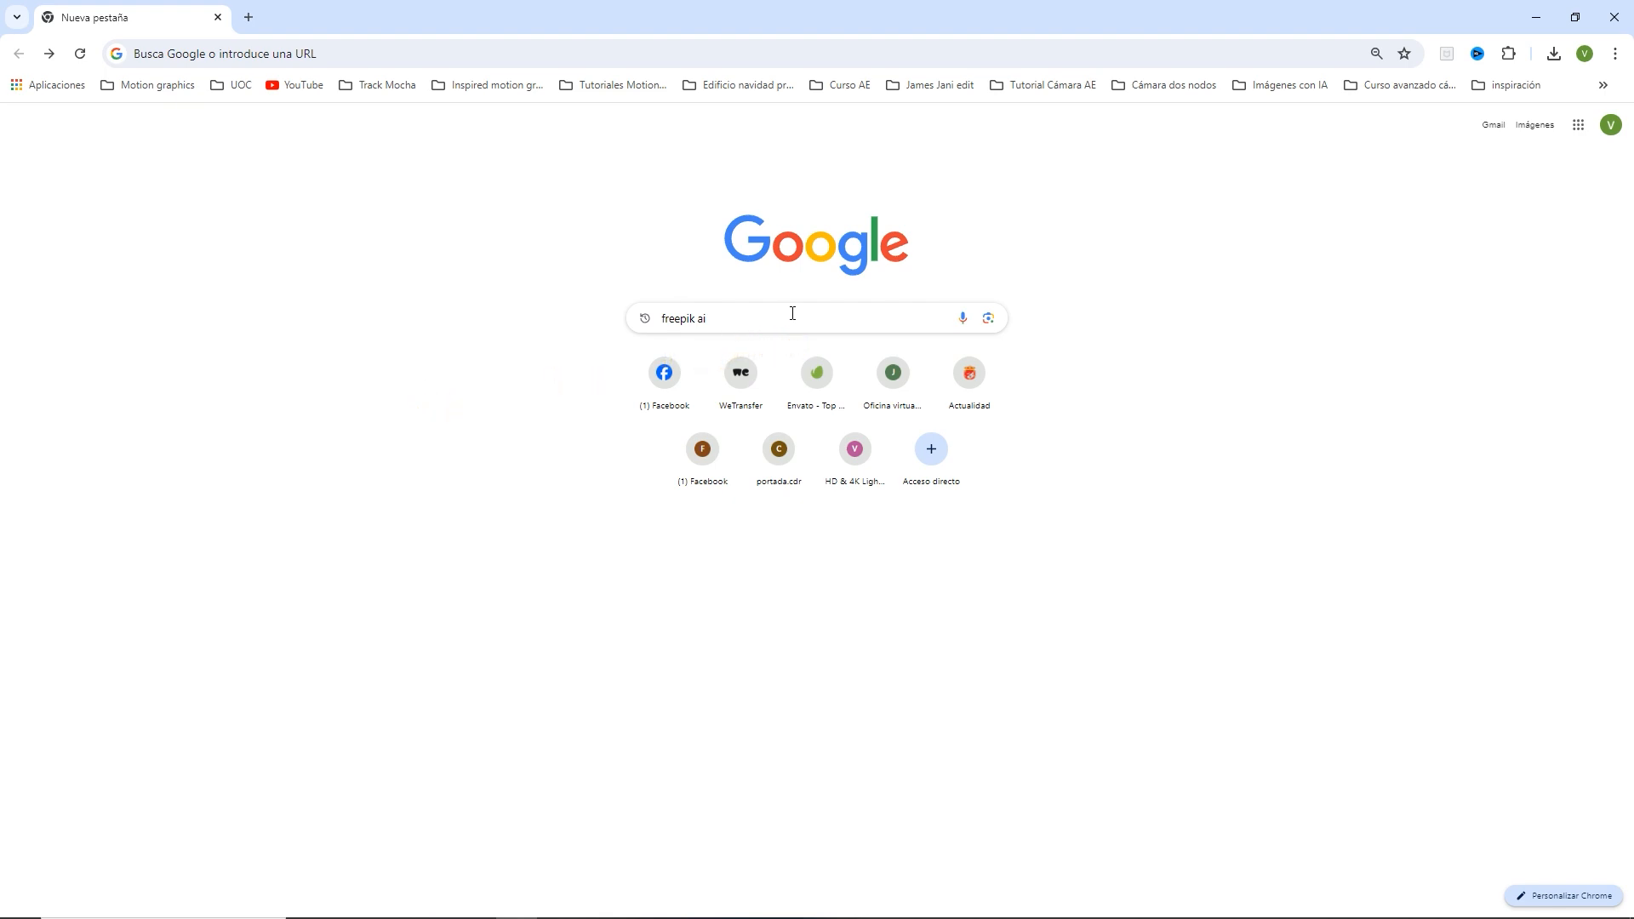
- Search Google for "freepik ai" and launch the AI image generator from Freepik's "Generador de imágenes IA gratuito" page
left_click_drag(785, 318, 598, 321)
key("Return")
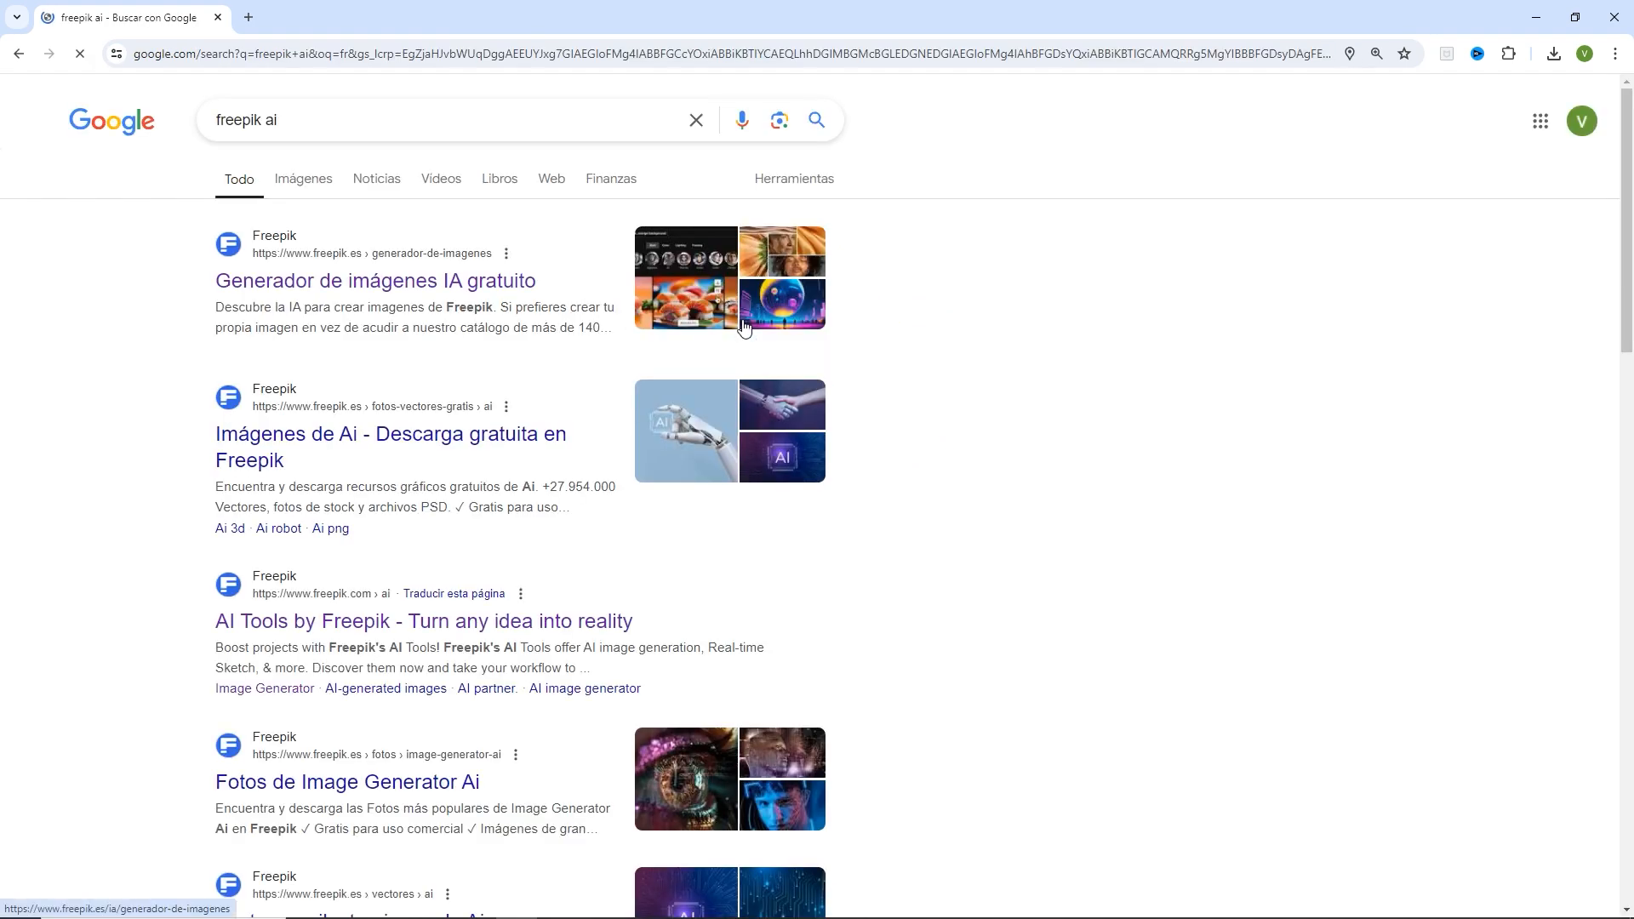
left_click(363, 294)
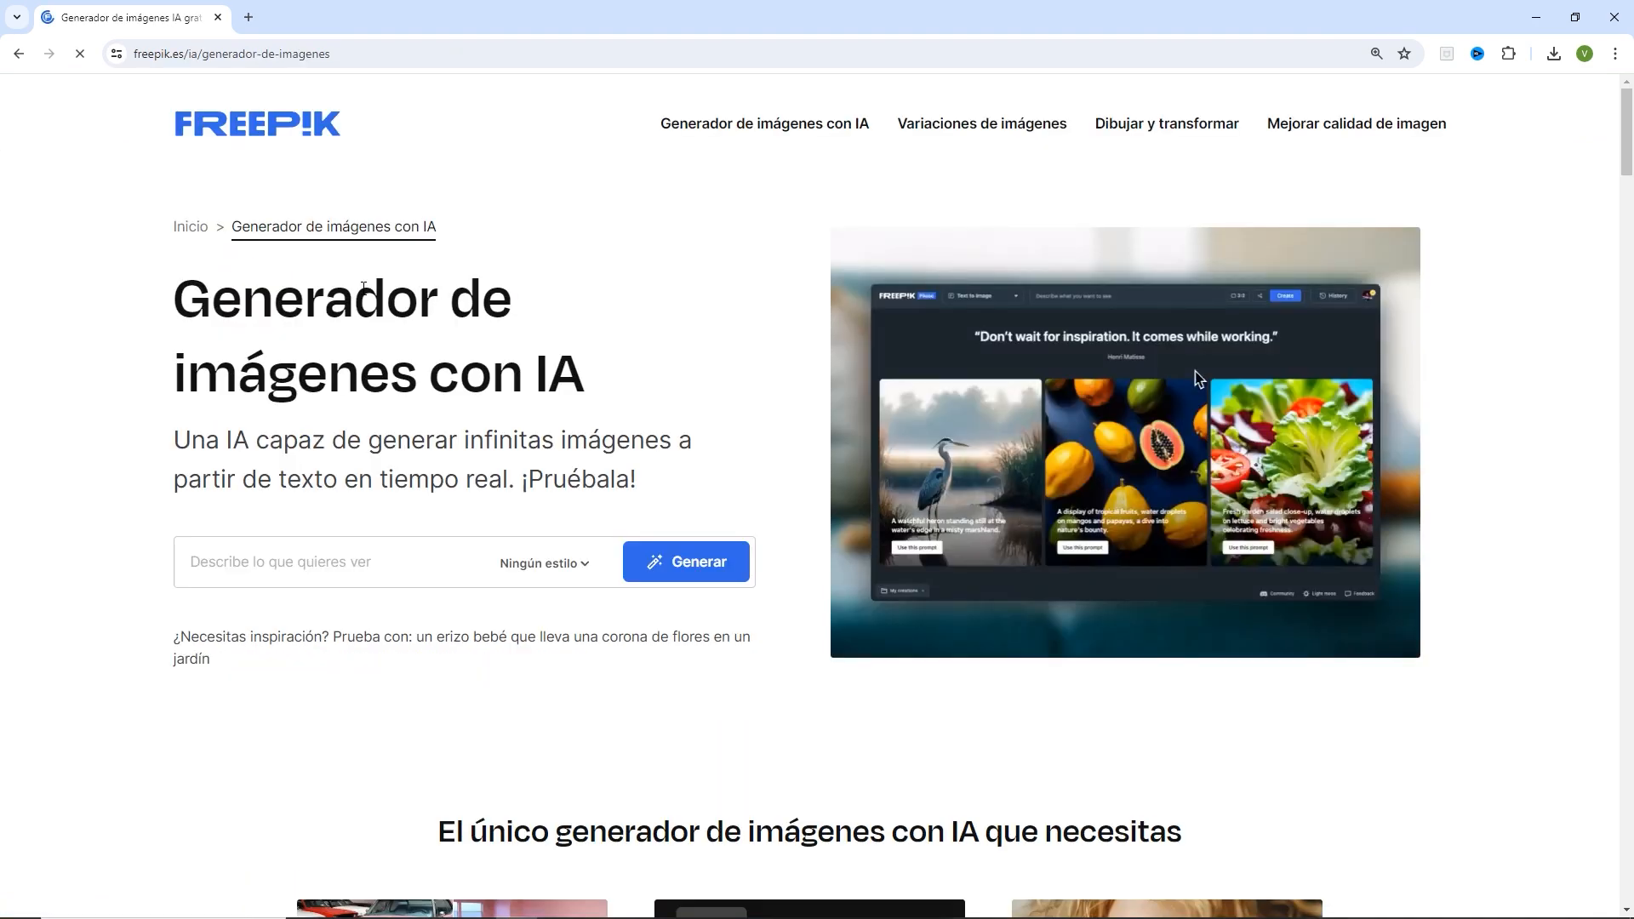
left_click(661, 560)
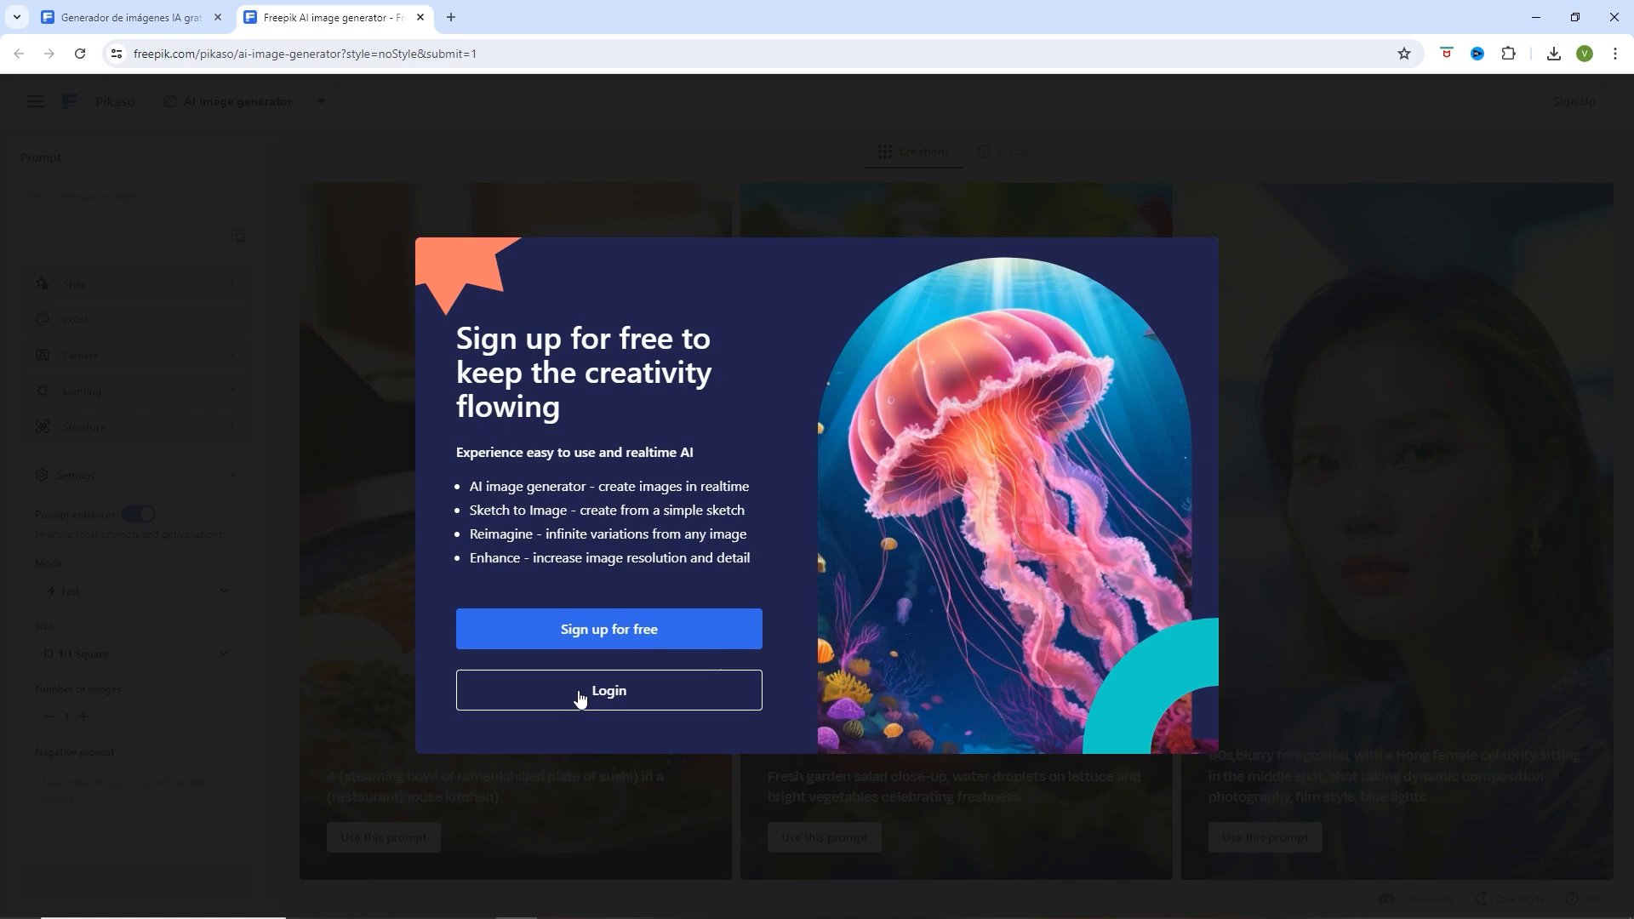
- Log in to Freepik with the second listed Google account
left_click(580, 696)
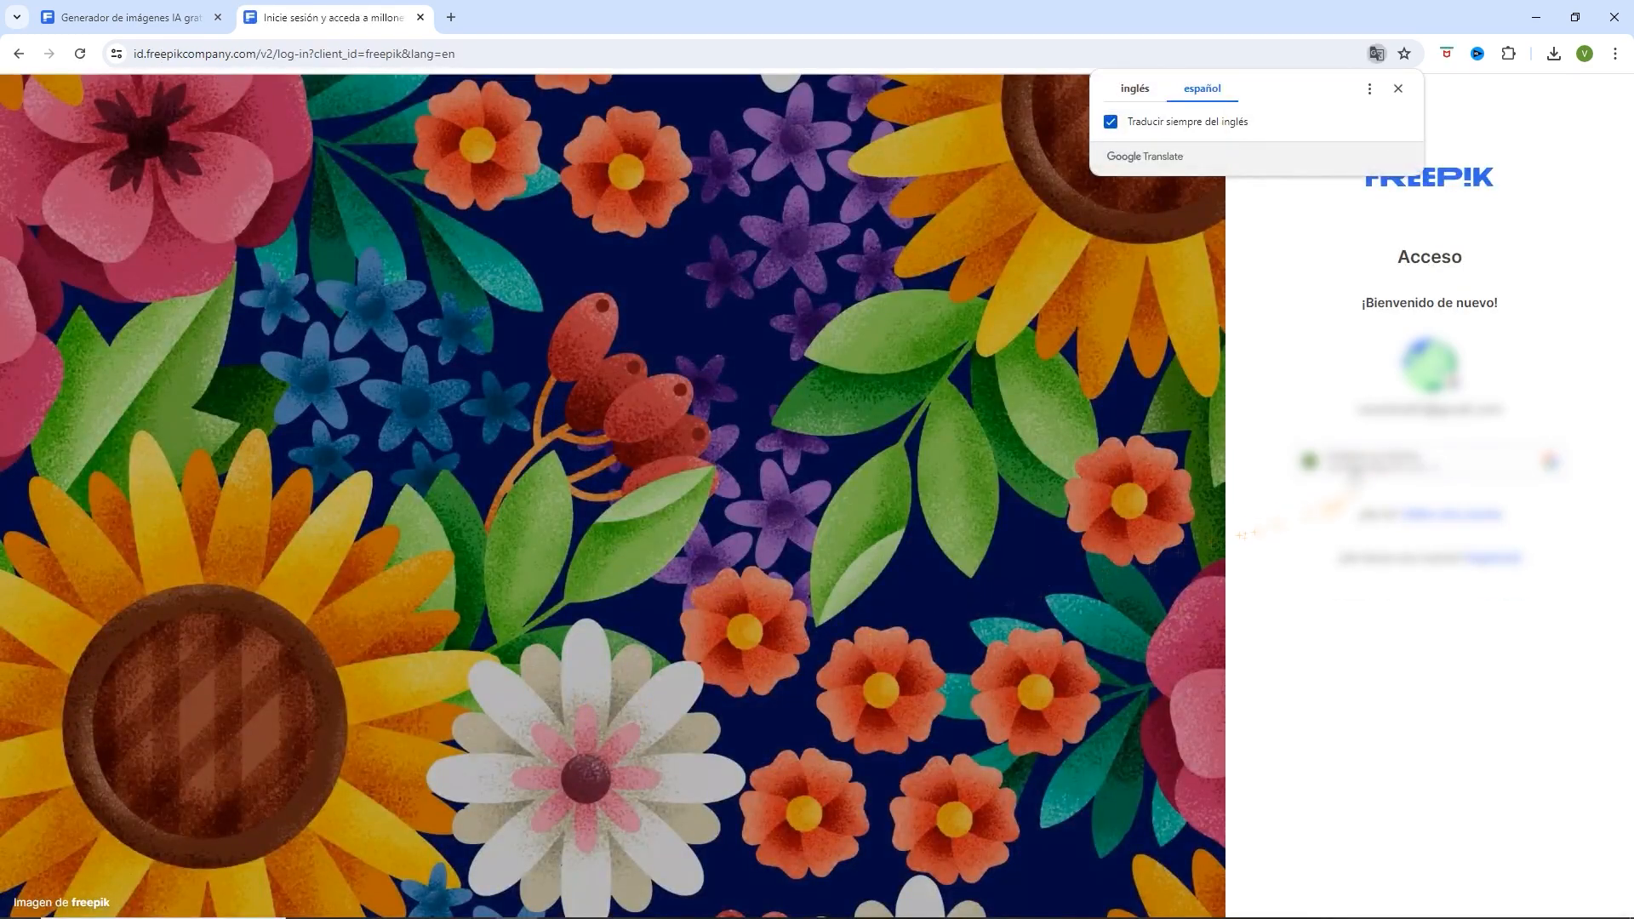
left_click(1354, 473)
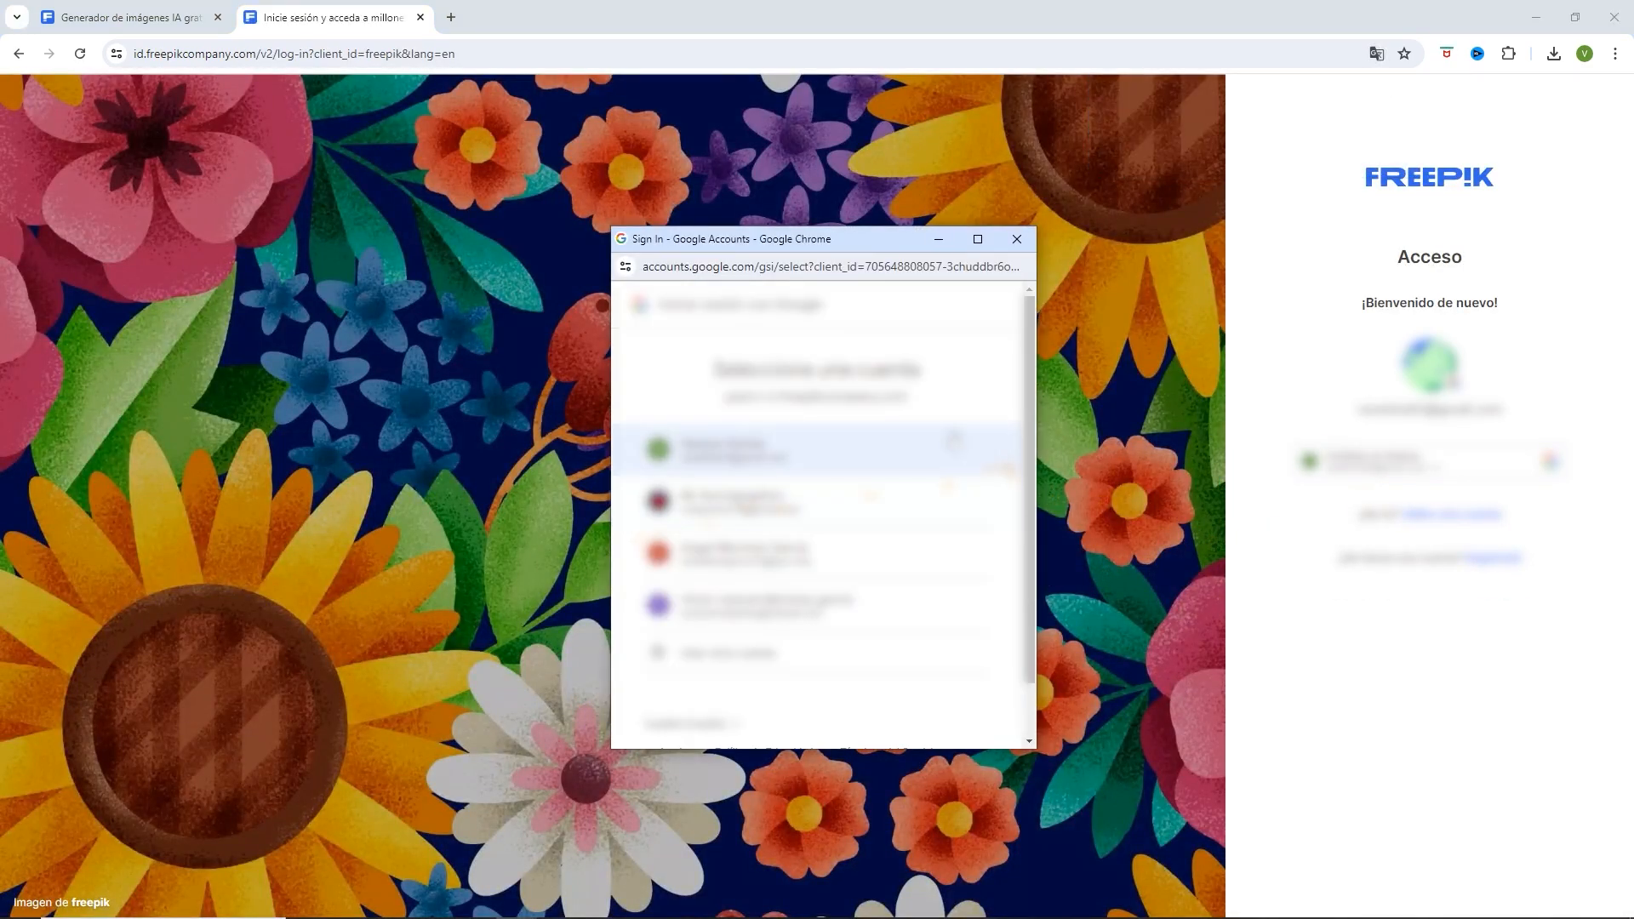
left_click(727, 500)
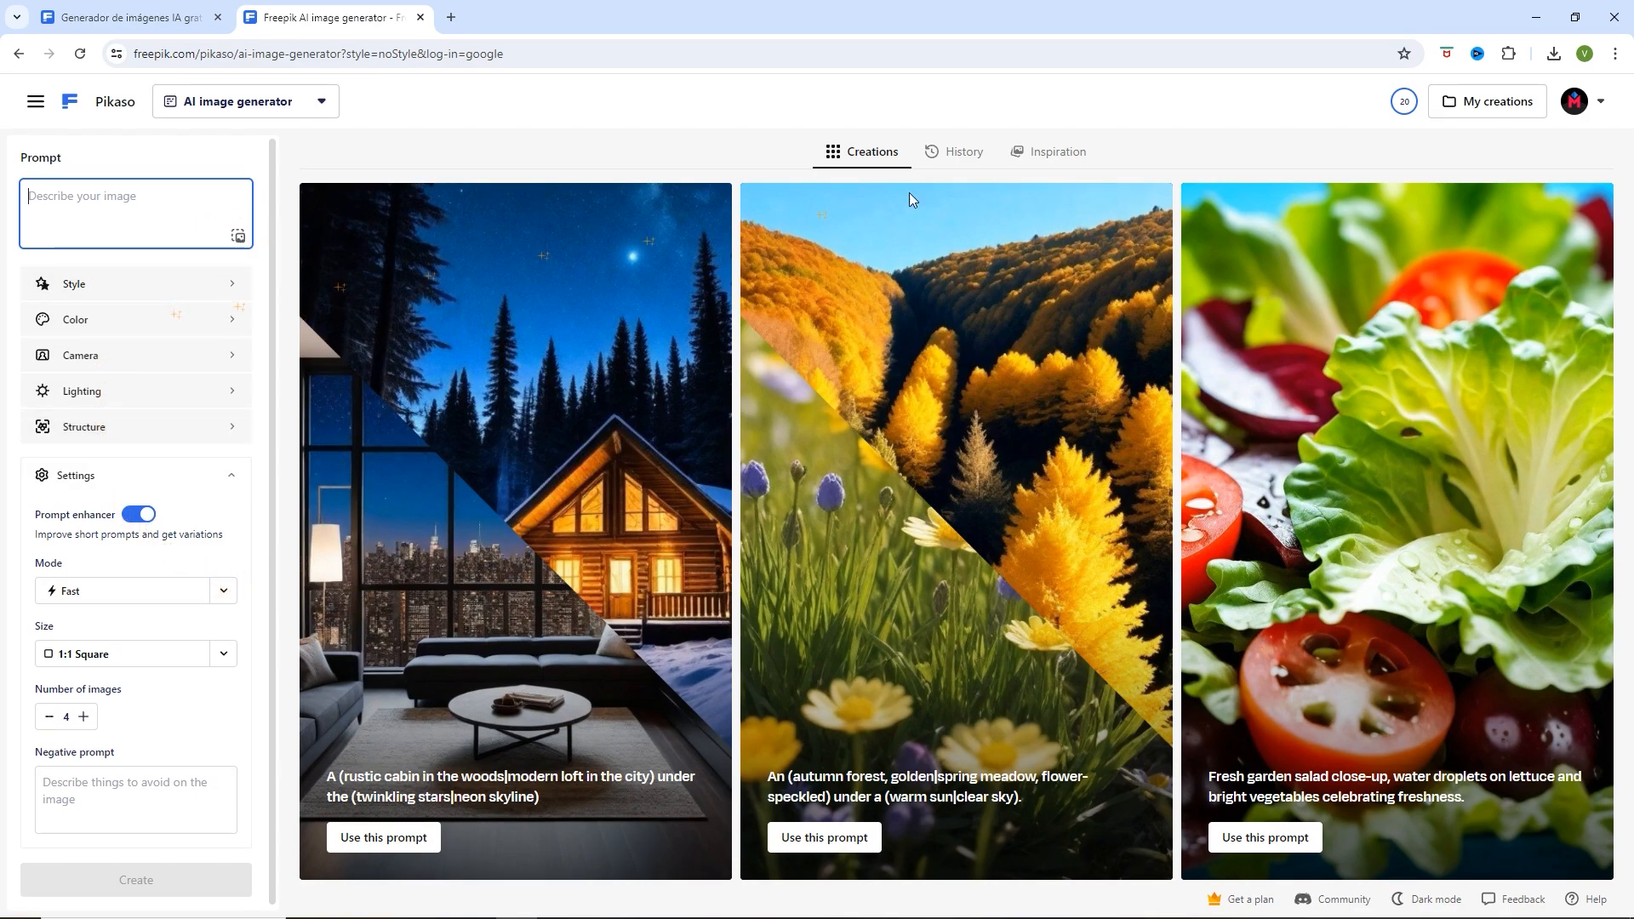
- Check the account's credit allowance, then examine the Básico plan's monthly price and yearly credits on the pricing page
left_click(1404, 104)
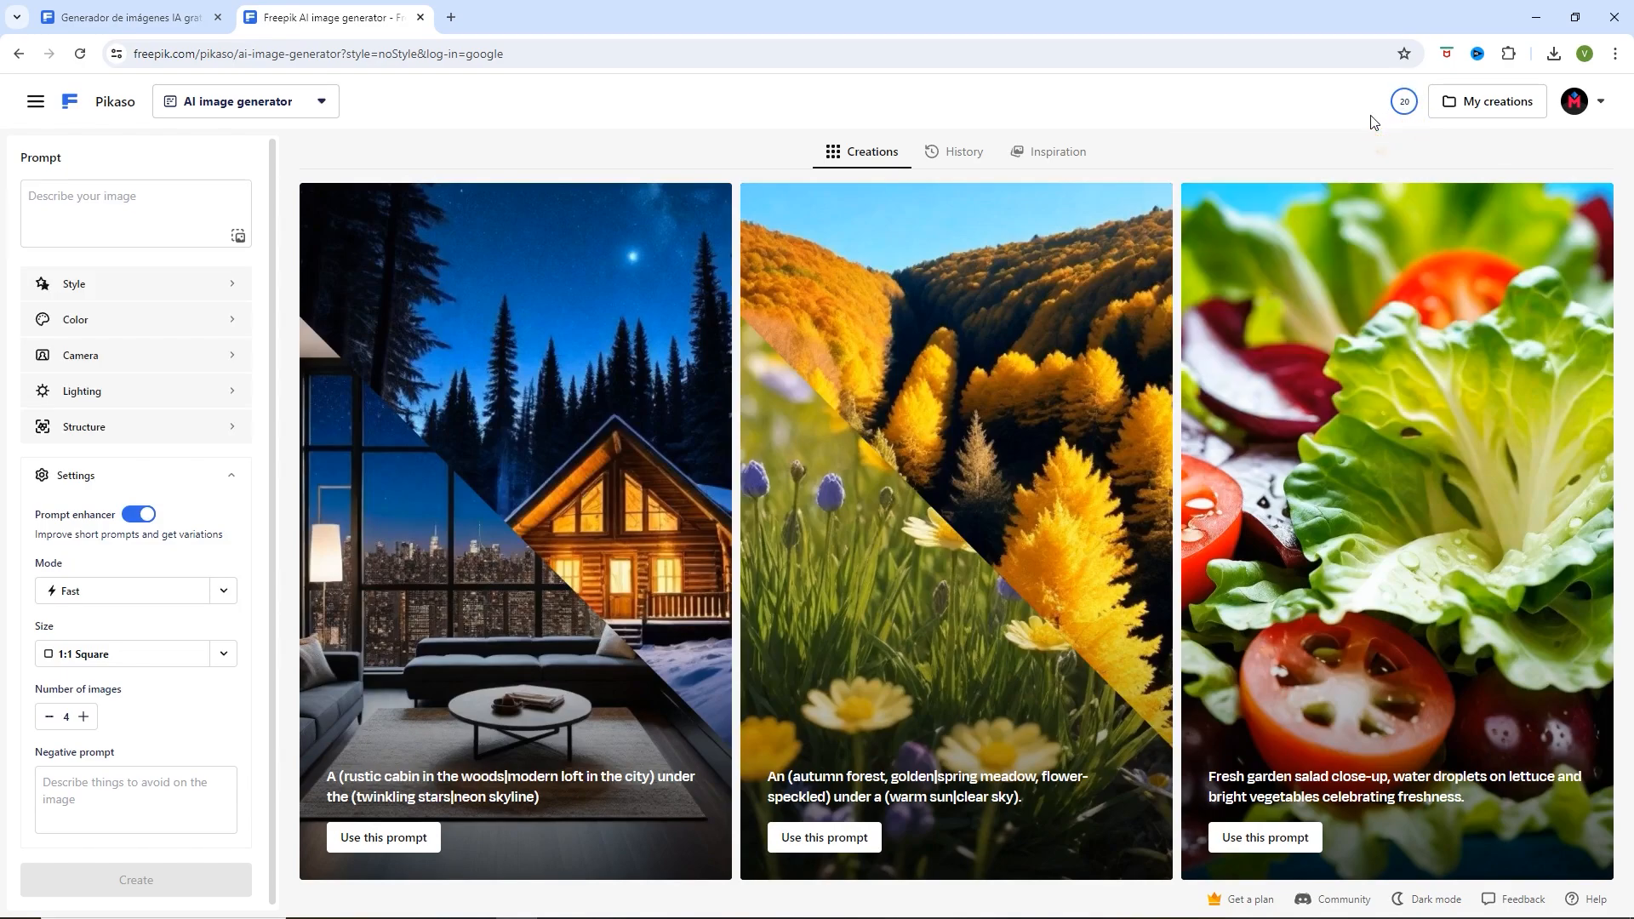
left_click(1248, 904)
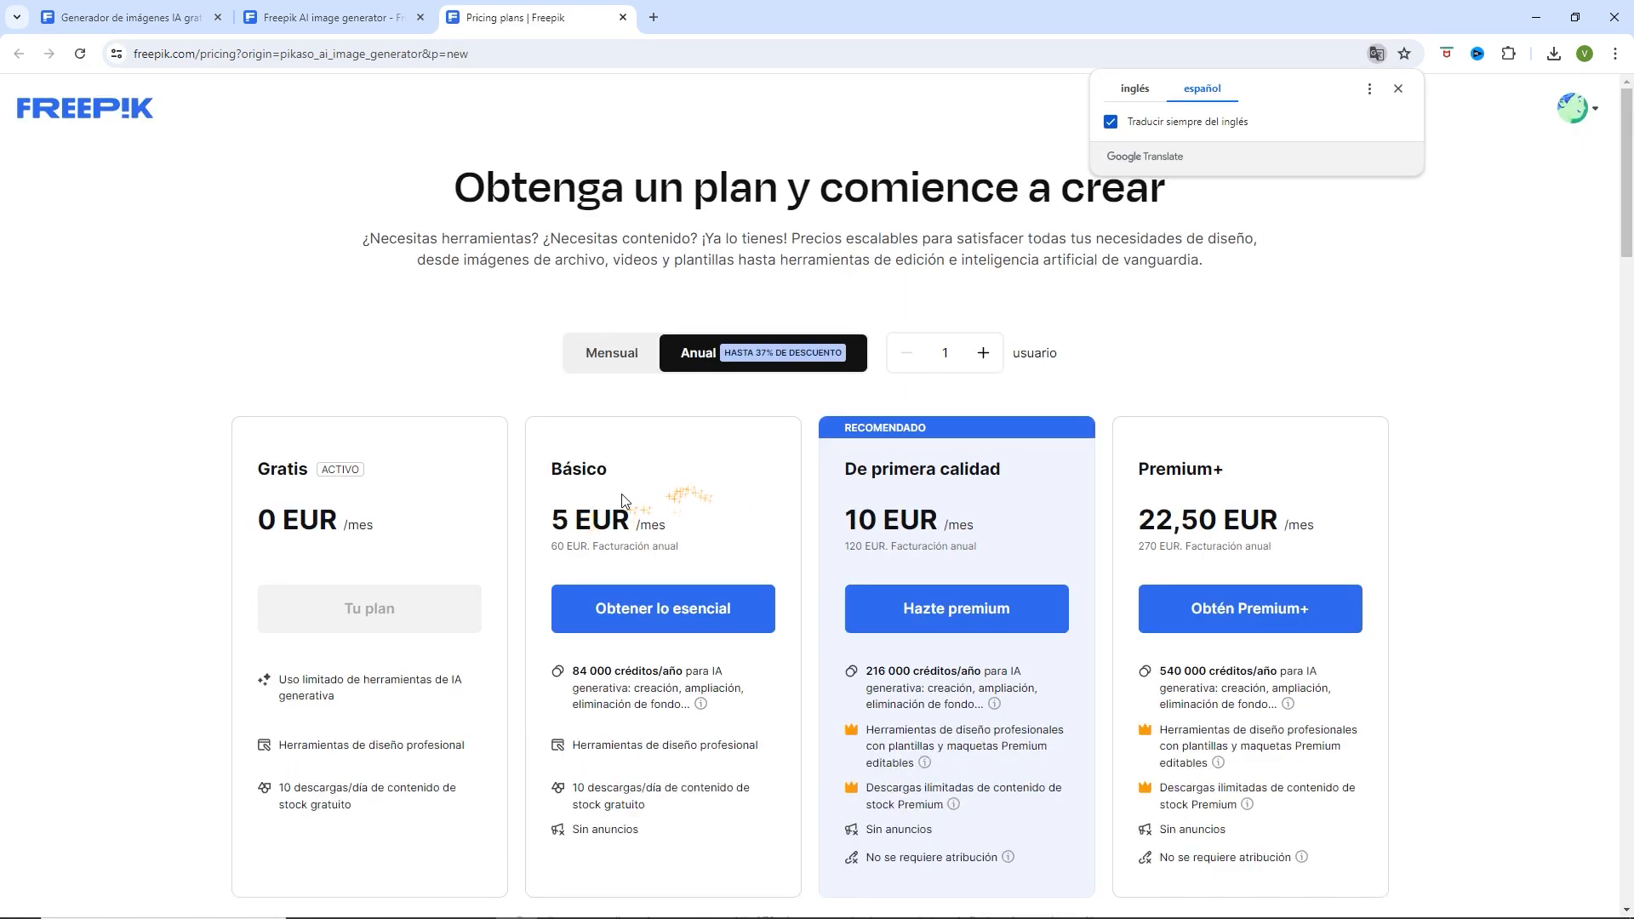
left_click_drag(550, 521, 668, 524)
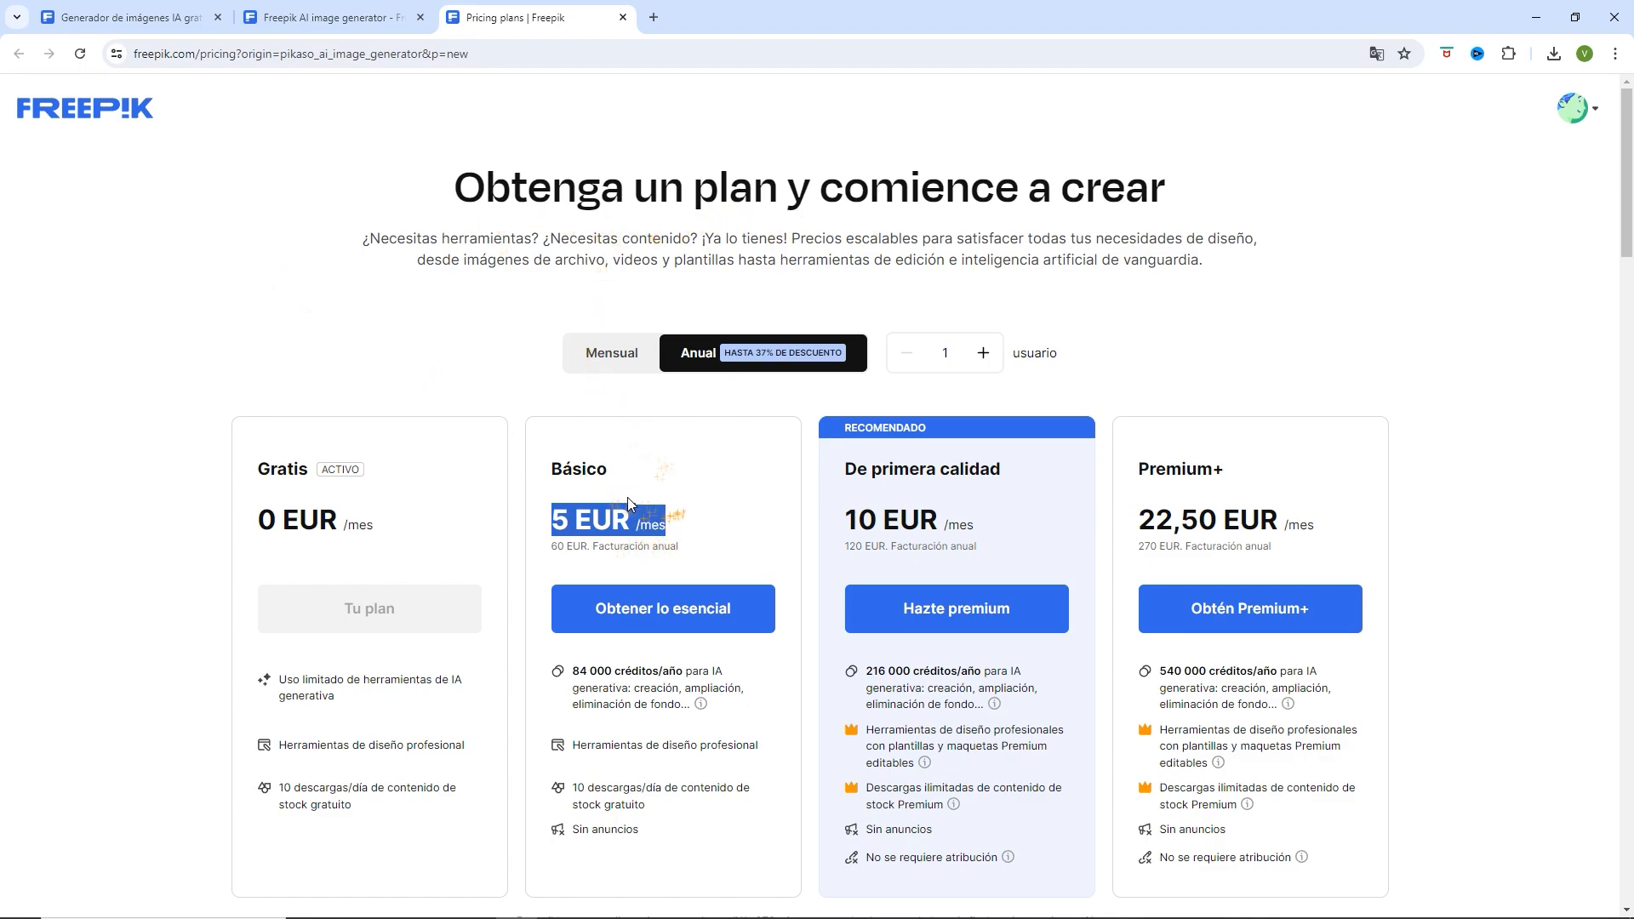
left_click_drag(549, 520, 631, 520)
scroll(698, 492, "down", 4)
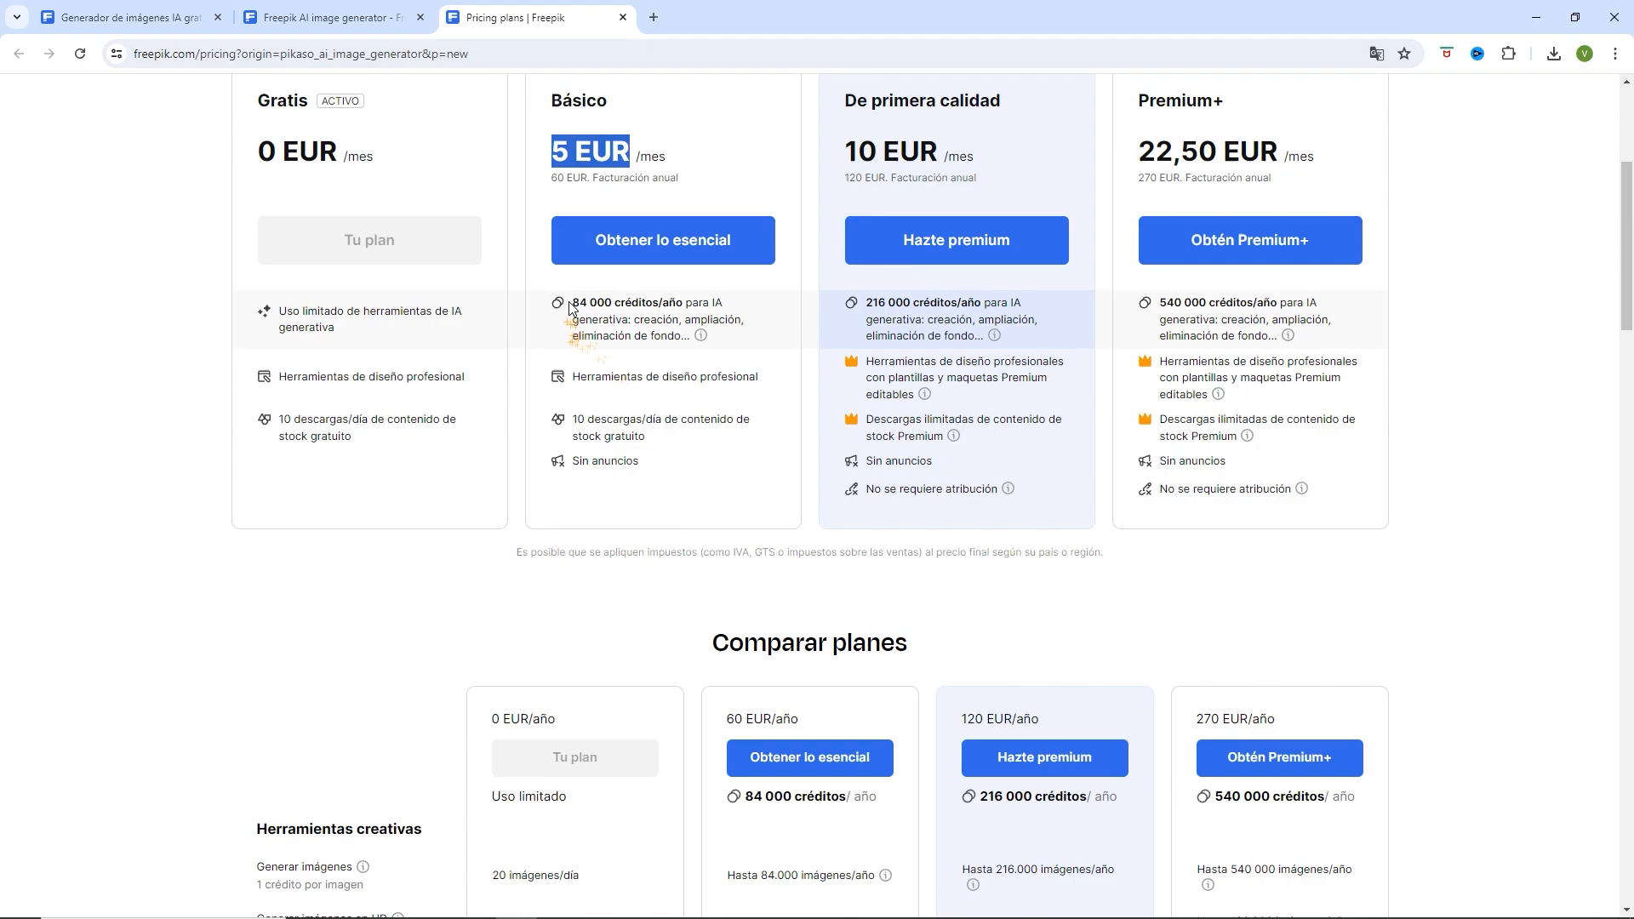
left_click_drag(575, 302, 682, 316)
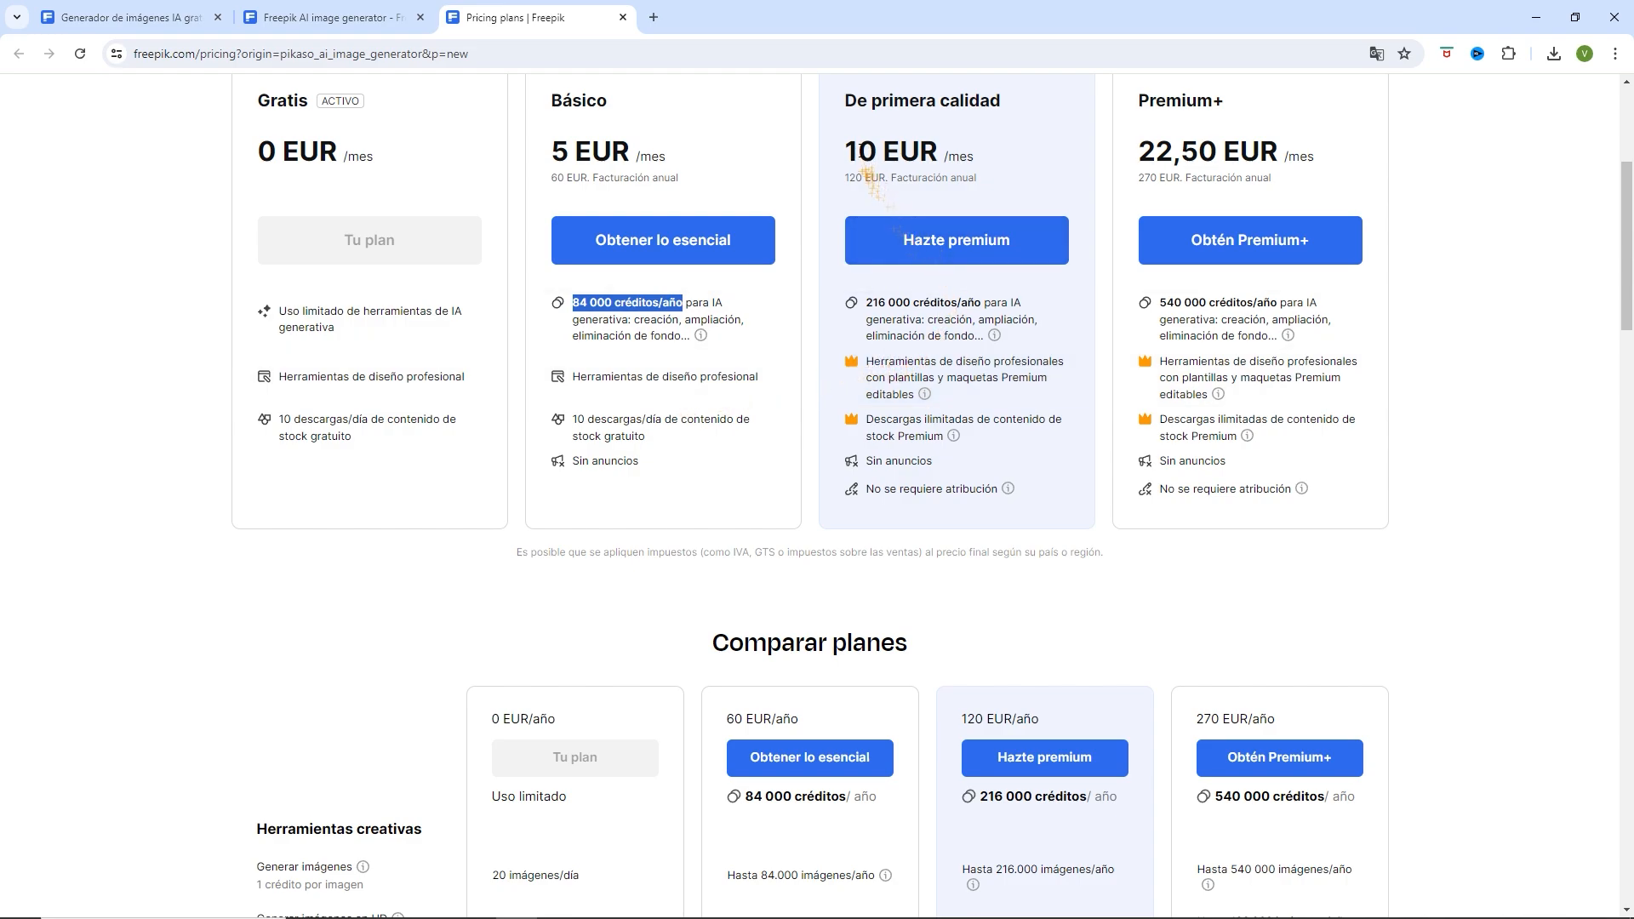
- Compare the prices, credits and design tools of the higher-priced plans with the Básico plan
left_click_drag(845, 152, 885, 151)
left_click_drag(1139, 151, 1197, 146)
left_click(1246, 298)
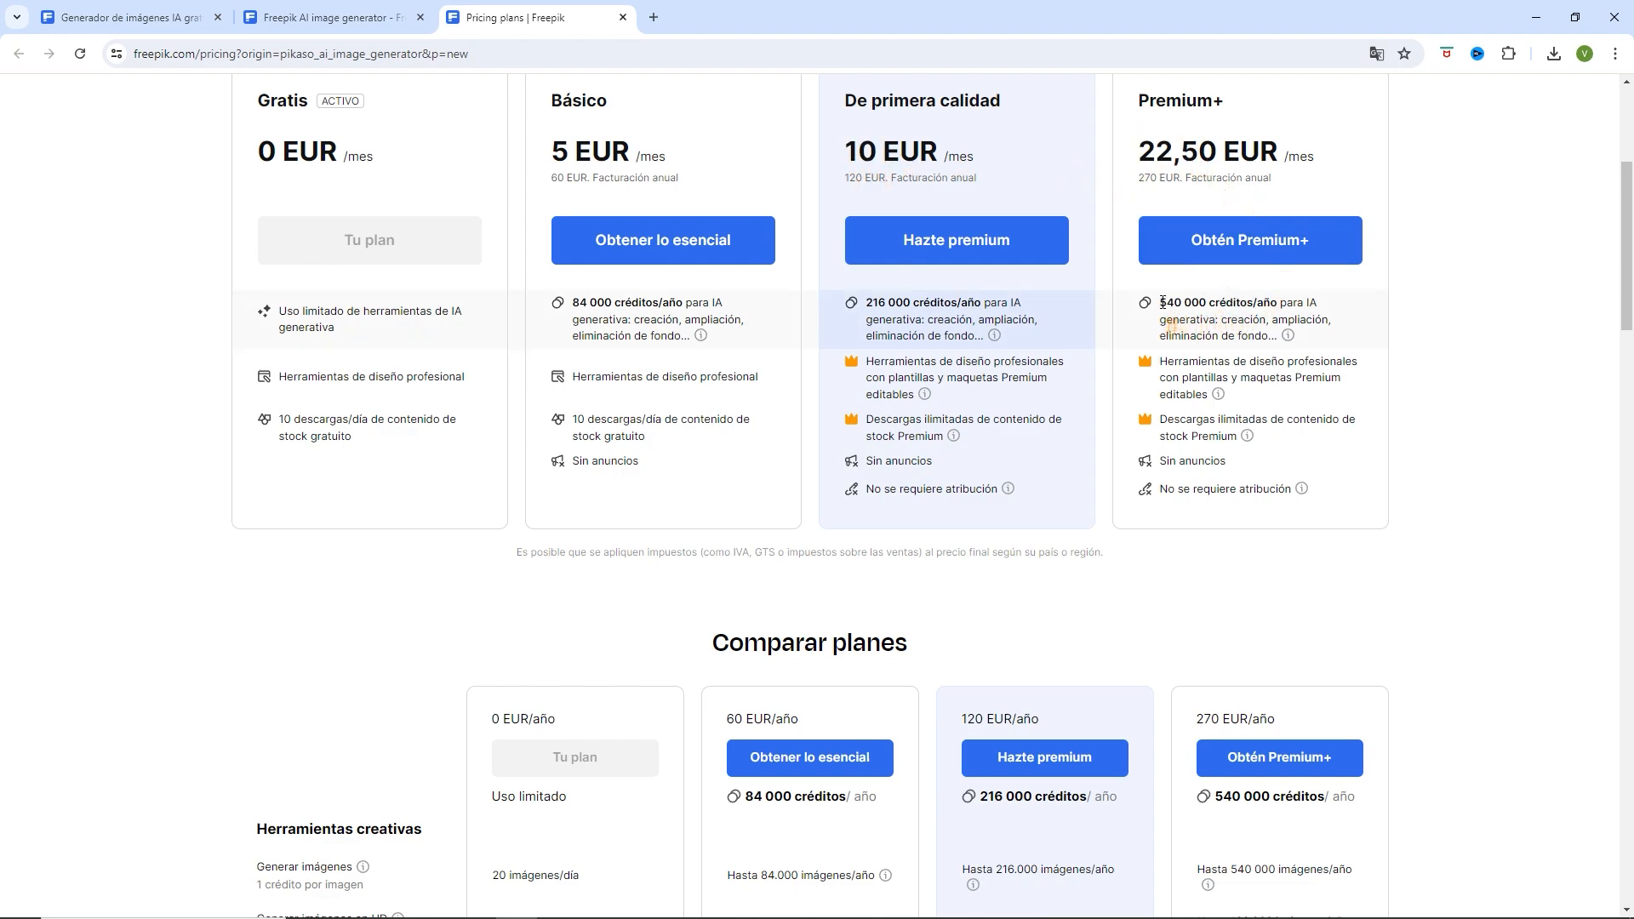
left_click_drag(1159, 303, 1278, 303)
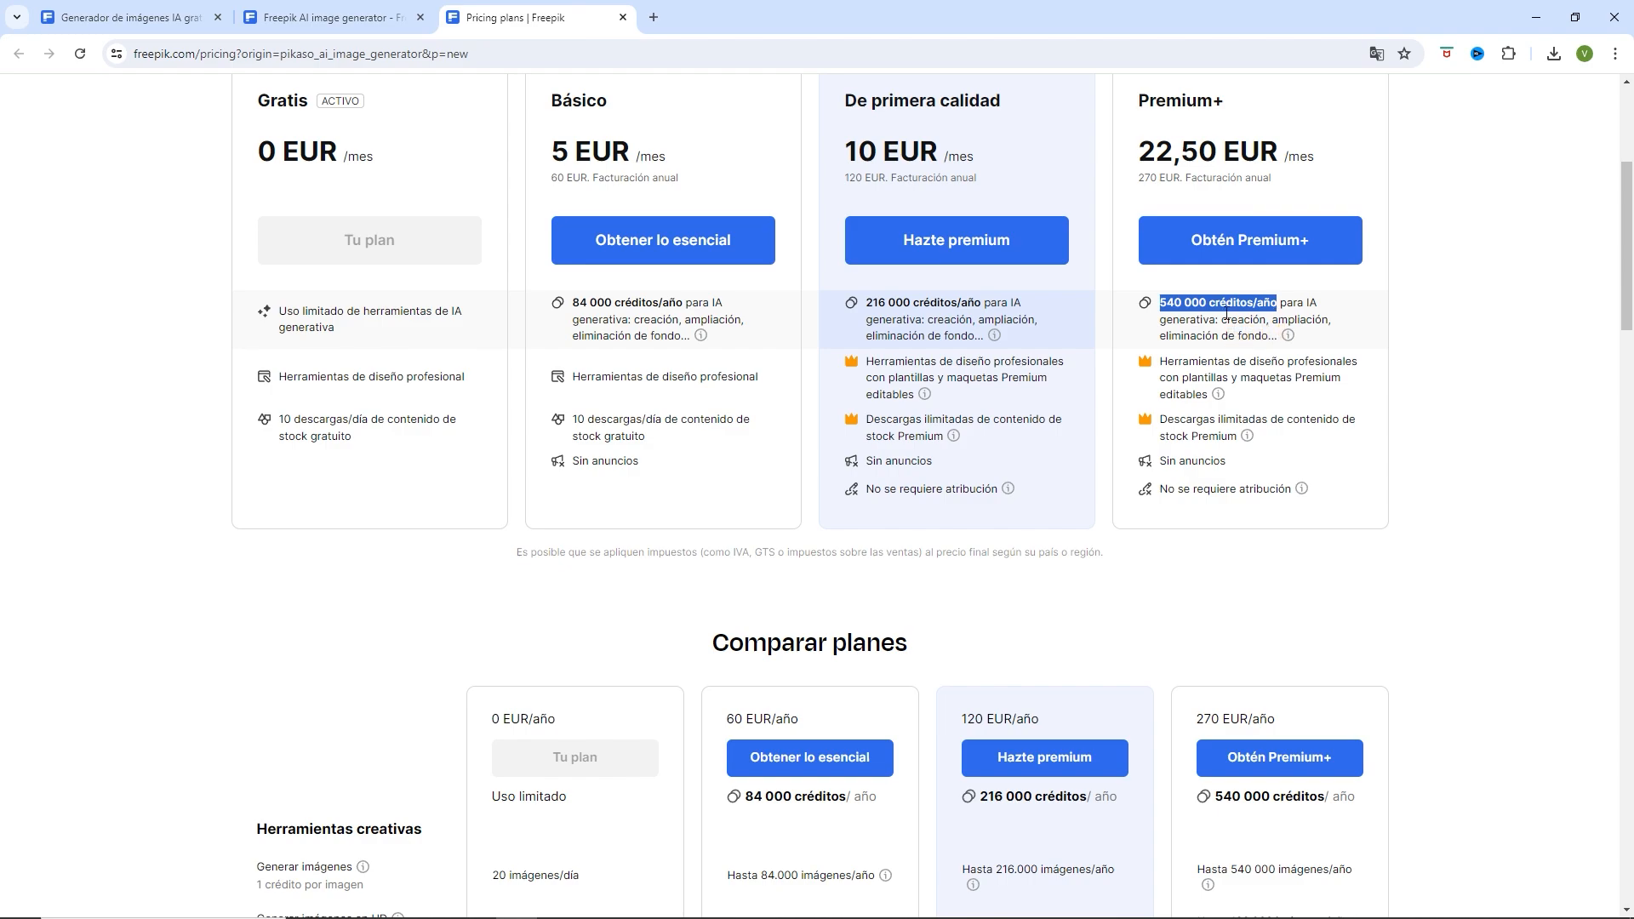
left_click_drag(1162, 360, 1229, 394)
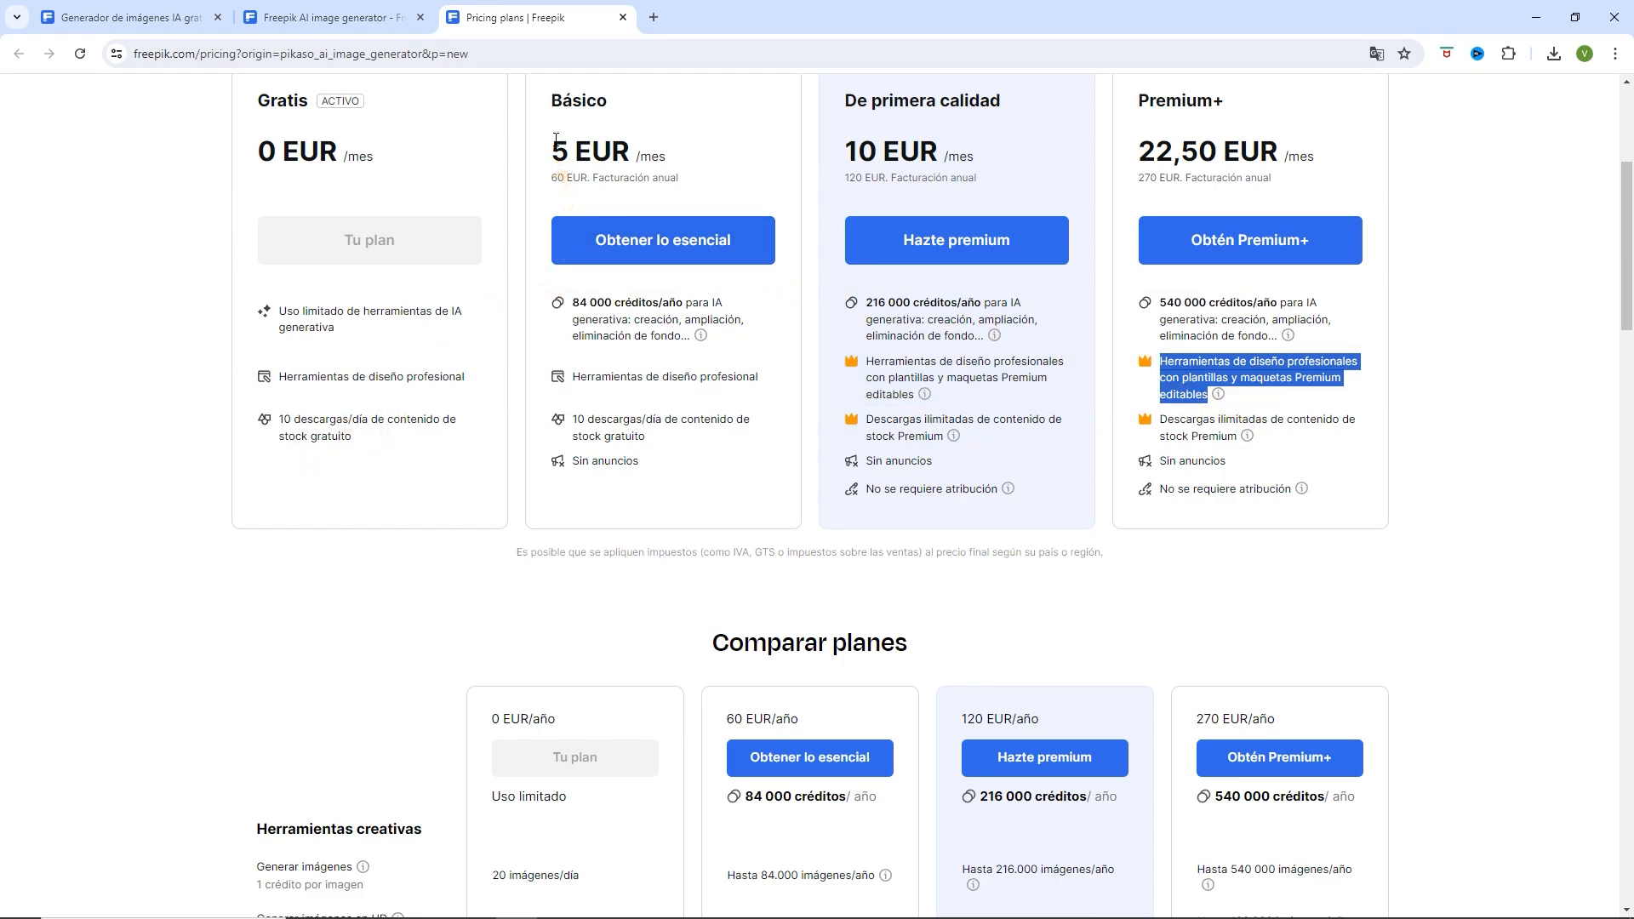
left_click_drag(553, 152, 632, 156)
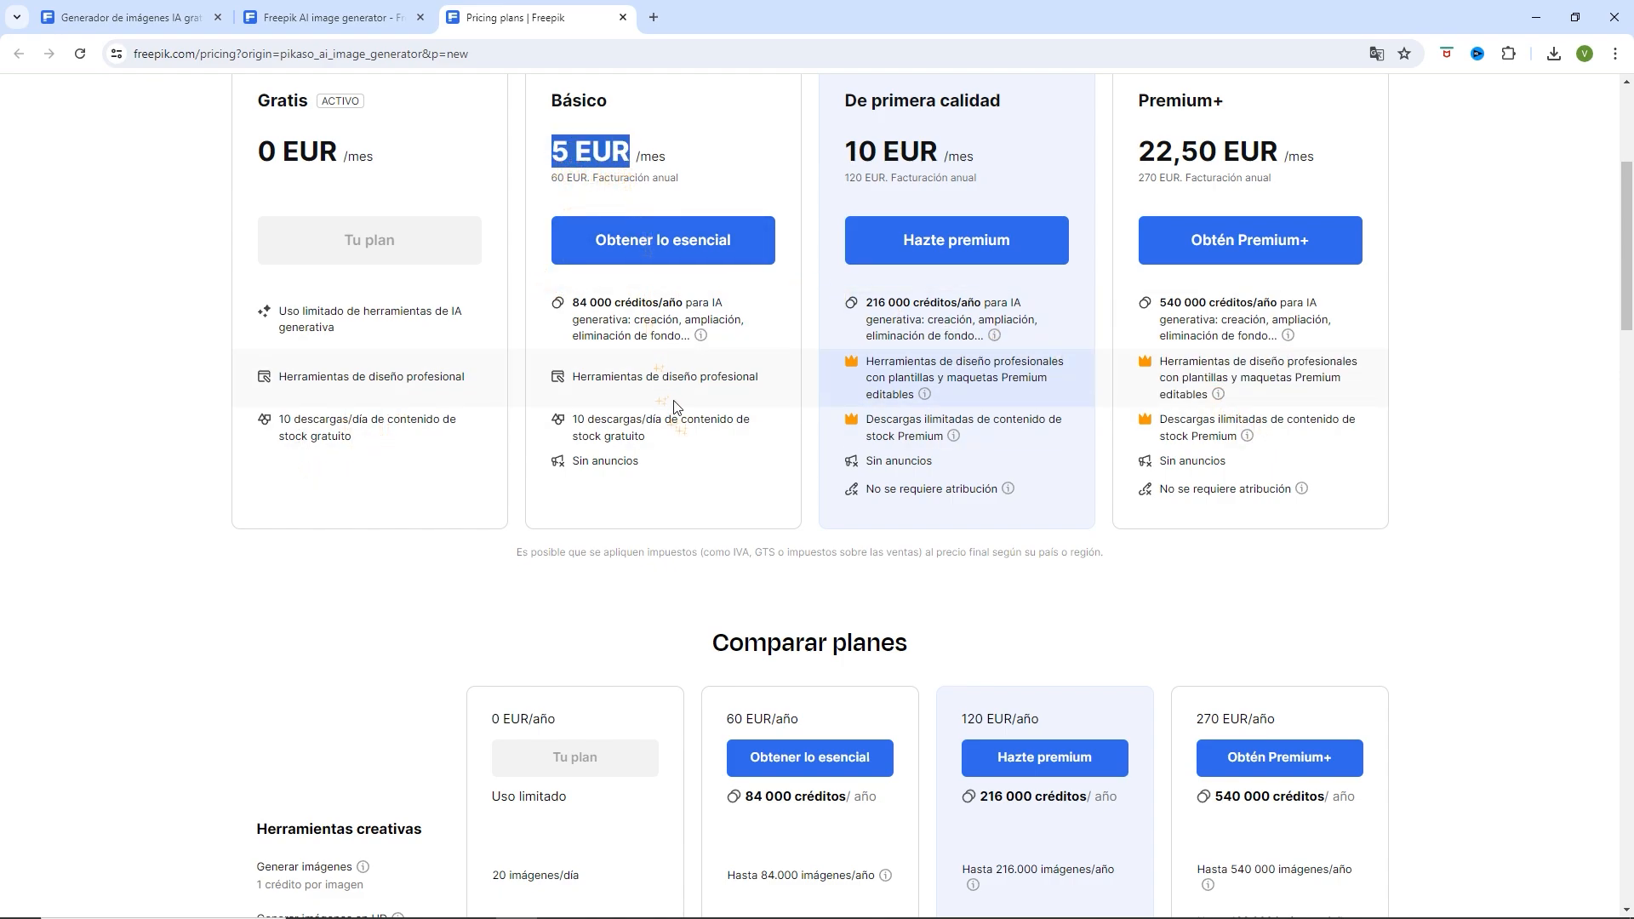
scroll(674, 406, "up", 5)
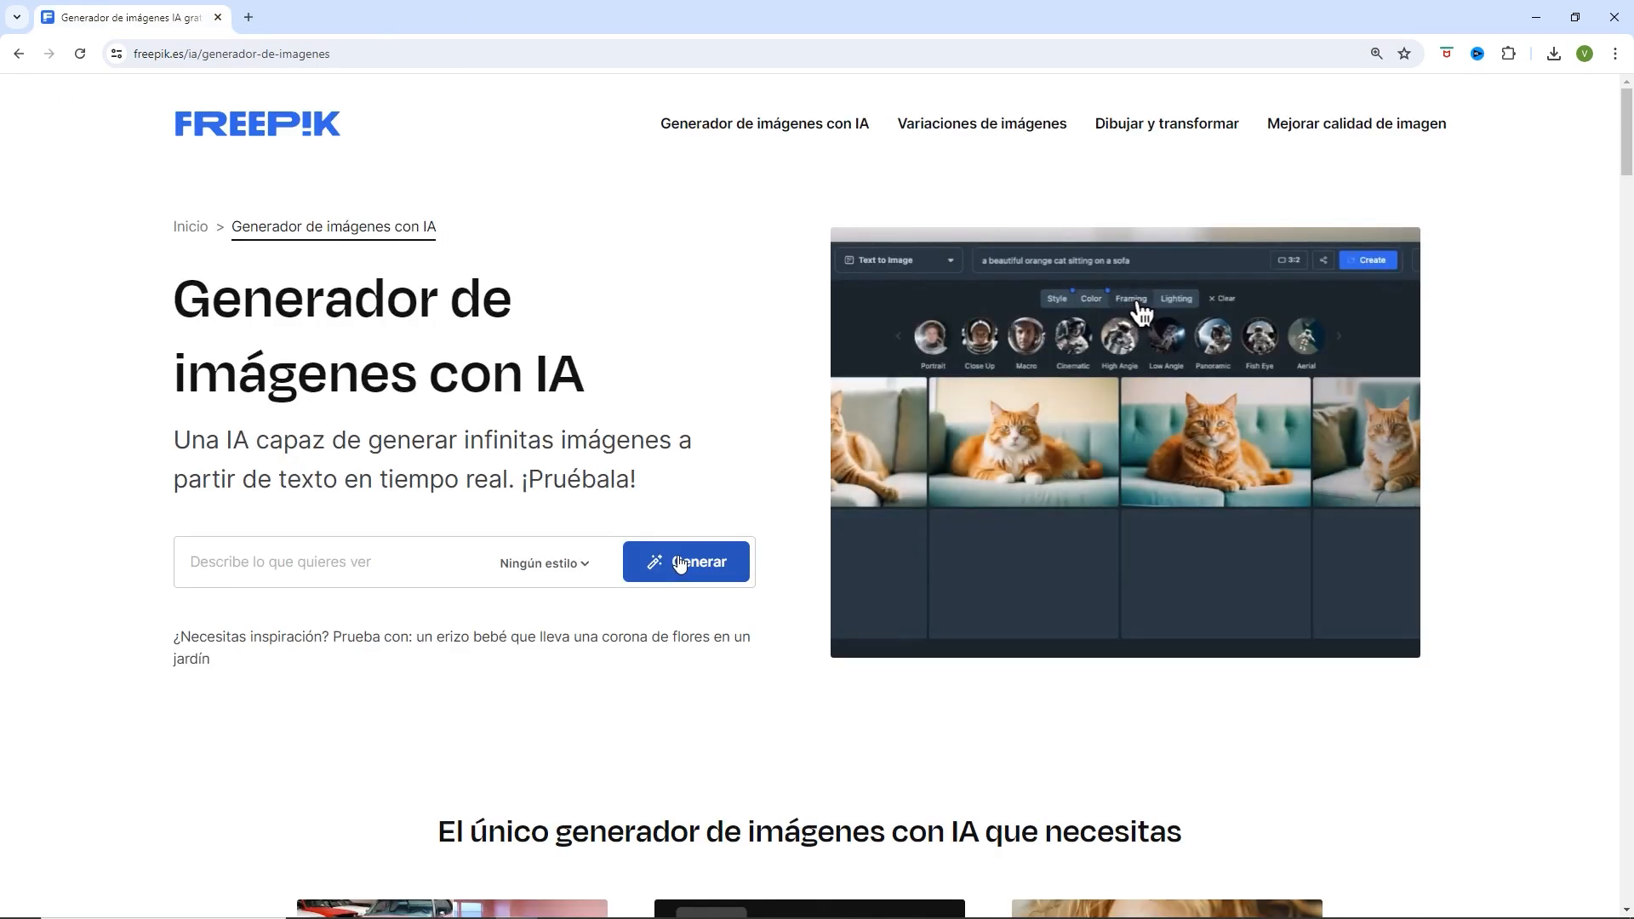
- Launch the image generator from Freepik's Spanish landing page and check the account's remaining credits
left_click(681, 563)
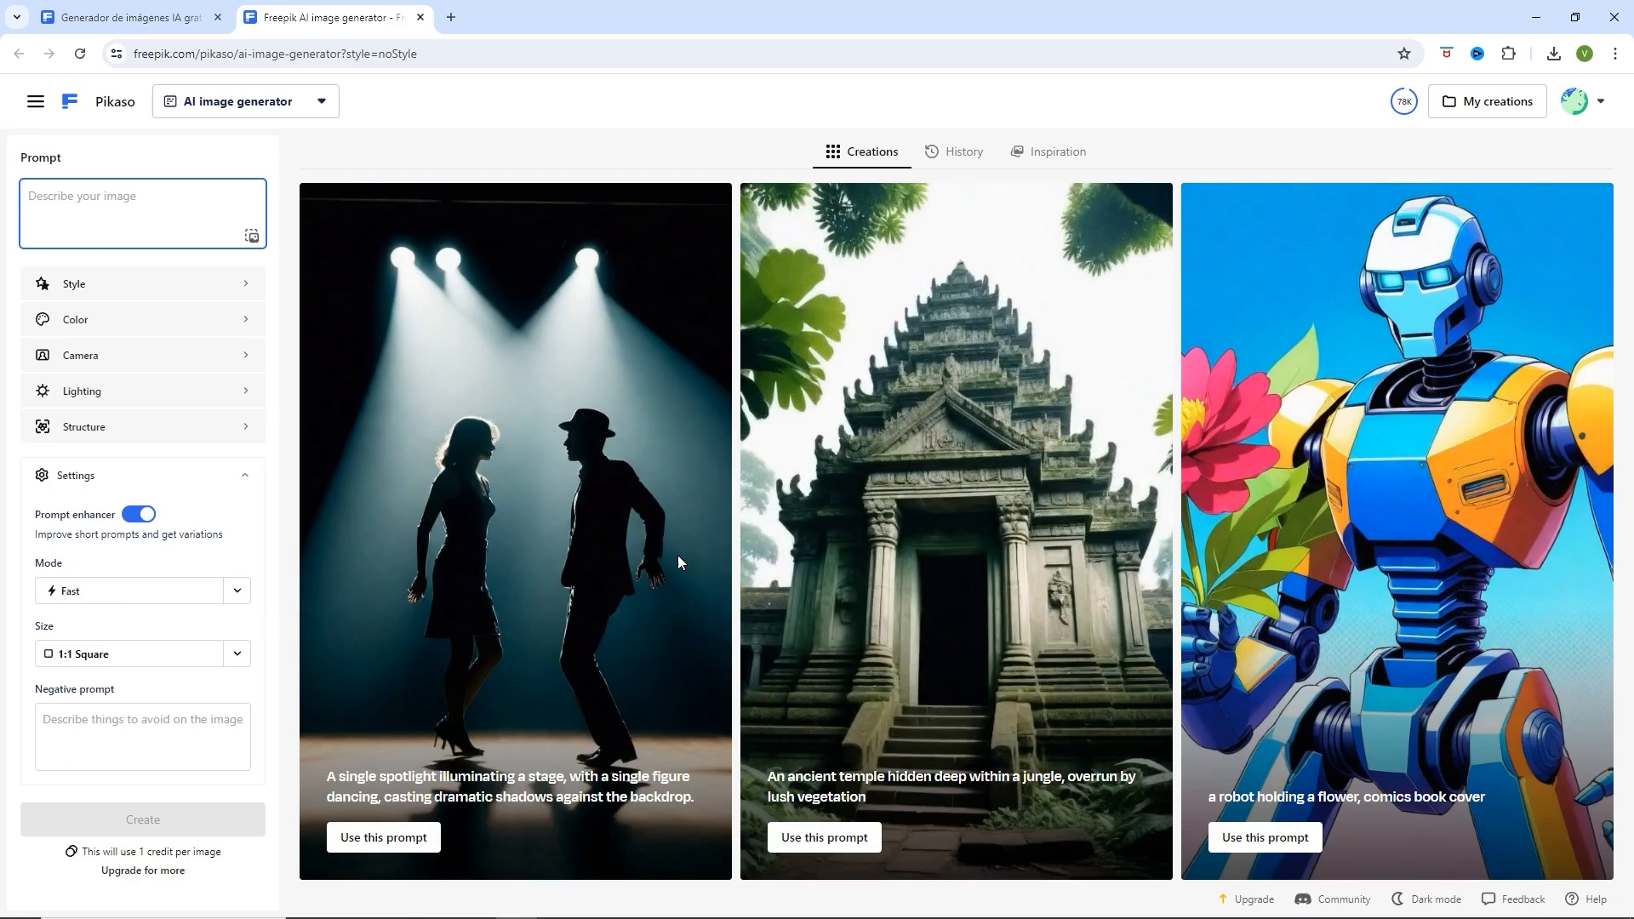
left_click(1405, 113)
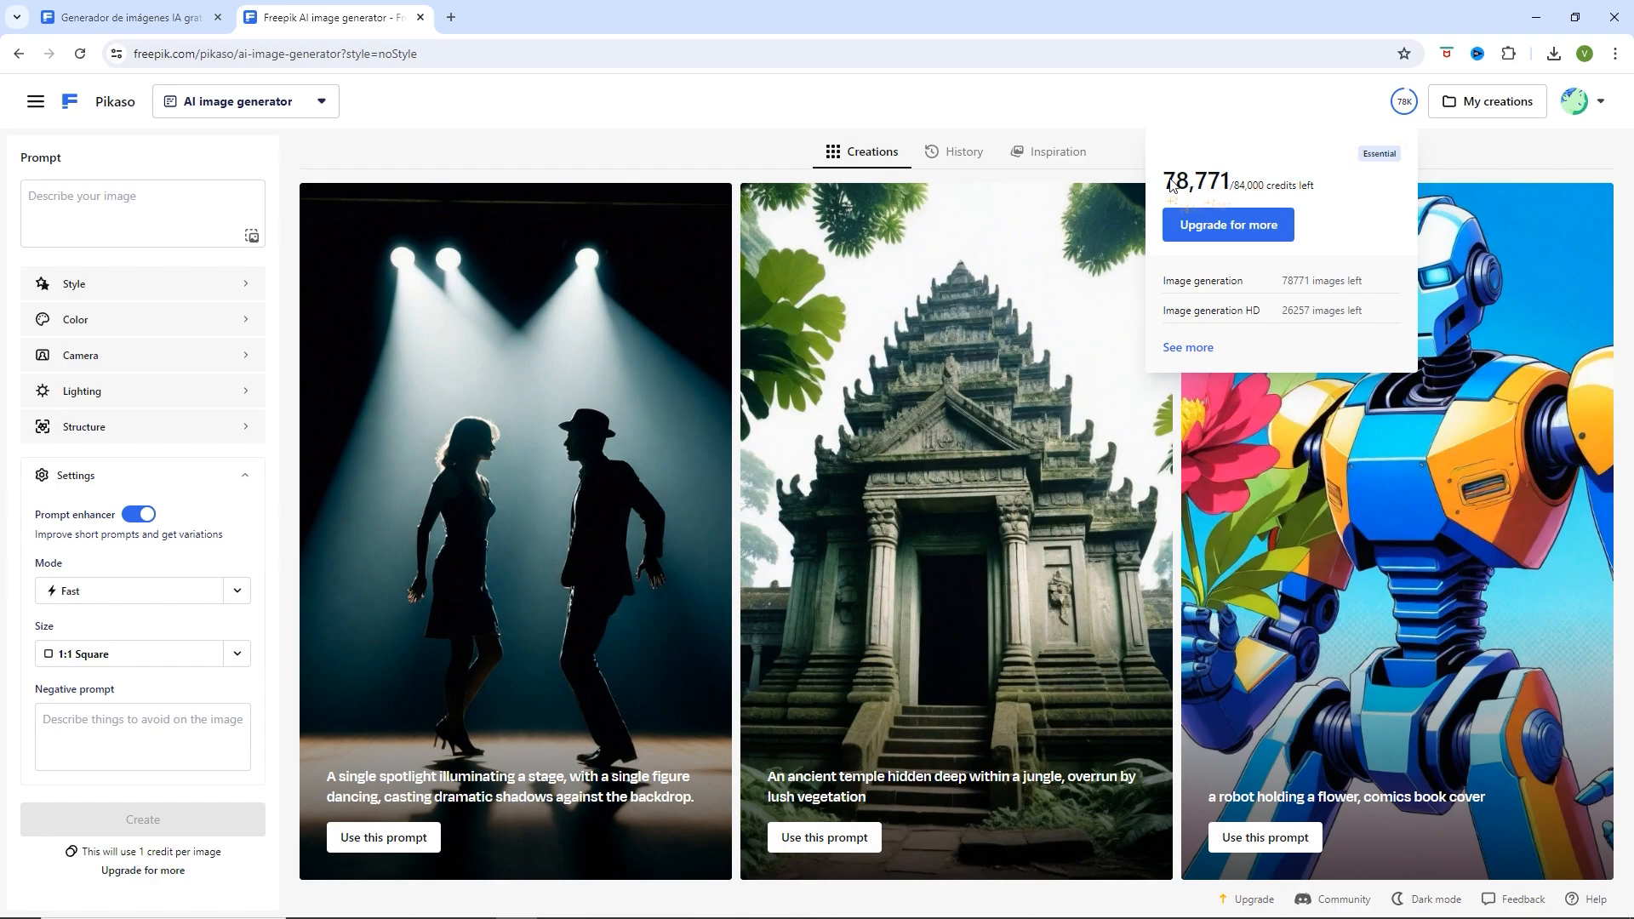
left_click(1228, 185)
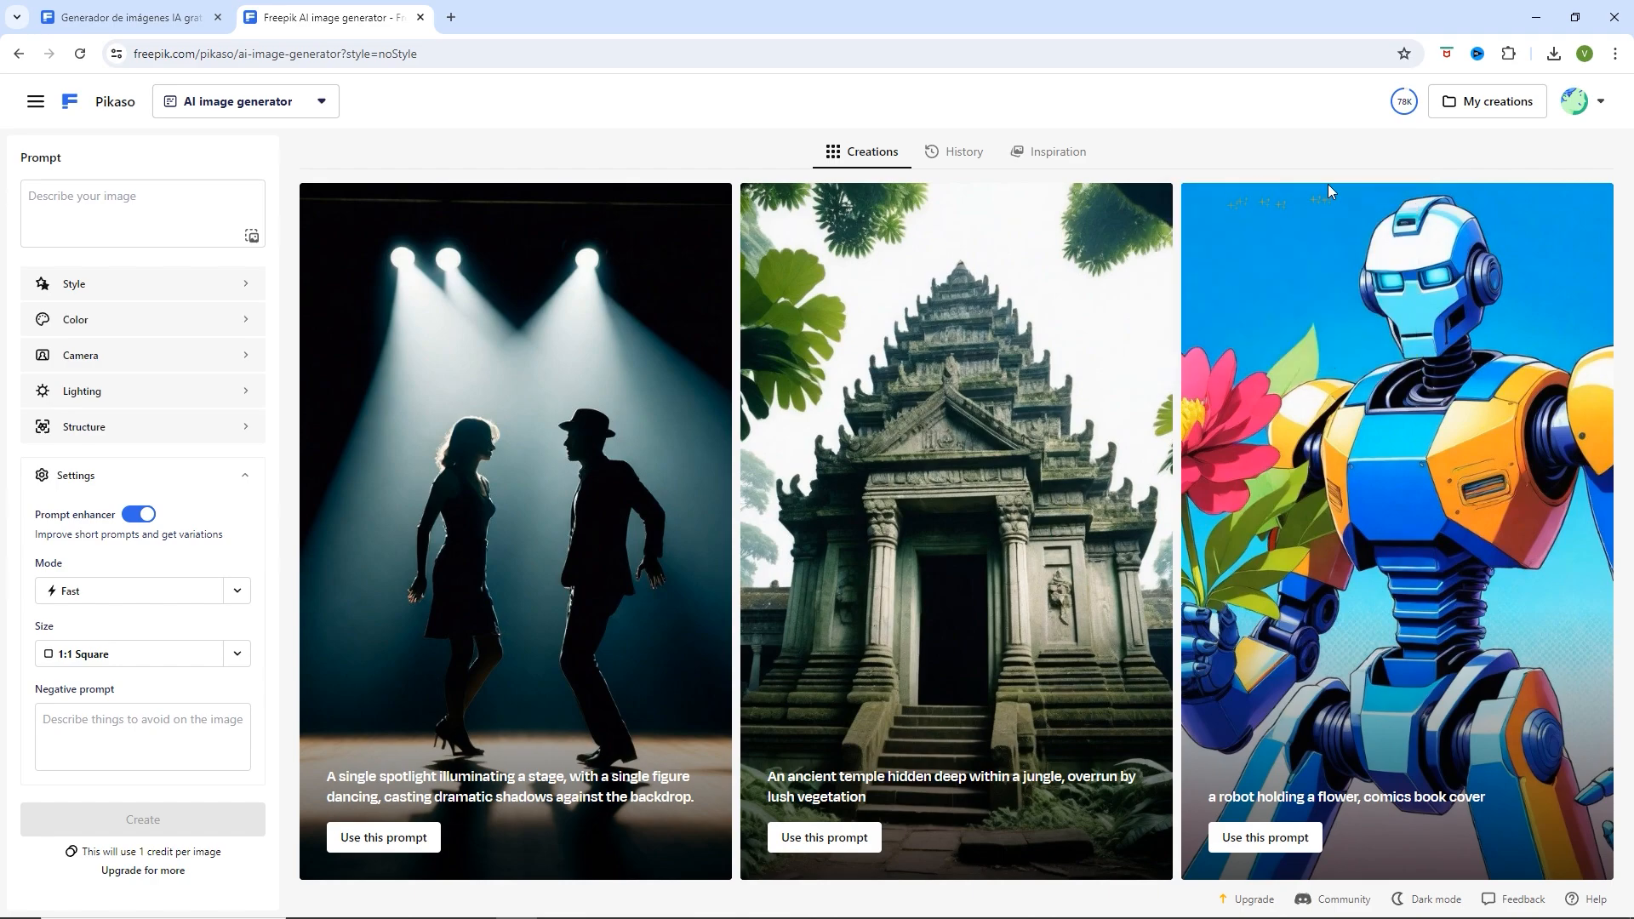
left_click(1404, 114)
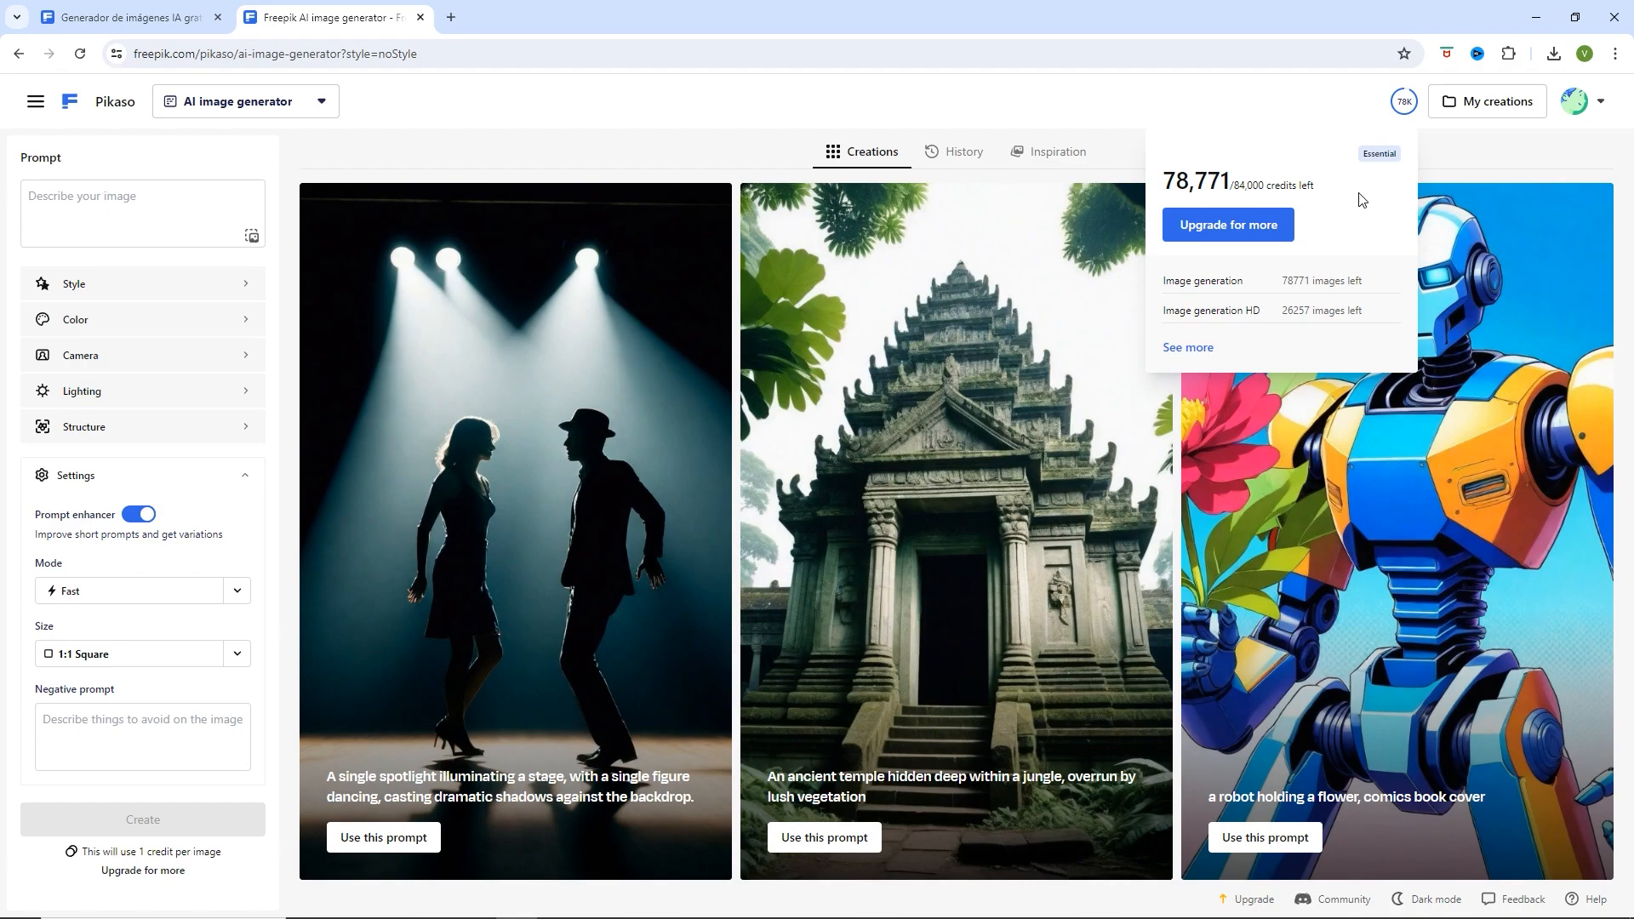
left_click(1404, 104)
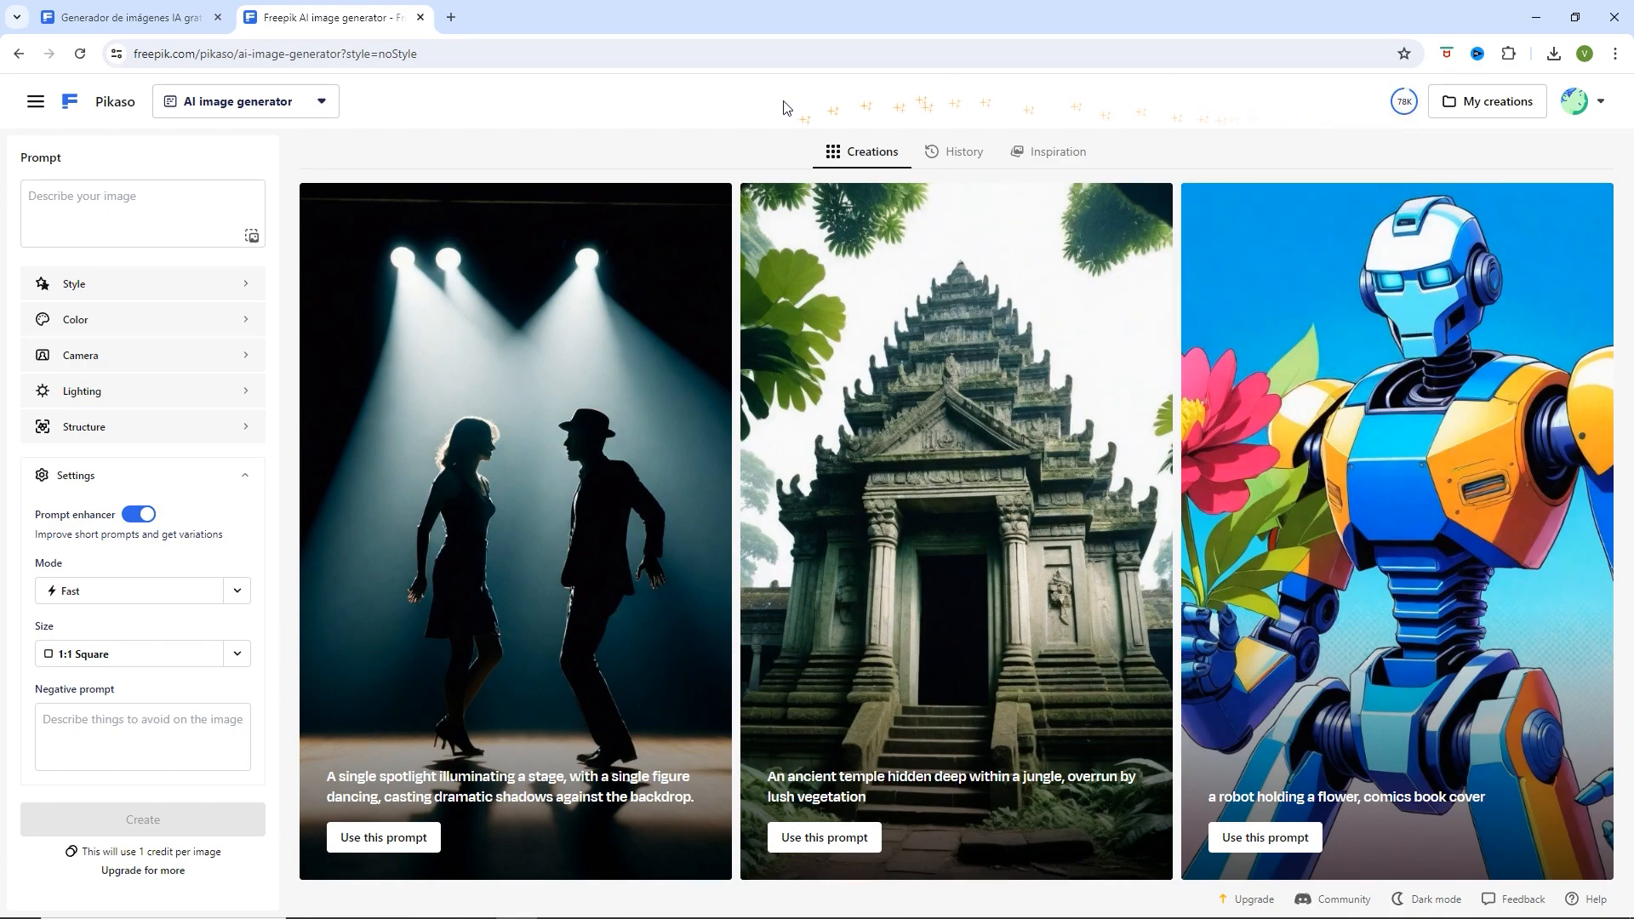
- Browse the history of previously generated images and return to the creations view
left_click(962, 156)
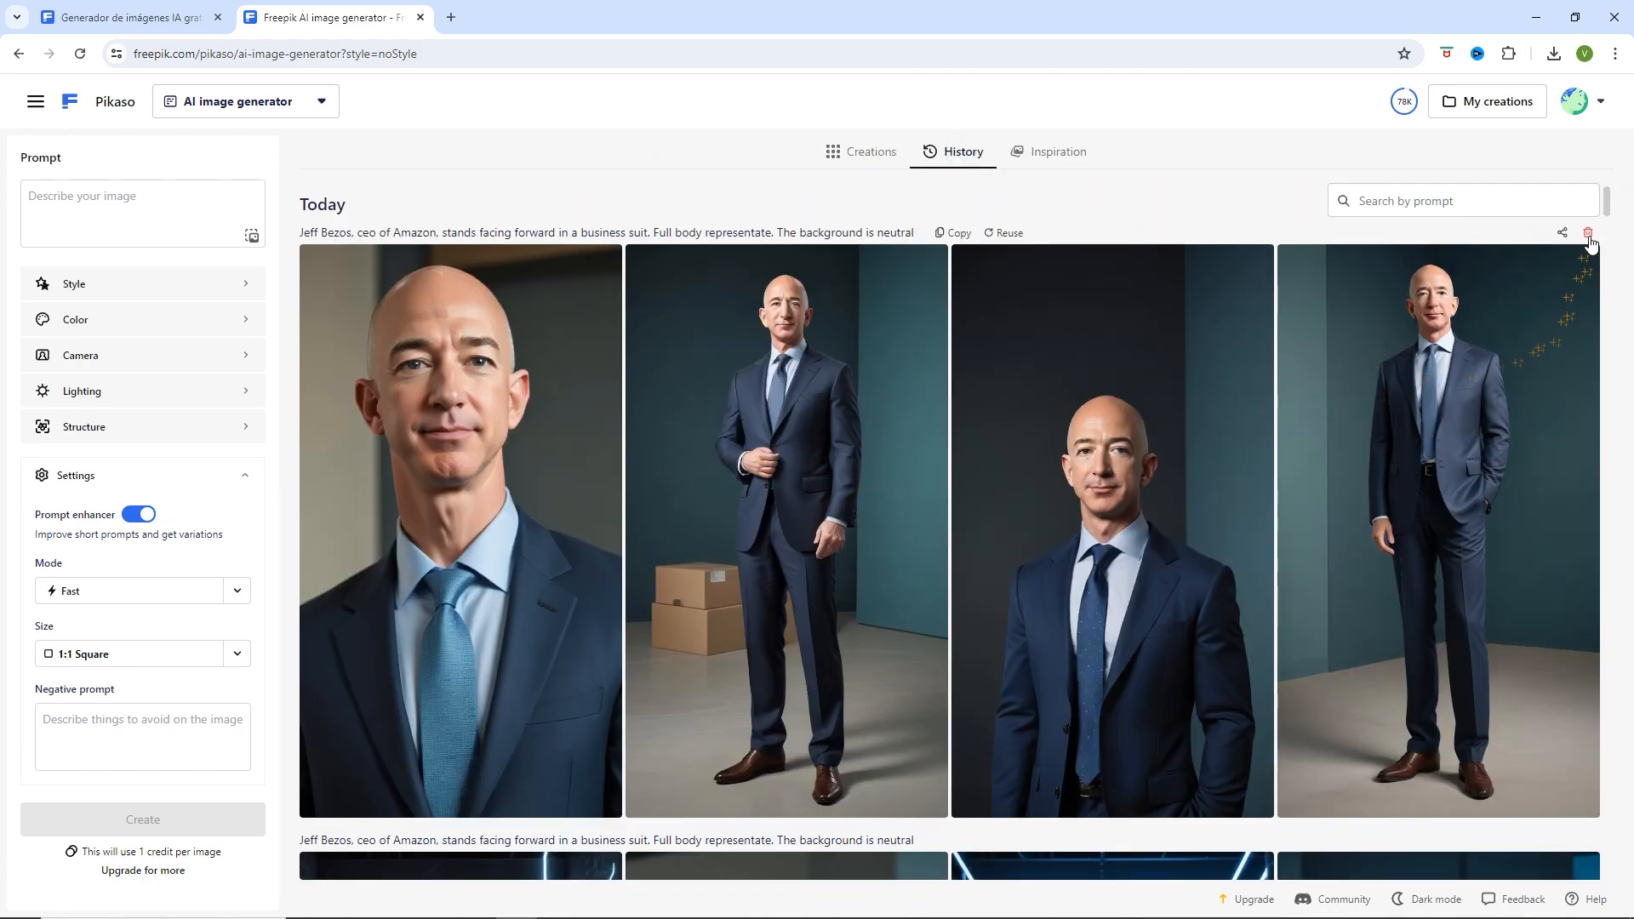
scroll(1604, 443, "down", 10)
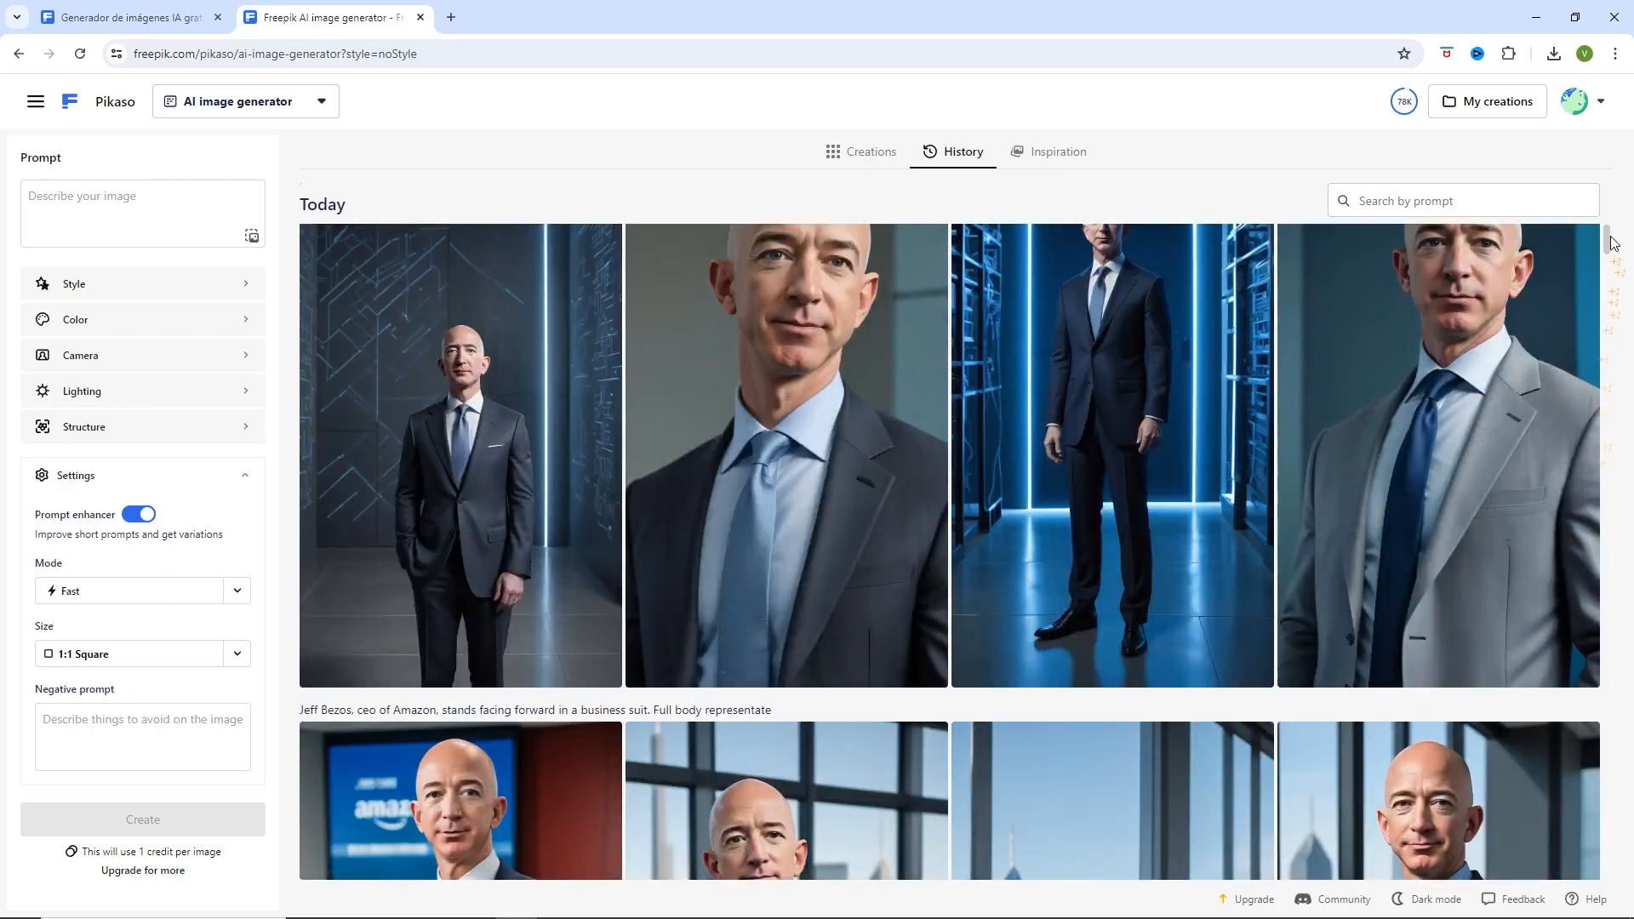
left_click_drag(1609, 234, 1619, 177)
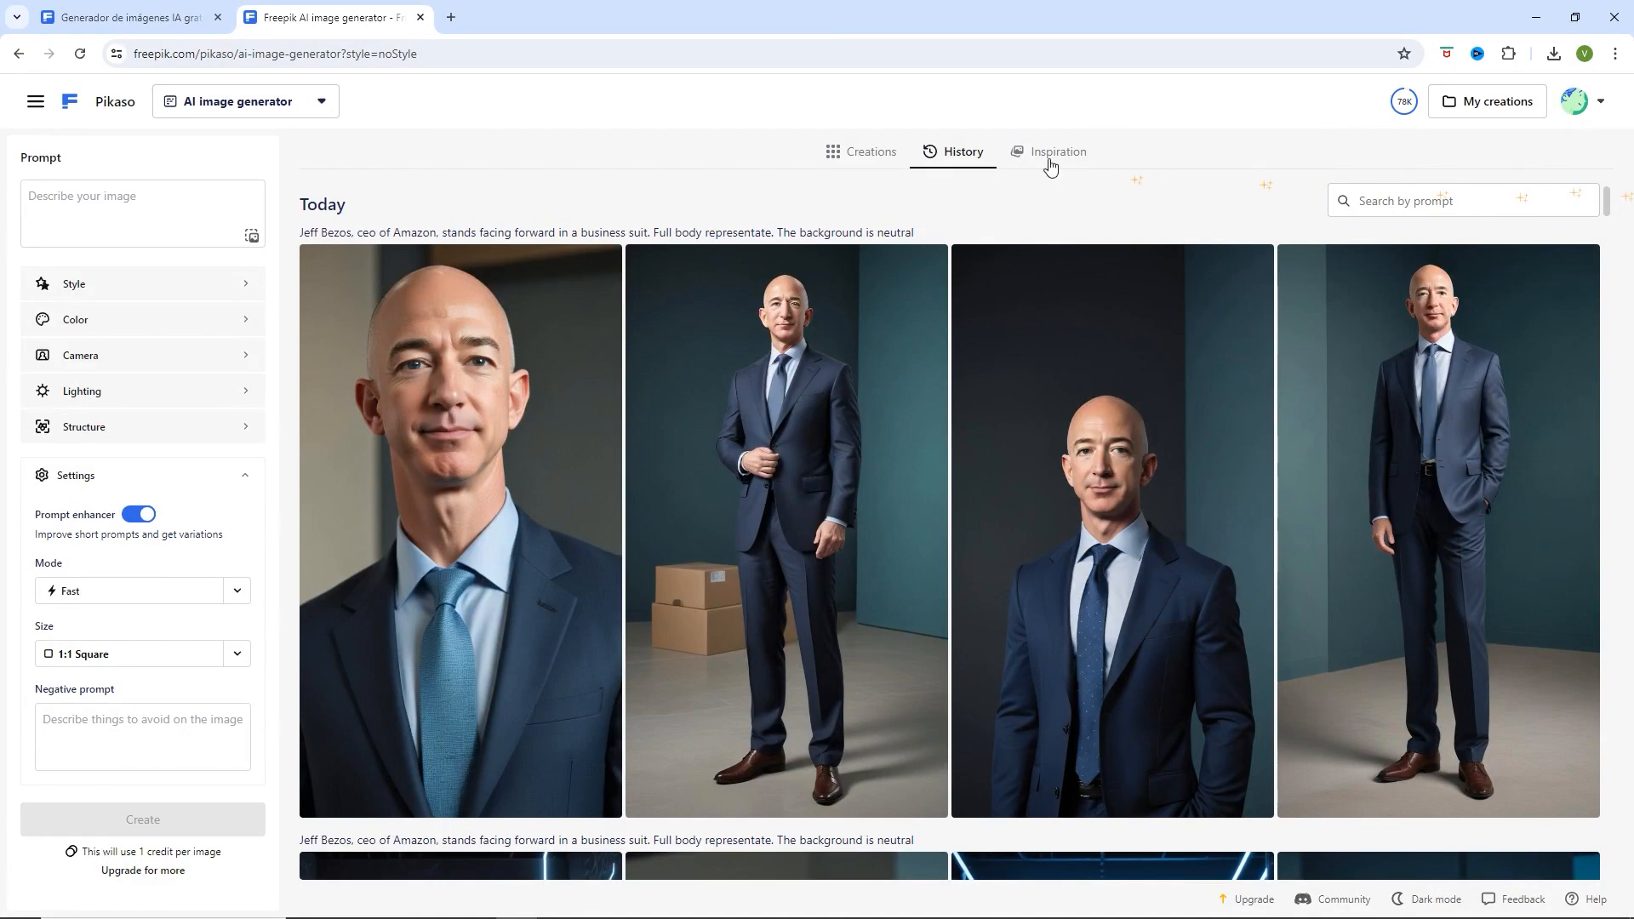
left_click(885, 153)
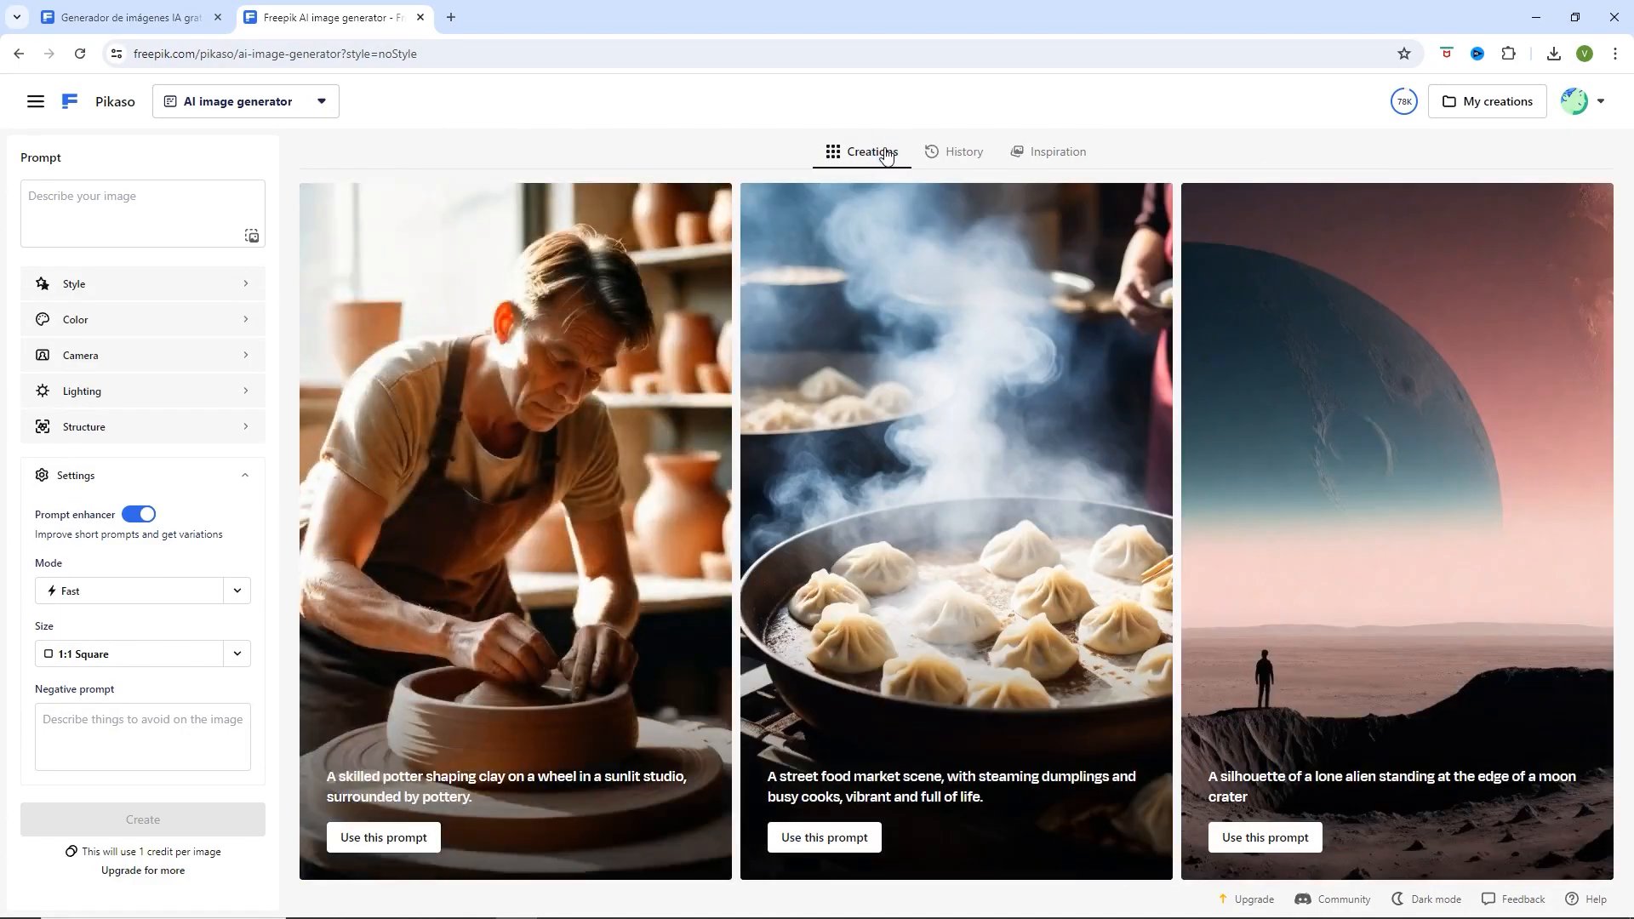
- Try the Cartoon, 3d and Vector image styles, and settle on Sketch
left_click(138, 198)
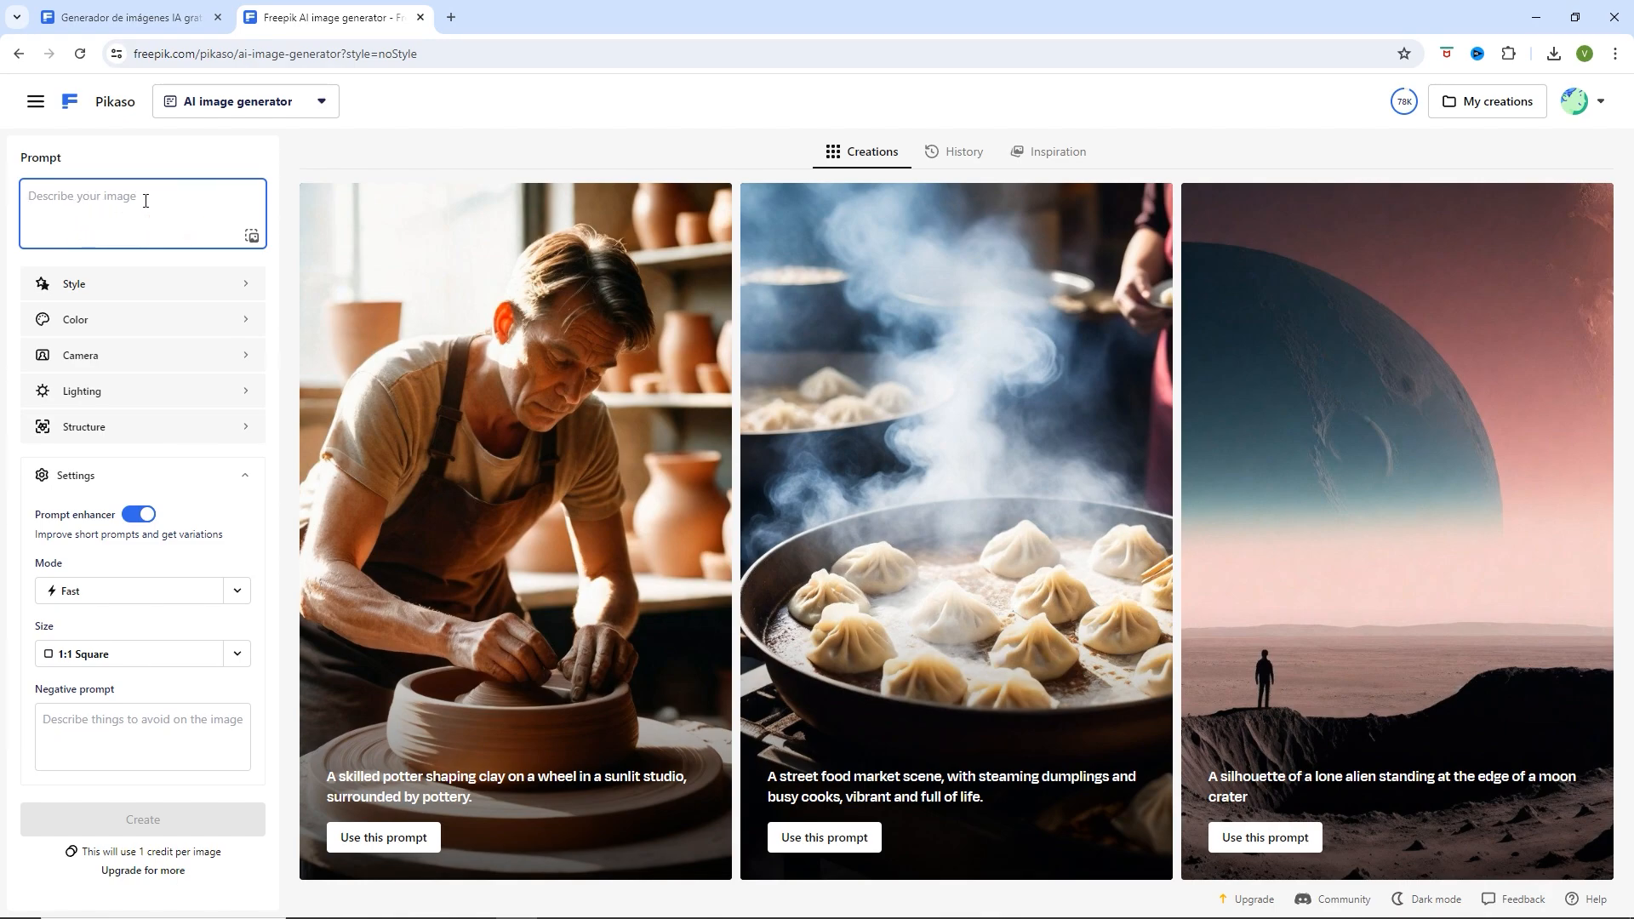
left_click(243, 289)
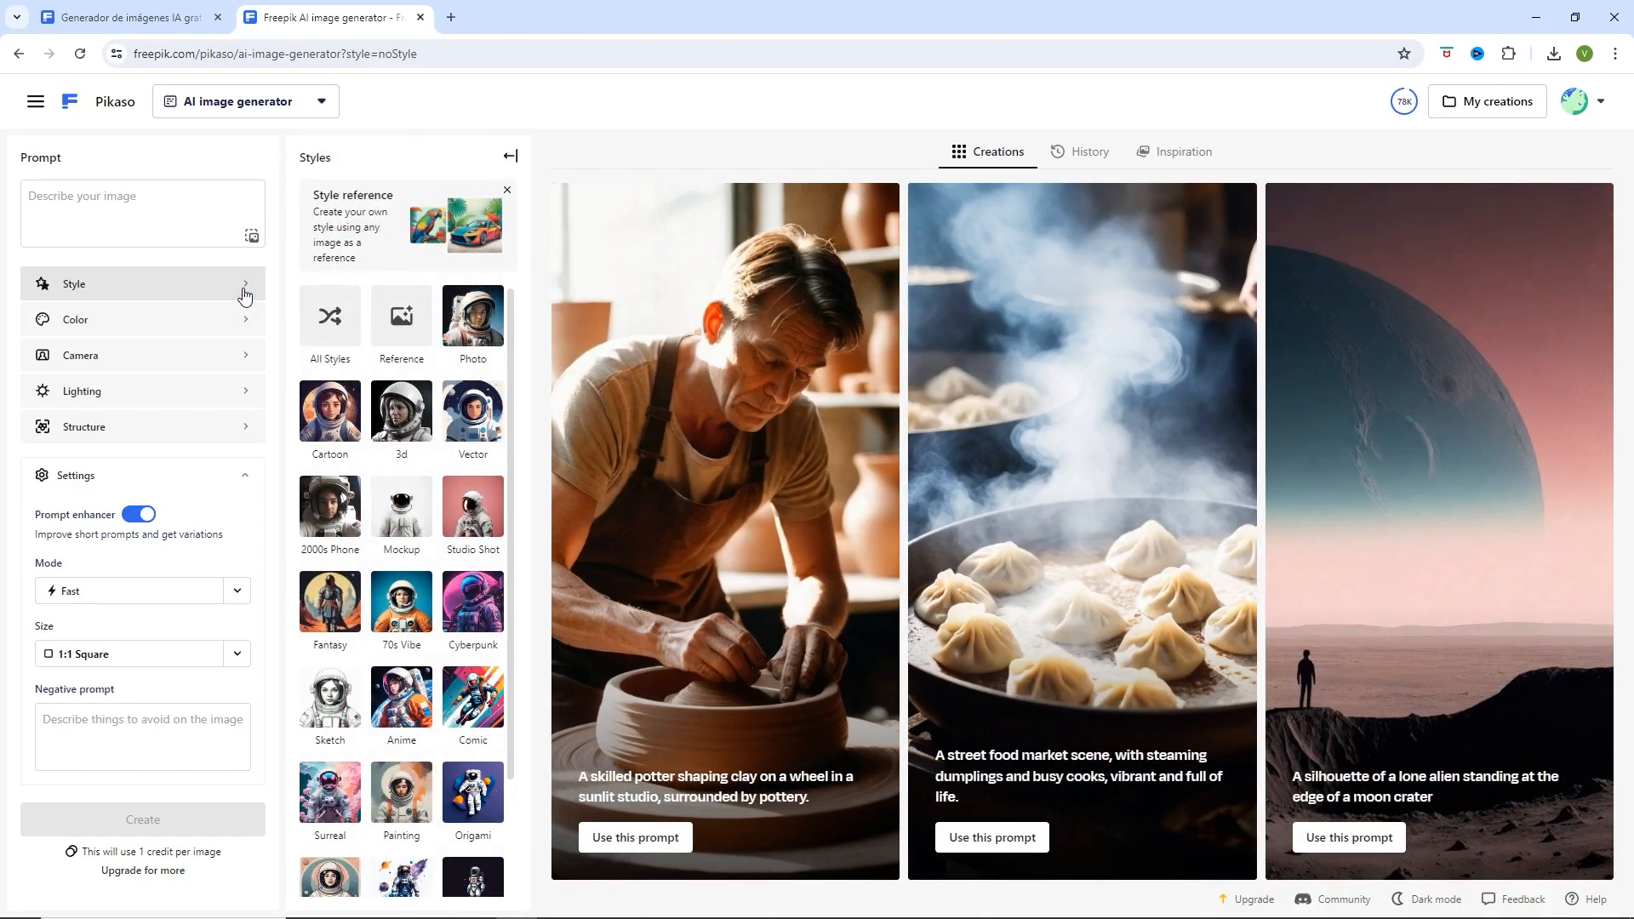
left_click(332, 437)
left_click(406, 420)
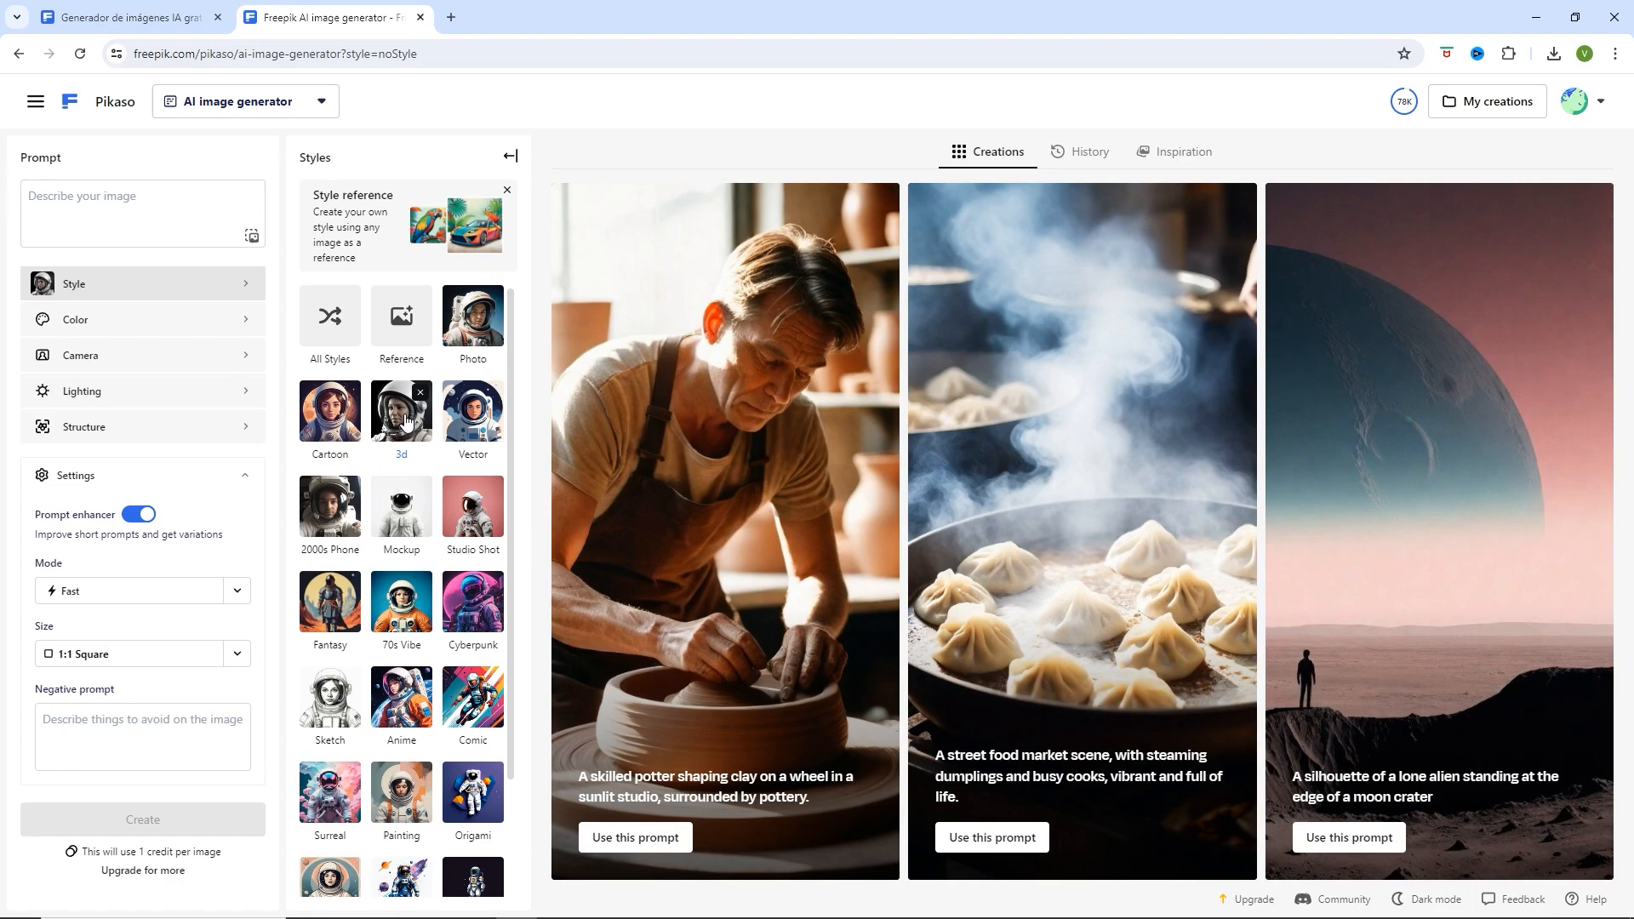
left_click(465, 425)
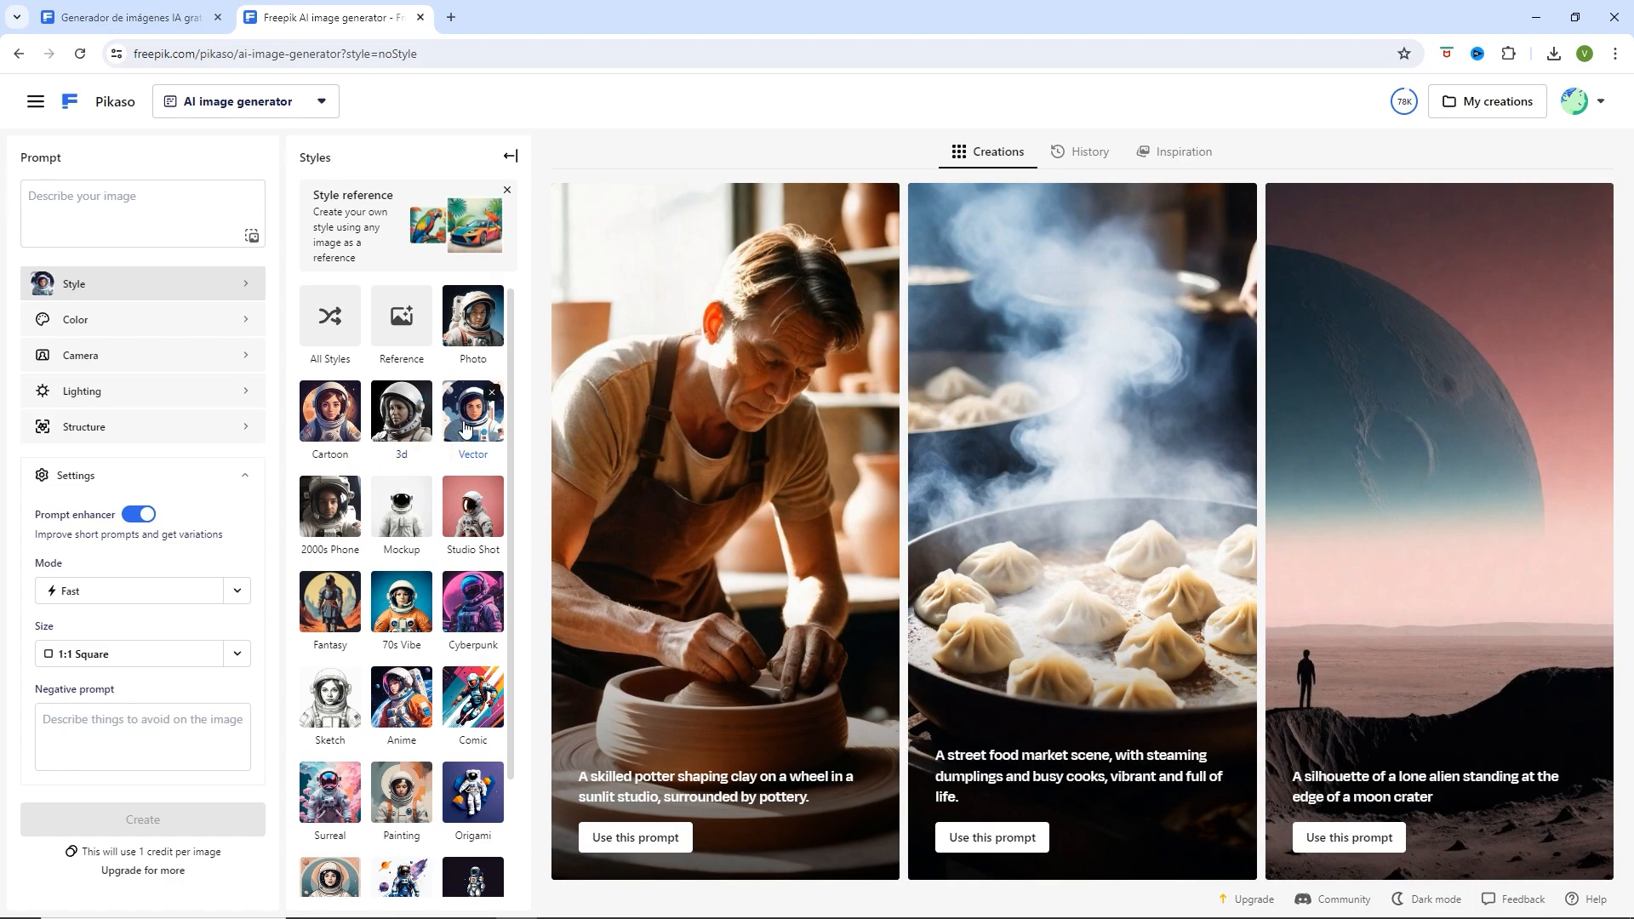
left_click(331, 706)
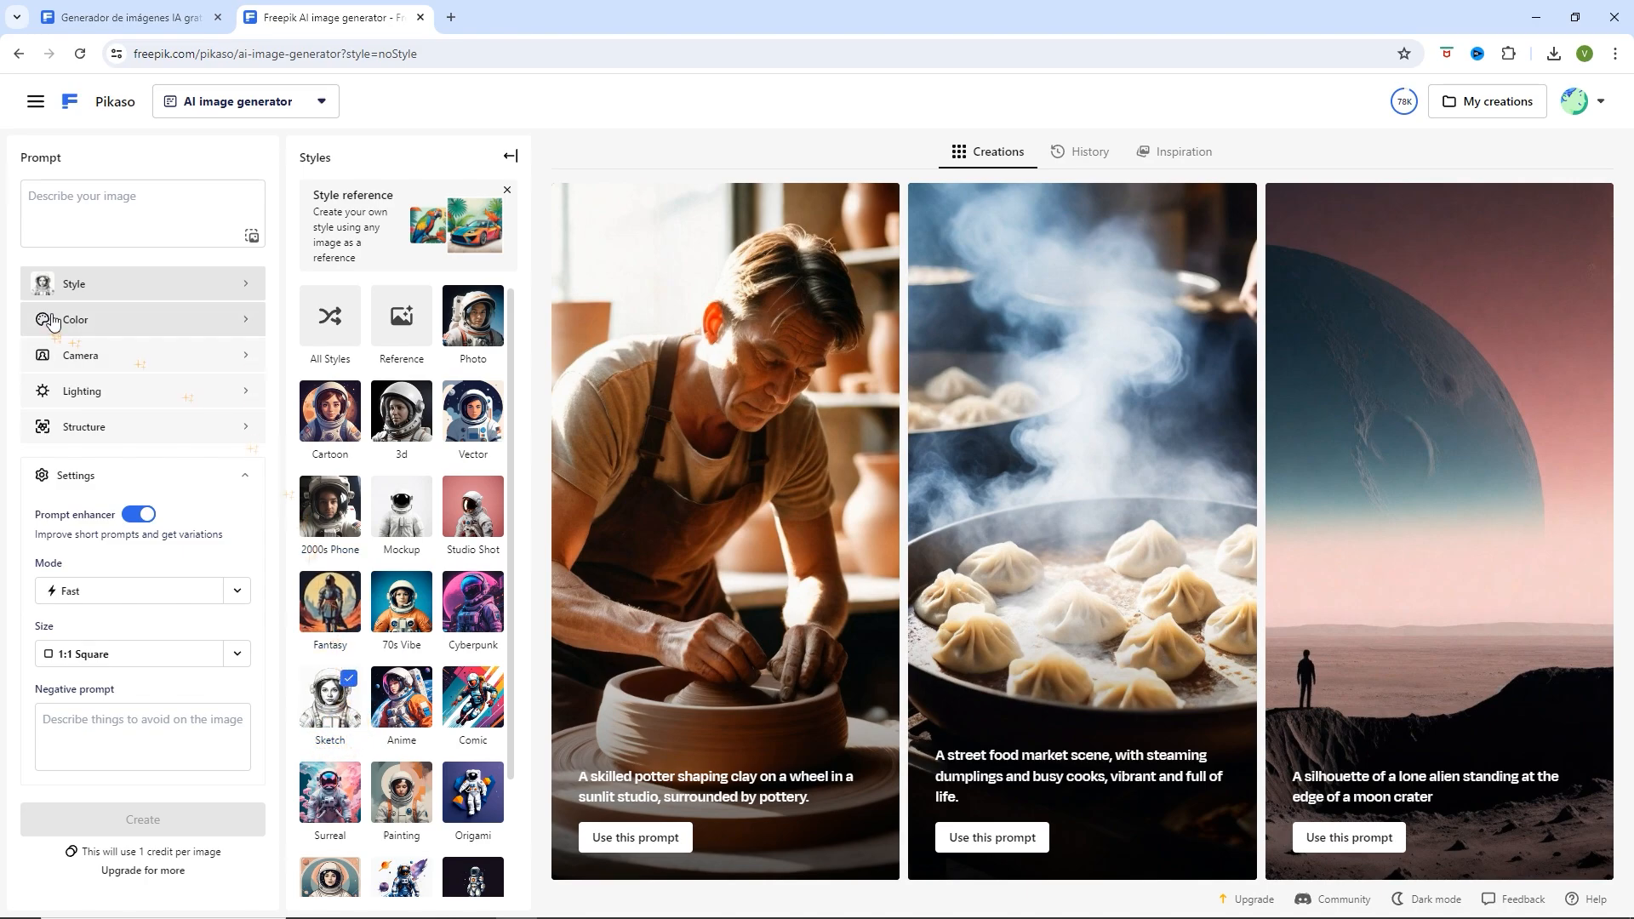
- Set the color palette to Gold Glow after trying Cold Neon, and the camera framing to Full Body
left_click(109, 324)
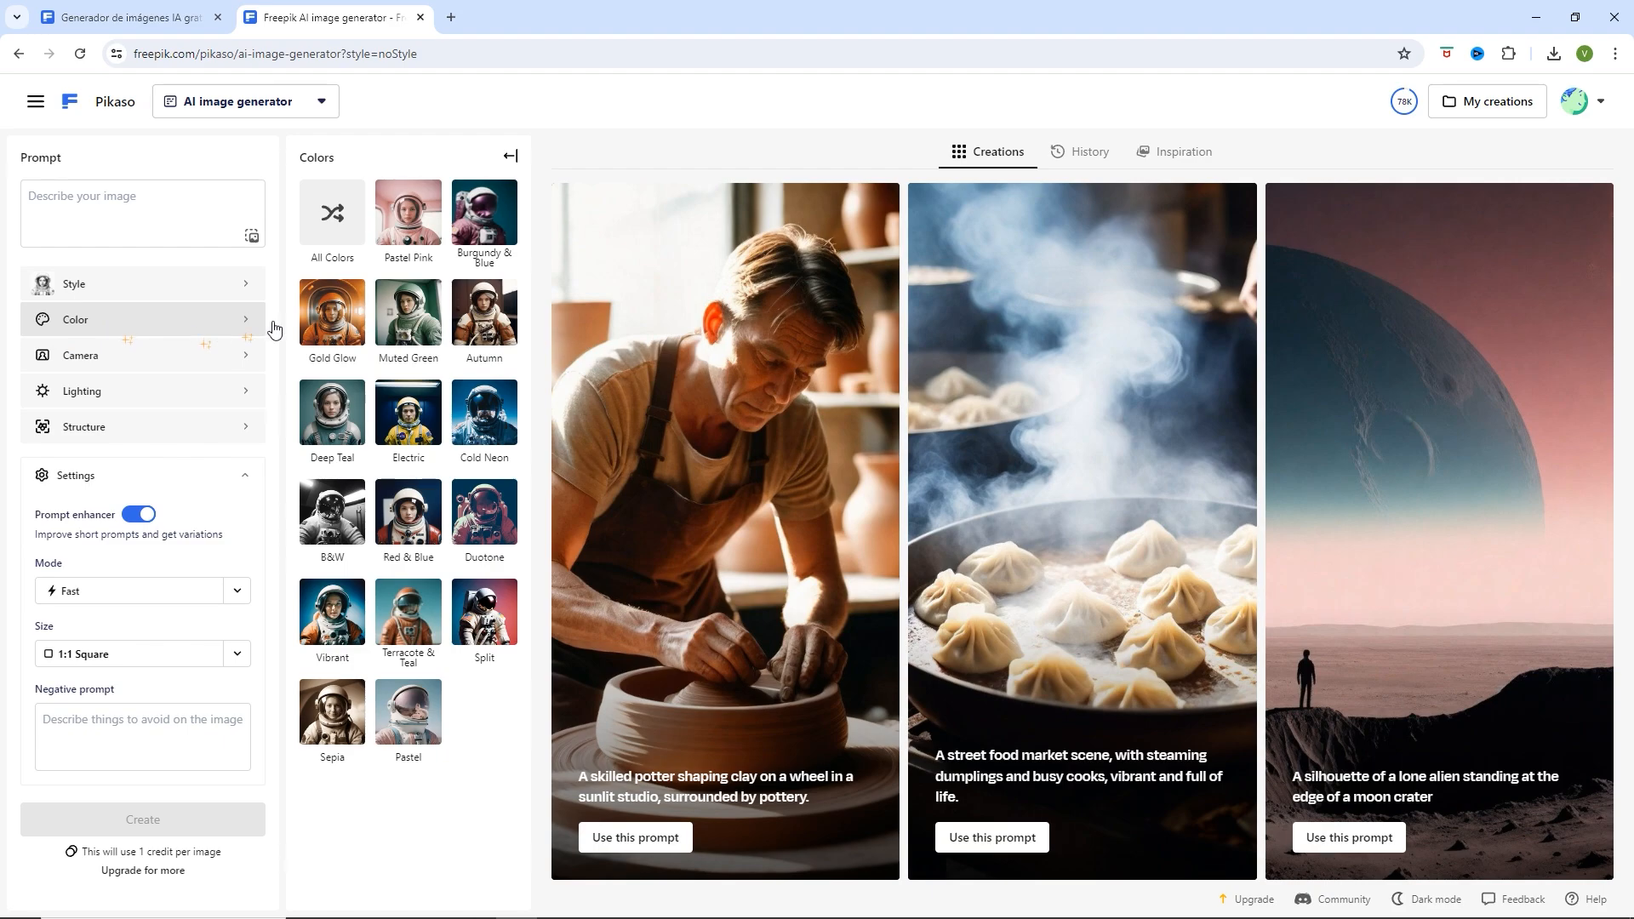
left_click(487, 421)
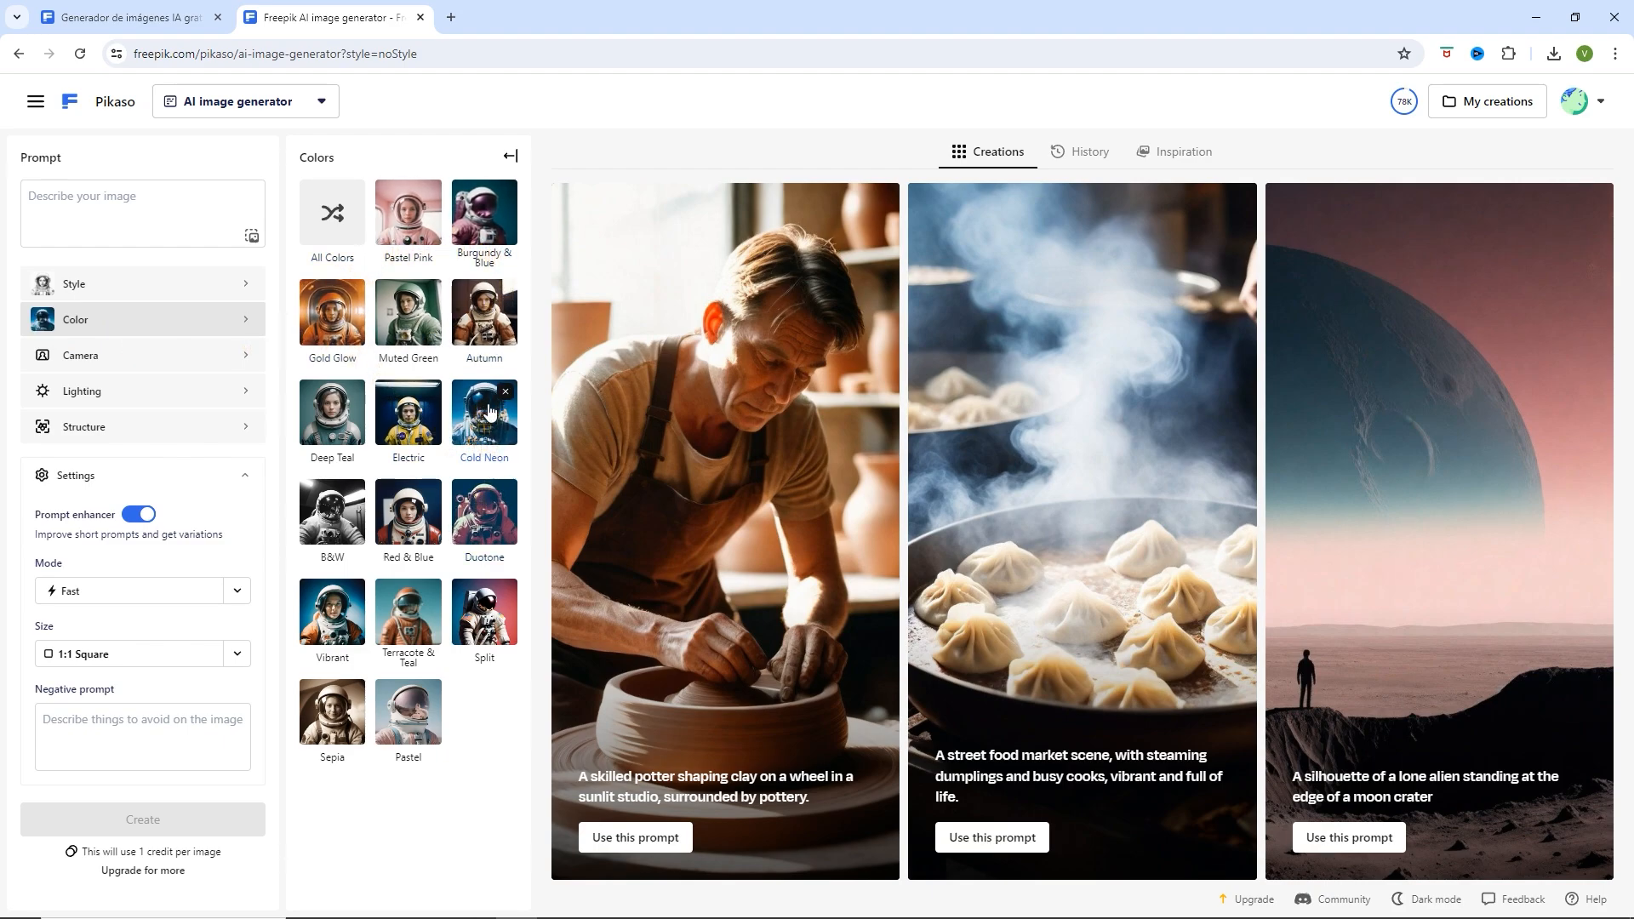
left_click(330, 316)
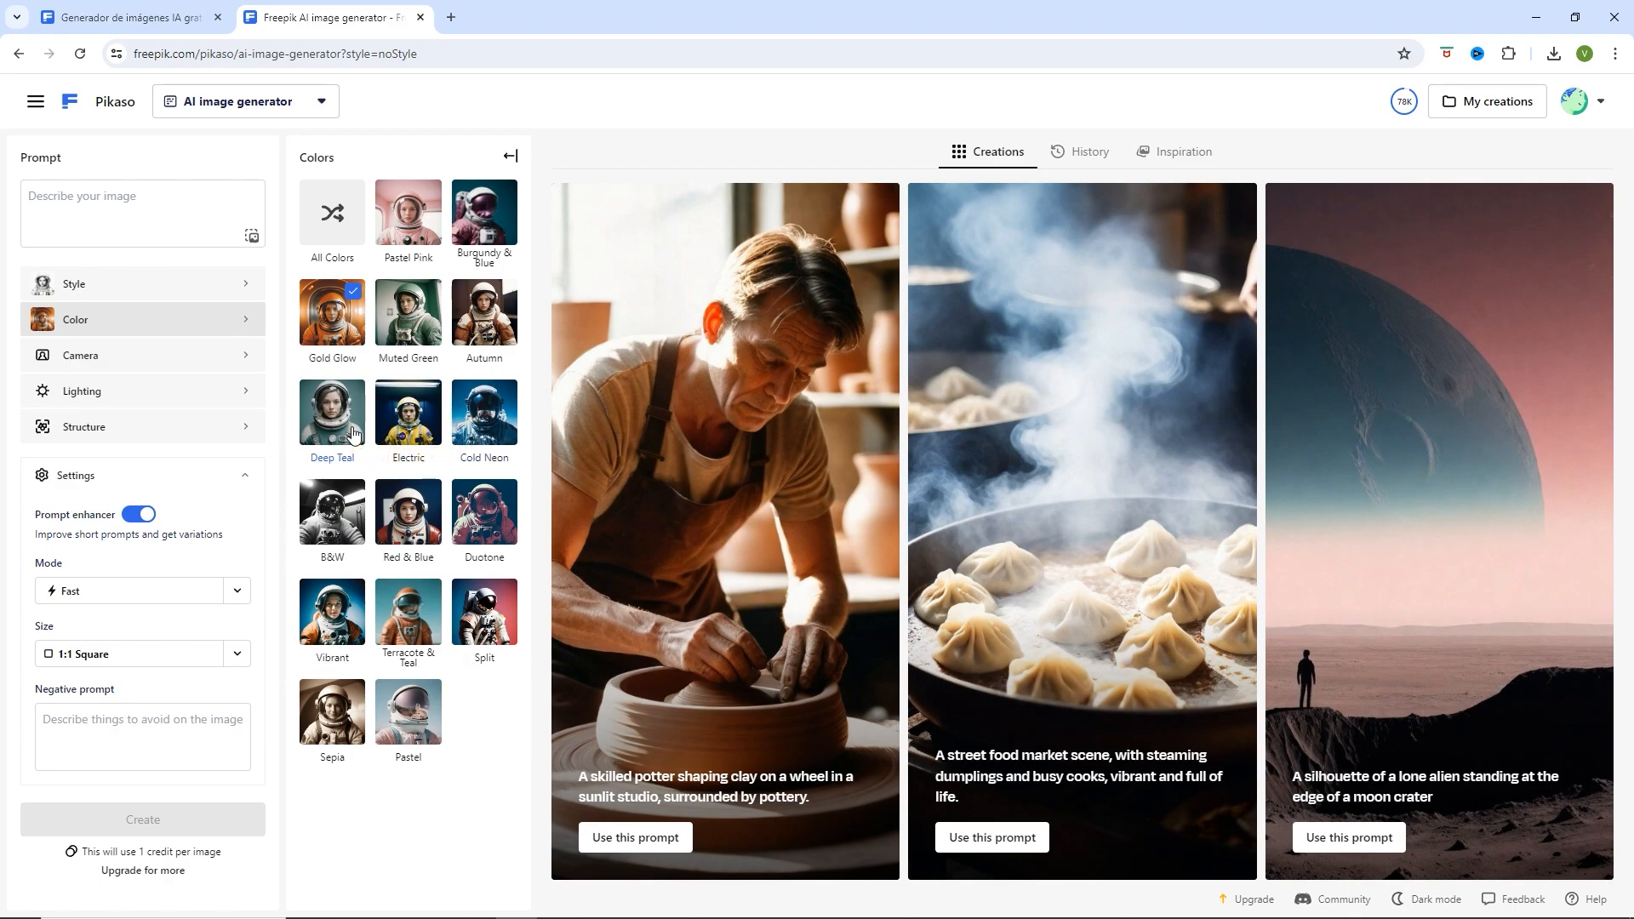
left_click(233, 355)
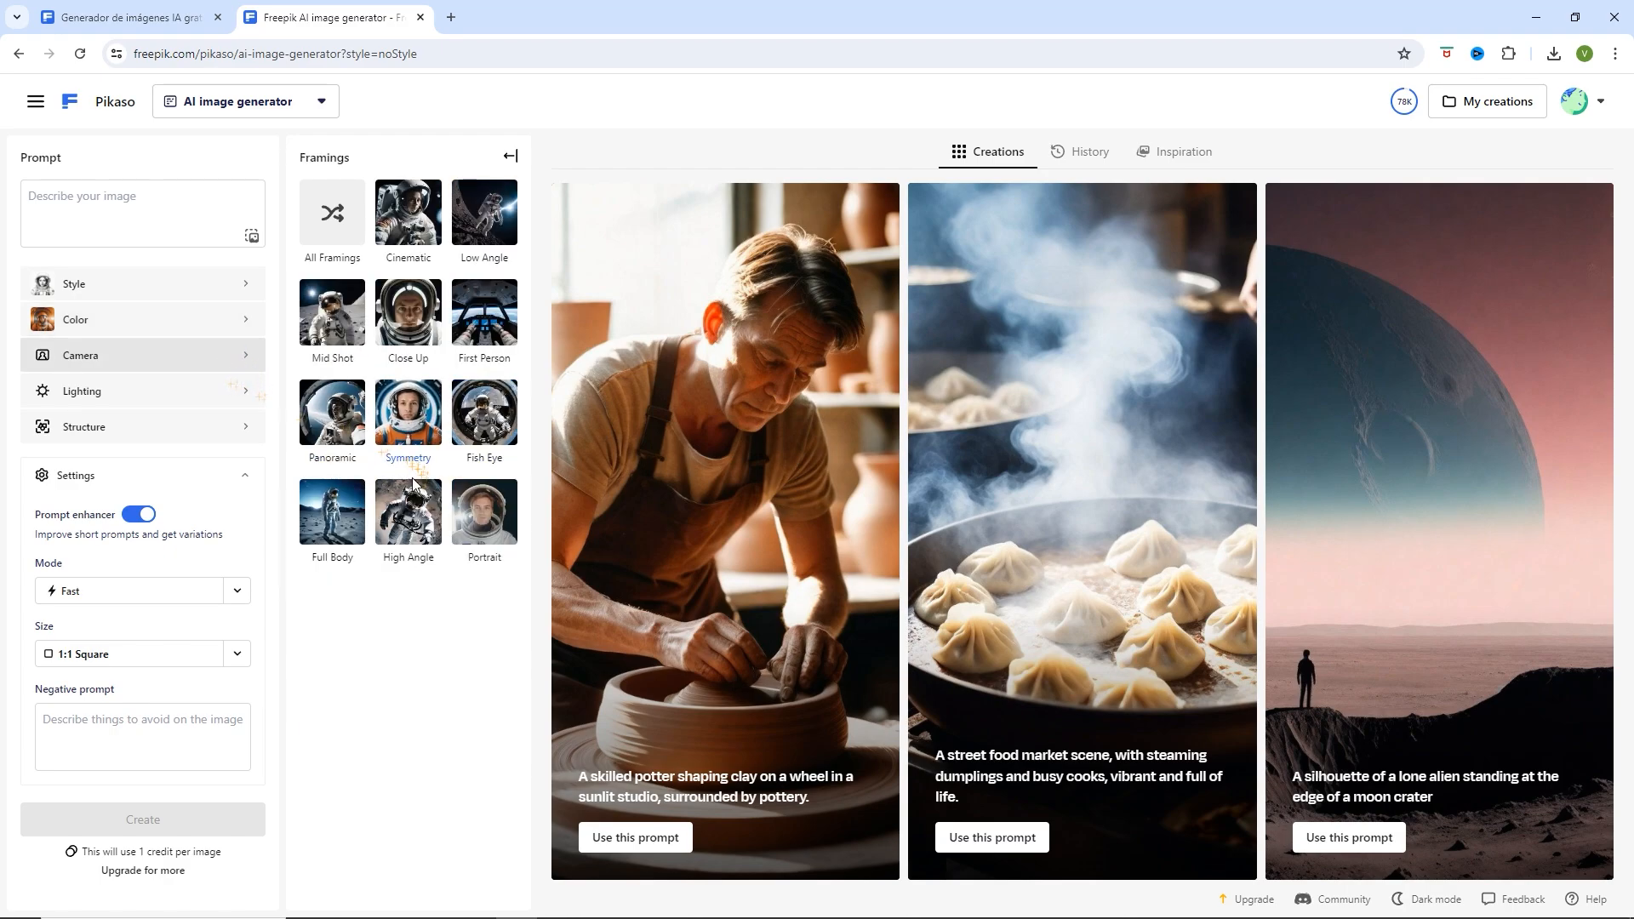
left_click(328, 521)
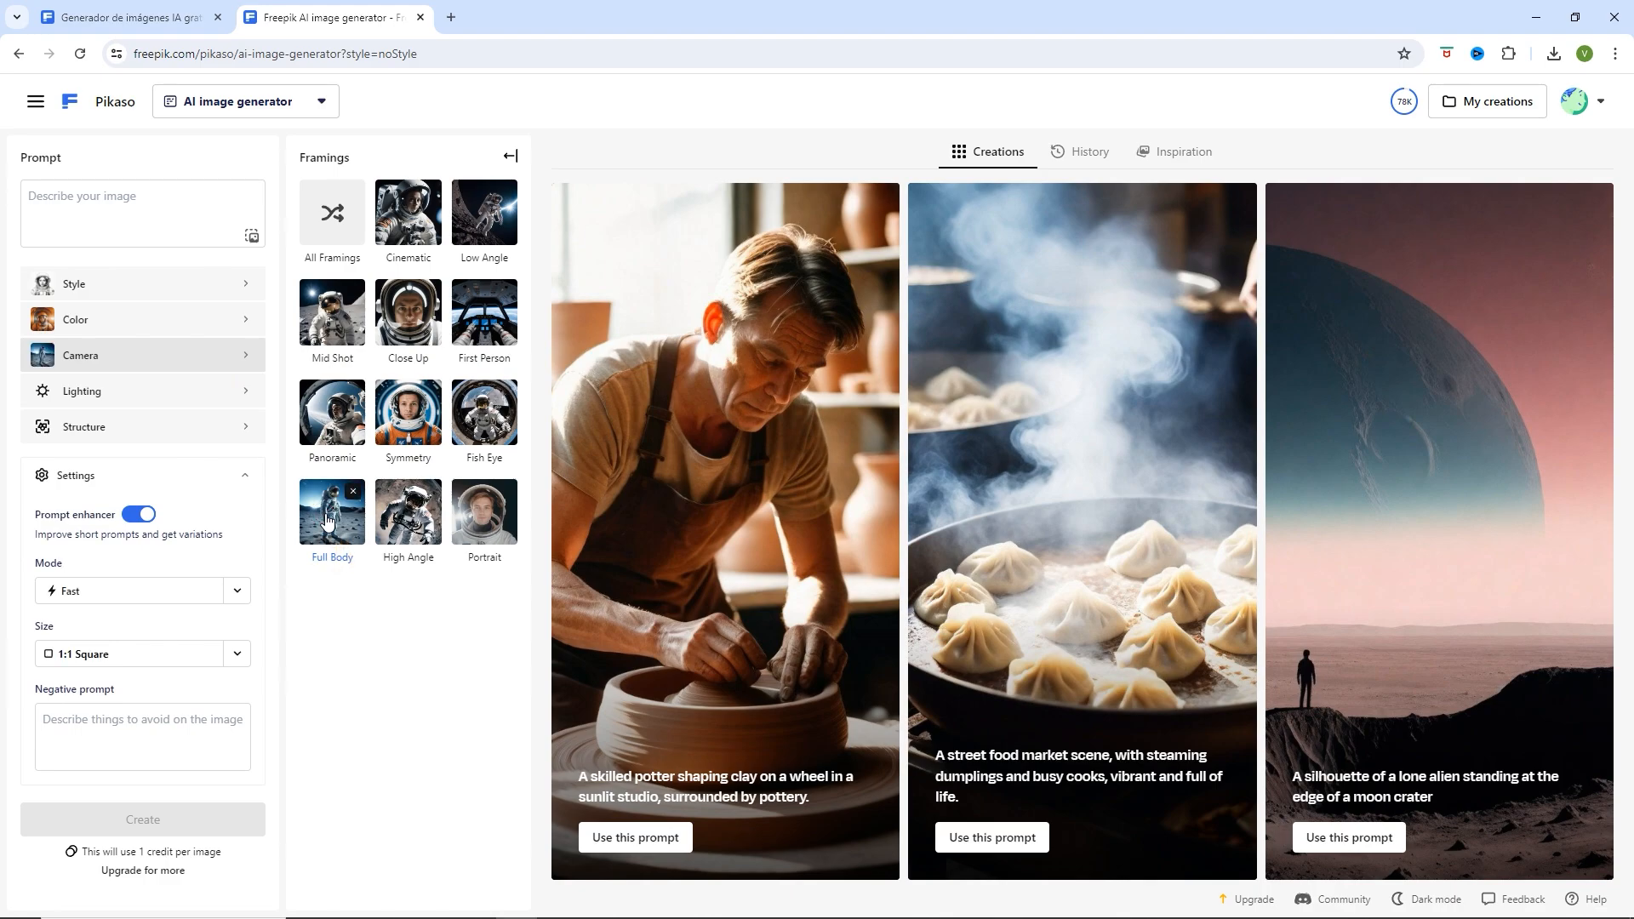
- Try the High Angle, Portrait and Panoramic camera framings, and settle on First Person
left_click(407, 518)
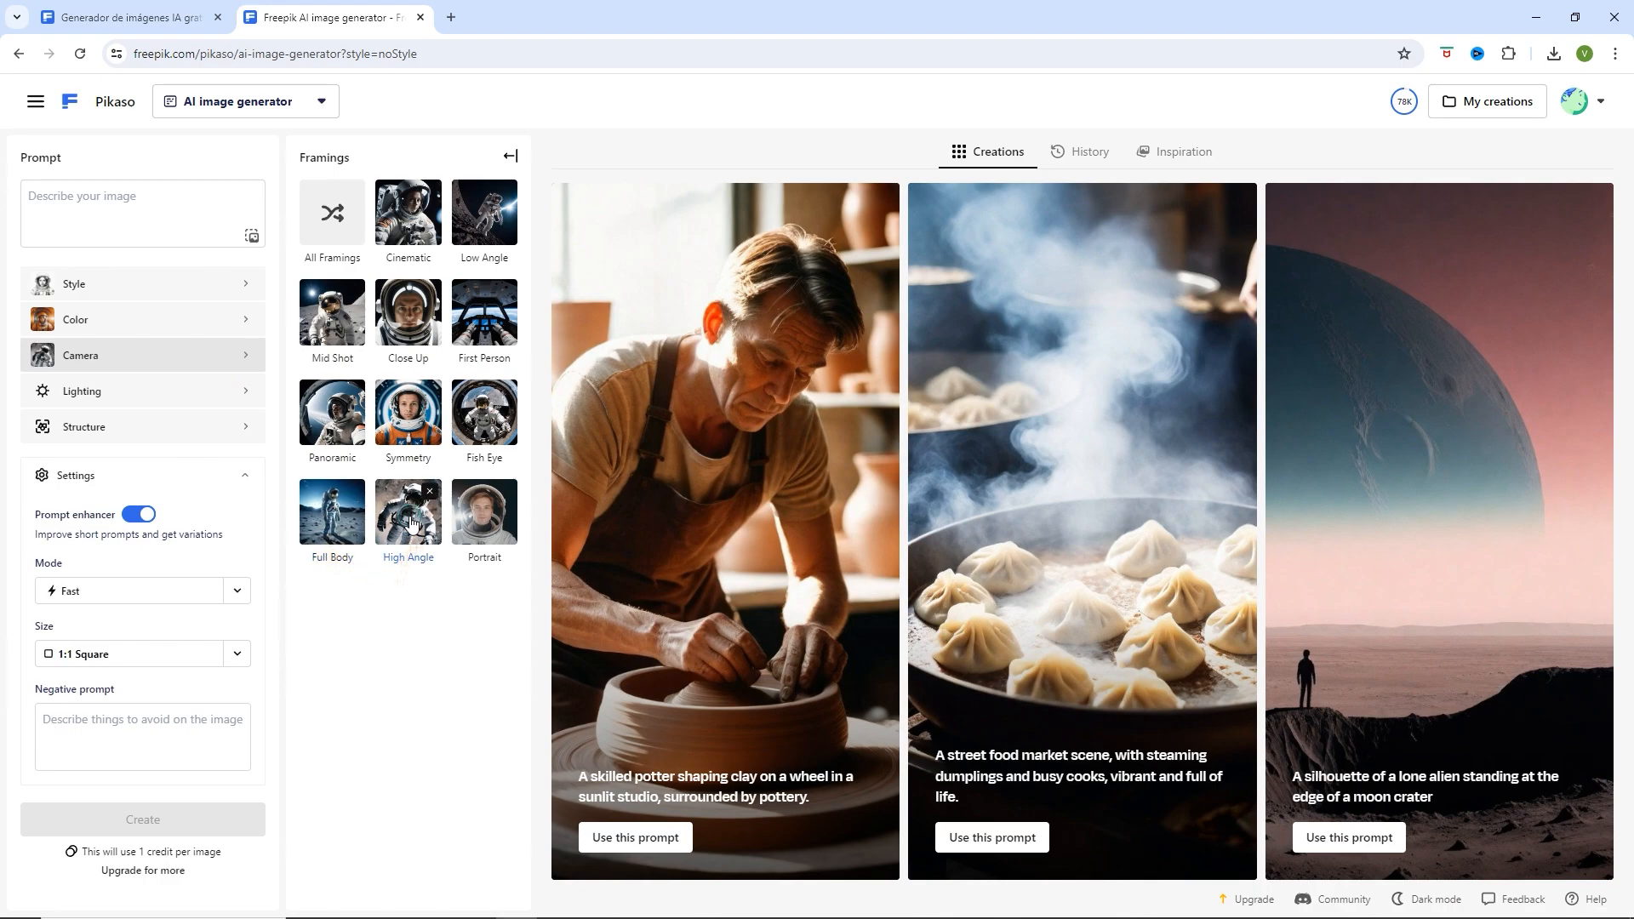
left_click(460, 518)
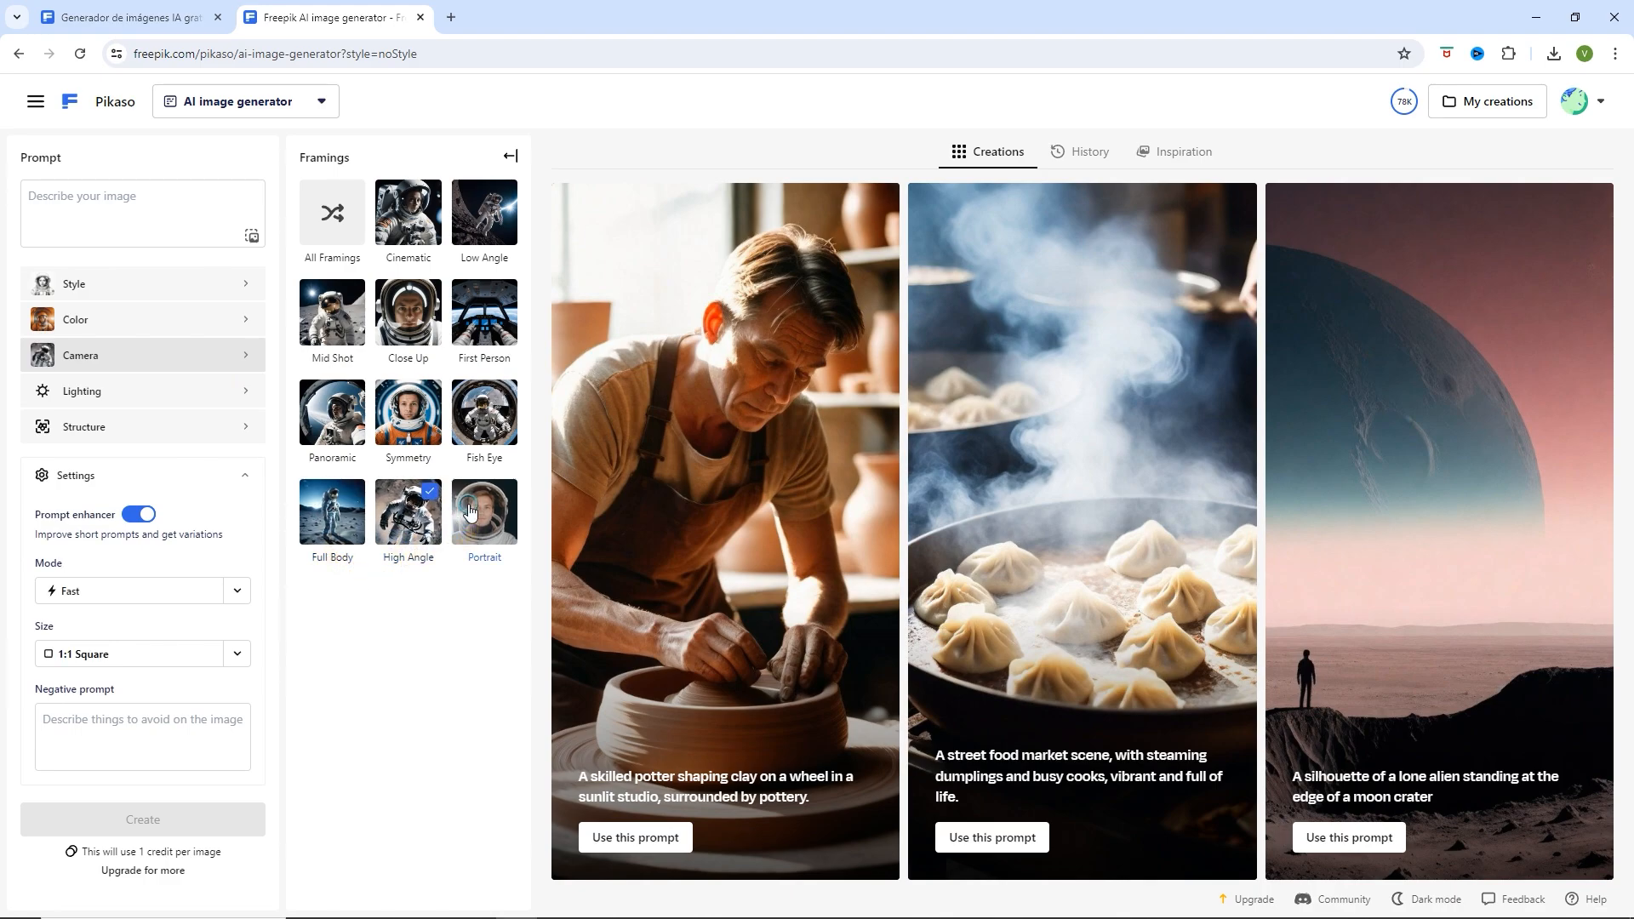
left_click(330, 430)
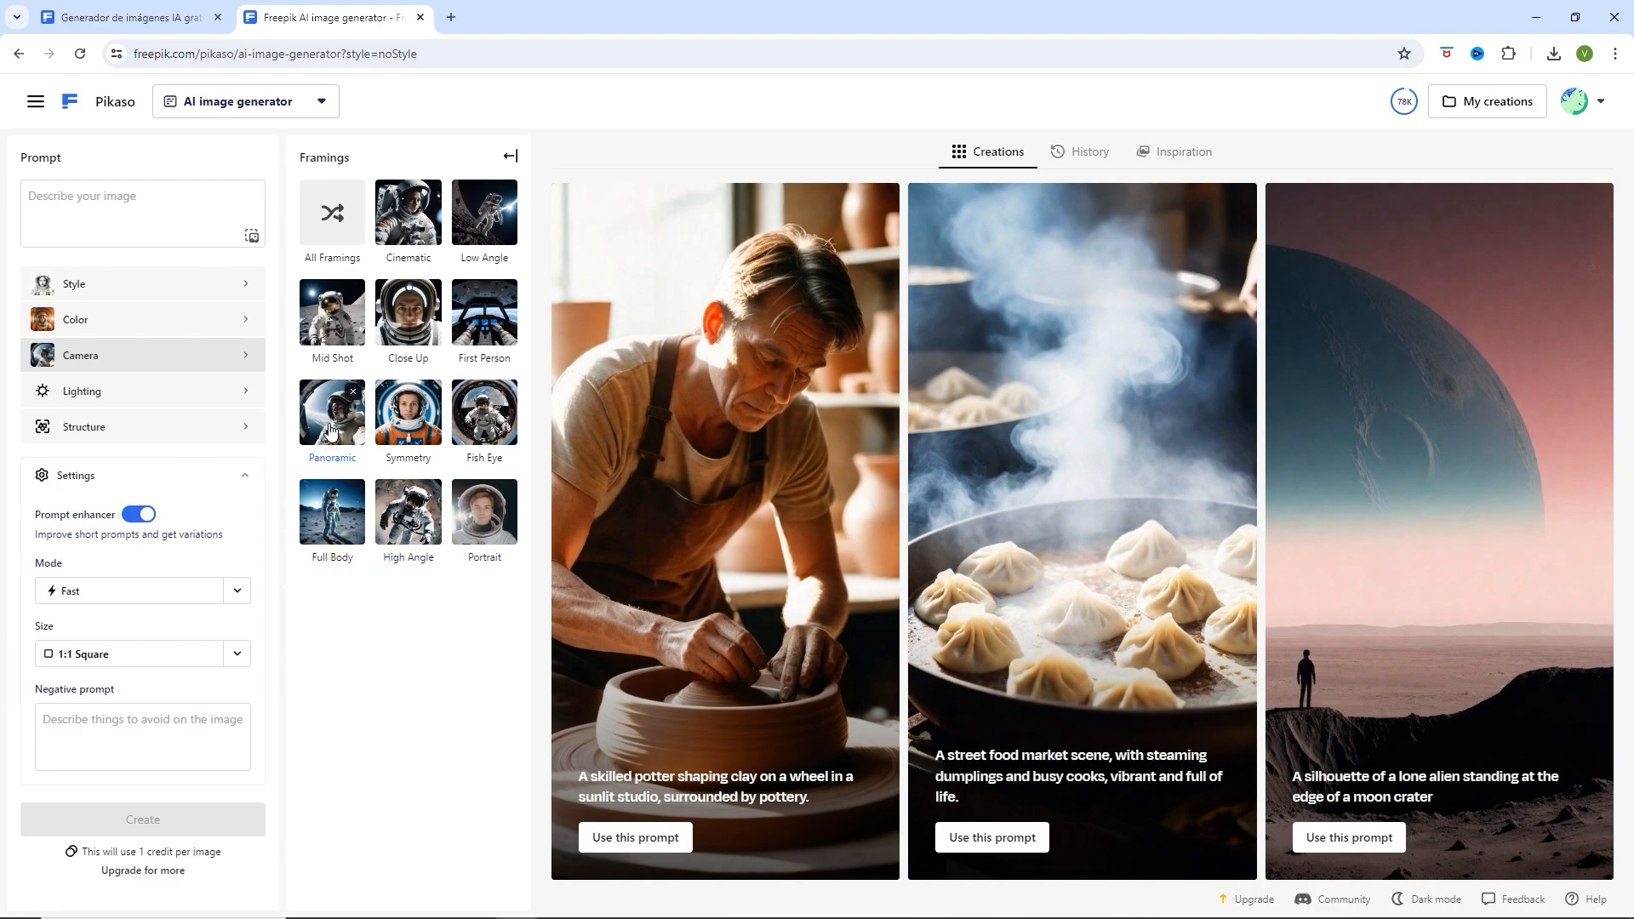
left_click(480, 329)
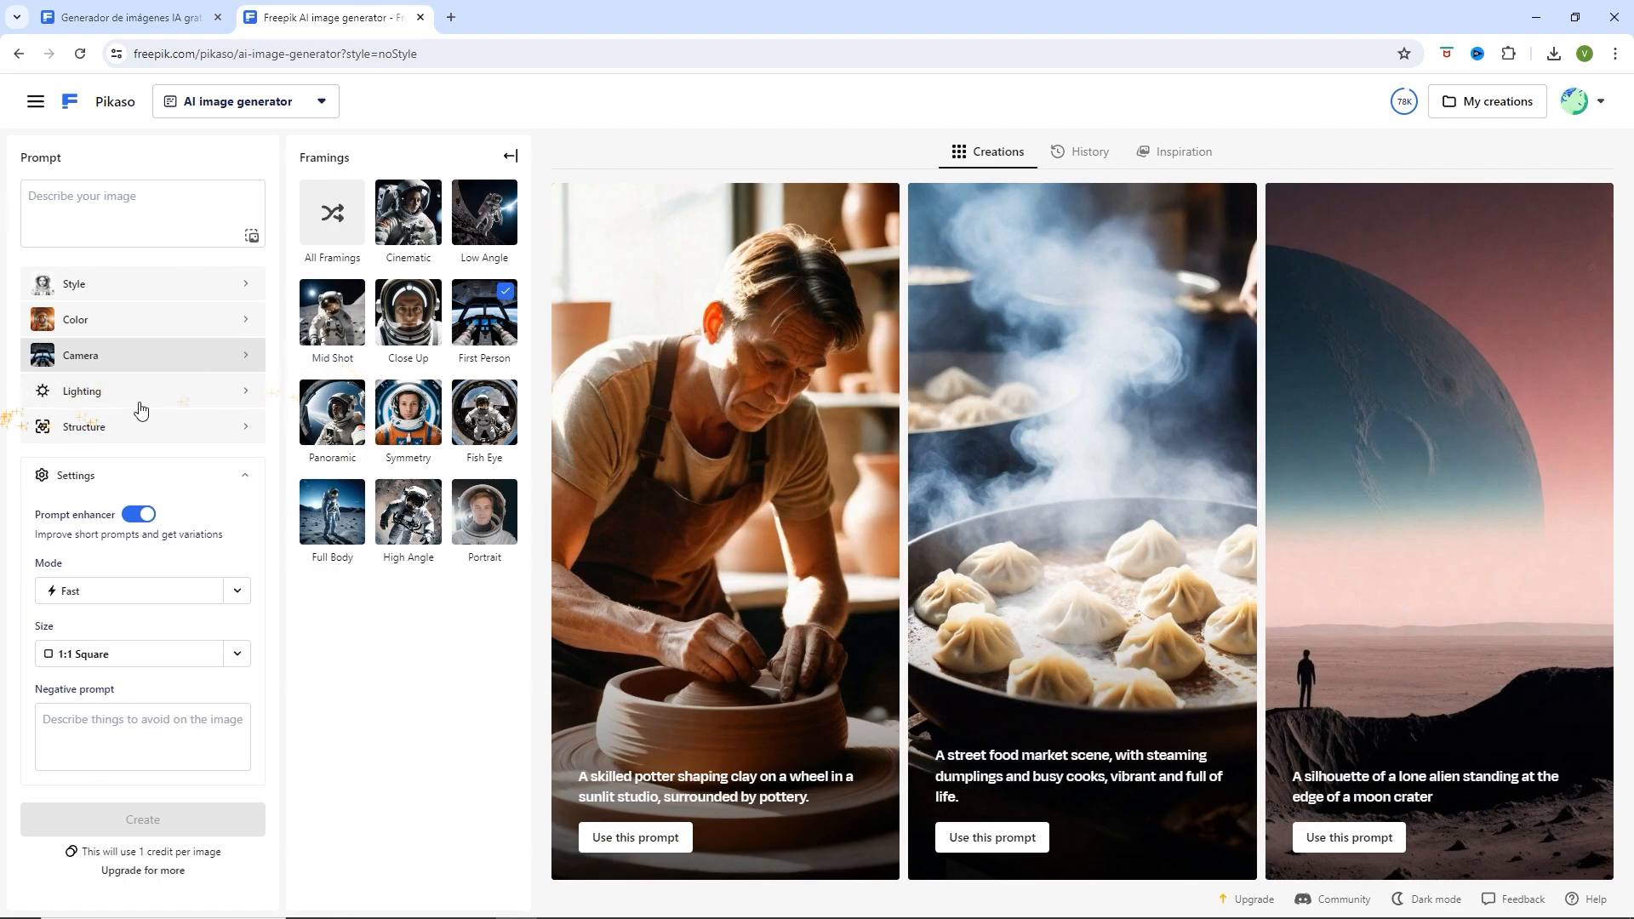
- Set the lighting to Iridescent after trying Cold and Golden Hour
left_click(206, 391)
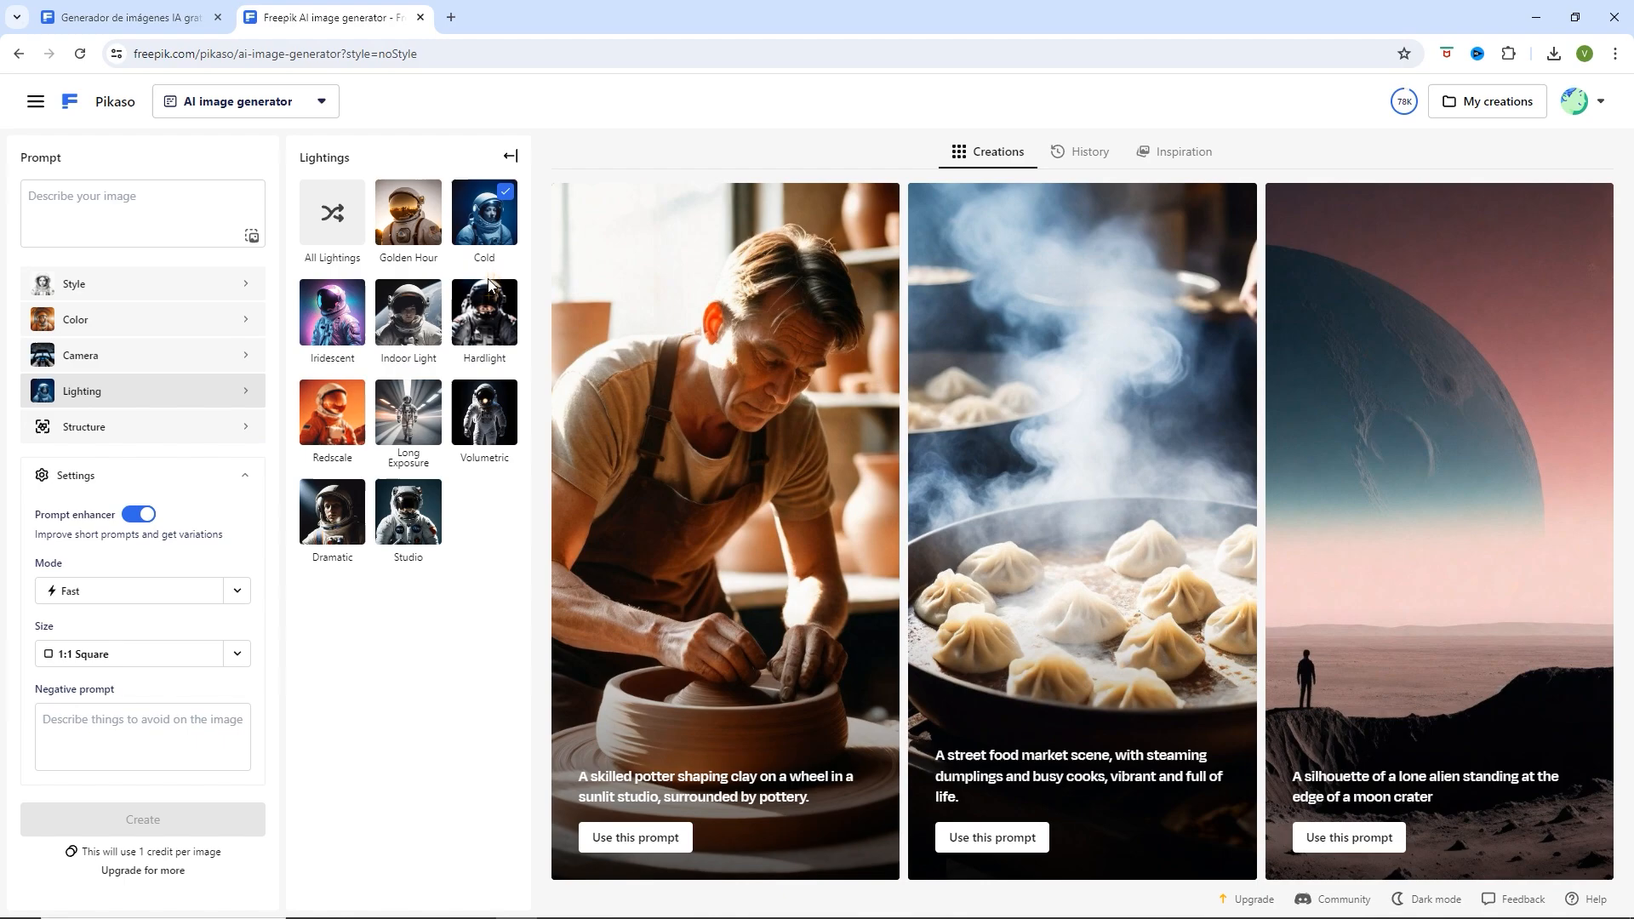
left_click(388, 217)
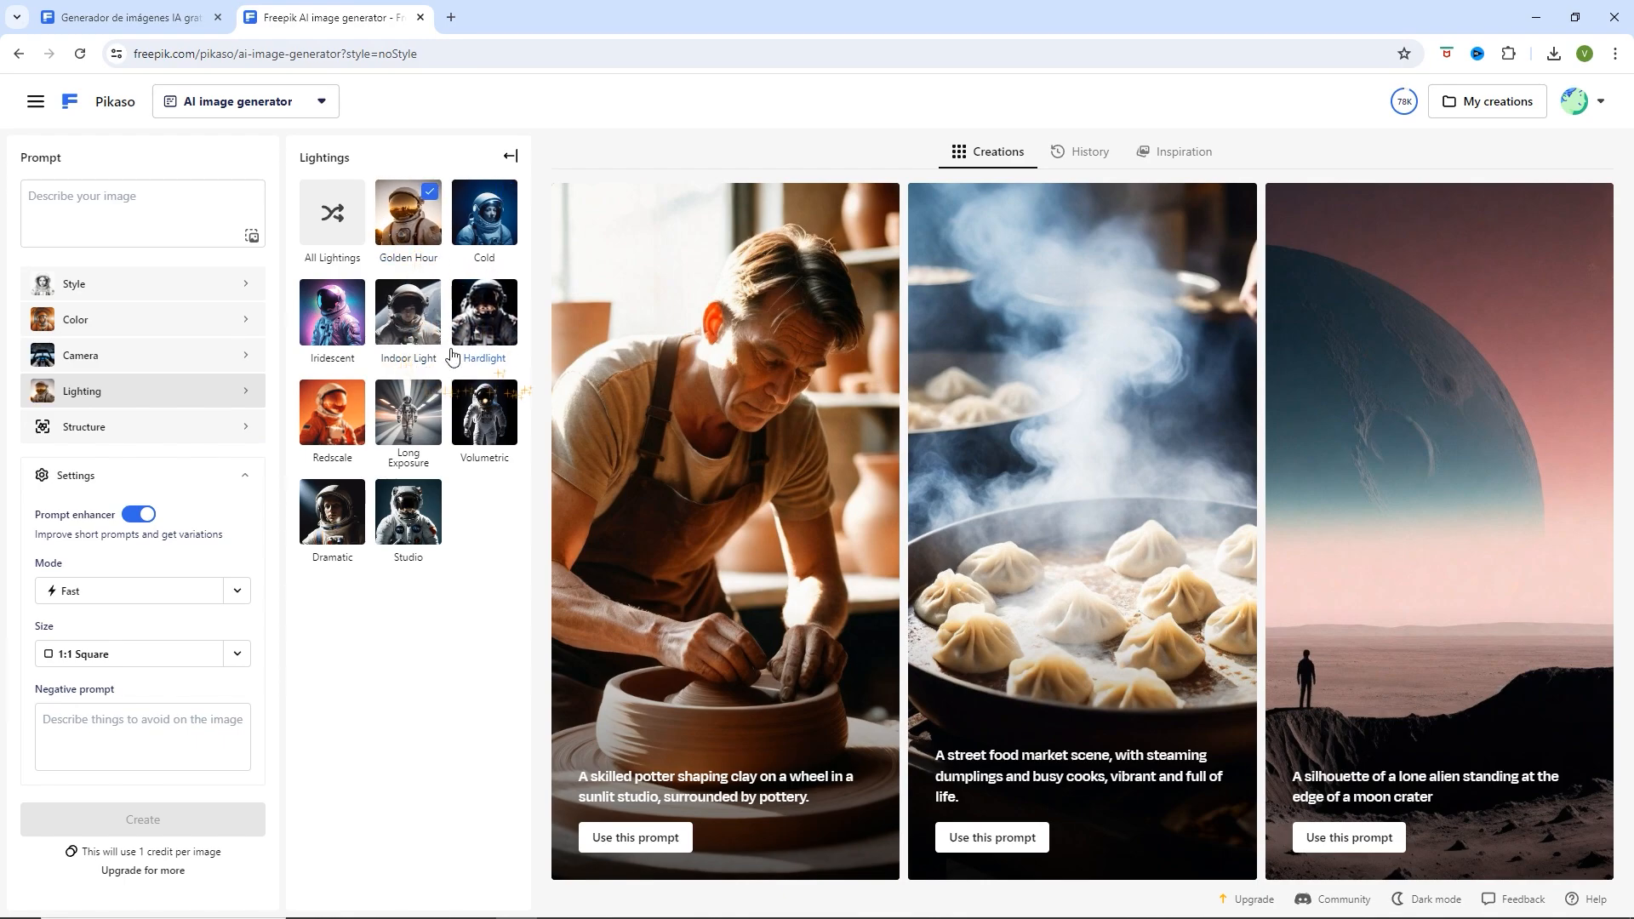
left_click(358, 324)
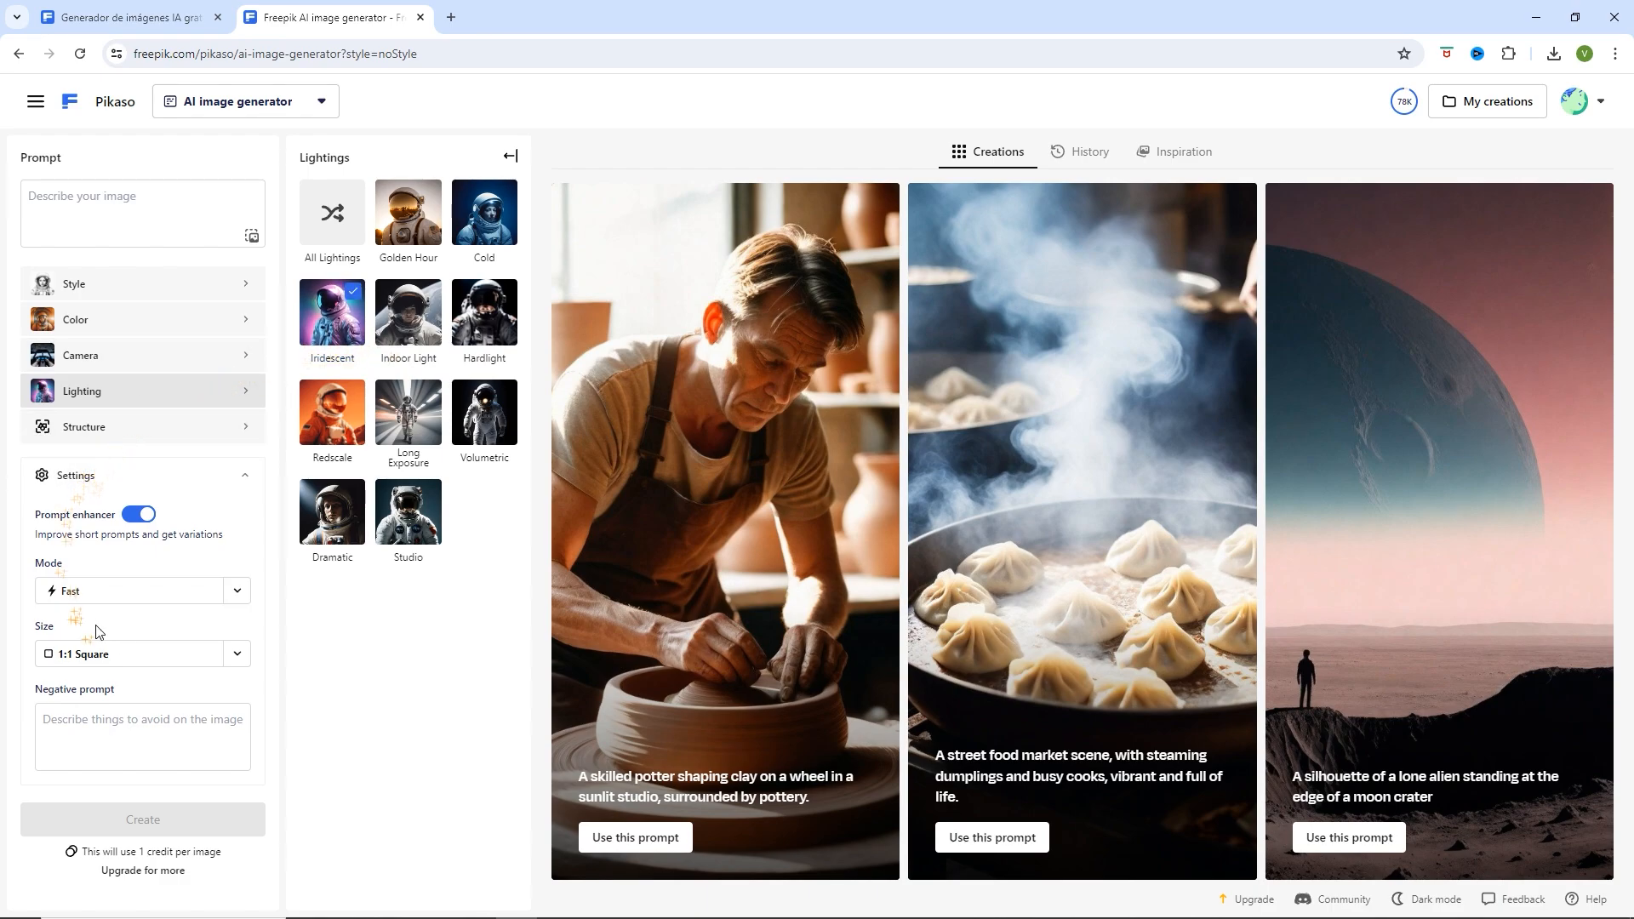
- Set the image size to 16:9 Widescreen after trying 9:16 Social Story, and place the cursor in the prompt
left_click(238, 653)
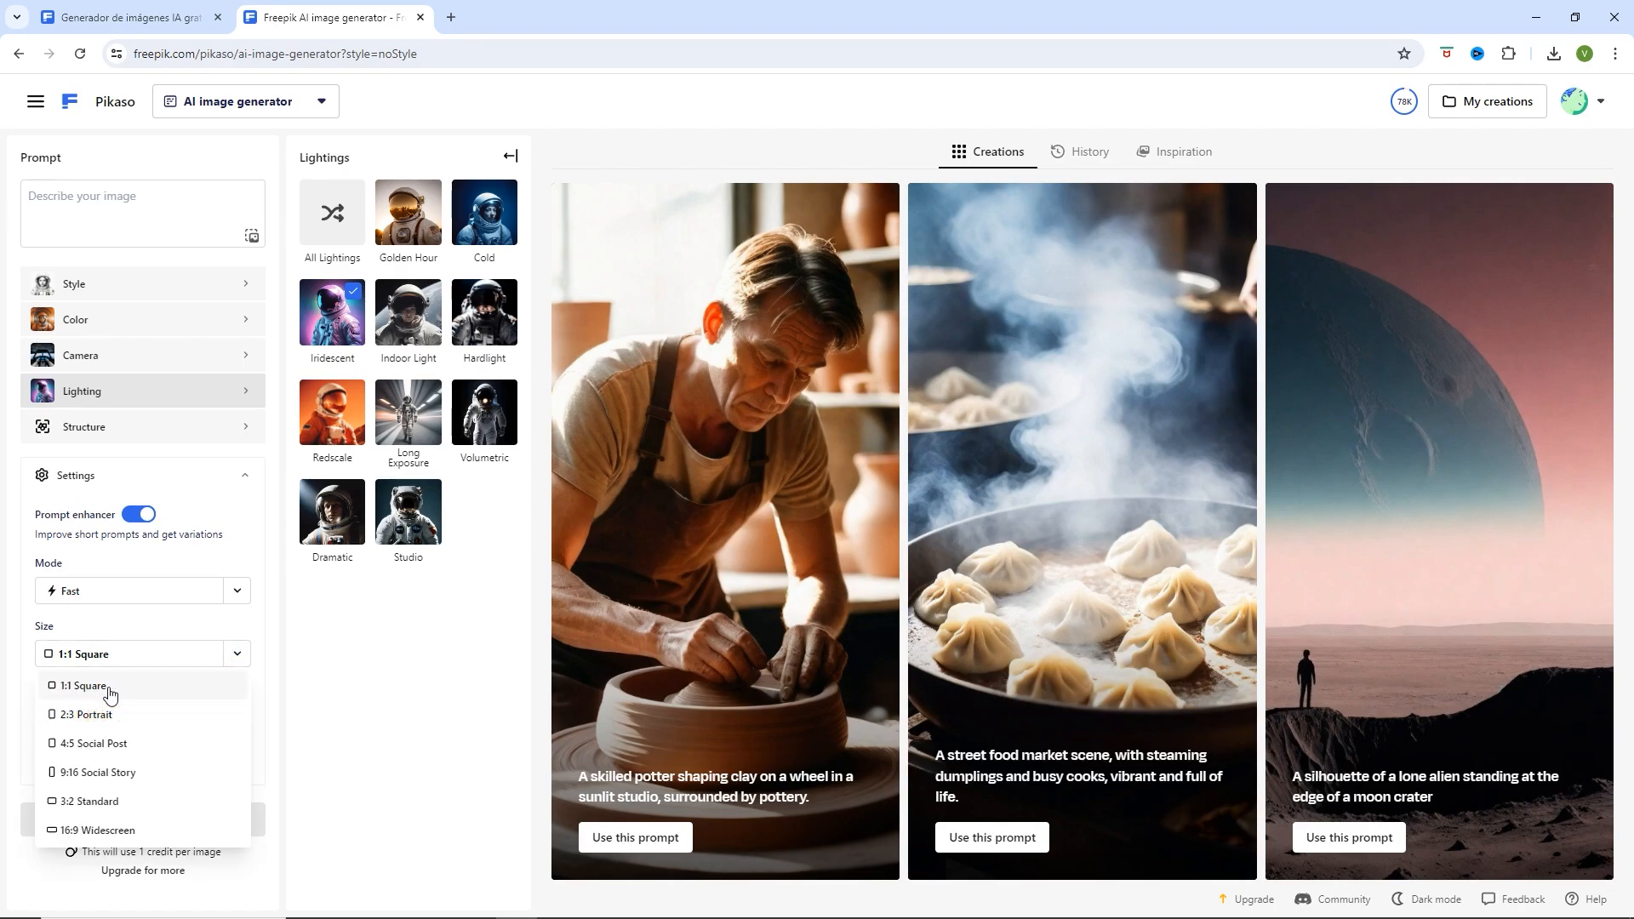
left_click(131, 773)
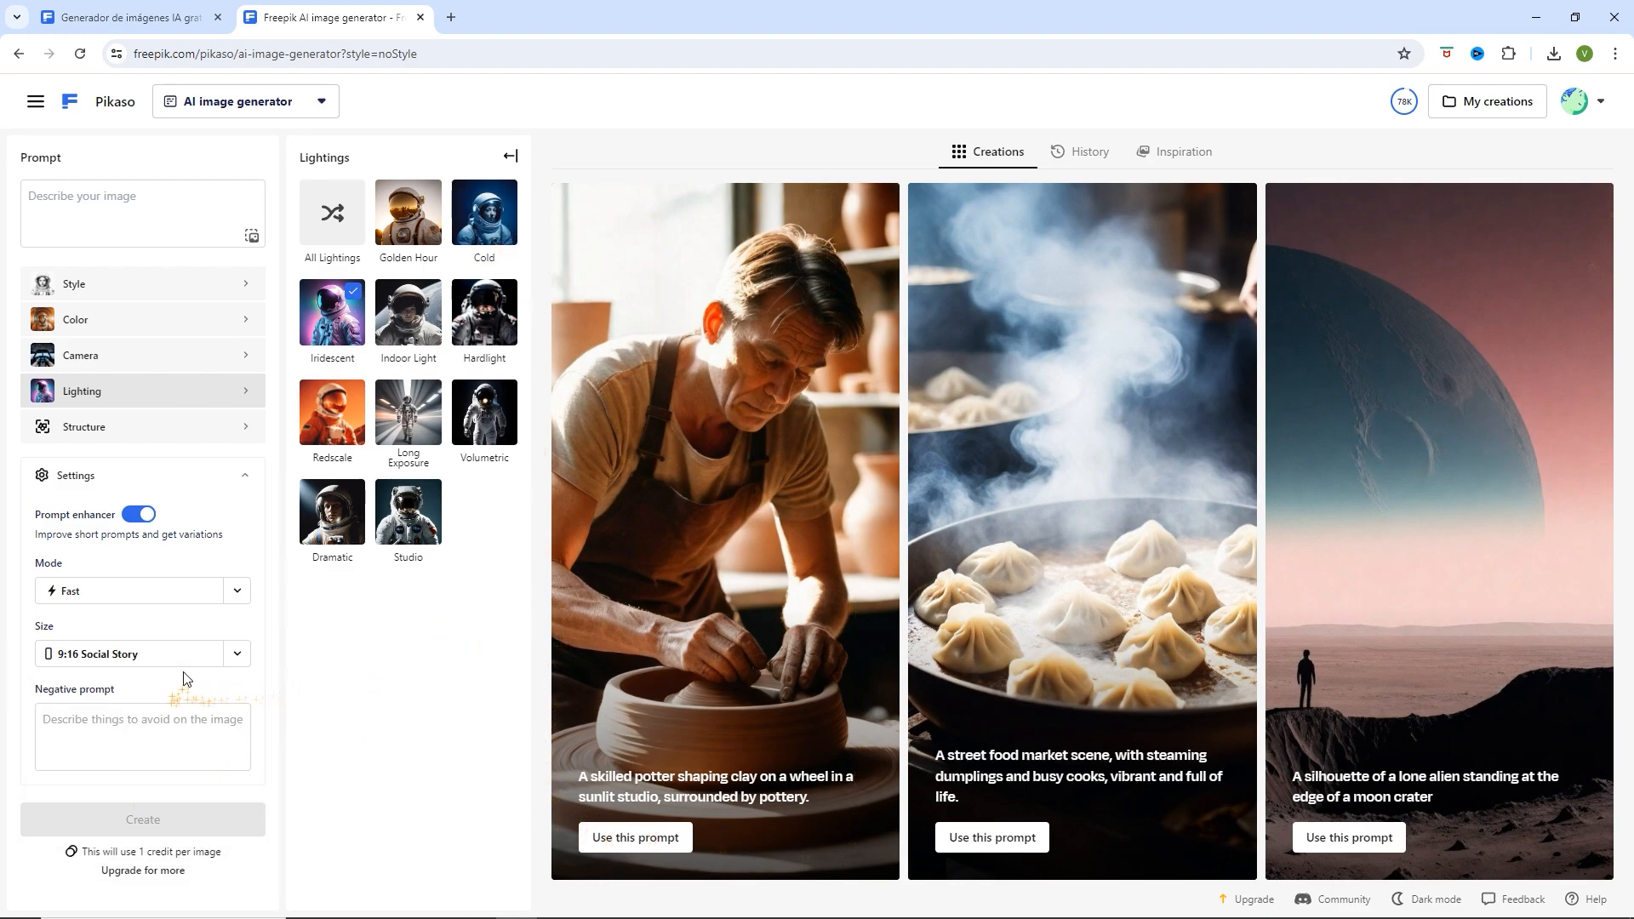
left_click(235, 656)
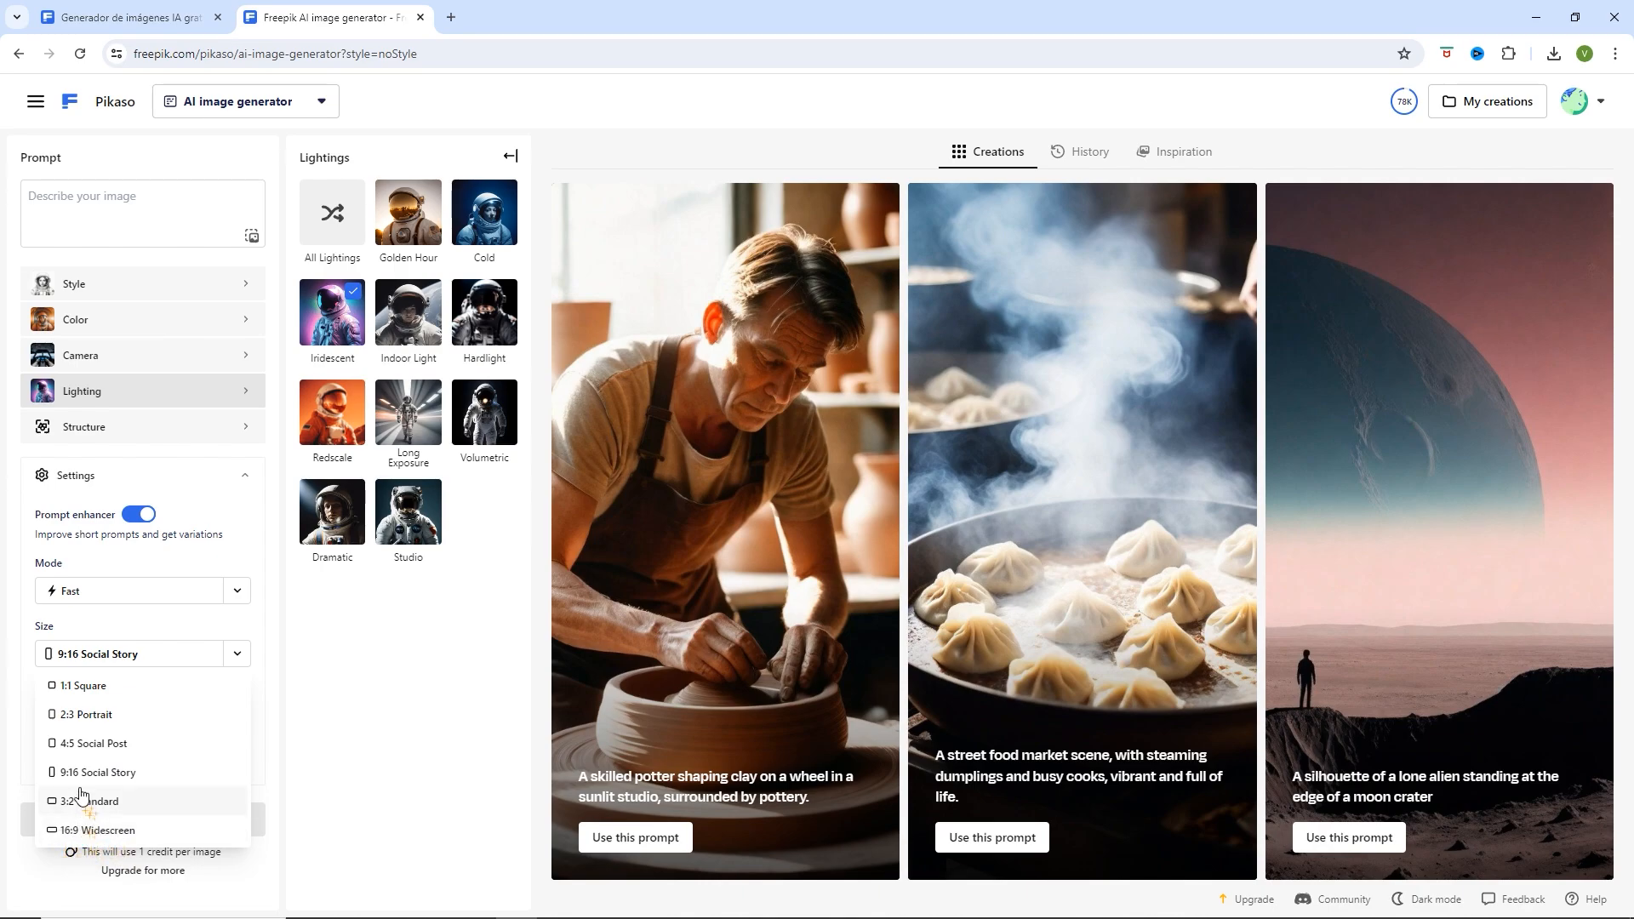
left_click(118, 836)
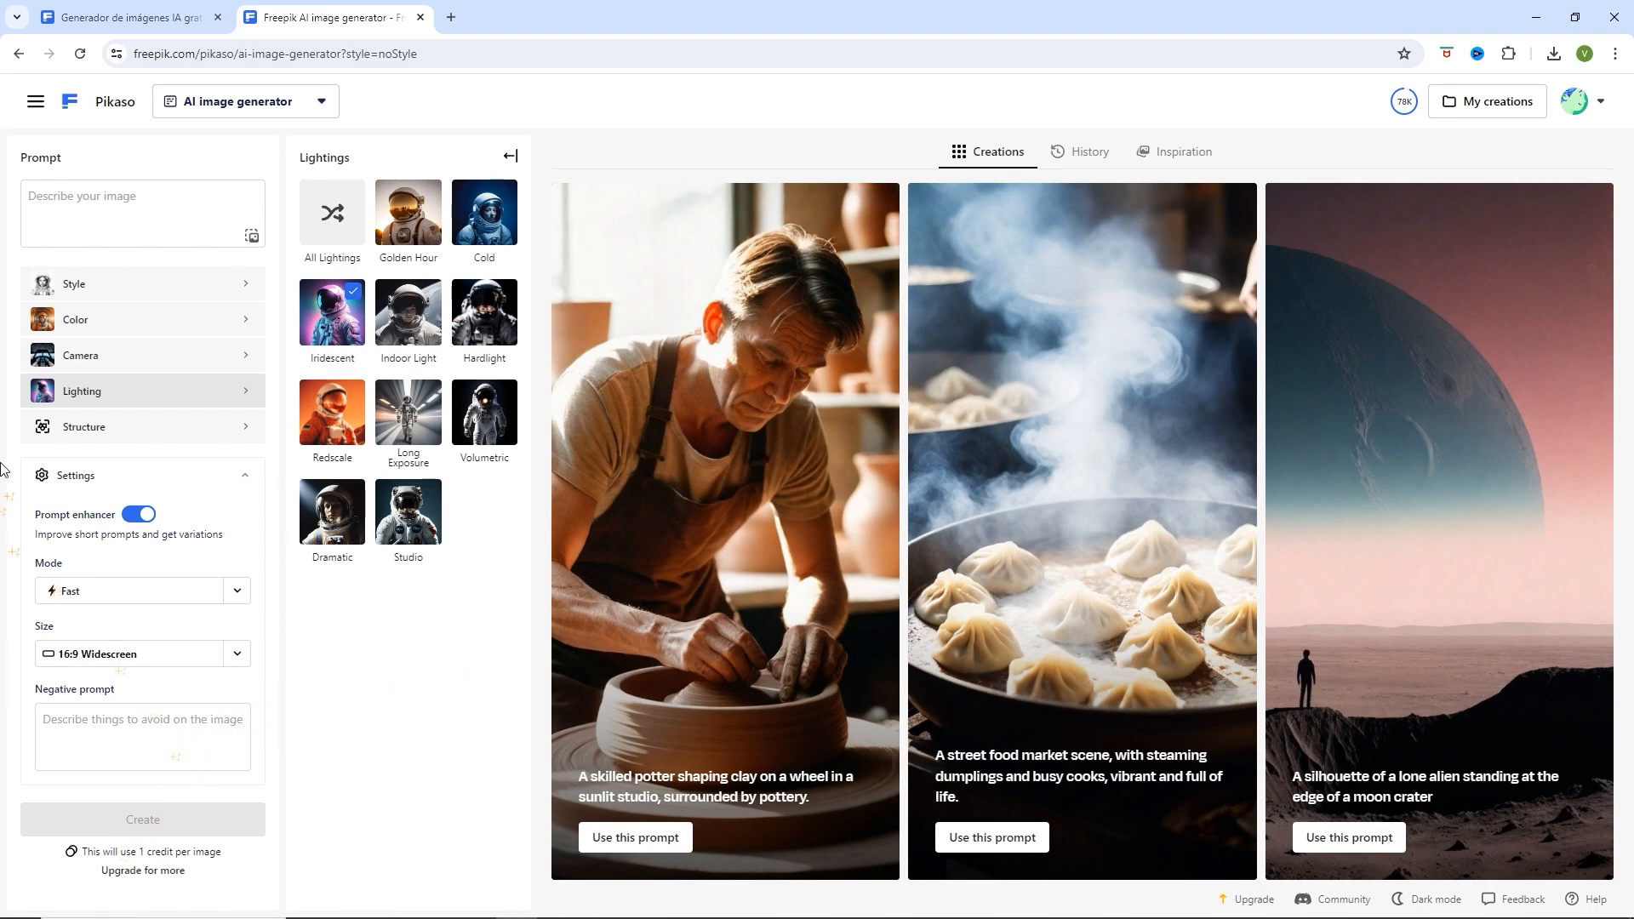
left_click(176, 216)
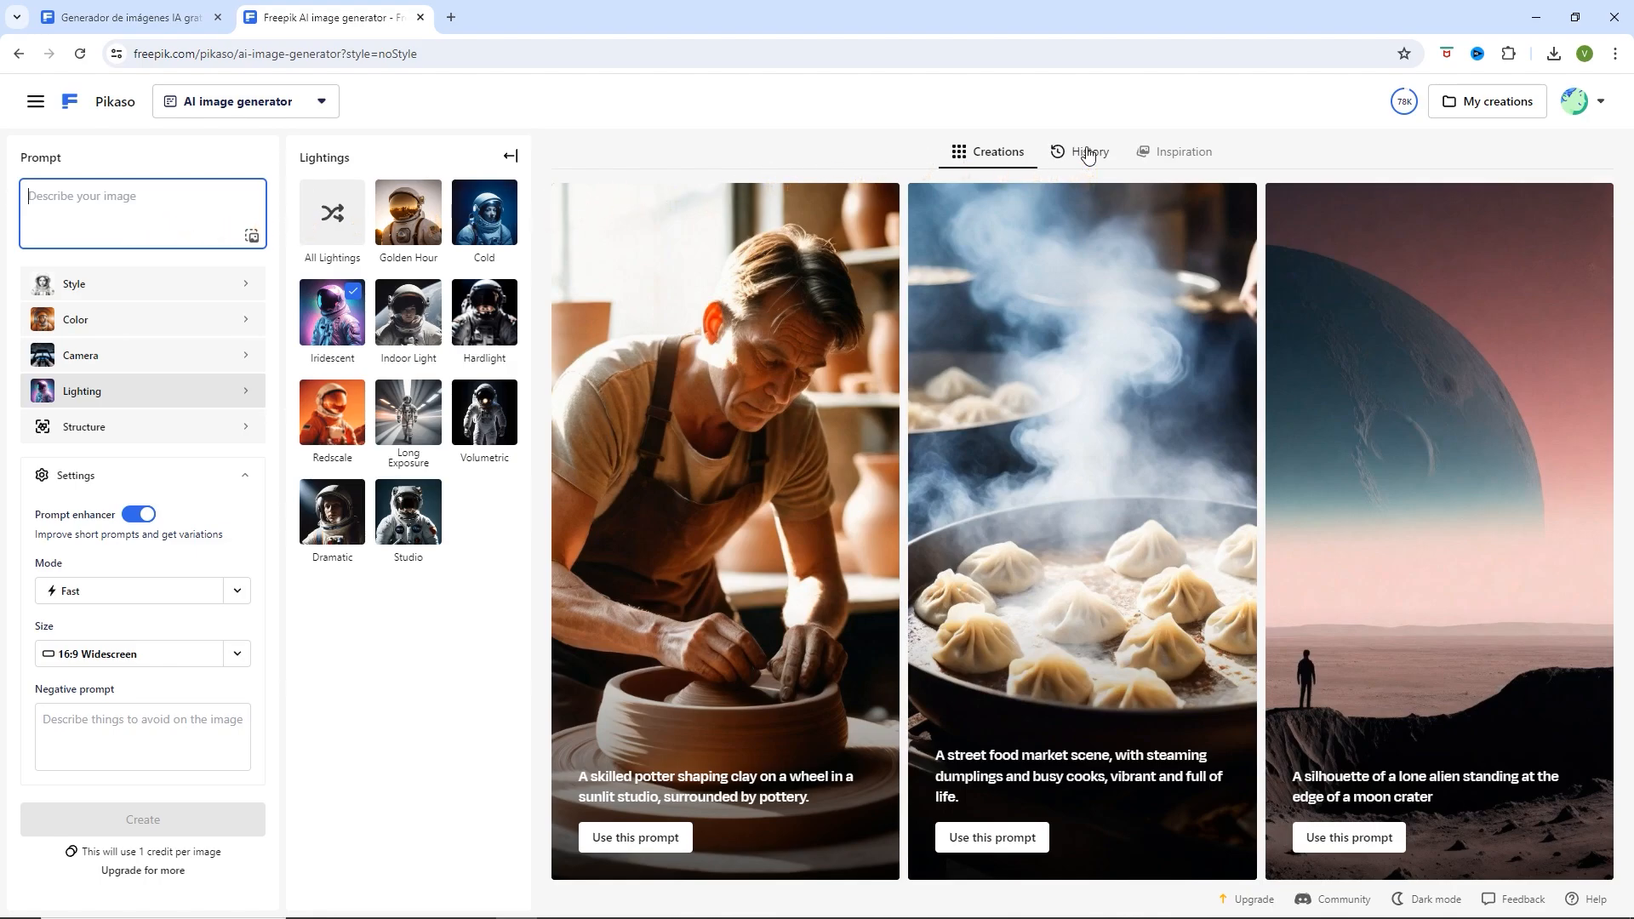
- Open the saved creations and view the images from the man holding cash through to the man reading in a library
left_click(1485, 107)
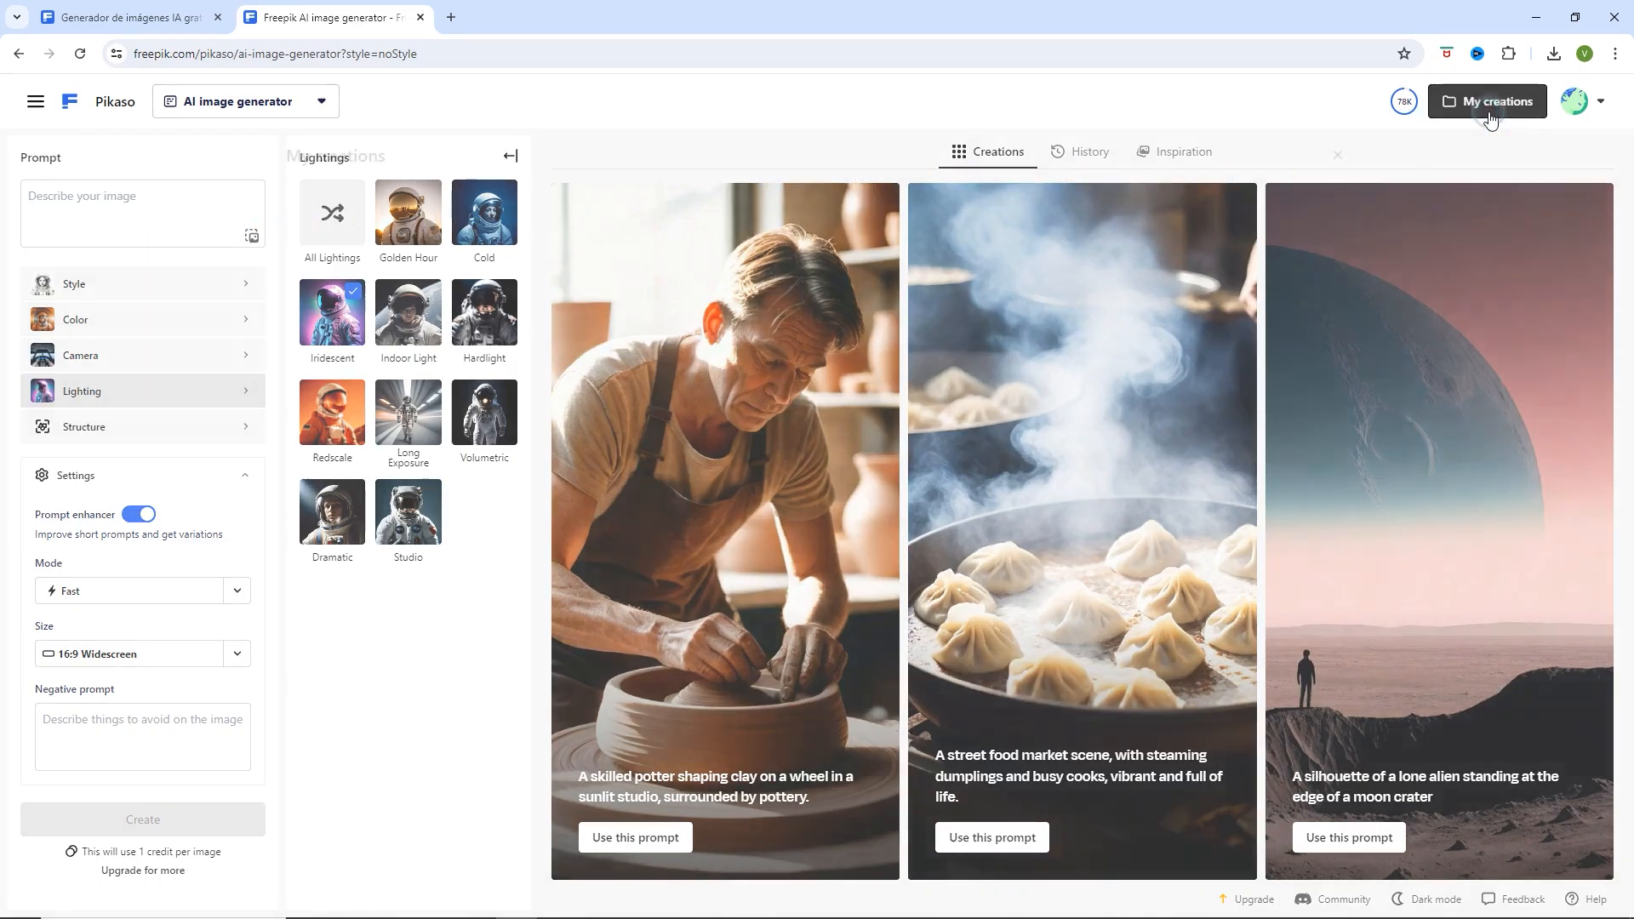
scroll(976, 460, "down", 4)
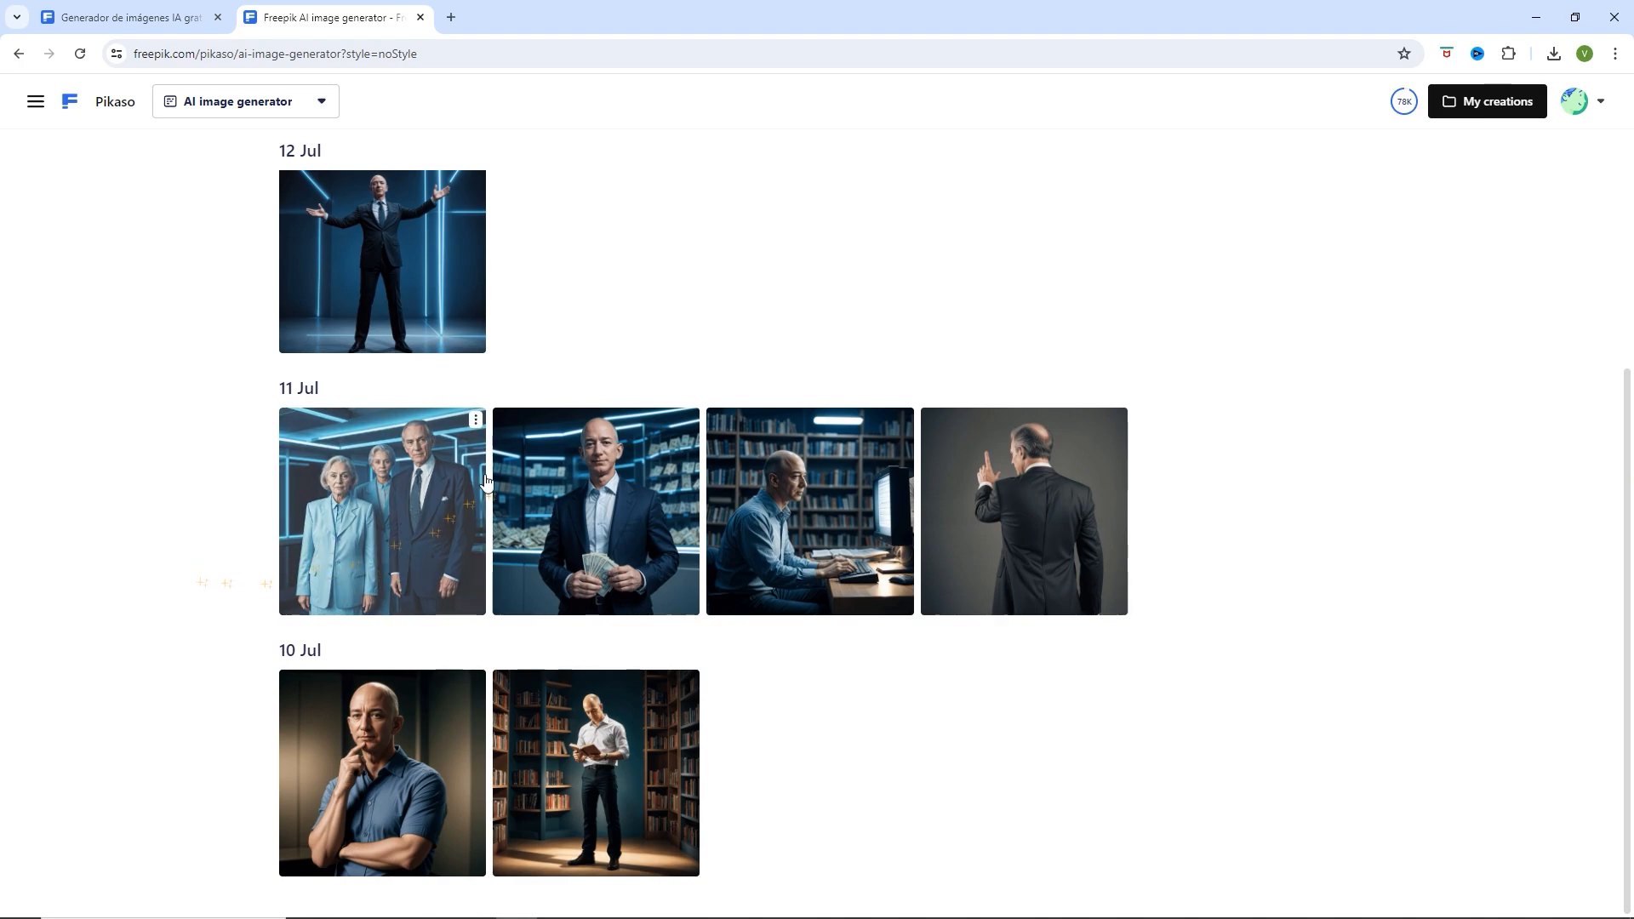
left_click(523, 468)
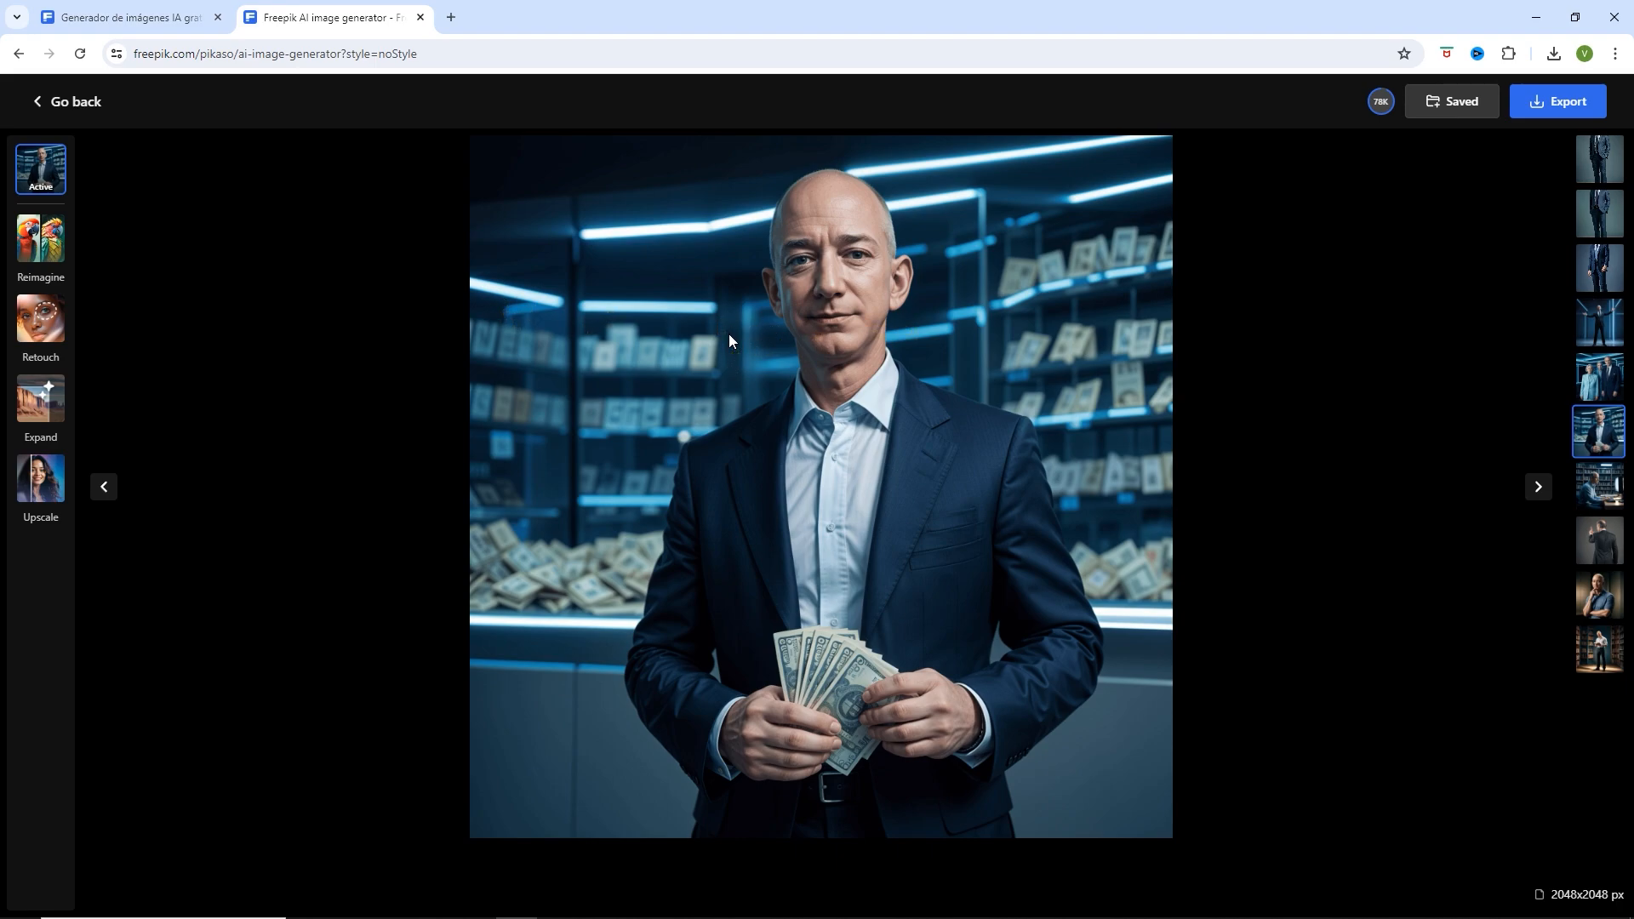
left_click(1538, 488)
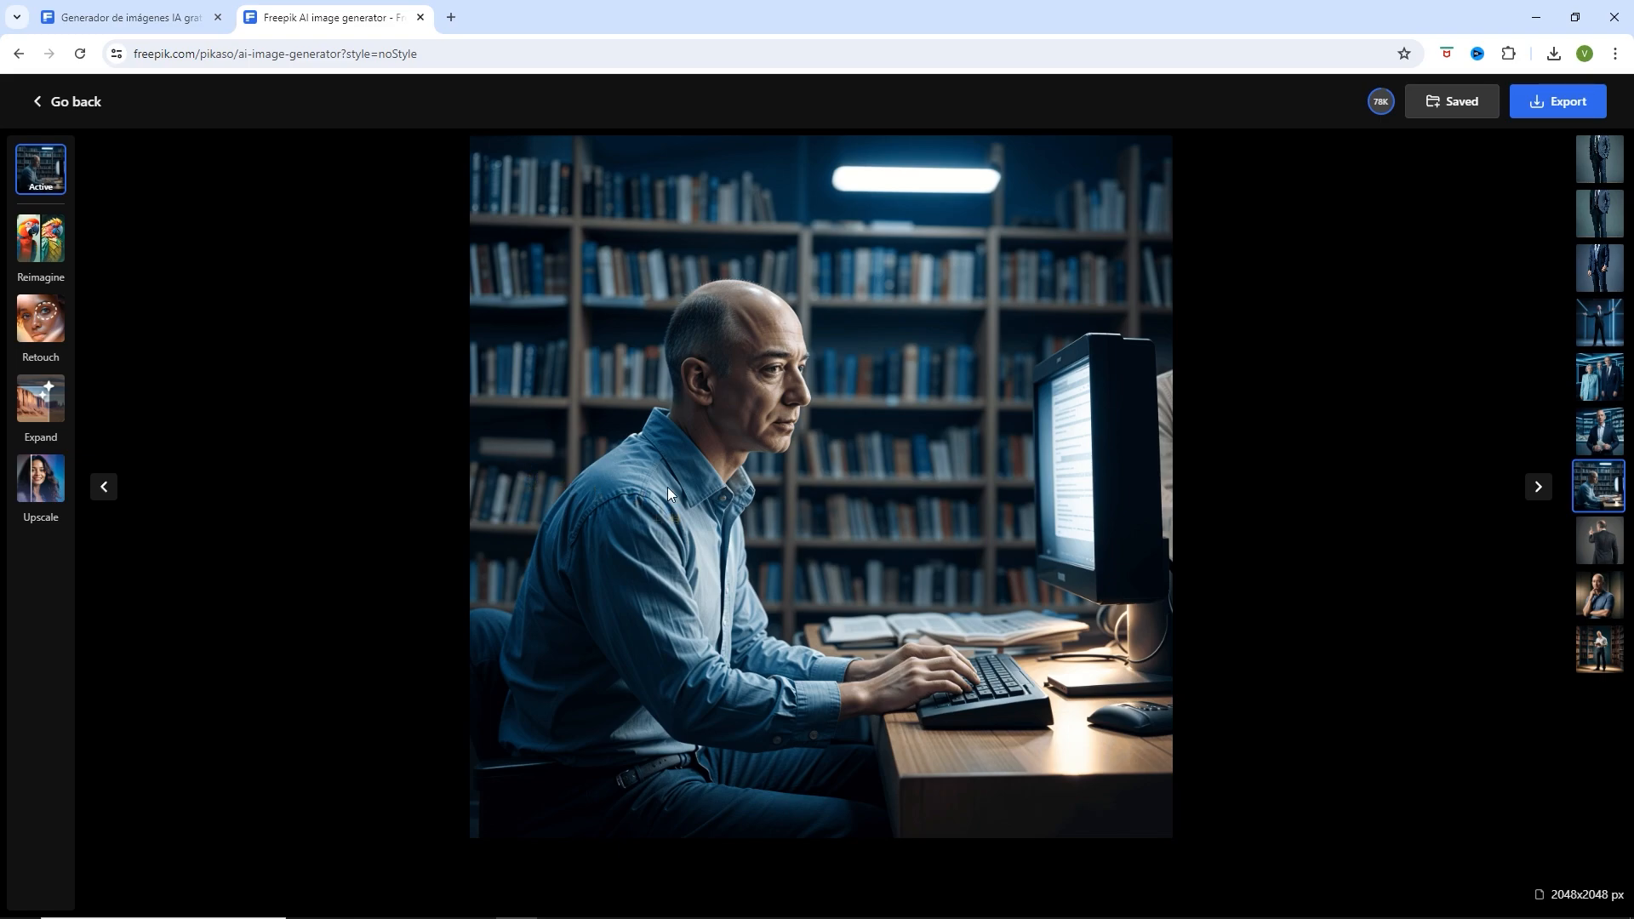
left_click(1539, 487)
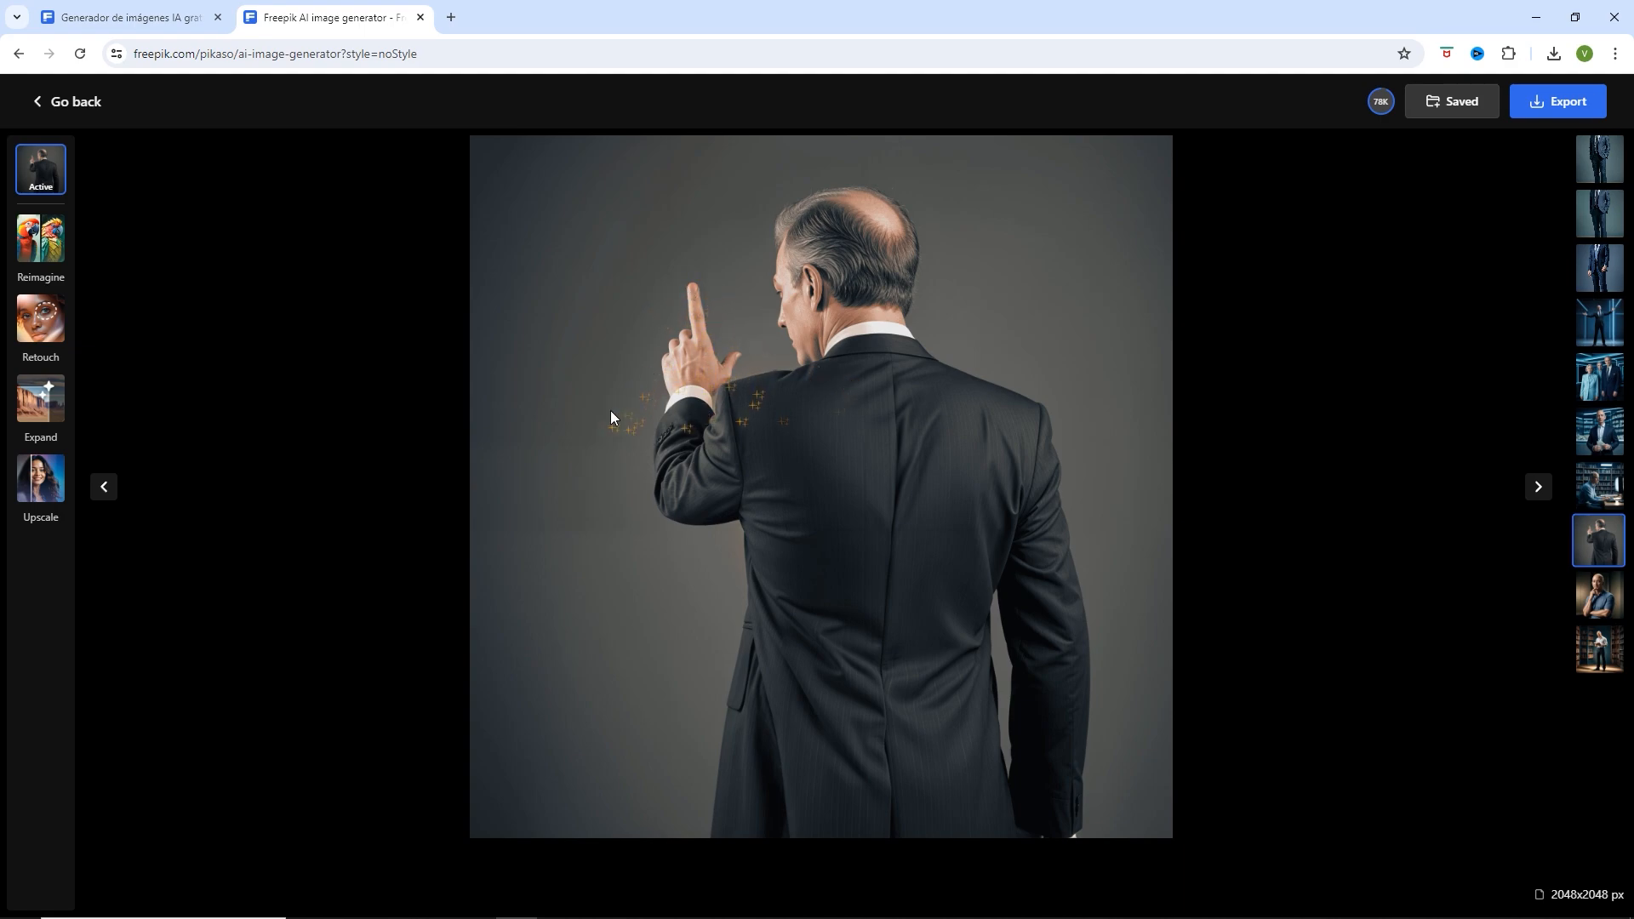
left_click(1538, 486)
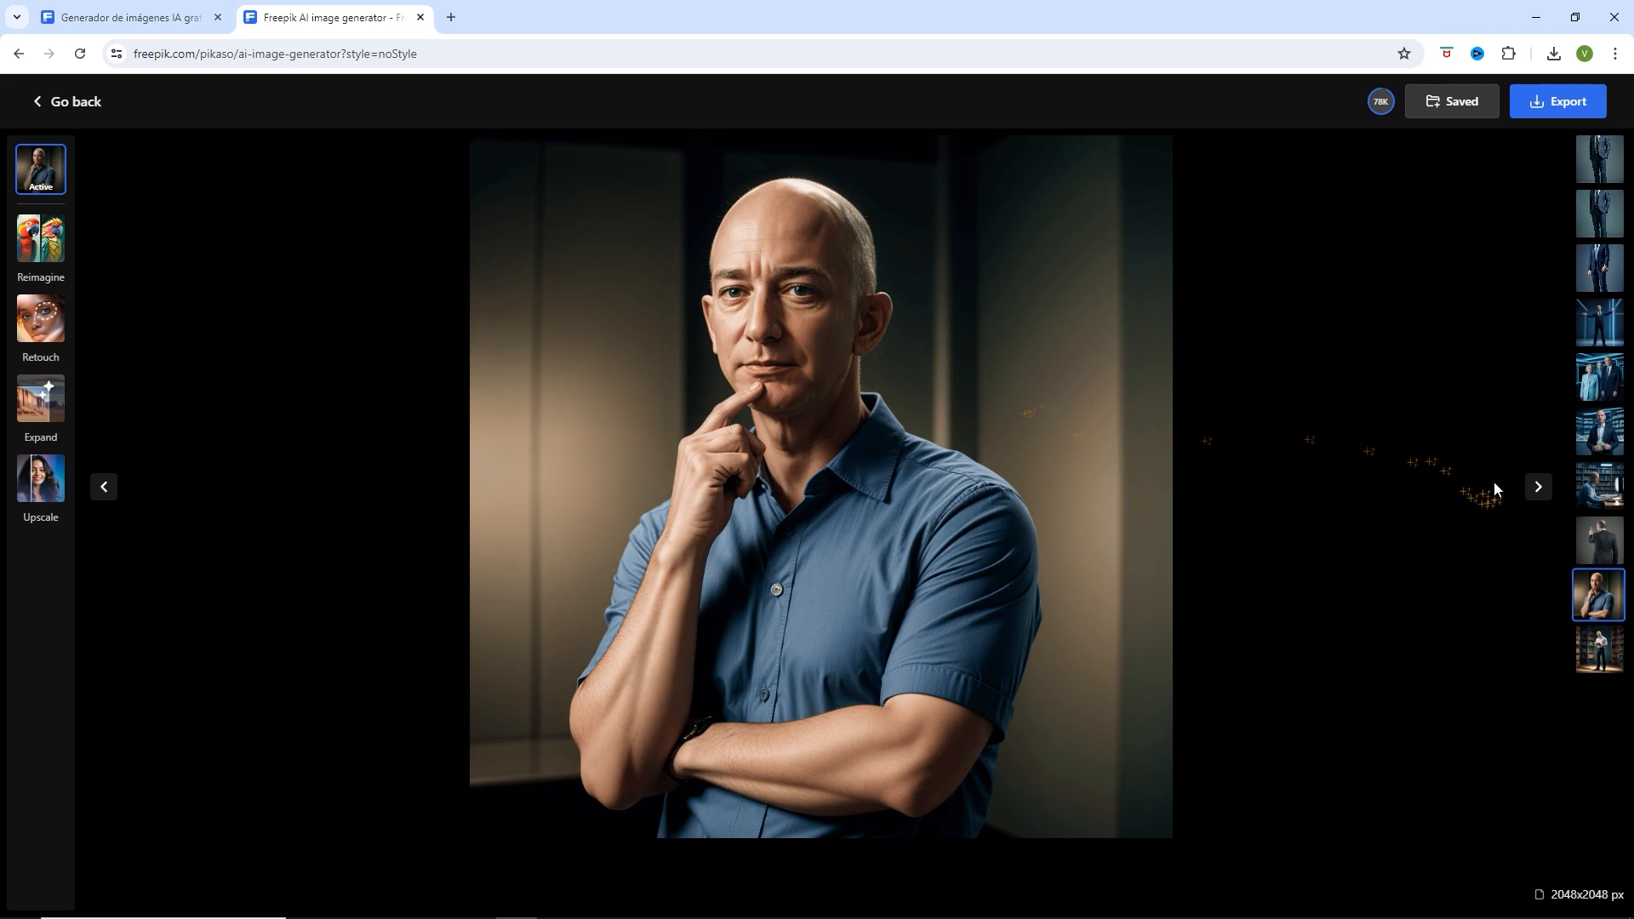
left_click(1536, 486)
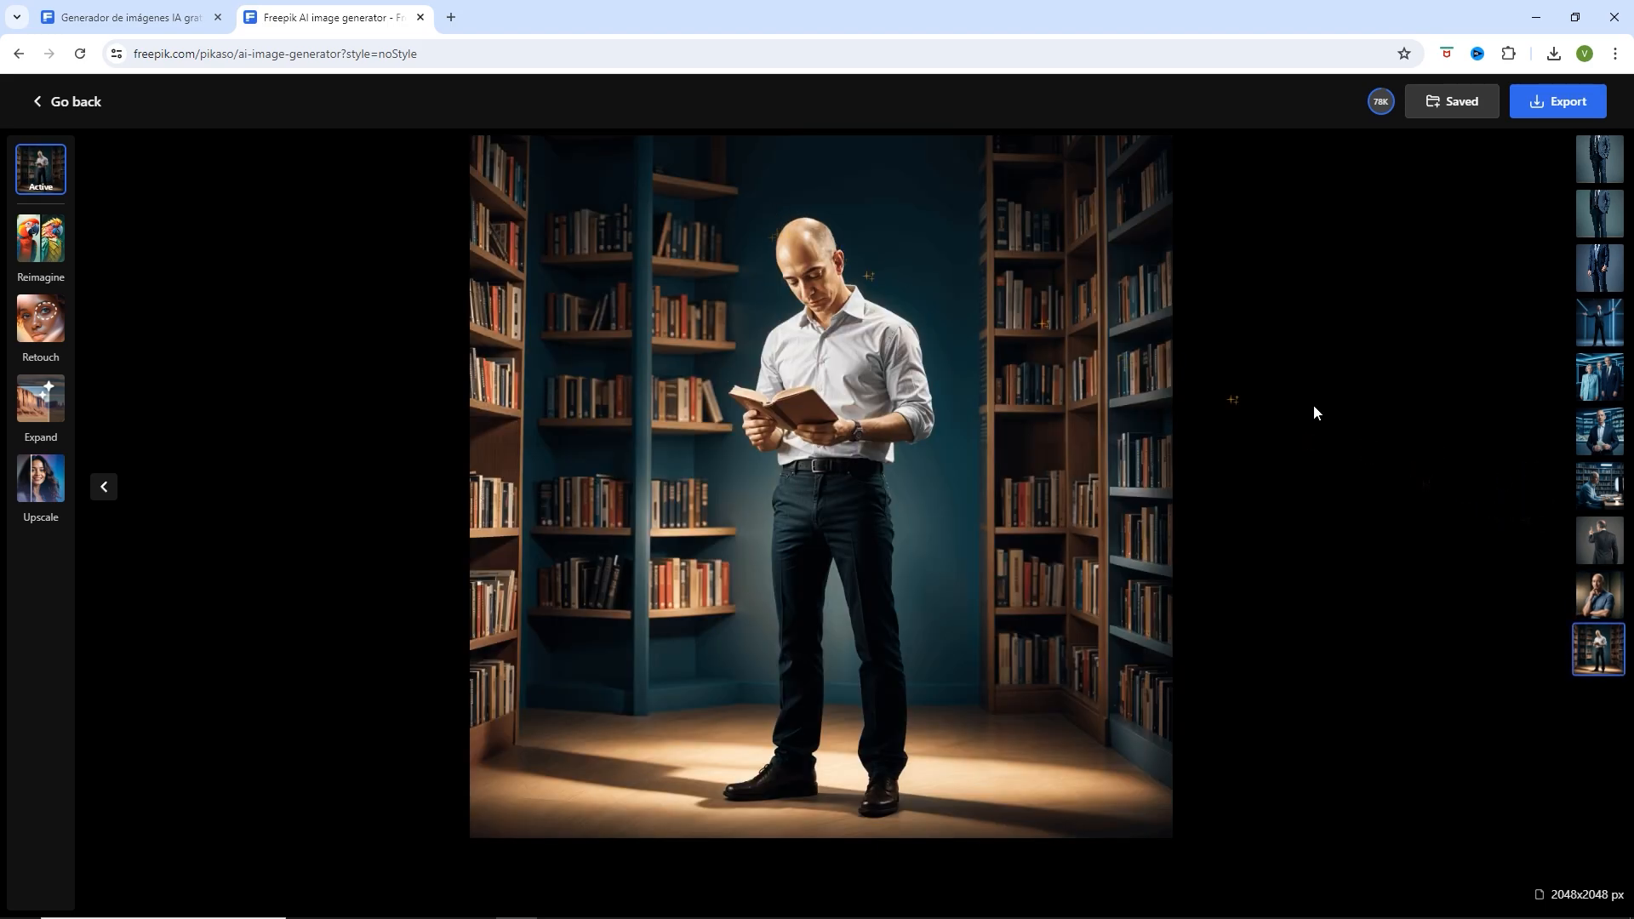
- Browse back through the saved creations to the image of the man in a suit with outstretched arms
left_click(103, 487)
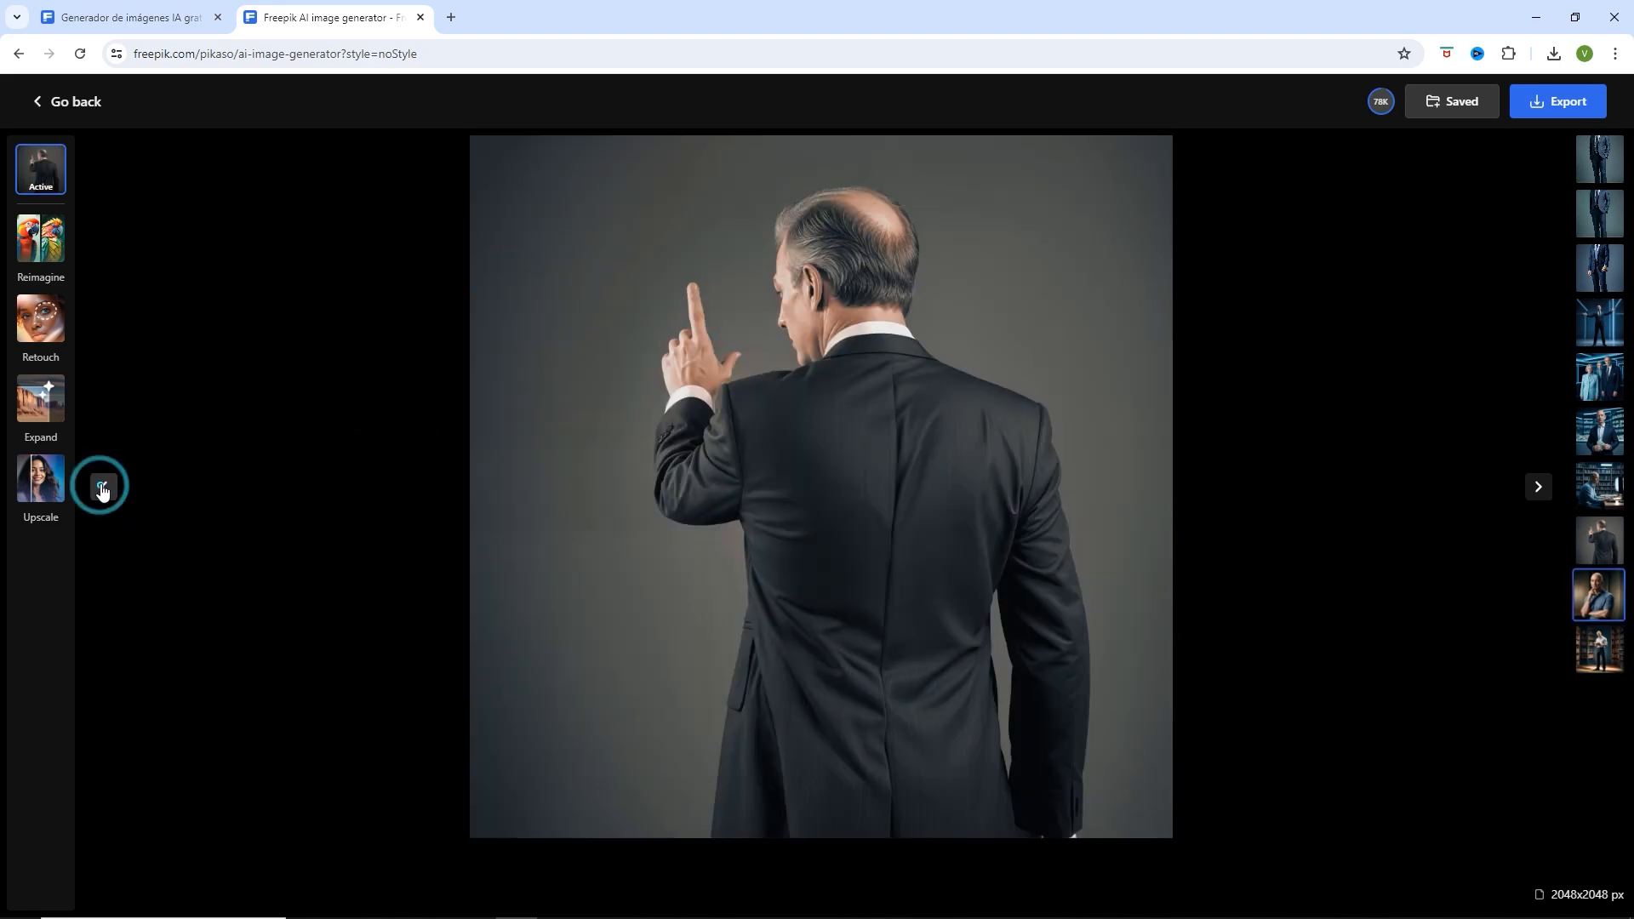
left_click(103, 487)
left_click(103, 487)
left_click(103, 487)
left_click(103, 487)
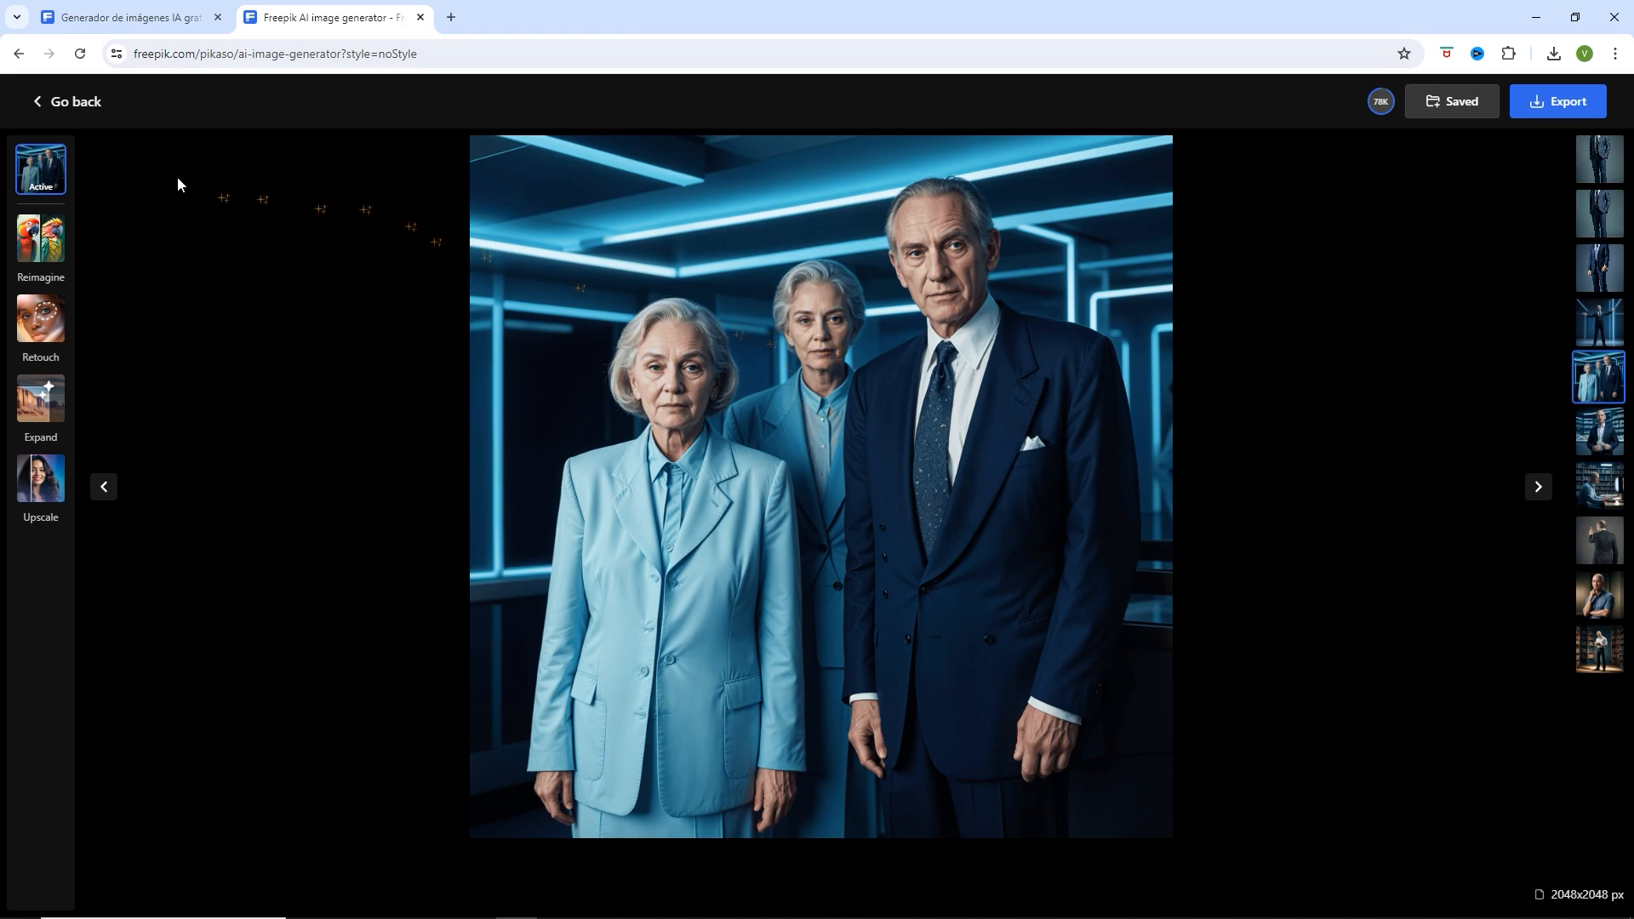
left_click(105, 488)
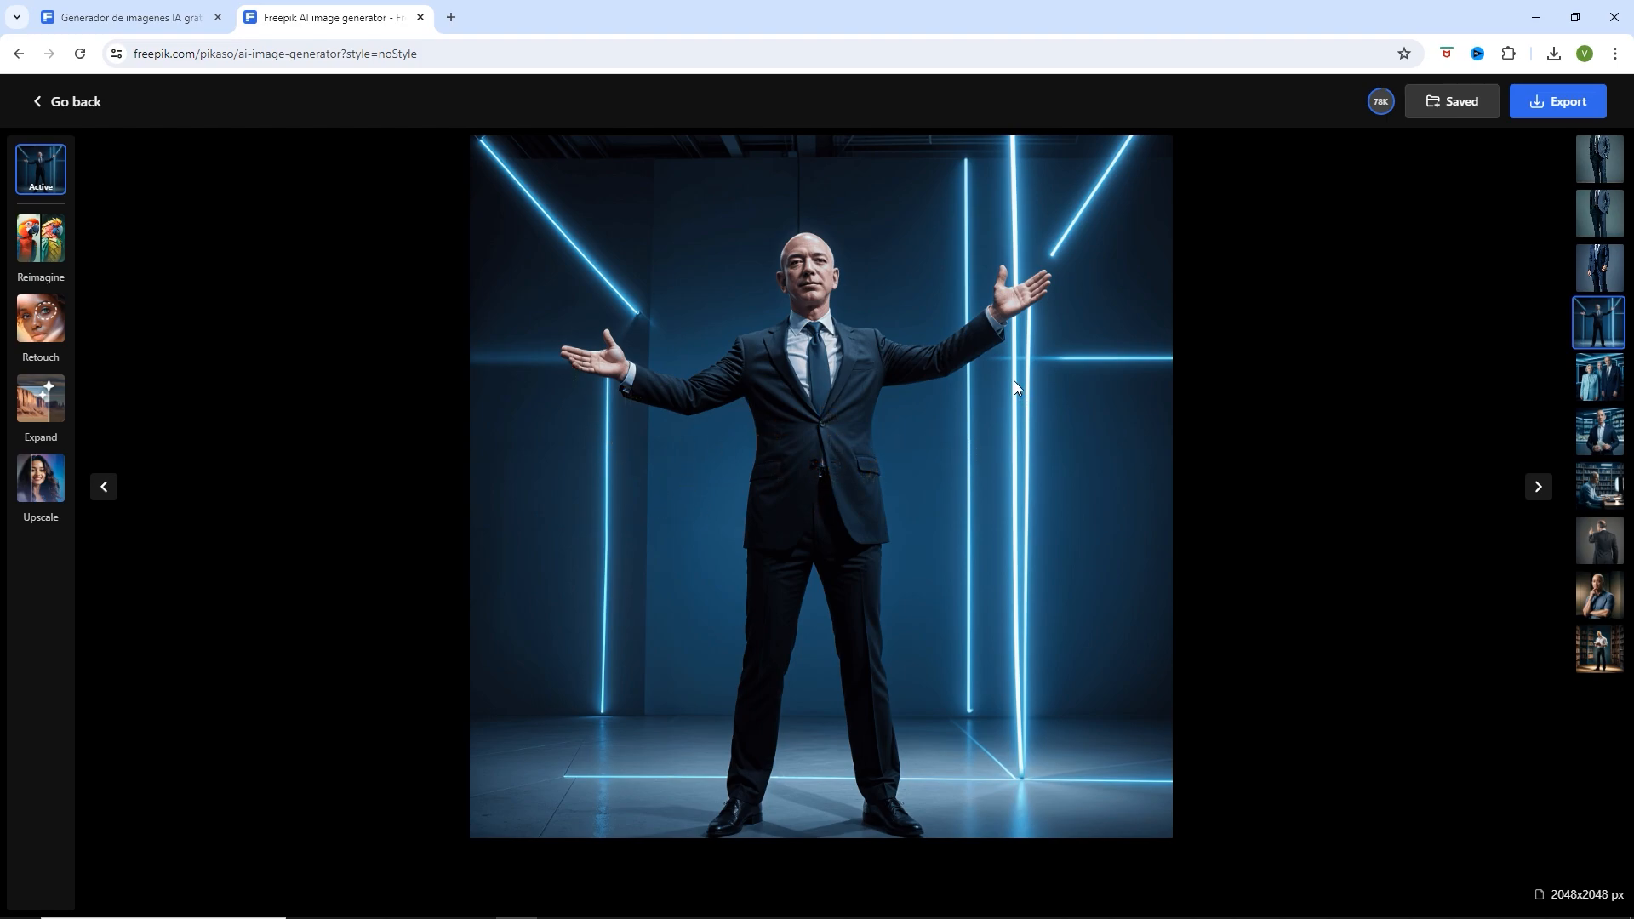
- Leave the image viewer and reopen the AI image generator, ready to describe a new image
left_click(69, 104)
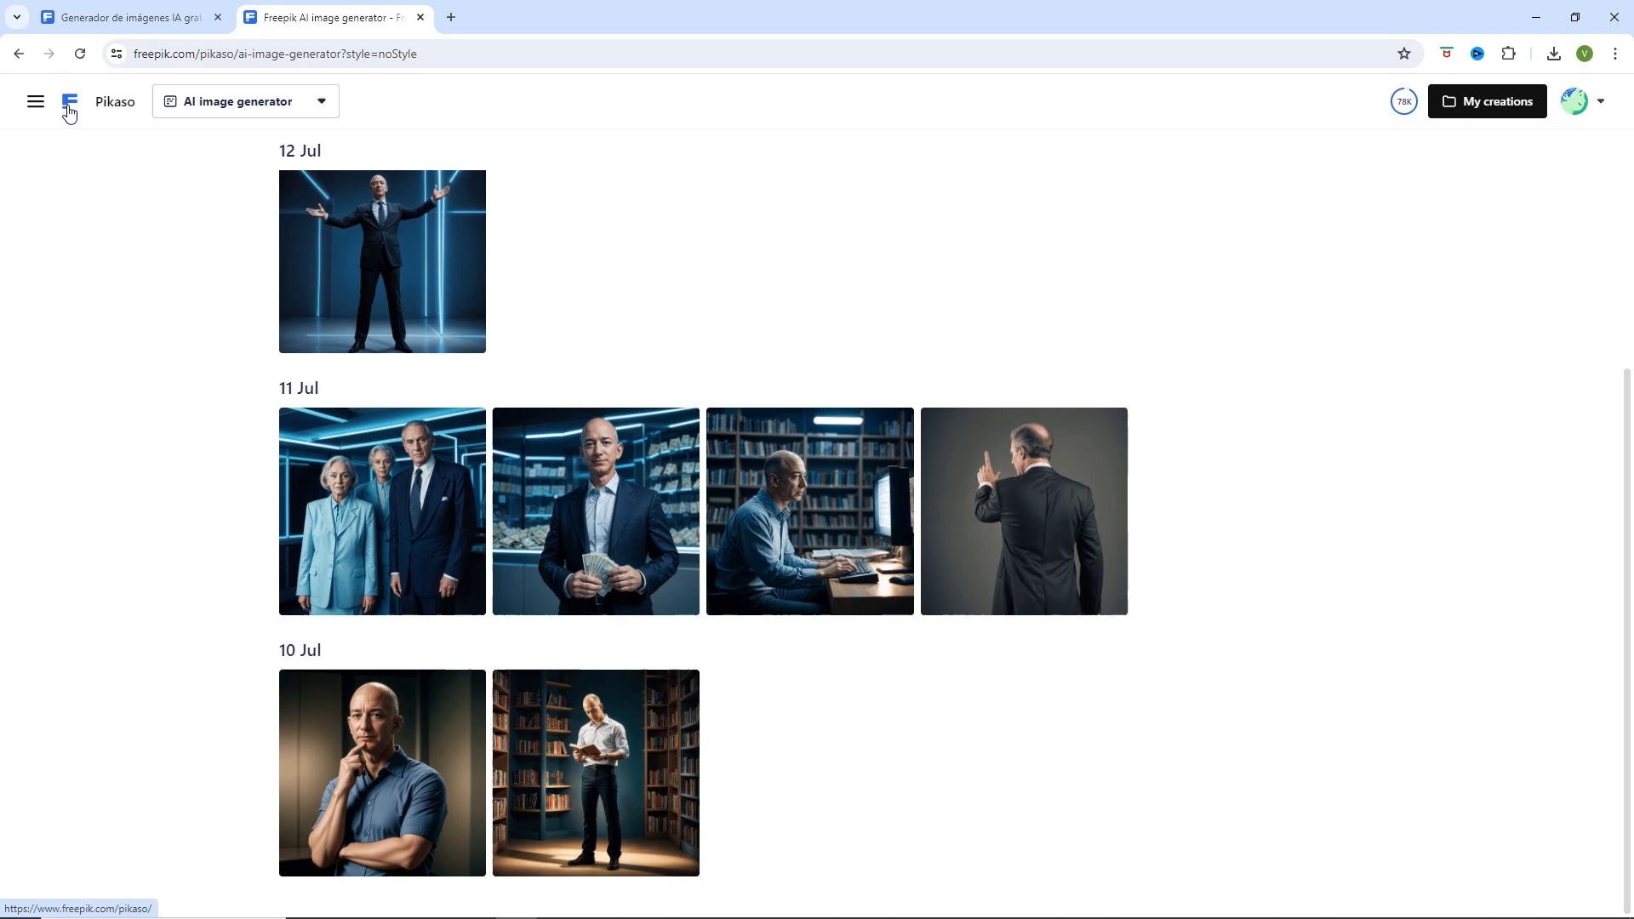
left_click(320, 102)
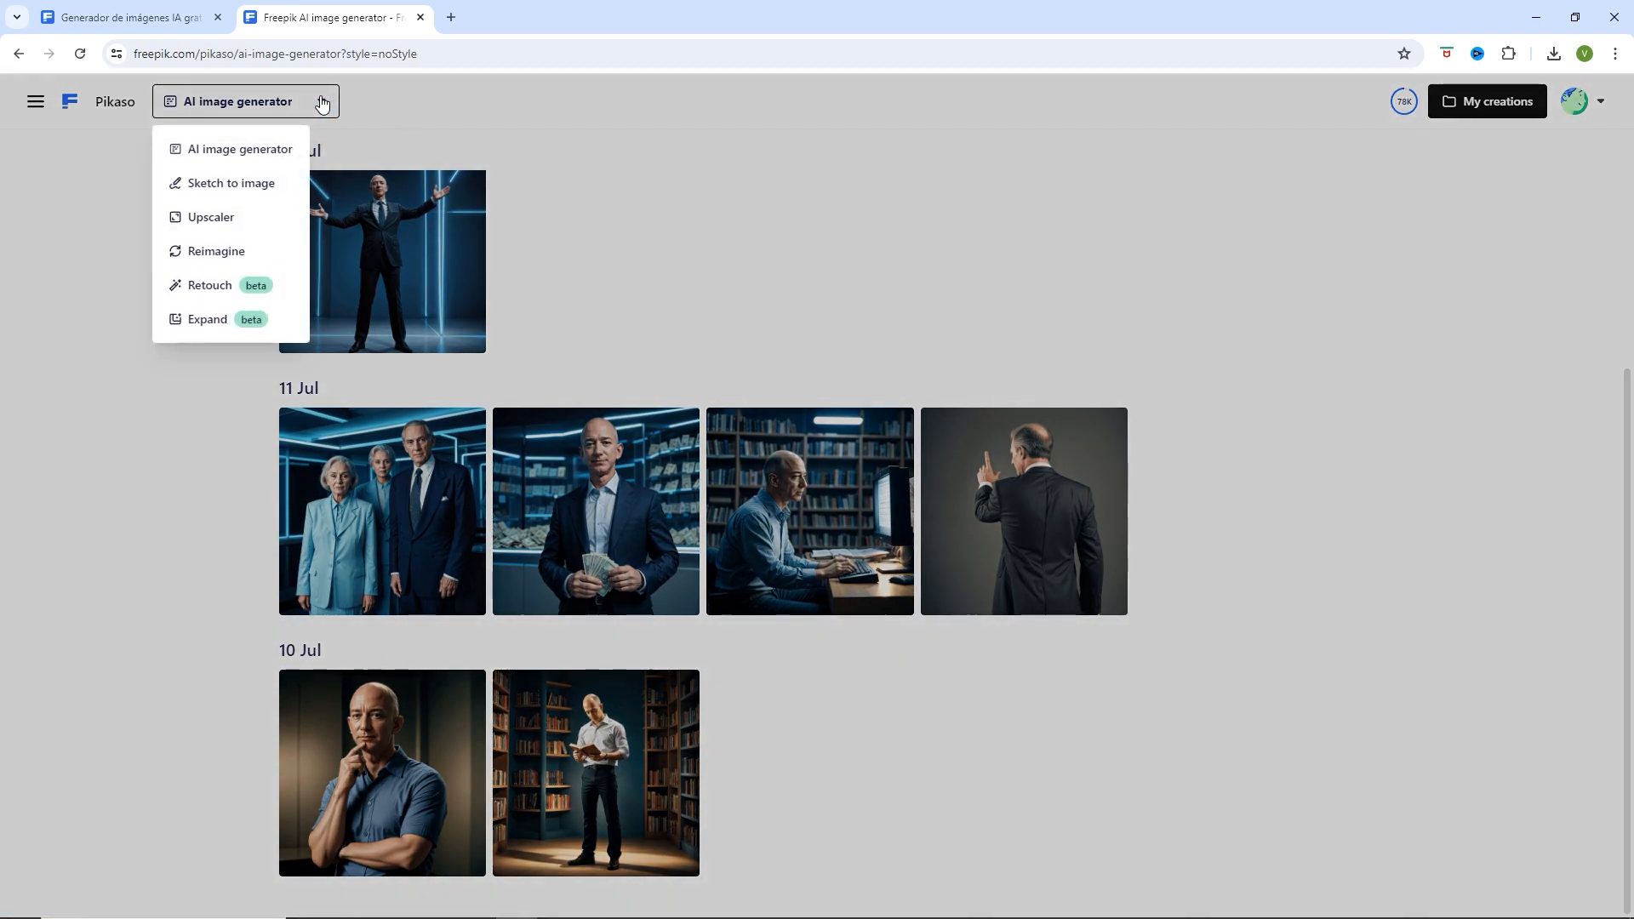
left_click(242, 154)
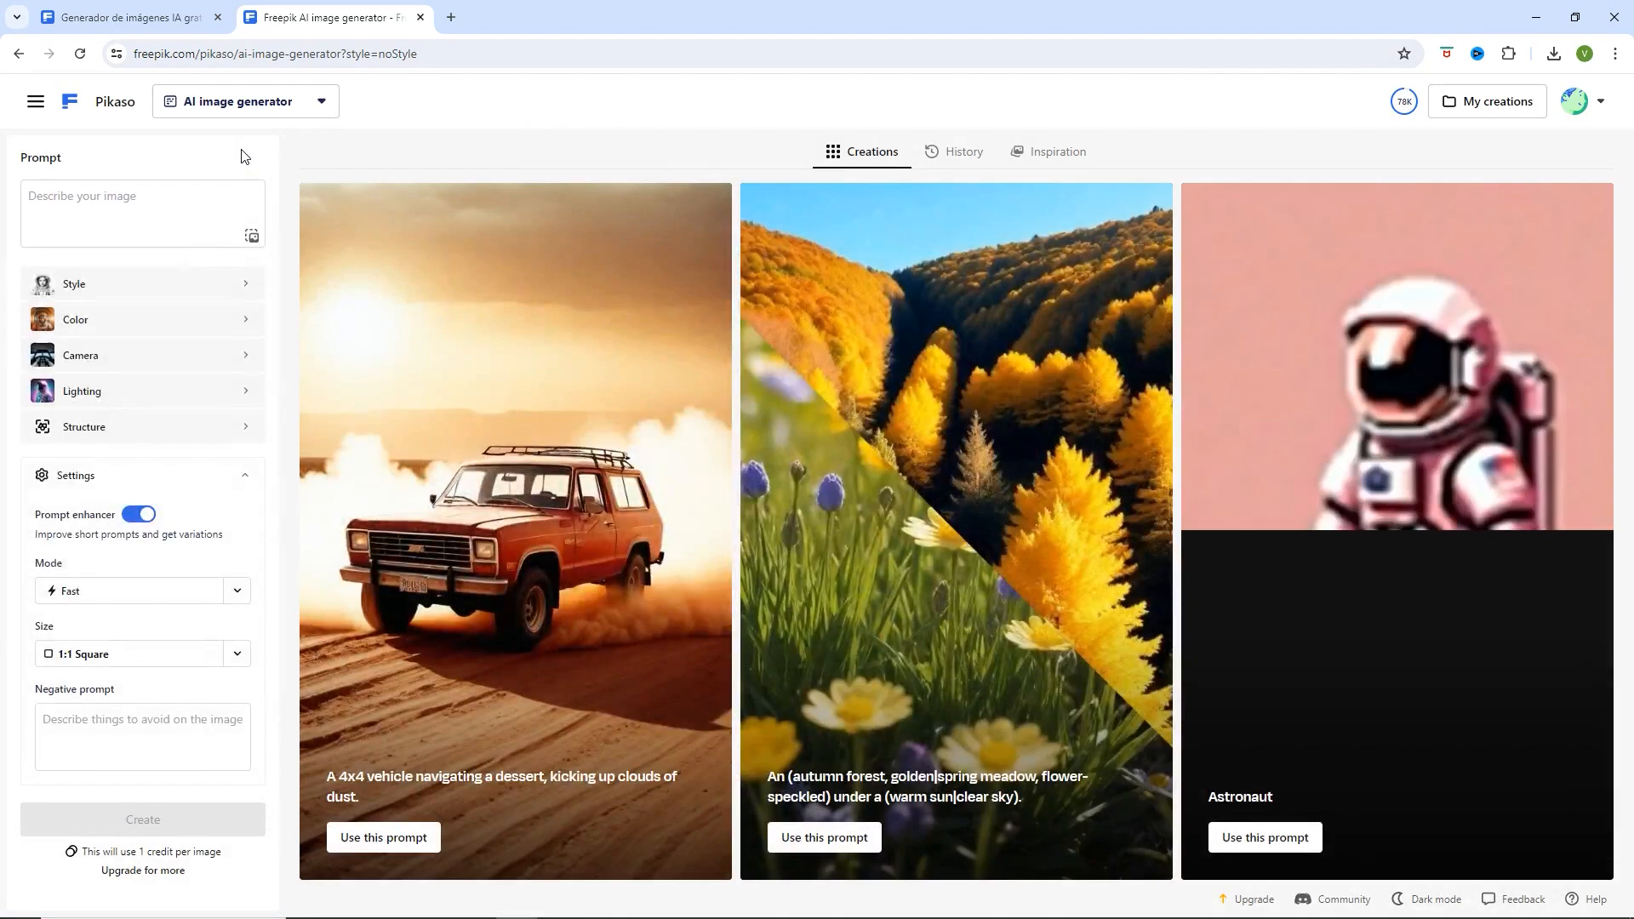
left_click(111, 207)
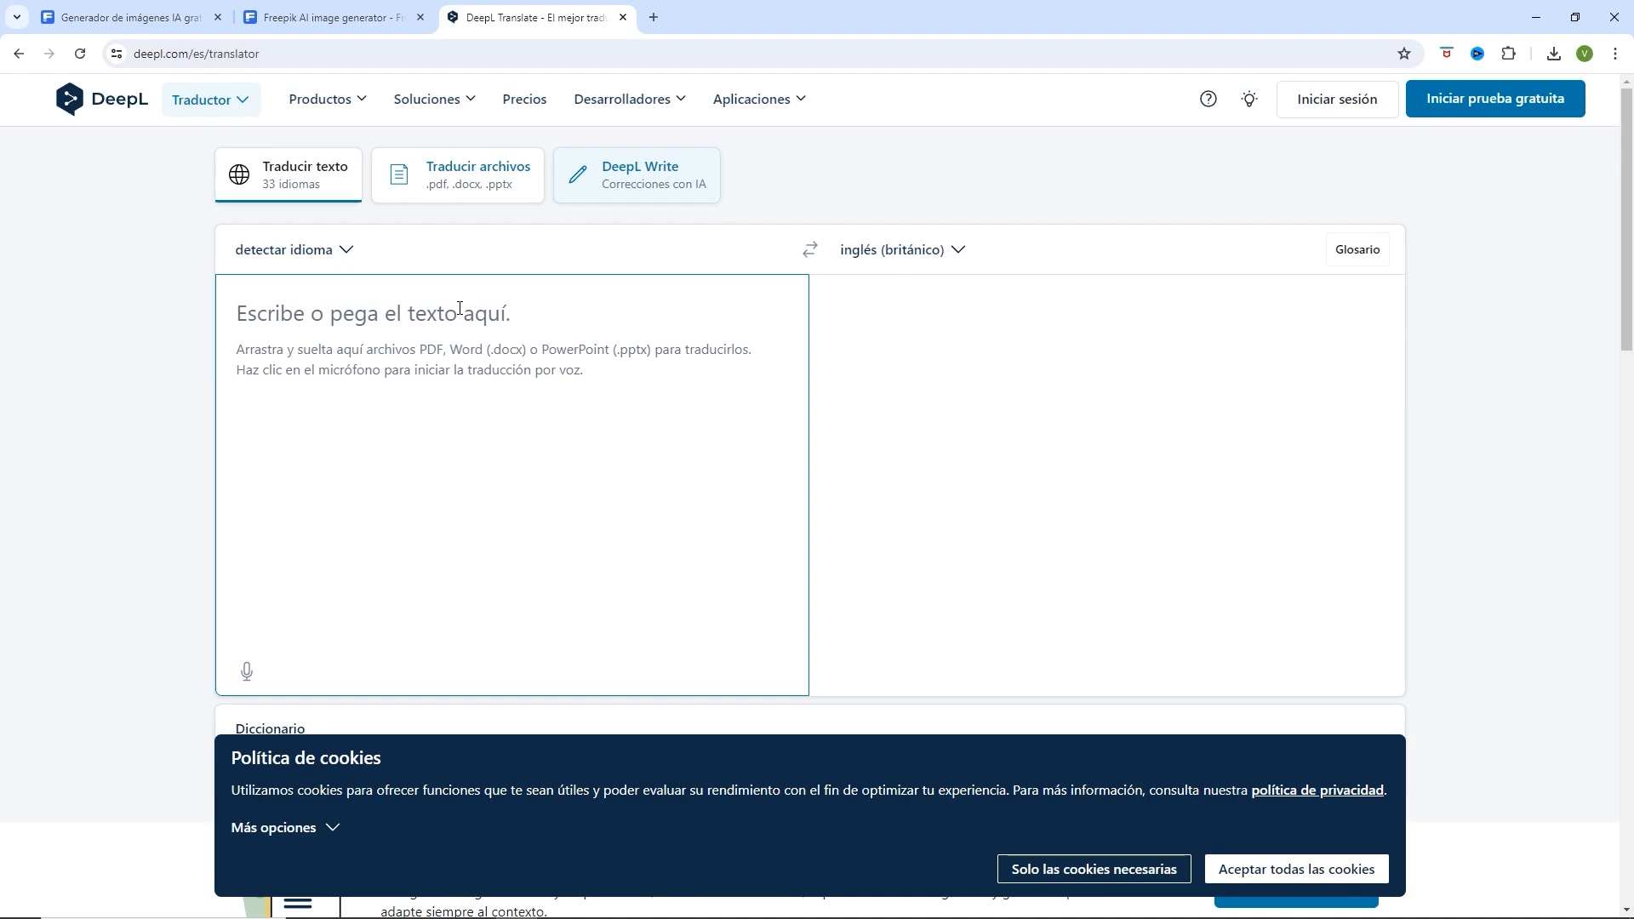
- Enter "Jeff Bezos, ceo de Amazon, está de pie mirando al frente y con un traje de empresario" as the text to translate
type("ff ")
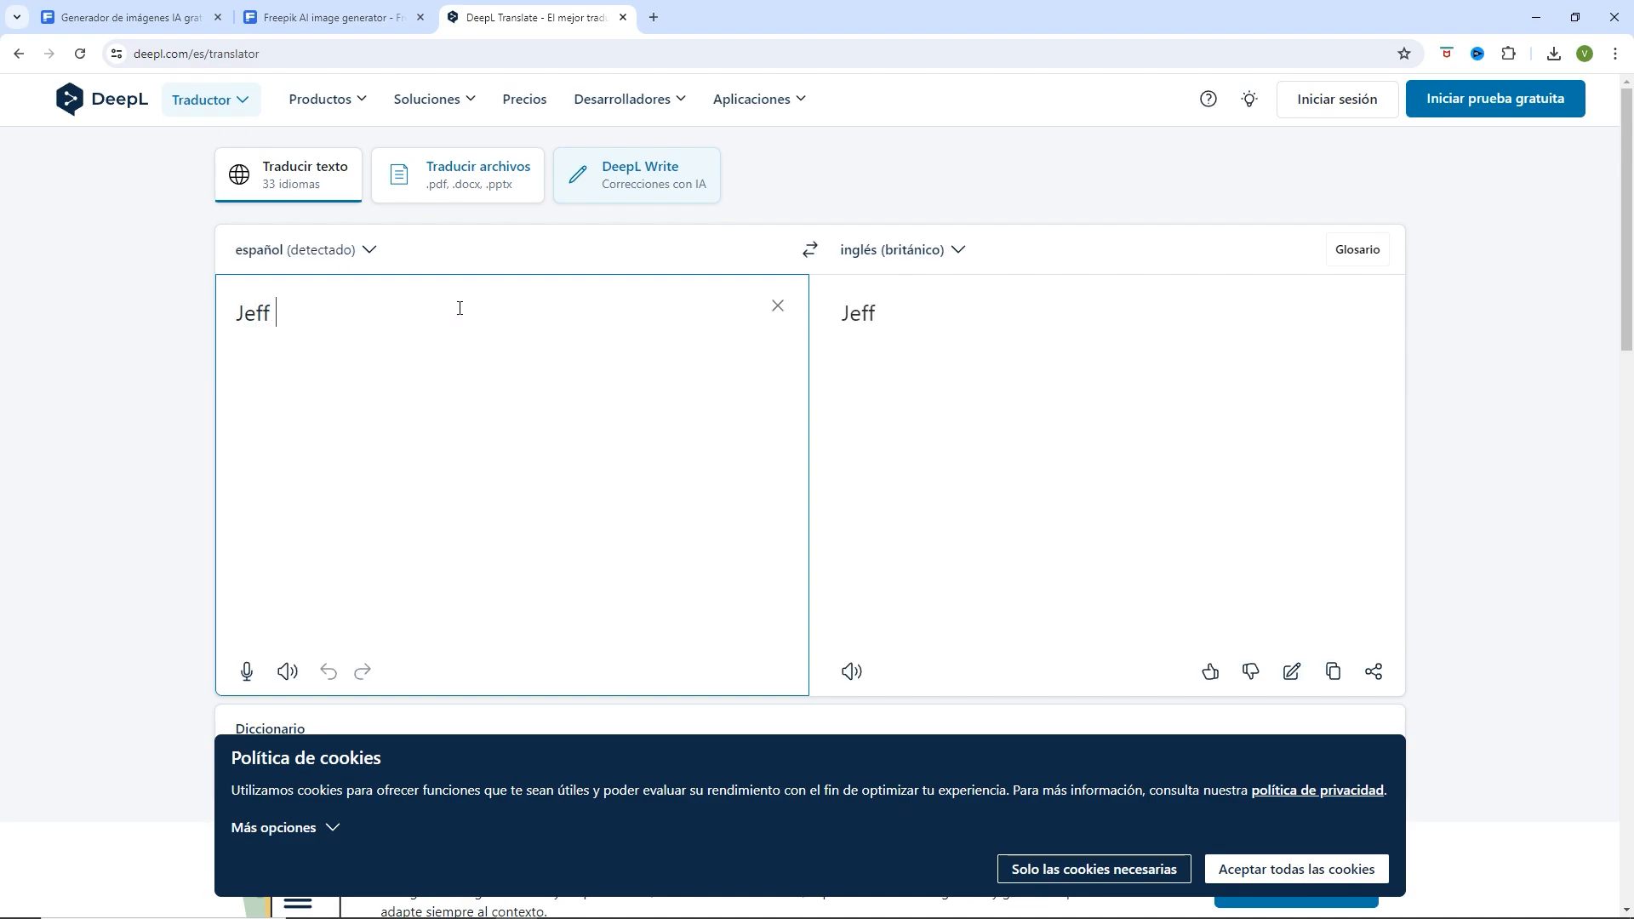
type("Bezos,")
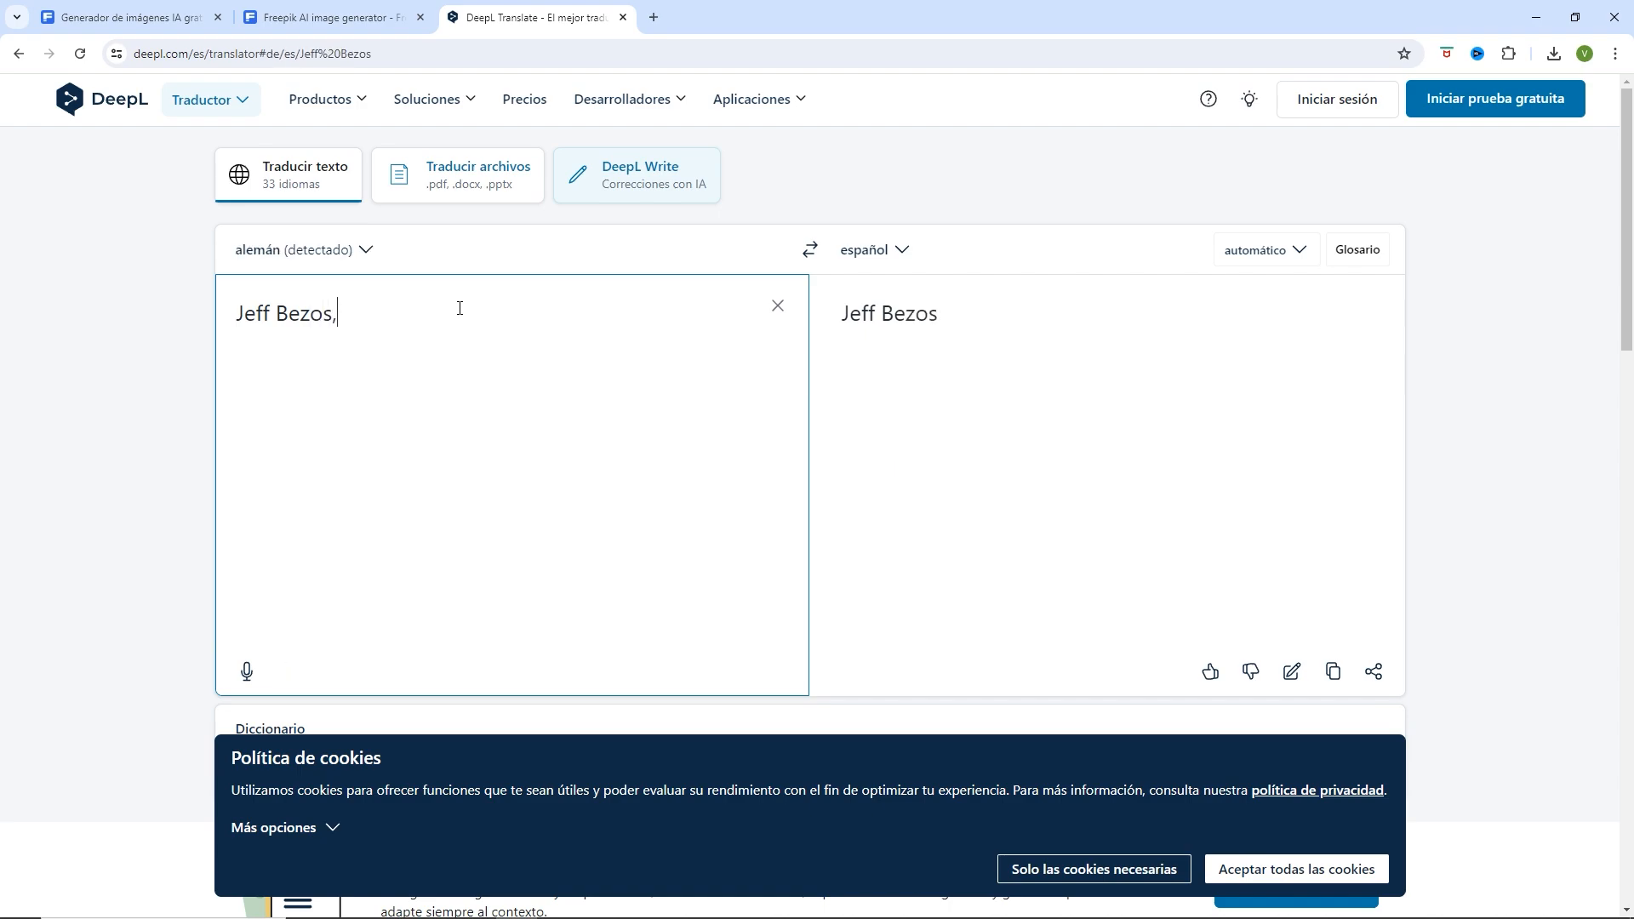
type(" ceo de A")
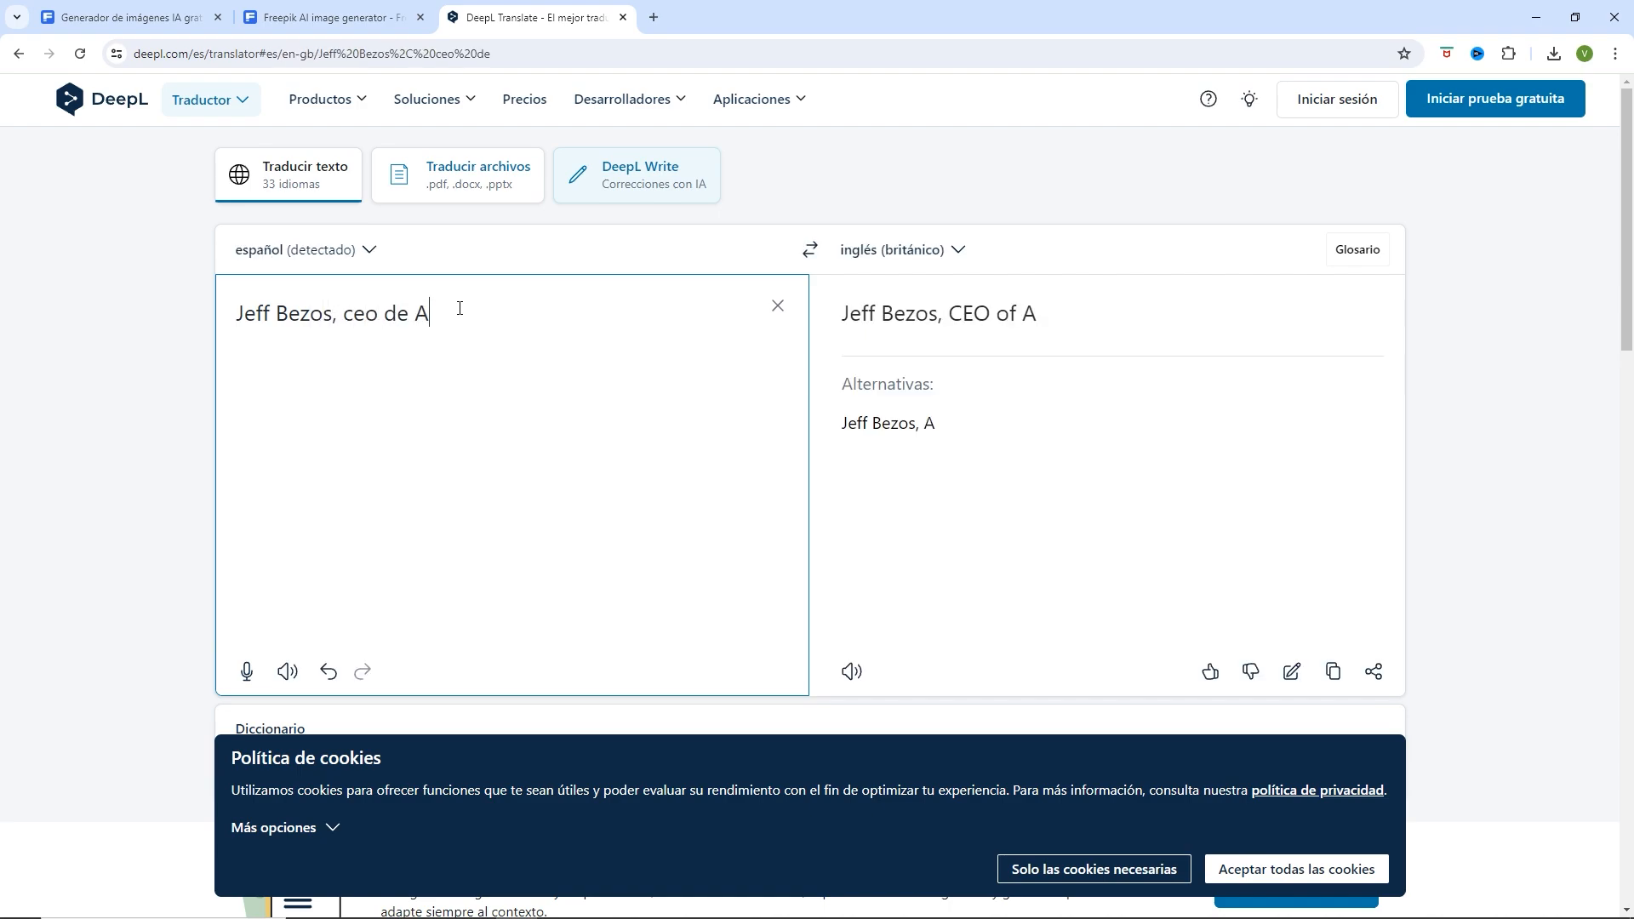
type("mazon,")
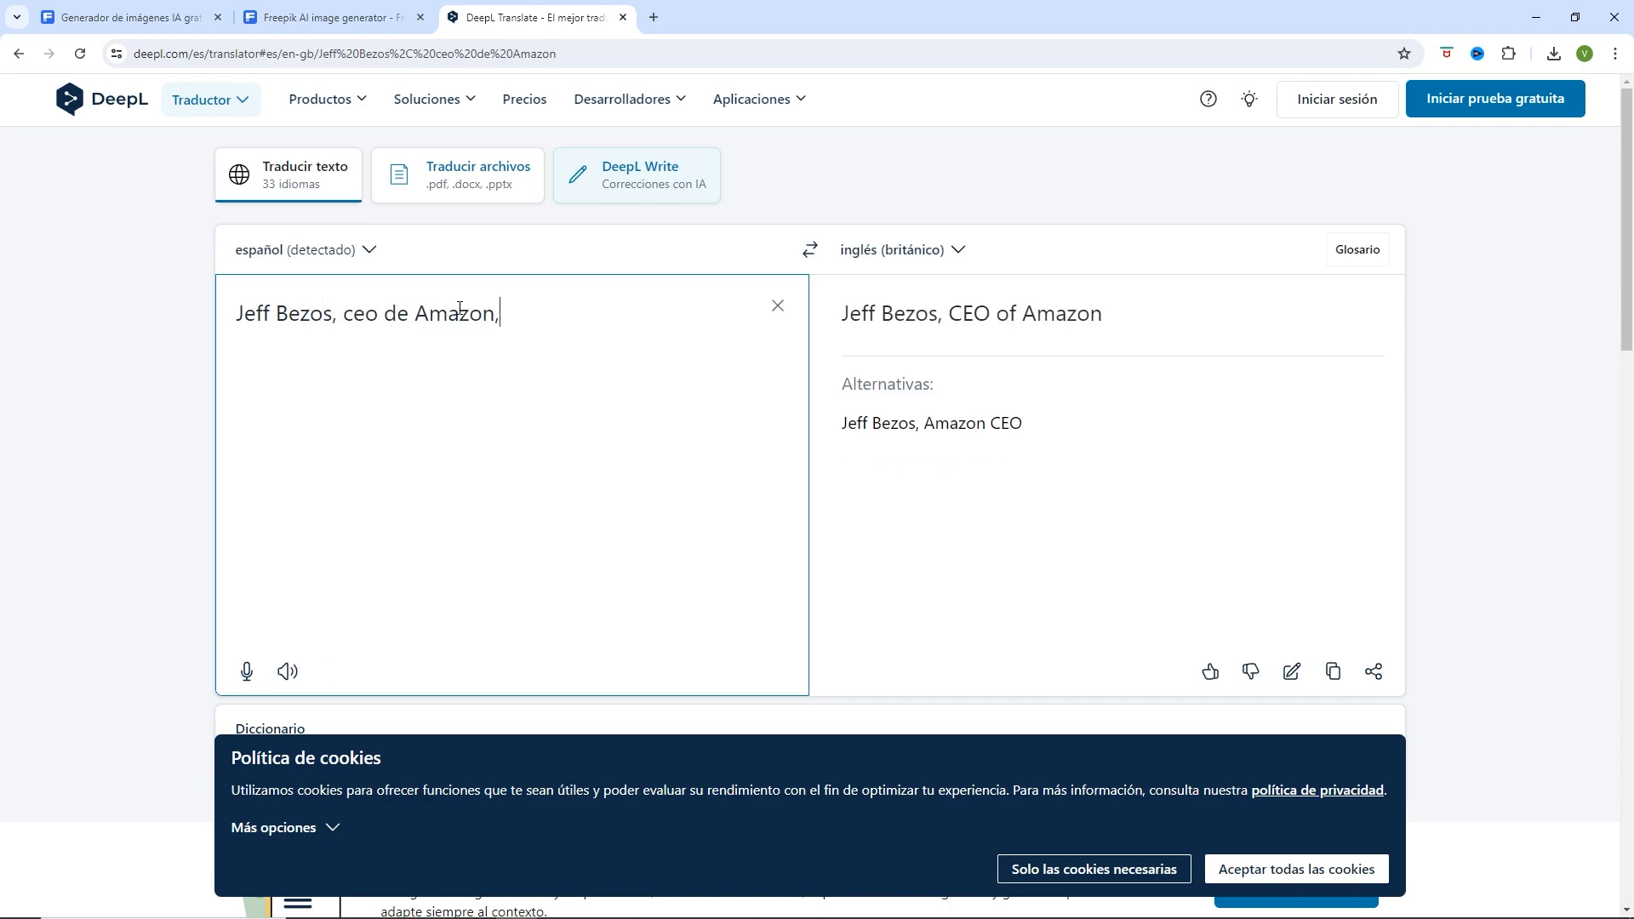
type(" está de")
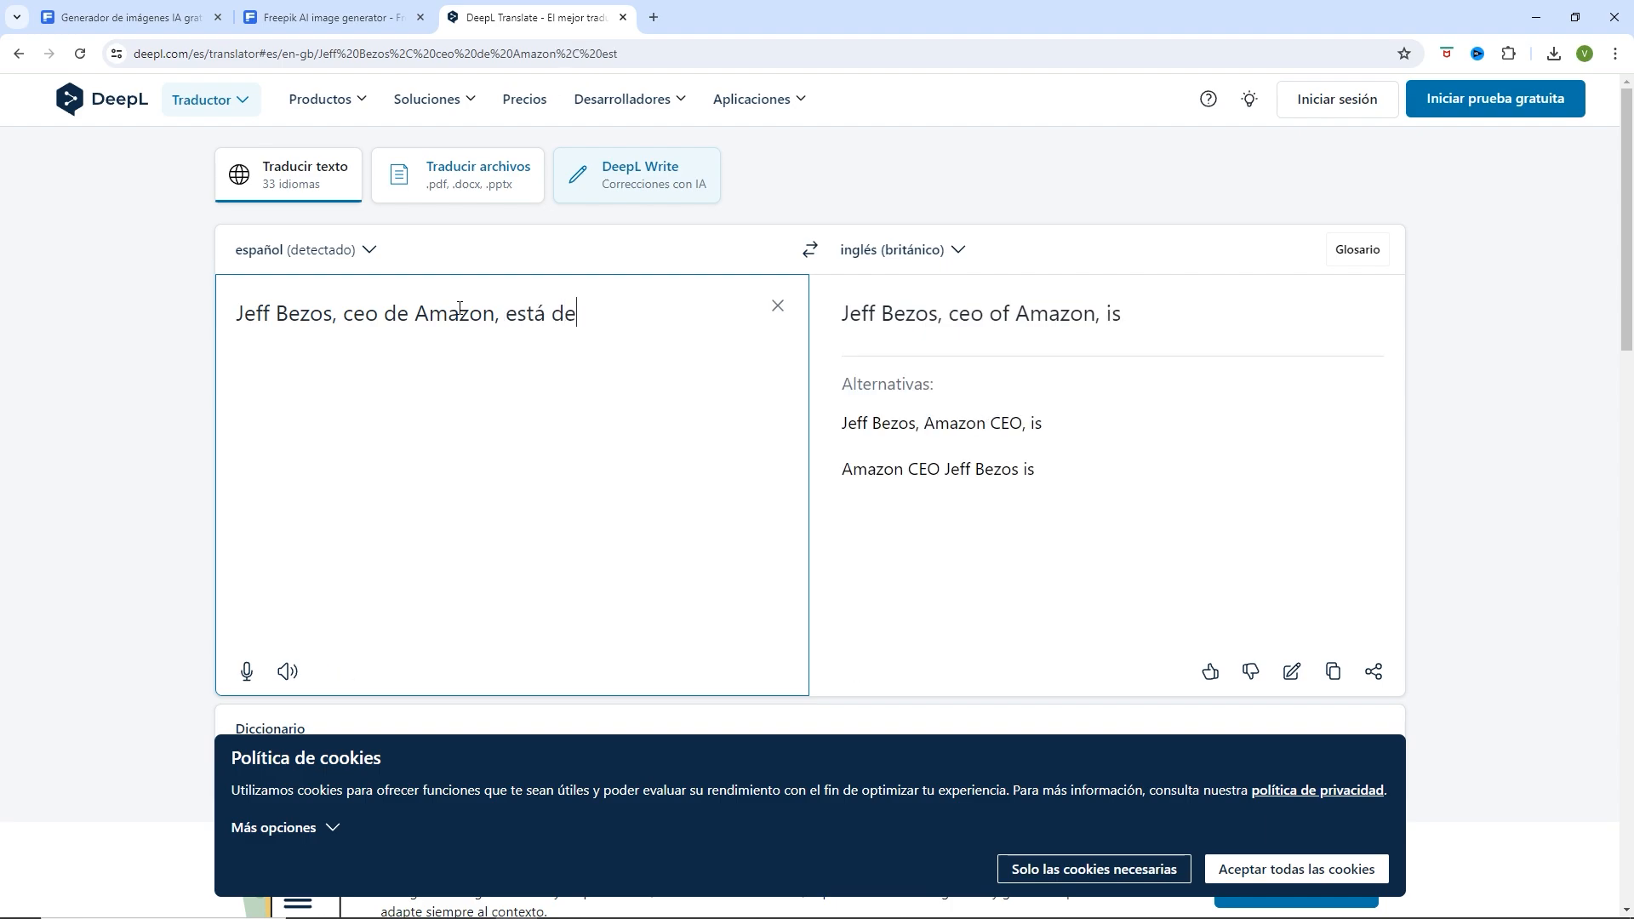
type(" pie mira")
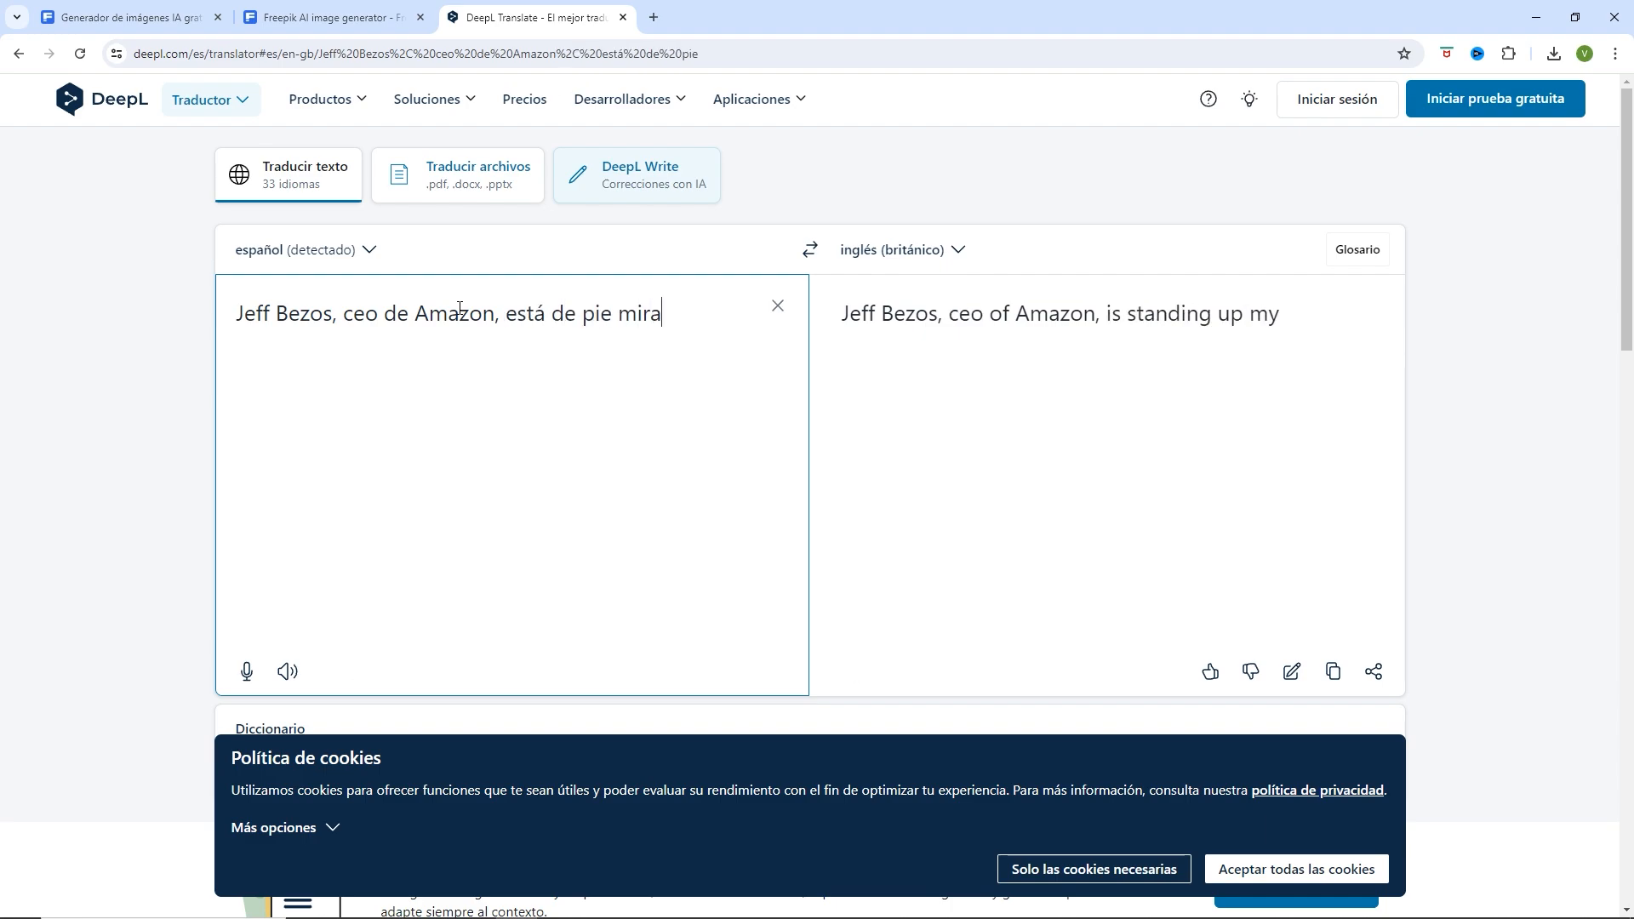
type("ndo al fre")
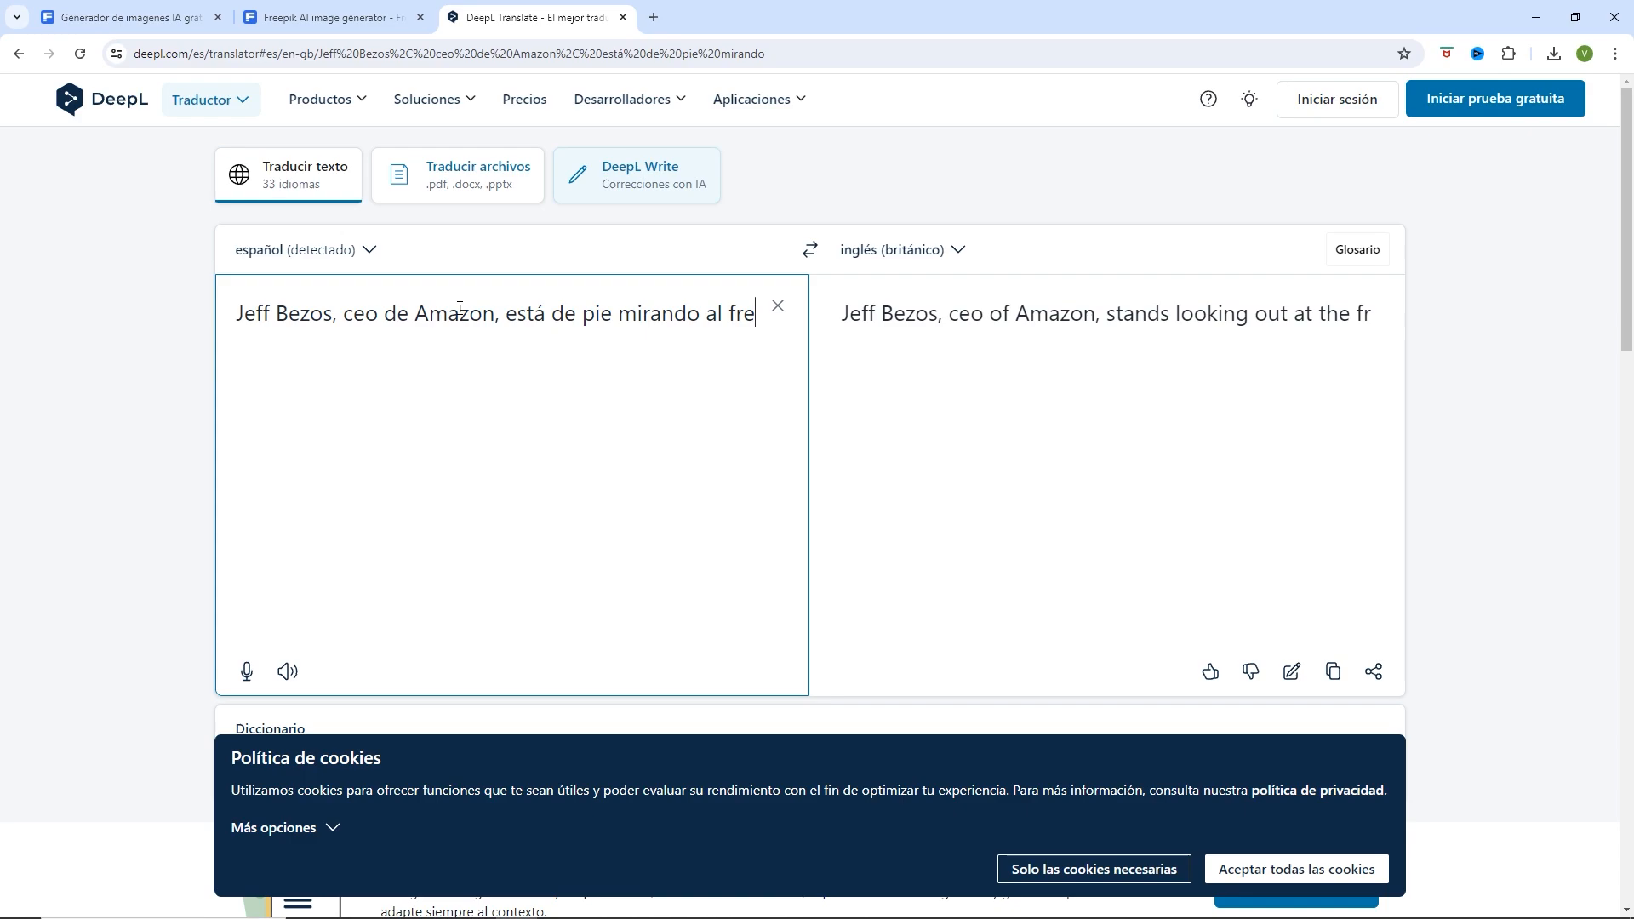
type("nte y ")
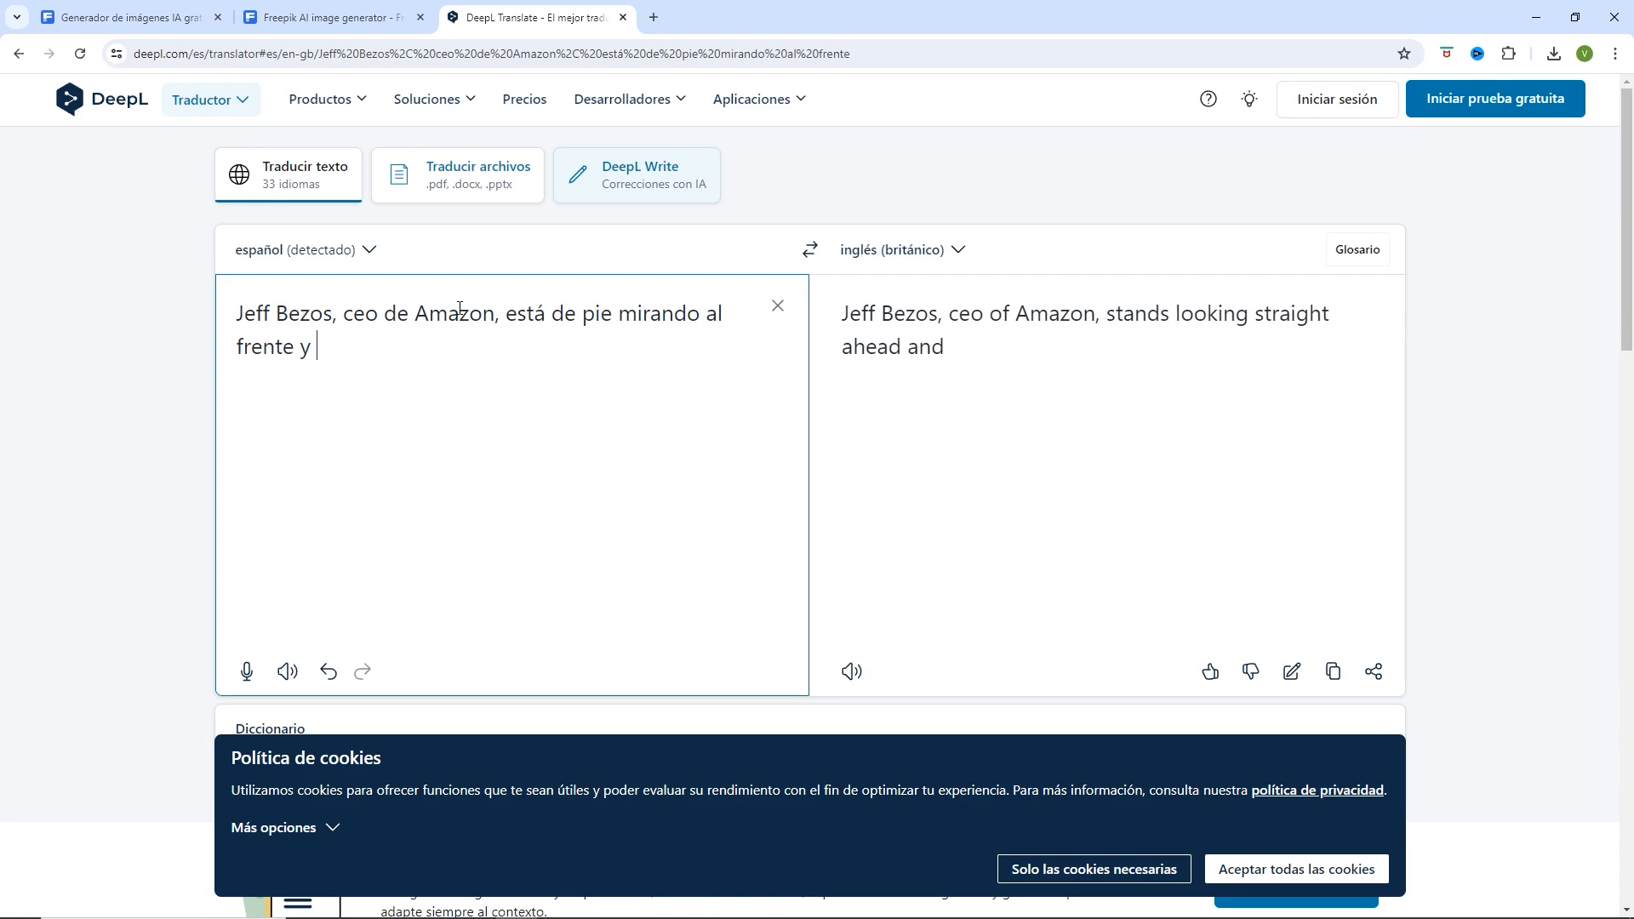
type("con un traje")
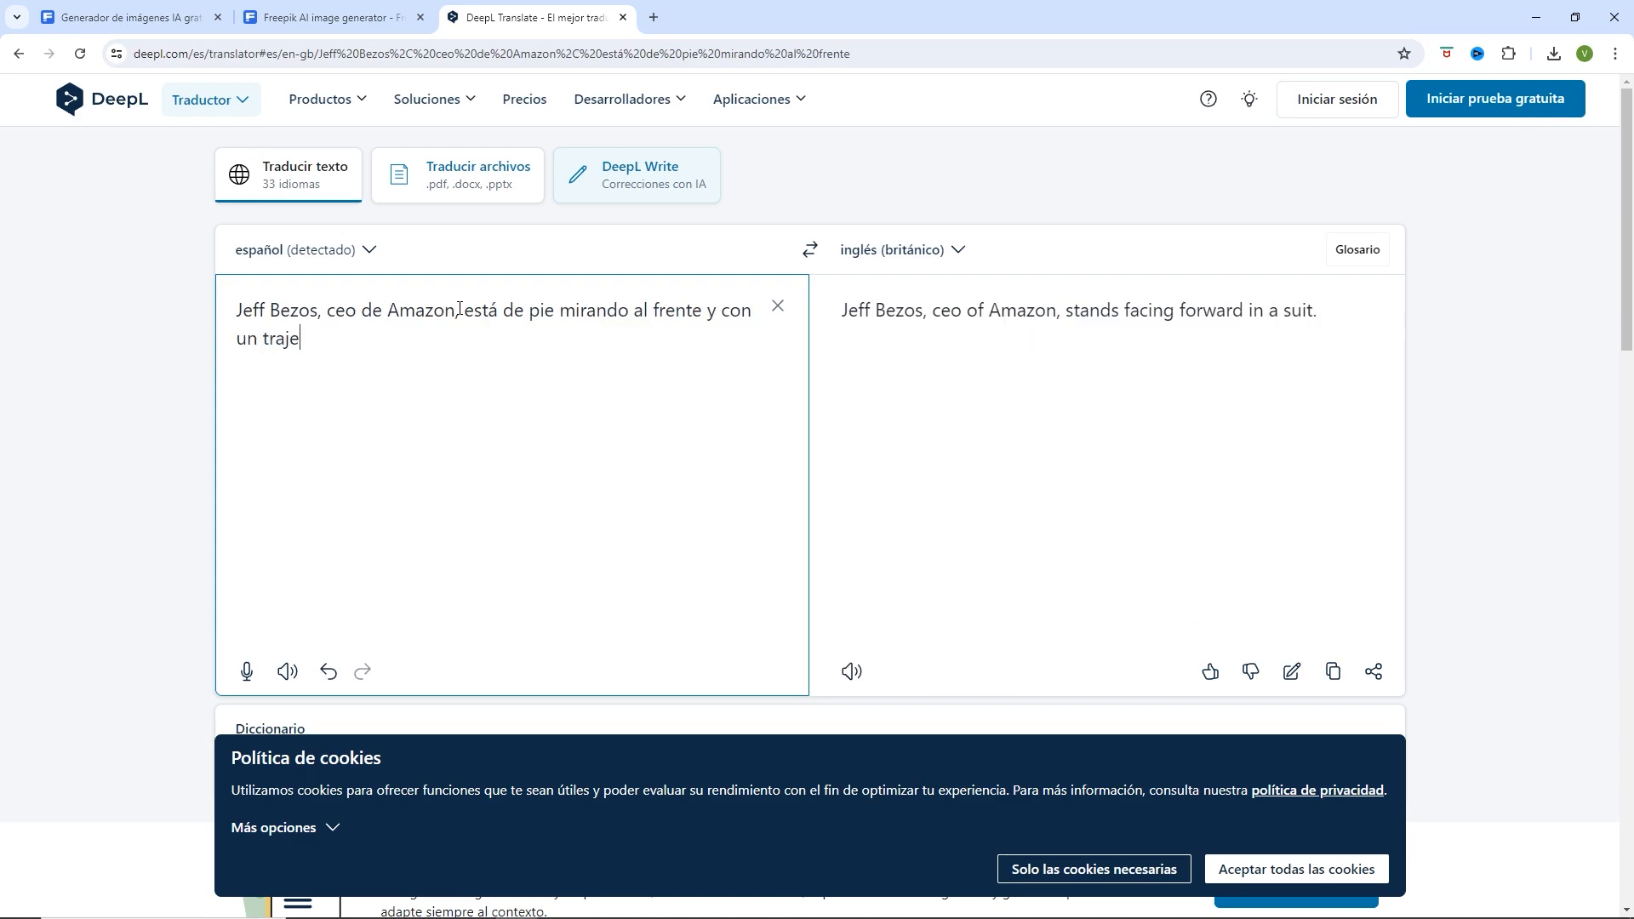
type(" de empresario")
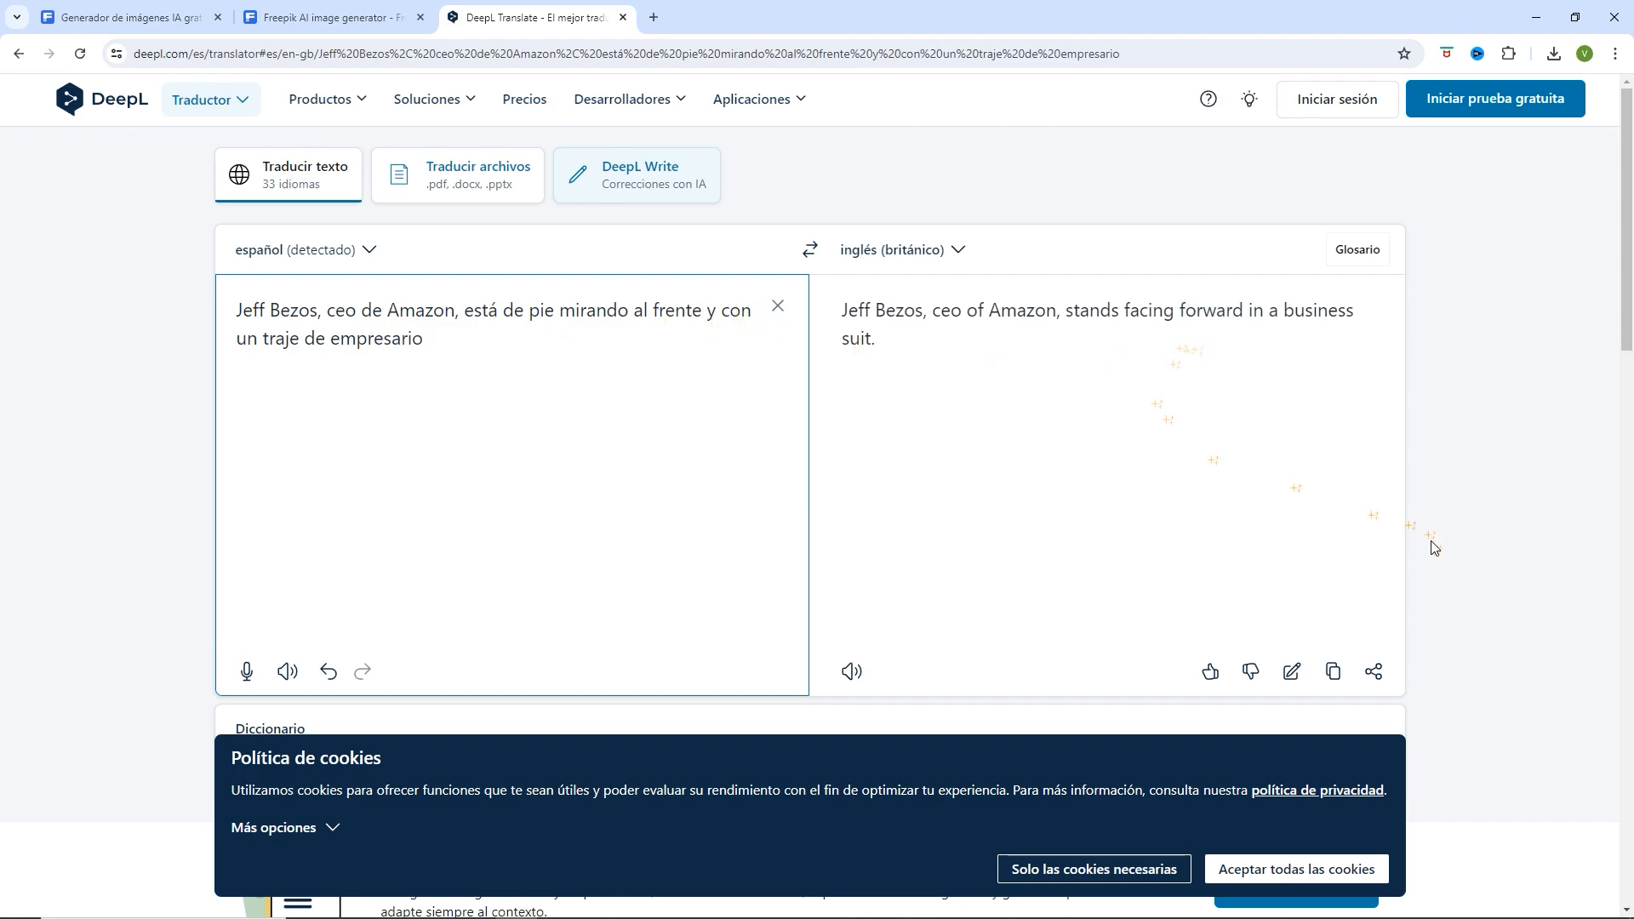
- Copy the English translation and paste it as the prompt in Freepik's AI image generator
left_click(1334, 673)
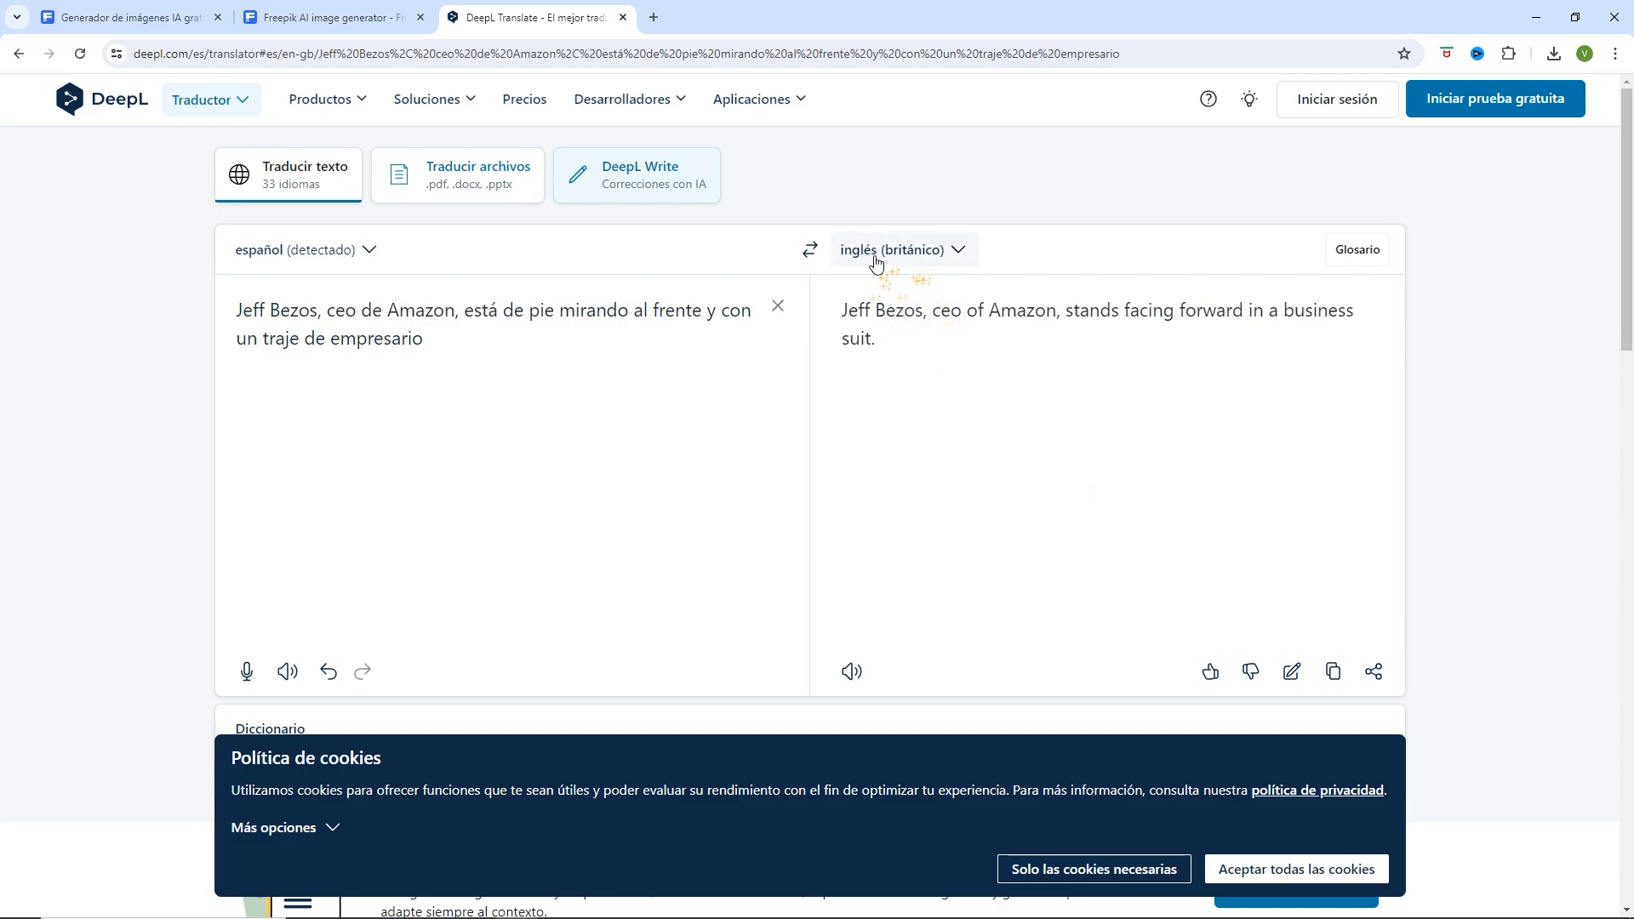
left_click(1333, 671)
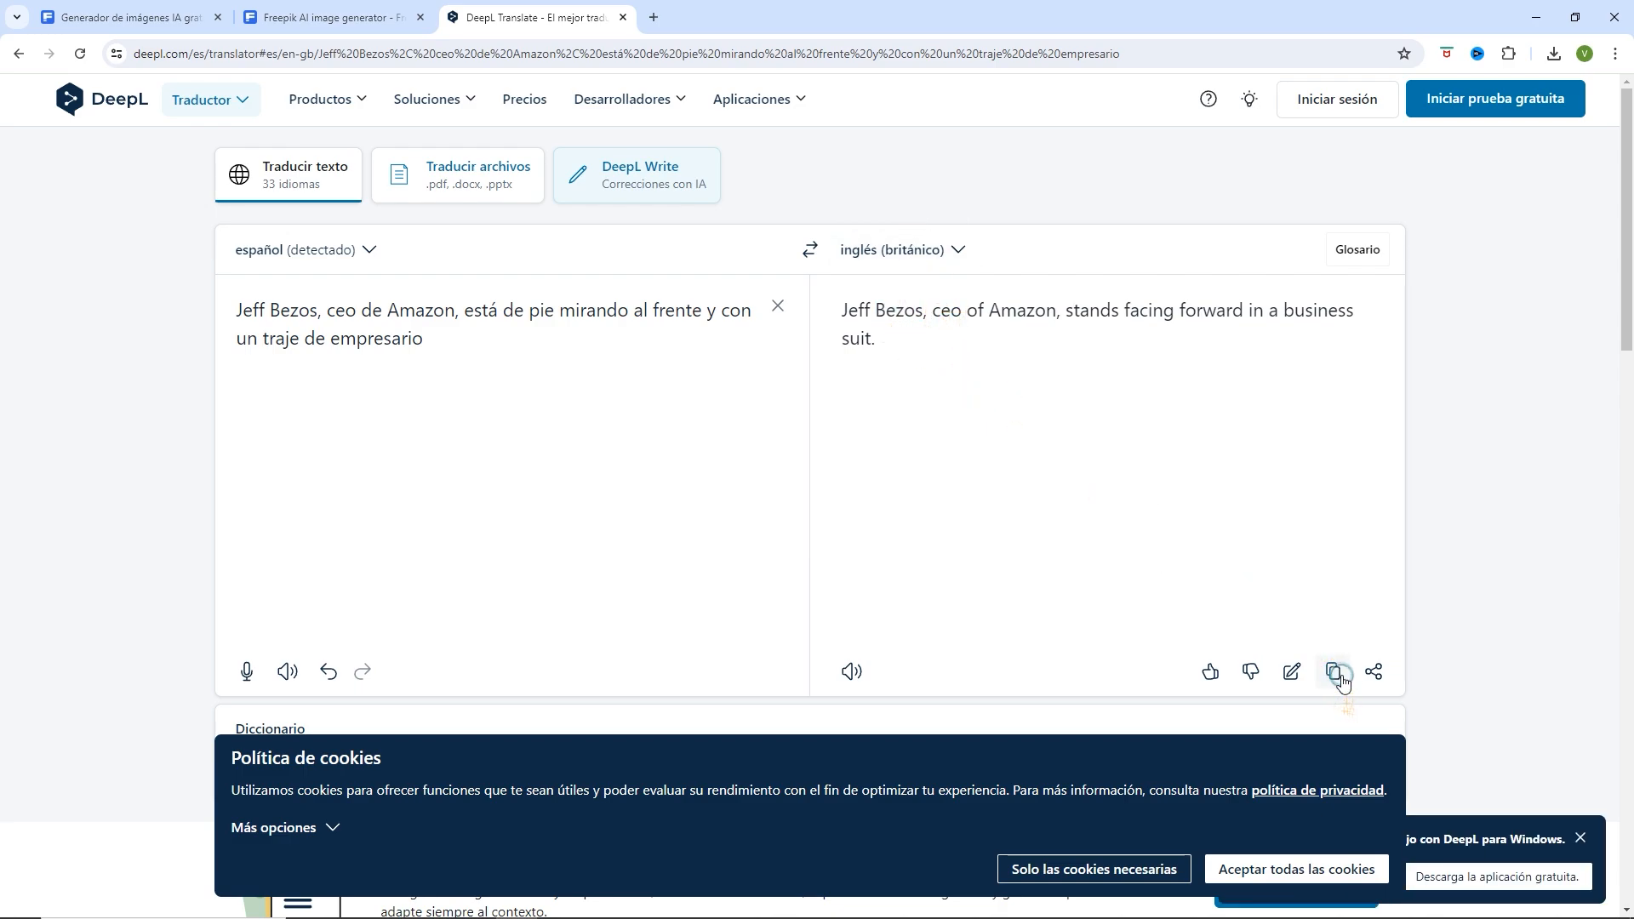
left_click(366, 13)
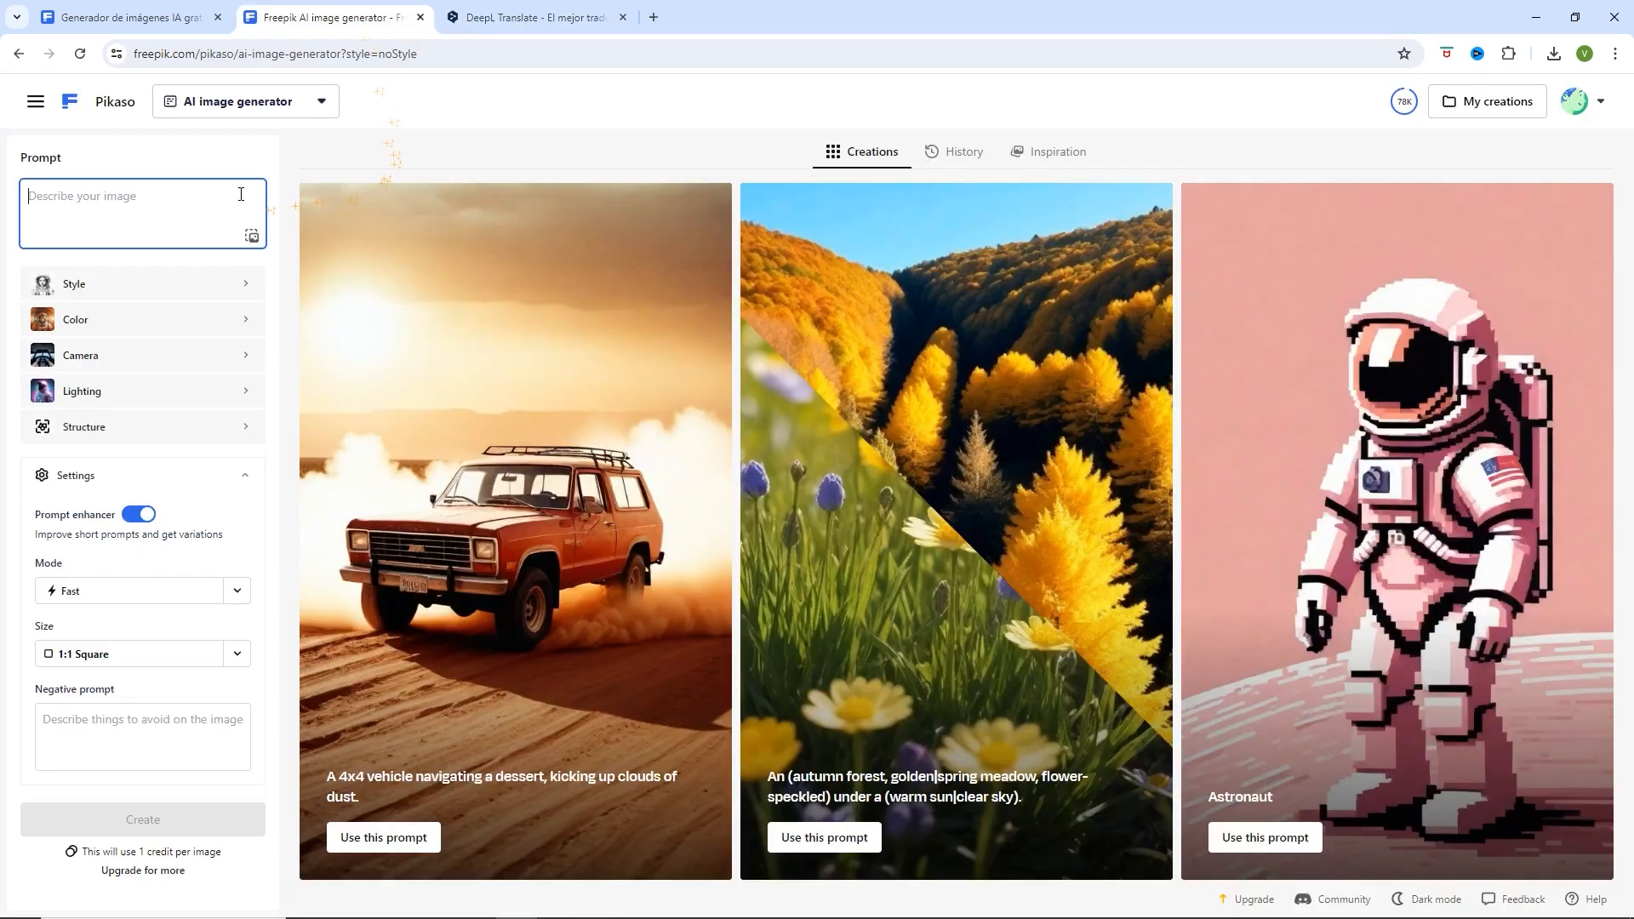
left_click(145, 198)
key("ctrl+v")
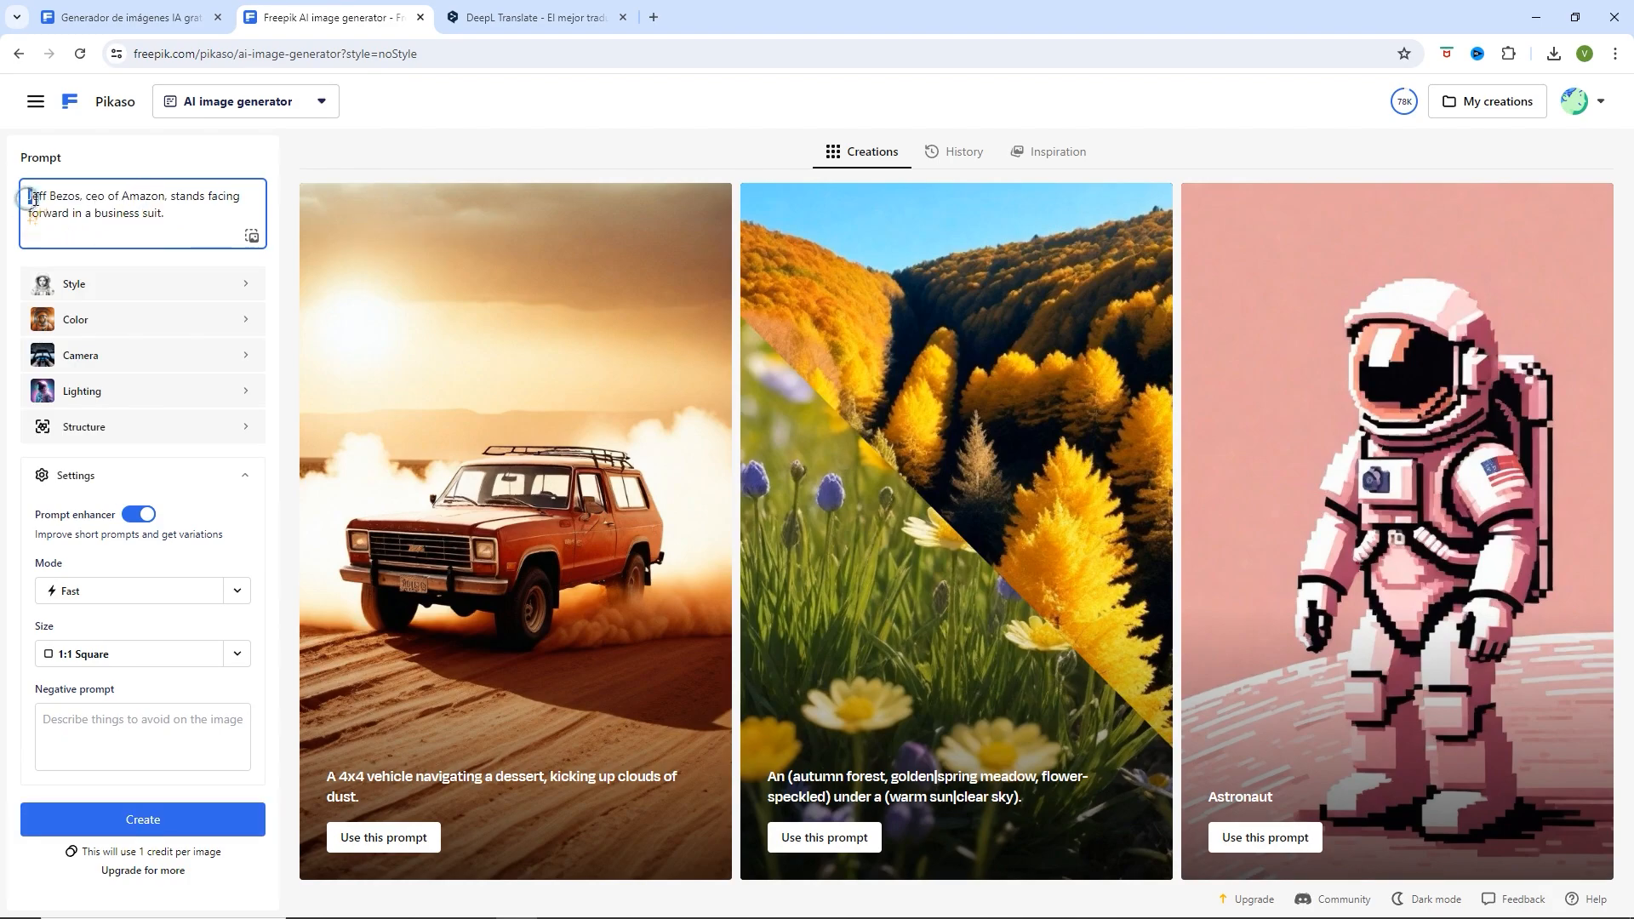
left_click_drag(27, 196, 205, 204)
- Set the image size to 9:16 Social Story and the style to Photo
left_click(236, 653)
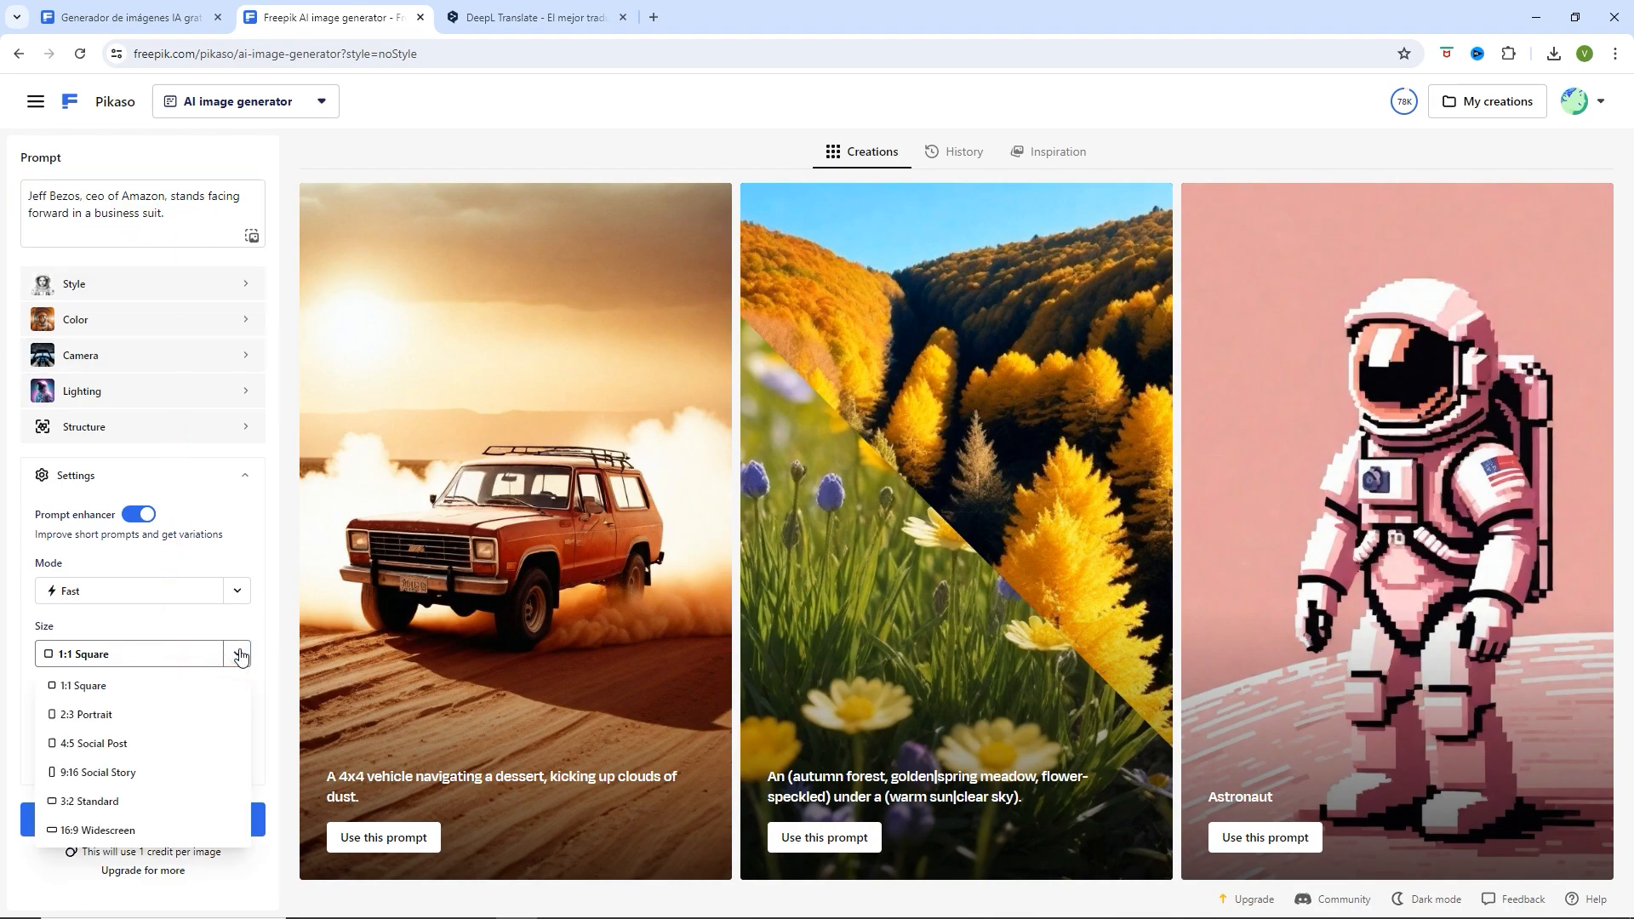
left_click(114, 773)
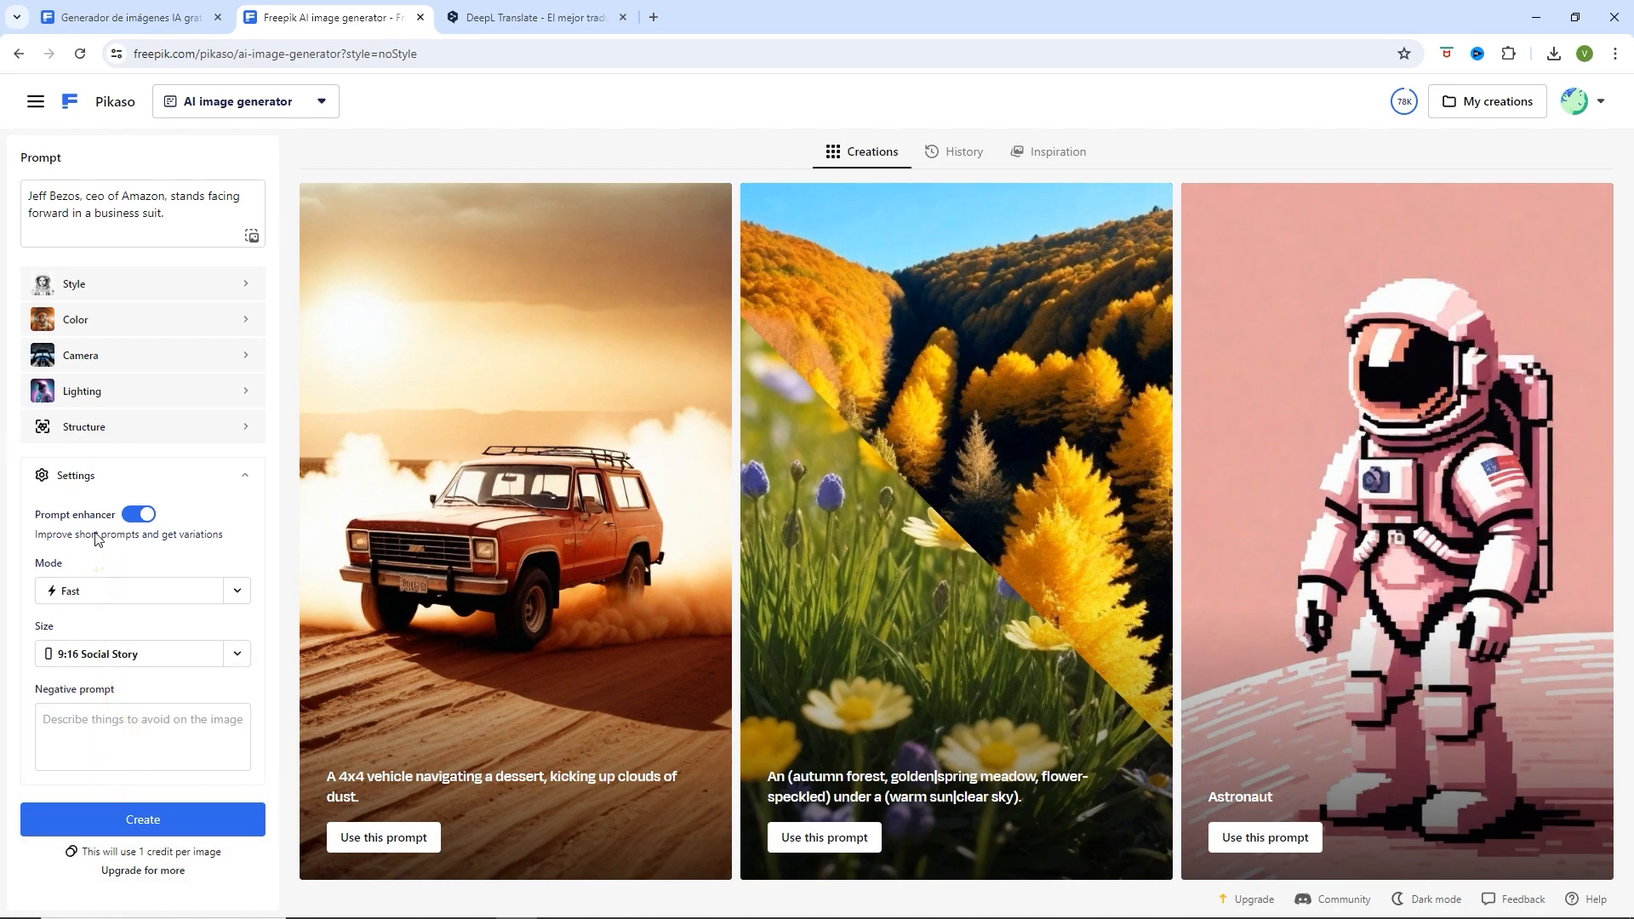
left_click(243, 286)
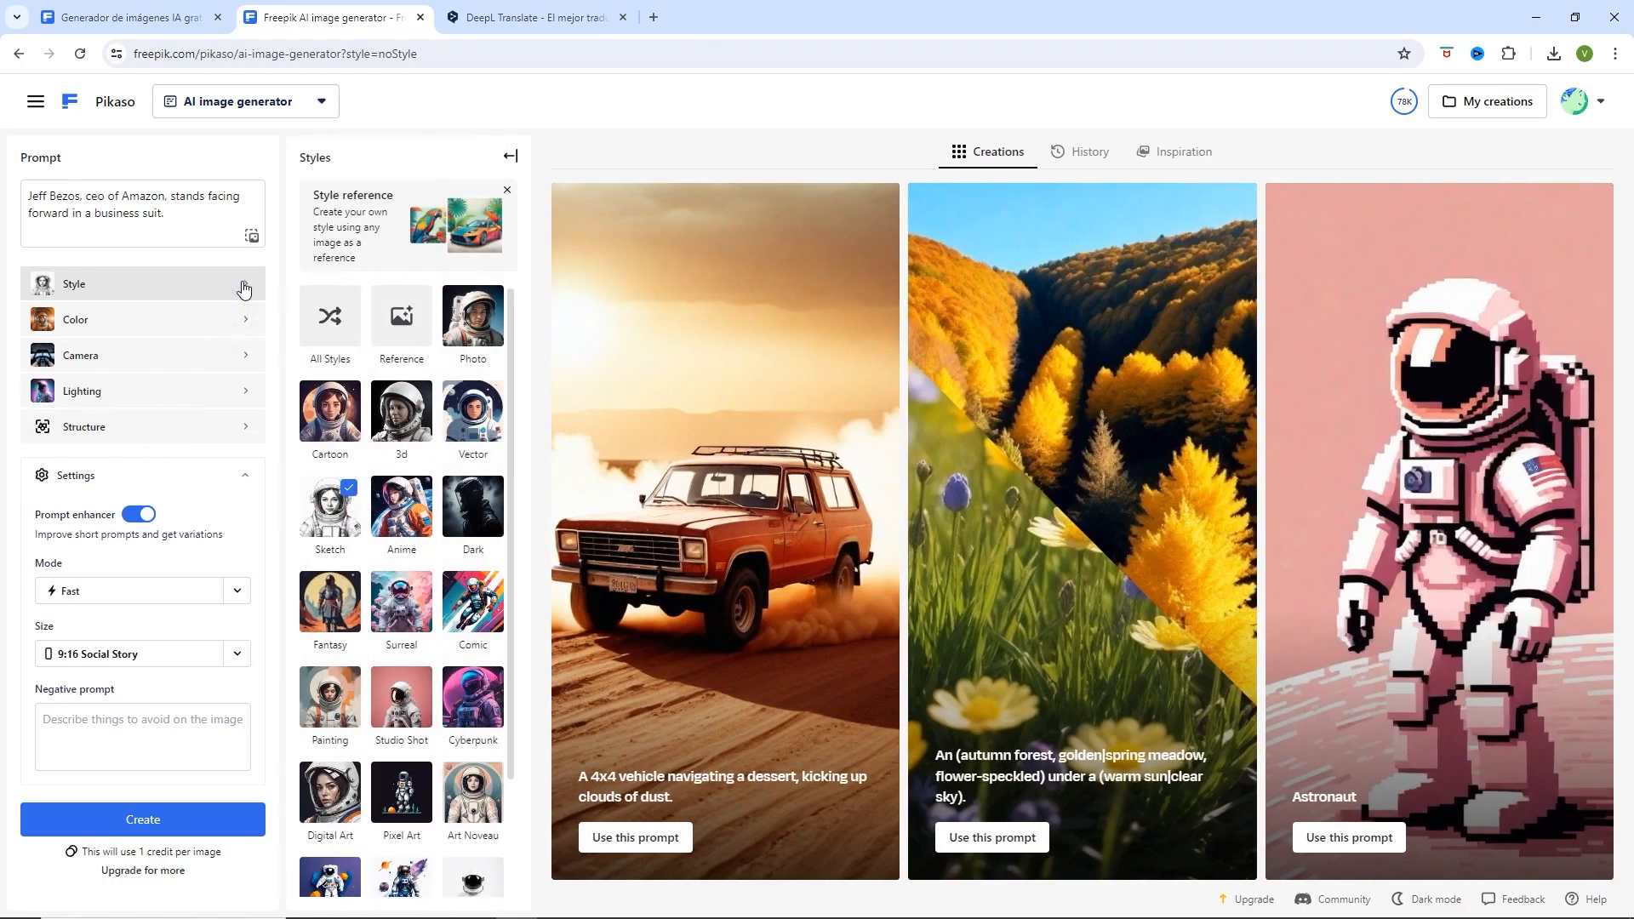
mouse_move(349, 498)
- Set the color to Cold Neon and the camera framing to Full Body
left_click(242, 322)
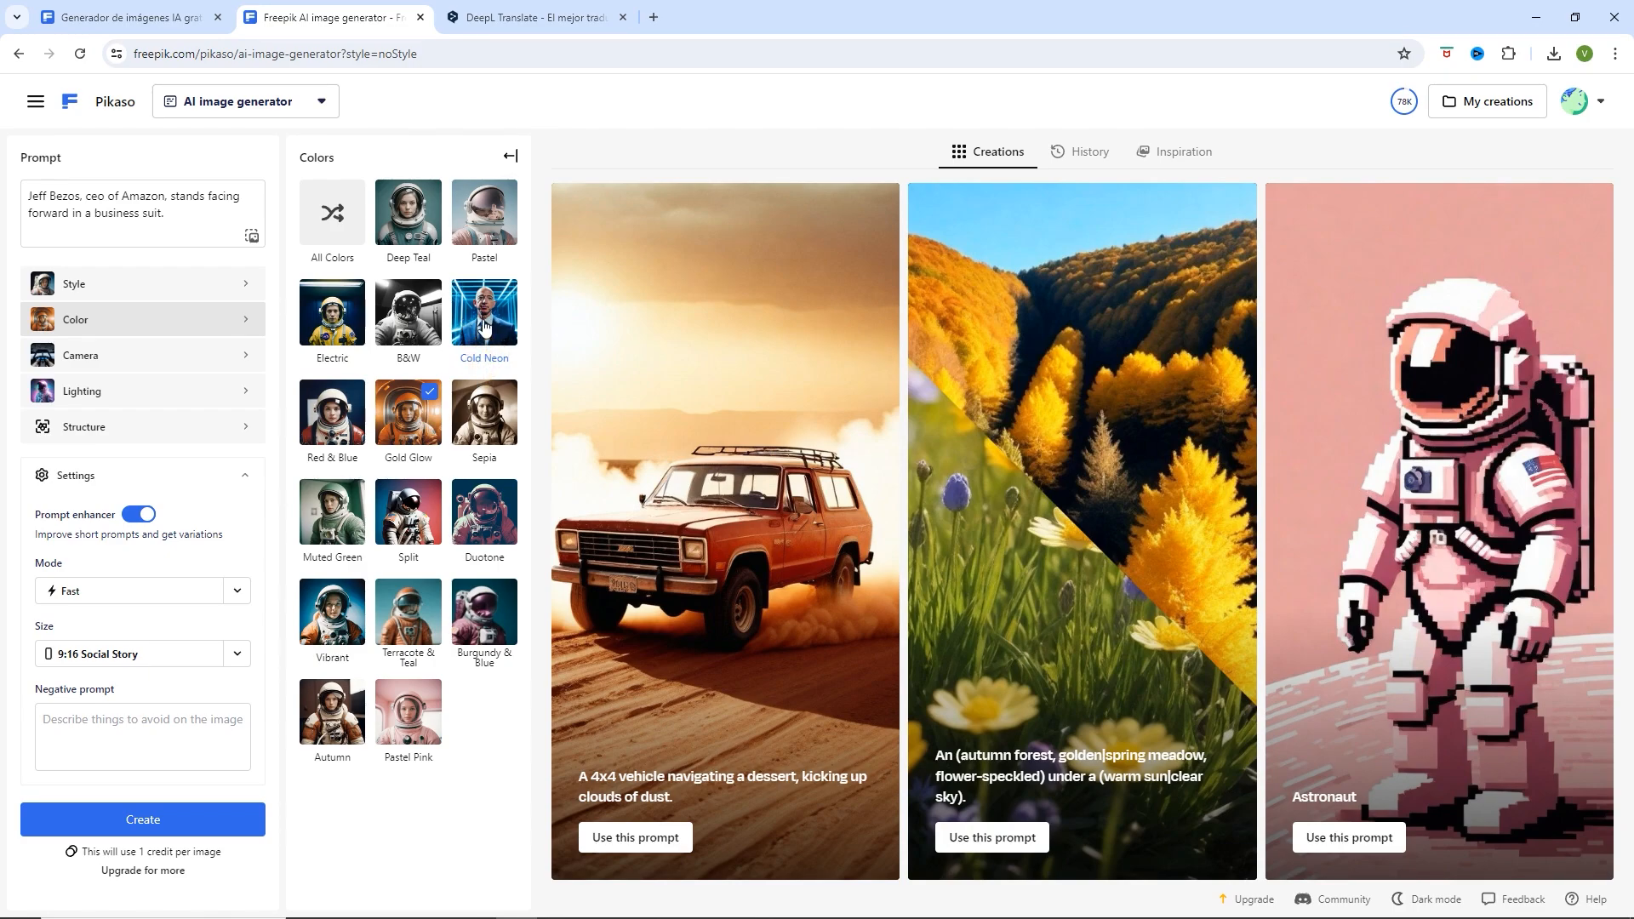
left_click(484, 326)
left_click(227, 355)
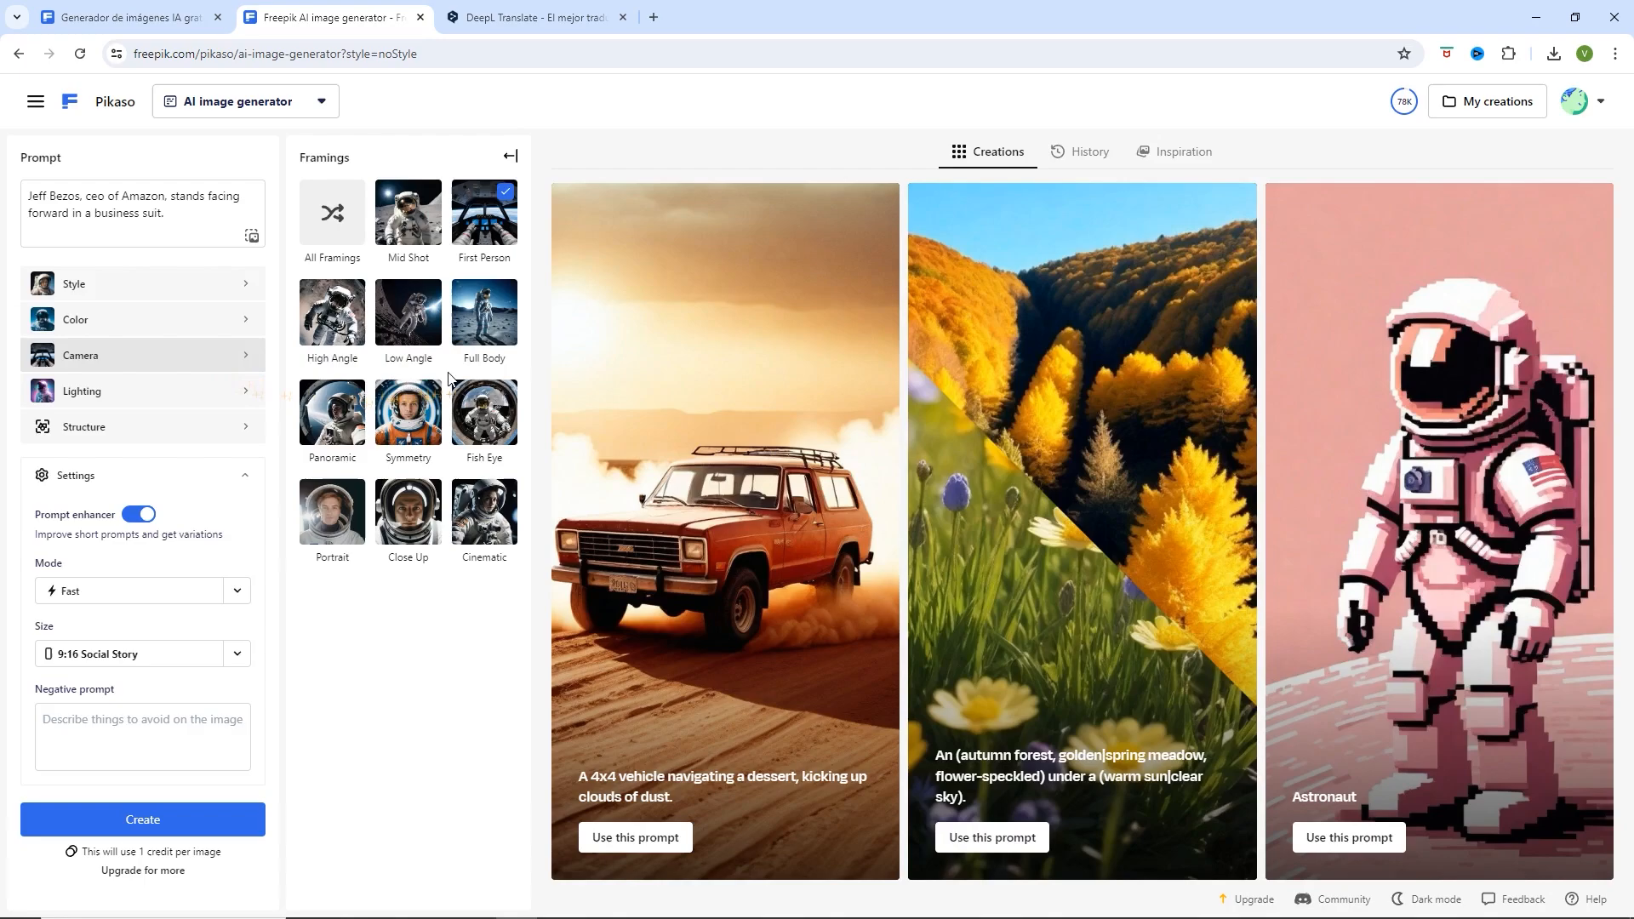
left_click(490, 318)
- Remove the Iridescent lighting and generate the images
left_click(179, 398)
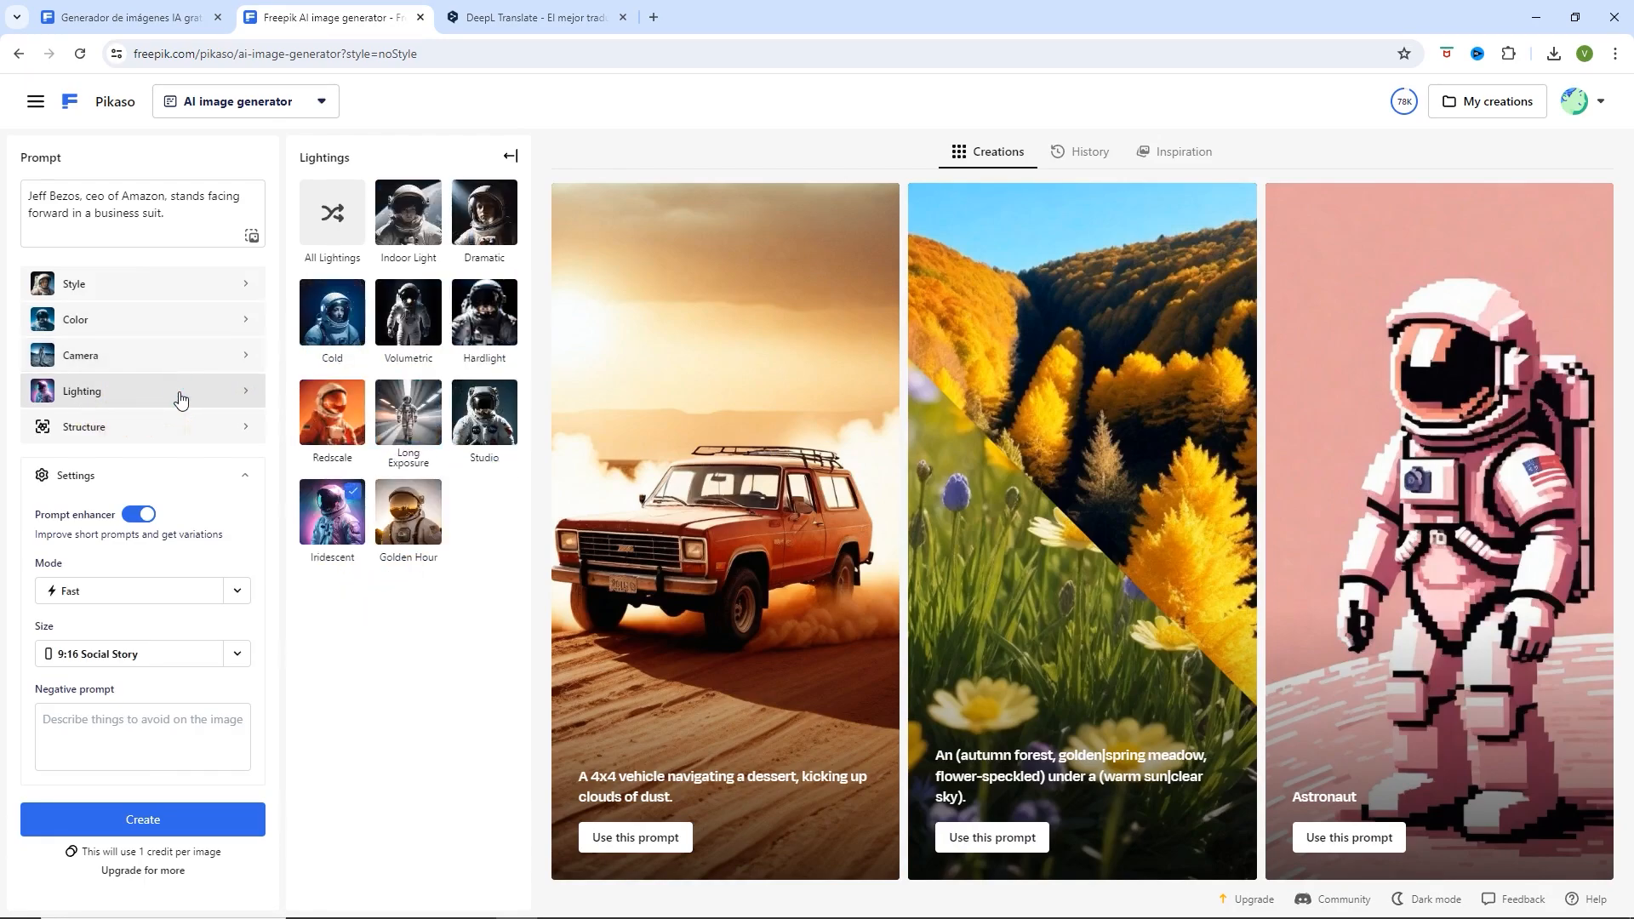
left_click(353, 494)
left_click(177, 822)
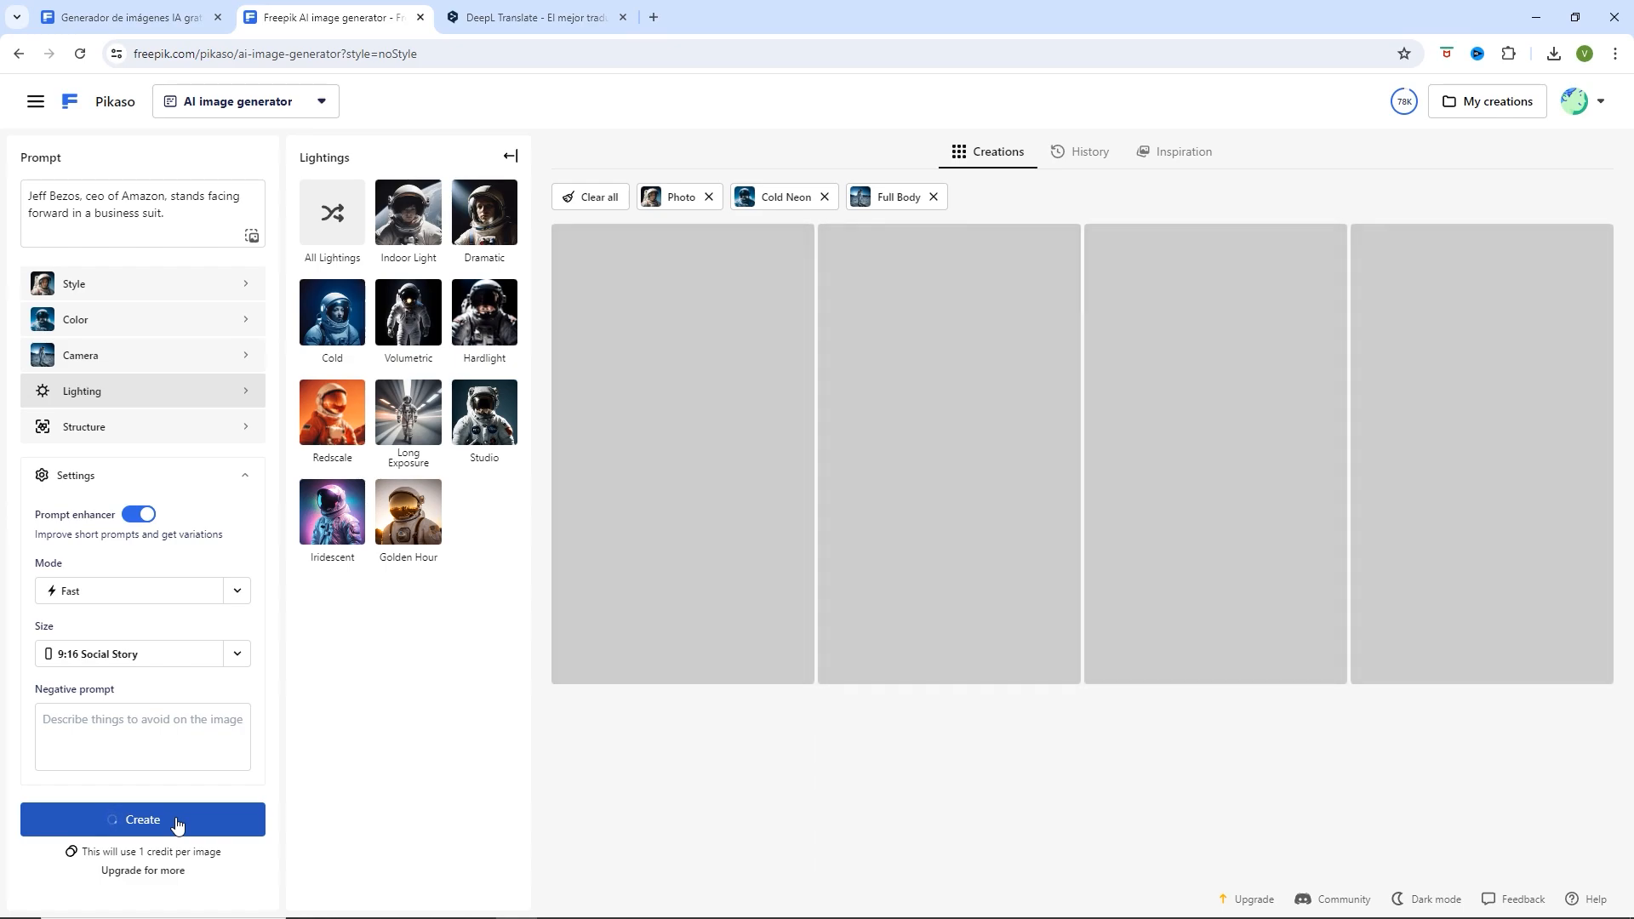
- Check the remaining credits, browse the generated images and examine the full-body one in a black suit against the blue backdrop at full size
mouse_move(1403, 102)
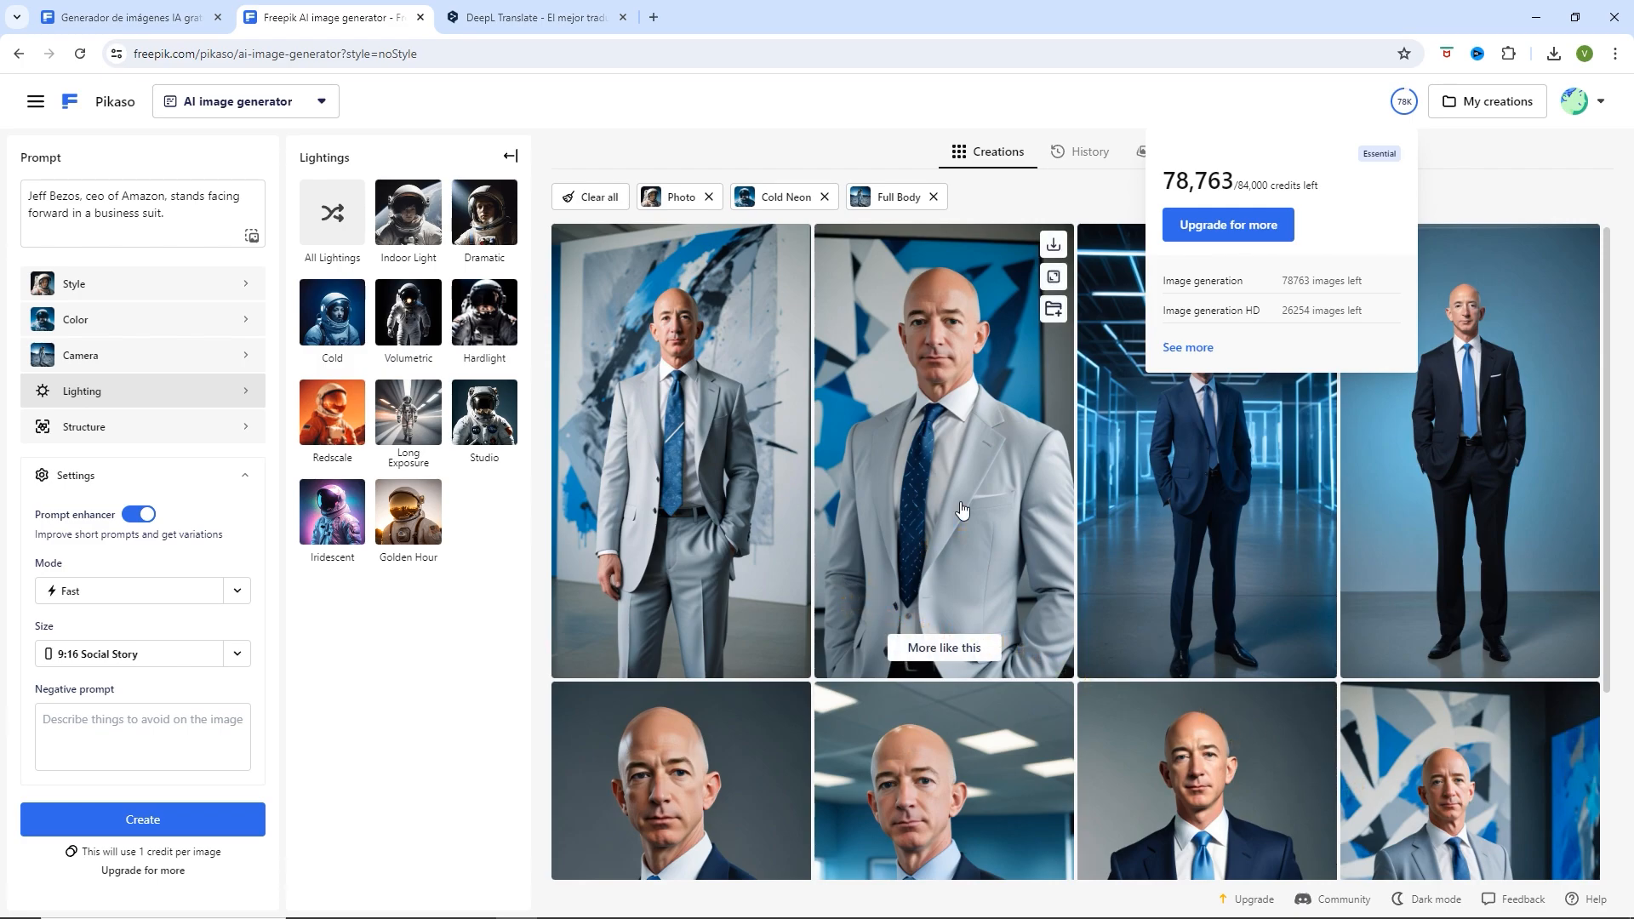
scroll(961, 509, "down", 3)
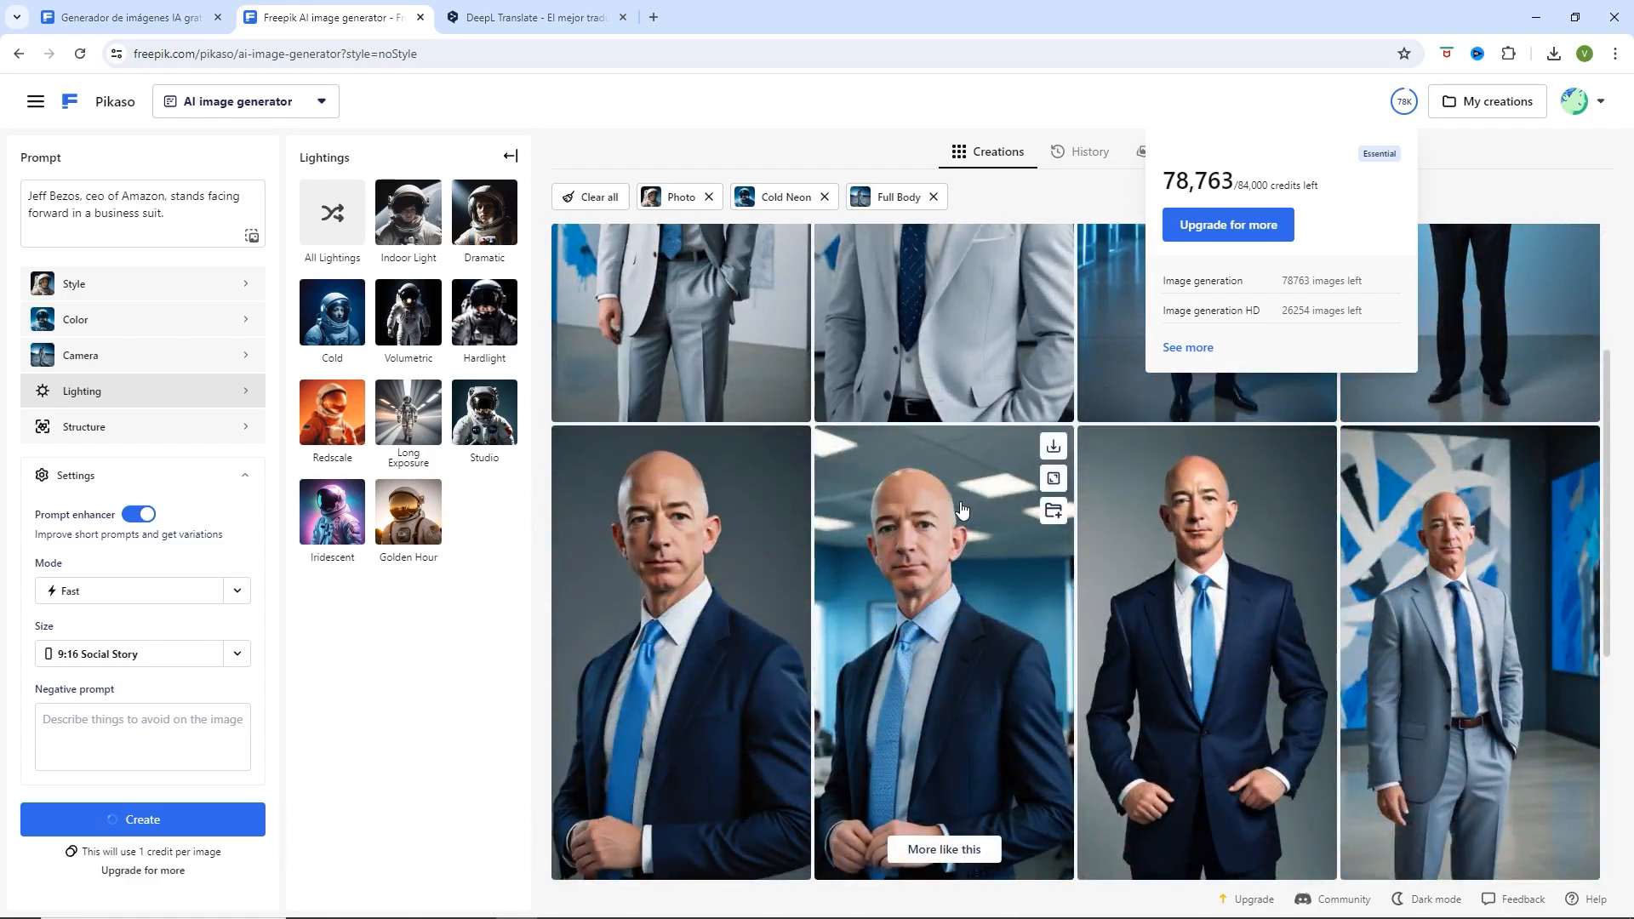
scroll(962, 509, "down", 4)
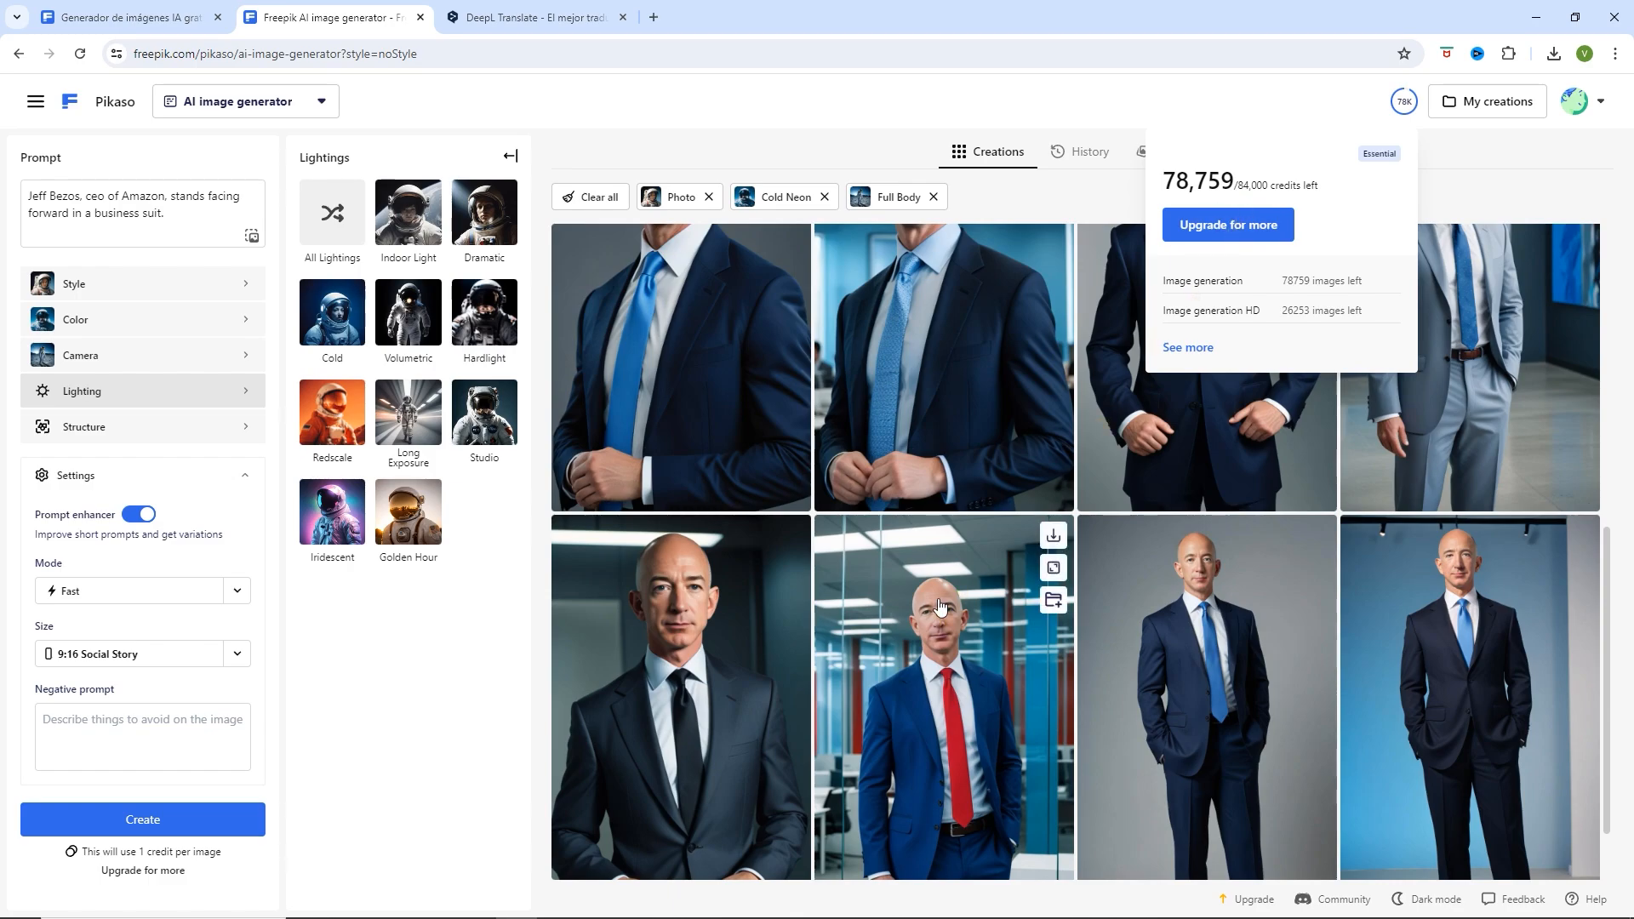
scroll(939, 606, "down", 1)
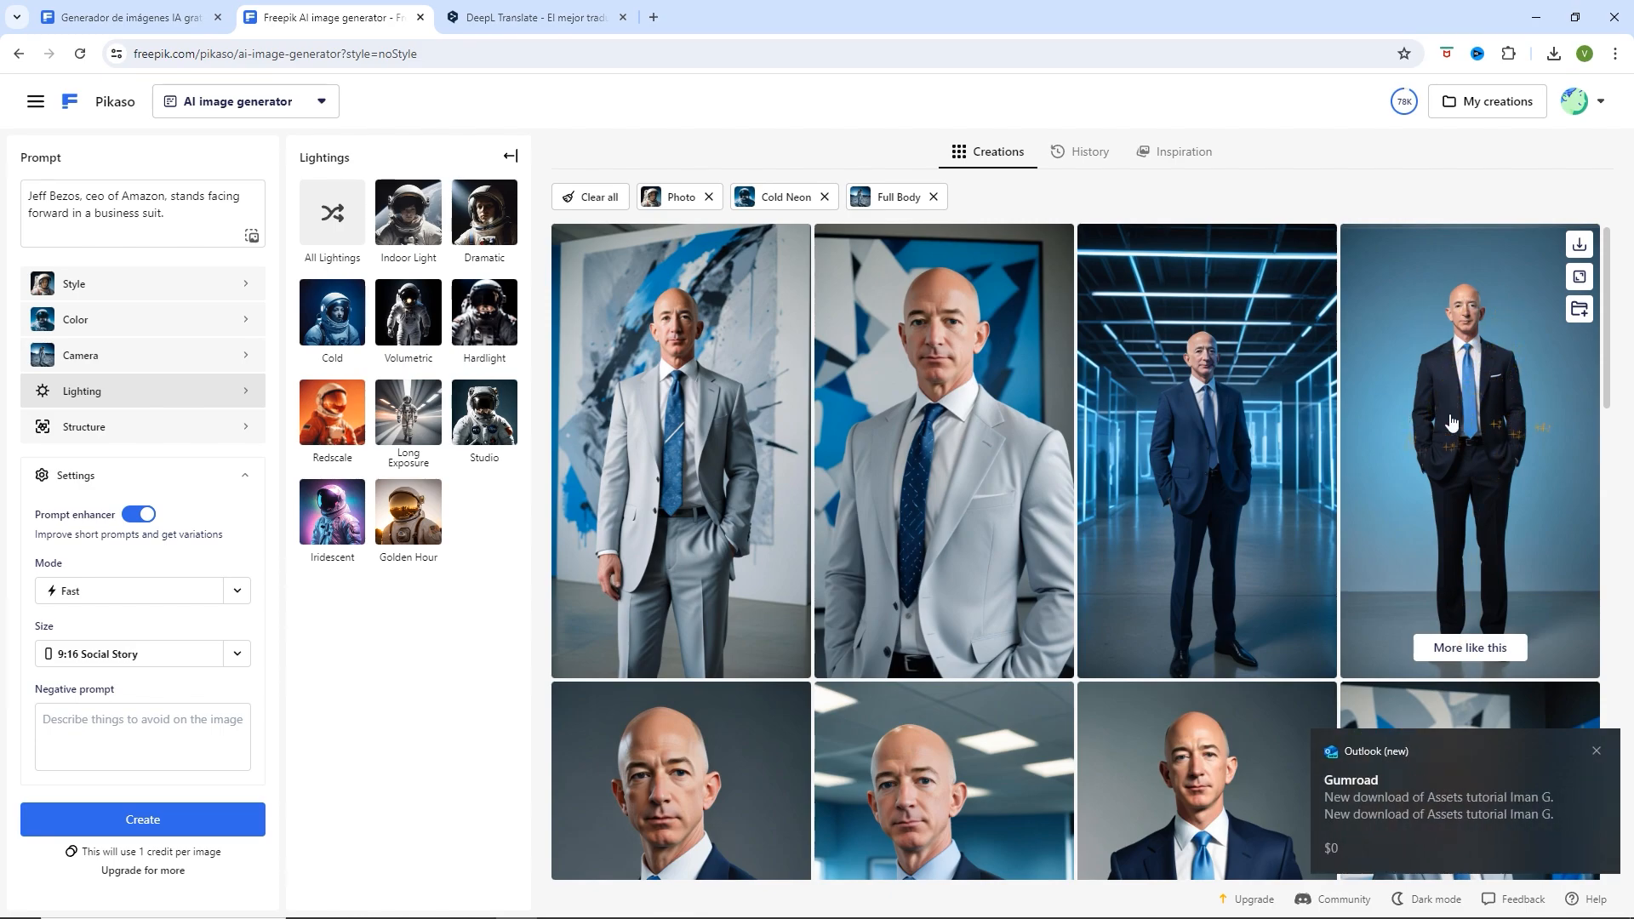
left_click(1496, 395)
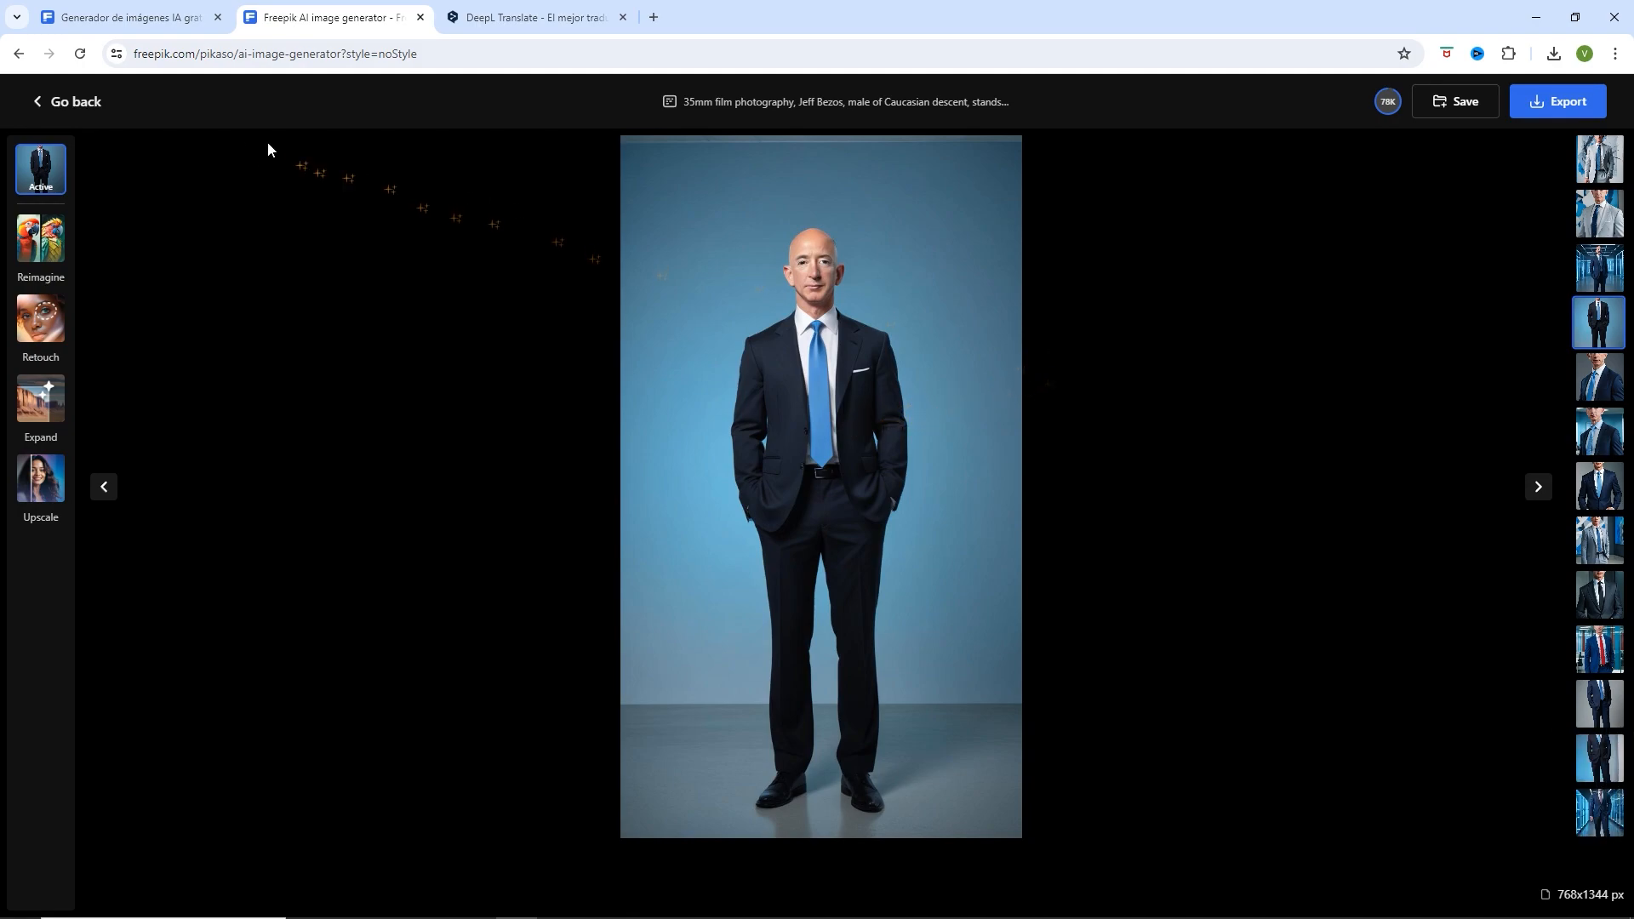
left_click(71, 107)
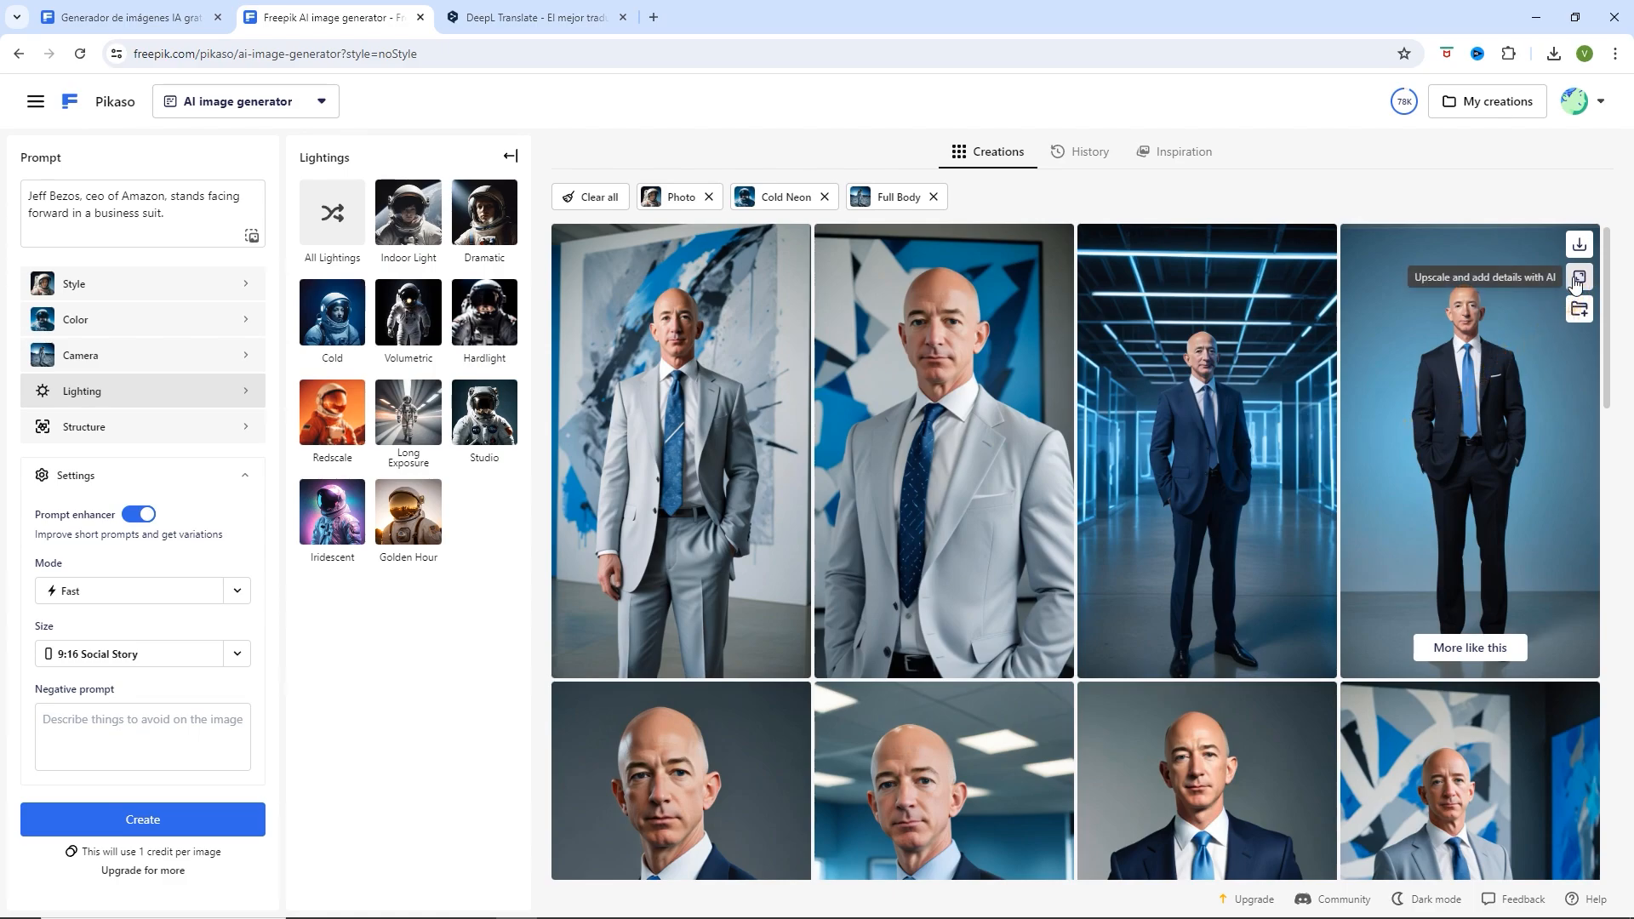
left_click(1506, 350)
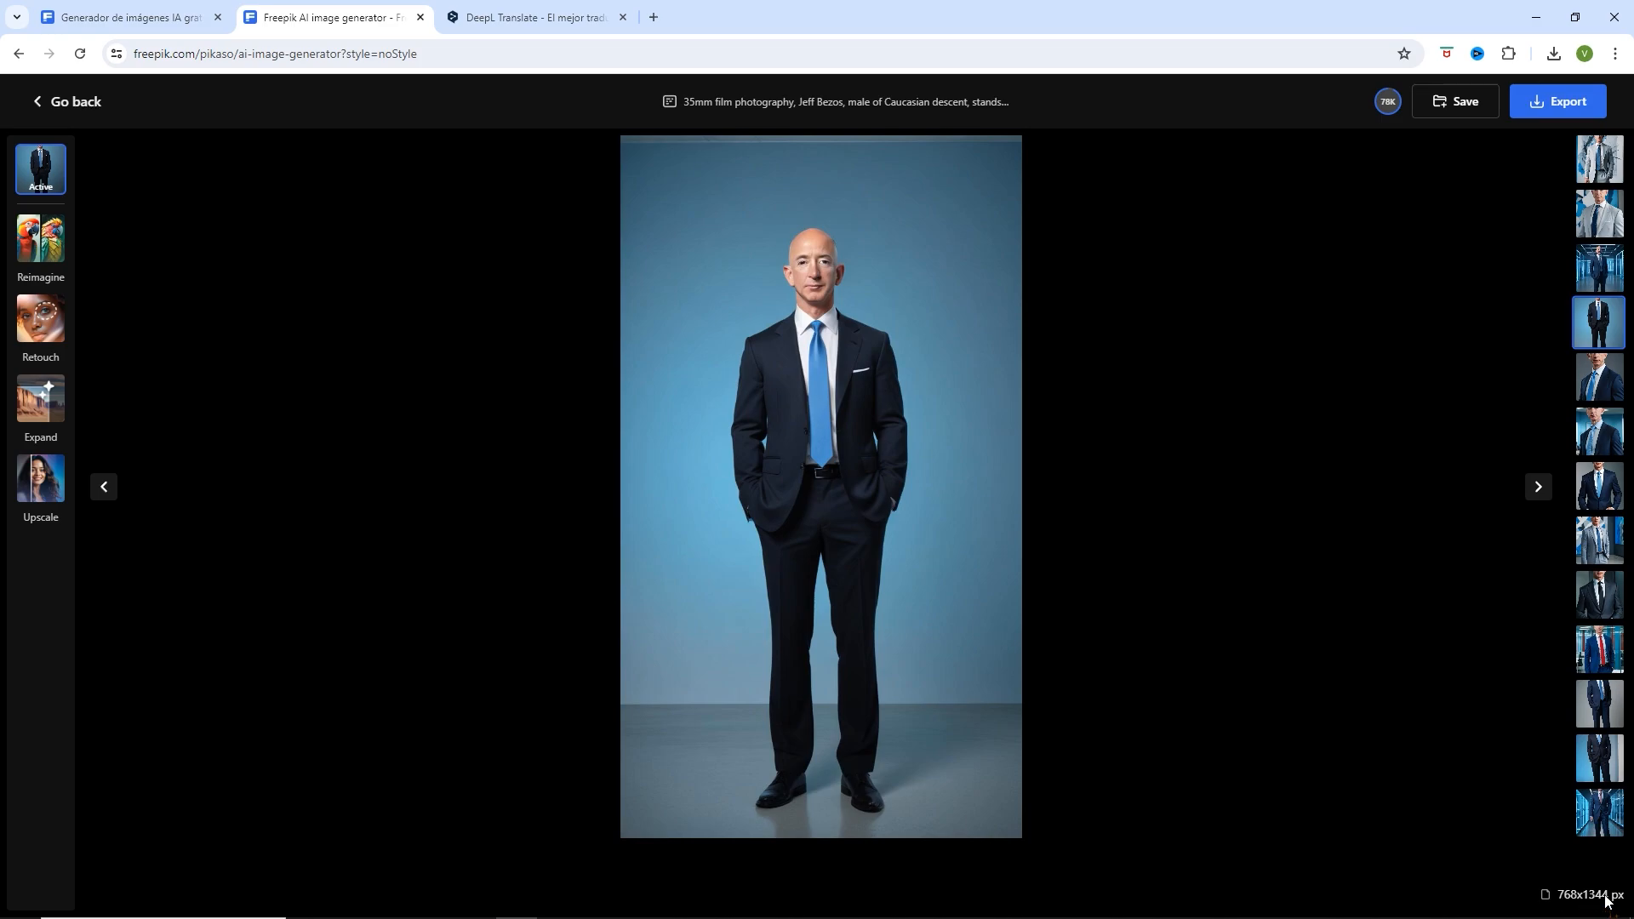
left_click(73, 102)
- Upscale the full-body image with the plain blue backdrop at 2k resolution and inspect the result down to the shoes
mouse_move(1496, 365)
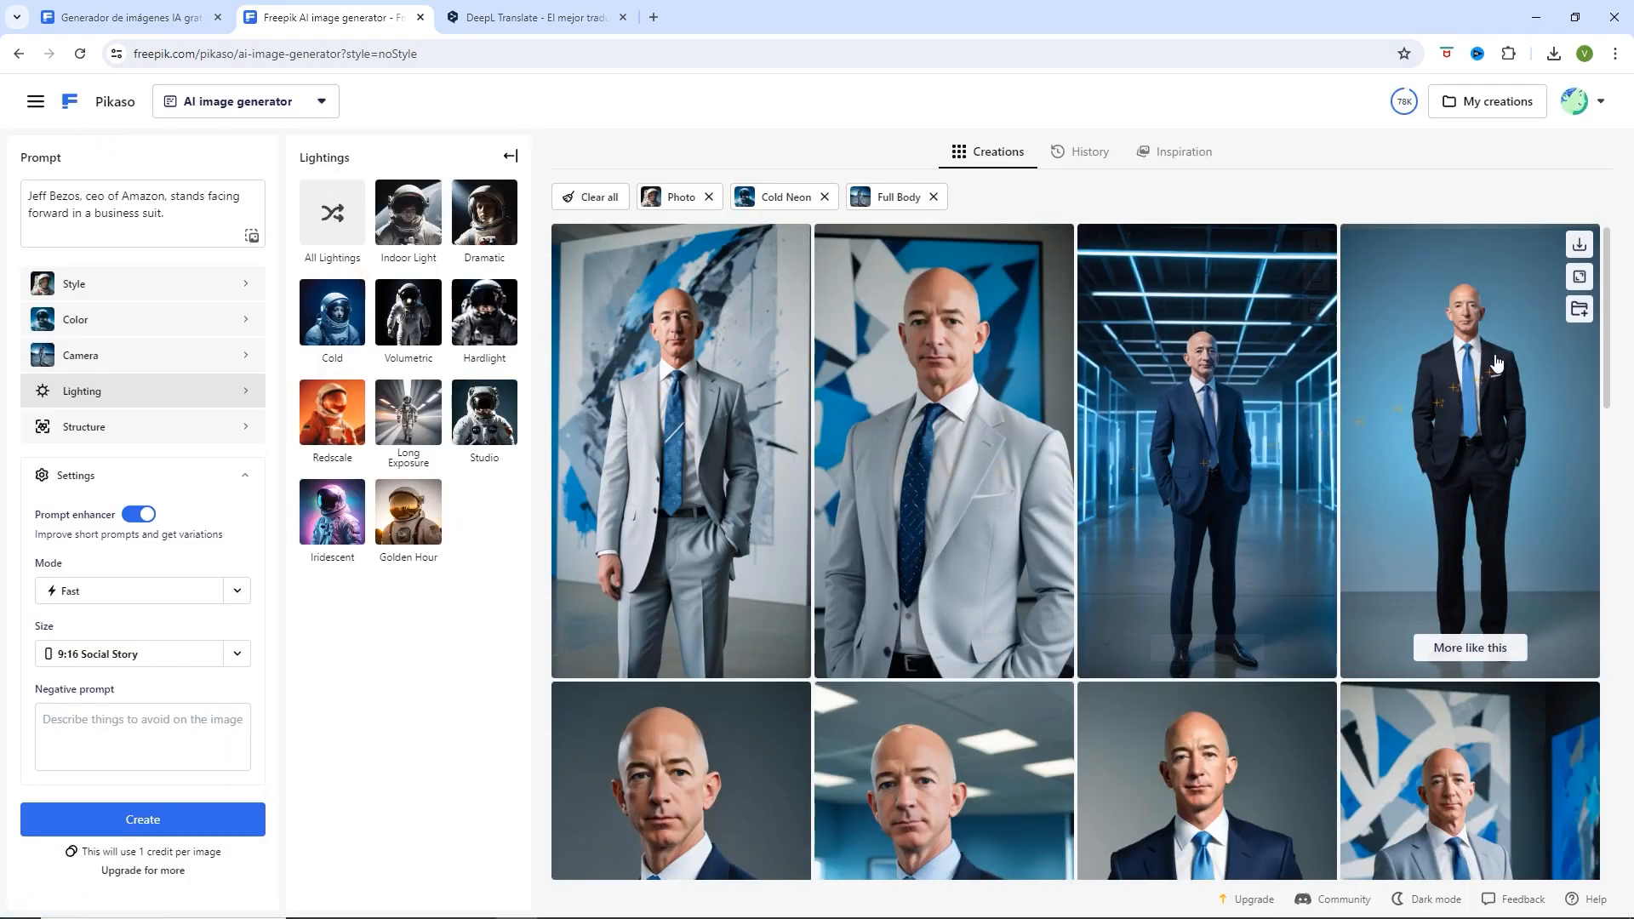
left_click(1580, 279)
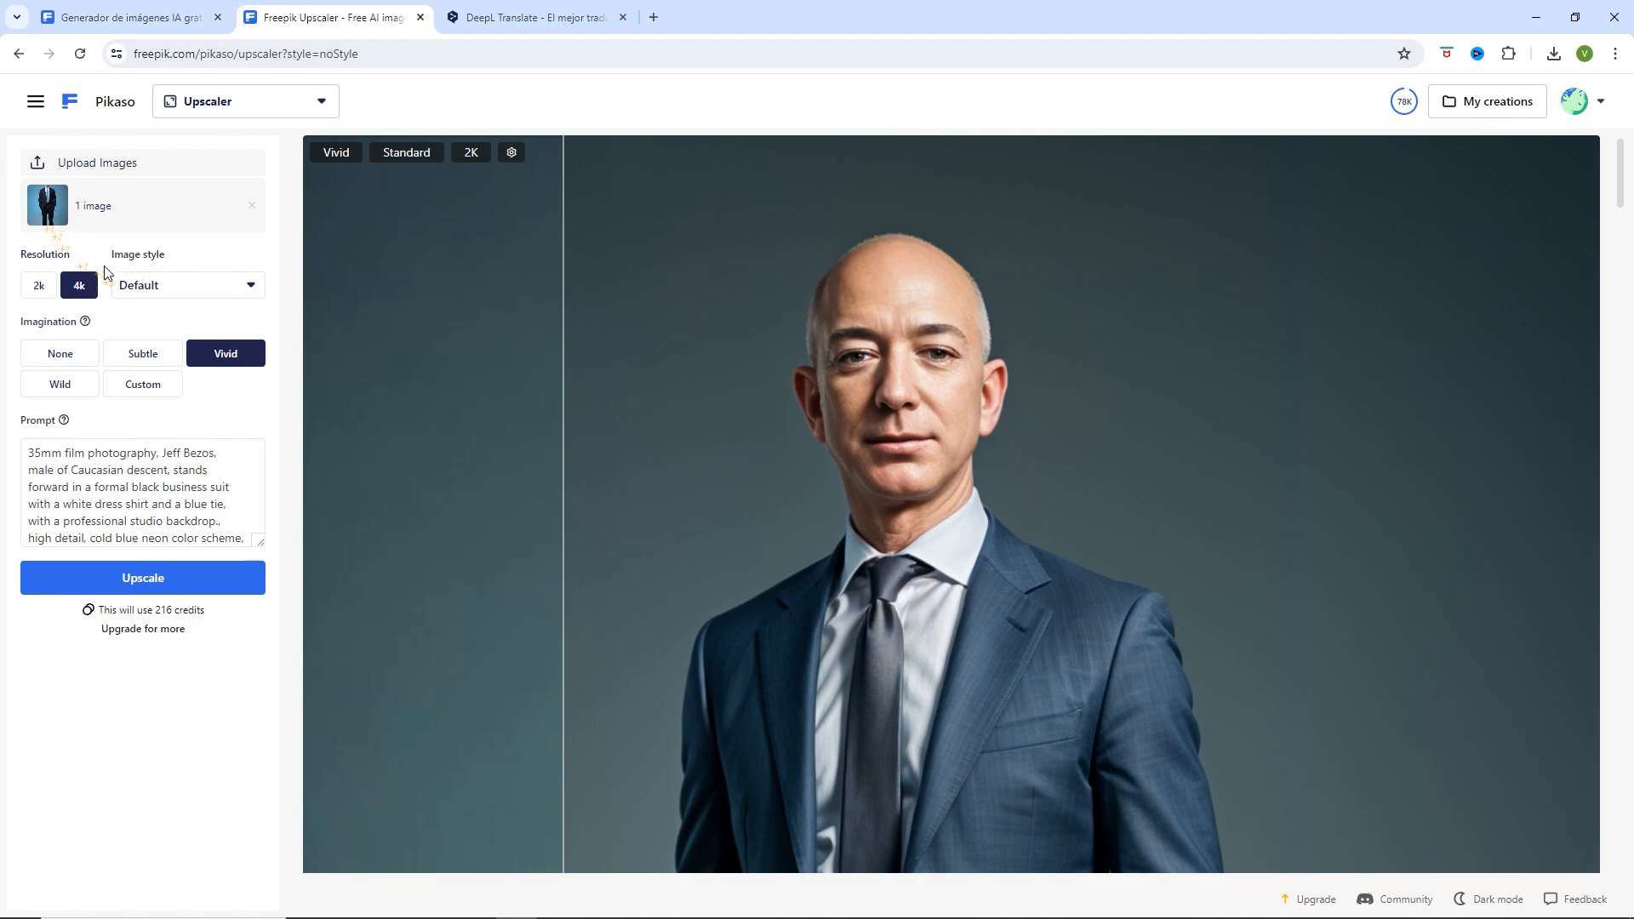
left_click(39, 287)
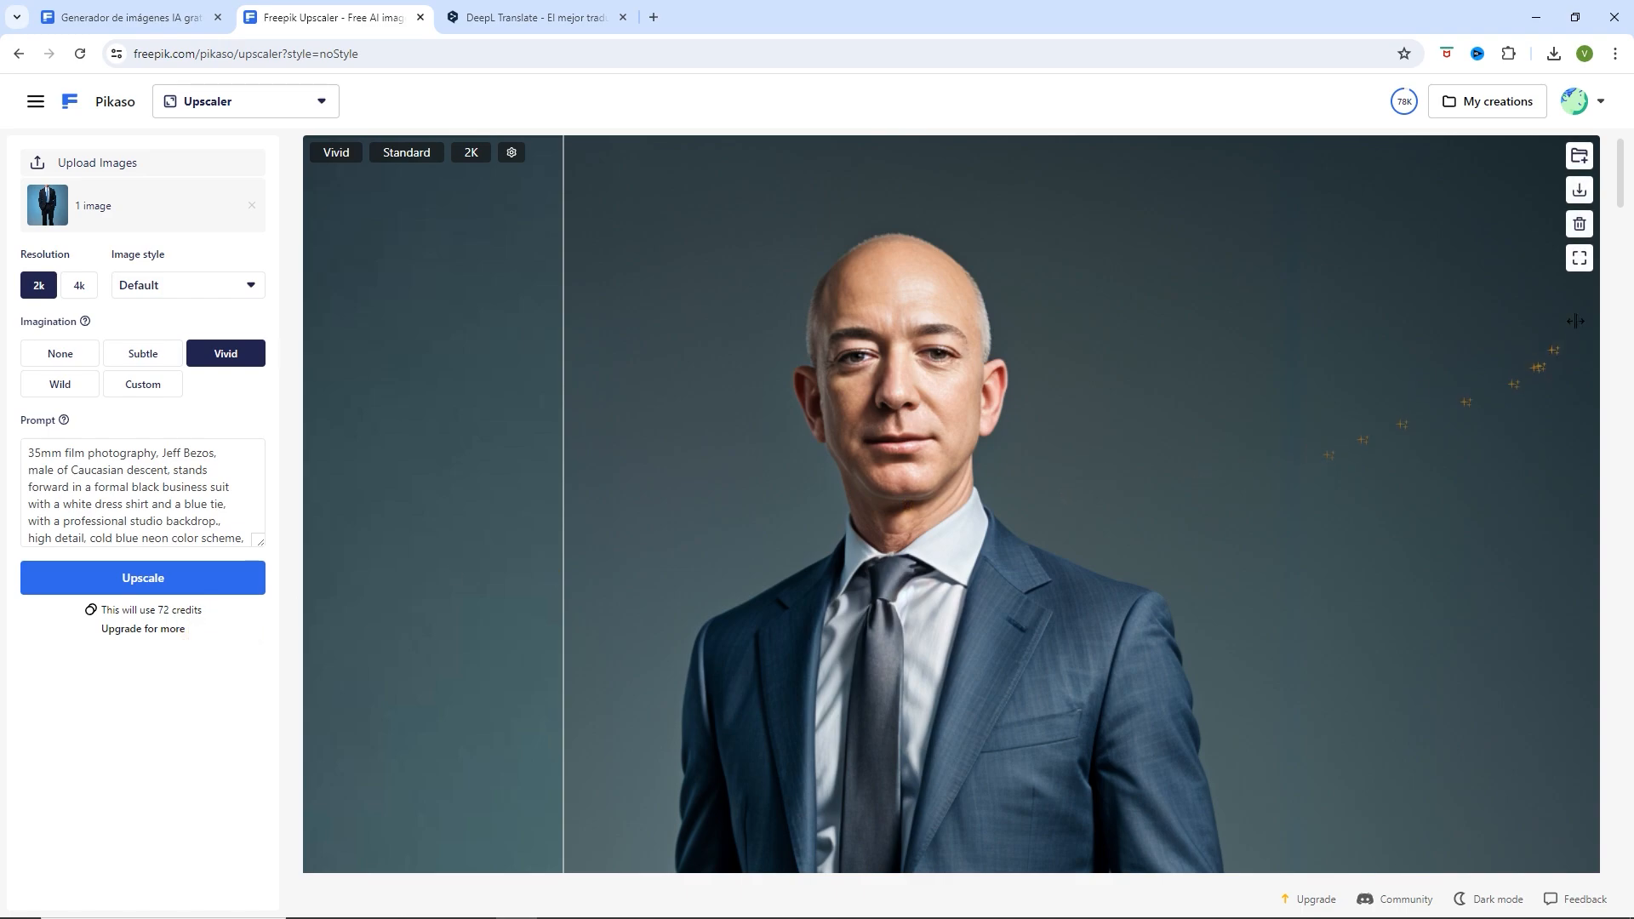
mouse_move(1622, 185)
left_mouse_down()
mouse_move(1624, 238)
mouse_move(1622, 174)
left_mouse_up()
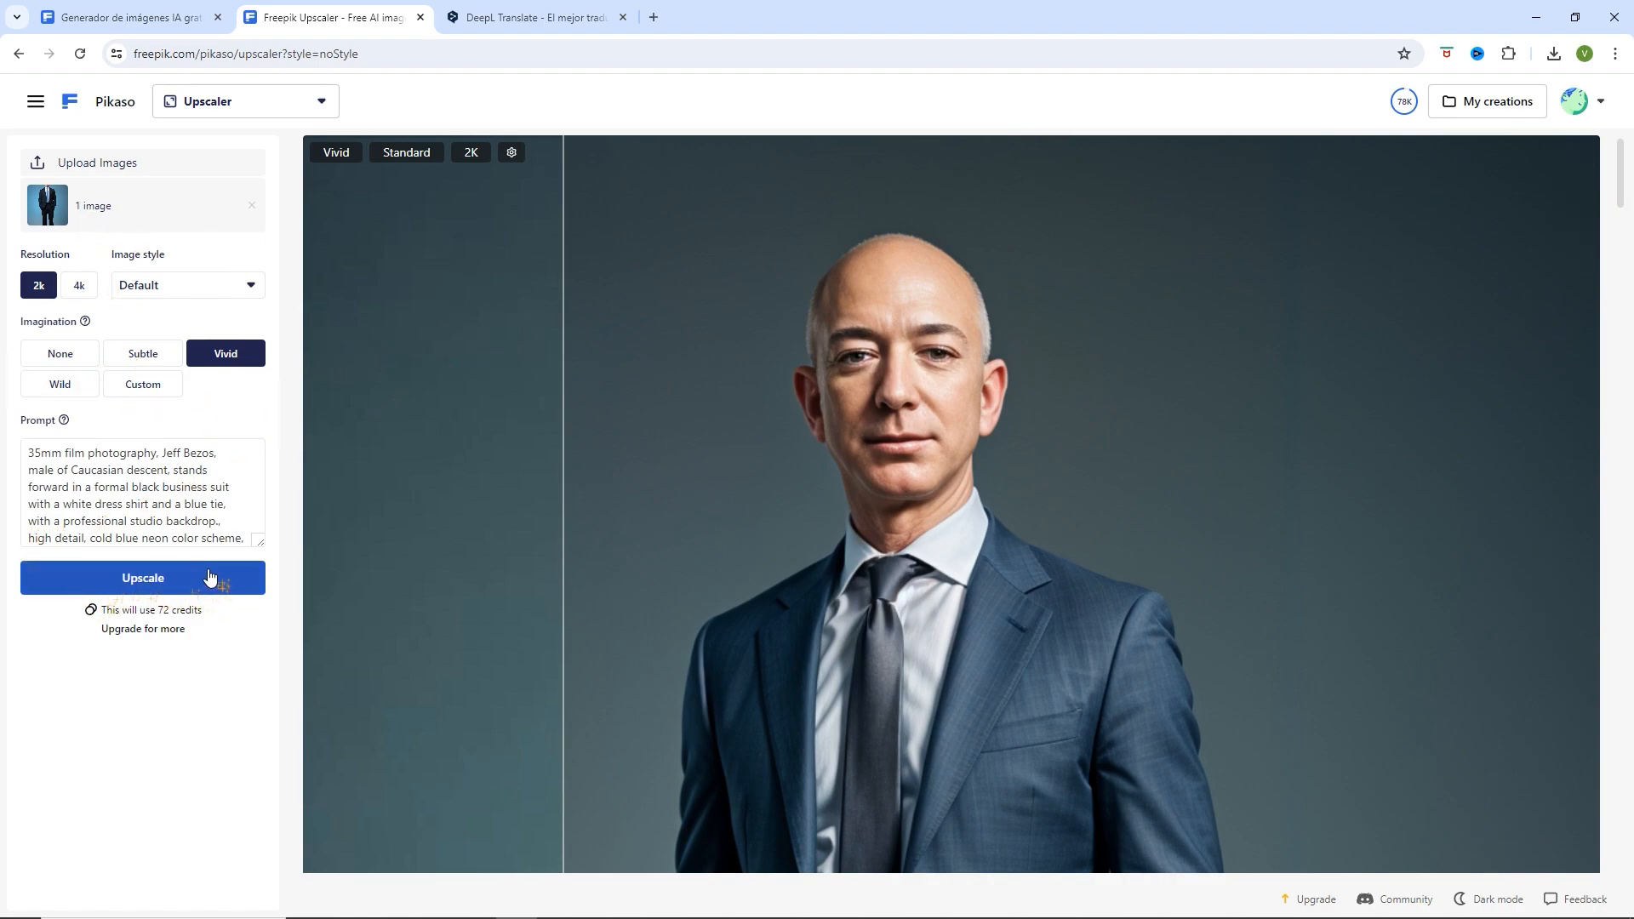
left_click(181, 579)
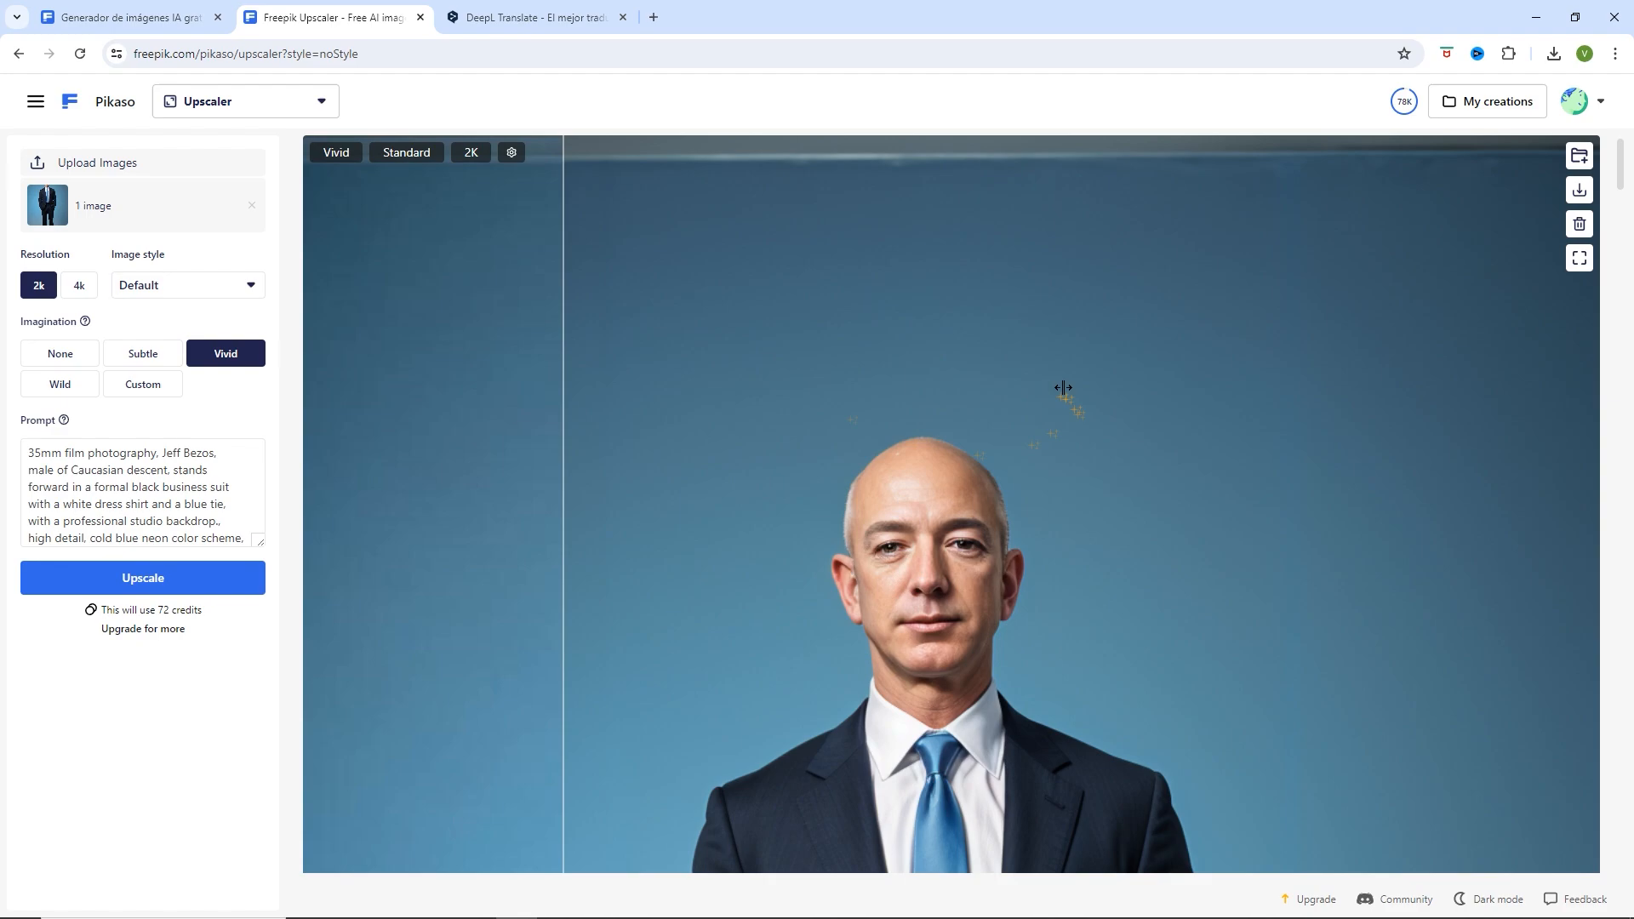
scroll(1063, 426, "down", 10)
scroll(1063, 434, "down", 6)
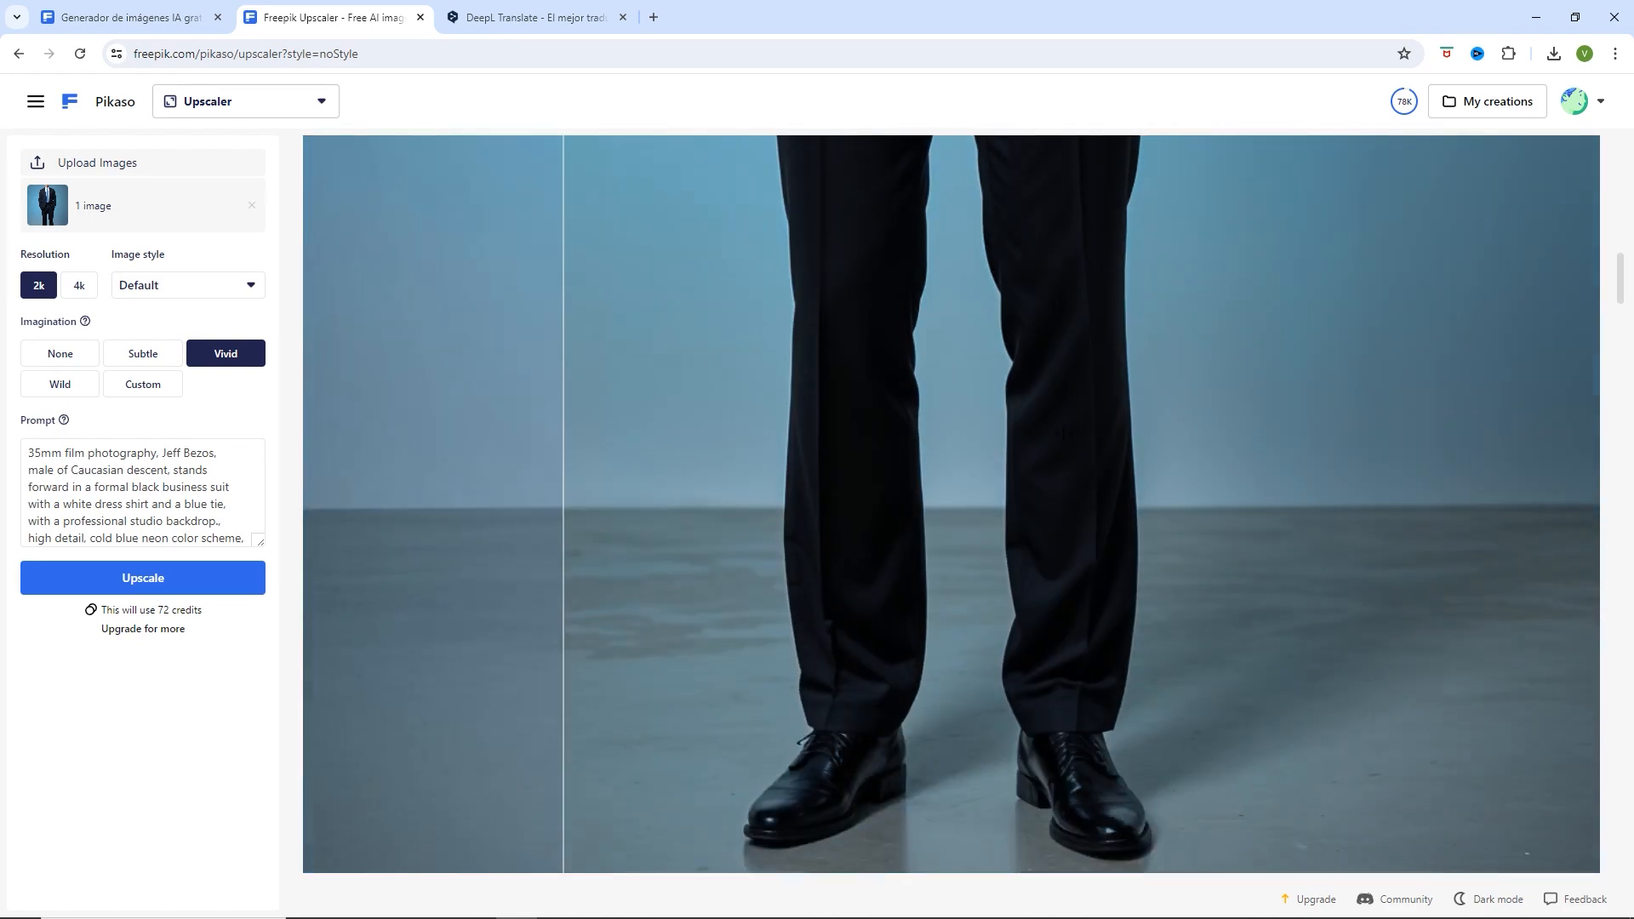
scroll(968, 468, "up", 4)
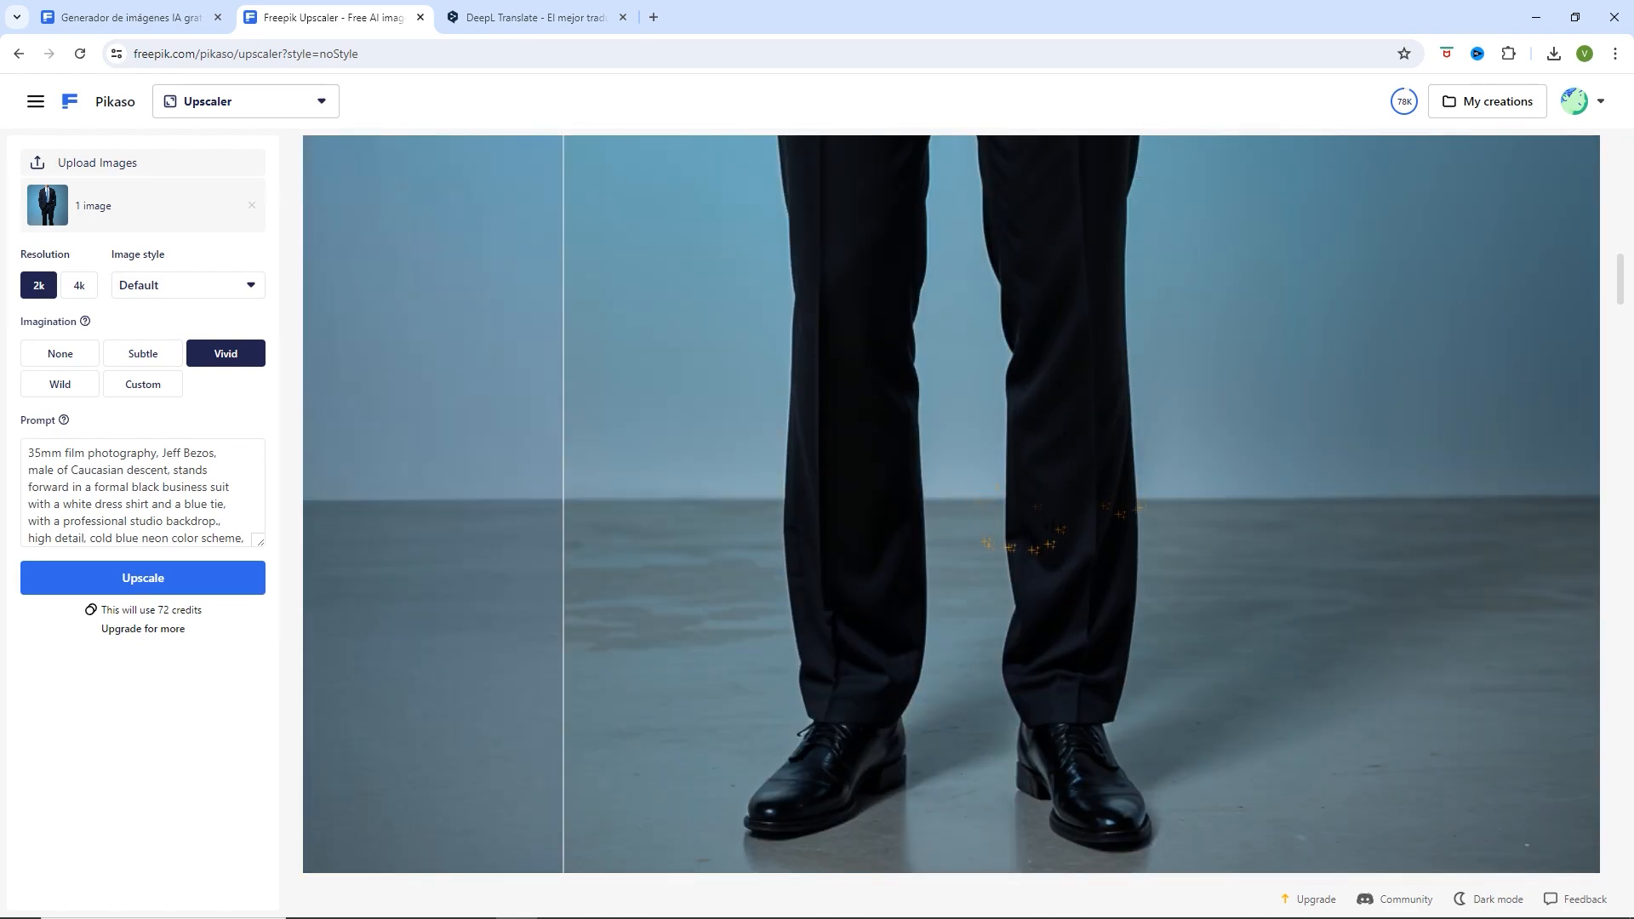
- Review the upscaled image from the shoes up to the head and download it
scroll(1068, 414, "up", 10)
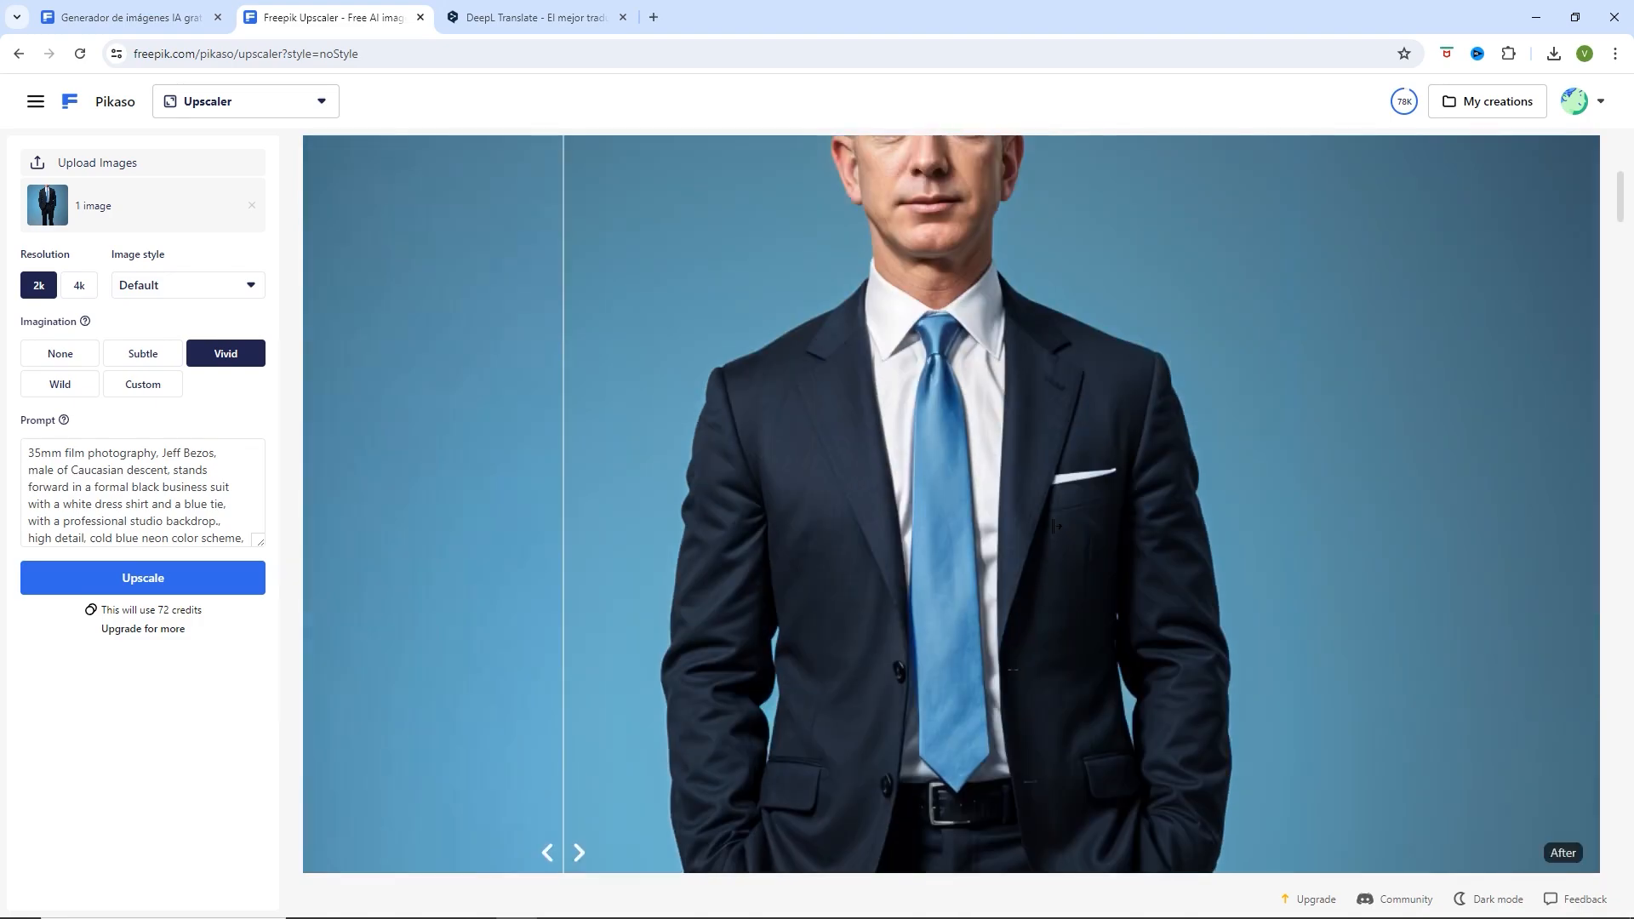
scroll(1068, 414, "up", 4)
scroll(1038, 425, "down", 4)
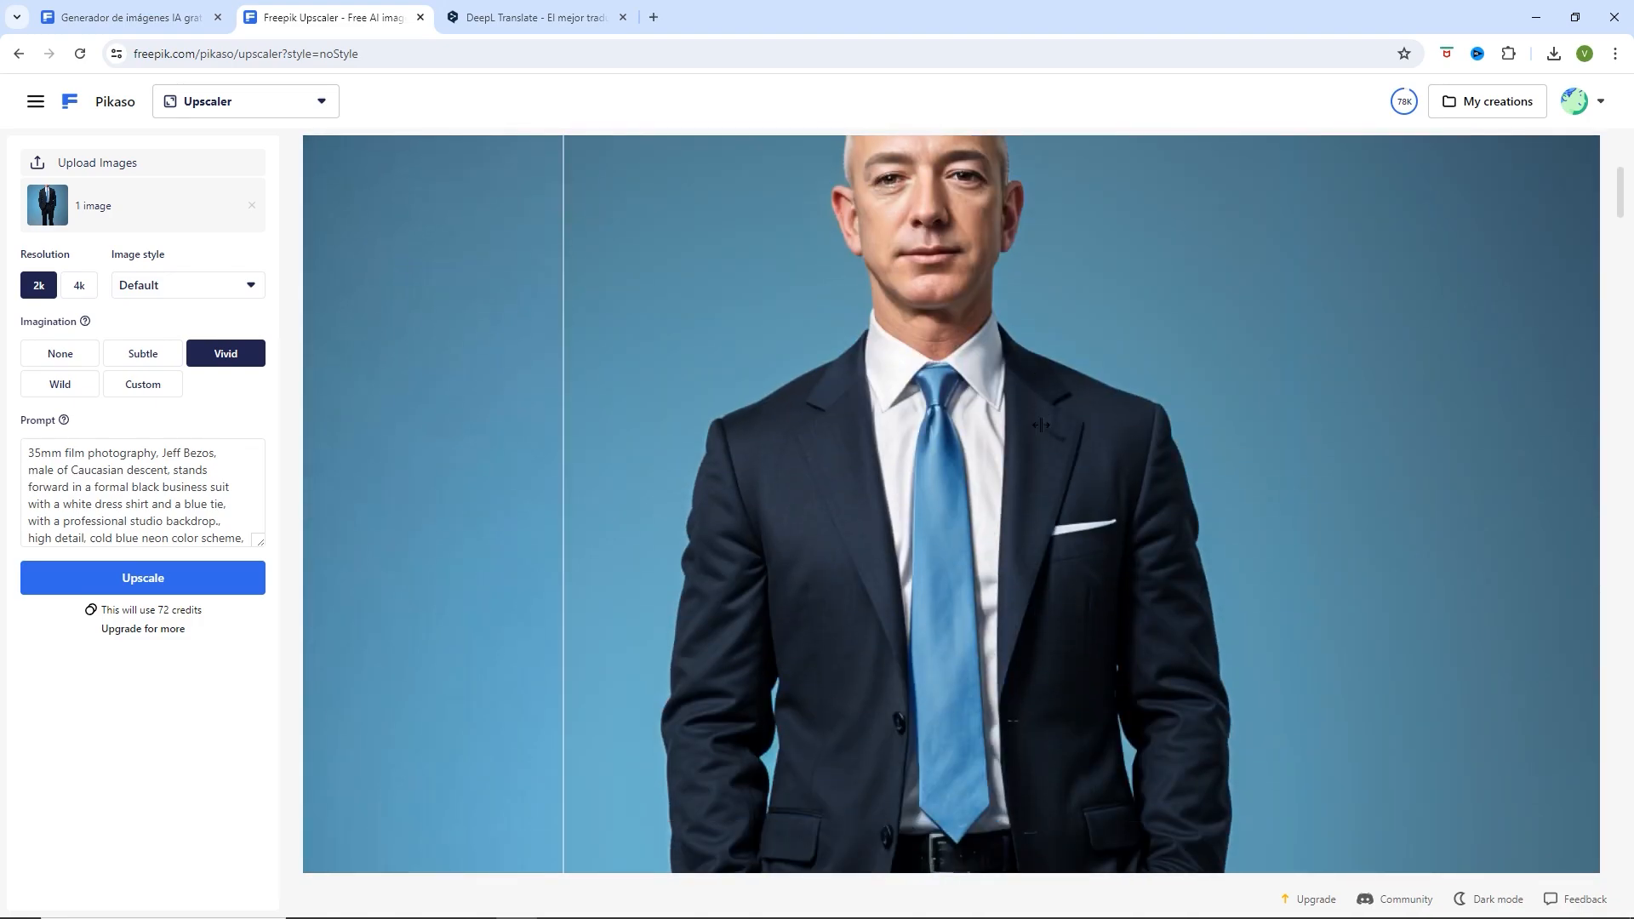
scroll(1040, 424, "up", 4)
scroll(1037, 492, "down", 4)
scroll(1001, 457, "down", 4)
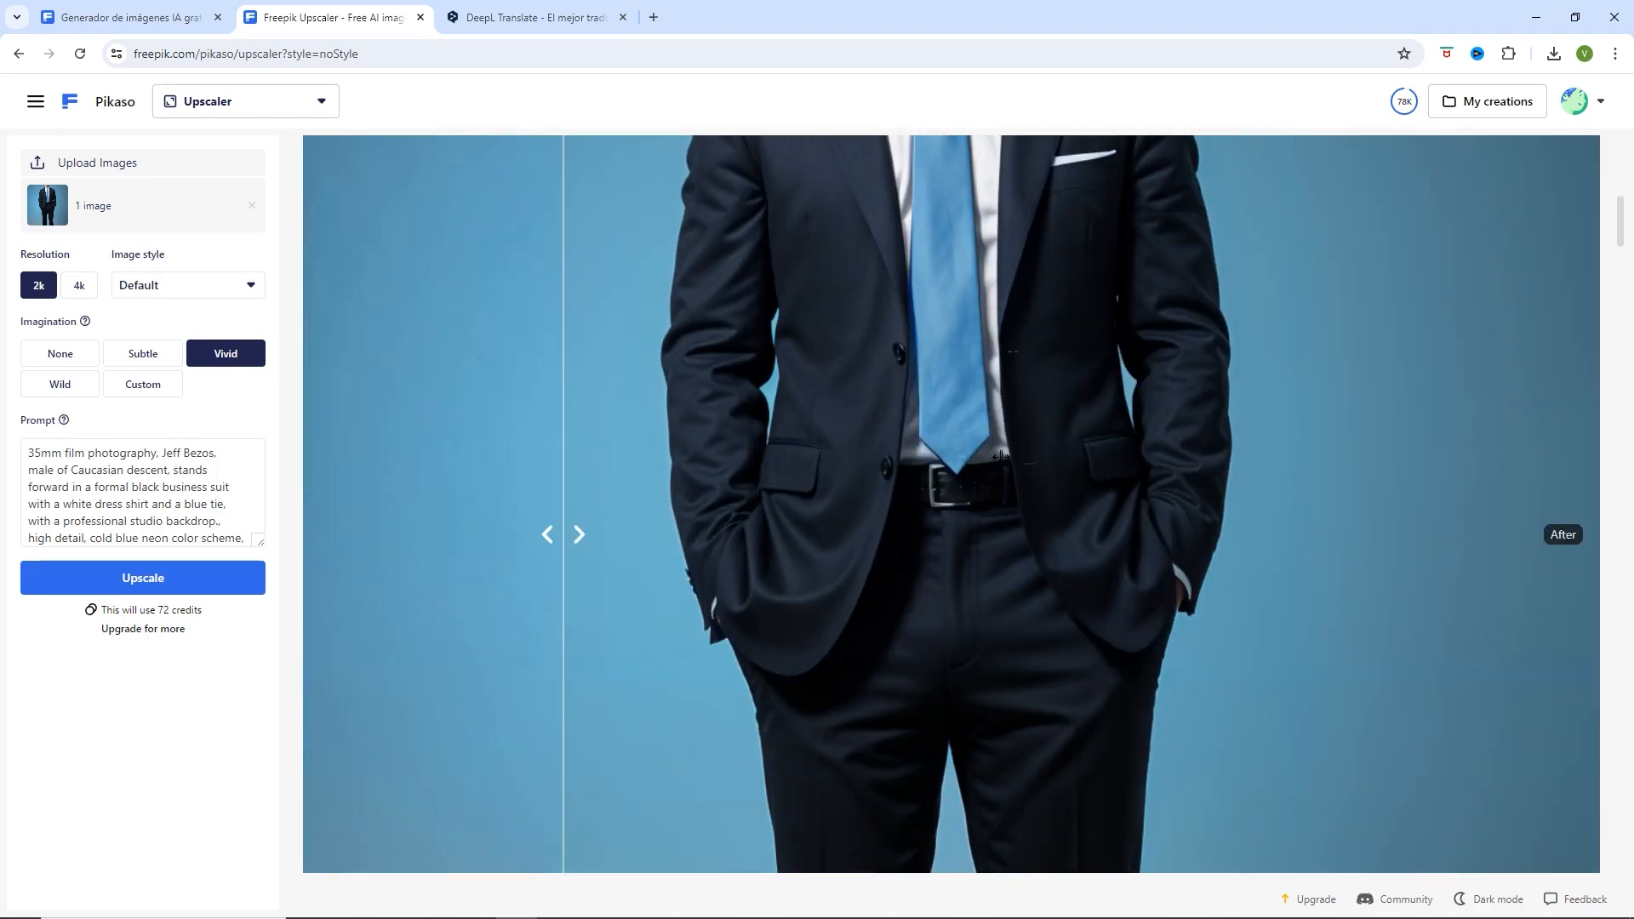
scroll(1262, 453, "up", 8)
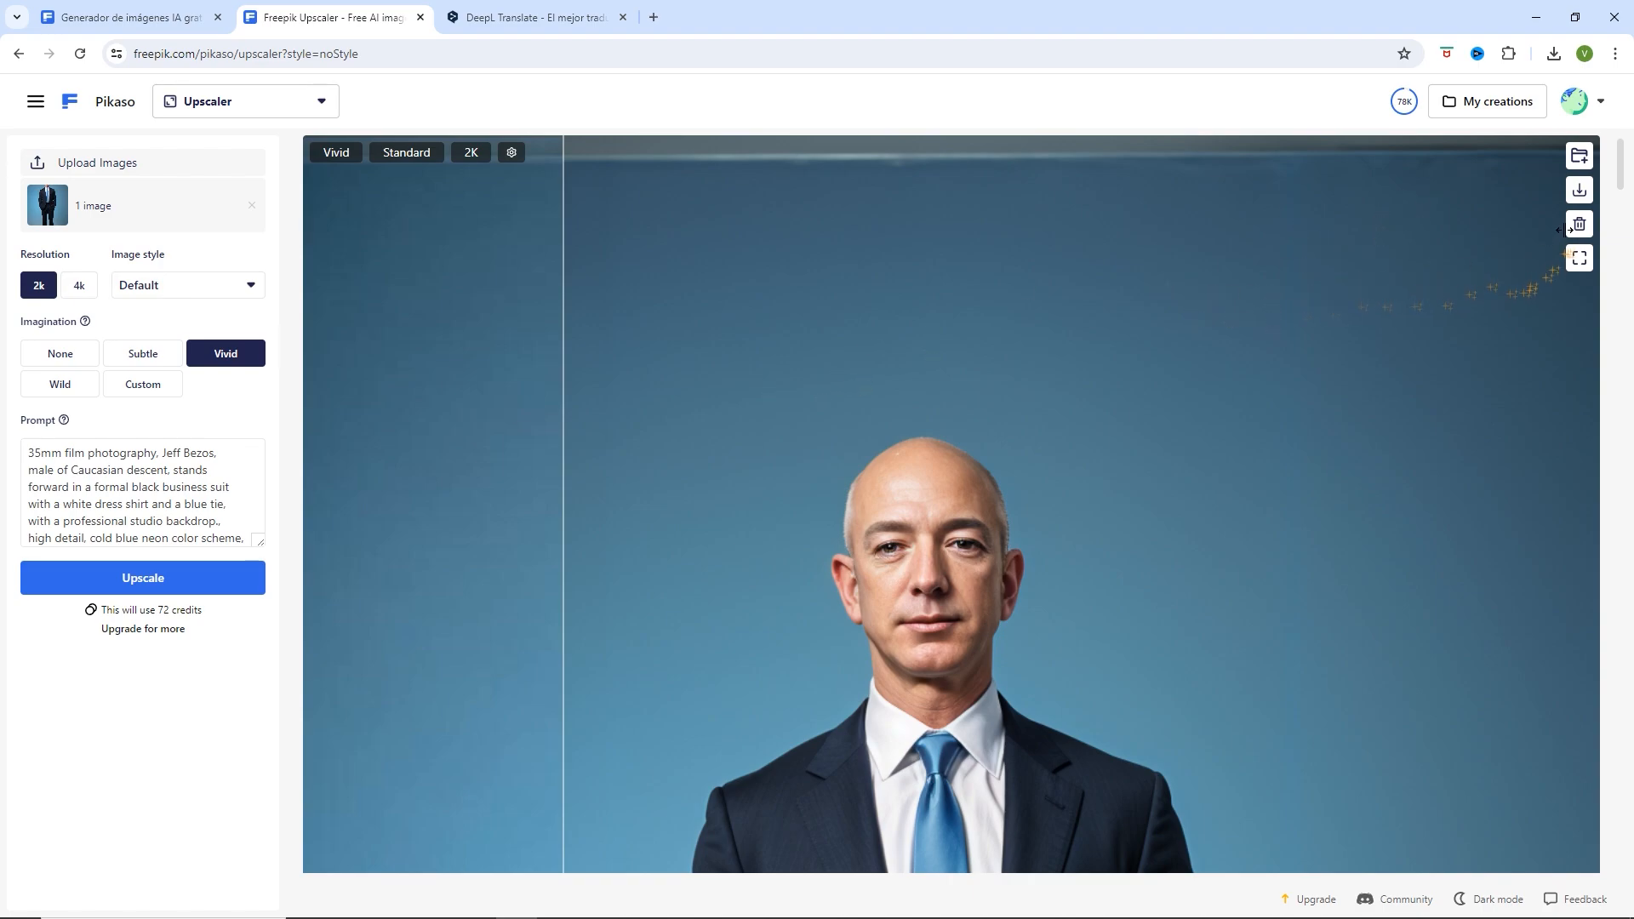
left_click(1579, 192)
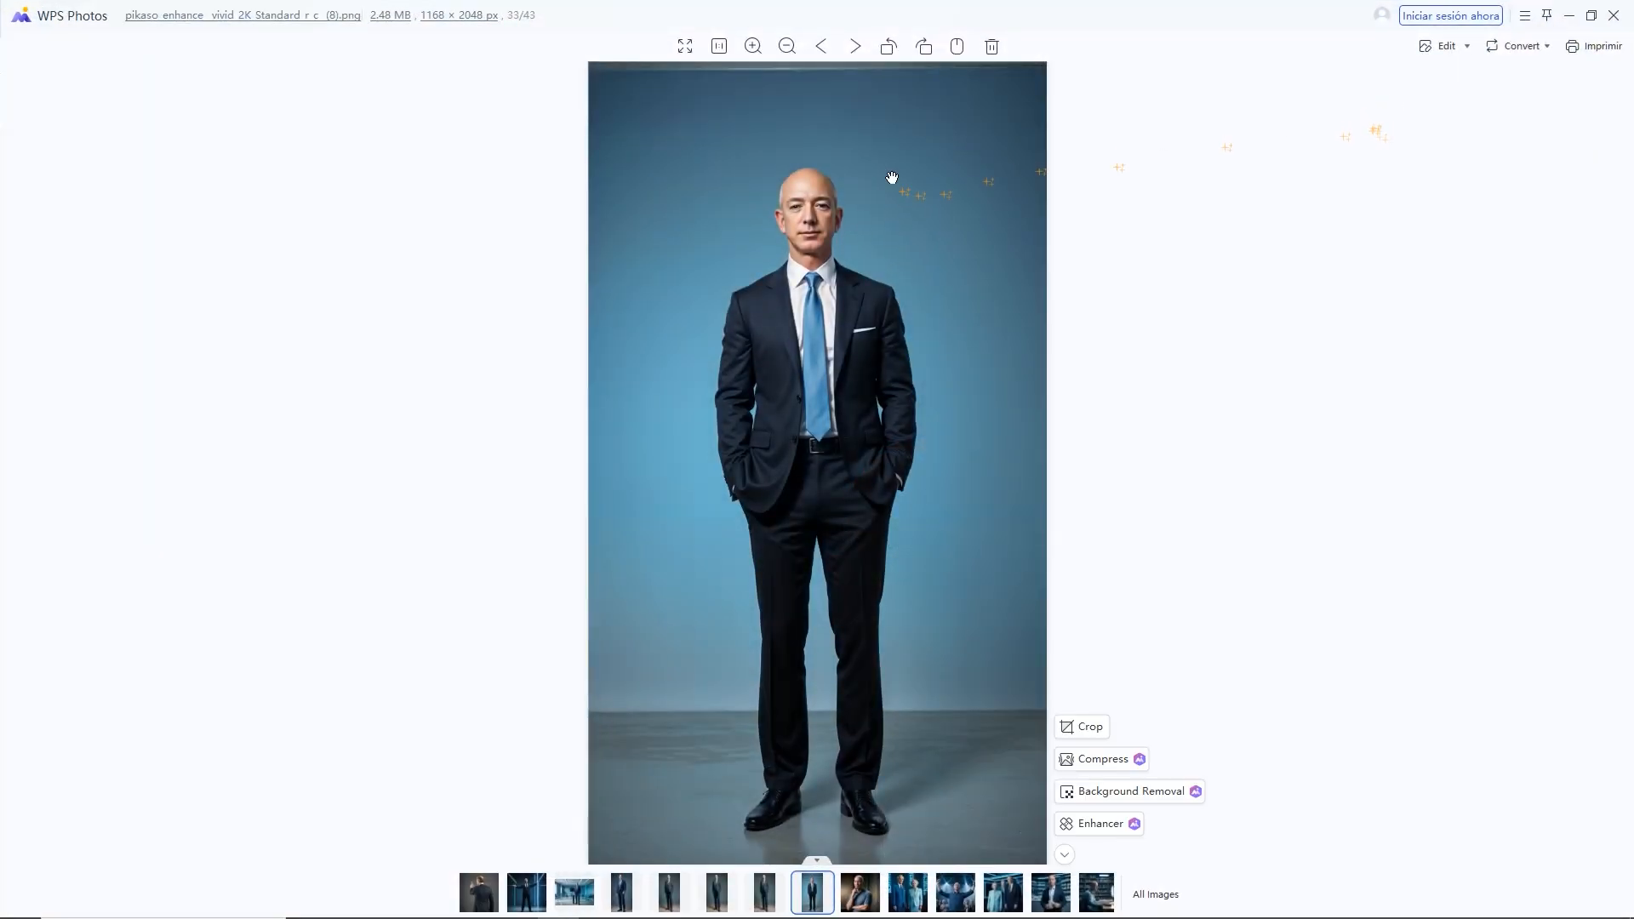
- Inspect the downloaded image up close in WPS Photos, check its dimensions in the image details, and close the viewer
left_click(753, 47)
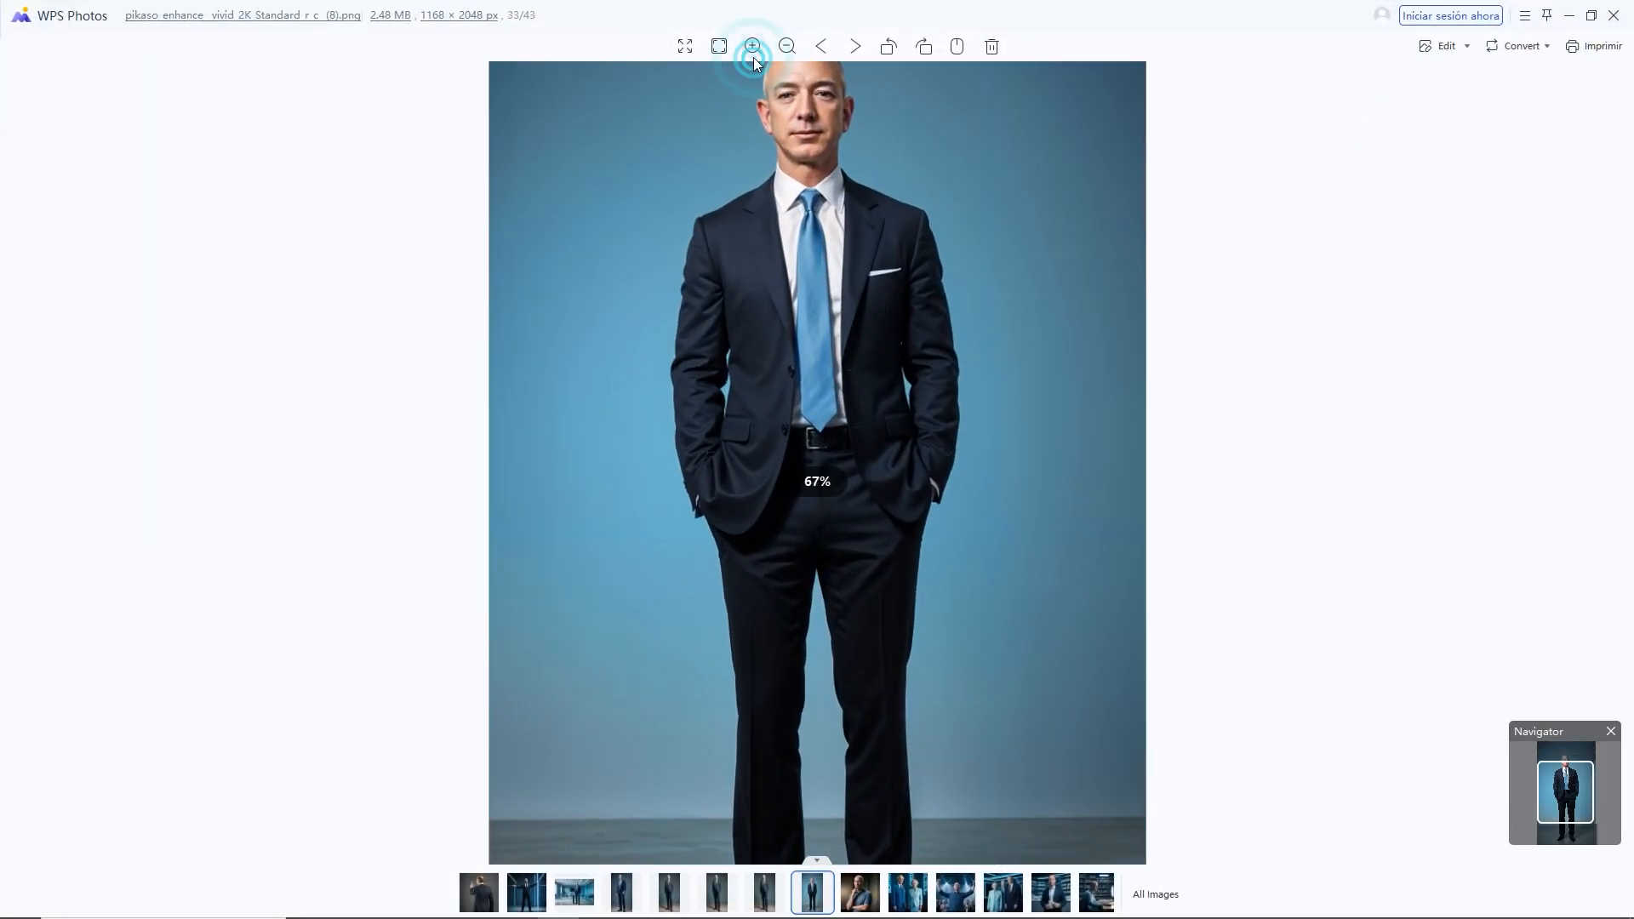
left_click_drag(838, 263, 831, 409)
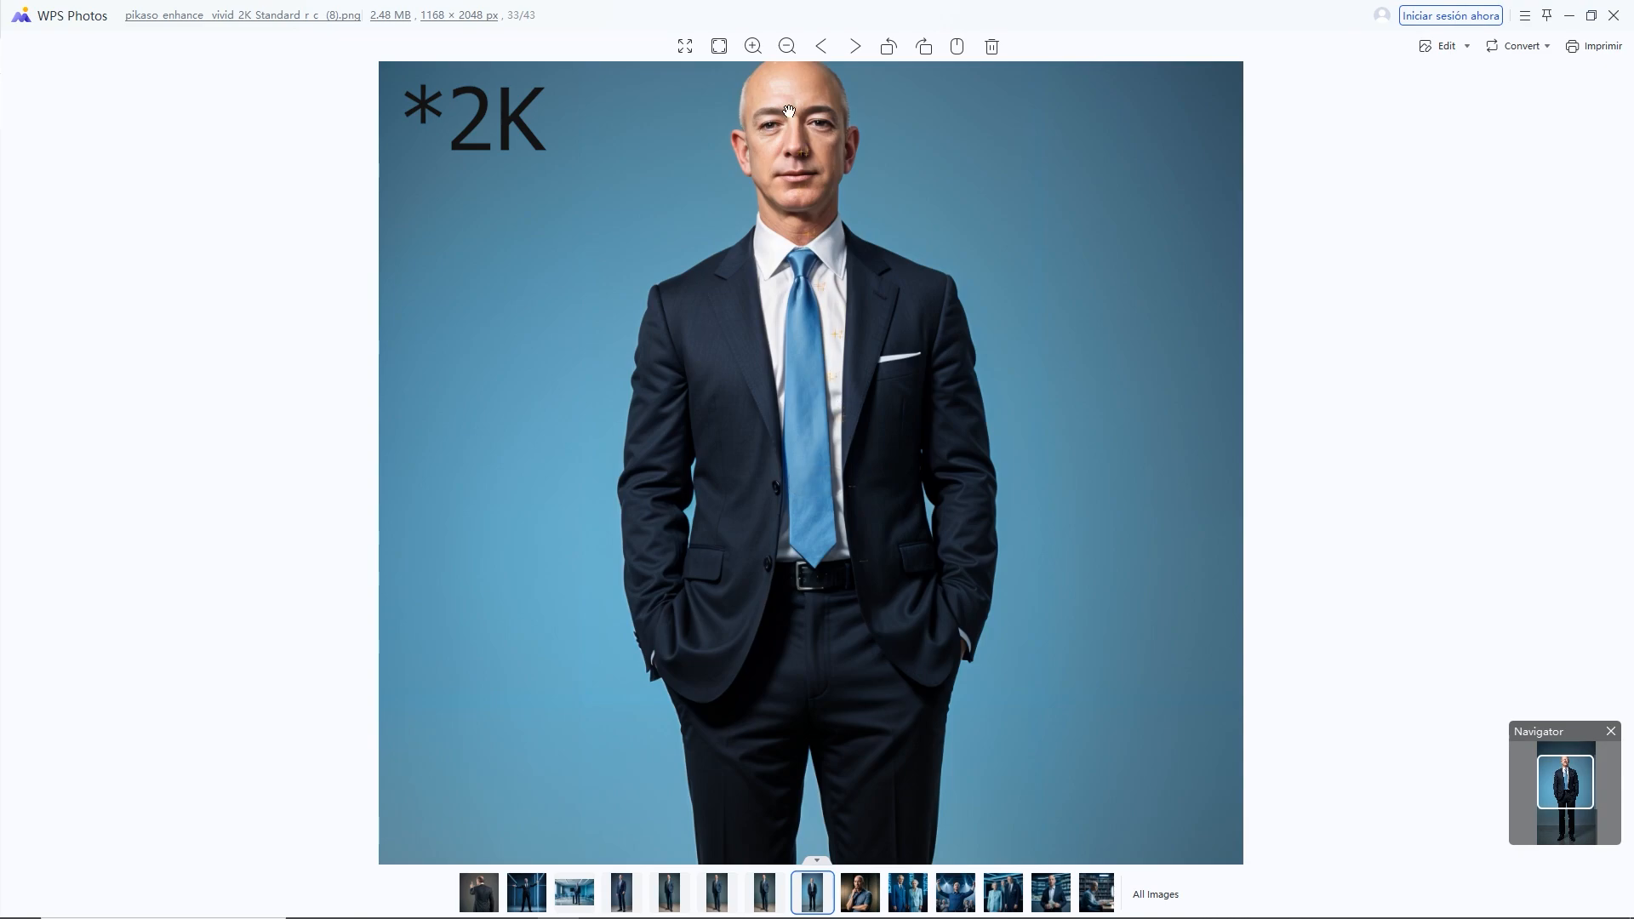
left_click(719, 46)
right_click(832, 290)
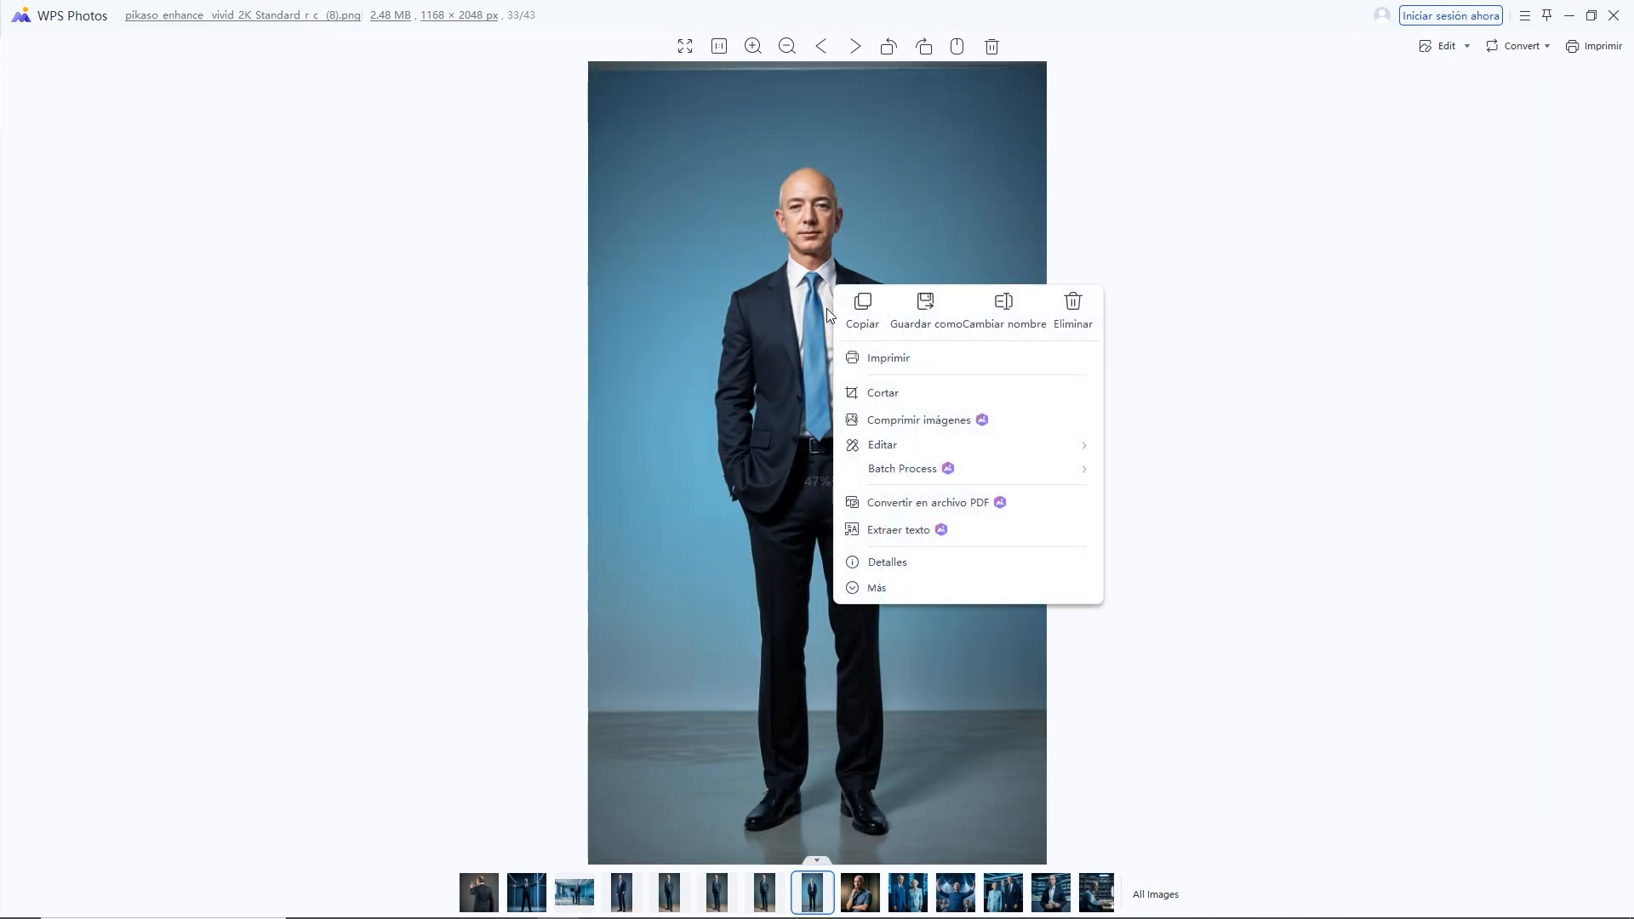
left_click(885, 562)
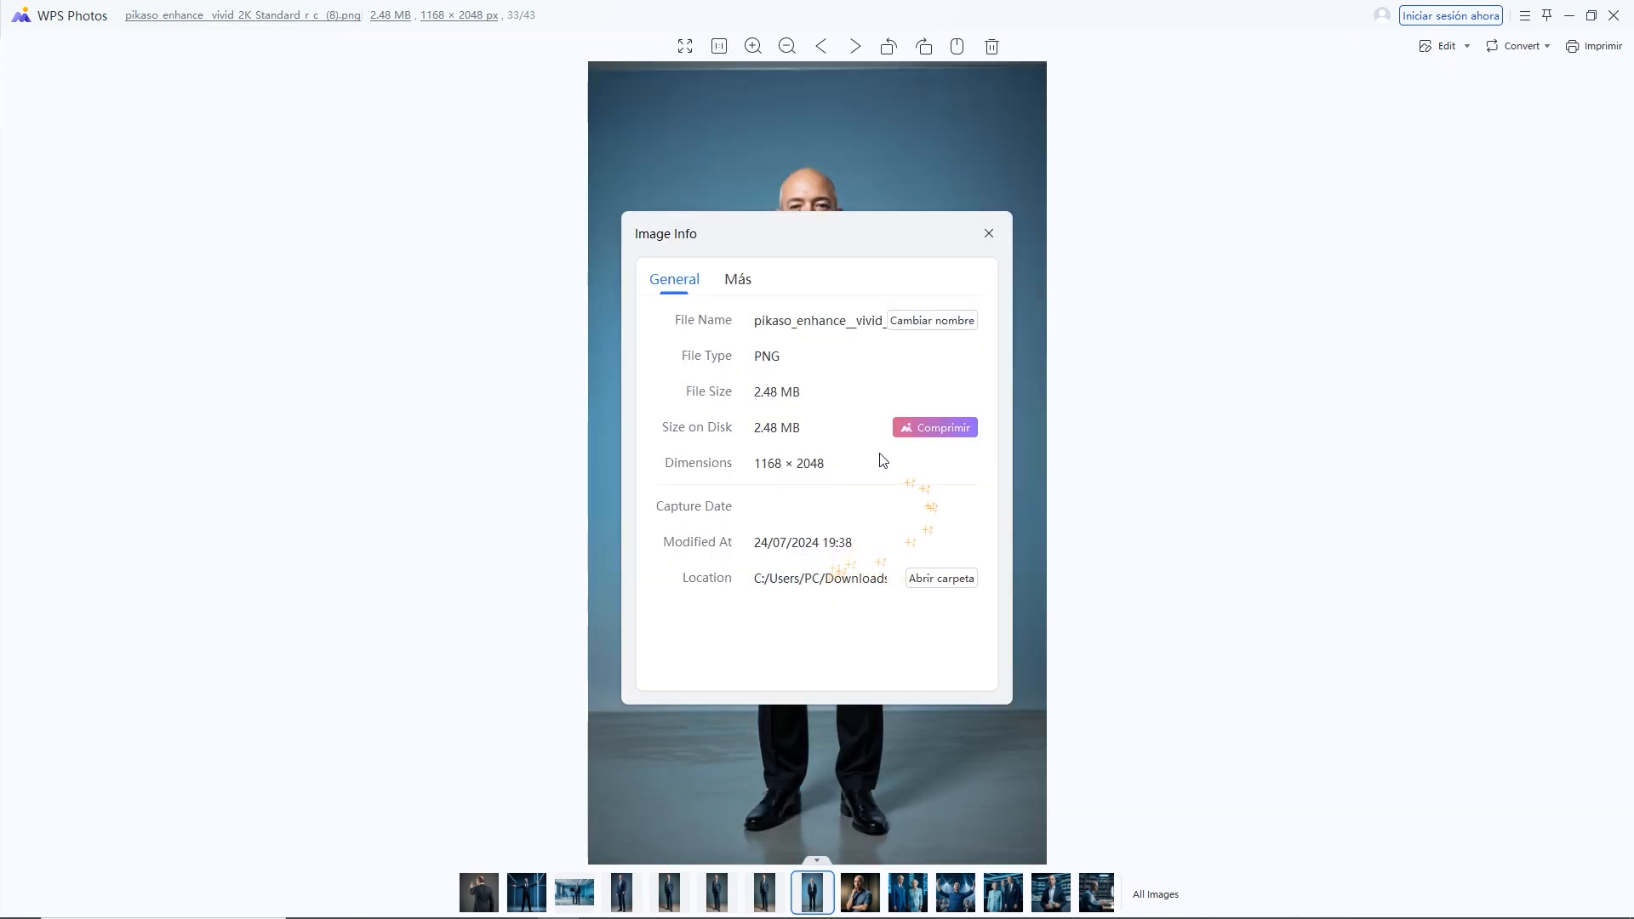
double_click(800, 465)
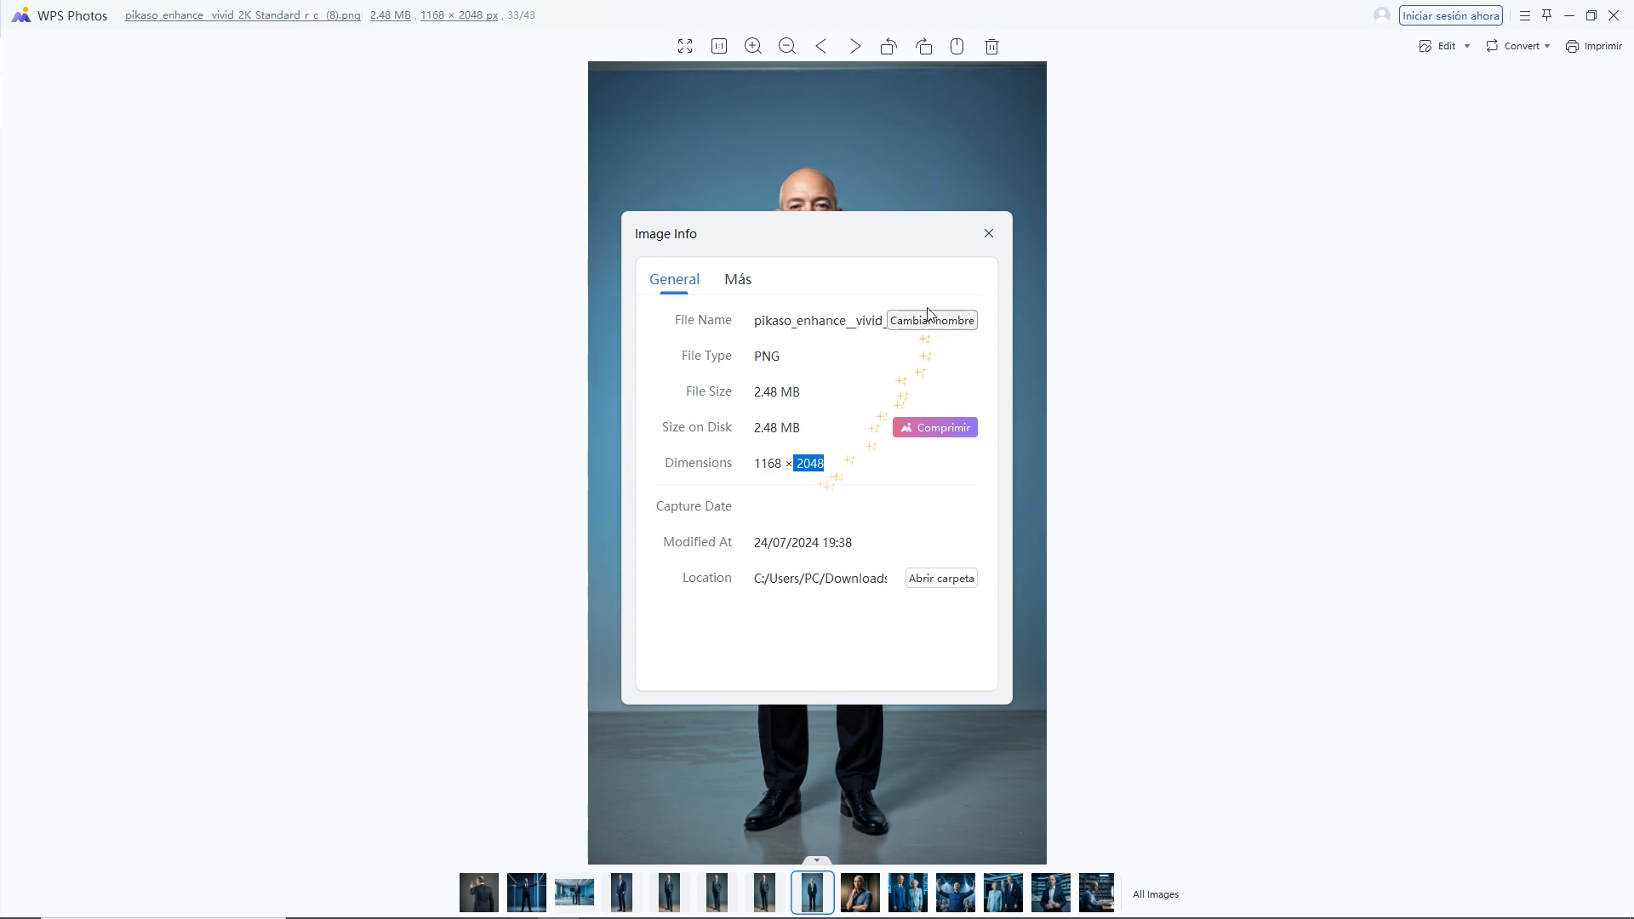
left_click(988, 233)
left_click(1612, 16)
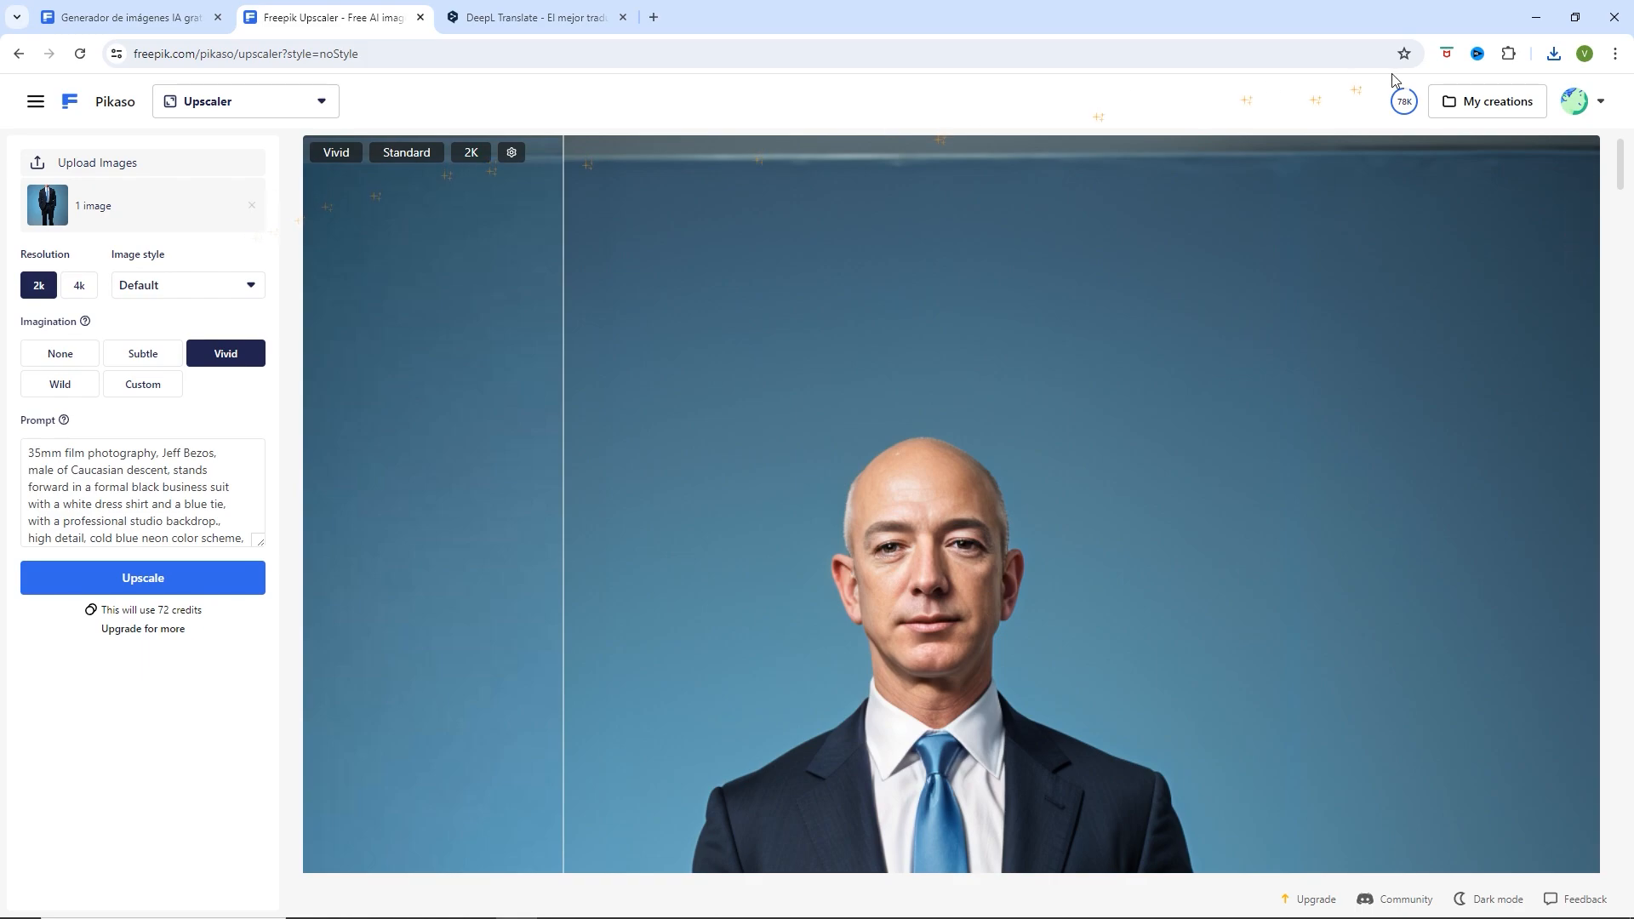
- Return to Pikaso's AI image generator and clear the existing prompt
left_click(315, 102)
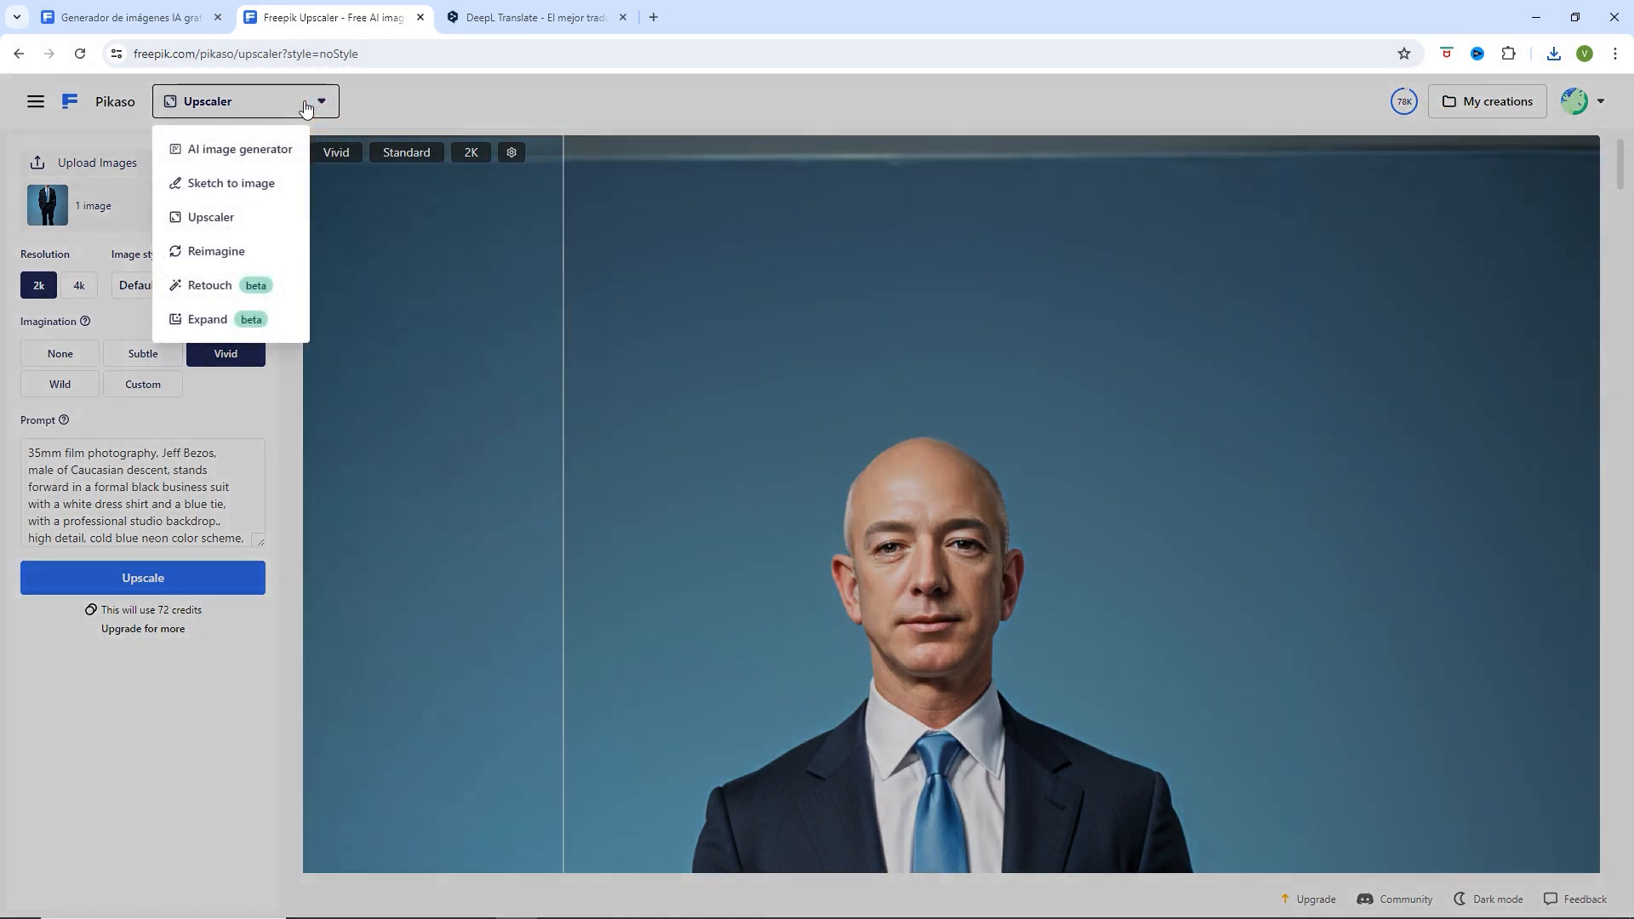
left_click(237, 152)
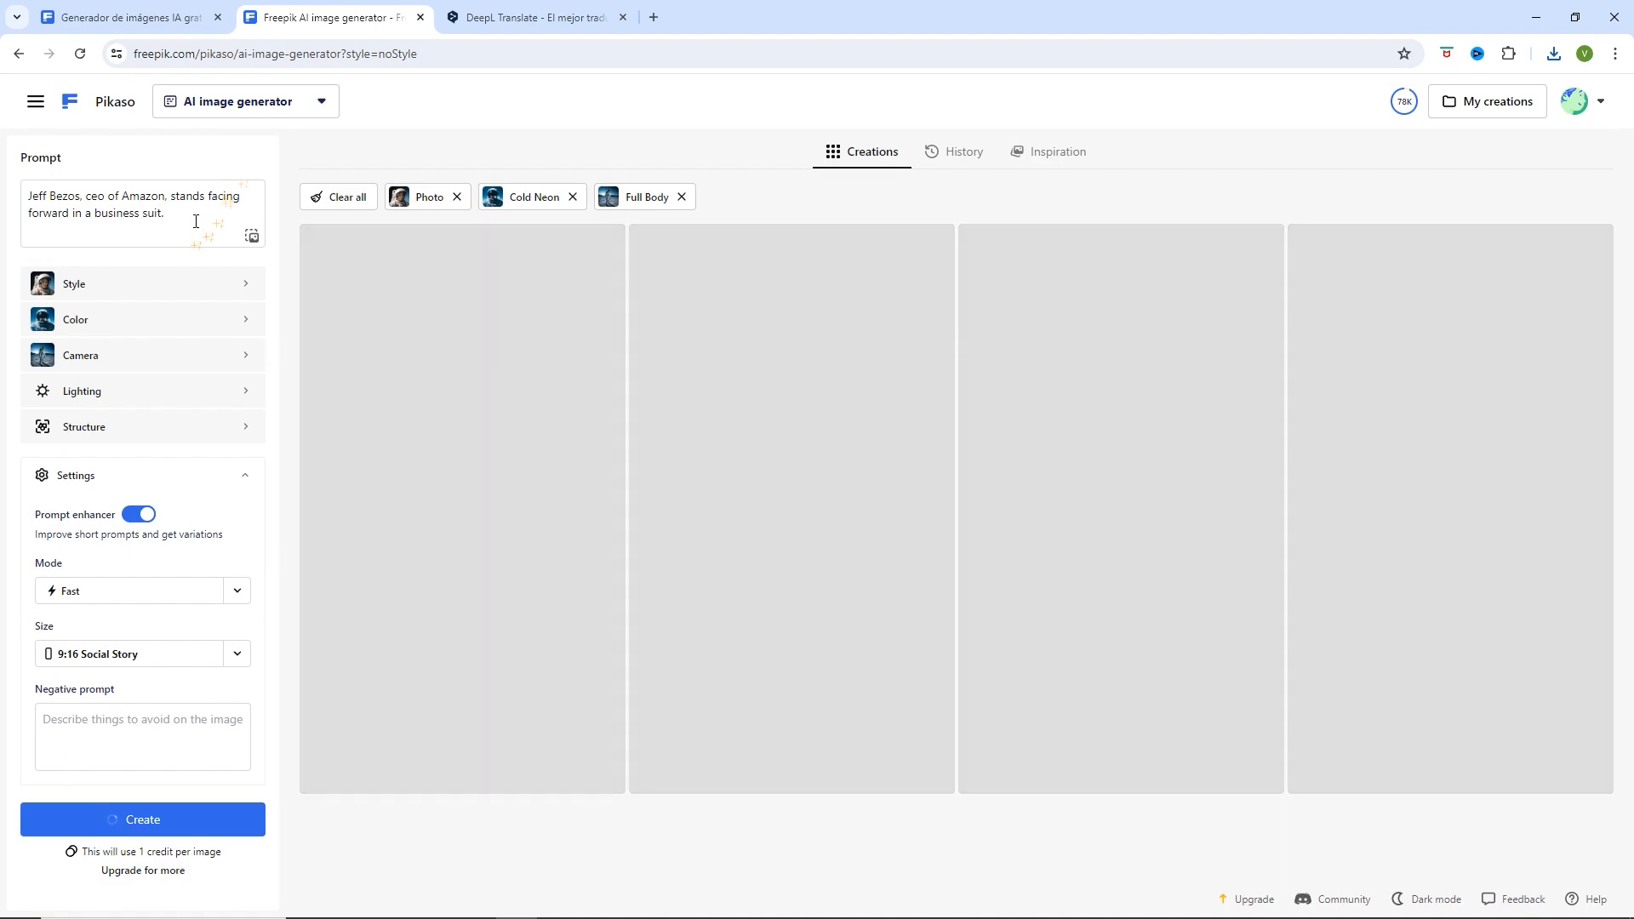
left_click_drag(196, 221, 24, 198)
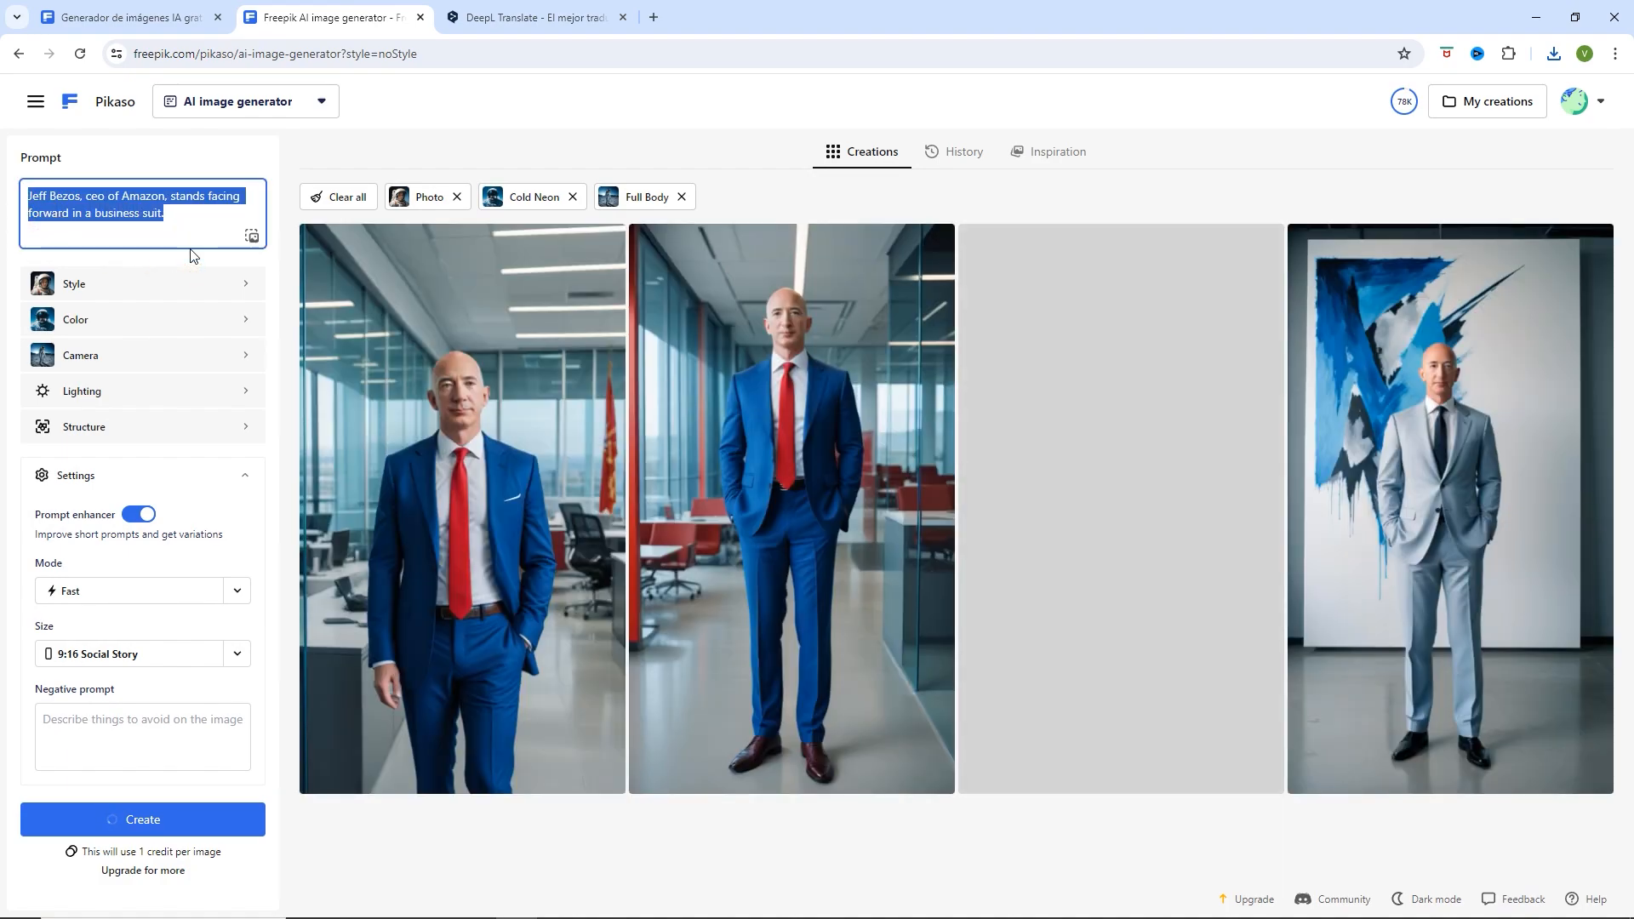
key("BackSpace")
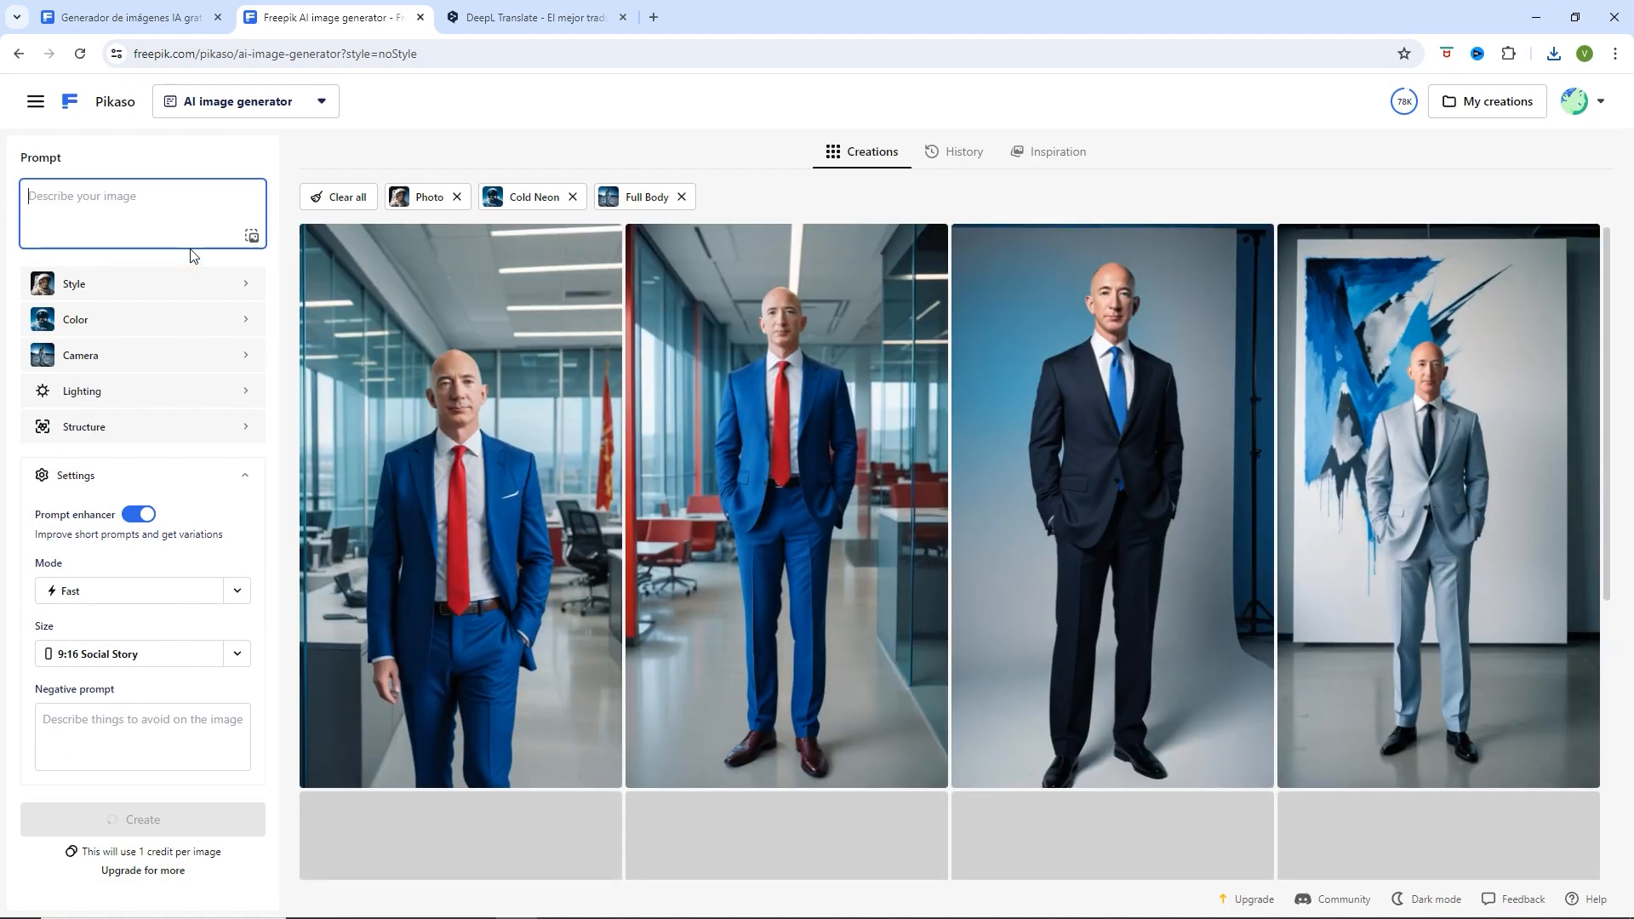
- Switch to DeepL and replace the Spanish source text with "Jeff Bezos está de pie leyendo un libro"
left_click(512, 17)
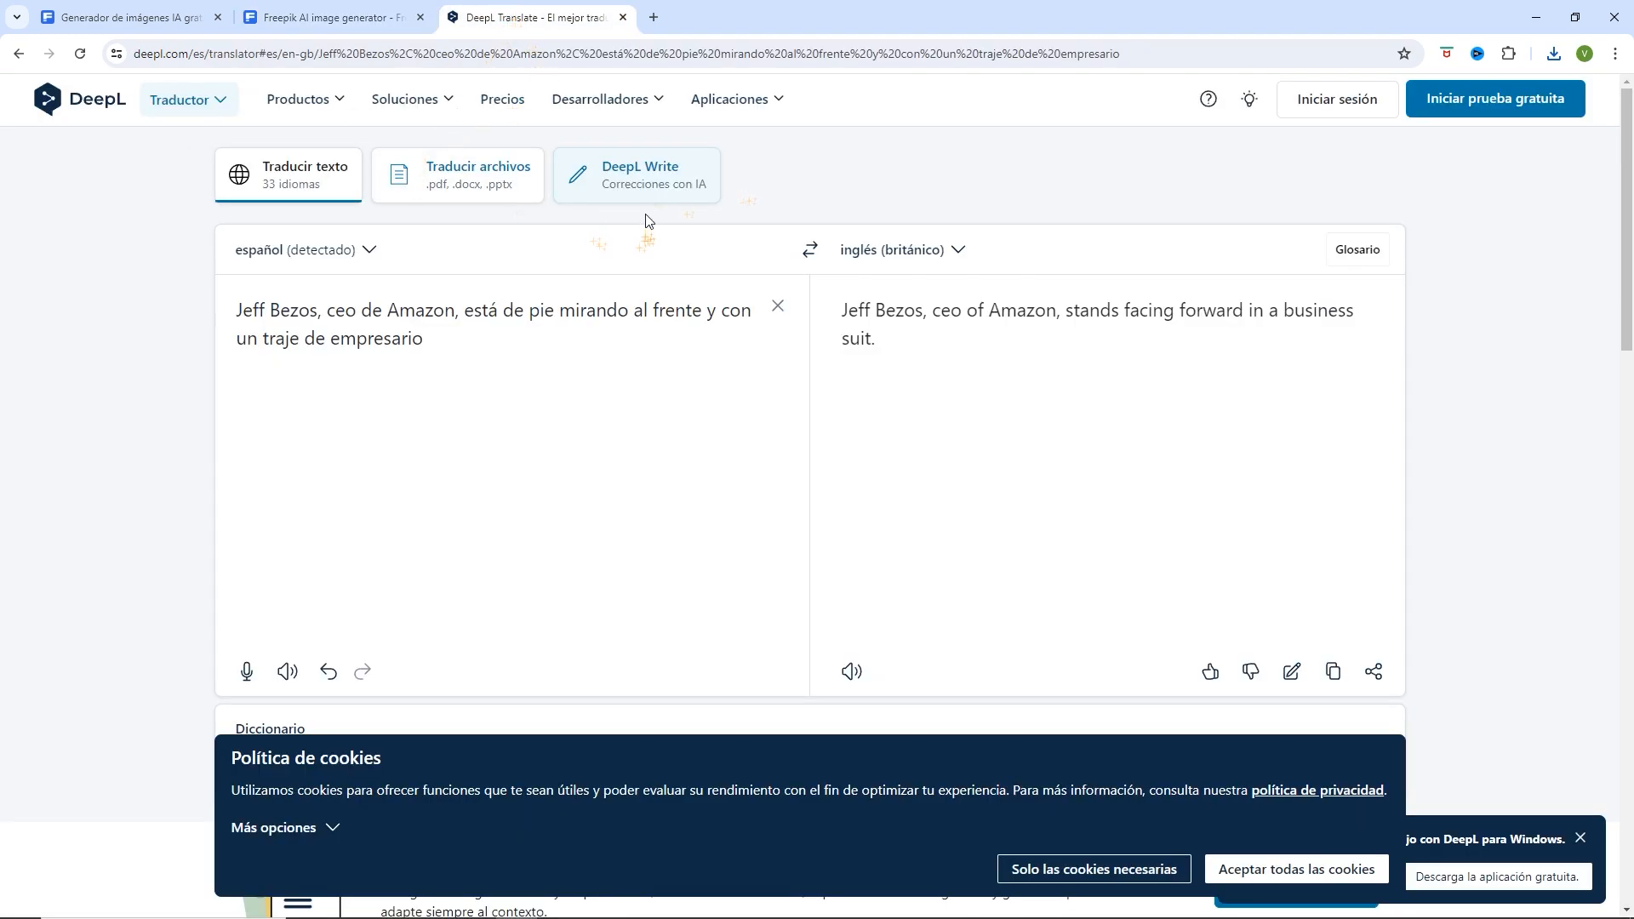
left_click_drag(545, 366, 240, 308)
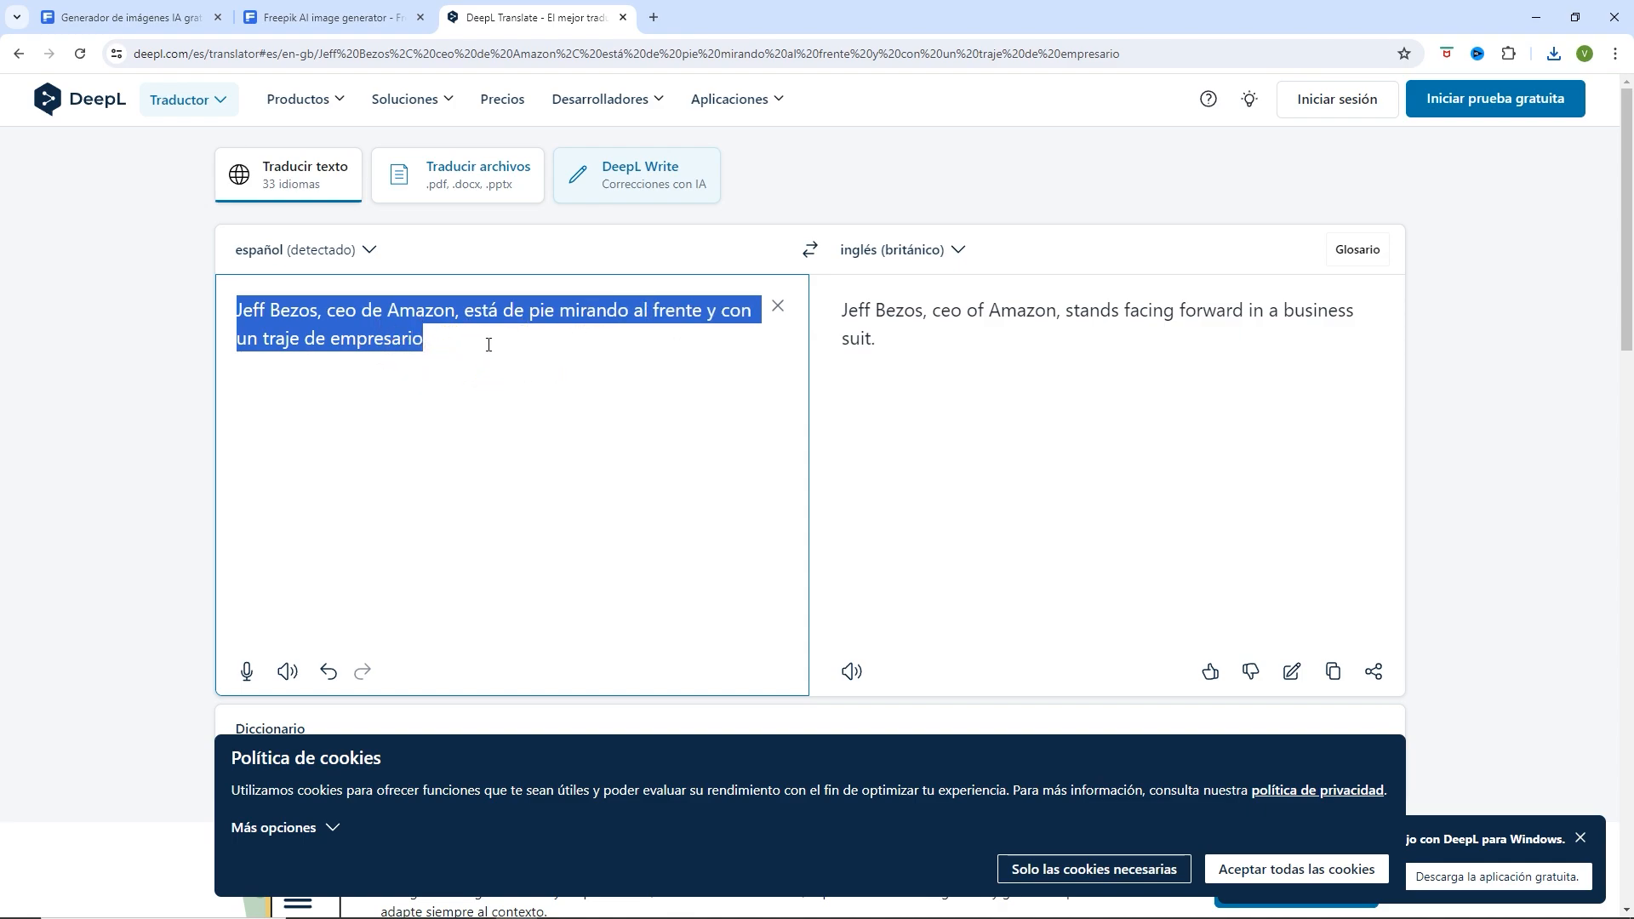
type("Jeff B")
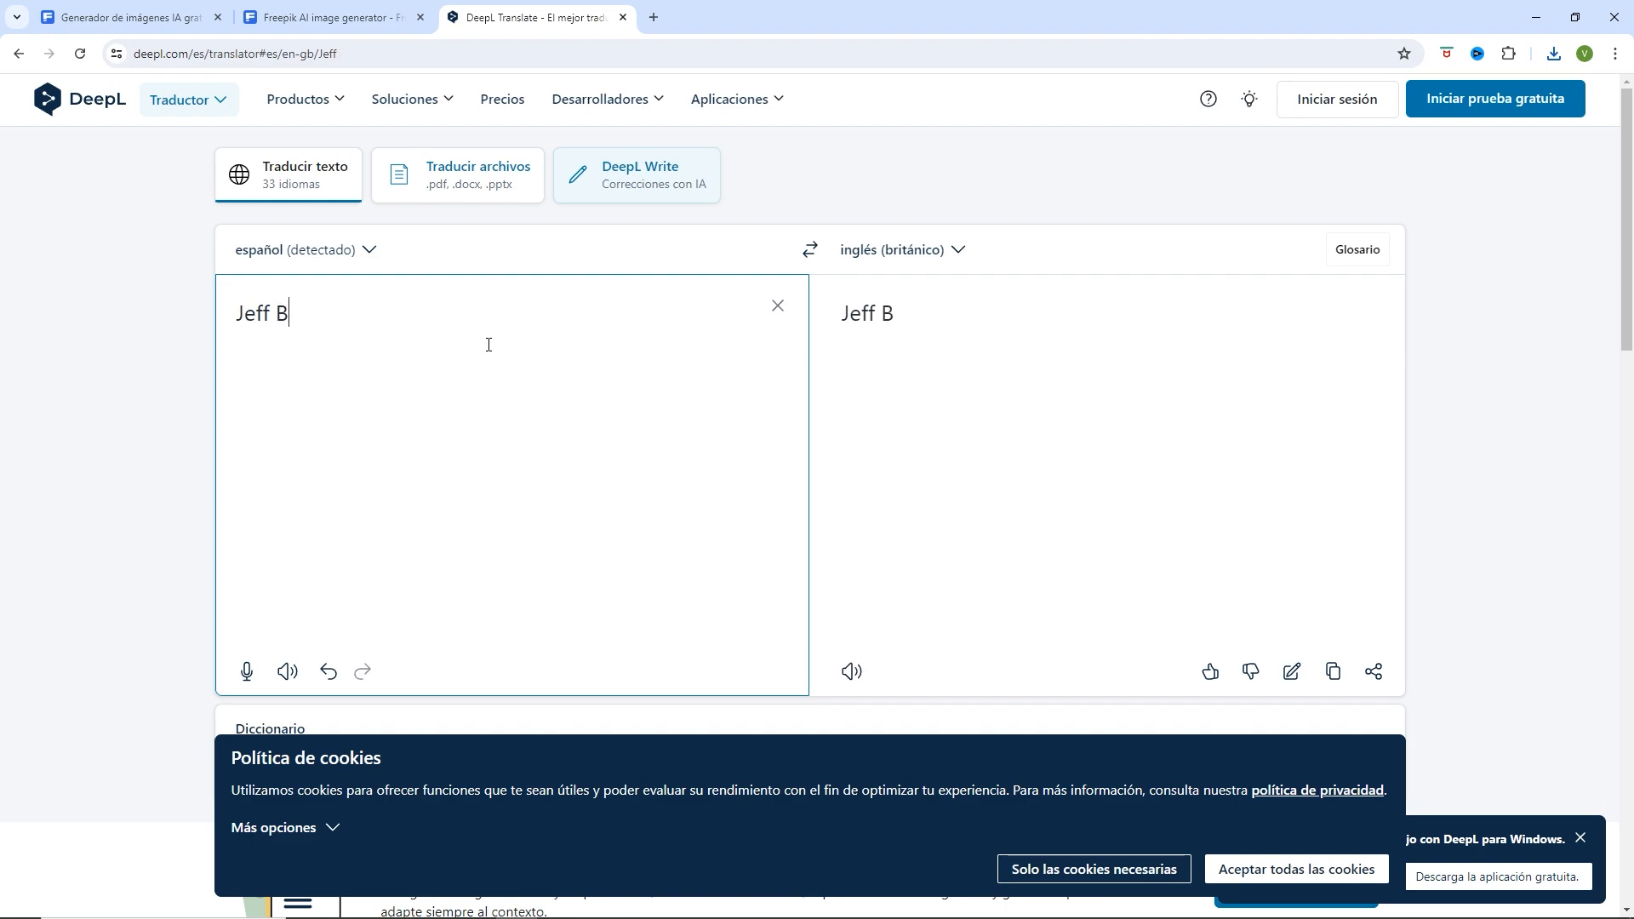
type("ezos e")
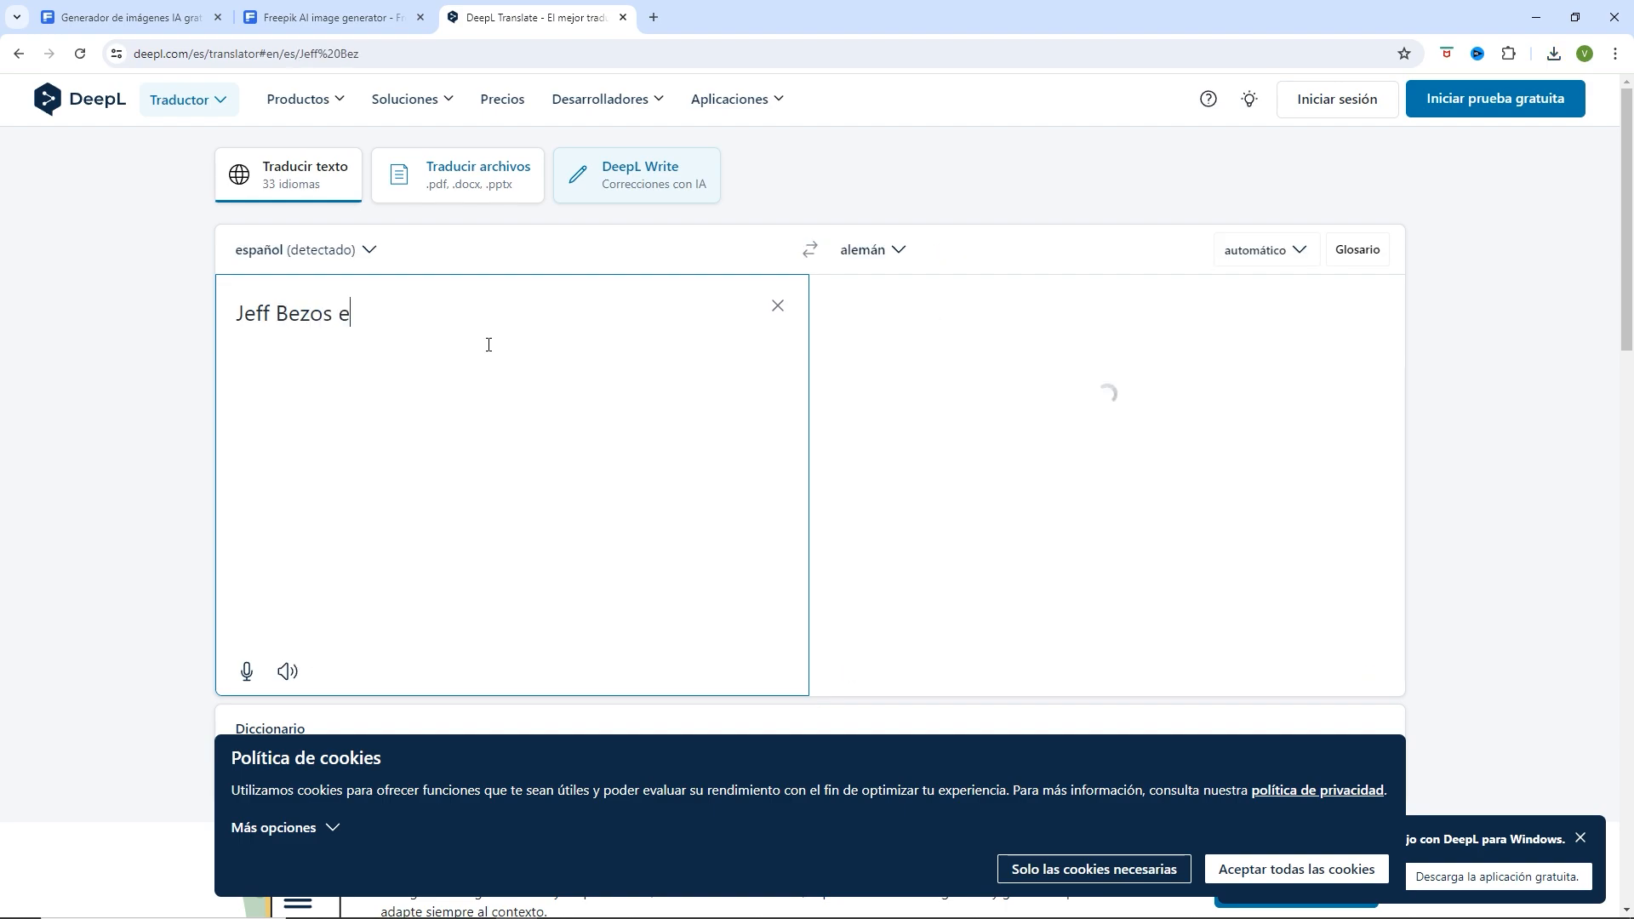
type("stá de pie ")
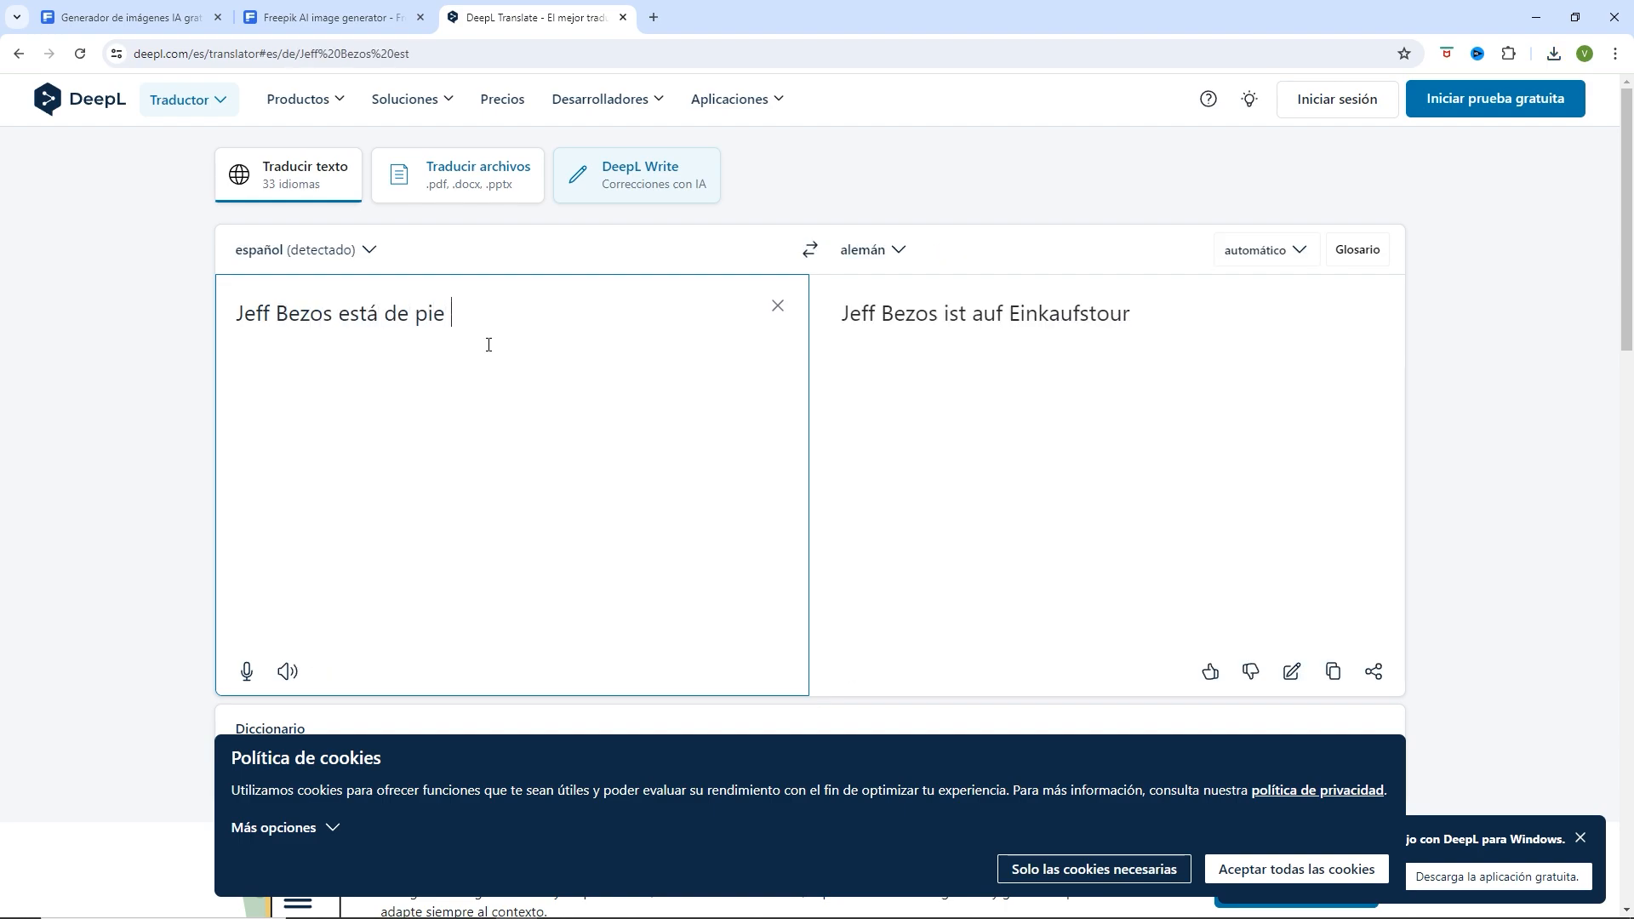
type("leyene")
key("BackSpace")
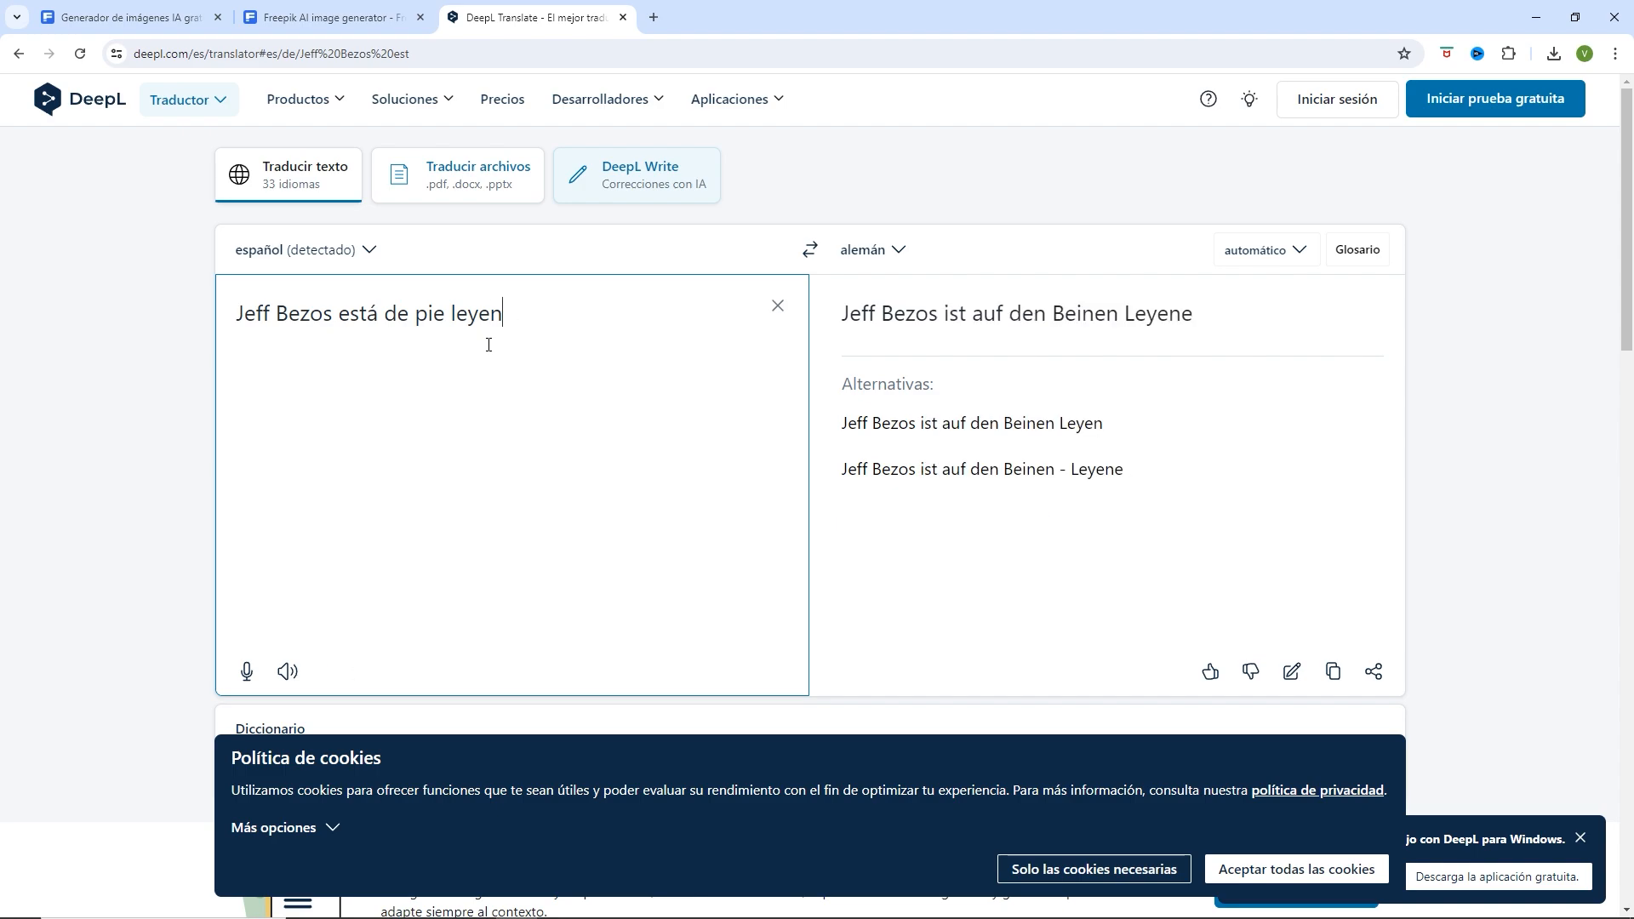
type("do un libro")
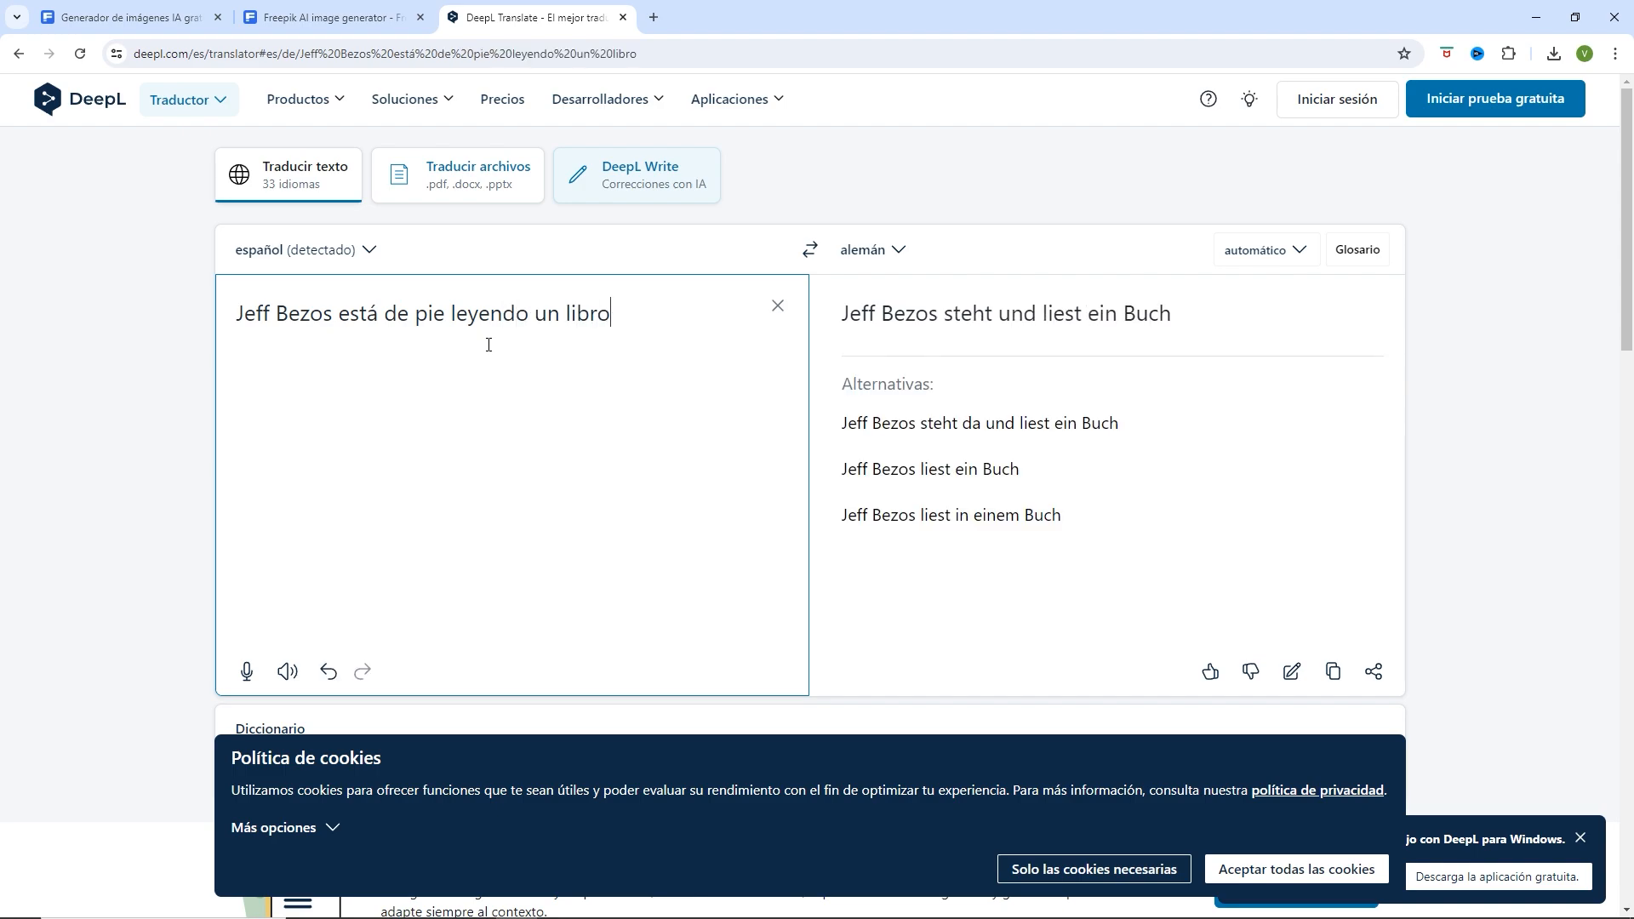
- Set the translation's target language to British English
left_click(885, 255)
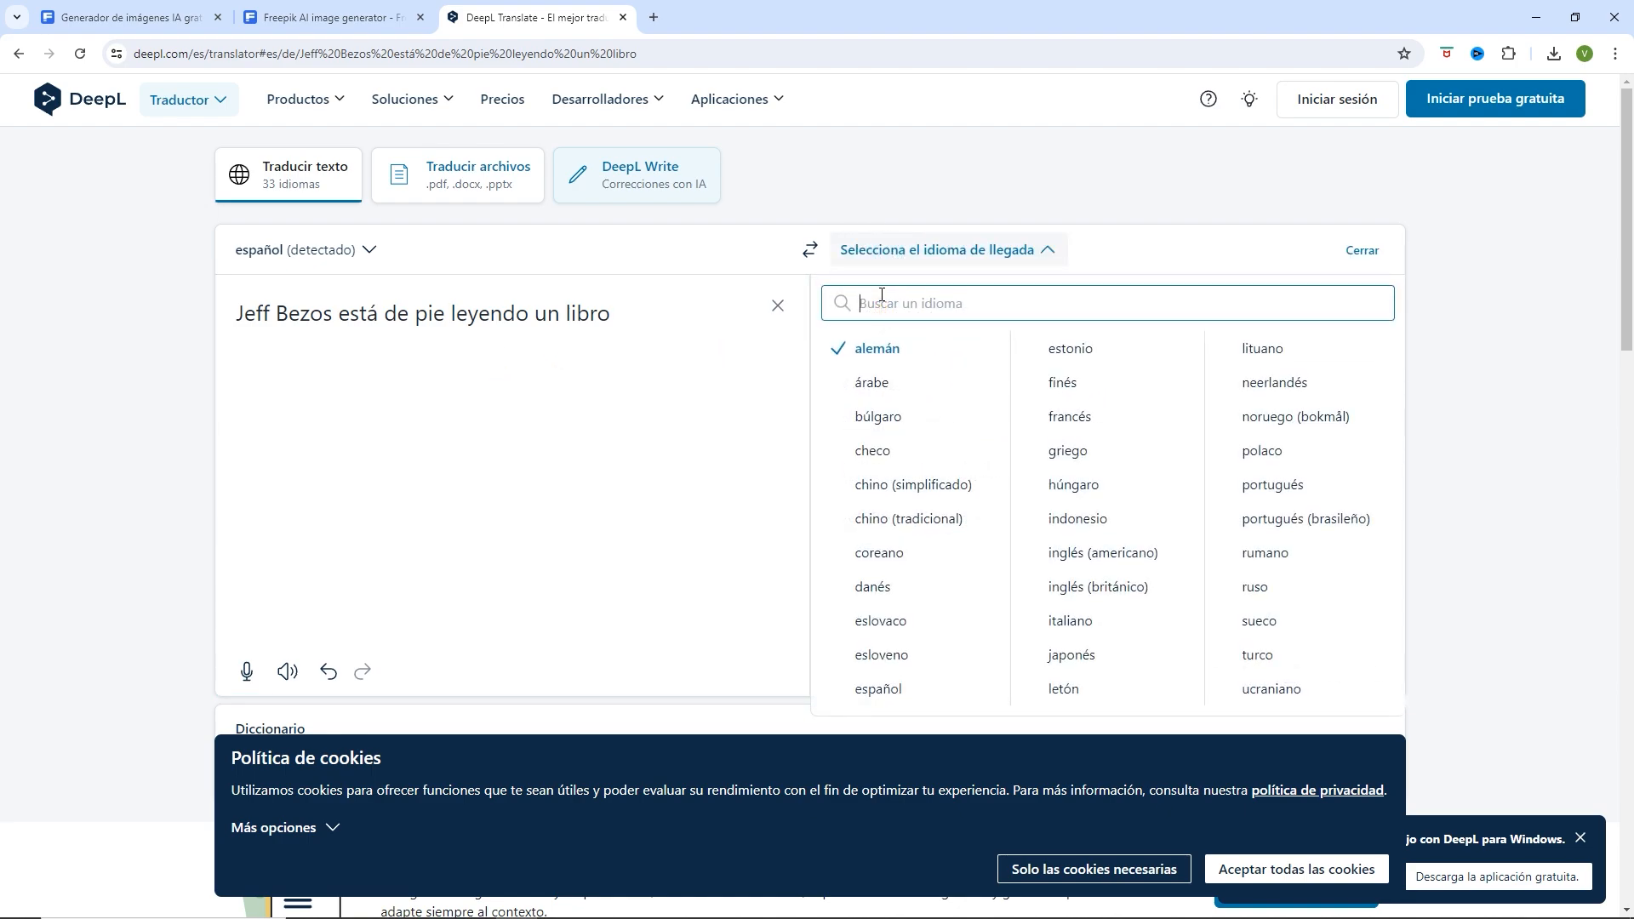
type("ing")
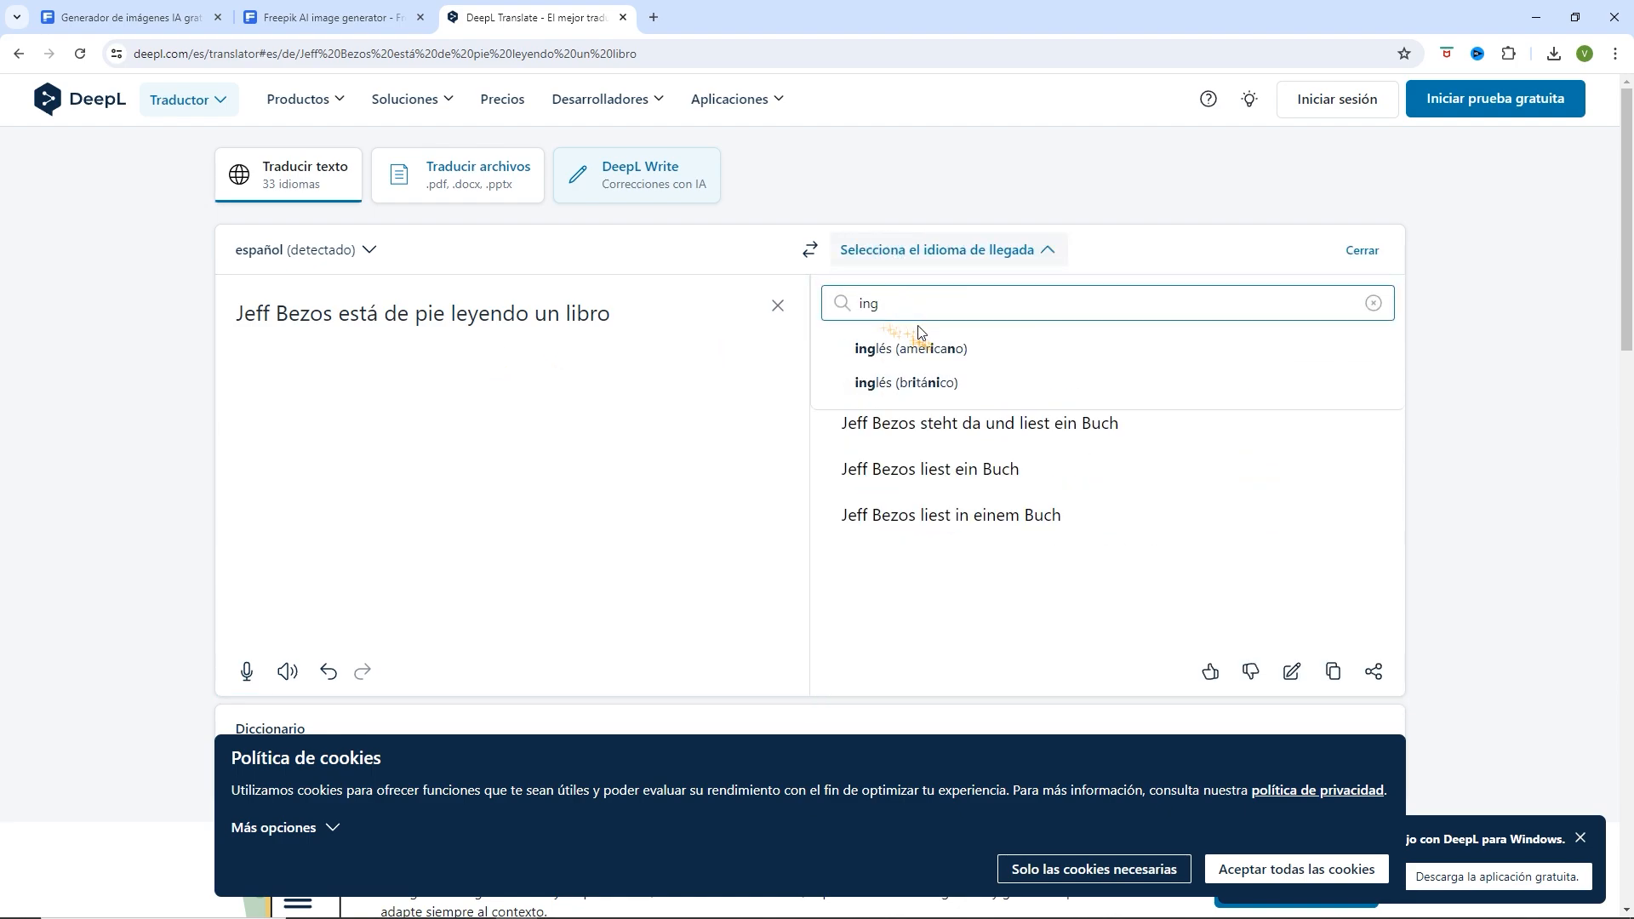
left_click(885, 382)
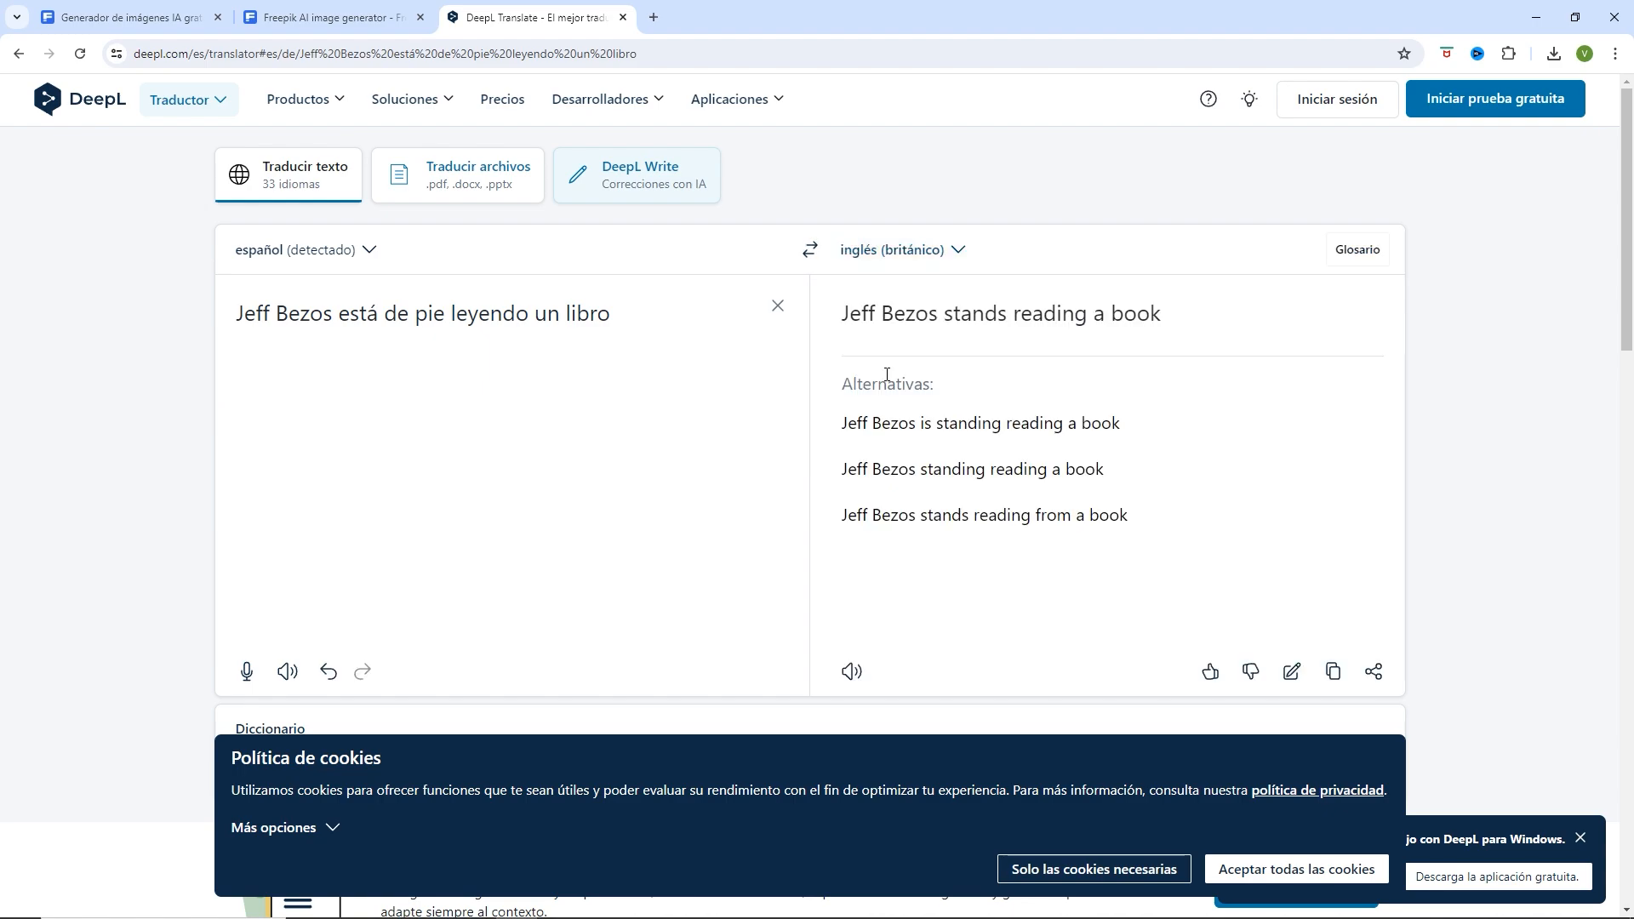
- Copy the translation "Jeff Bezos stands reading a book" into Freepik's image prompt and generate the images
left_click(1044, 317)
triple_click(1035, 315)
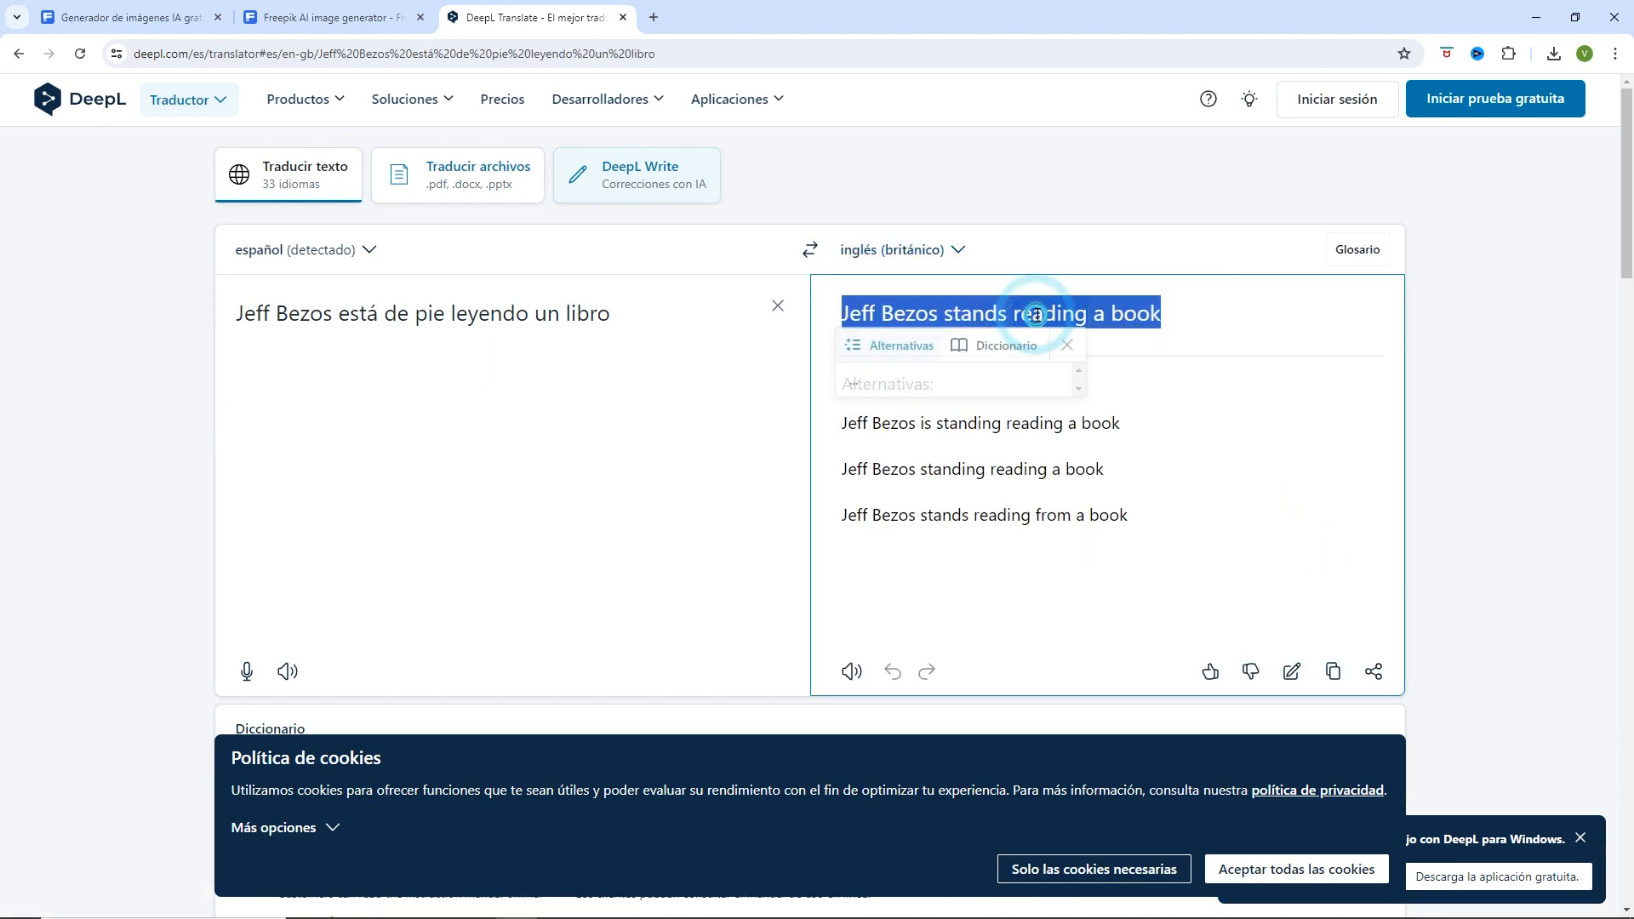
left_click(1333, 671)
left_click(338, 12)
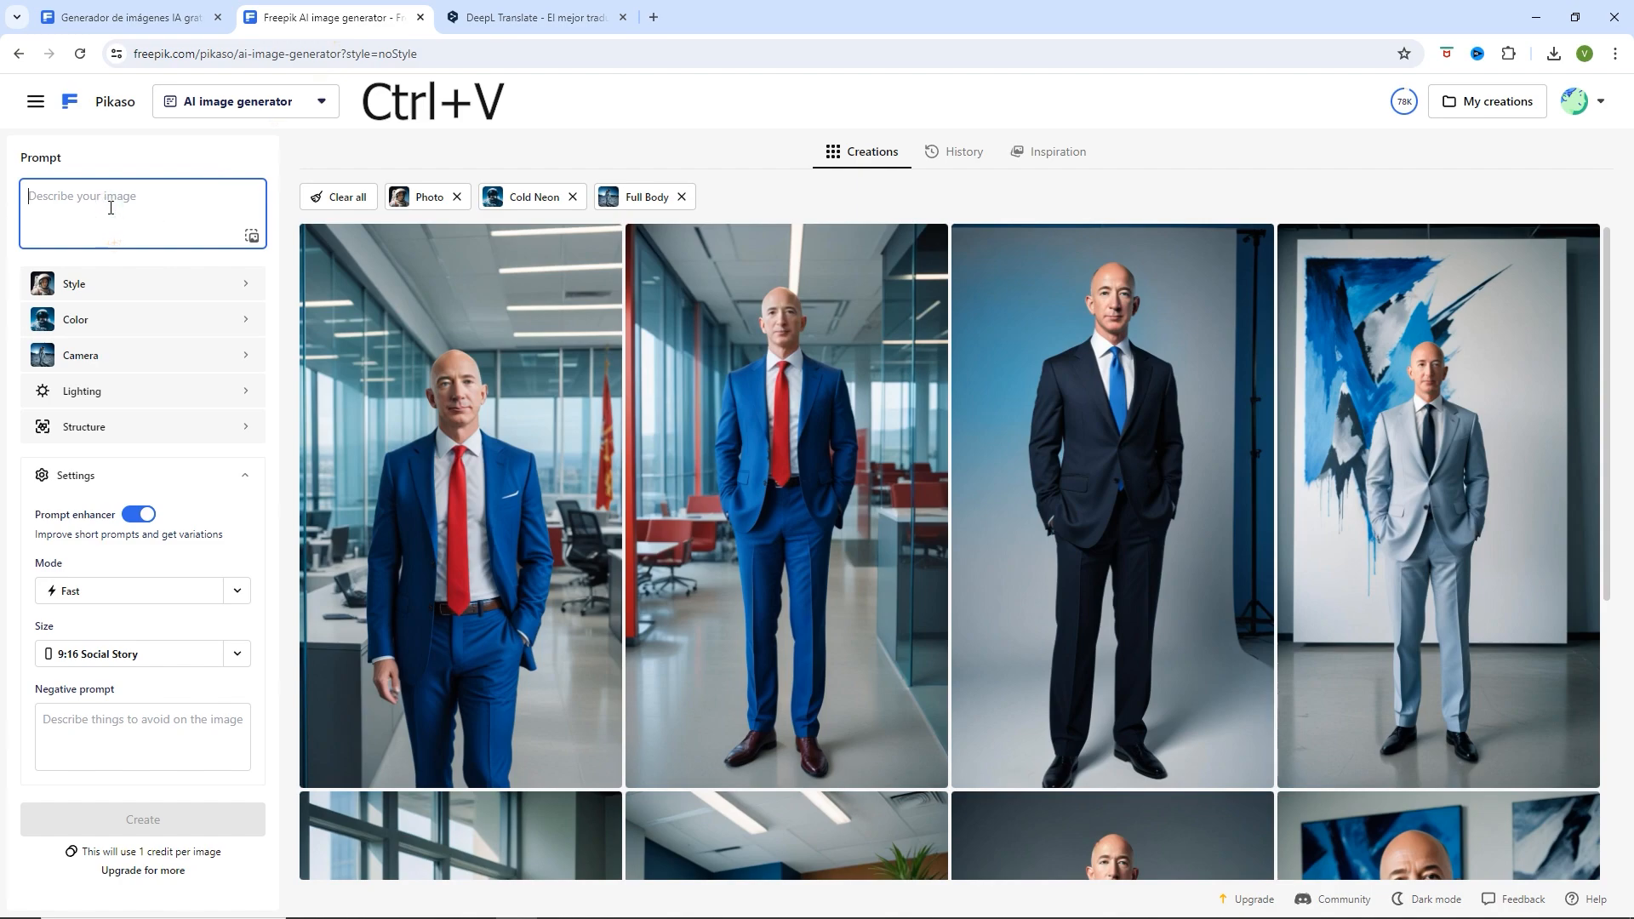
key("ctrl+v")
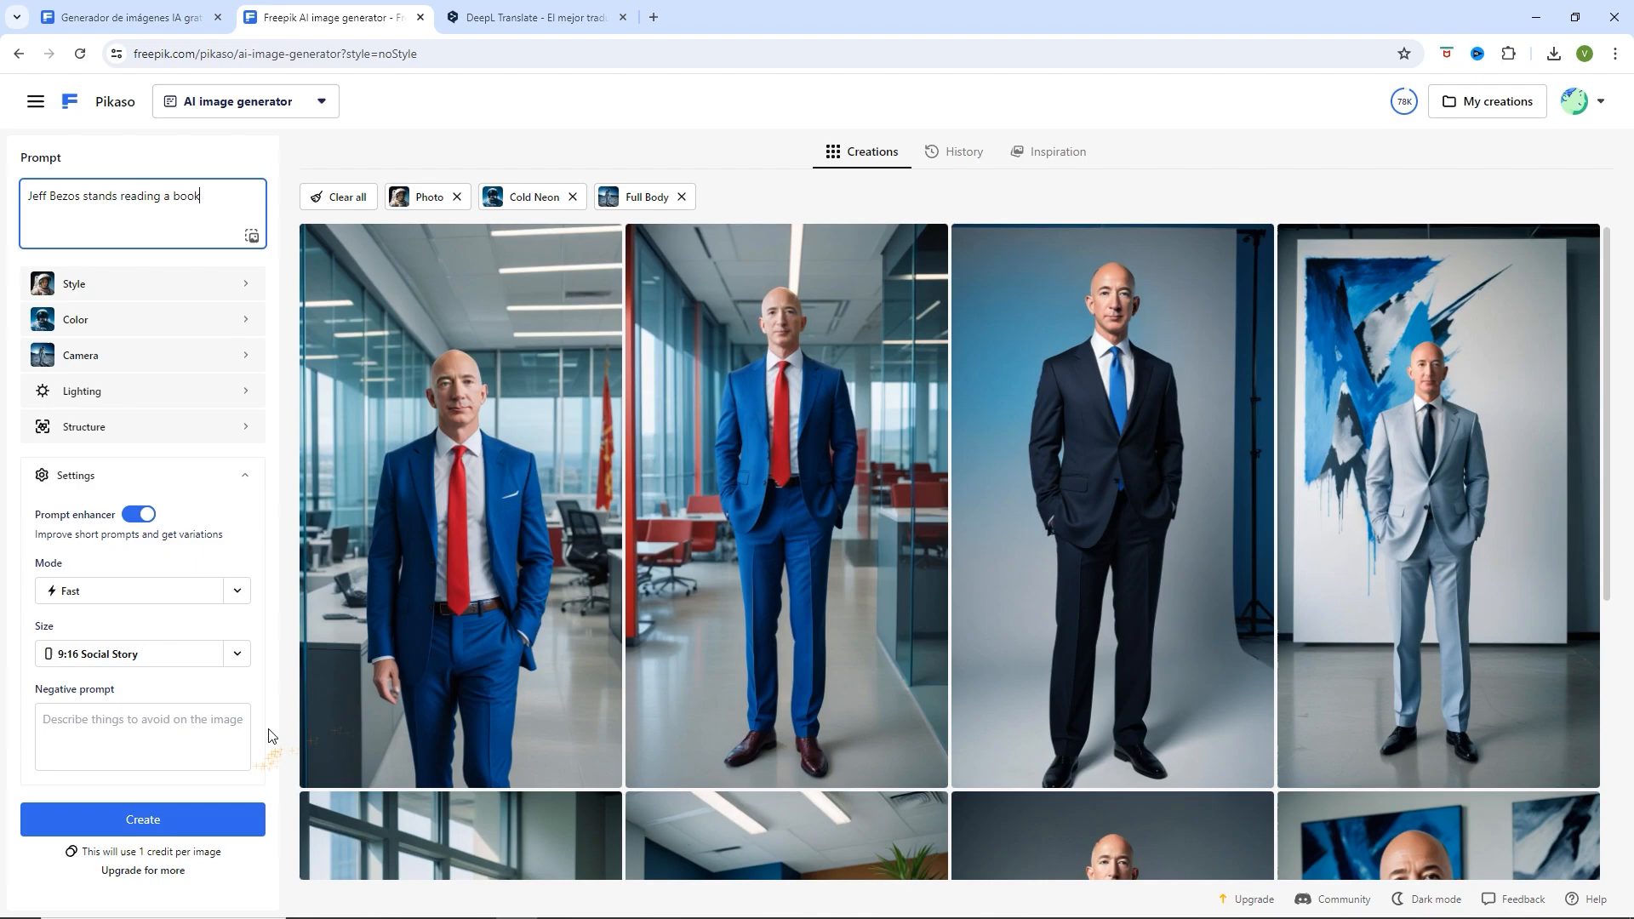
left_click(160, 820)
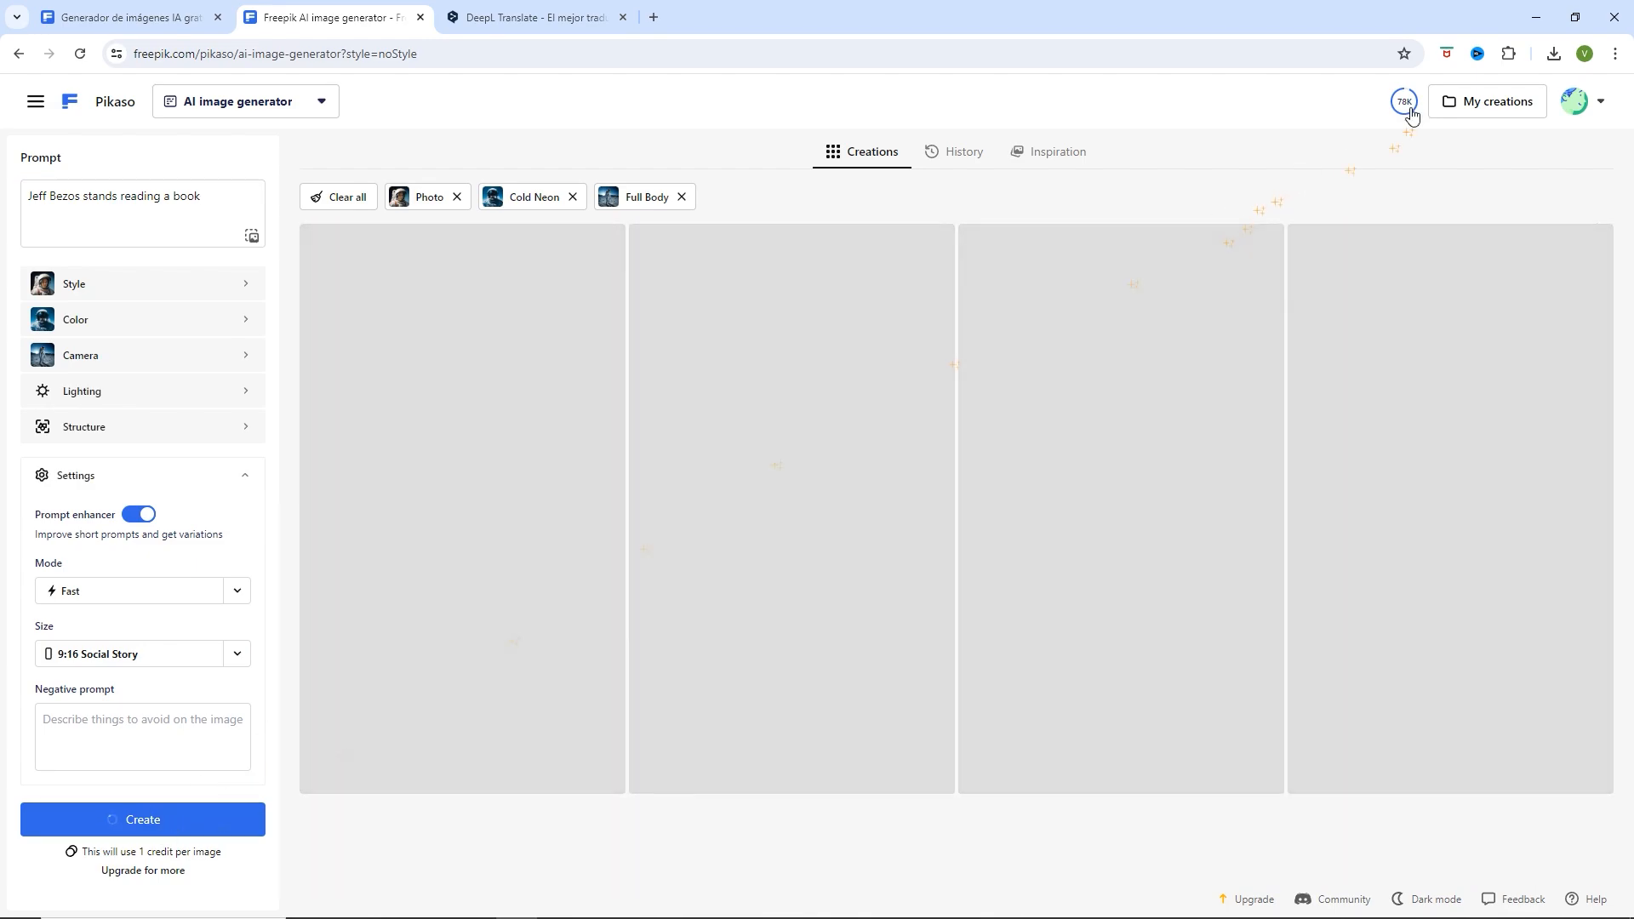
- Check the remaining credits and browse the generated images of the man reading a book
left_click(1405, 104)
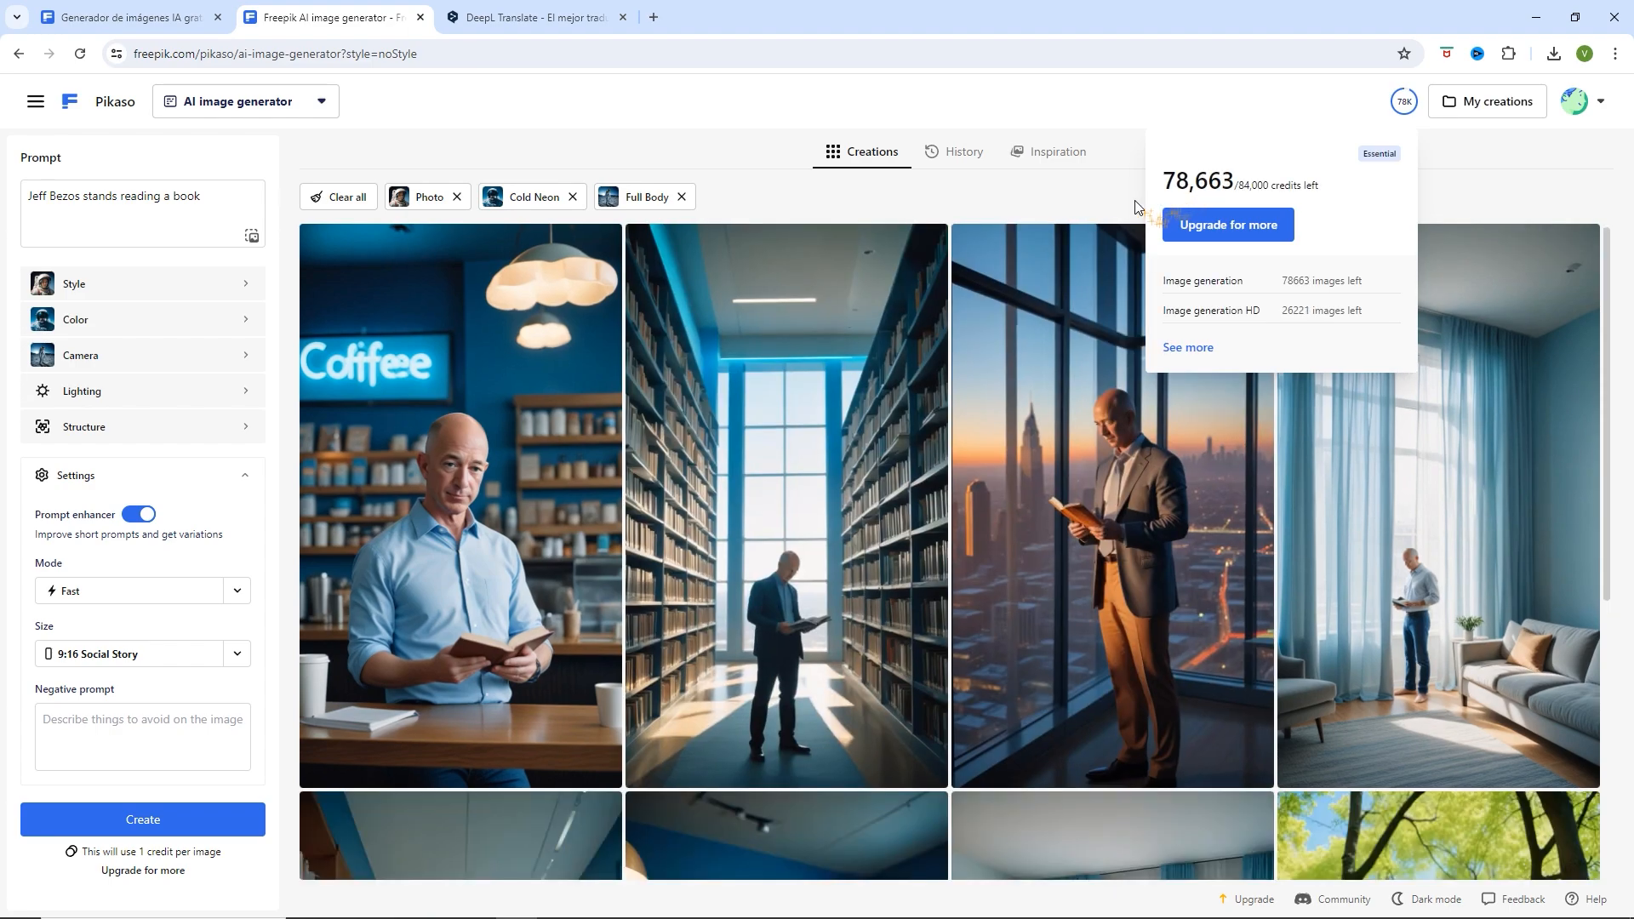
scroll(1045, 292, "down", 4)
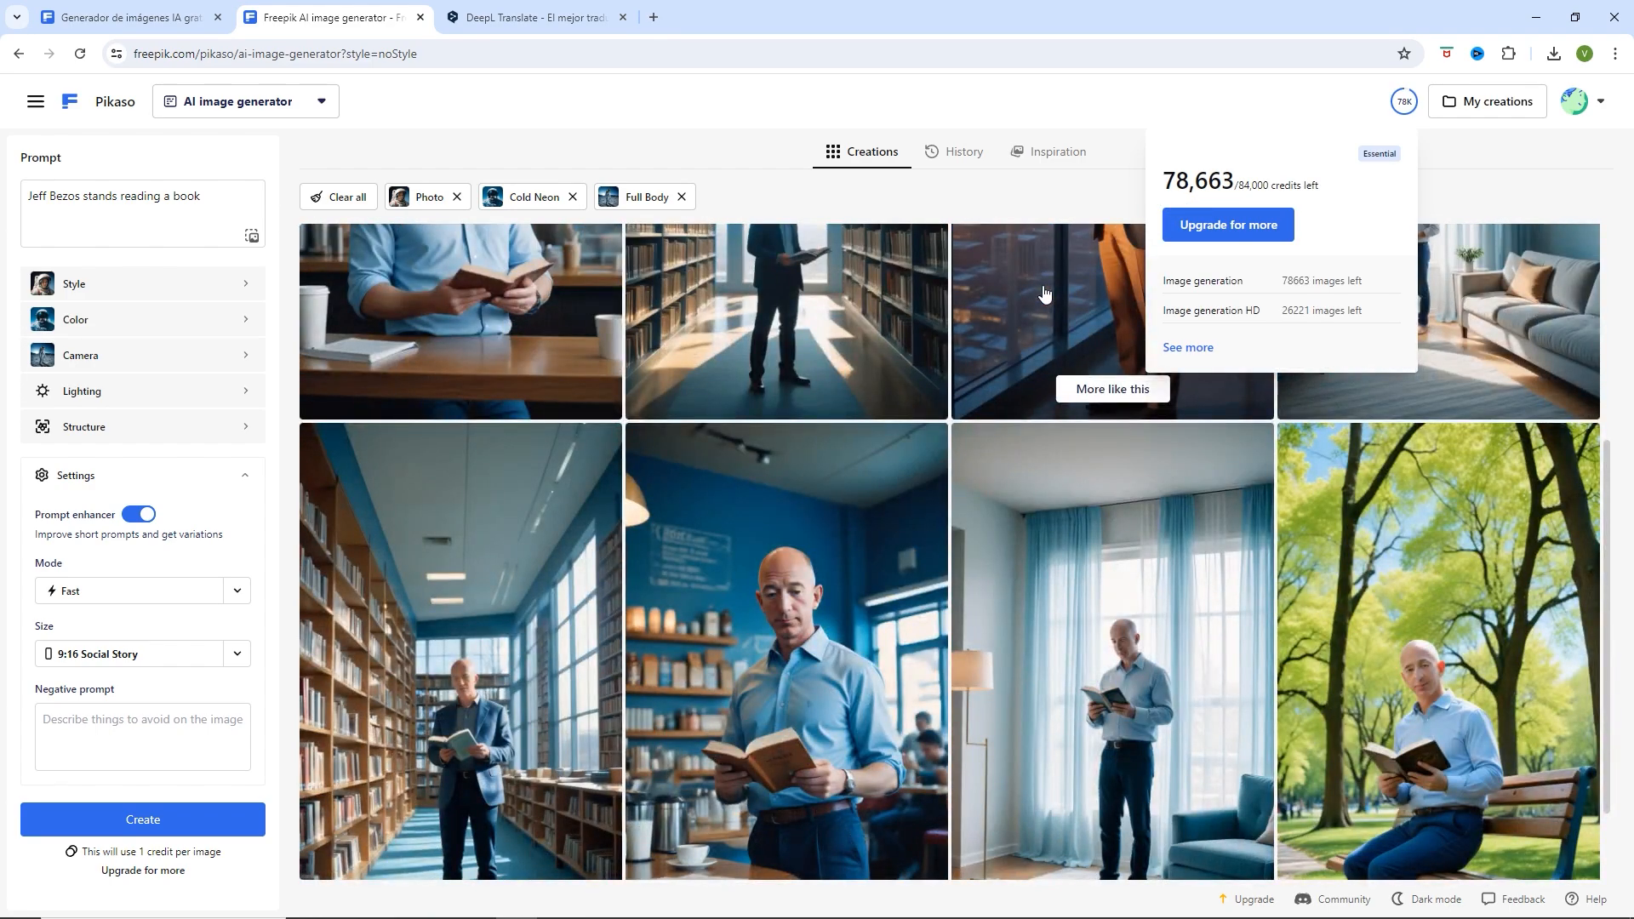
scroll(1045, 293, "down", 1)
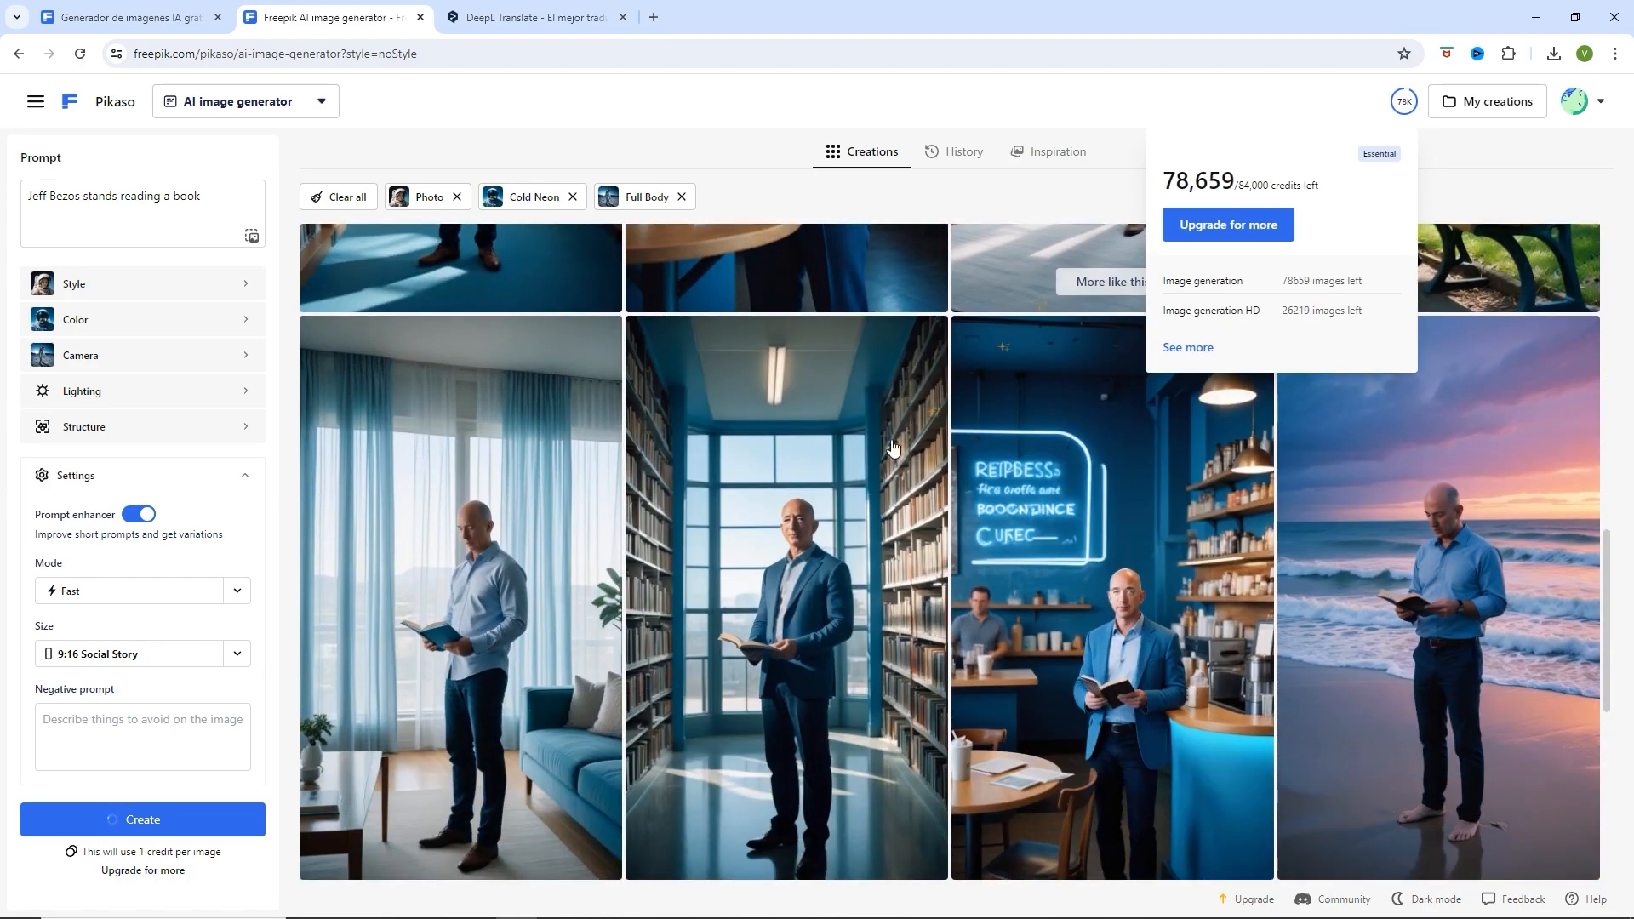
scroll(876, 460, "down", 4)
scroll(876, 459, "down", 2)
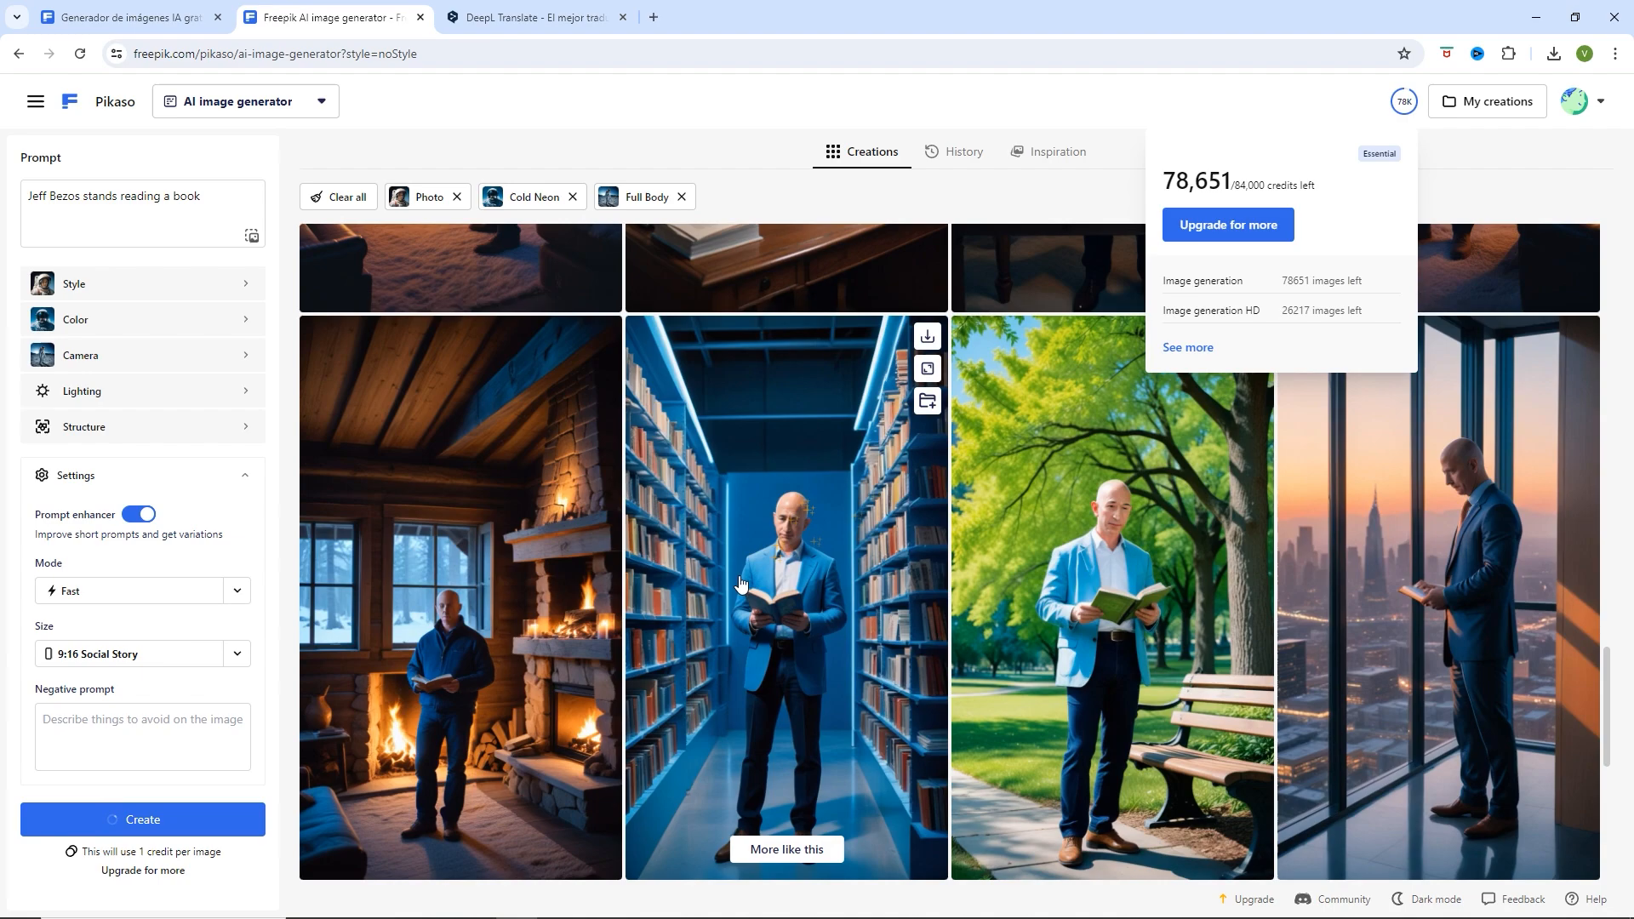
- Extend the image prompt with "Full body representation. The background is neutral" and open the camera framing options
left_click(216, 195)
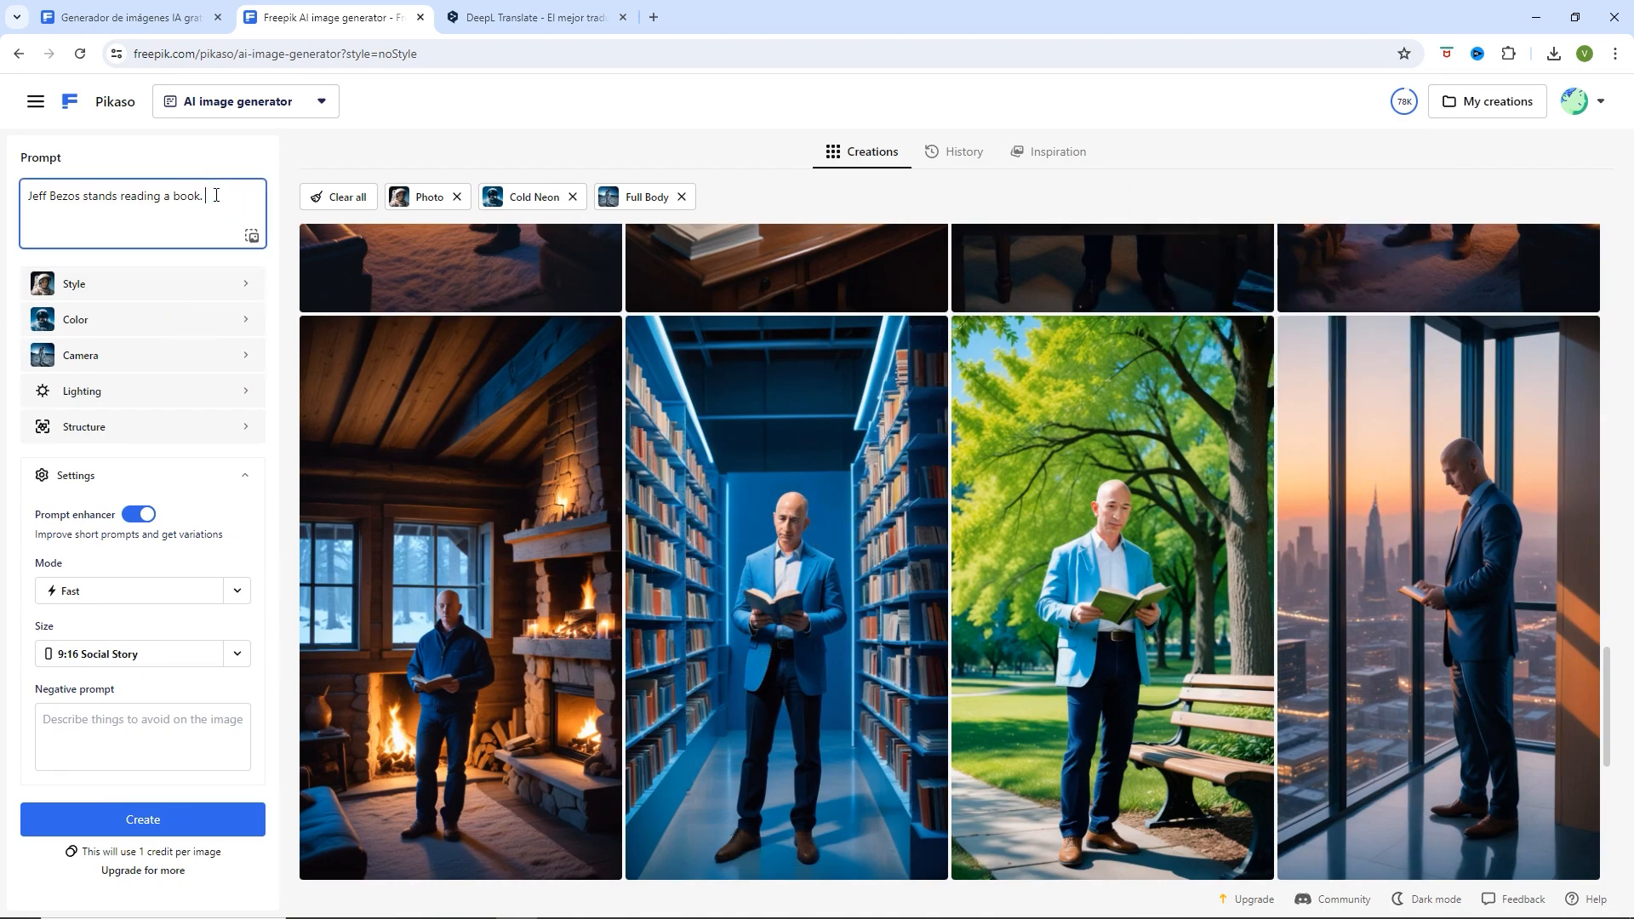
type("Full body representation. The backgroun")
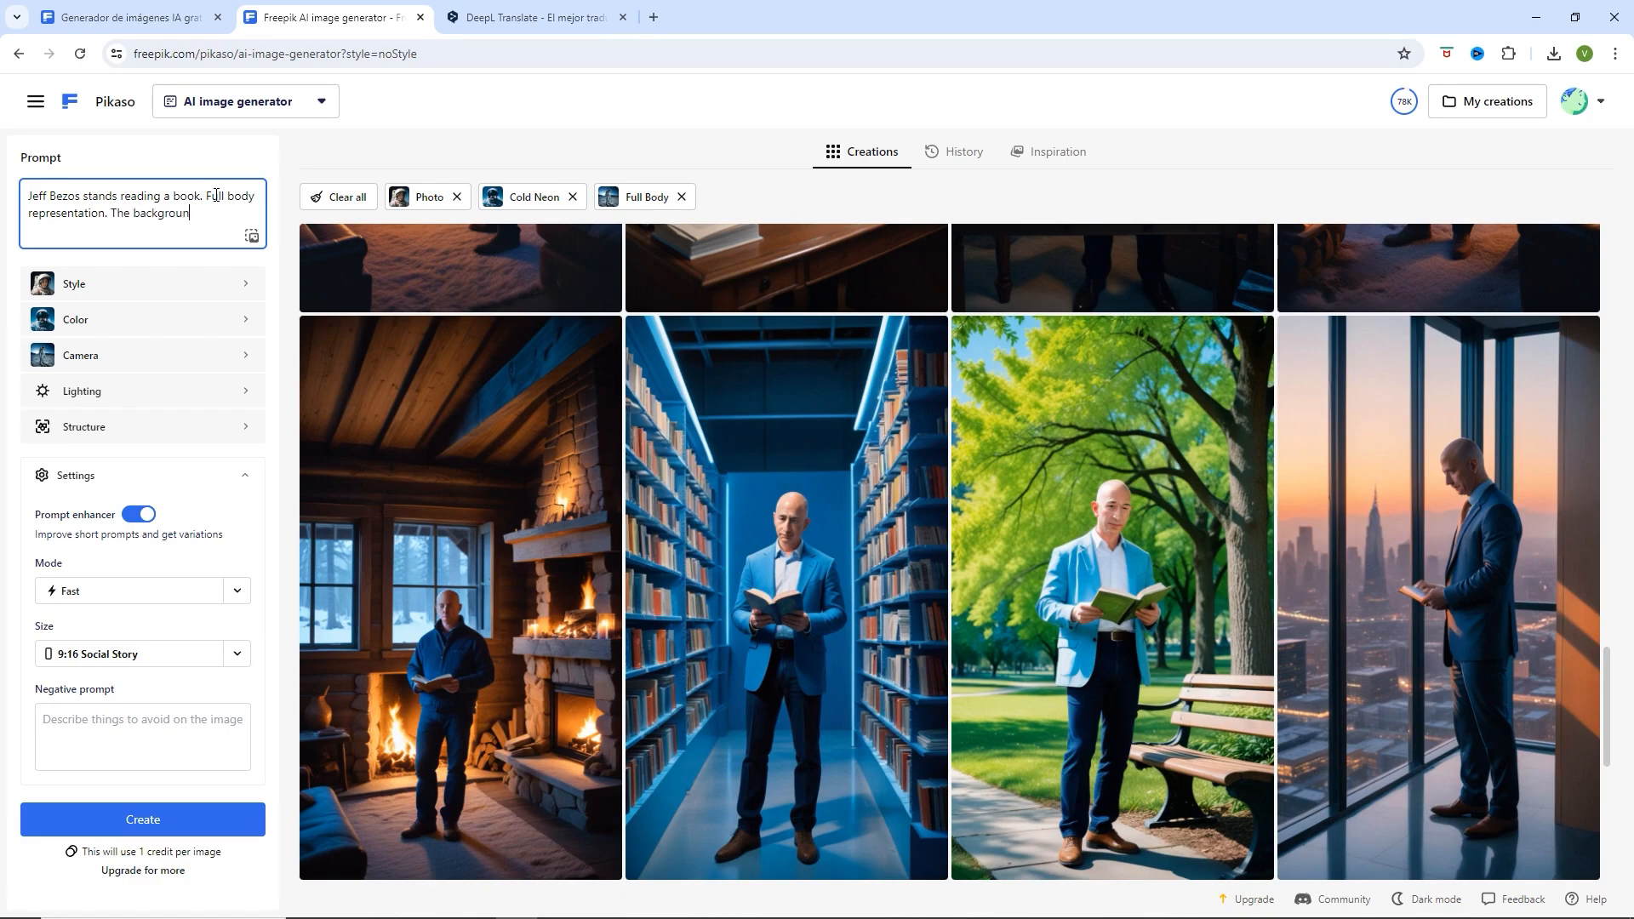
type("d is neutral")
left_click(236, 365)
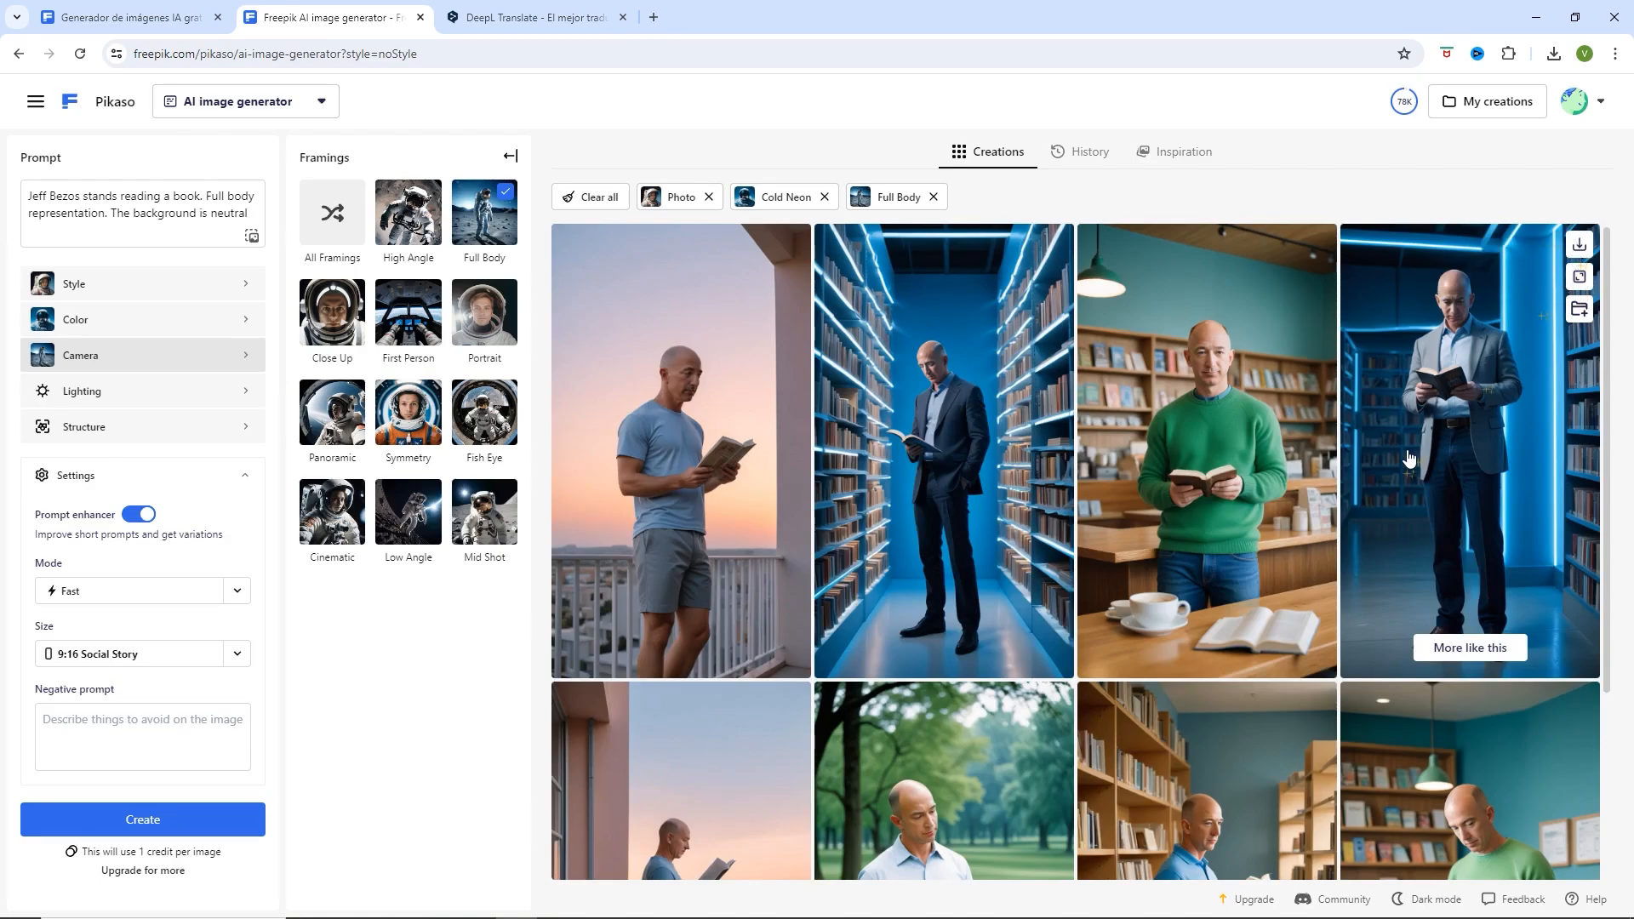
- Send the generated image of the man reading in the blue neon library to the upscaler and set the resolution to 2k
left_click(1579, 281)
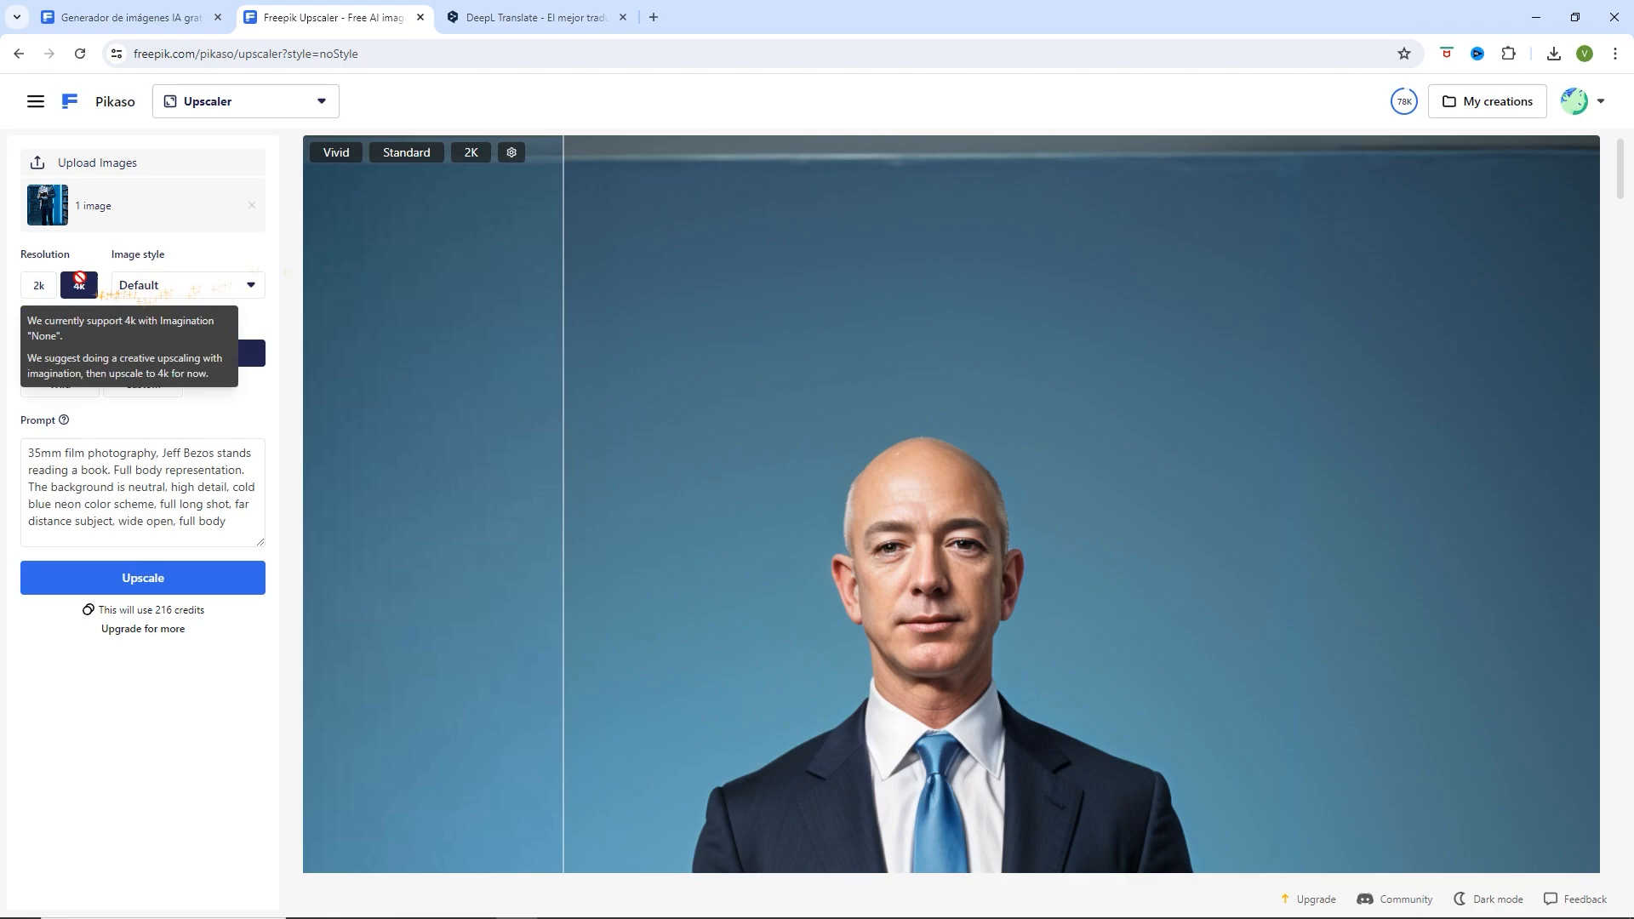
left_click(41, 289)
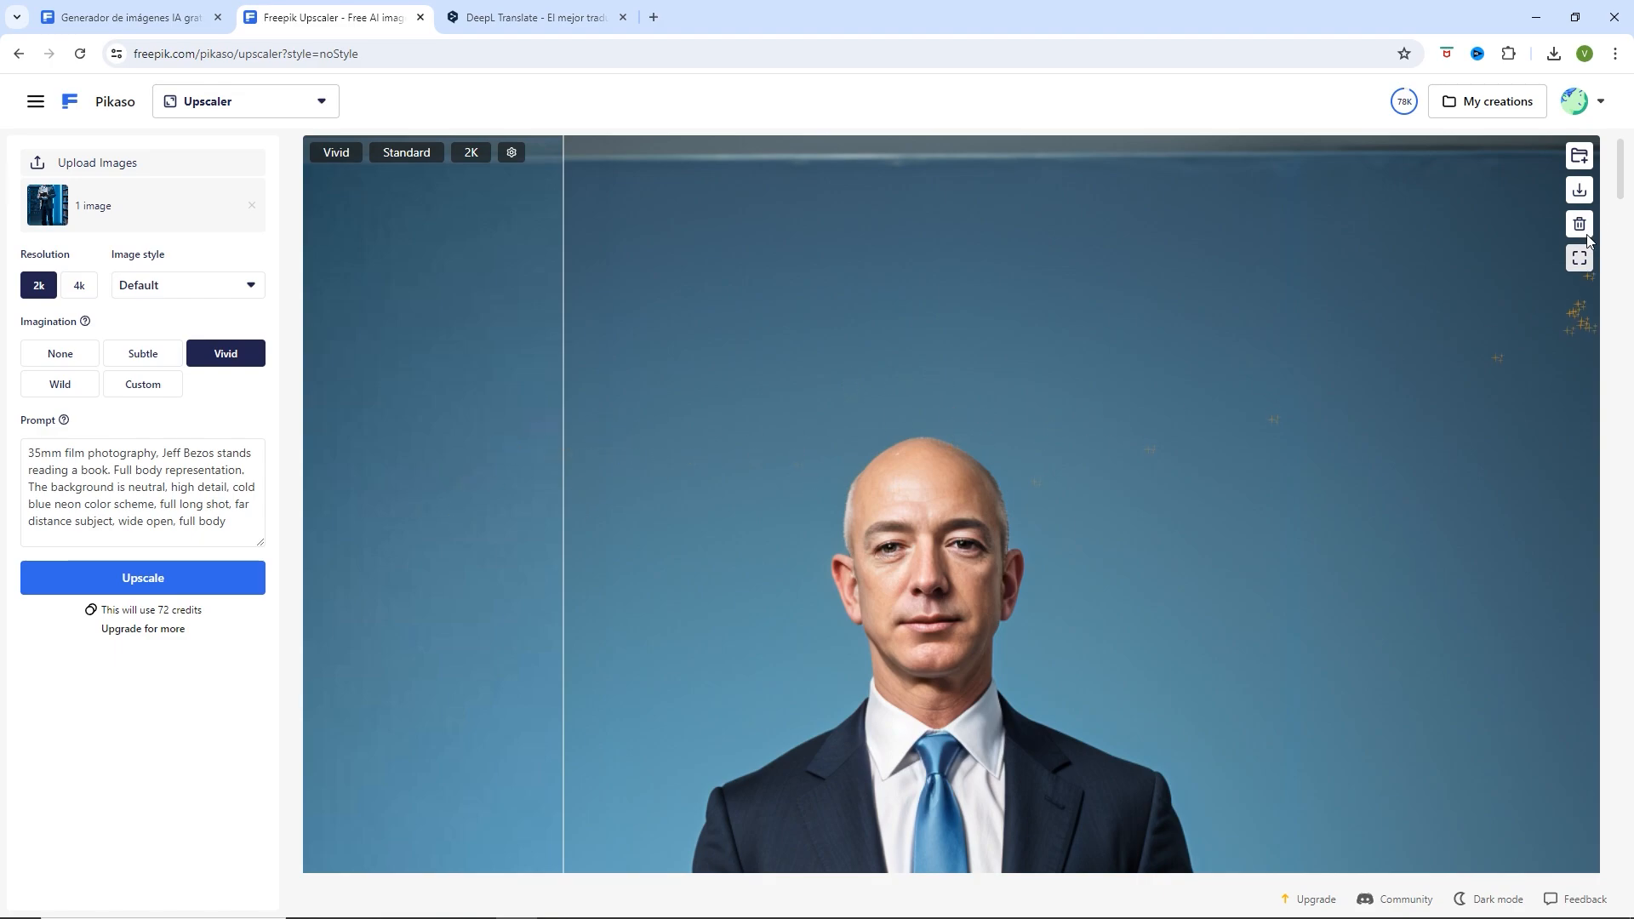
- Review the previously upscaled images in the upscaler, including the man reading a book in front of bookshelves
left_click_drag(1621, 185, 1584, 661)
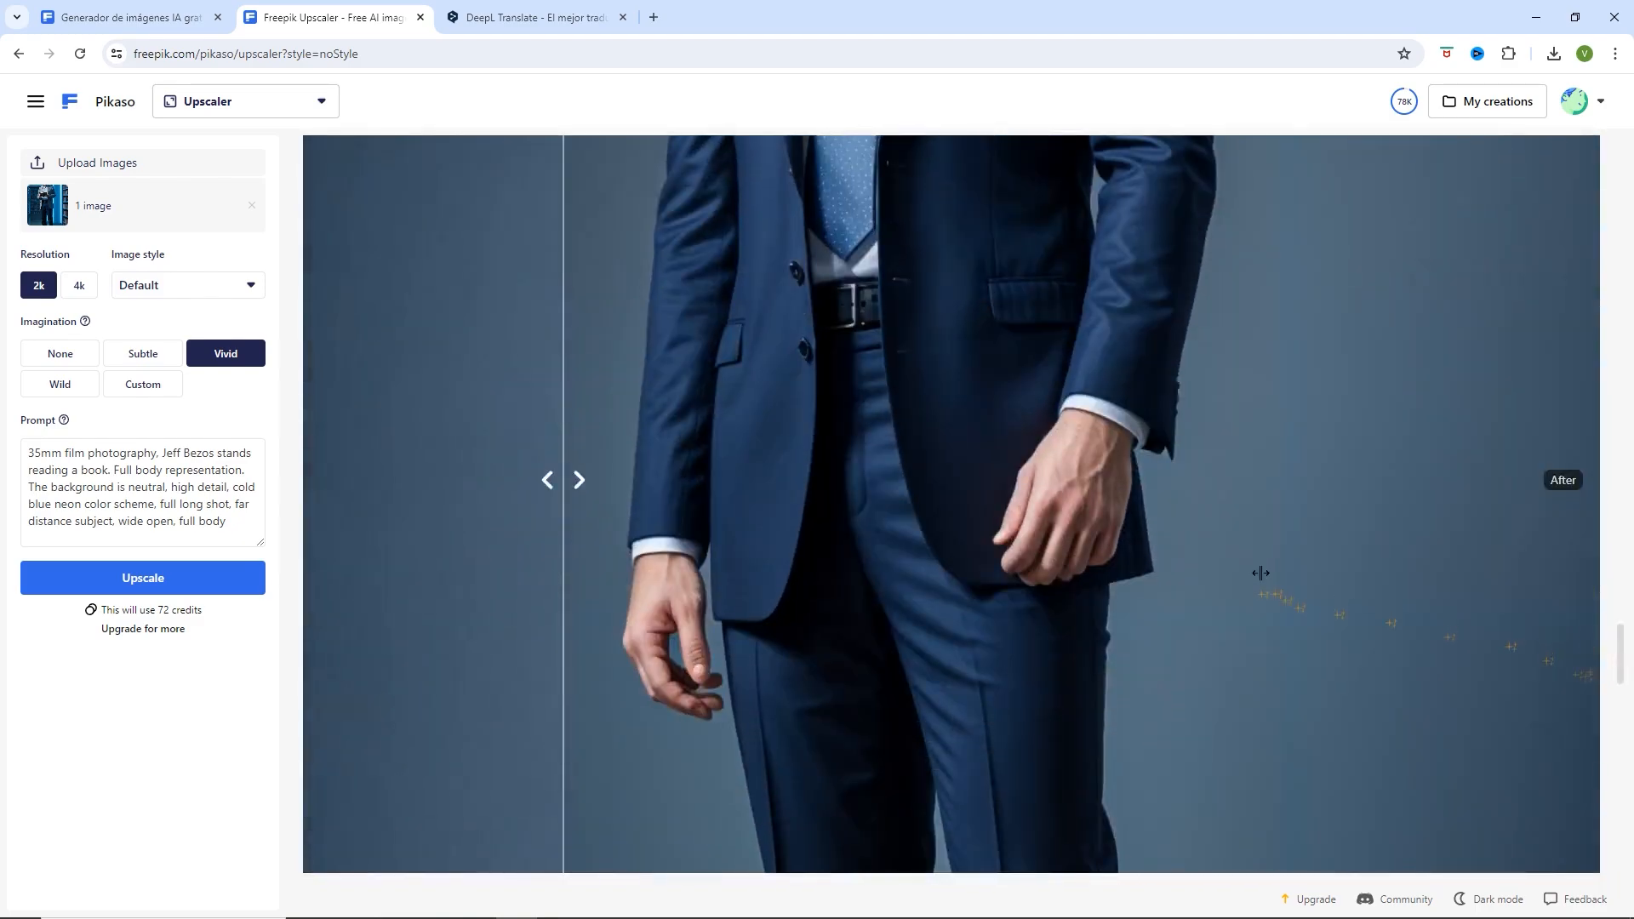
scroll(1258, 574, "down", 20)
scroll(1258, 574, "down", 20)
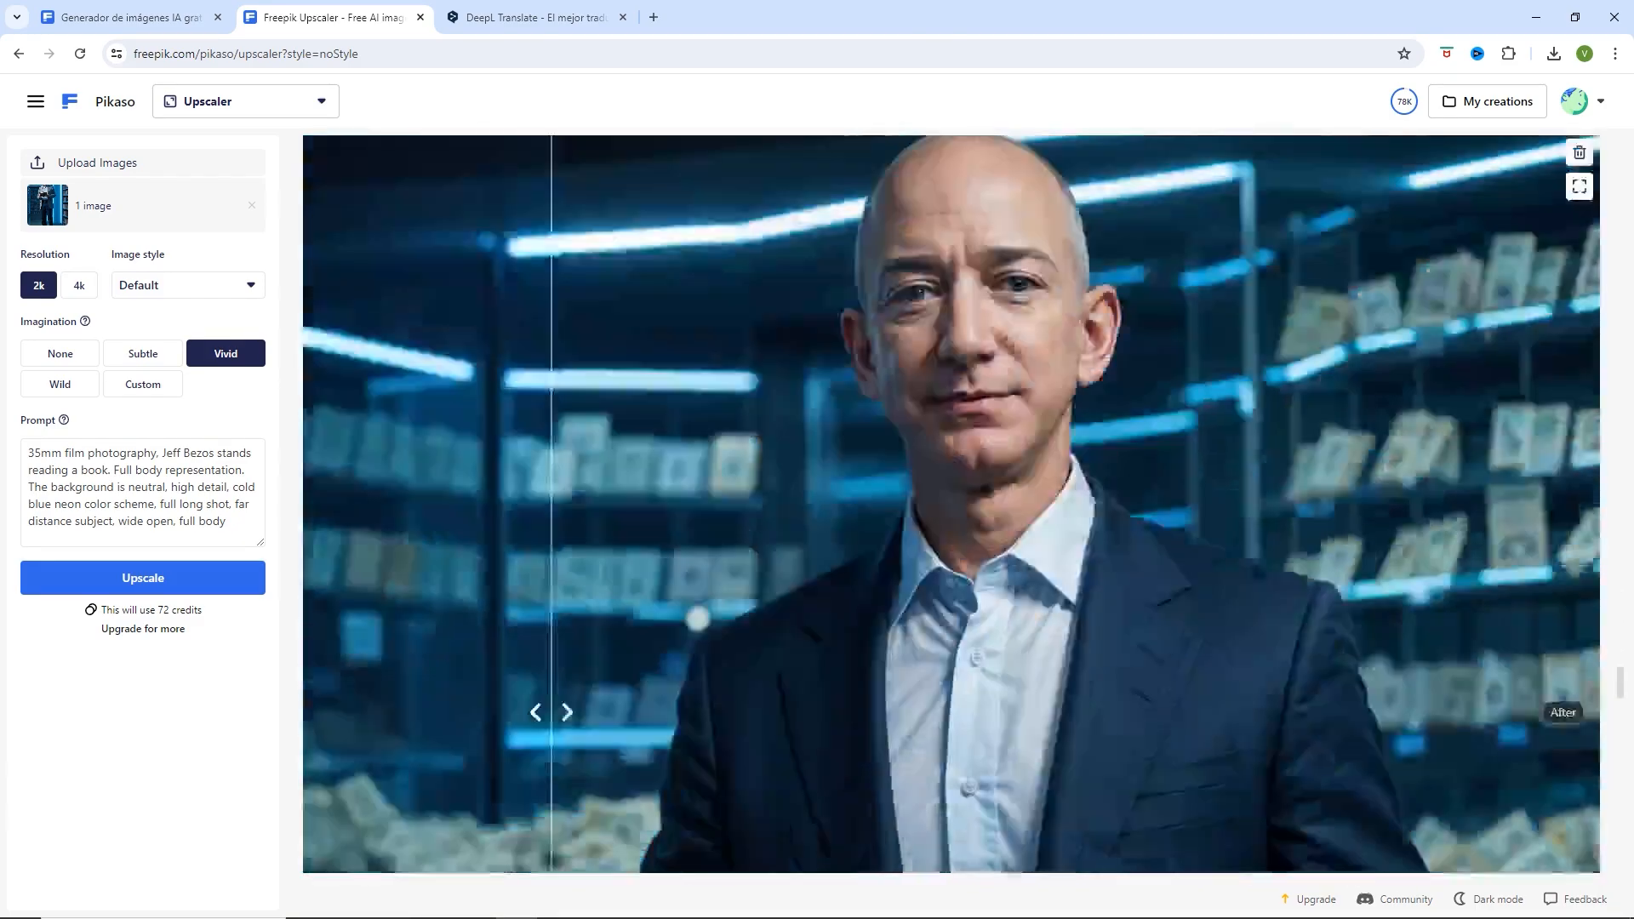
scroll(1258, 573, "down", 20)
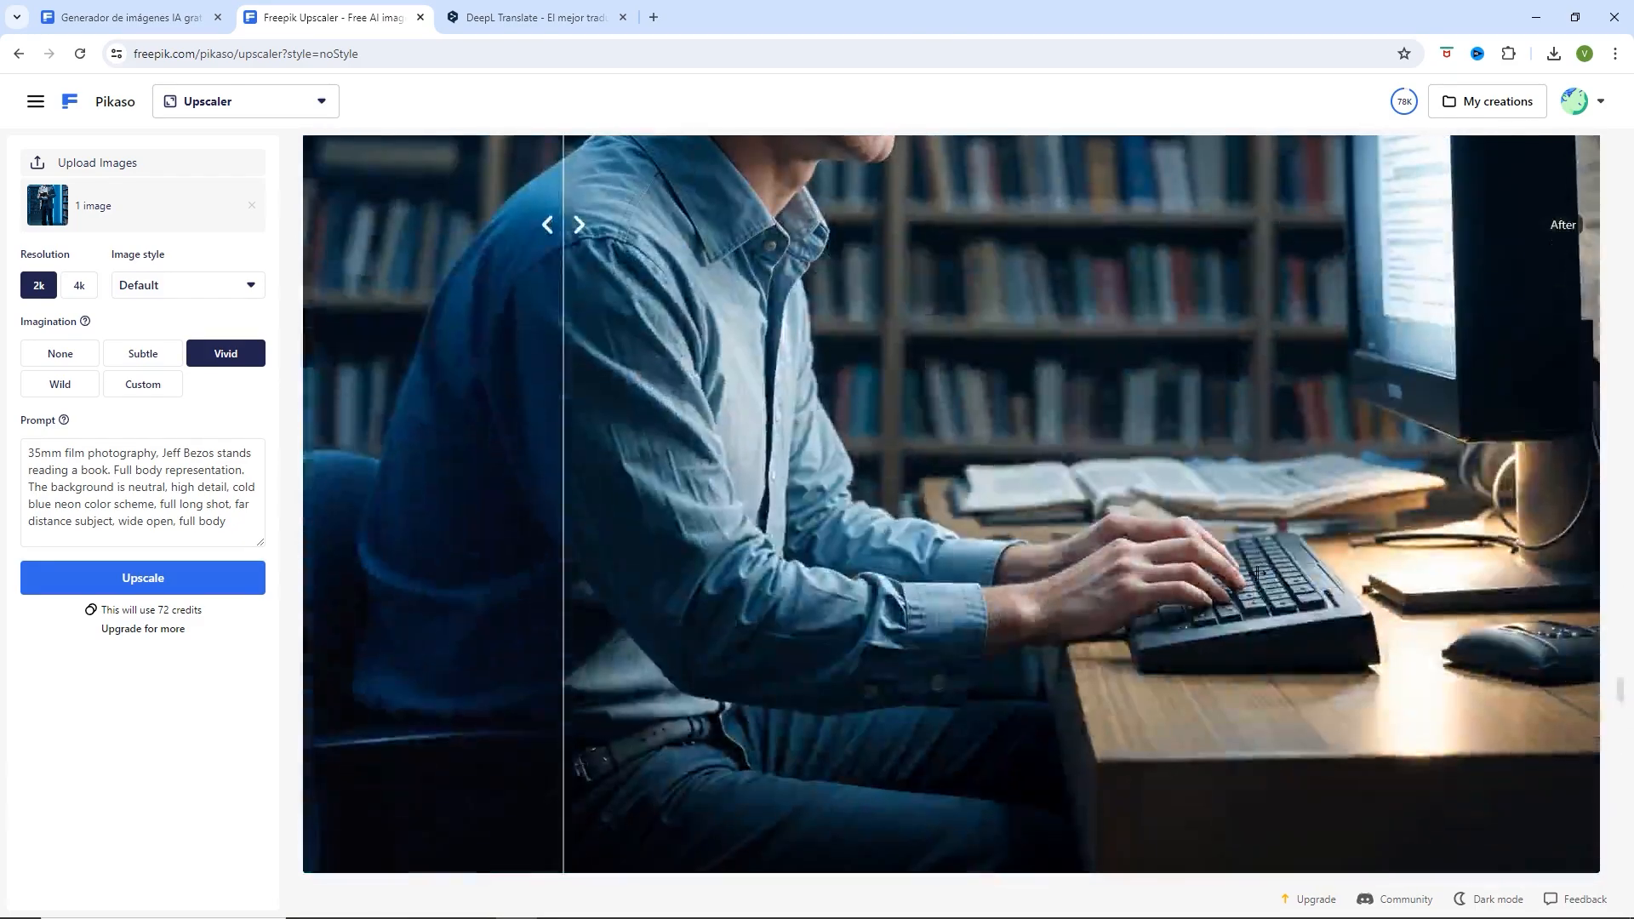
scroll(1258, 574, "down", 5)
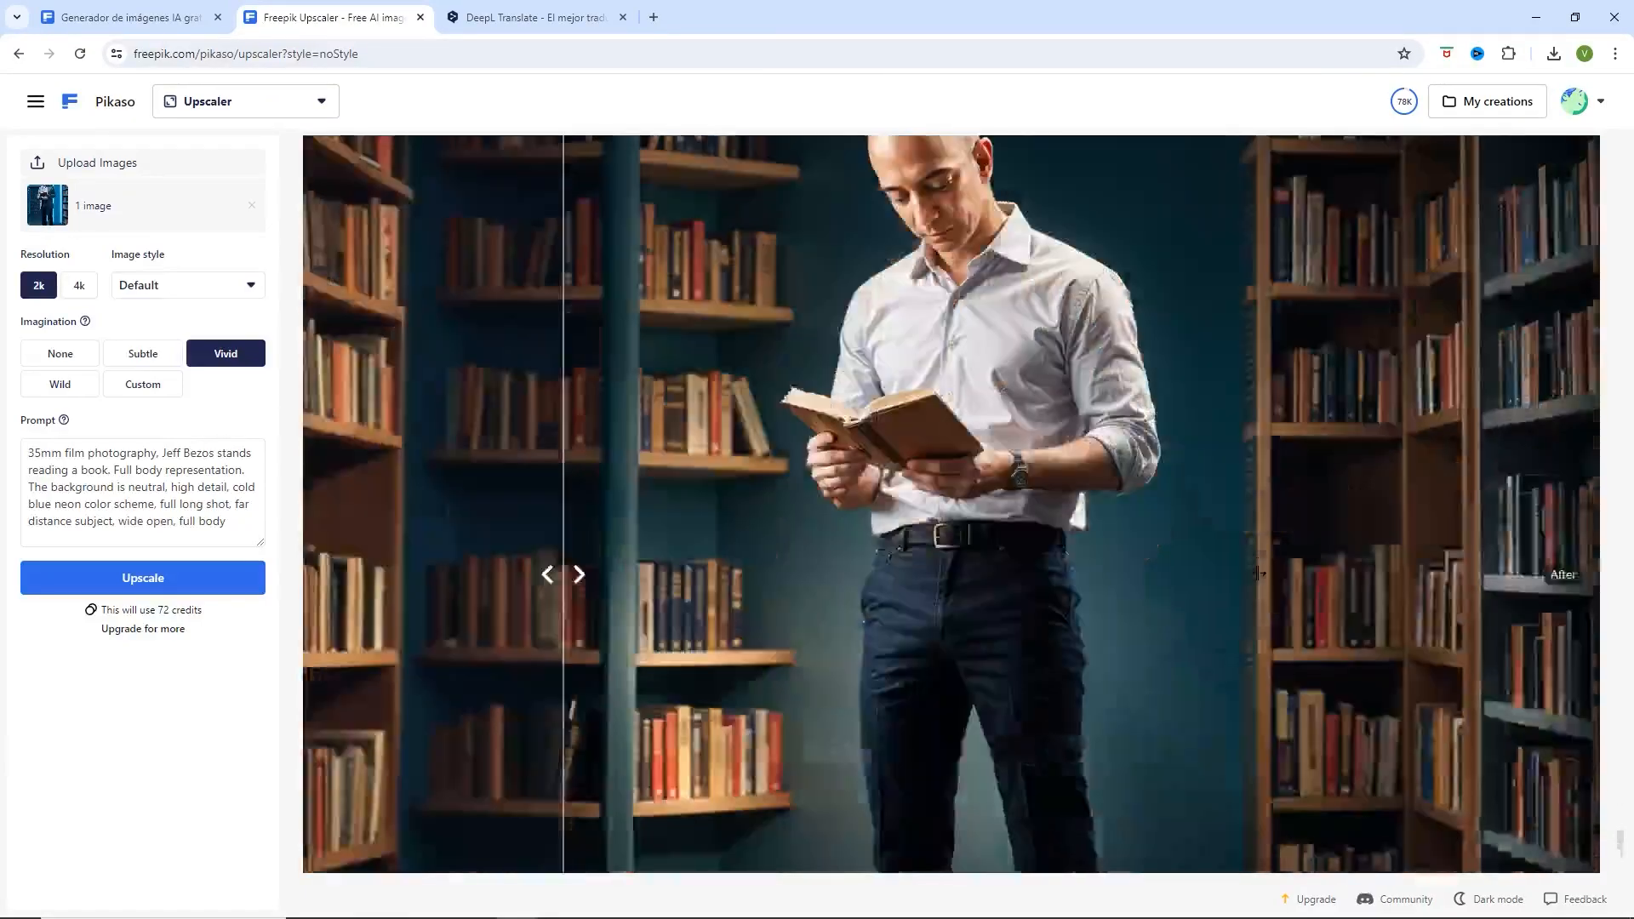
scroll(974, 529, "up", 4)
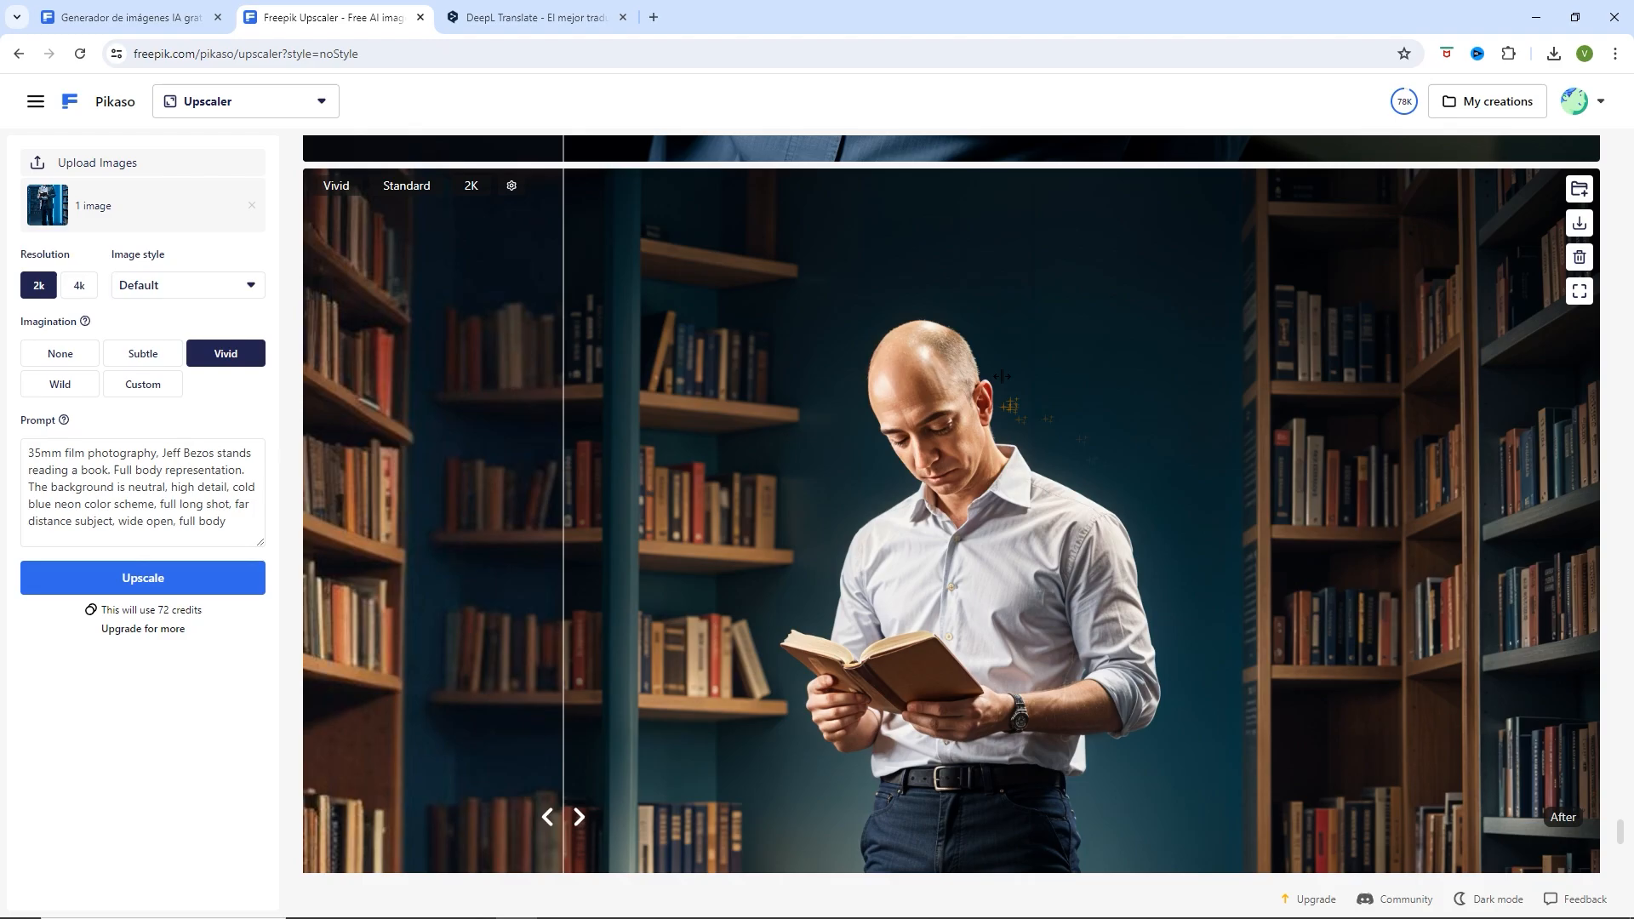
scroll(1001, 376, "up", 20)
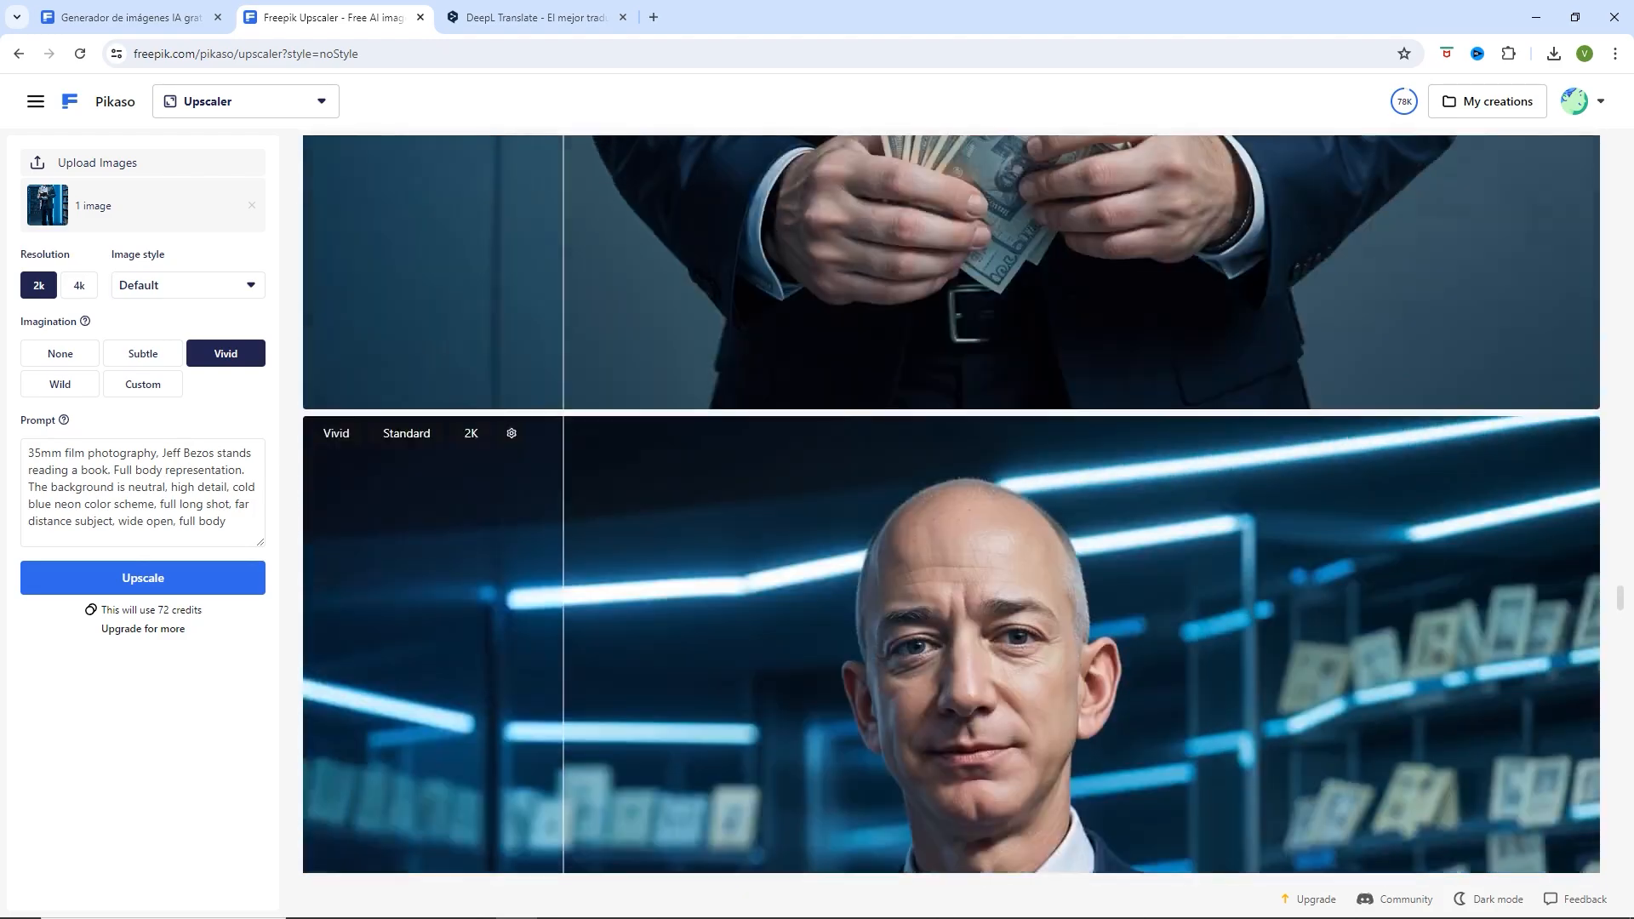
scroll(1002, 375, "up", 15)
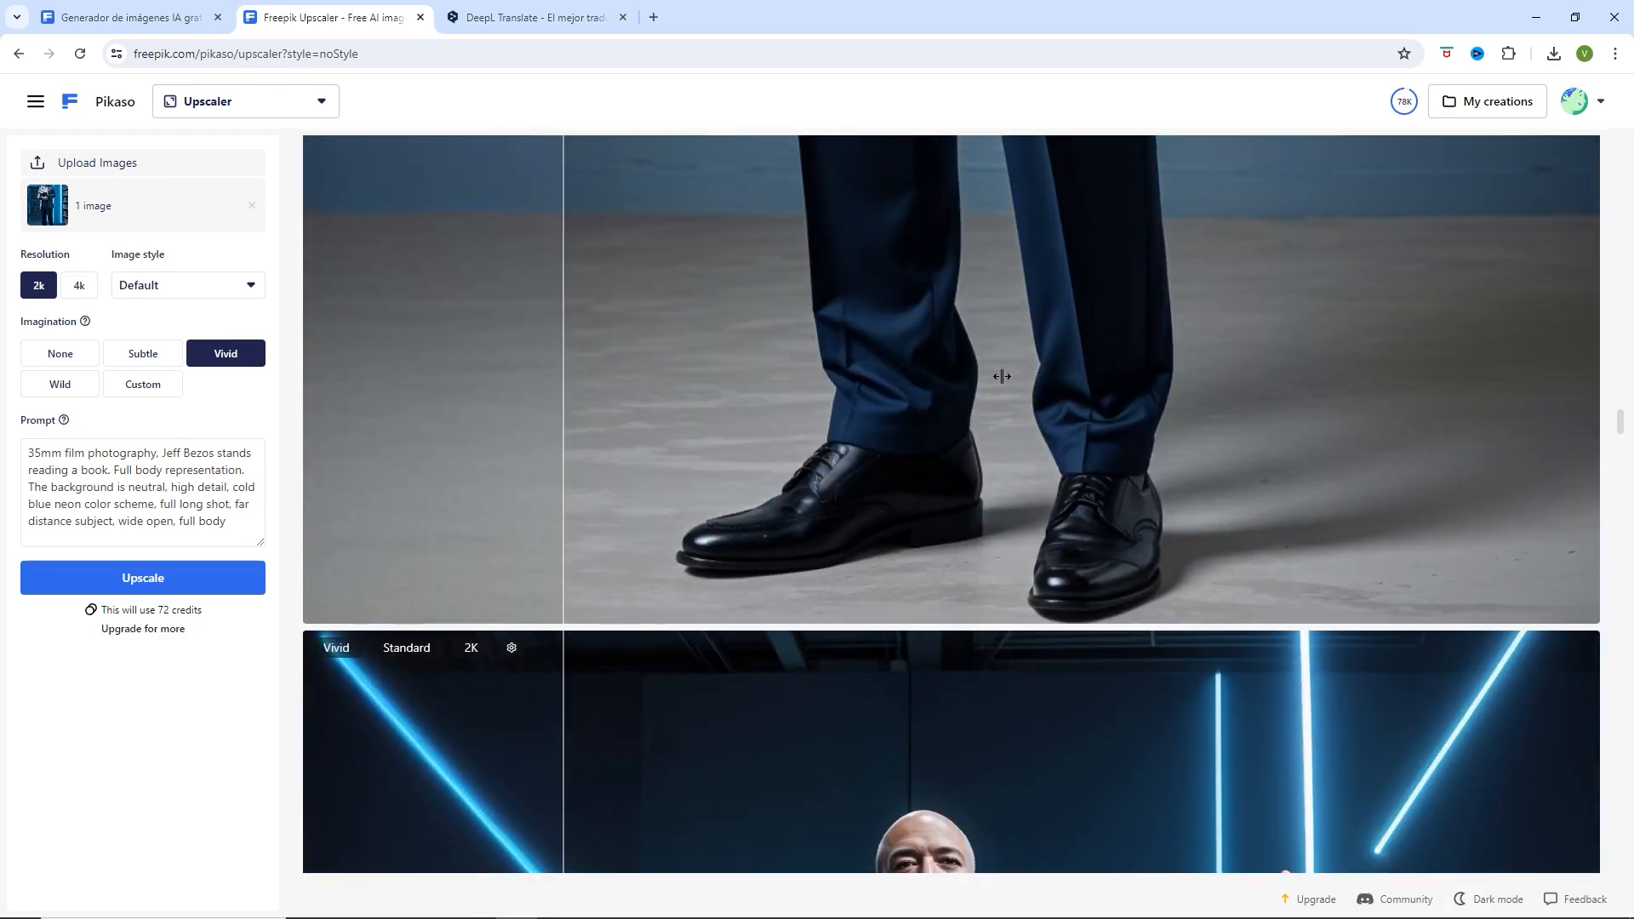
left_click_drag(1621, 431, 1627, 139)
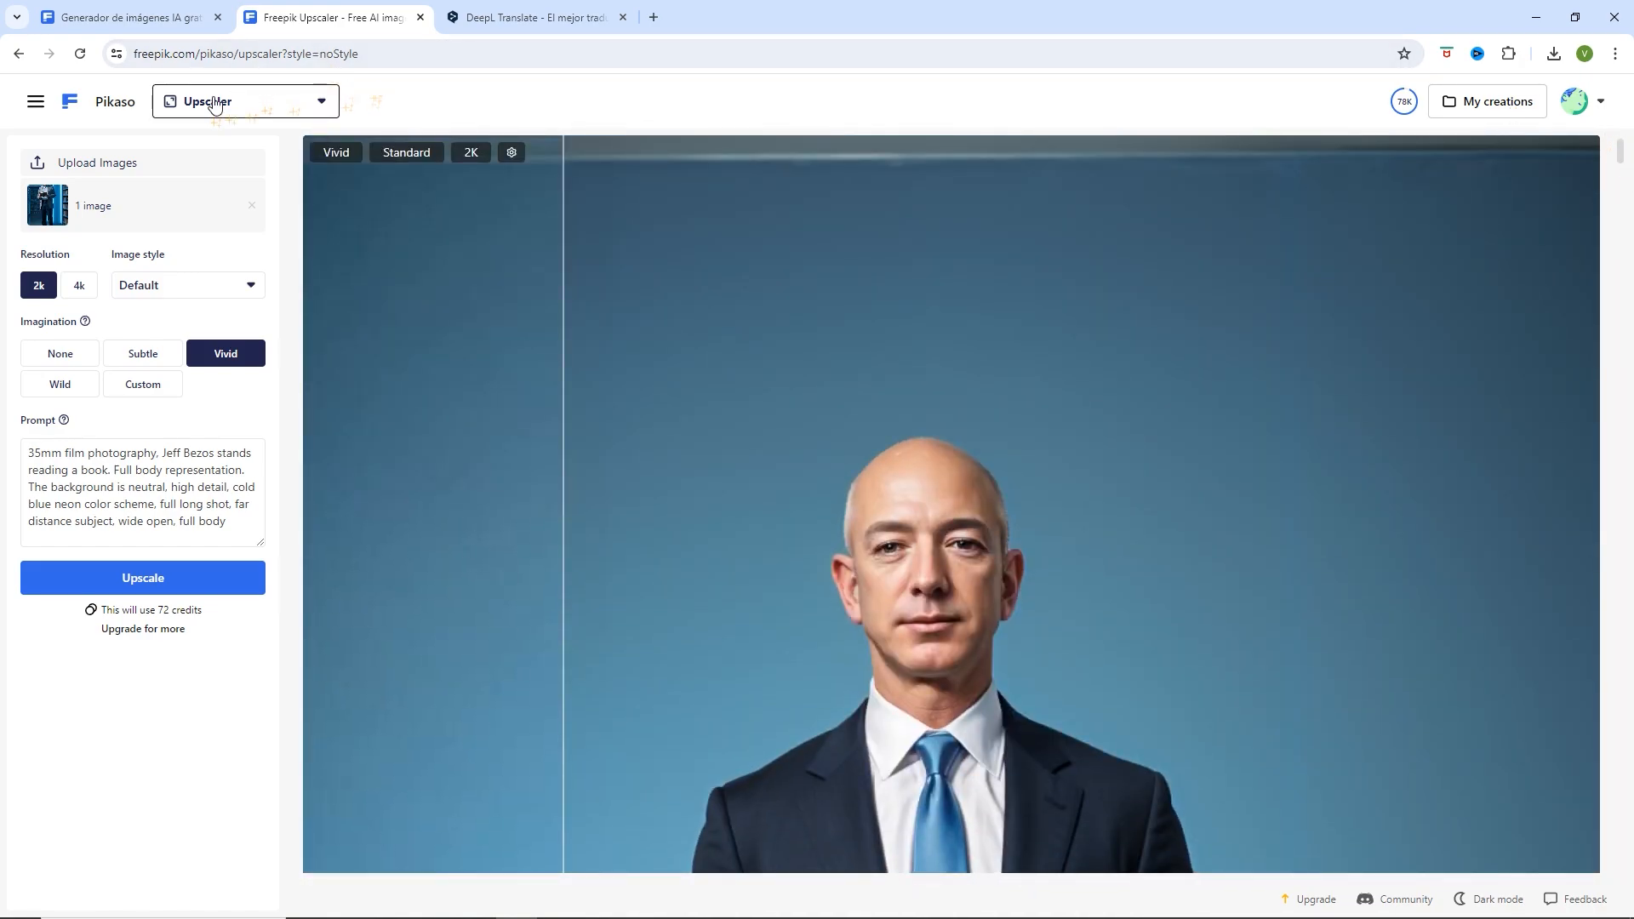
- Return to the AI image generator and clear the book-reading prompt
left_click(315, 101)
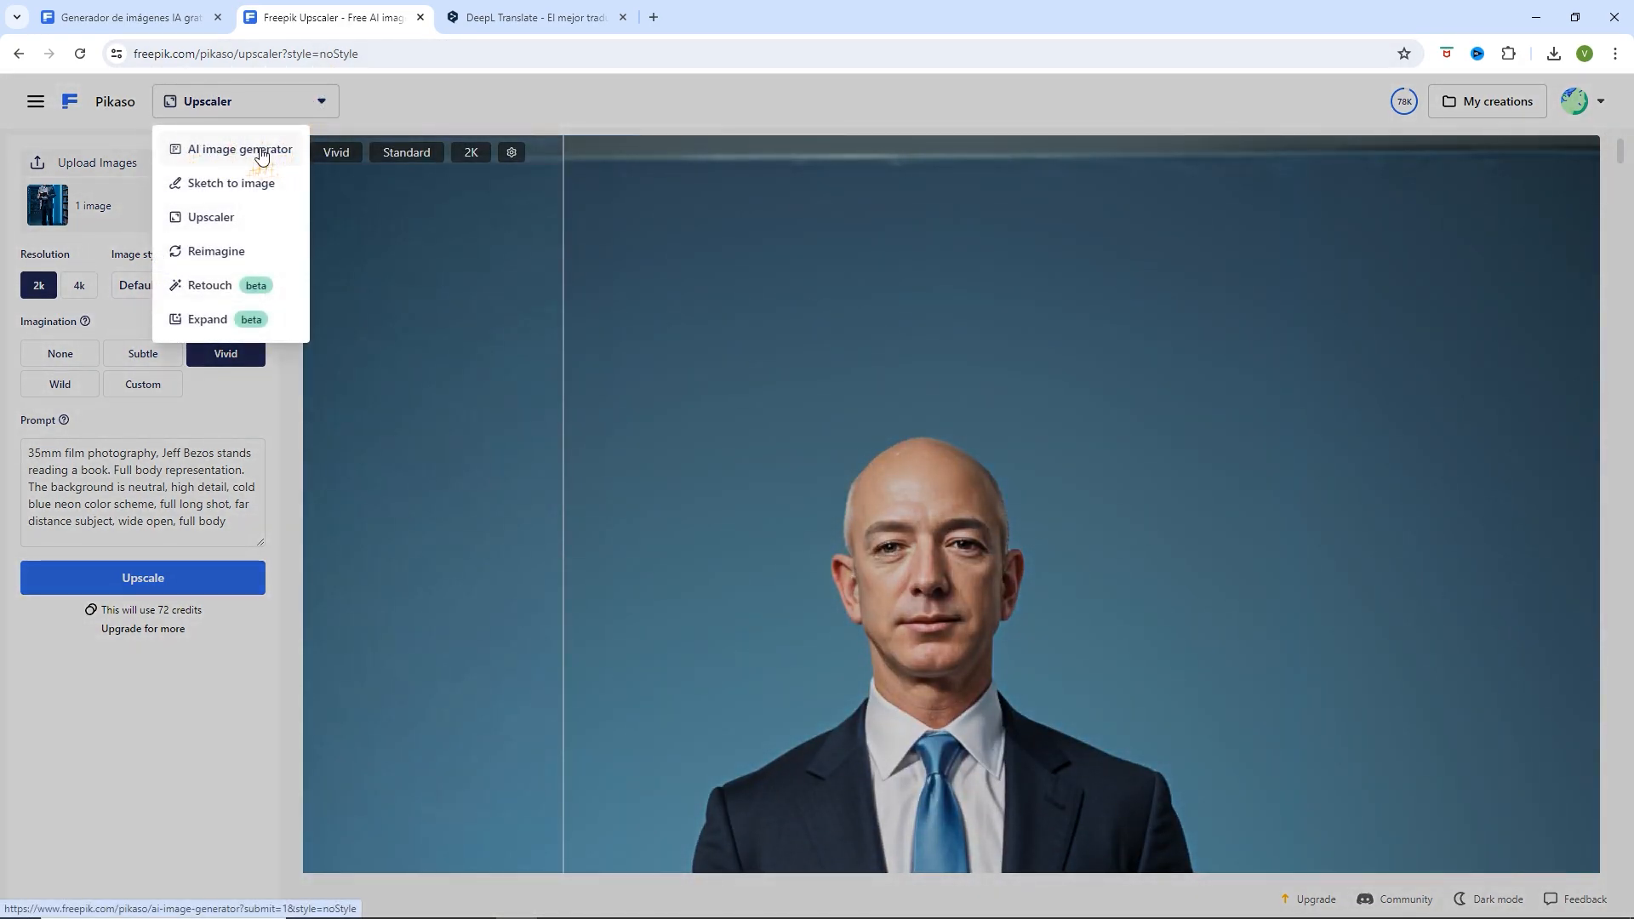
left_click(272, 153)
triple_click(187, 209)
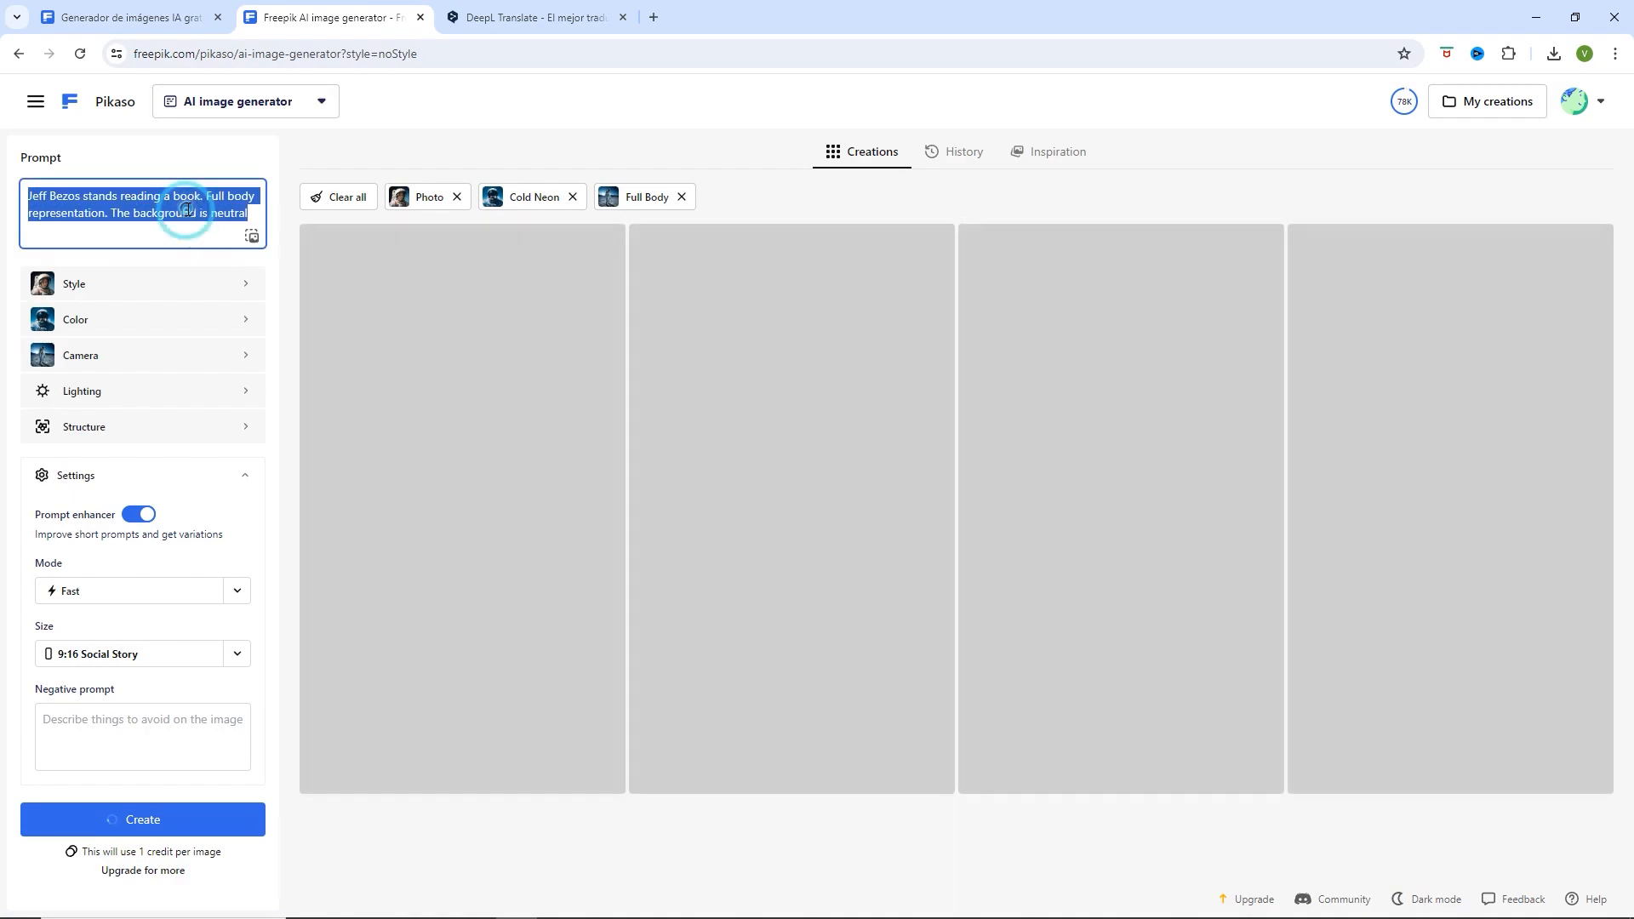
key("BackSpace")
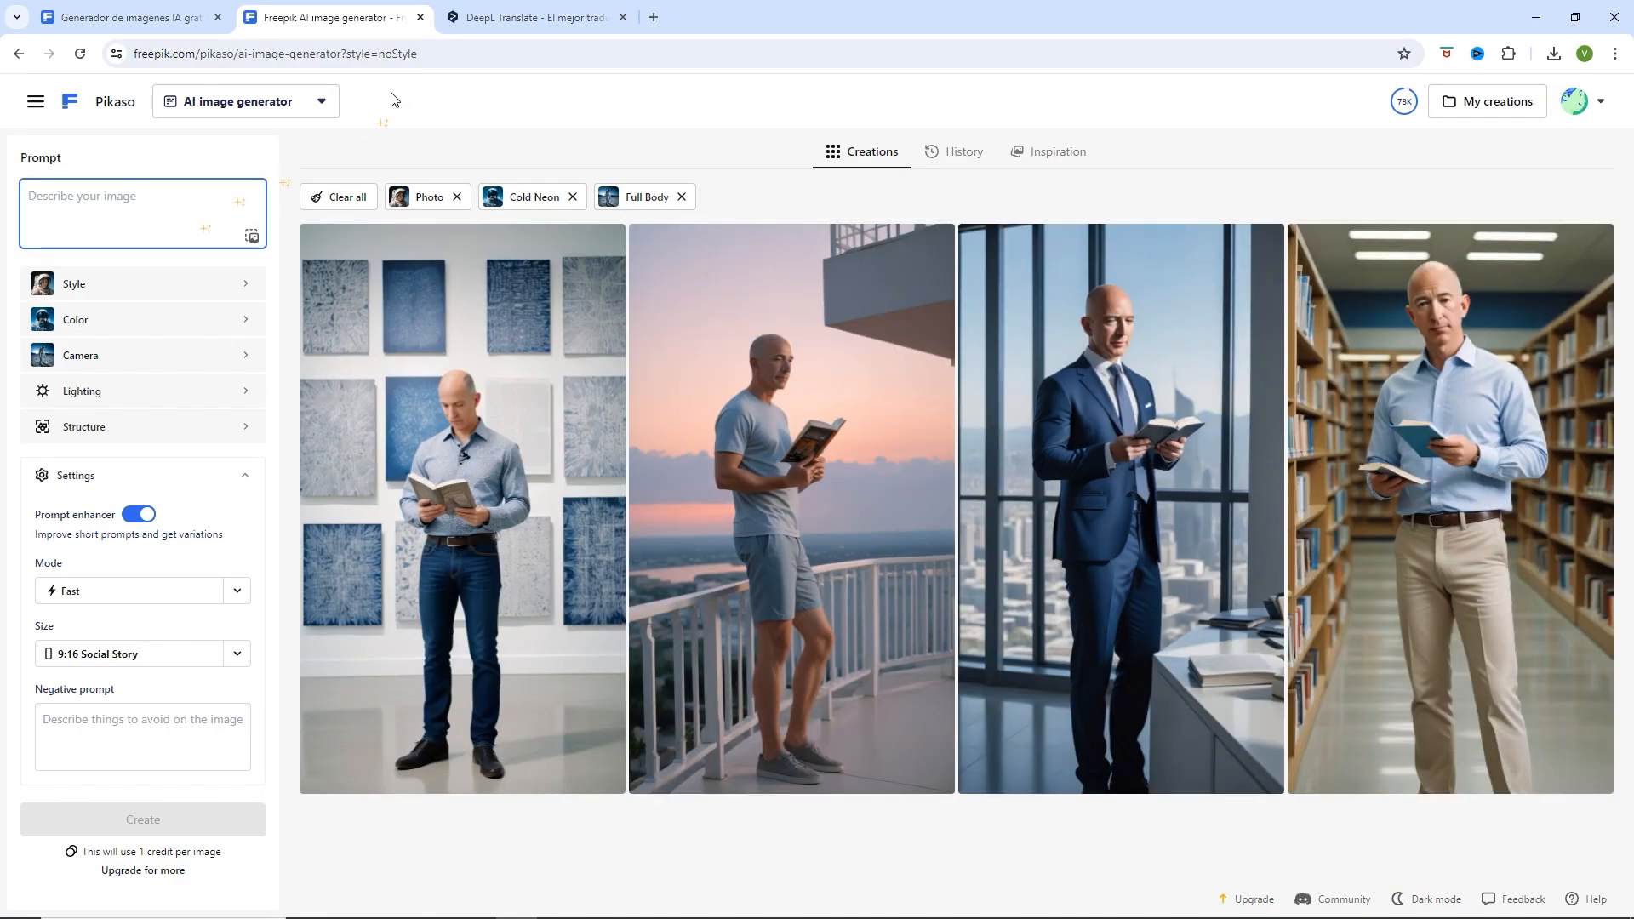
- Switch to DeepL and replace the source text with "Jeff Bezos, hombre caucásico, con traje a medida, demostrando su liderazgo levantando las manos."
left_click(532, 17)
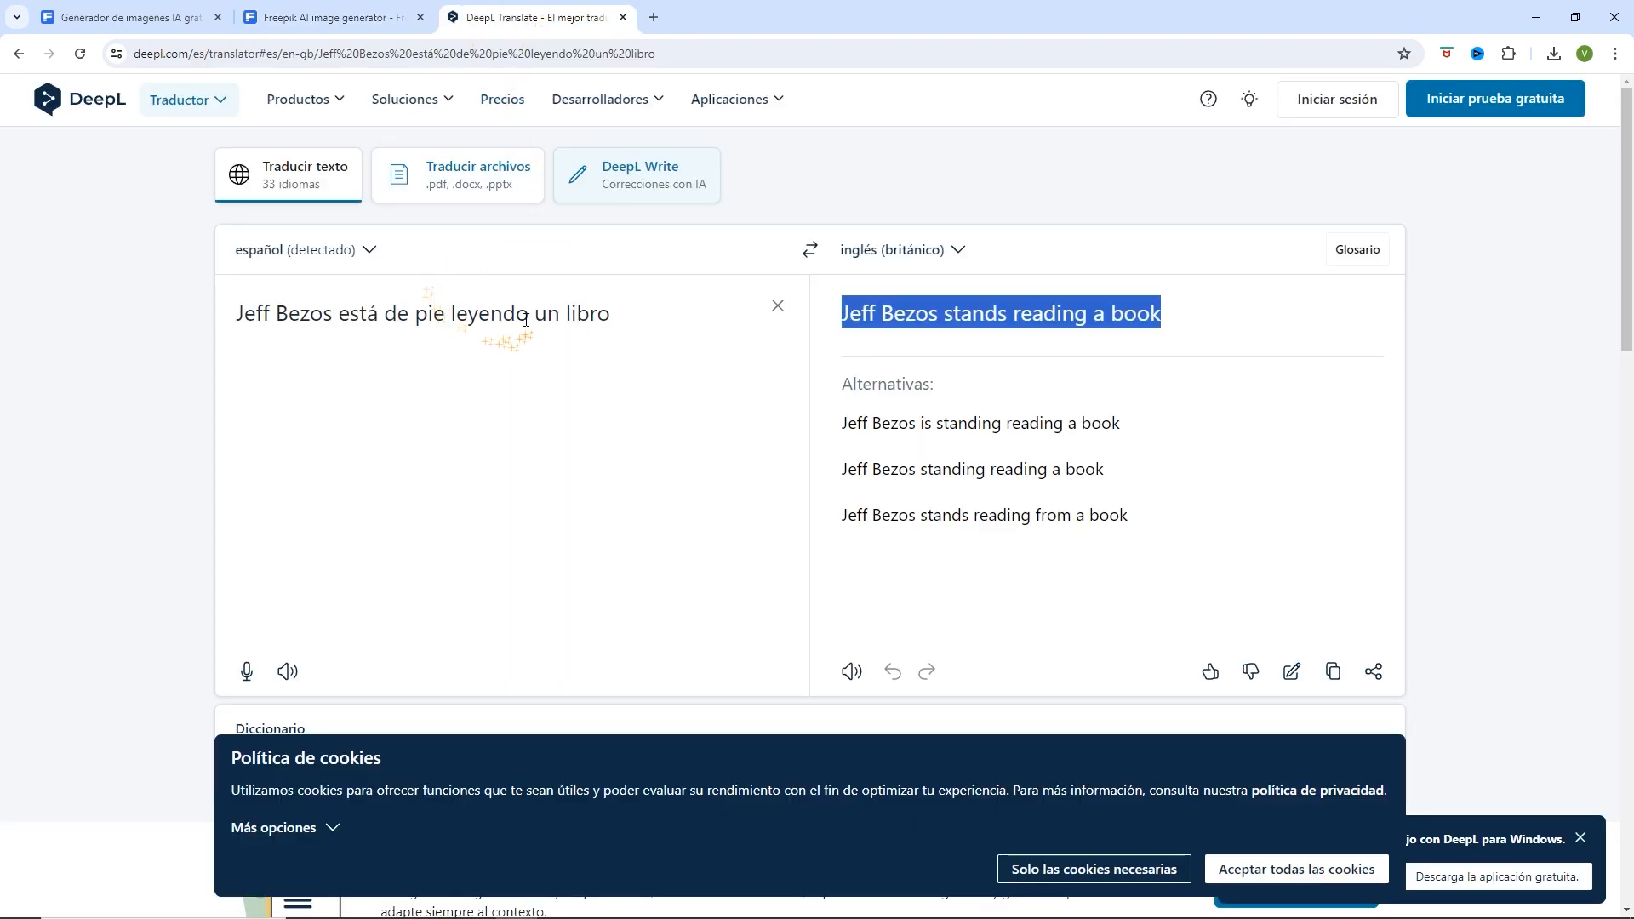
left_click(776, 306)
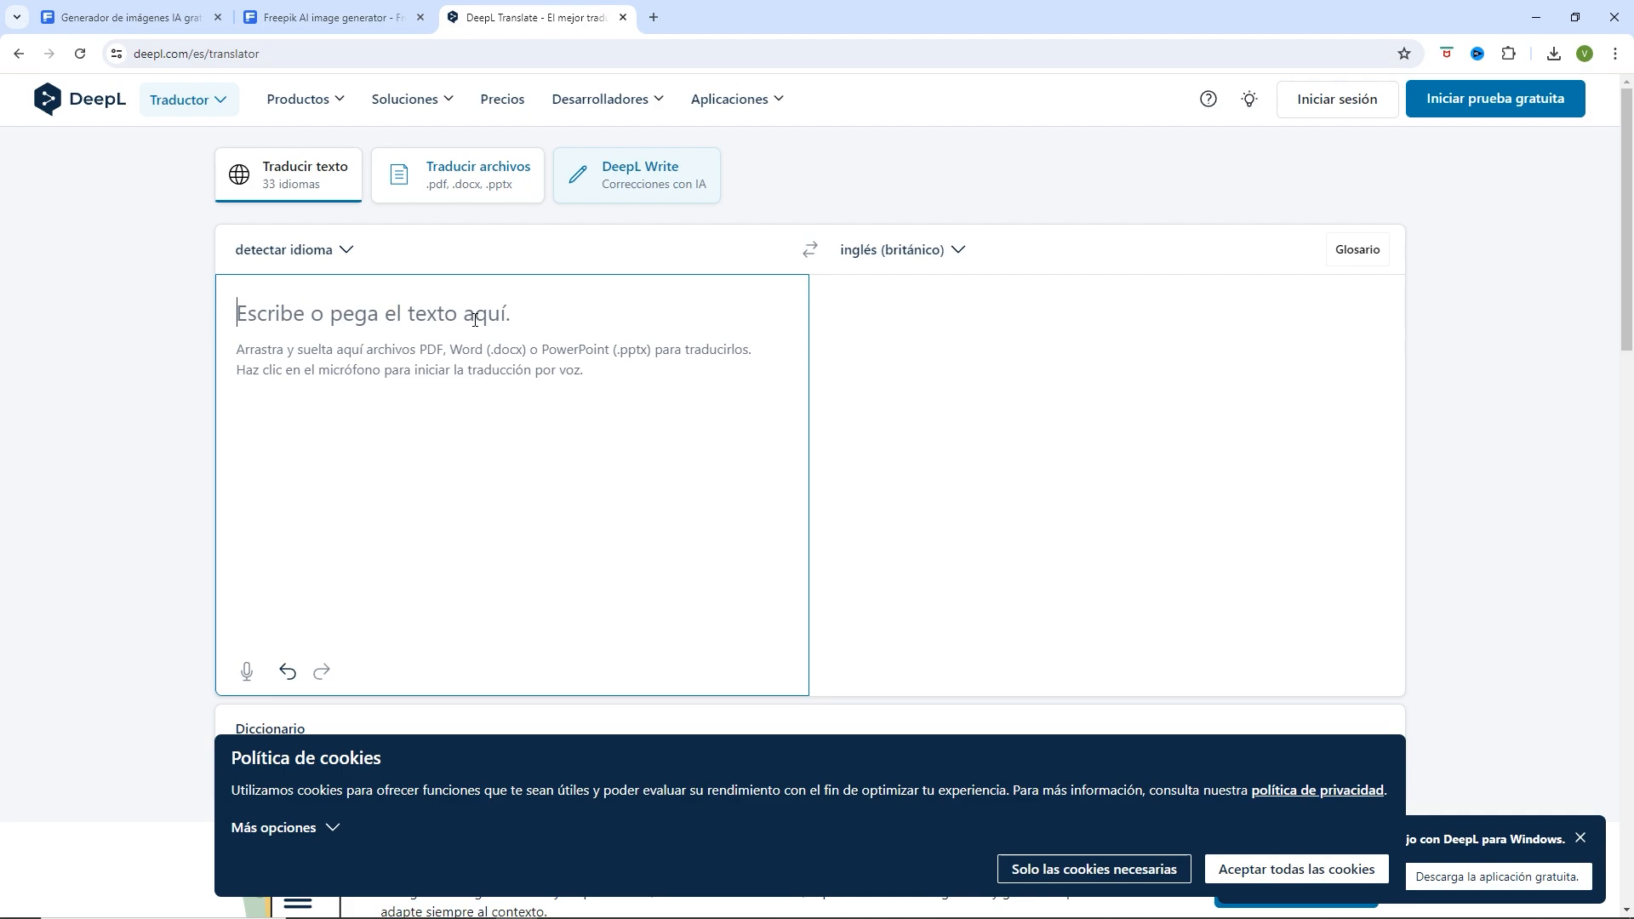
type("Je")
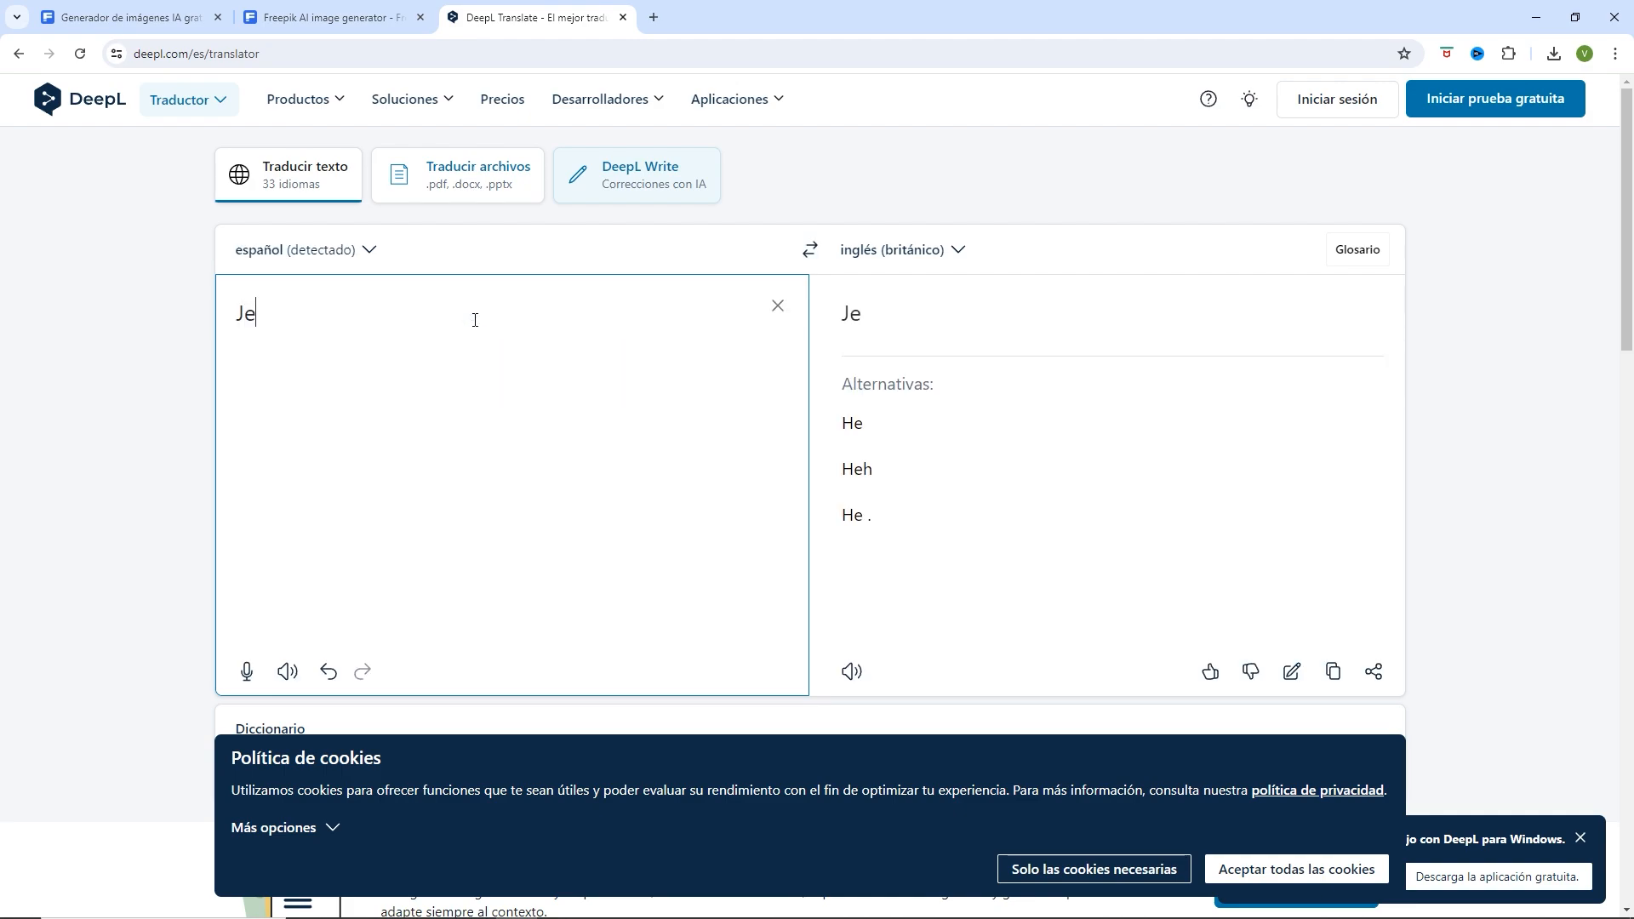
type("ff Bezo")
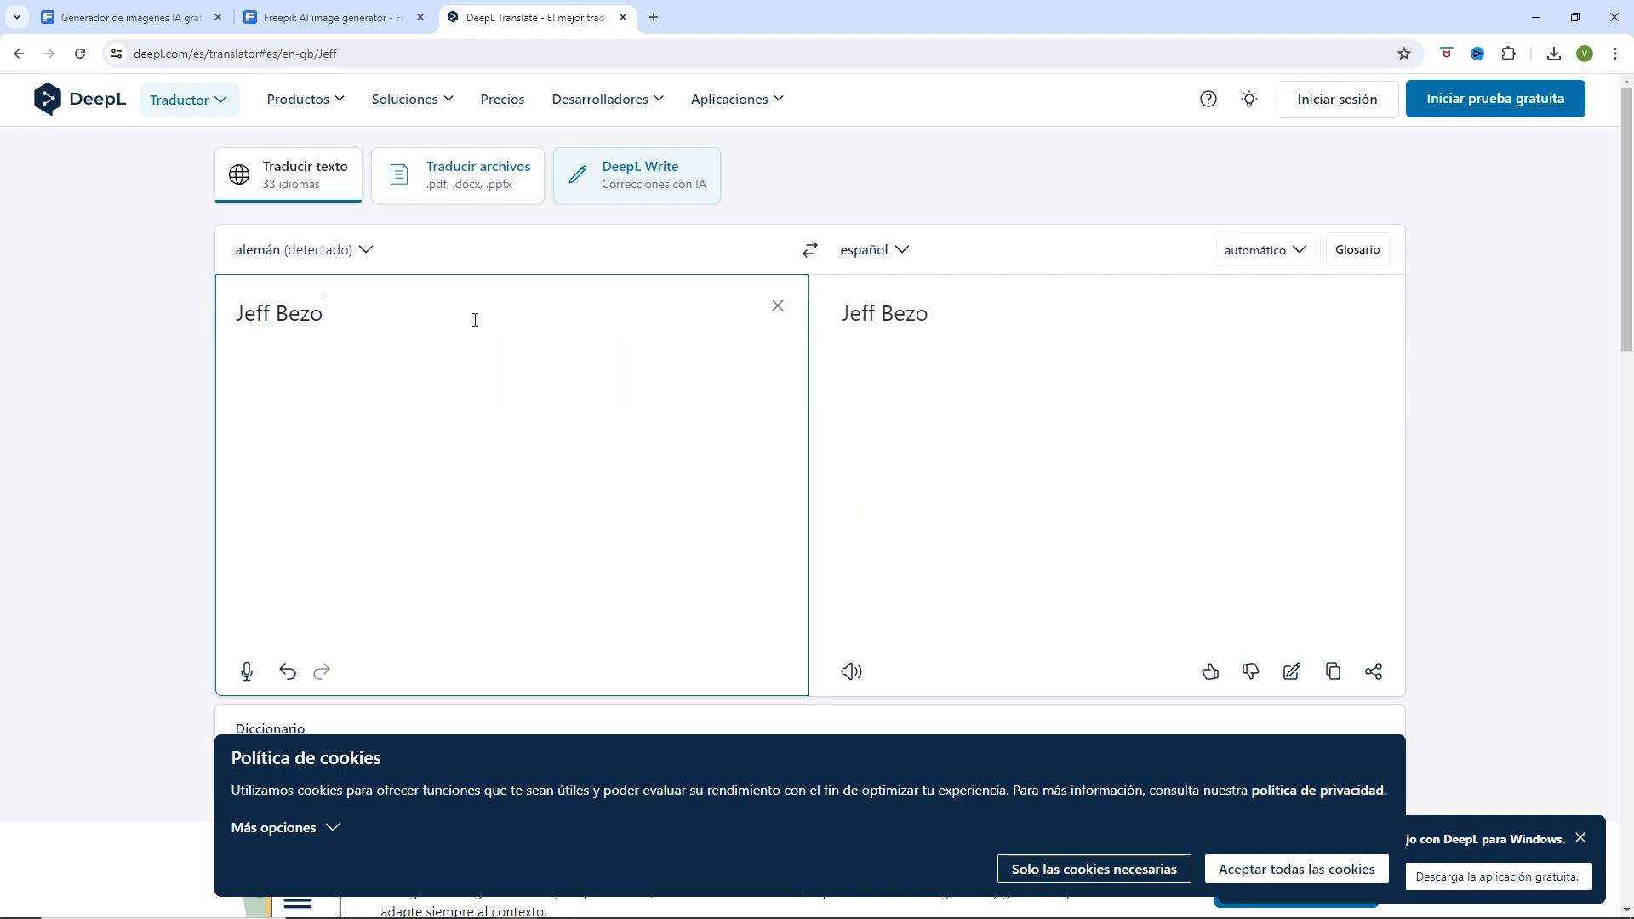
type("s, homb")
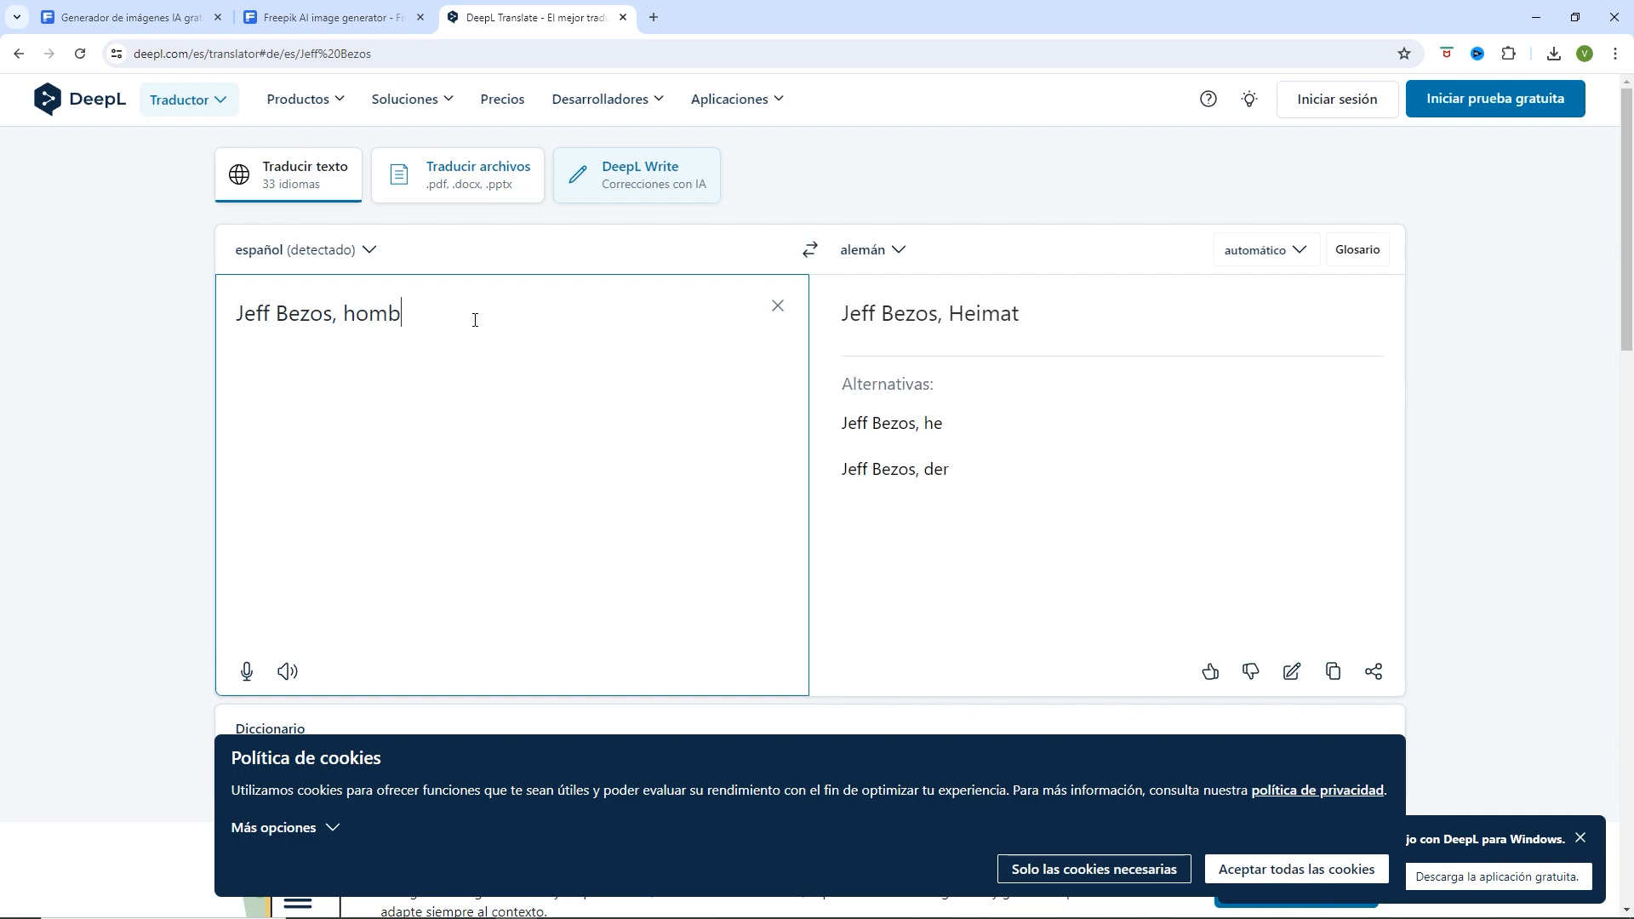
type("re ca")
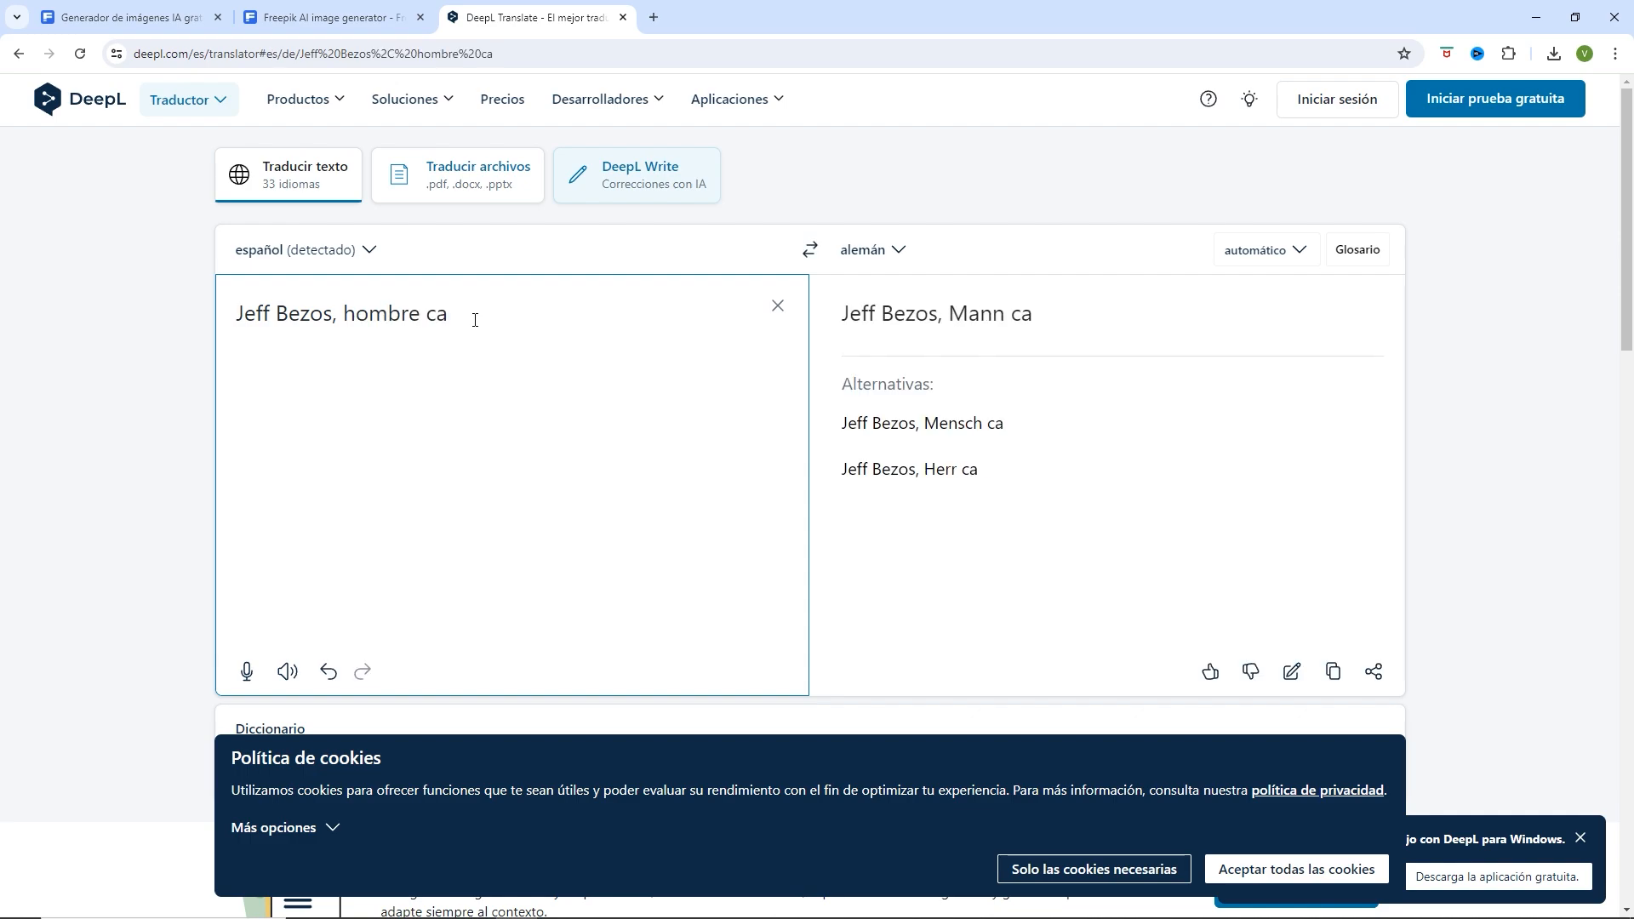
type("uc")
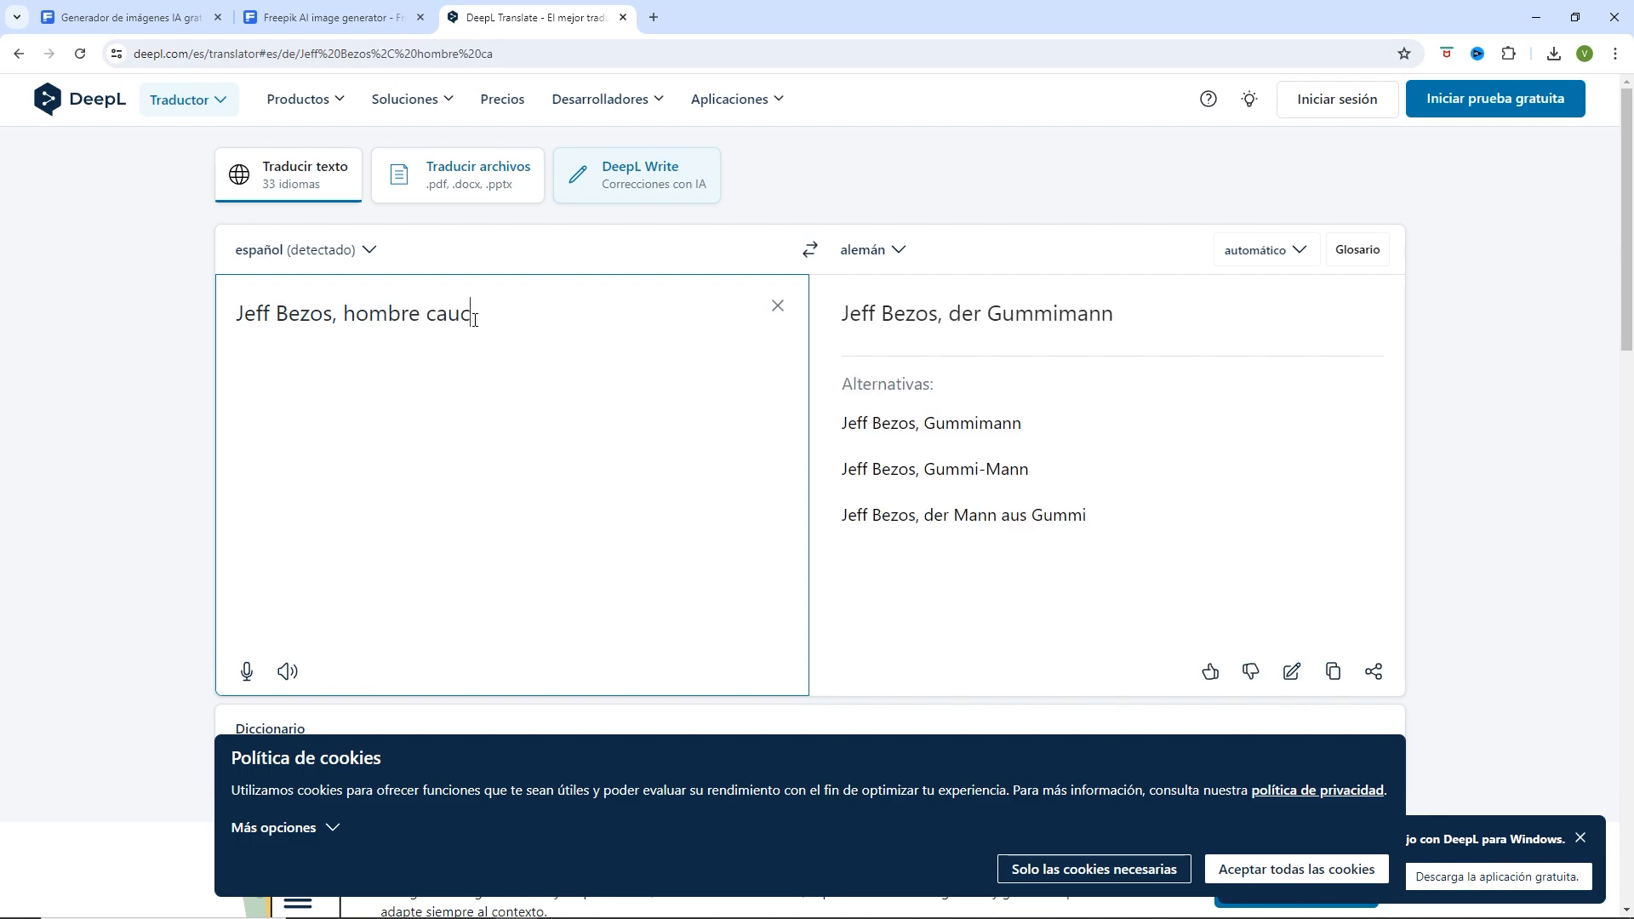
type("ásico")
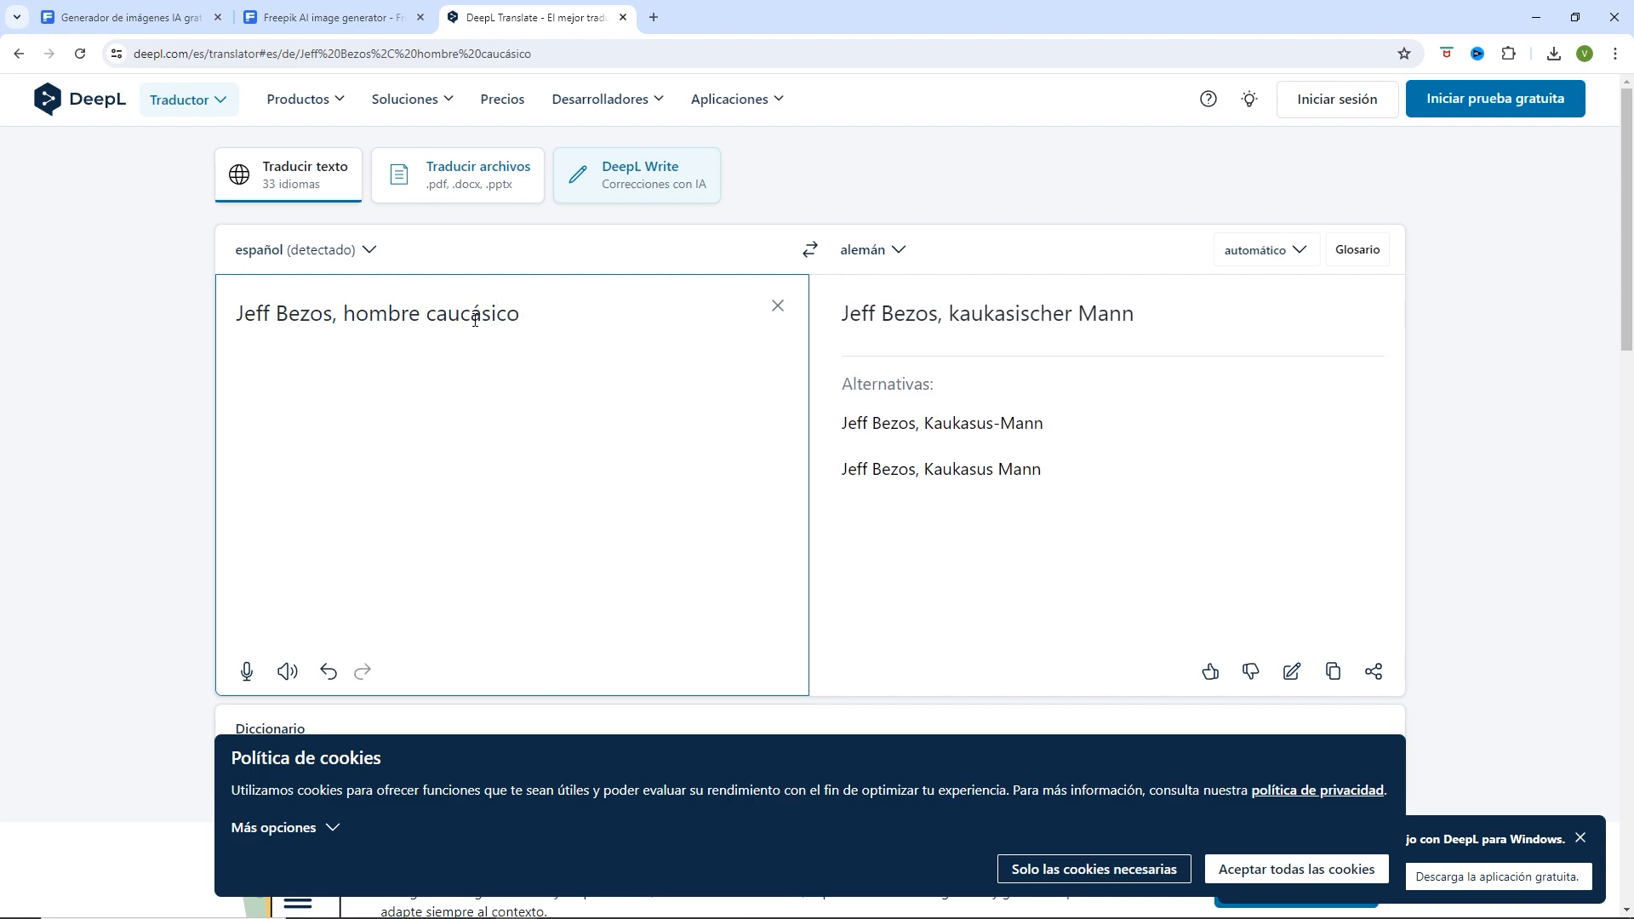
type(", con tr")
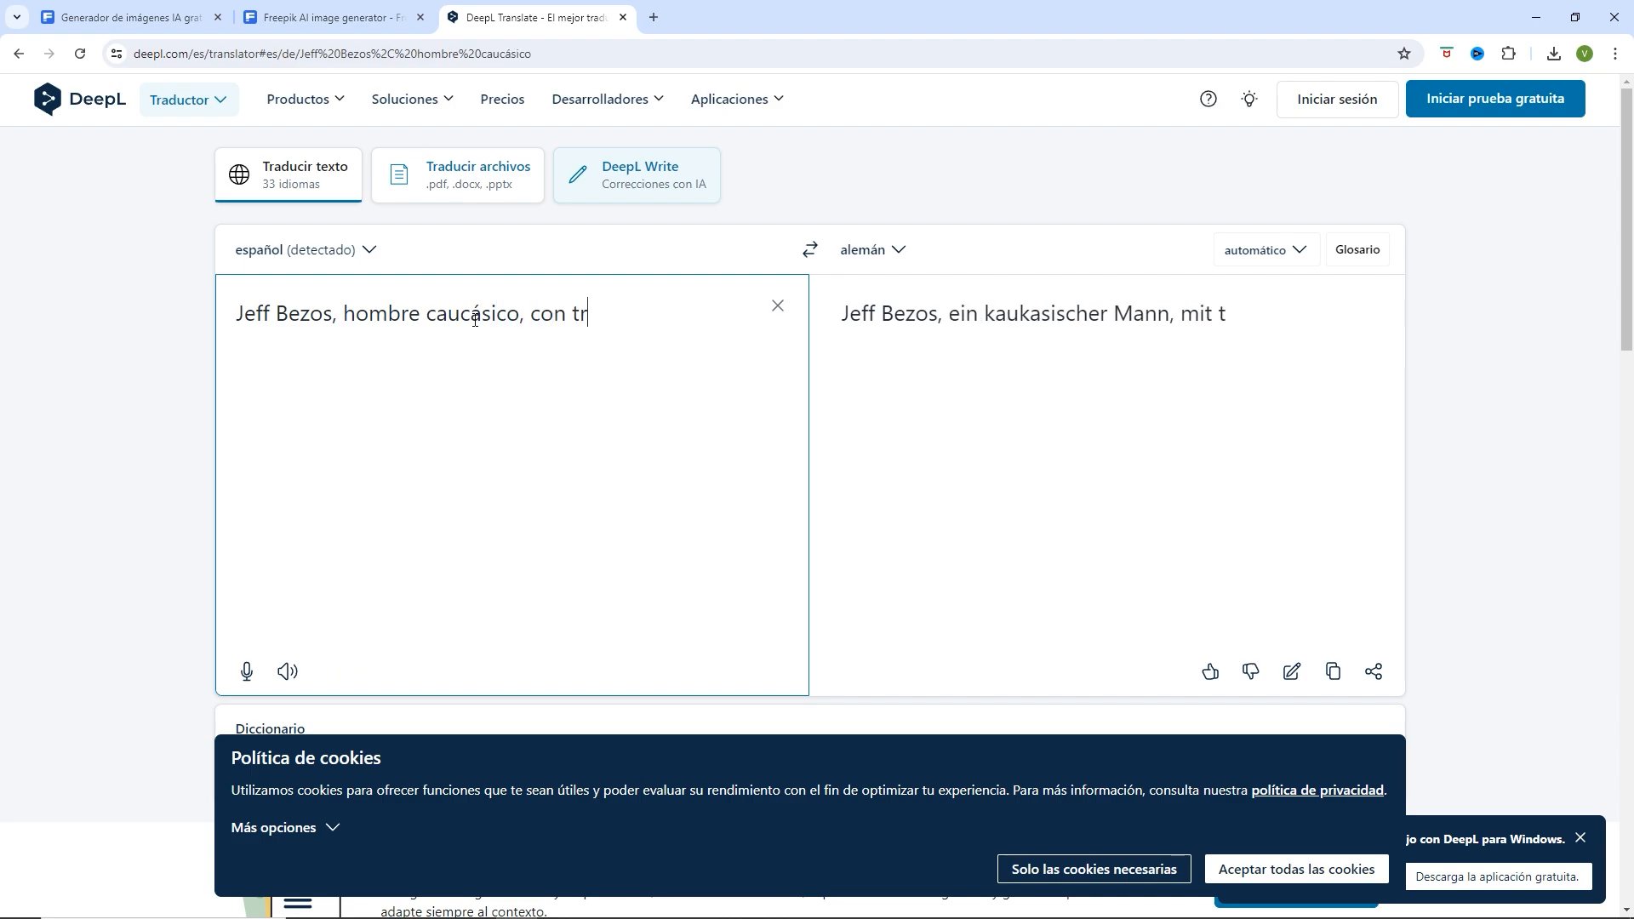
type("aje a medida")
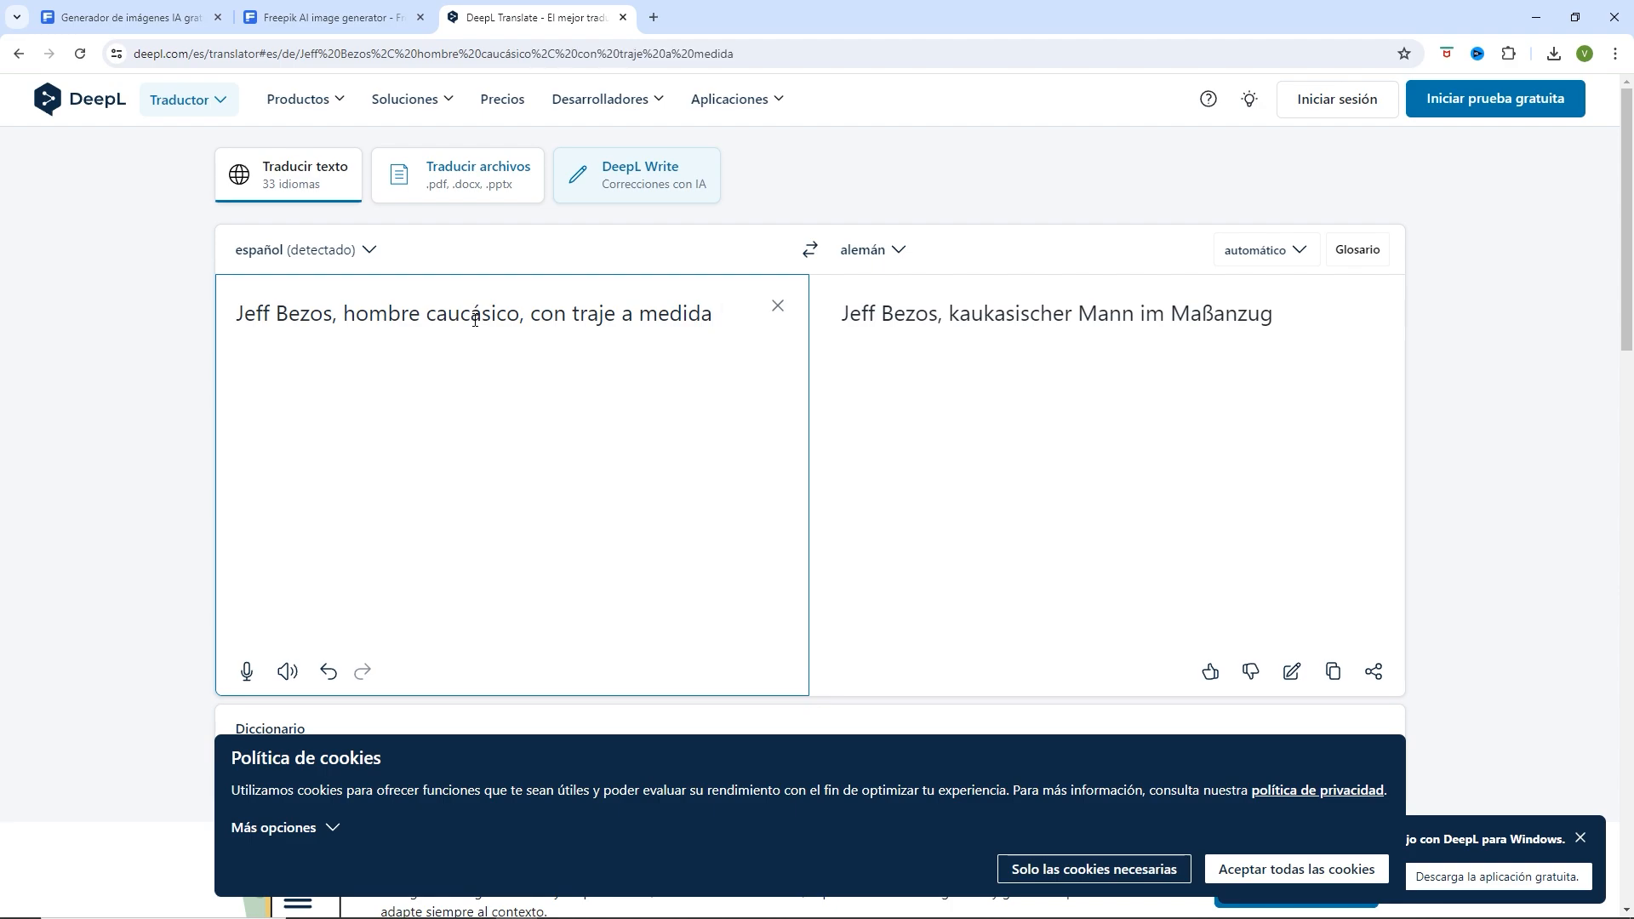
type(", demostrando")
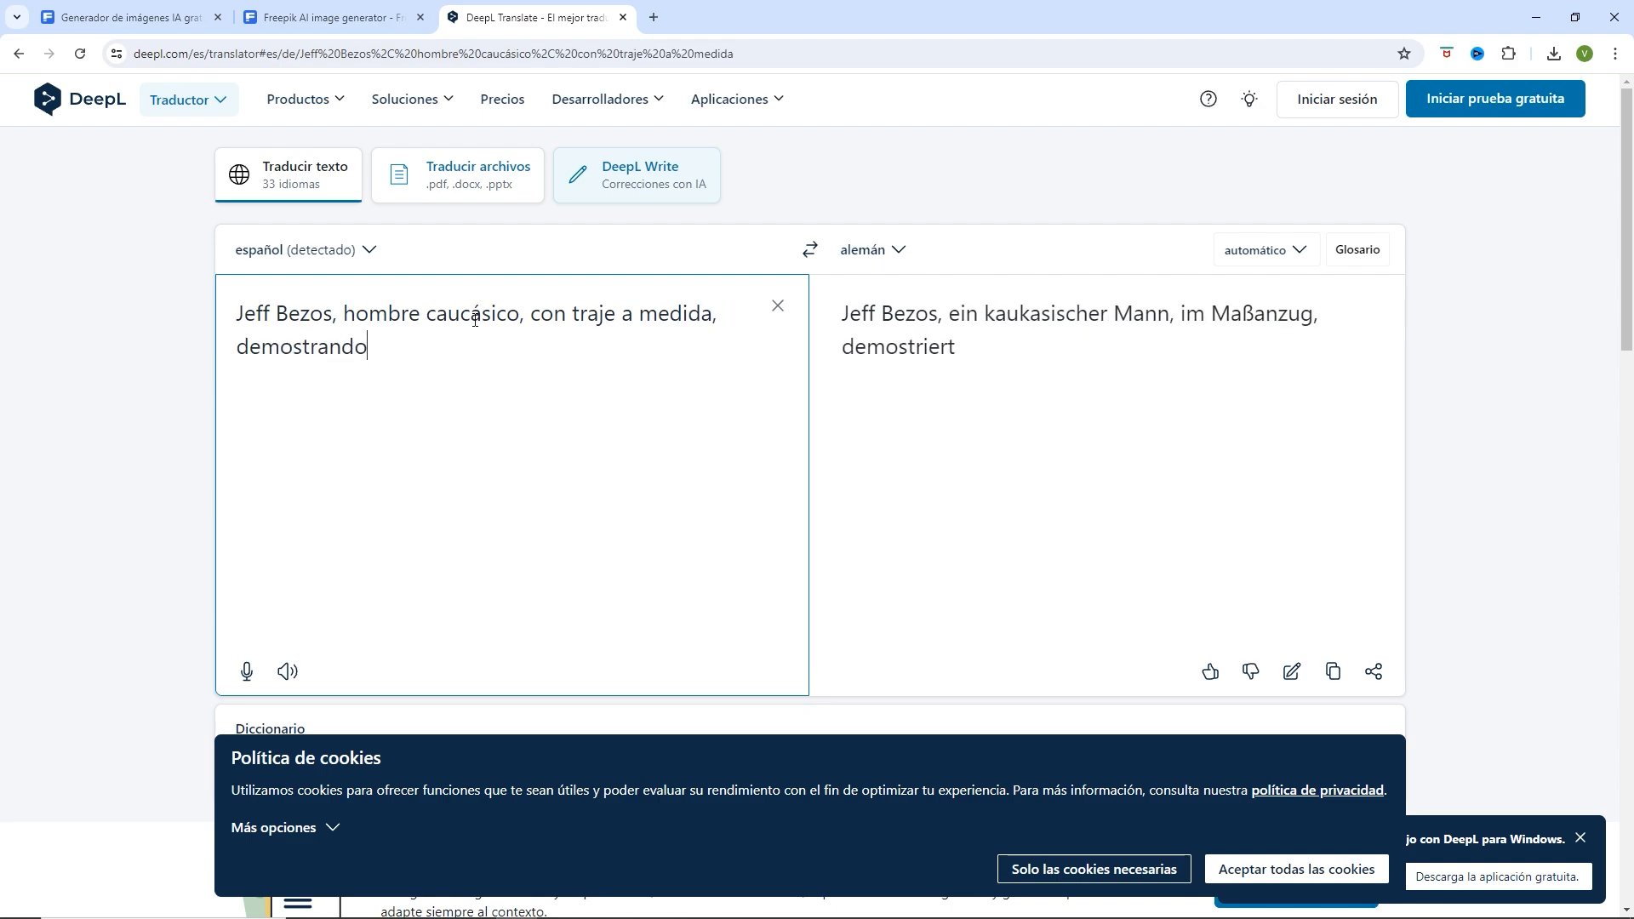
type(" si")
type("u lider")
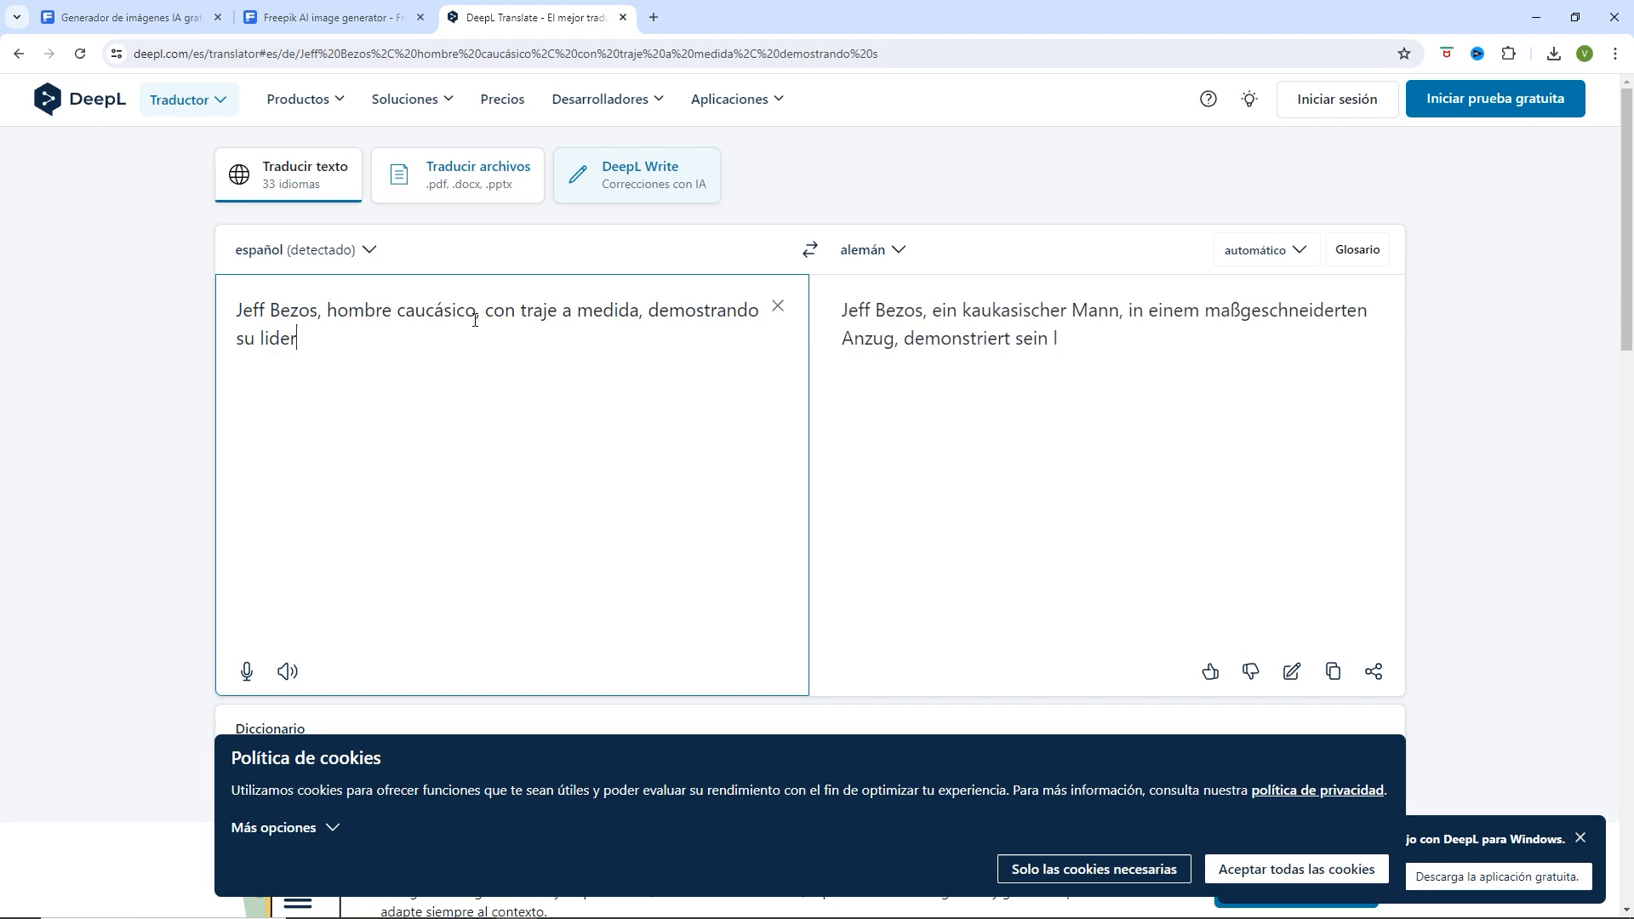
type("azgo")
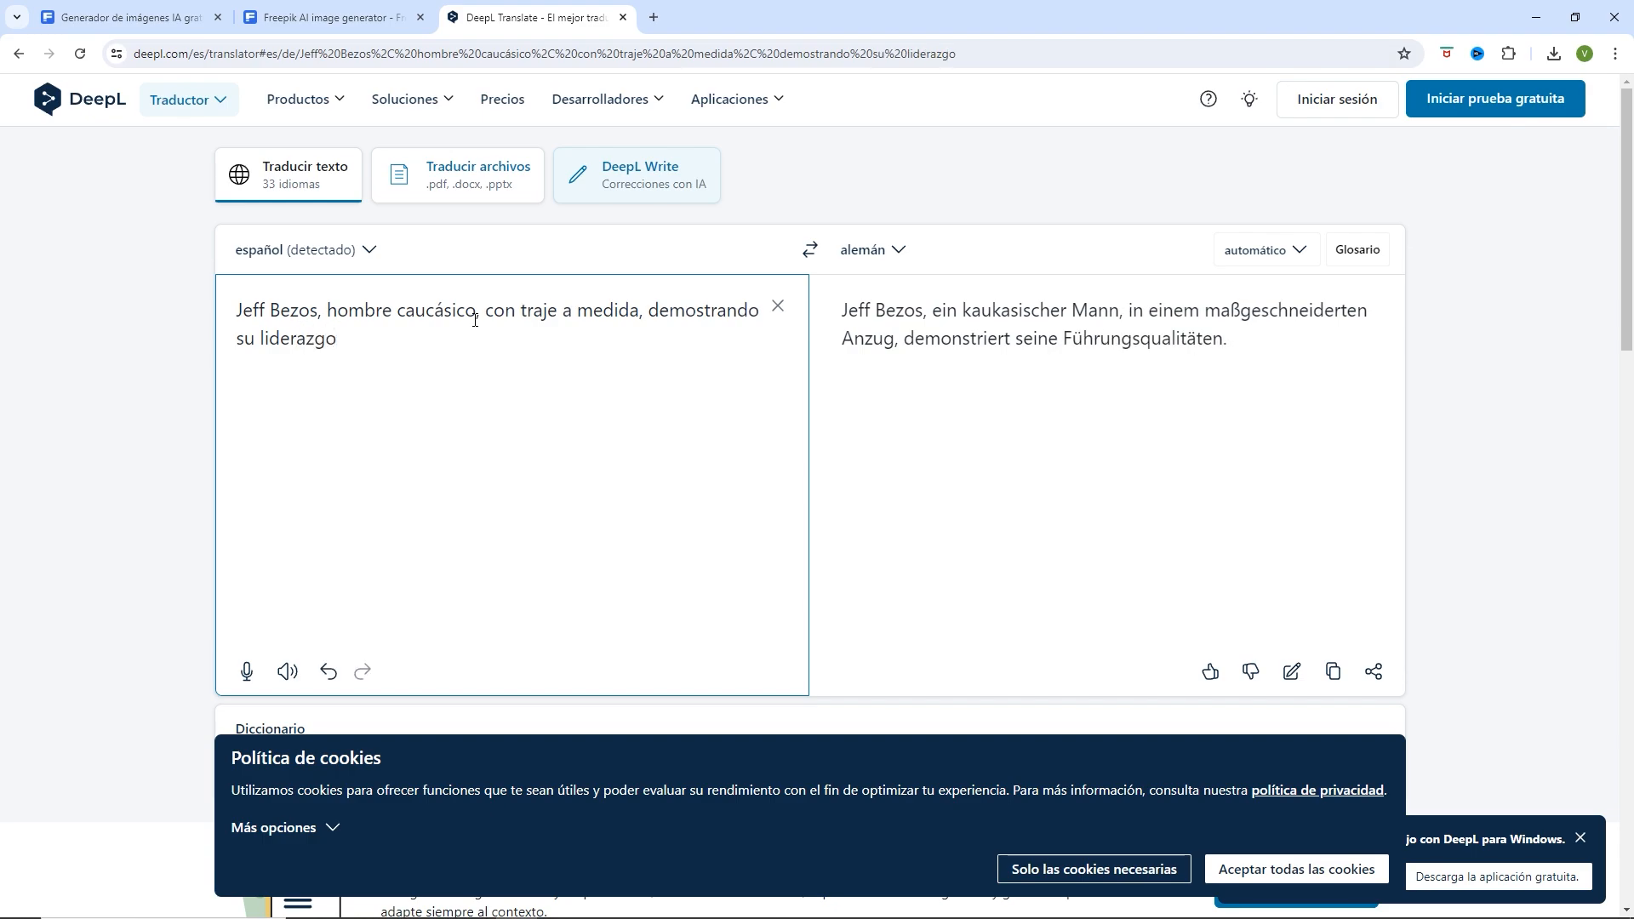
type(" levantando las manos.")
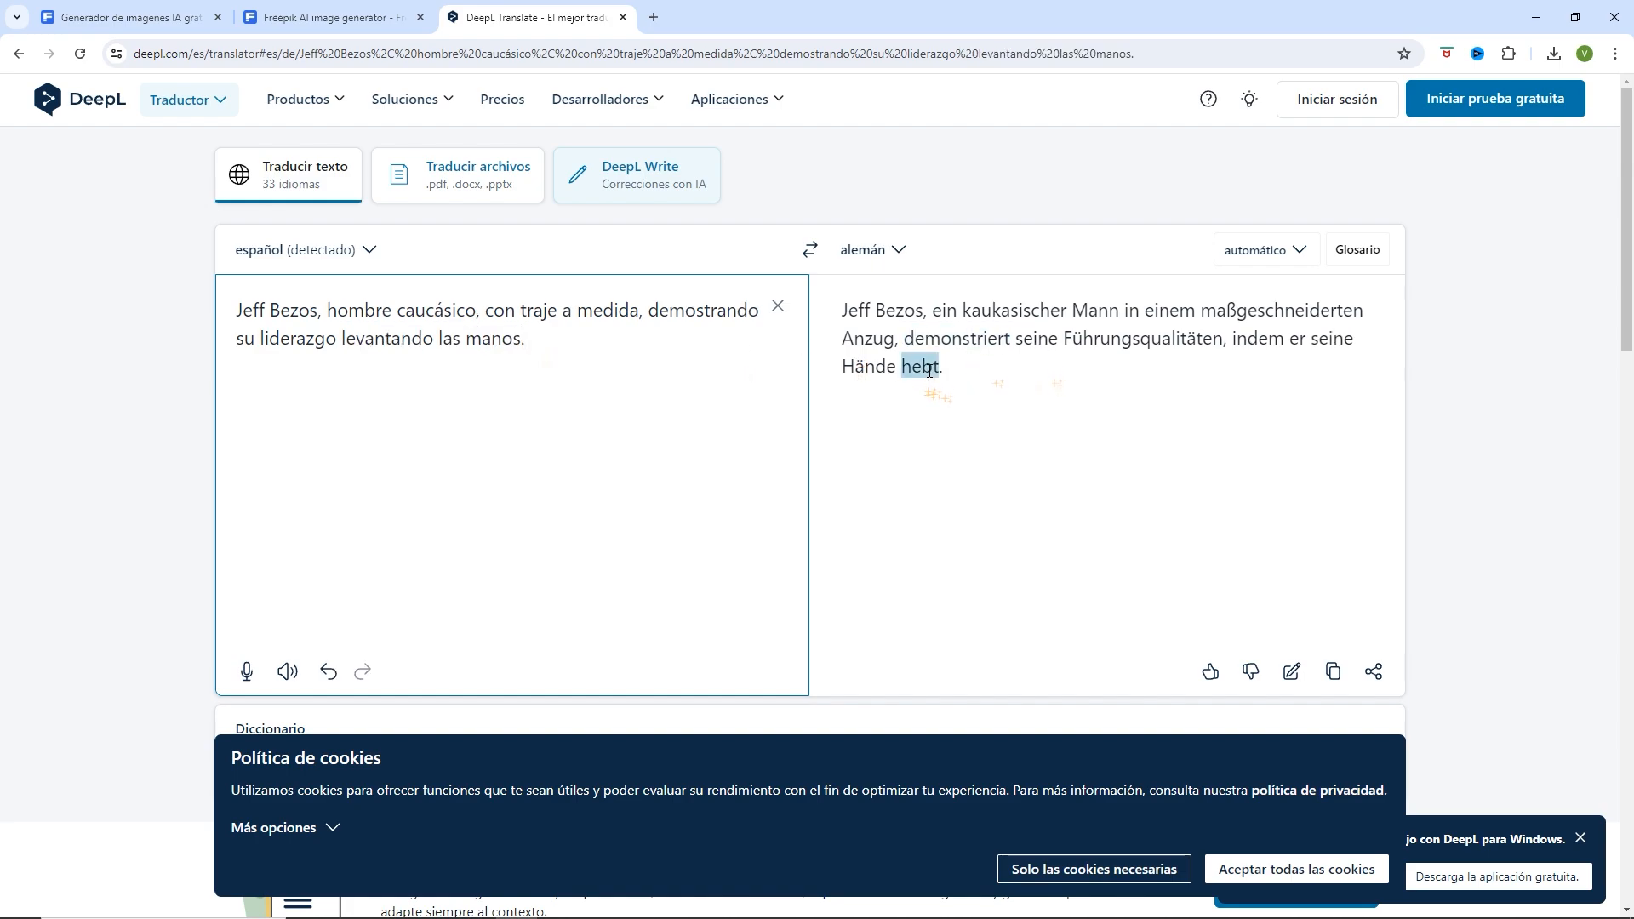
- Change the translation's target language to British English for the tailored-suit description
left_click(871, 254)
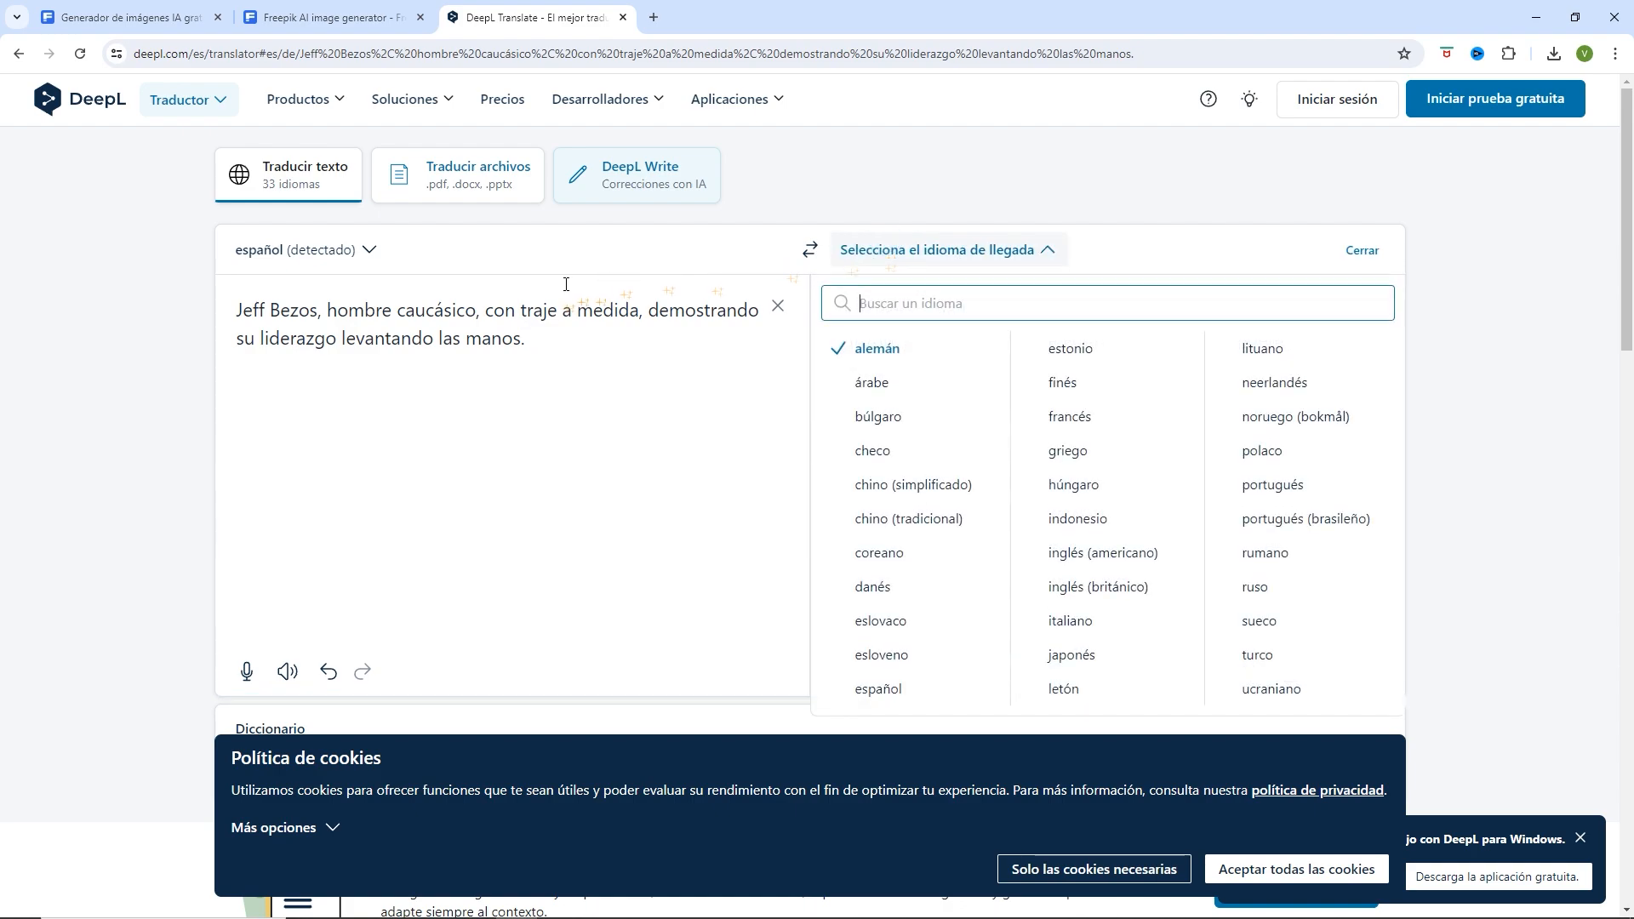
type("ing")
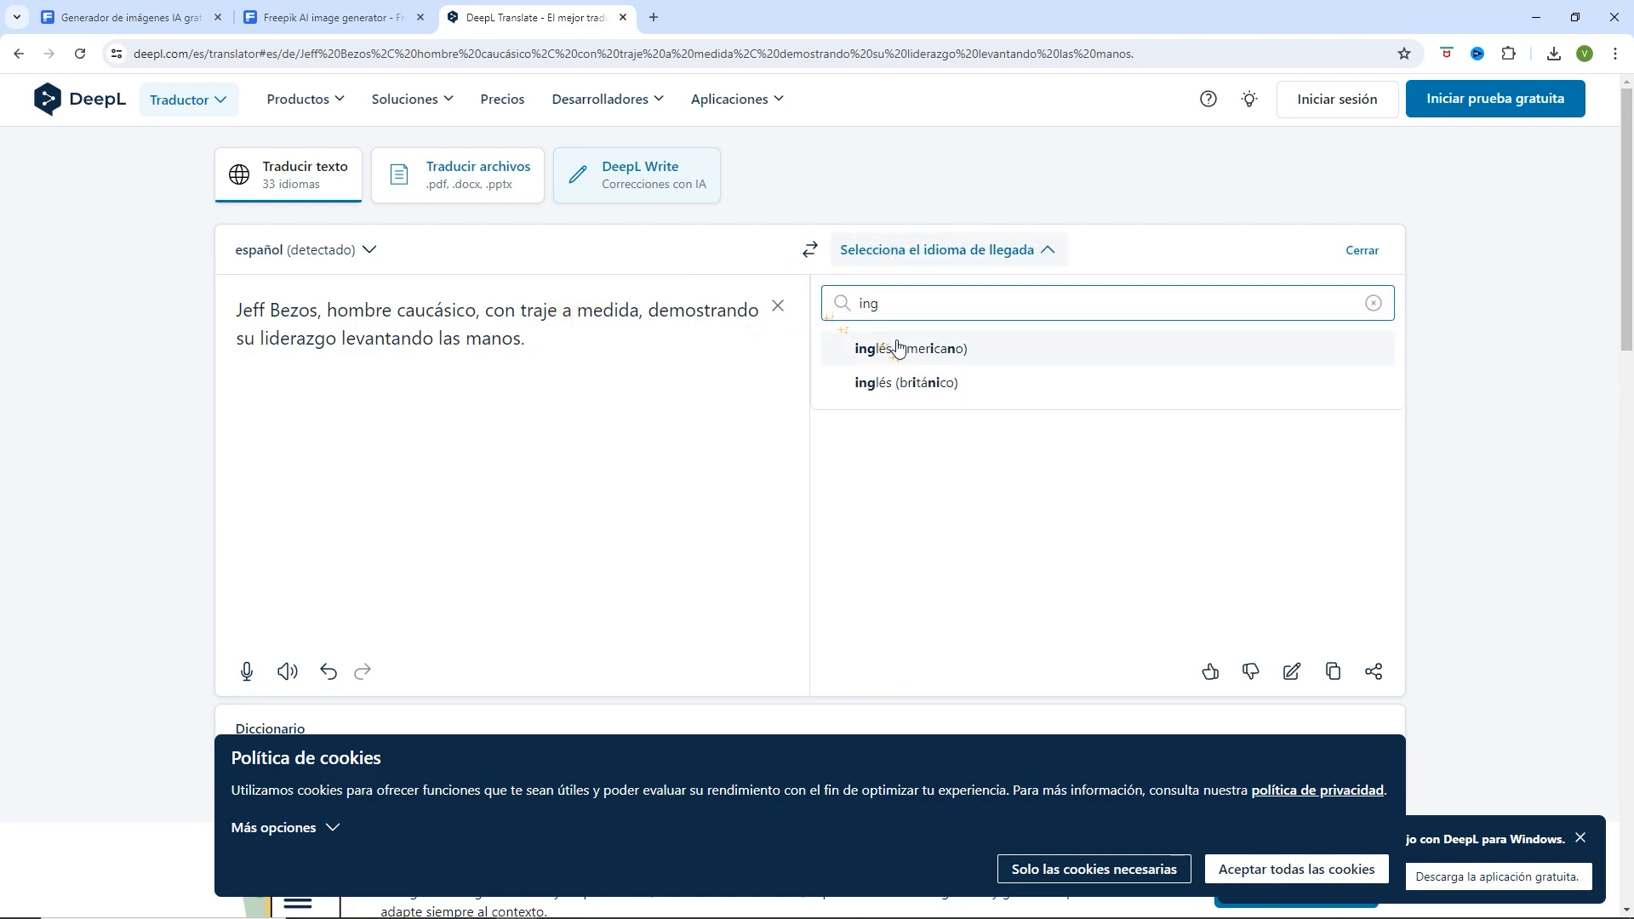
left_click(885, 385)
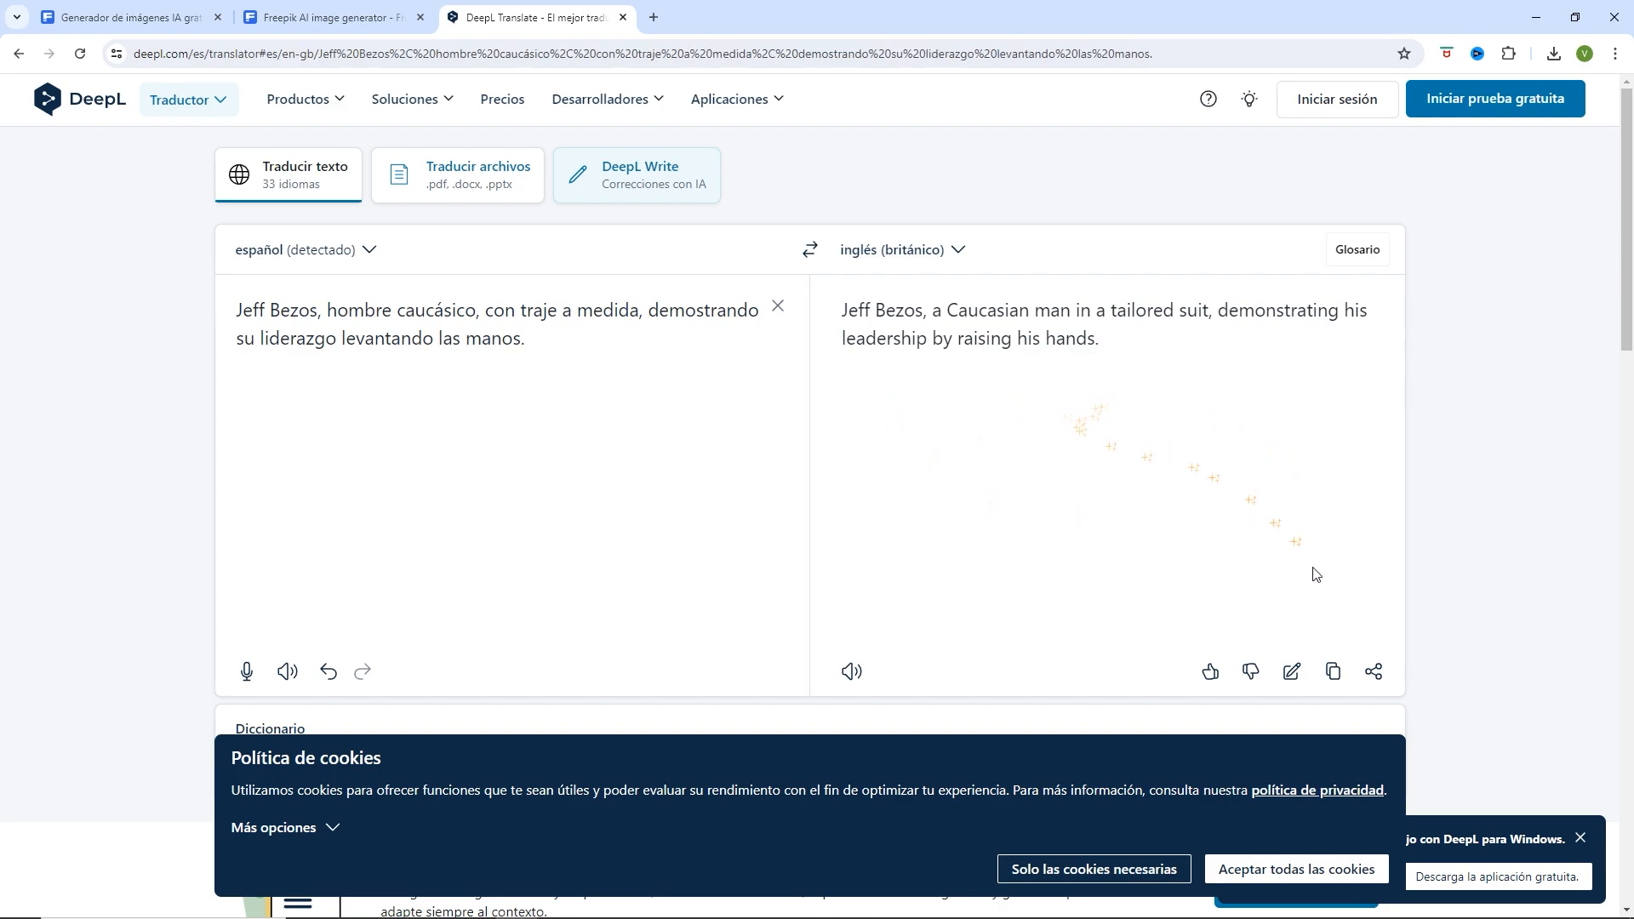
- Copy the English translation into Freepik's AI image generator as the prompt and generate images of Jeff Bezos in a tailored suit raising his hands
left_click(1334, 673)
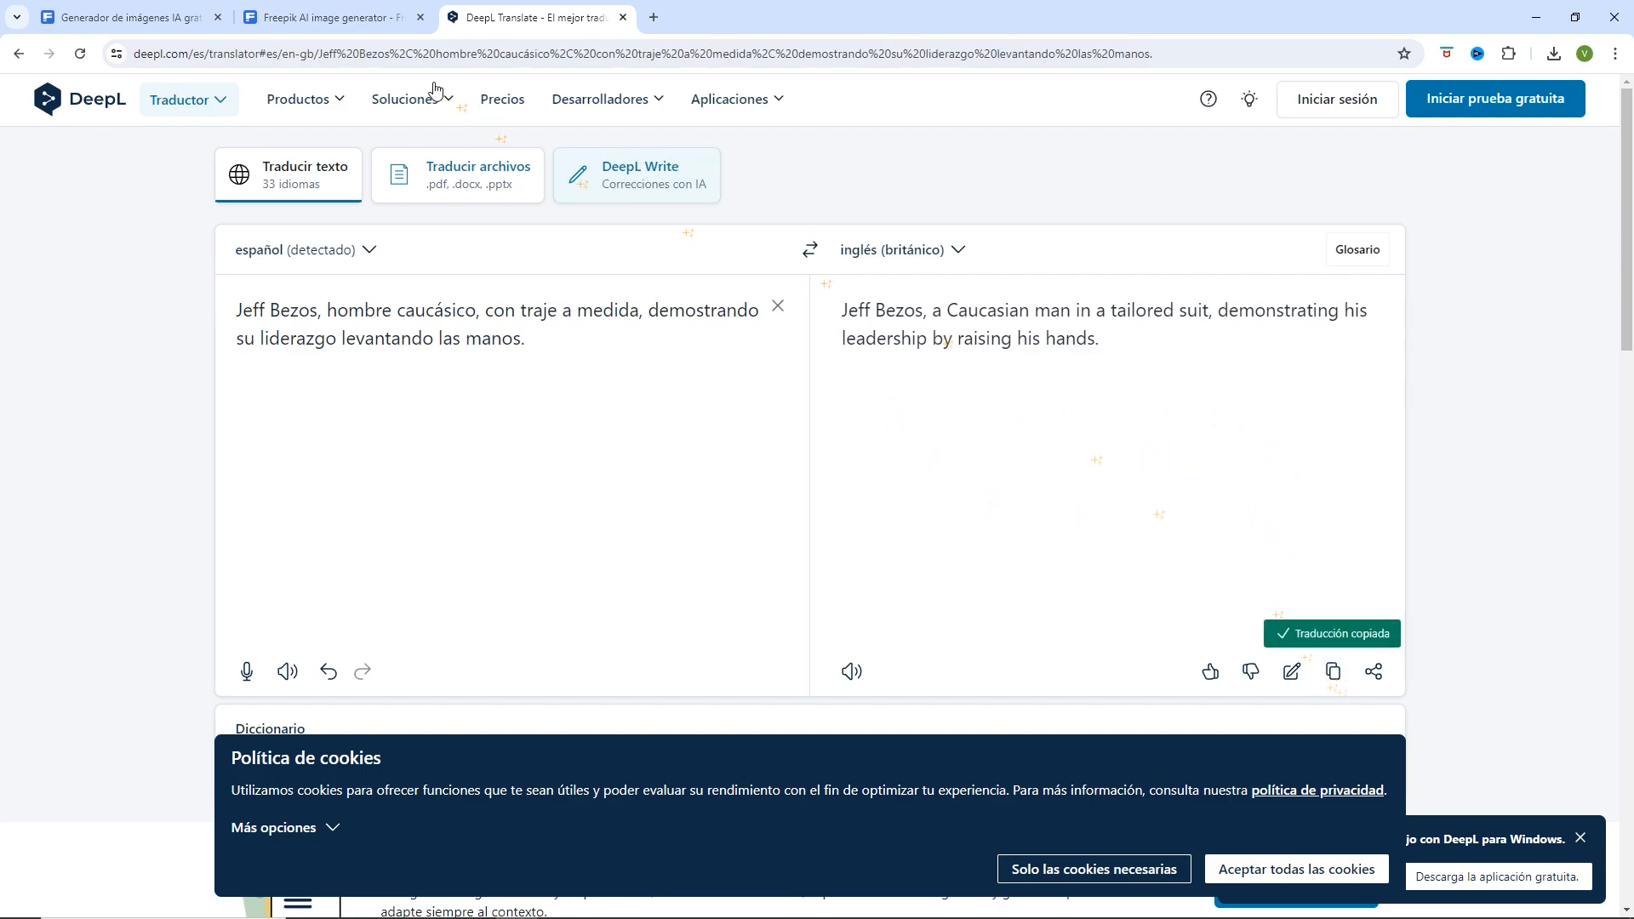
left_click(343, 19)
key("ctrl+v")
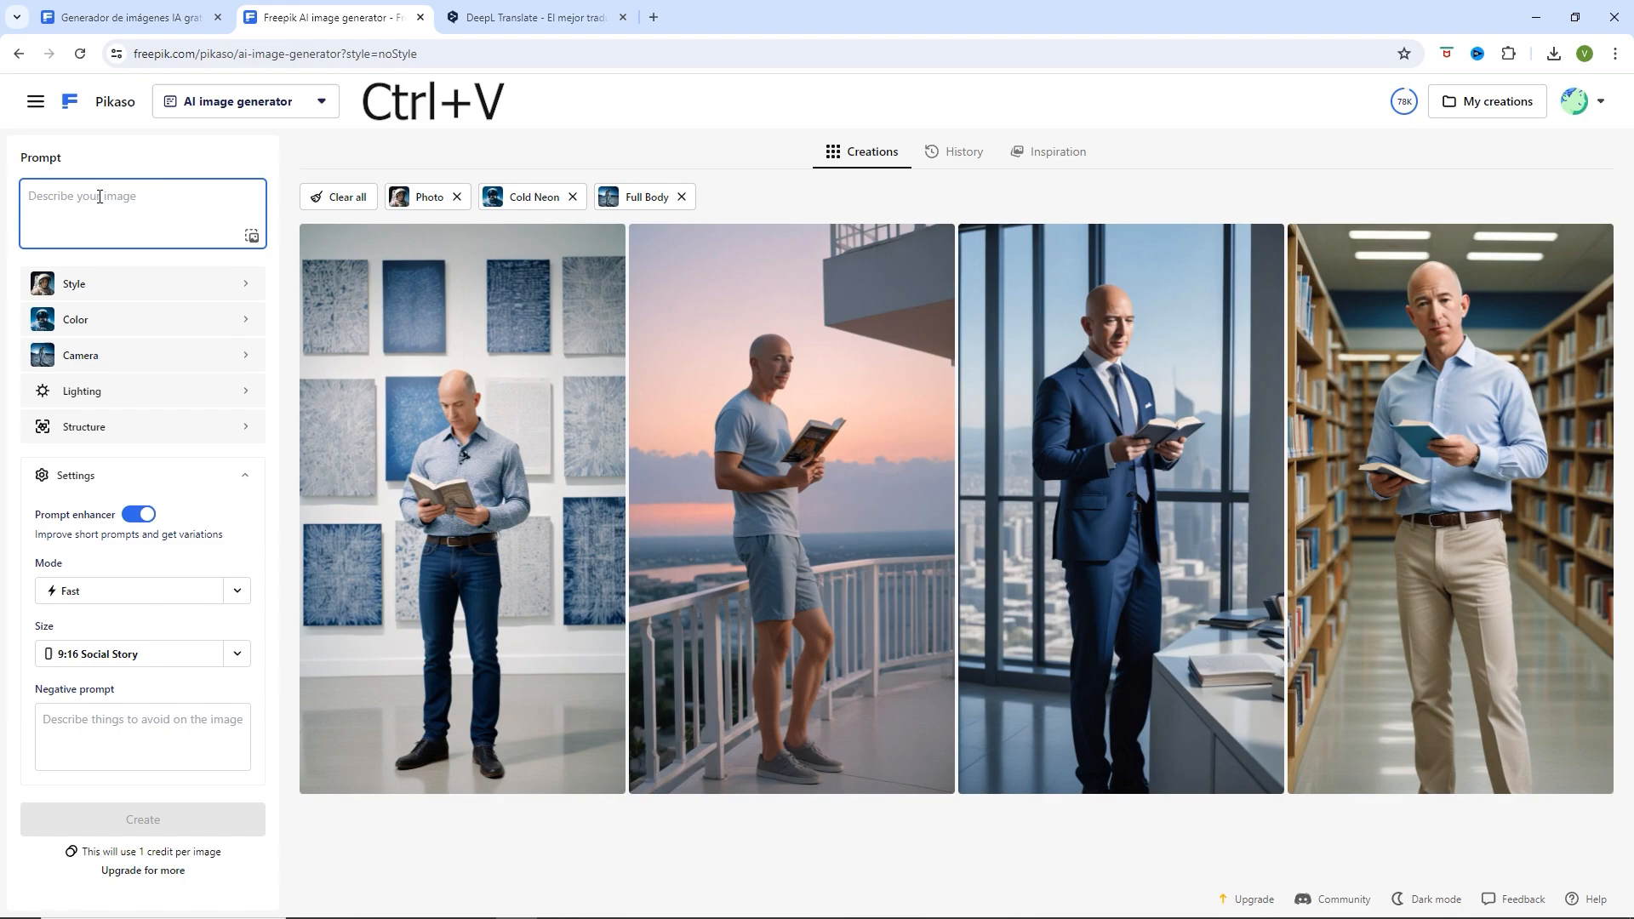
key("ctrl+v")
key("Return")
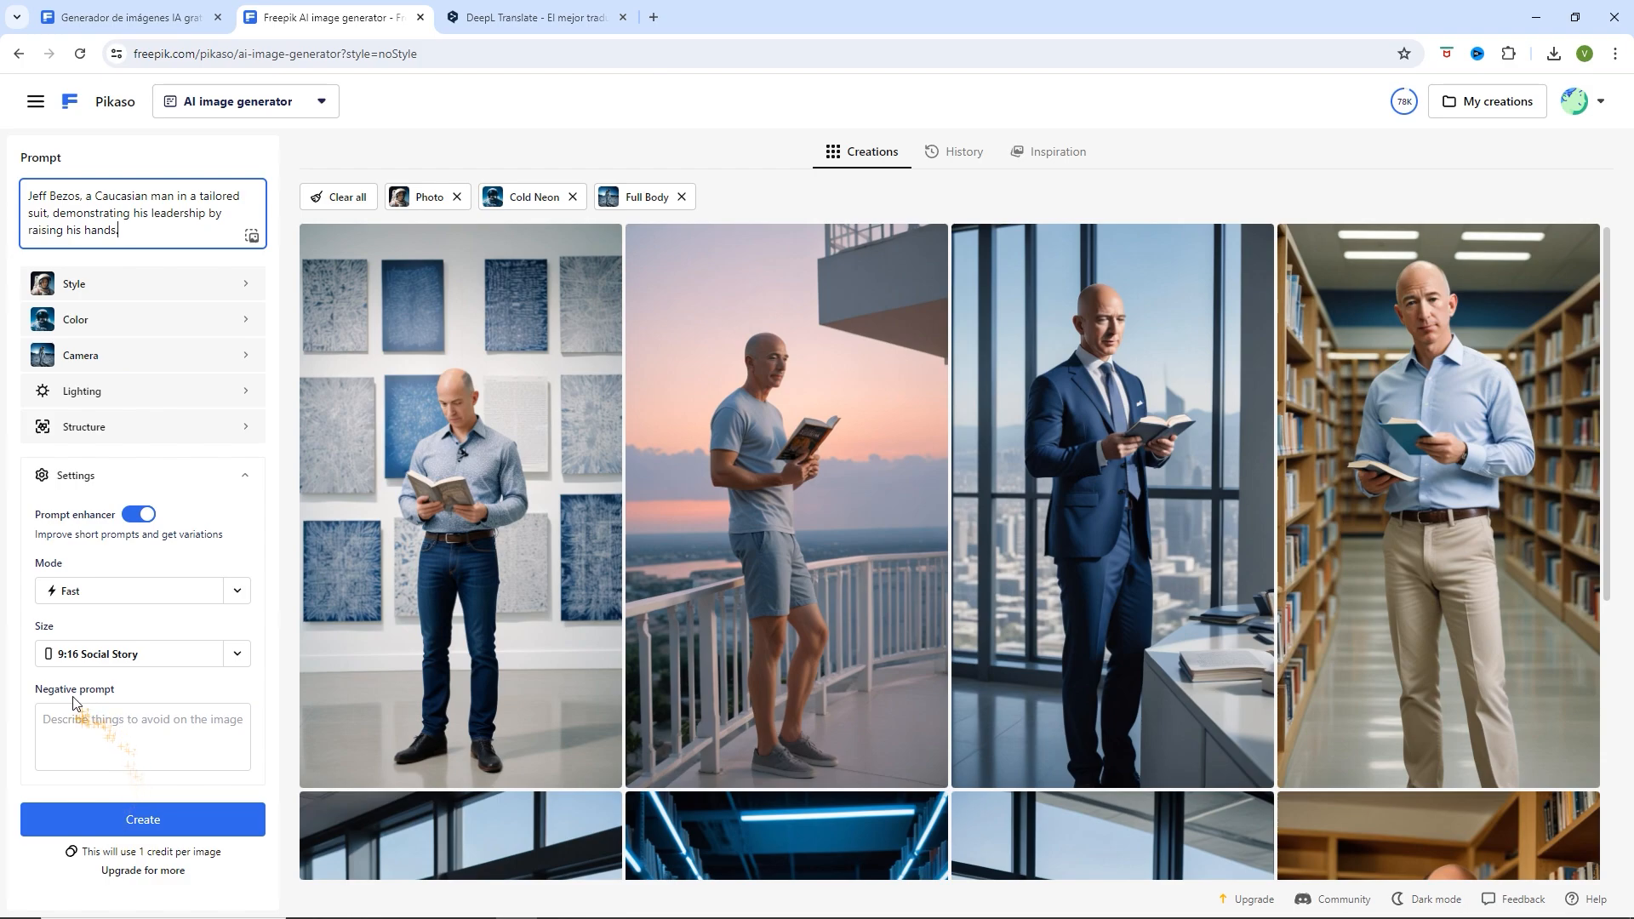
left_click(139, 819)
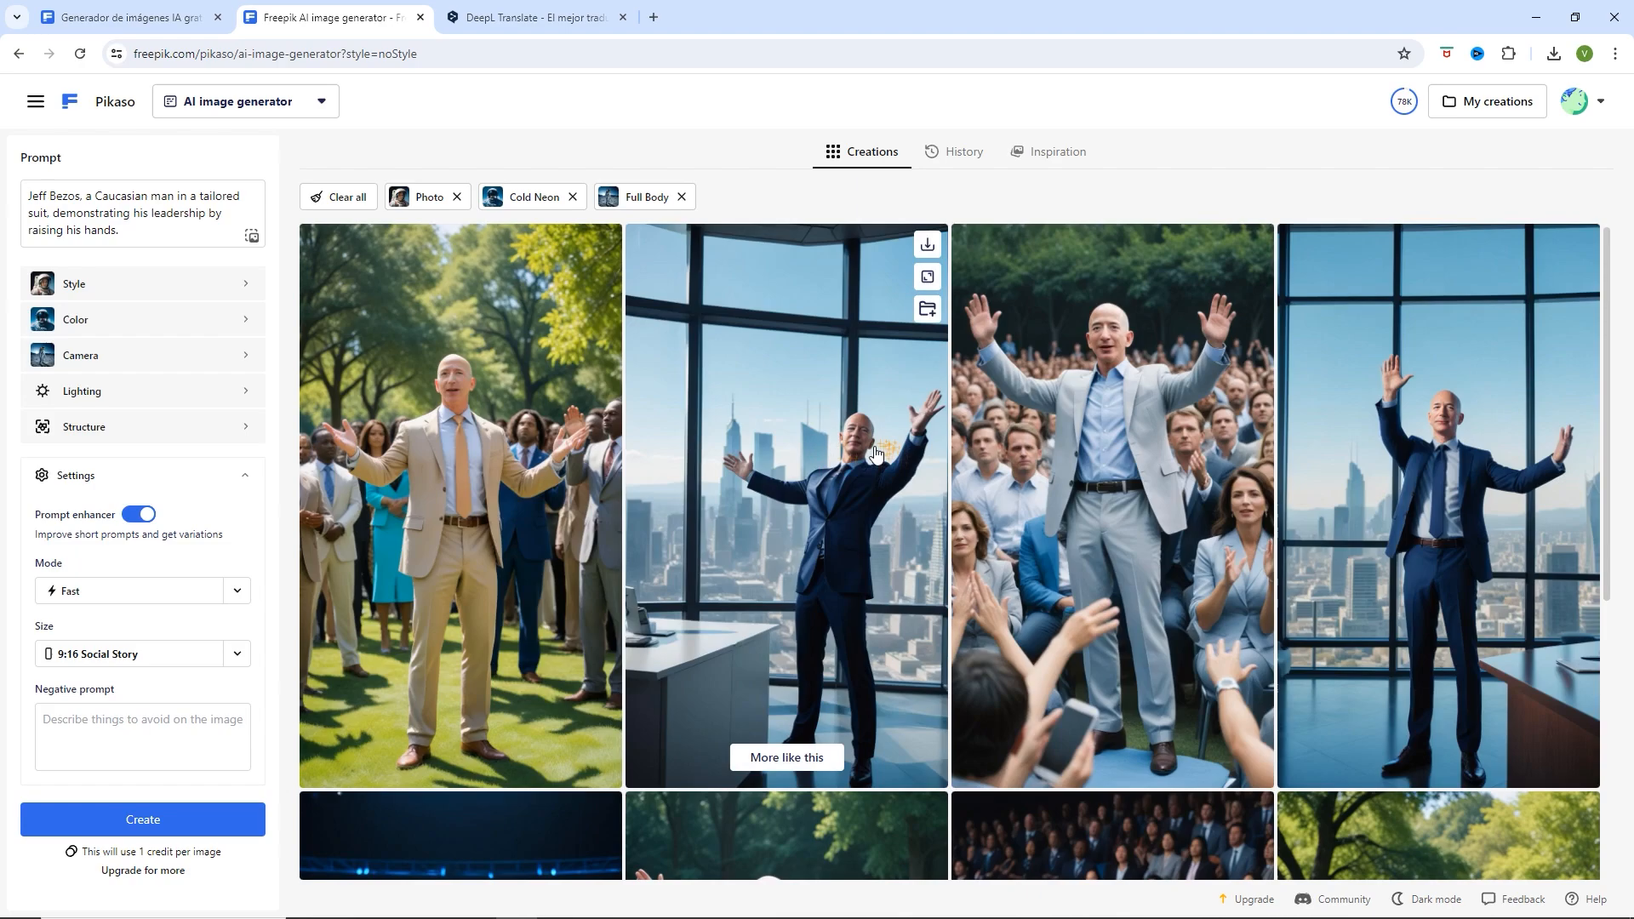
- Append "The background is neutral" to the raised-hands prompt and generate a new set of images
scroll(876, 455, "down", 4)
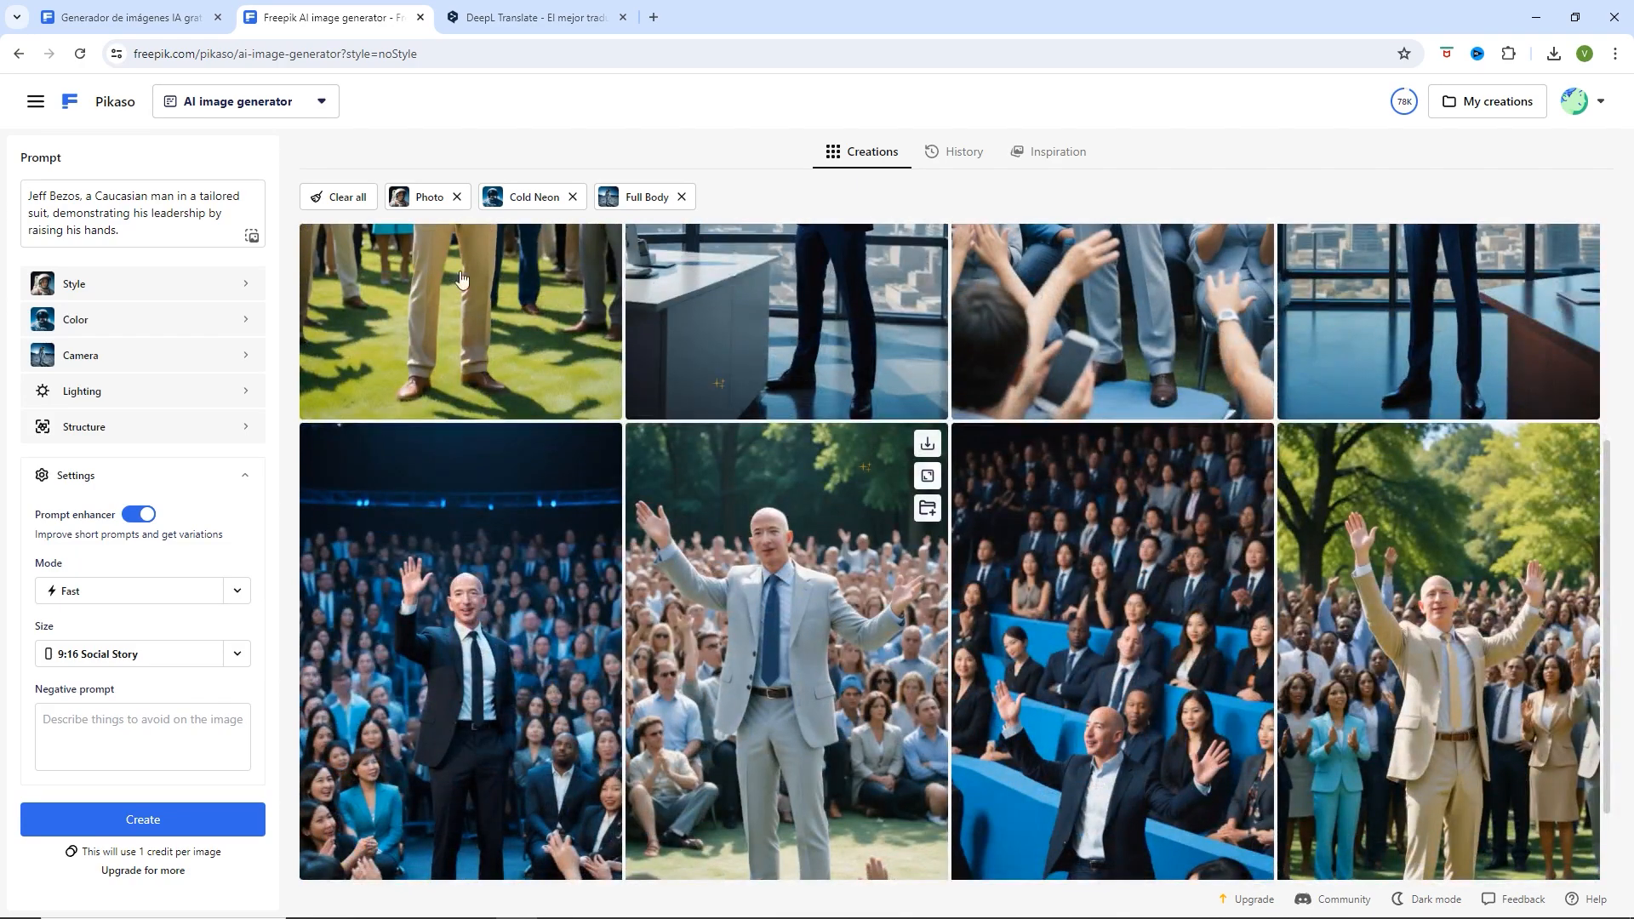
left_click(156, 228)
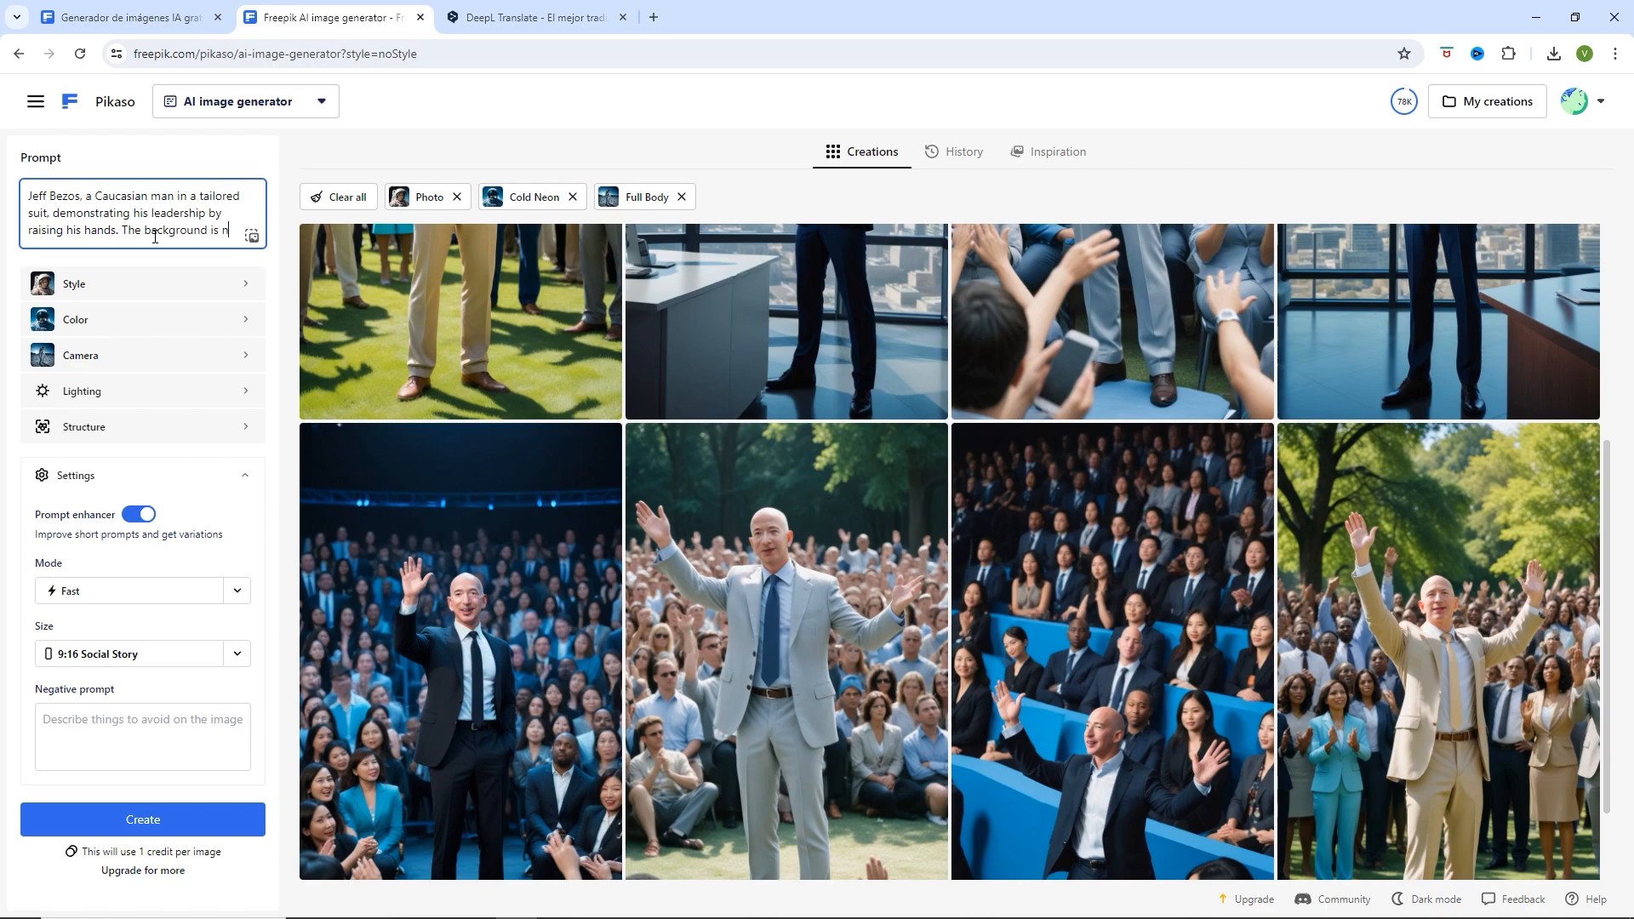
type("The background is neutral")
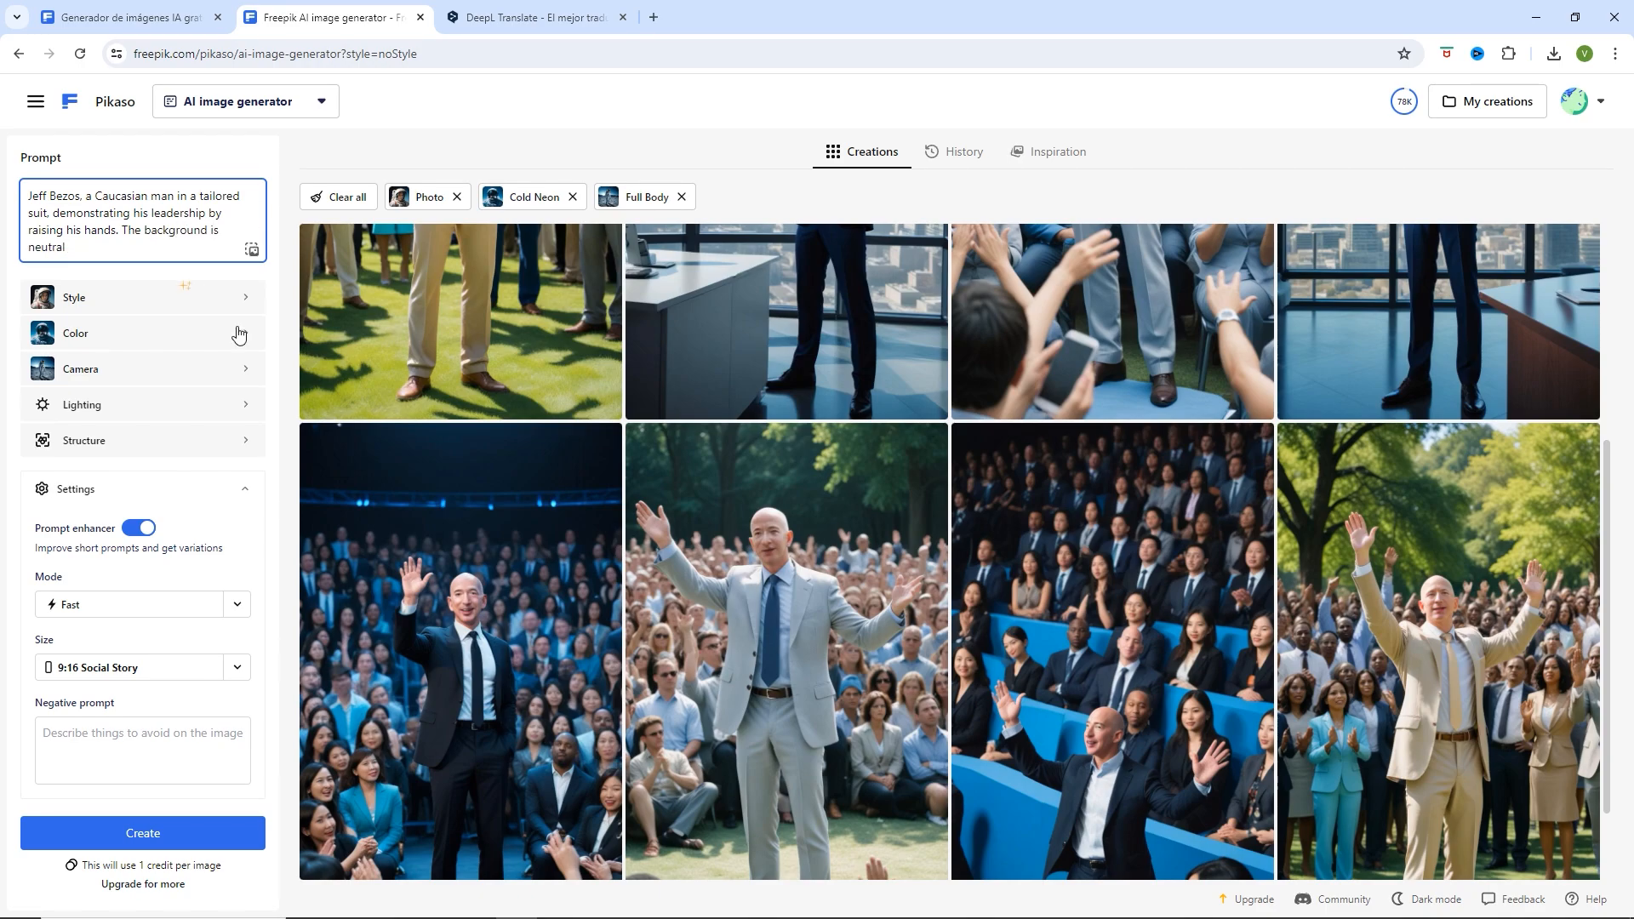
left_click(146, 834)
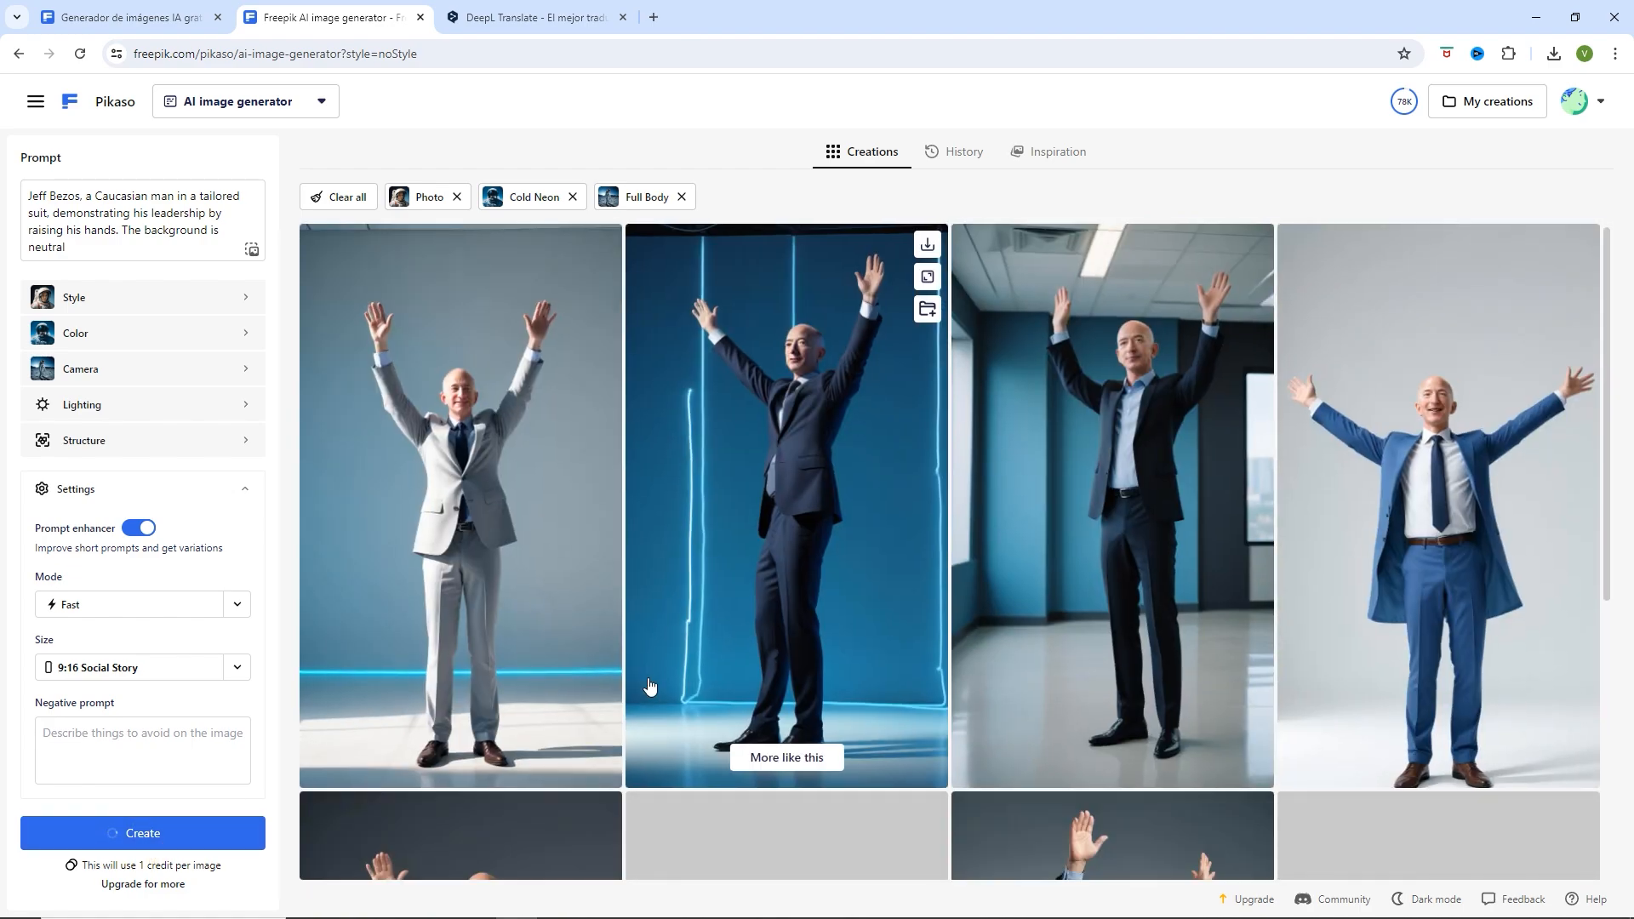
- Examine the generated neutral-background images for a convincing full-body pose with raised hands
scroll(804, 566, "down", 4)
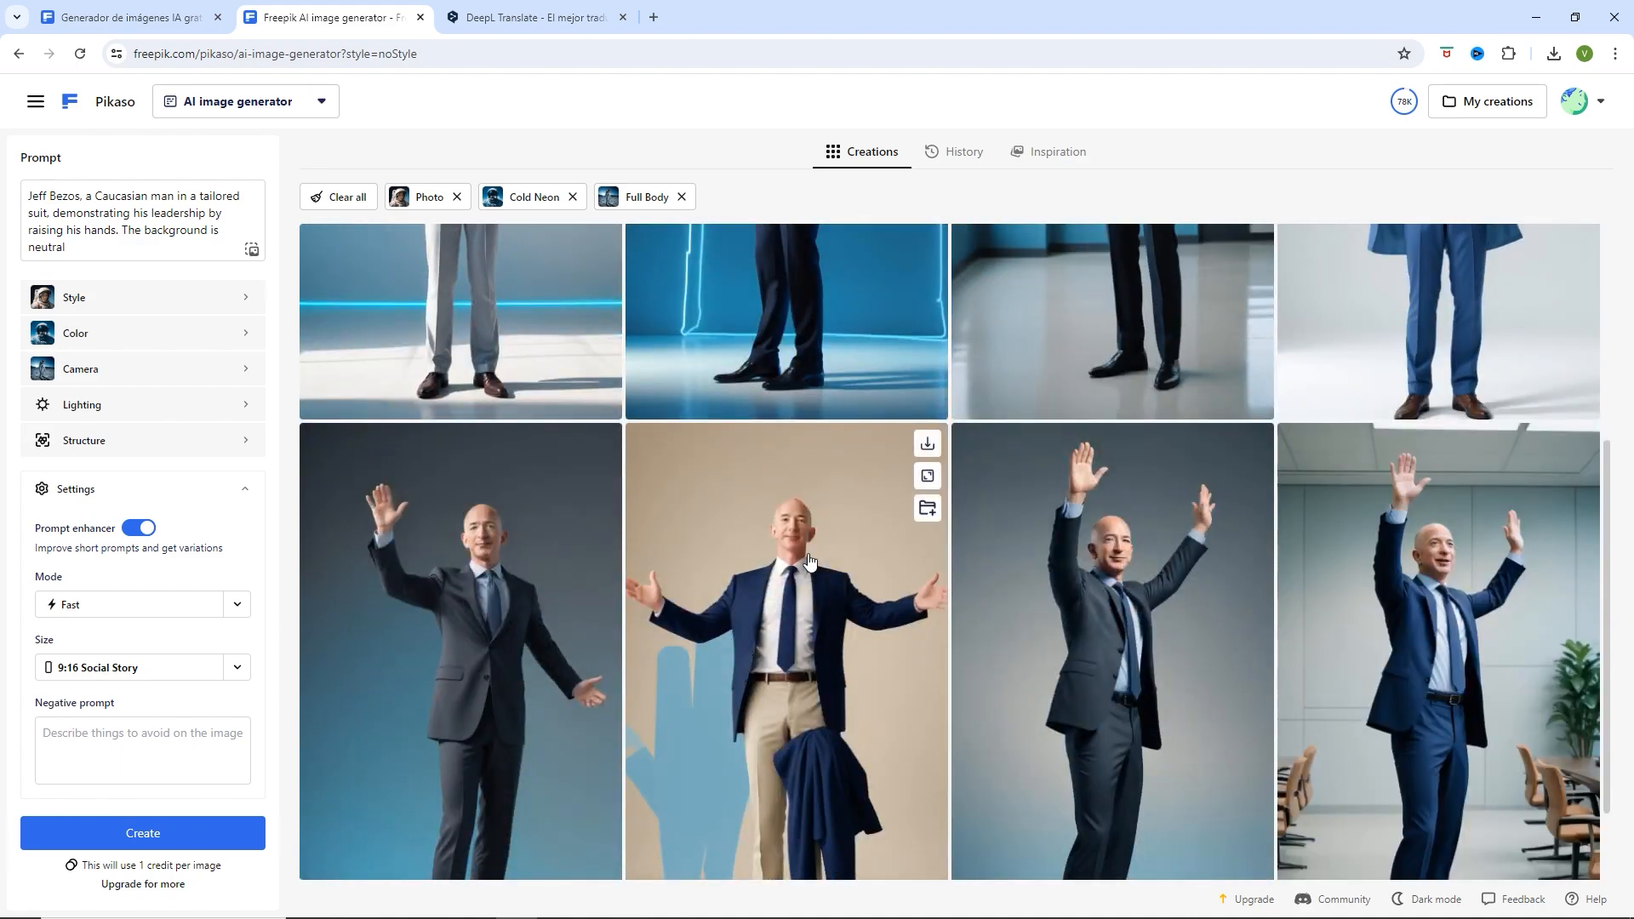
scroll(809, 562, "down", 5)
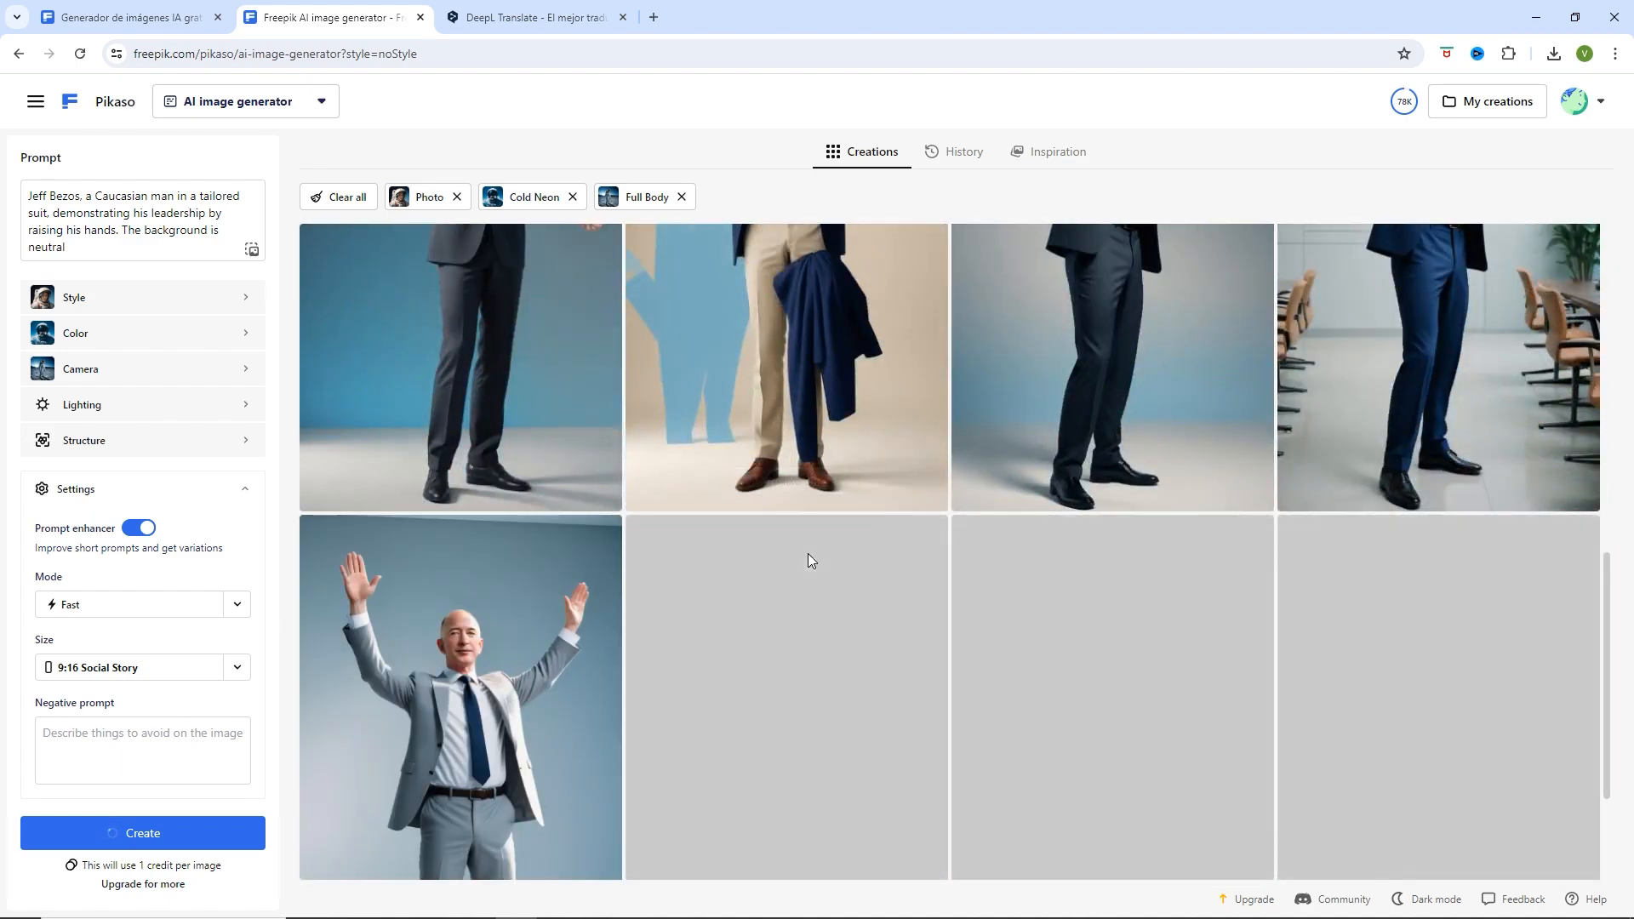
scroll(808, 560, "down", 2)
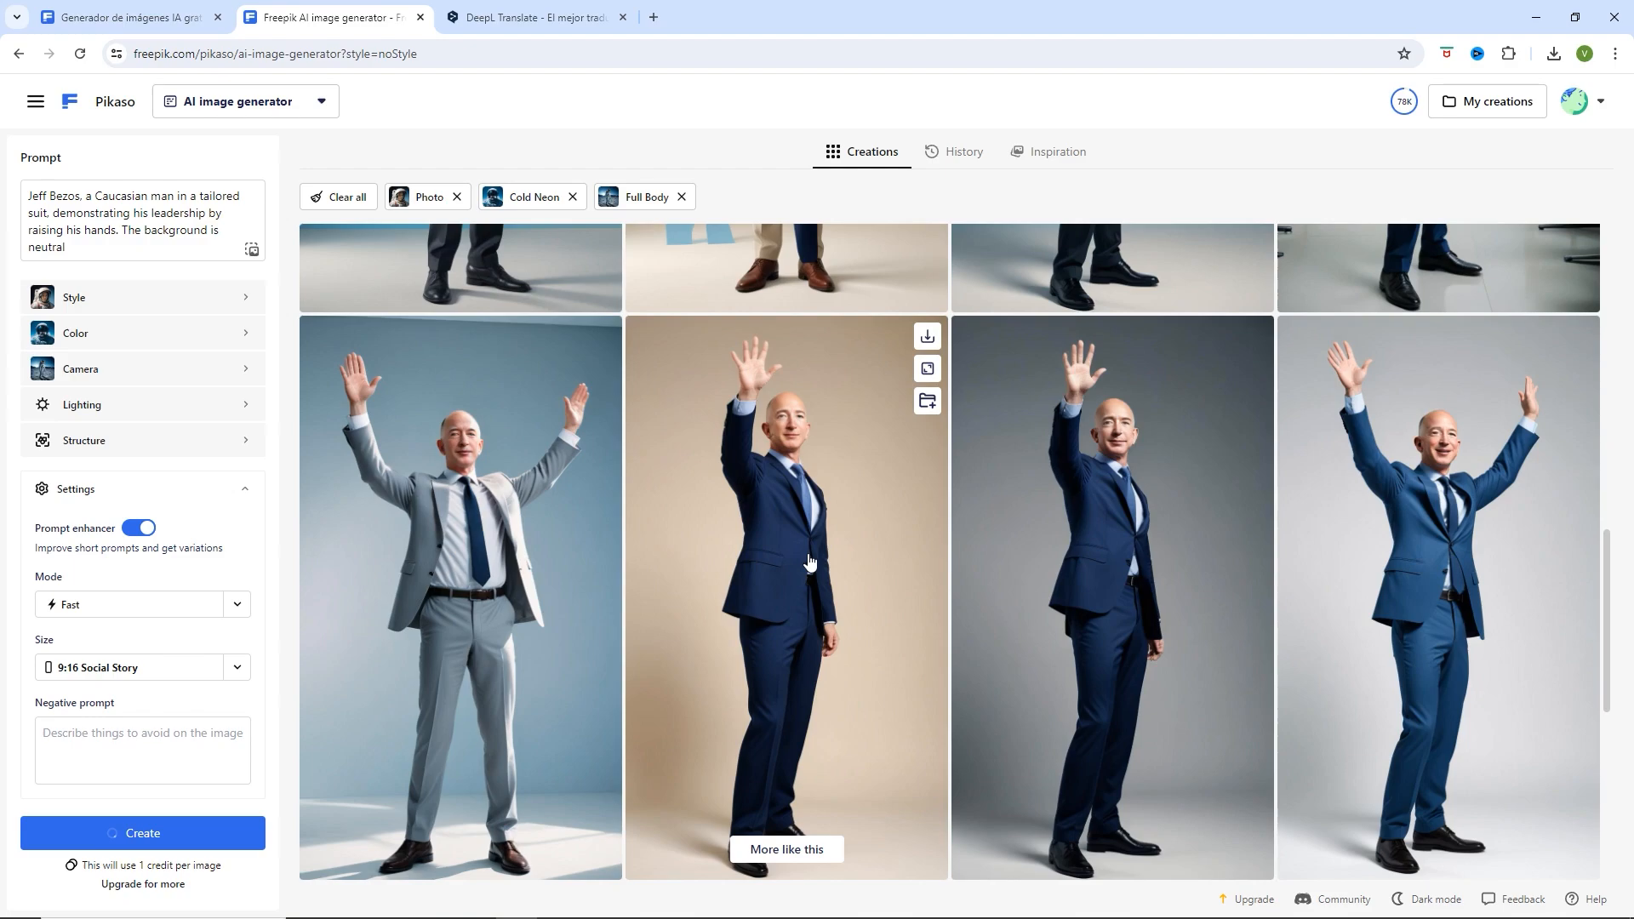
scroll(809, 562, "down", 4)
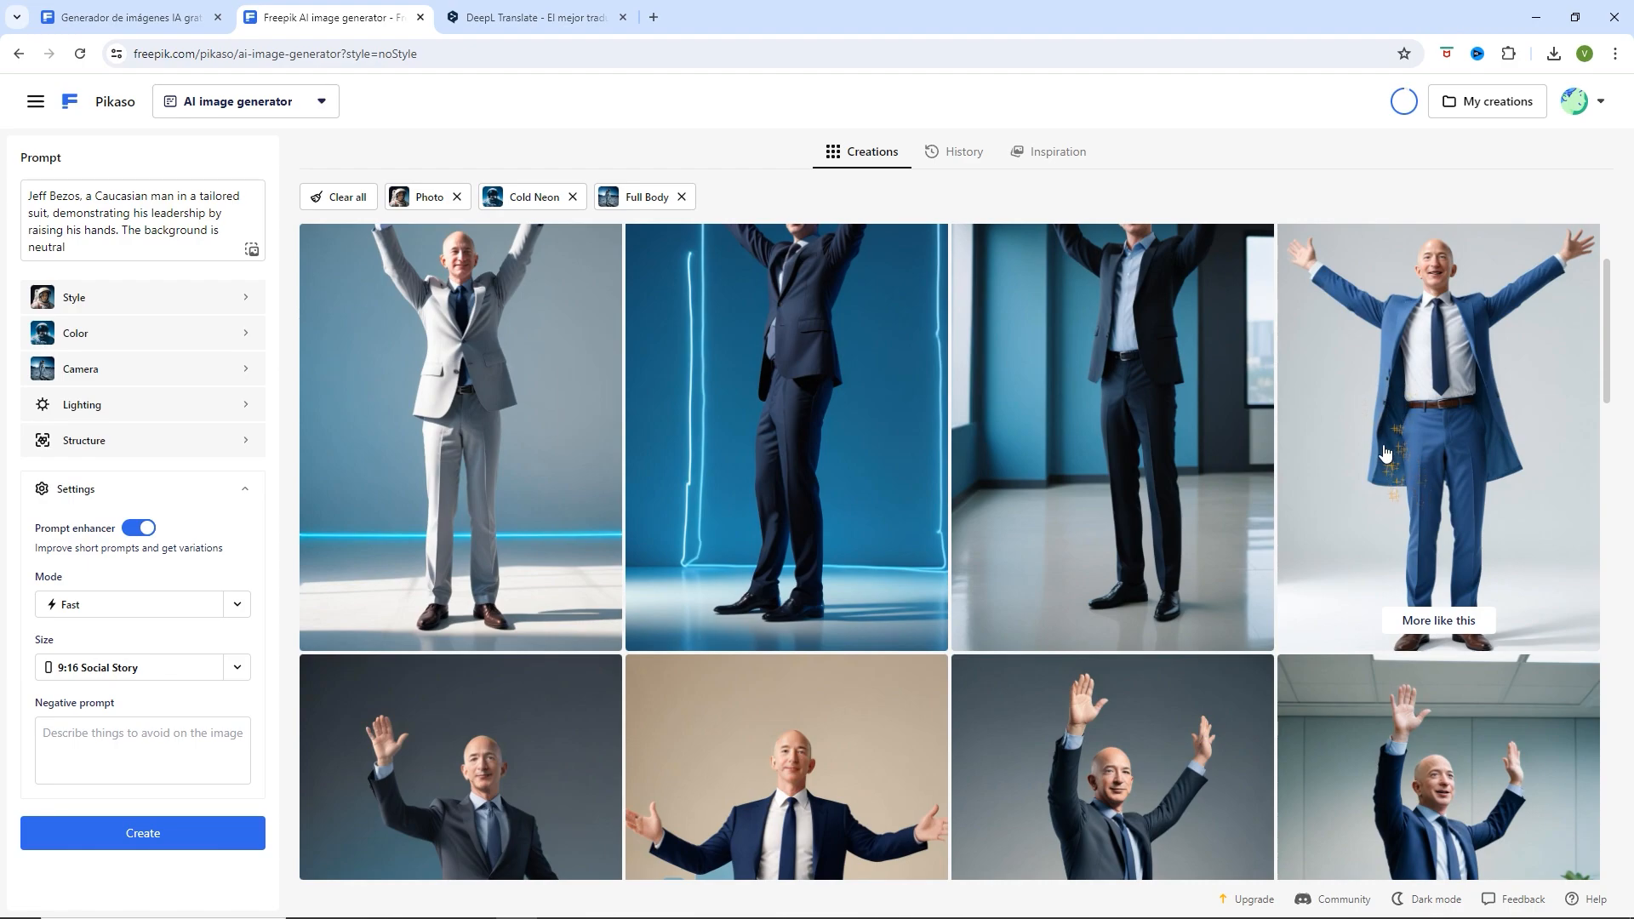
scroll(914, 703, "down", 5)
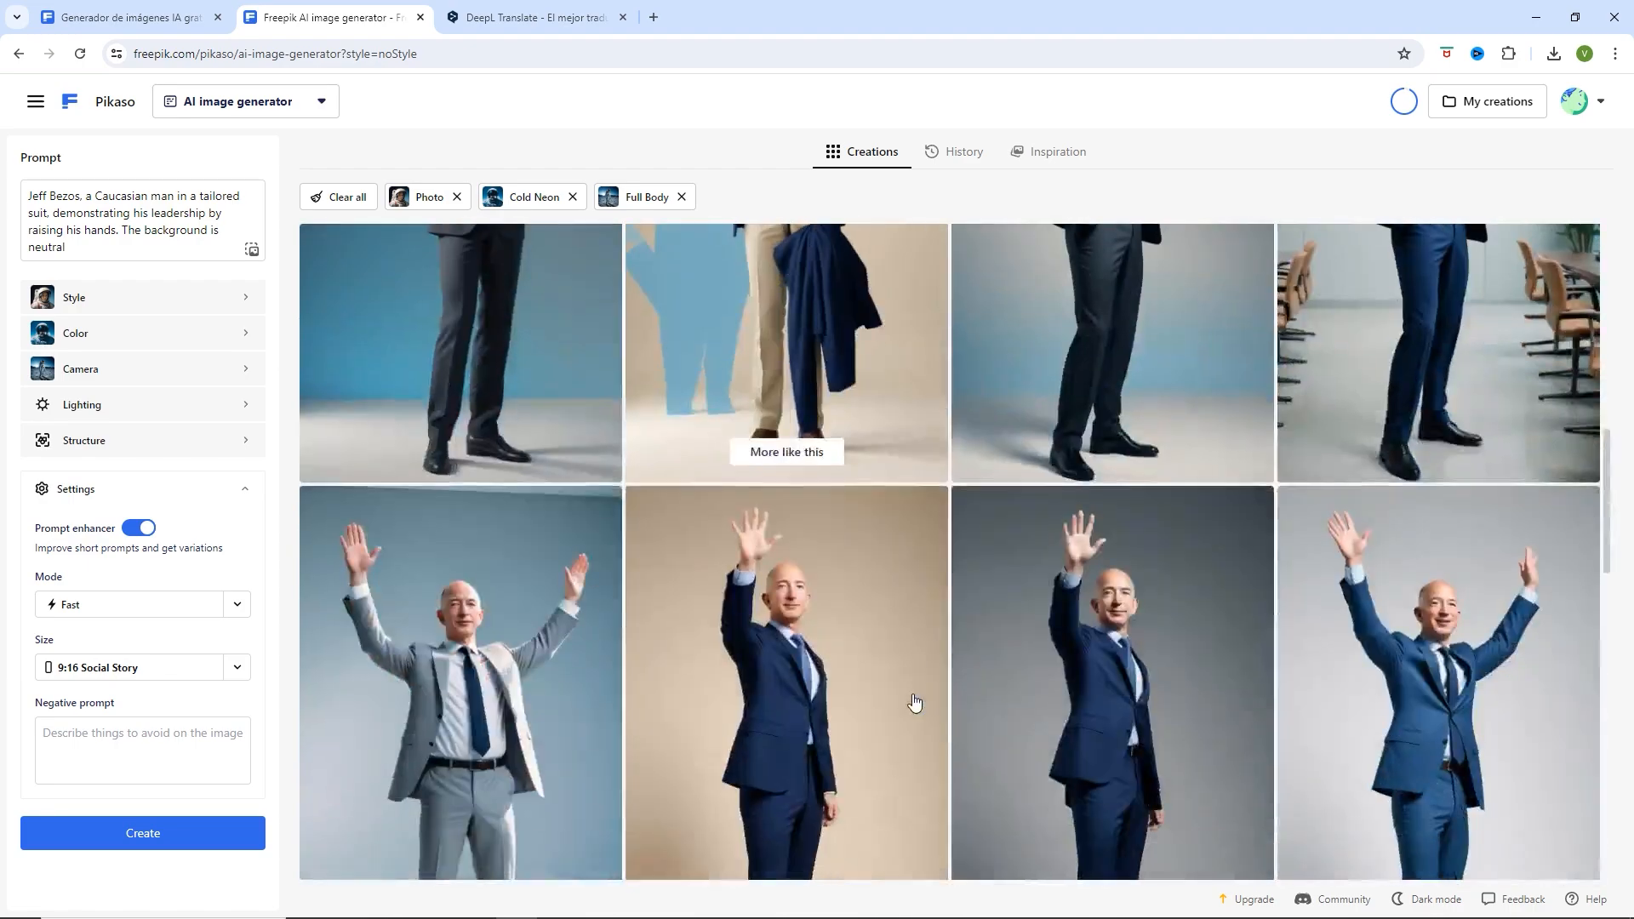
scroll(914, 703, "down", 6)
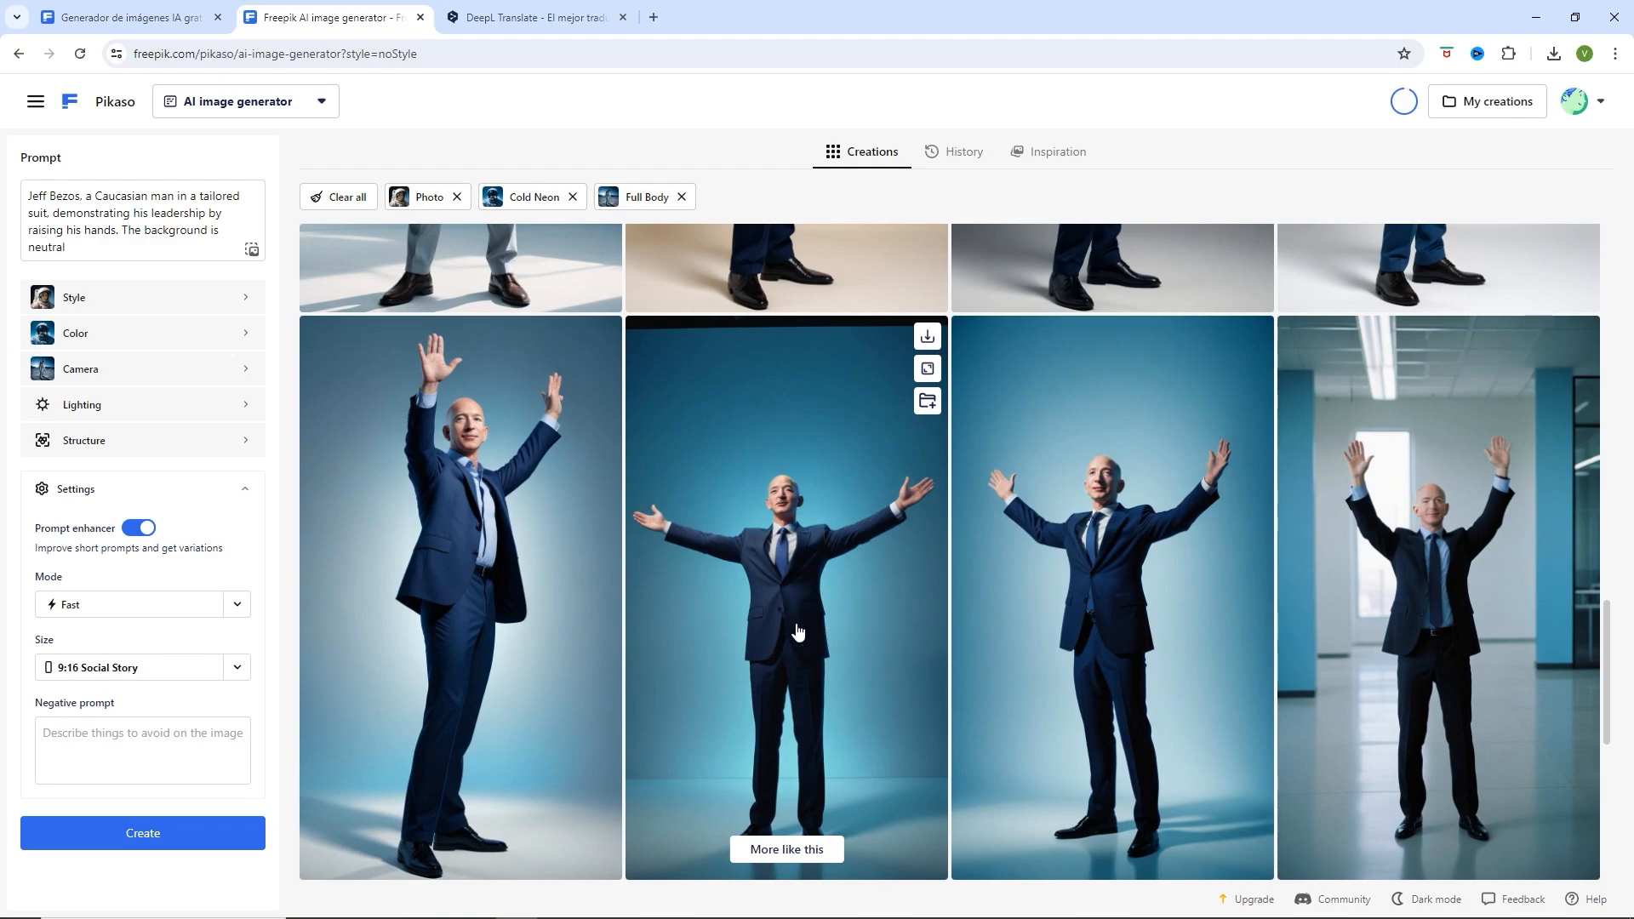
scroll(797, 629, "down", 6)
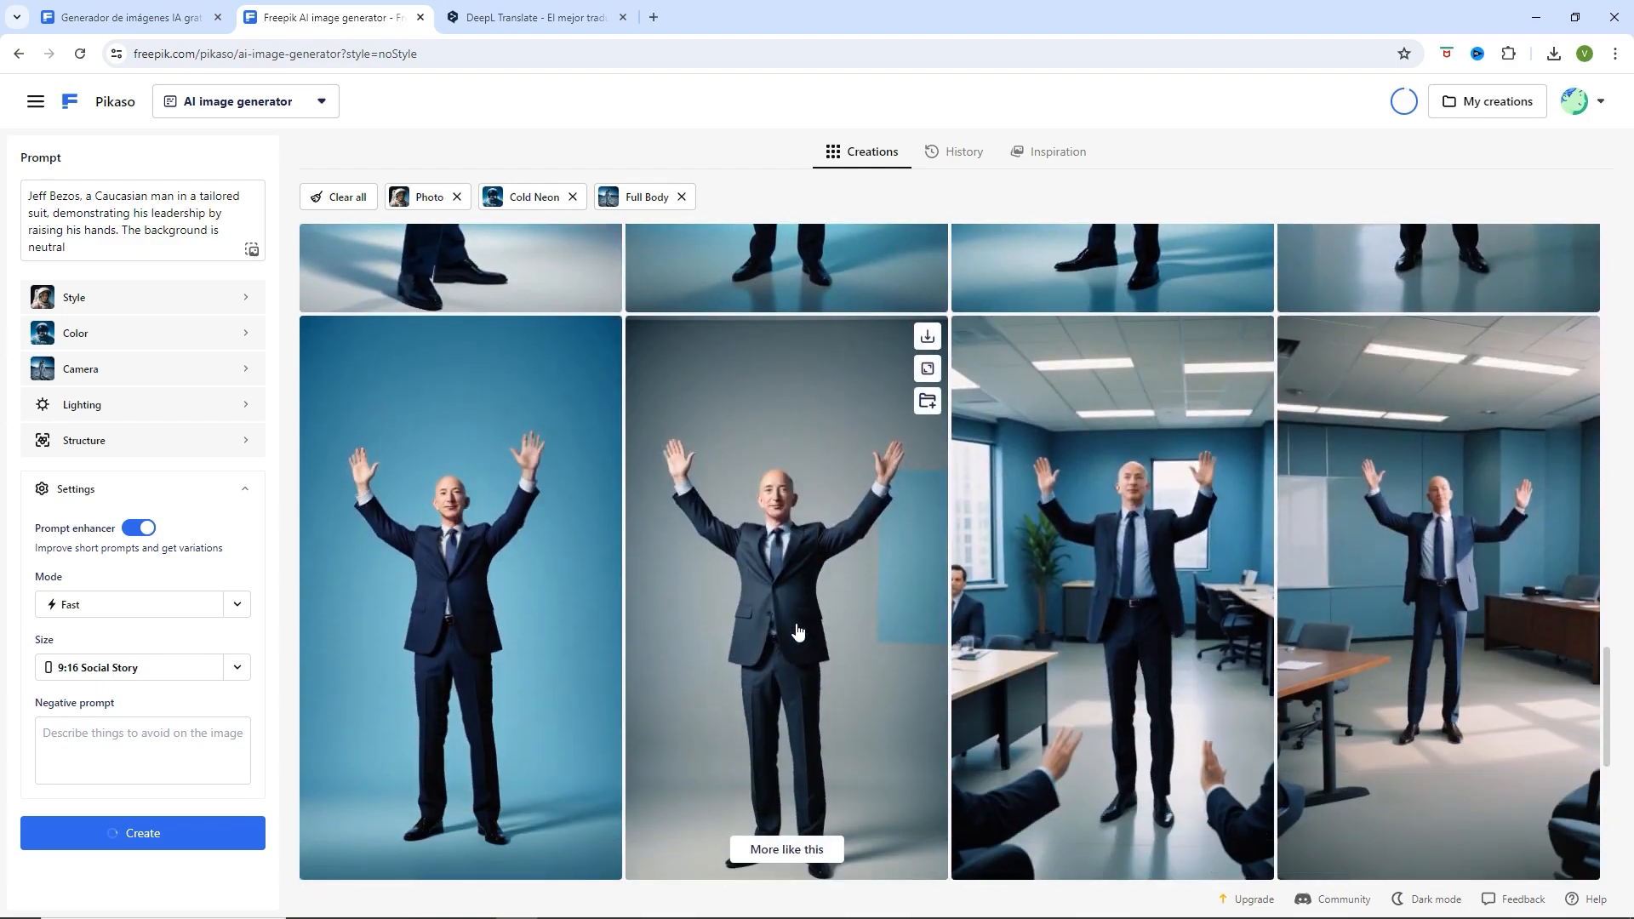
scroll(796, 630, "down", 4)
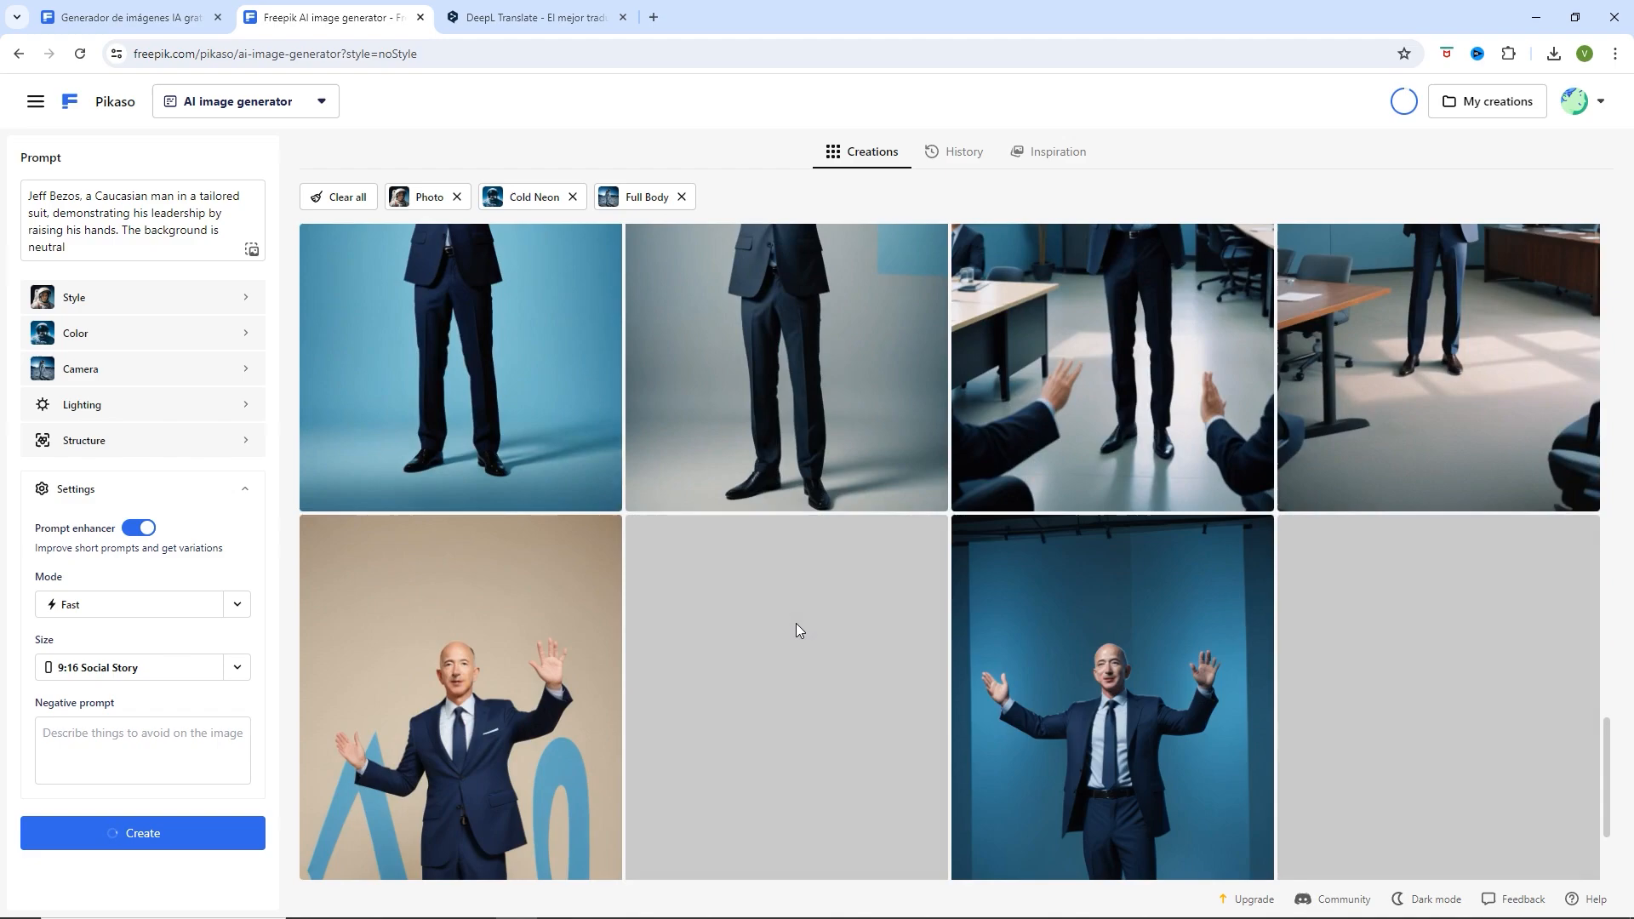
scroll(818, 654, "down", 2)
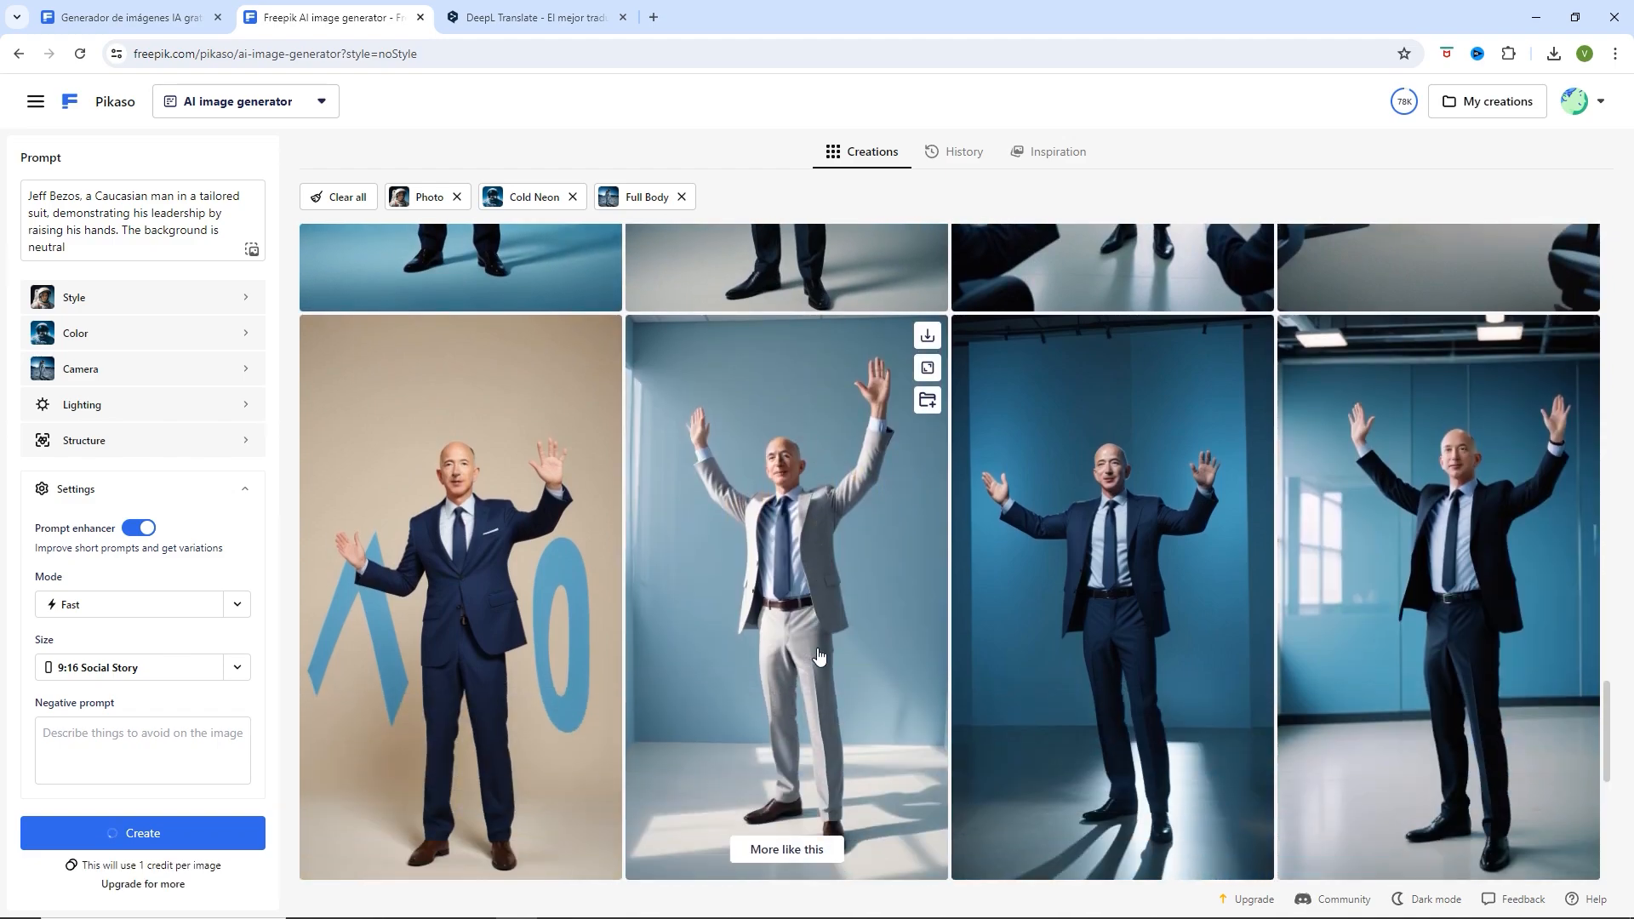
scroll(776, 664, "down", 3)
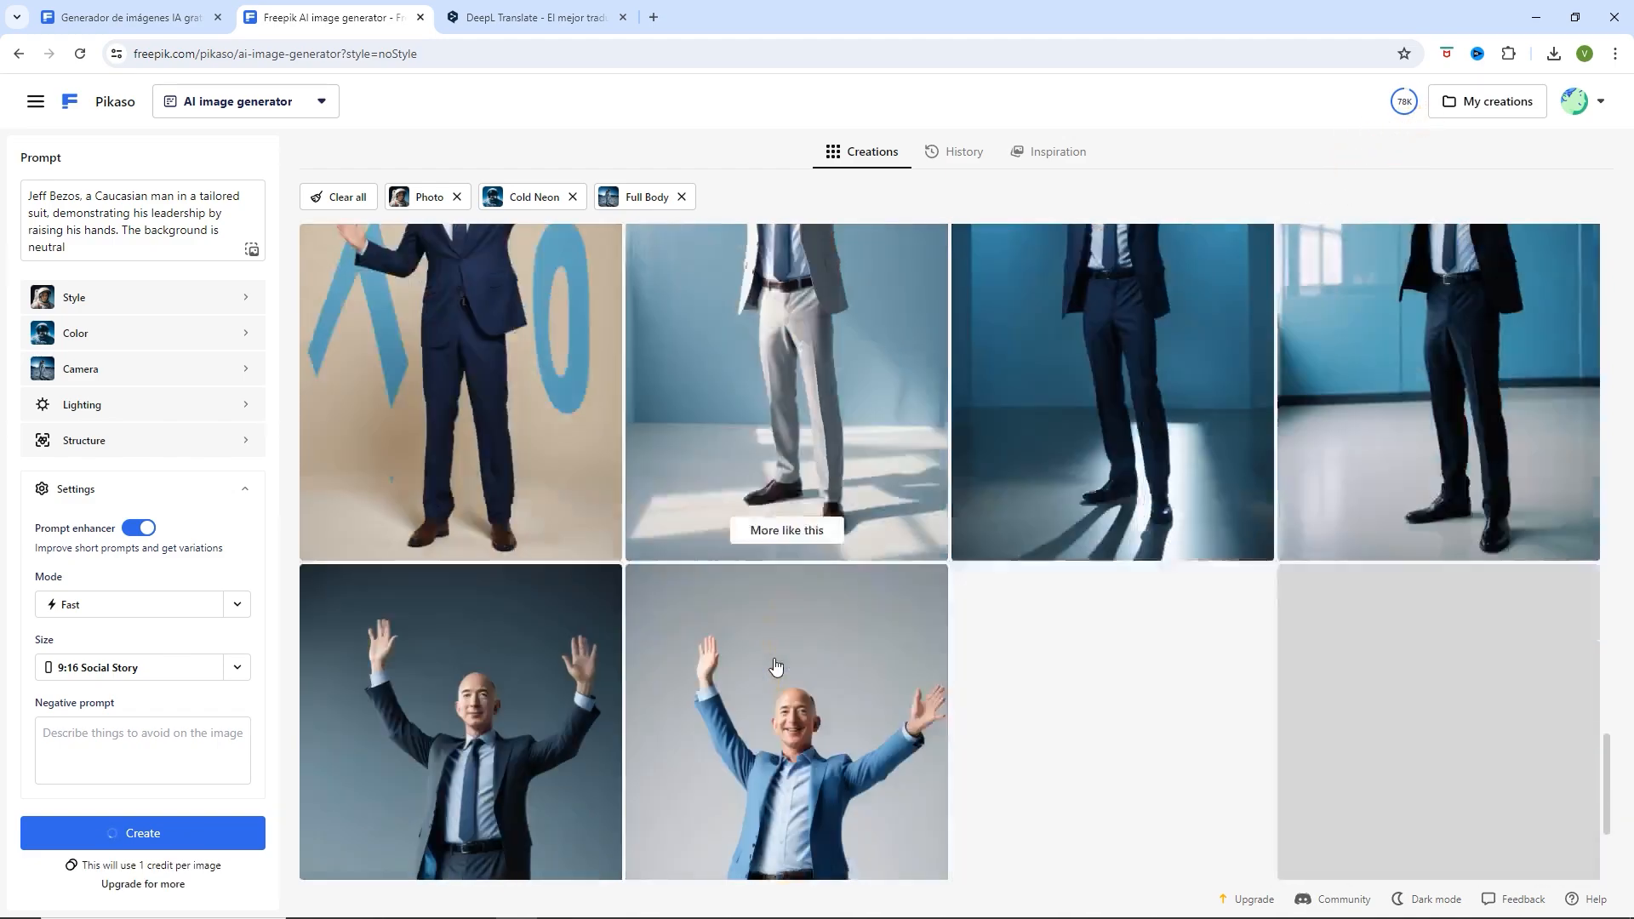
scroll(775, 667, "down", 2)
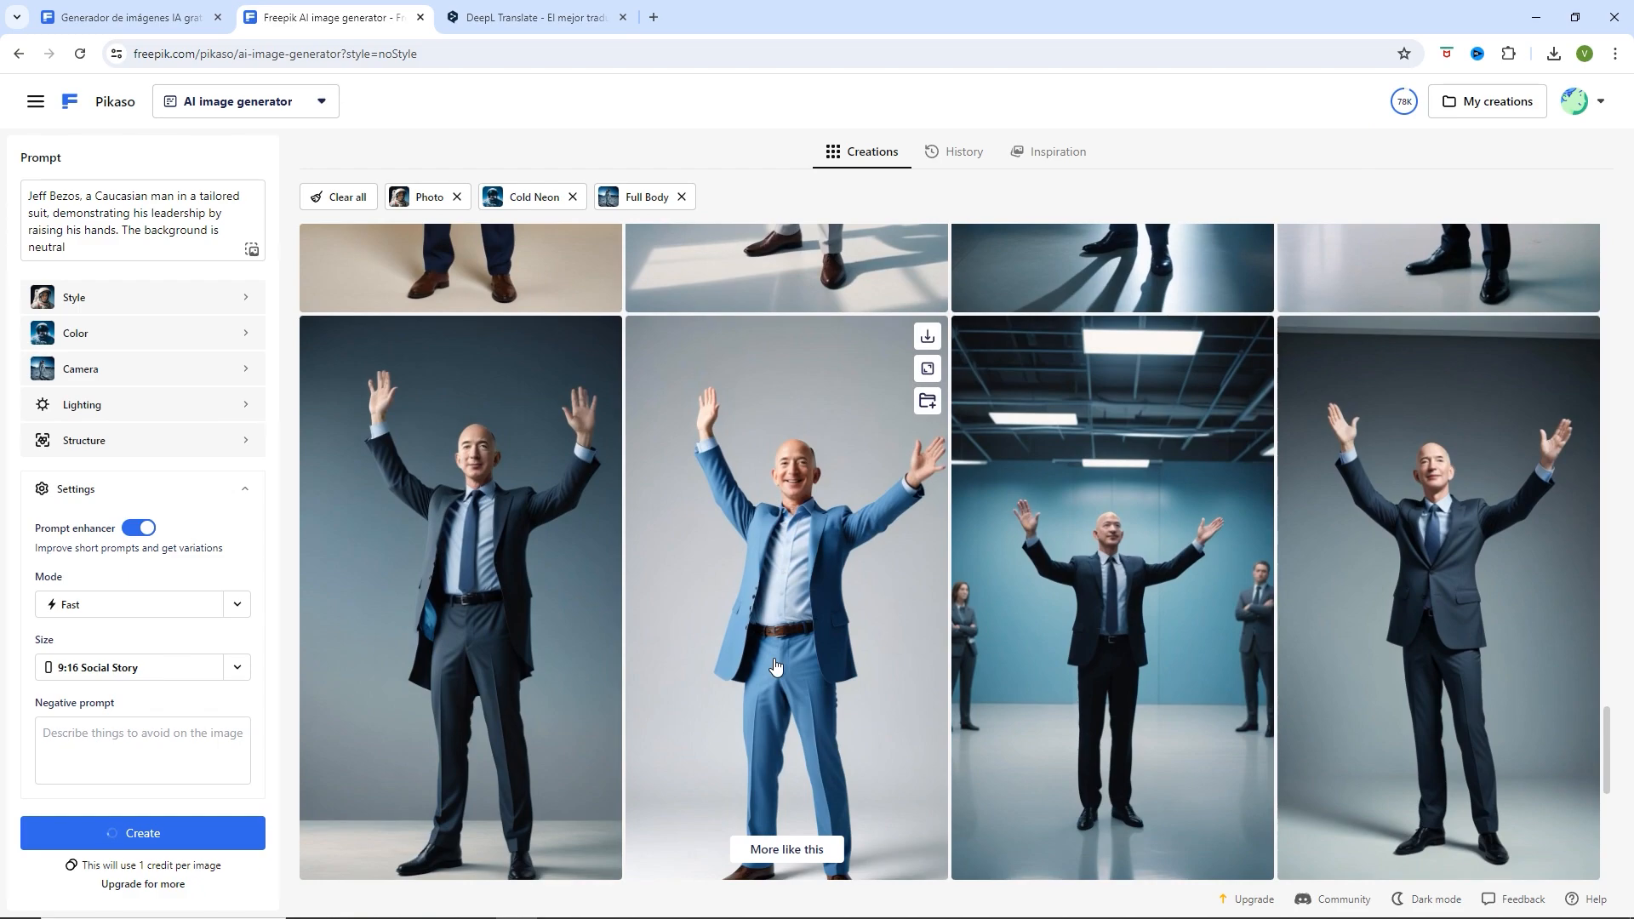
scroll(776, 666, "down", 3)
scroll(775, 666, "down", 2)
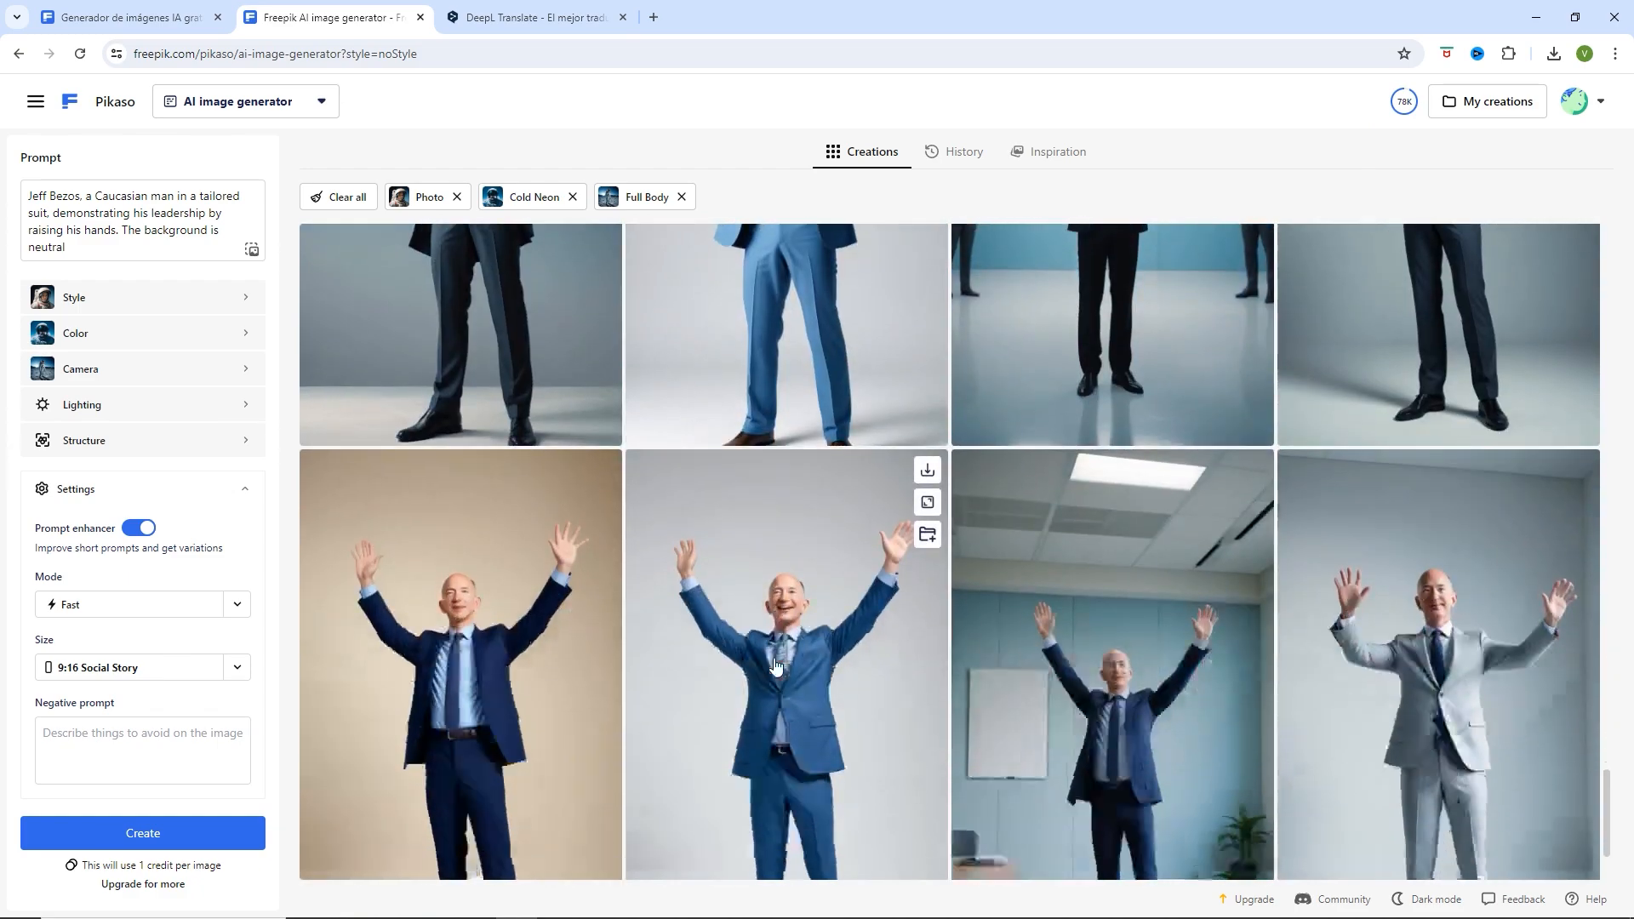
- Send the image of the navy-suited man with outstretched arms on a teal-blue background to the upscaler and set the resolution to 2k
scroll(775, 666, "up", 20)
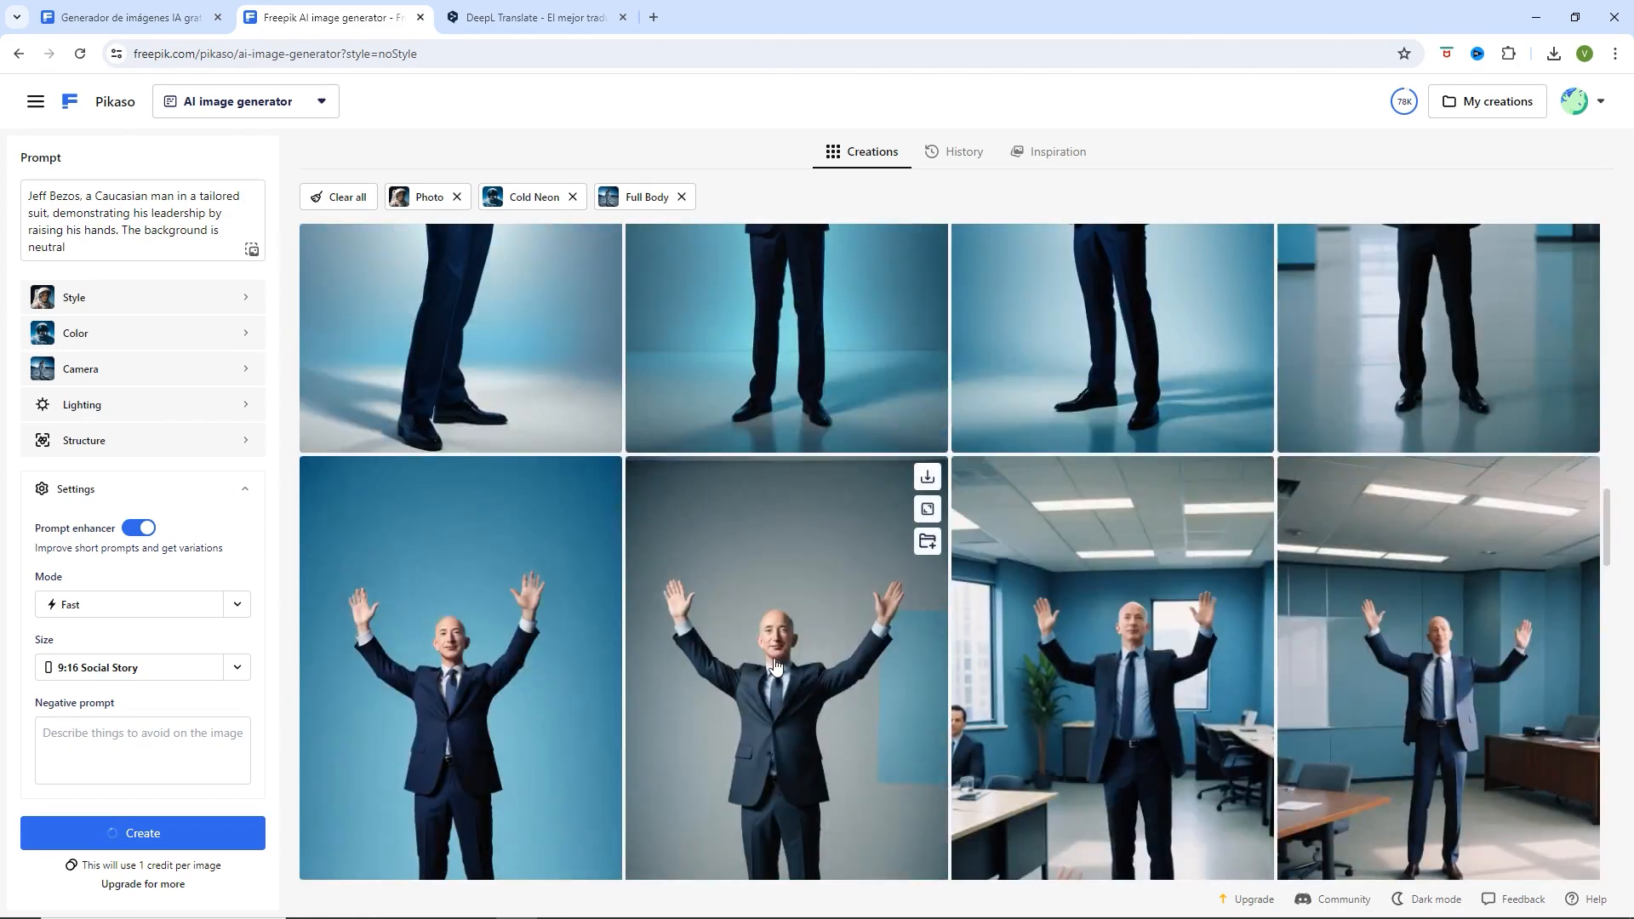
scroll(776, 666, "down", 3)
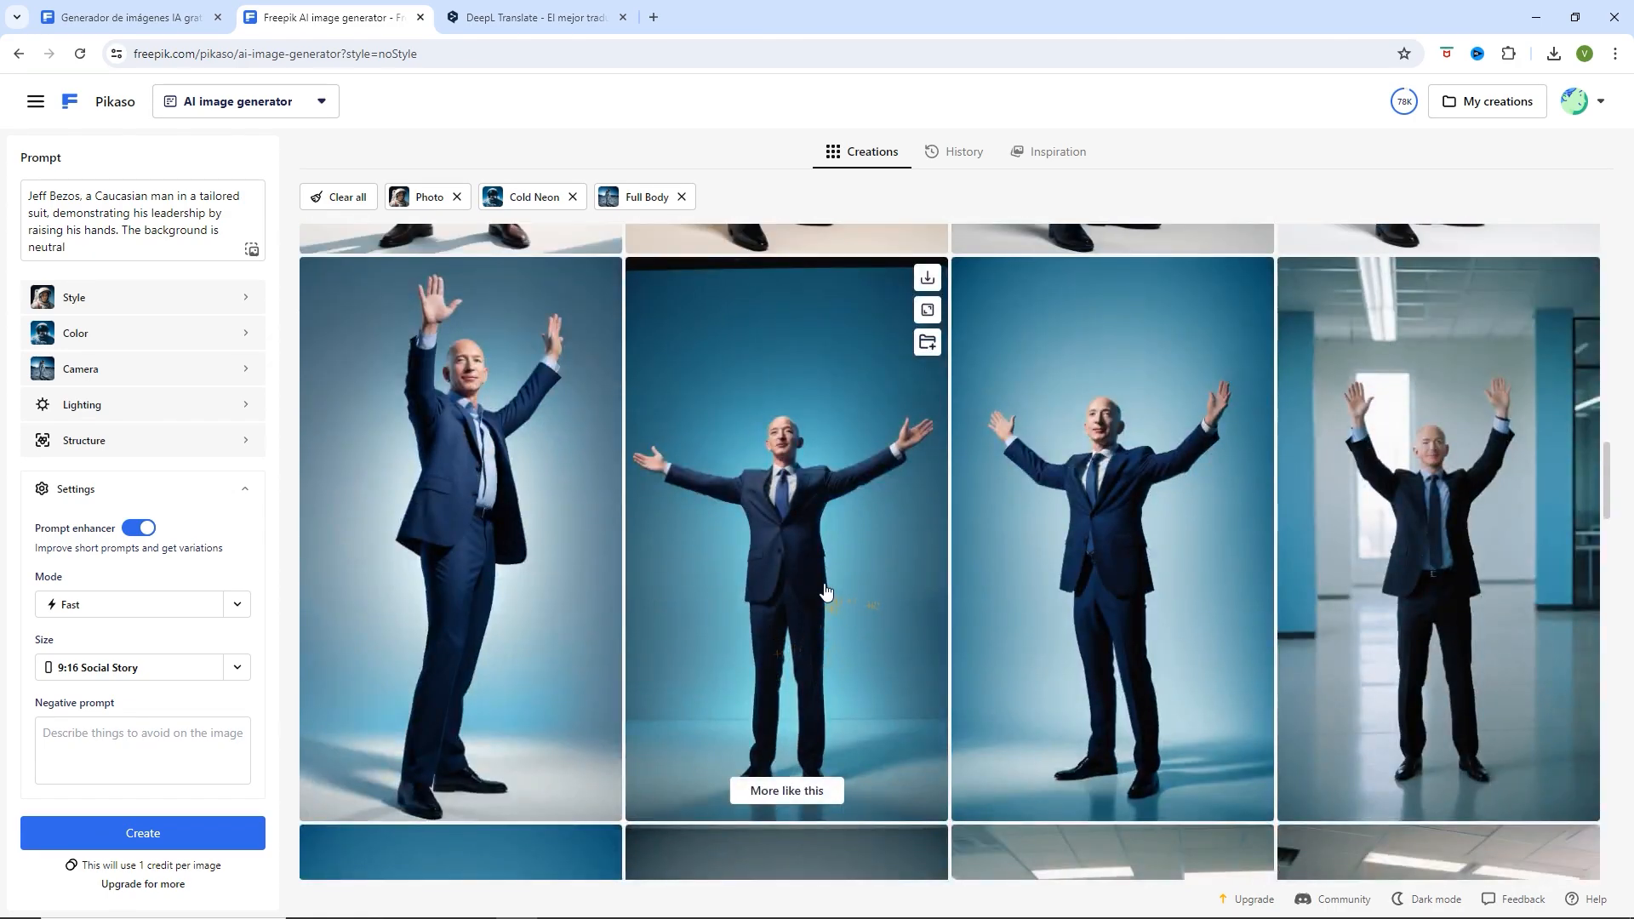
scroll(824, 590, "up", 5)
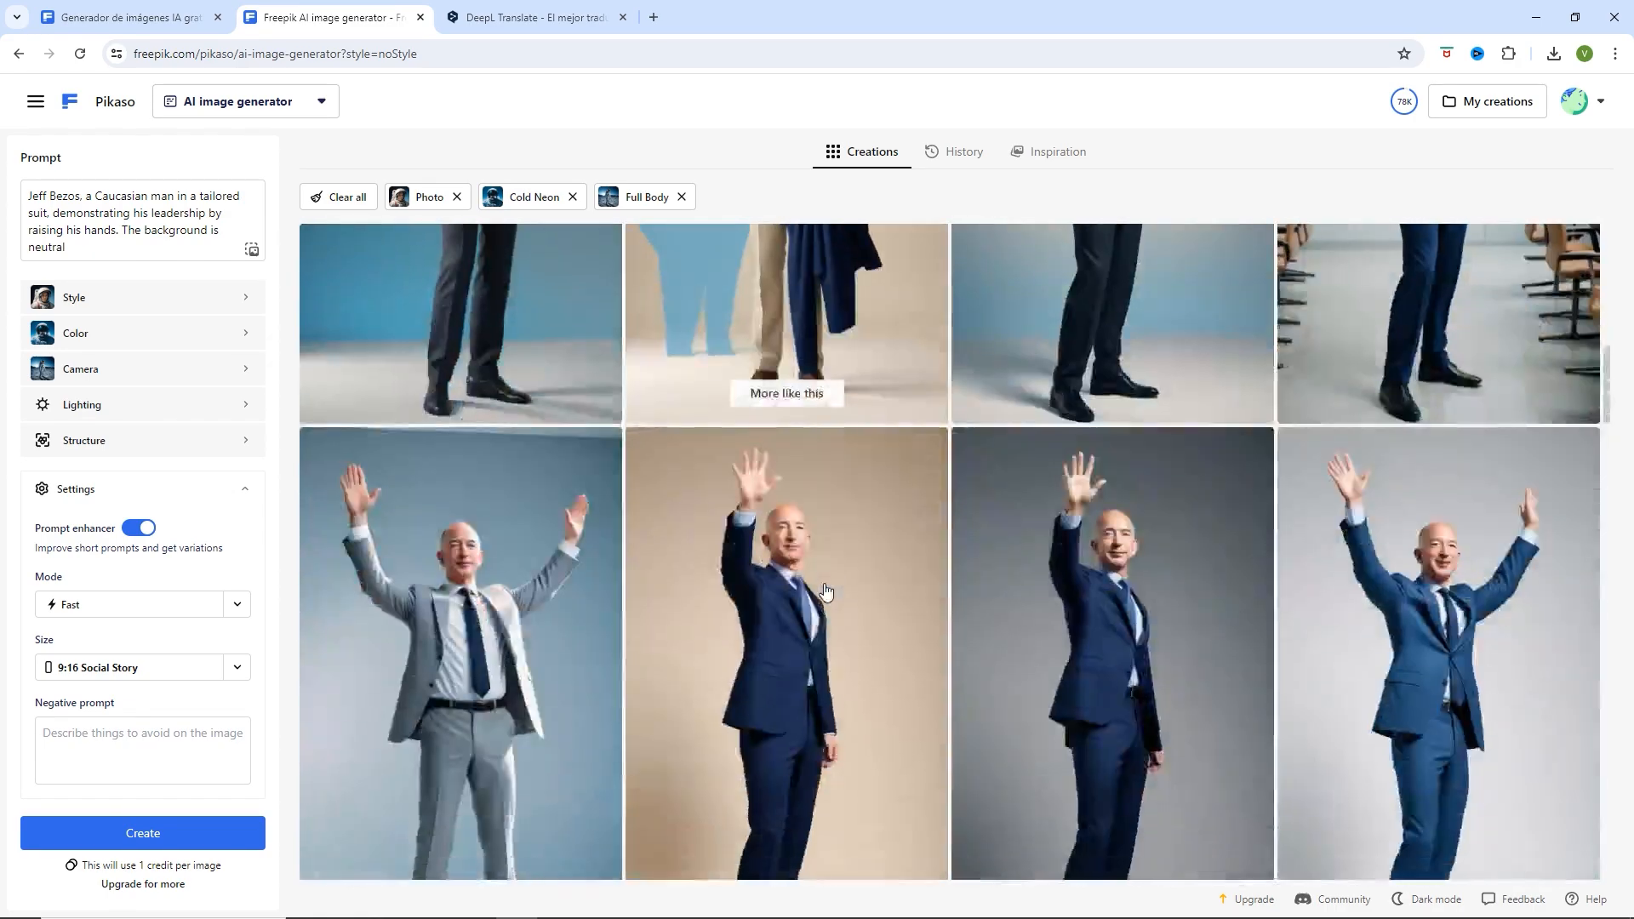
scroll(825, 589, "down", 3)
scroll(864, 566, "down", 3)
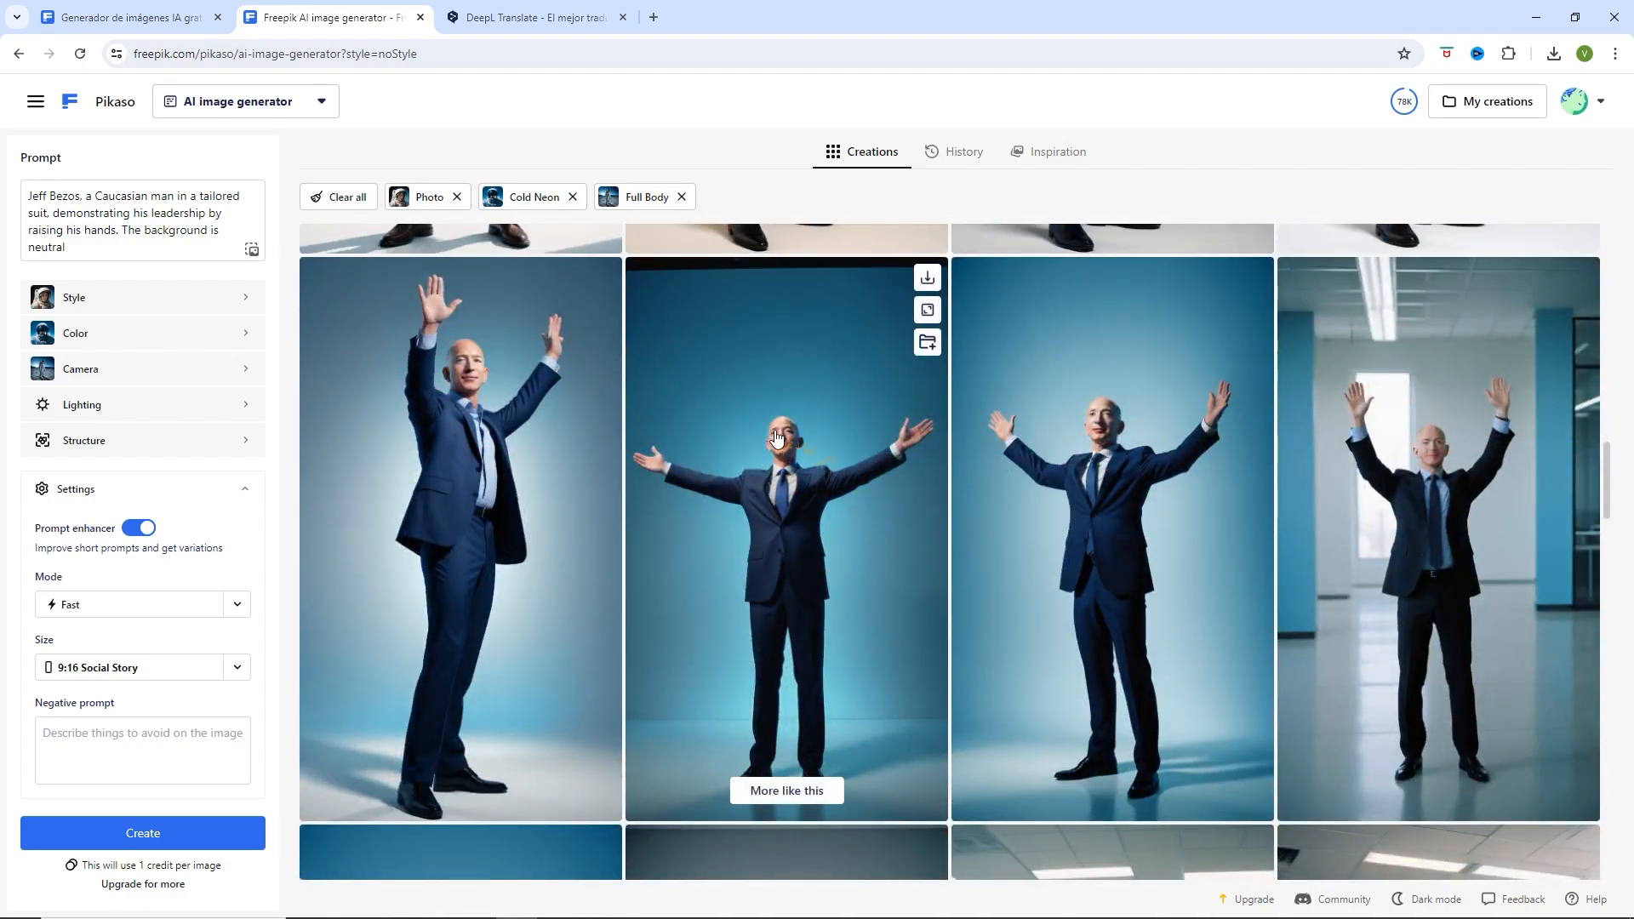
left_click(928, 312)
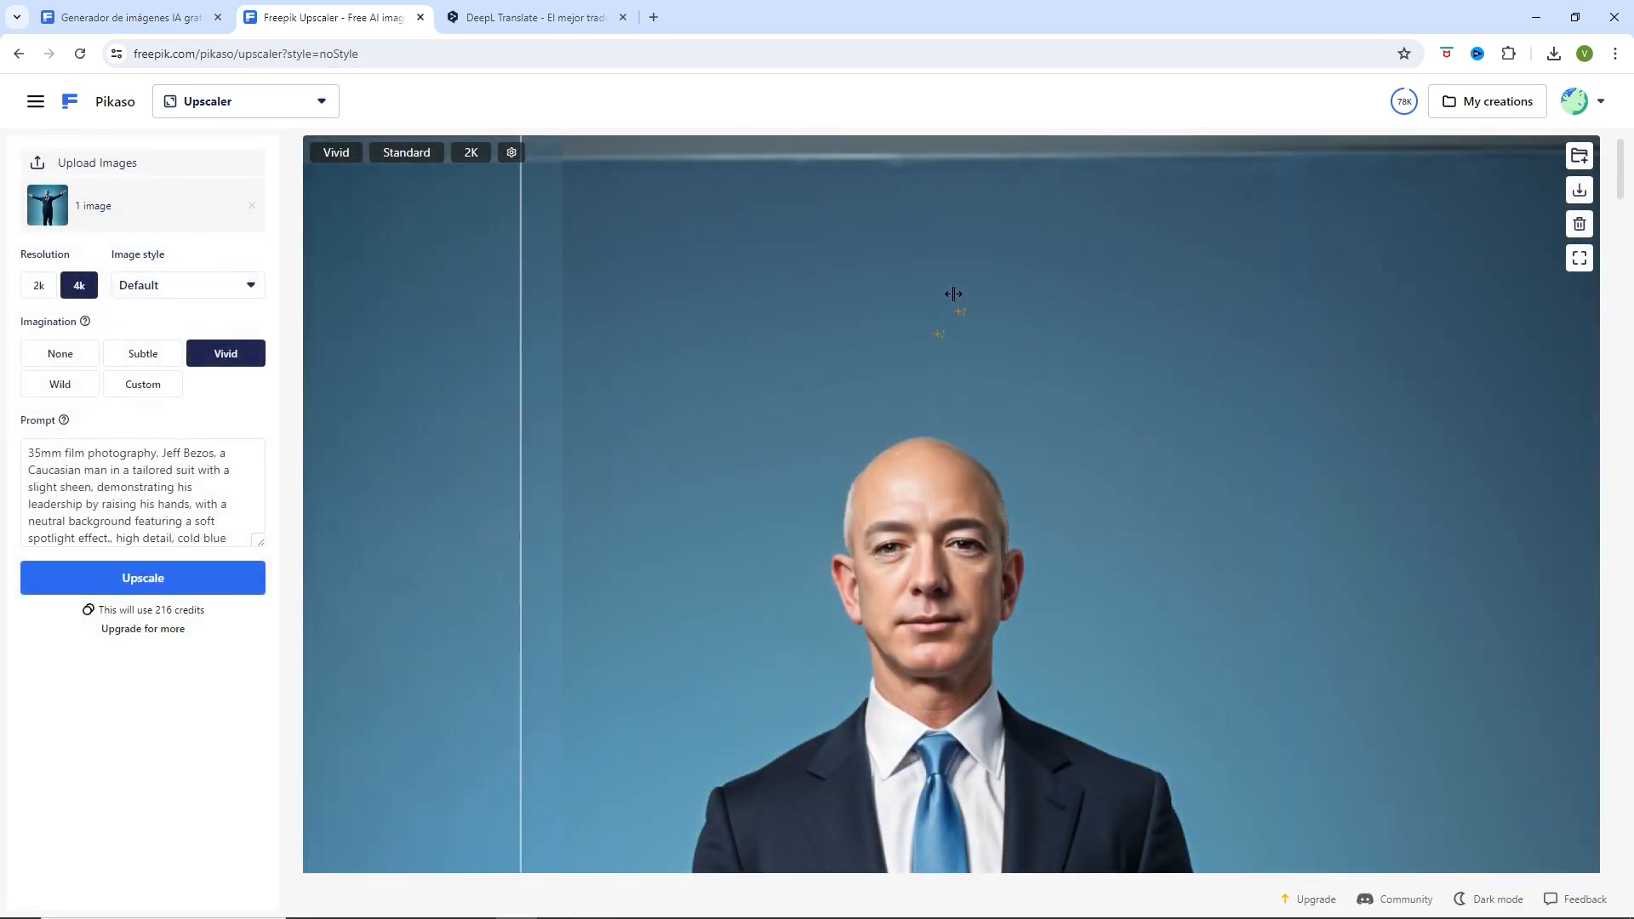
left_click(38, 287)
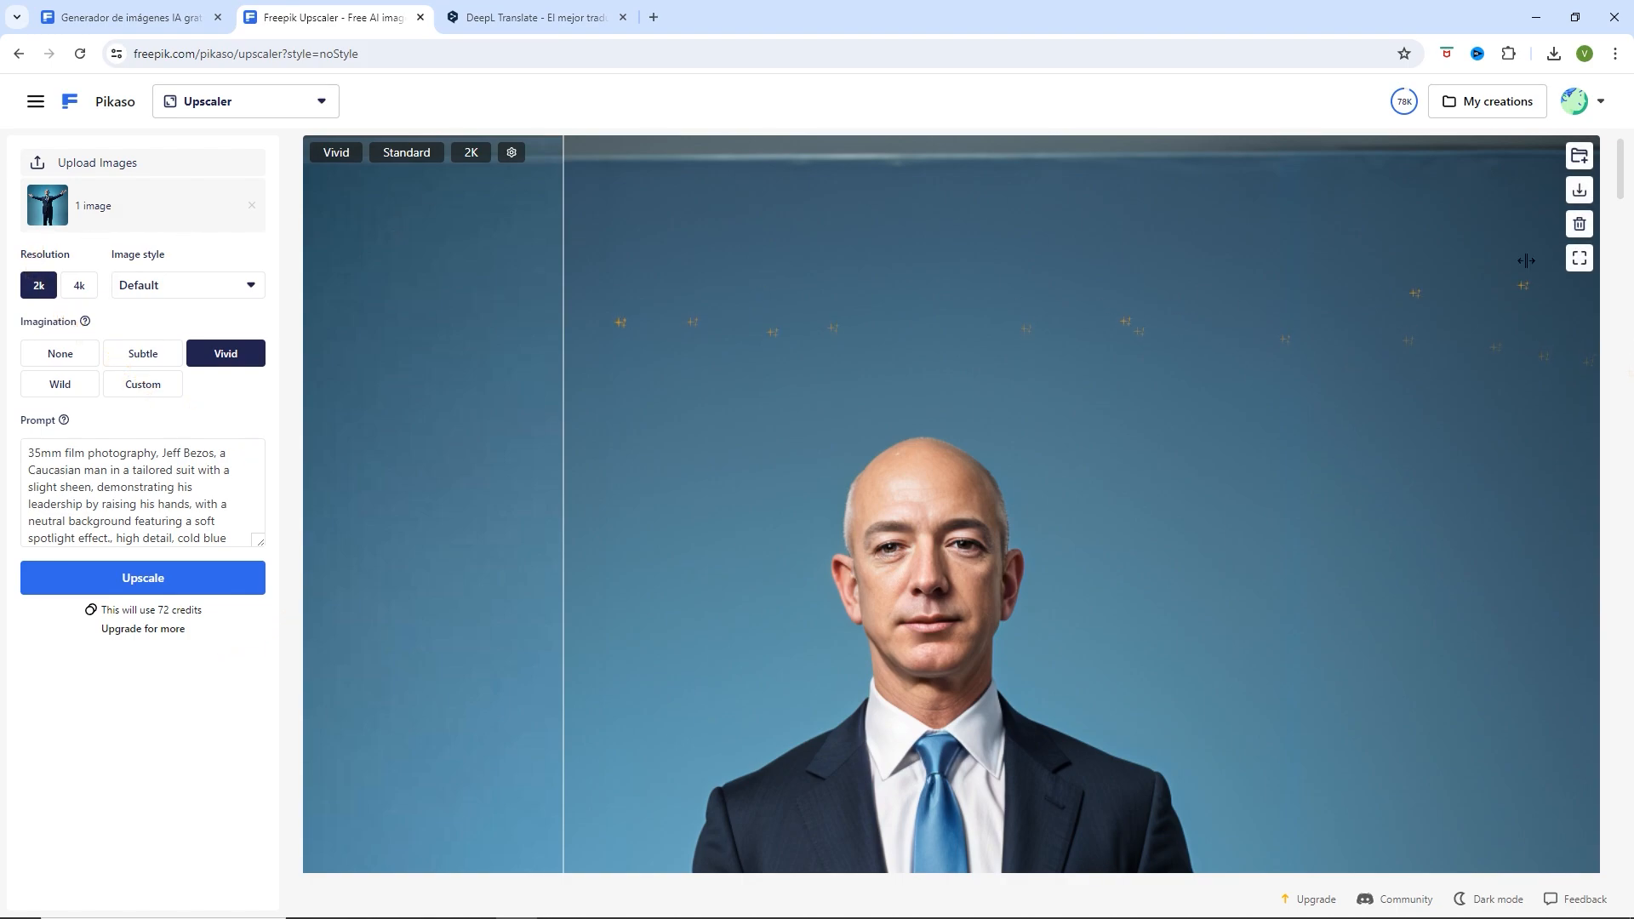
- Look through the earlier upscaled full-body images in the upscaler
left_click_drag(1620, 170, 1570, 577)
scroll(1564, 637, "down", 10)
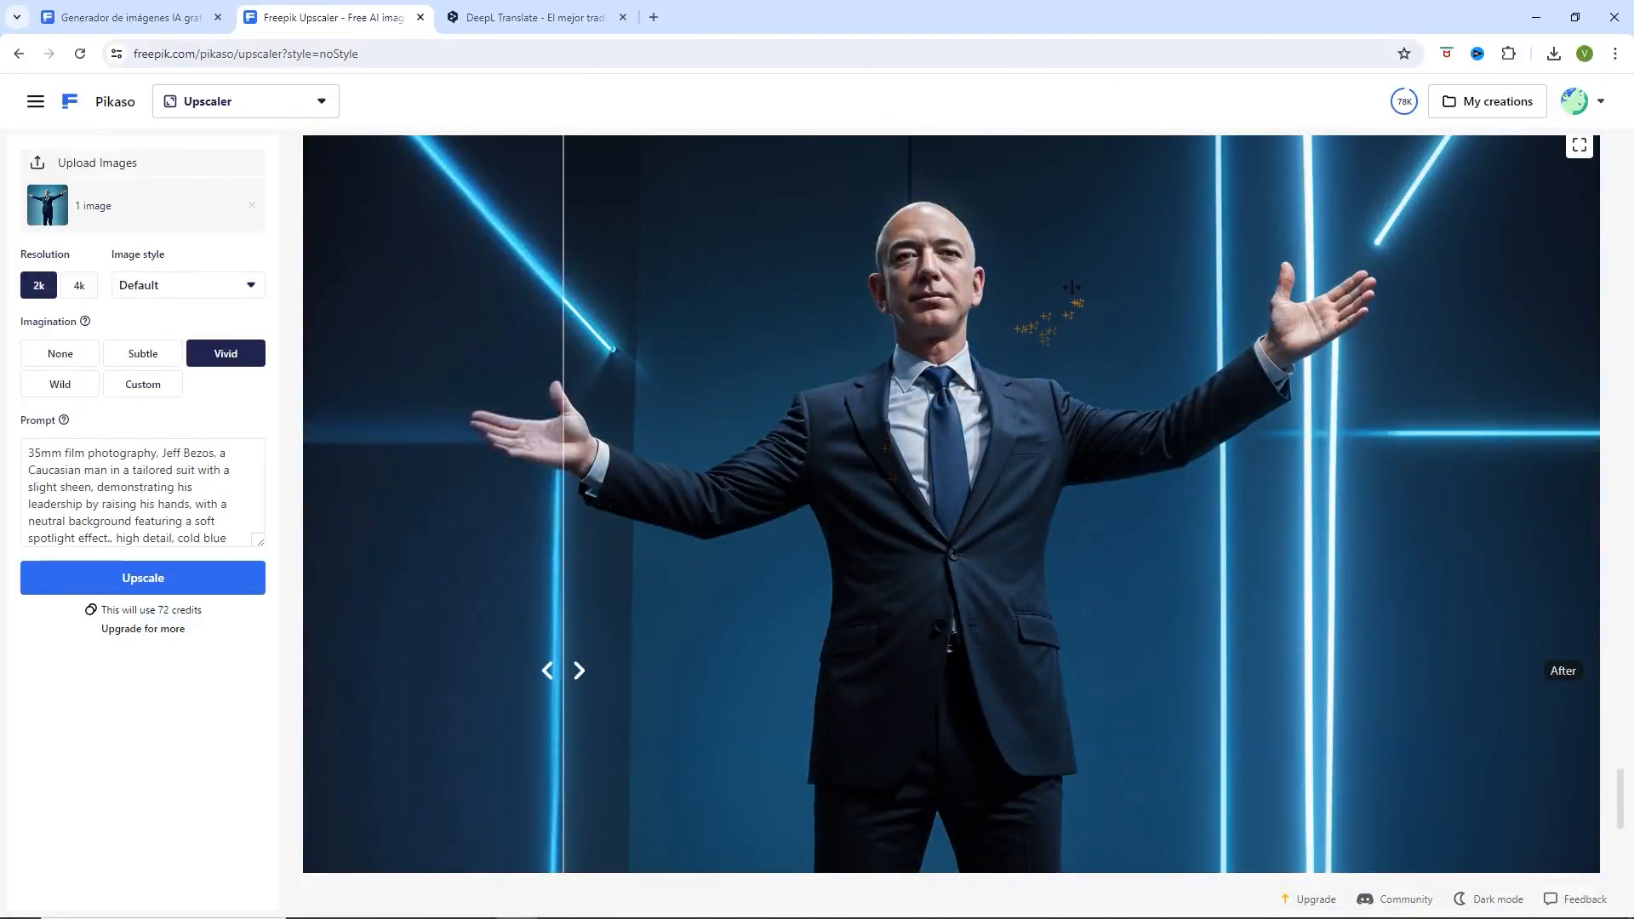
scroll(1071, 287, "up", 10)
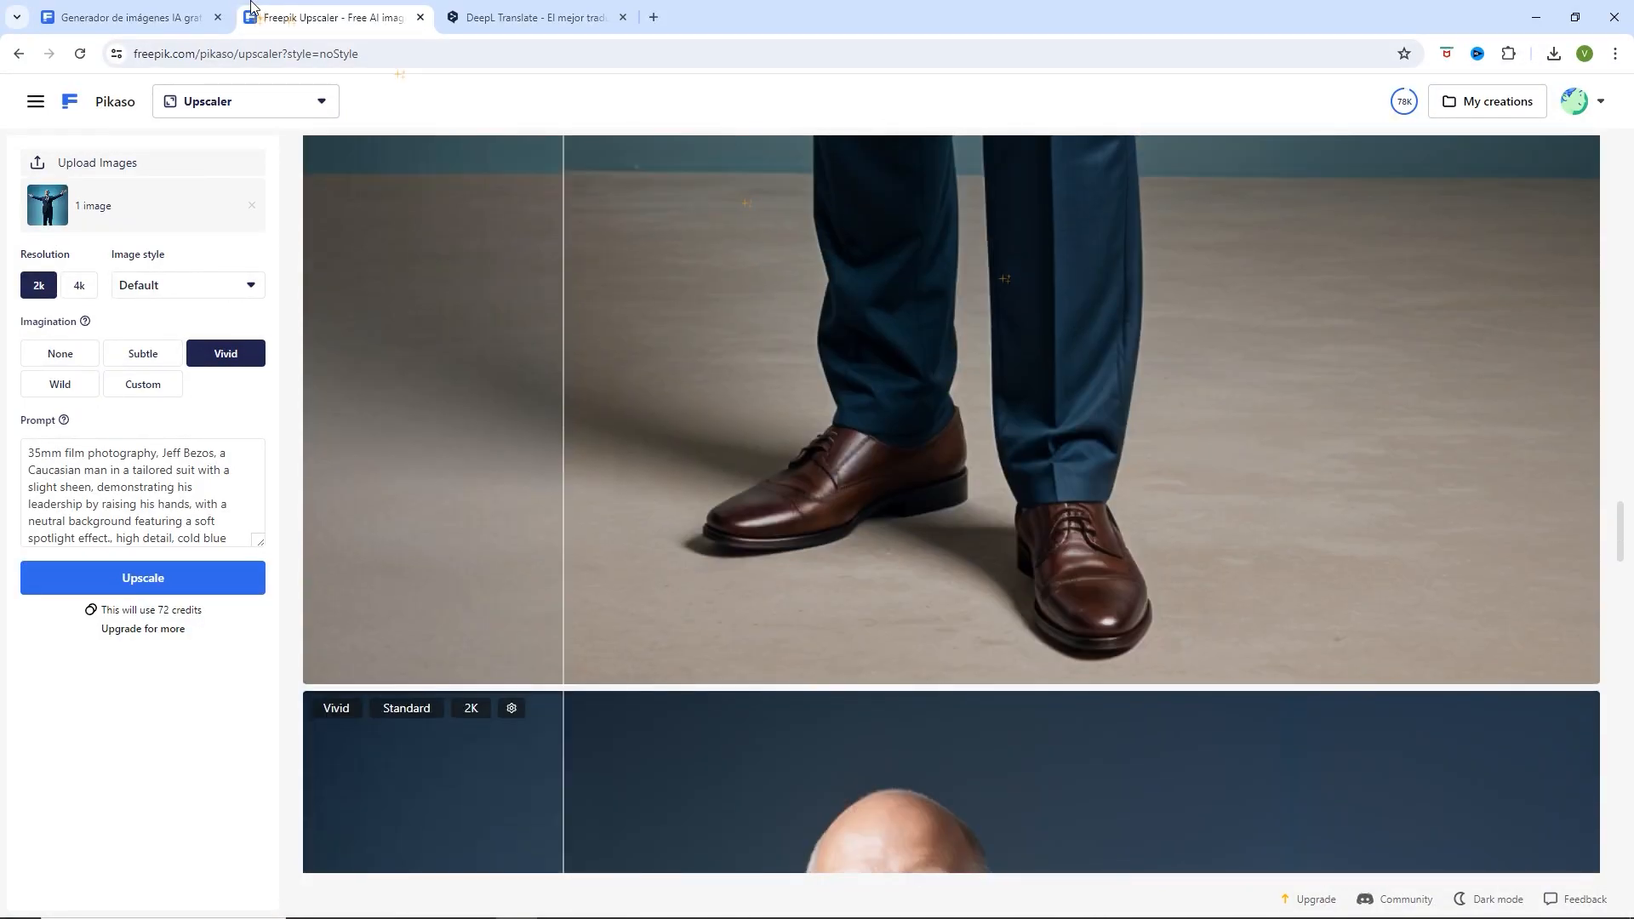
- Return to the AI image generator and clear the raised-hands prompt with the neutral background
left_click(307, 103)
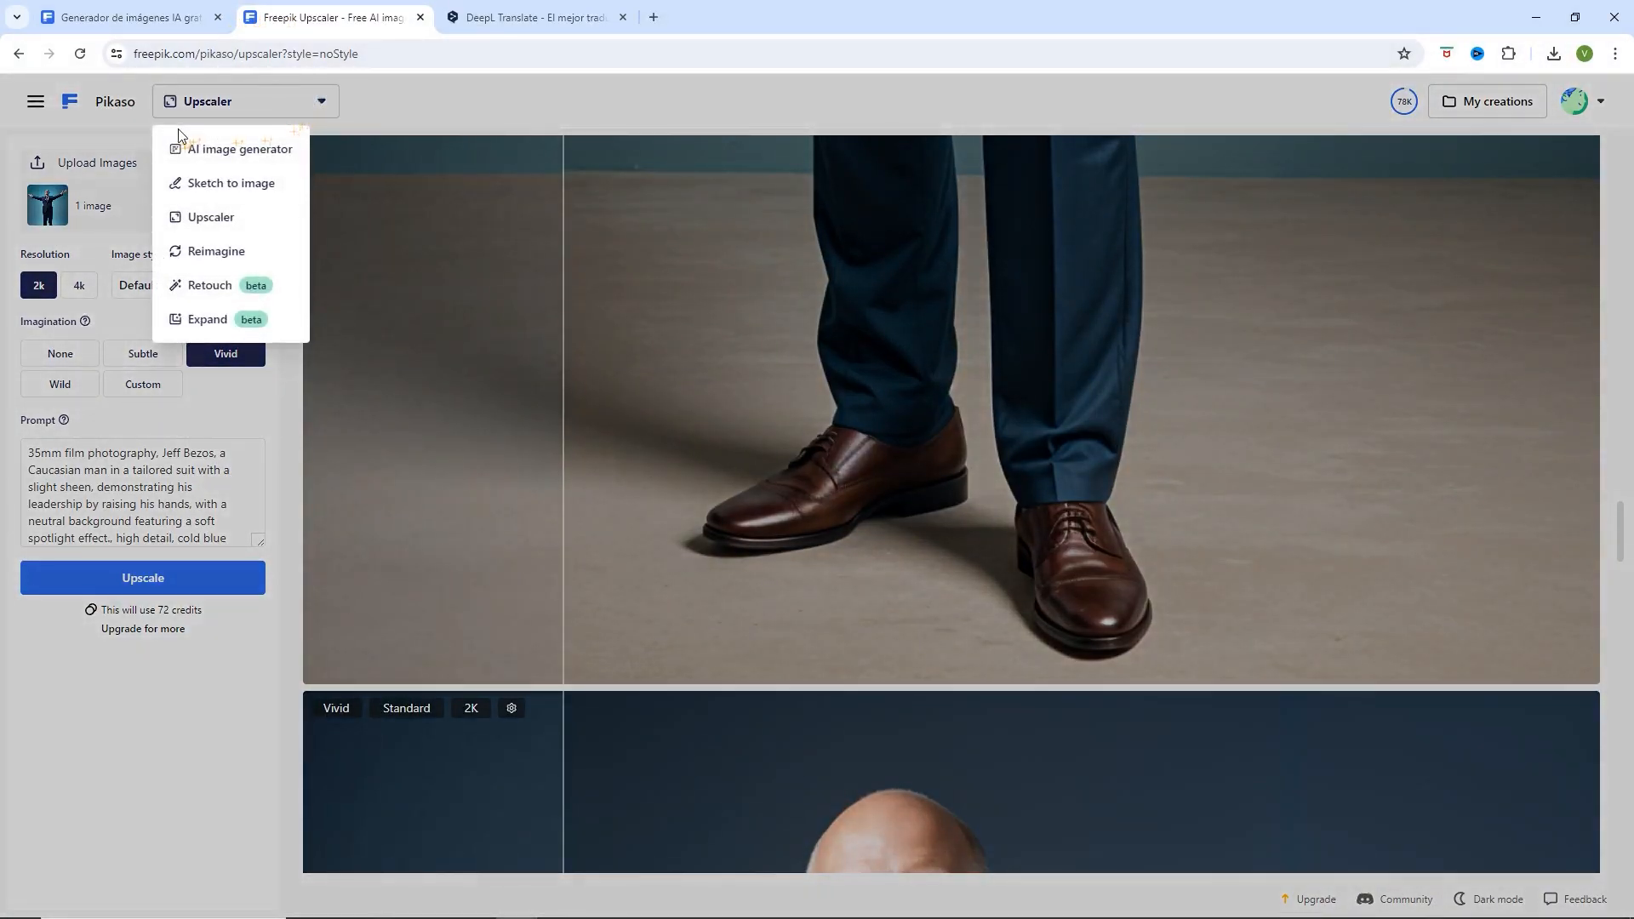
left_click(259, 159)
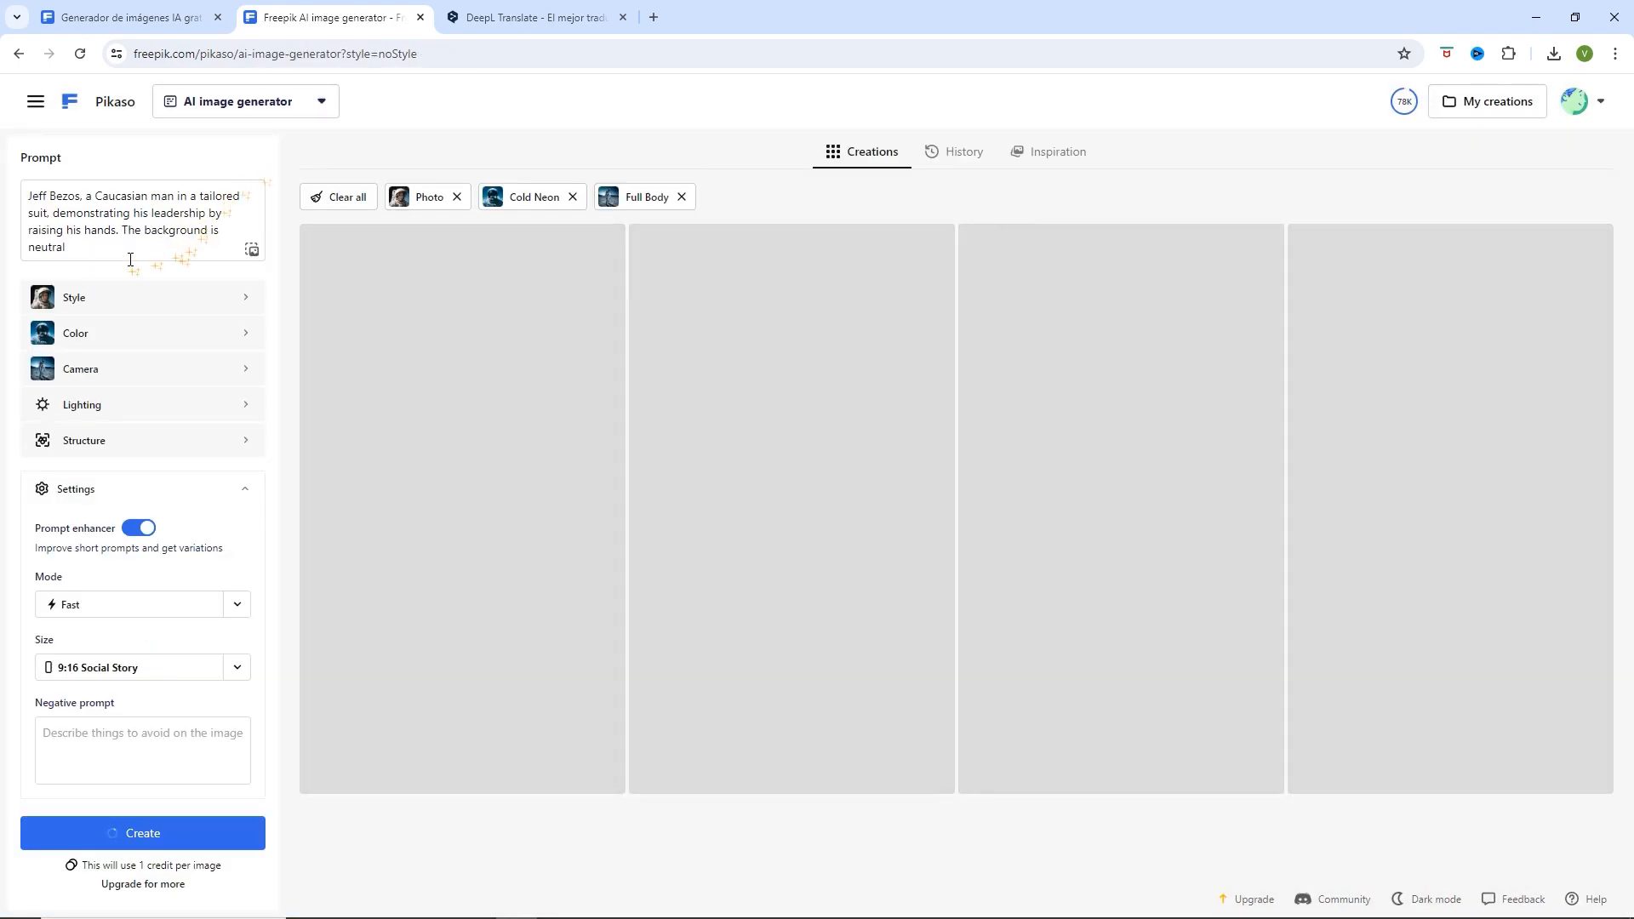
left_click(104, 246)
left_click_drag(104, 247, 22, 200)
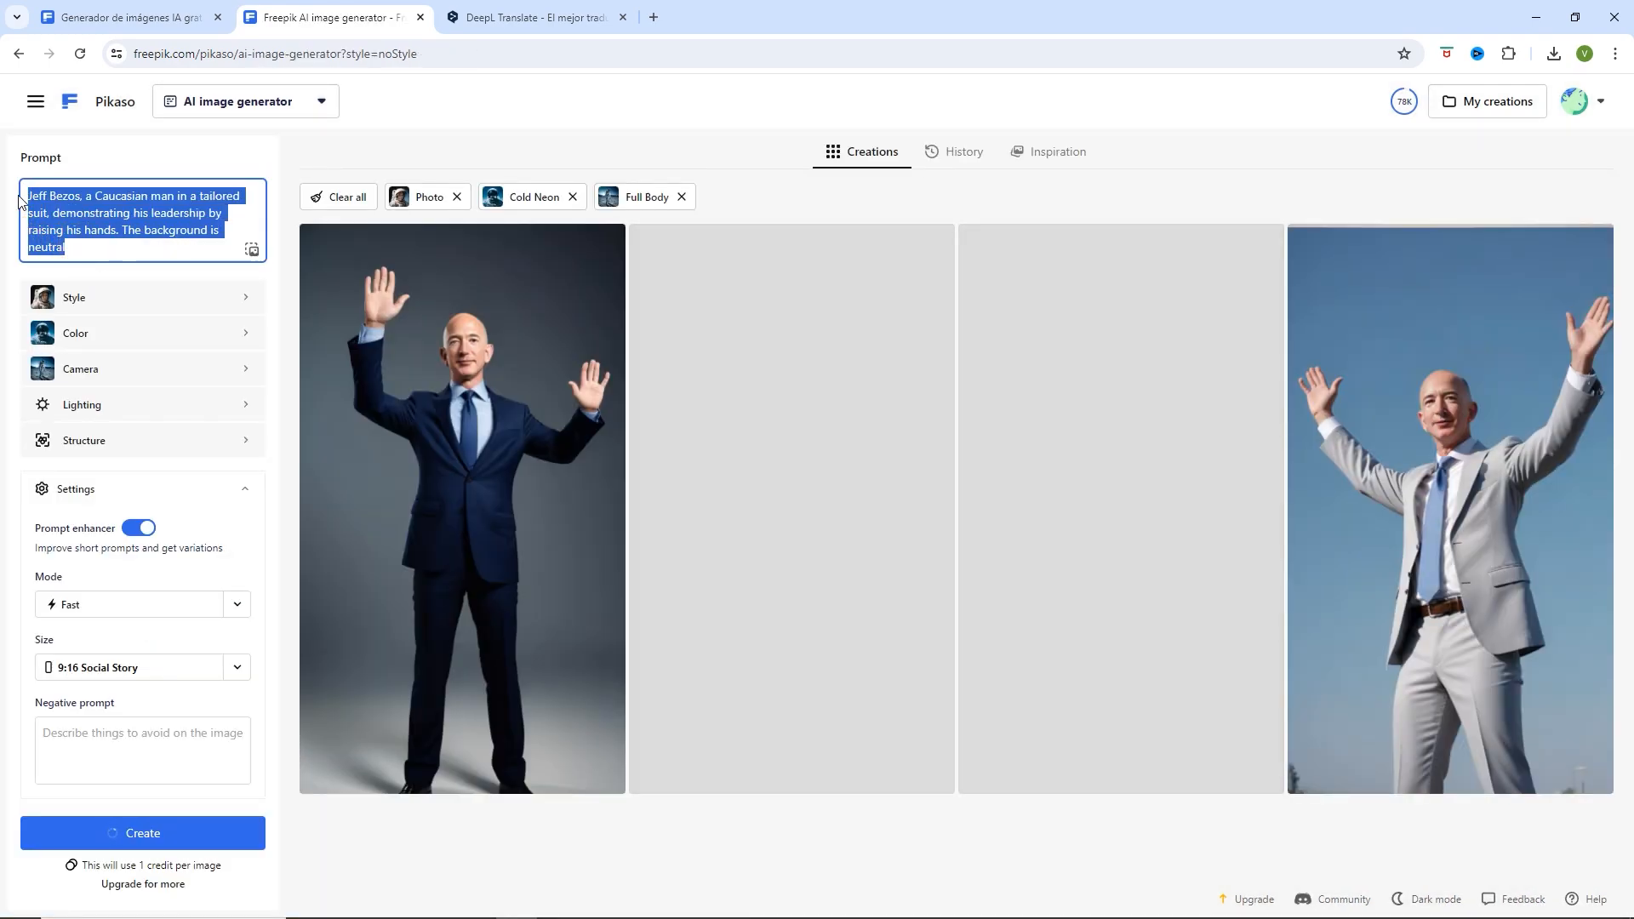
key("BackSpace")
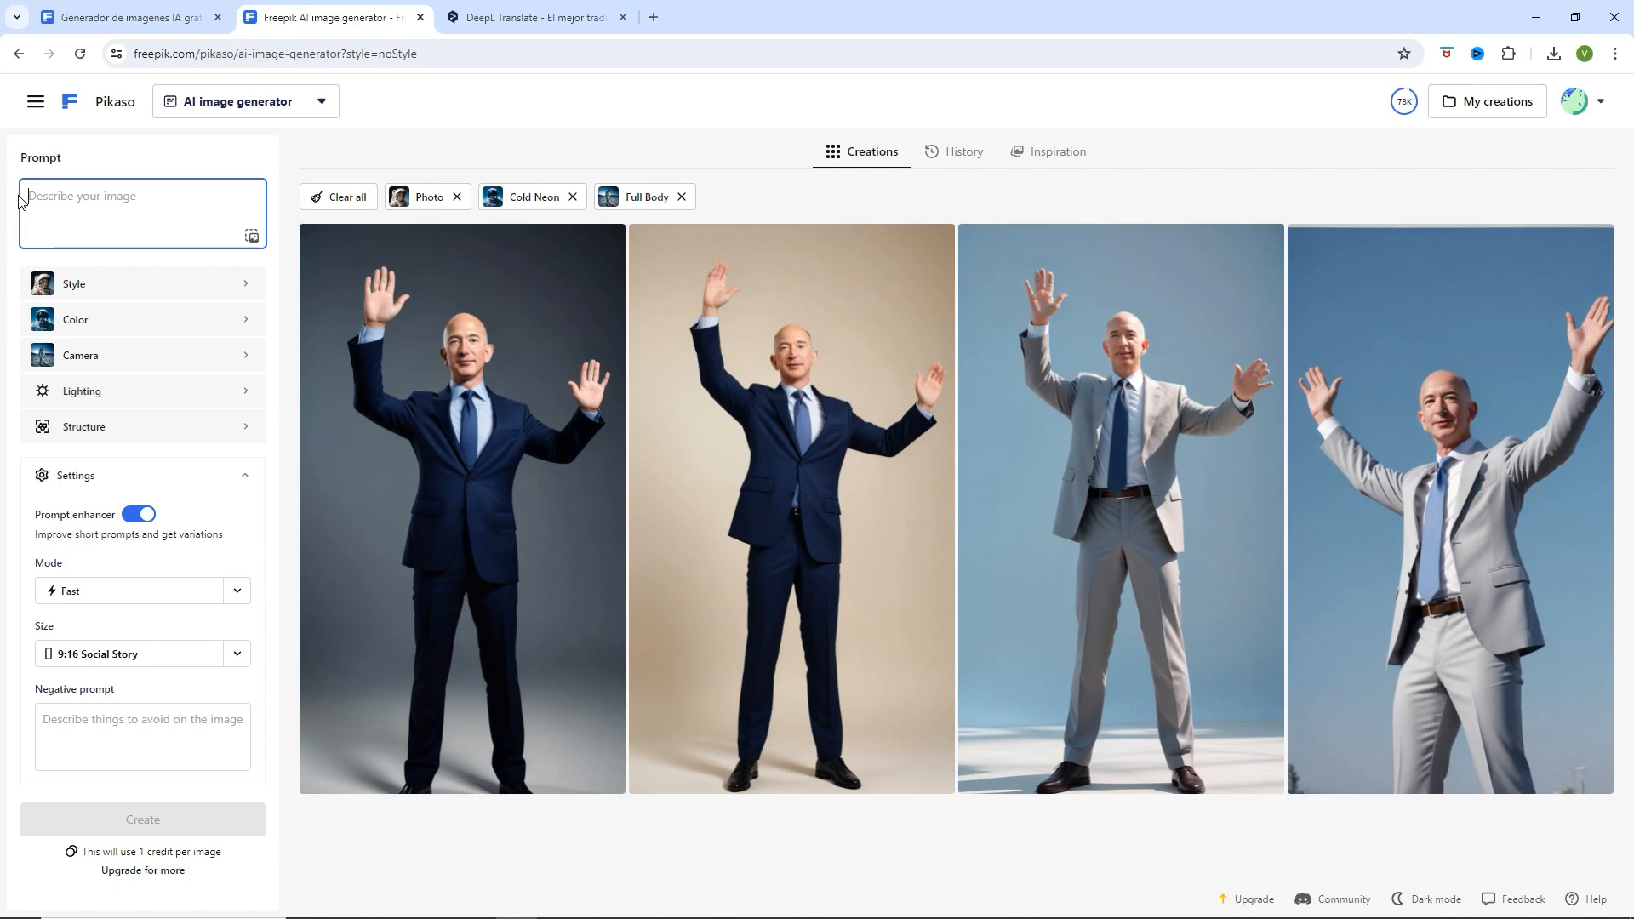
- Switch to DeepL and replace the source text with "Pareja de ancianos, un hombre y una mujer"
left_click(487, 12)
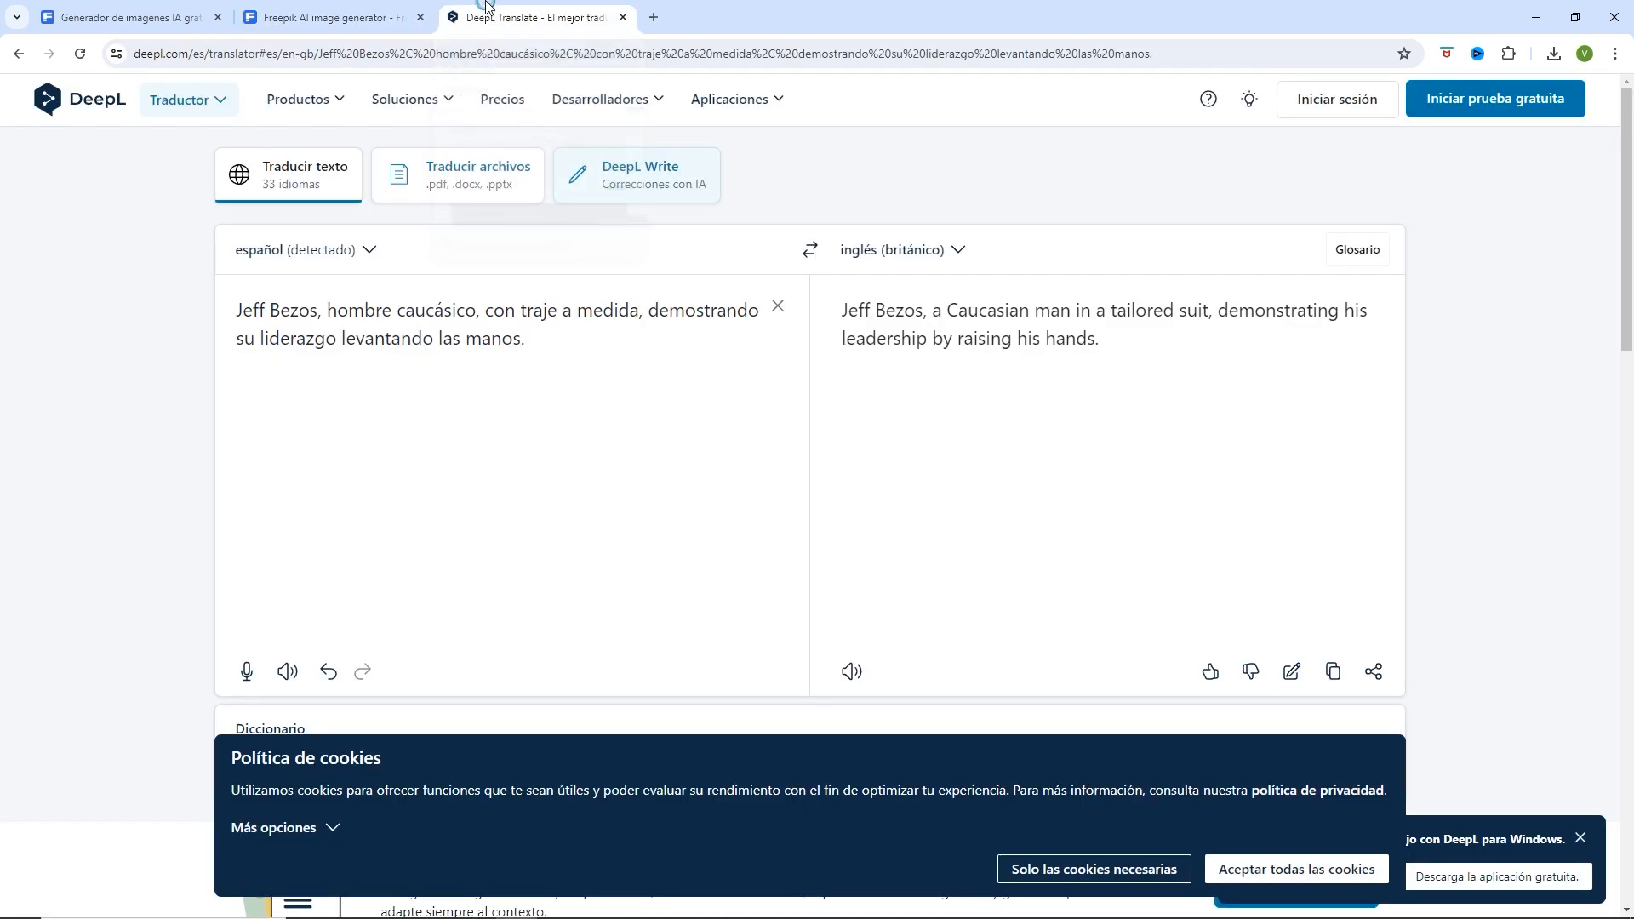
left_click(547, 357)
key("ctrl+a")
key("BackSpace")
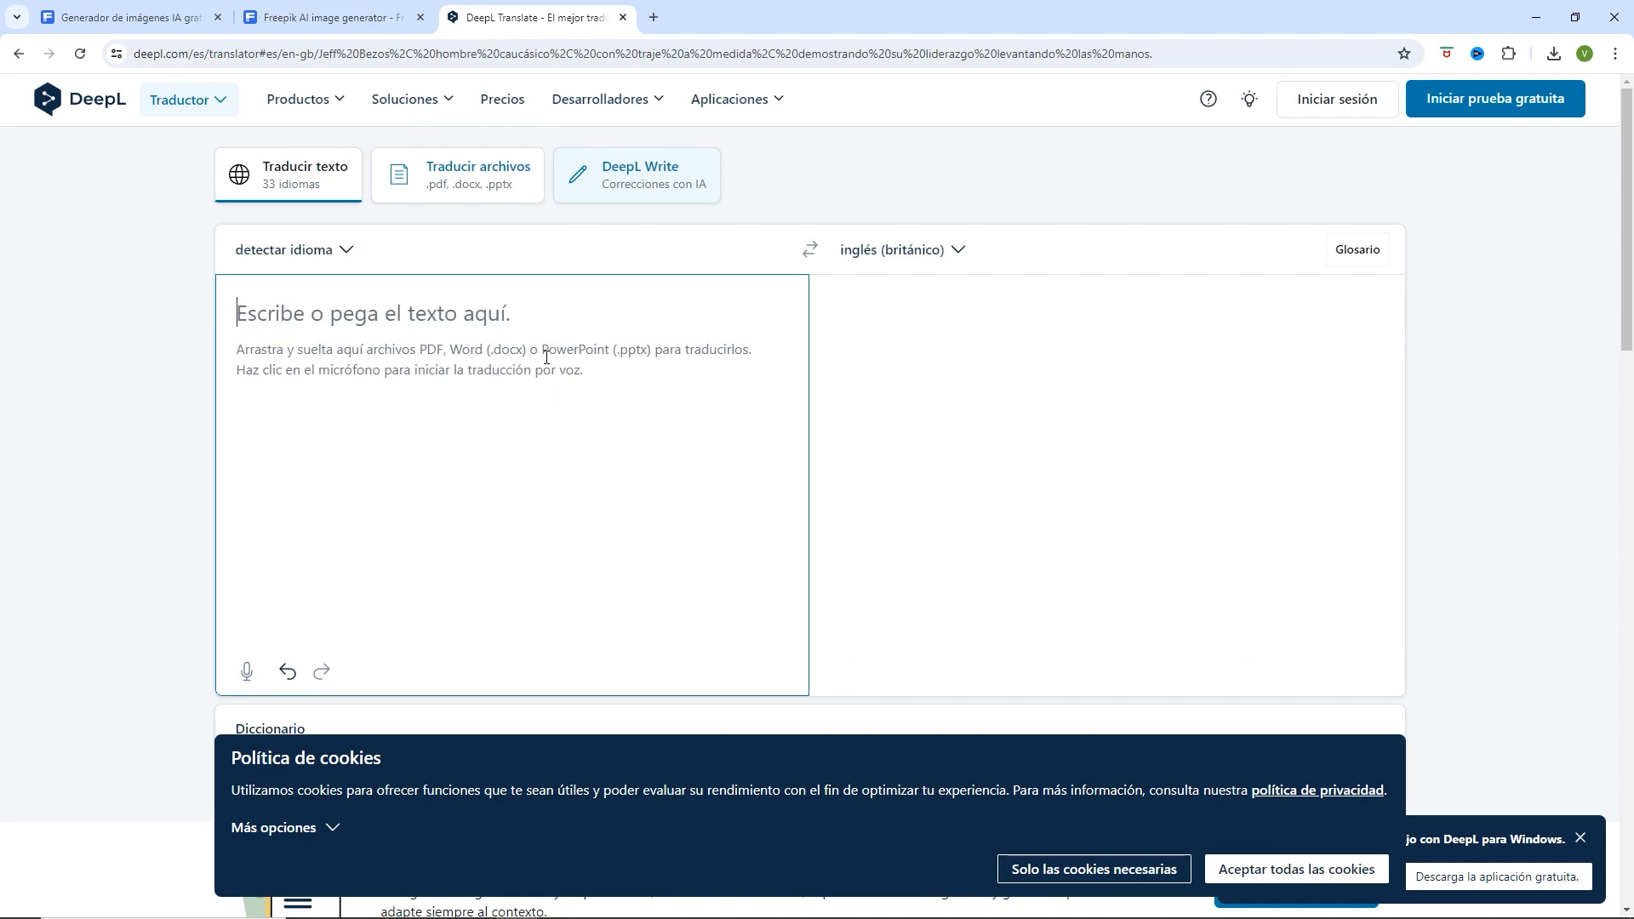
type("Pareja")
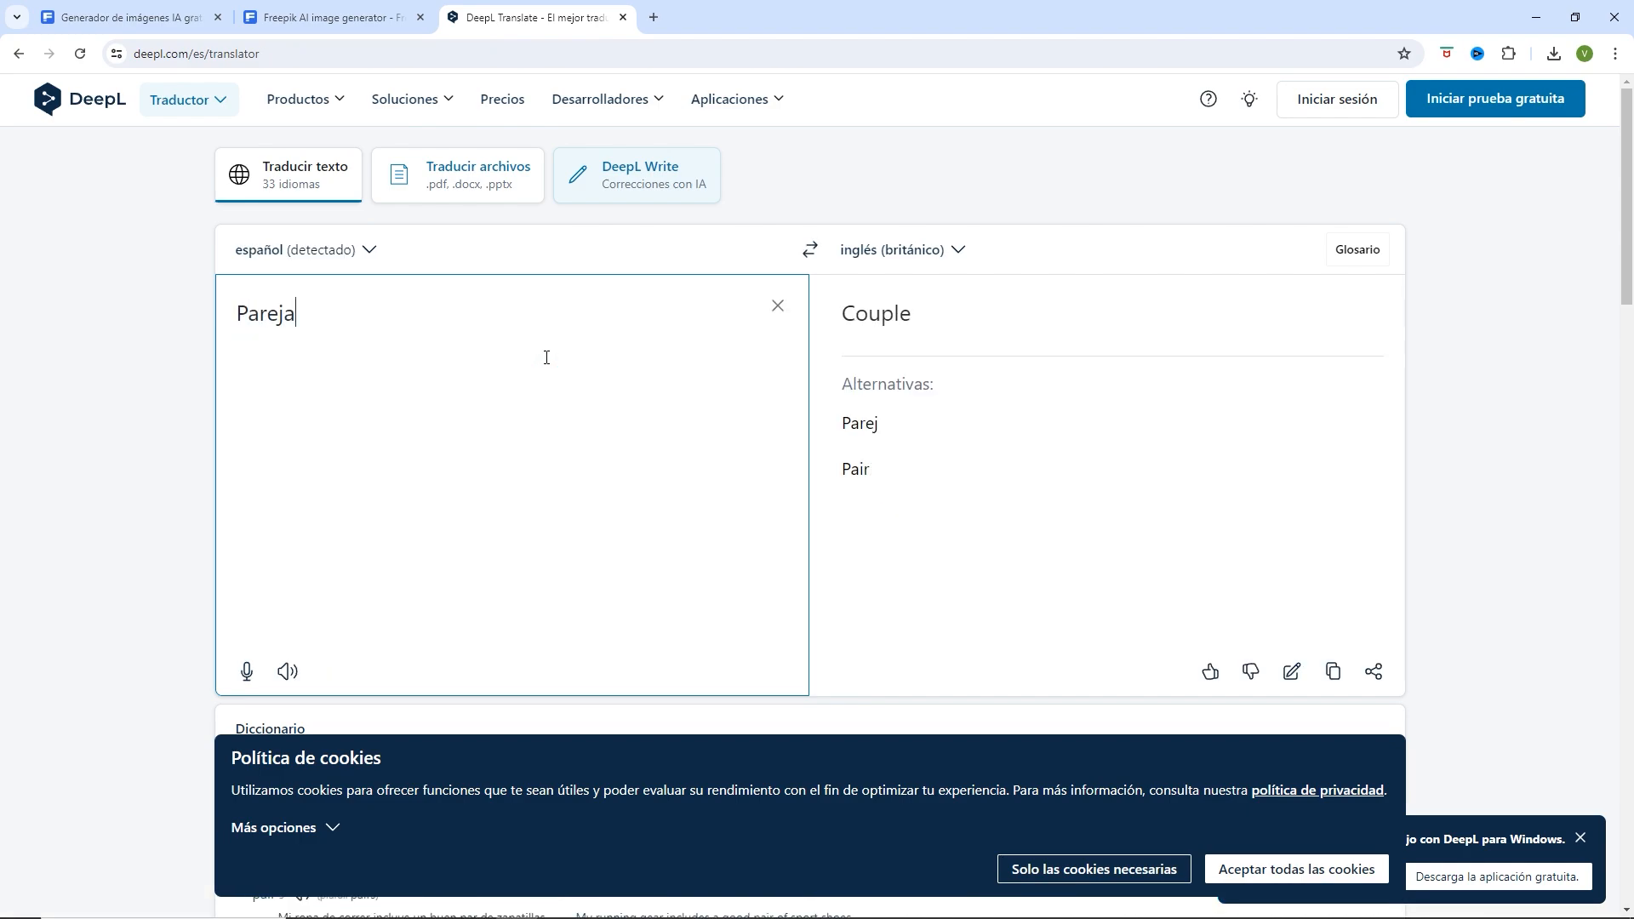
type(" de ancian")
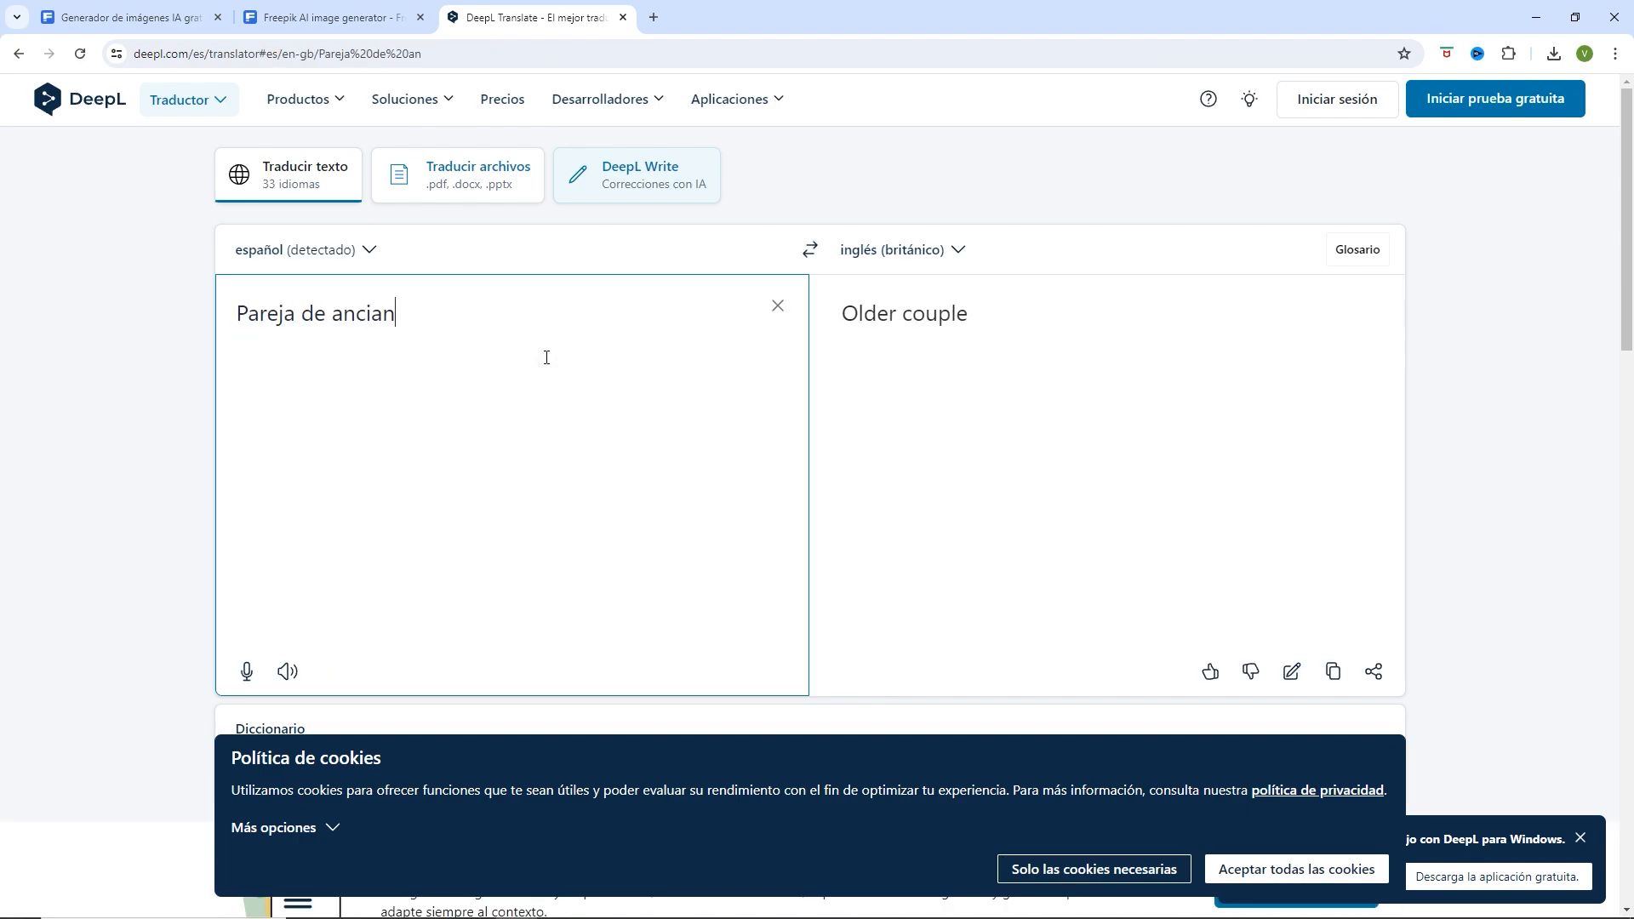
type("os")
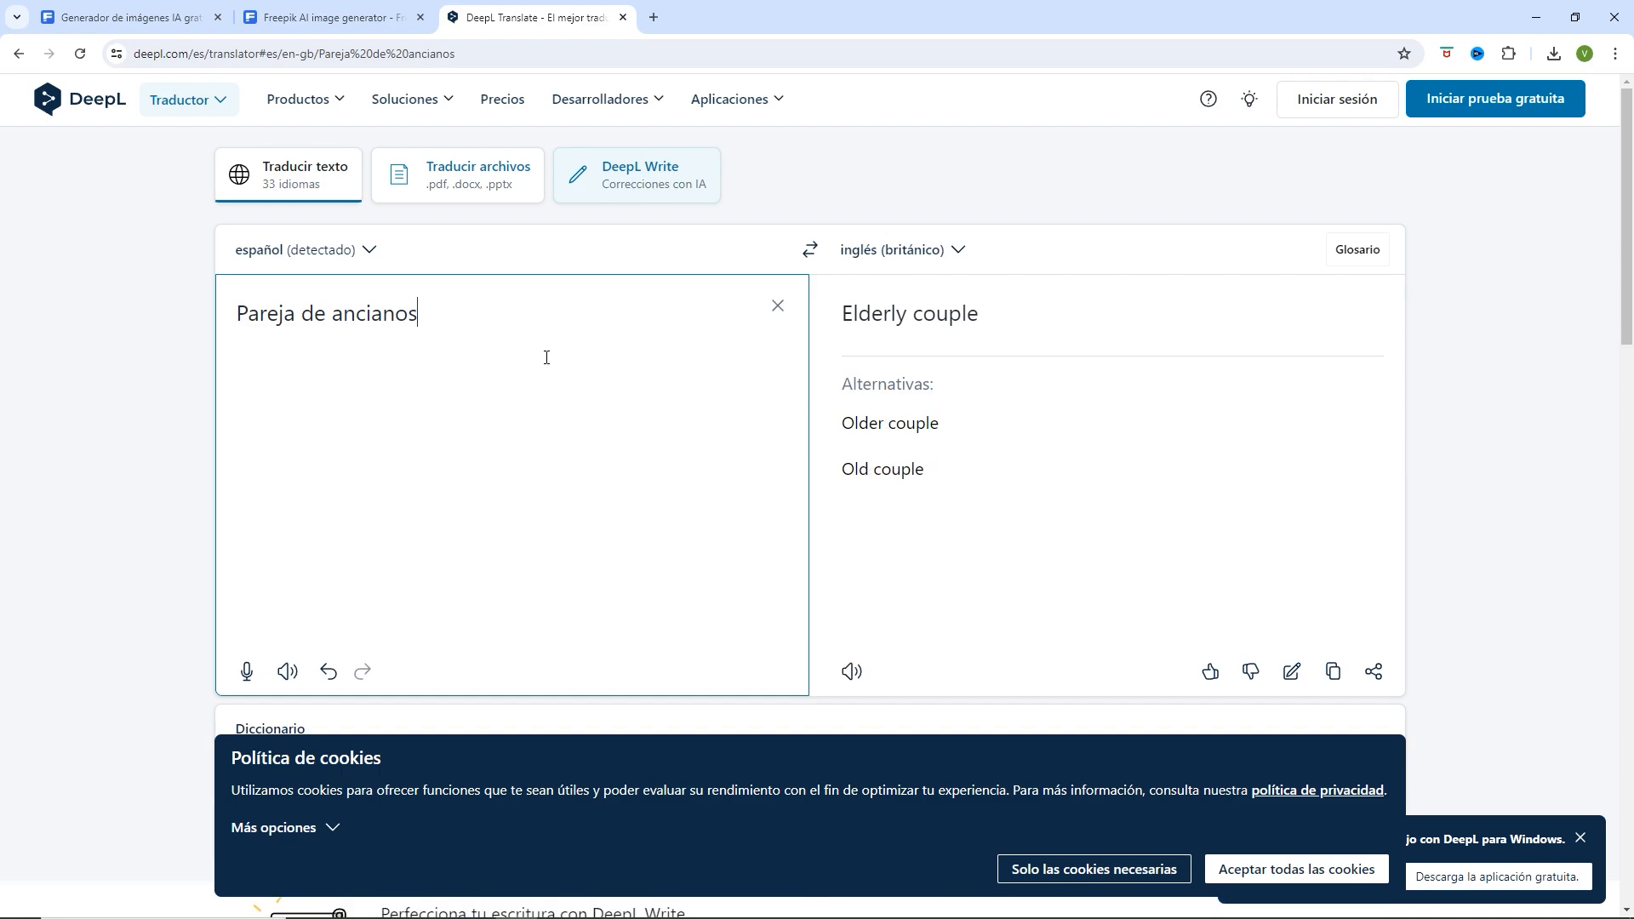
type(", un hombr")
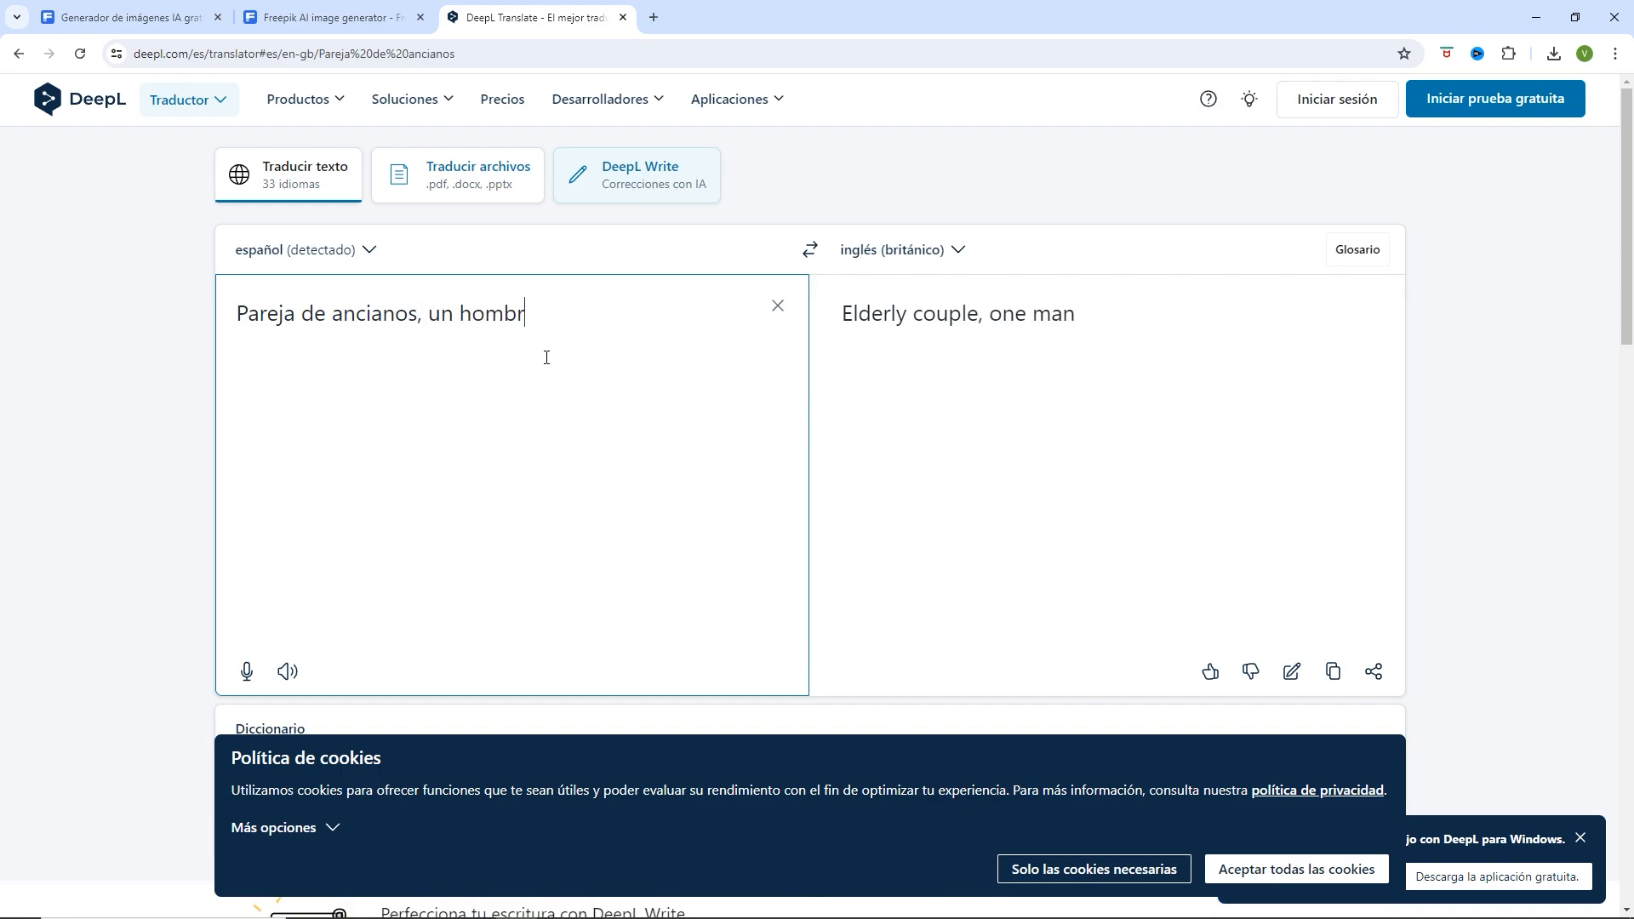
type("e y una mujer")
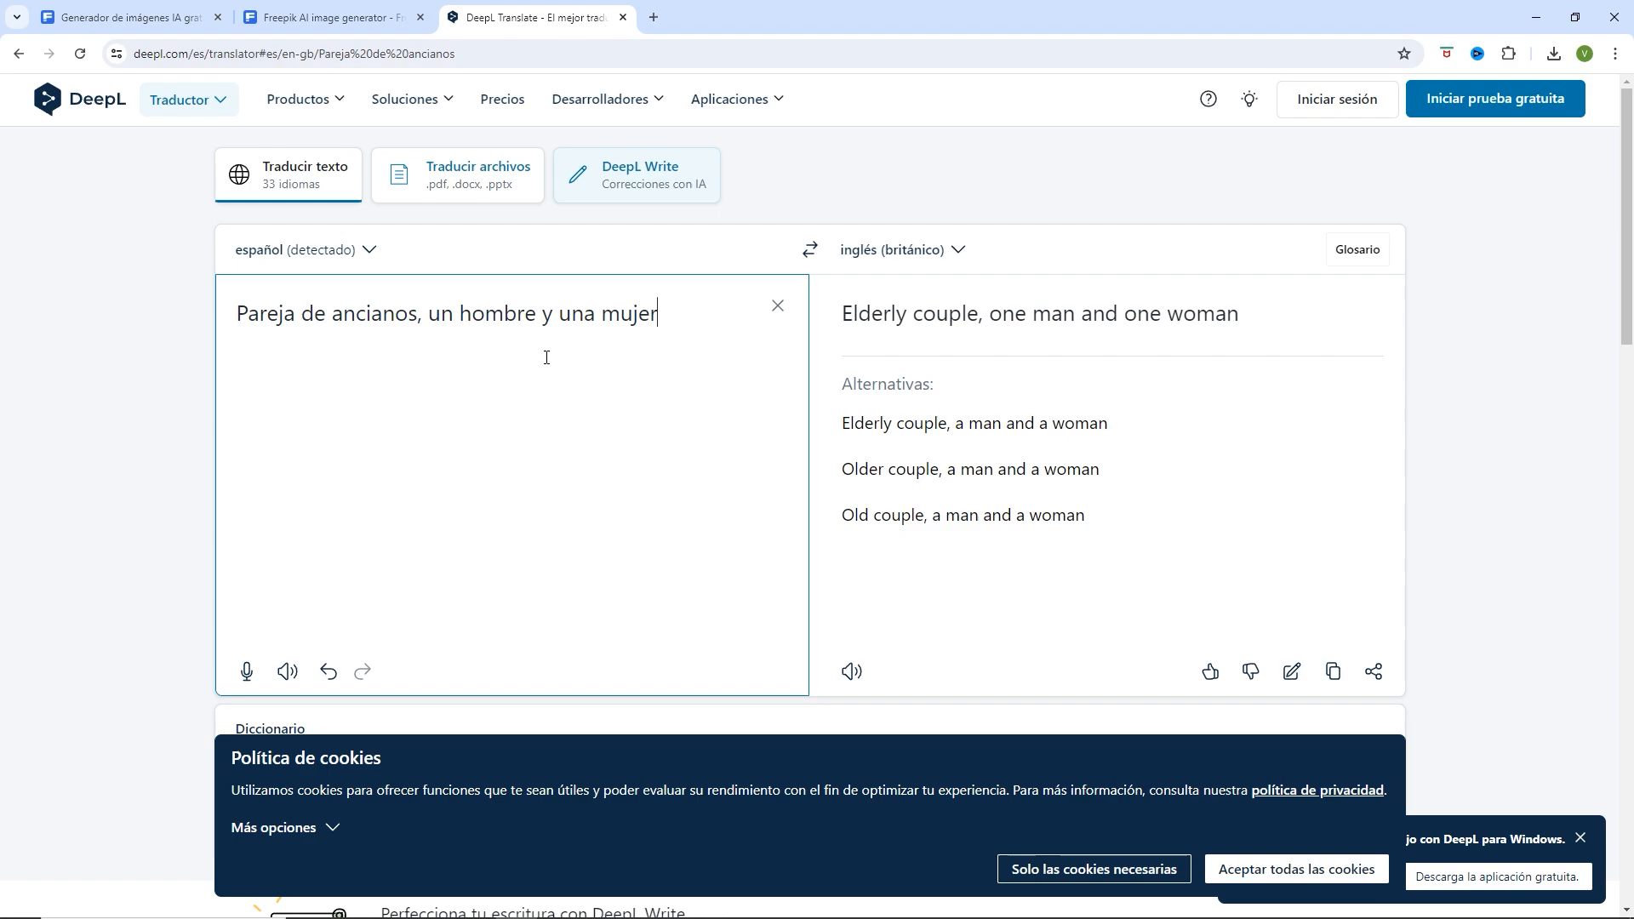
- Extend the couple description in the source text with "vestidos con traje formal de negocios."
type(" vest")
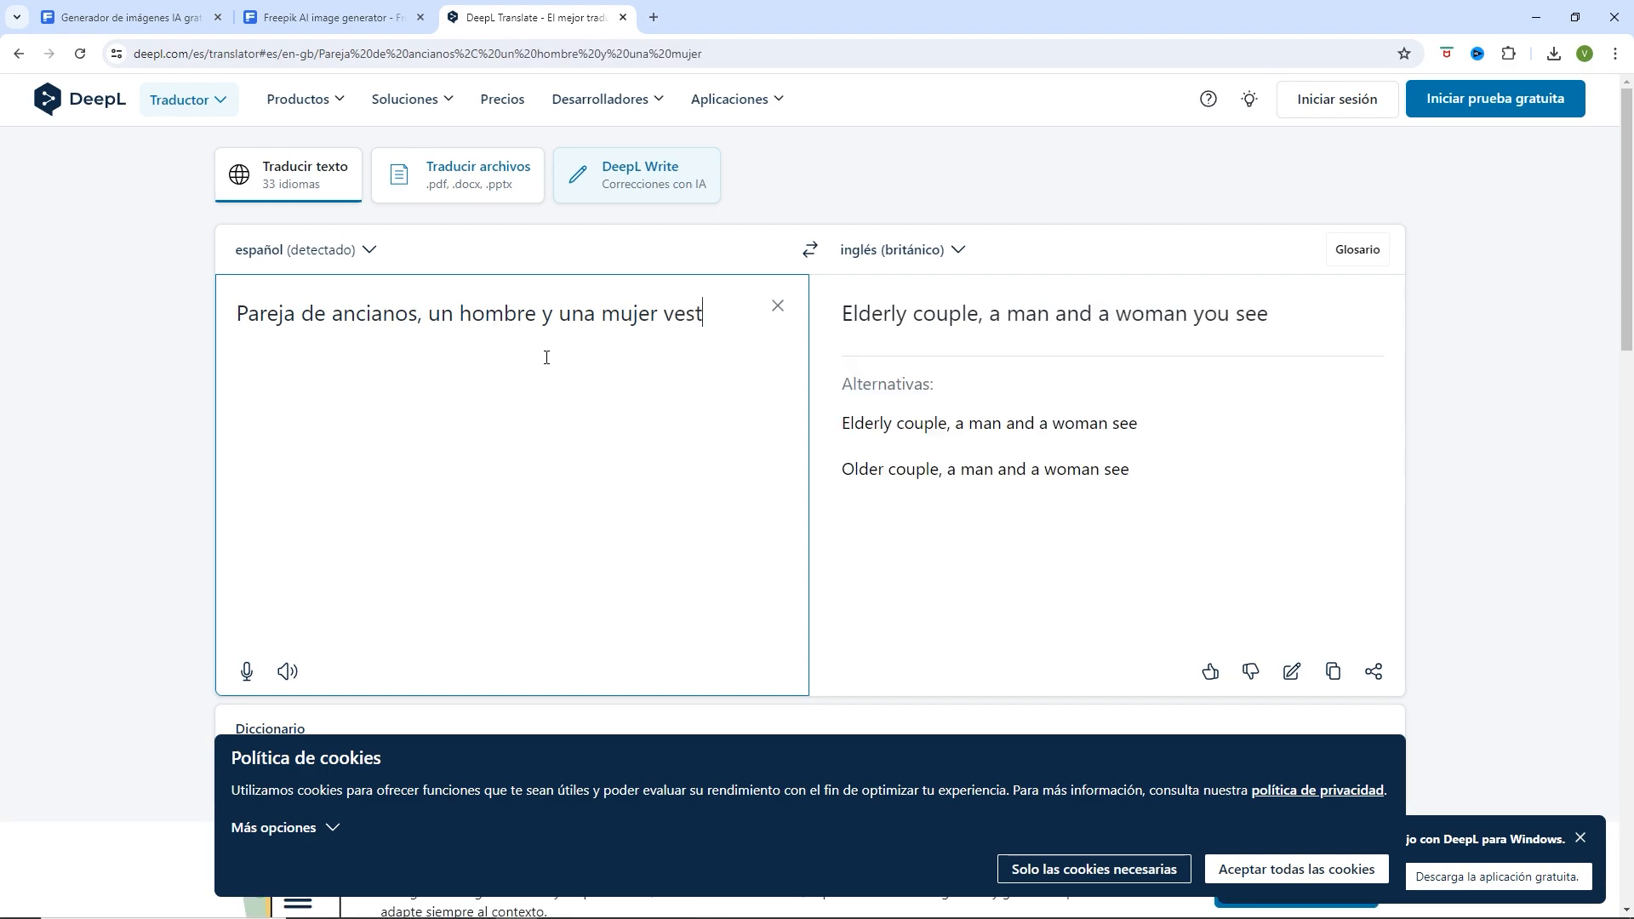
type("idos con traje")
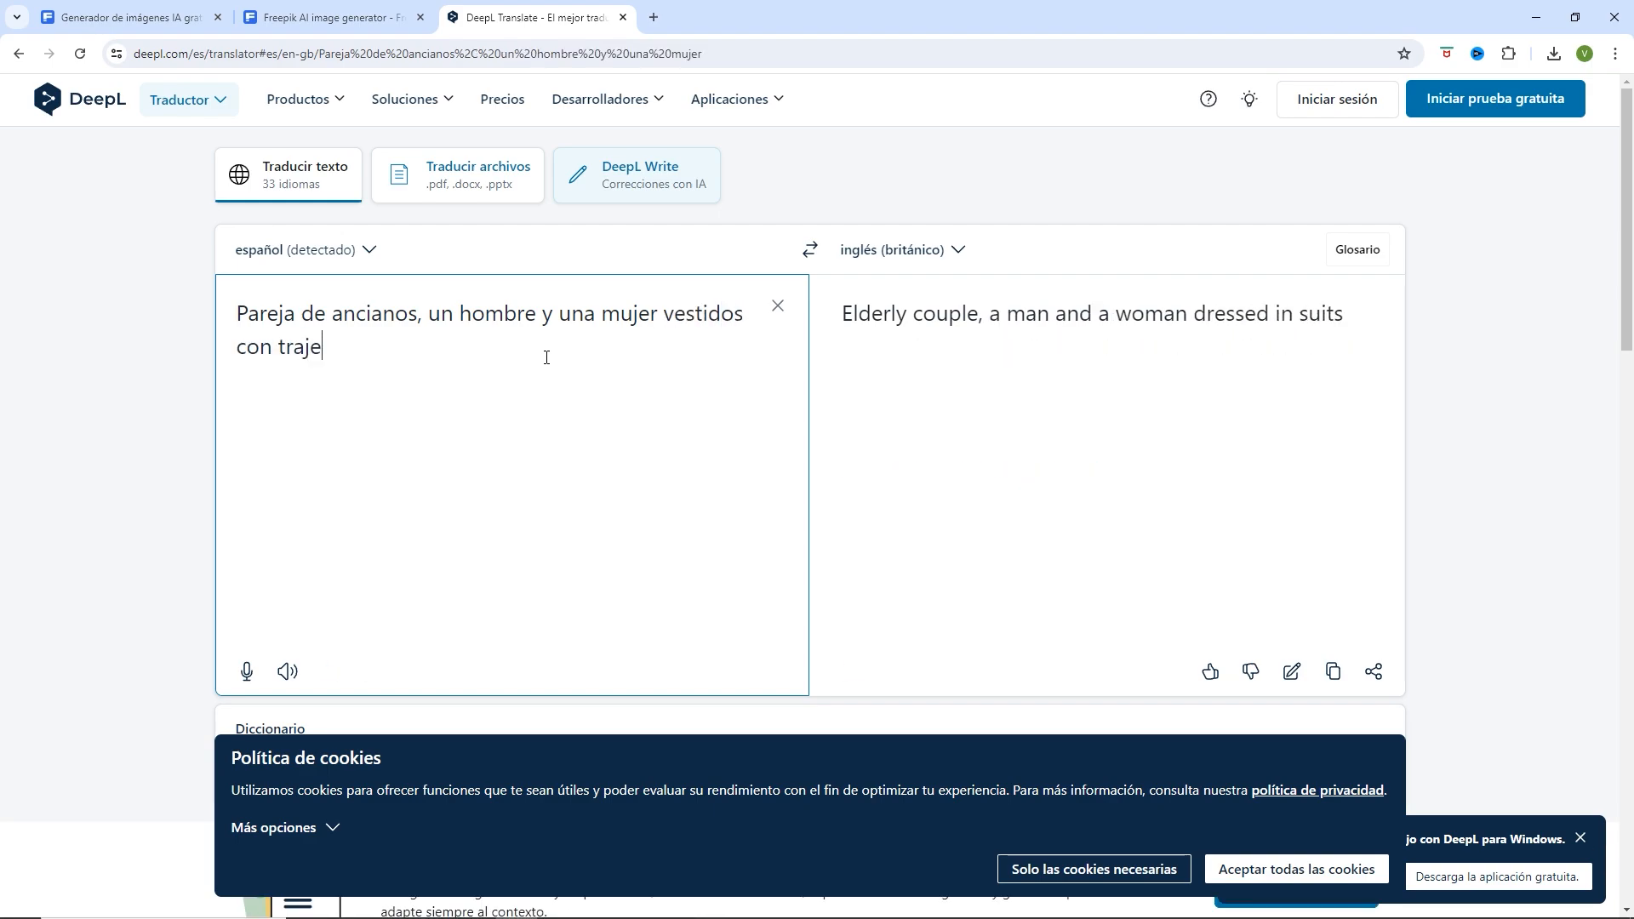
type(" form")
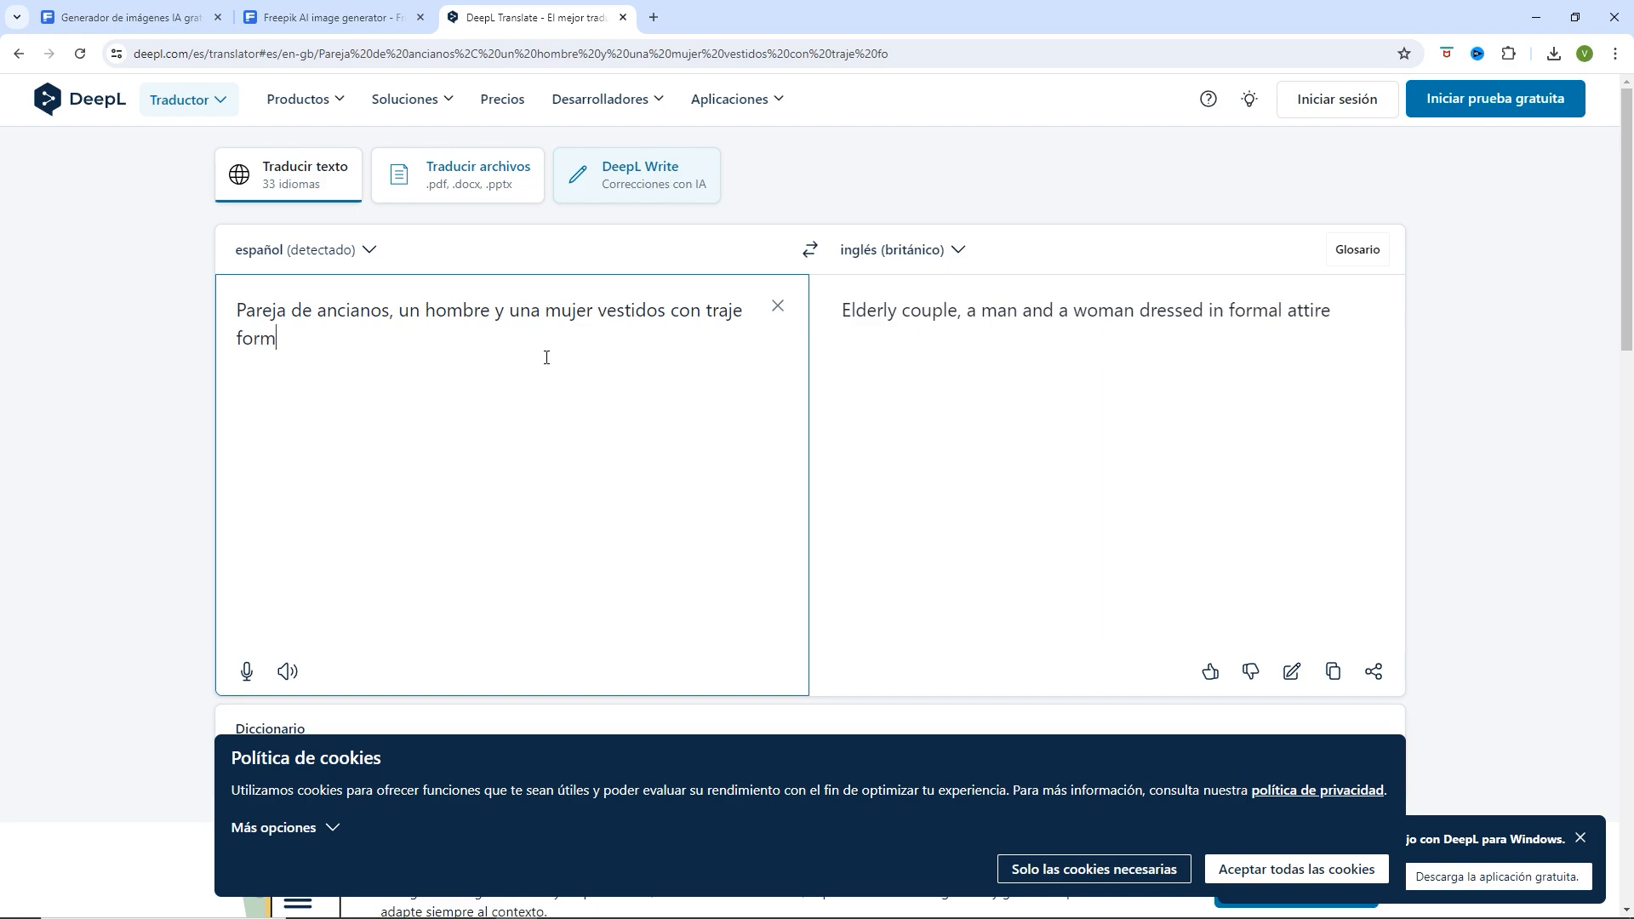
type("al de negocios")
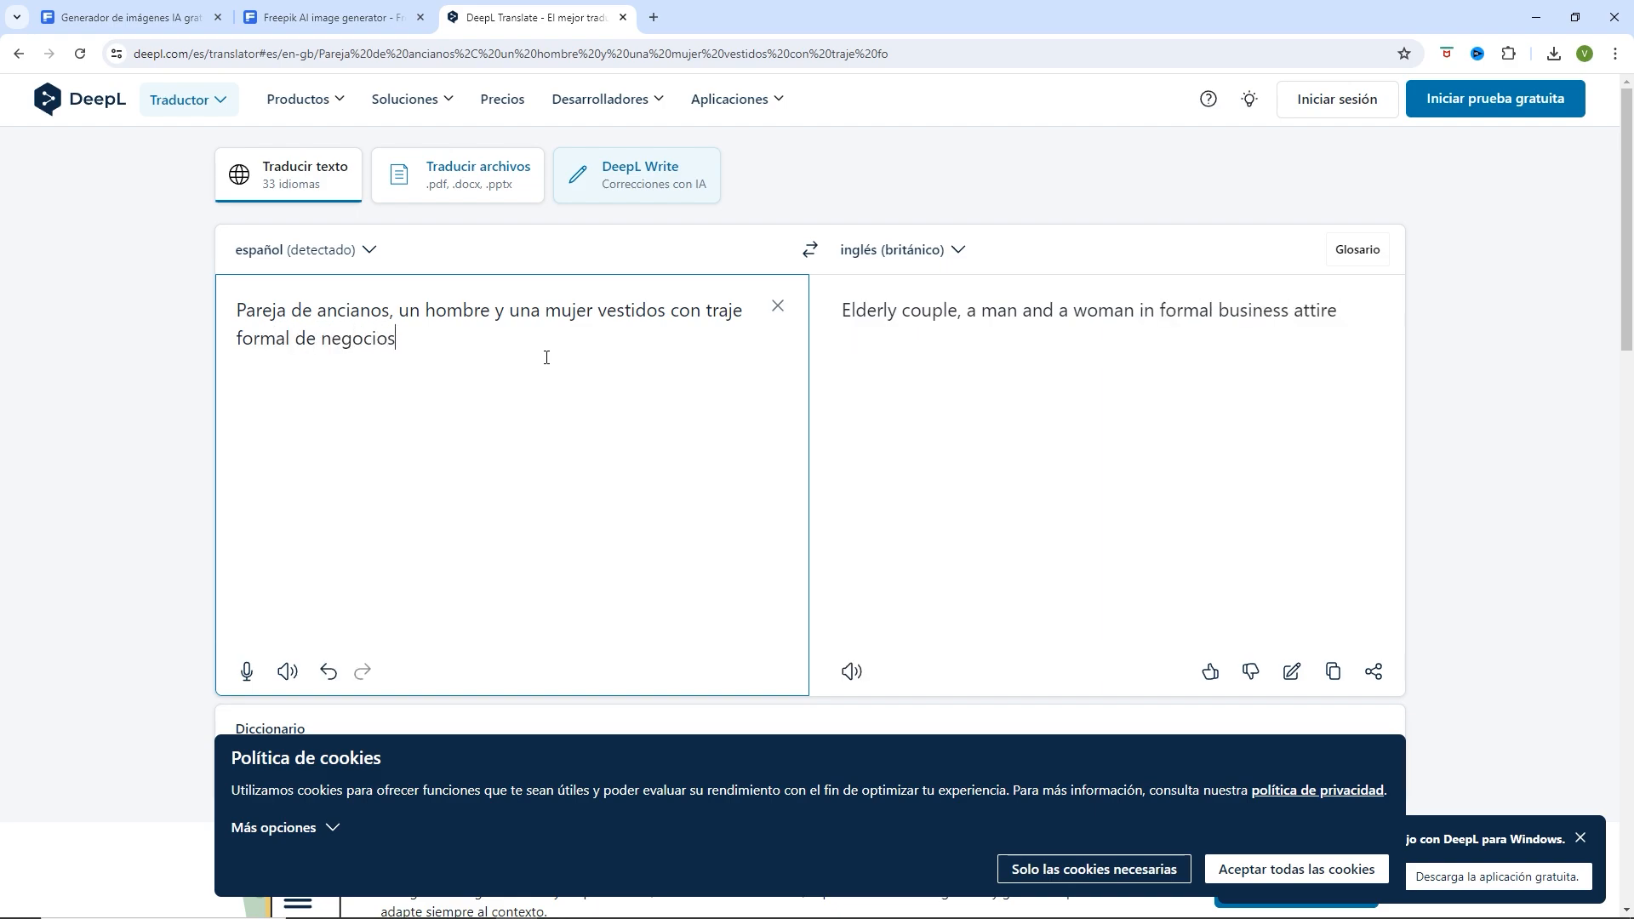
type(".")
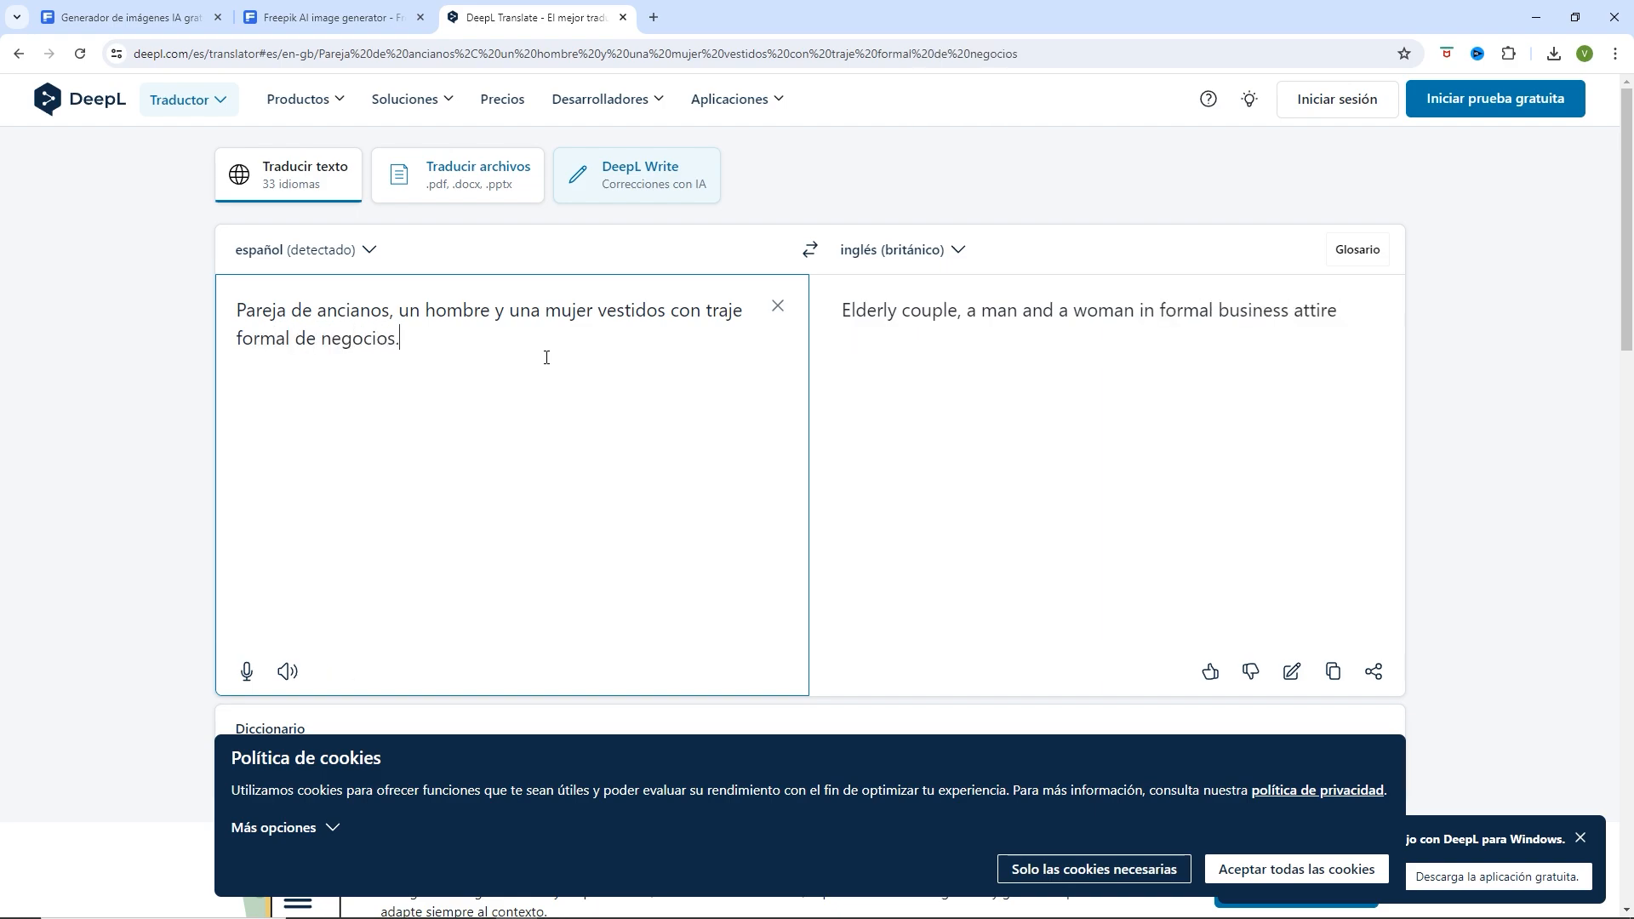
- Add the sentence "Están de pie y mirando fíjamente al frente" to the end of the source text
type(" Están ")
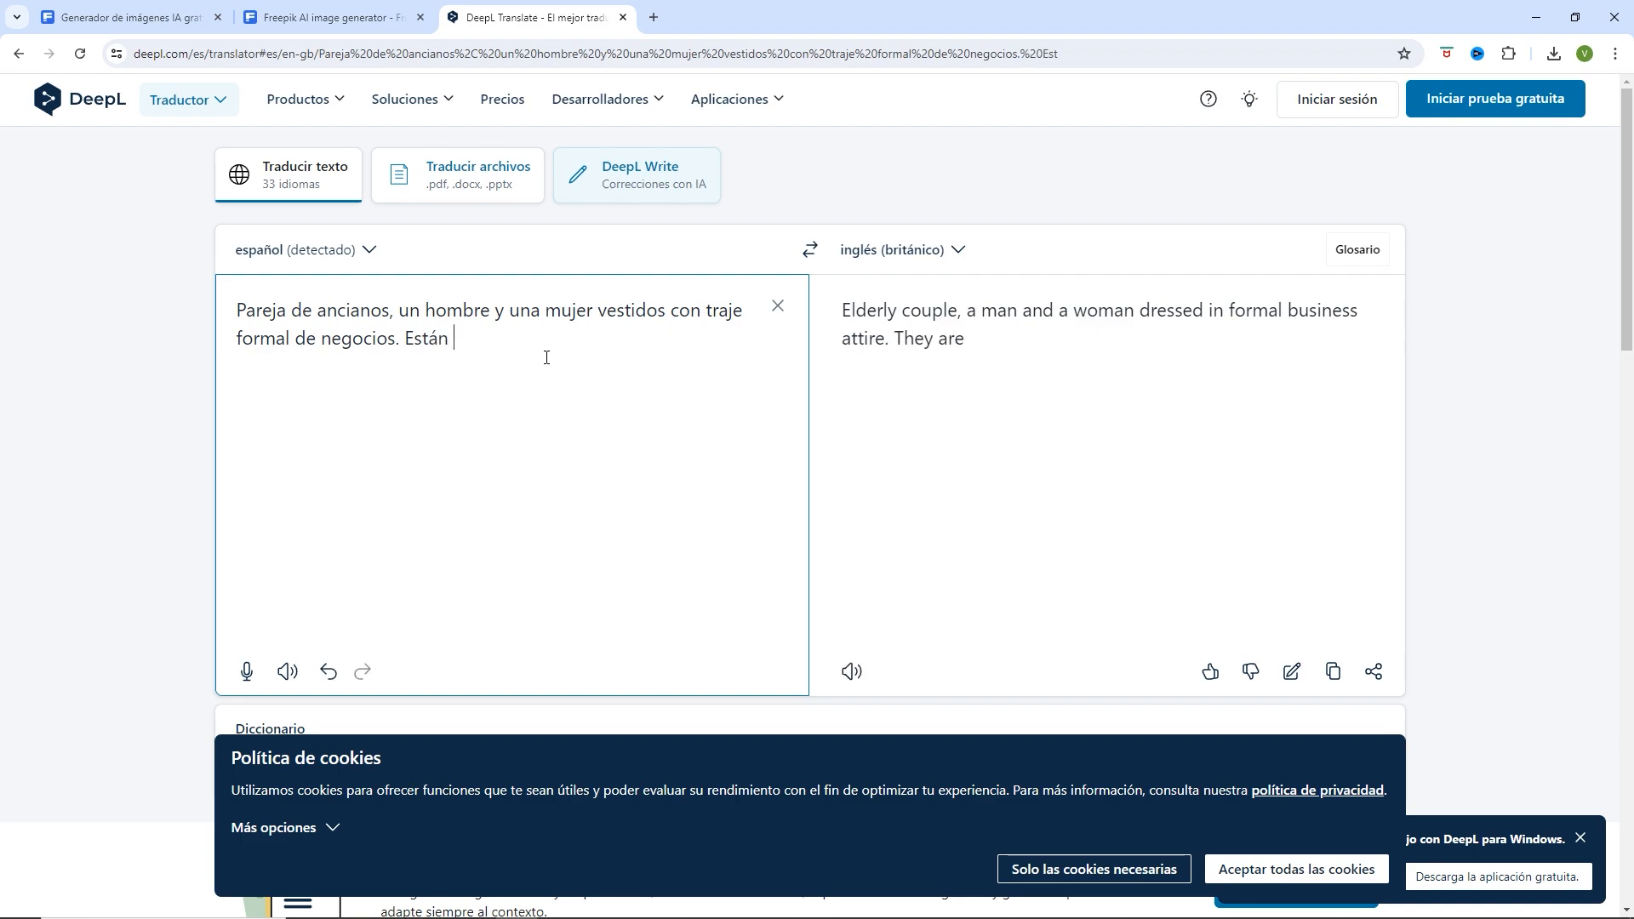
type("de pie y ")
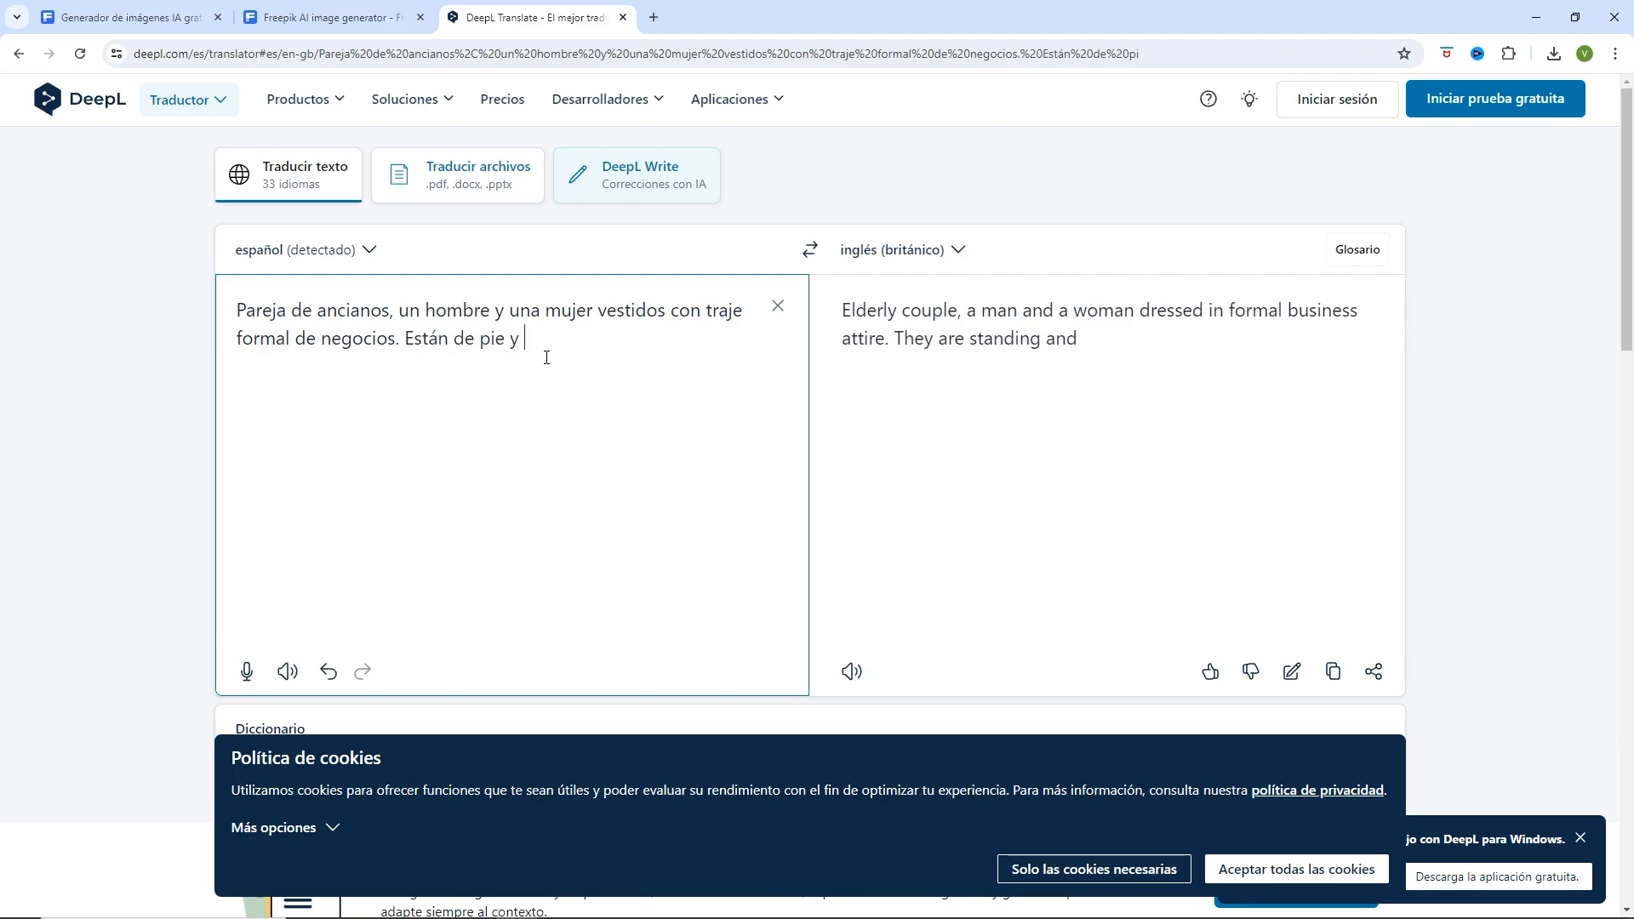
type("mira")
type("ndo fíja")
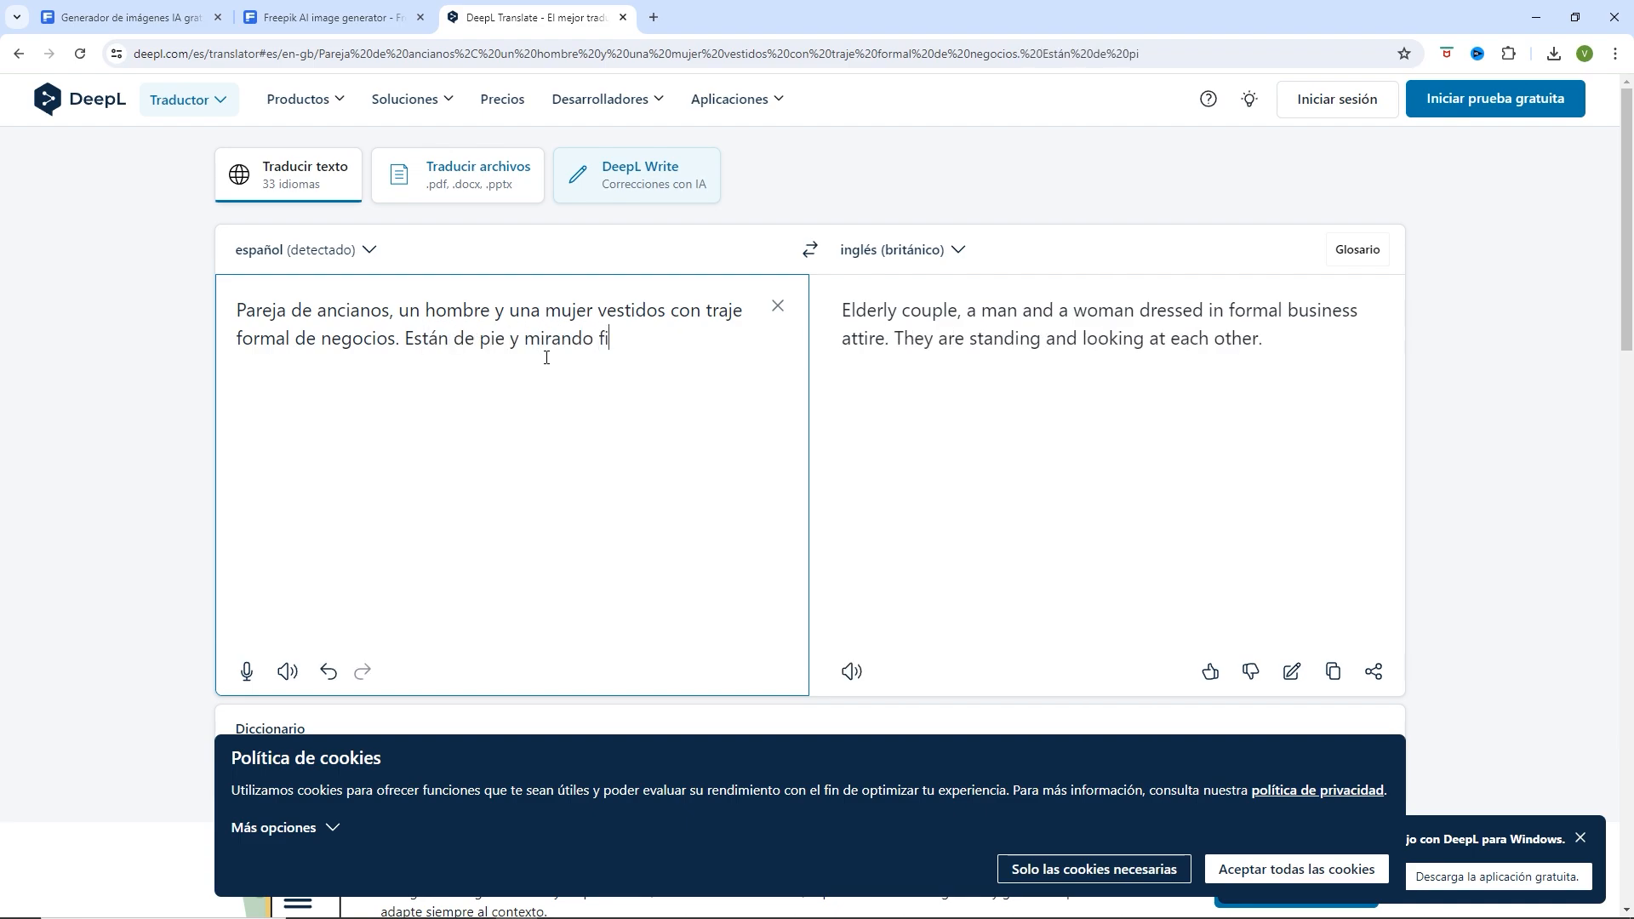
type("mente")
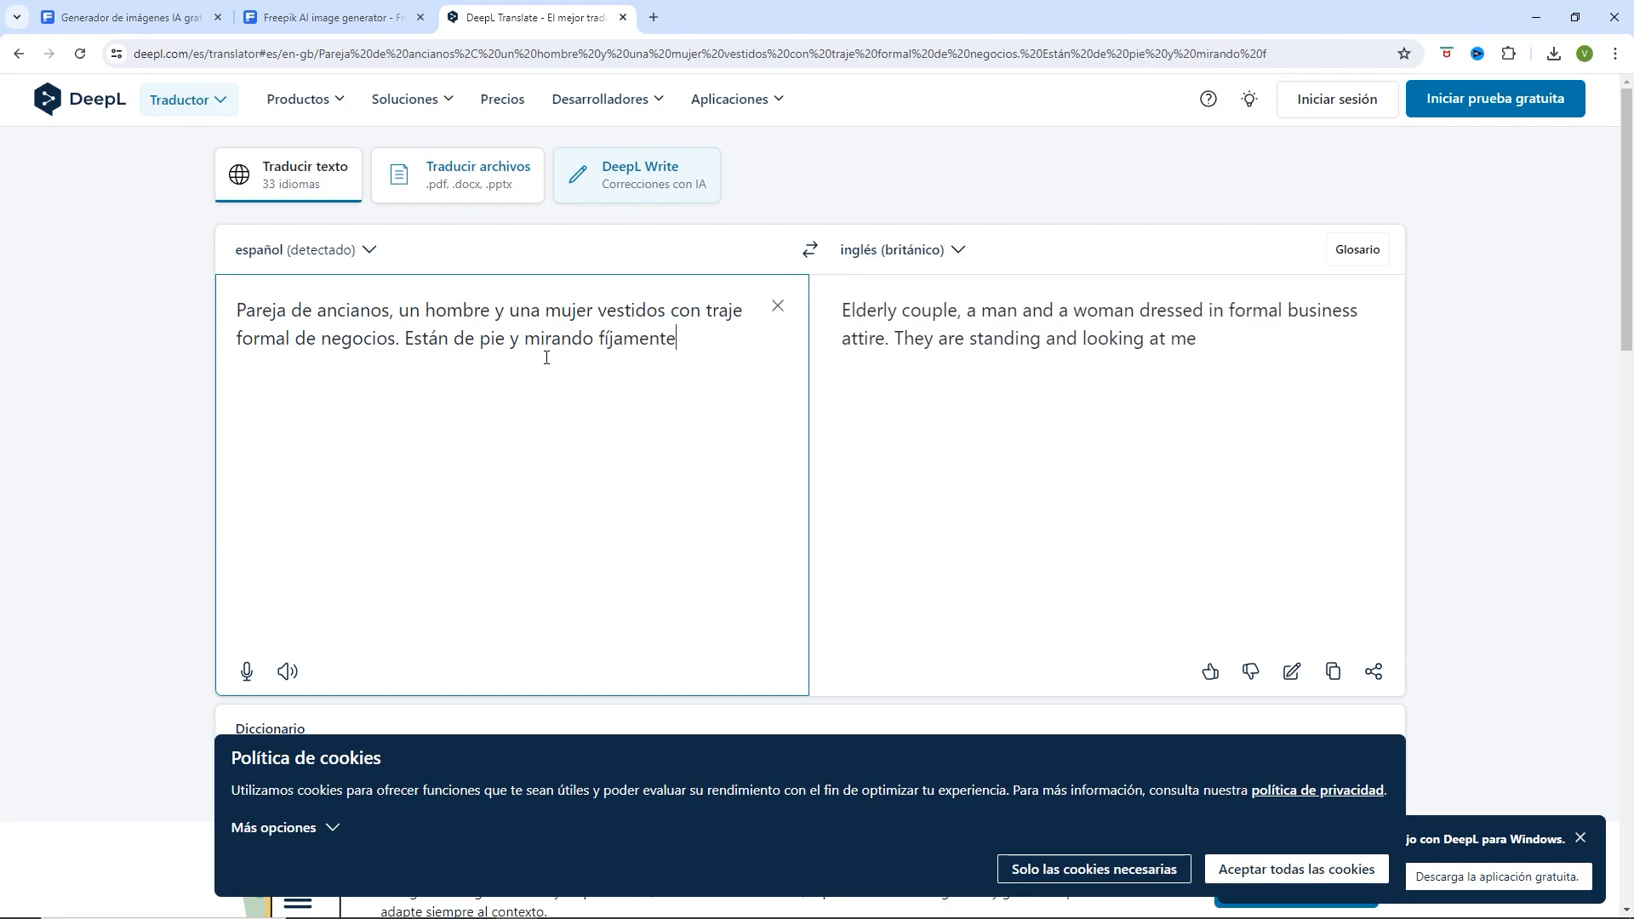
type(" a l fren")
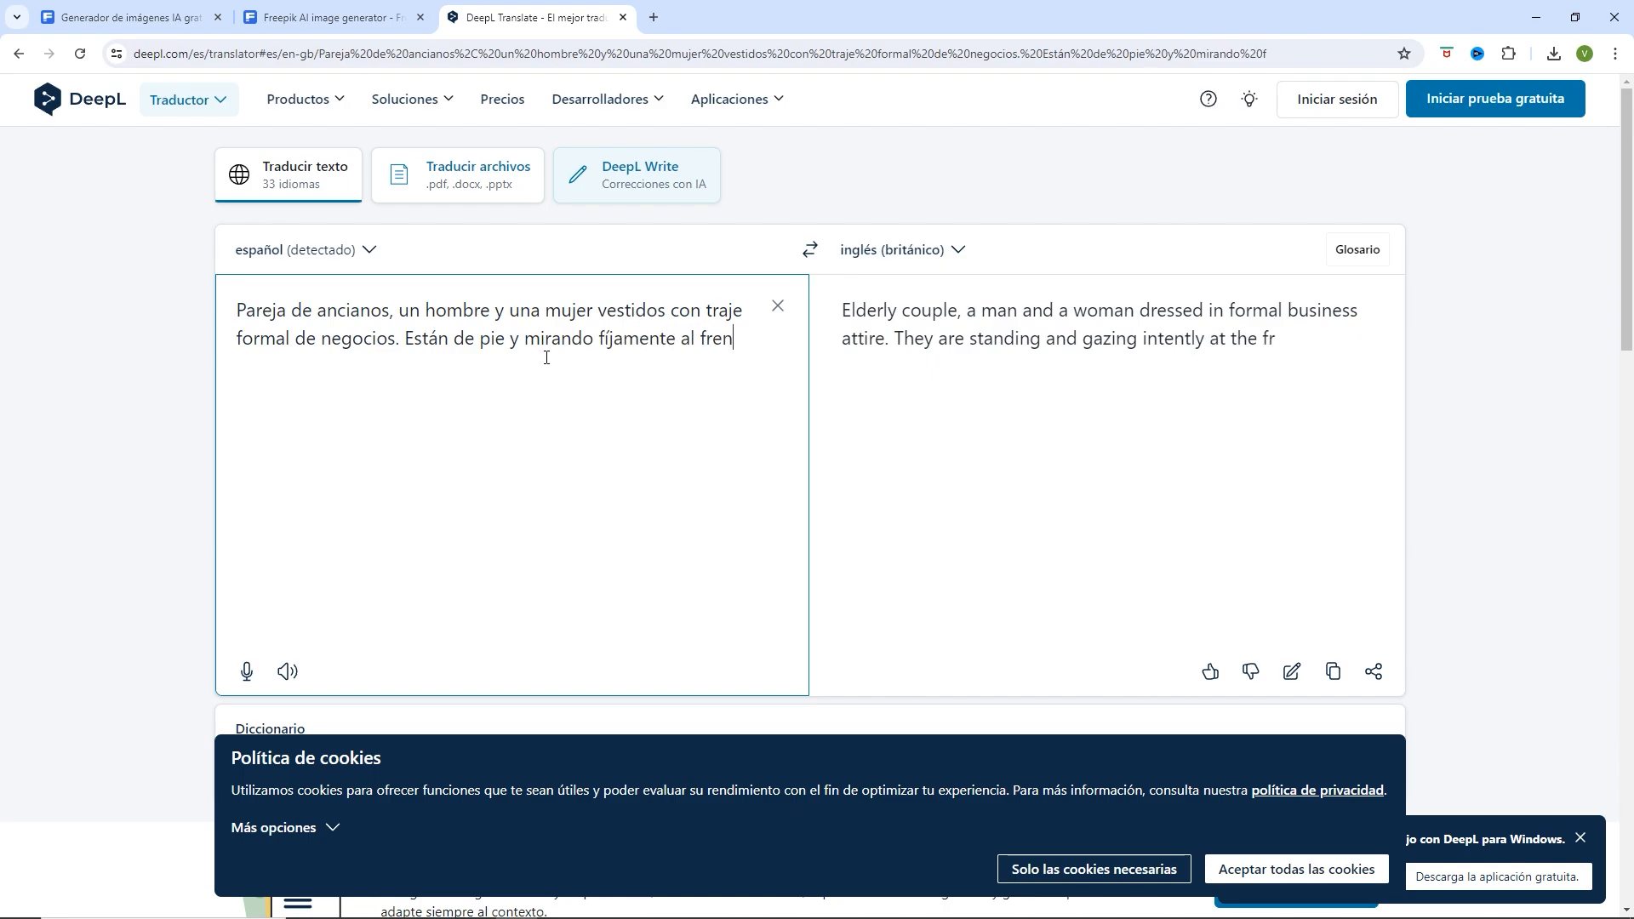
type("te")
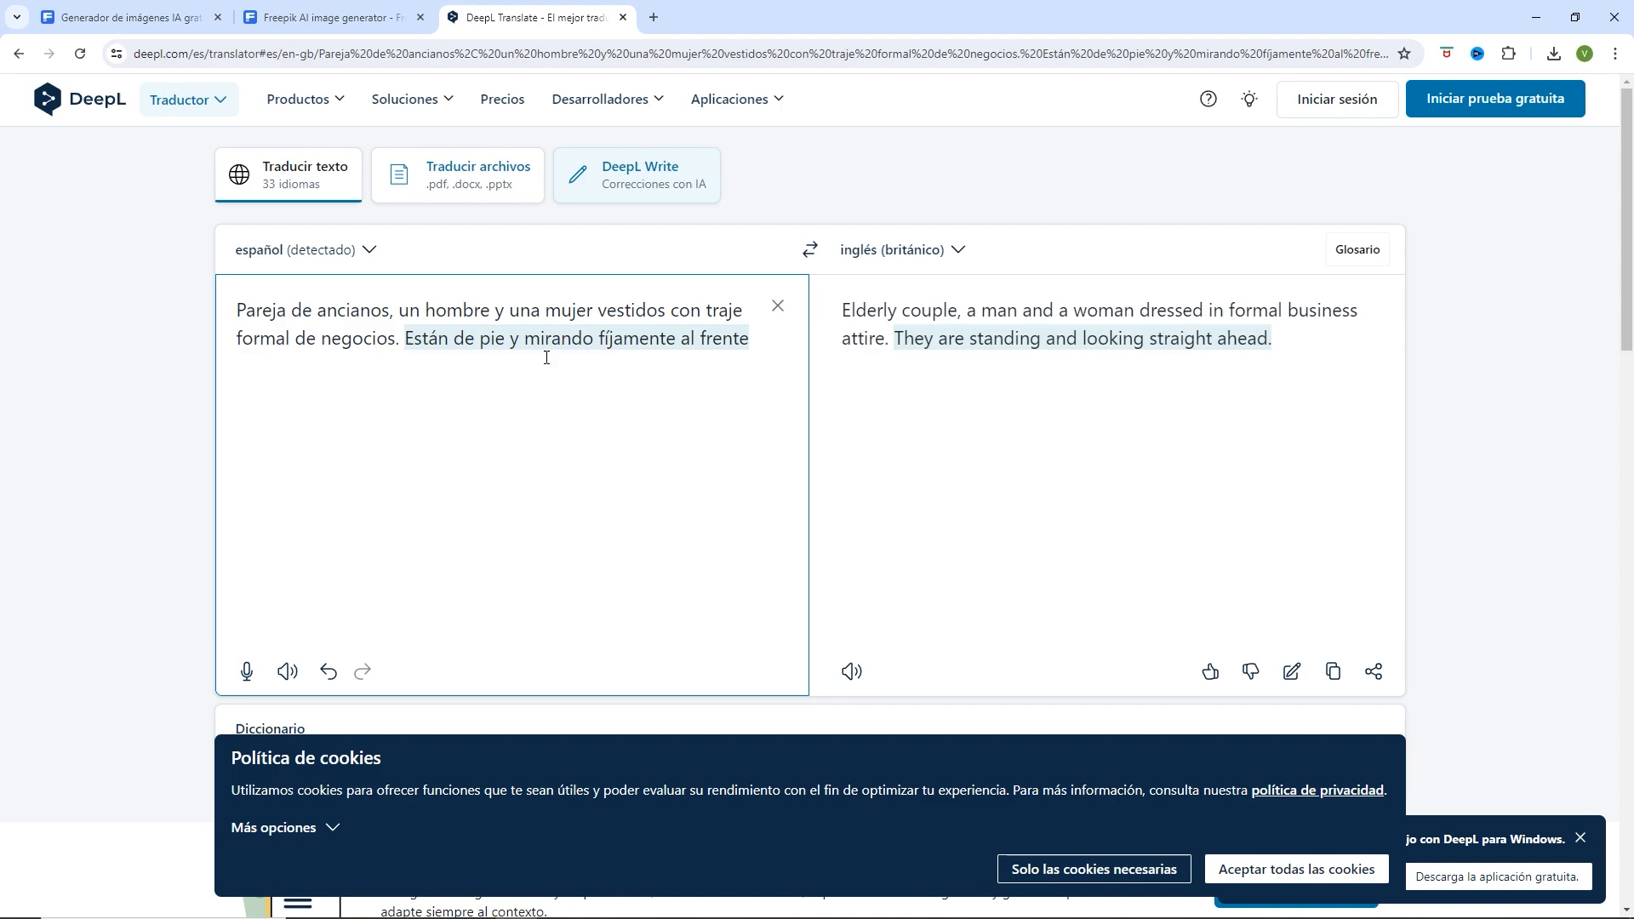
- Copy the English translation of the elderly couple description and paste it as the prompt in Freepik's AI image generator
left_click(1333, 671)
left_click(375, 13)
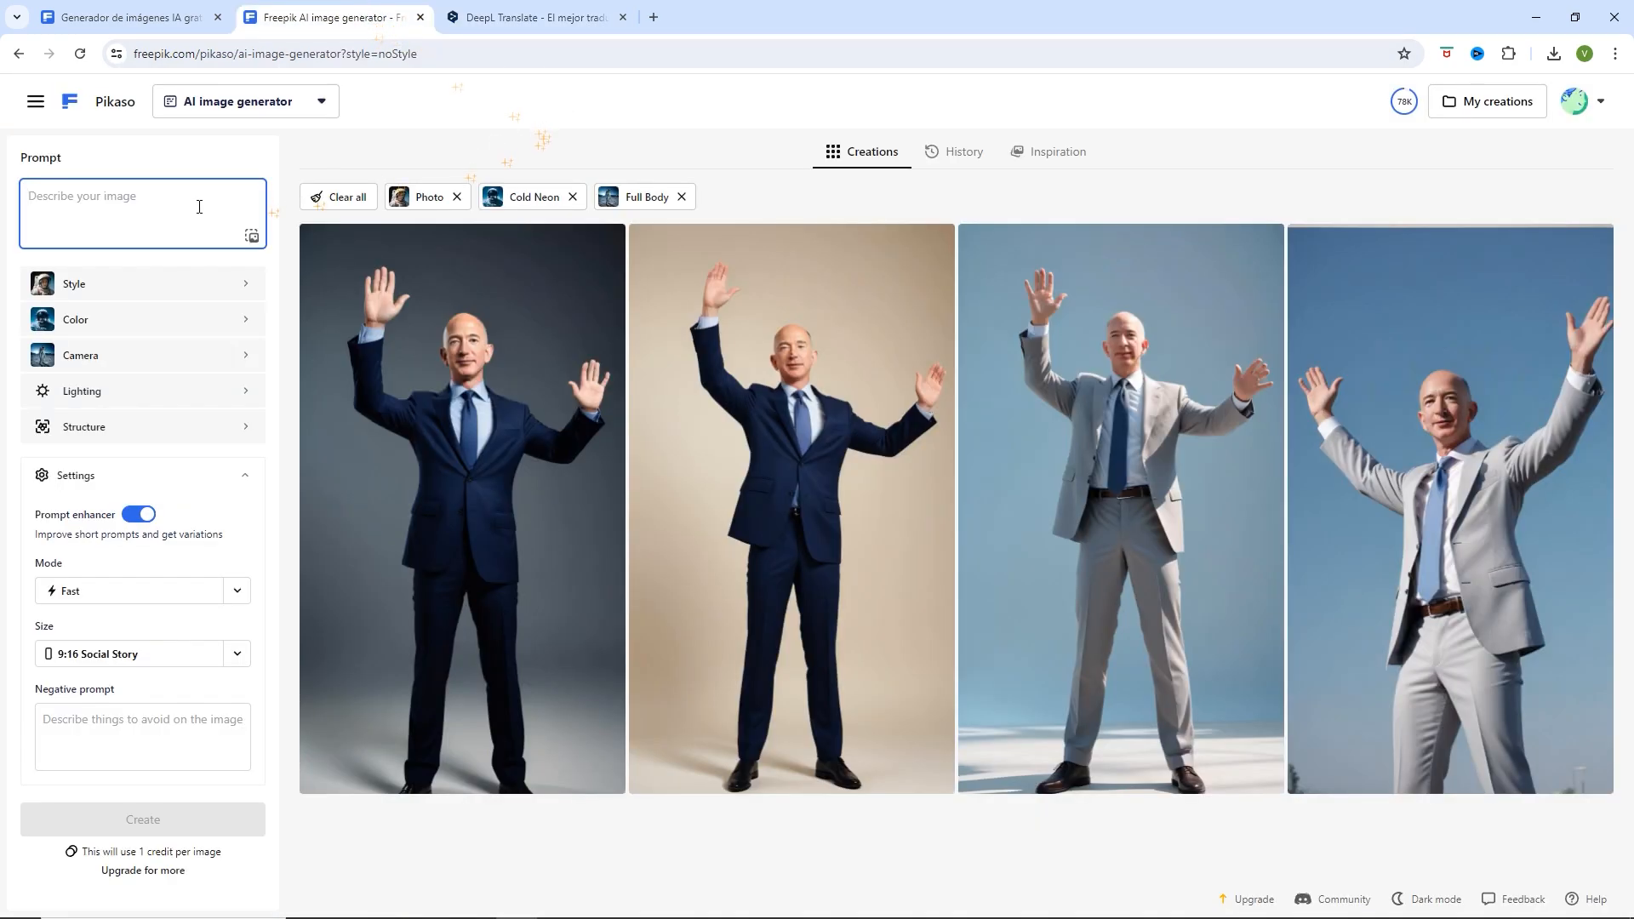
key("ctrl+v")
key("Return")
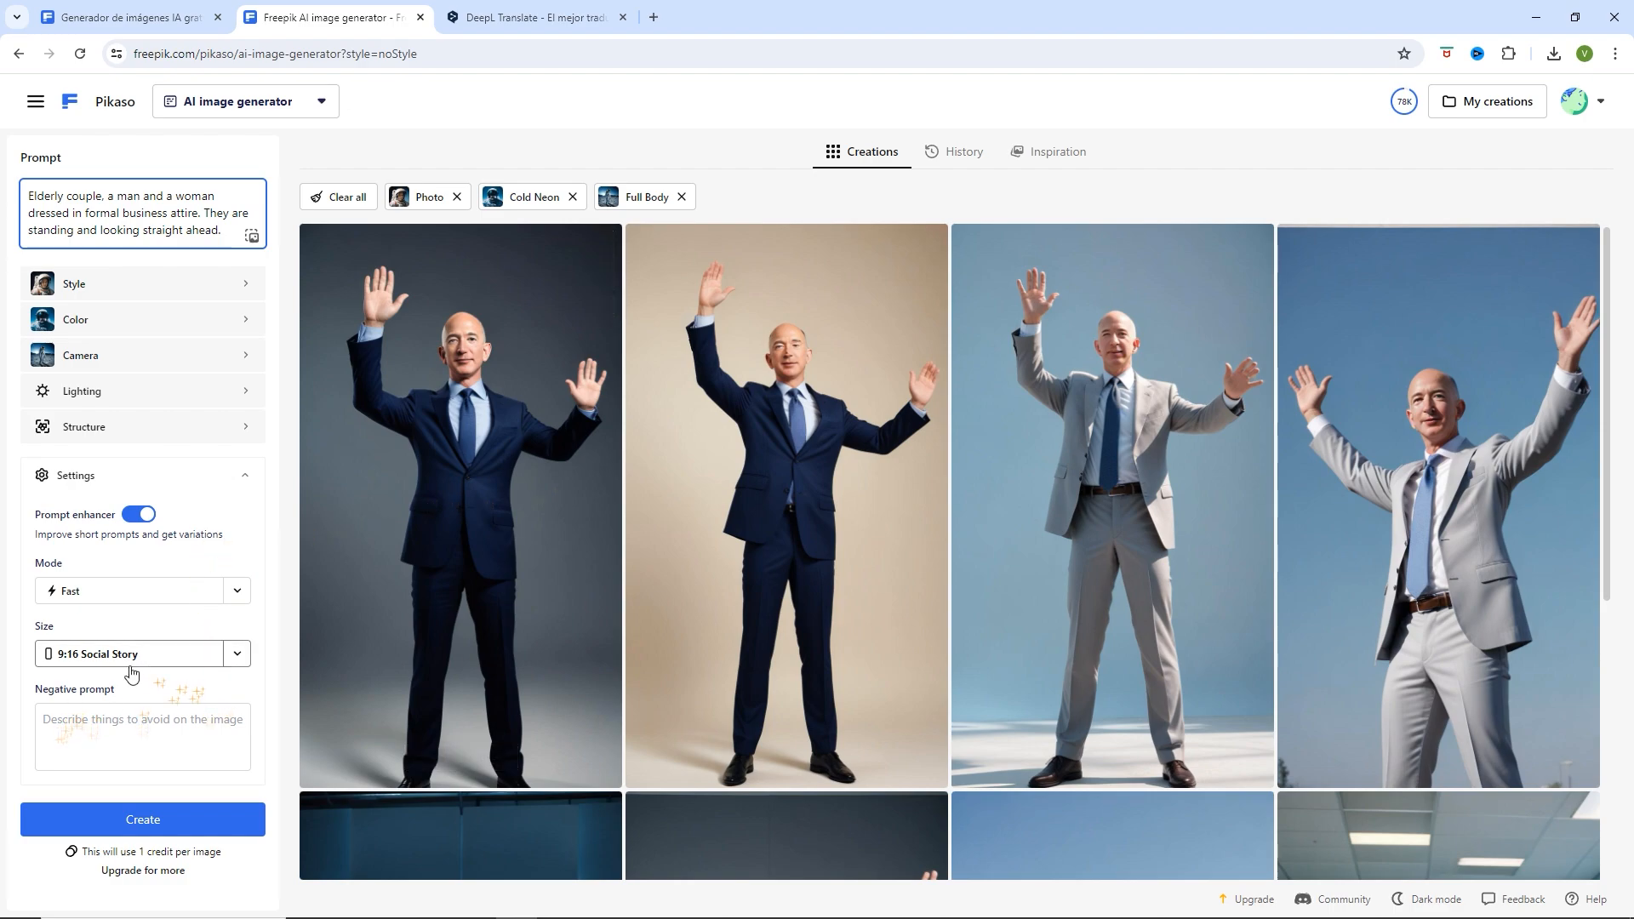
- Set the image size to 1:1 Square and generate the elderly couple images
left_click(236, 655)
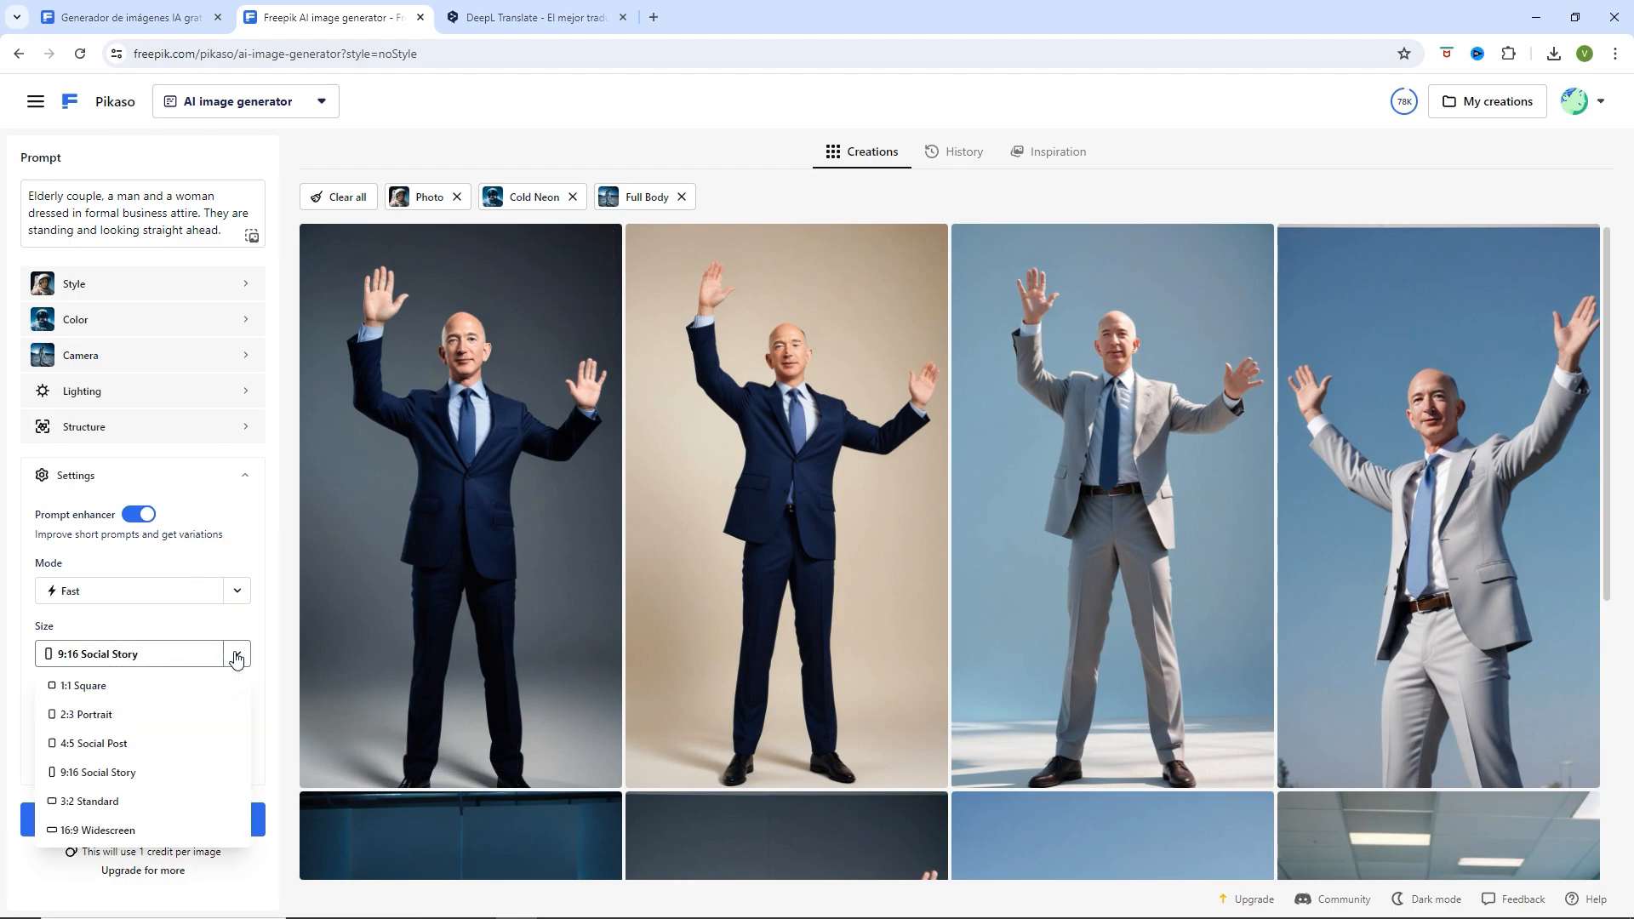
left_click(86, 687)
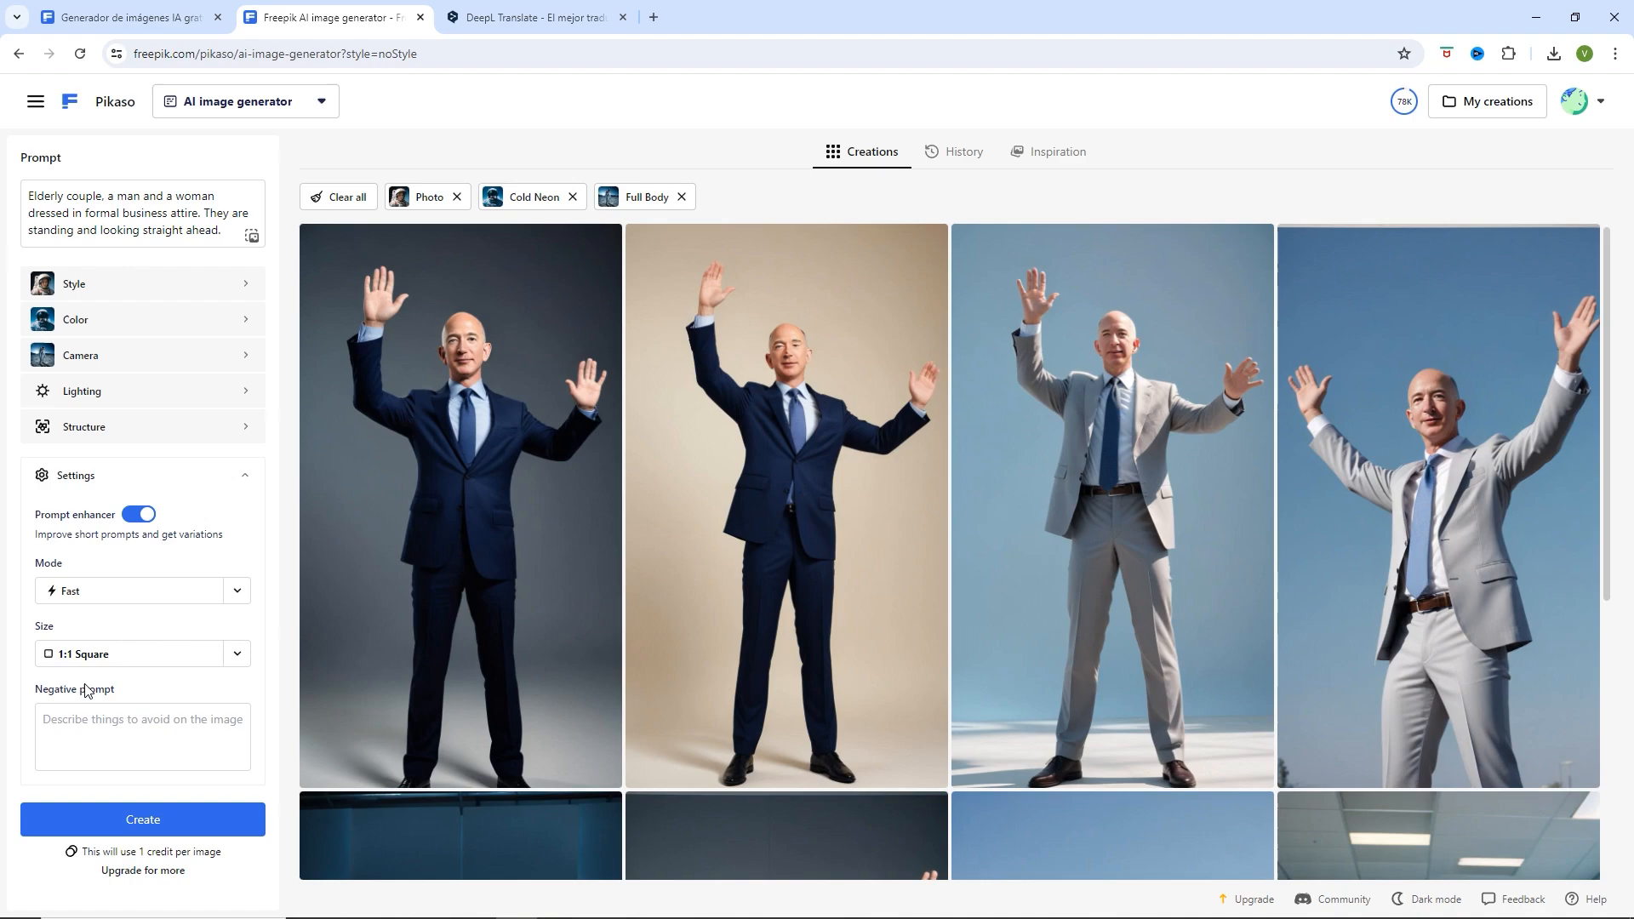
left_click(163, 819)
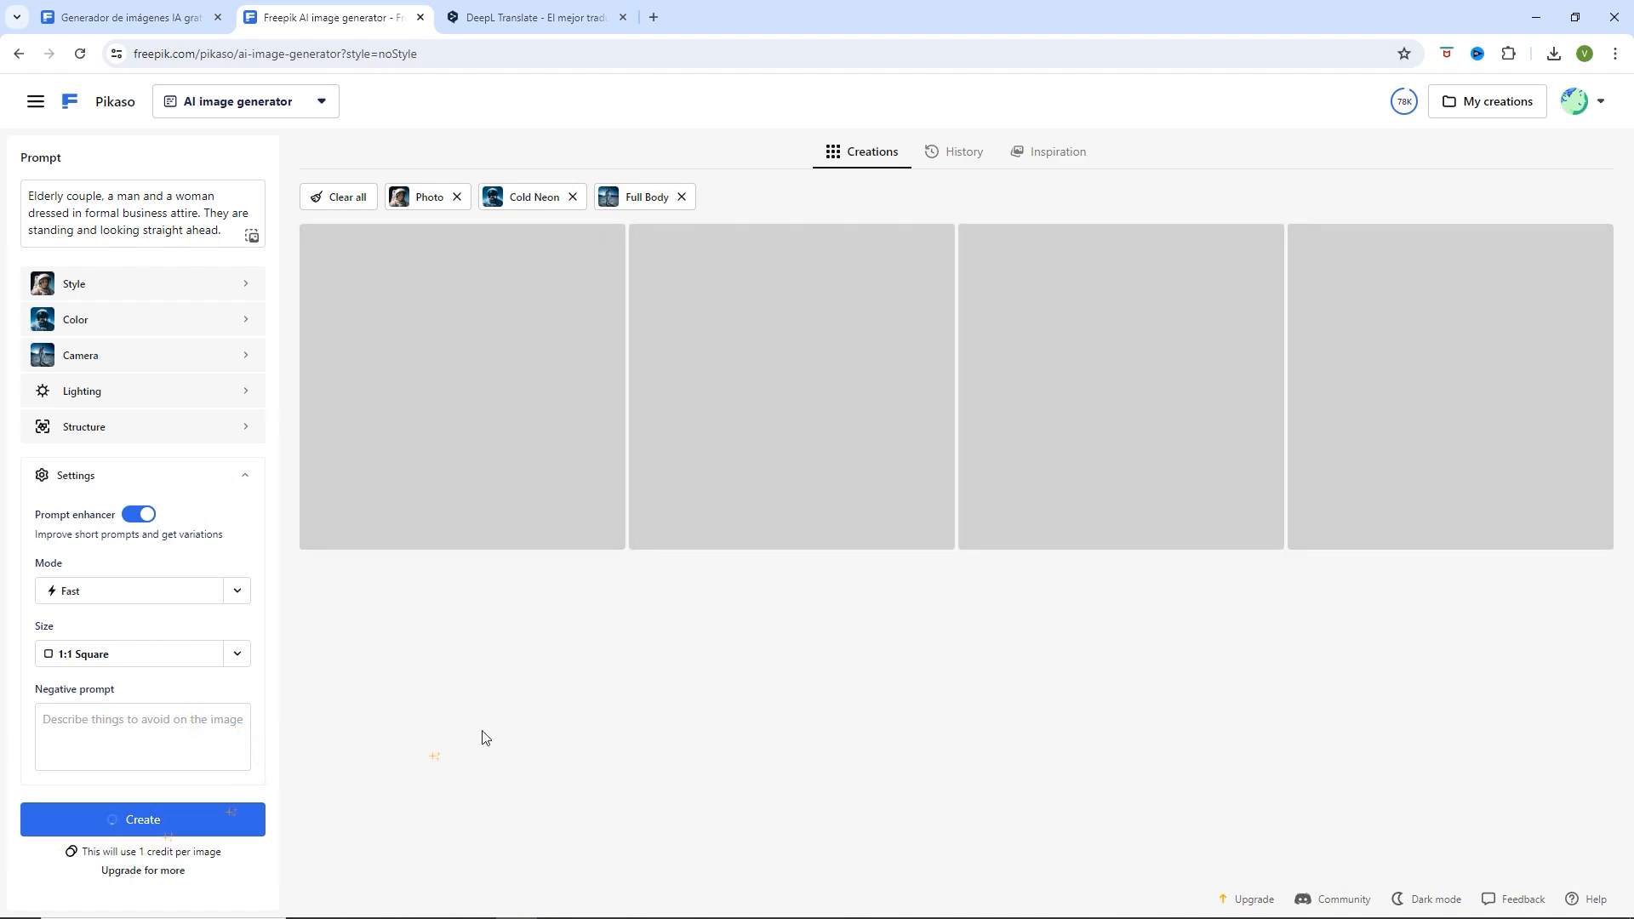
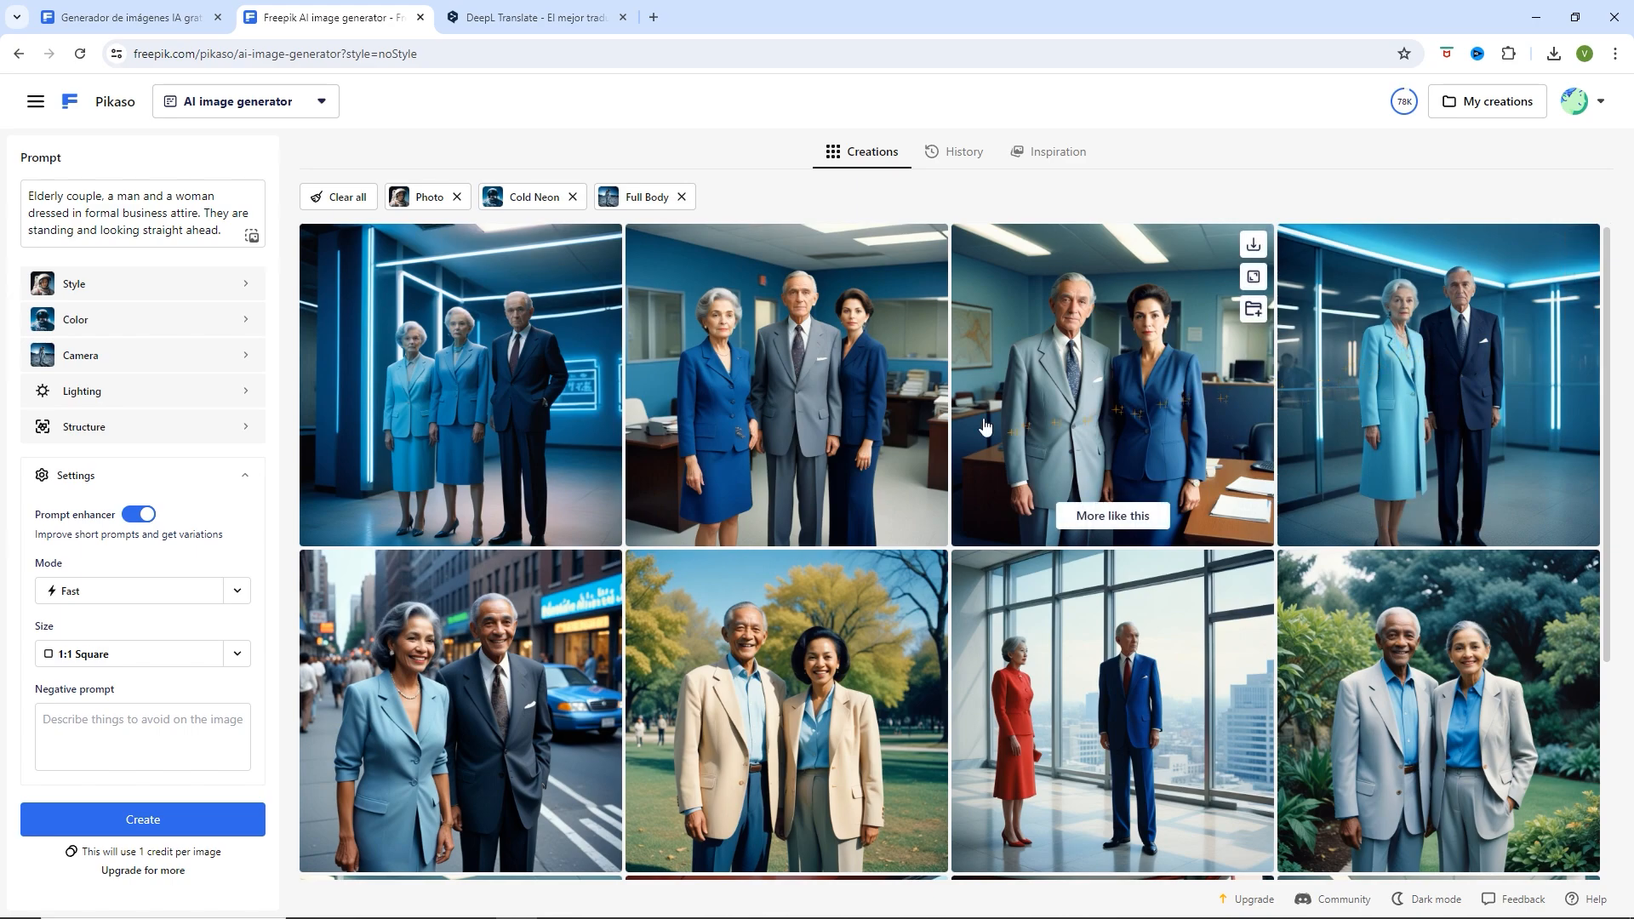
- Append "The background is neutral" to the elderly couple prompt and generate a new set of images
scroll(762, 460, "down", 4)
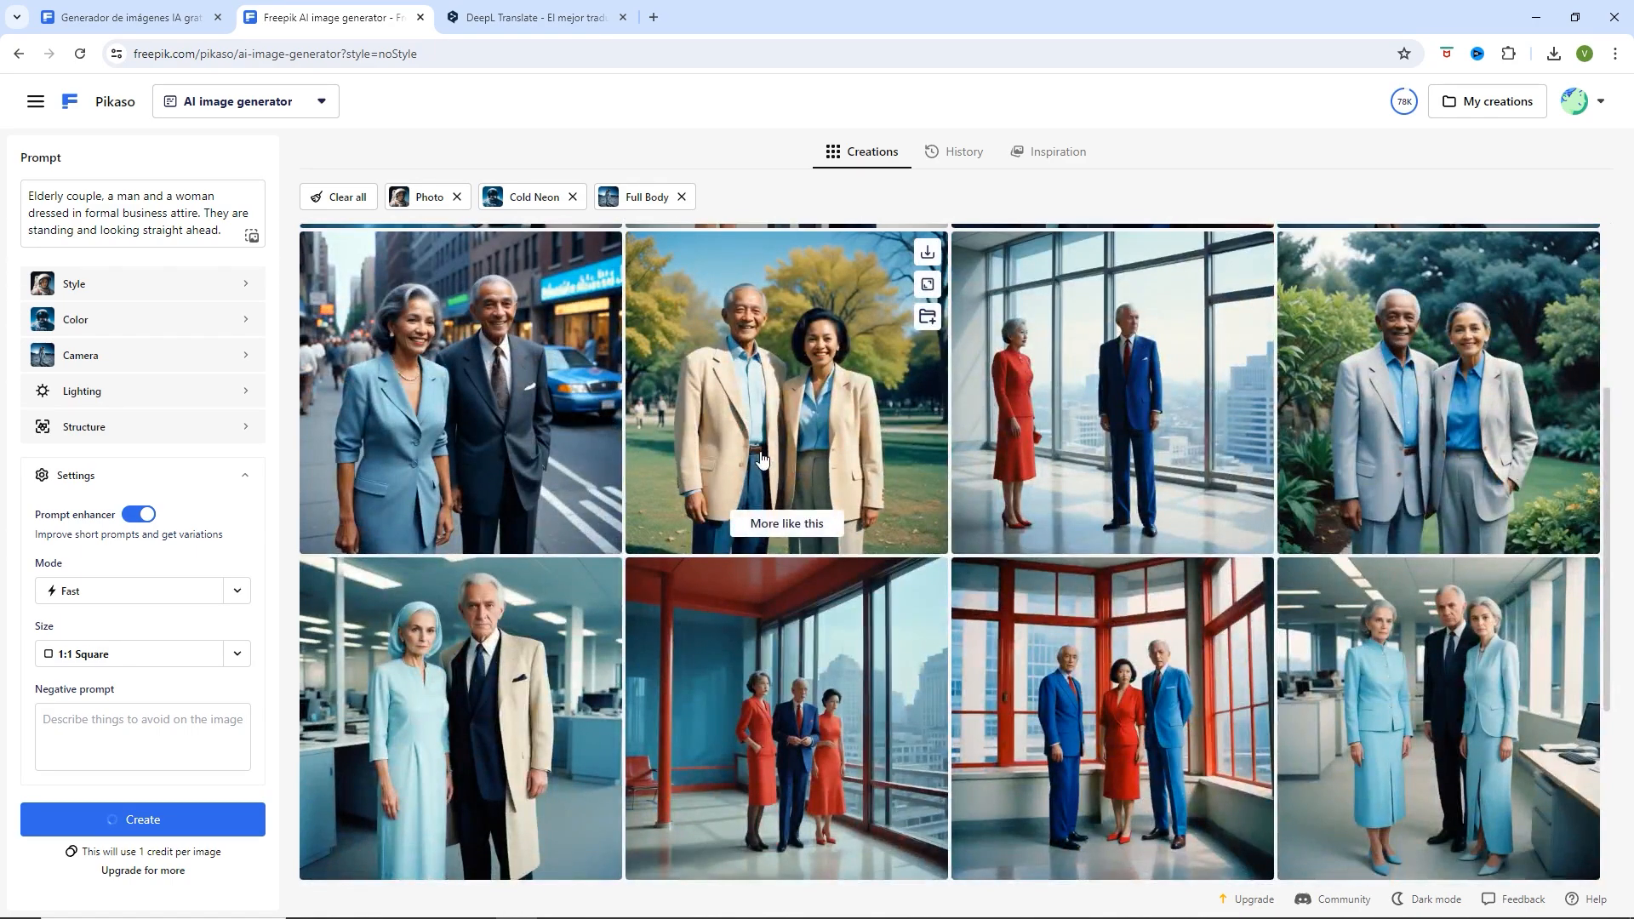
scroll(762, 459, "down", 4)
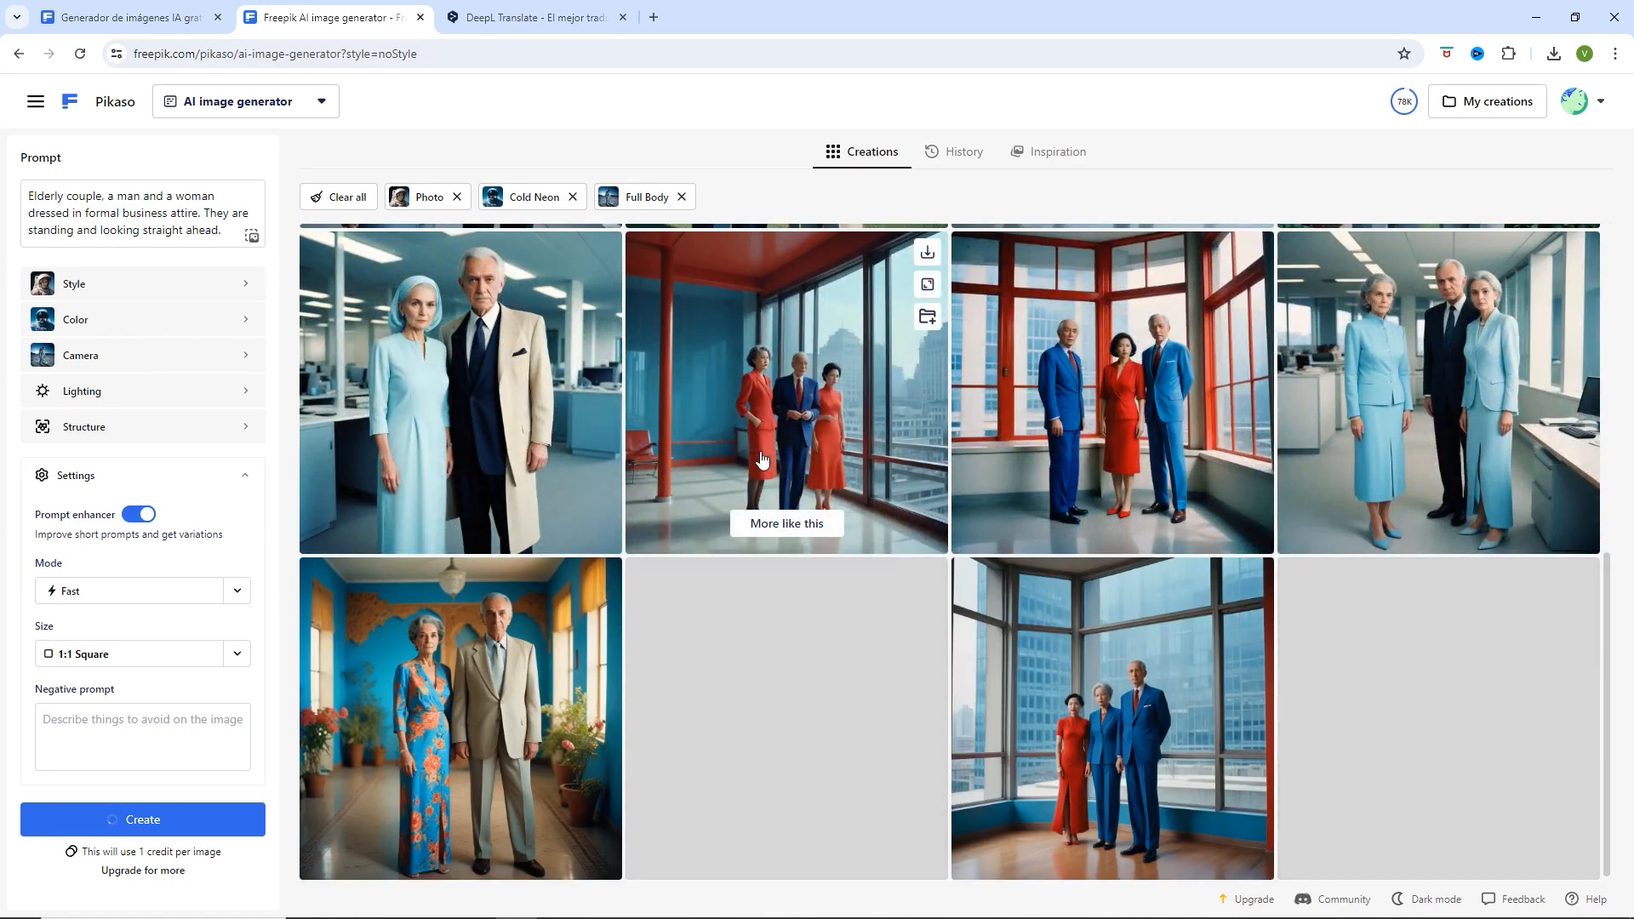
scroll(763, 460, "down", 4)
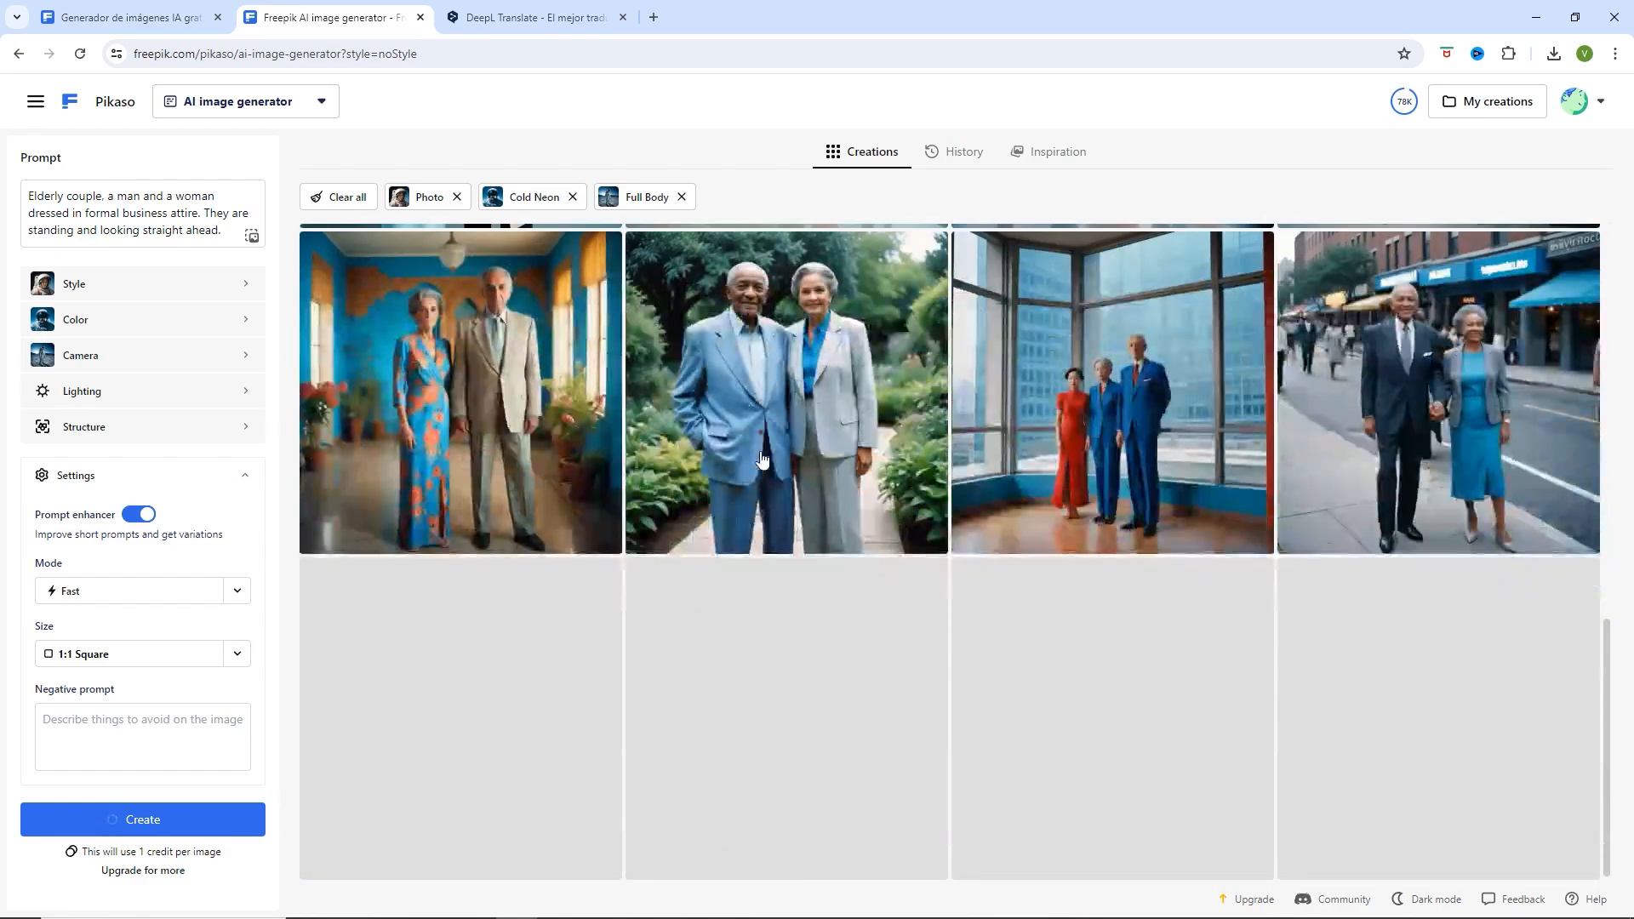
scroll(763, 461, "up", 7)
scroll(763, 461, "up", 5)
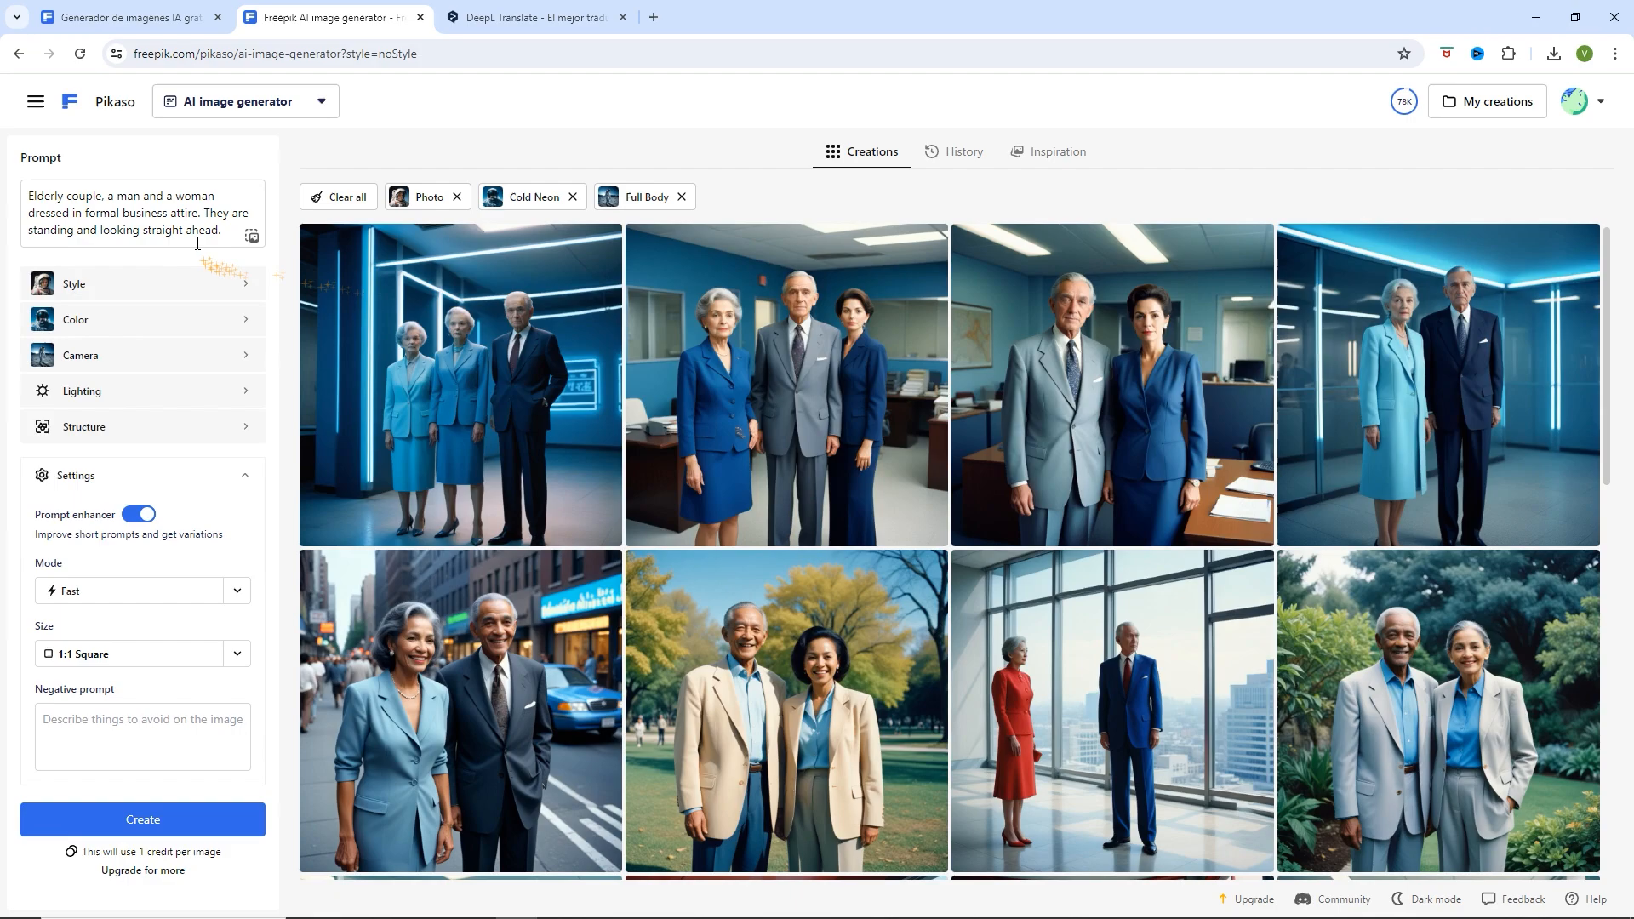
left_click(226, 238)
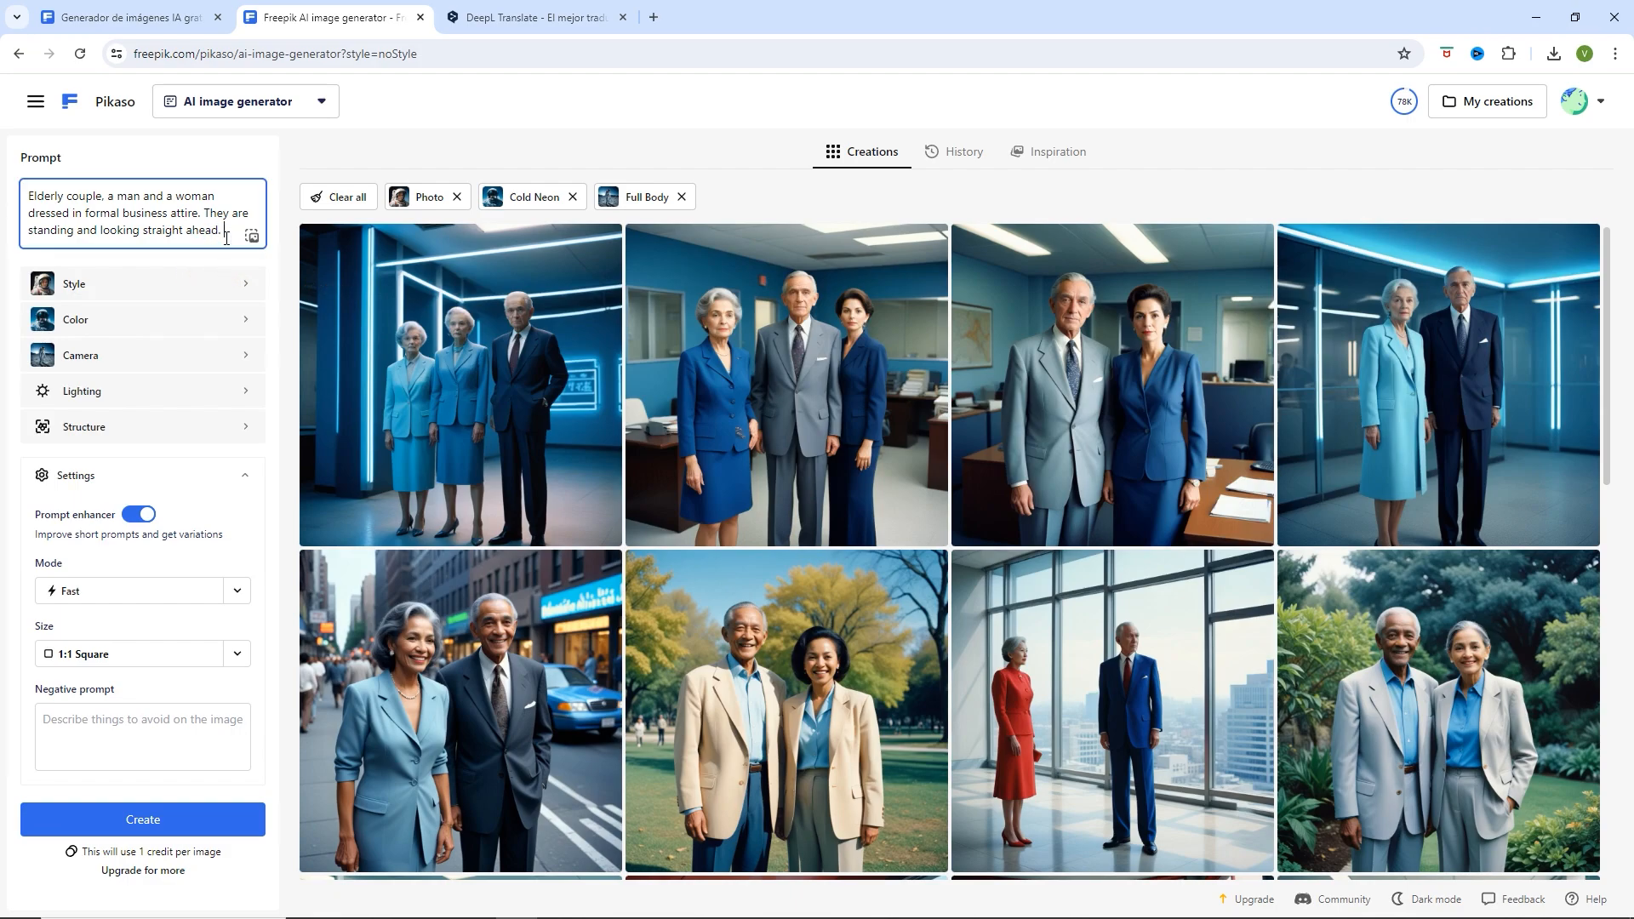
type("The background is neutral")
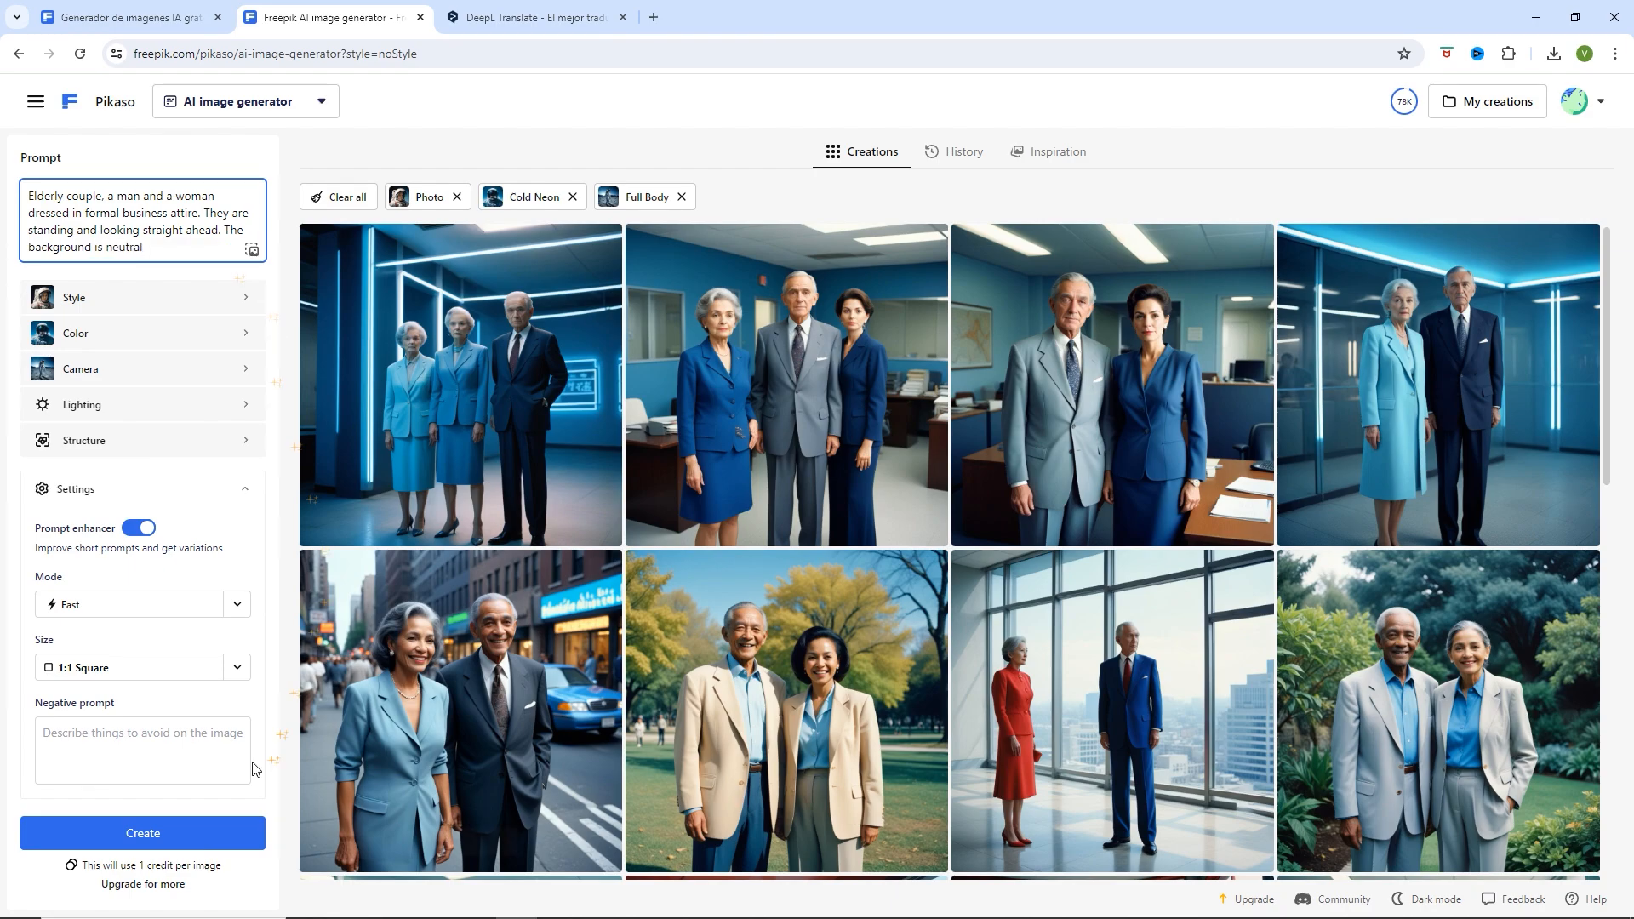
left_click(179, 834)
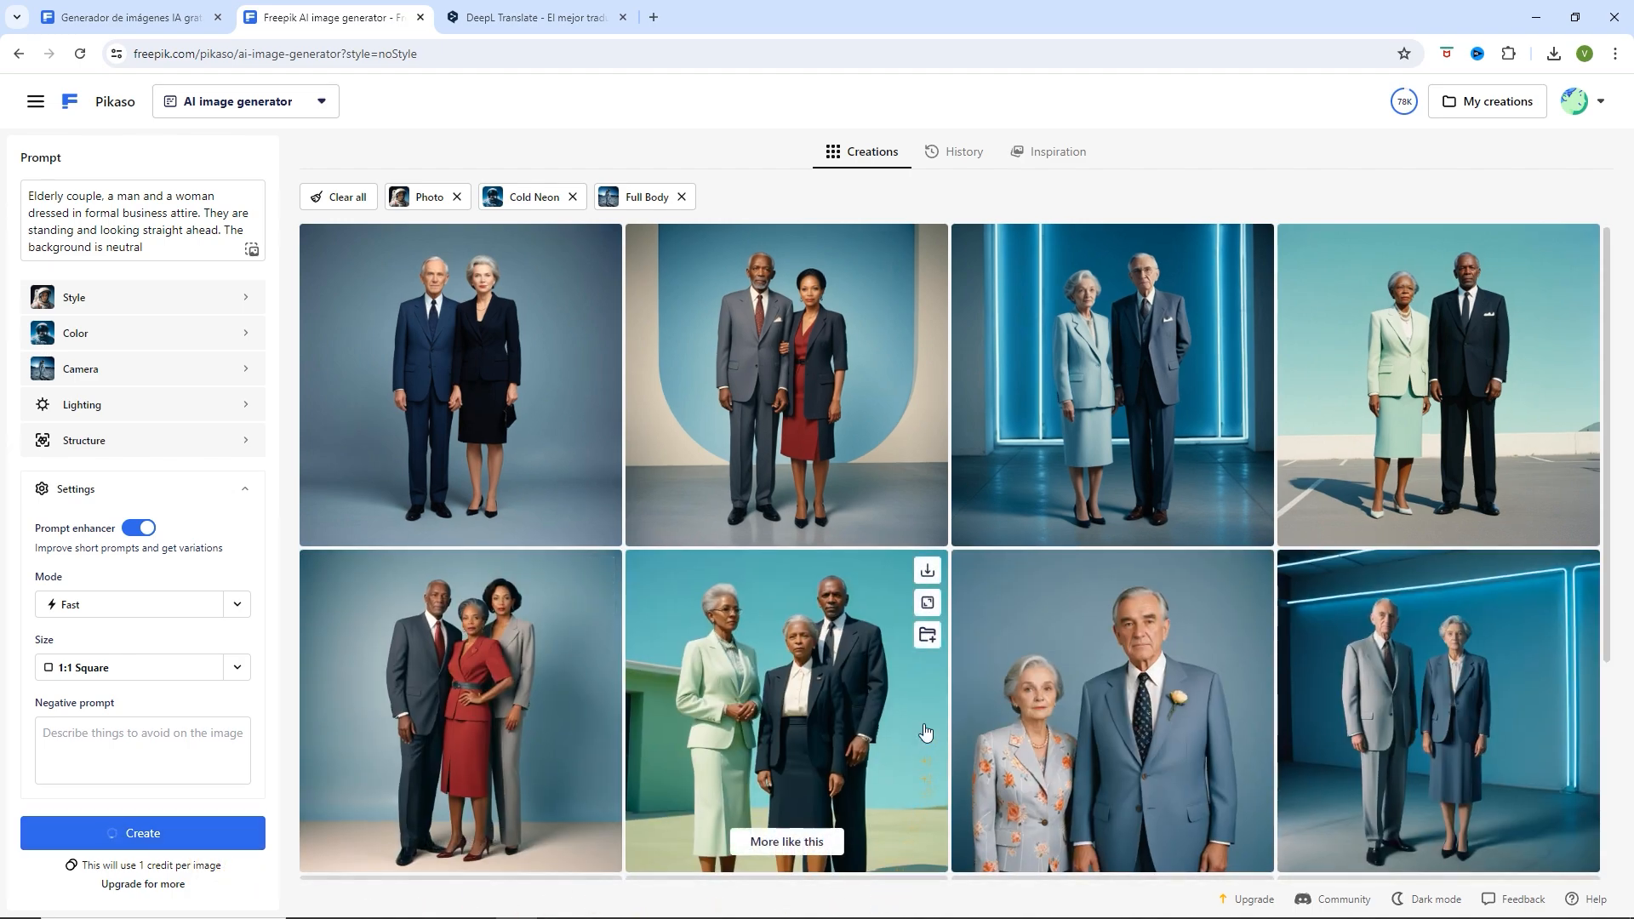
- Change the camera framing to Mid Shot and generate a new set of elderly couple images
scroll(1049, 600, "down", 4)
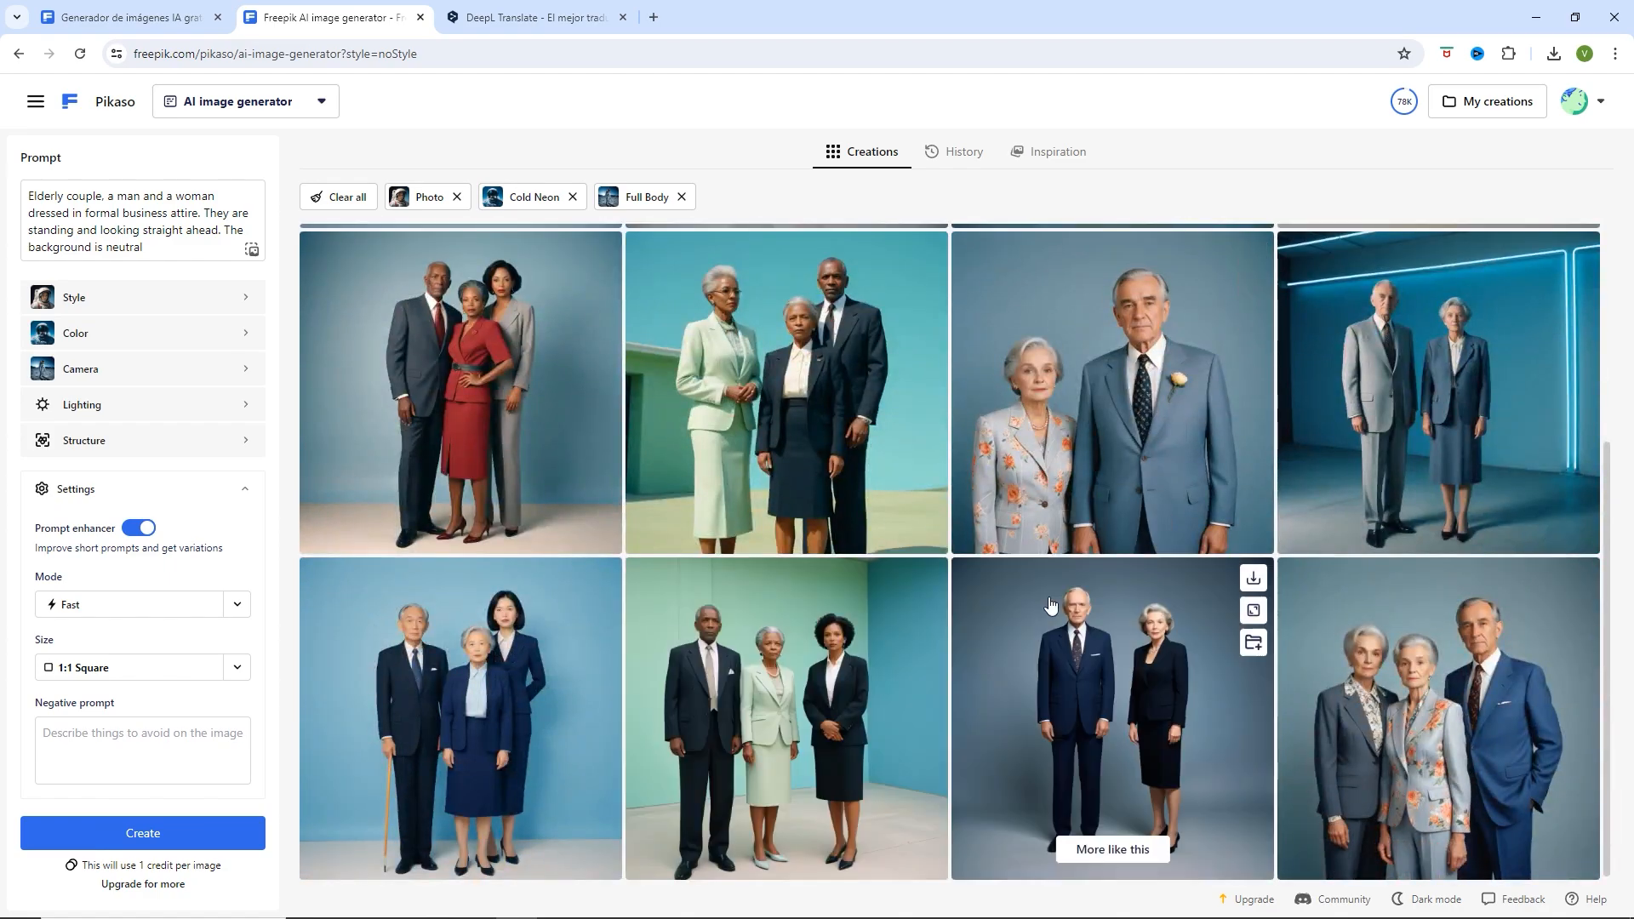
scroll(1049, 598, "down", 4)
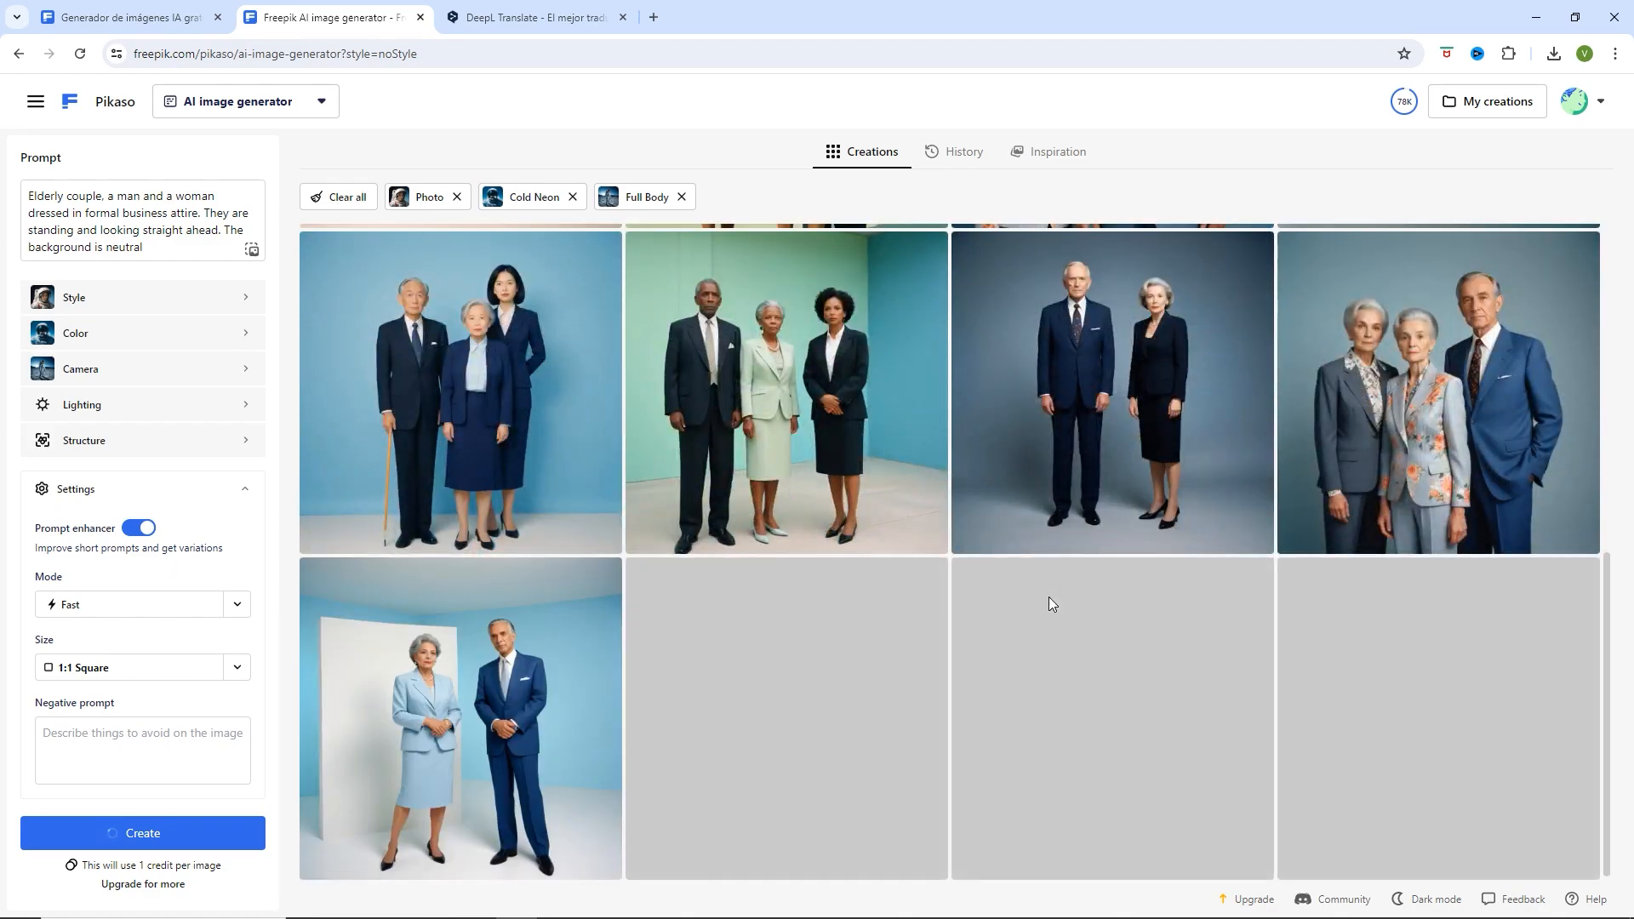
scroll(1053, 525, "down", 4)
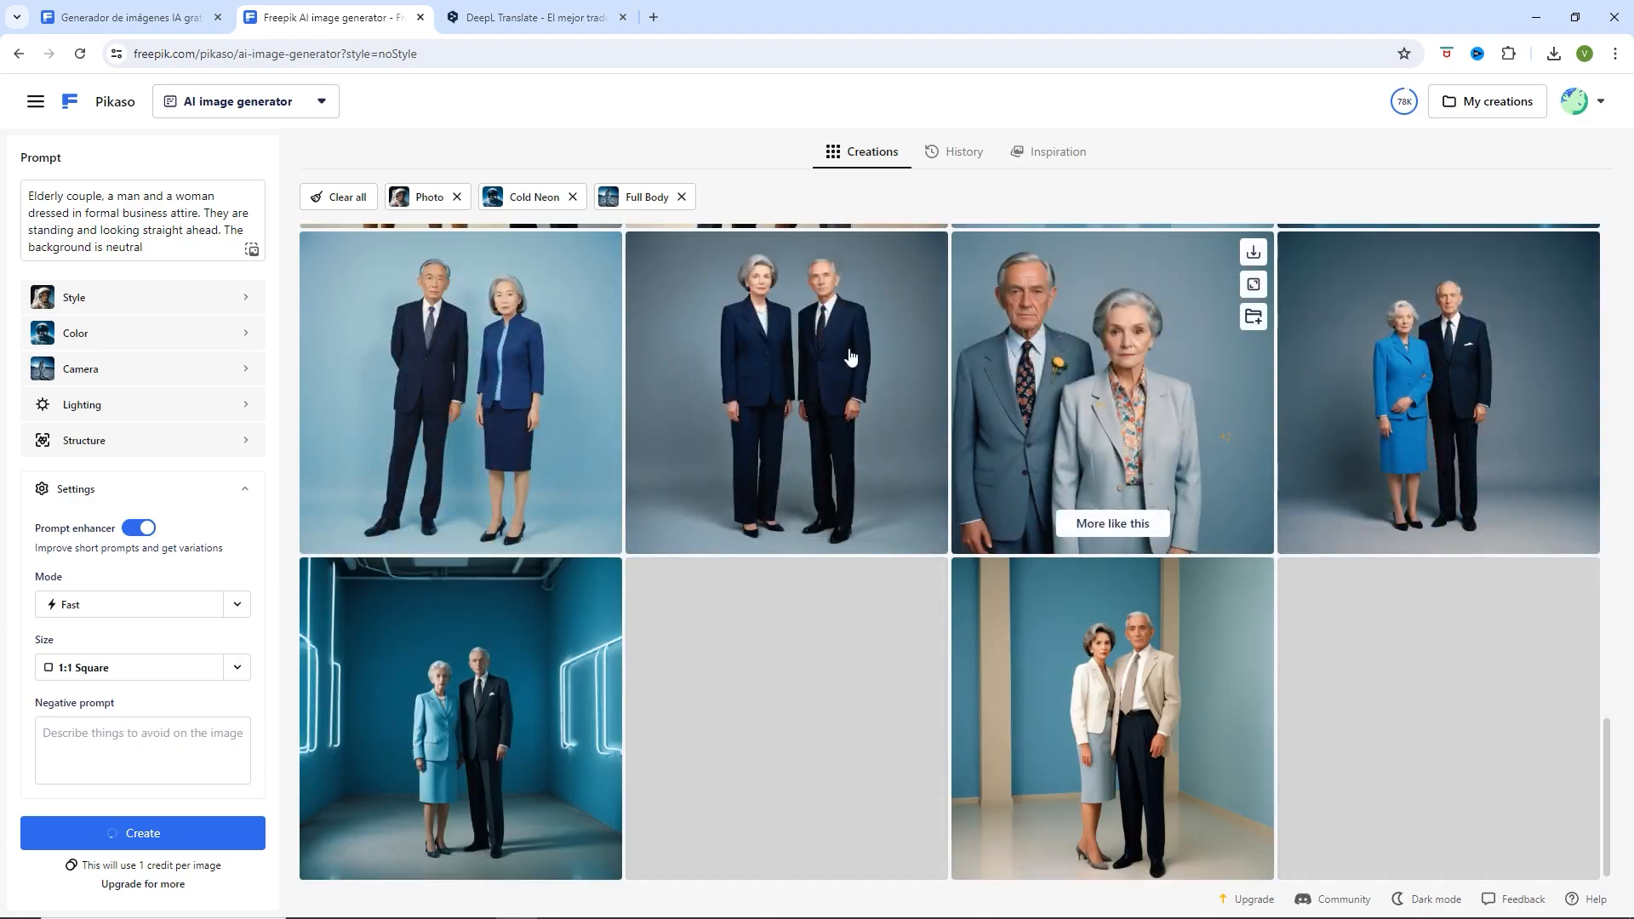
left_click(248, 372)
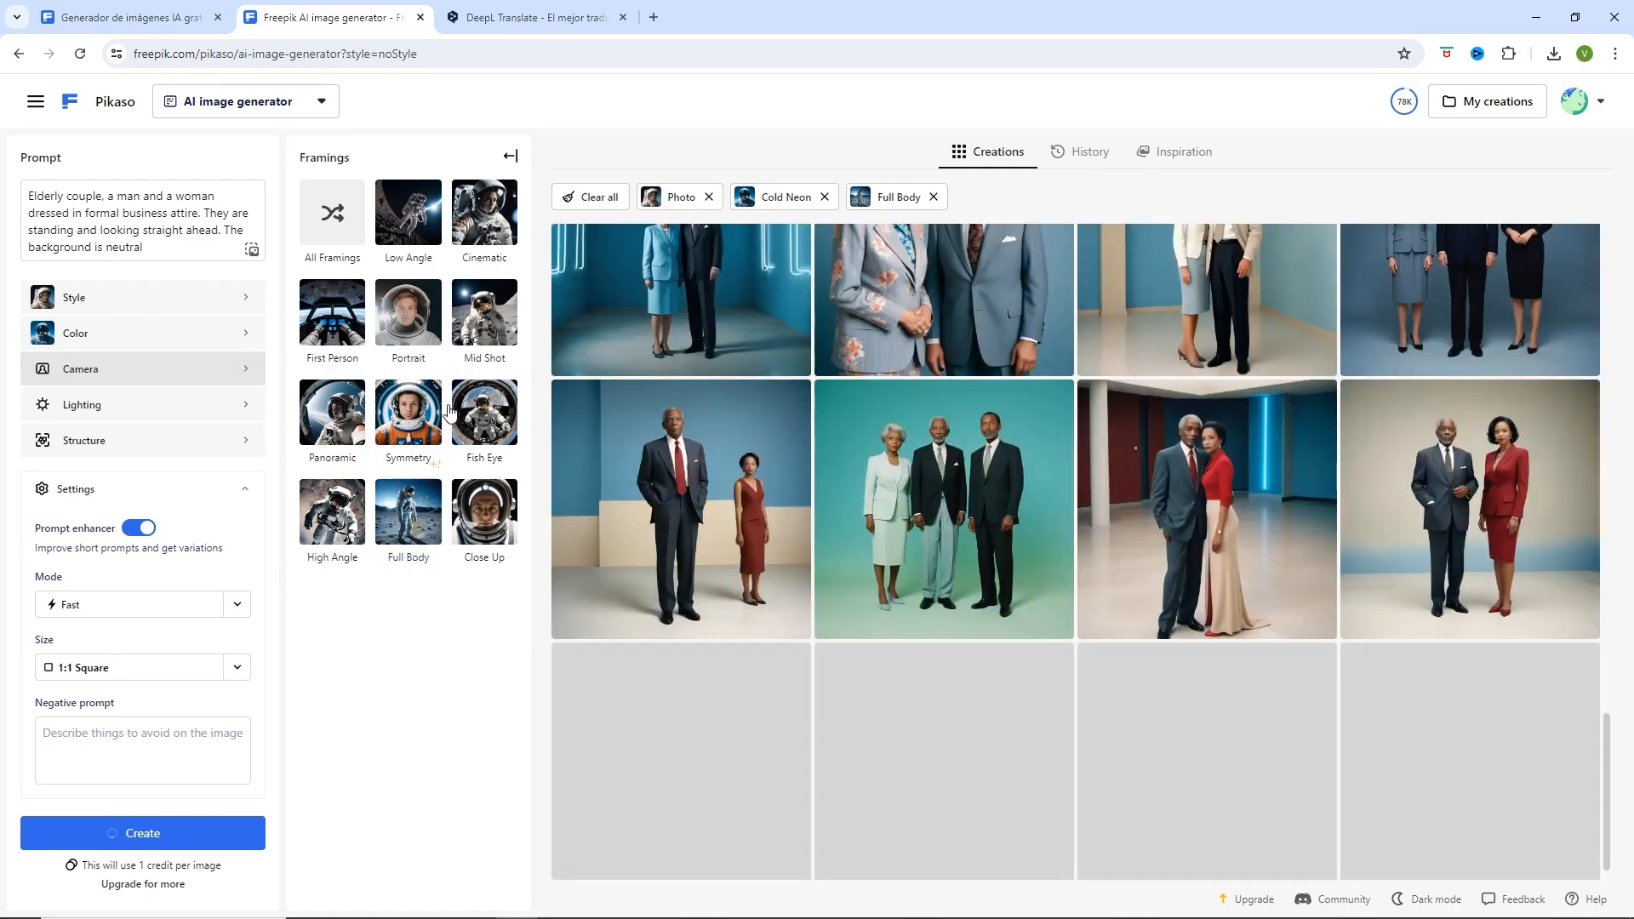
left_click(499, 322)
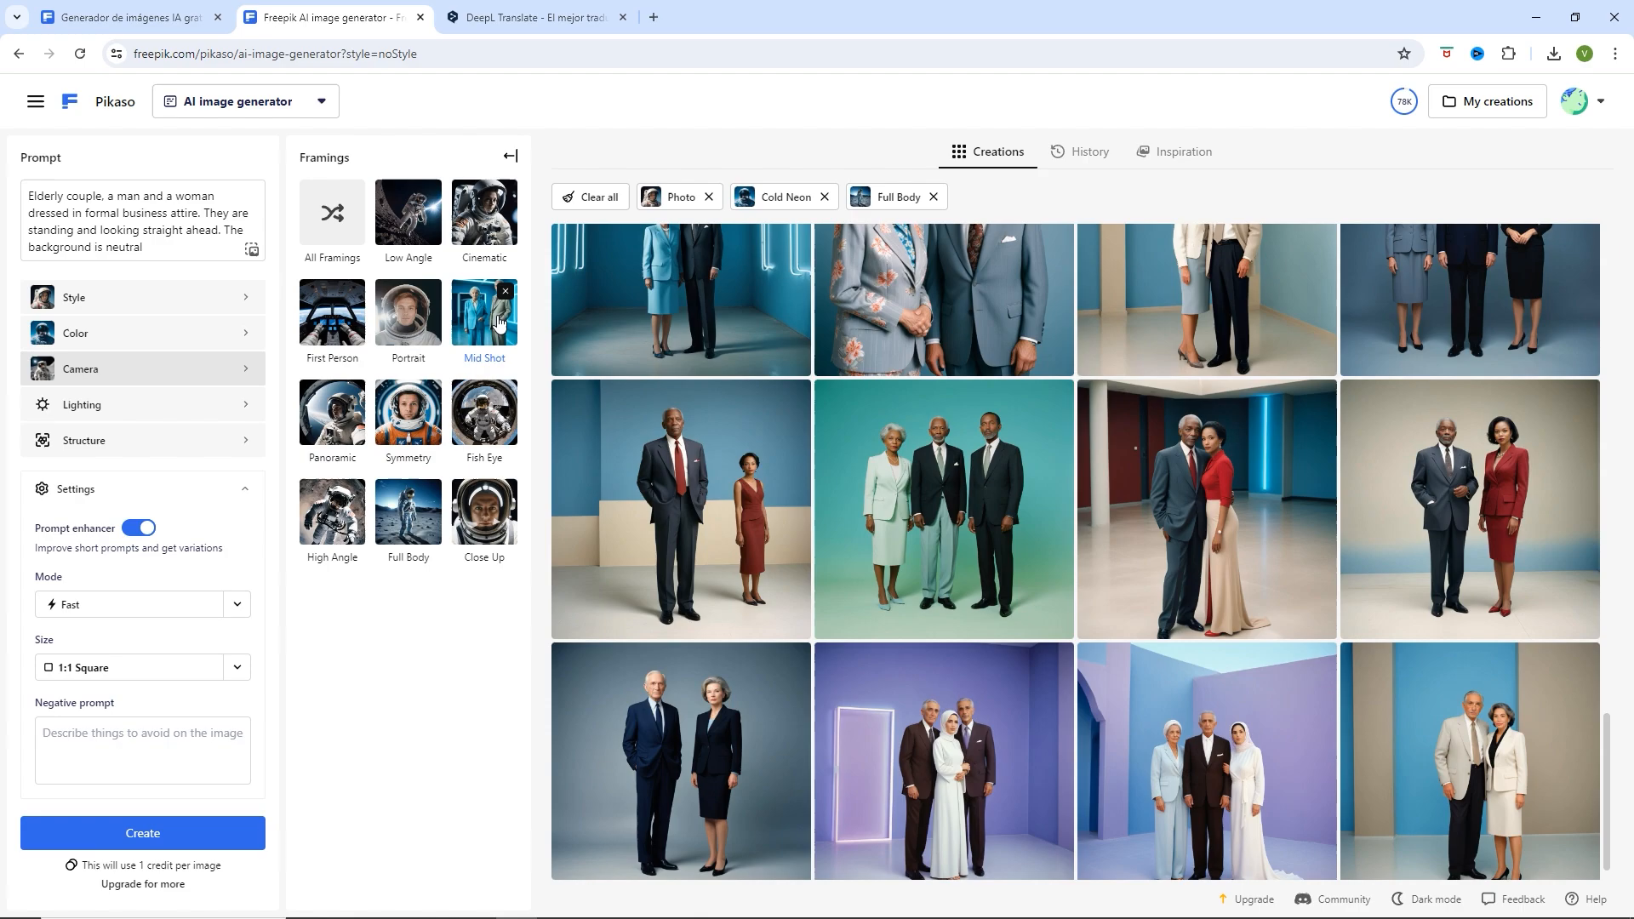
left_click(156, 830)
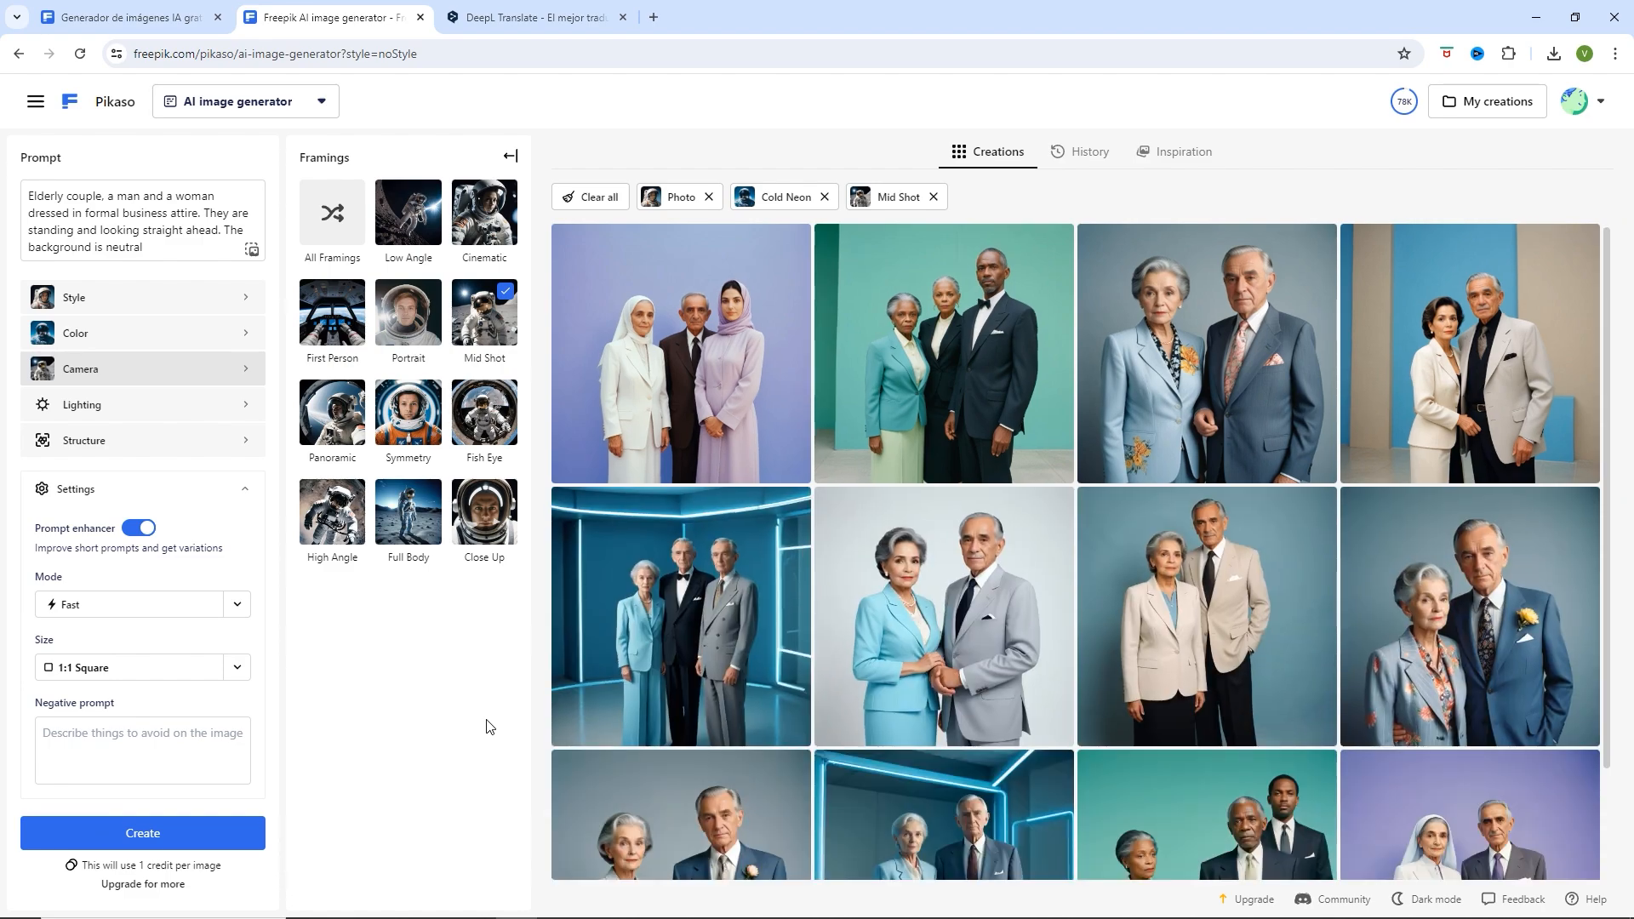
- Review the mid-shot images enlarged and generate more like the one with the woman in a floral jacket beside the man in a blue suit
scroll(924, 637, "down", 2)
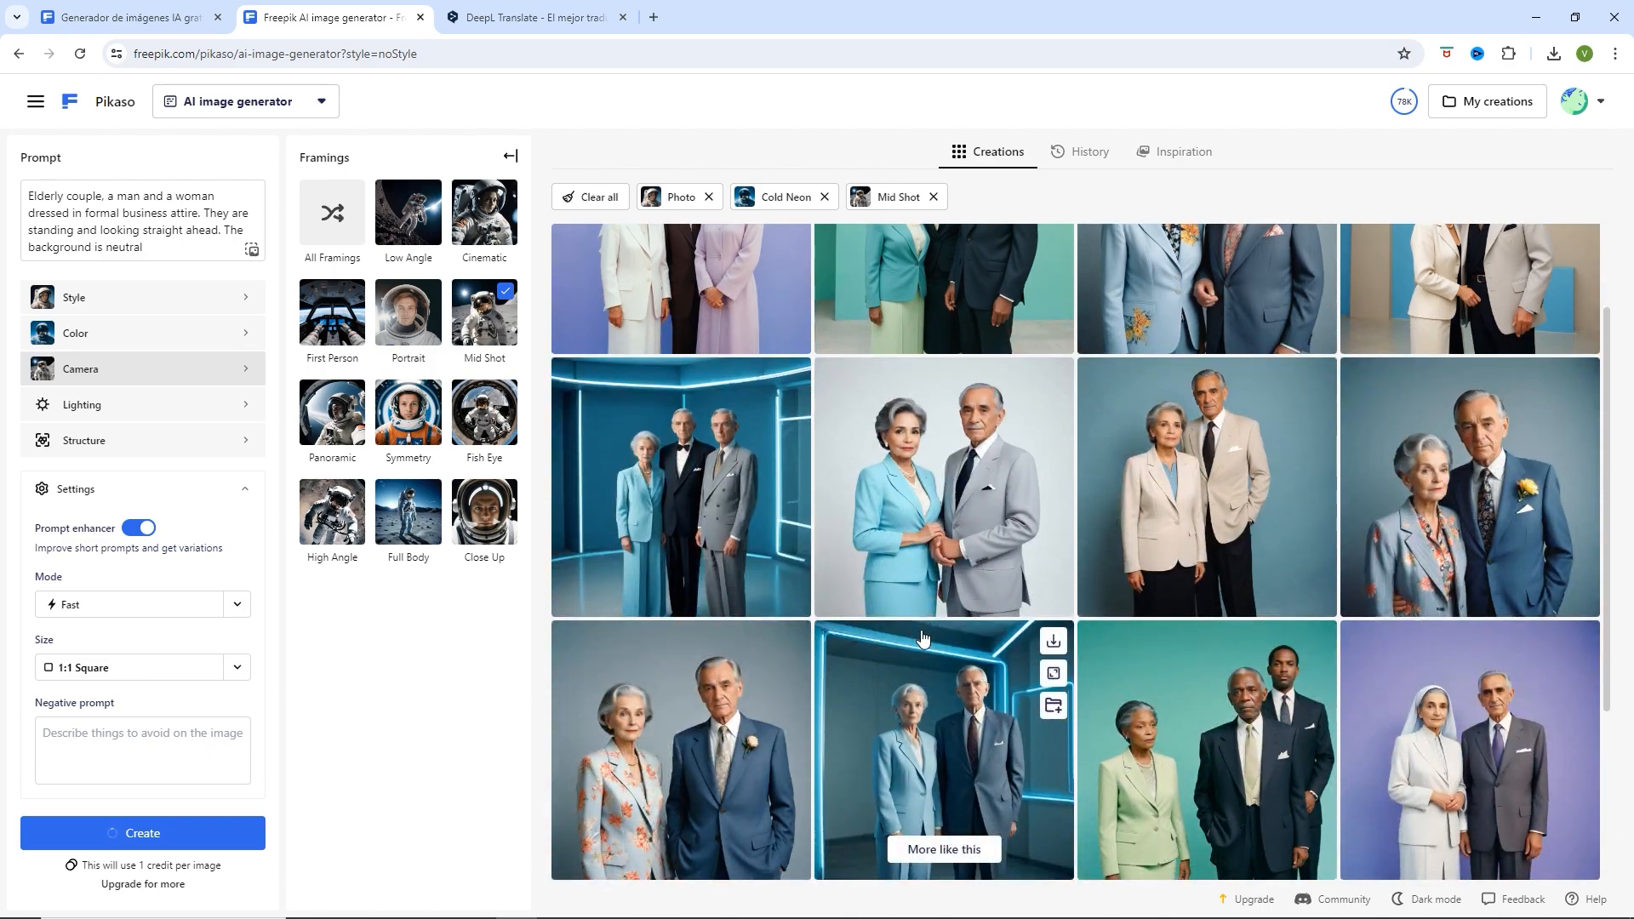
scroll(923, 638, "down", 3)
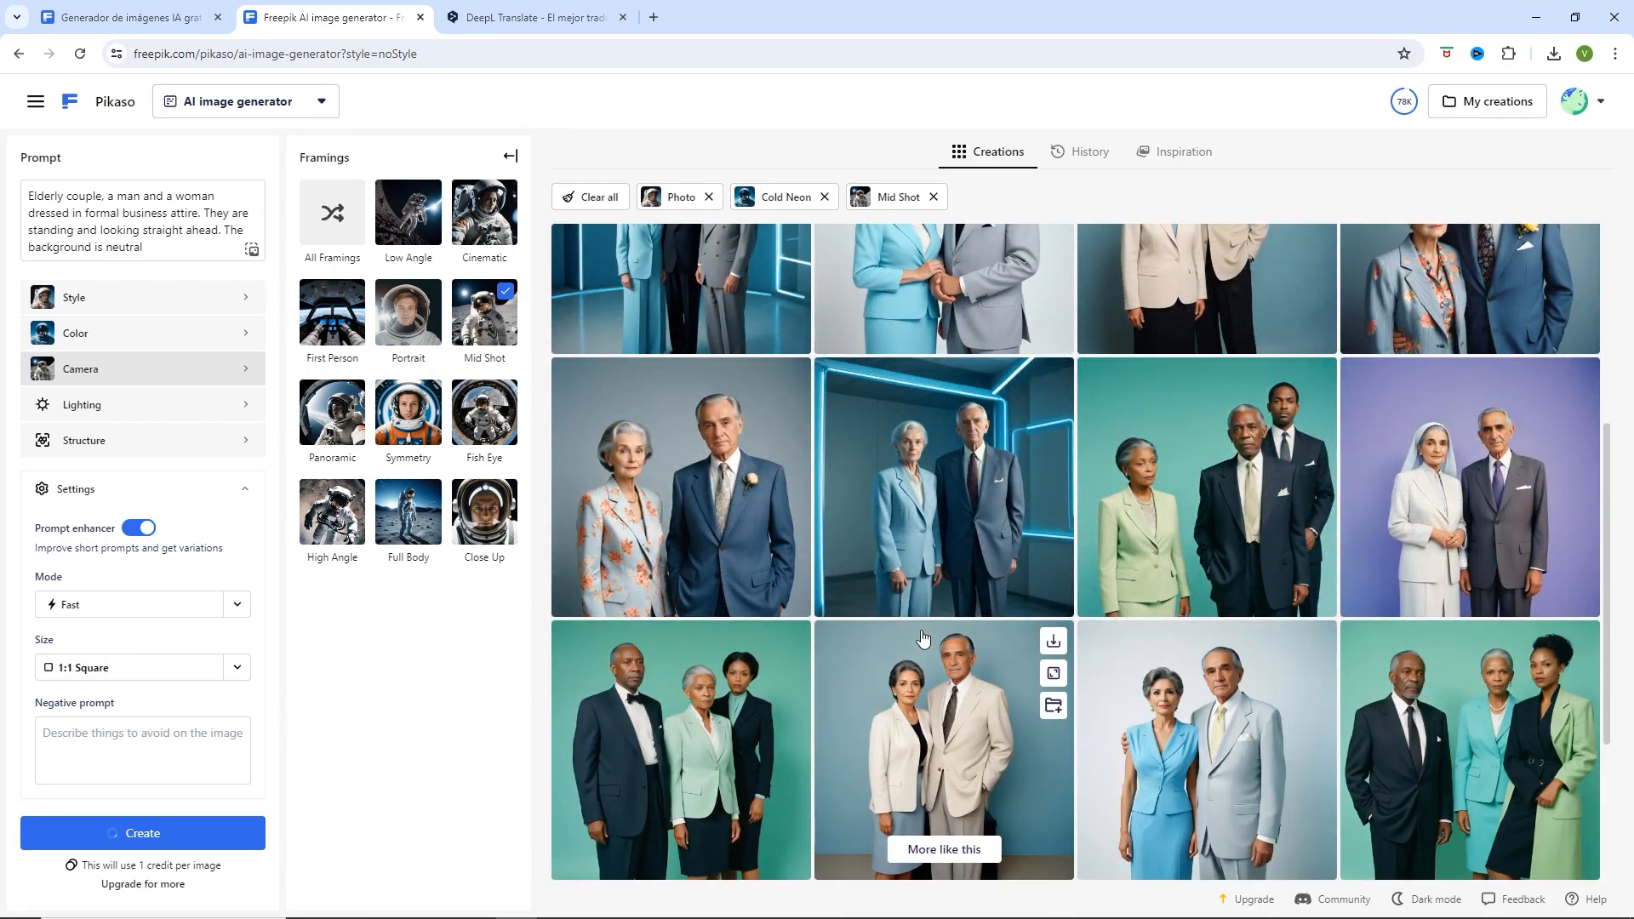
left_click(685, 479)
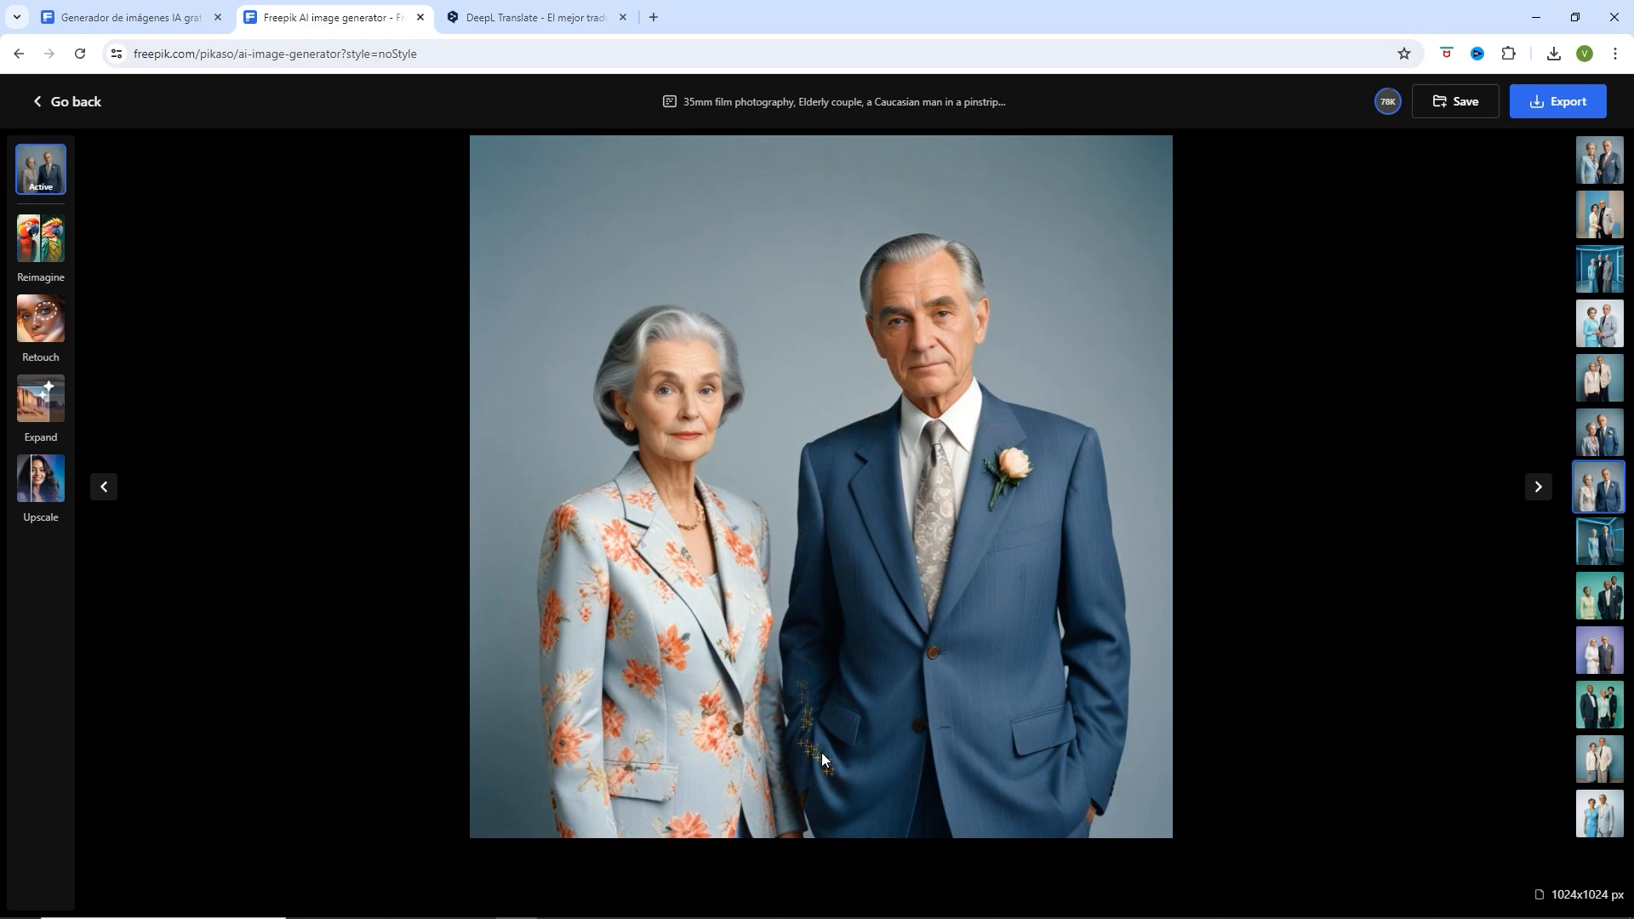
left_click(65, 102)
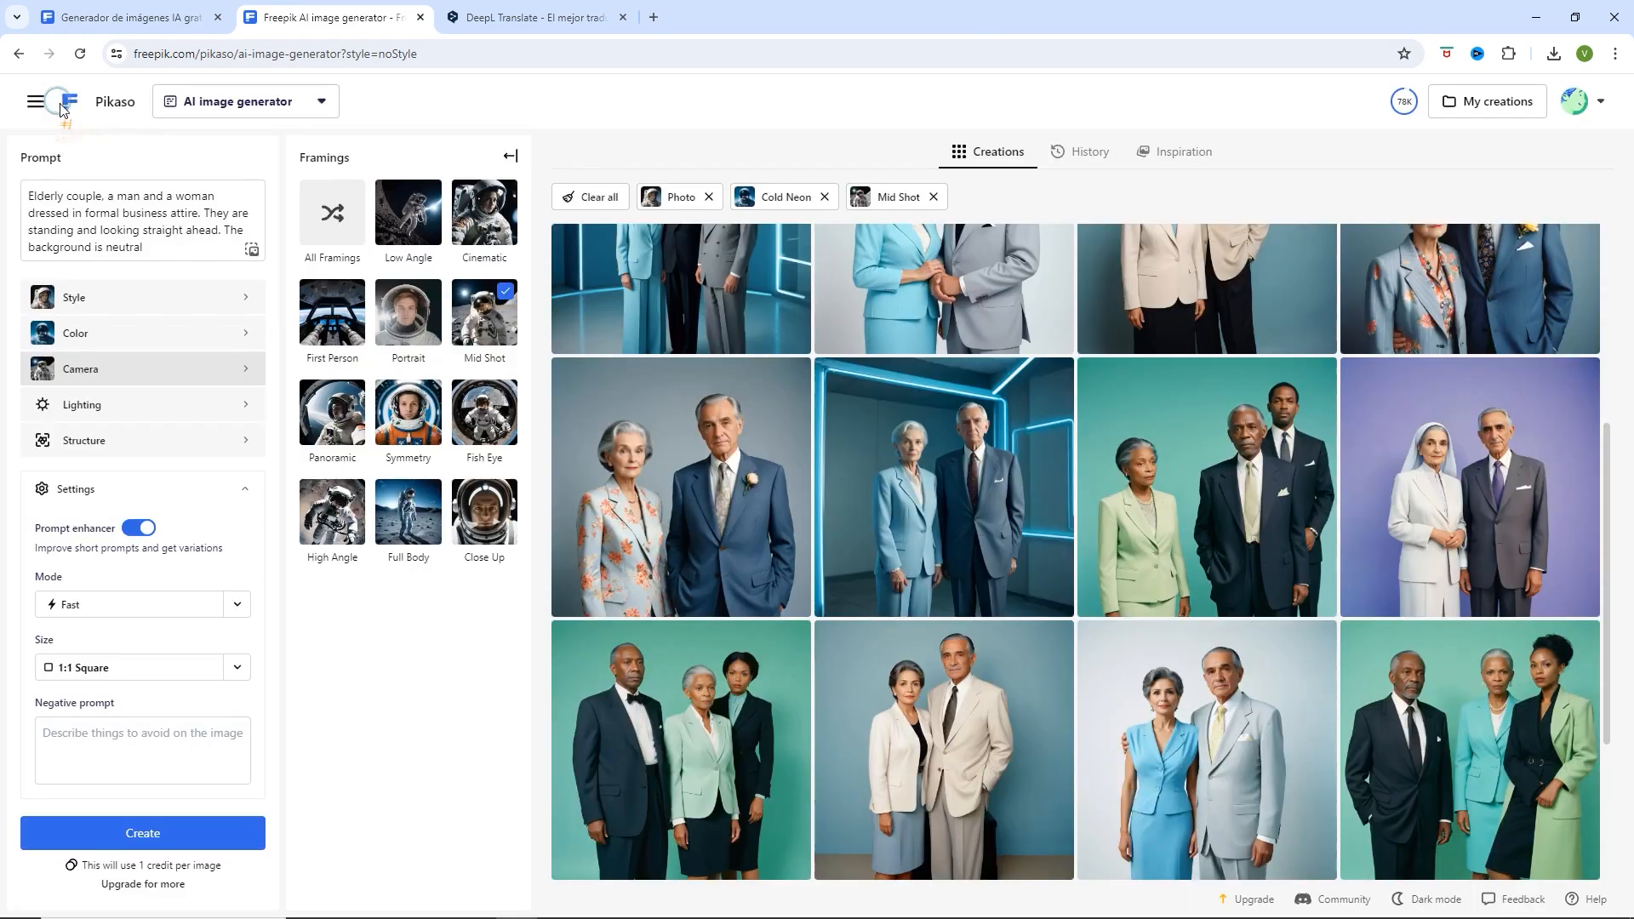
scroll(929, 479, "down", 3)
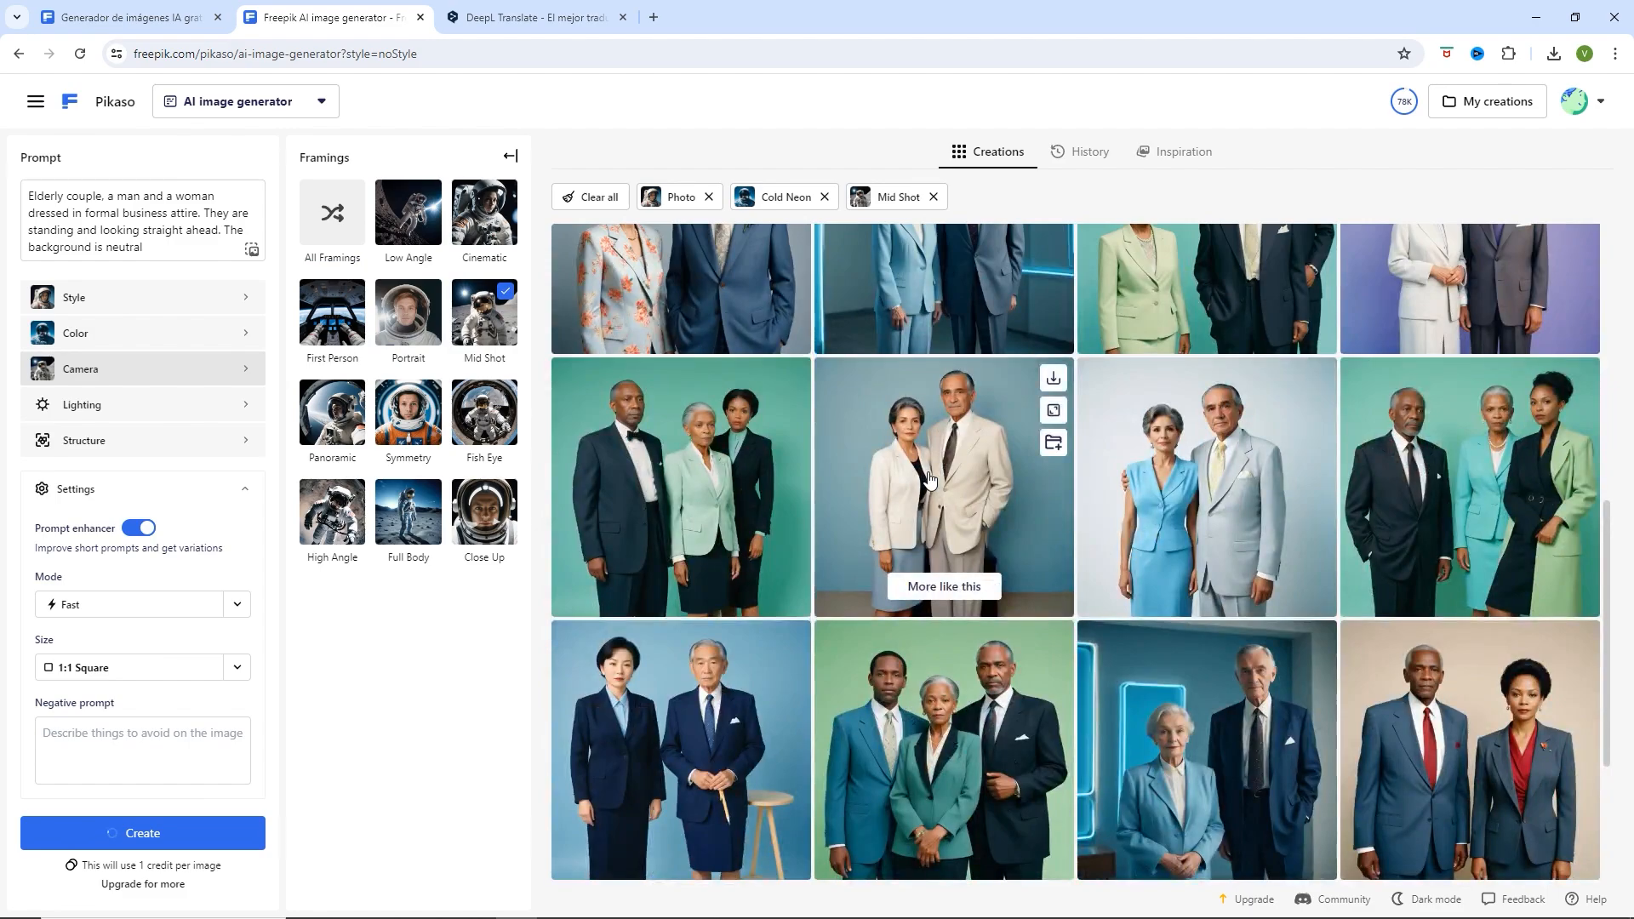
scroll(929, 479, "down", 3)
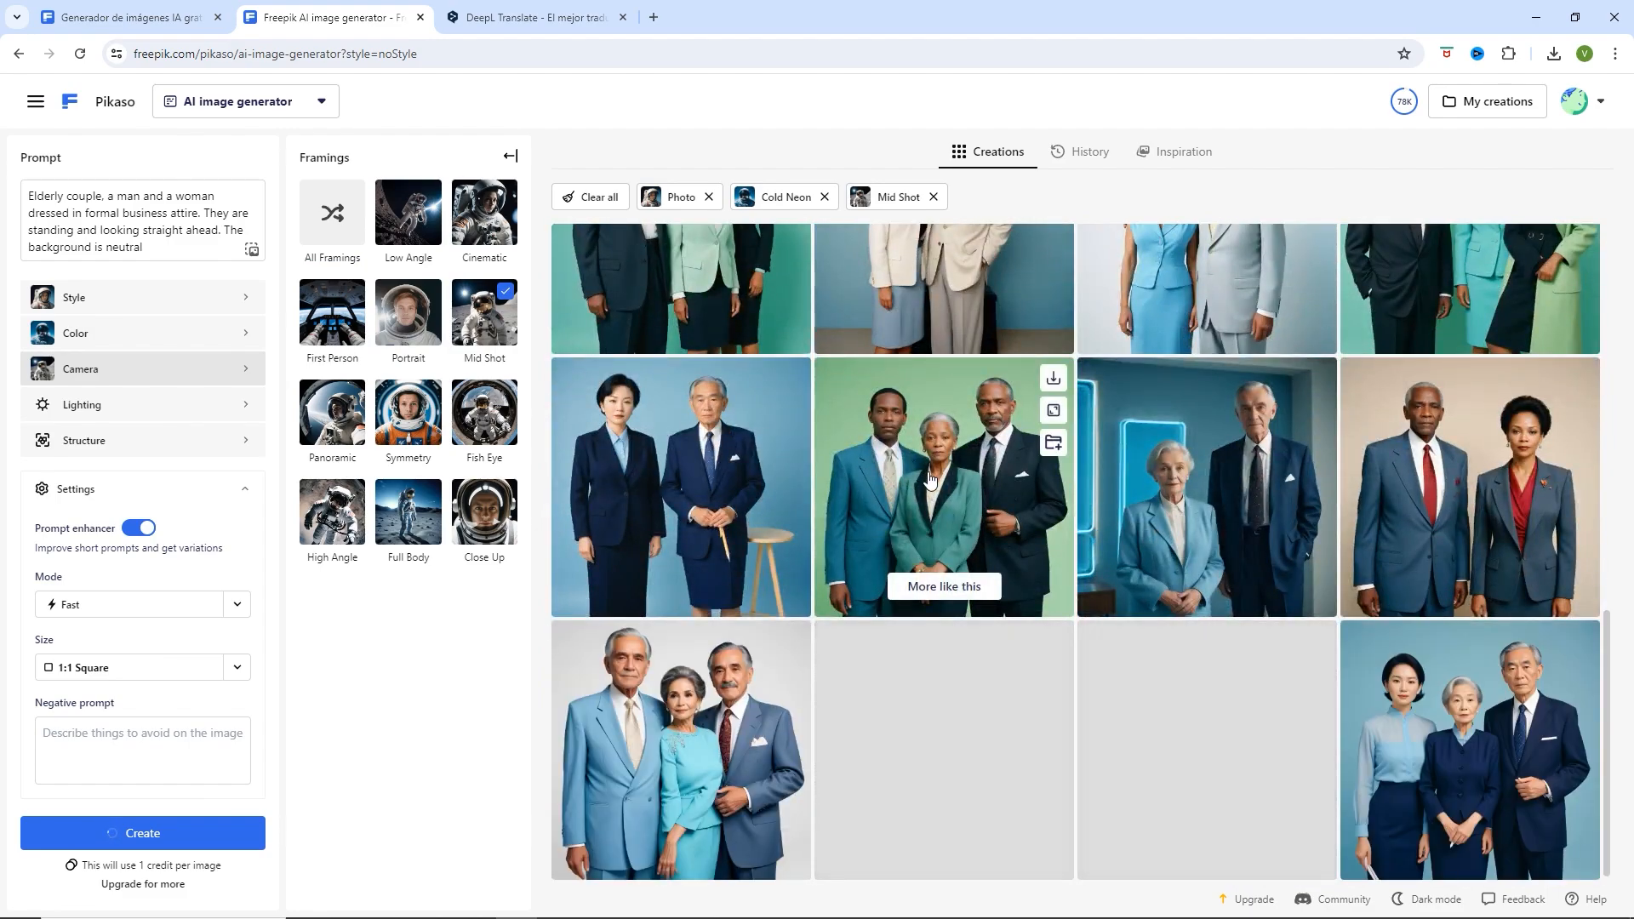
scroll(929, 479, "down", 3)
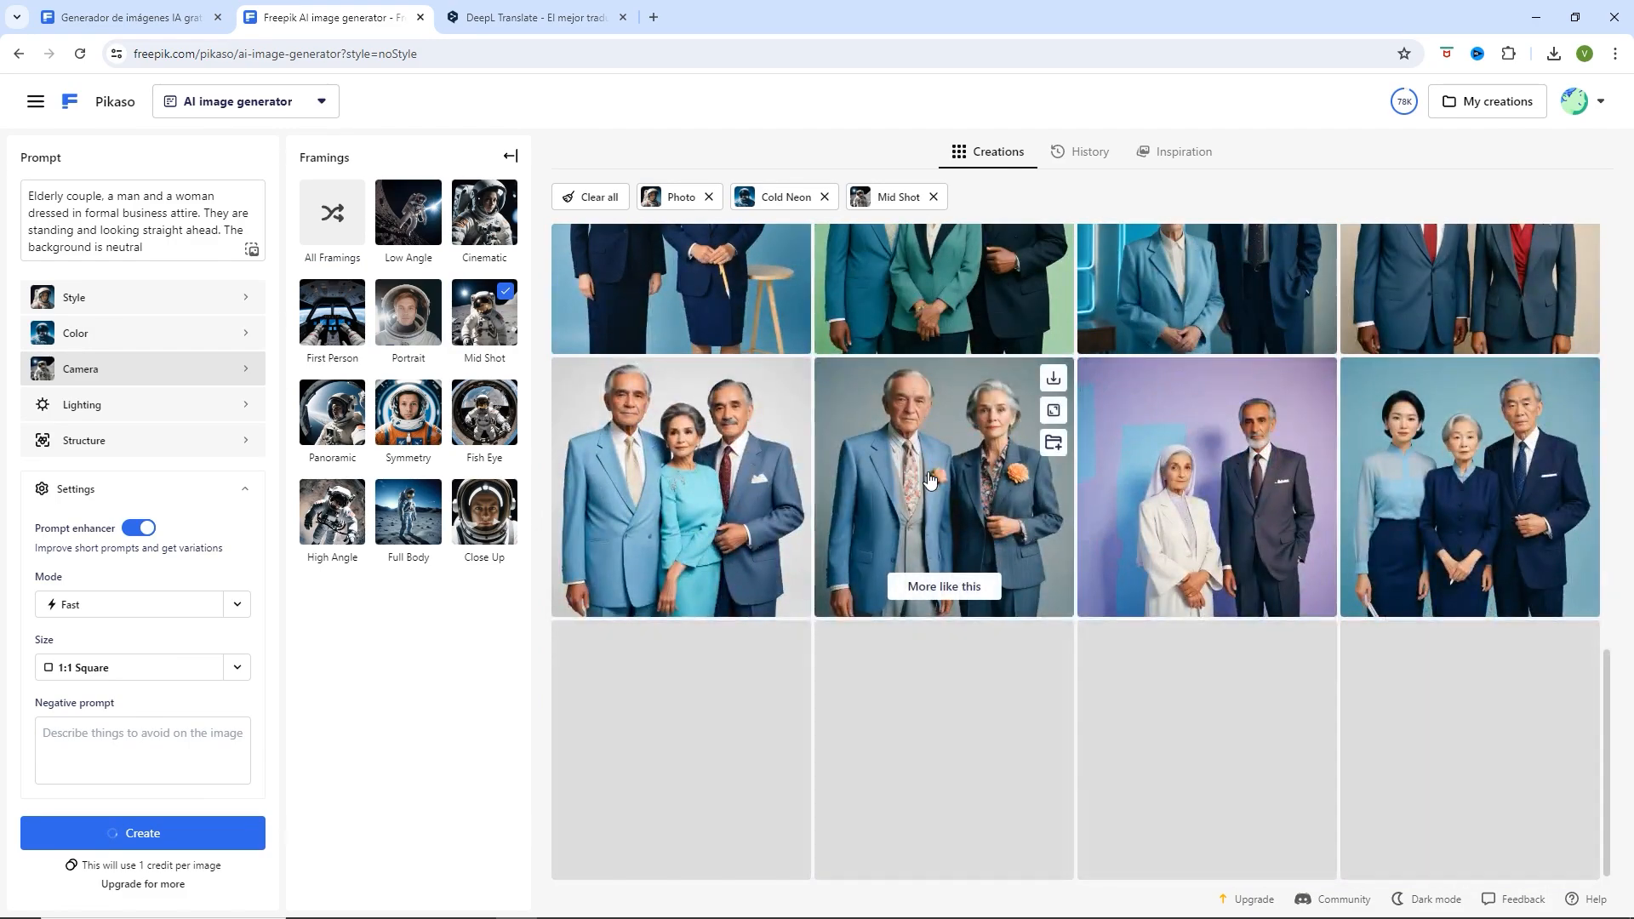
scroll(929, 479, "up", 13)
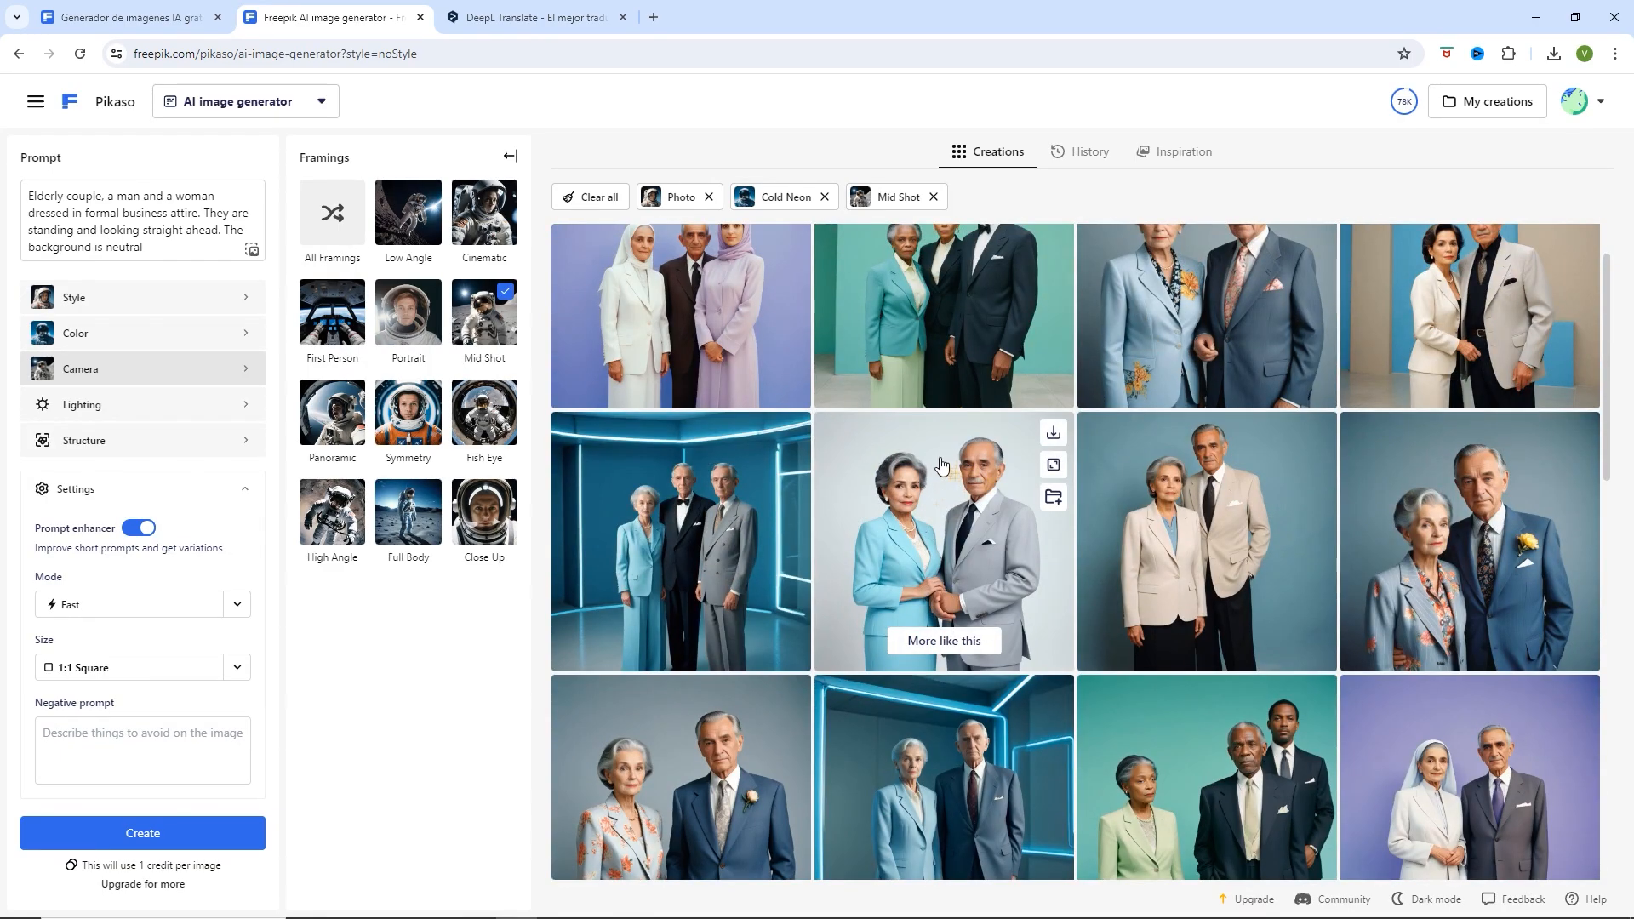
scroll(941, 464, "down", 4)
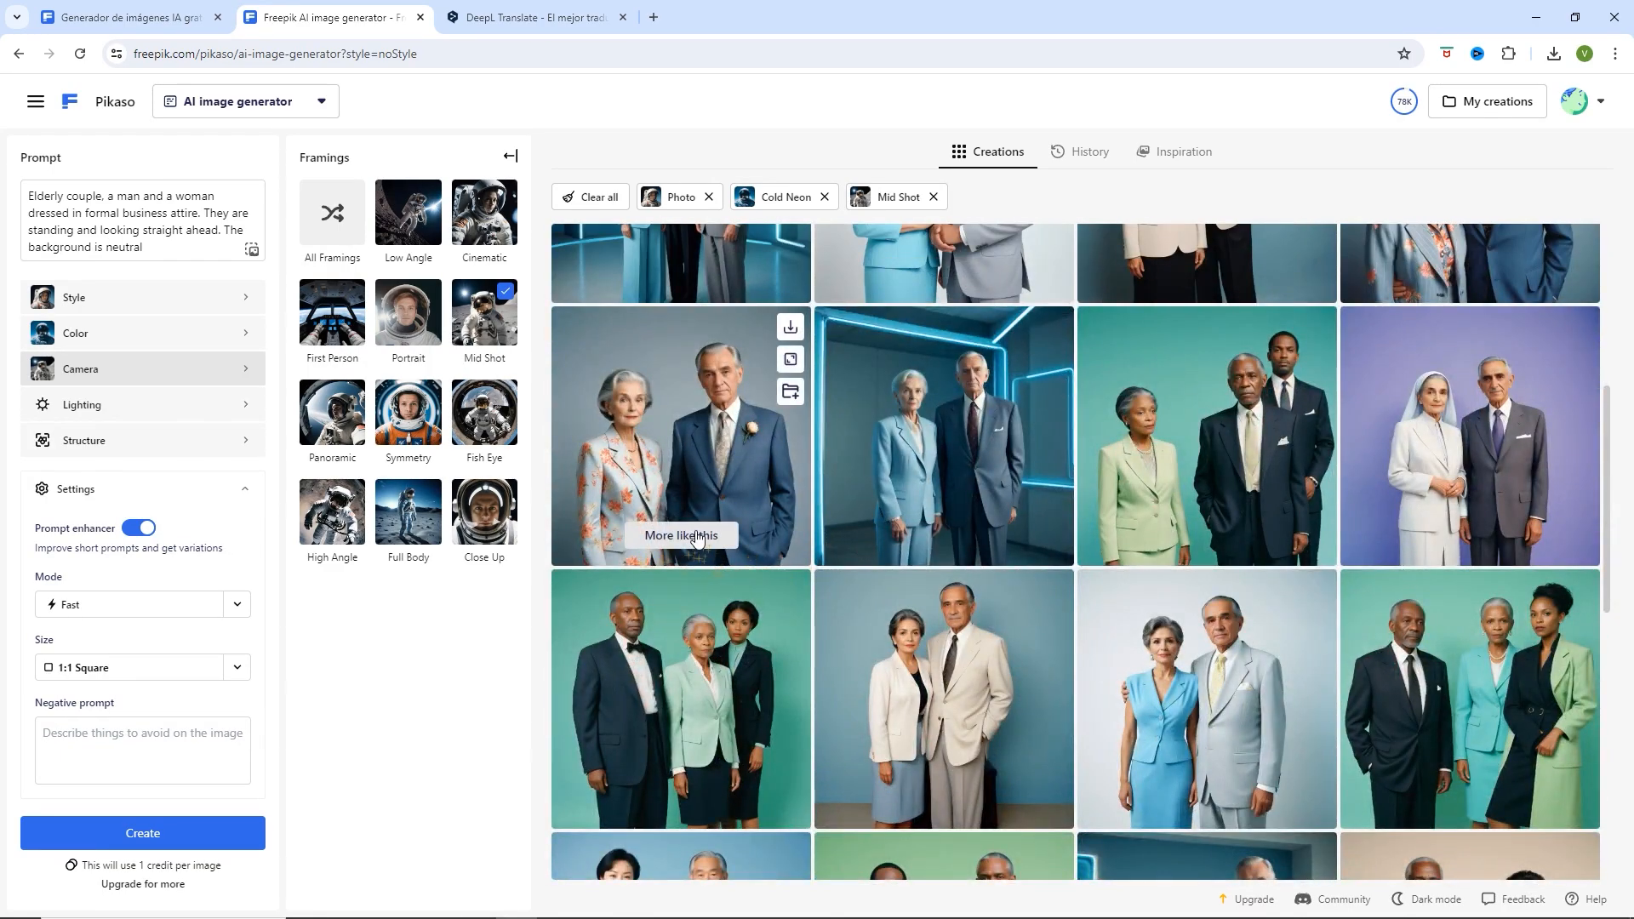
left_click(696, 536)
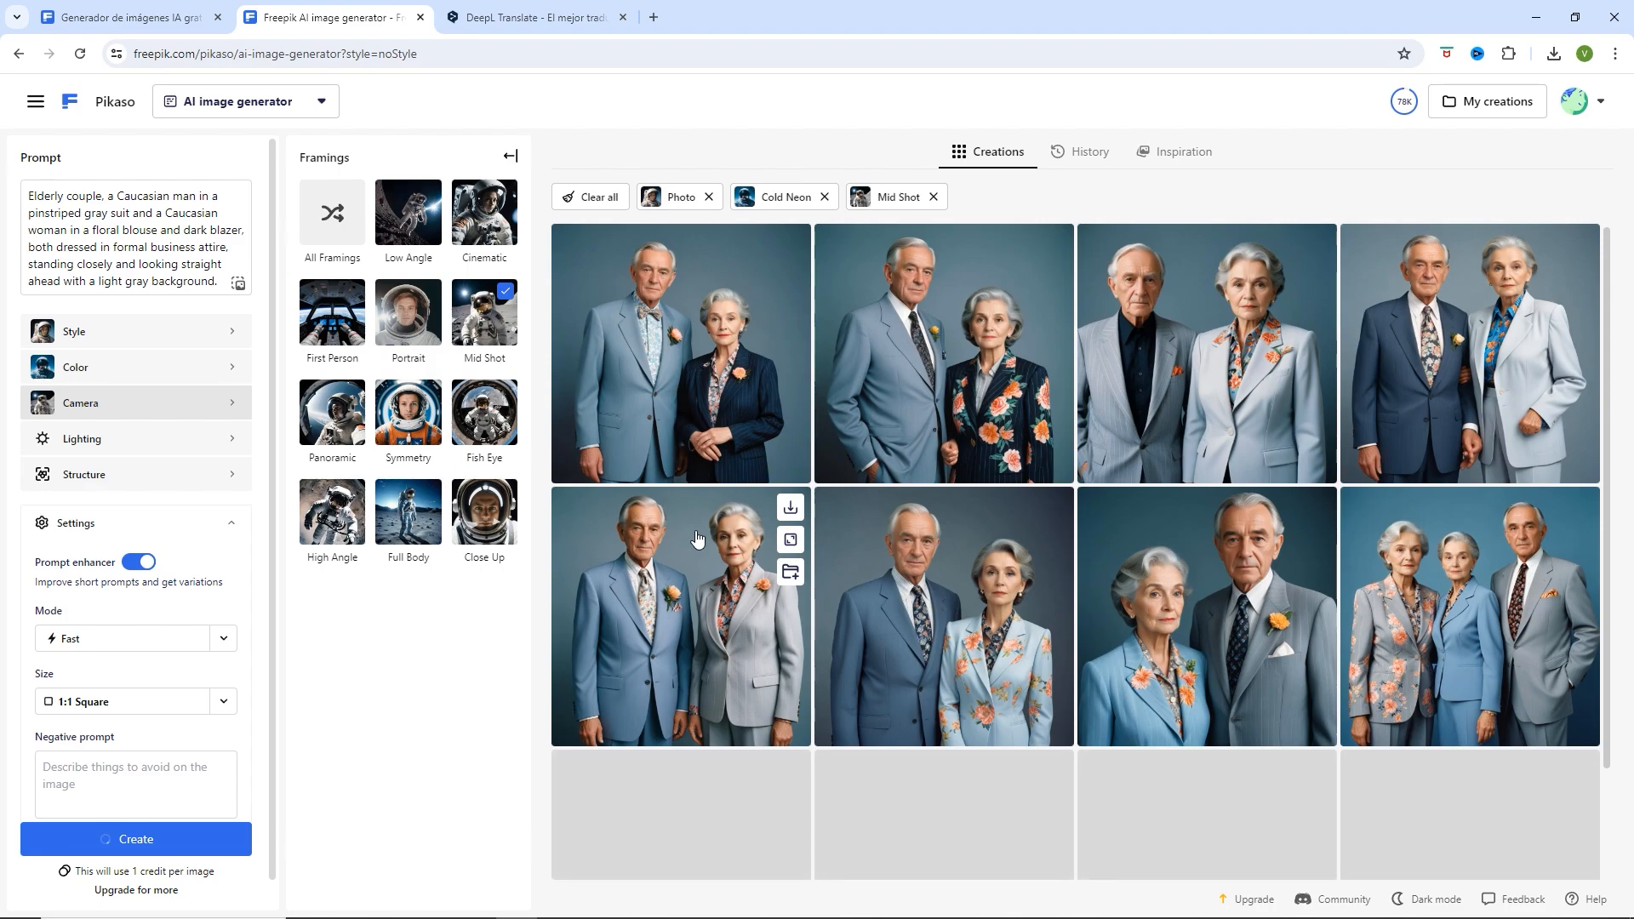
- Browse the new variations, examining enlarged the couple in plain blue and gray suits and the couple with the floral jacket and light blue three-piece suit
scroll(698, 539, "down", 2)
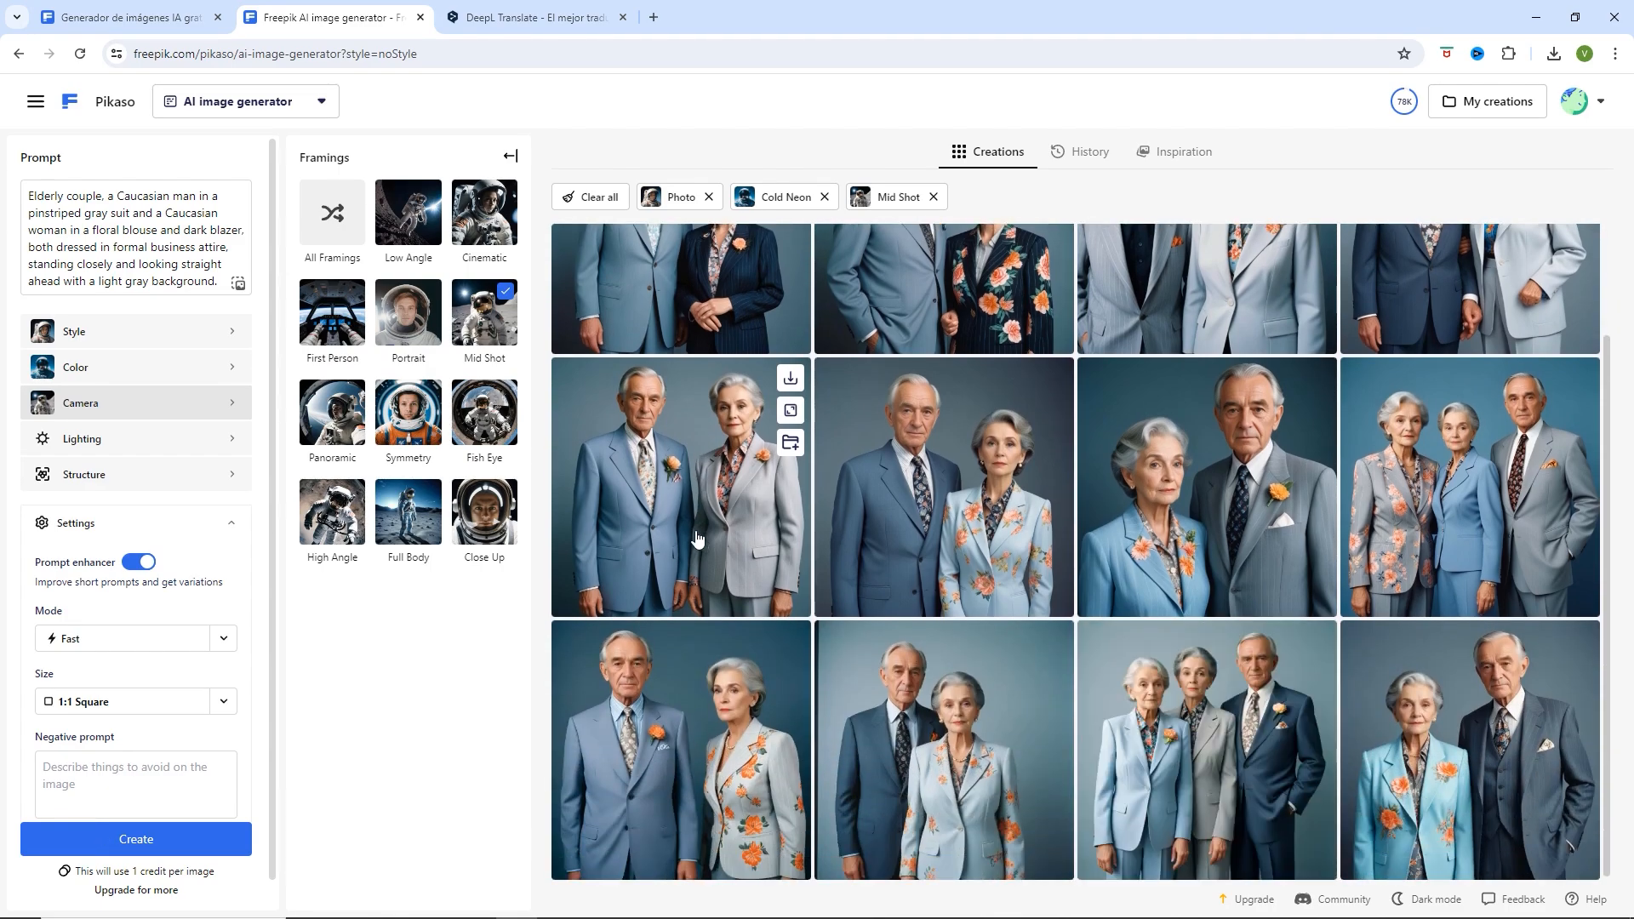
scroll(696, 538, "down", 3)
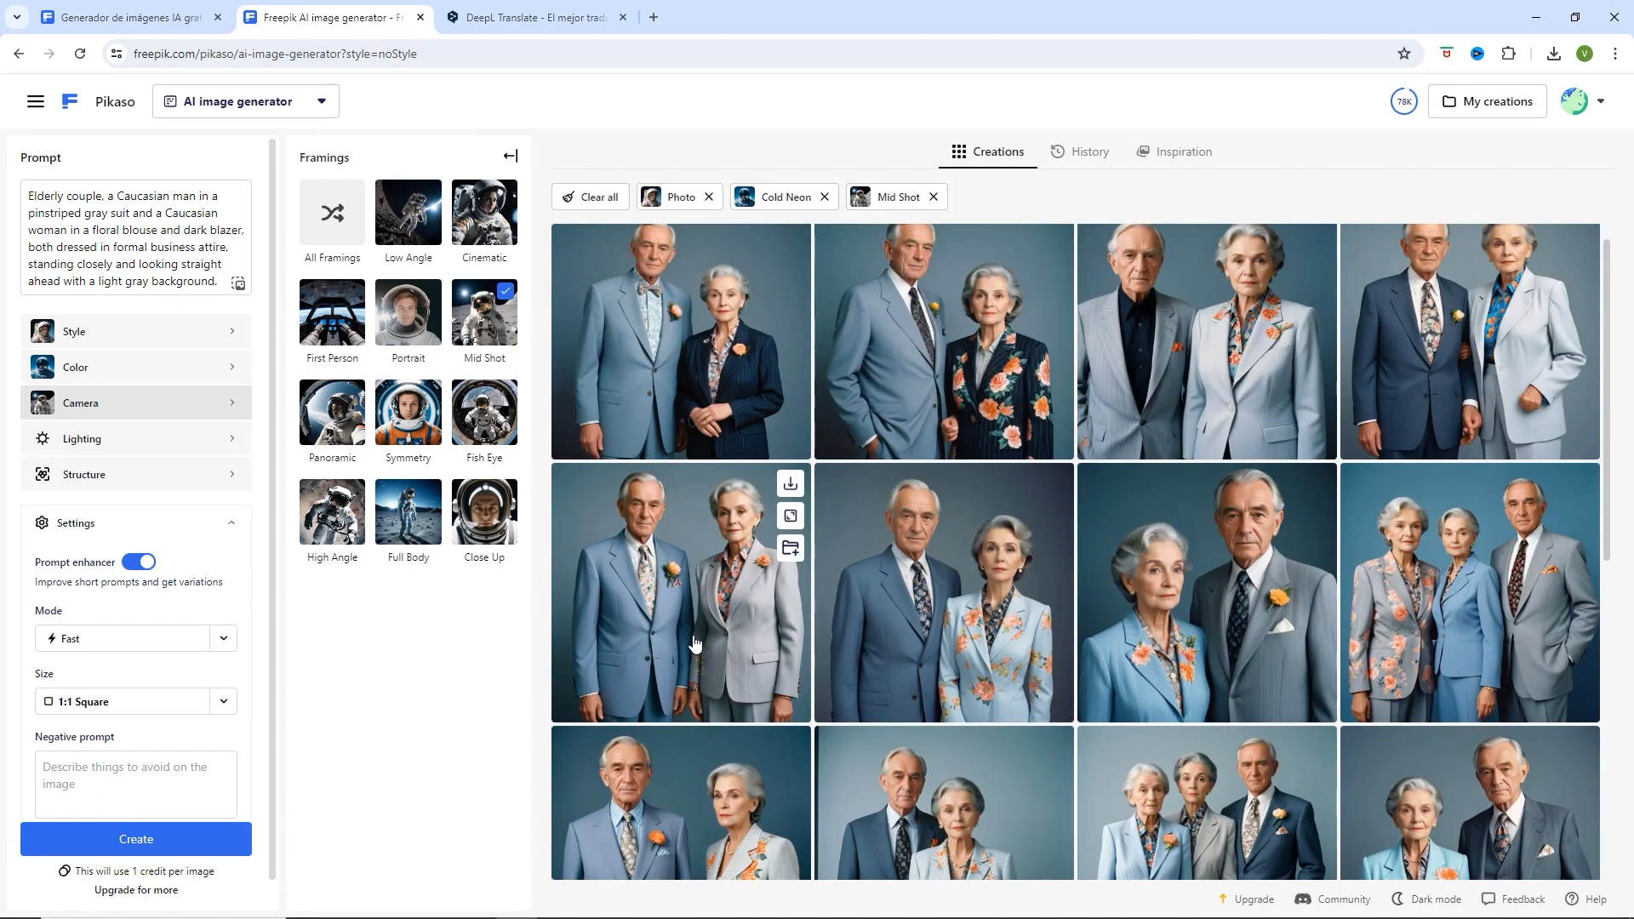
left_click(694, 604)
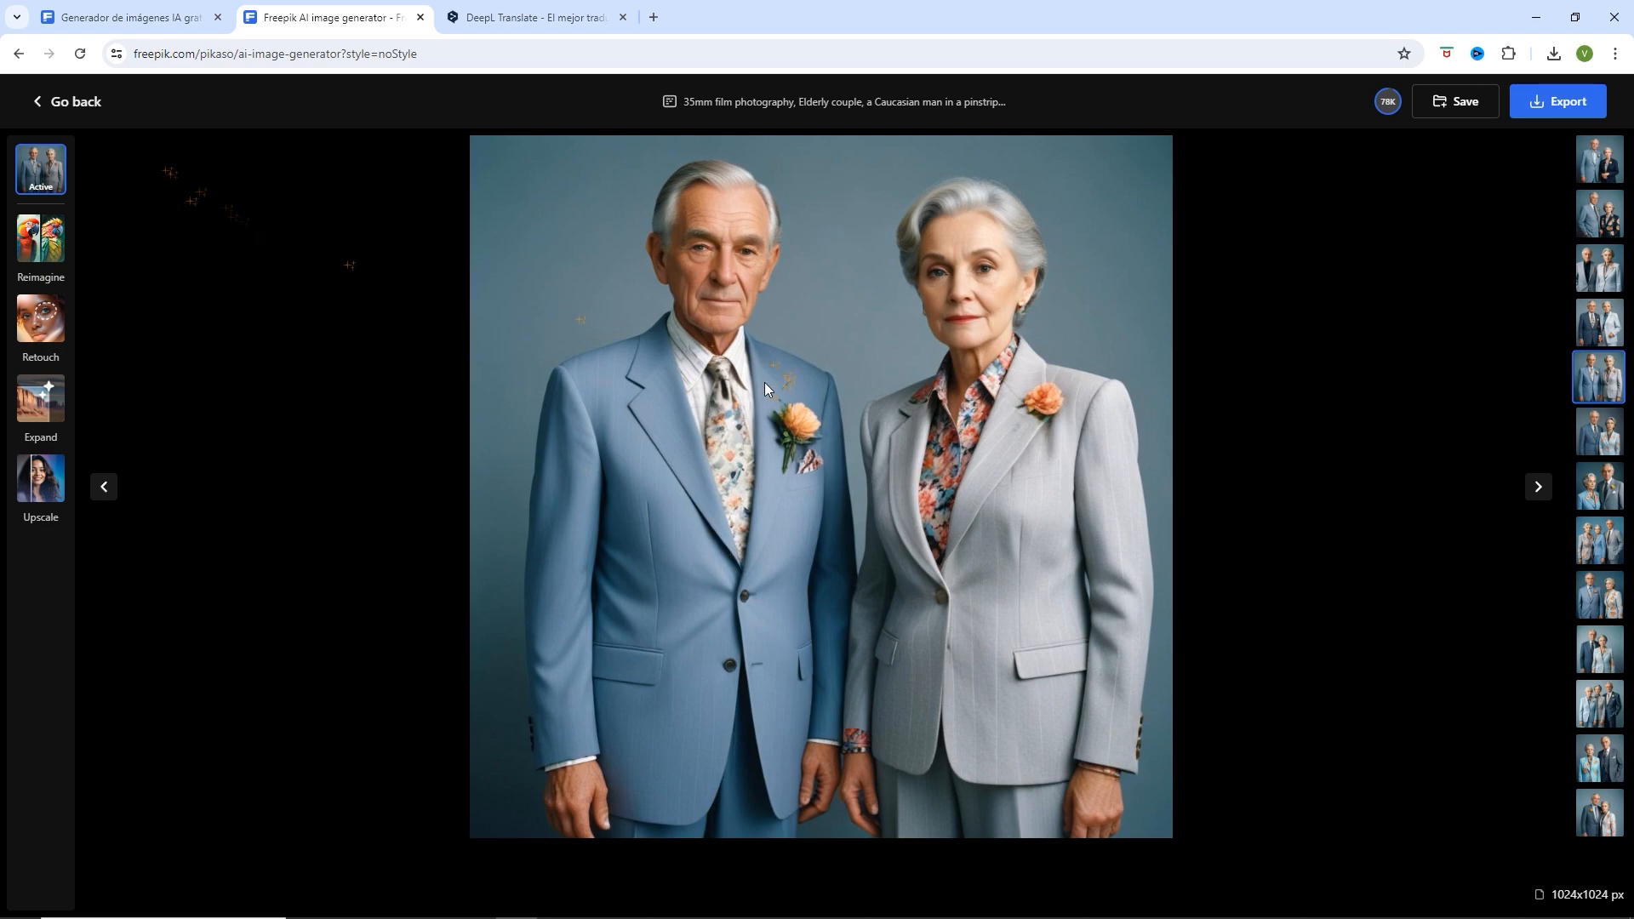
left_click(76, 105)
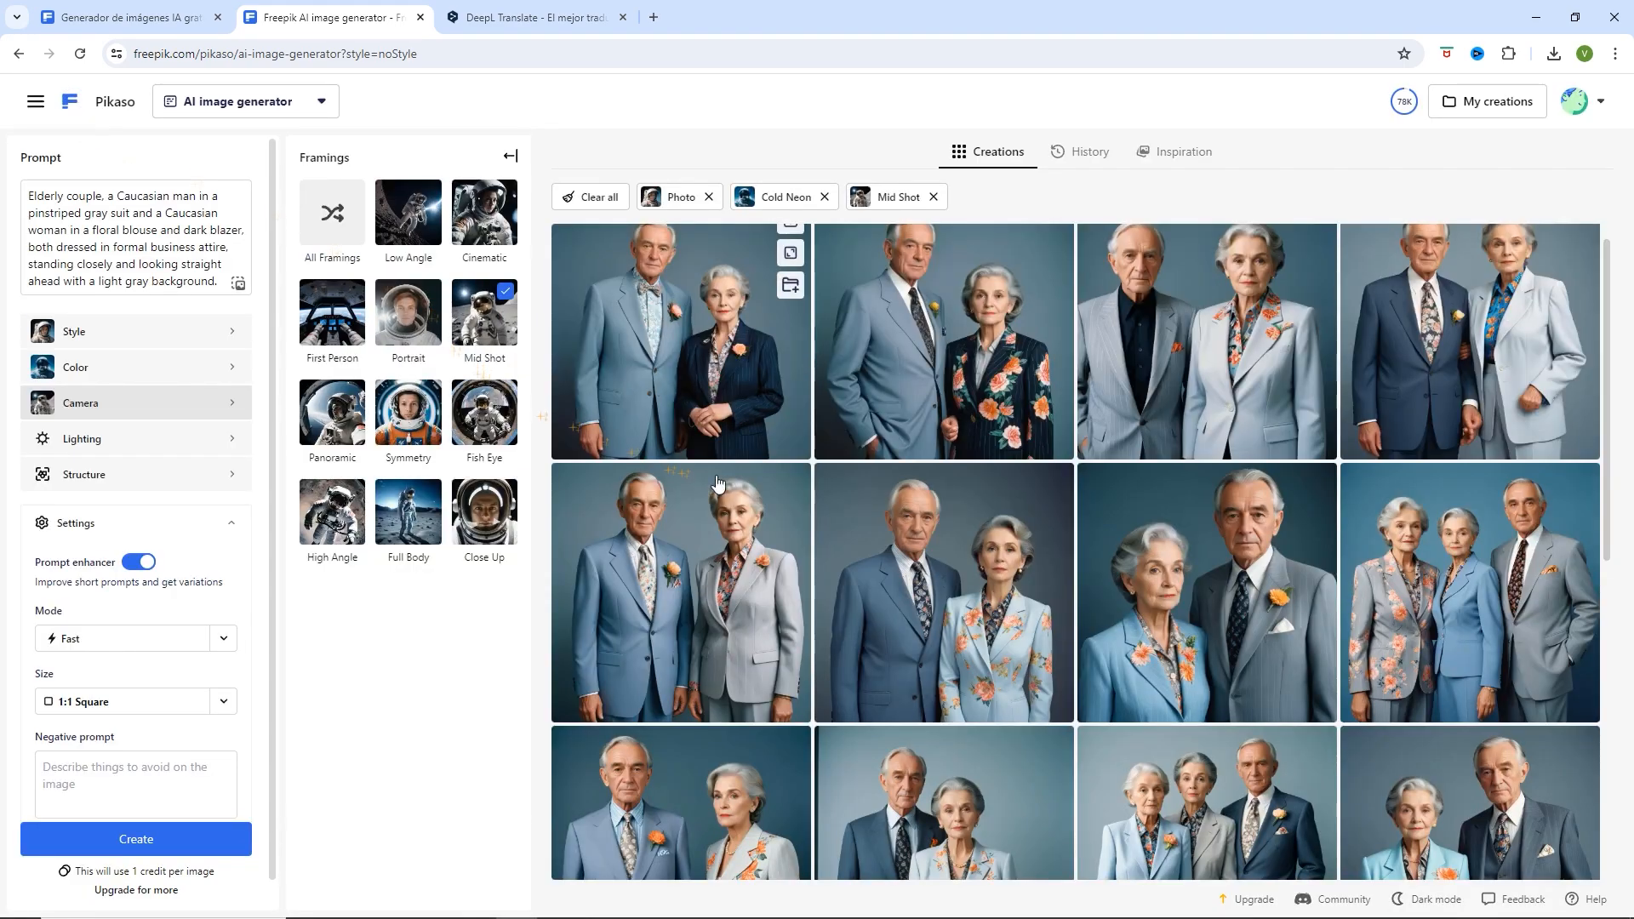
scroll(864, 545, "down", 4)
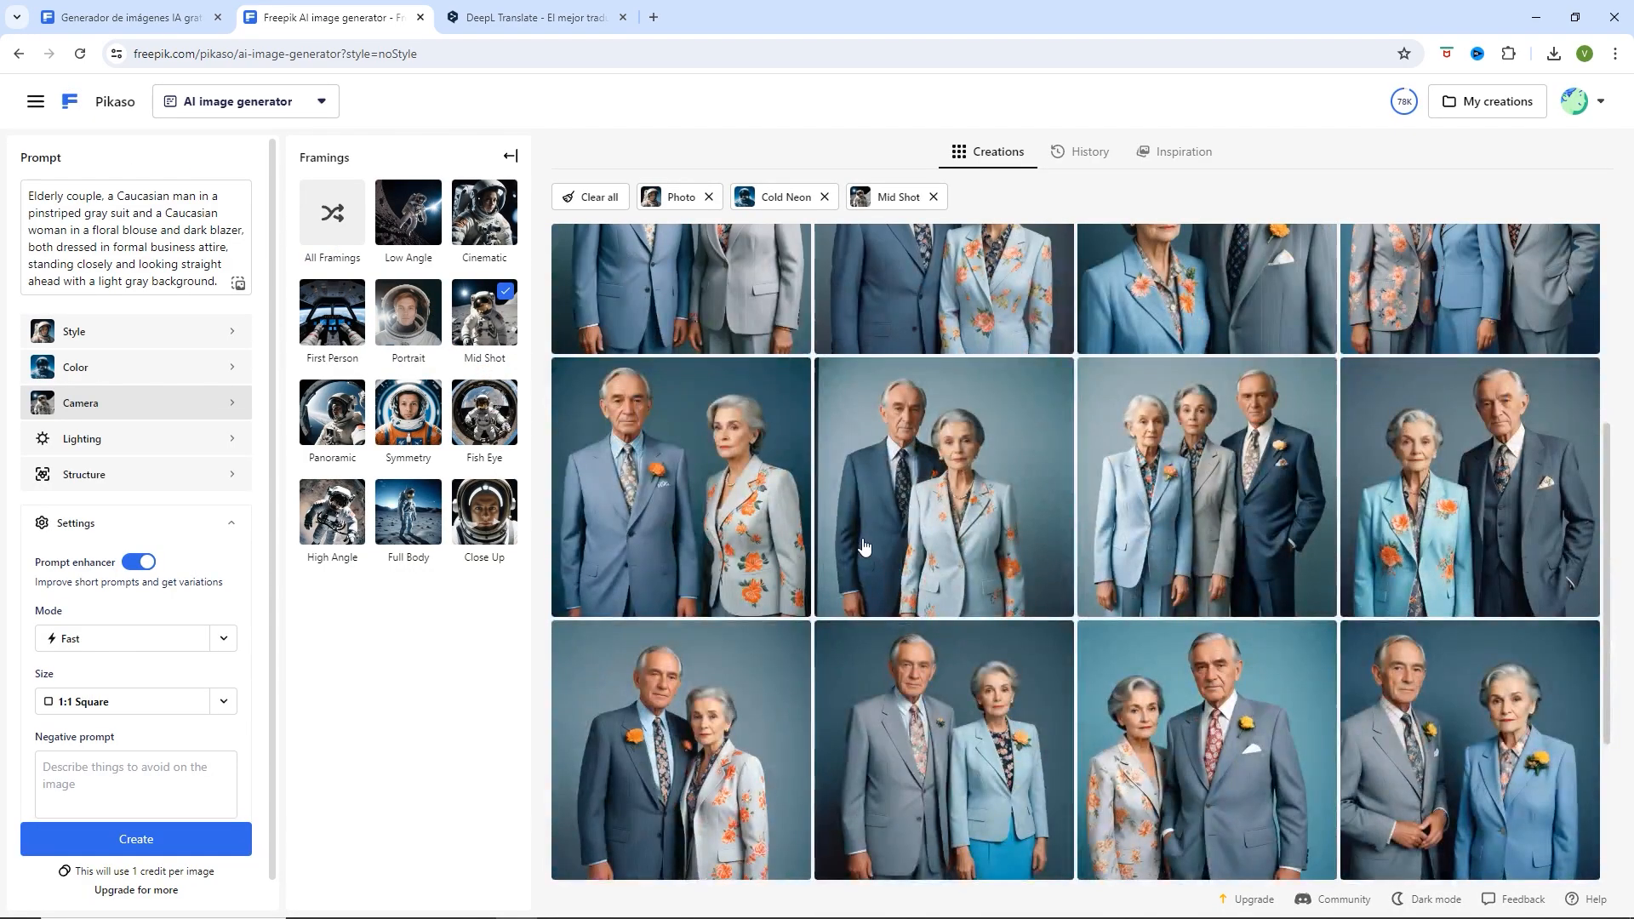
scroll(864, 546, "down", 3)
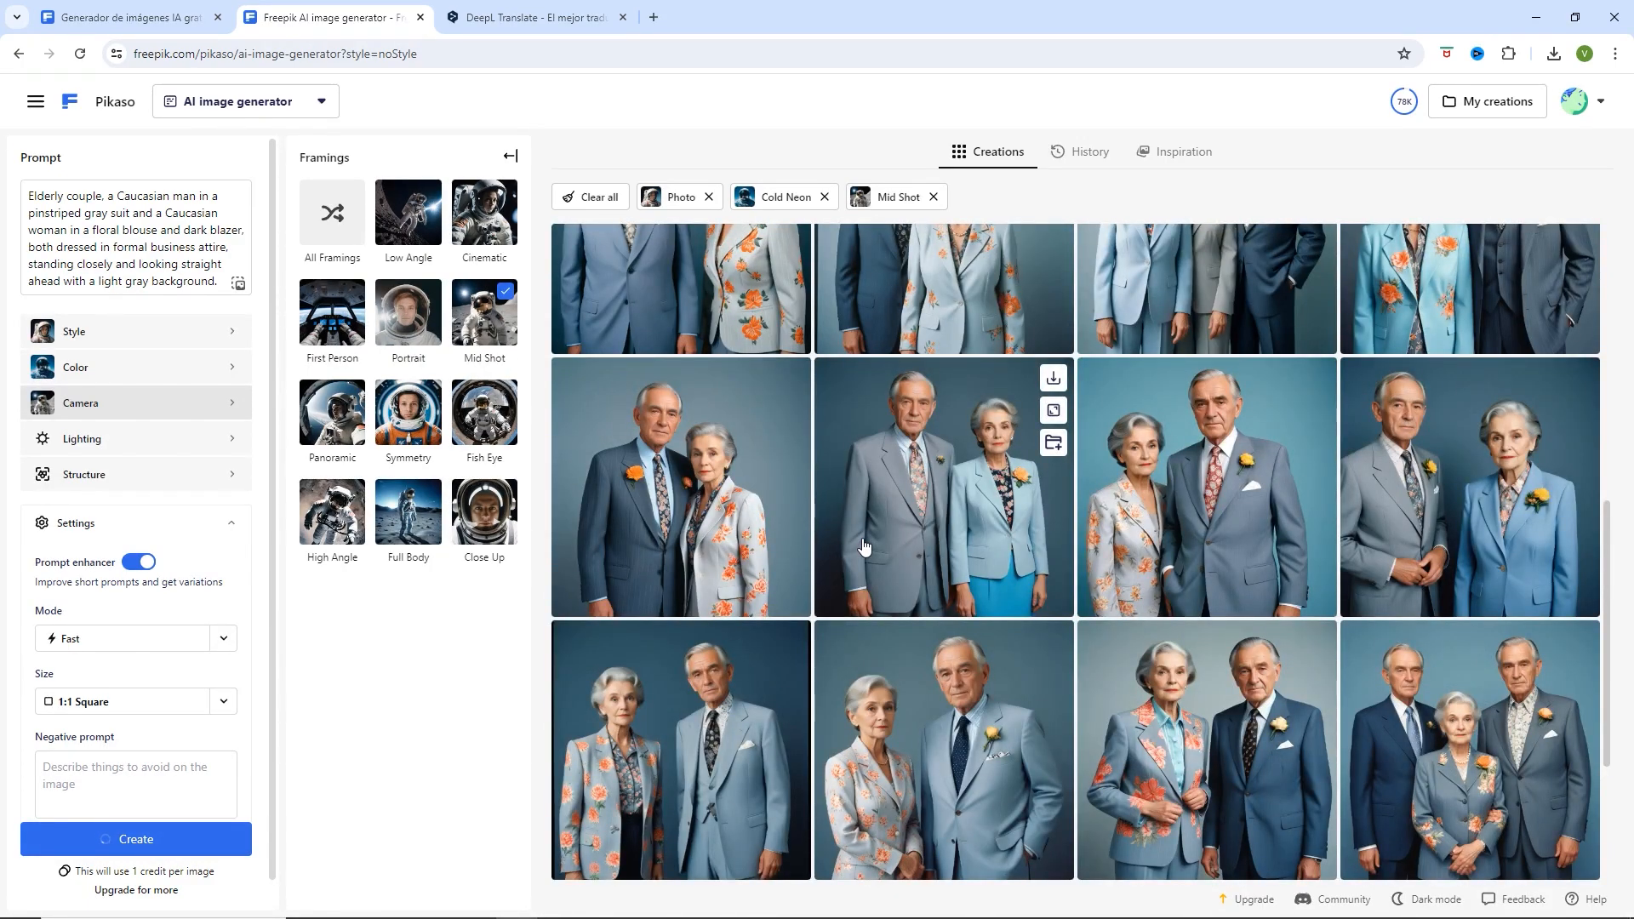
scroll(863, 545, "down", 3)
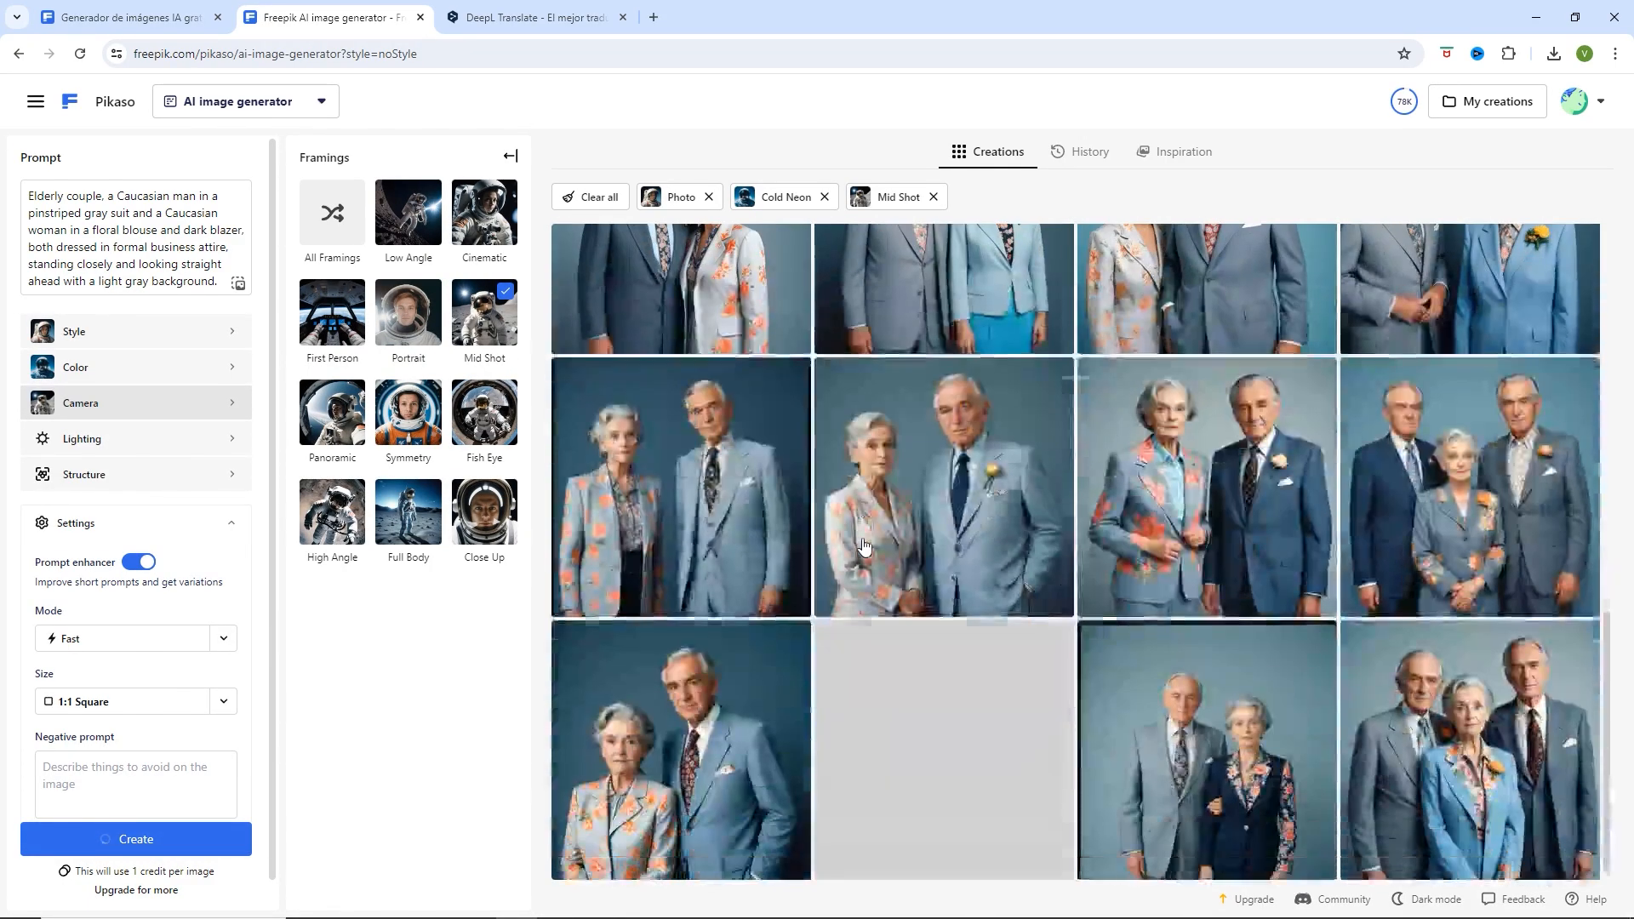
left_click(697, 473)
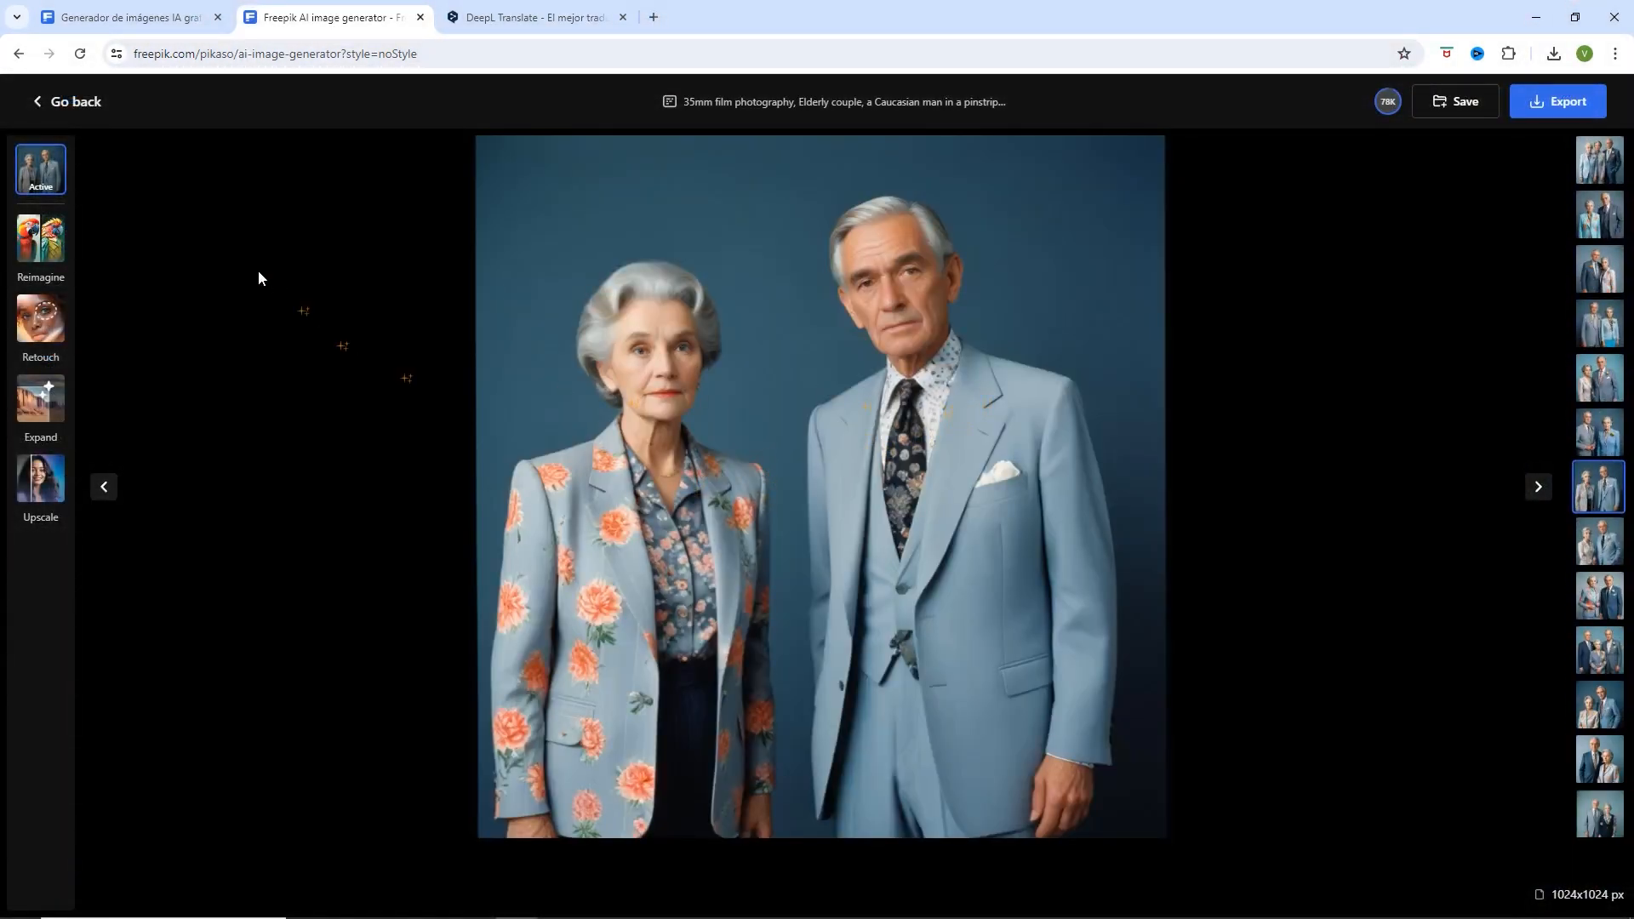
left_click(76, 102)
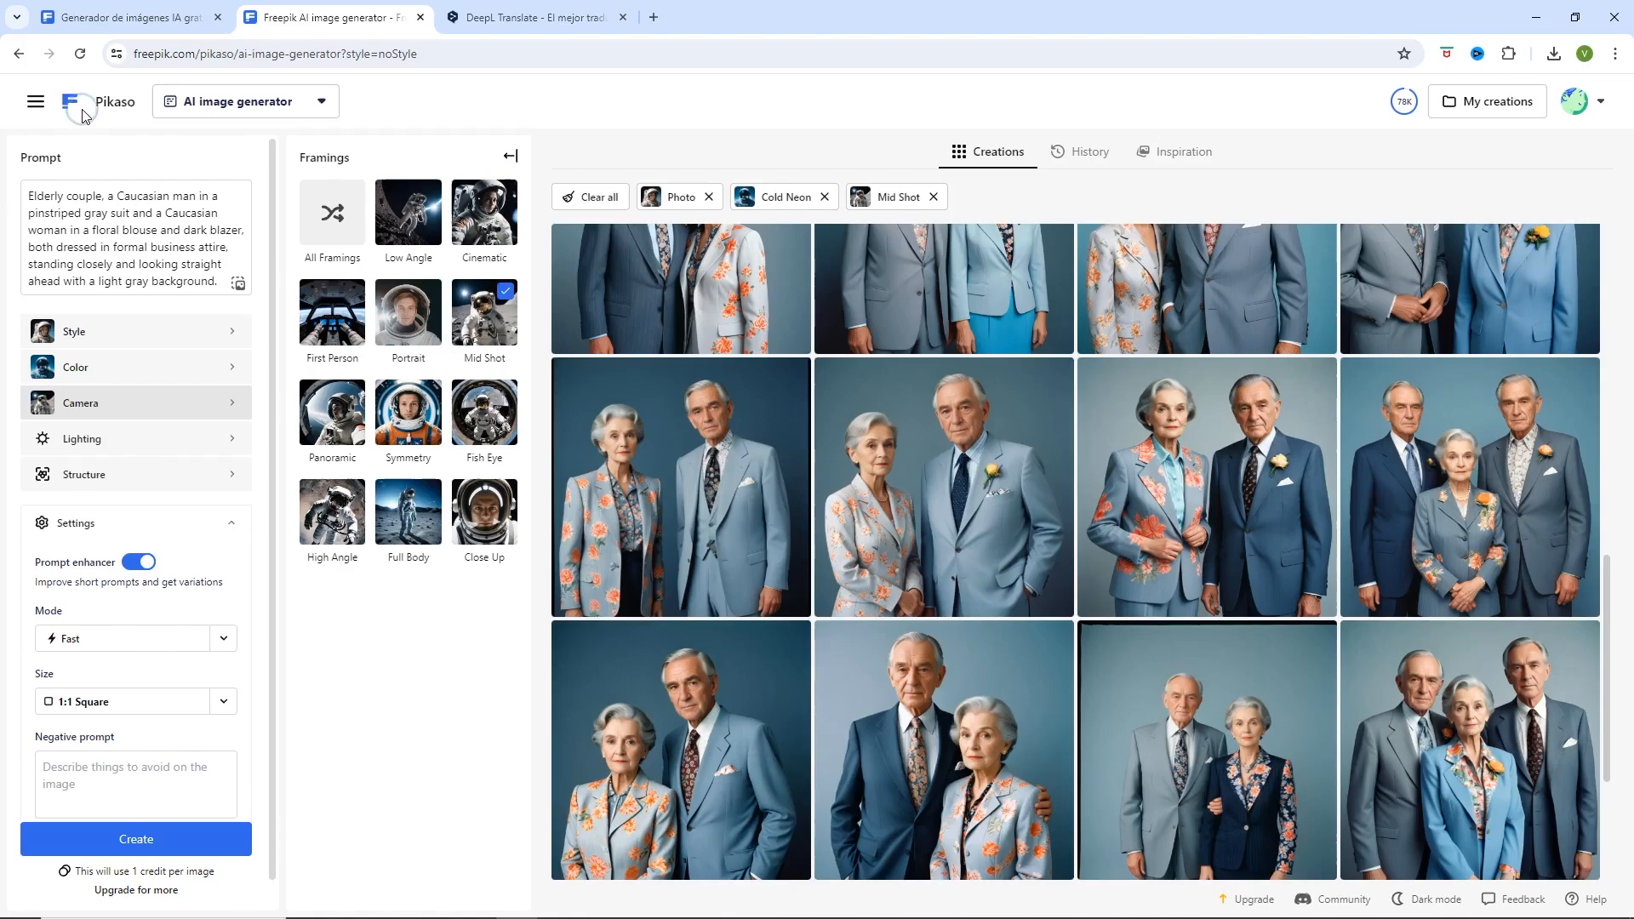
scroll(1007, 547, "down", 3)
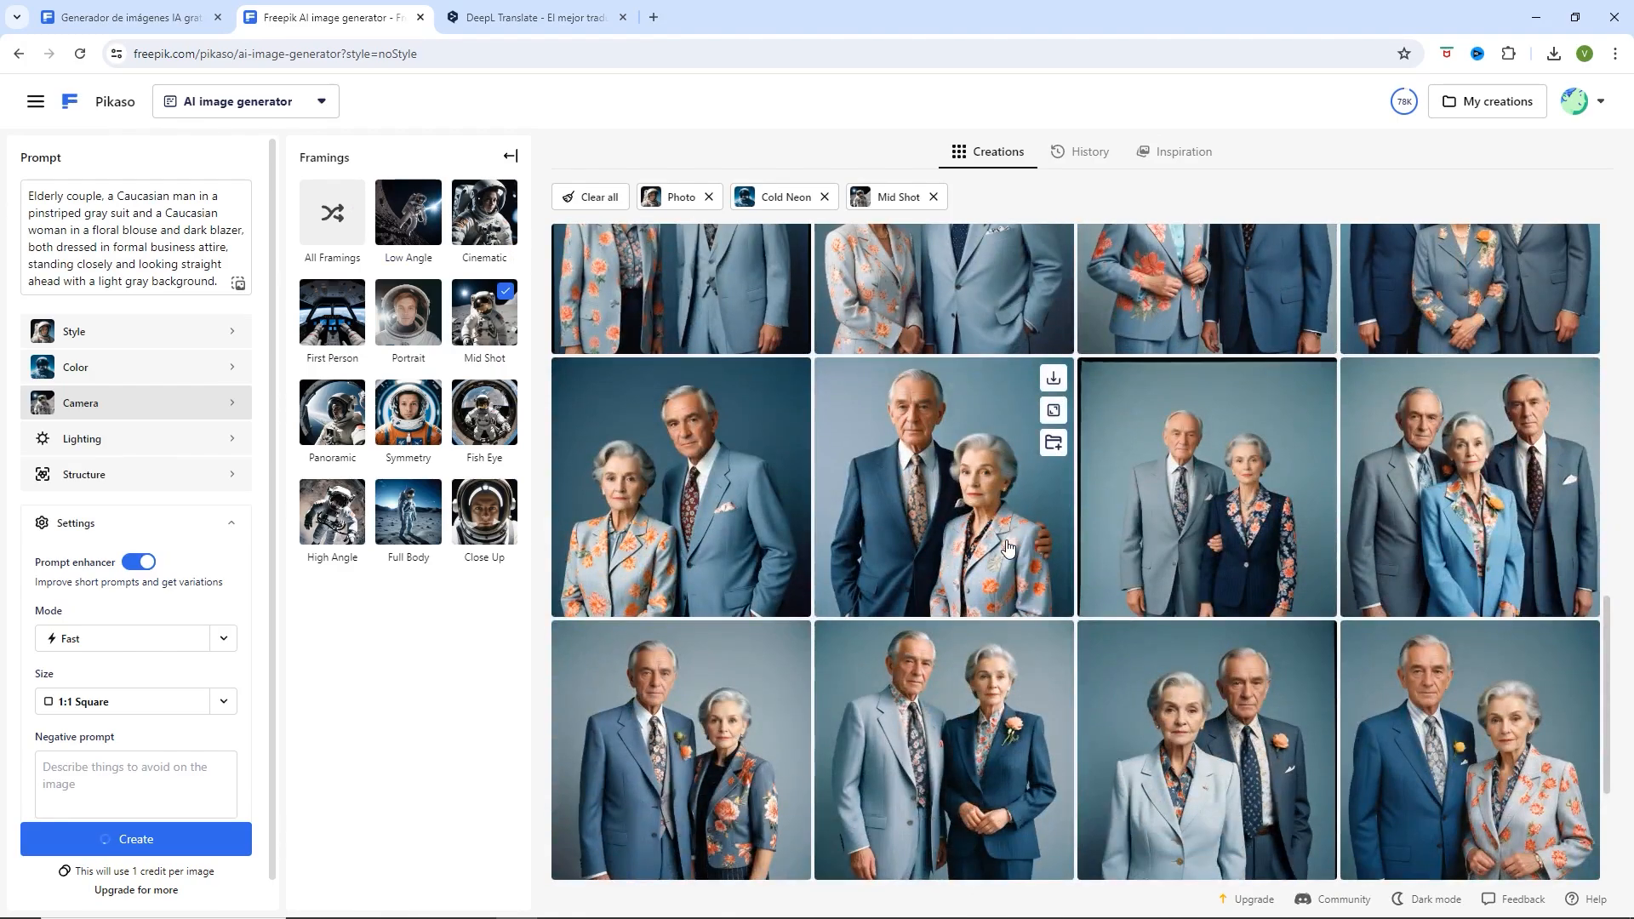
scroll(1008, 547, "down", 3)
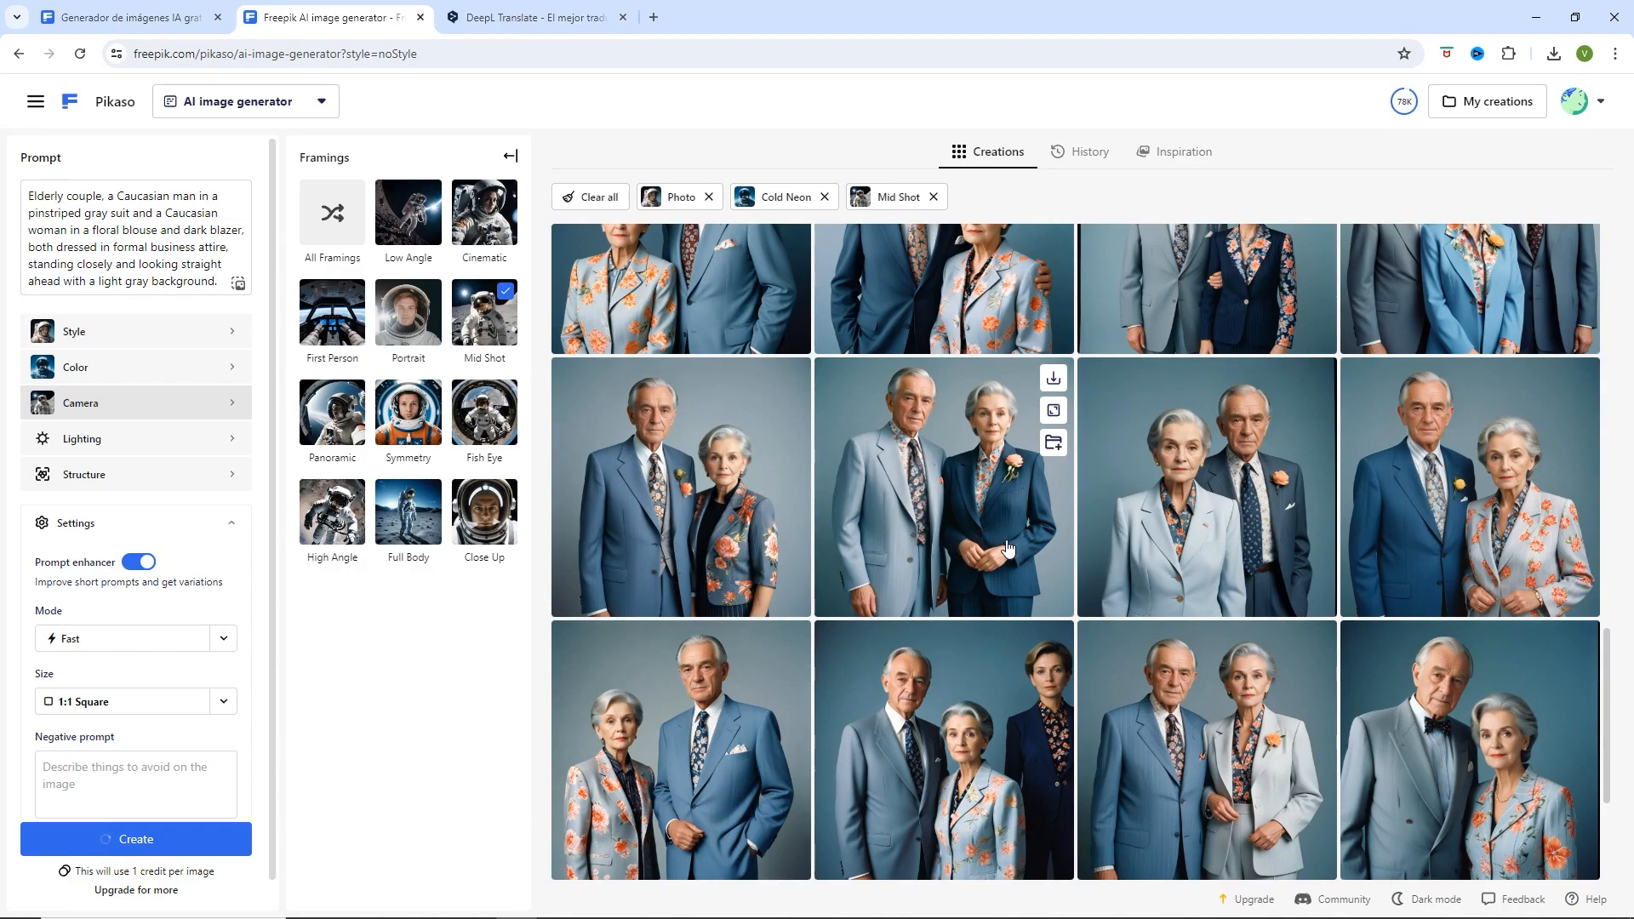
- Examine the generated elderly-couple portraits, viewing the one with her floral blazer and his blue suit at full size
left_click(695, 704)
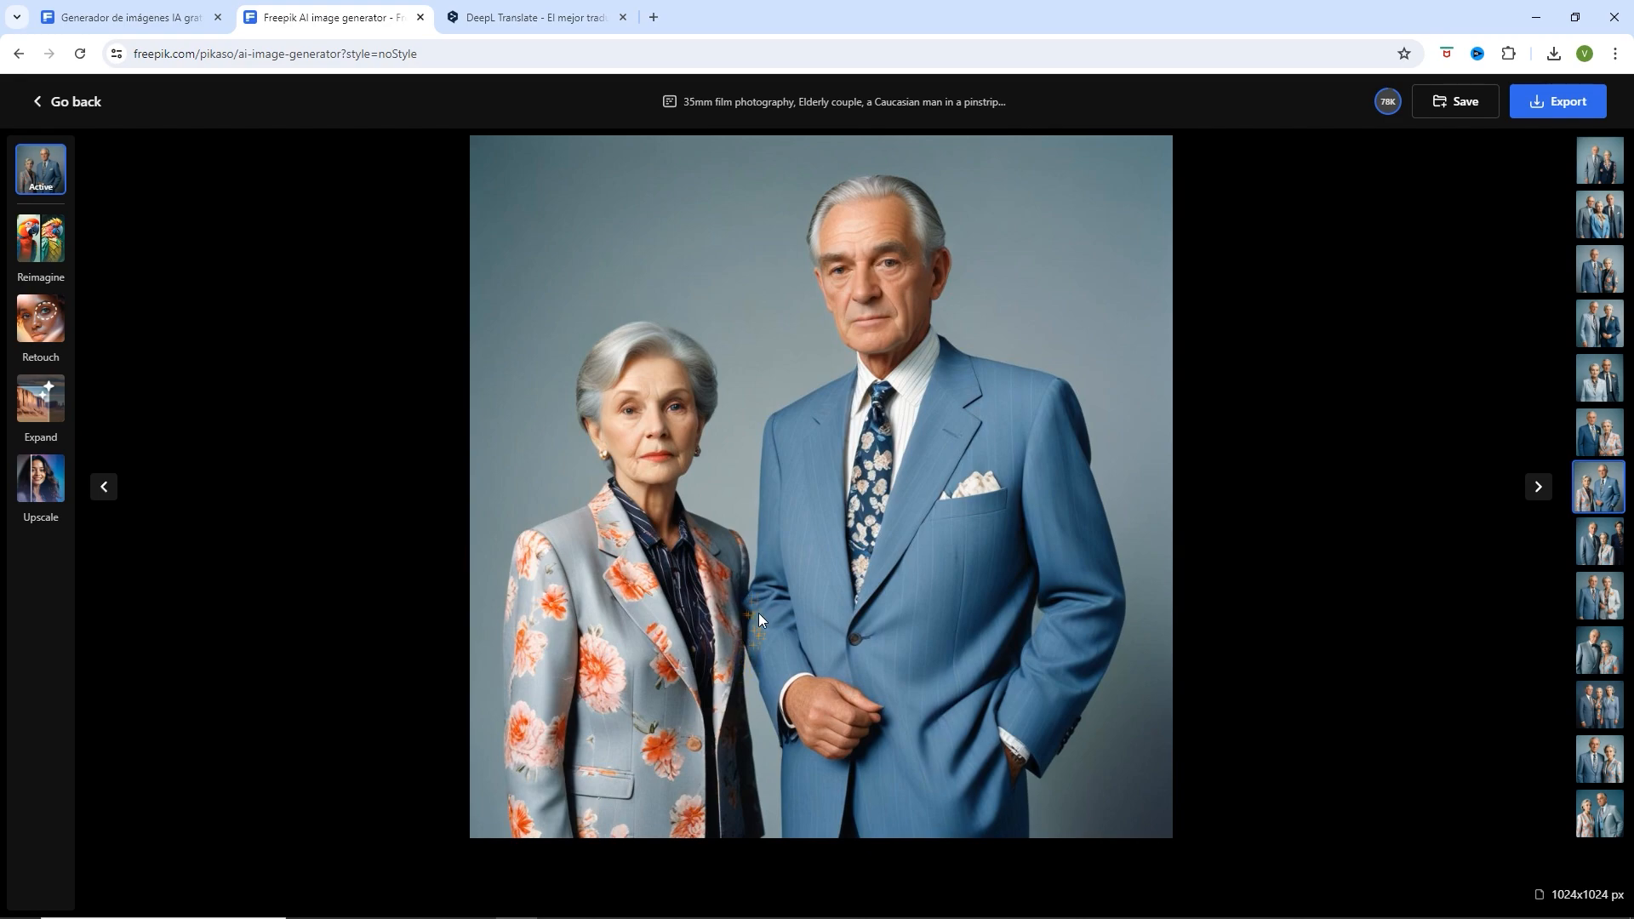
left_click(56, 103)
scroll(921, 460, "down", 3)
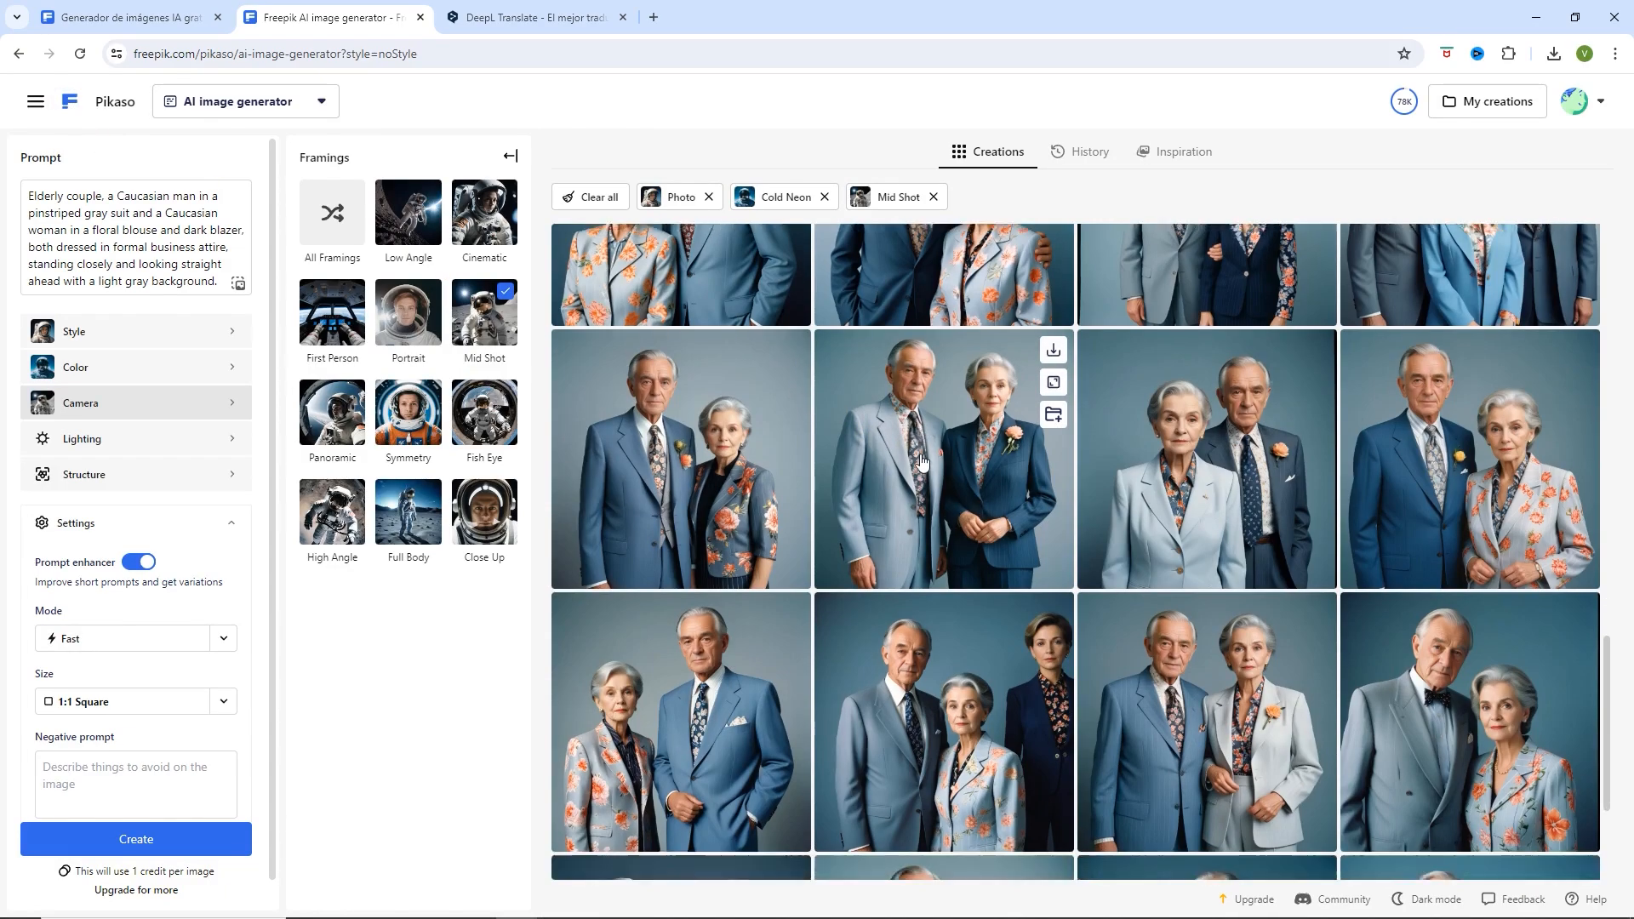
scroll(922, 459, "down", 3)
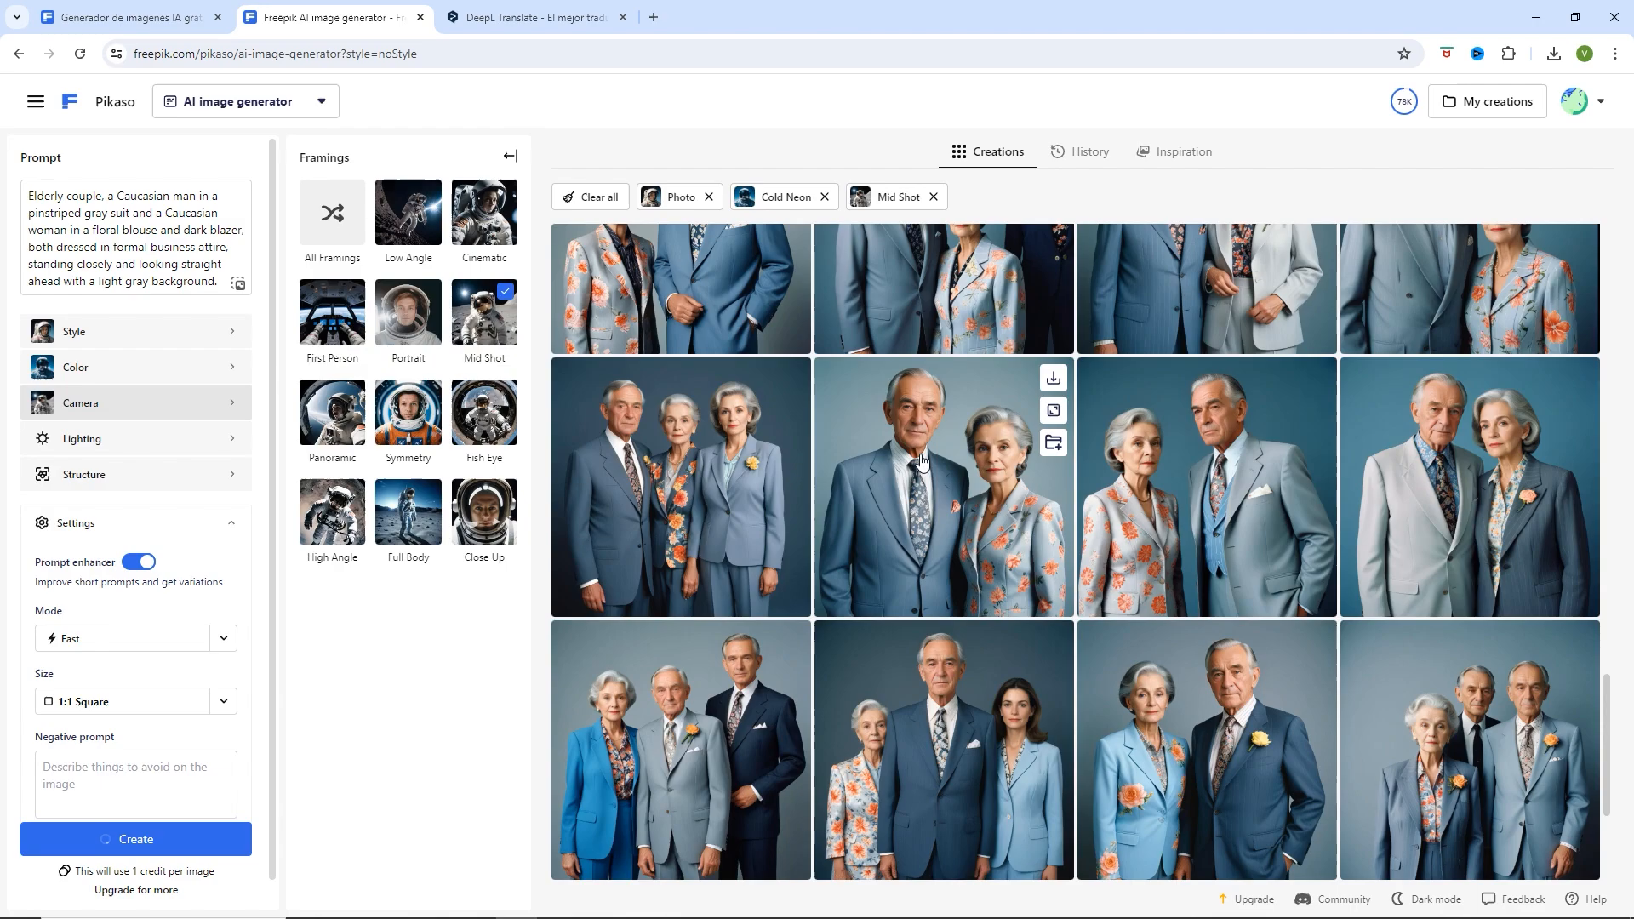
scroll(915, 461, "up", 4)
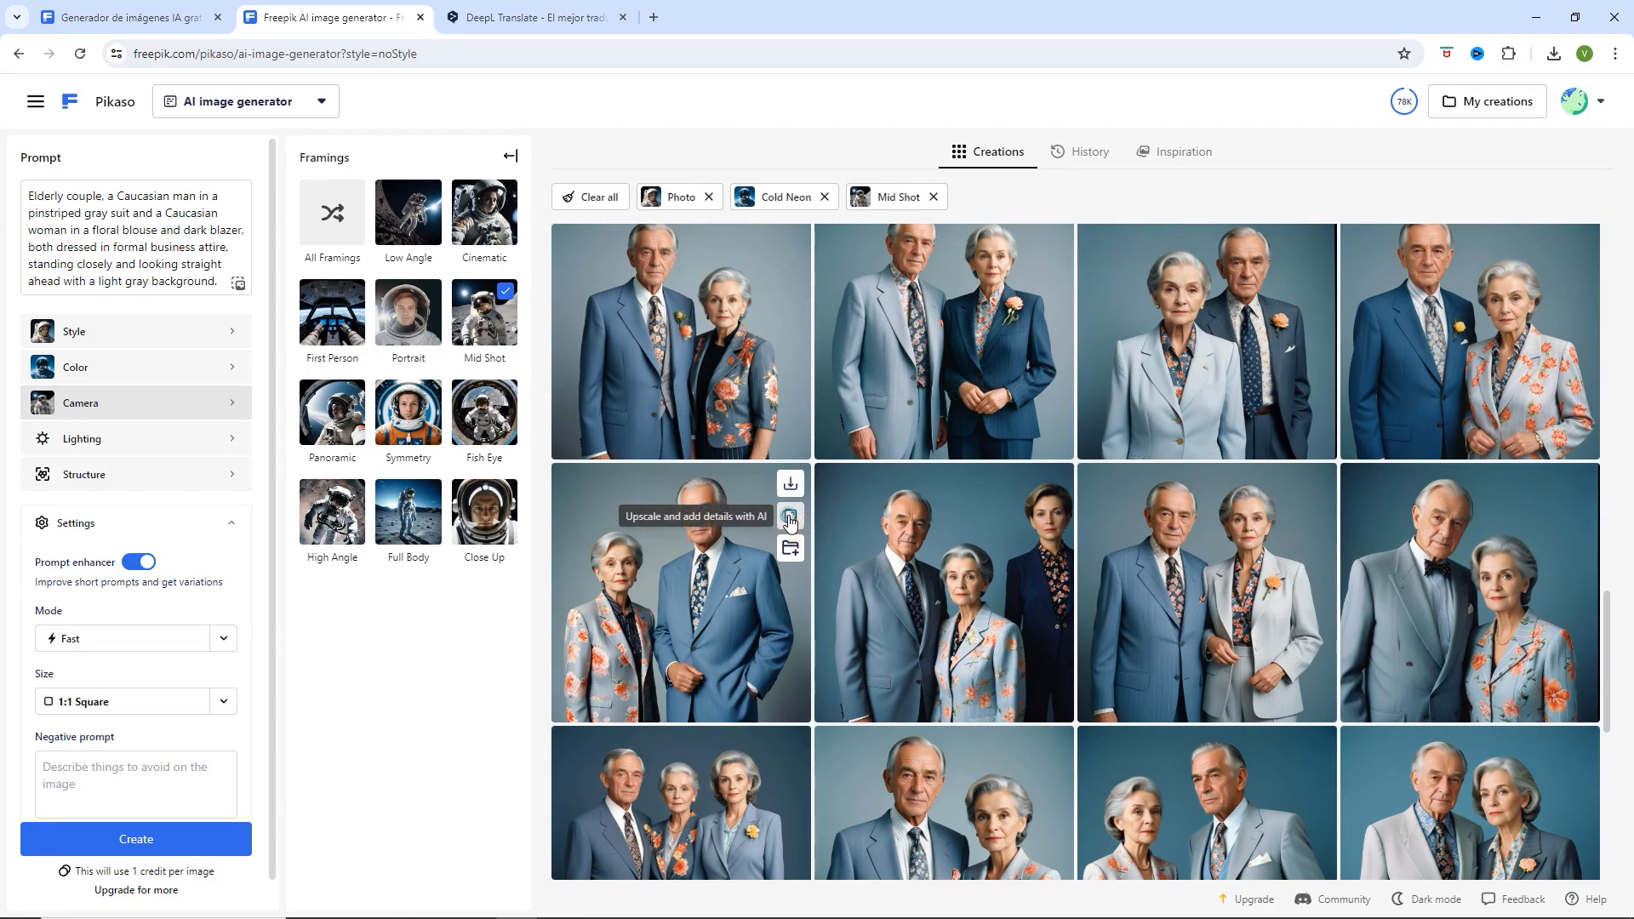
- Open the portrait with the floral blazer and blue suit in the Upscaler at 2k, and return to the AI image generator
left_click(791, 516)
left_click(35, 295)
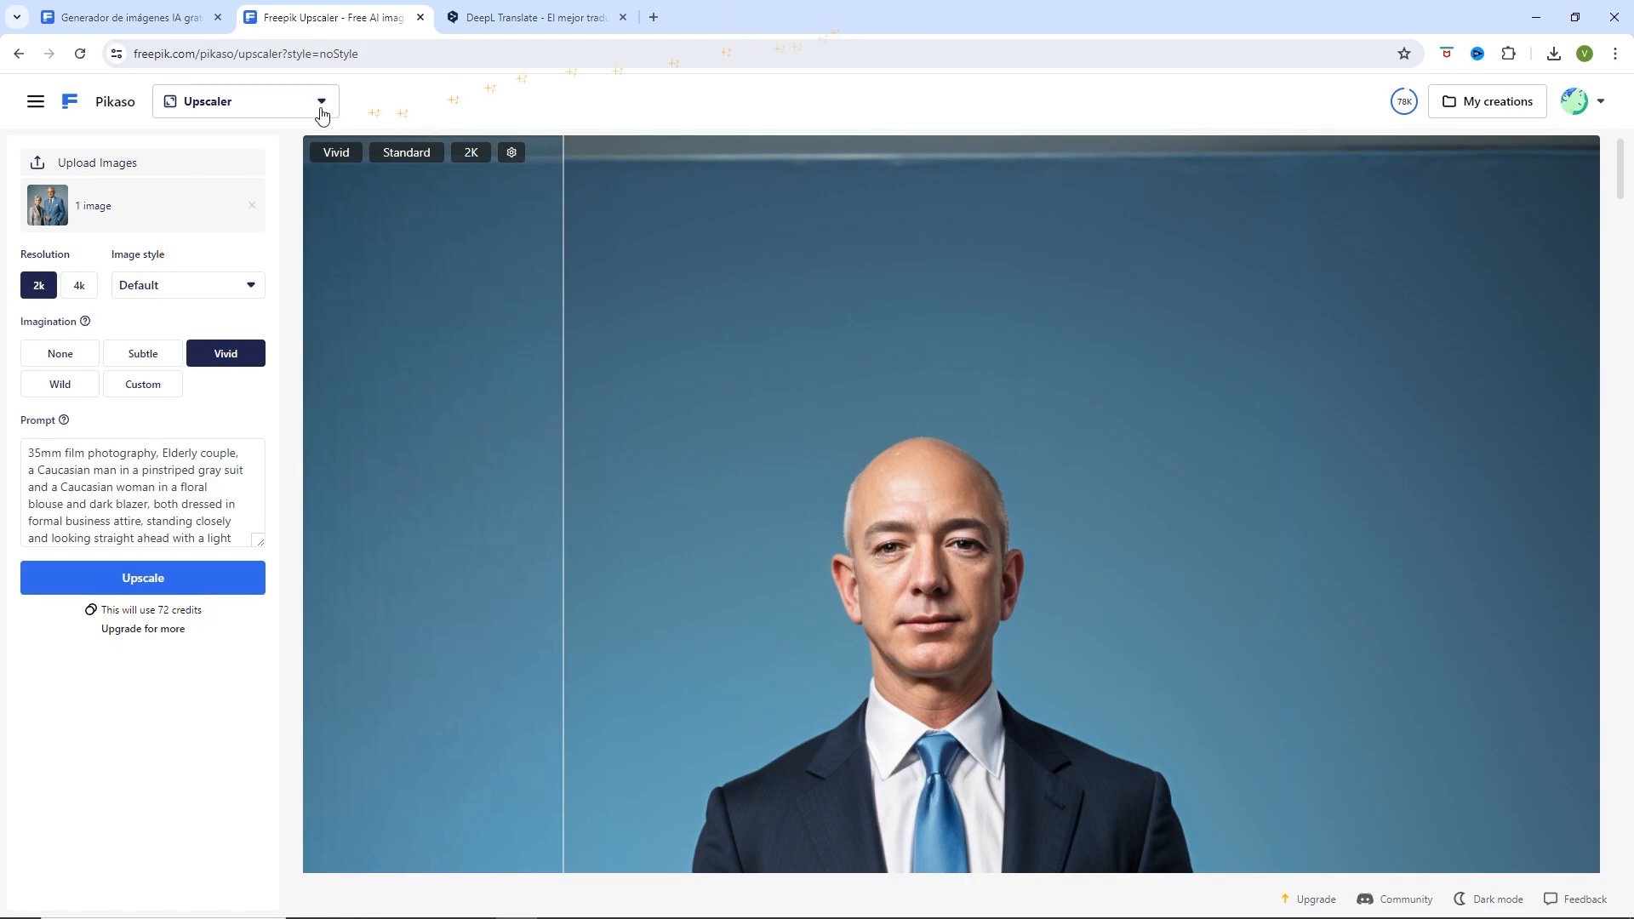
left_click(265, 101)
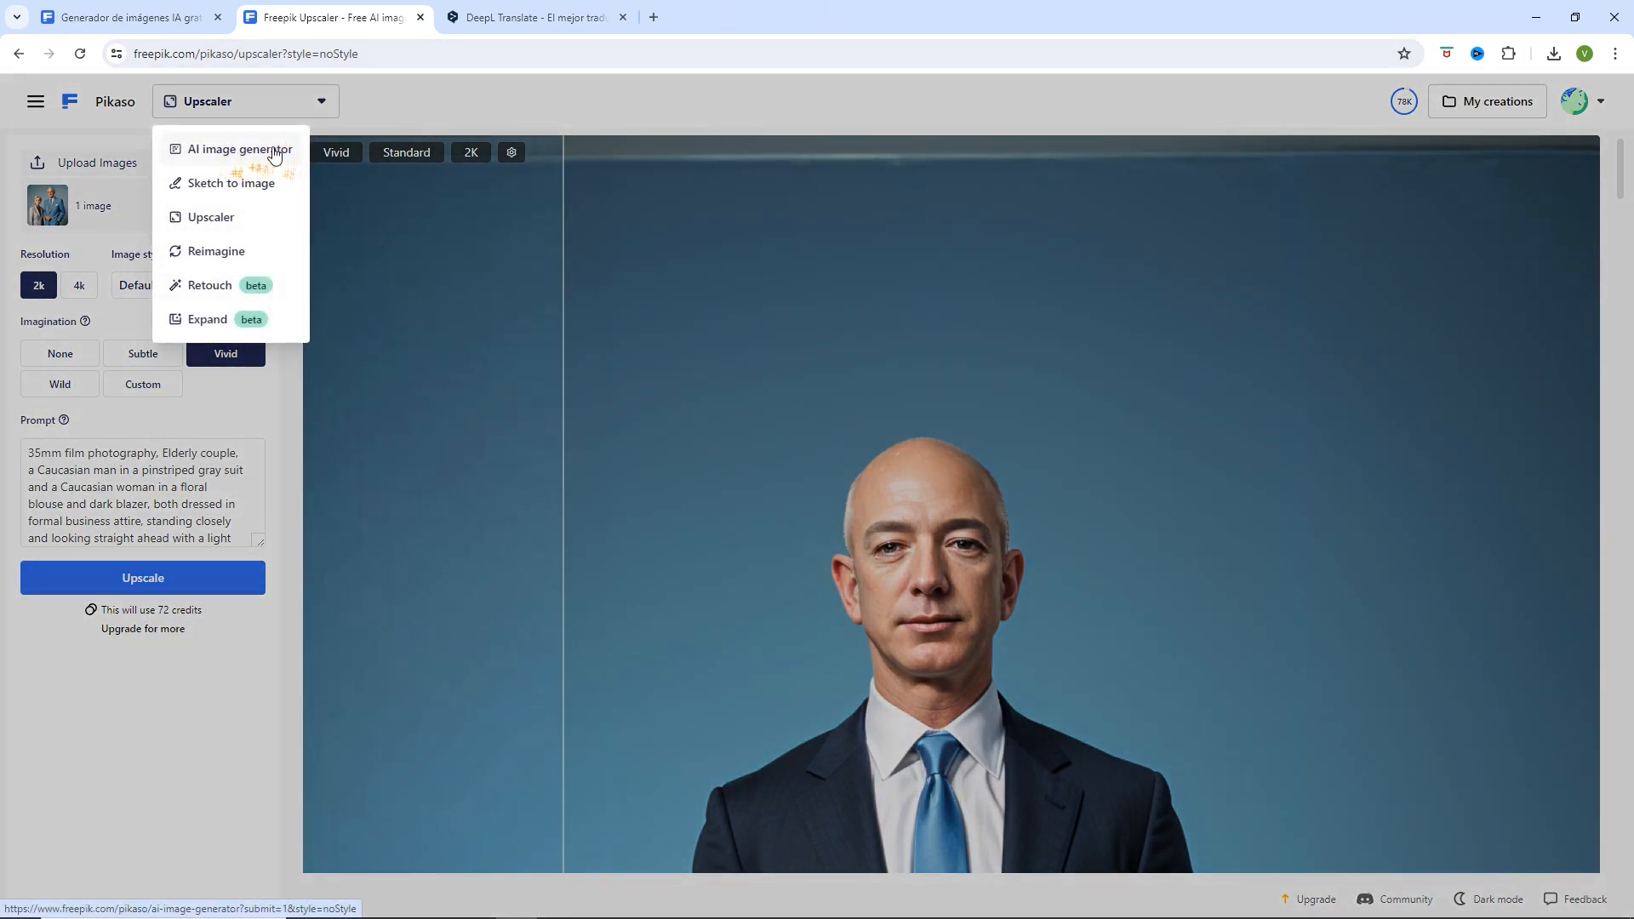
left_click(270, 152)
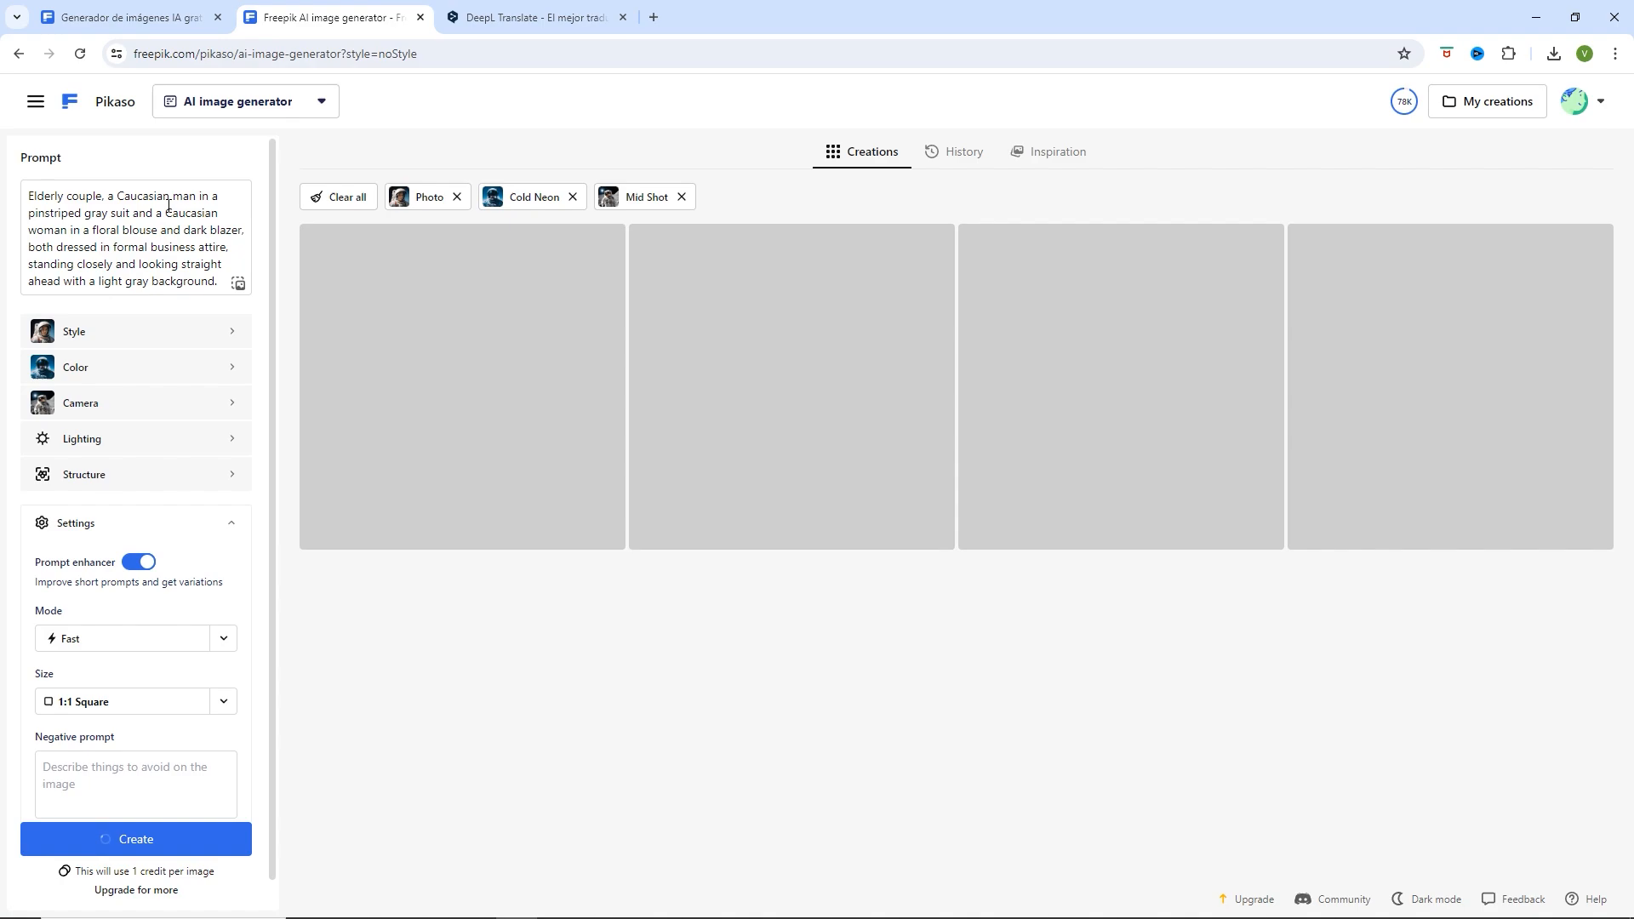
- Clear the elderly-couple description from the image prompt
left_click(136, 230)
key("ctrl+a")
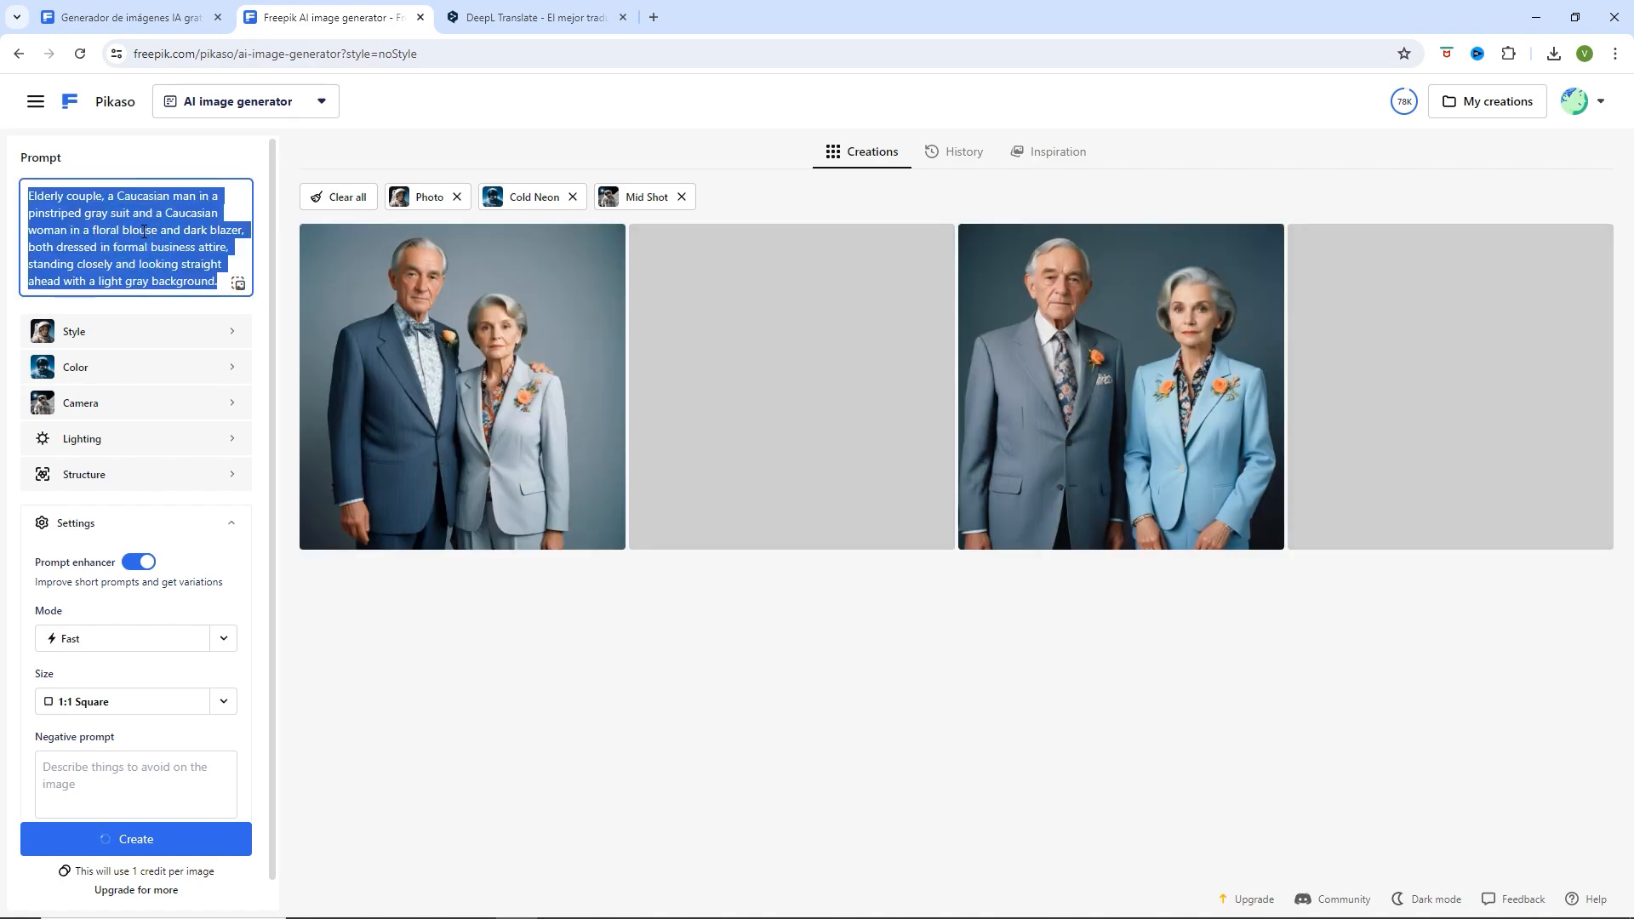
key("BackSpace")
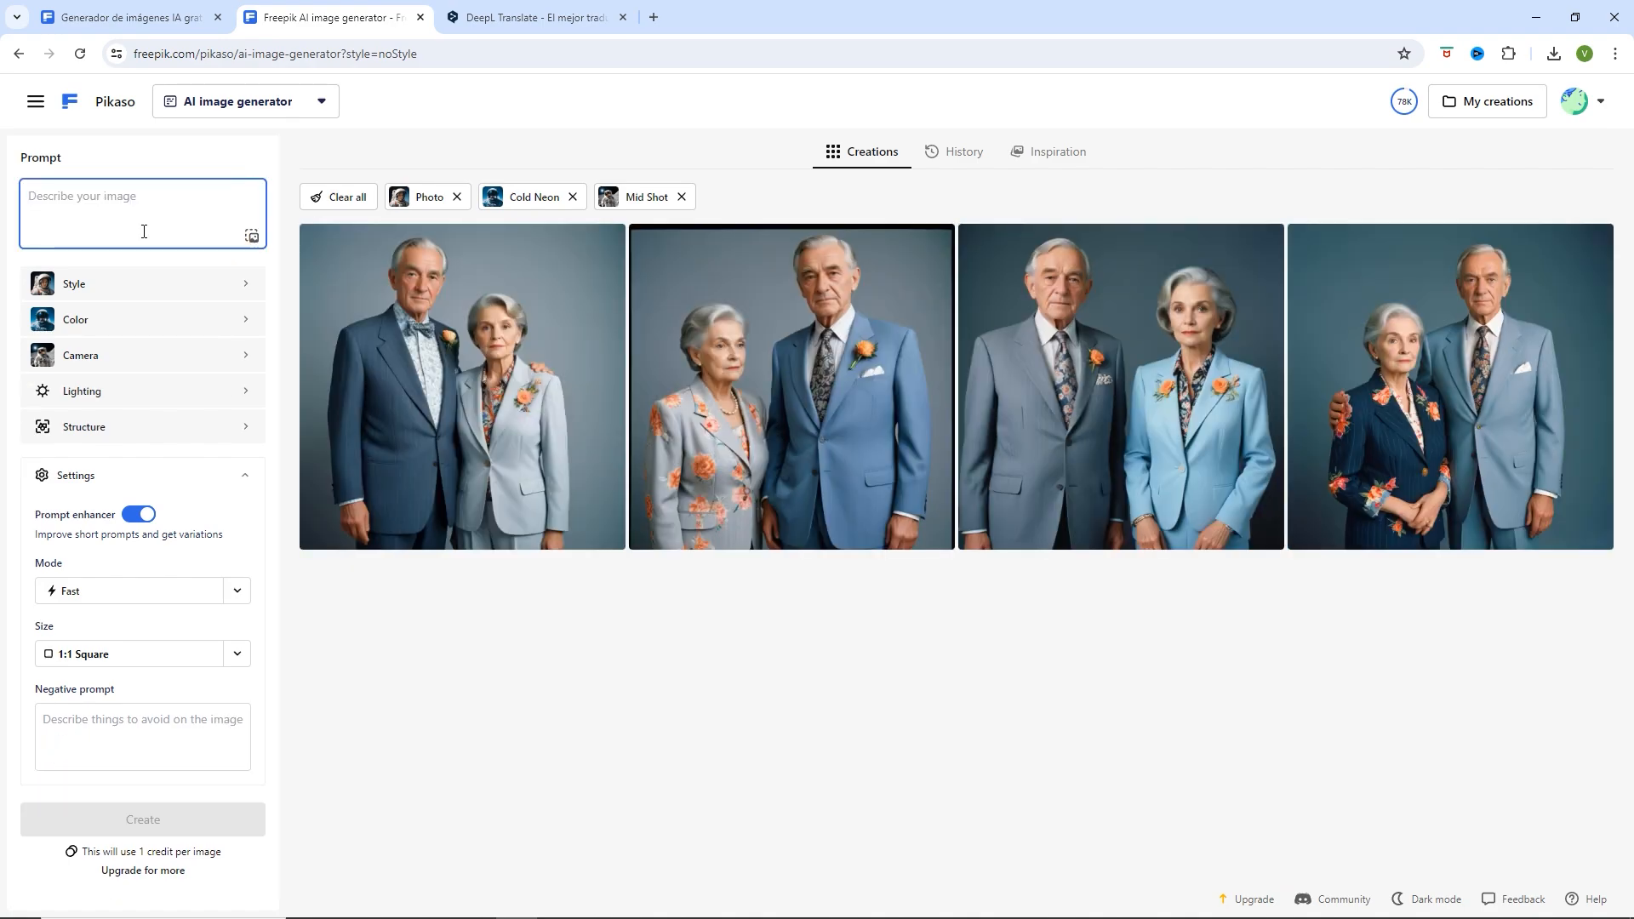
- Switch to DeepL Translate and replace the source text with "Jeff Bezos jóven"
left_click(495, 17)
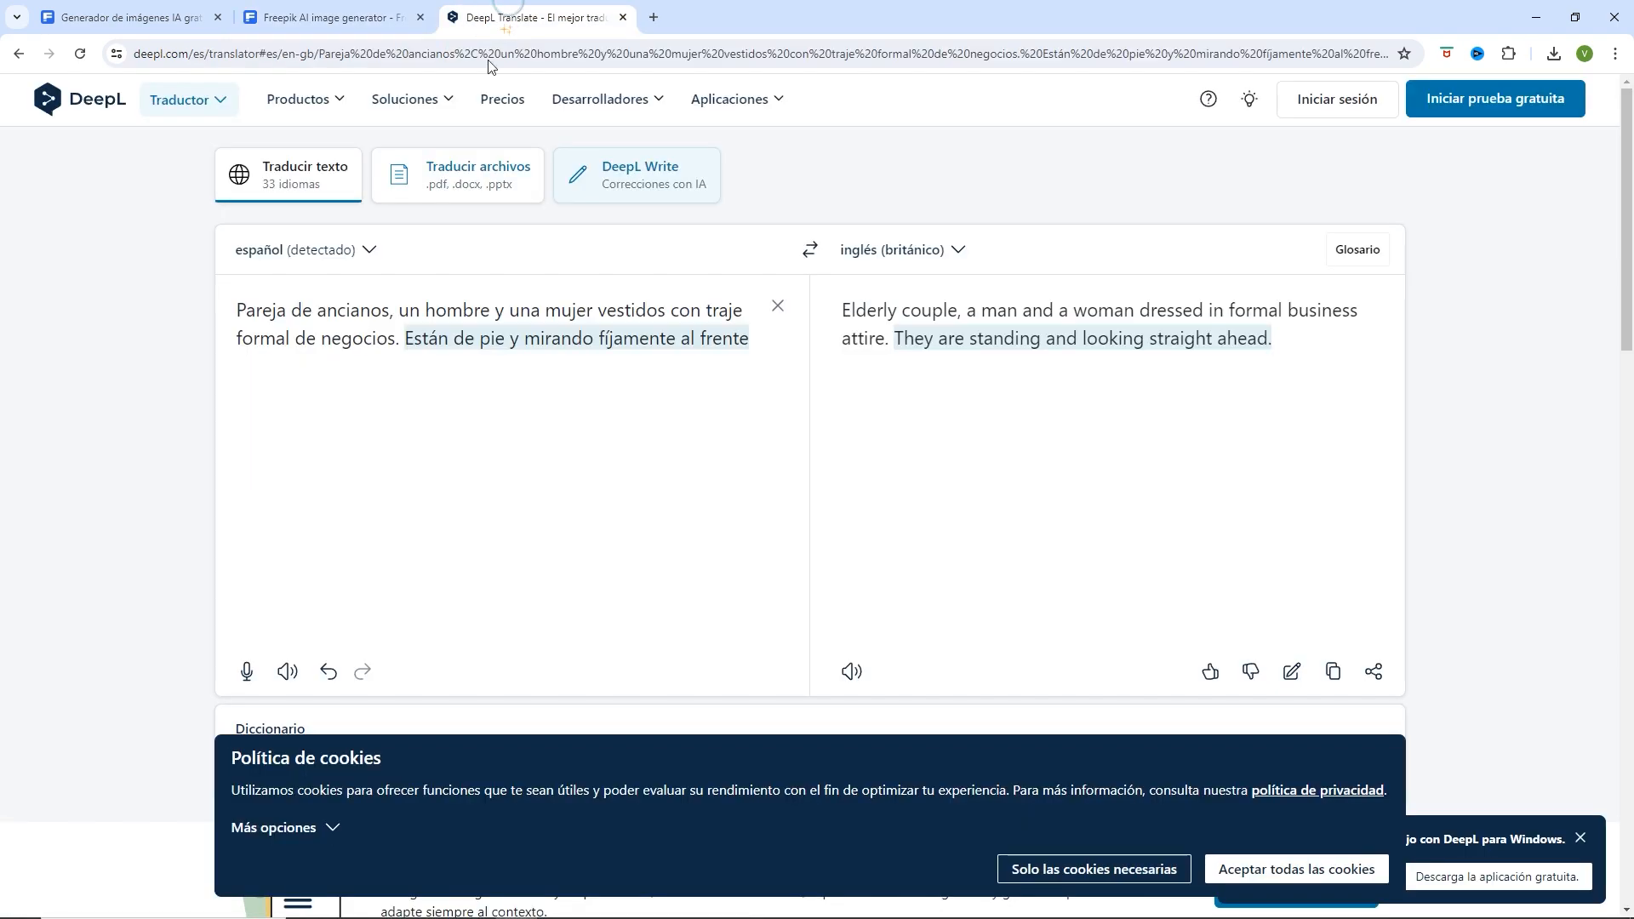
left_click(777, 306)
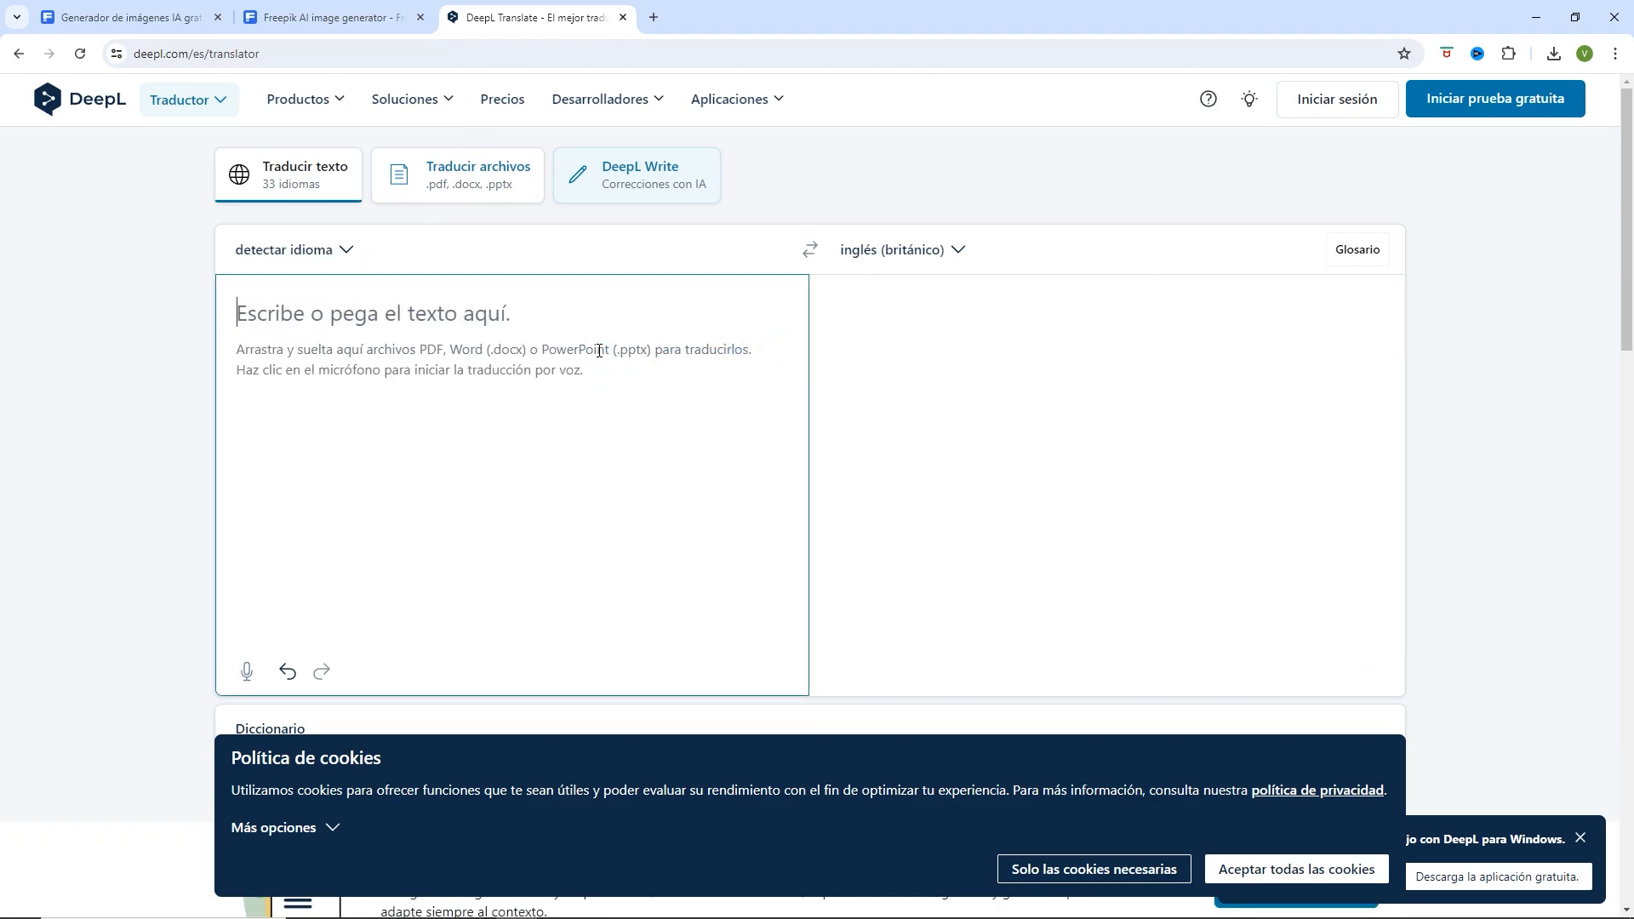
type("Jeff")
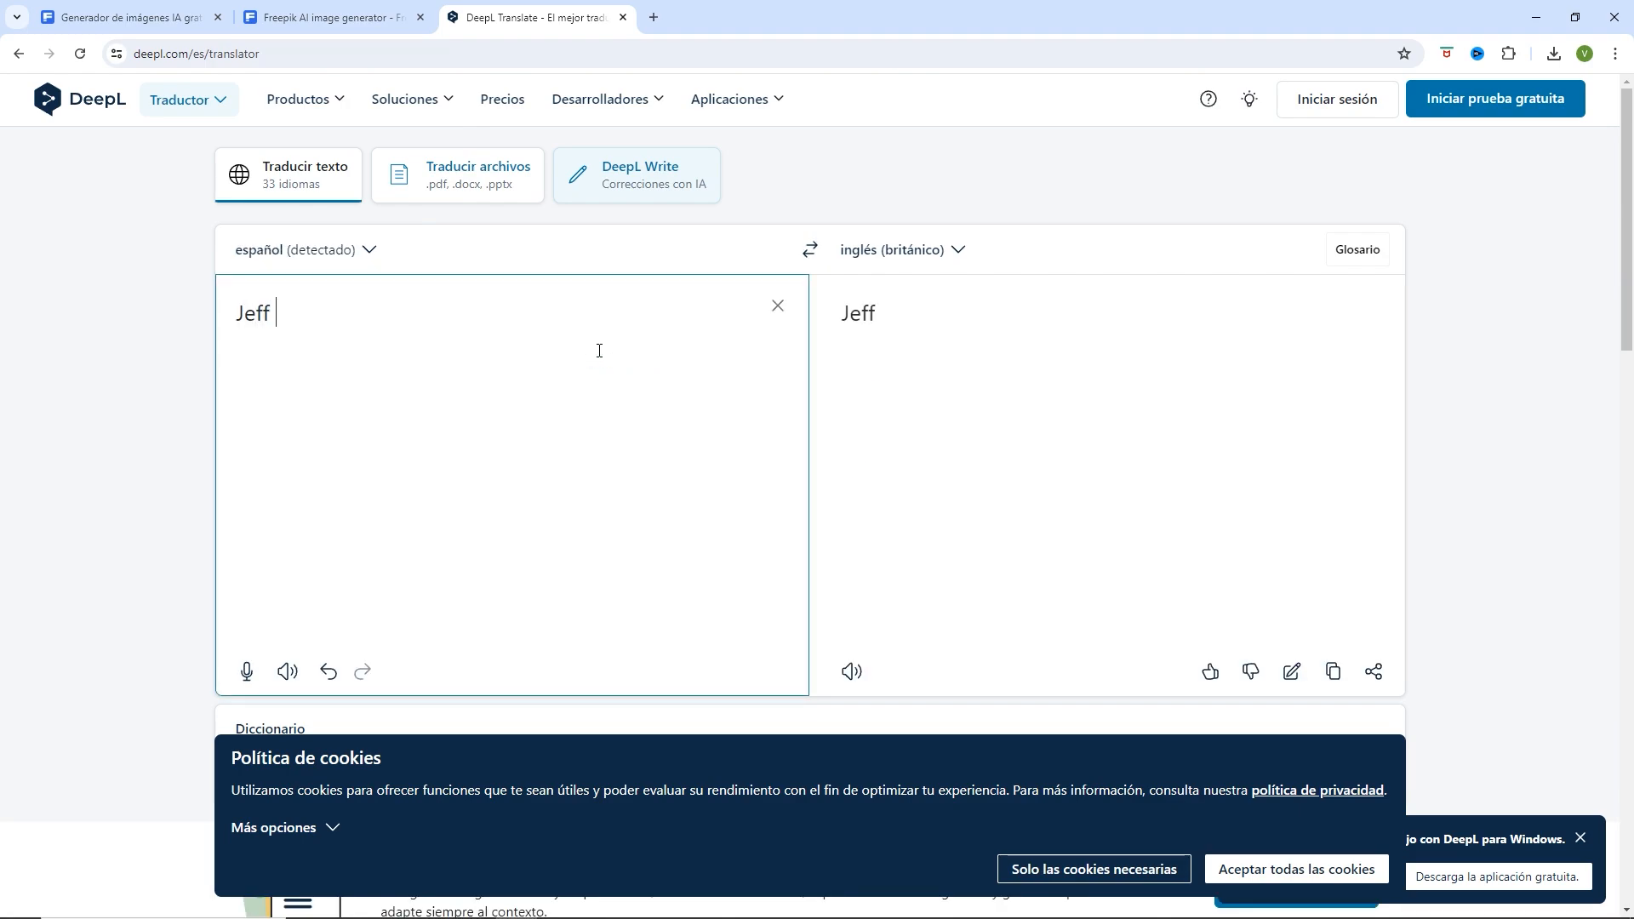
type(" Bezos")
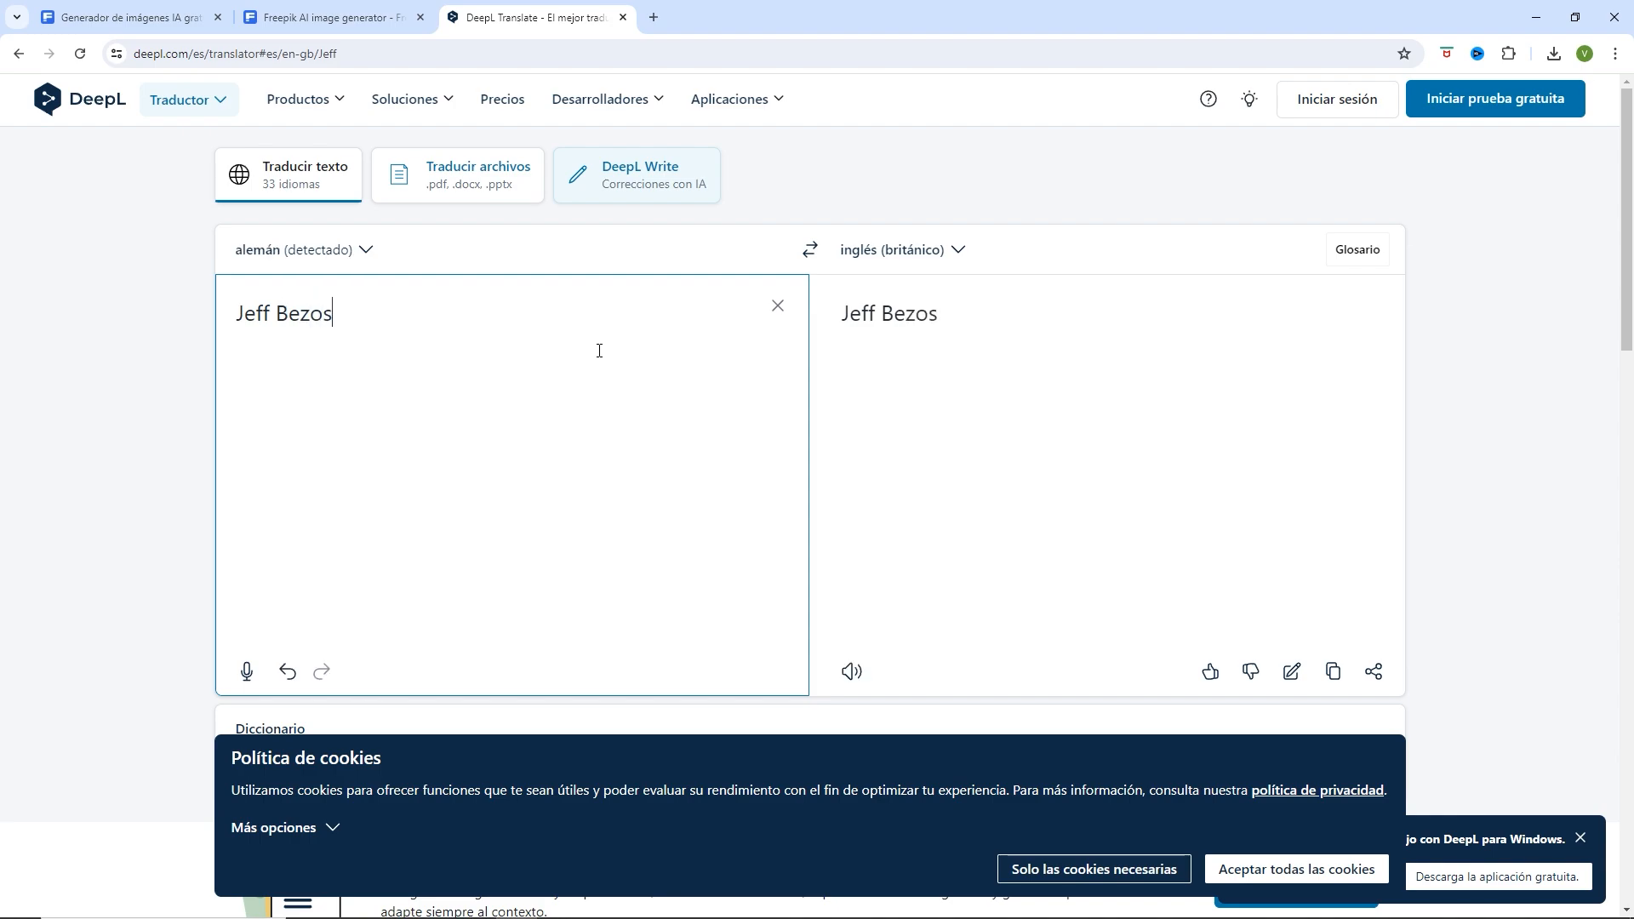
type(" senta")
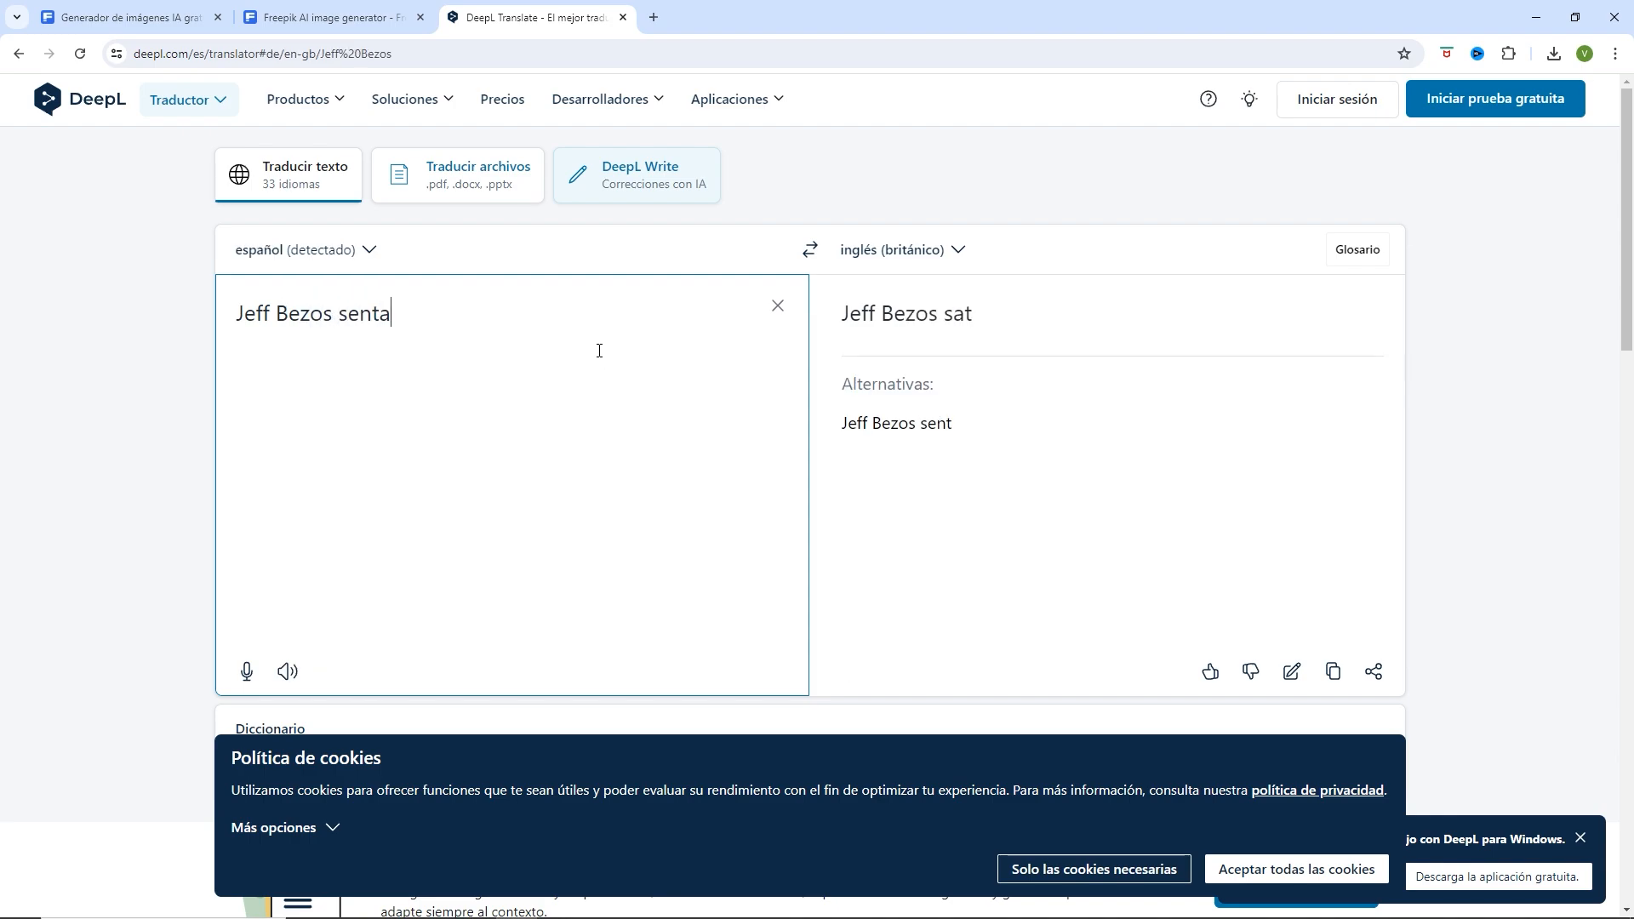
key("BackSpace")
key("BackSpace")
key("BackSpace")
key("BackSpace")
key("BackSpace")
type("h")
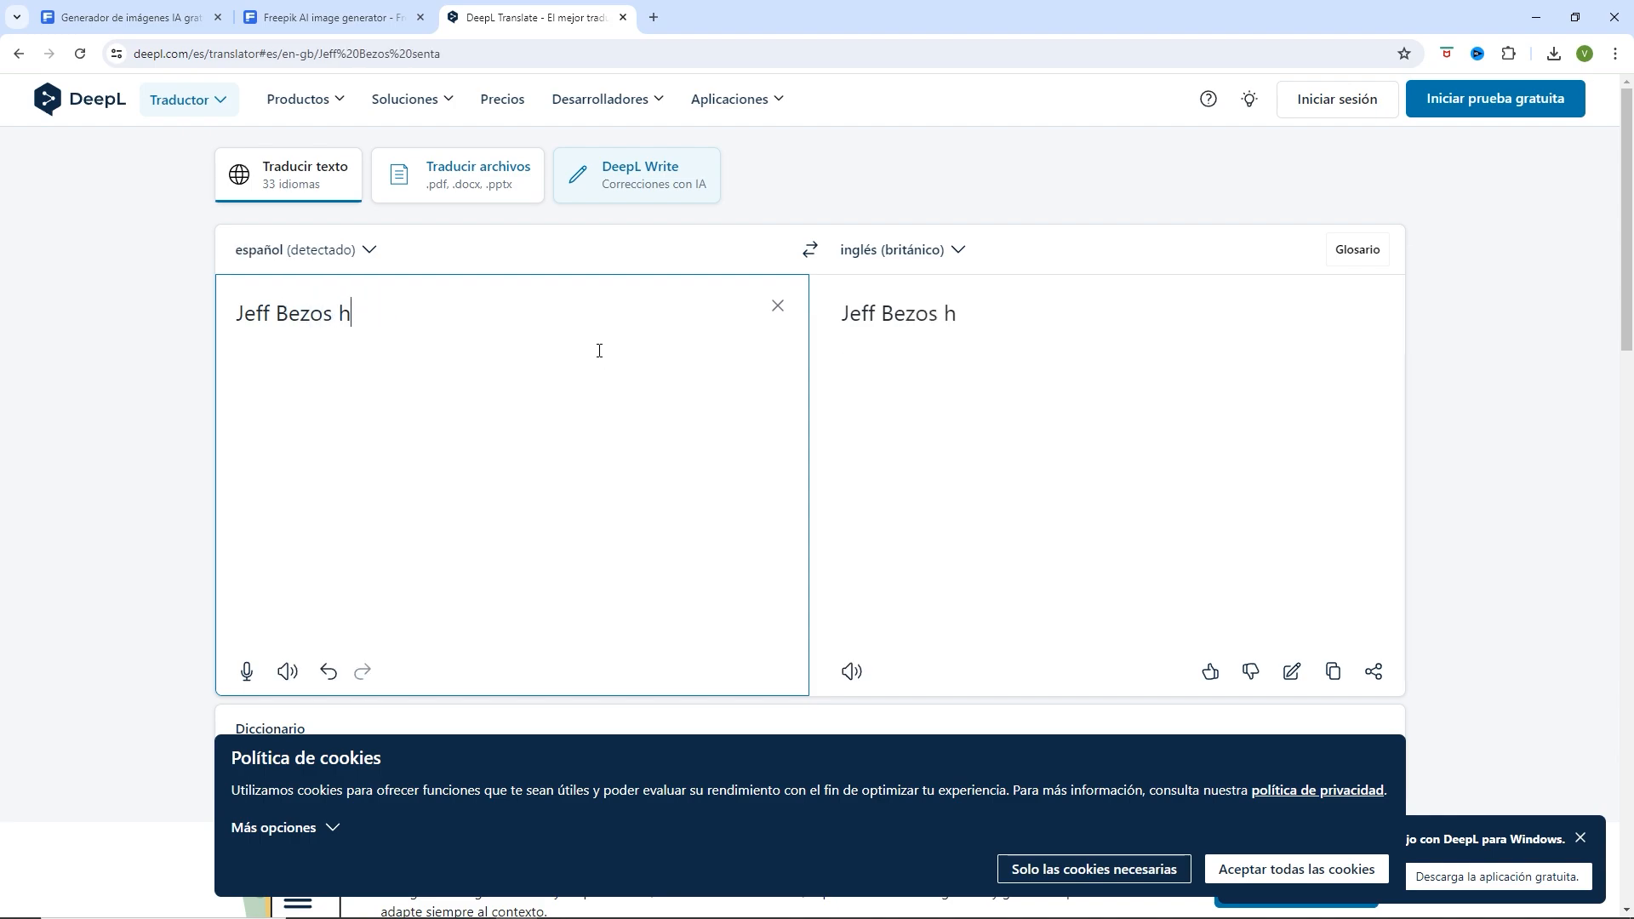
key("BackSpace")
type("jóven")
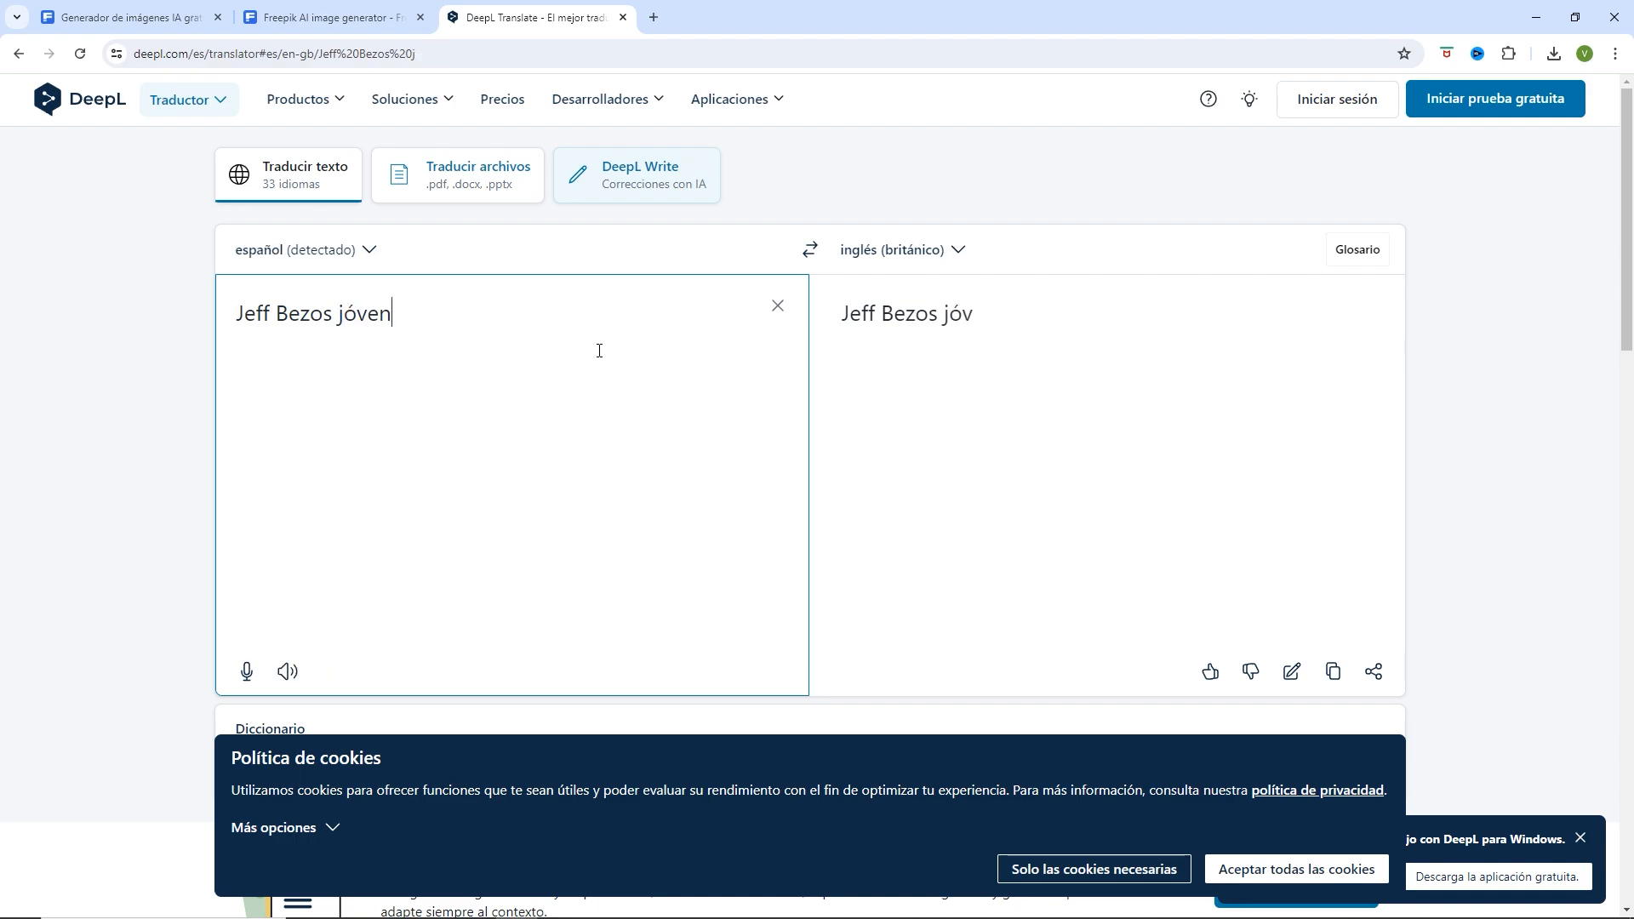
- Extend the Spanish source text with ", sentado frente a un viejo ordenador"
type(", sentad")
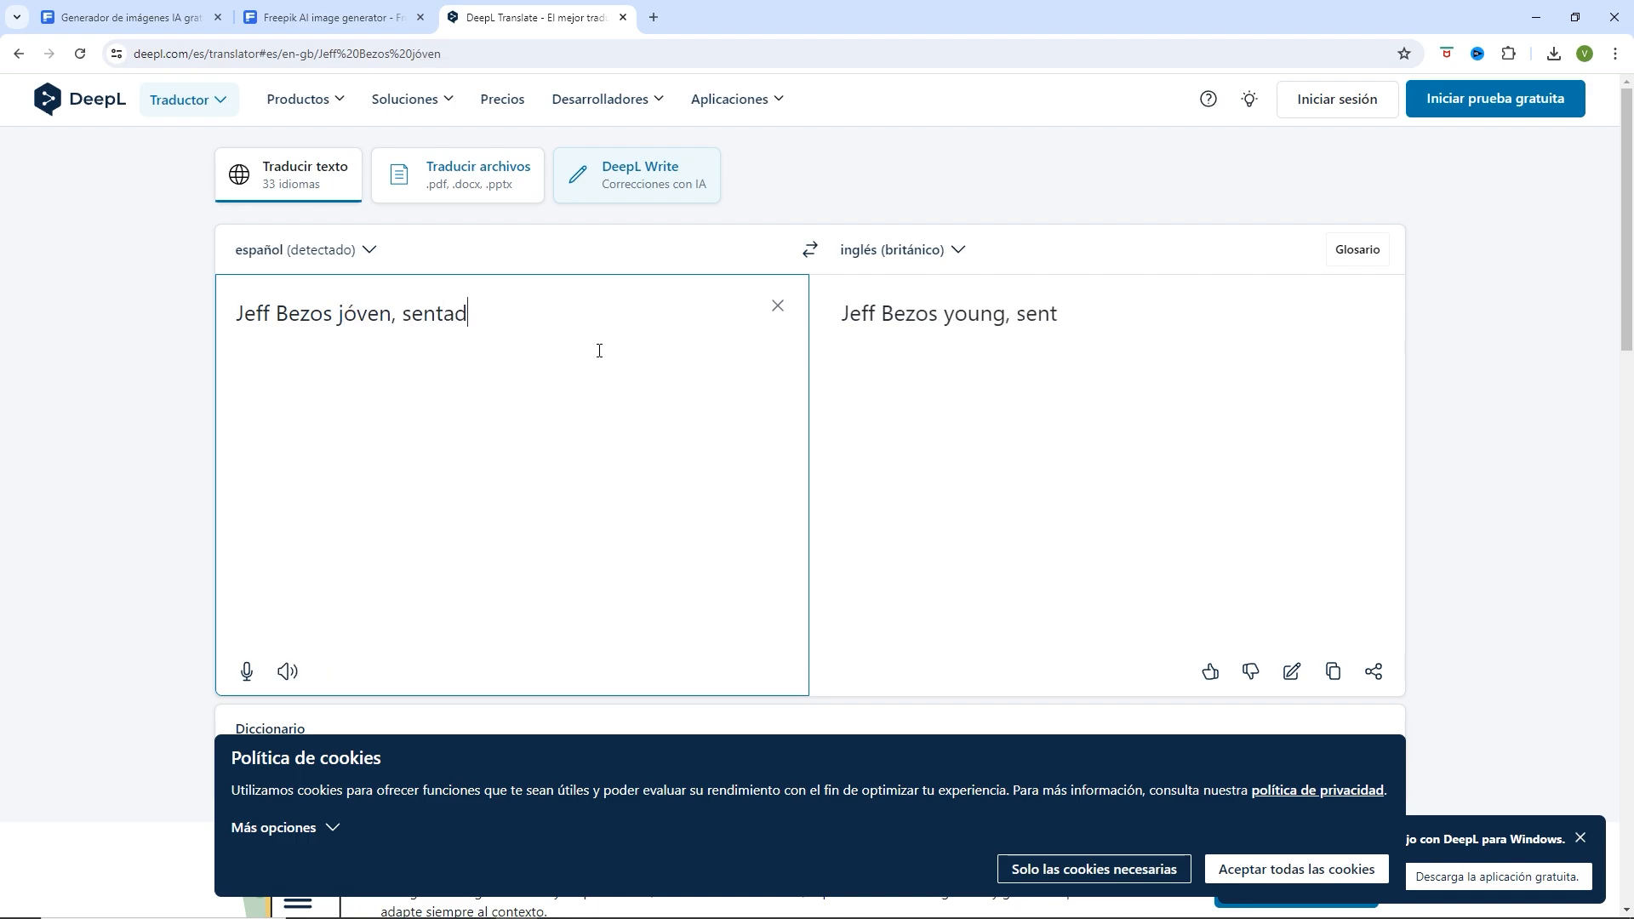
type("o frente al do")
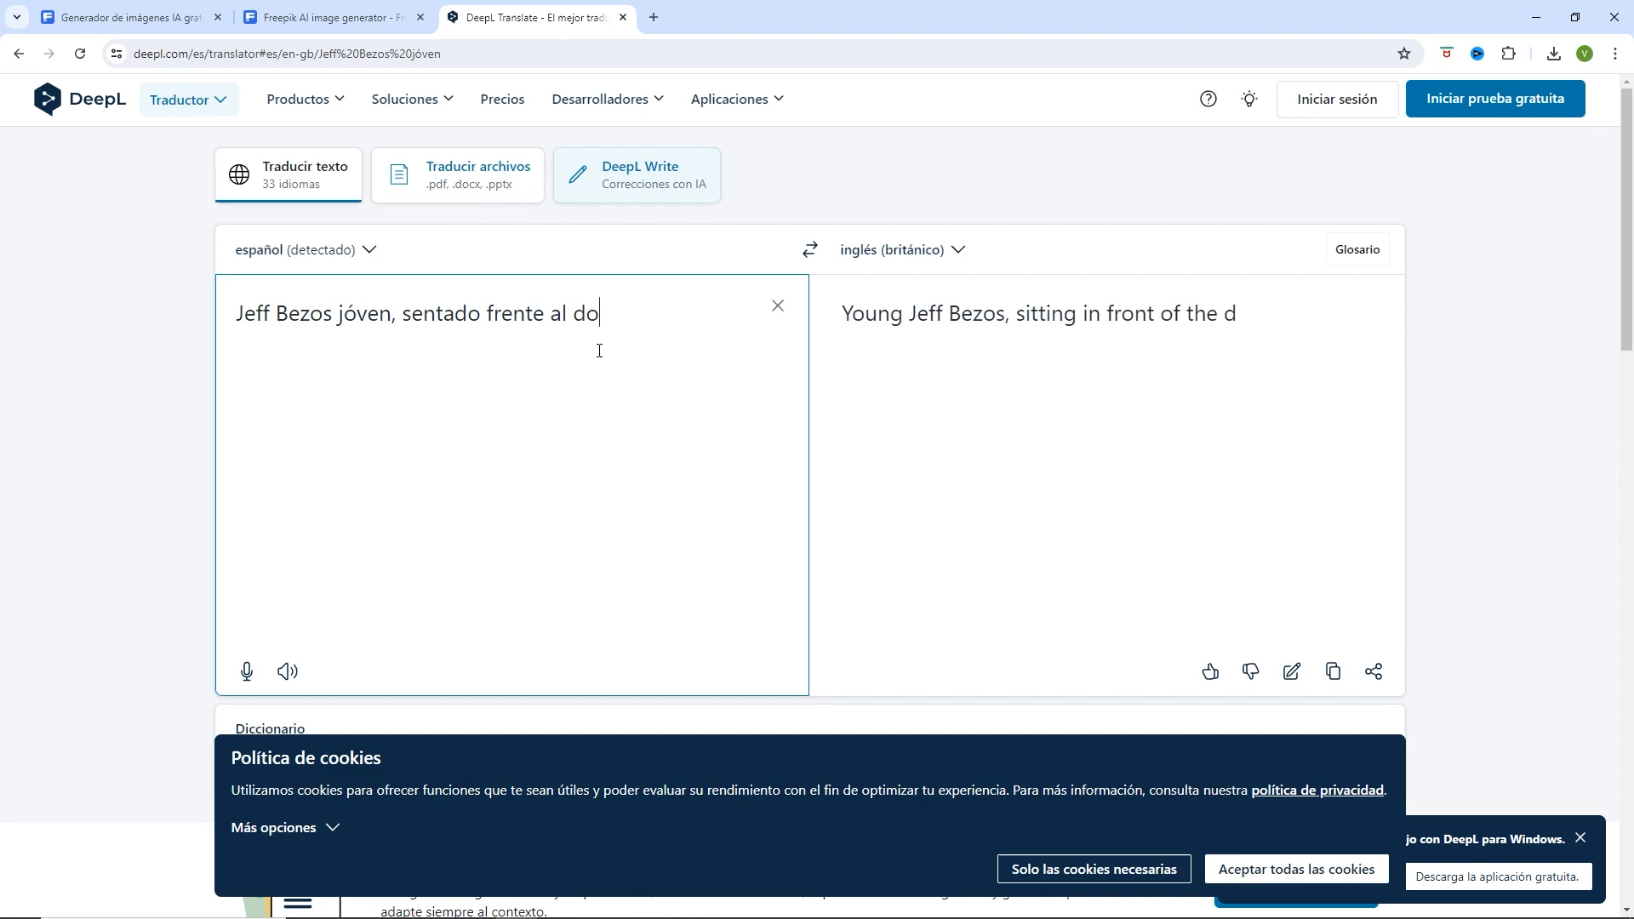
key("BackSpace")
key("BackSpace")
type("ordenador")
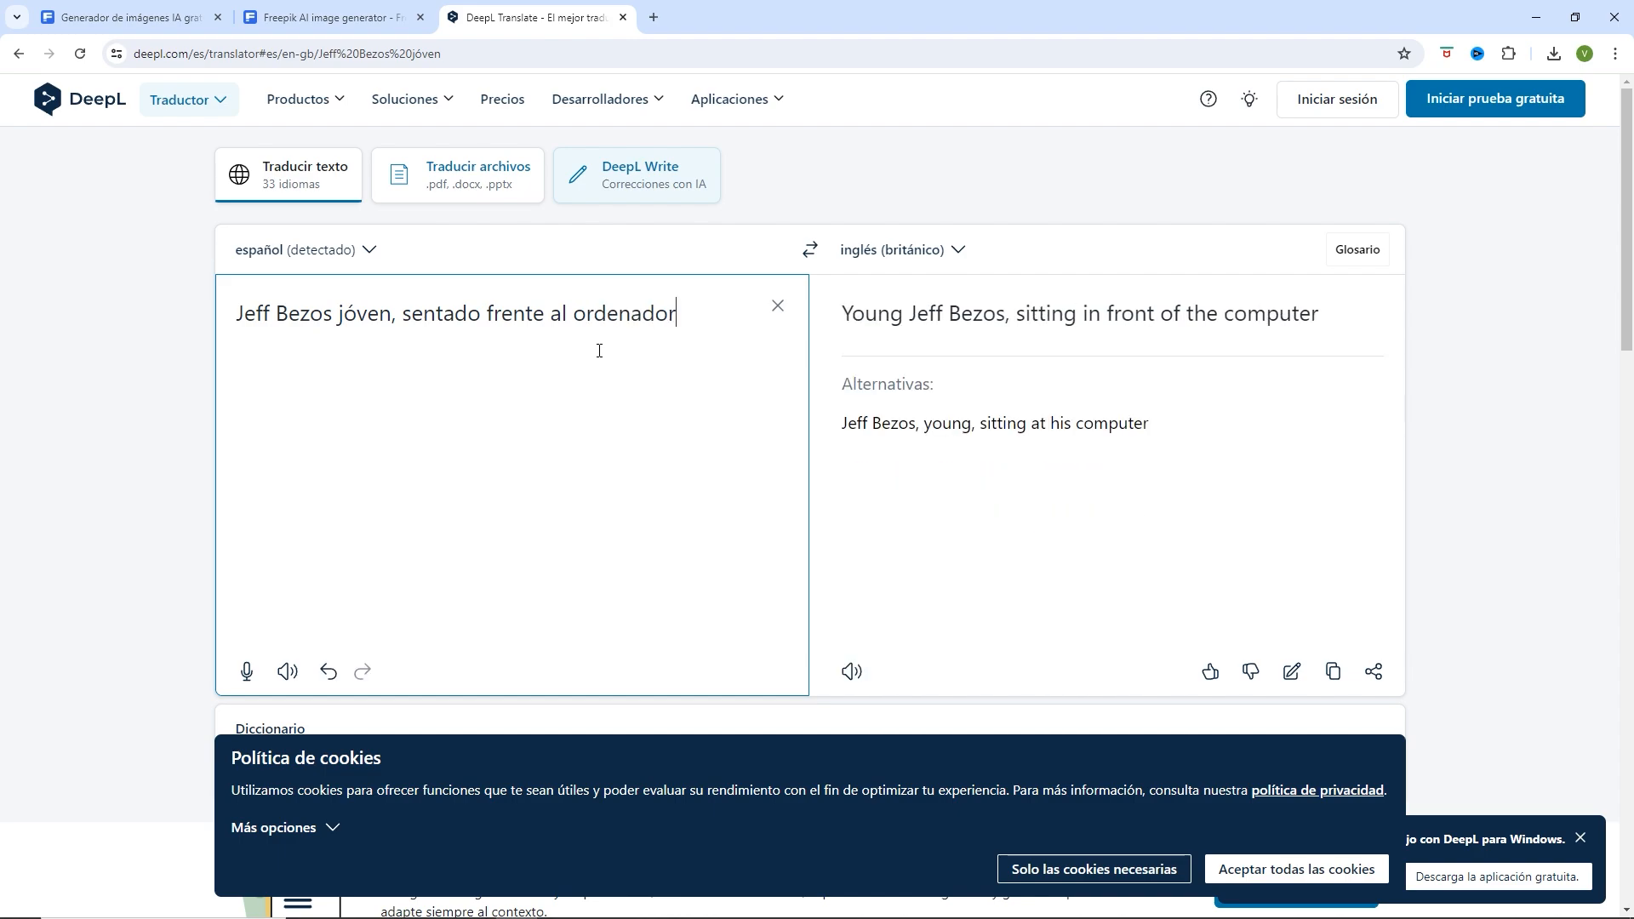
key("BackSpace")
key("BackSpace")
key("BackSpace")
key("BackSpace")
key("BackSpace")
key("BackSpace")
key("BackSpace")
key("BackSpace")
key("BackSpace")
key("BackSpace")
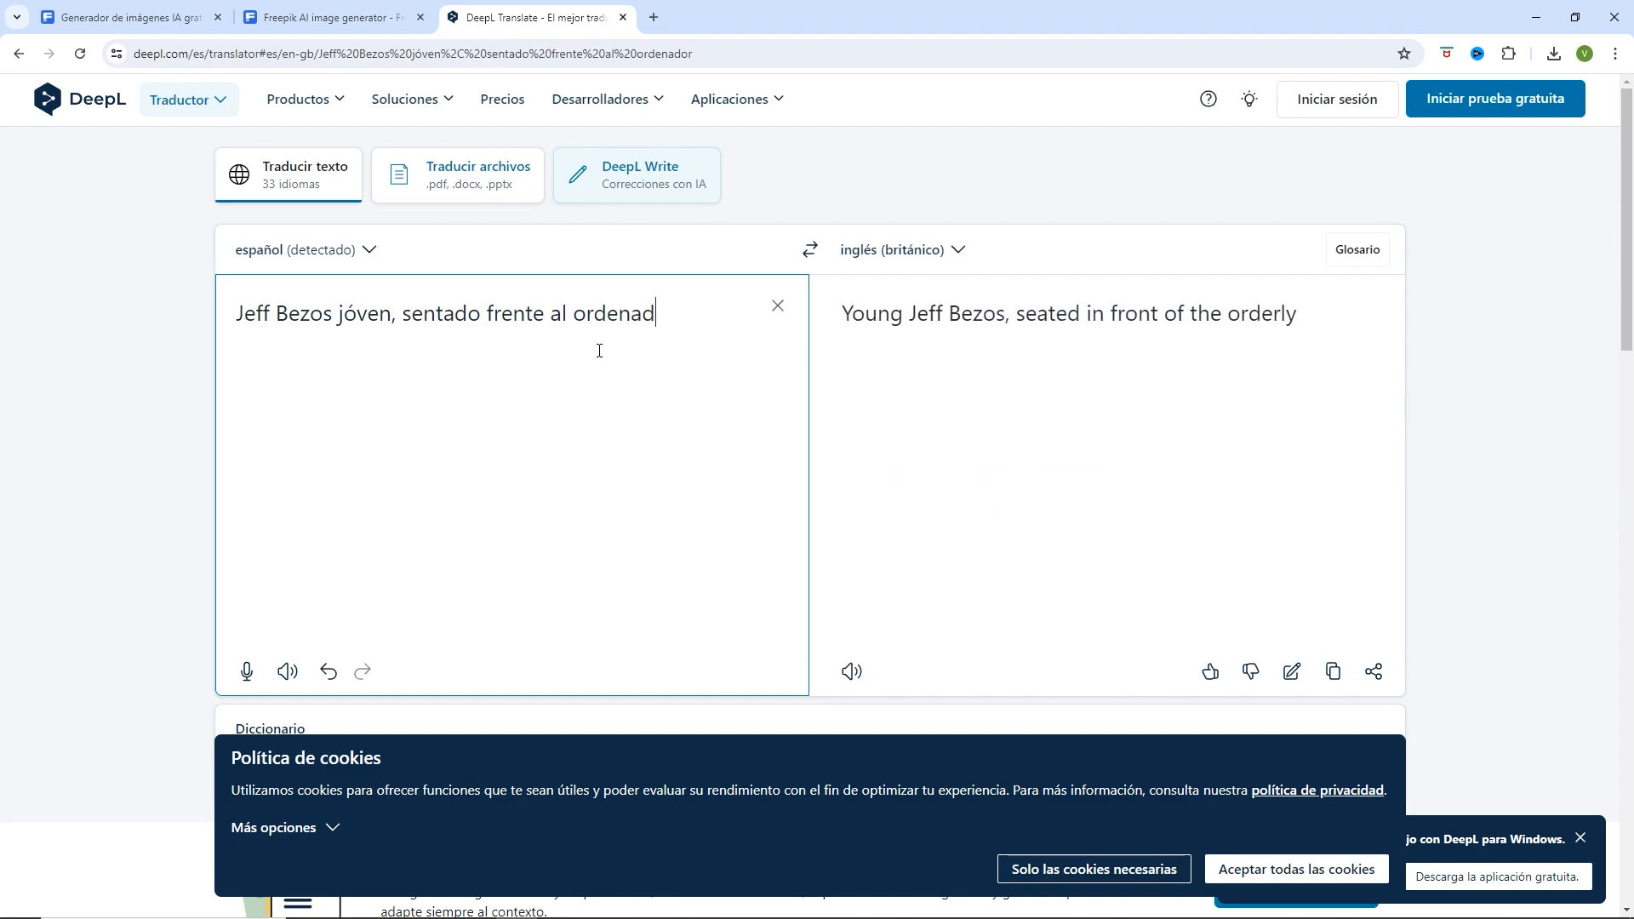
key("BackSpace")
type("u")
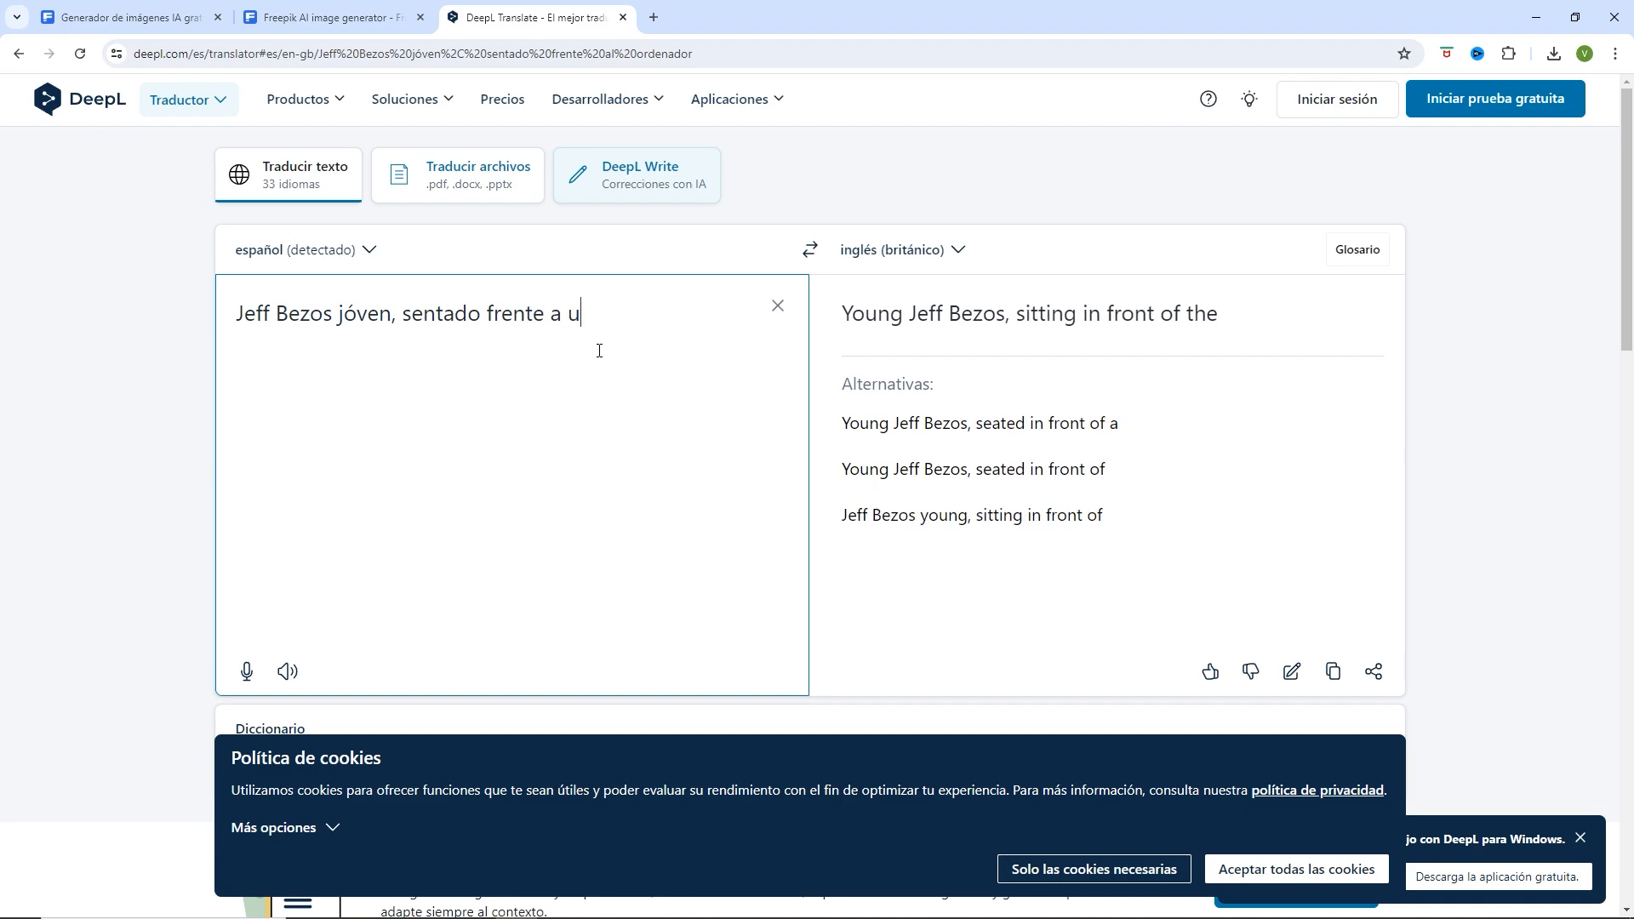
type("n viejo ordenador")
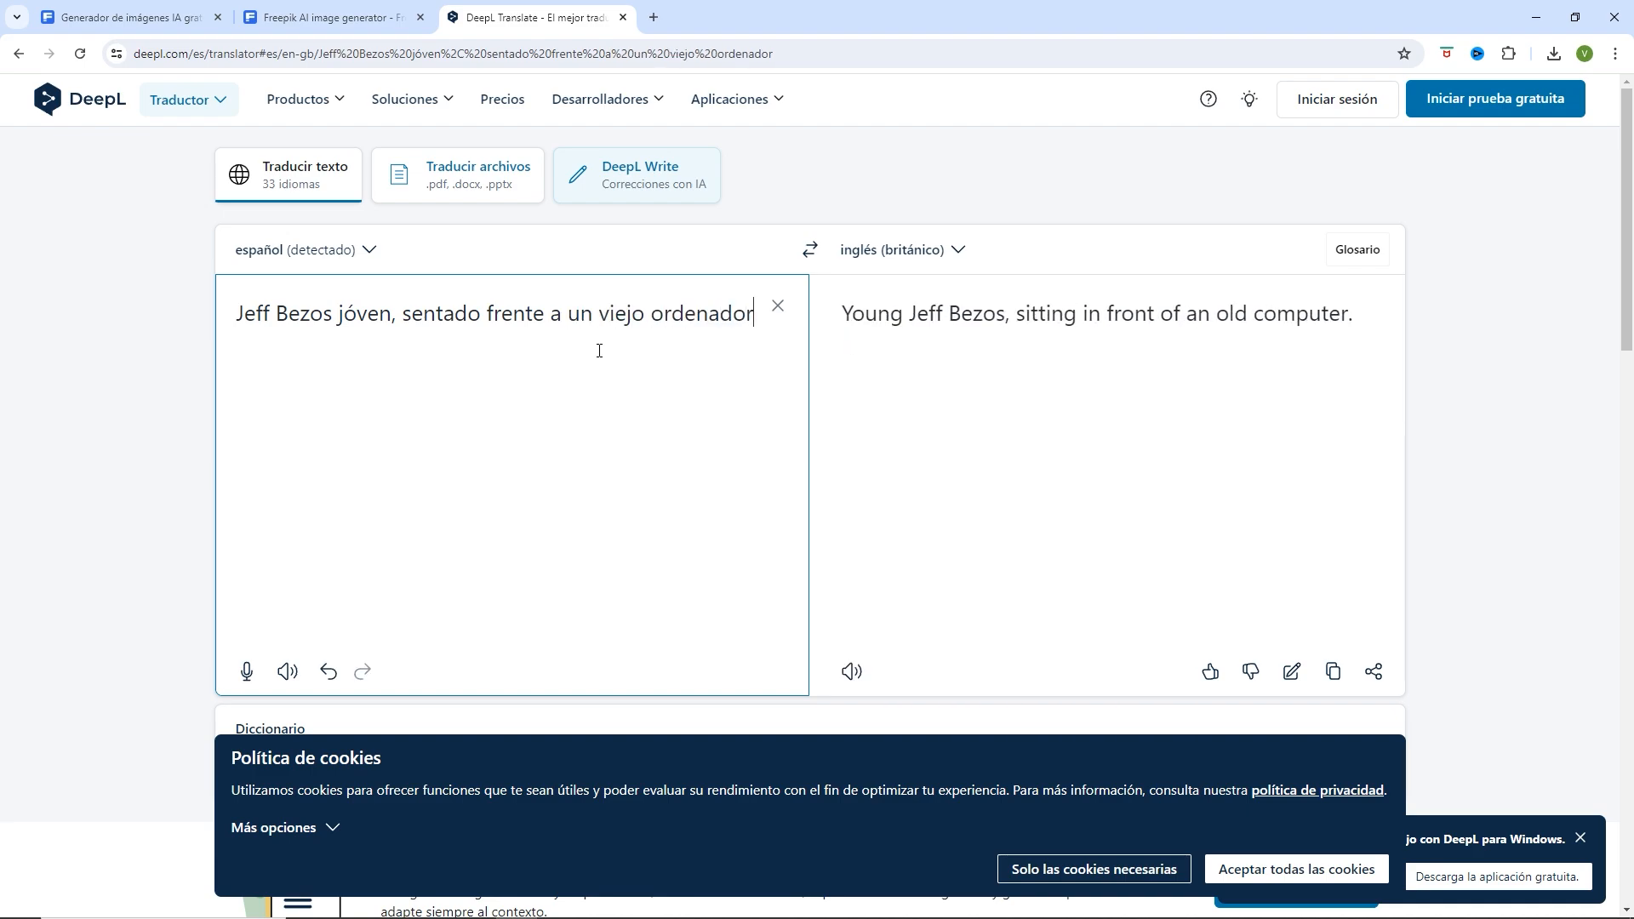
- Add to the Spanish description ". La imagen está vista de perfil, está escribiendo en el teclado y mirando la pantalla."
type(". La im")
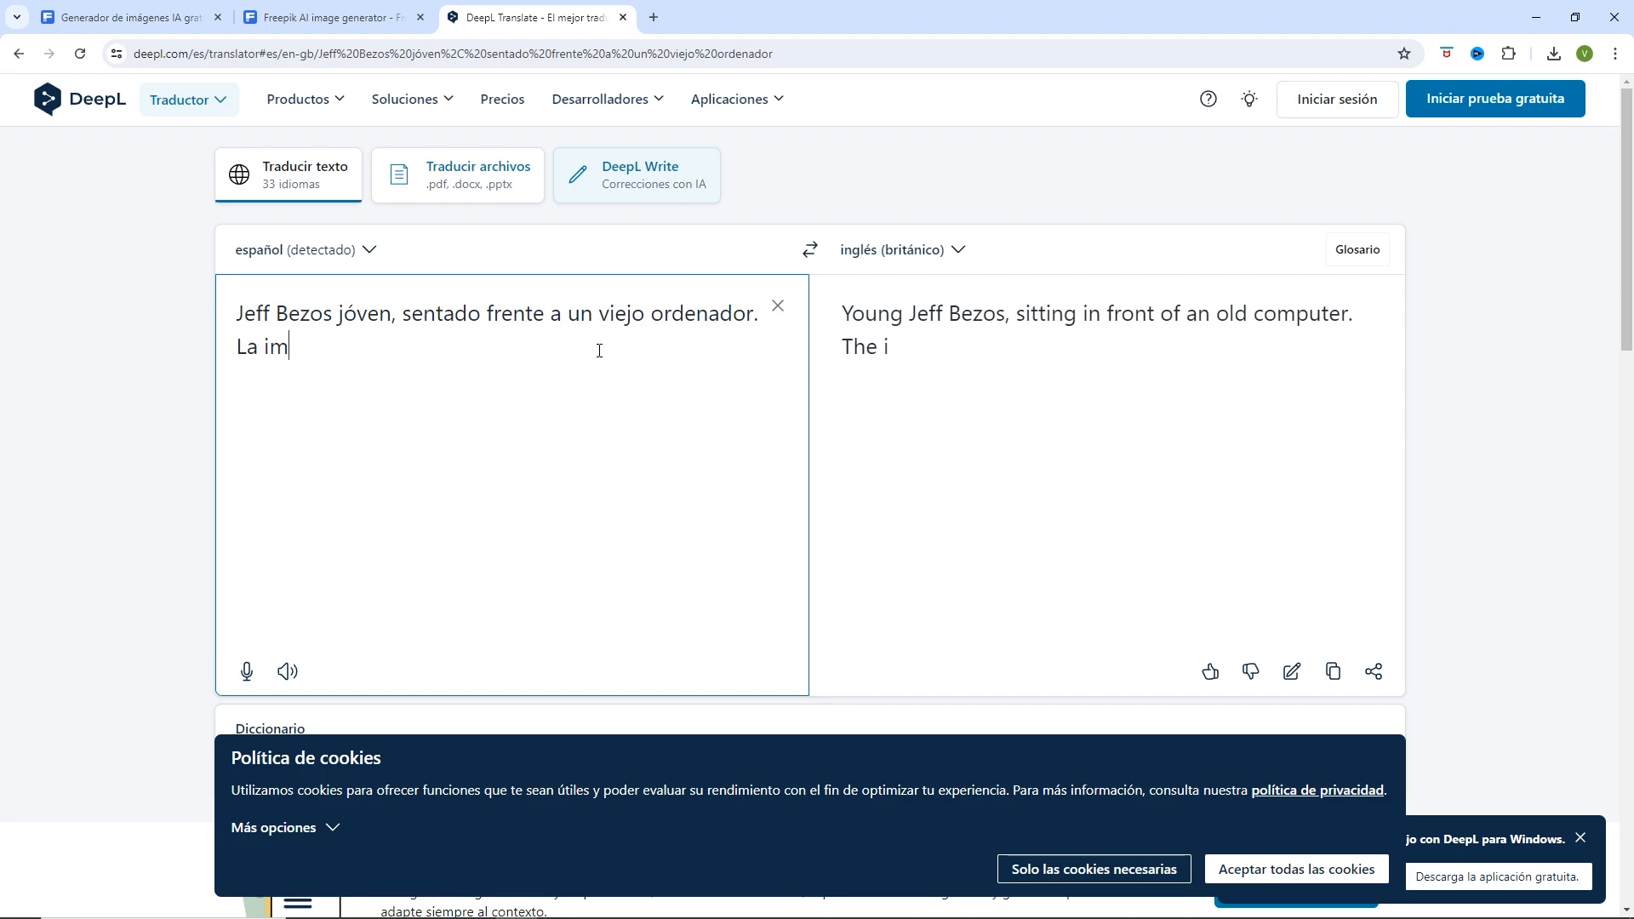
type("agen est")
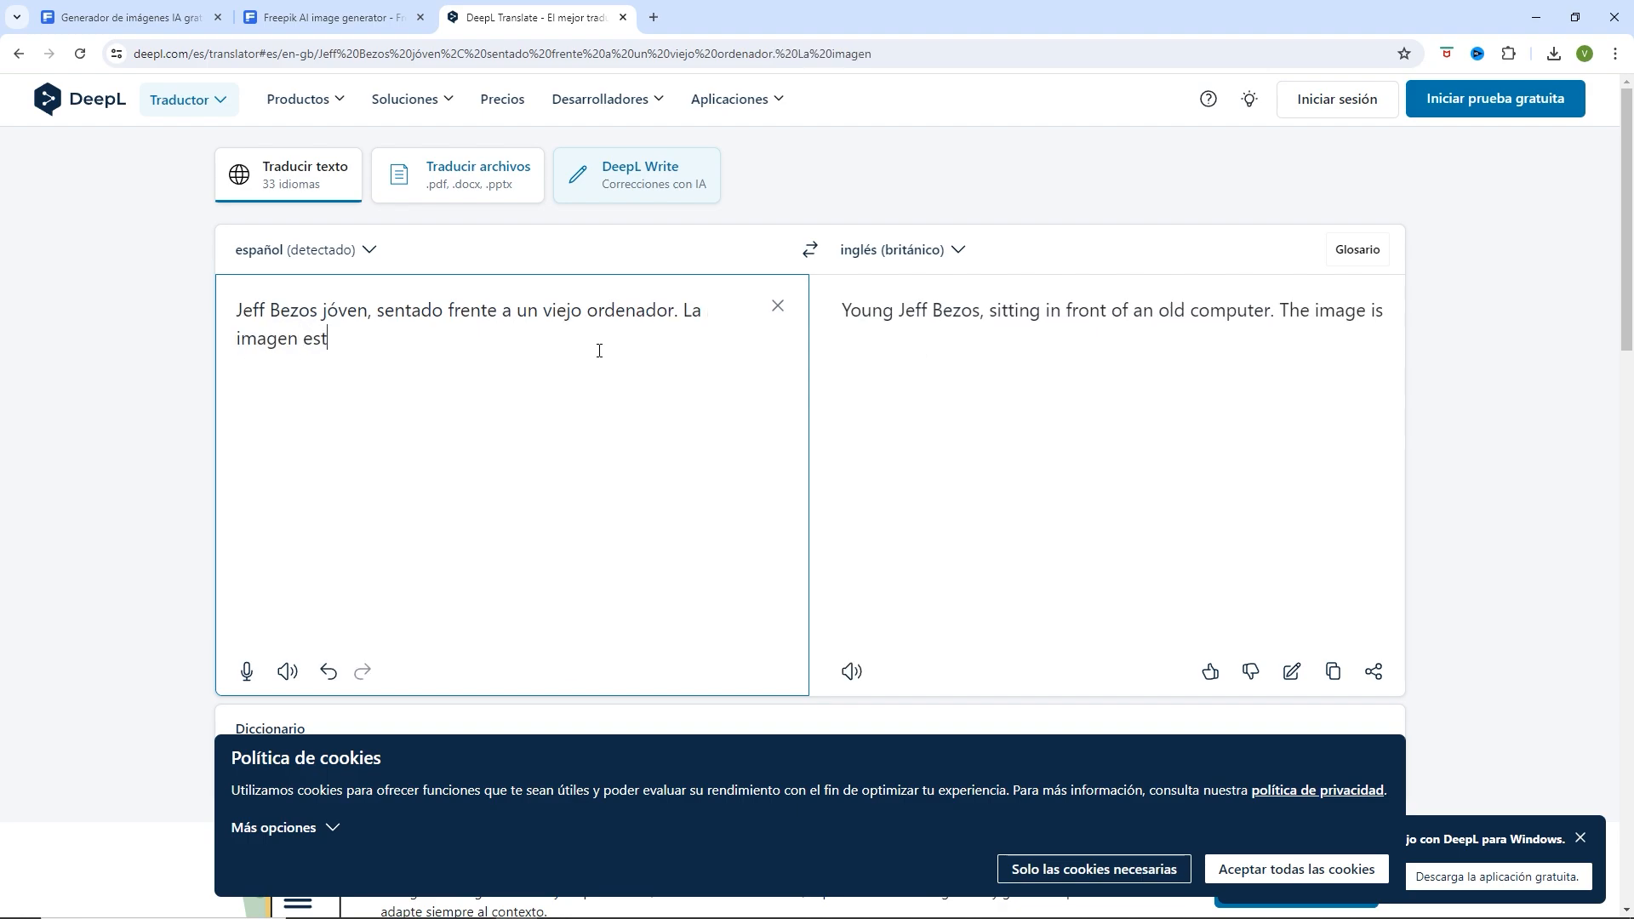
type("á vista de perfil")
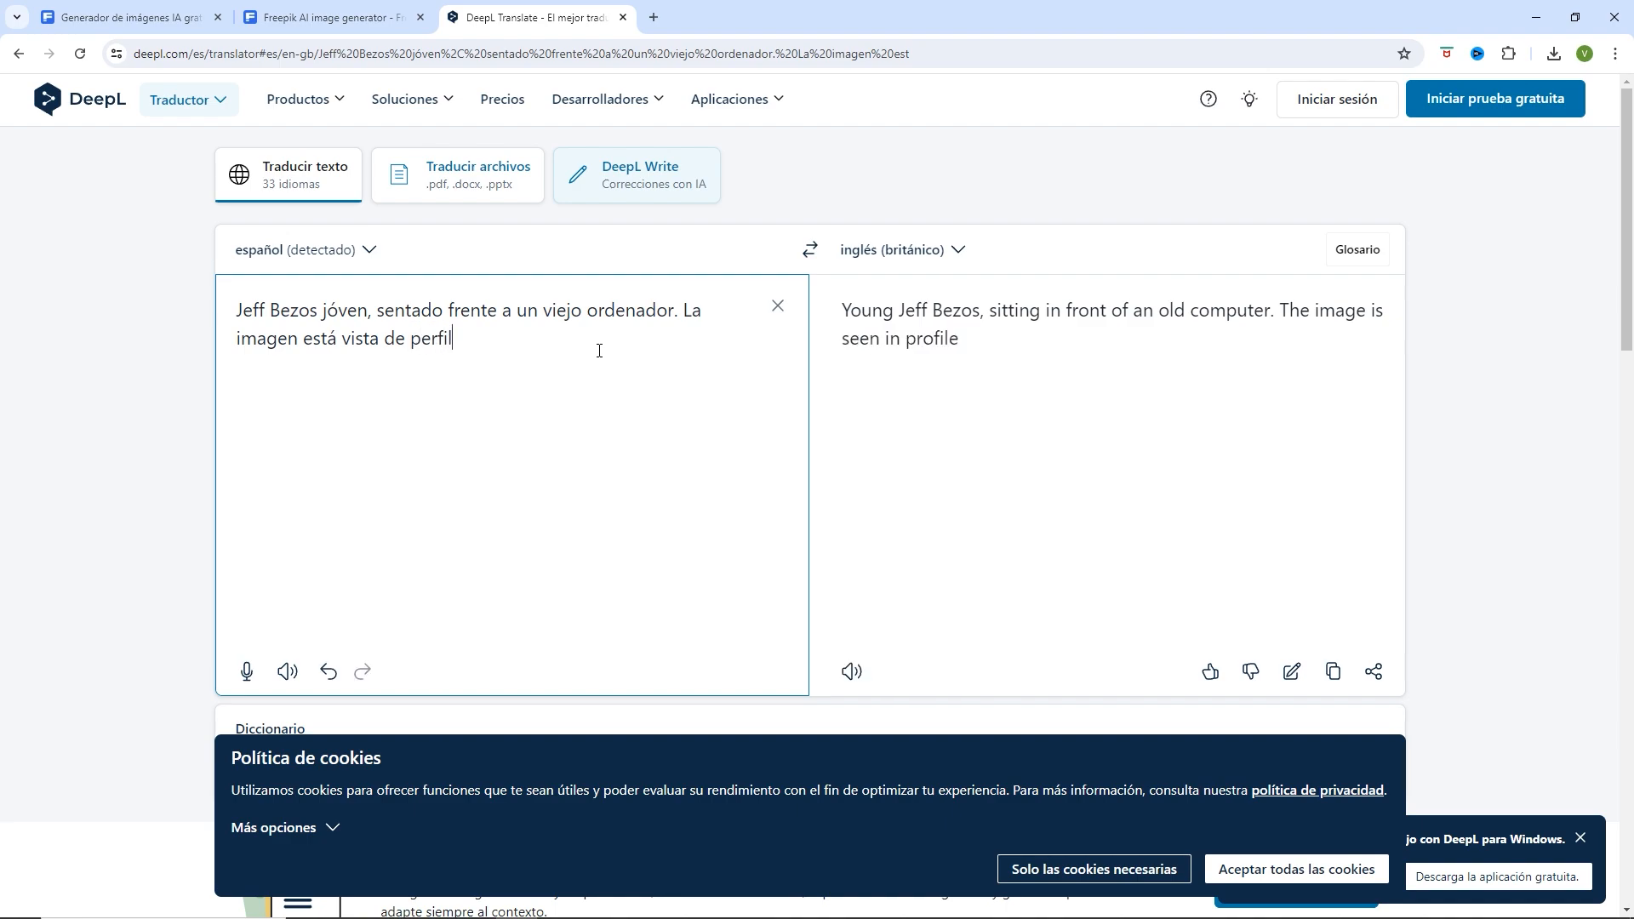
type(", está")
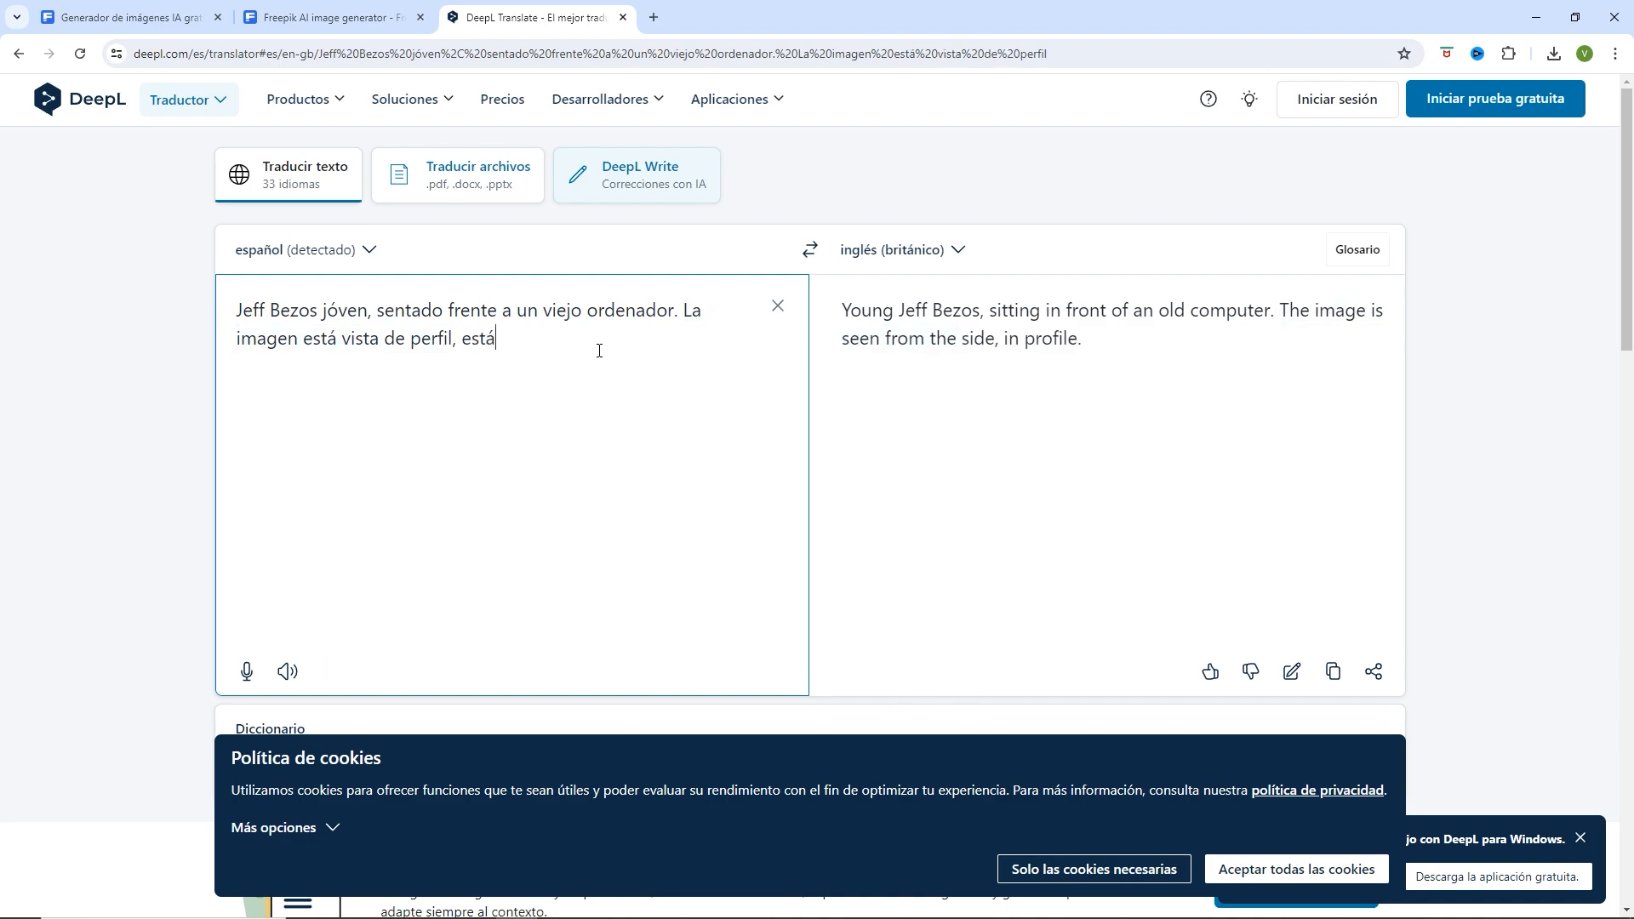
type(" escribiend")
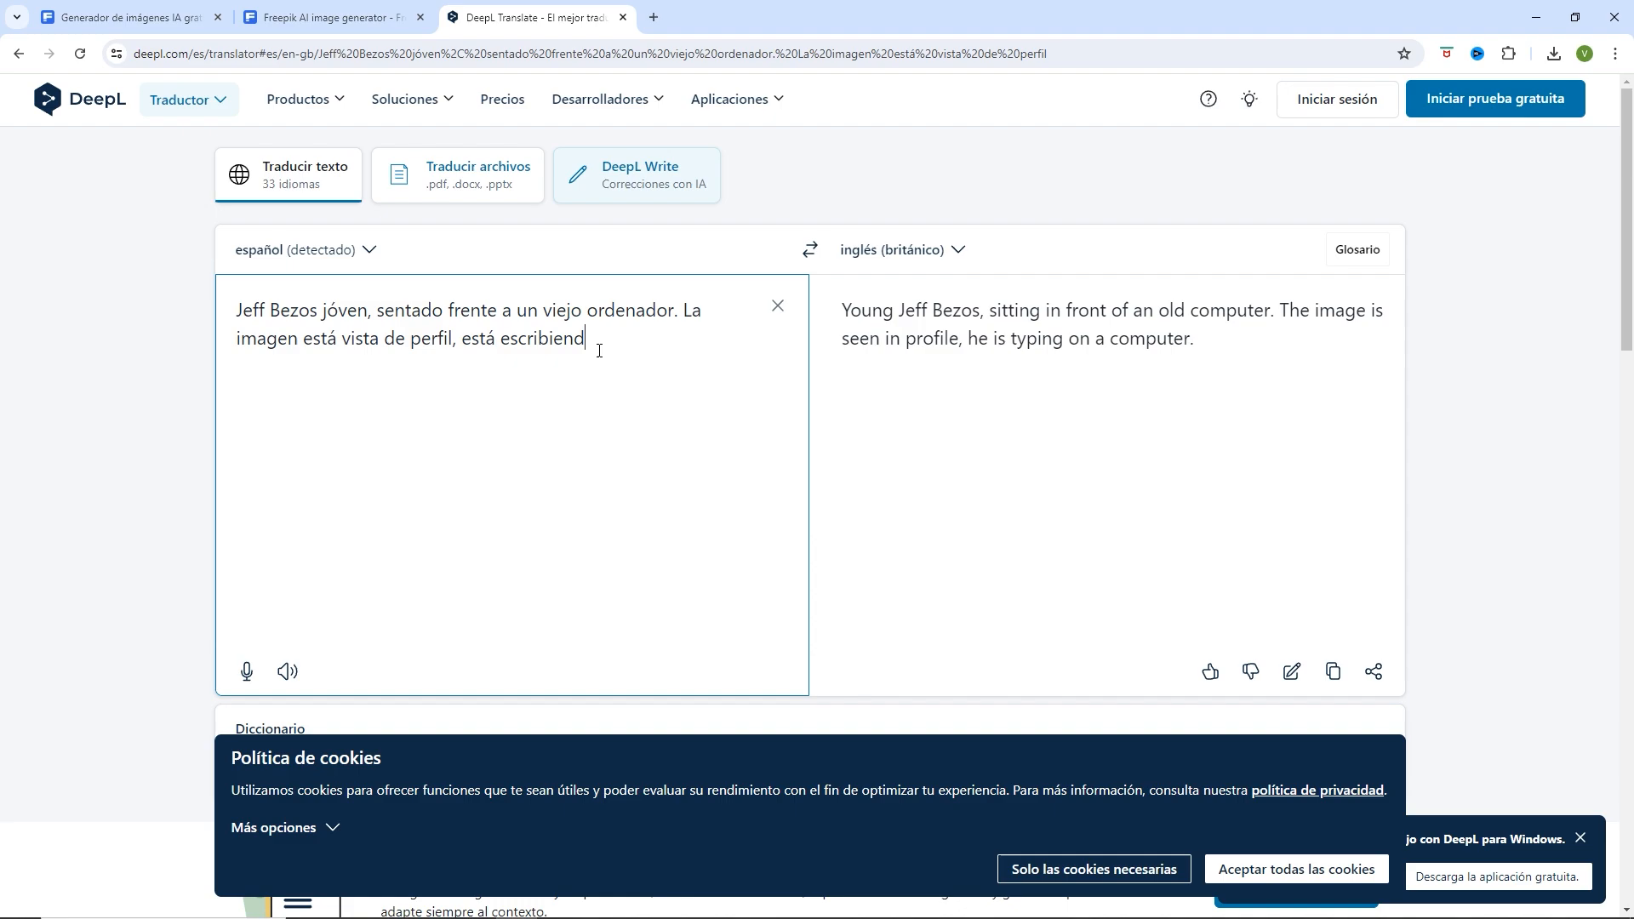
type("o en el tec")
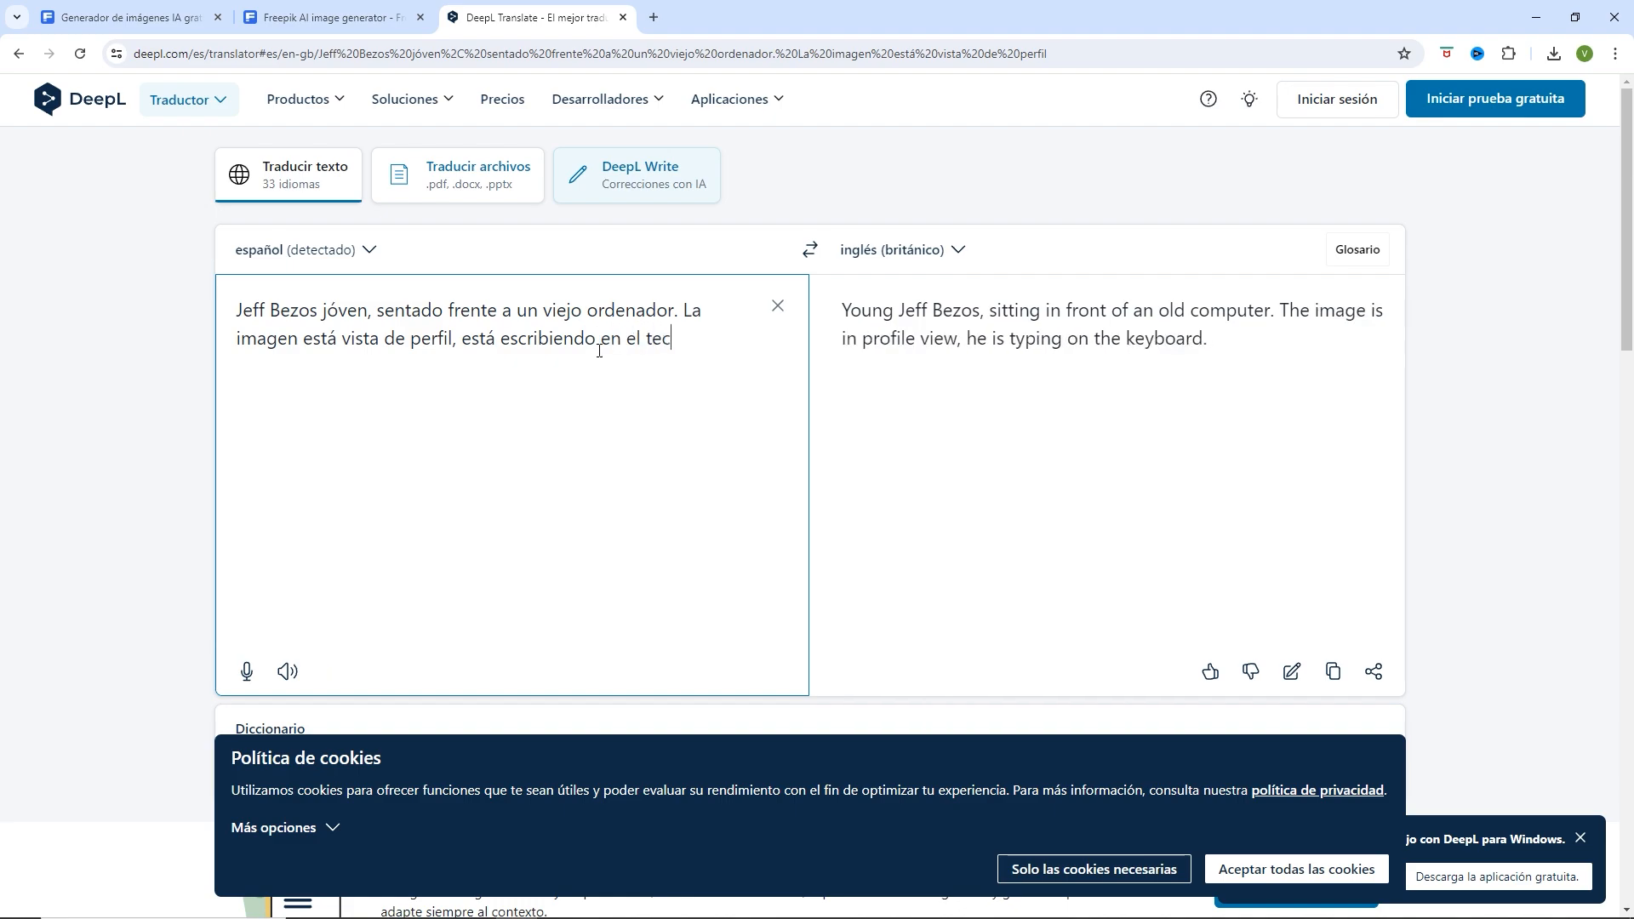
type("lado y mirando")
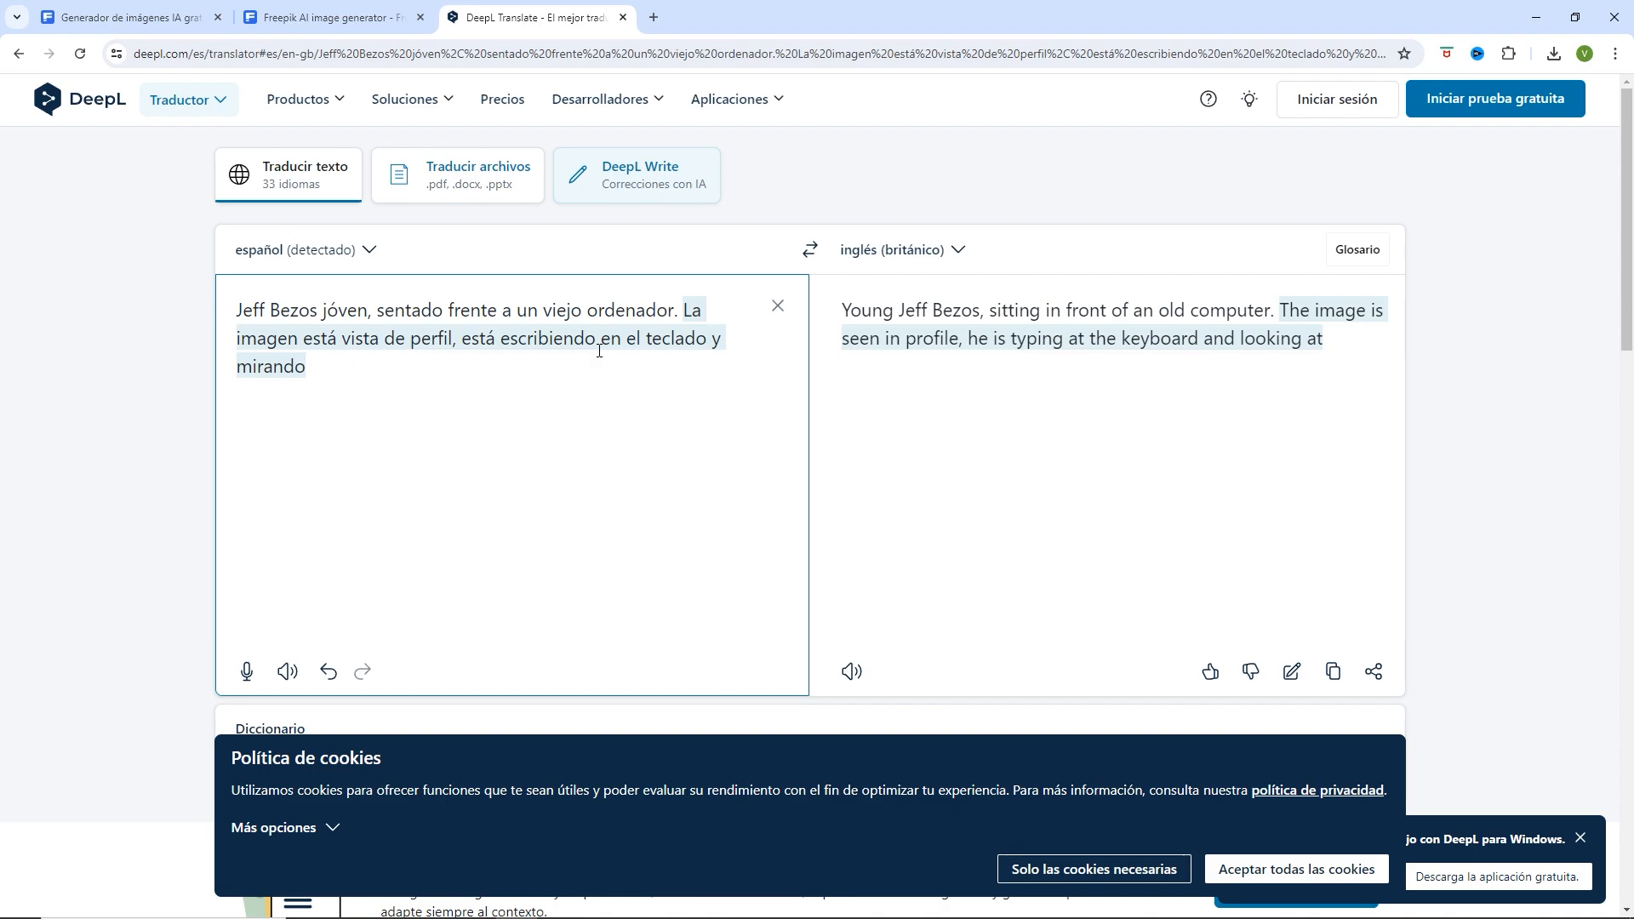
type(" la pantall")
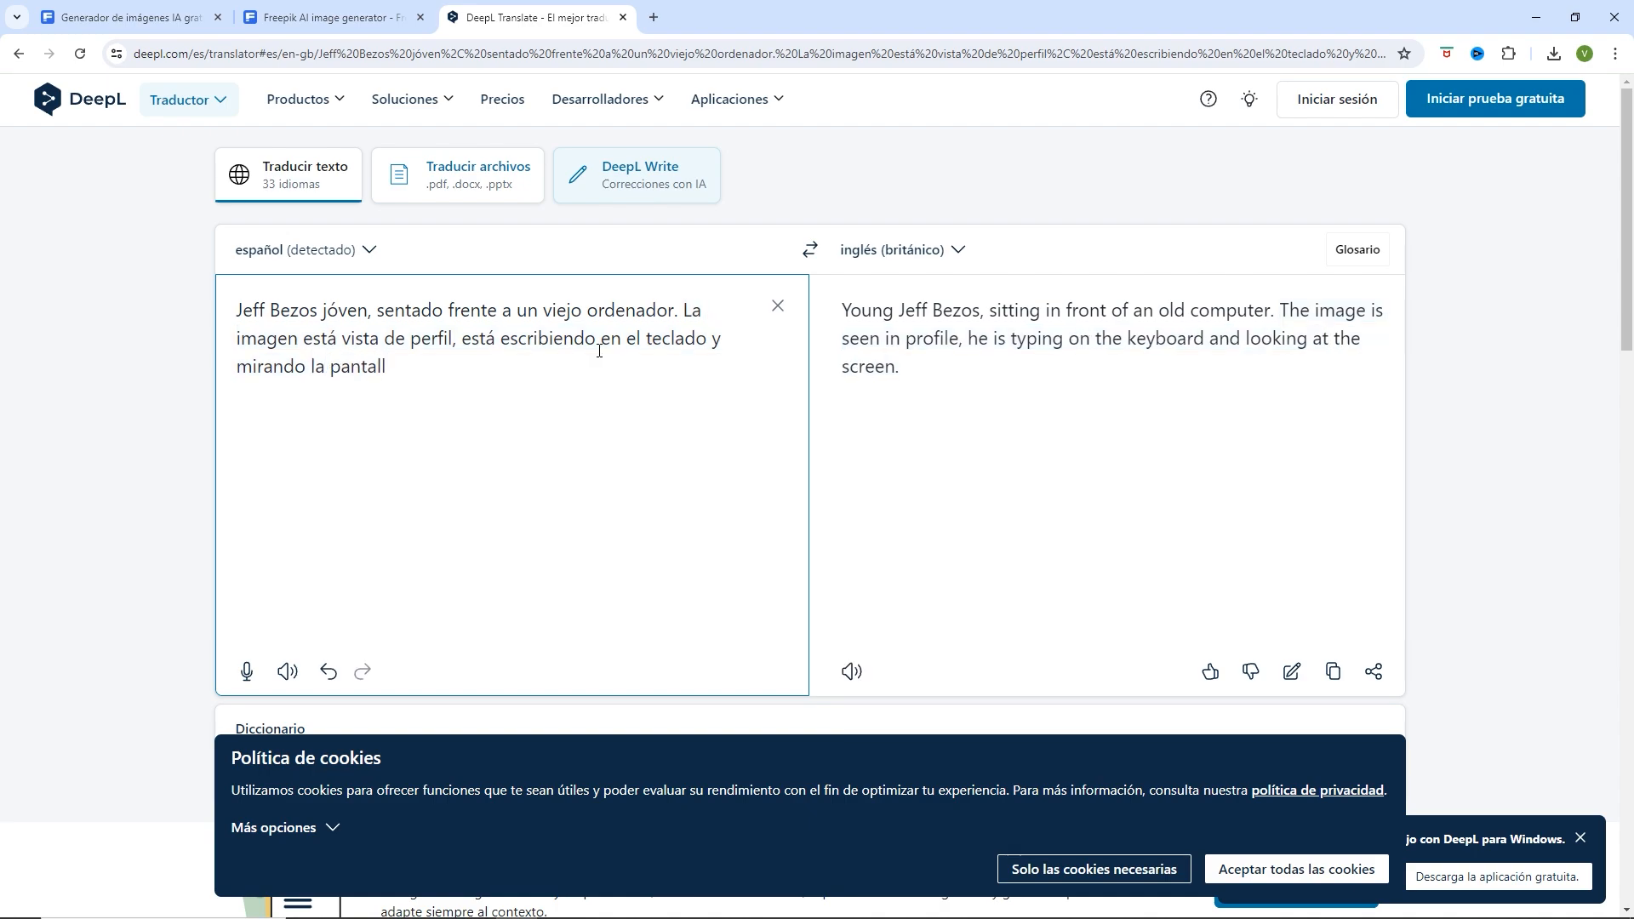
type("a.")
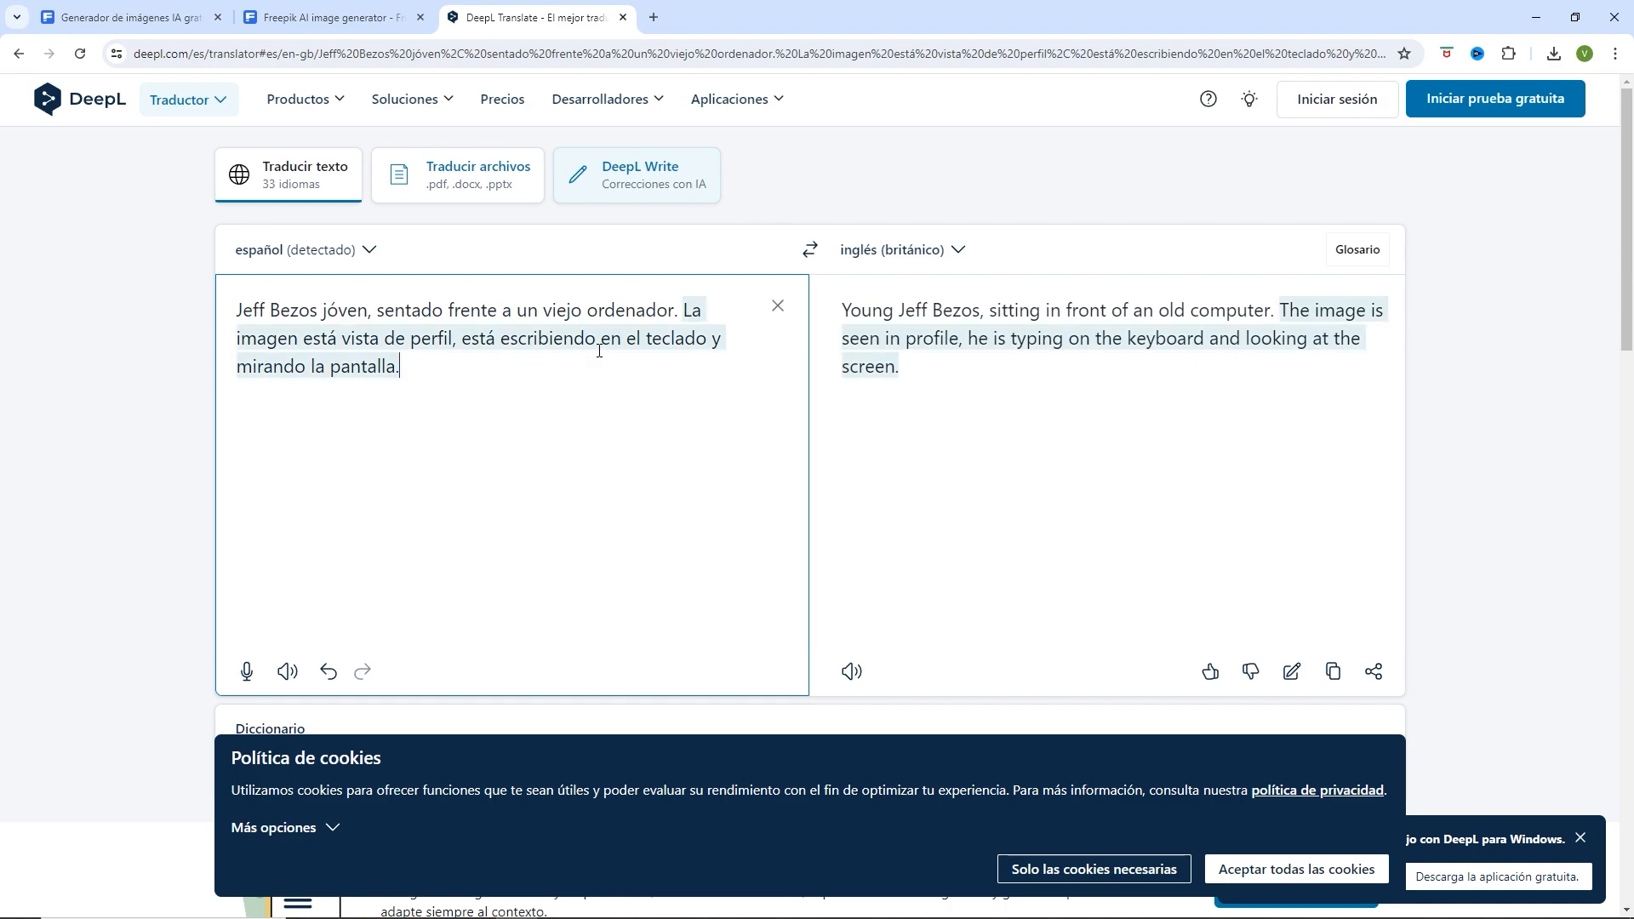
- Add to the Spanish source text " En el fondo se ve una estantería con libros"
type(" En el fon")
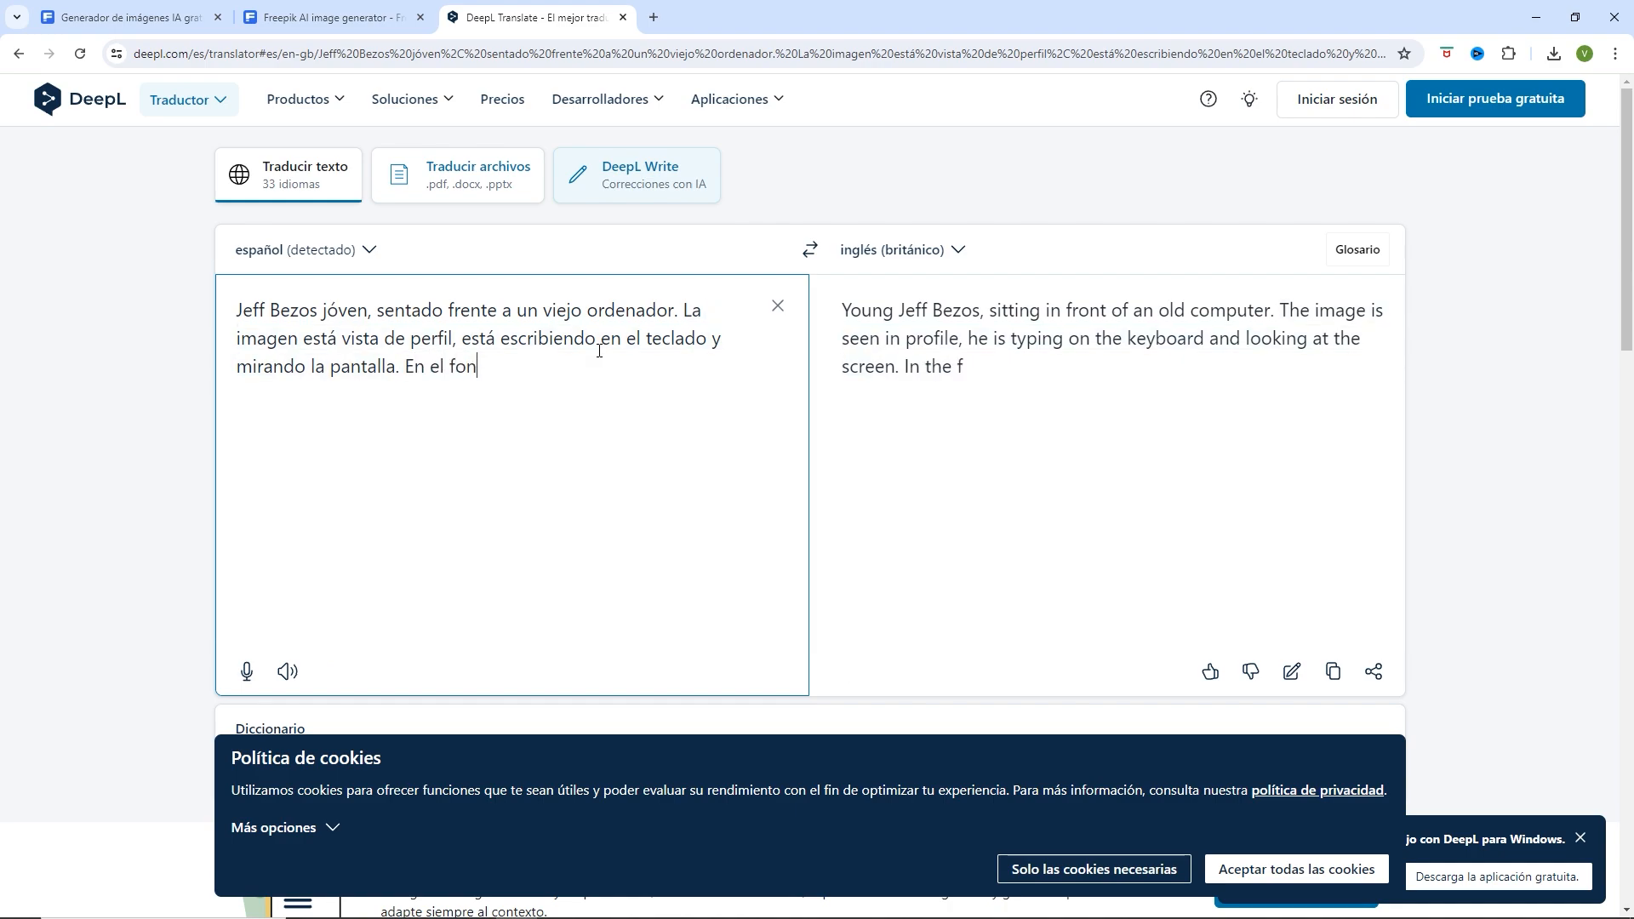
type("do se v")
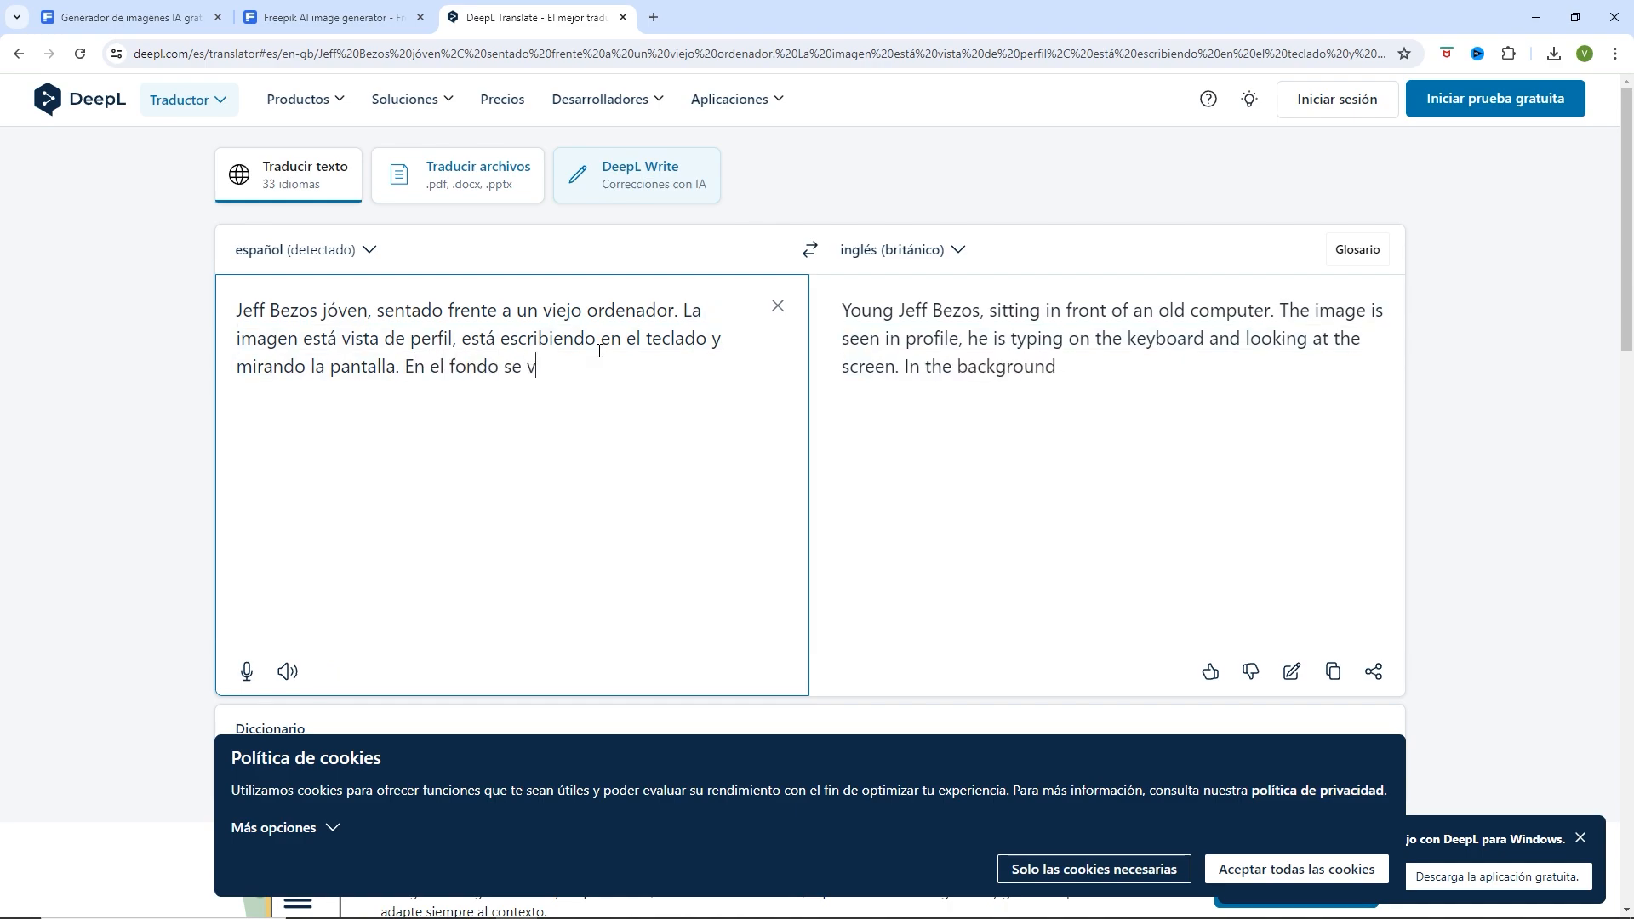
type("e ")
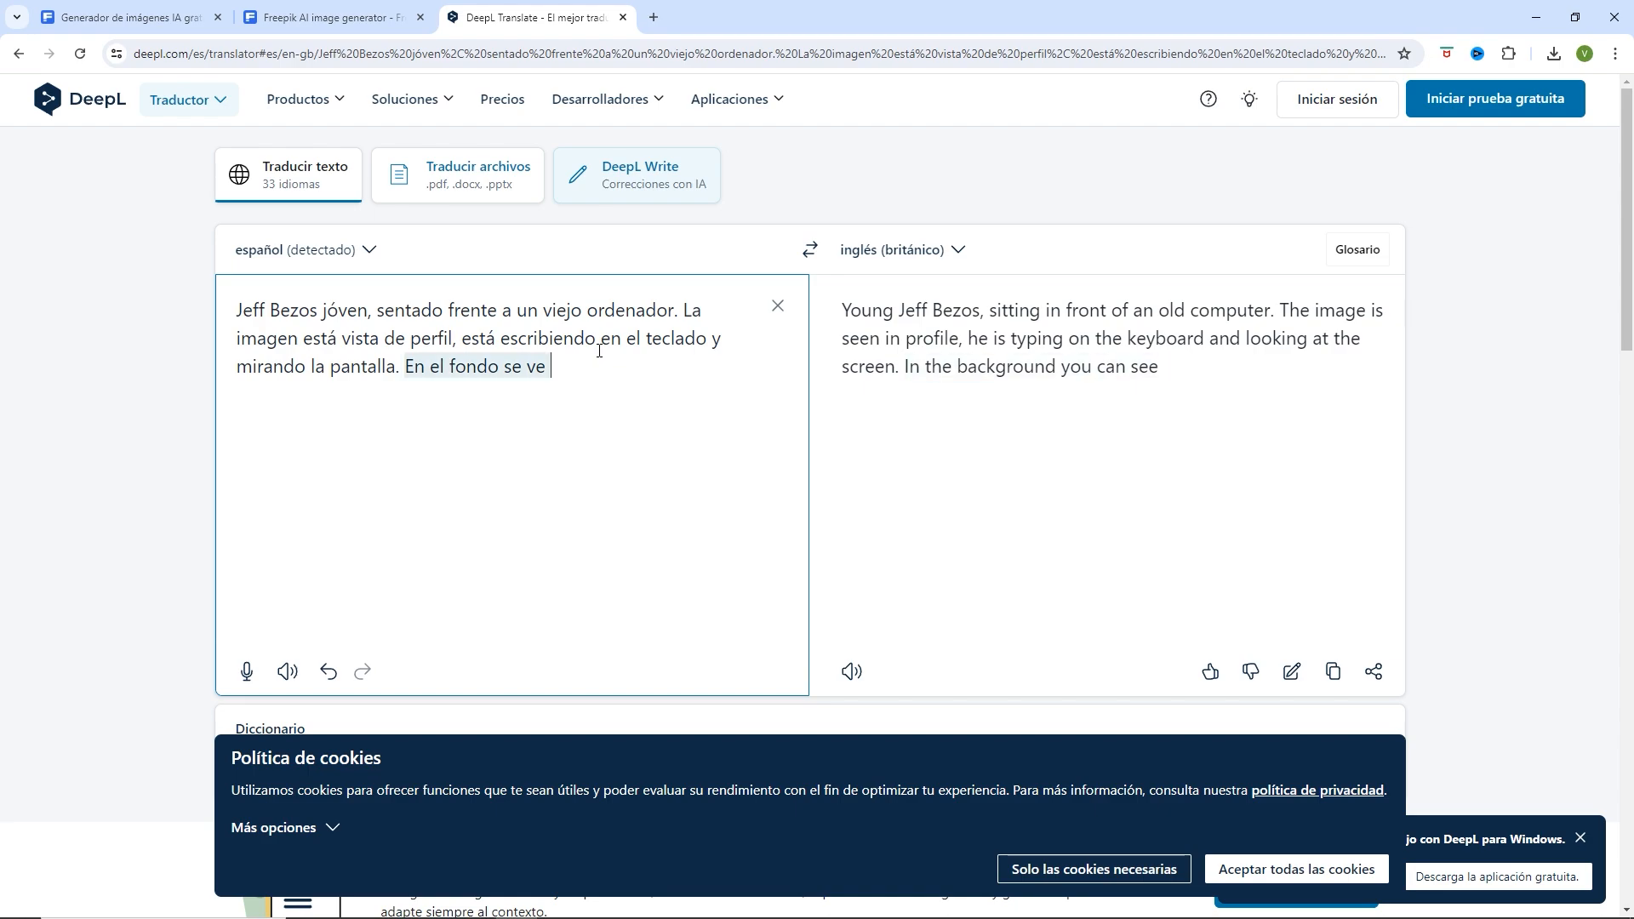
type("una estante")
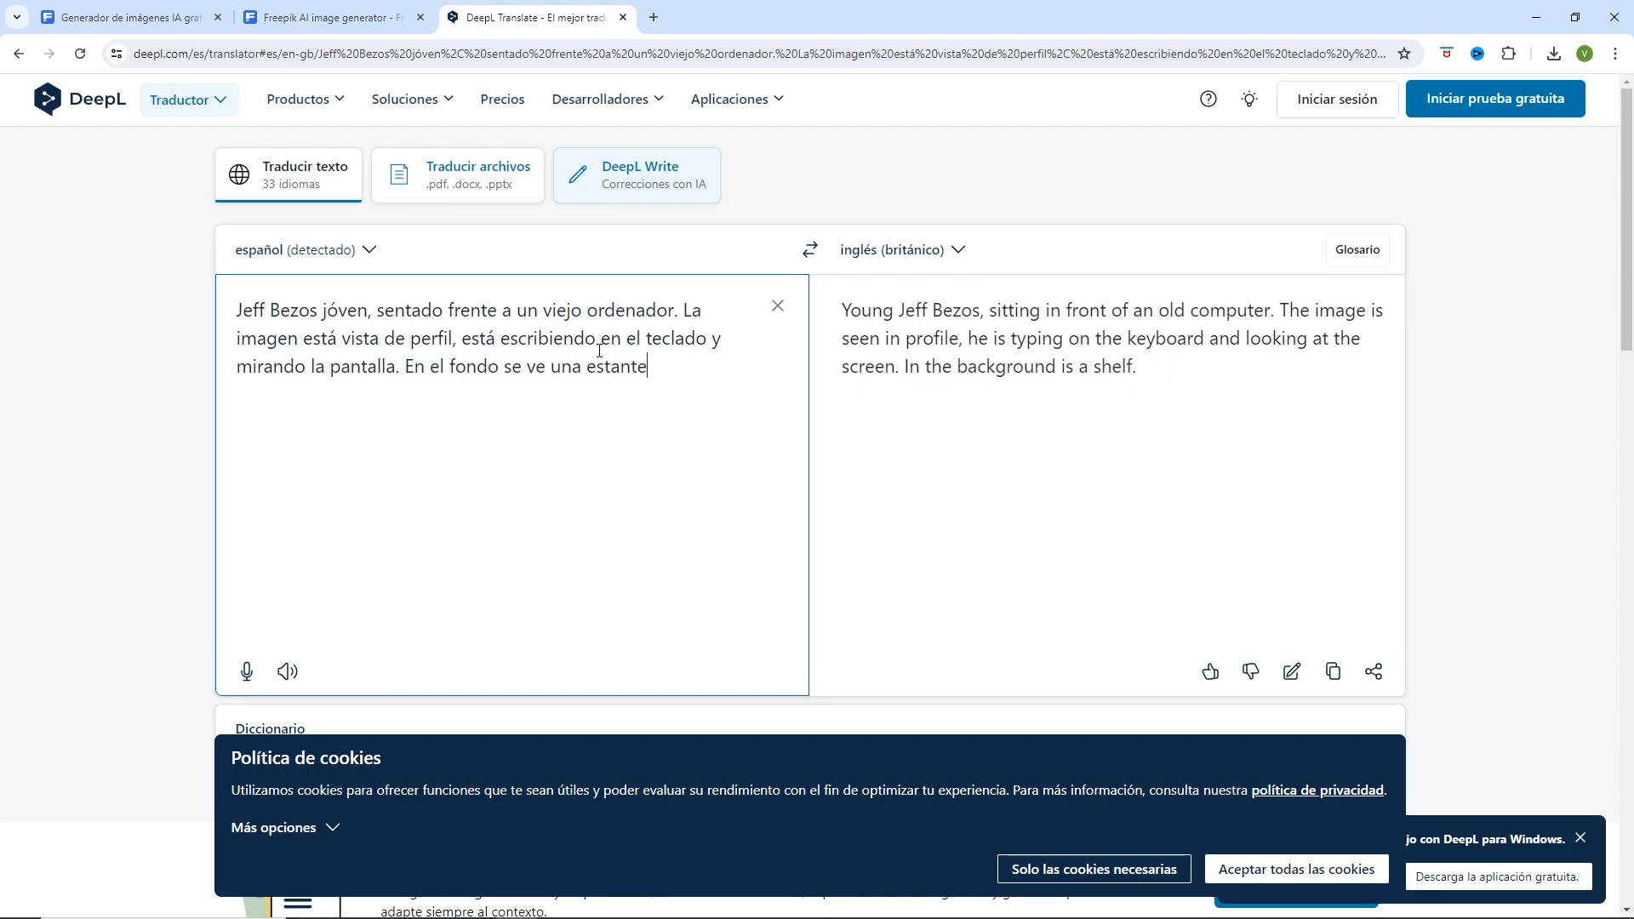
type("ría con libros")
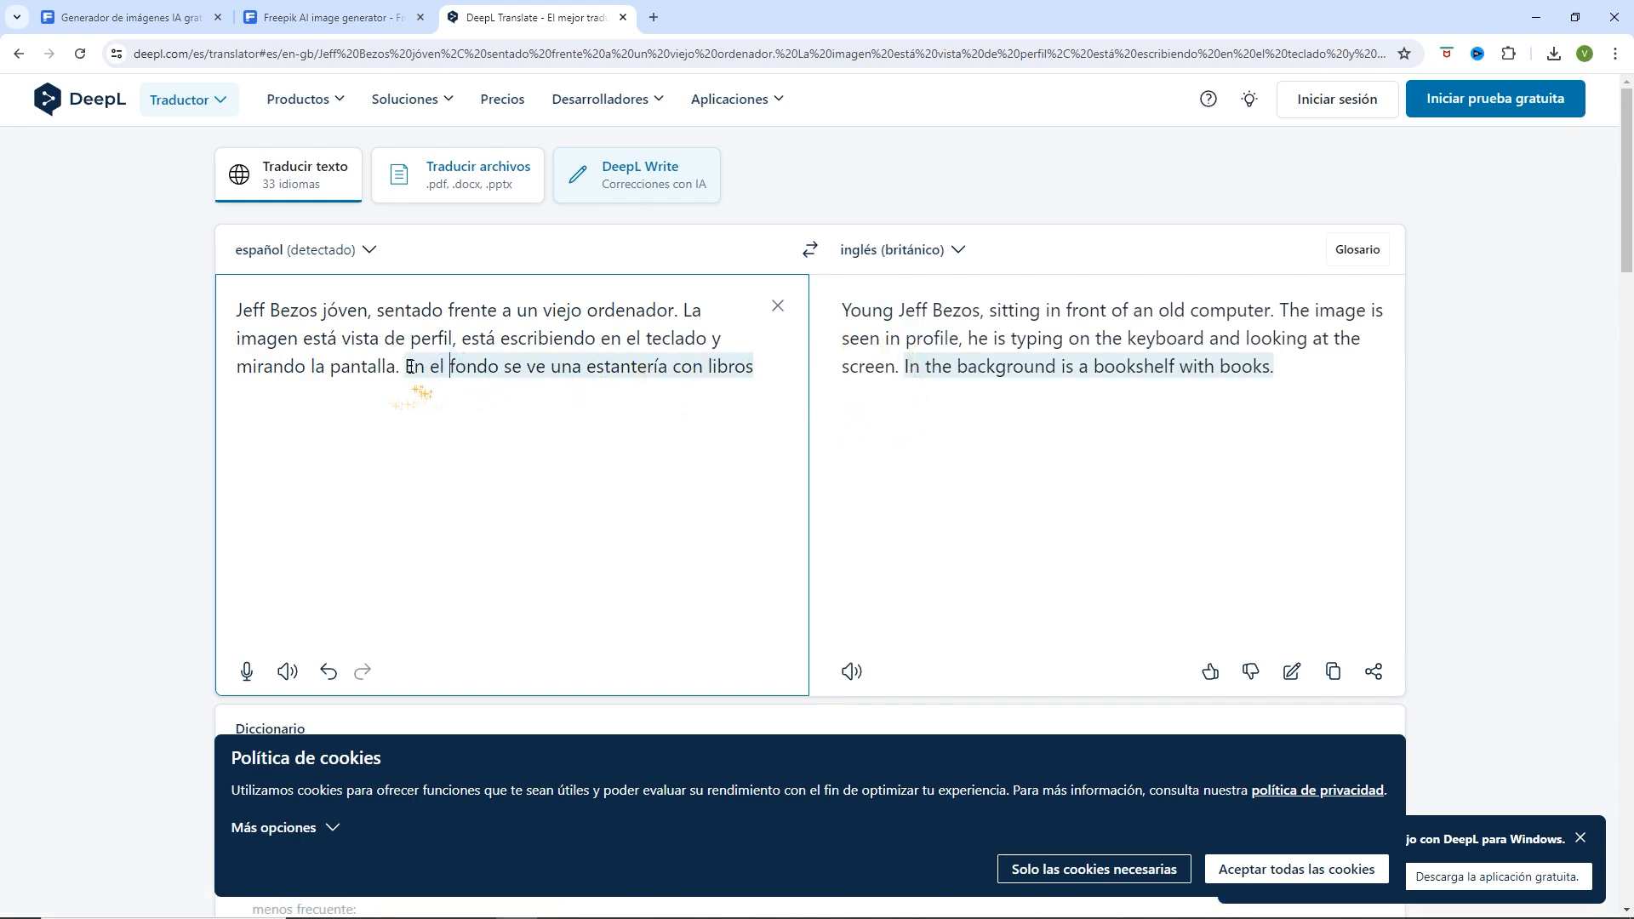
- Copy the full English translation, switch to Freepik's AI image generator and paste it as the image prompt
left_click_drag(405, 367, 752, 368)
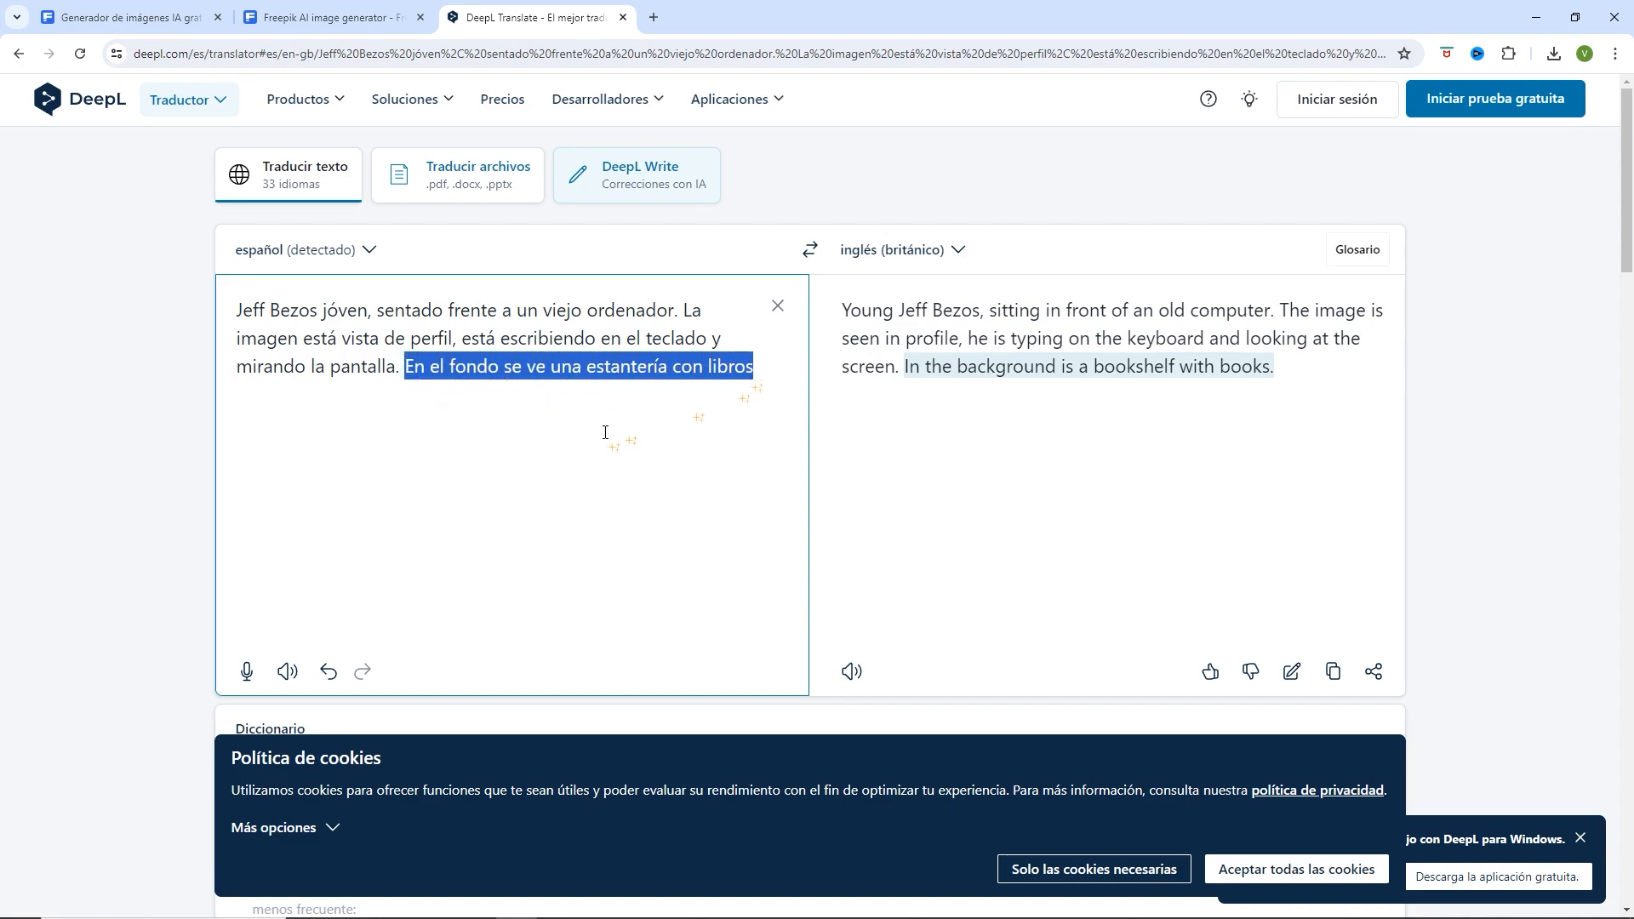
left_click(502, 375)
left_click_drag(405, 368, 745, 370)
left_click(1334, 674)
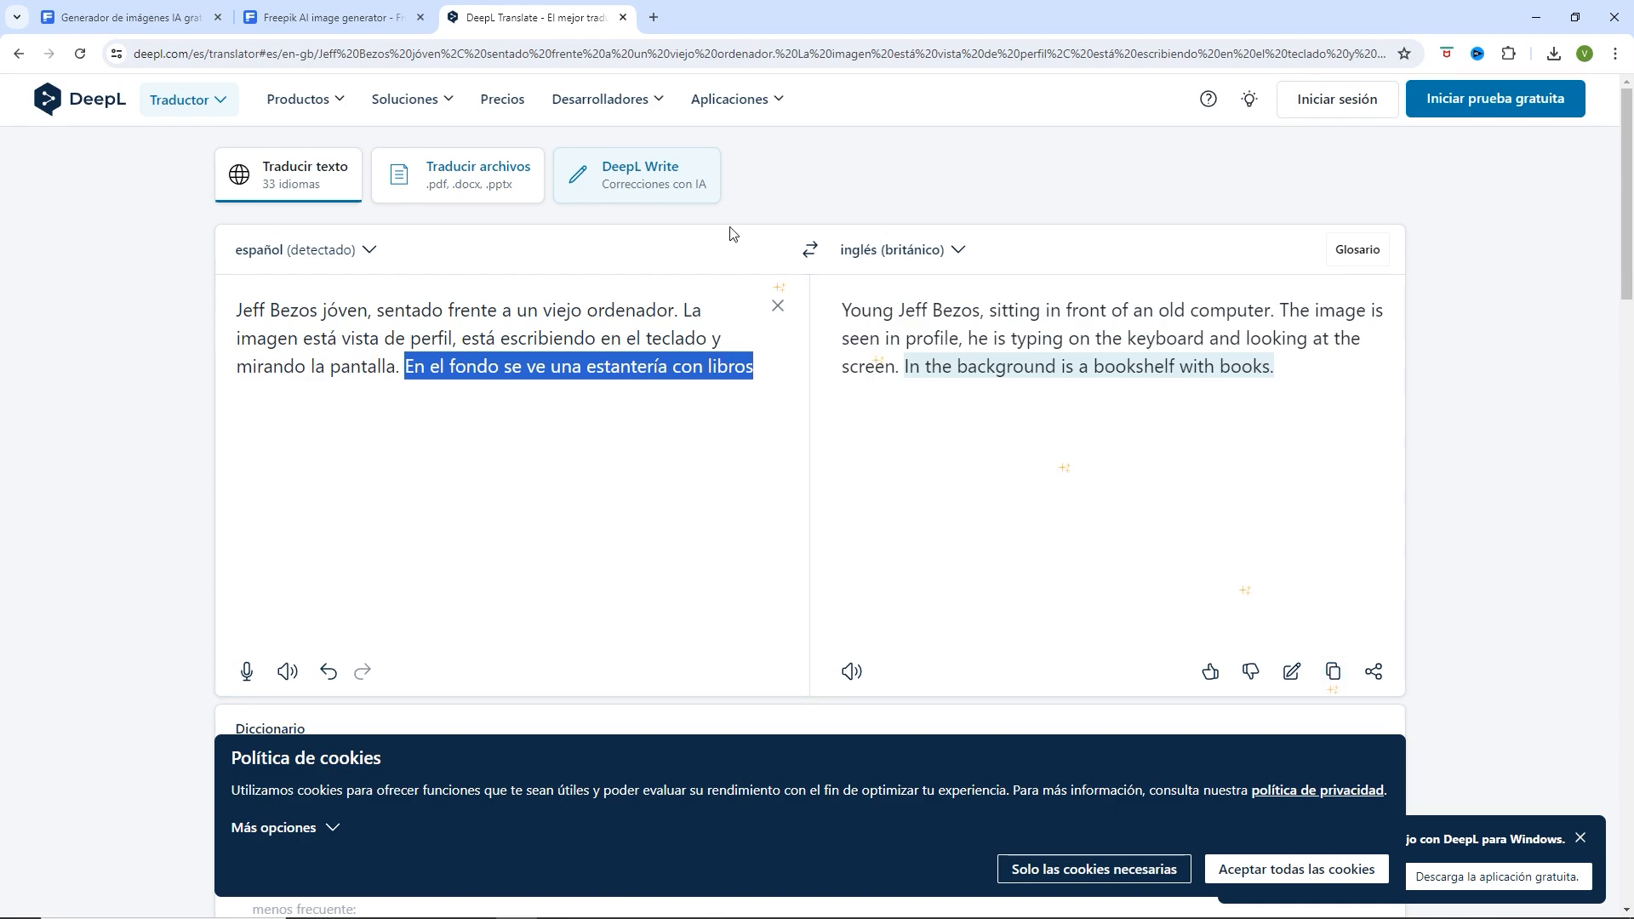
left_click(332, 17)
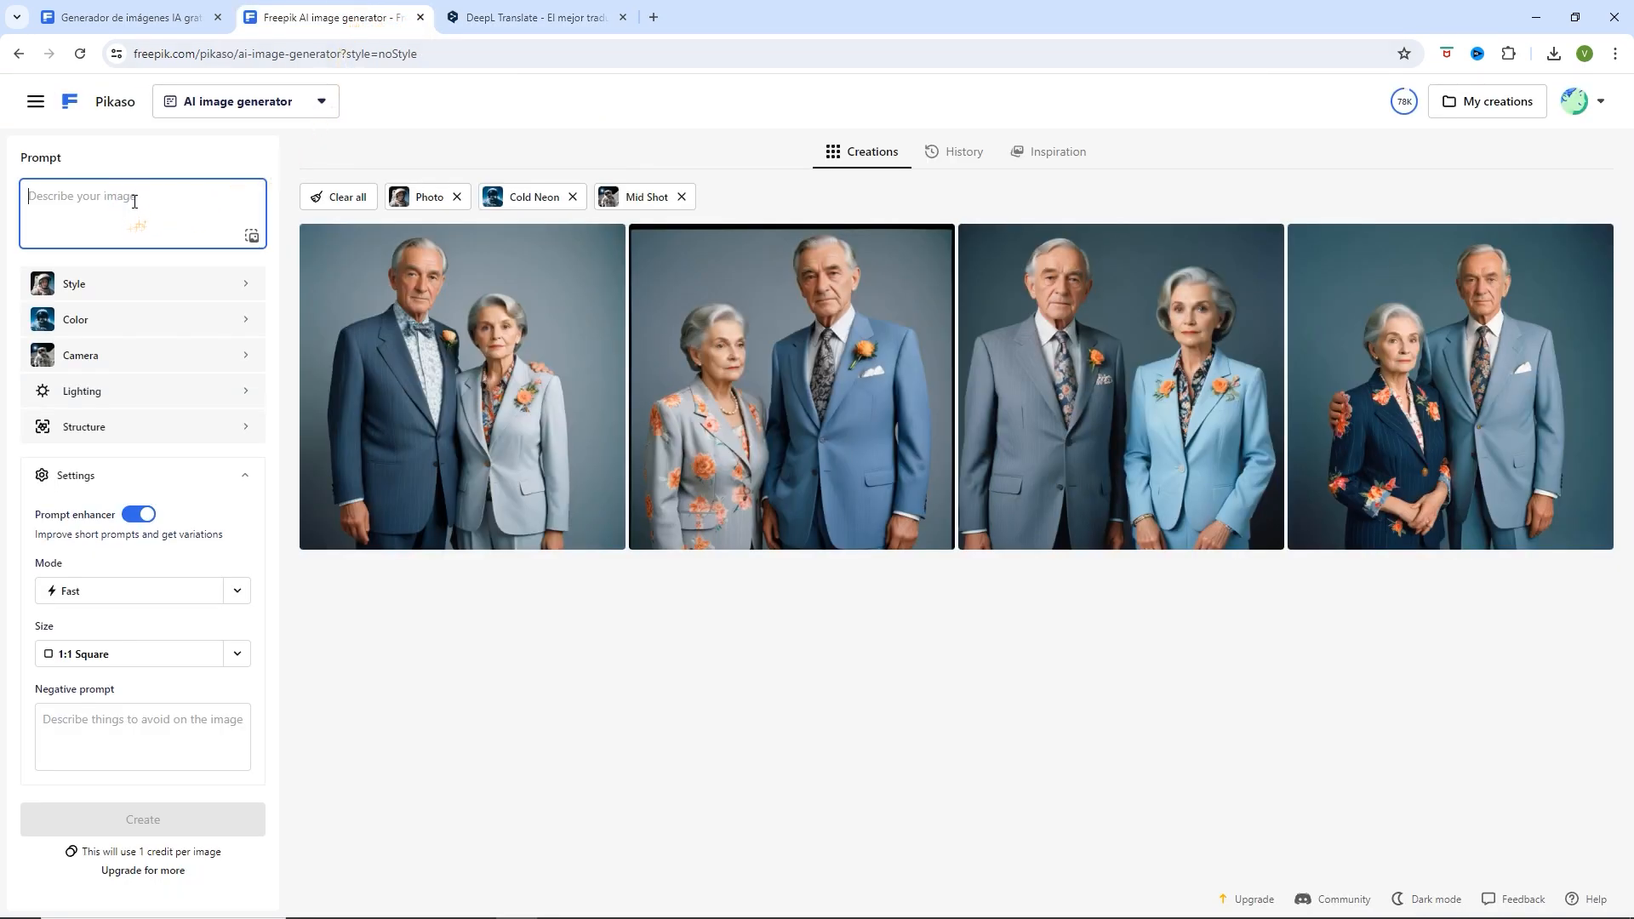
key("ctrl+v")
key("Return")
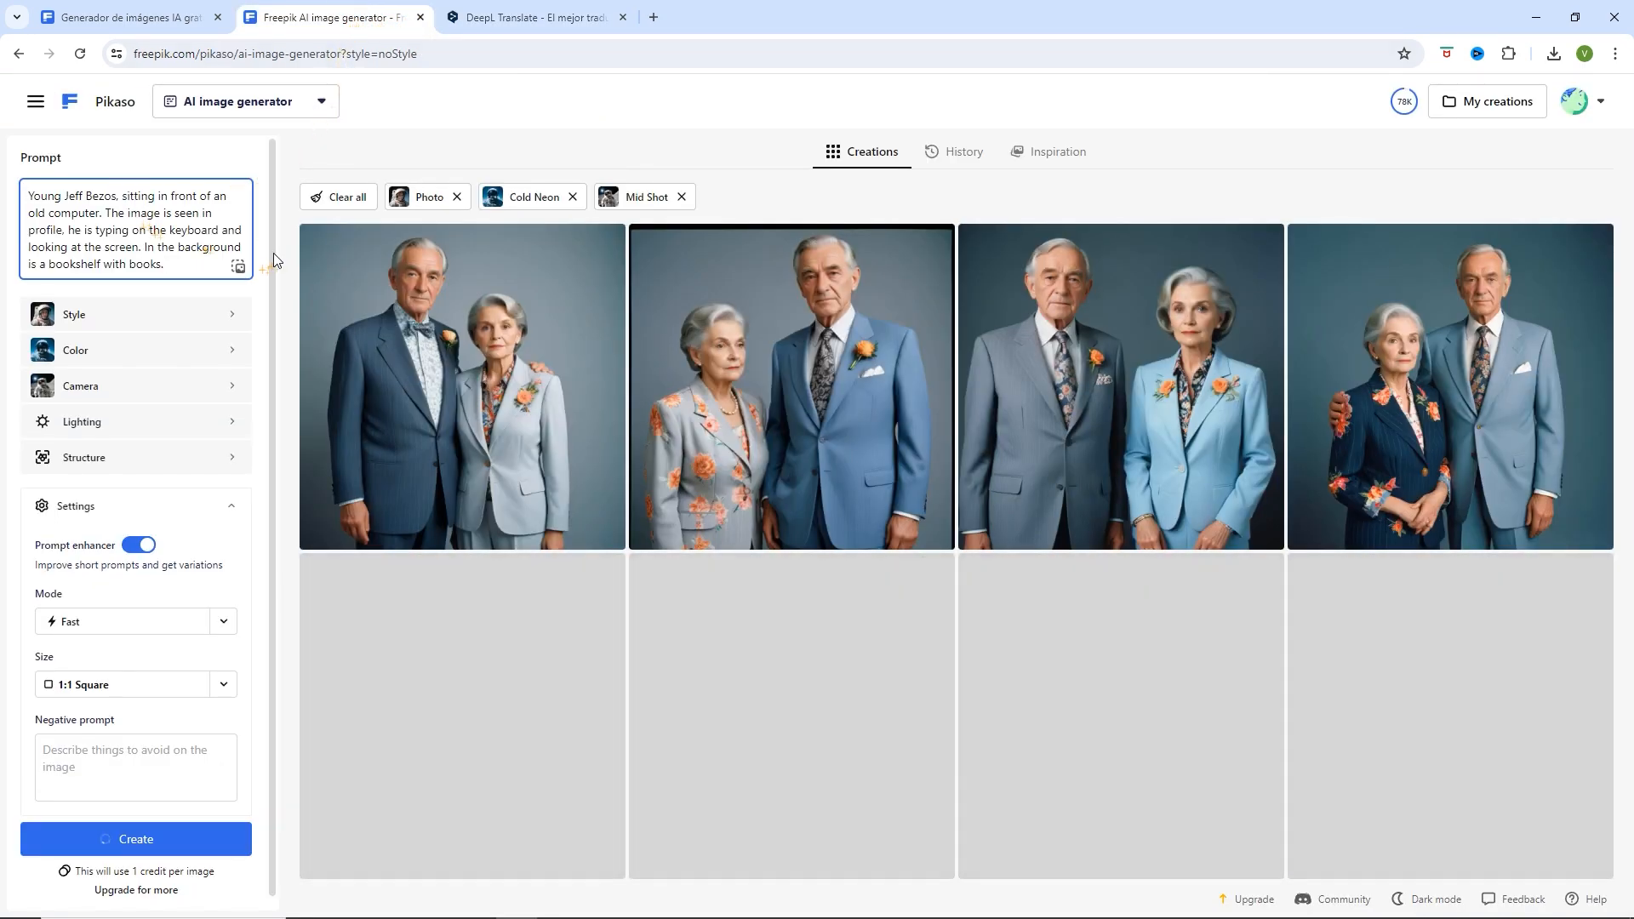
- Check the style and color choices, and remove the Mid Shot camera framing
left_click(204, 319)
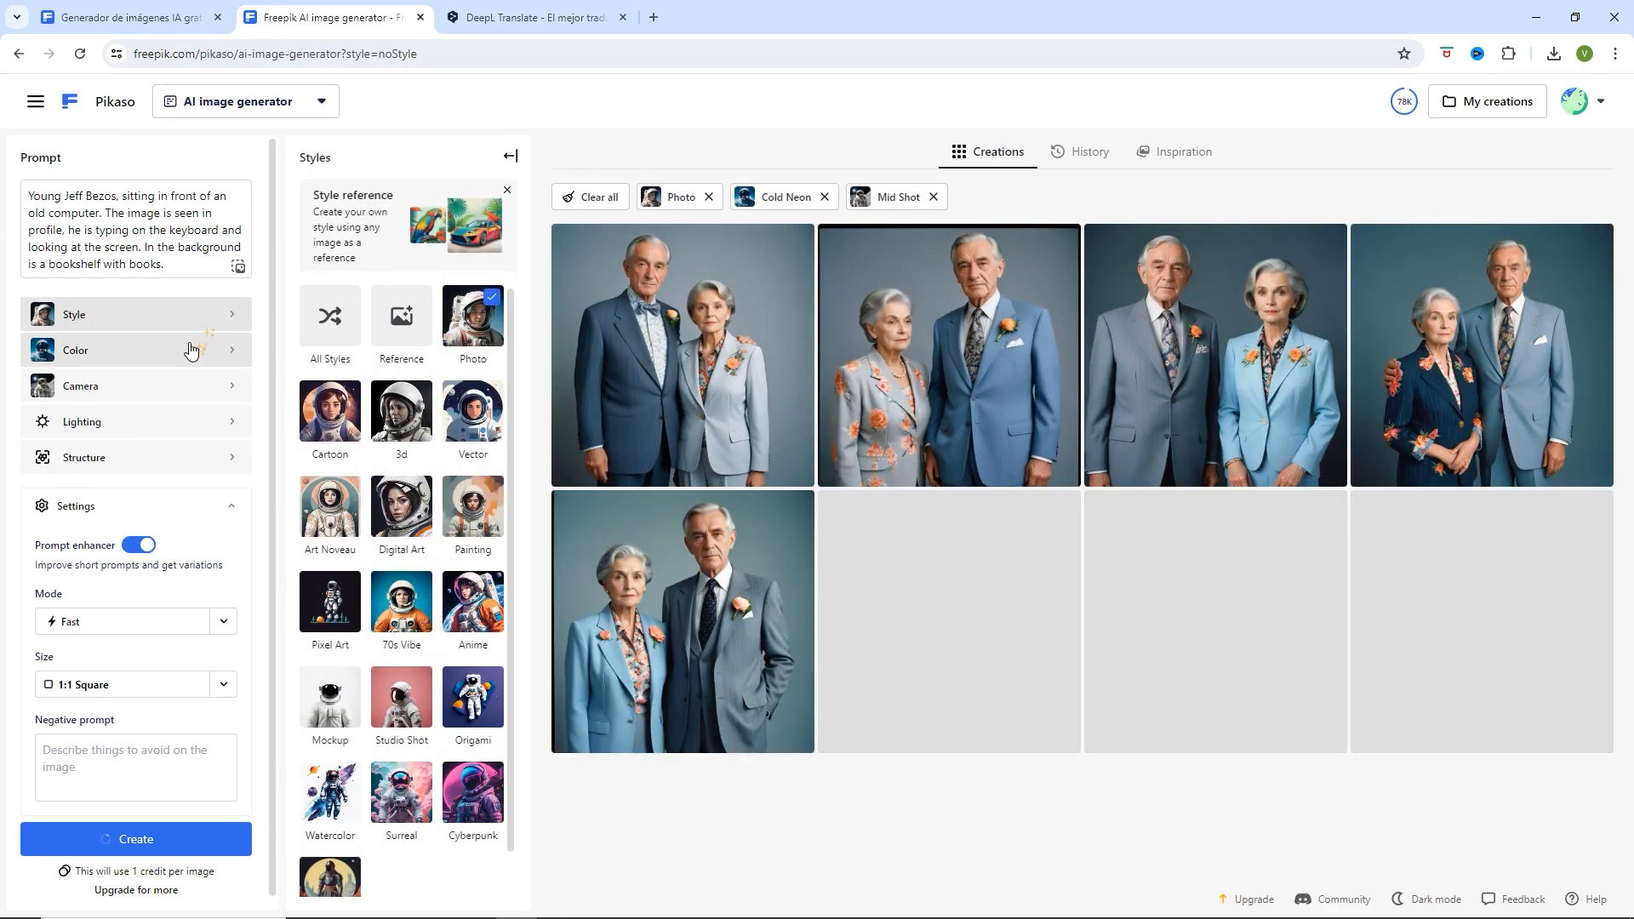
left_click(184, 353)
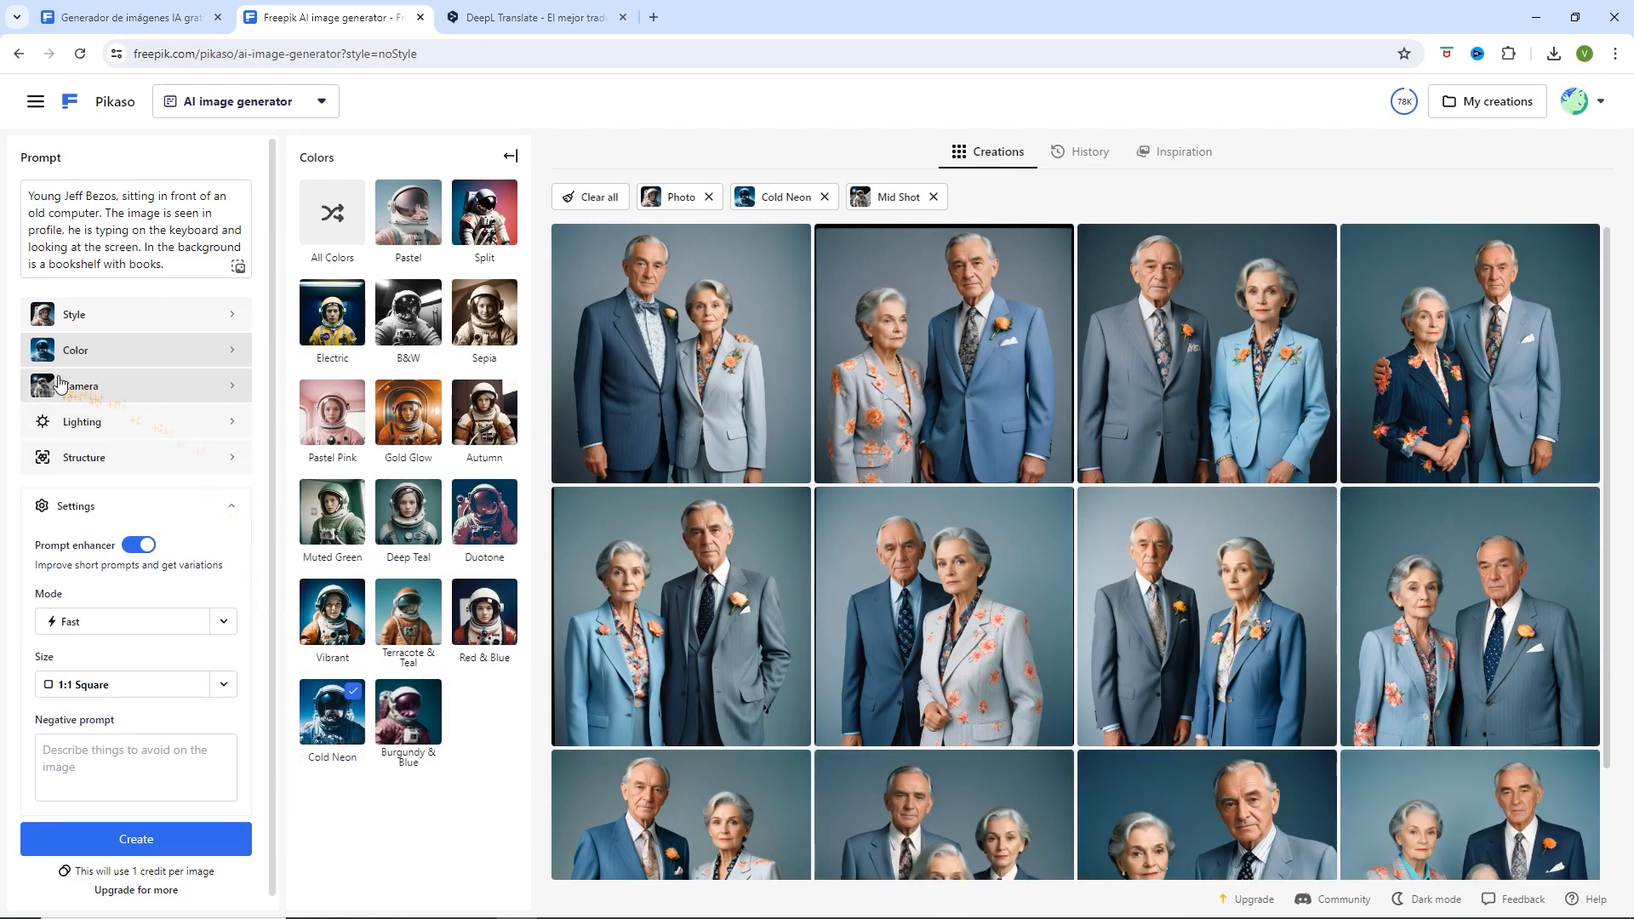
left_click(219, 389)
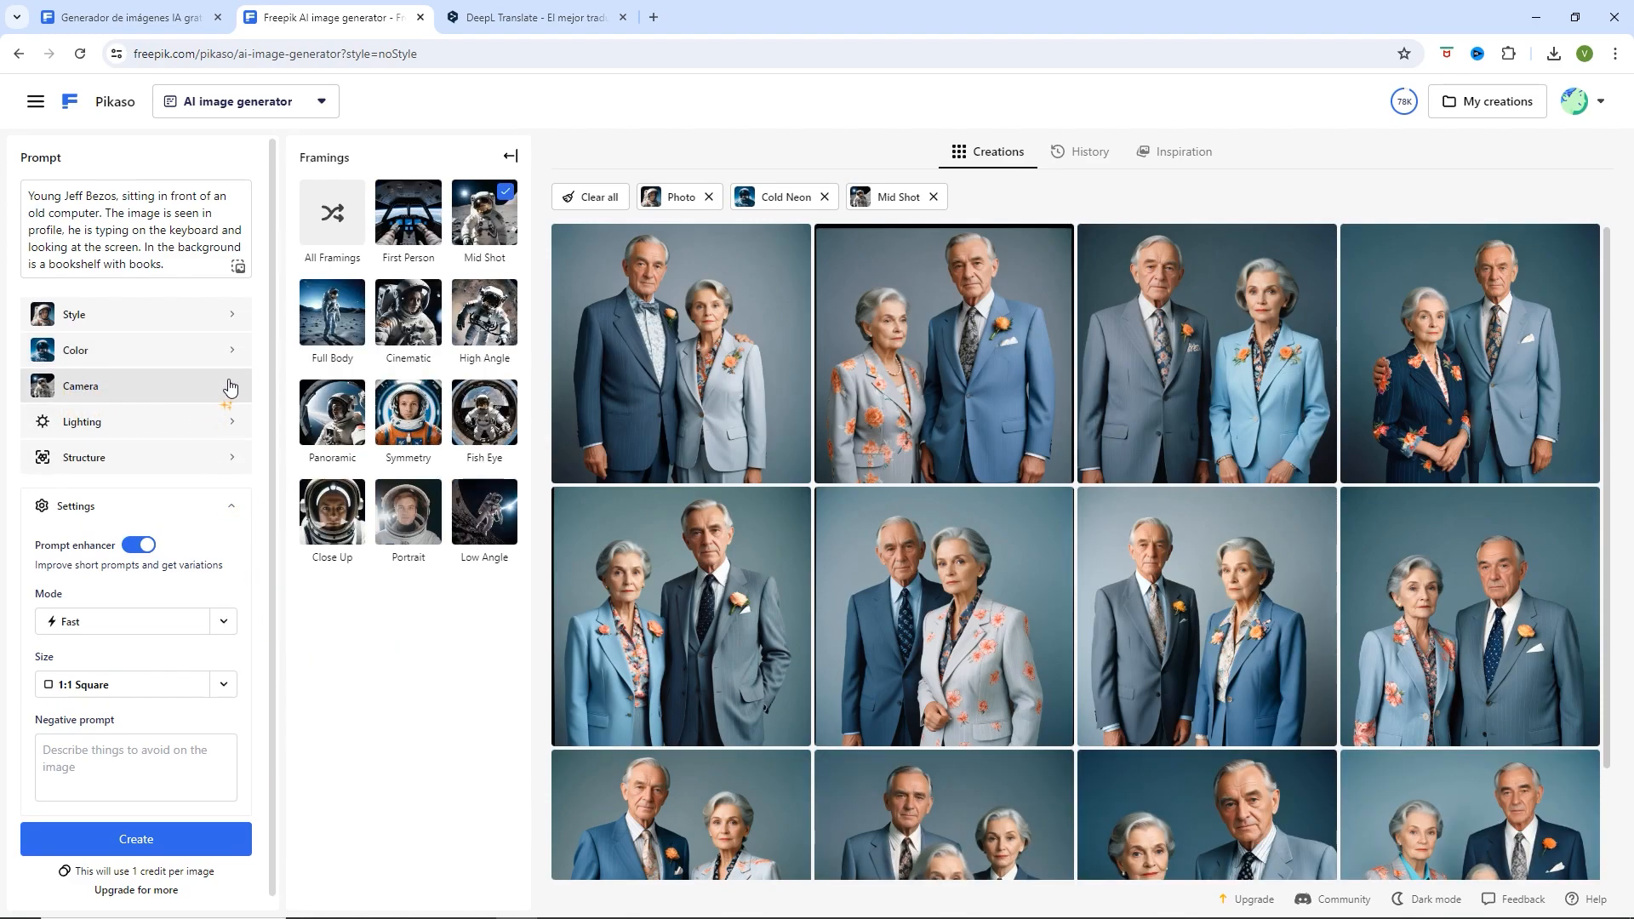
left_click(505, 197)
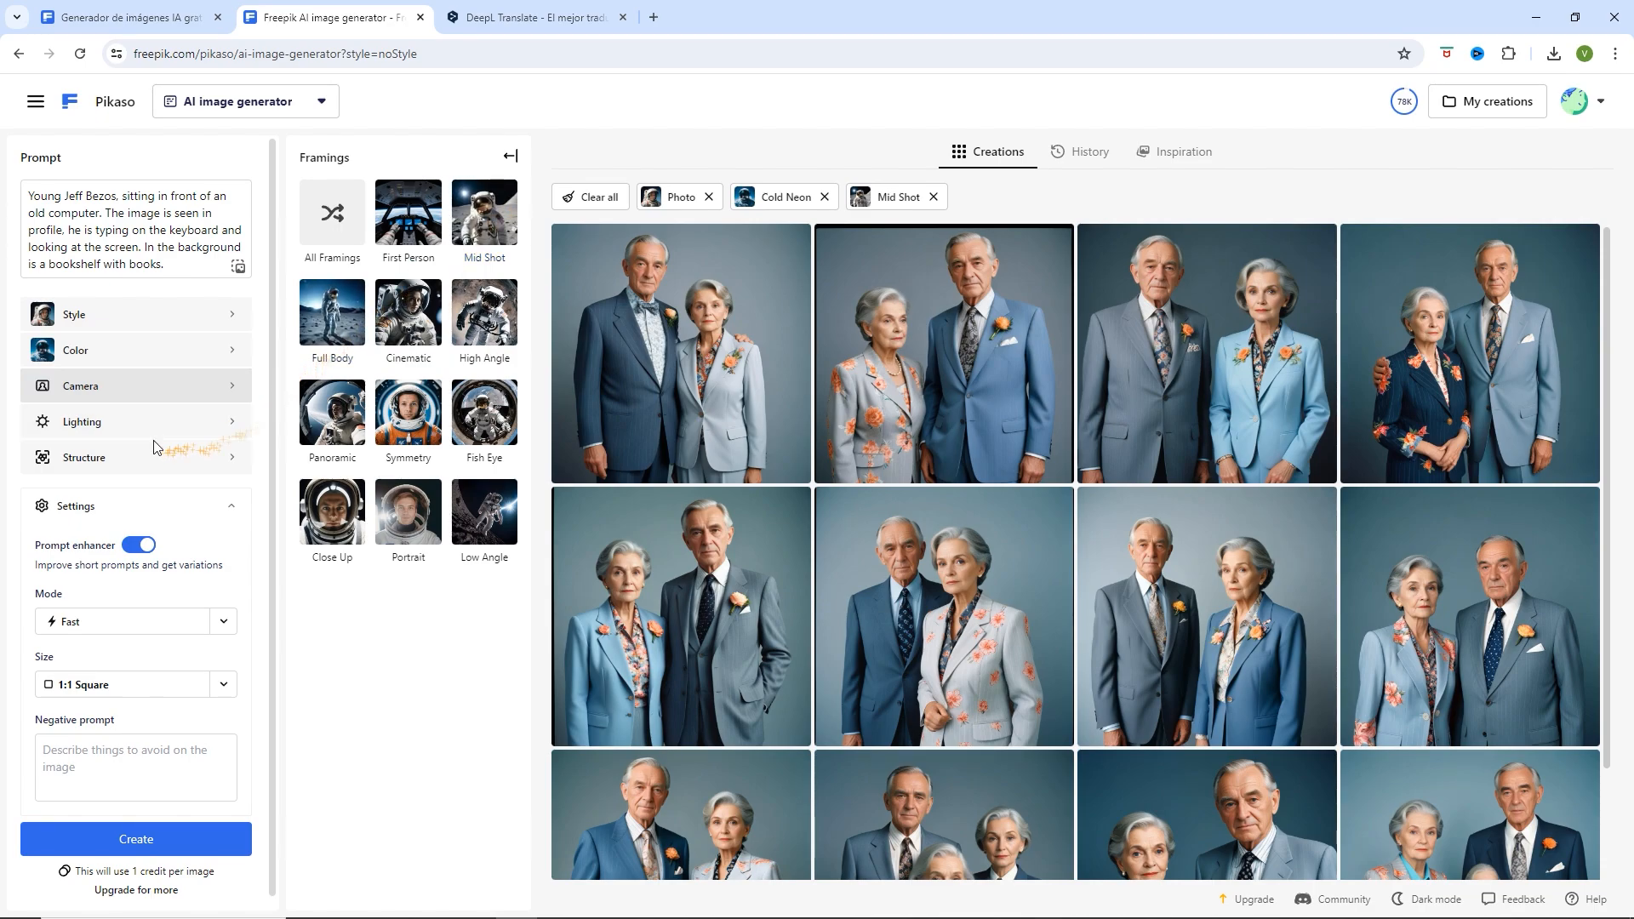
- Set the image size to 16:9 Widescreen and generate several batches of images from the prompt
left_click(134, 843)
left_click(223, 684)
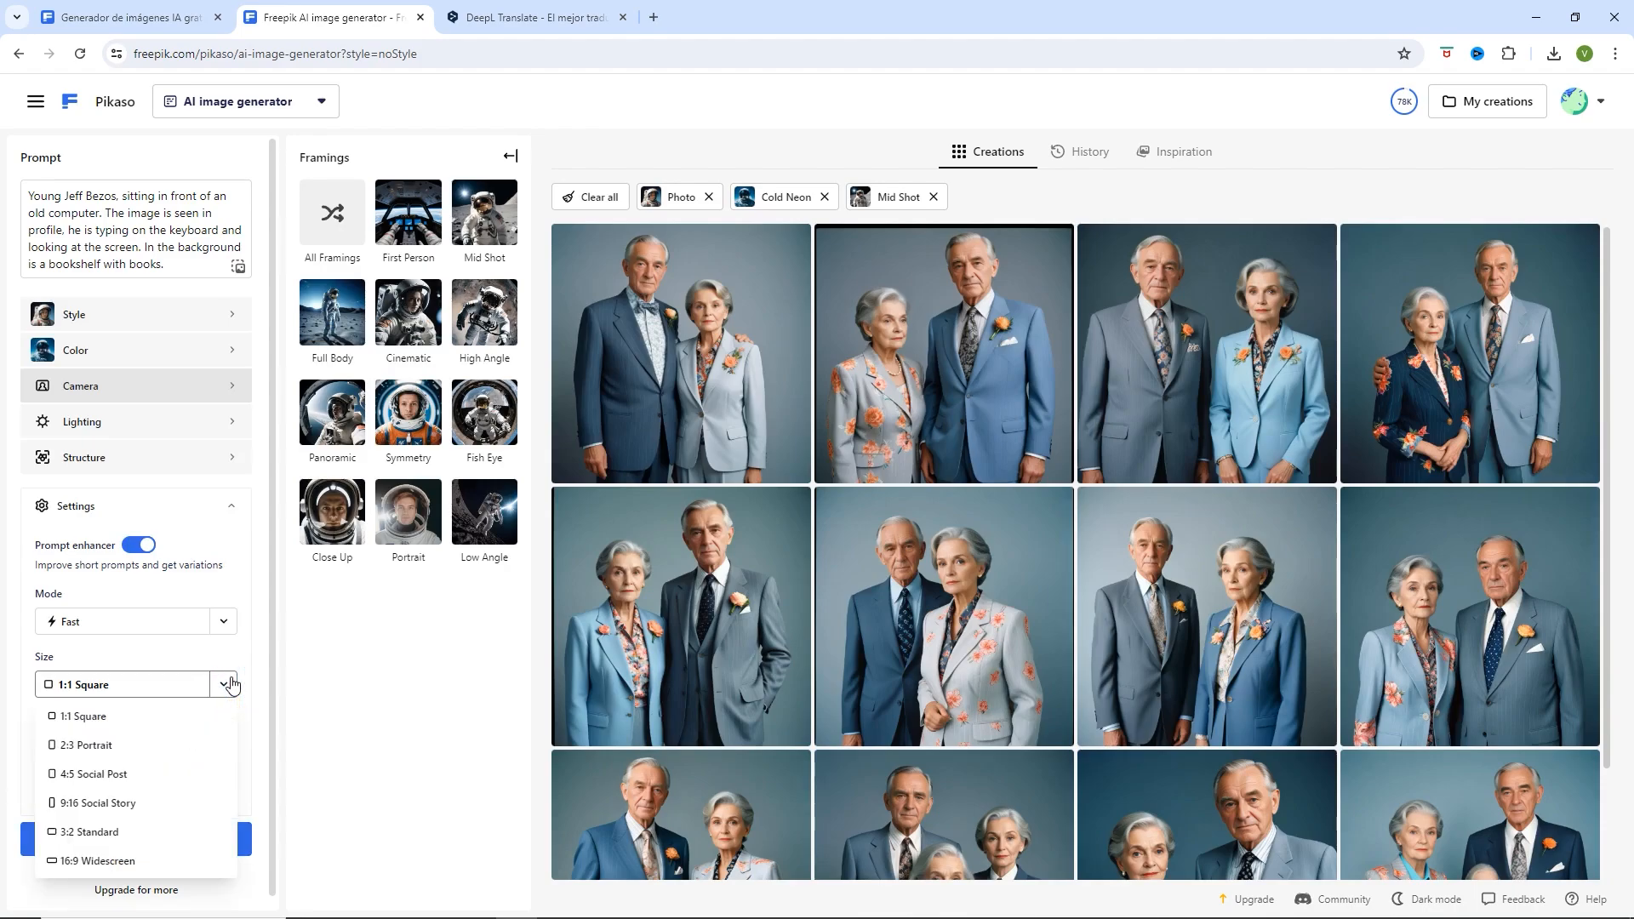
left_click(104, 861)
left_click(127, 841)
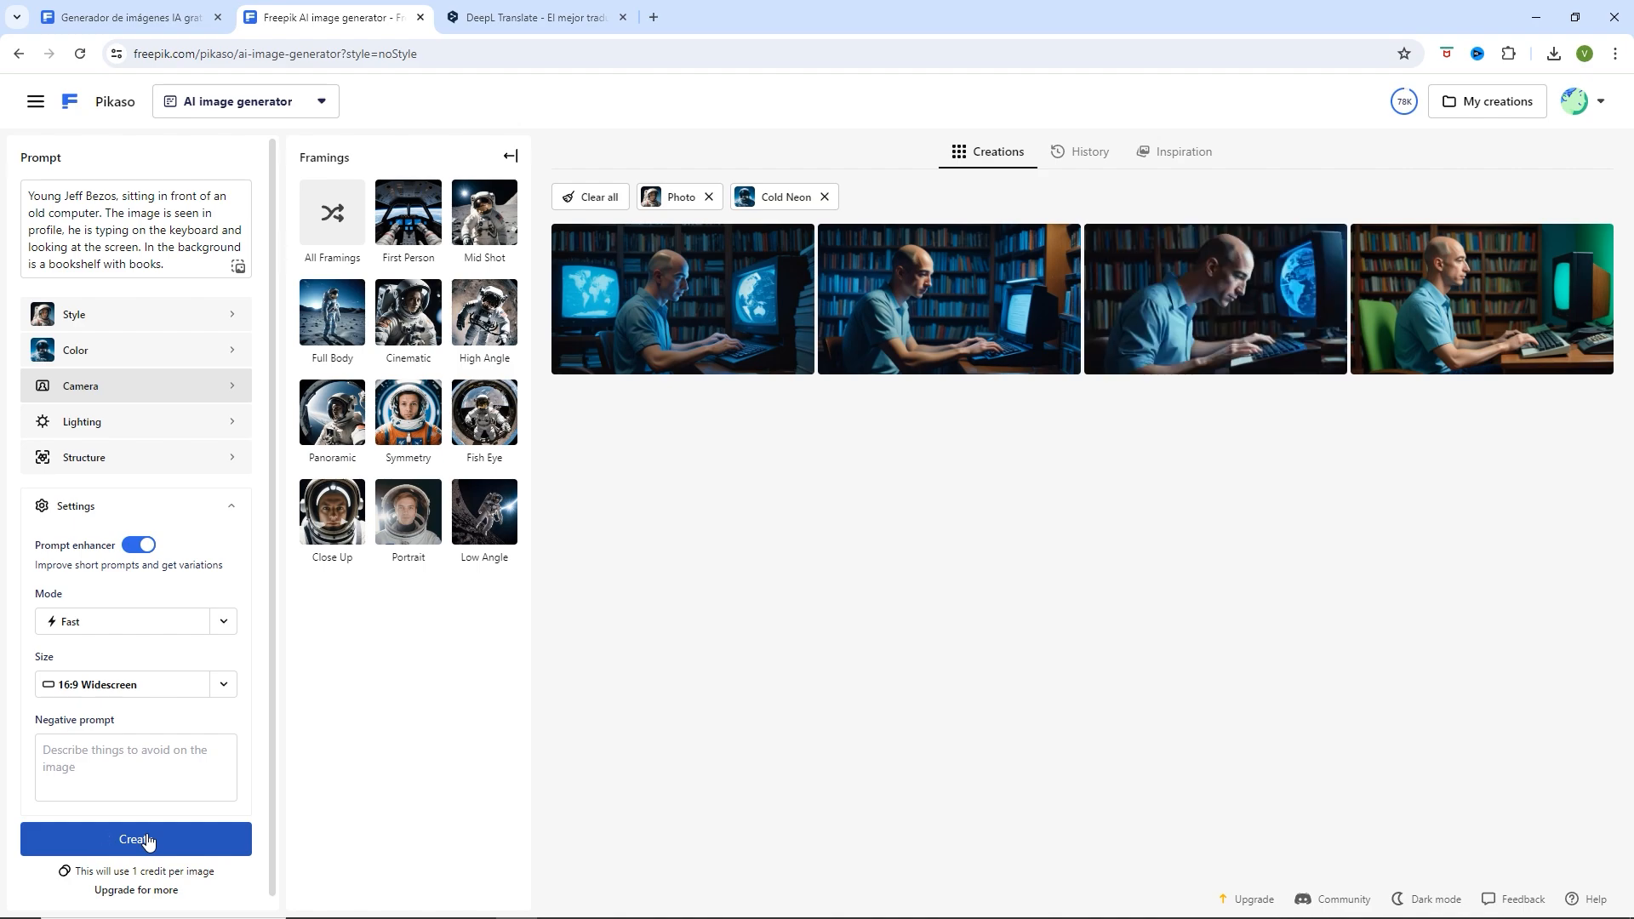
left_click(147, 841)
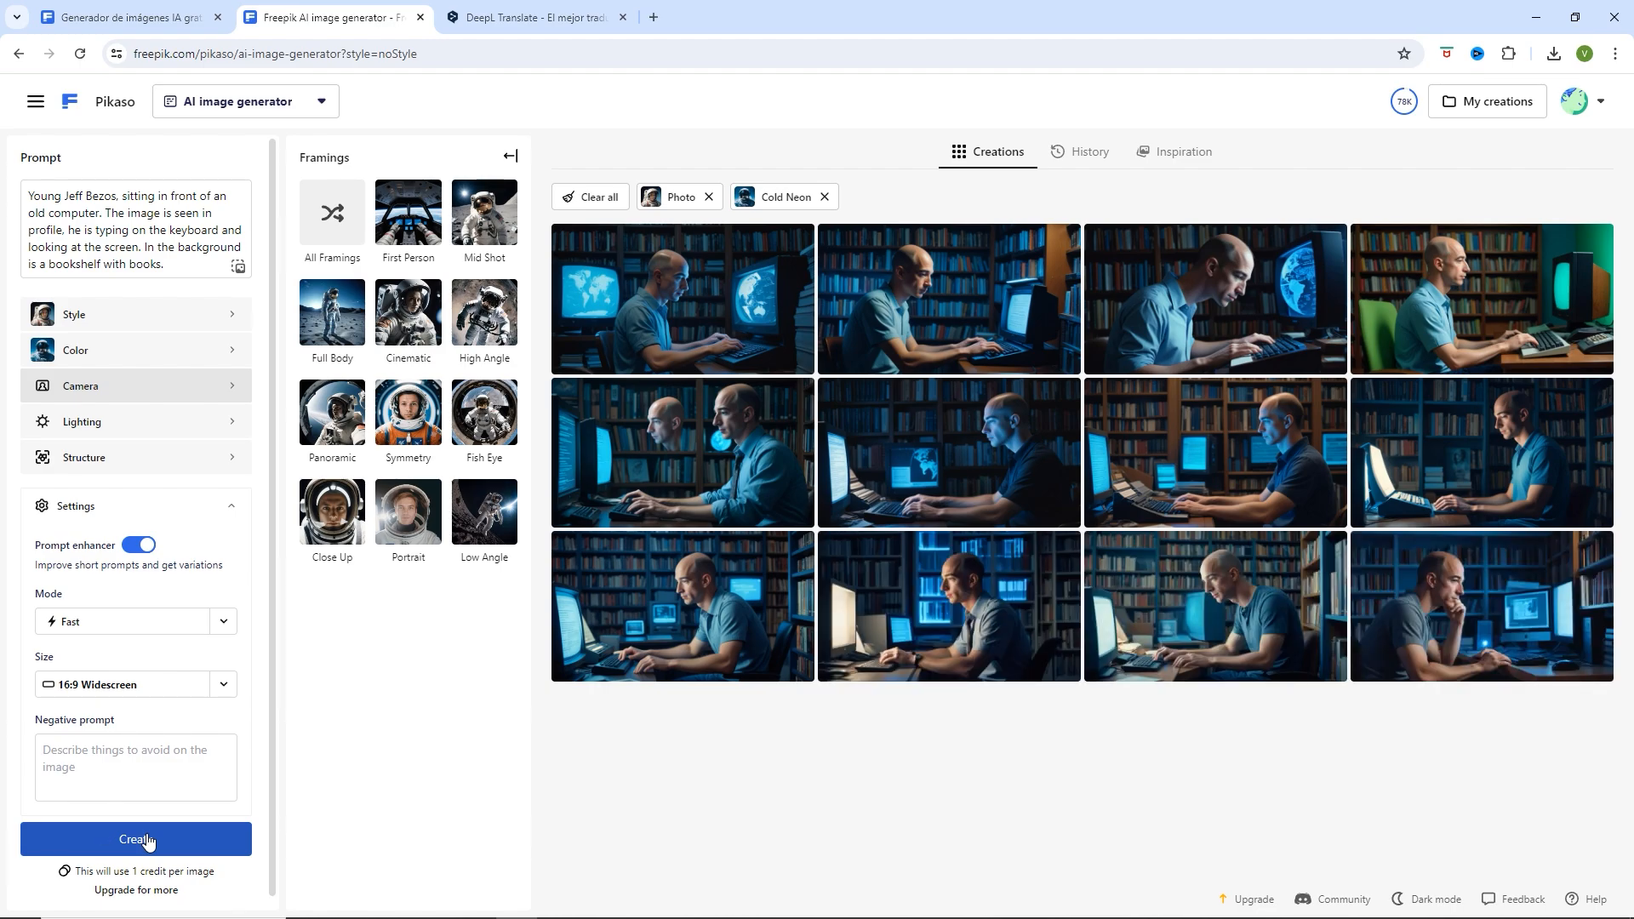
left_click(146, 841)
- Browse the generated images and enlarge two: the man facing several old monitors, and the man typing on a beige keyboard
left_click(693, 596)
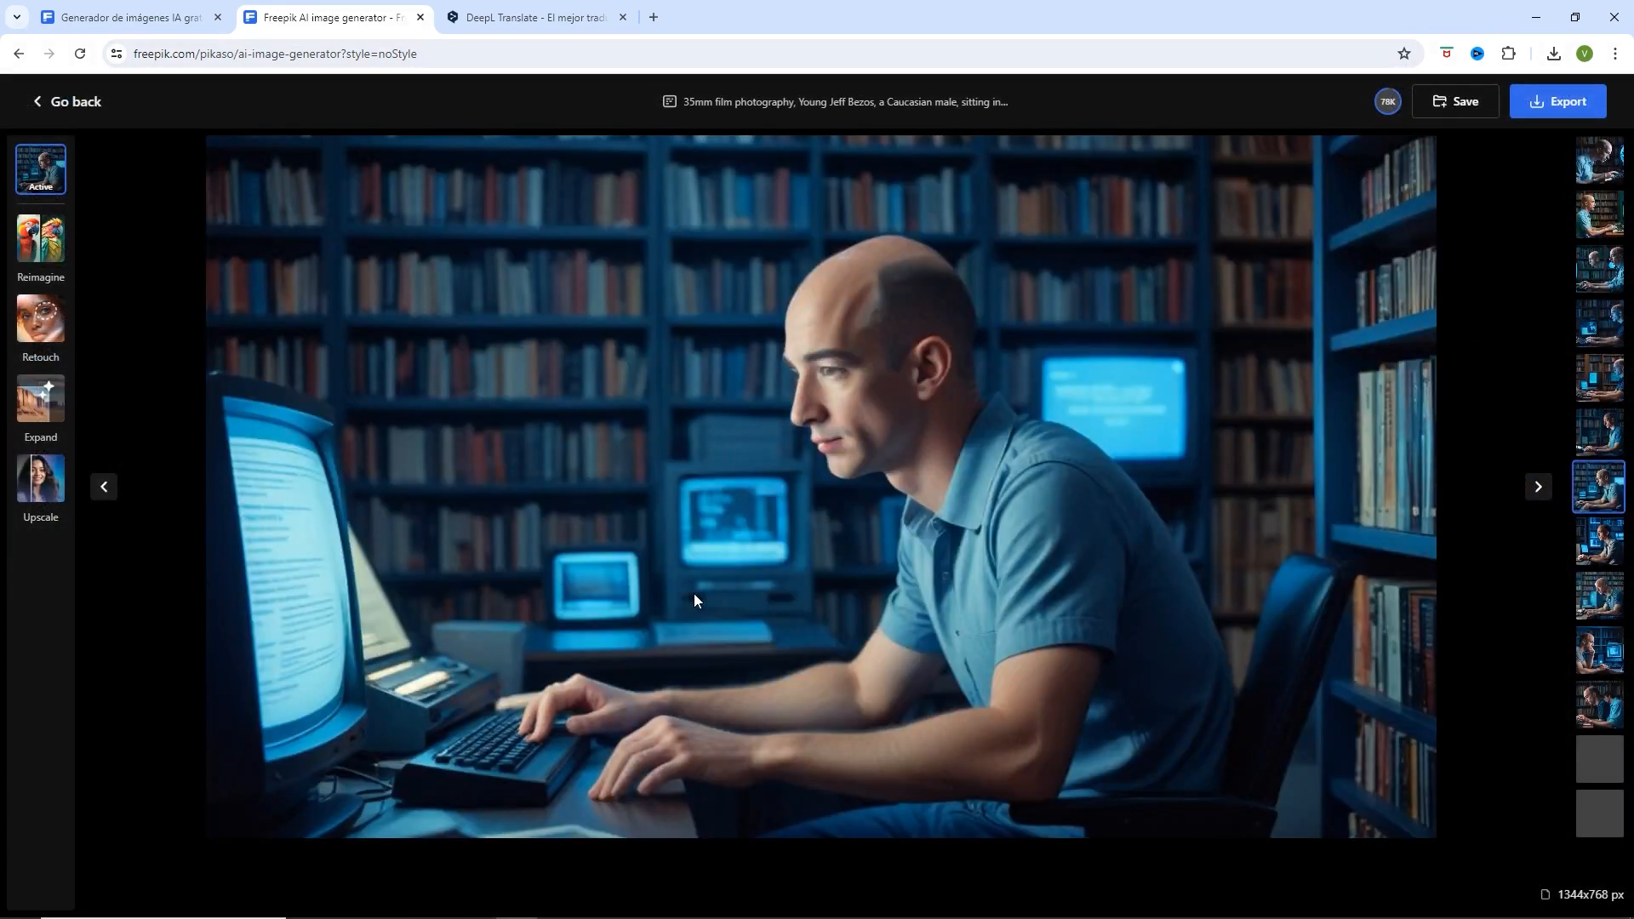
left_click(90, 102)
scroll(894, 425, "down", 1)
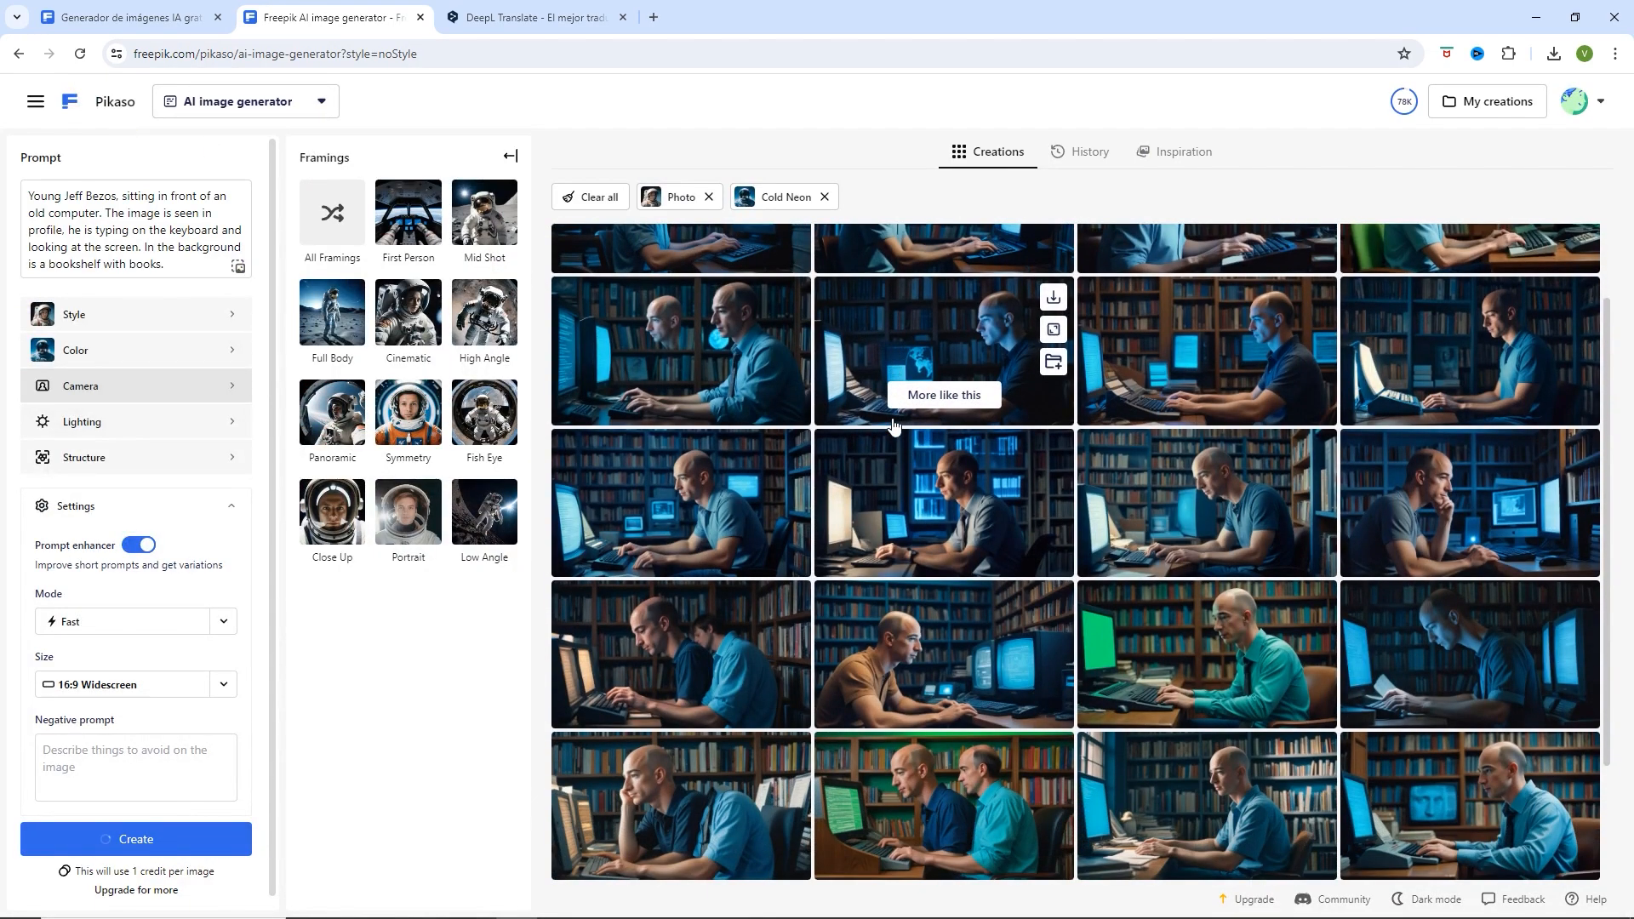
scroll(894, 425, "down", 2)
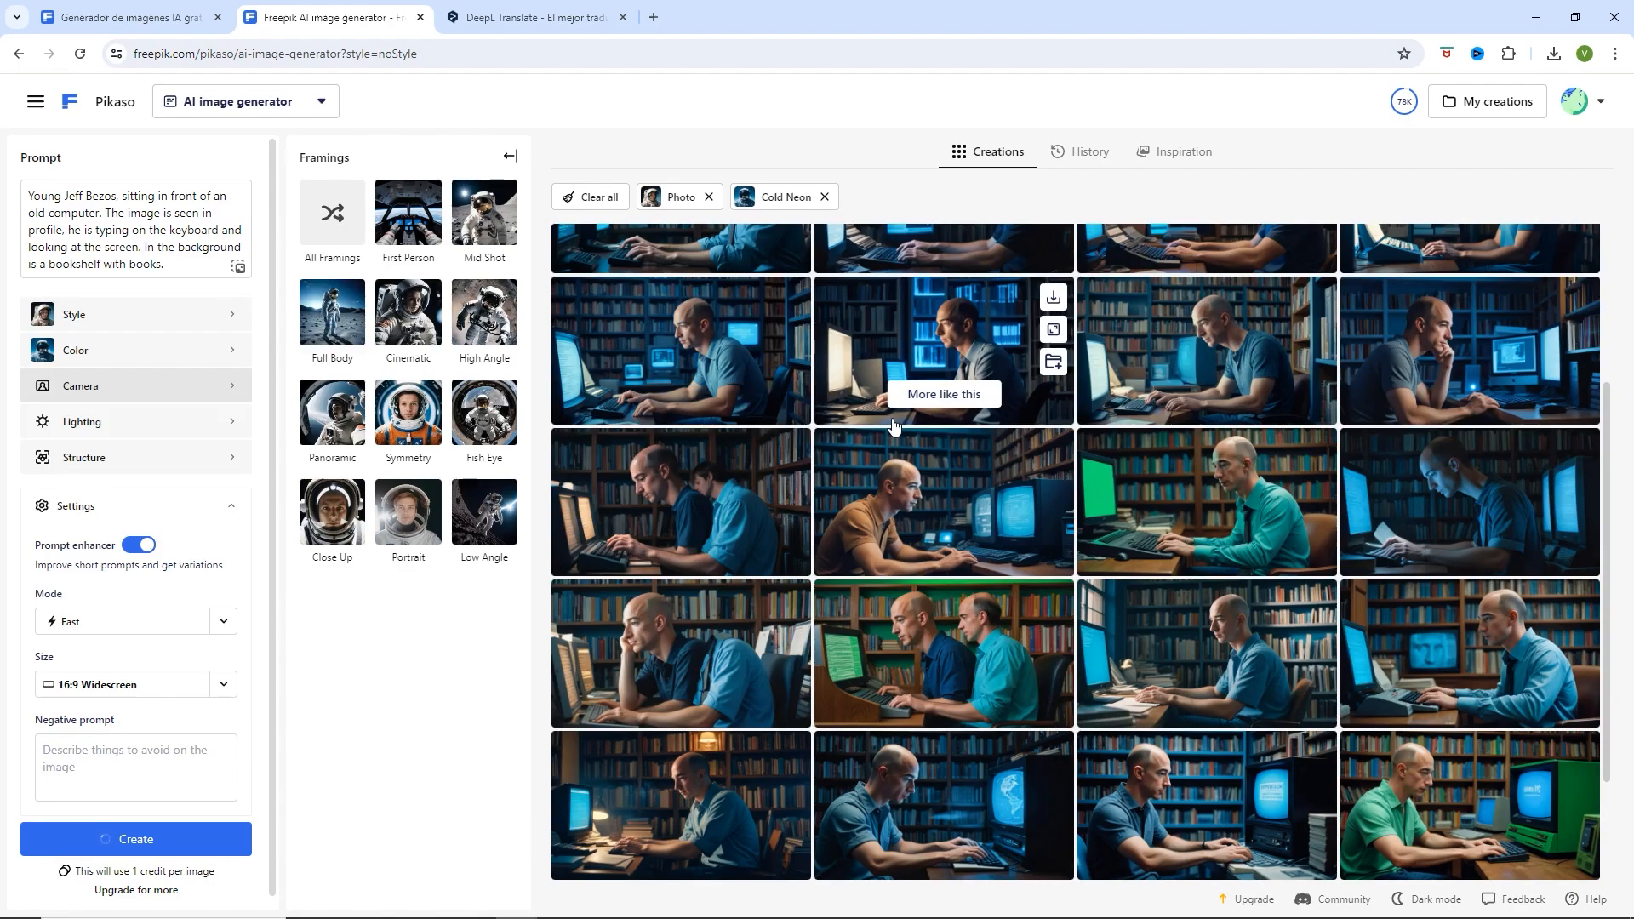
scroll(894, 425, "down", 2)
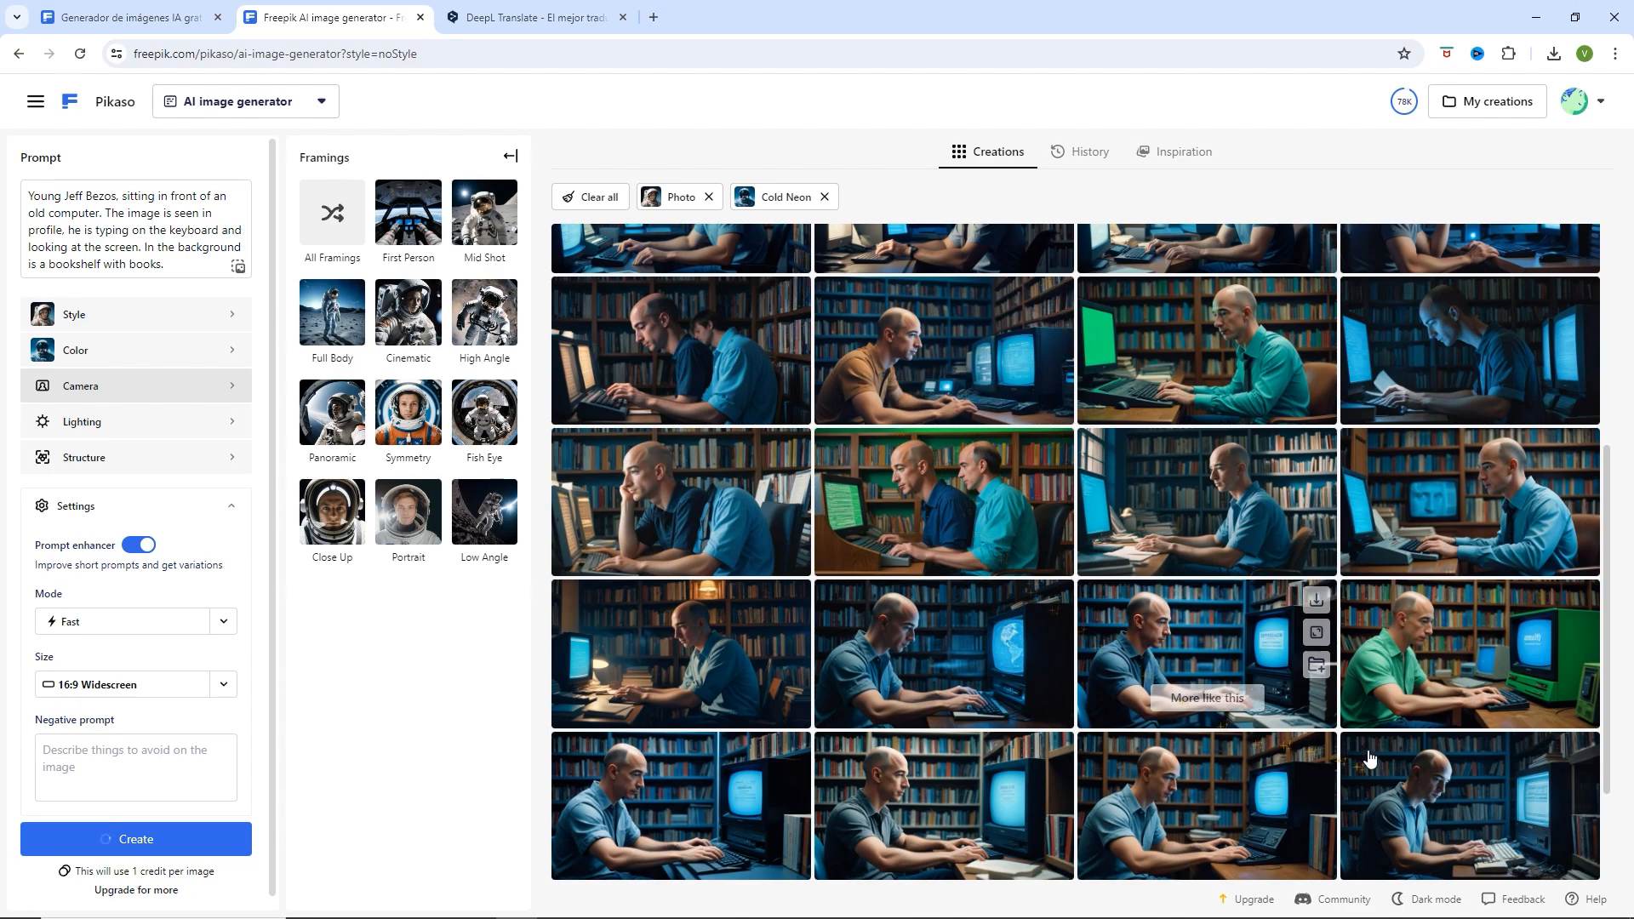
left_click(1434, 774)
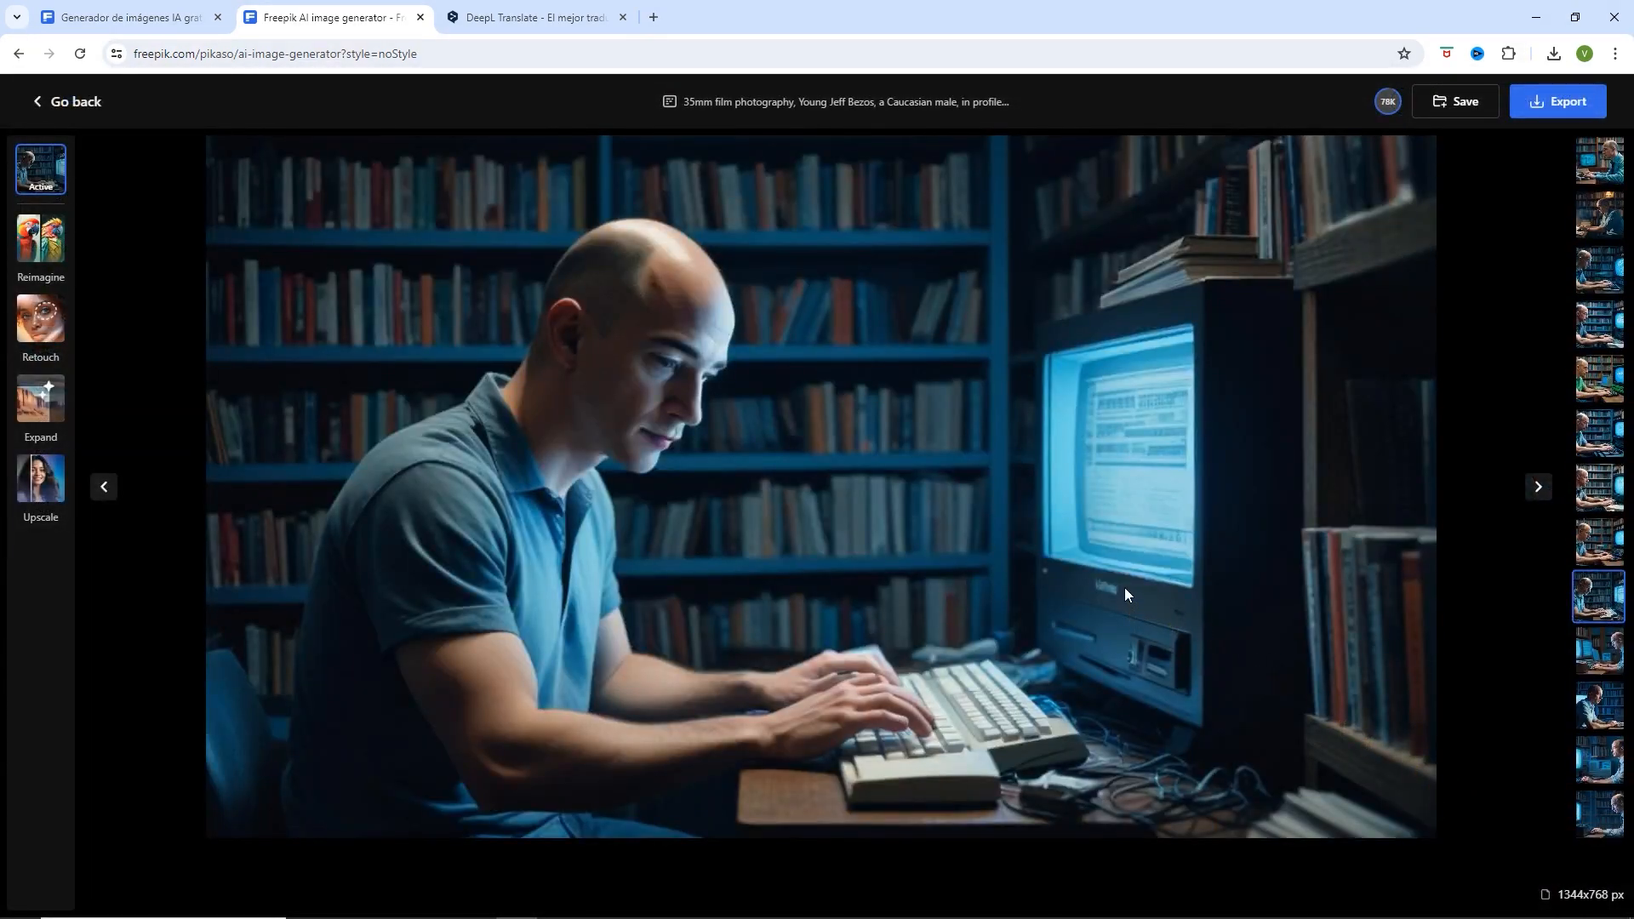
left_click(88, 102)
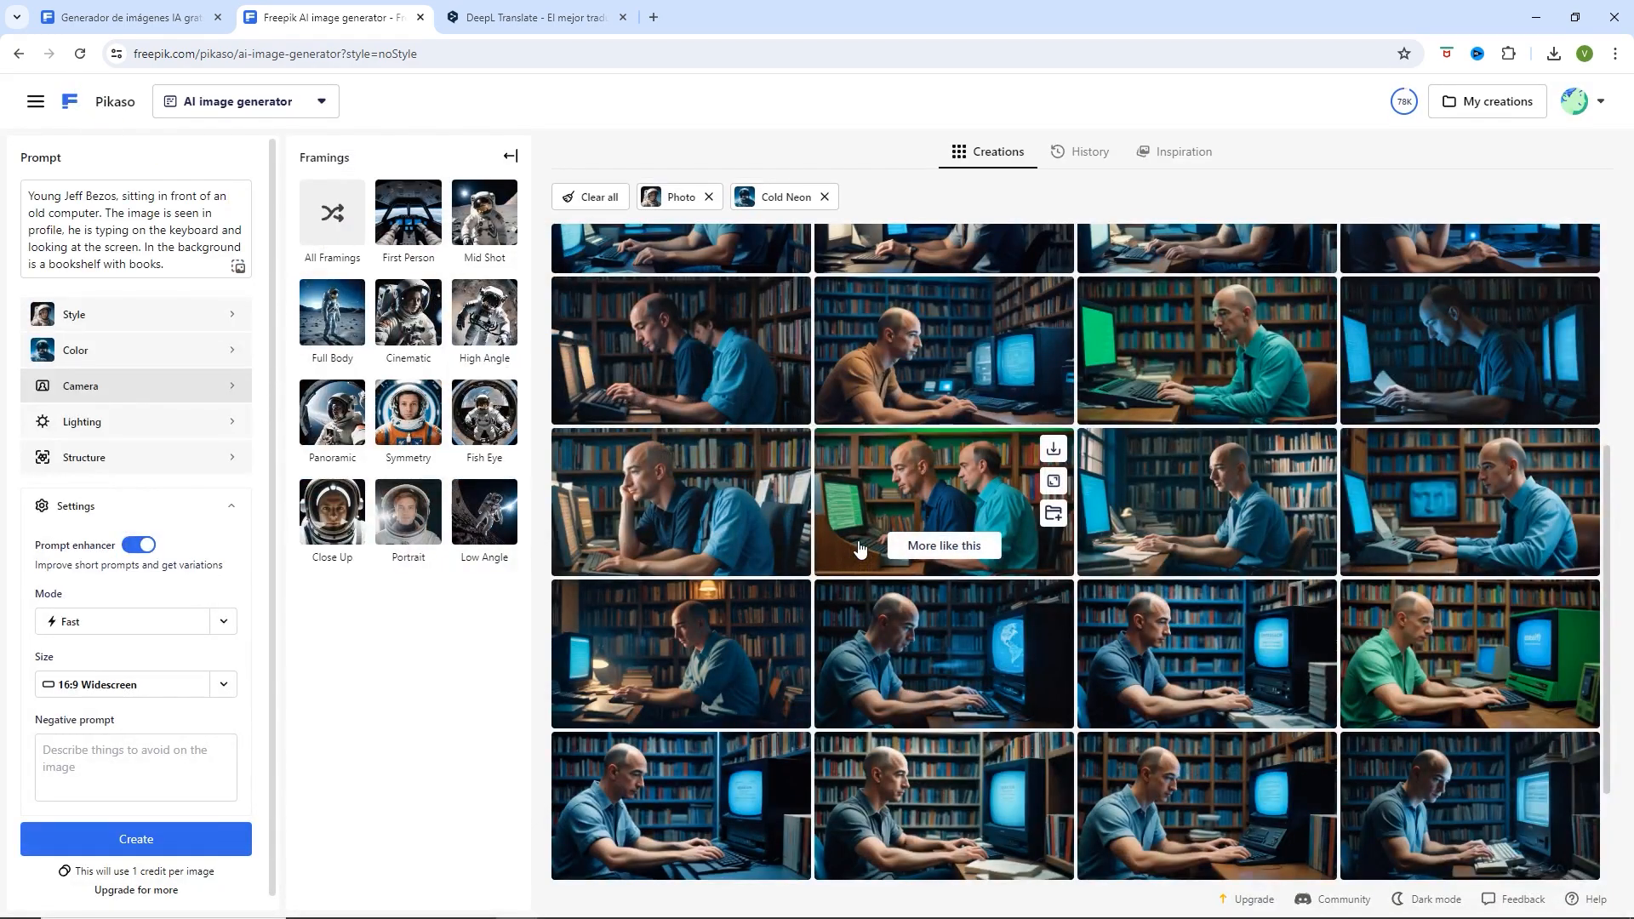
- Compare more variations, enlarging the man in a tie beside a blue lamp and the one facing a bright white screen
scroll(859, 549, "down", 2)
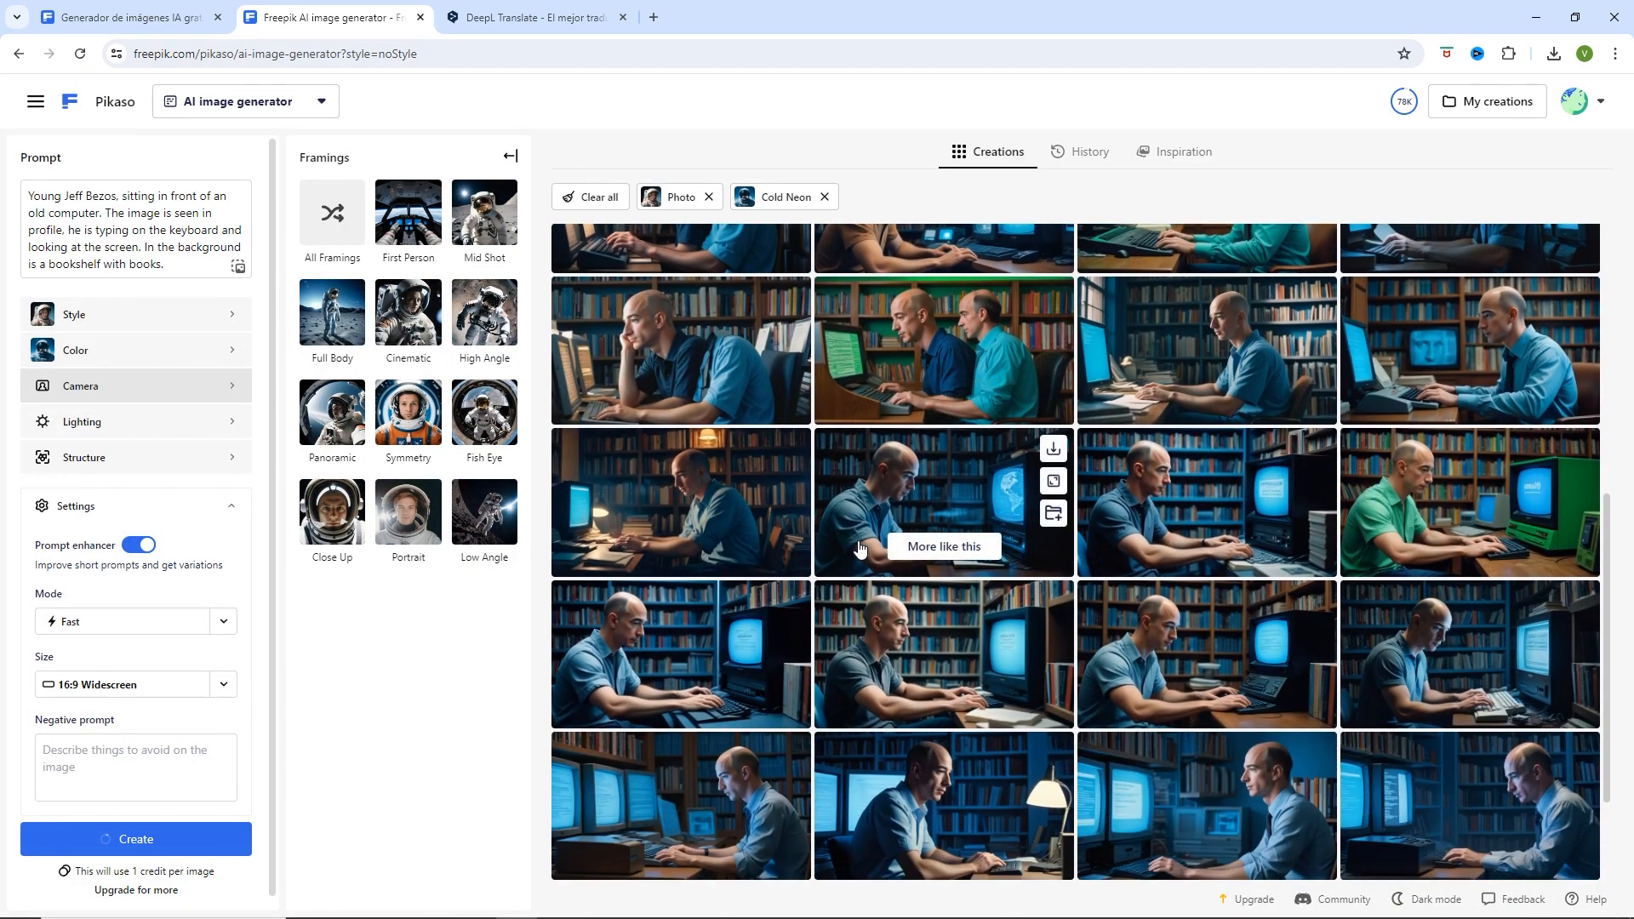
scroll(859, 549, "down", 2)
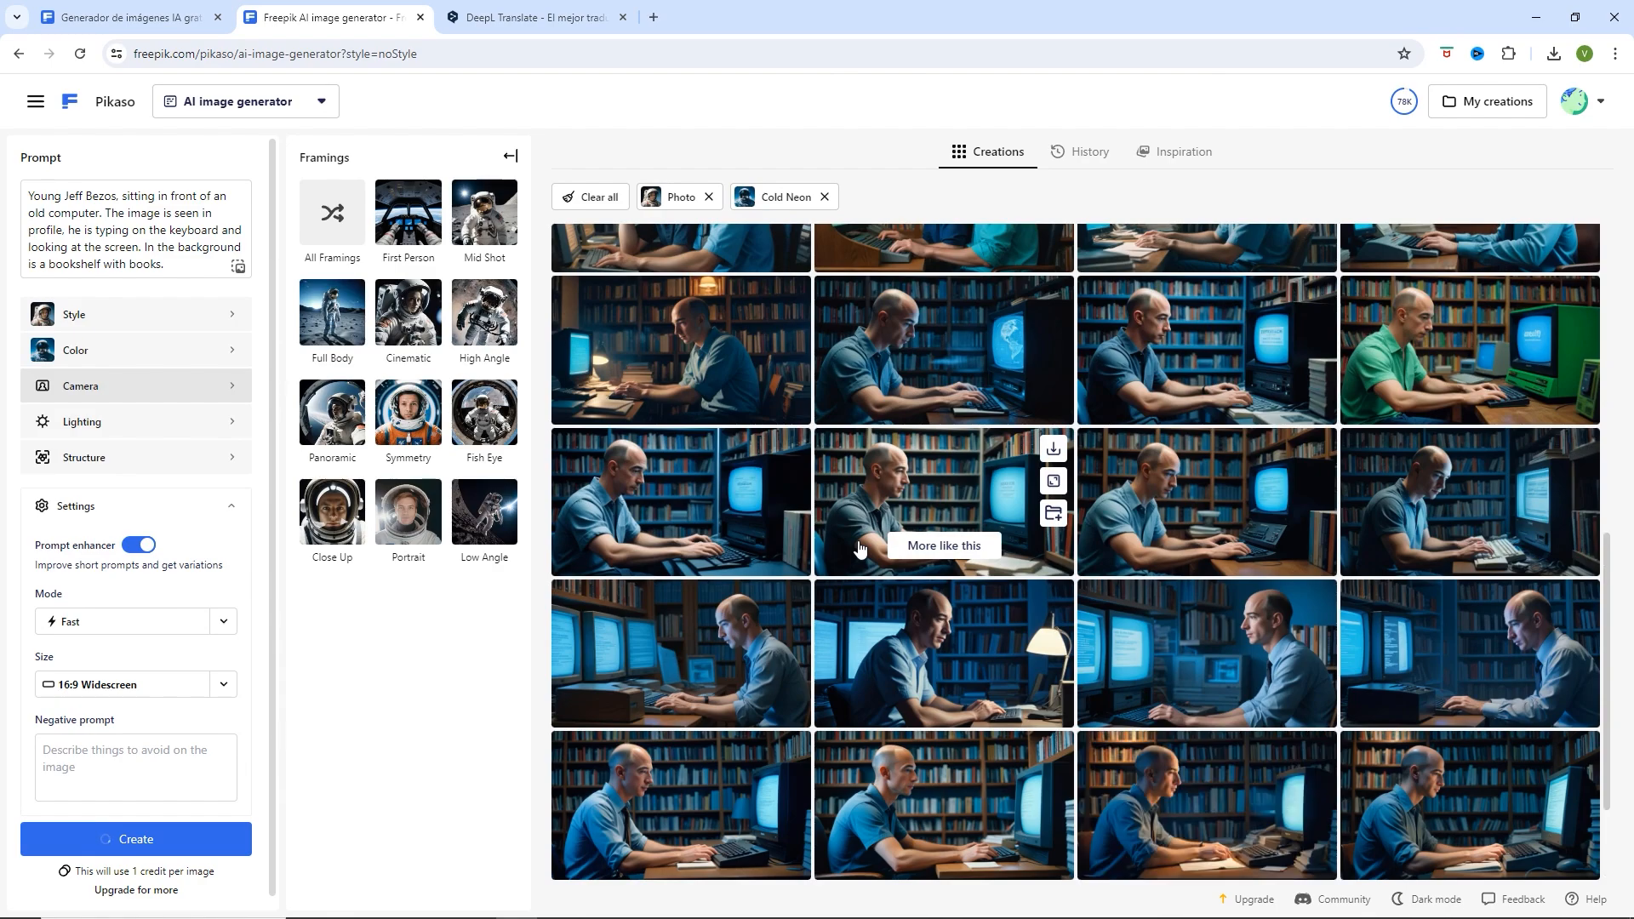
left_click(684, 813)
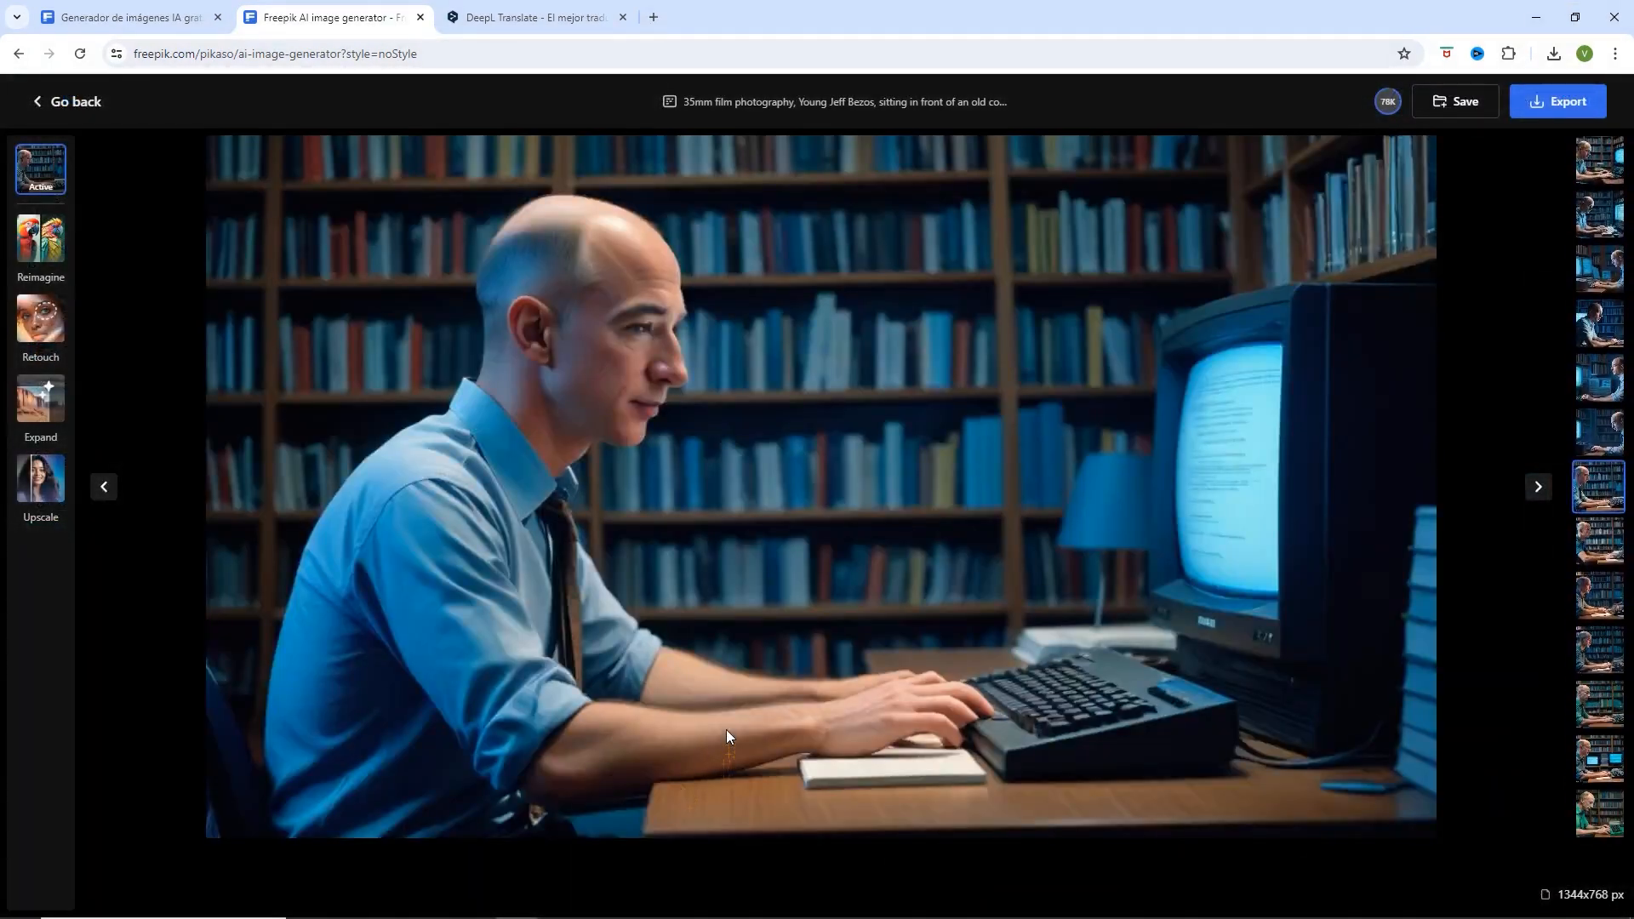
left_click(70, 103)
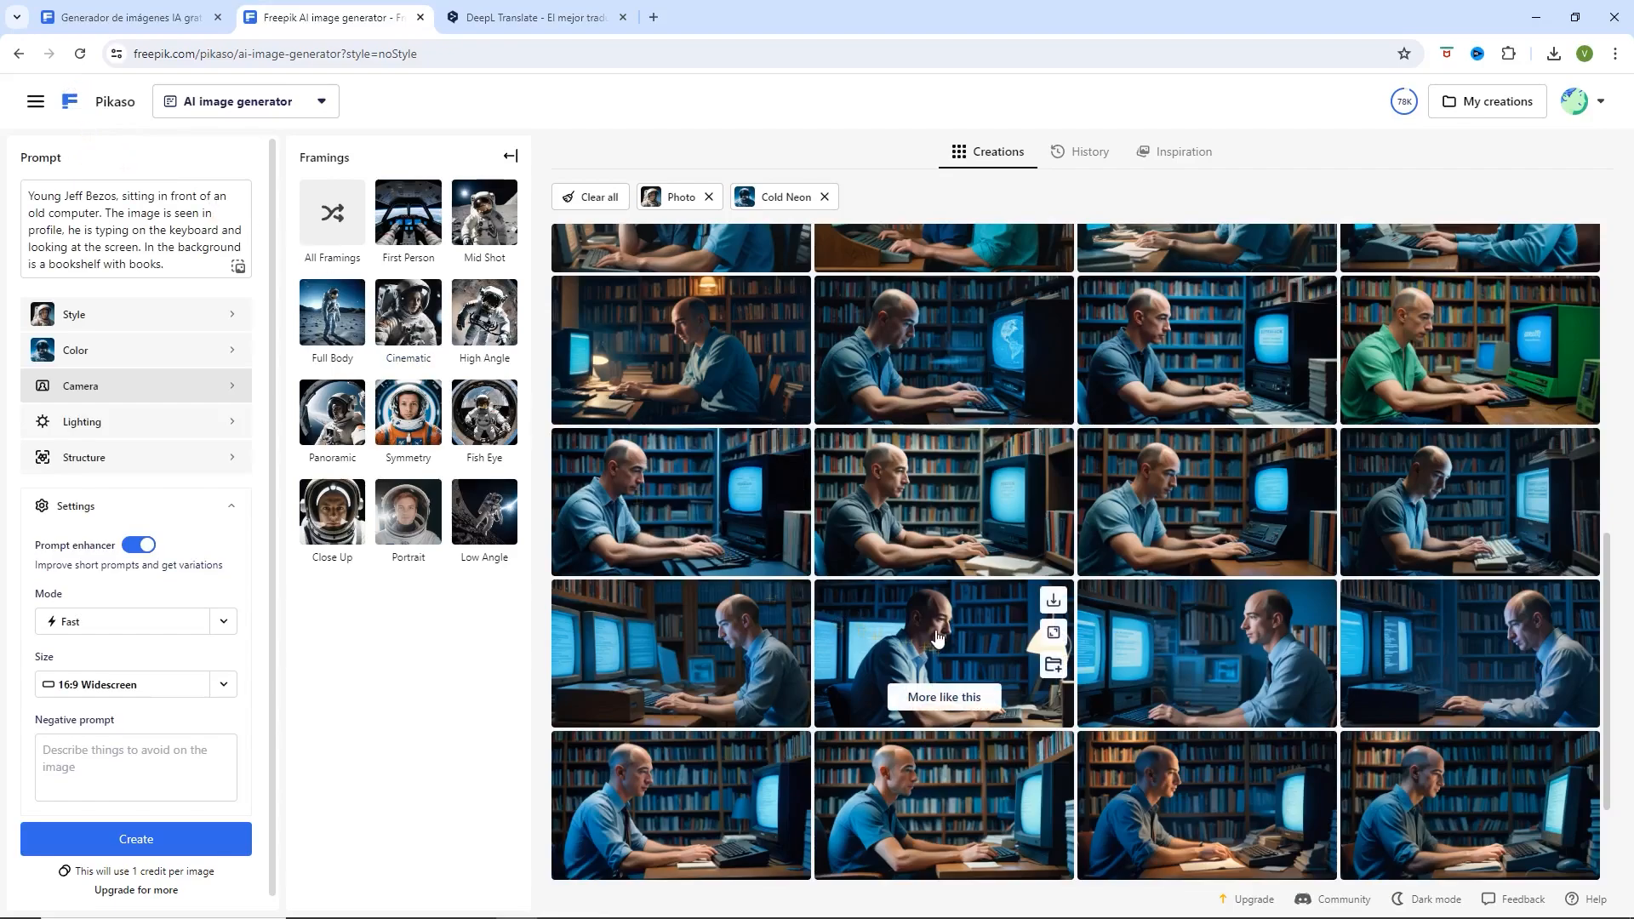
scroll(937, 636, "up", 8)
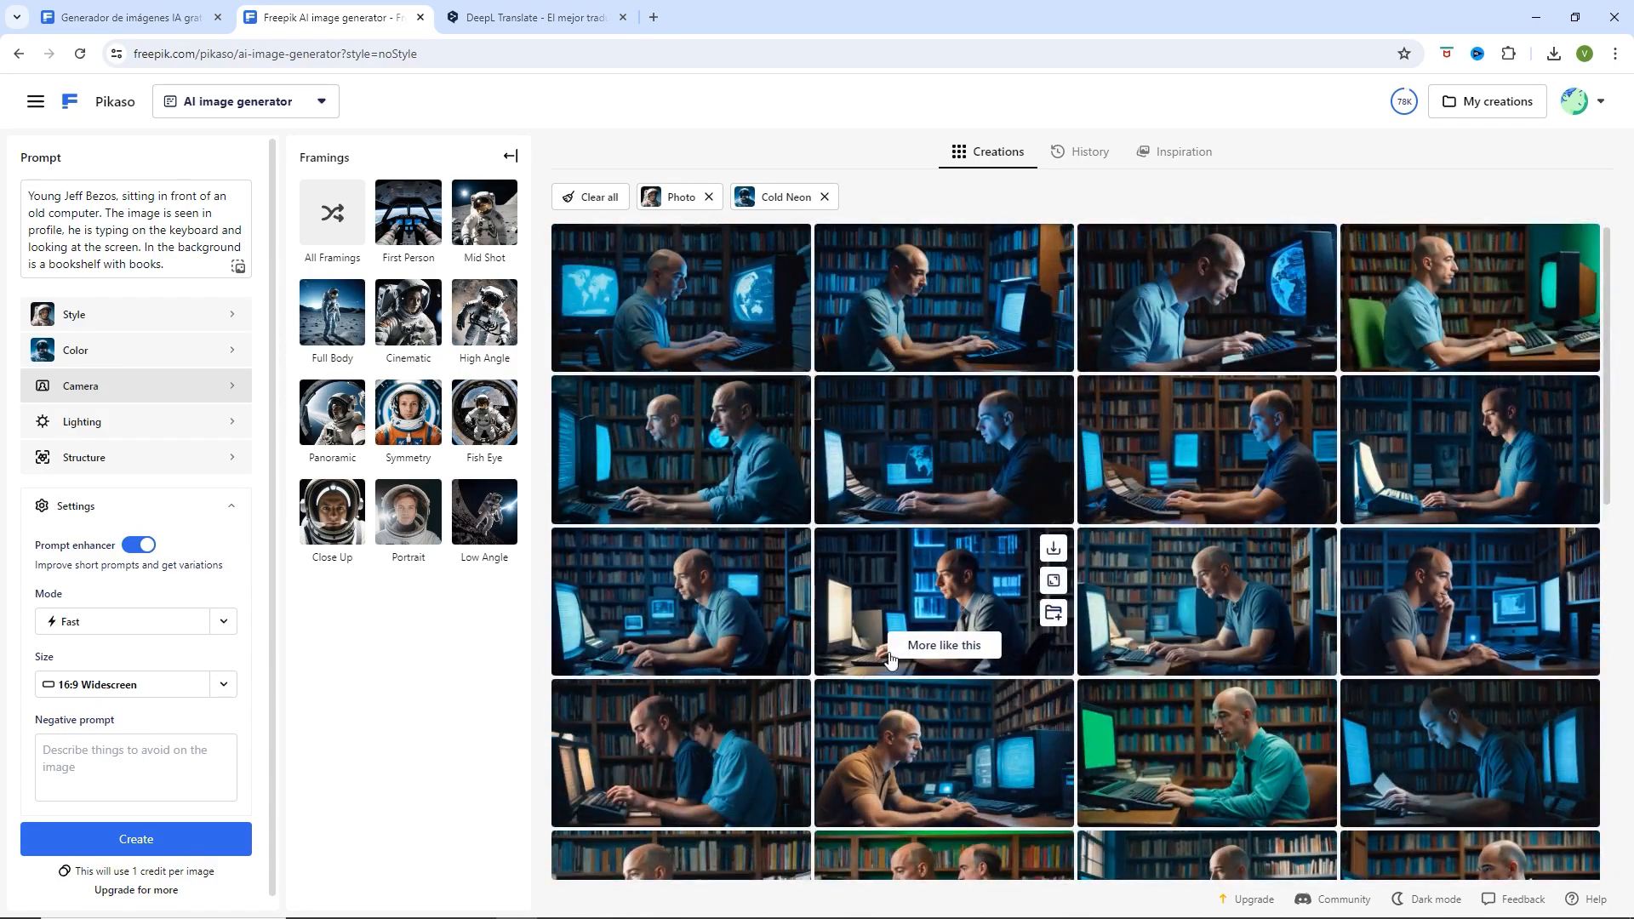
left_click(1509, 423)
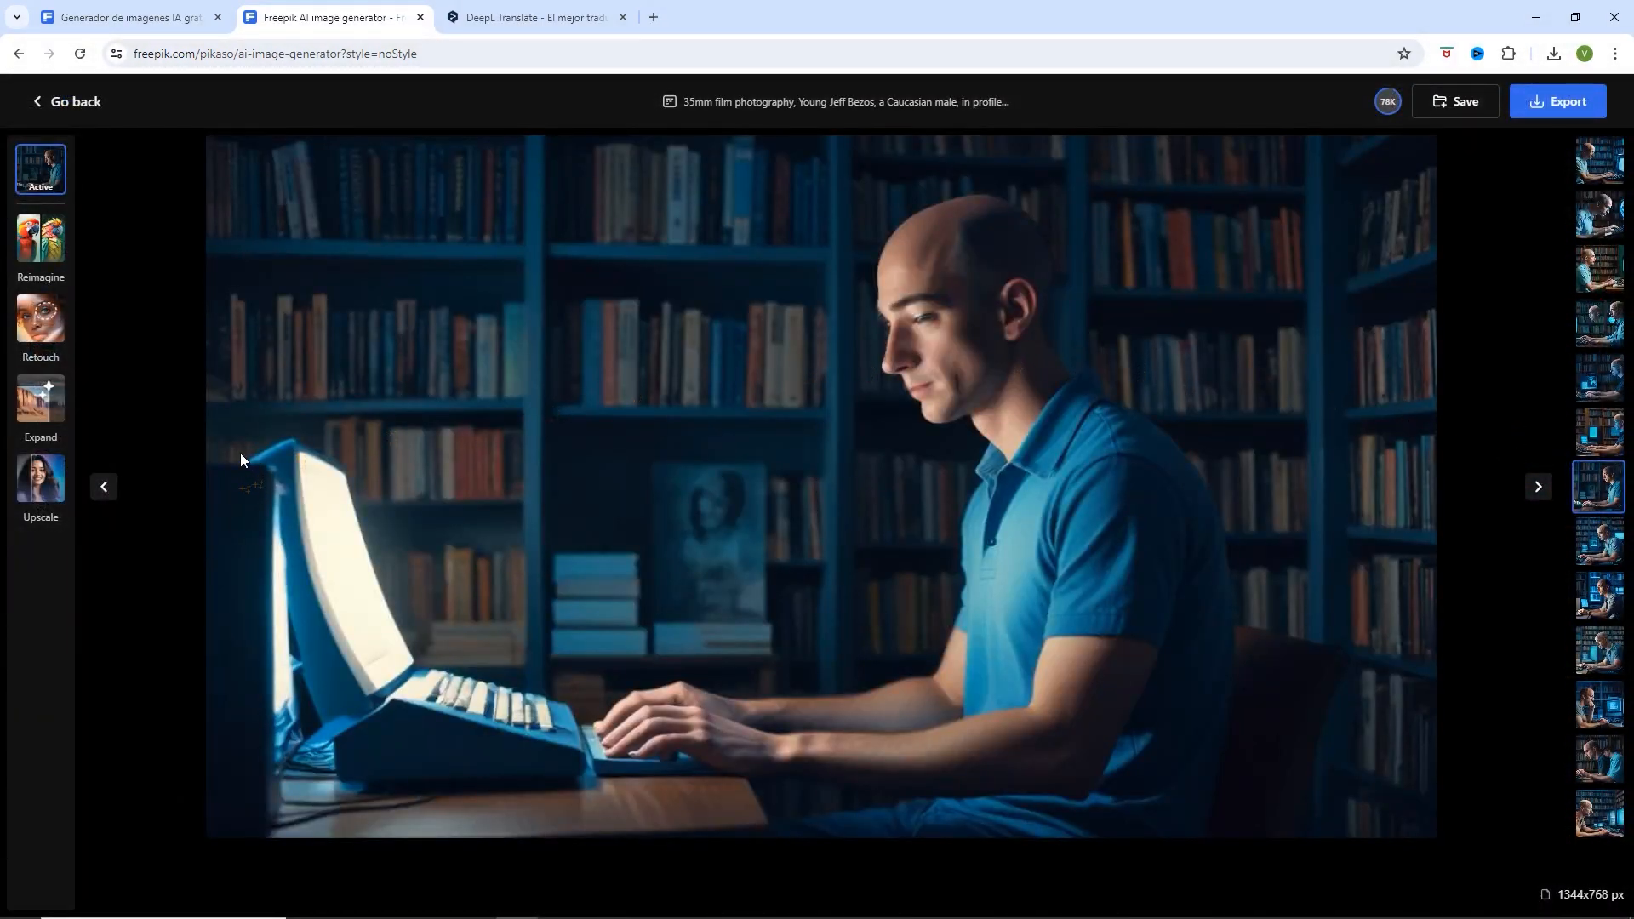
left_click(78, 101)
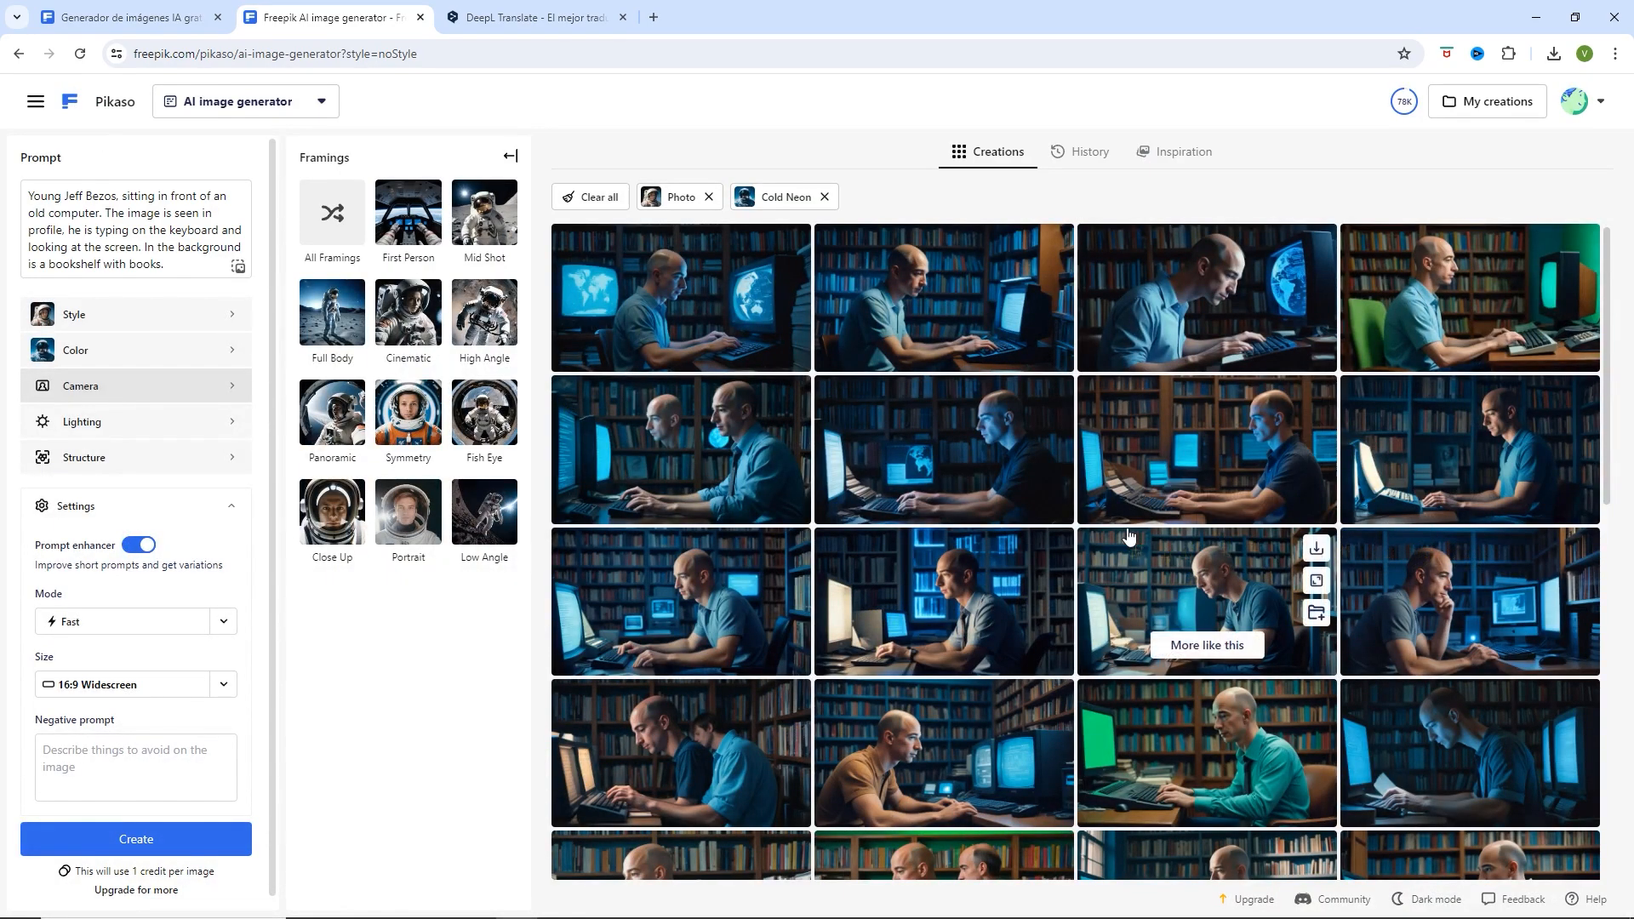
- Examine further variations and enlarge the dark scene with the lamp above the computer and the man wearing a wristwatch
scroll(1129, 536, "down", 3)
scroll(1128, 536, "down", 3)
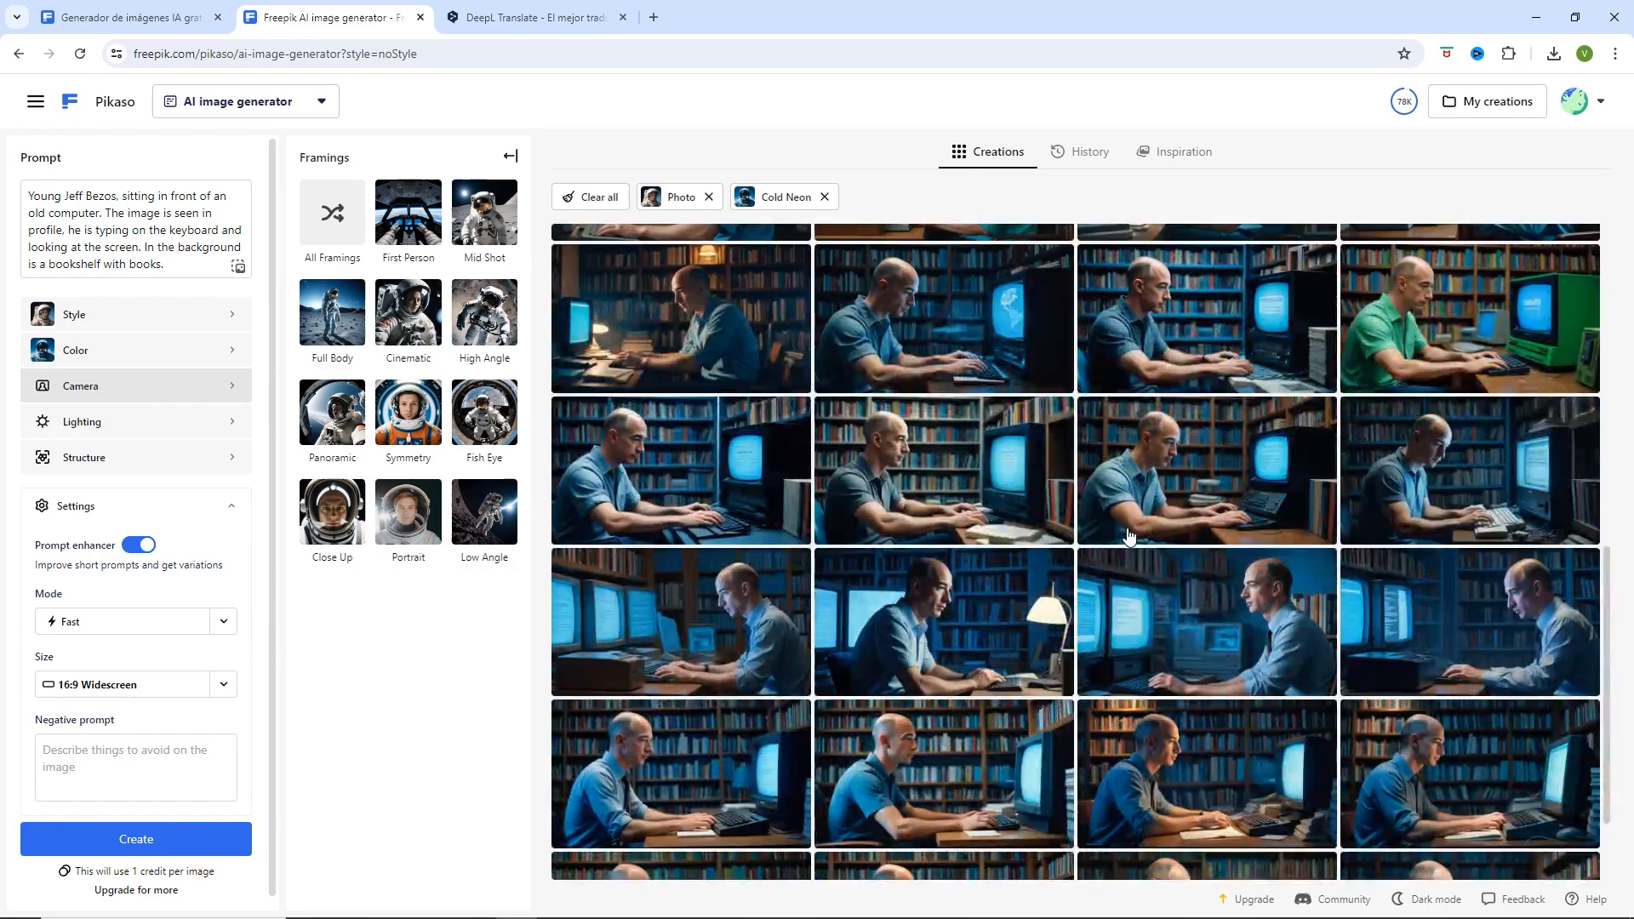
scroll(1128, 536, "down", 3)
scroll(1128, 536, "down", 2)
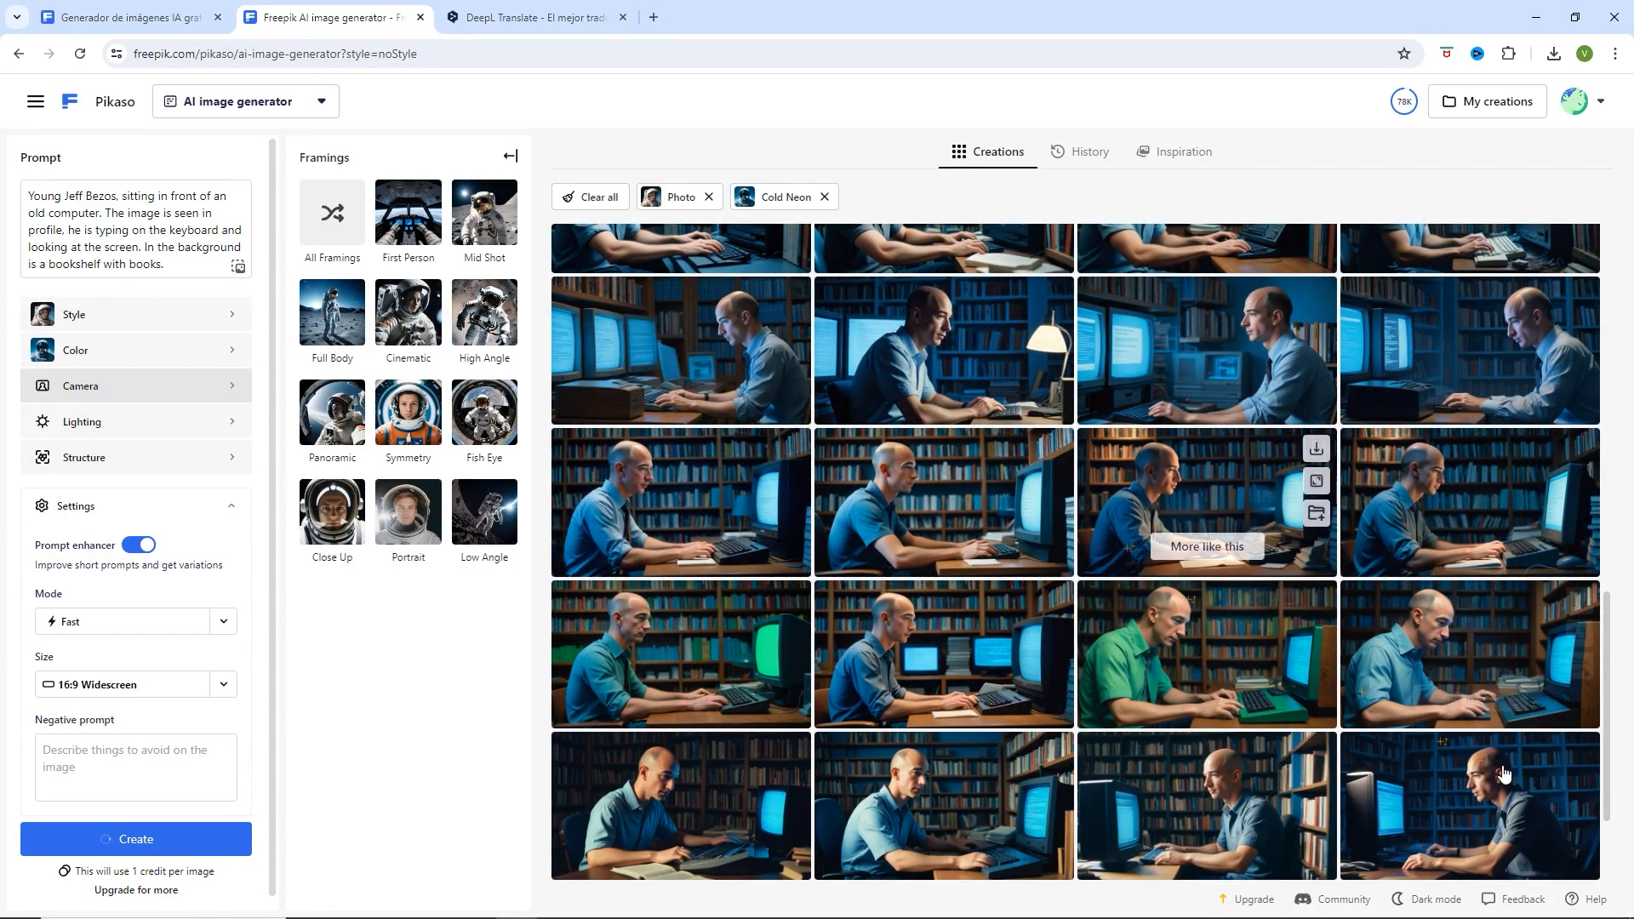
left_click(1469, 768)
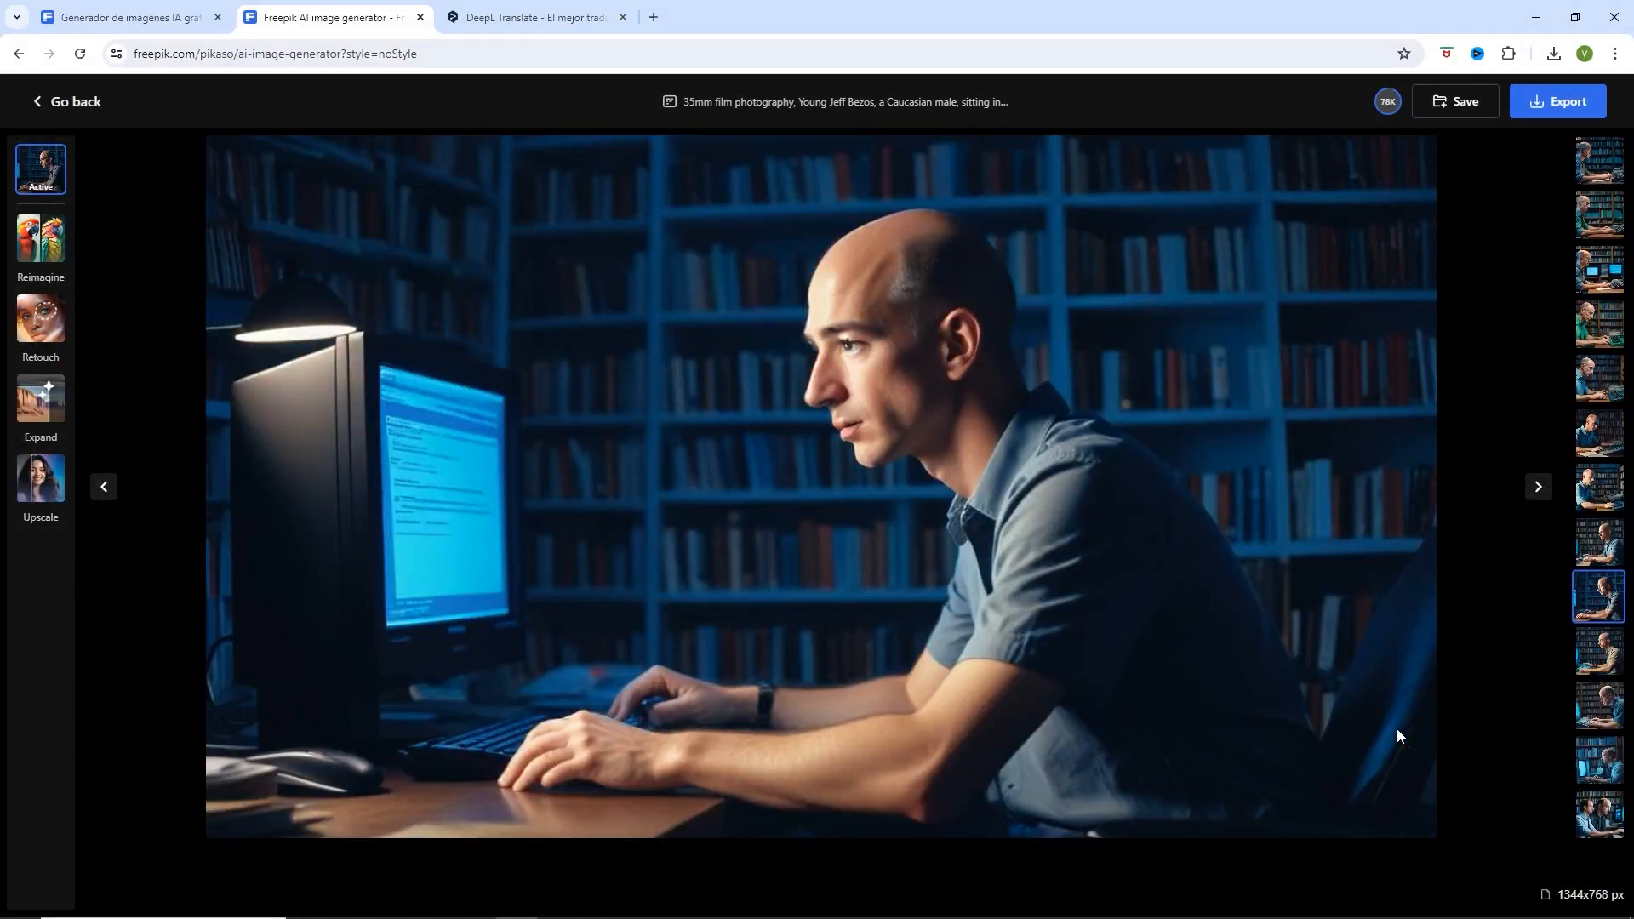
left_click(70, 101)
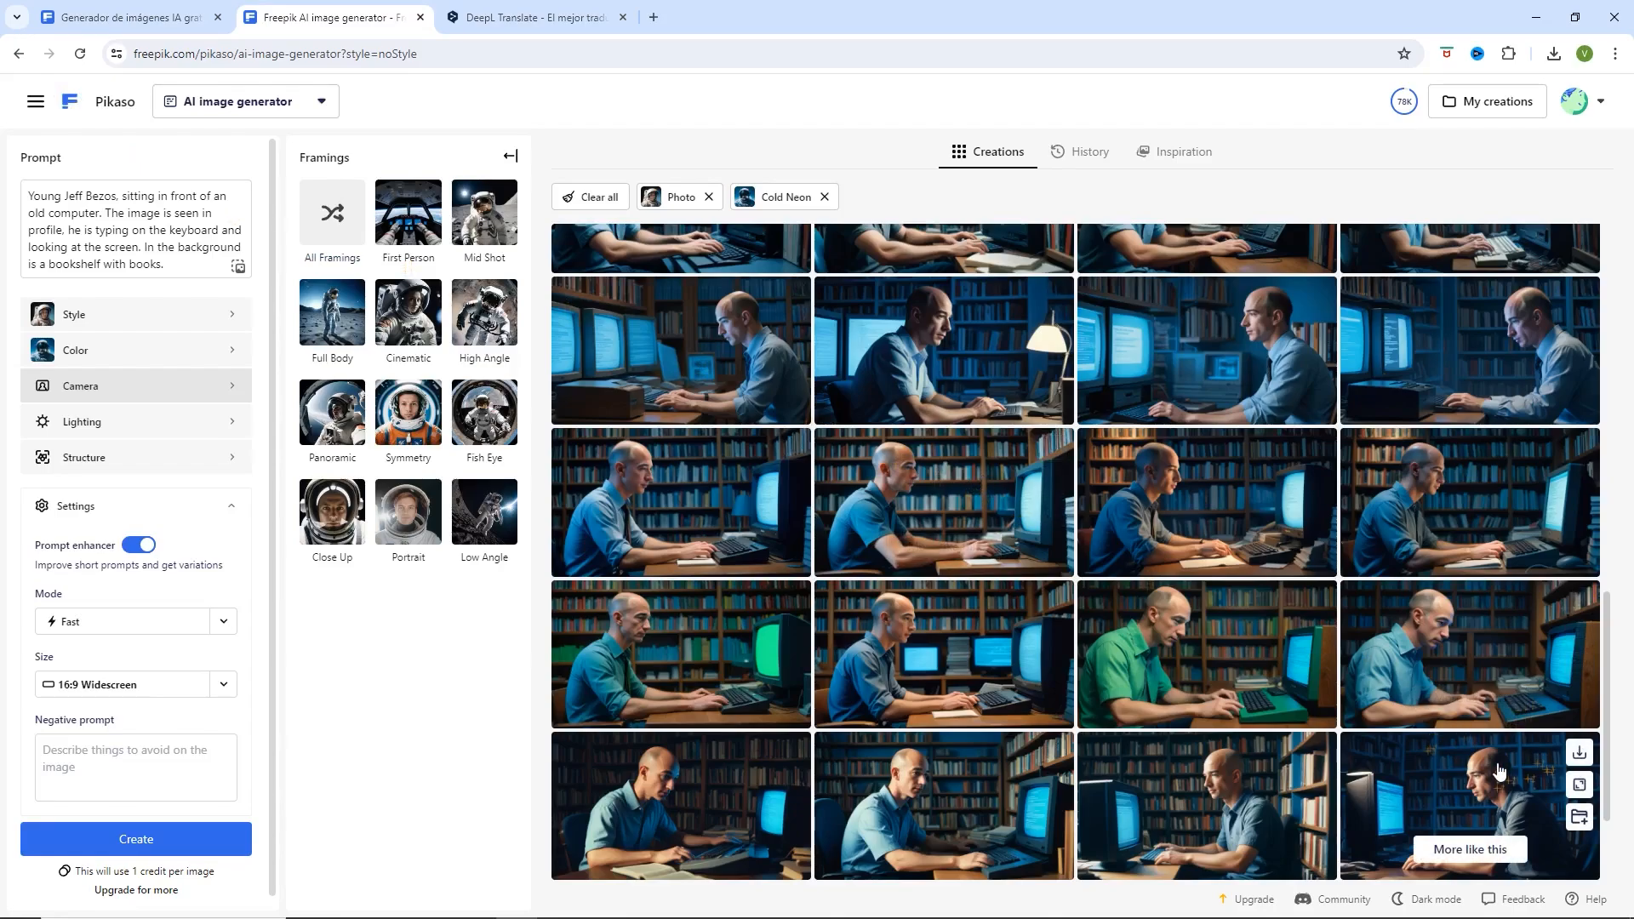
scroll(1438, 660, "down", 2)
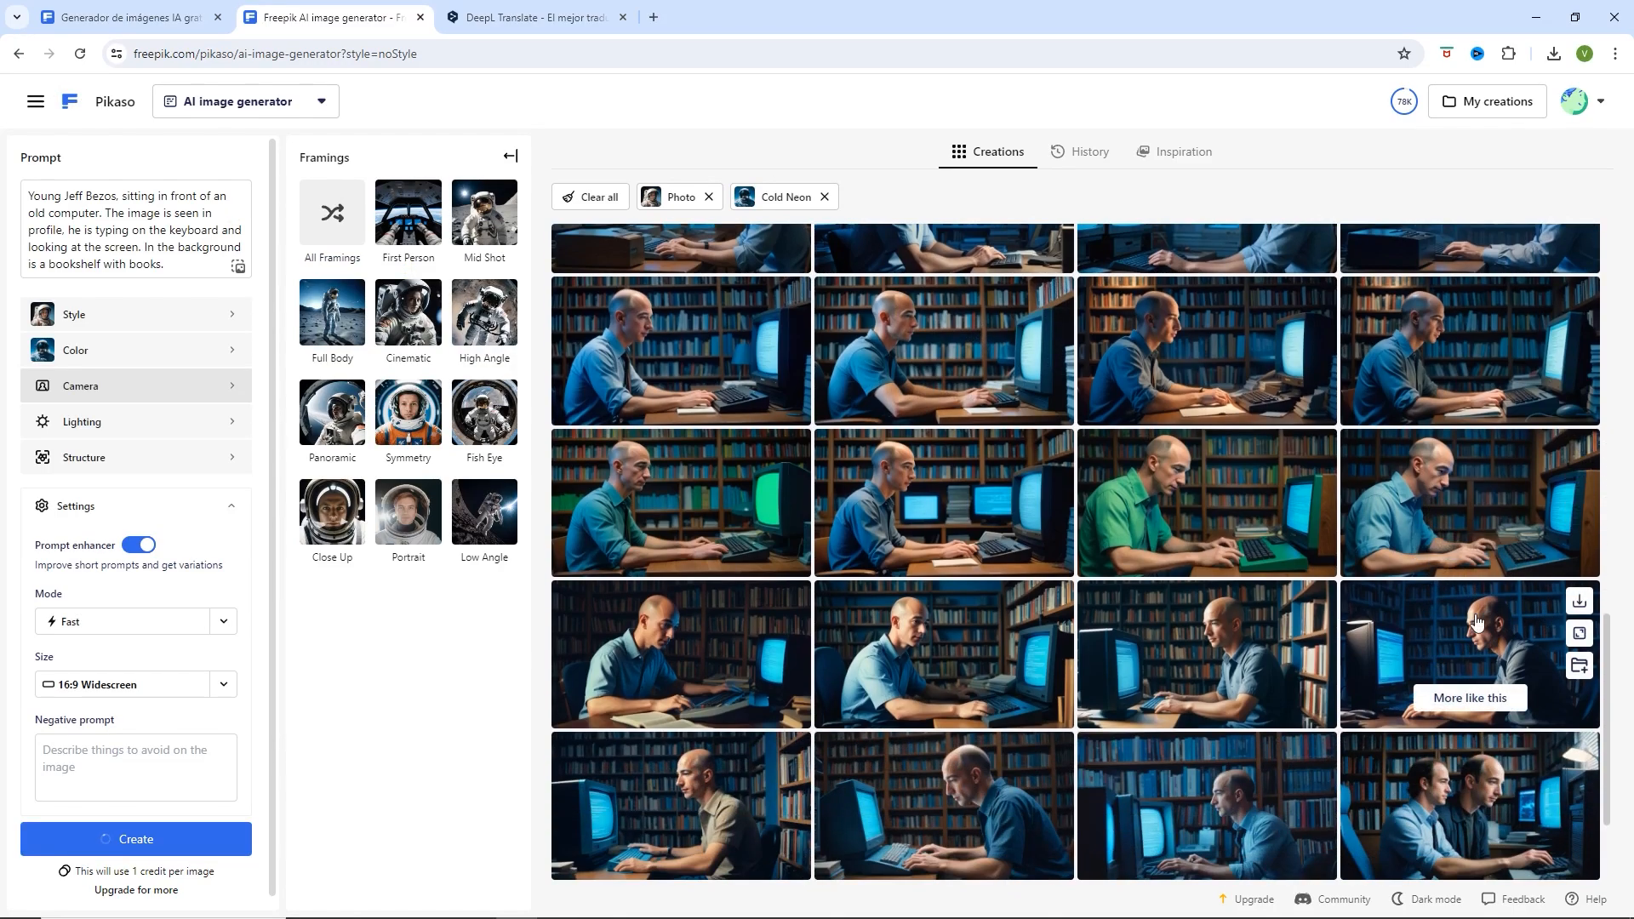
left_click(1478, 624)
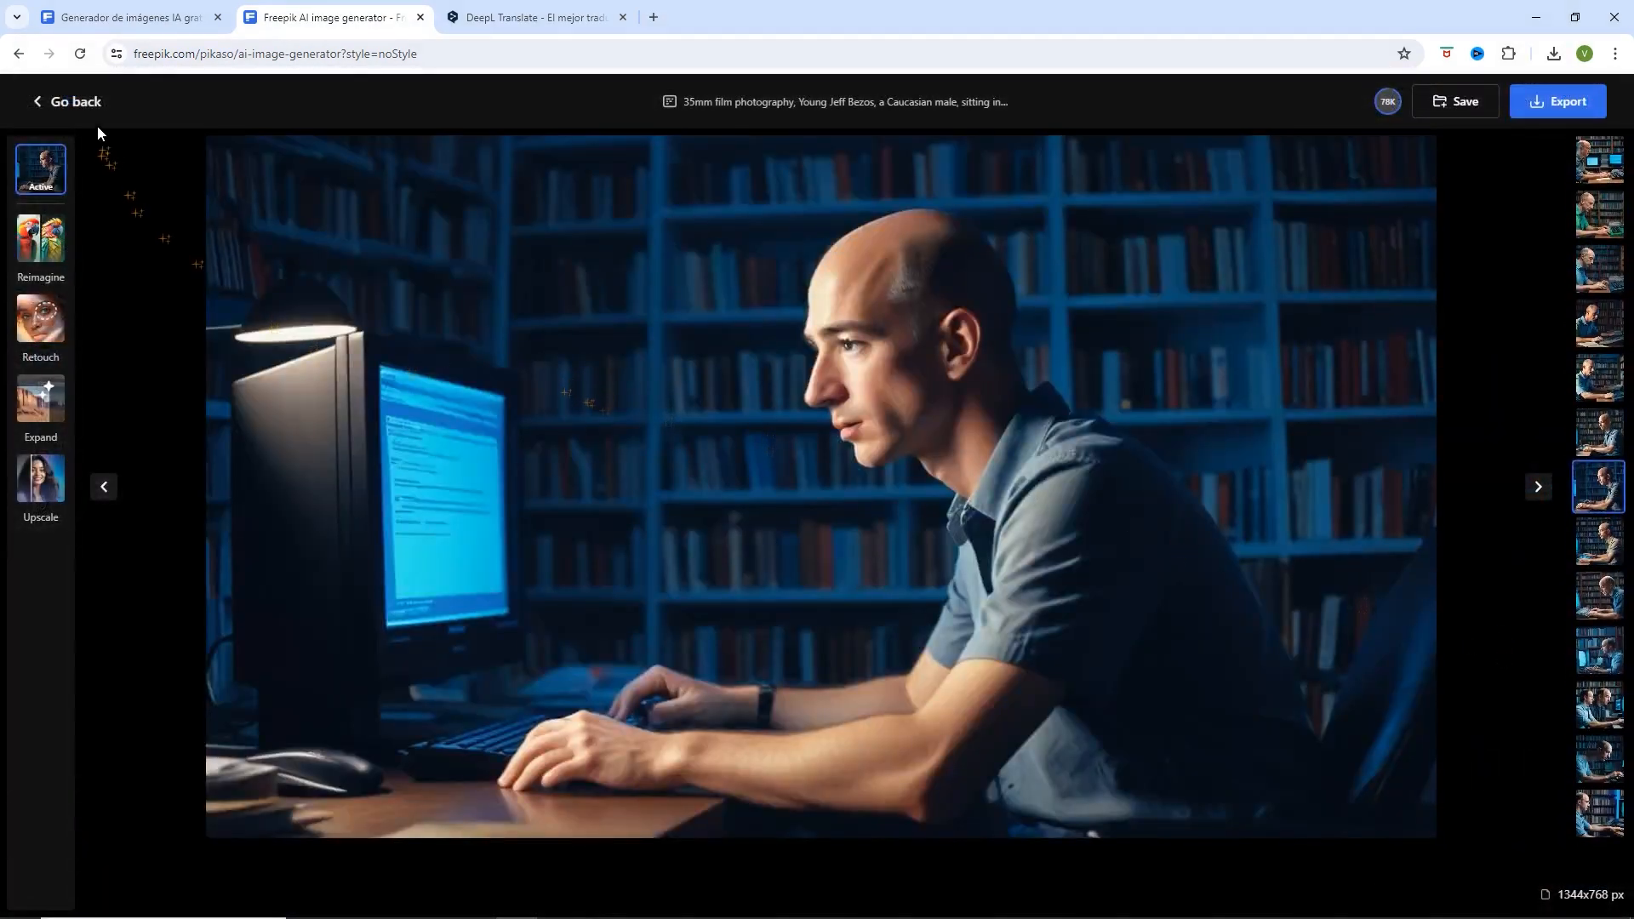
- Send the dark image of the man typing beneath the lamp to the Upscaler and set the resolution to 2k
left_click(85, 104)
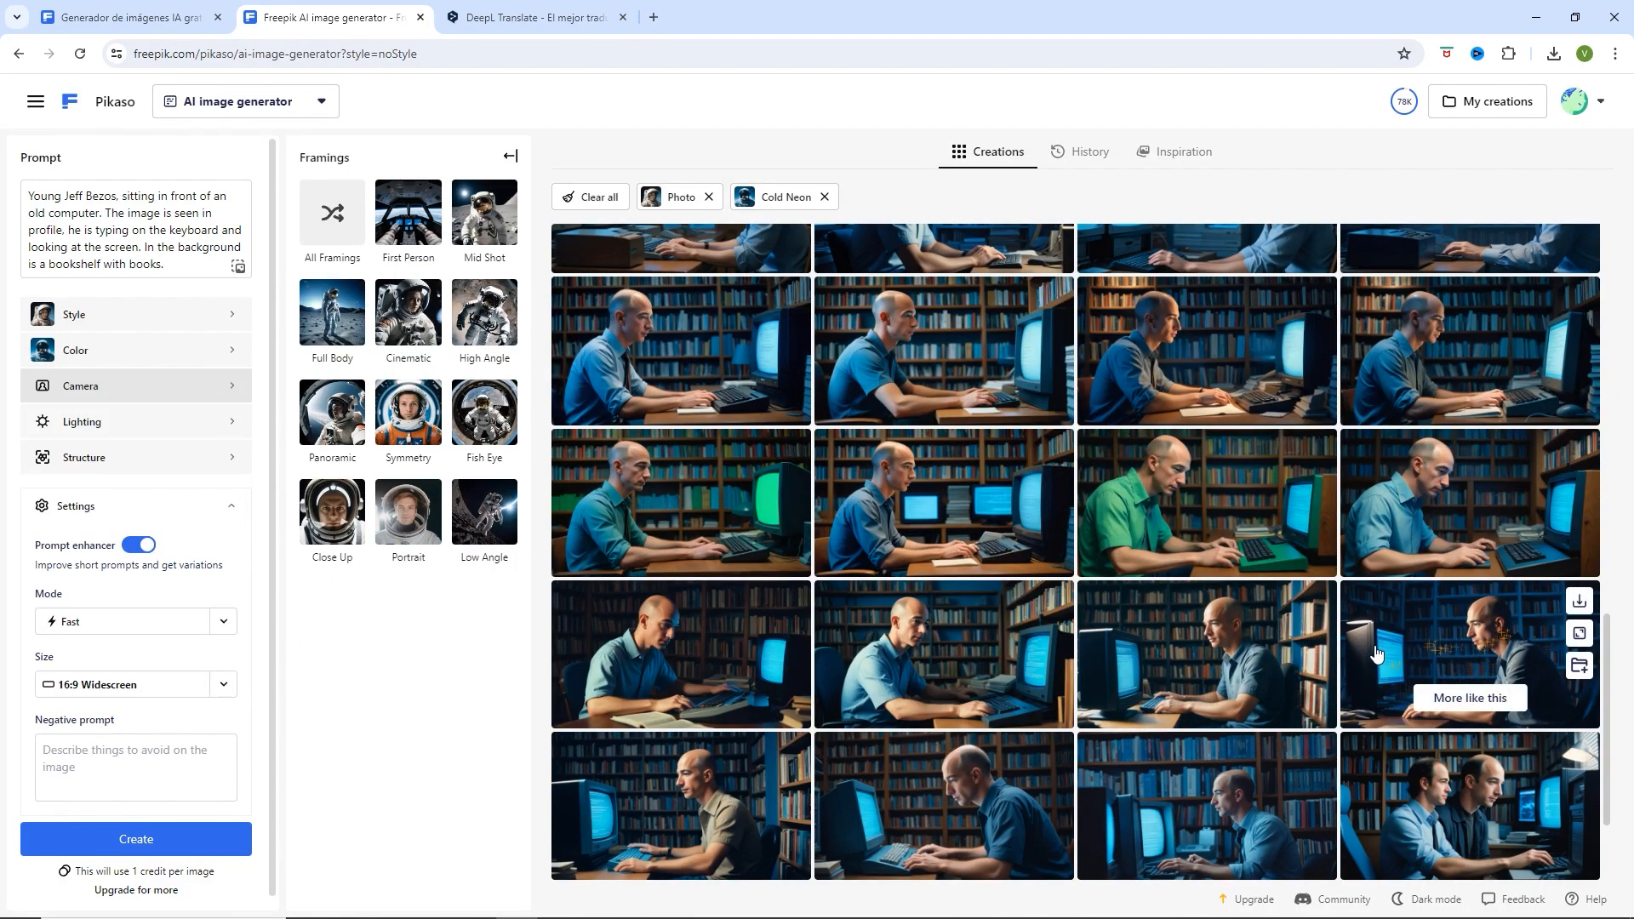
left_click(1580, 633)
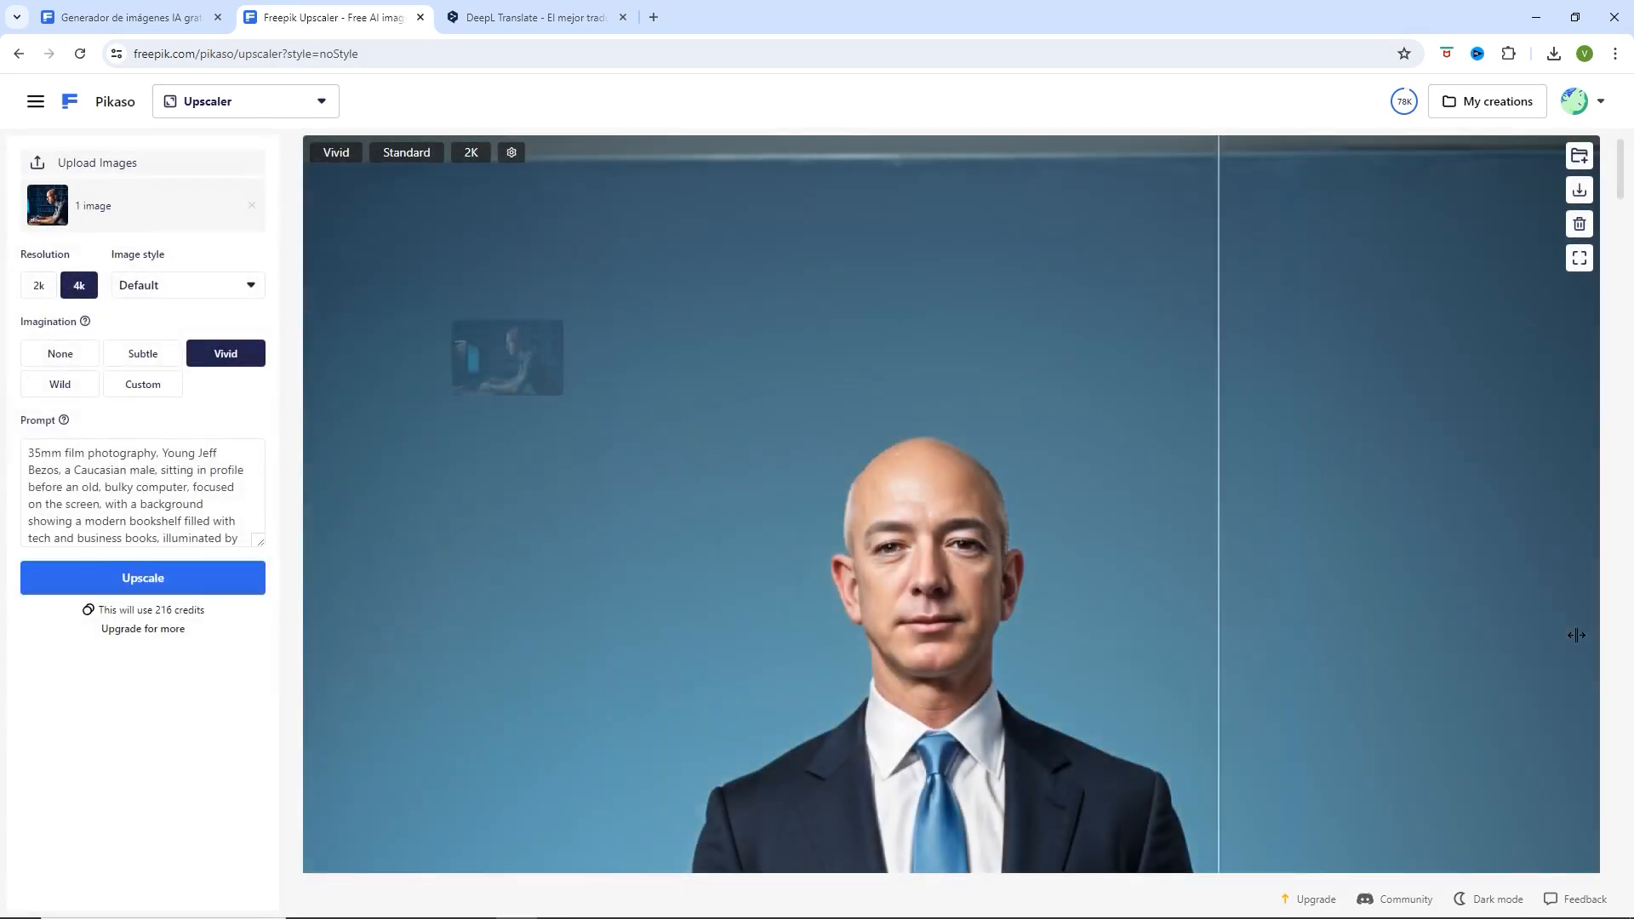
left_click(39, 285)
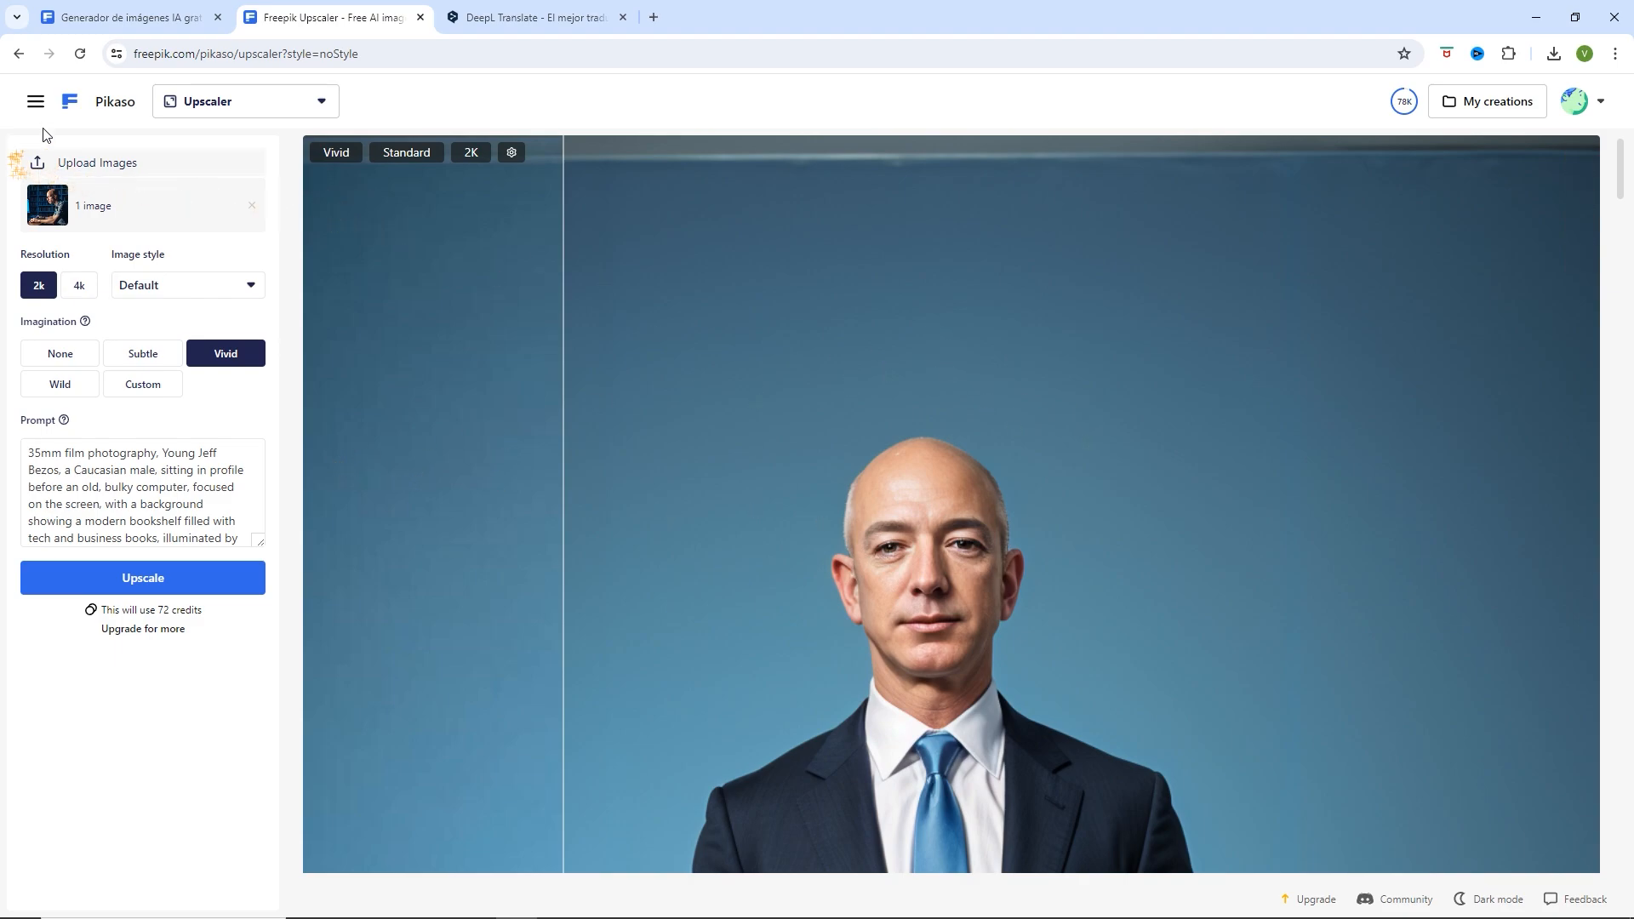
- Browse the earlier upscaled images and inspect the man in a blue shirt at the monitor, revealing its full After version
left_click_drag(1626, 166, 1611, 857)
scroll(1594, 860, "down", 20)
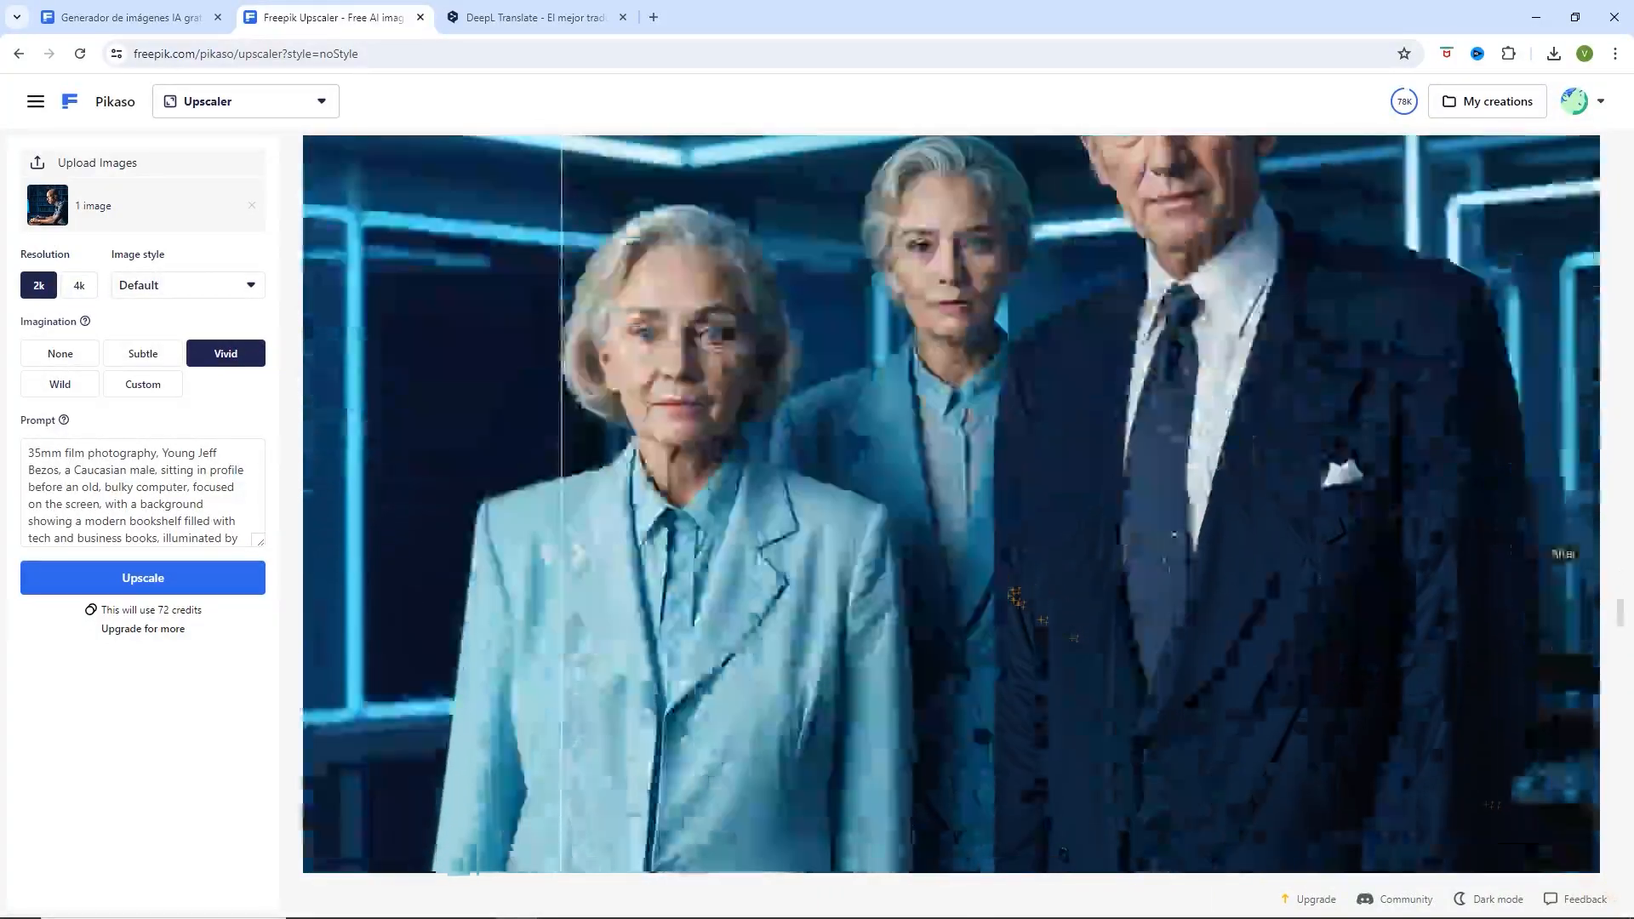
scroll(1010, 571, "down", 20)
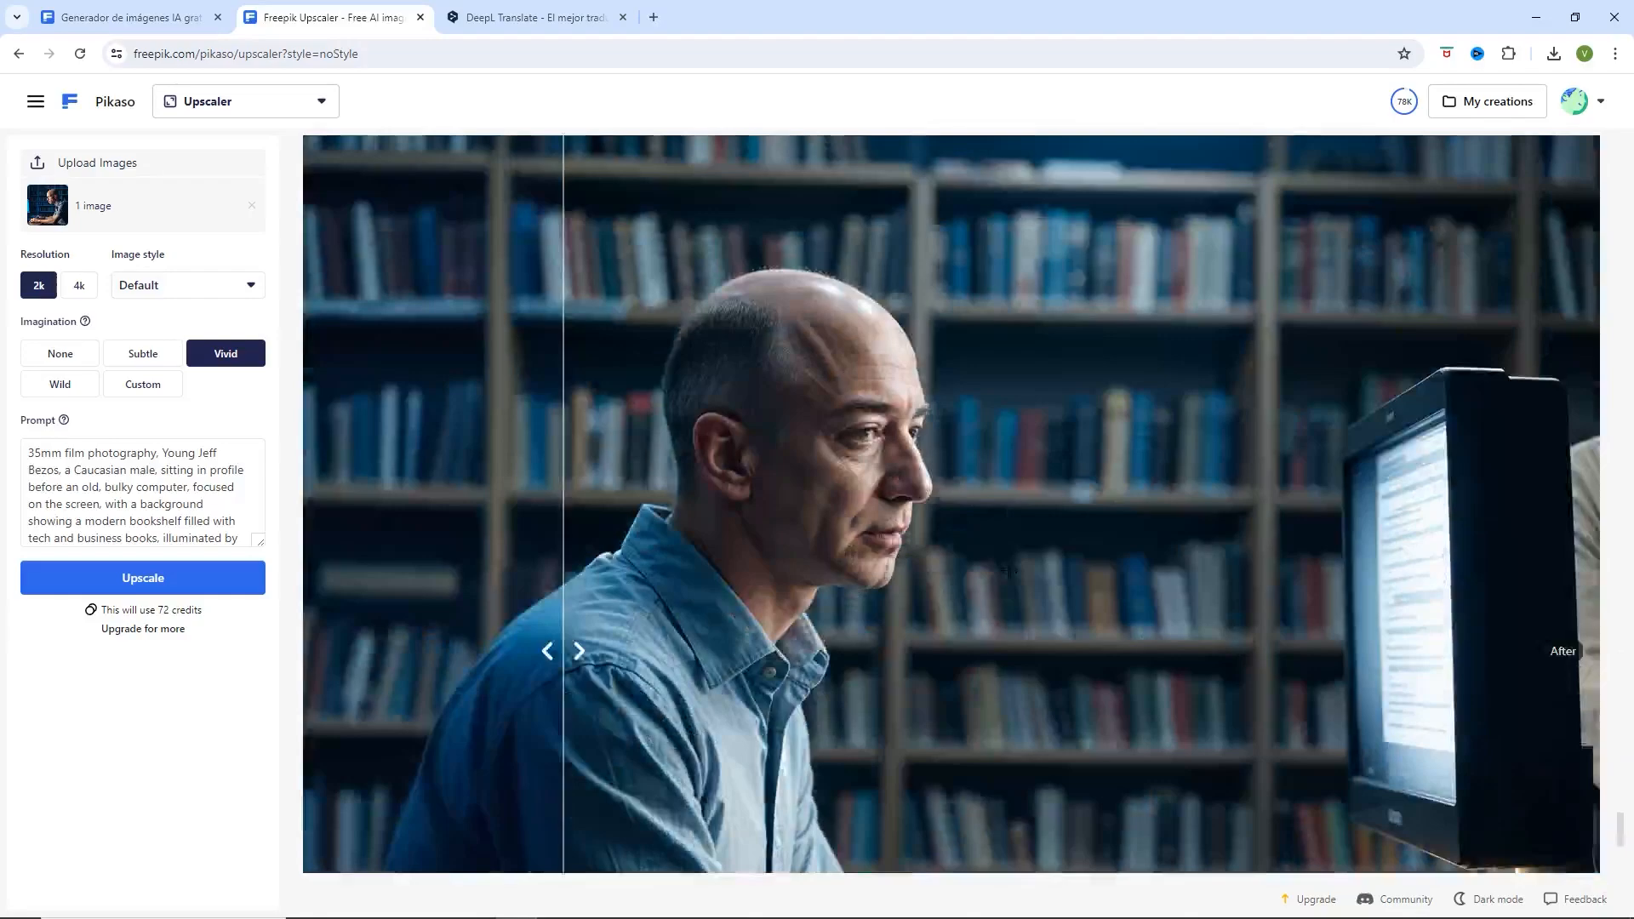
scroll(1007, 568, "down", 4)
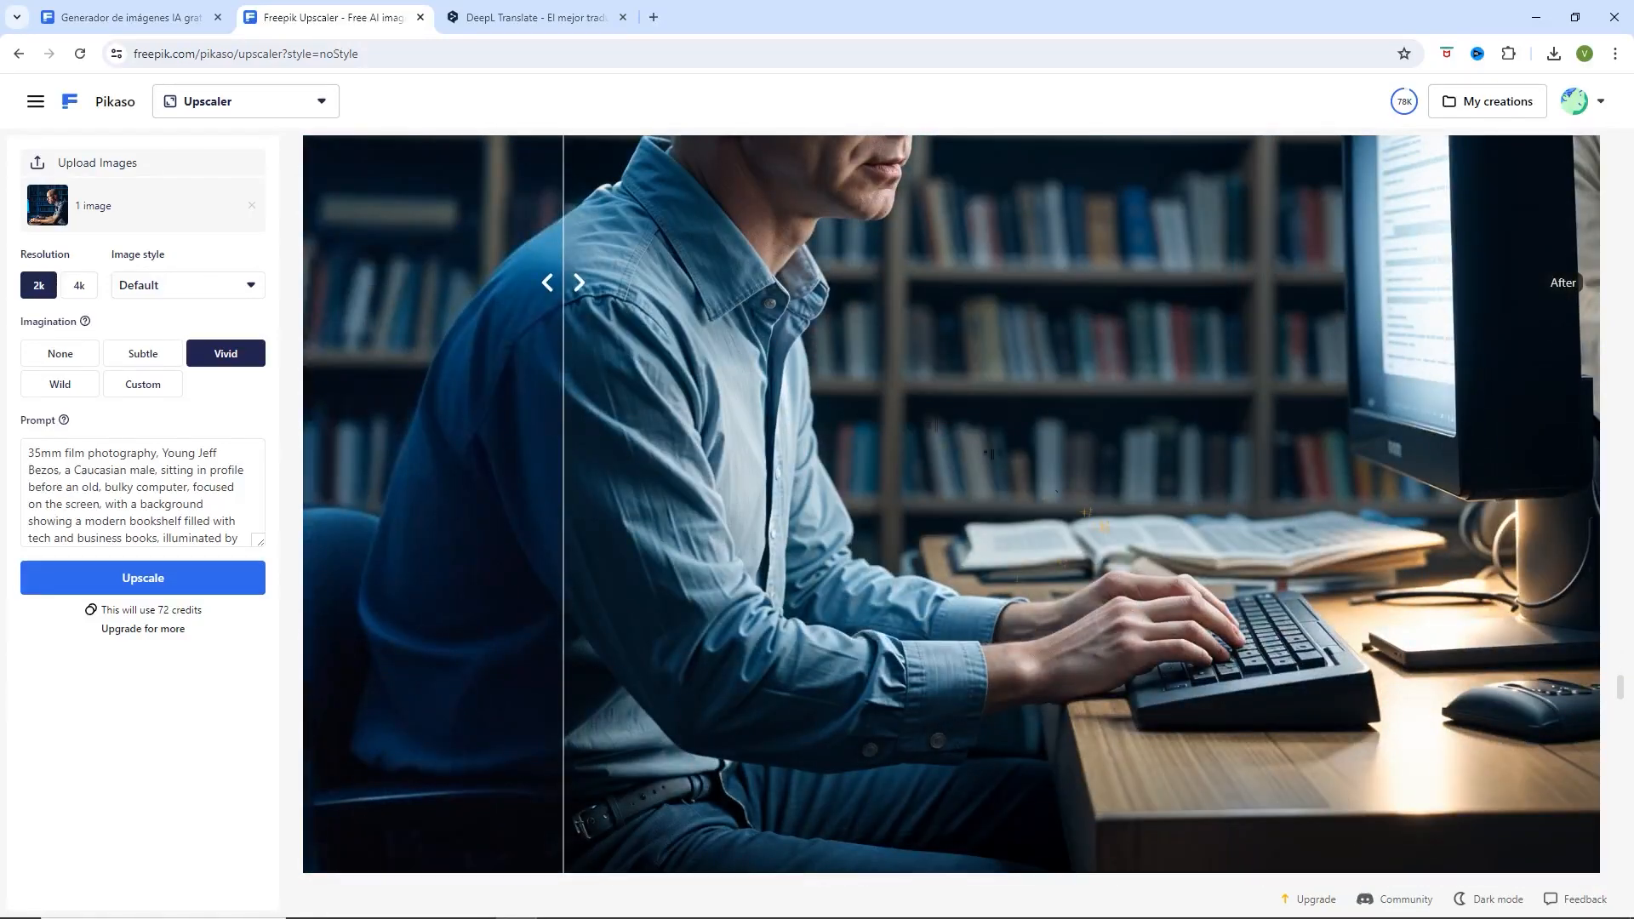
scroll(840, 417, "up", 5)
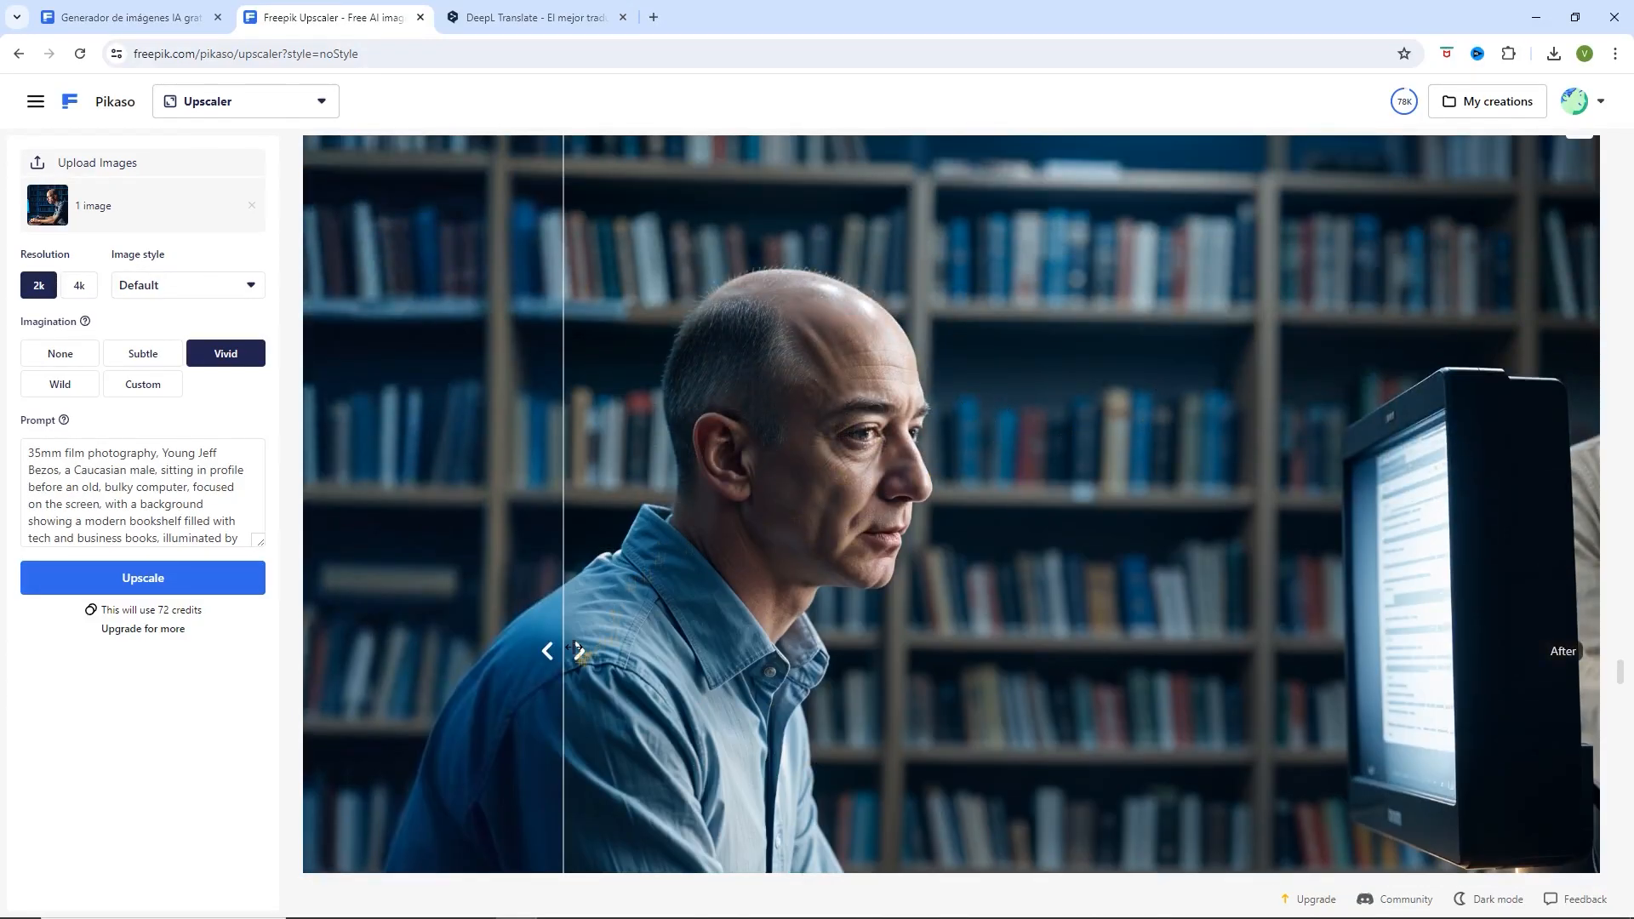
left_click_drag(563, 652, 310, 651)
scroll(983, 517, "down", 4)
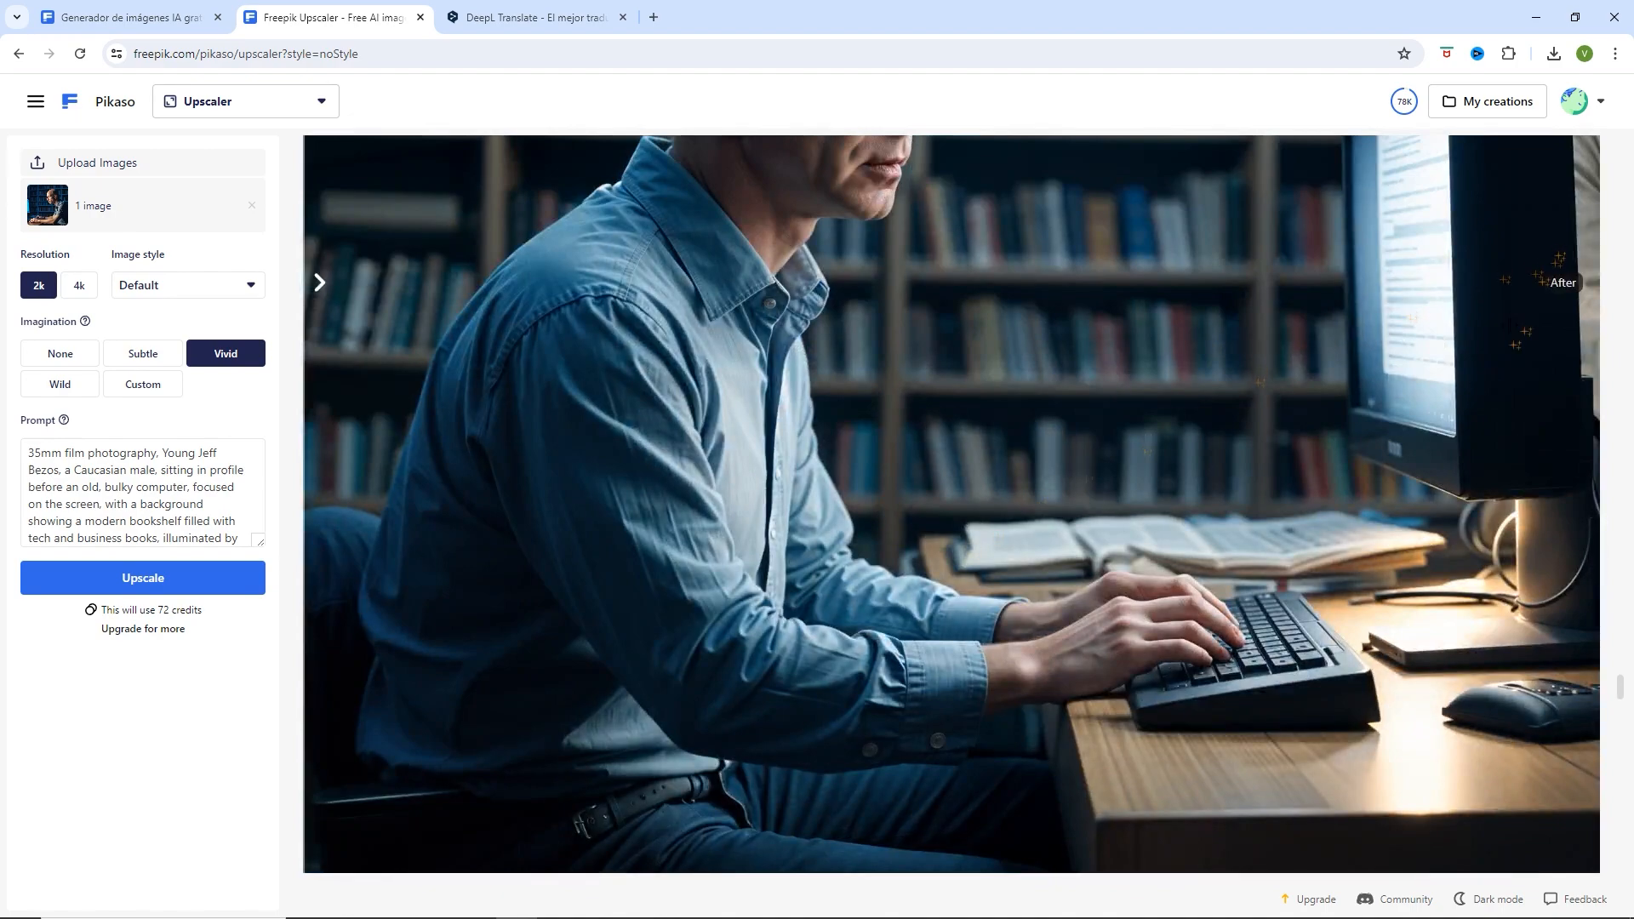
scroll(951, 504, "up", 4)
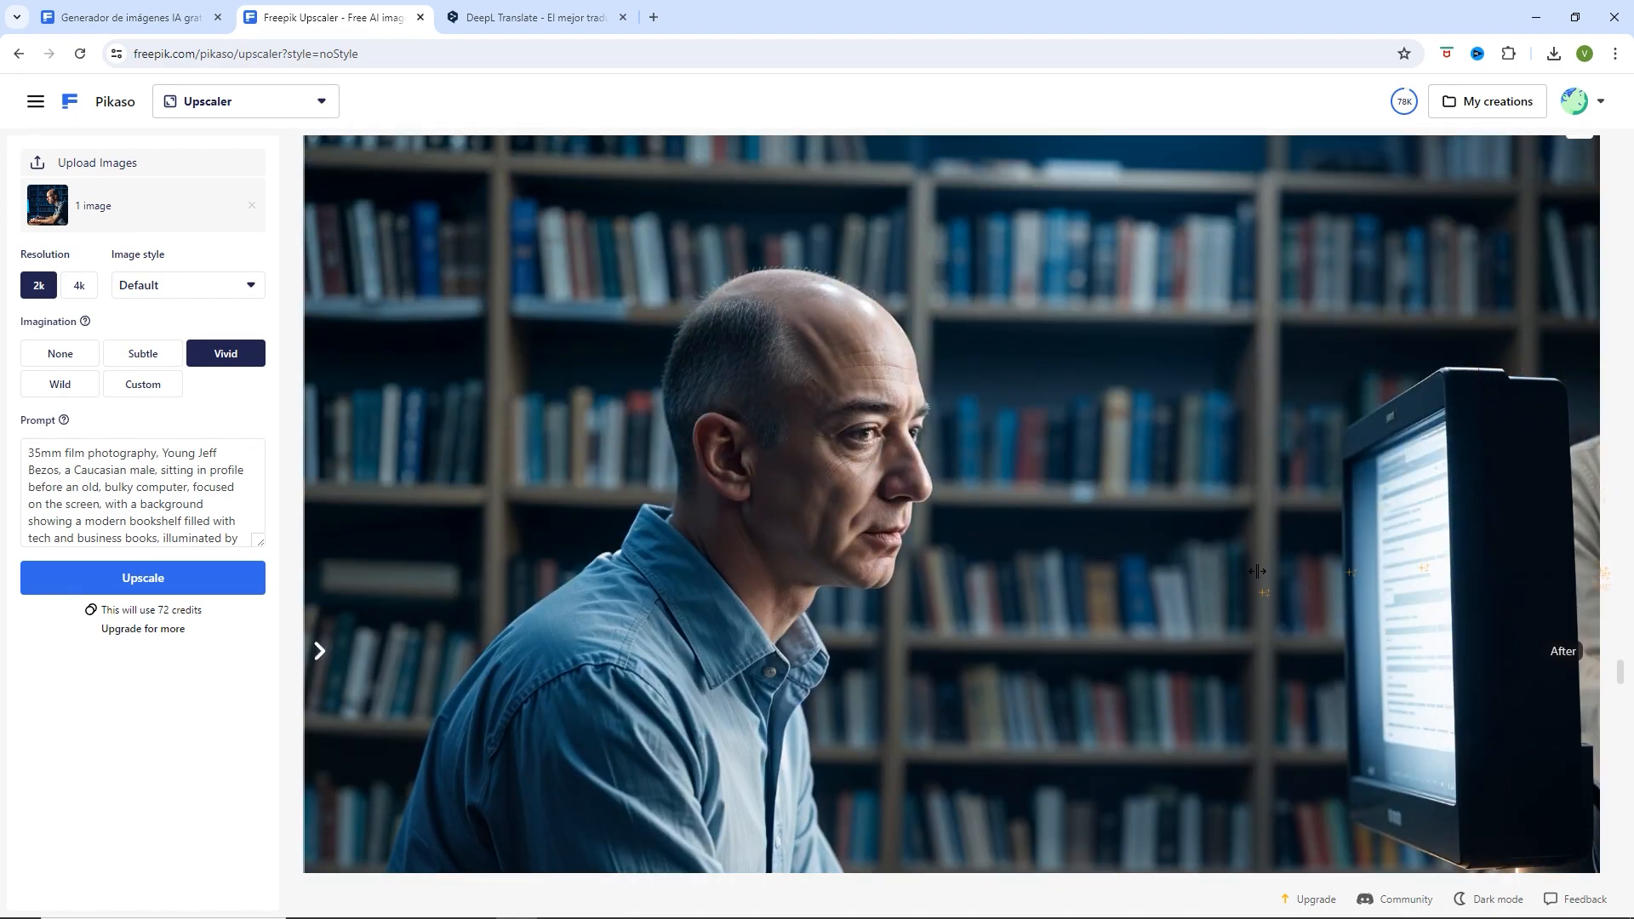
scroll(1257, 571, "down", 4)
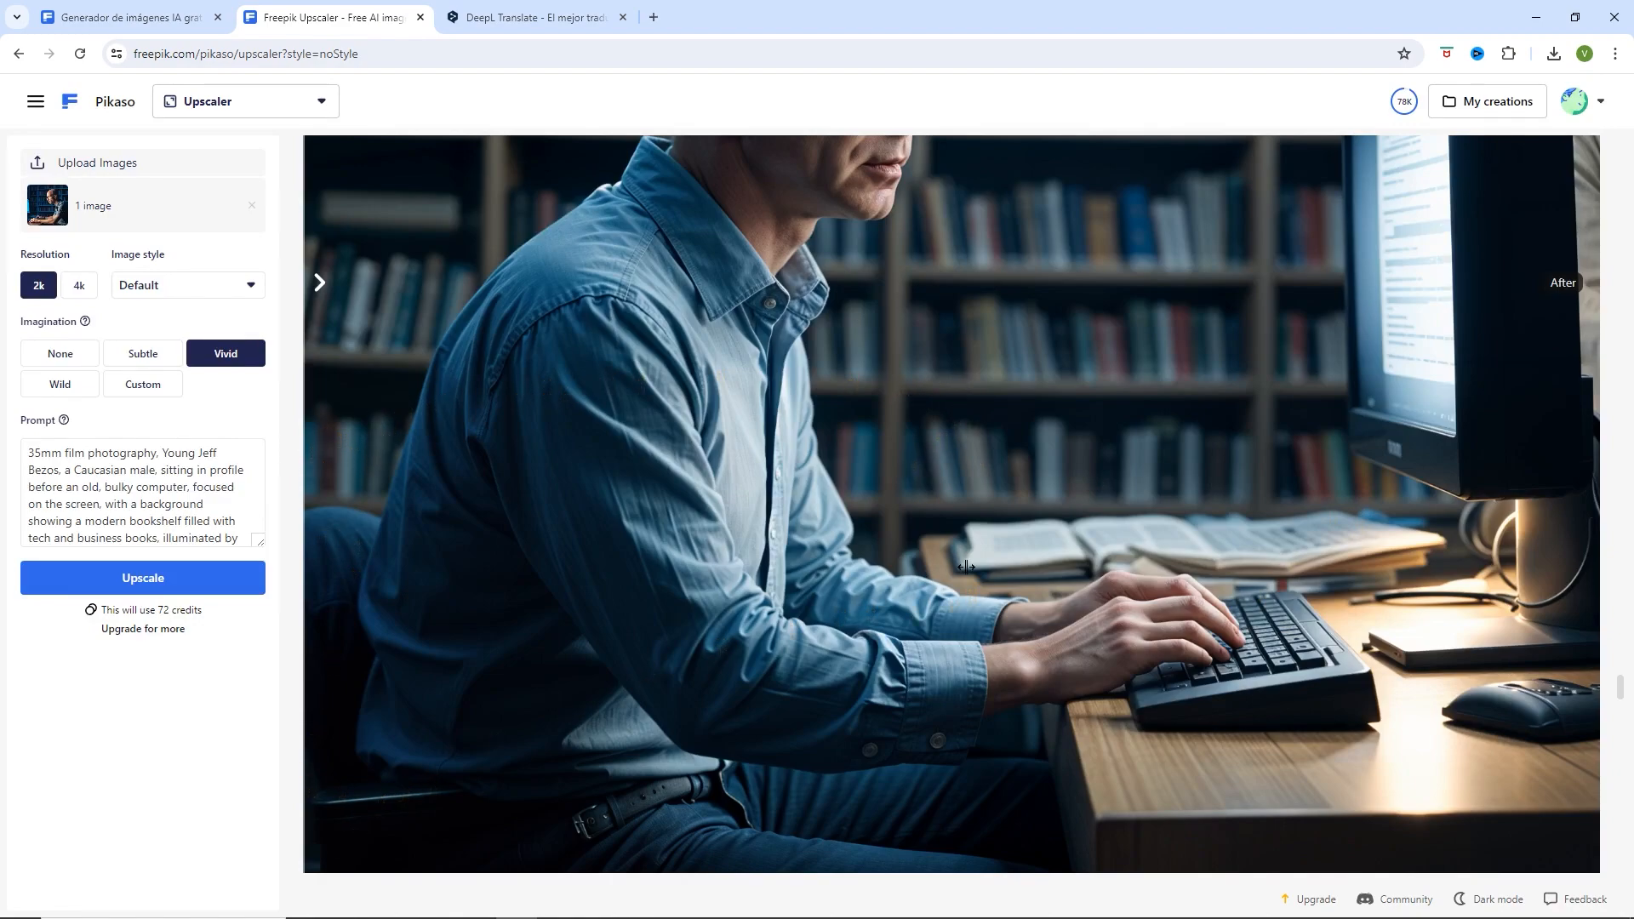
scroll(966, 566, "down", 4)
scroll(967, 570, "up", 4)
scroll(1039, 535, "up", 4)
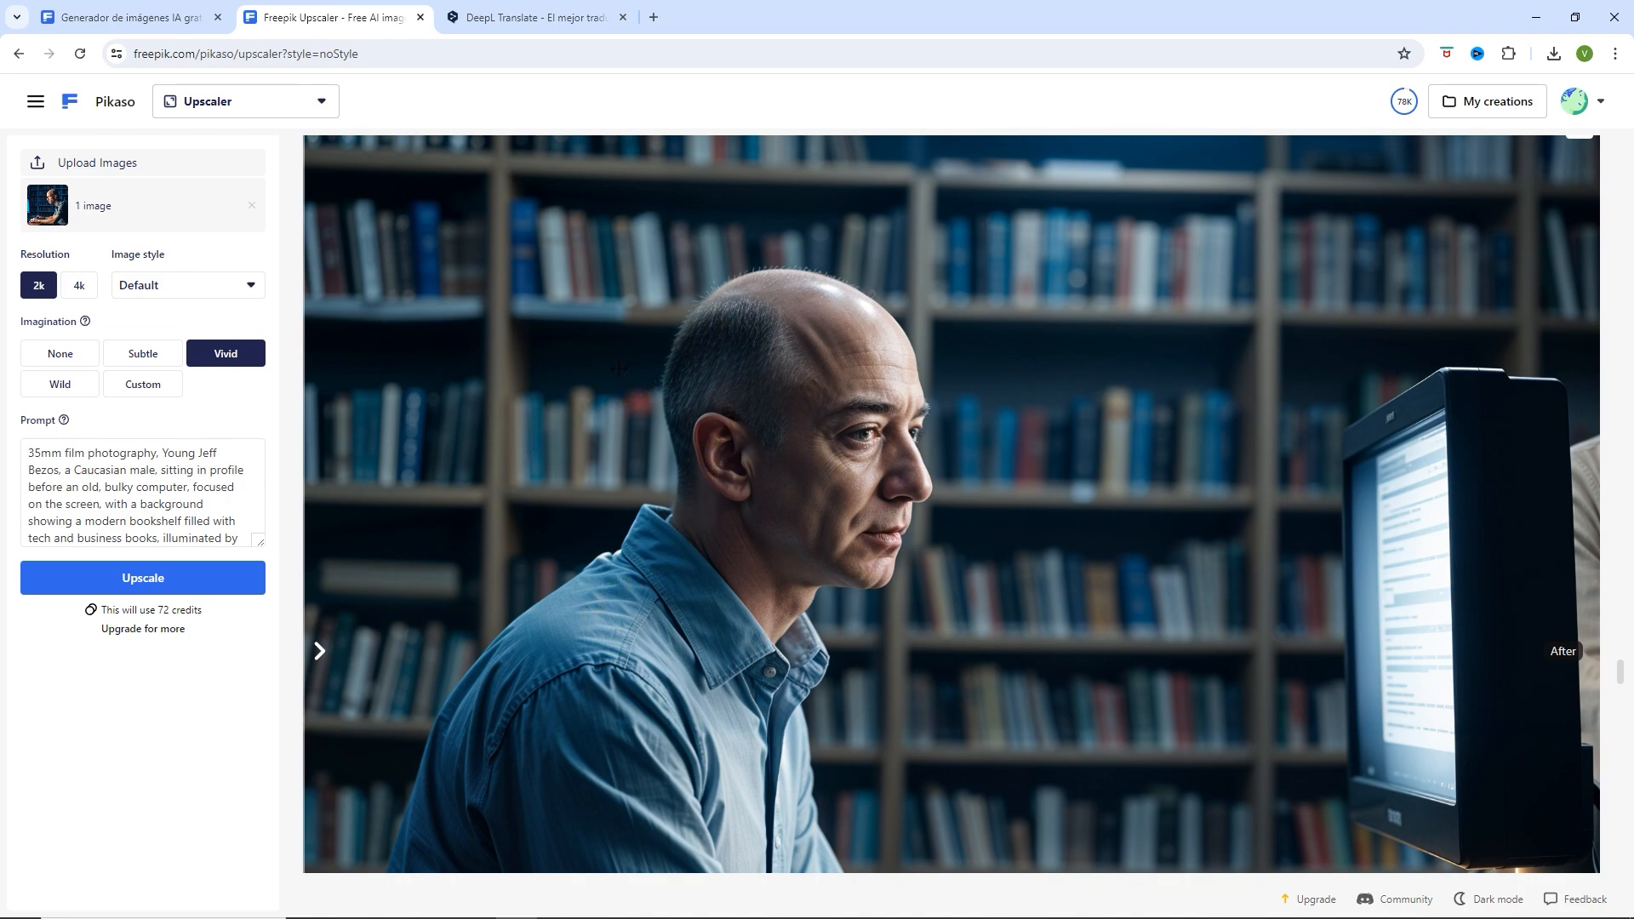
- Return to the AI image generator and clear the existing prompt
left_click(312, 103)
left_click(217, 152)
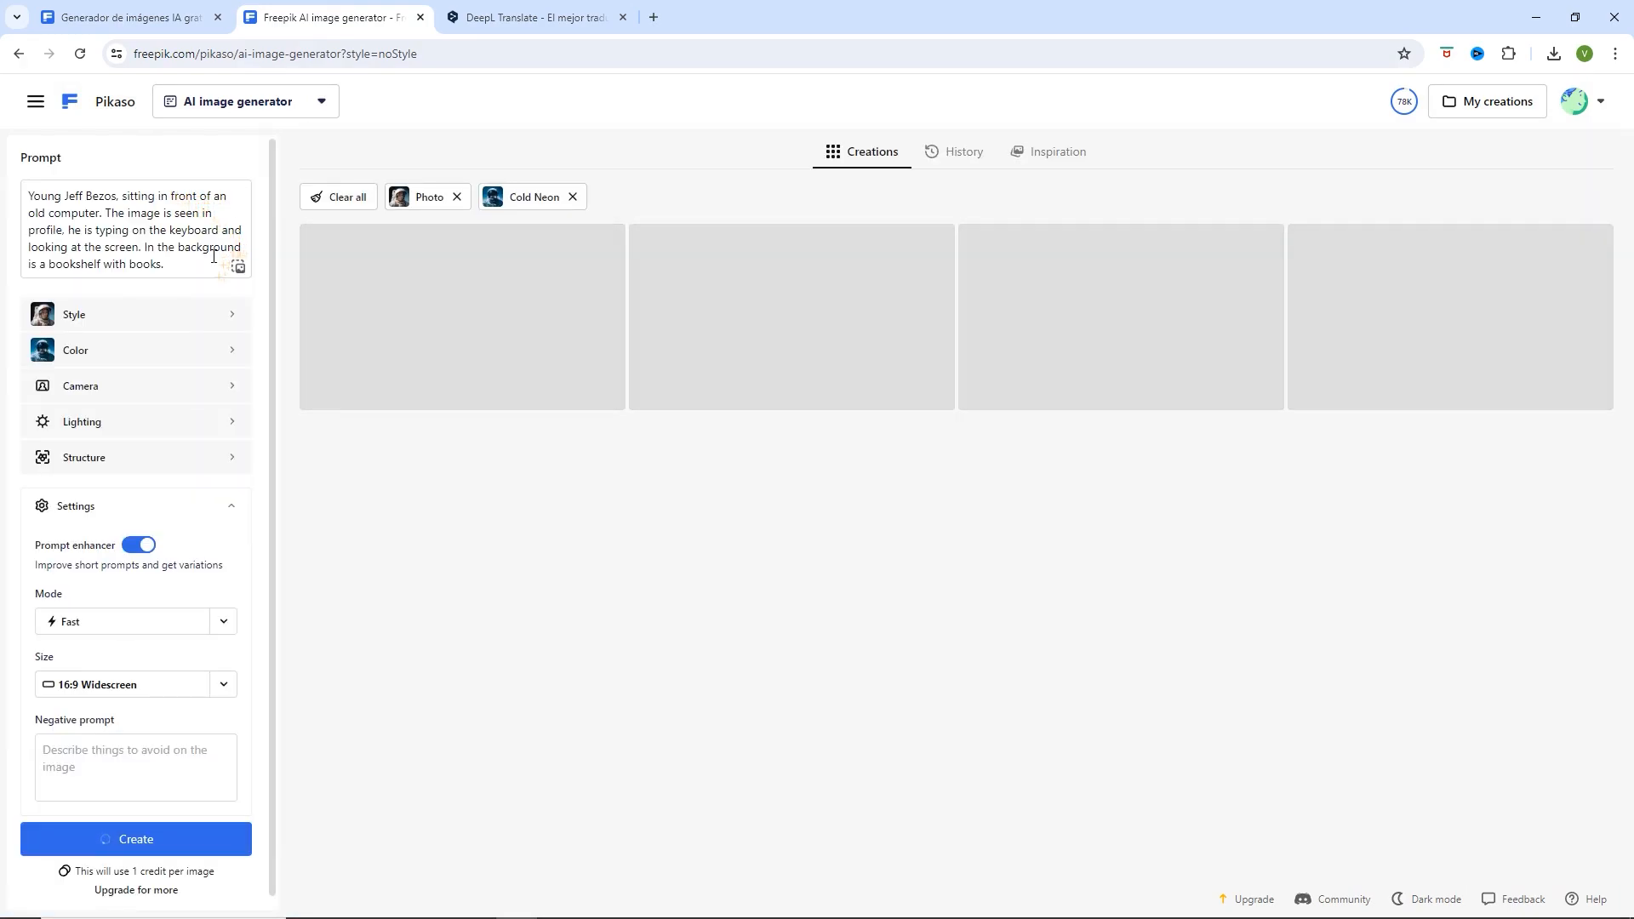
left_click_drag(170, 265, 23, 192)
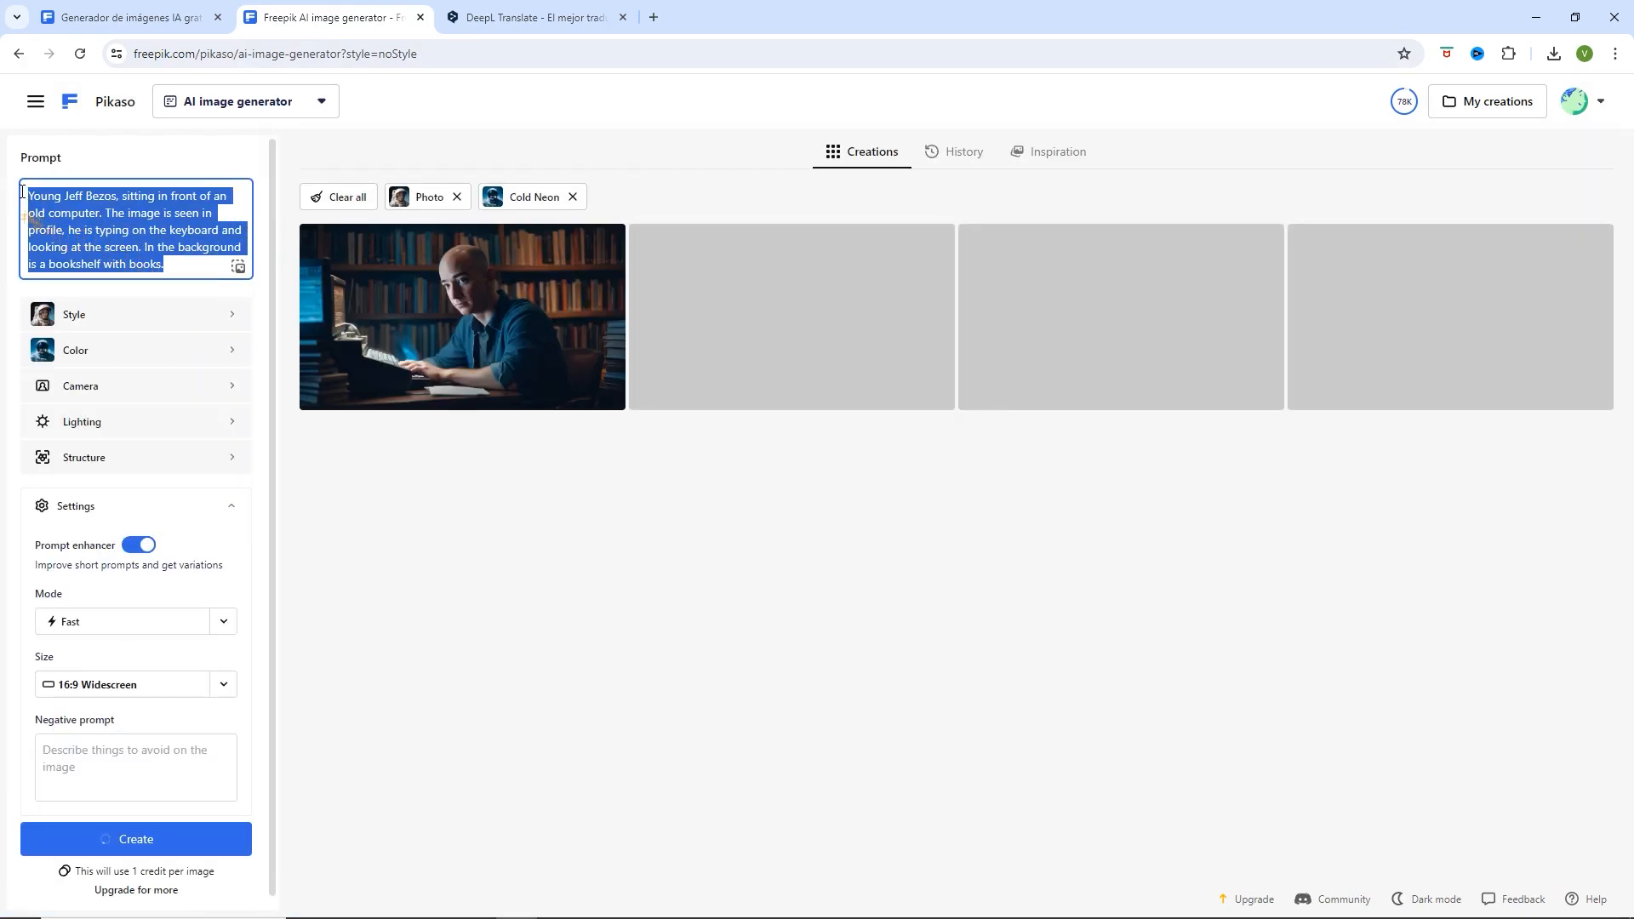
key("BackSpace")
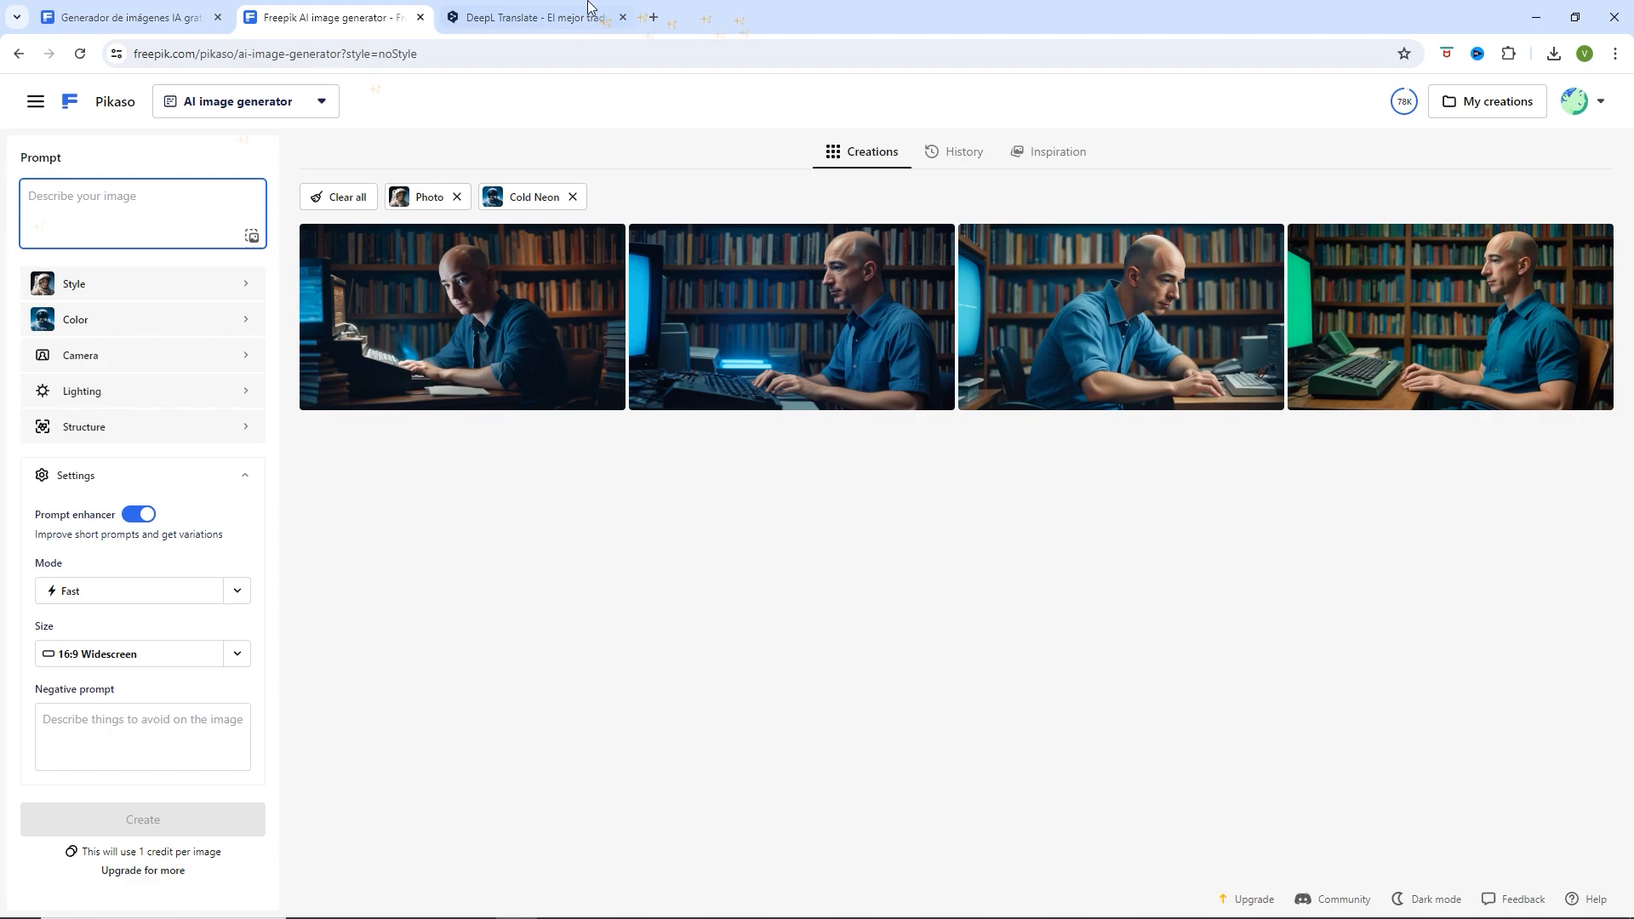
- Switch to DeepL, translate "Jeff Bezos mirando al frente y con dinero en la mano" into English and copy the translation
left_click(533, 17)
left_click_drag(754, 364, 685, 331)
left_click(774, 309)
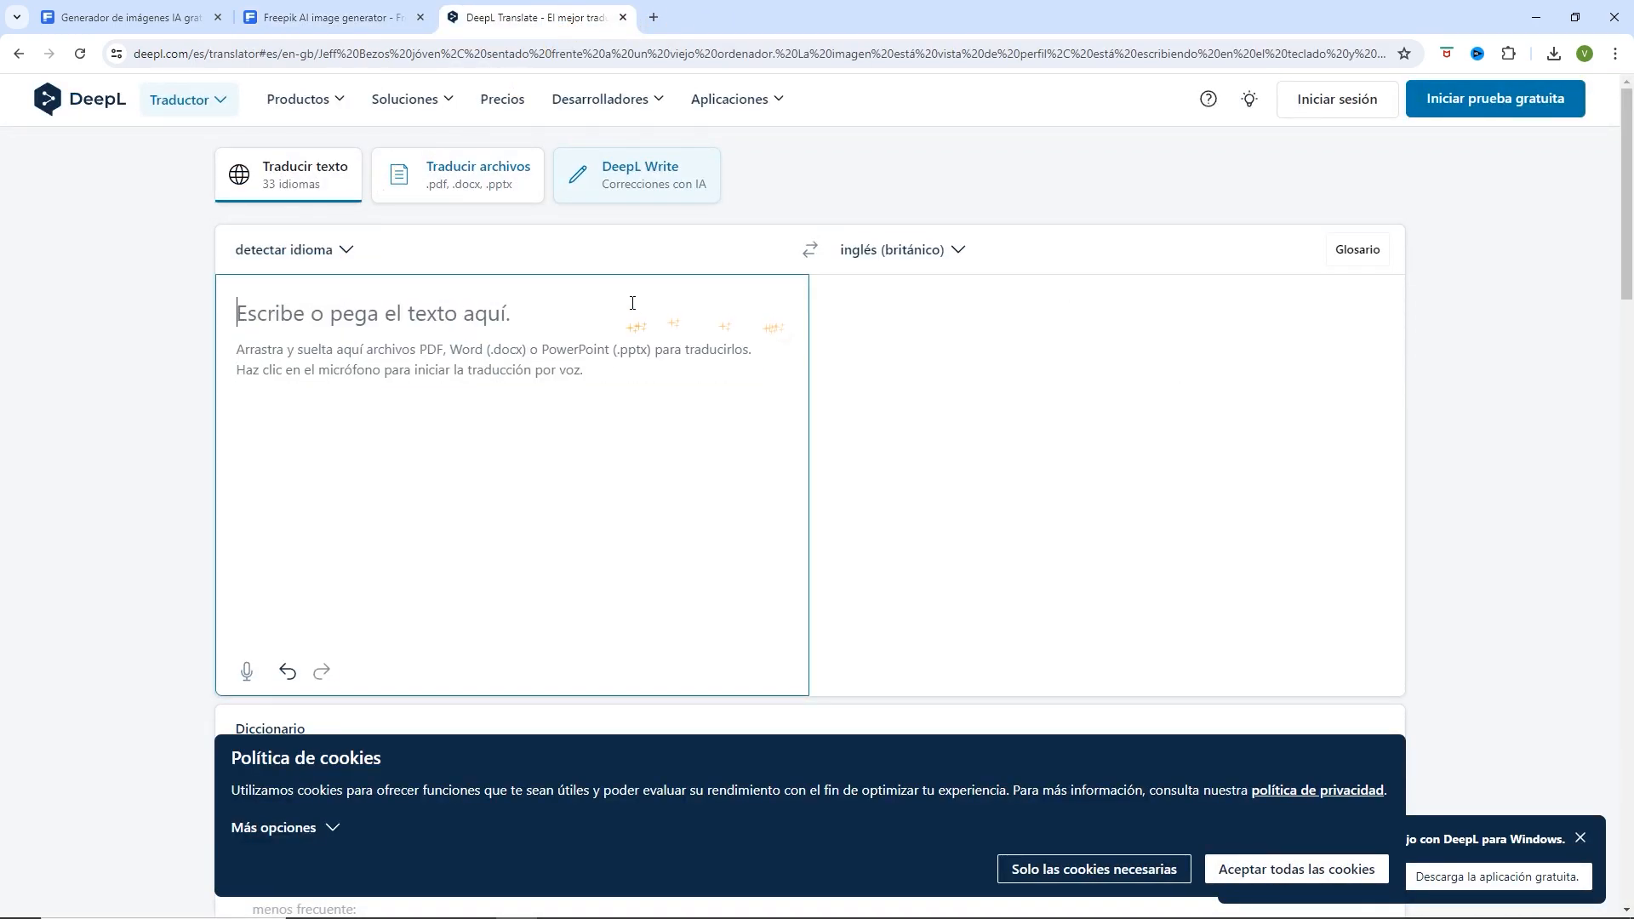
type("Jeff")
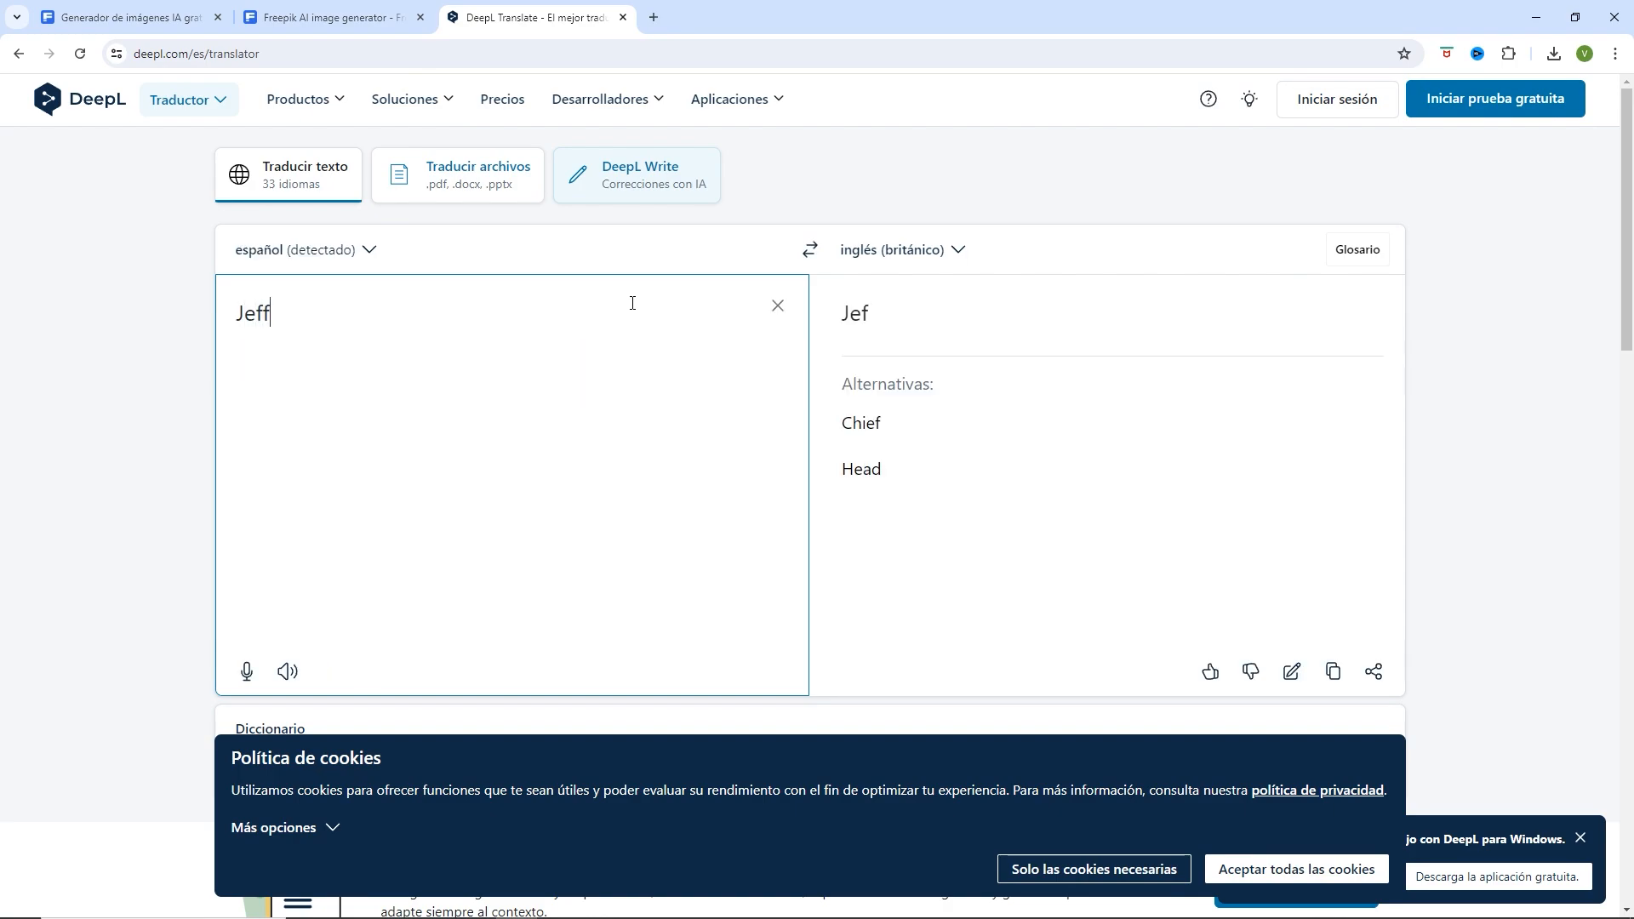
type(" Bezos mi")
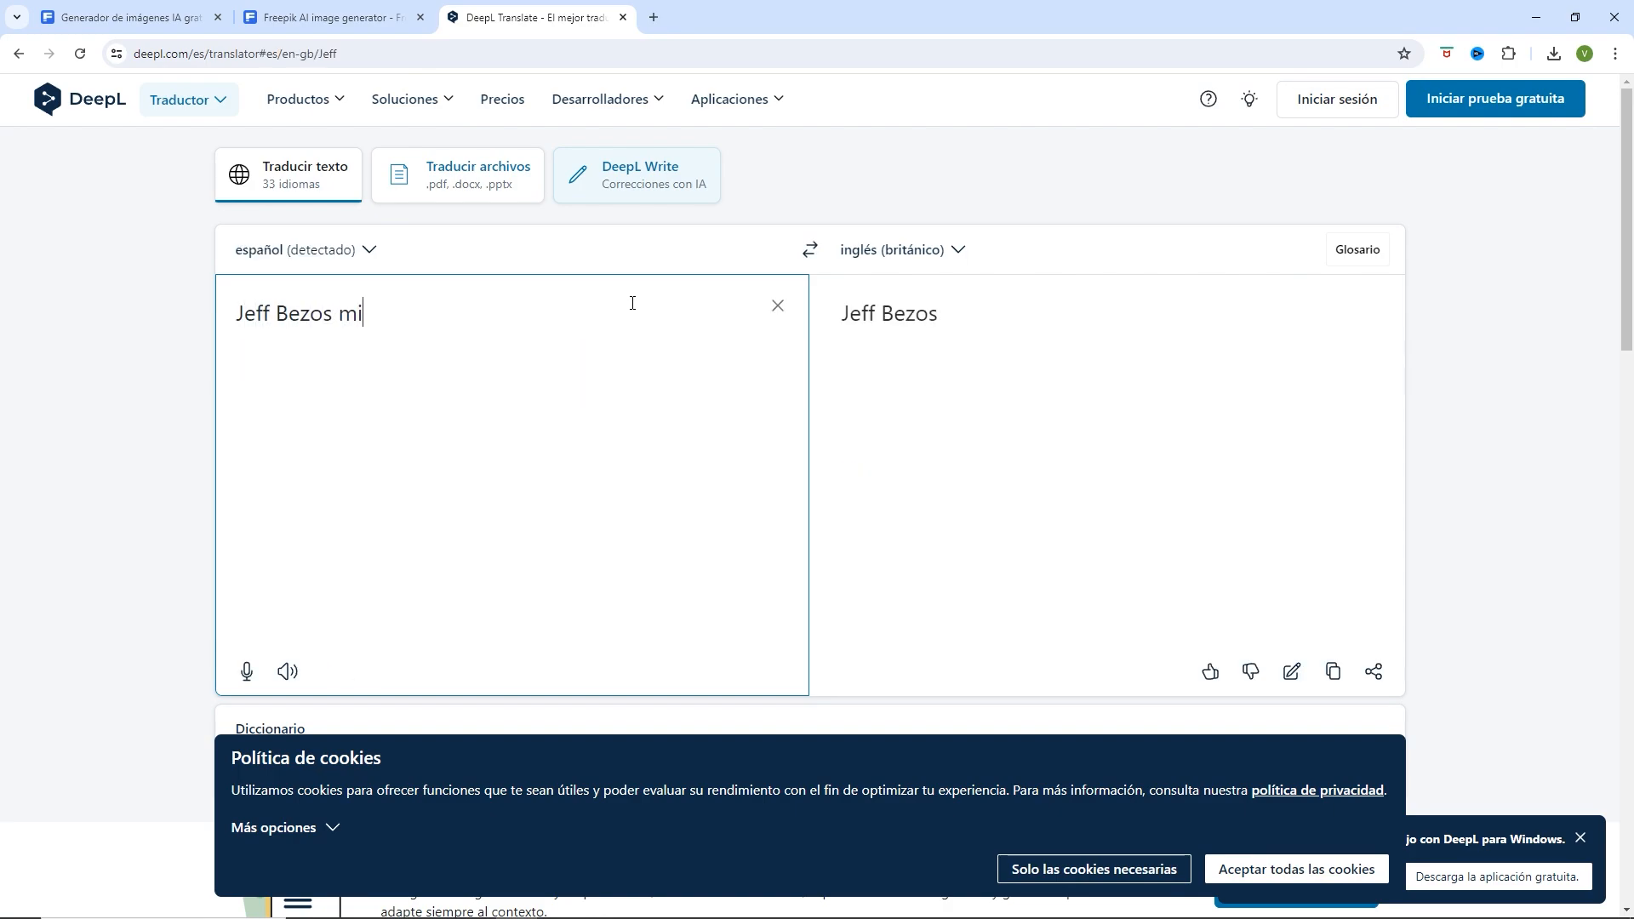
type("rando al fren")
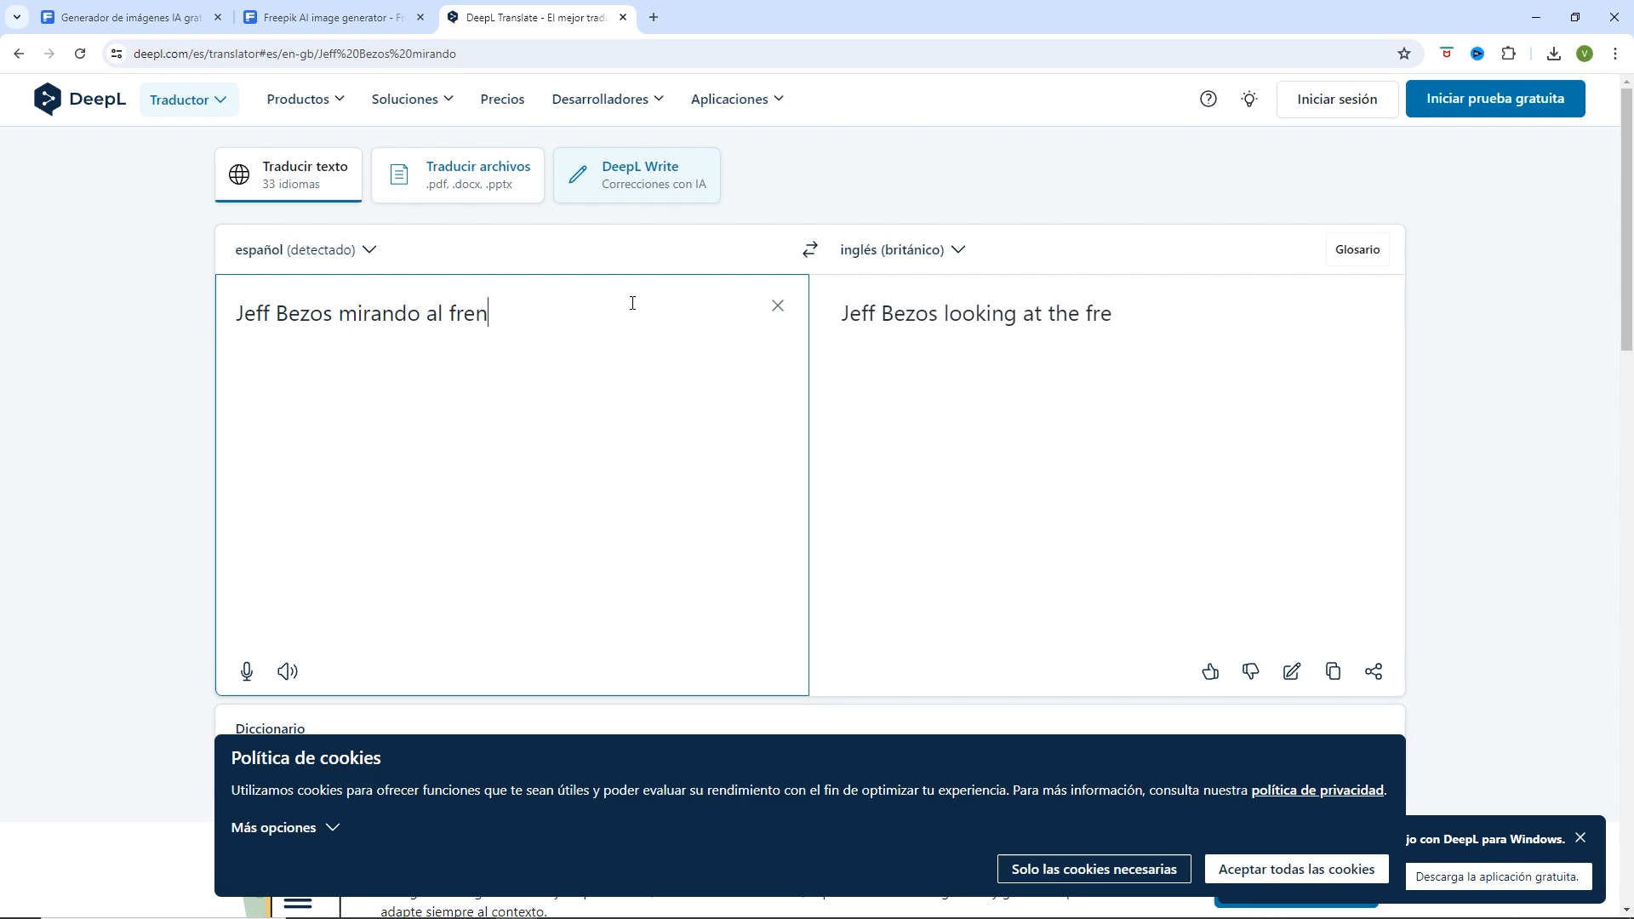
type("te y con dinero en")
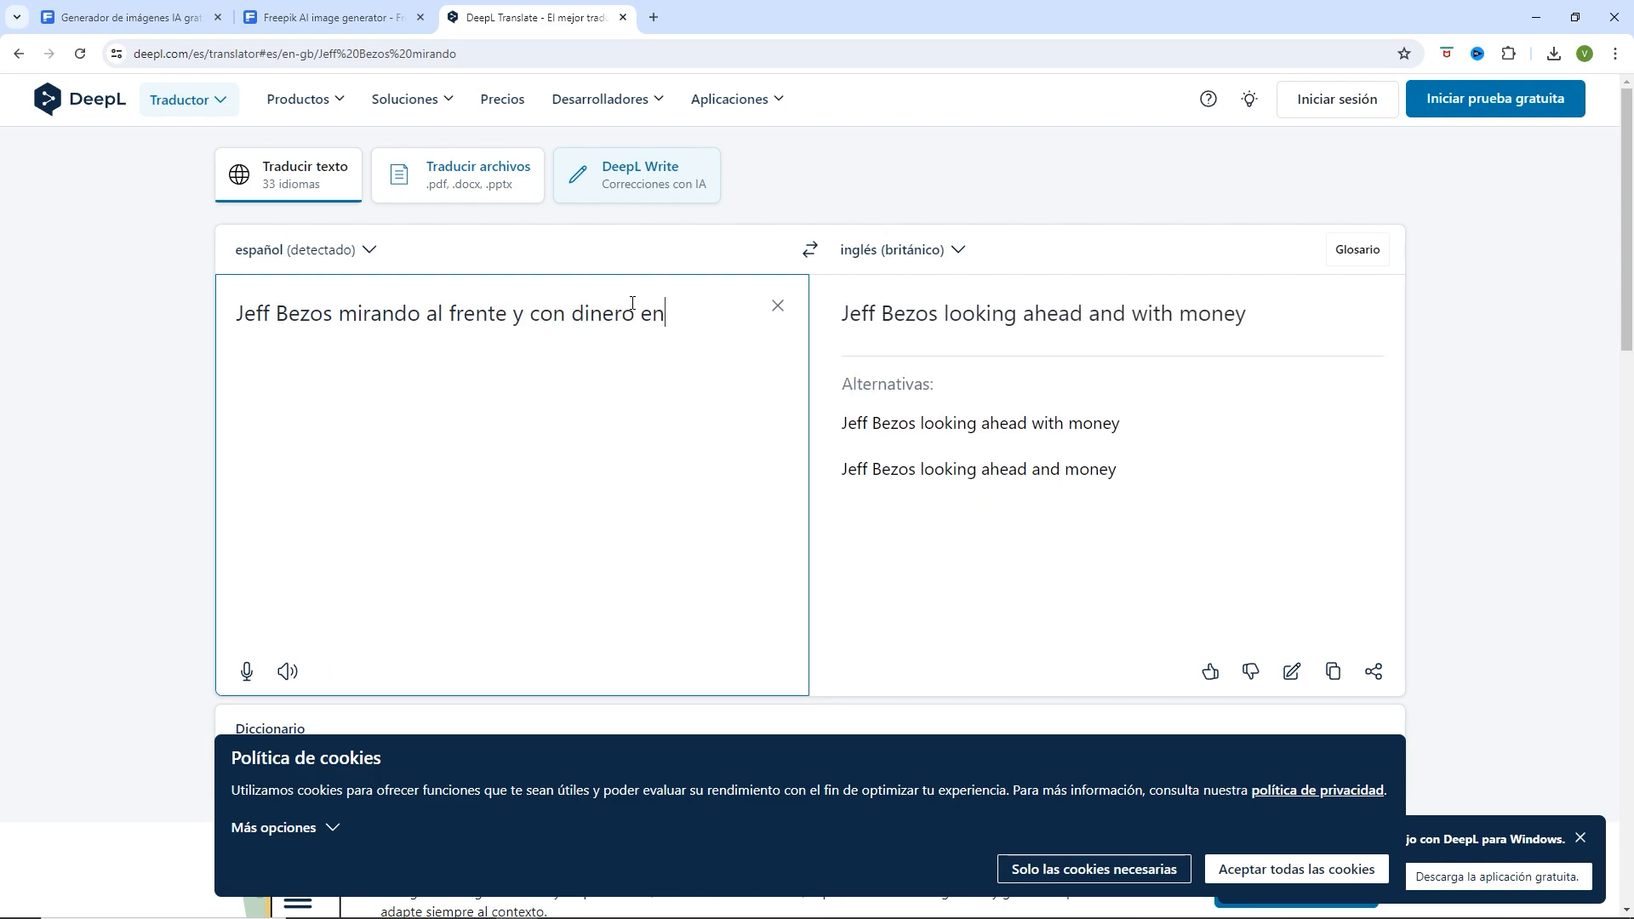
type(" la mano")
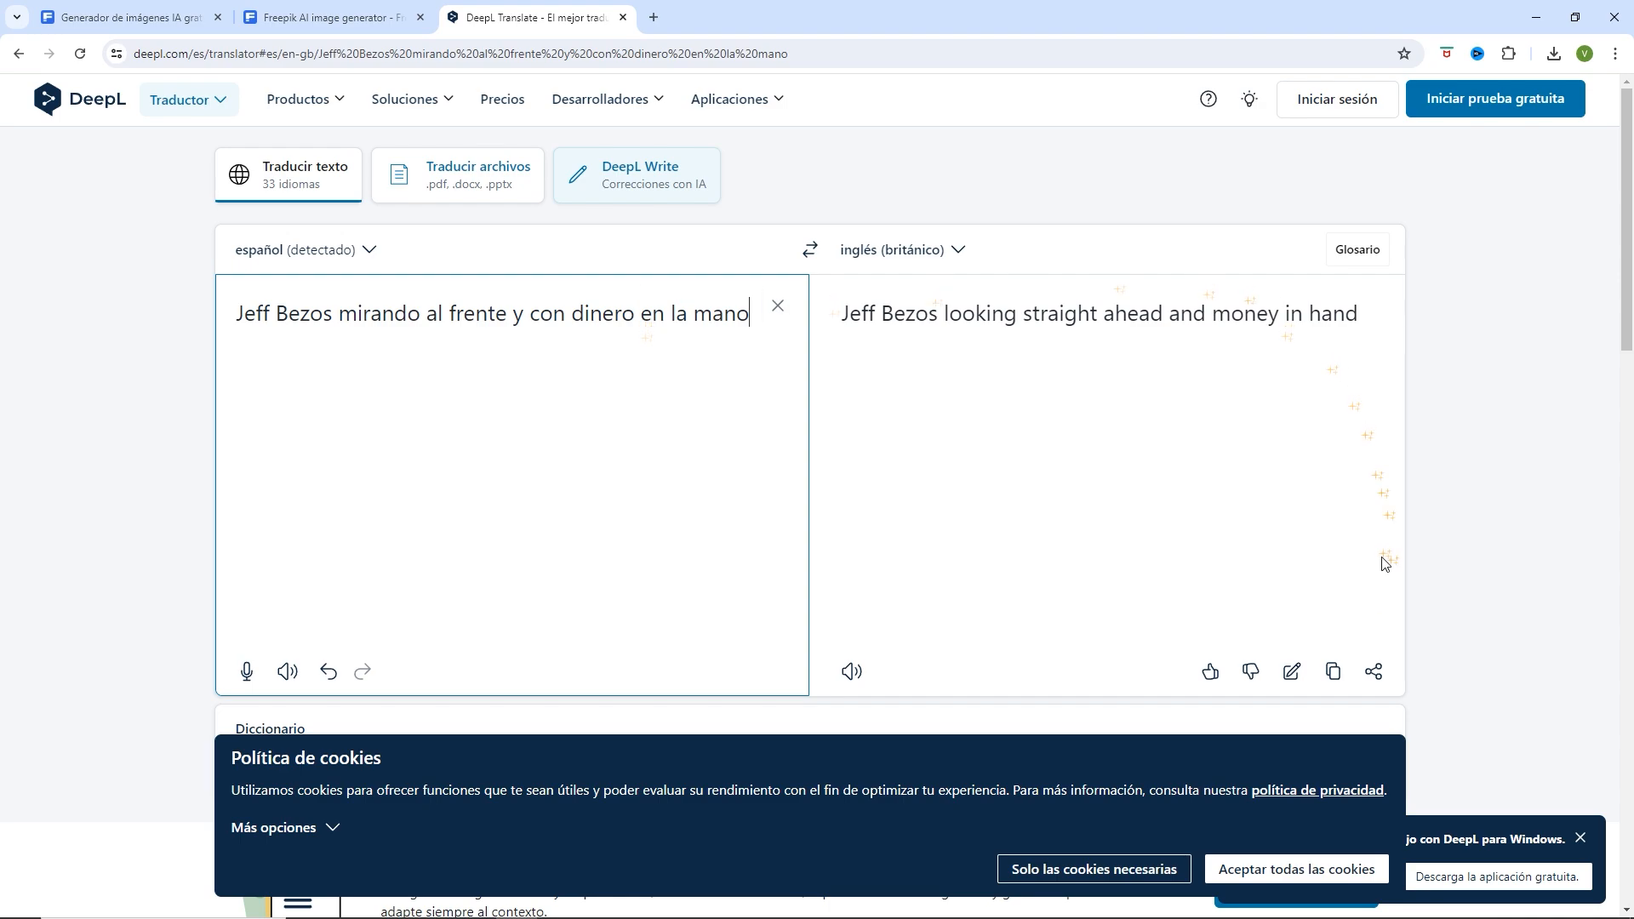
left_click(1331, 673)
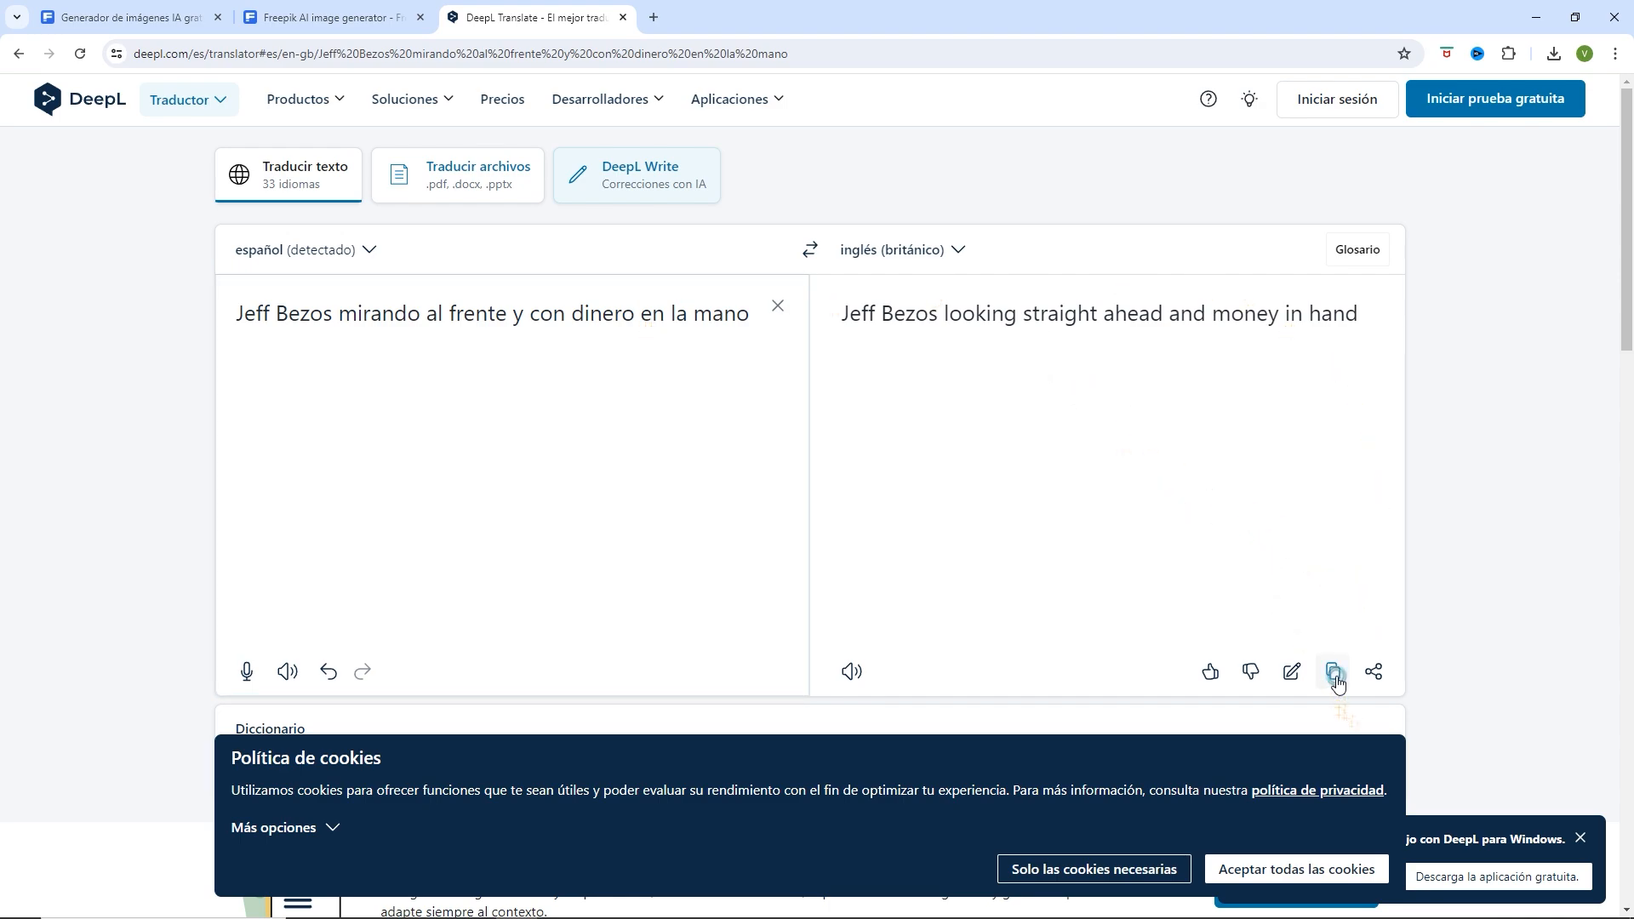
- Switch back to Freepik and generate images from the prompt "Jeff Bezos looking straight ahead and money in hand"
left_click(340, 17)
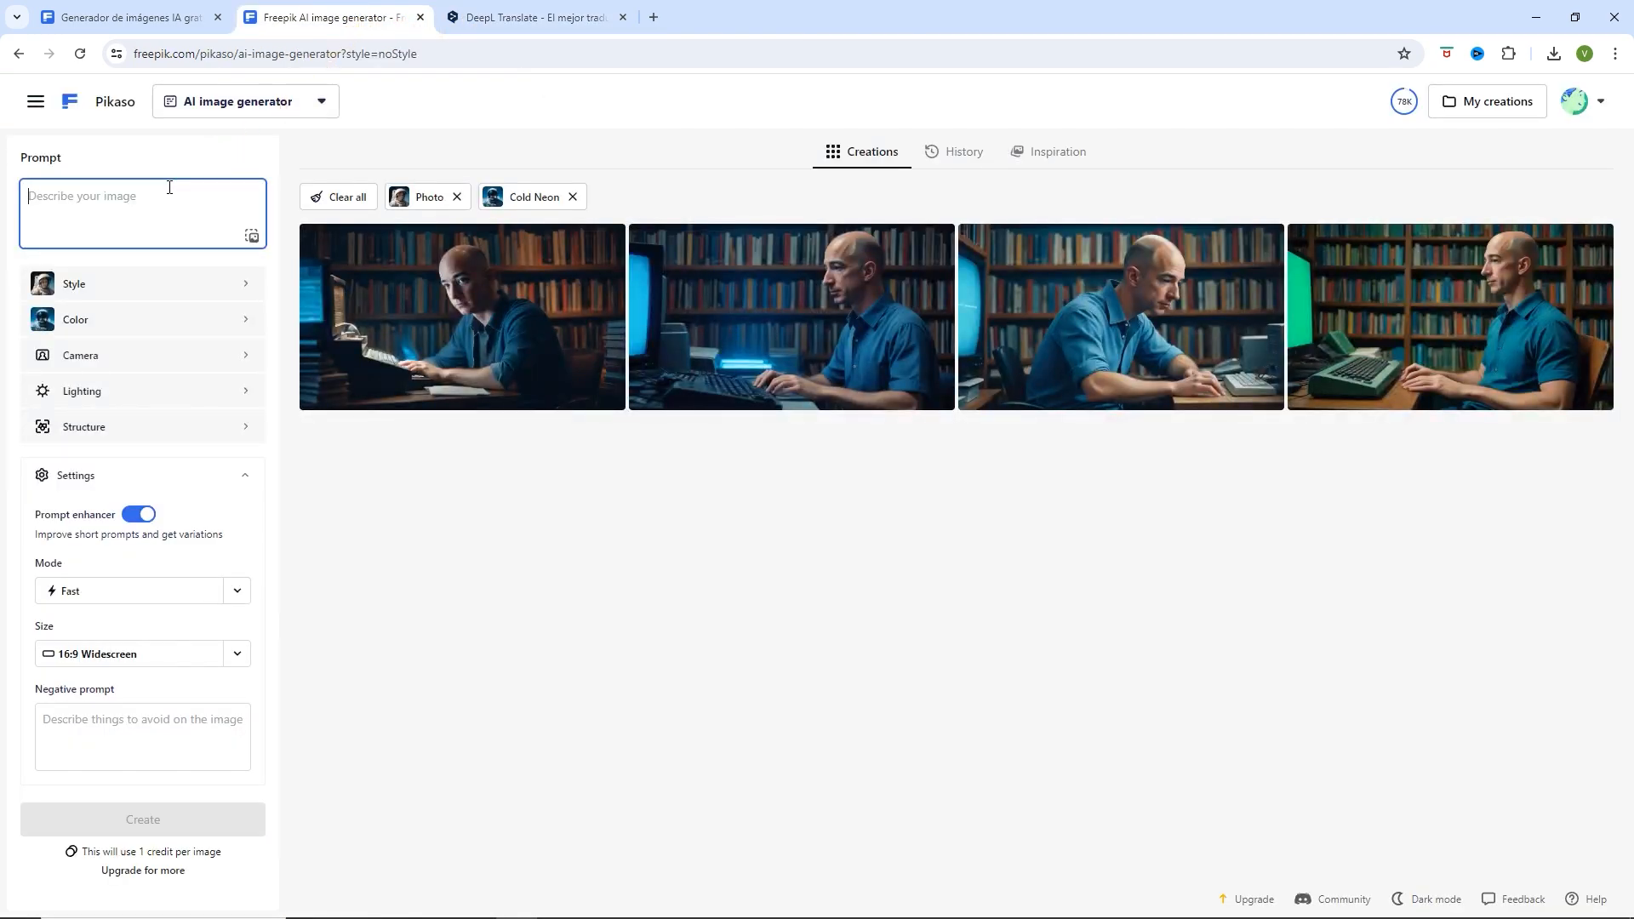
key("ctrl+v")
key("Return")
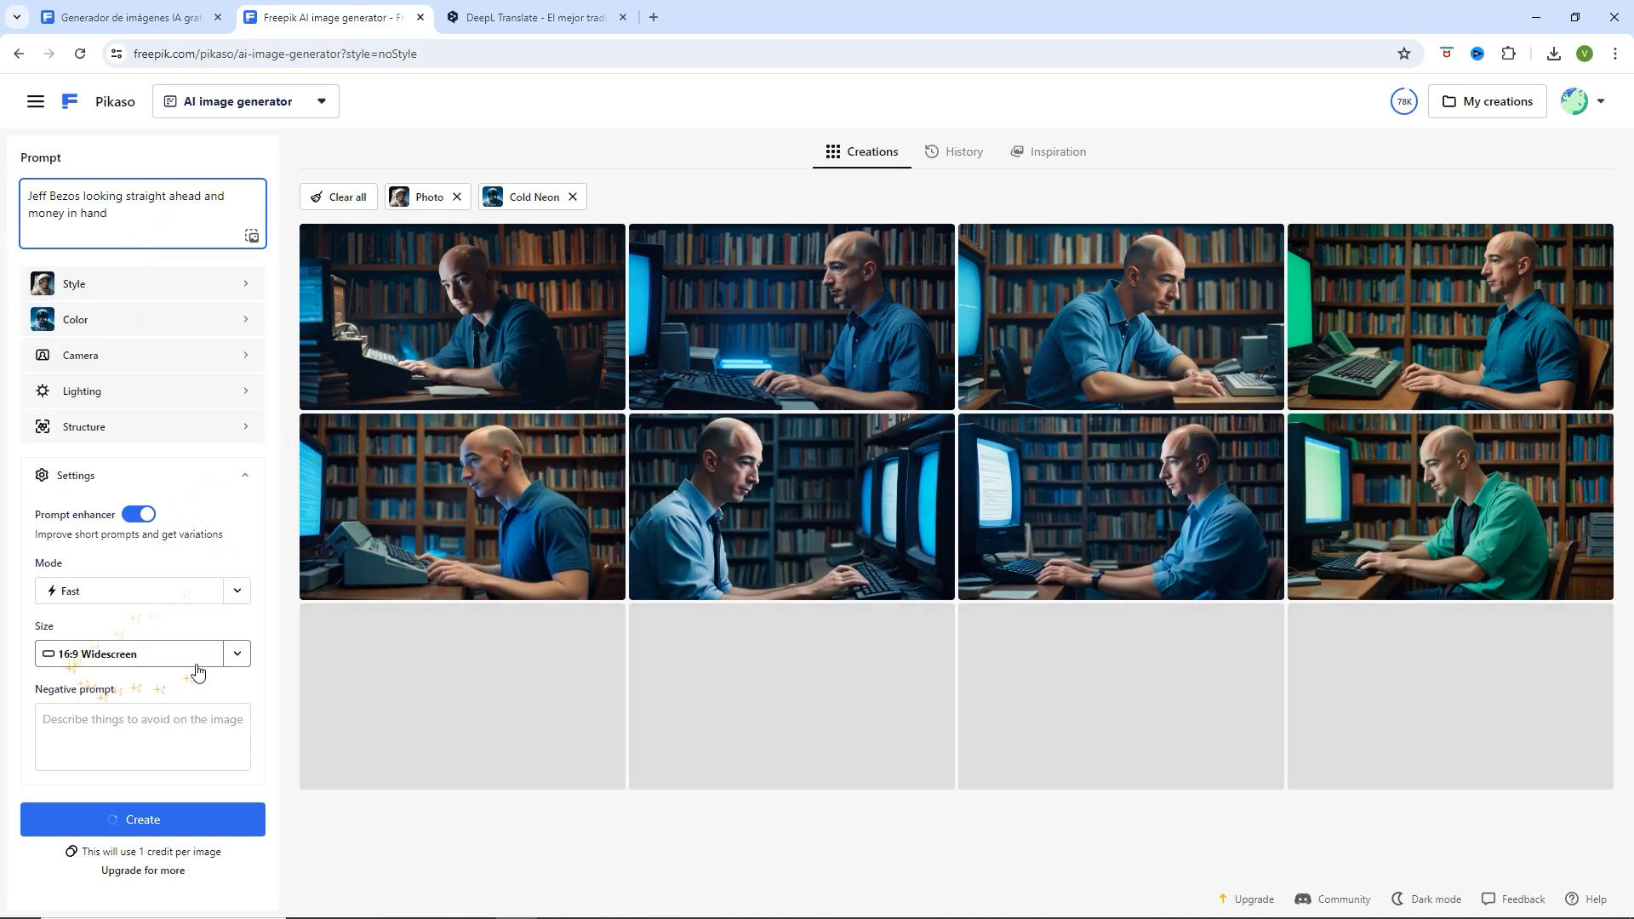
- Set the image size to 1:1 Square, generate new images and add a period at the end of the prompt
left_click(237, 653)
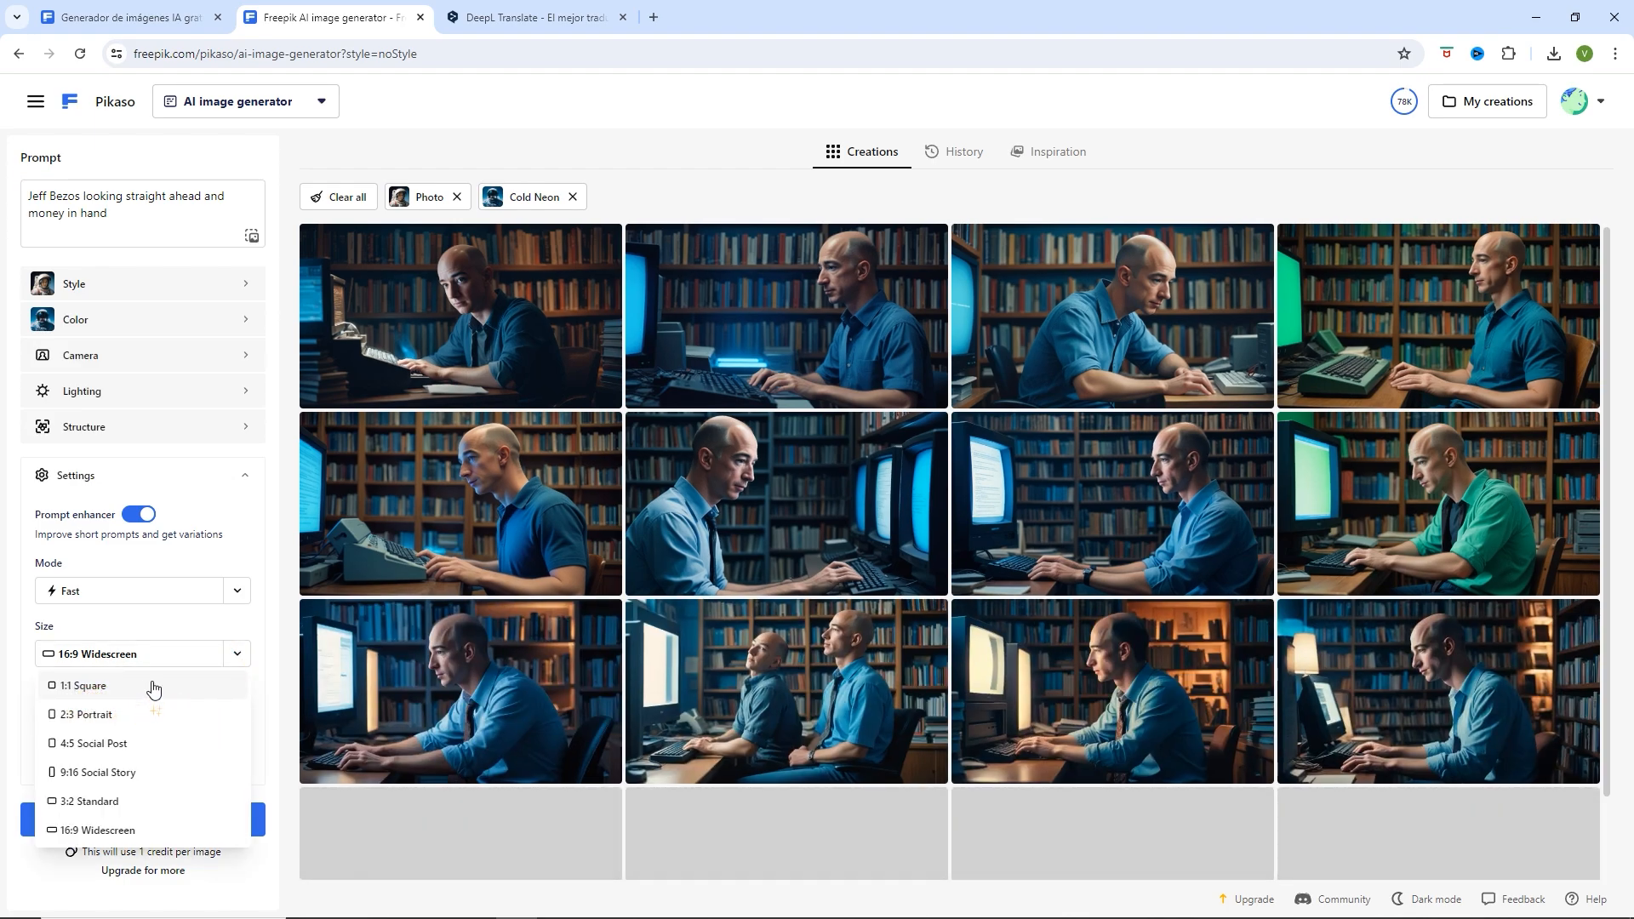
left_click(155, 686)
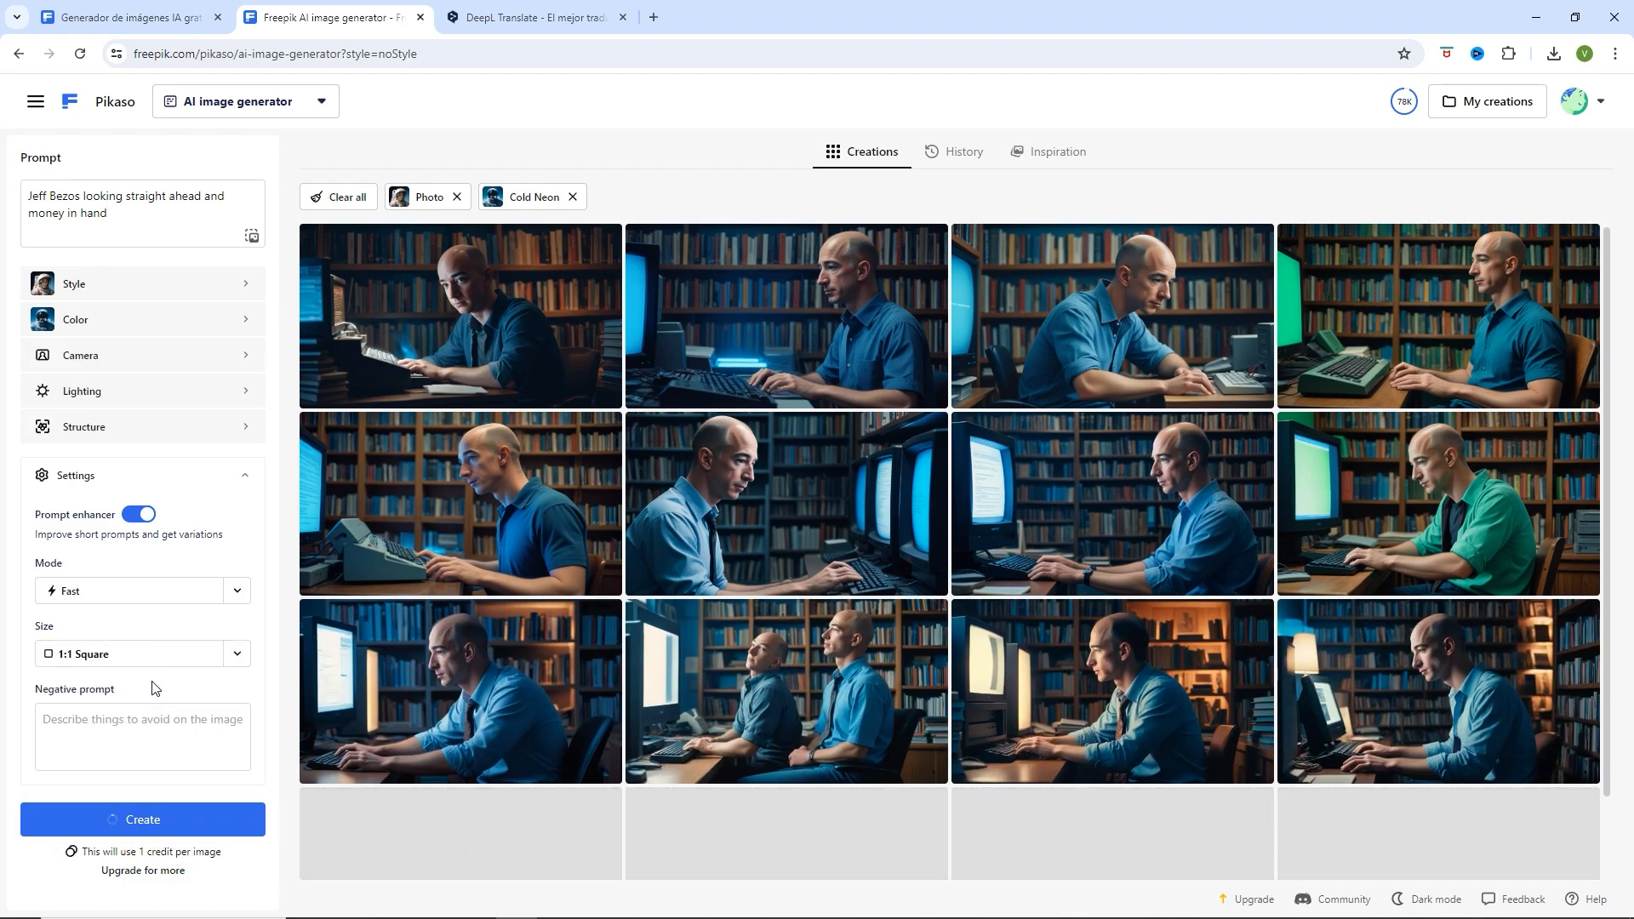
left_click(171, 819)
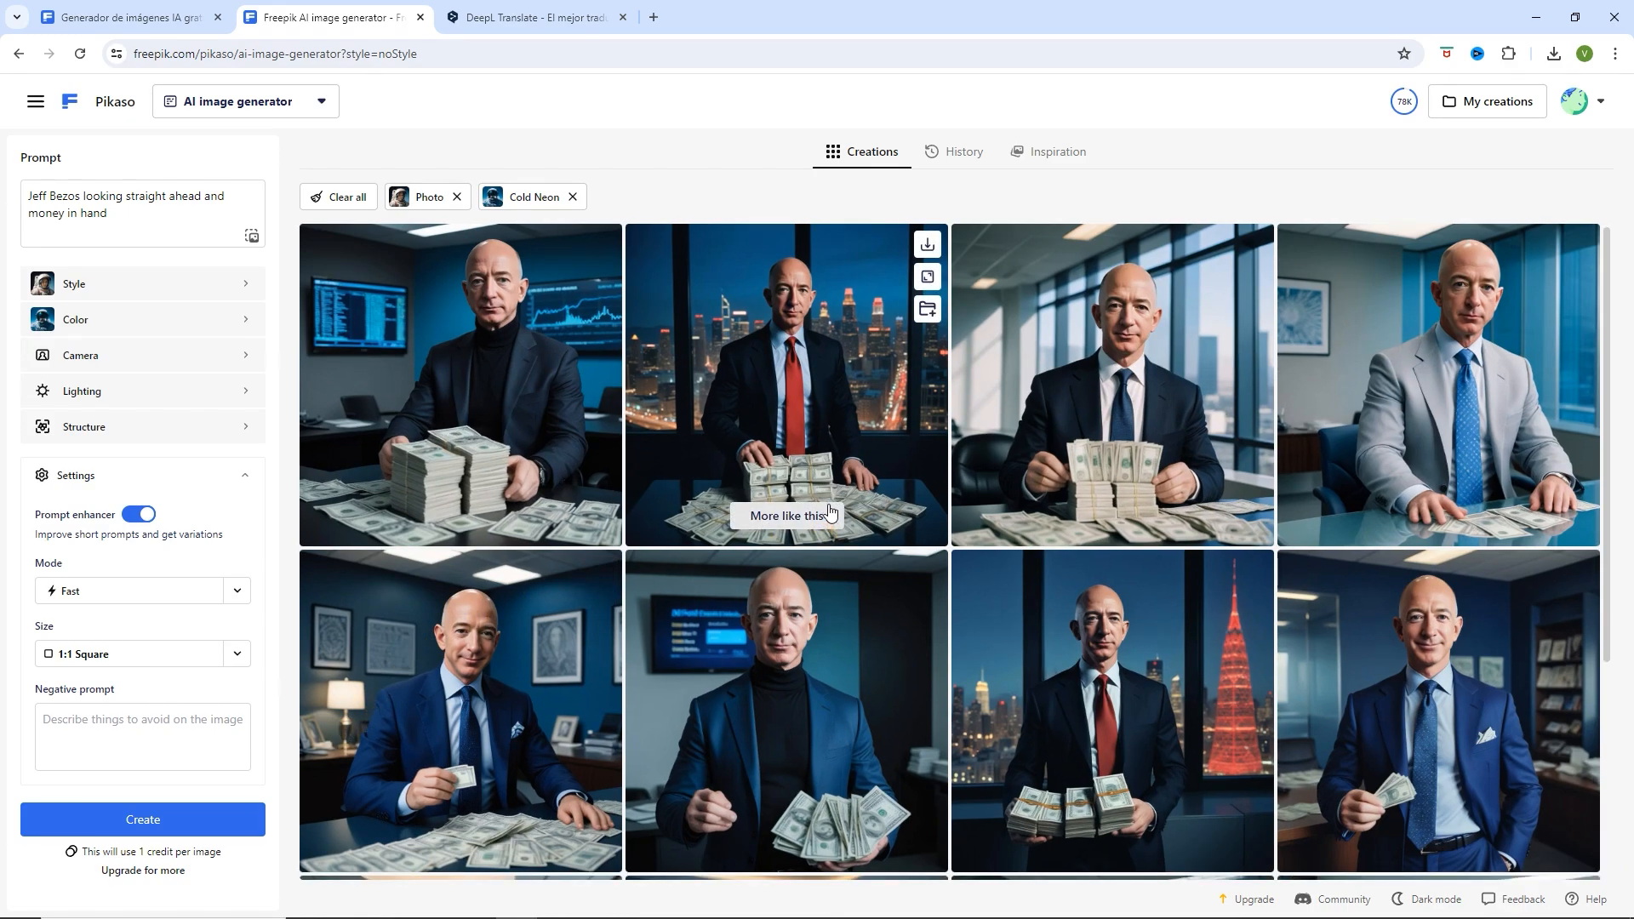
scroll(800, 640, "down", 4)
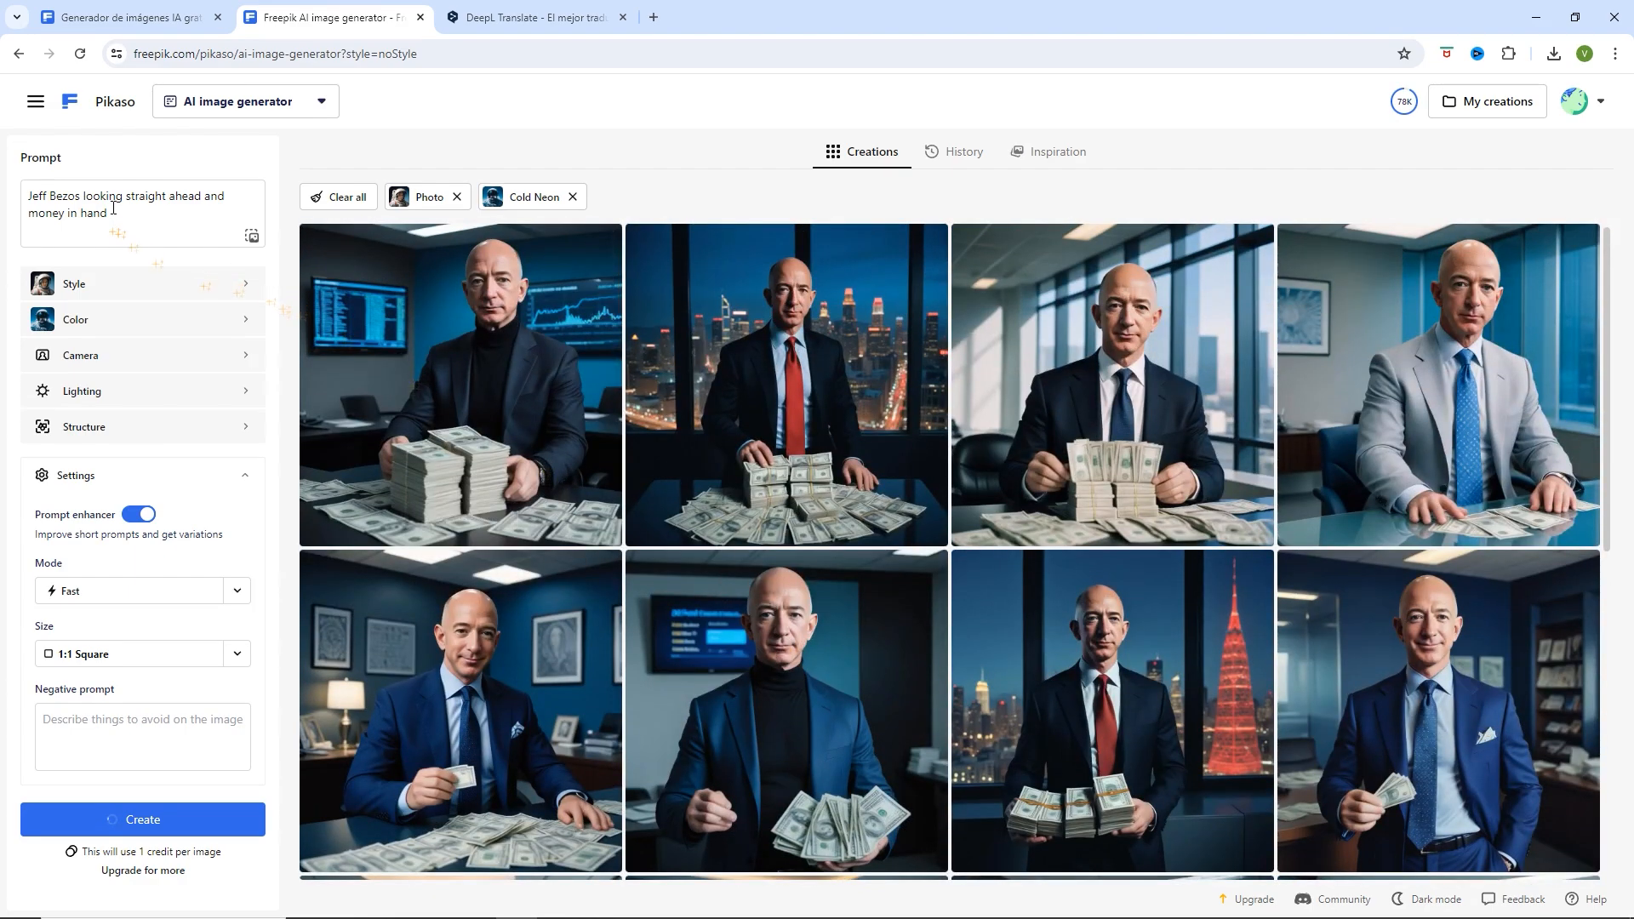
left_click(125, 213)
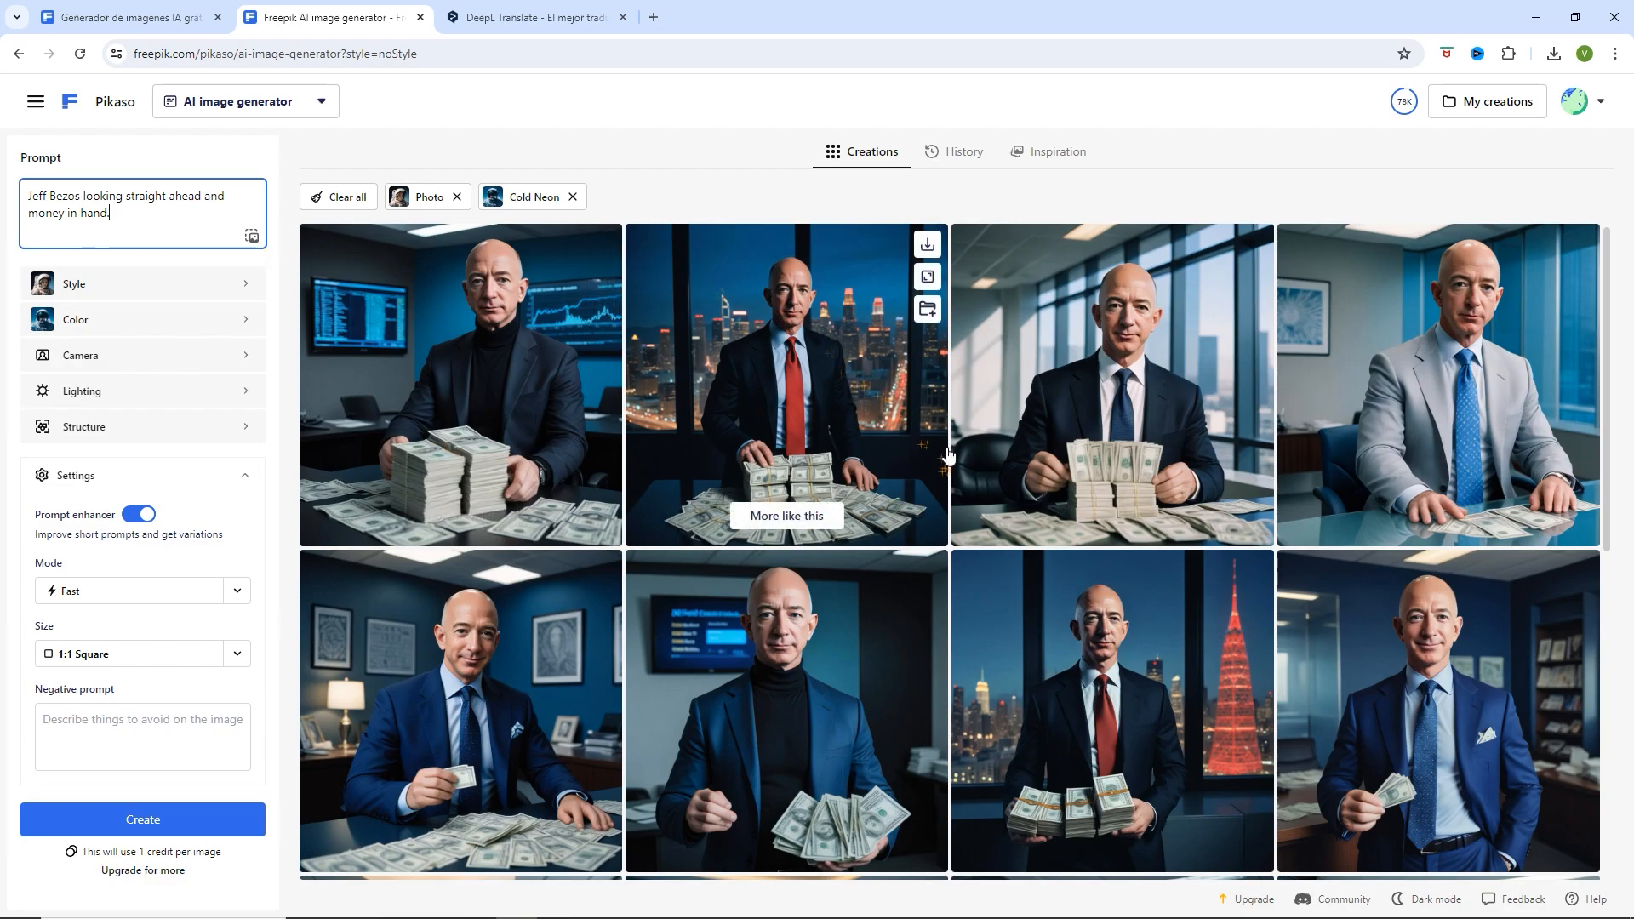
- Compare the square images, enlarging the man in a blue jacket over a turtleneck and the one in only a black turtleneck
scroll(859, 566, "down", 4)
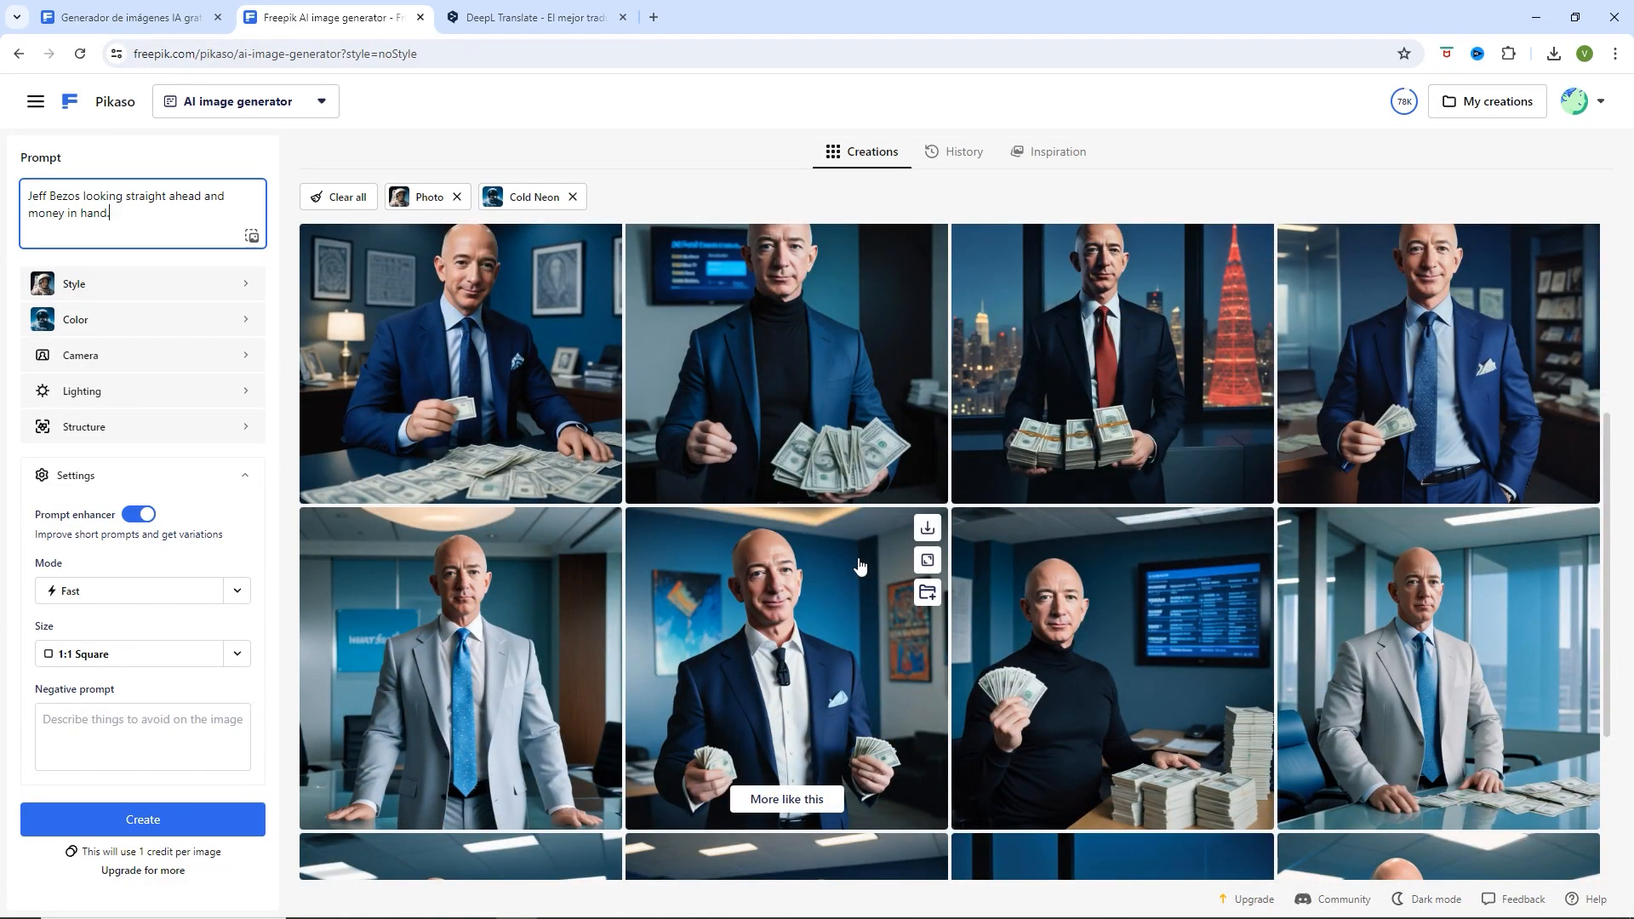
left_click(795, 349)
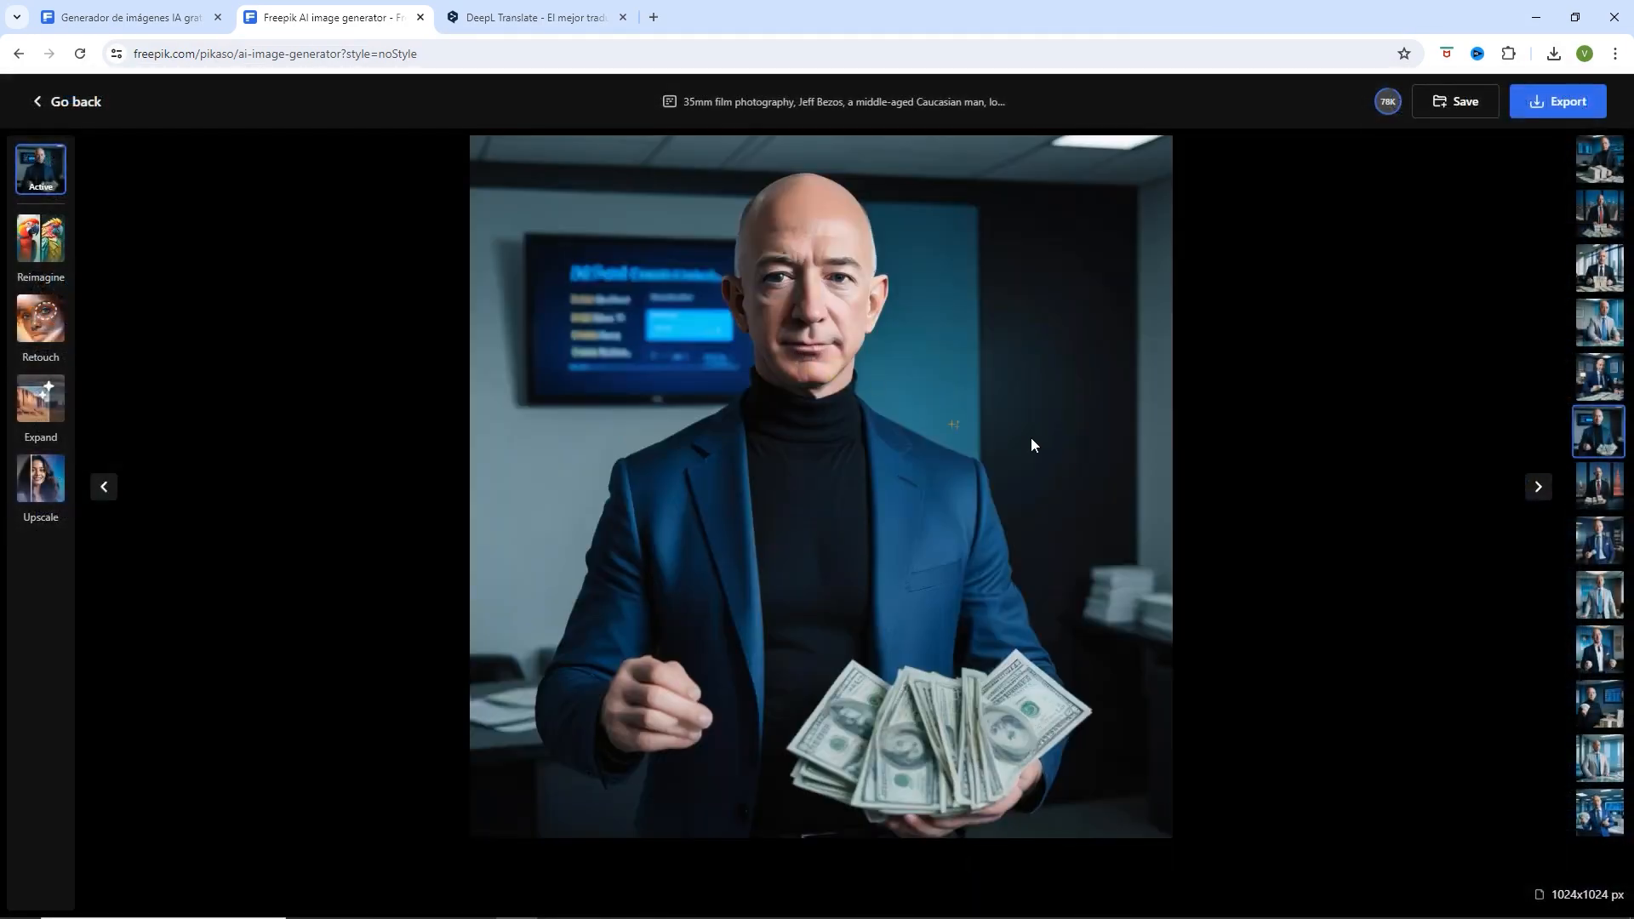
left_click(79, 111)
scroll(760, 445, "down", 3)
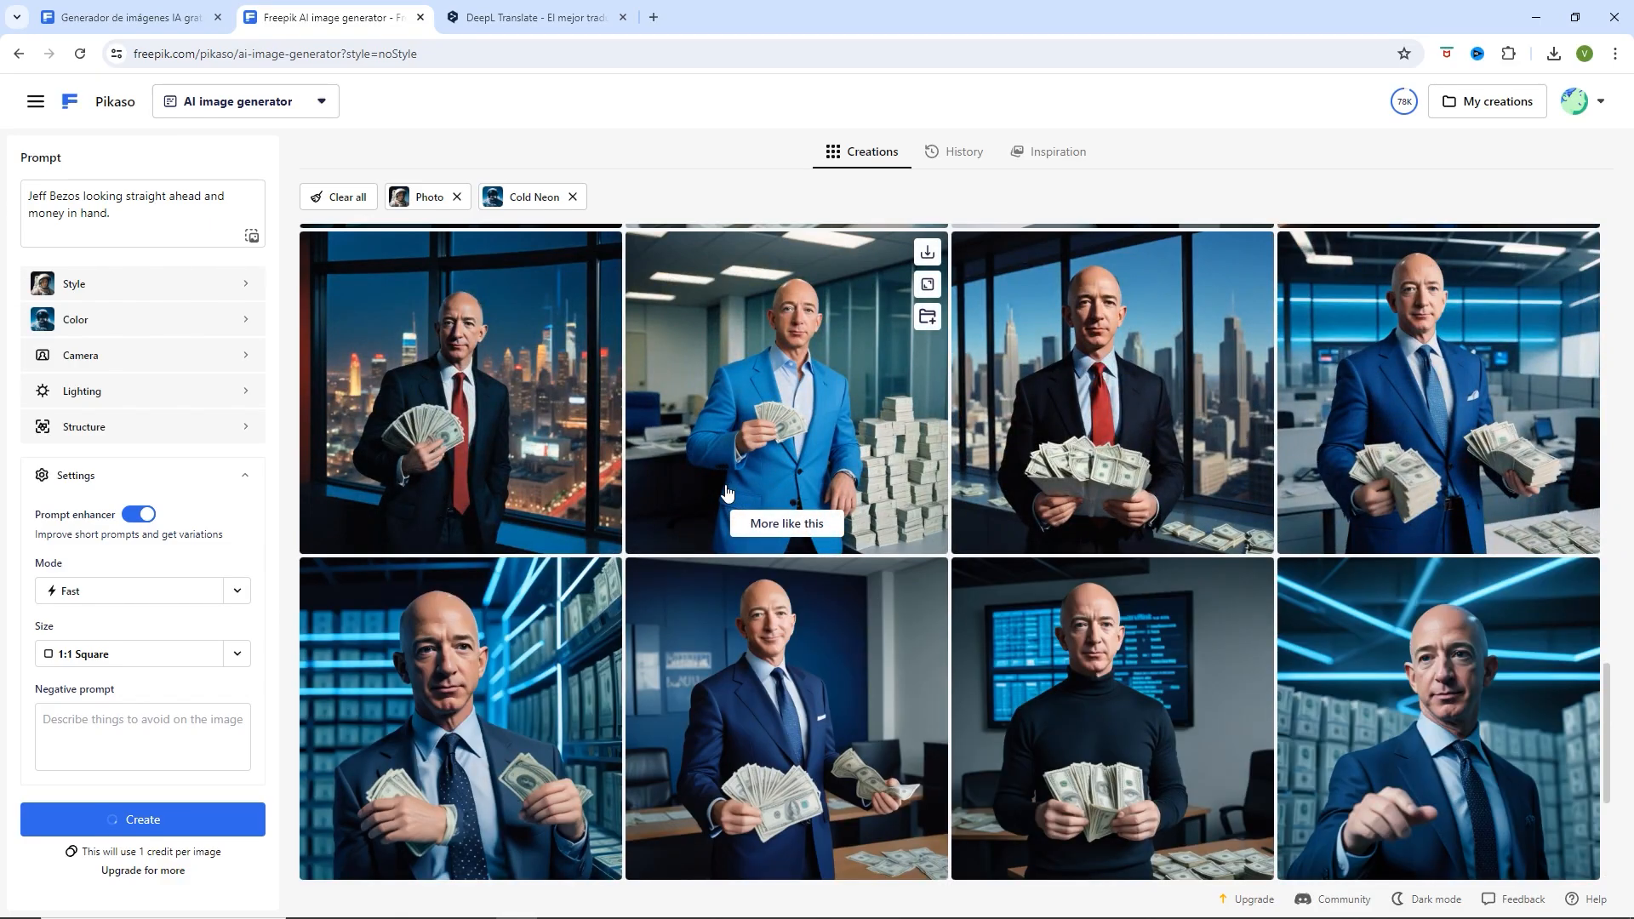
left_click(1081, 662)
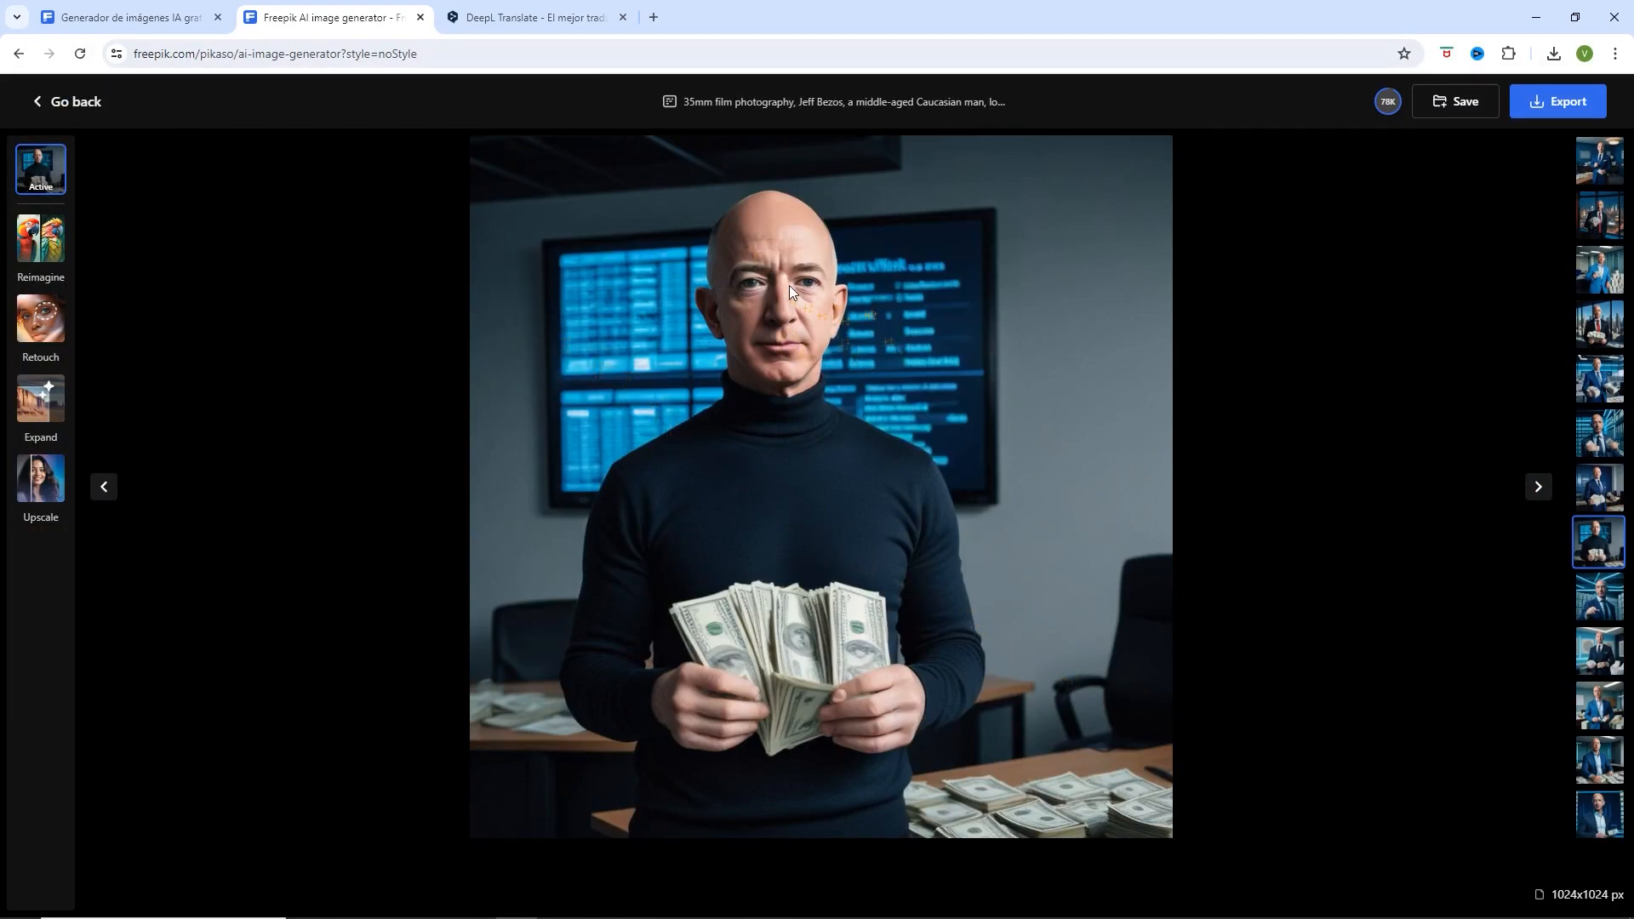
left_click(83, 108)
- Look through further square variations and enlarge the man in a red tie fanning out money before a night skyline
scroll(897, 637, "down", 3)
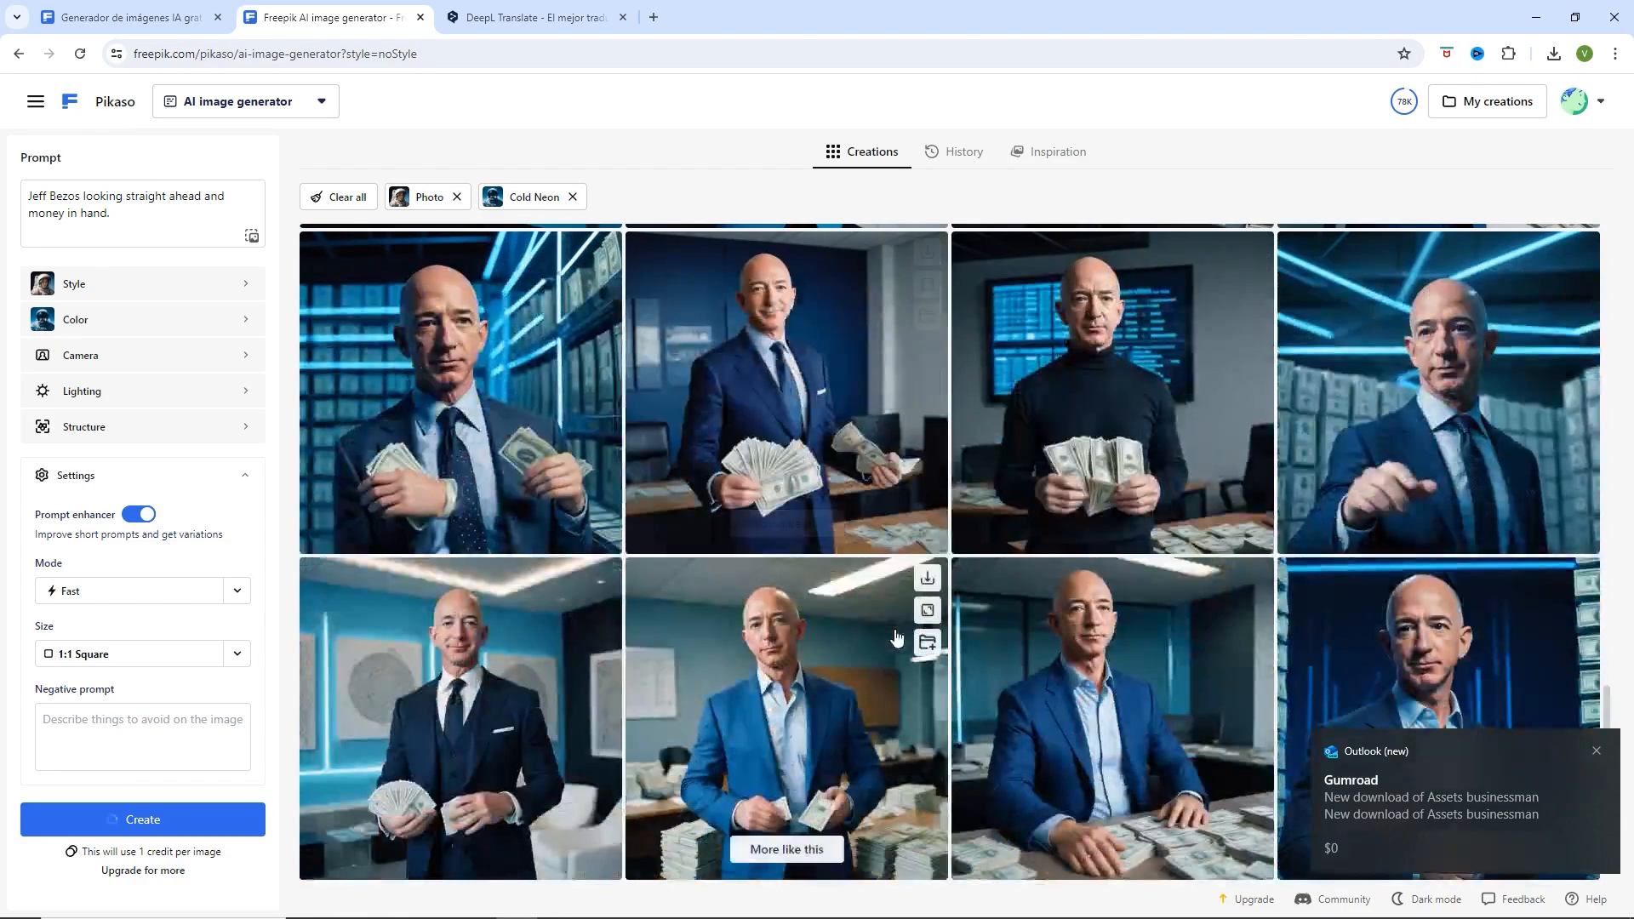
scroll(896, 637, "down", 3)
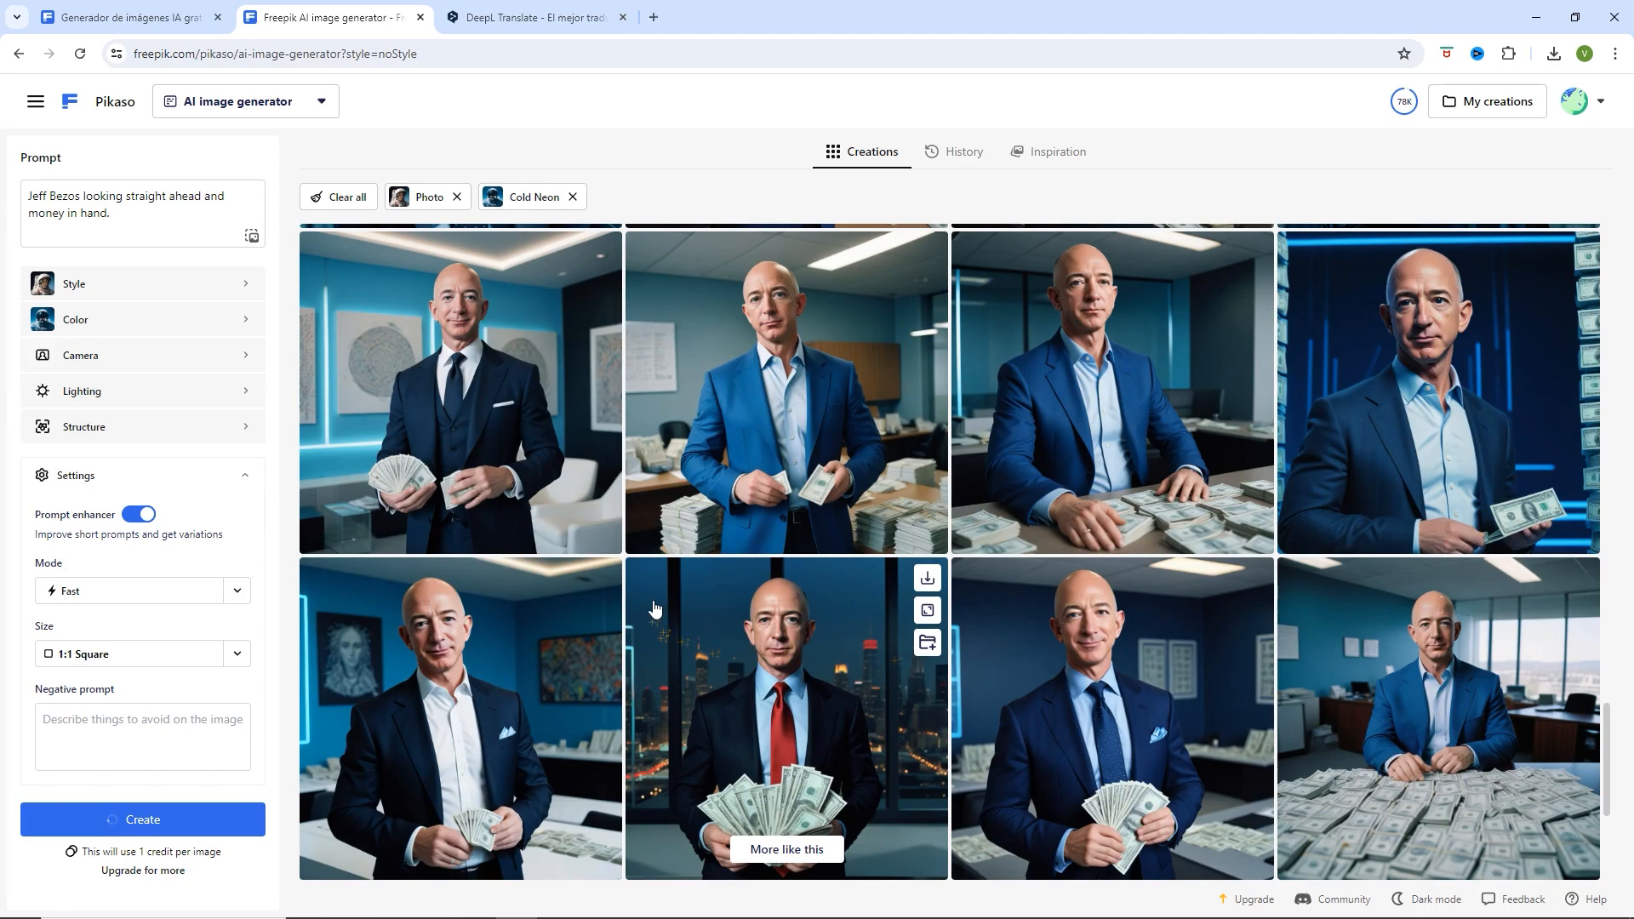
left_click(816, 691)
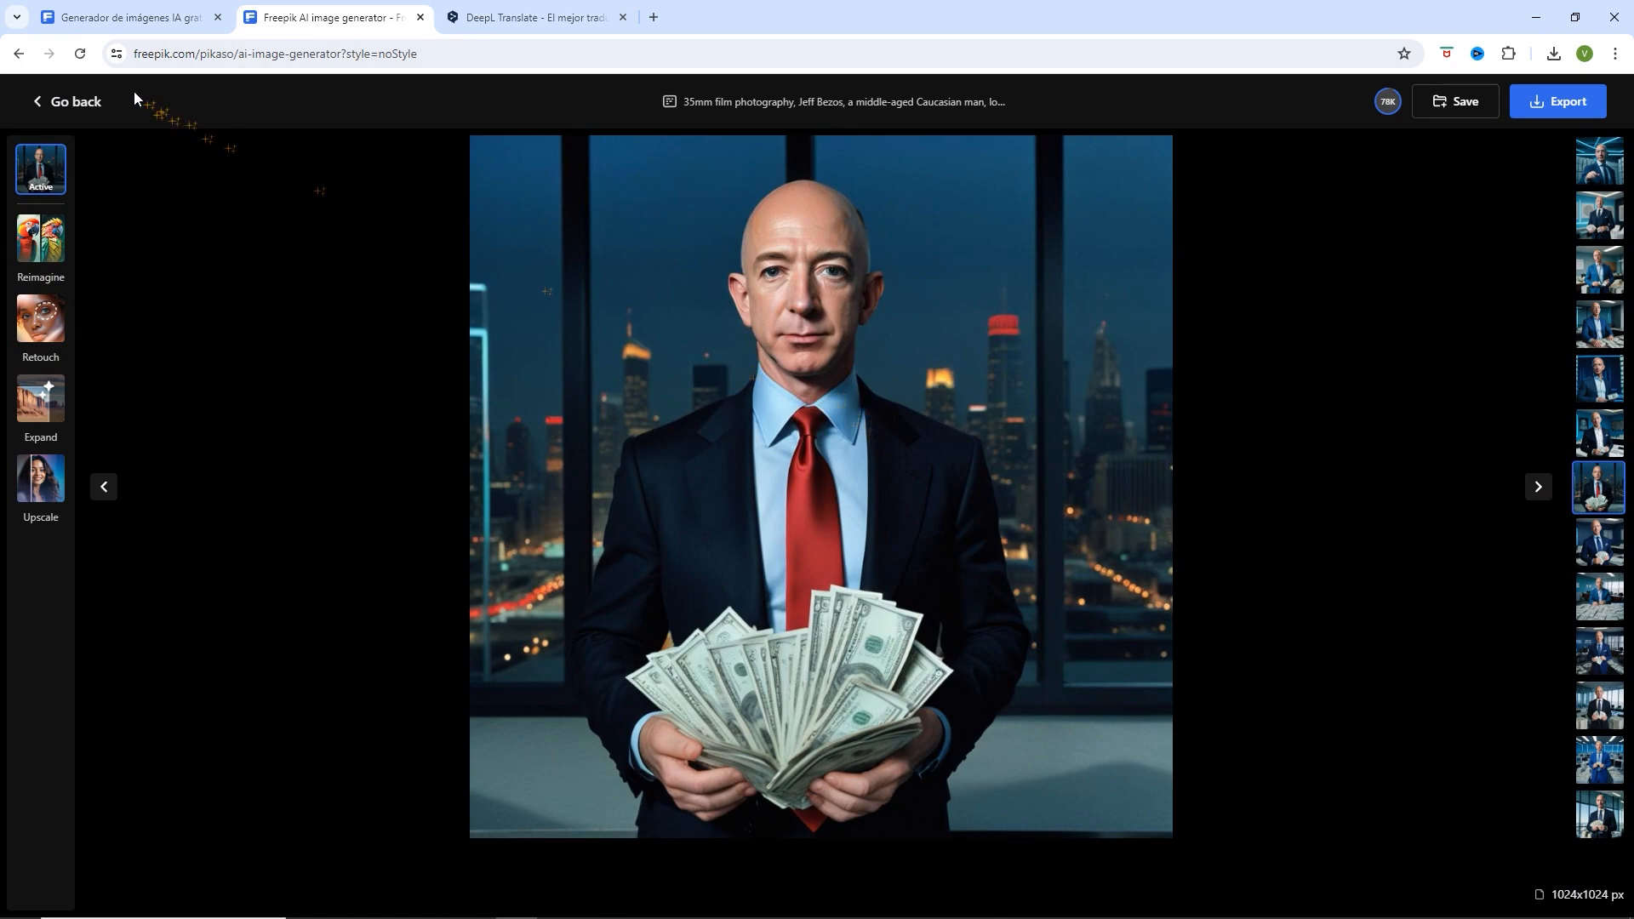
- Close the enlarged image, send the red-tie night-skyline image to the Upscaler and set the resolution to 2k
left_click(78, 102)
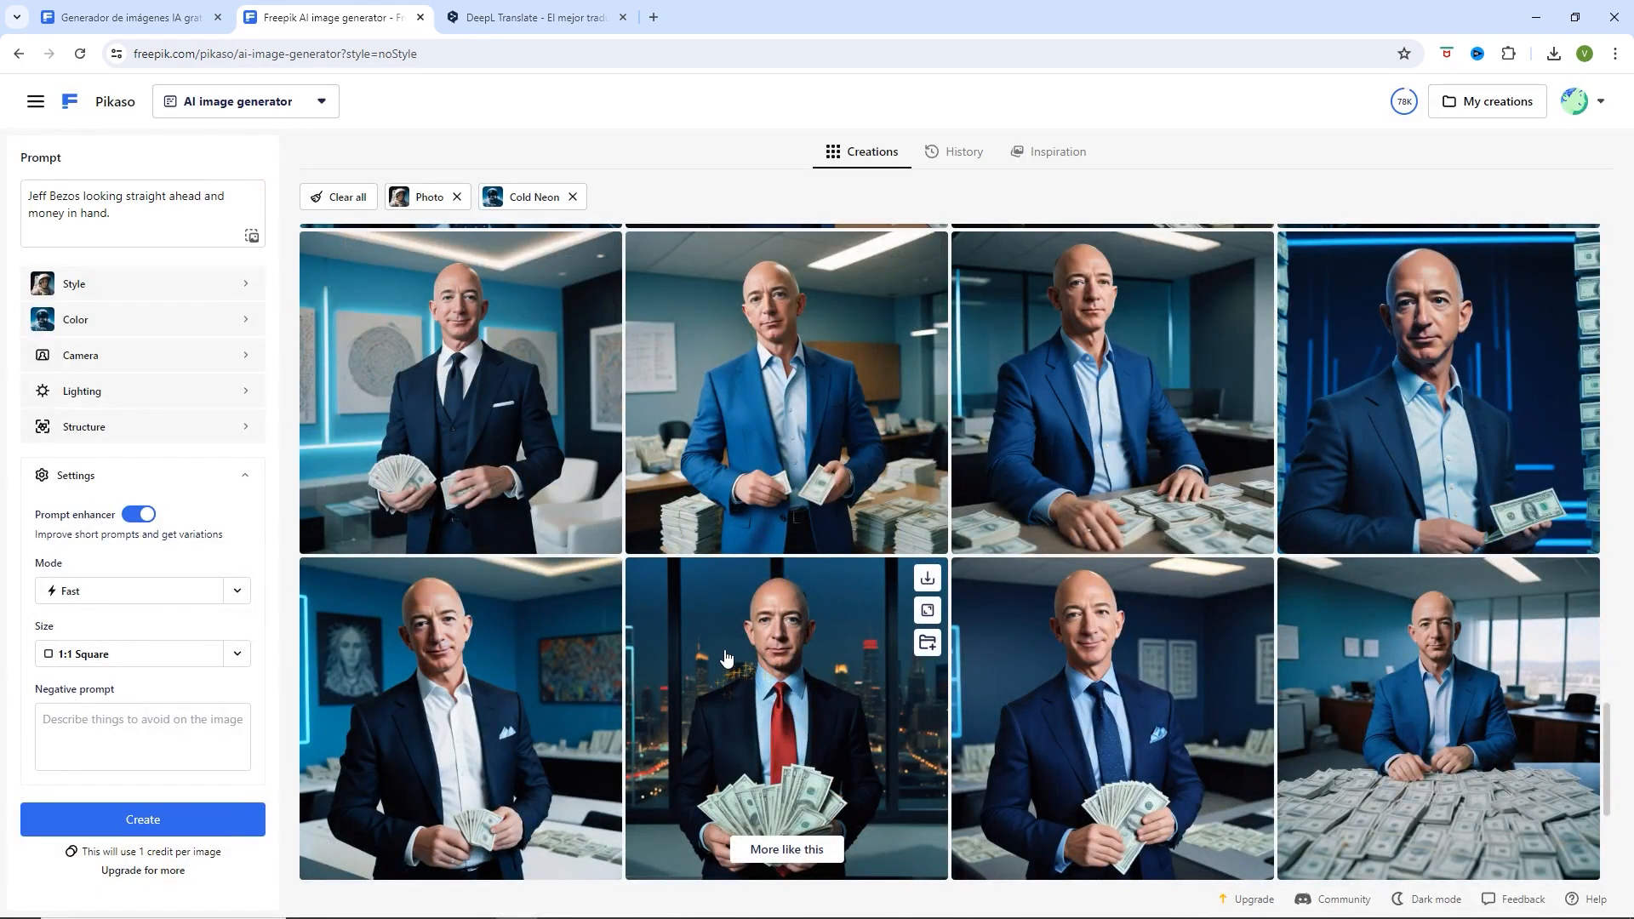
left_click(928, 611)
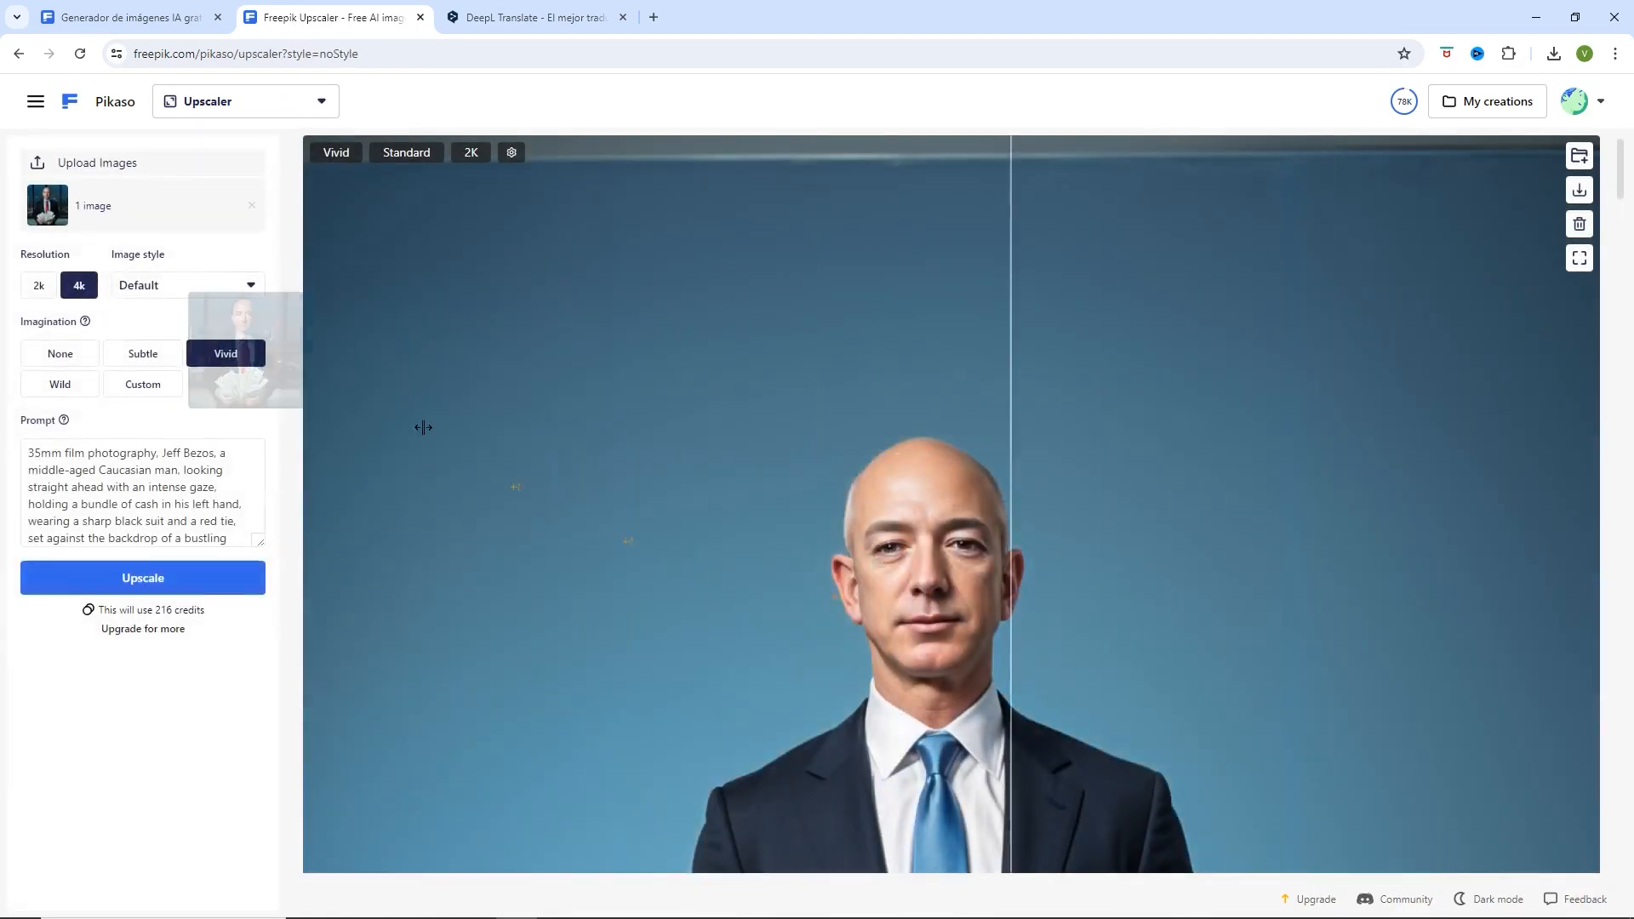
left_click(34, 287)
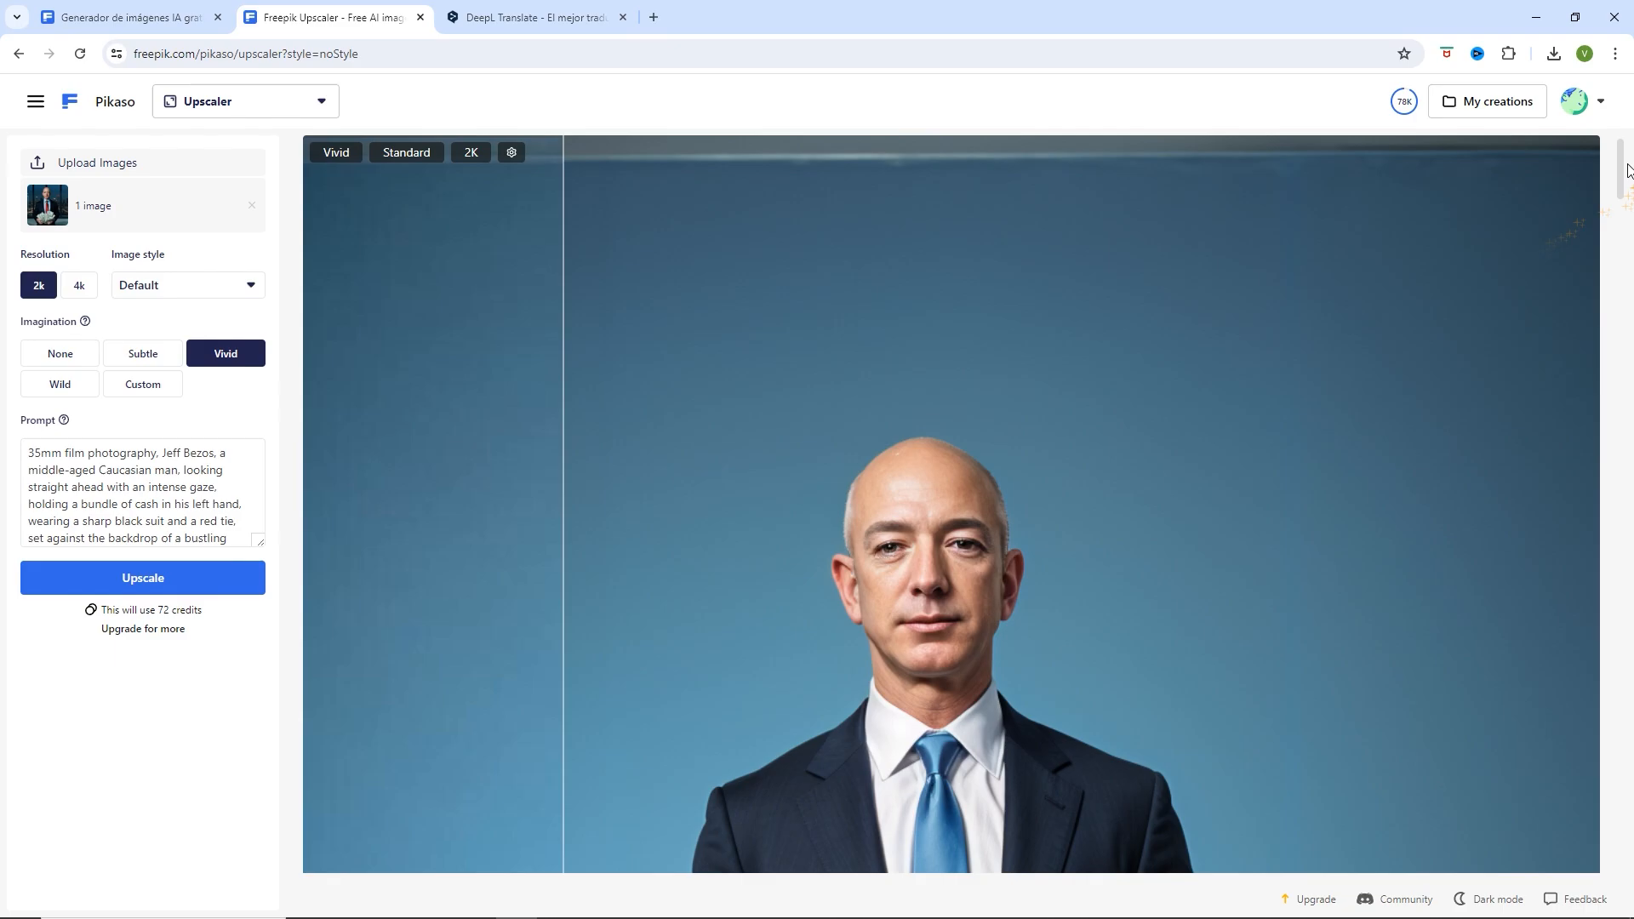
- Look through the previously upscaled images of the man in a suit, examining the face and money details
left_click_drag(1621, 173, 1581, 697)
scroll(1287, 721, "down", 20)
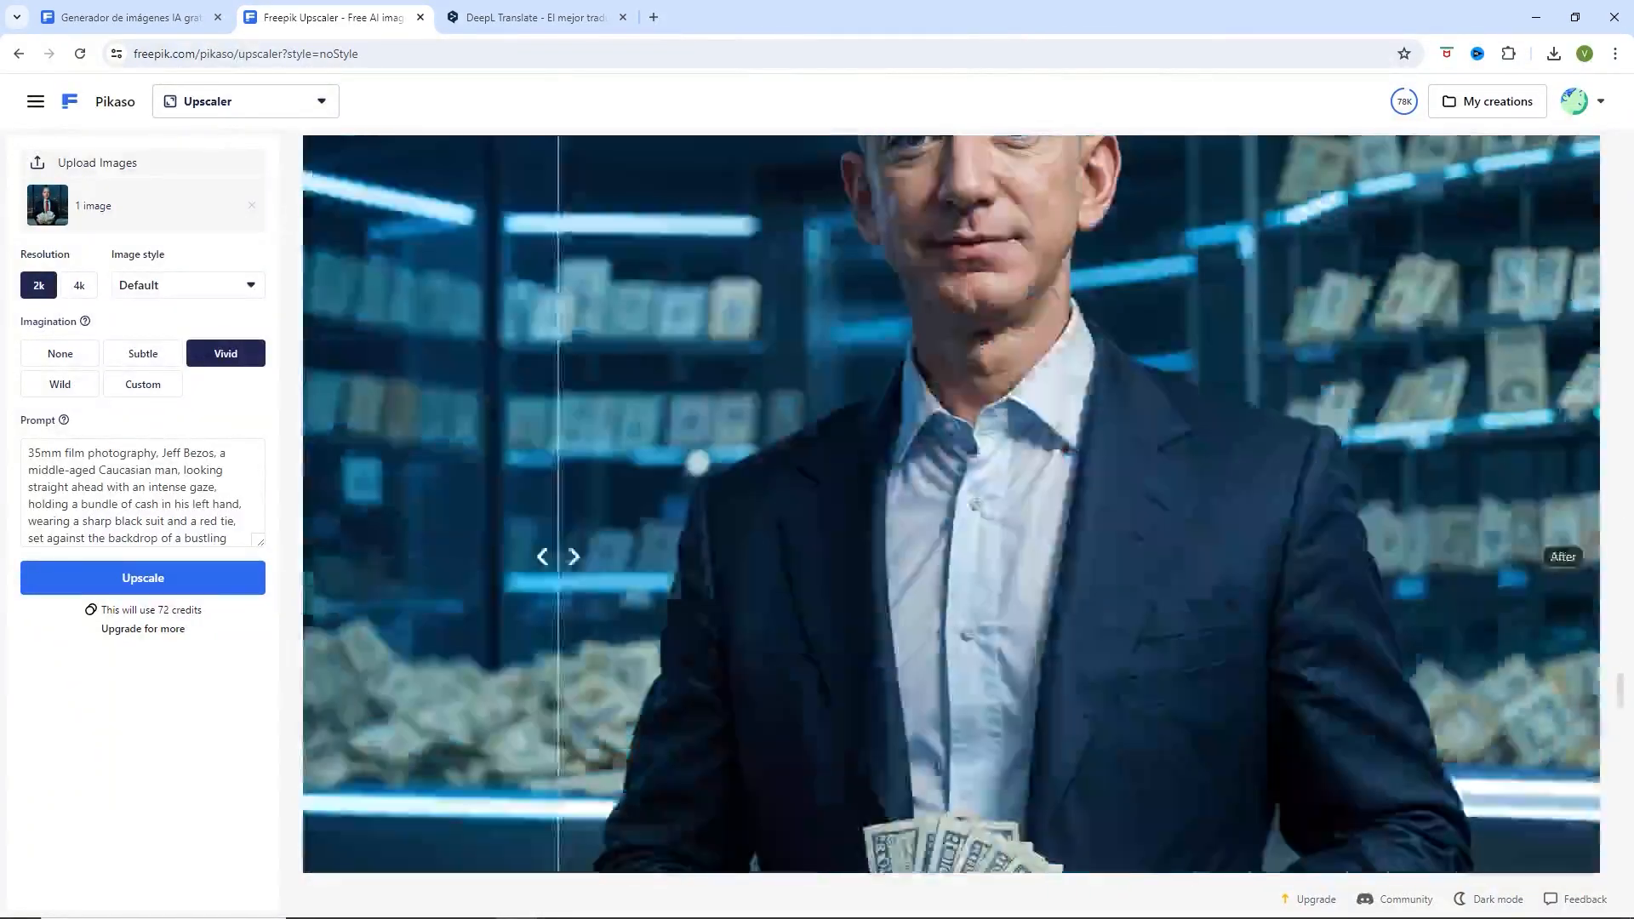
scroll(1284, 722, "down", 20)
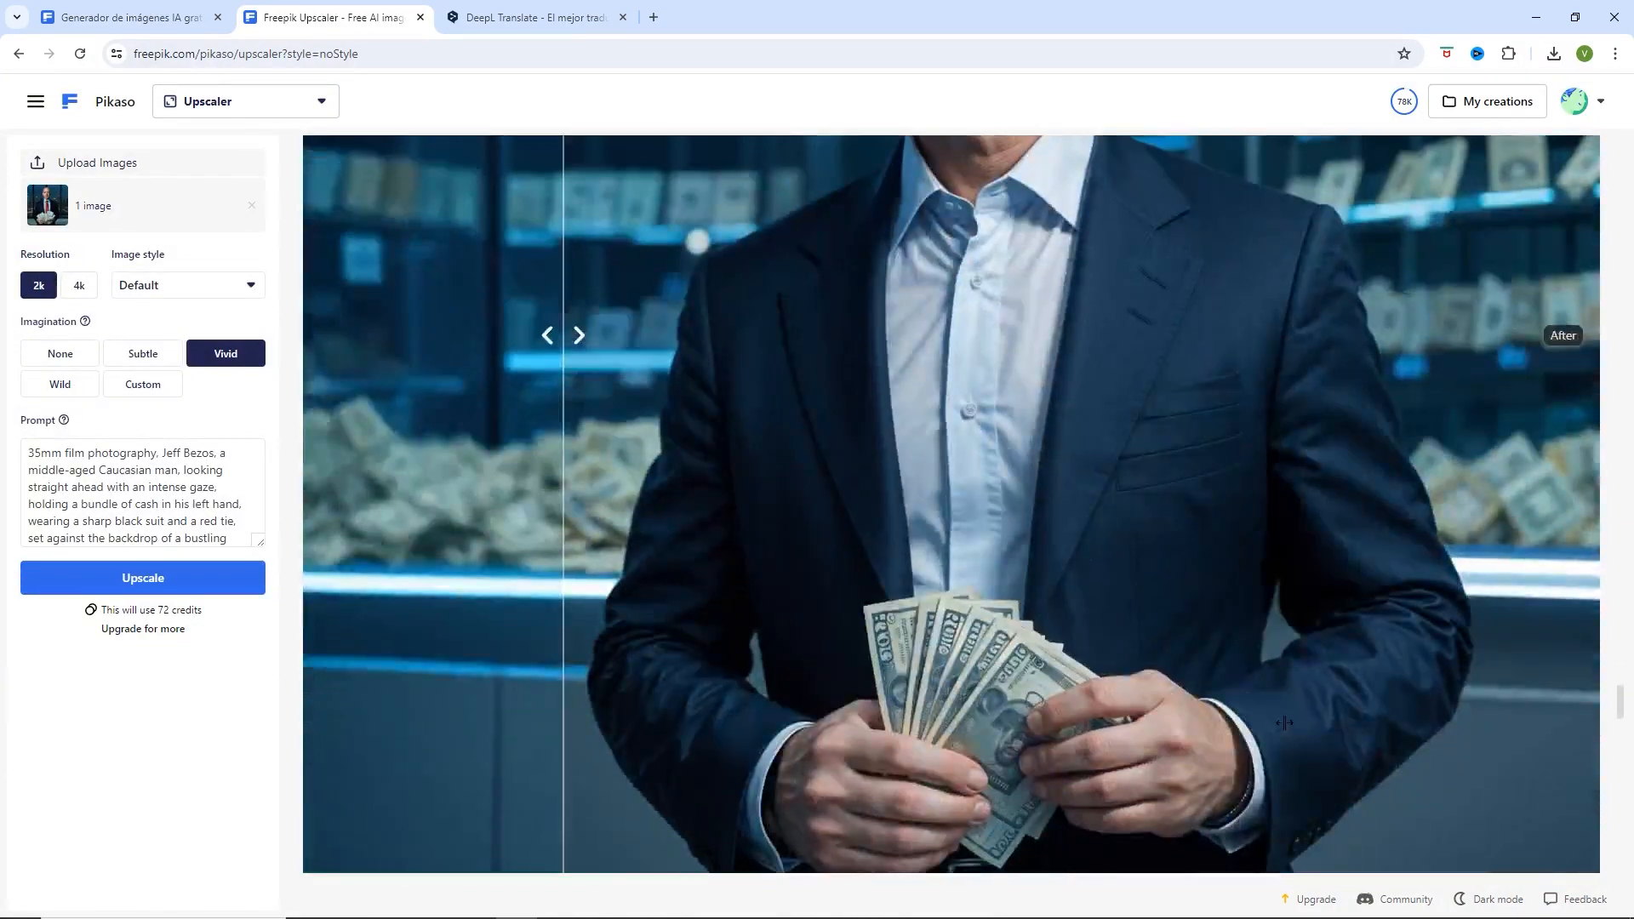
scroll(1284, 723, "up", 5)
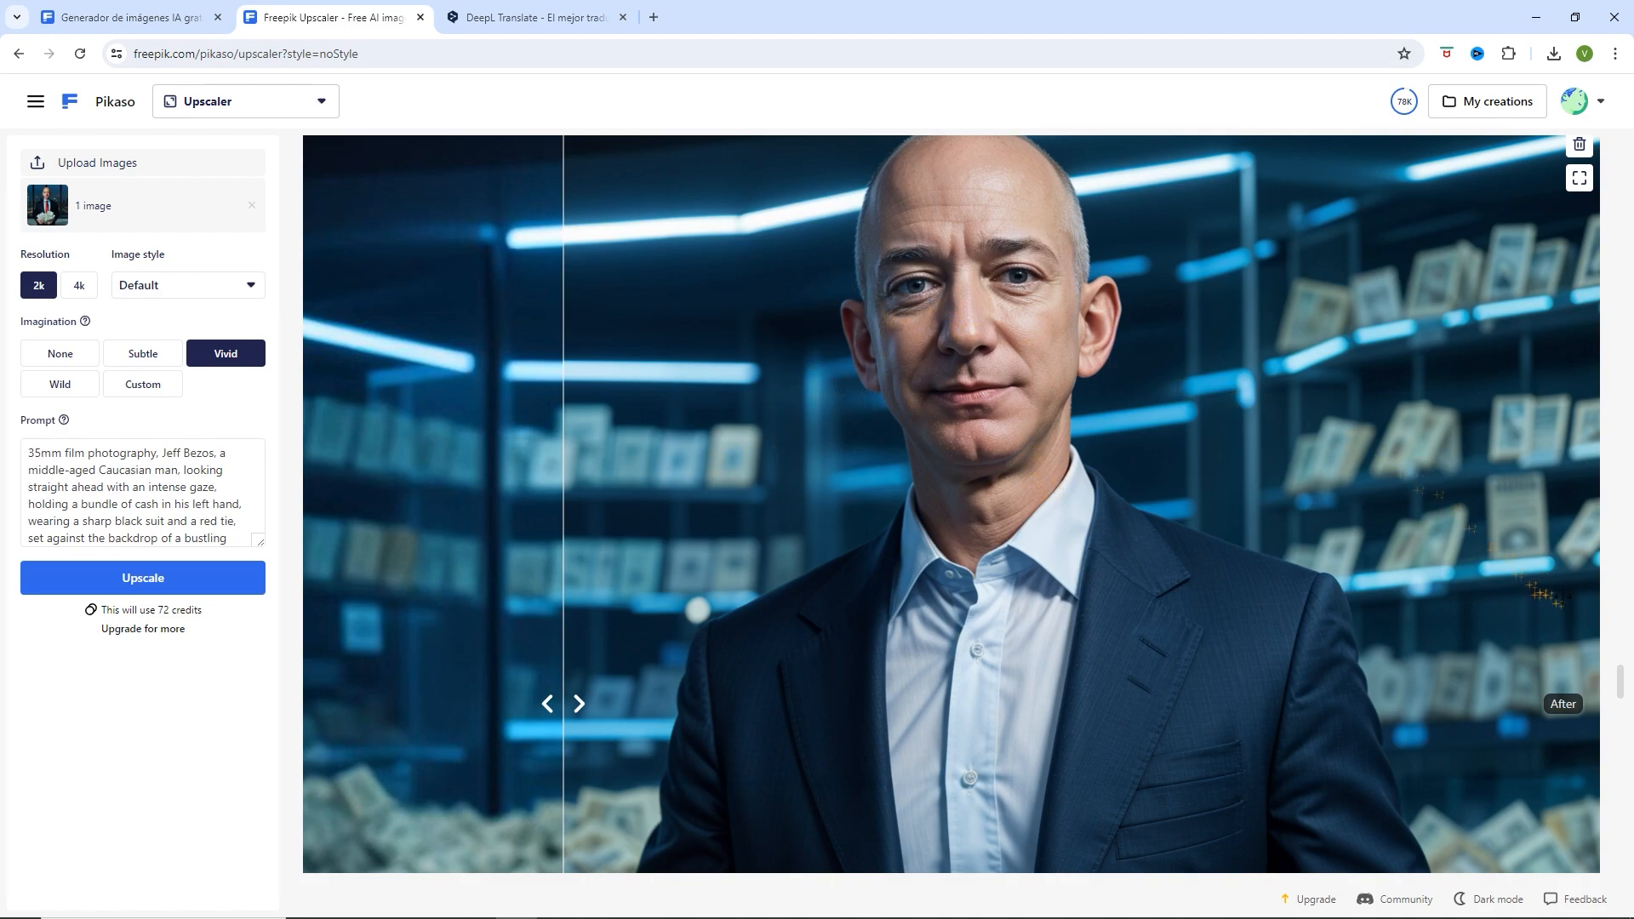
mouse_move(1625, 681)
left_mouse_down()
mouse_move(1624, 625)
mouse_move(1626, 677)
left_mouse_up()
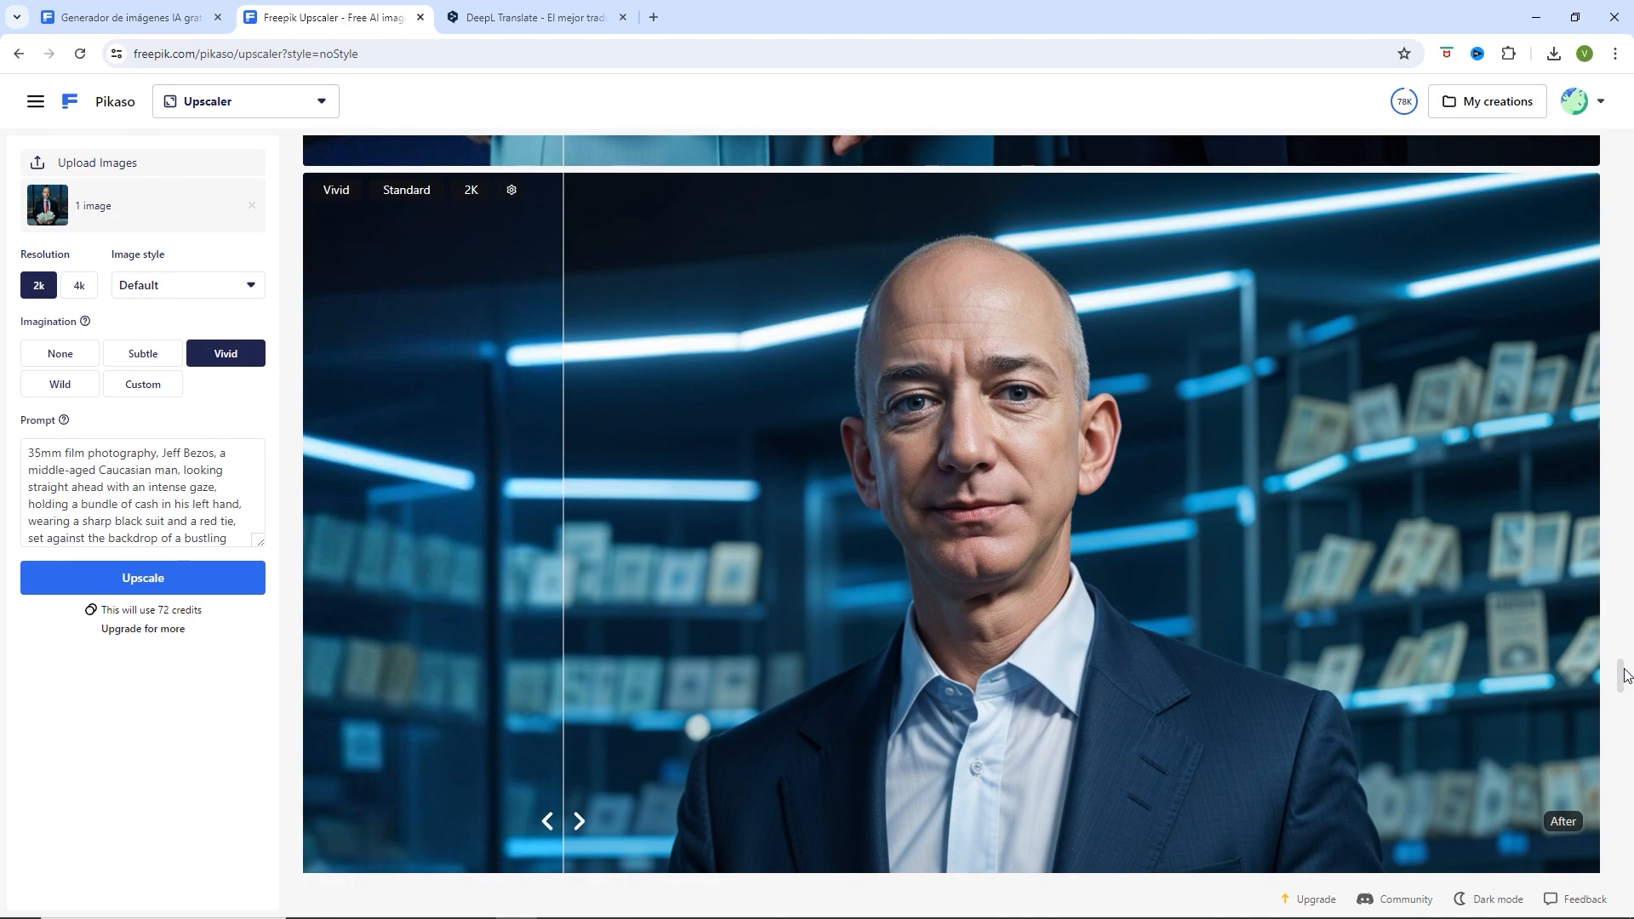
scroll(1624, 677, "down", 6)
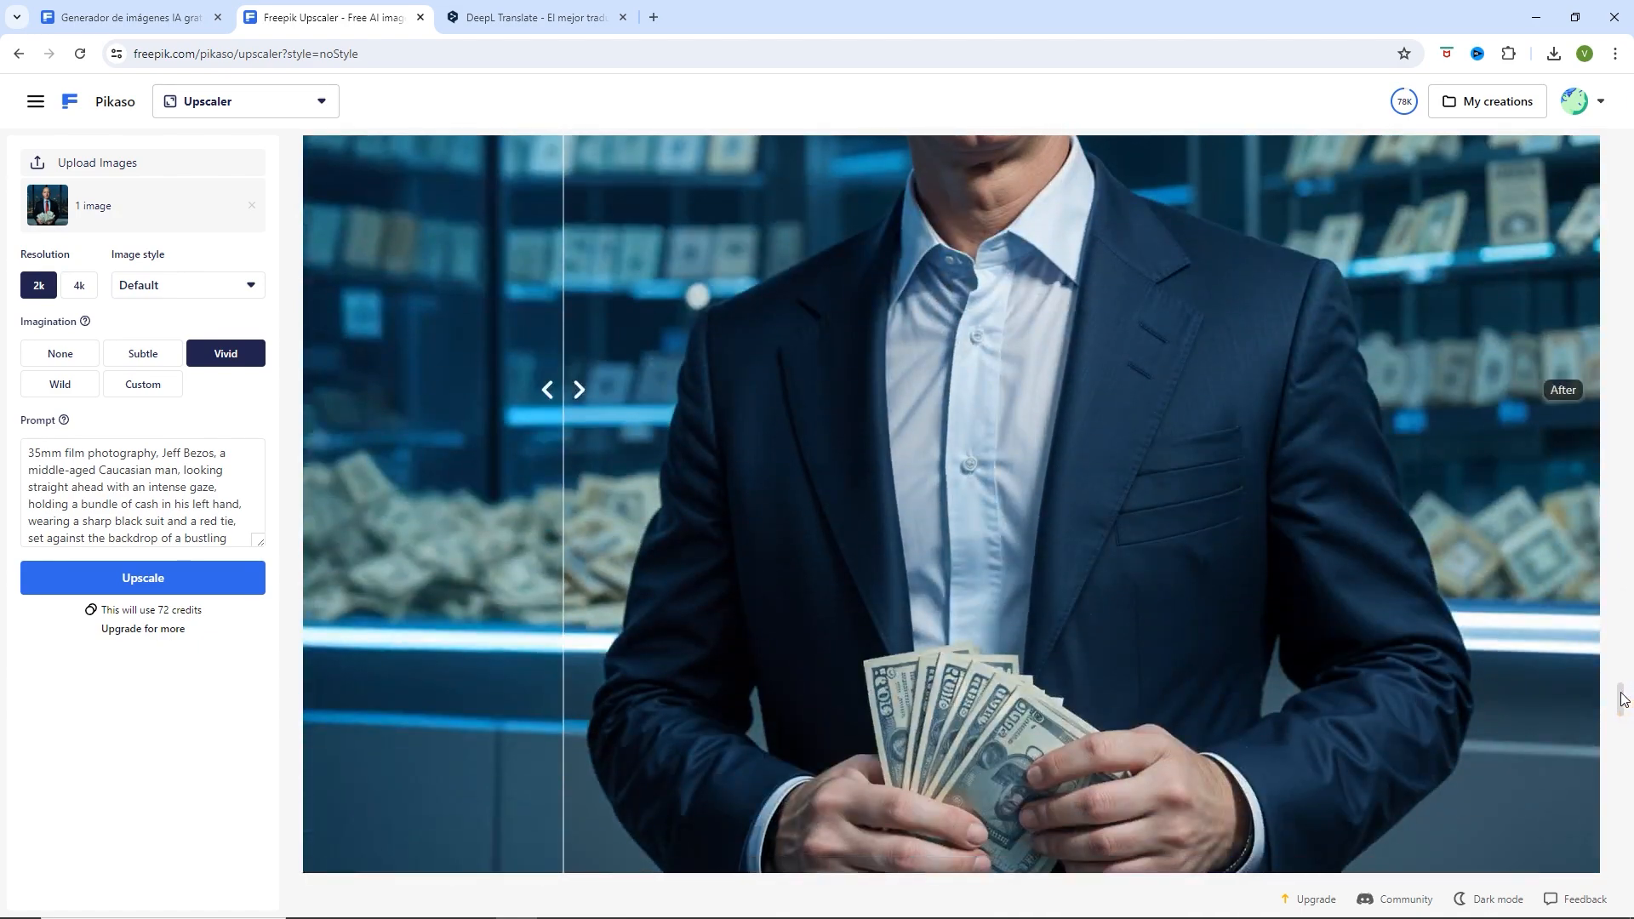
scroll(1623, 672, "up", 6)
left_click_drag(1623, 671, 1627, 572)
scroll(1330, 535, "down", 6)
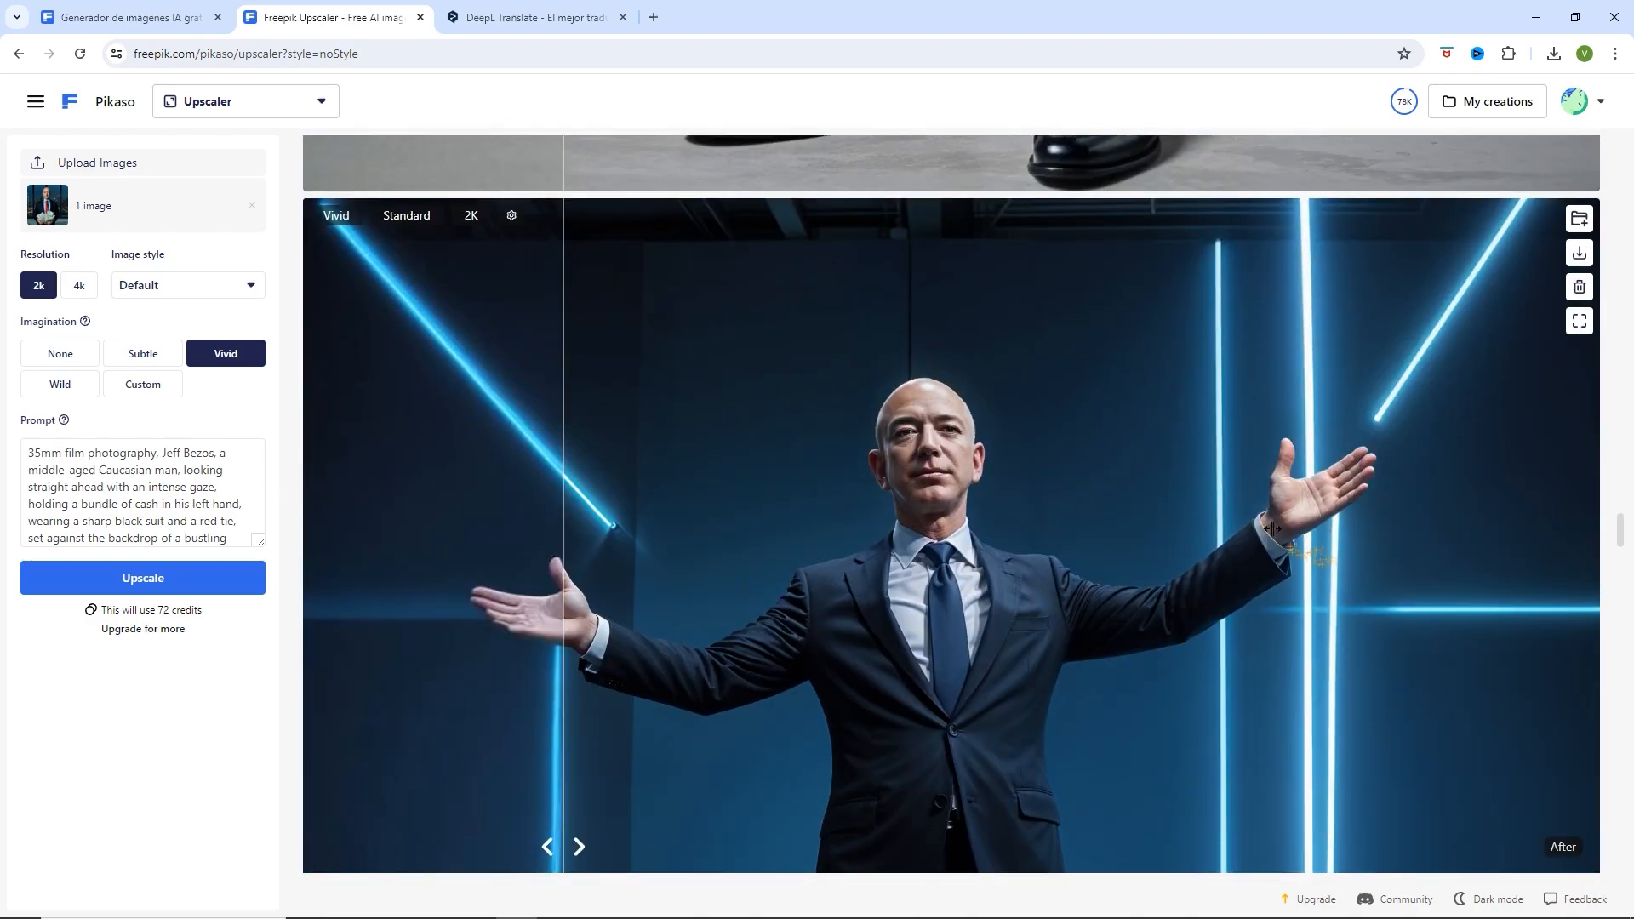
scroll(1271, 528, "up", 20)
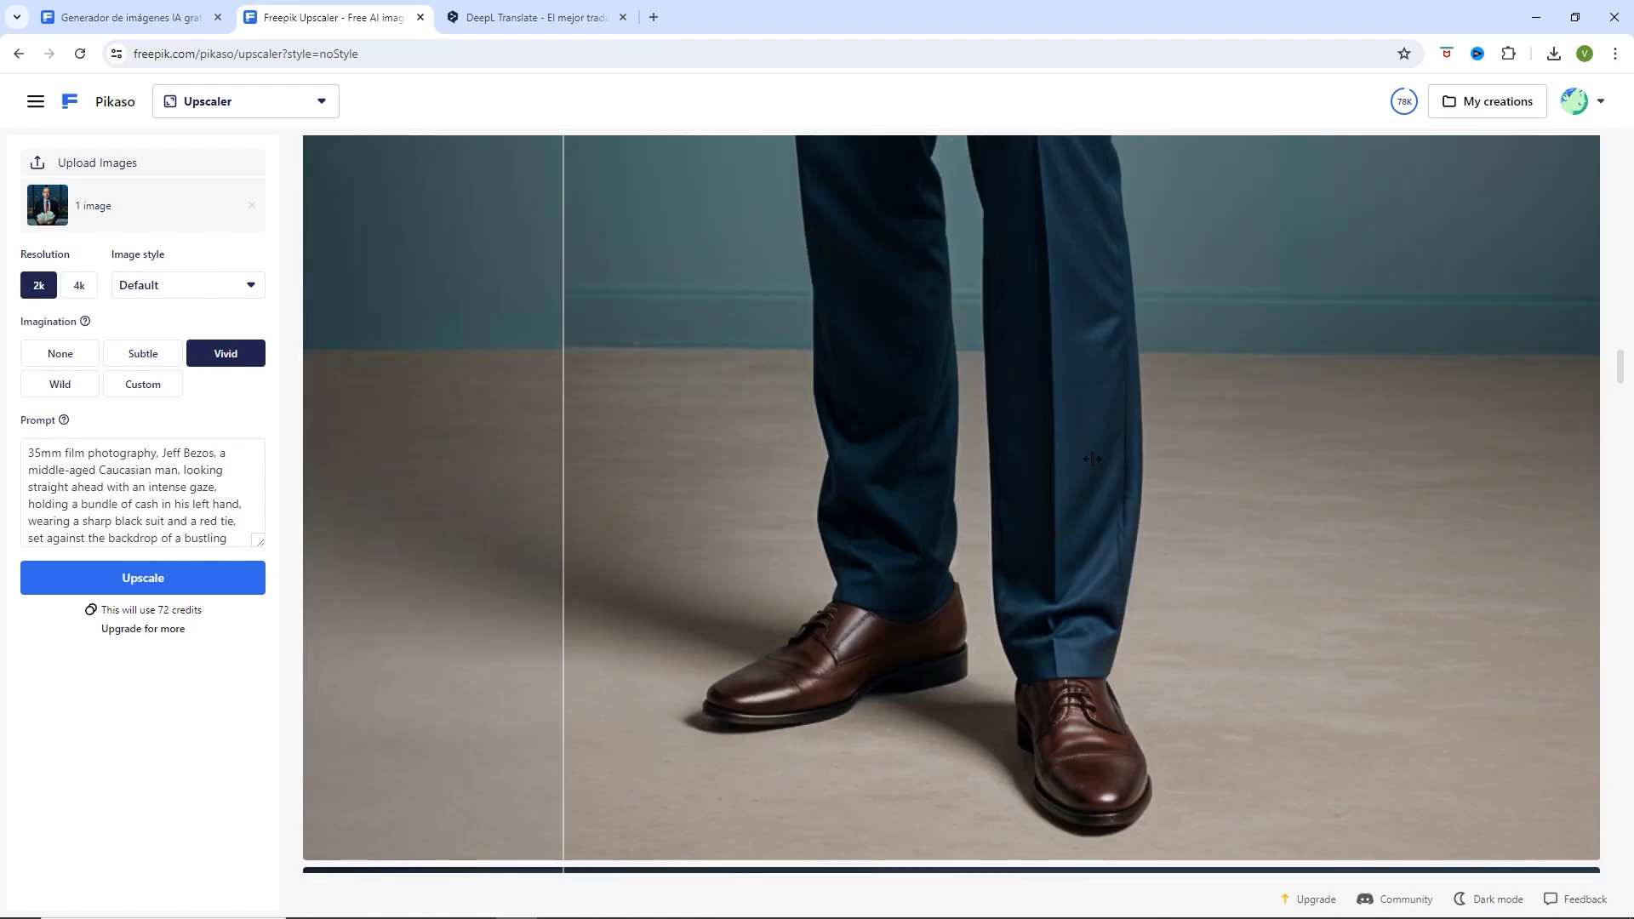
scroll(1092, 460, "up", 15)
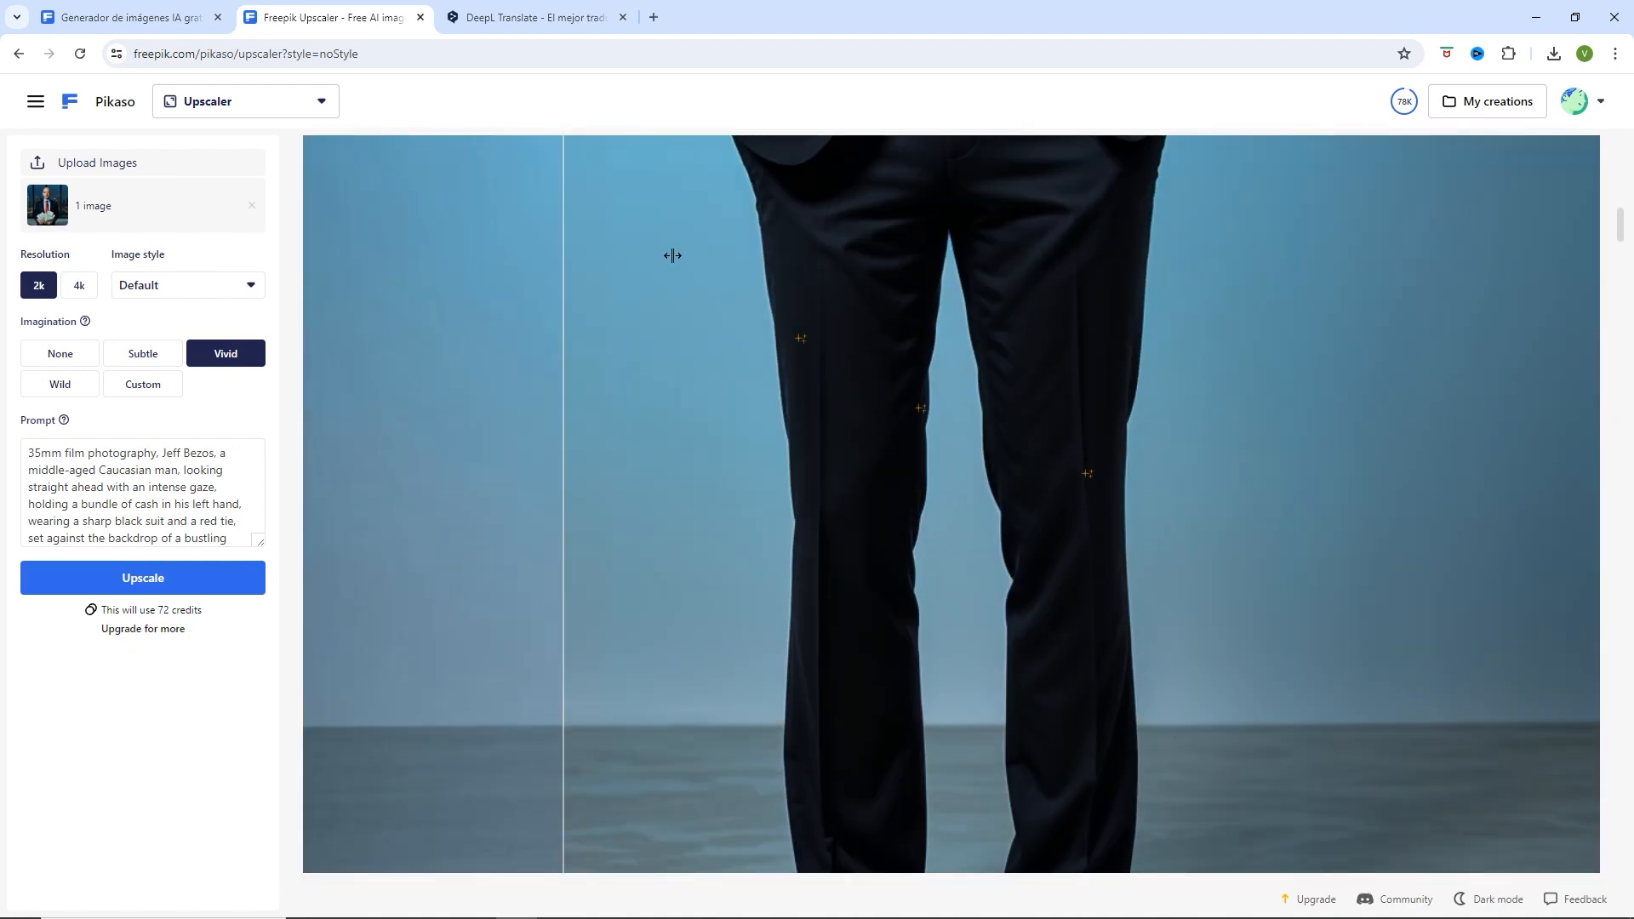
- Return to the AI image generator tool and clear the existing prompt
left_click(303, 105)
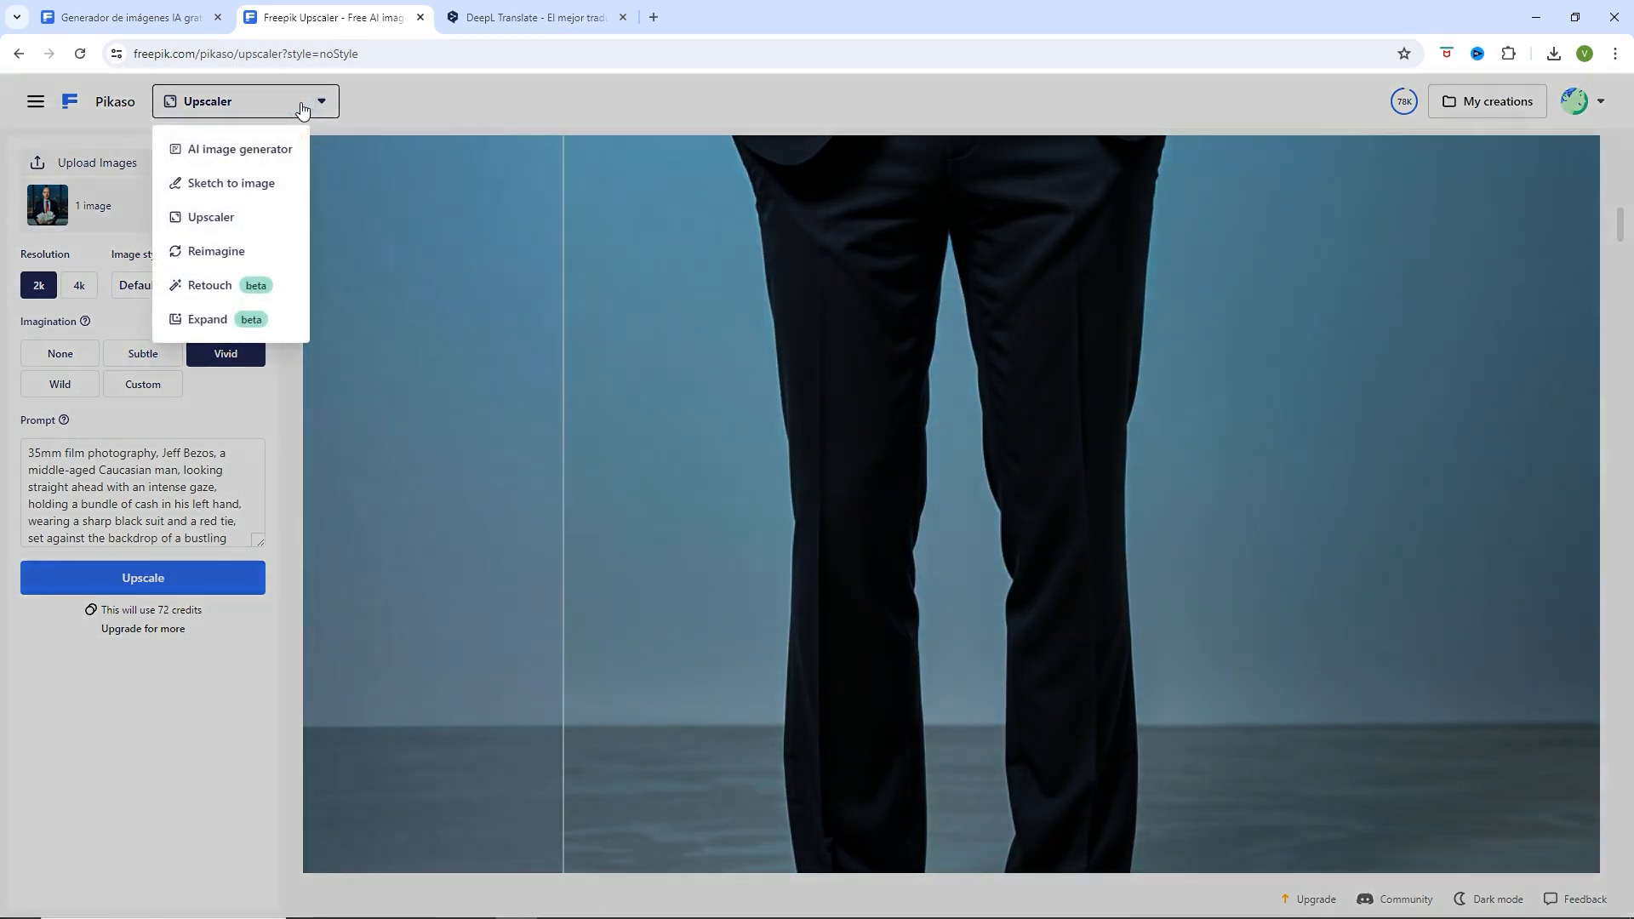
left_click(251, 150)
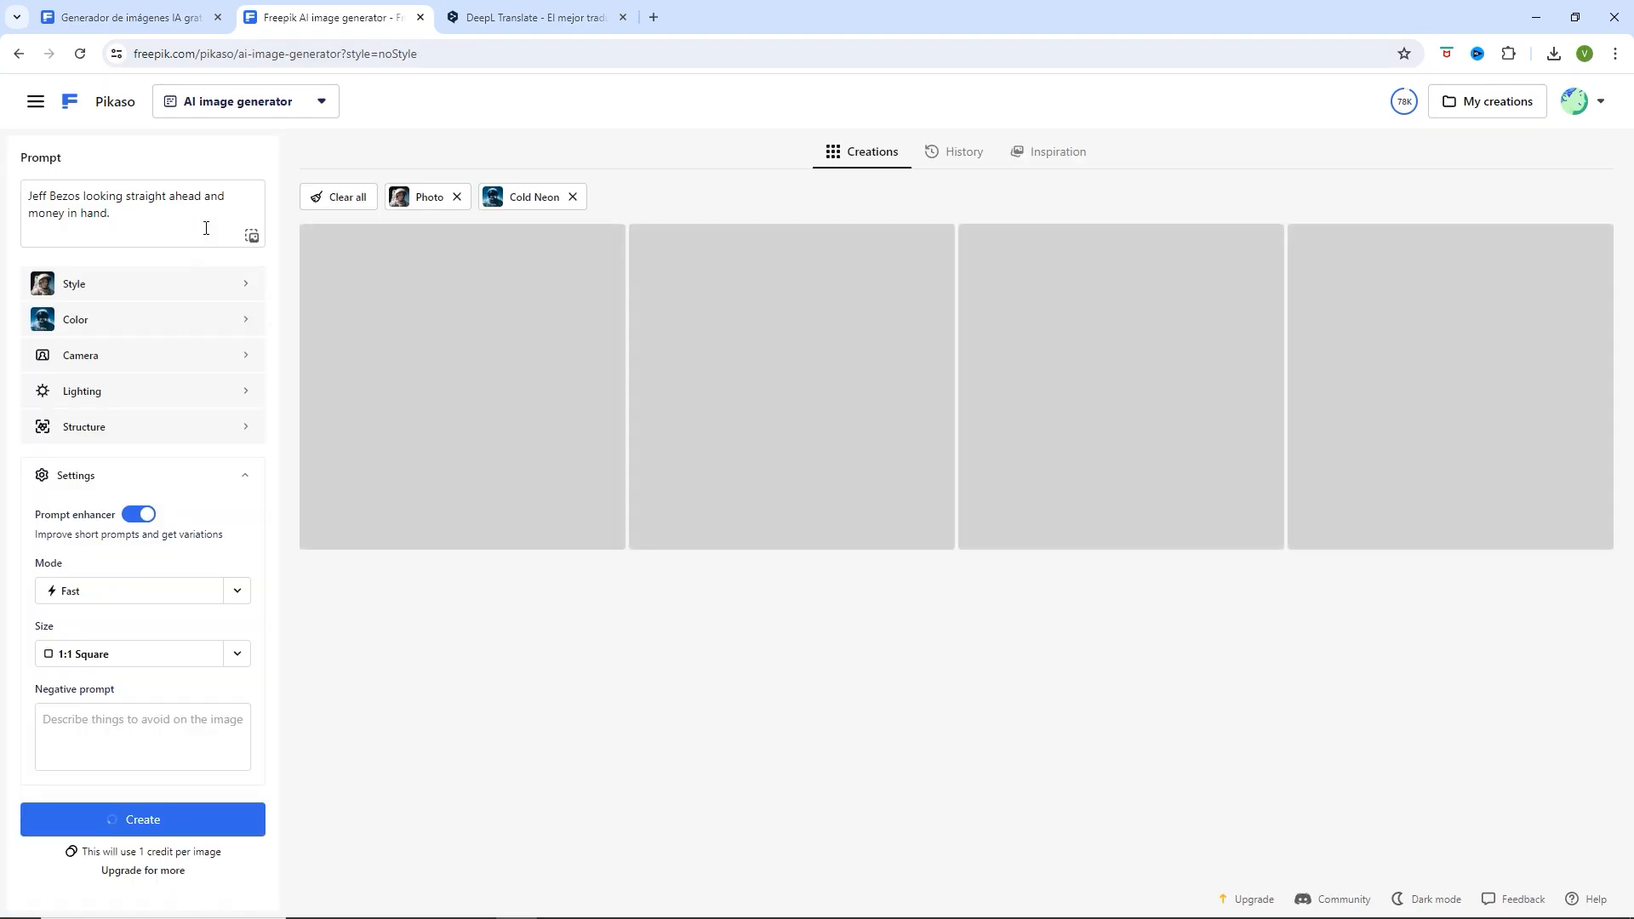
left_click(139, 221)
key("ctrl+a")
key("BackSpace")
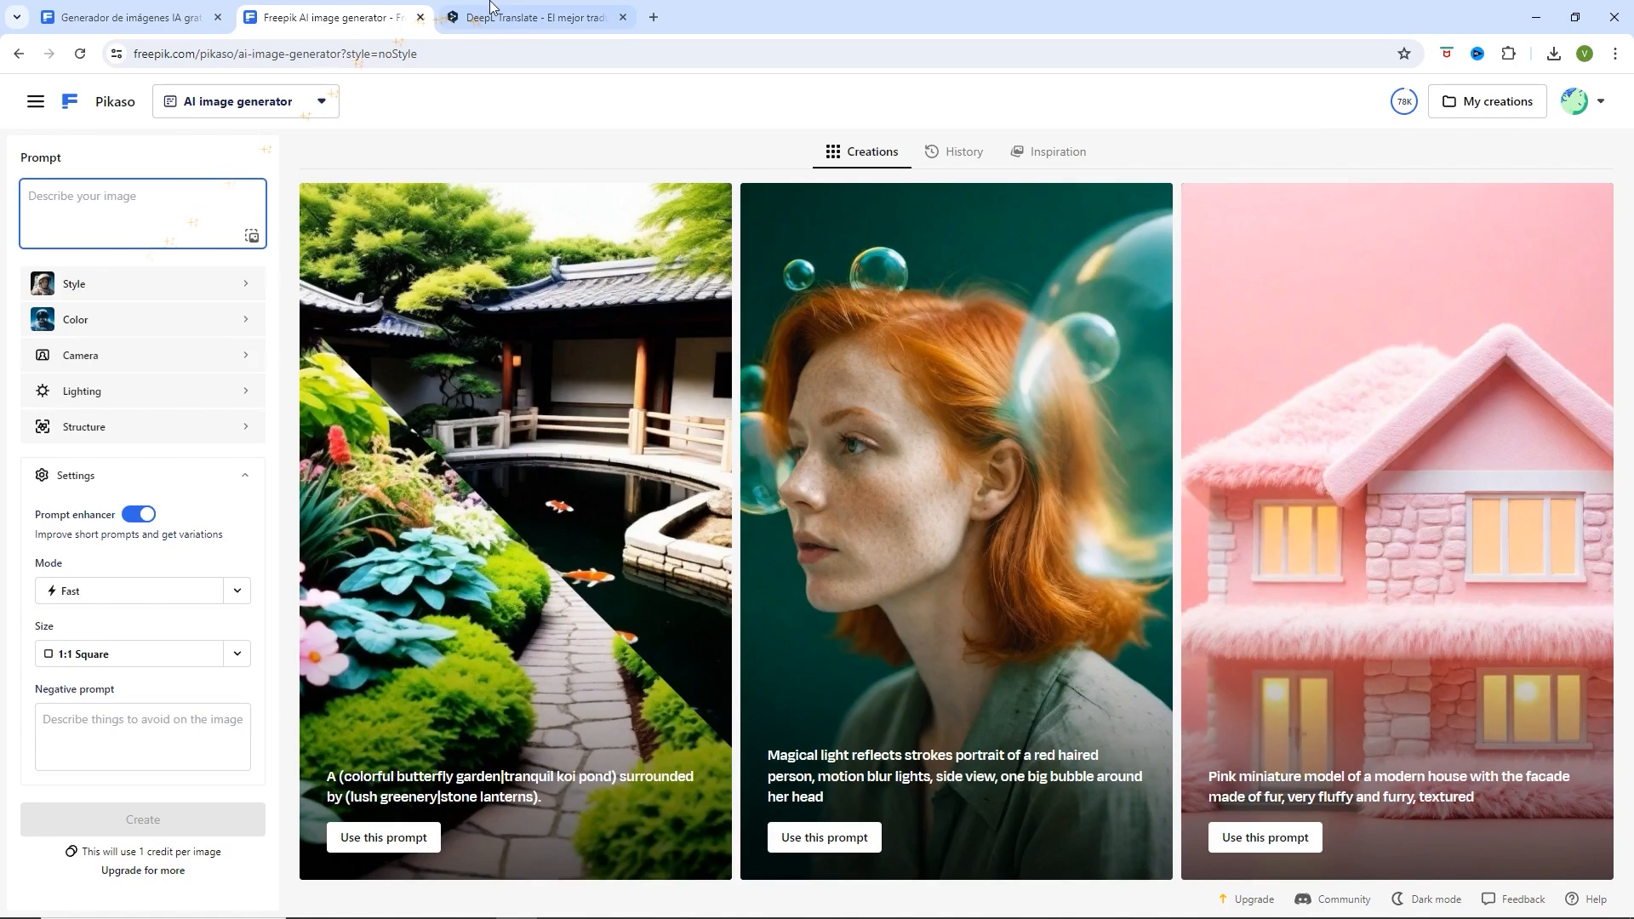
- Switch to DeepL, clear the source text and enter "Hombre caucásico, maduro, de aspecto profesional" for translation into English
left_click(437, 20)
left_click(778, 307)
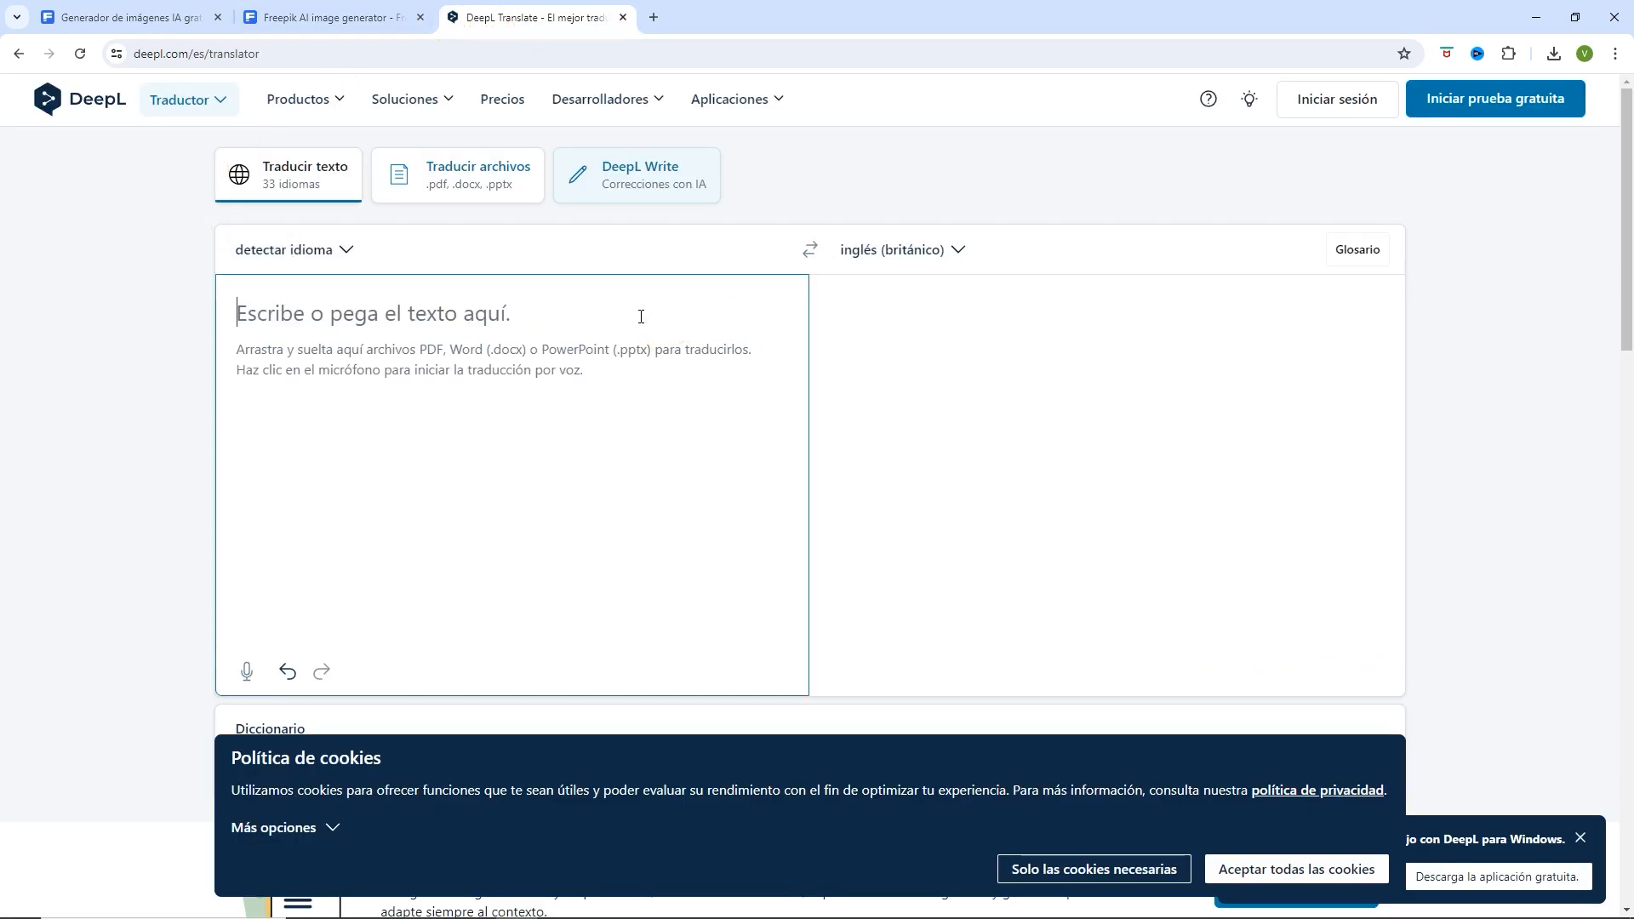
type("Homb")
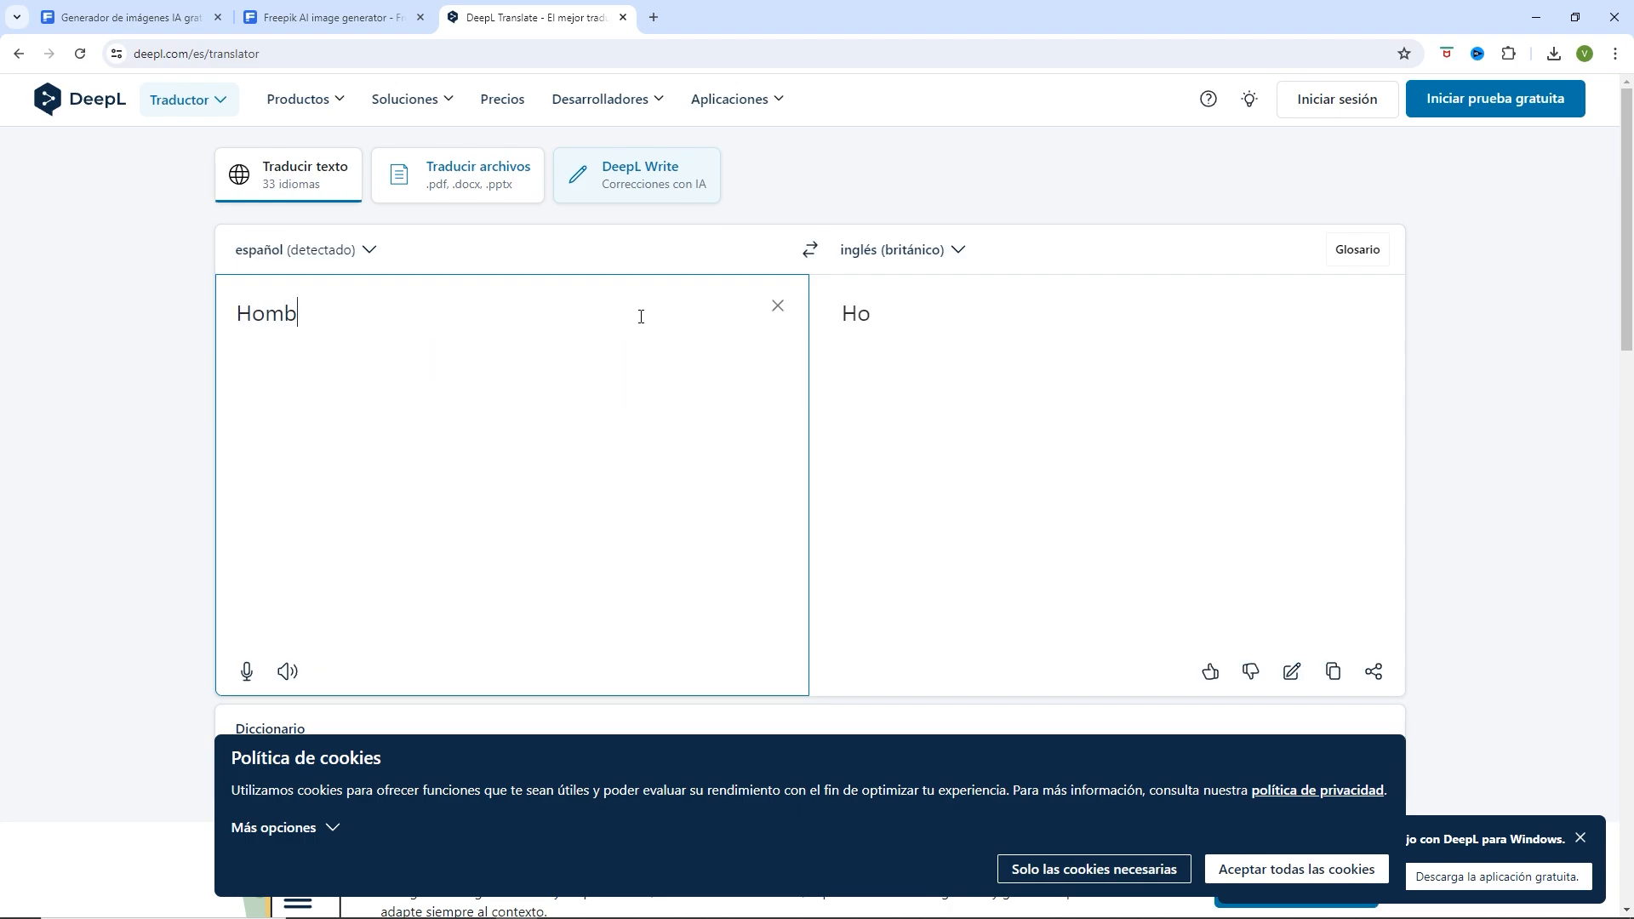
type("re caucás")
key("BackSpace")
type("c")
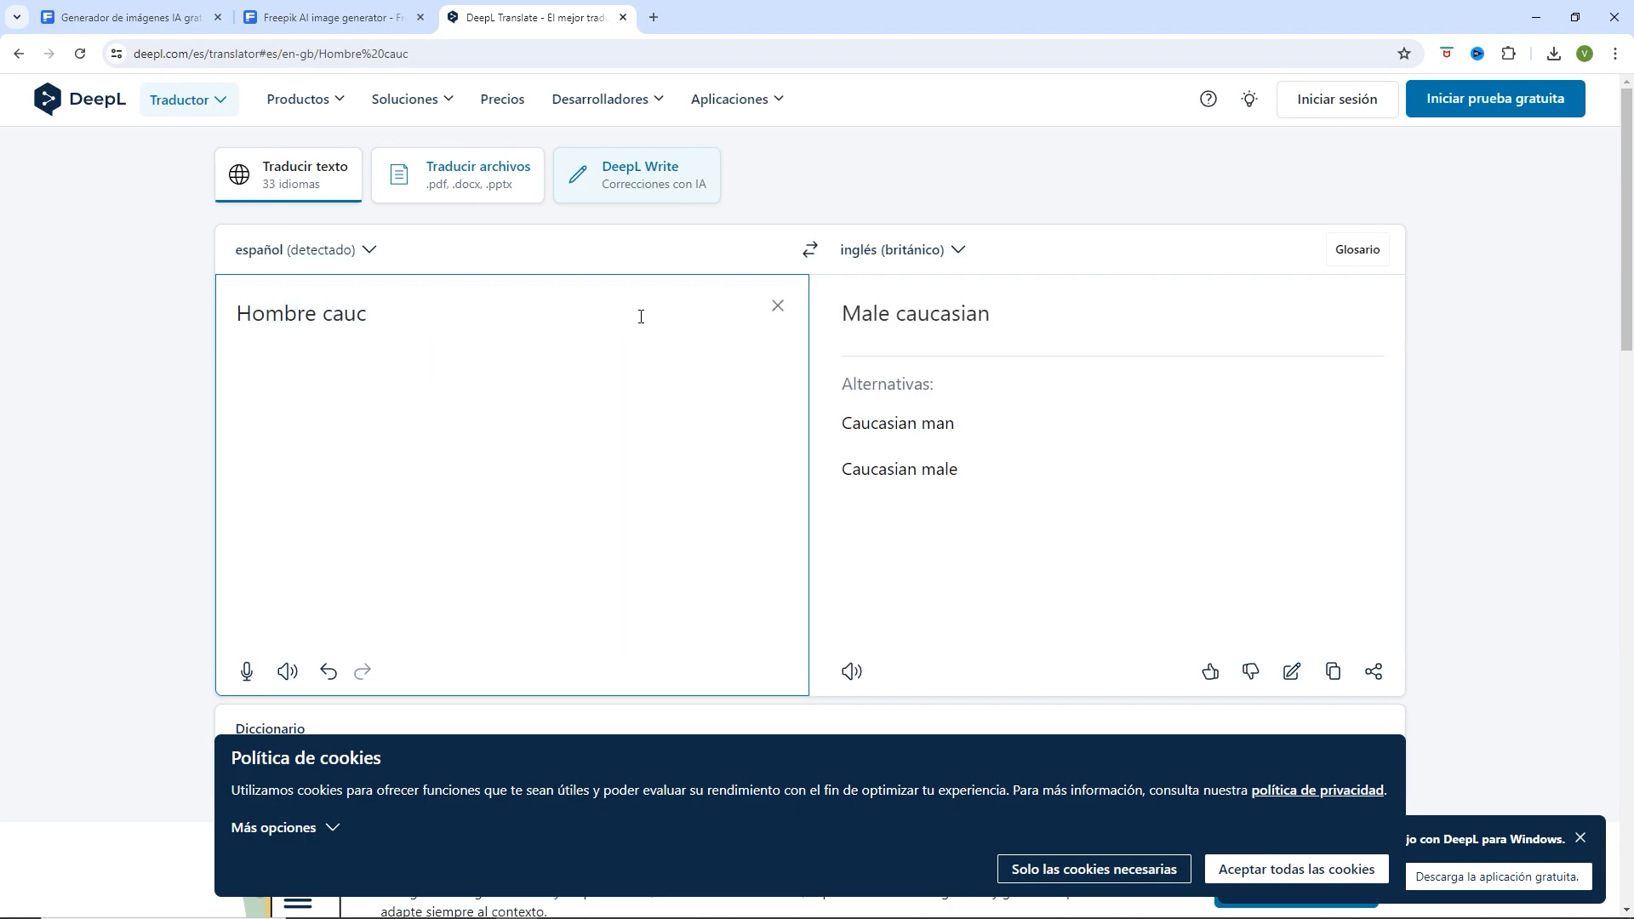
type("ásico")
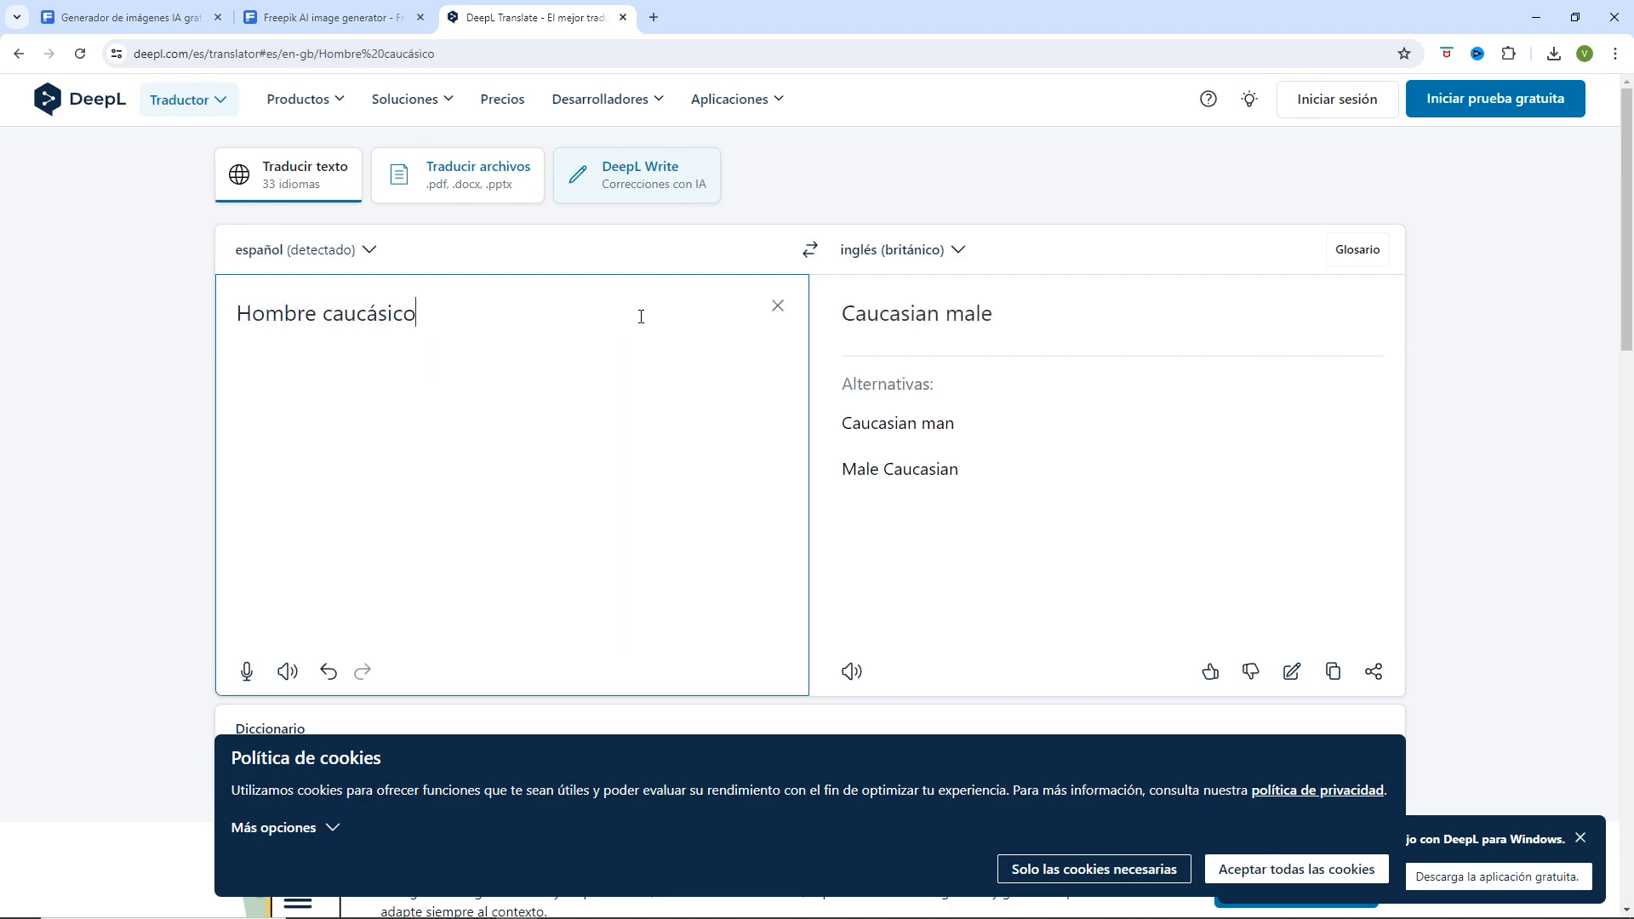
type(", maduro")
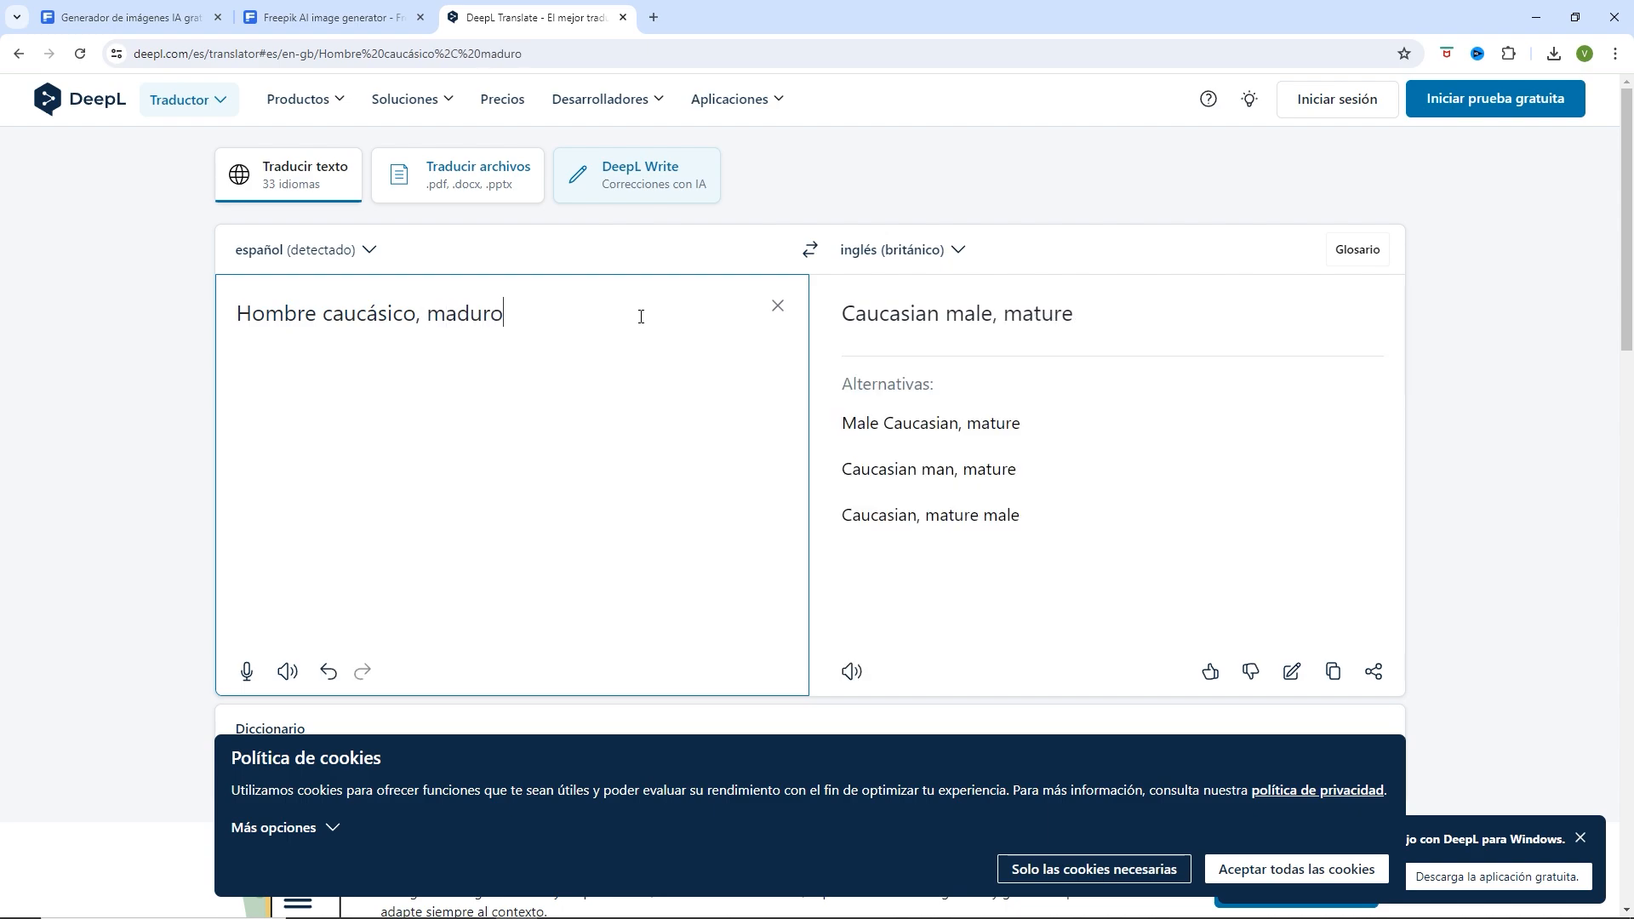
type(", de aspecto ")
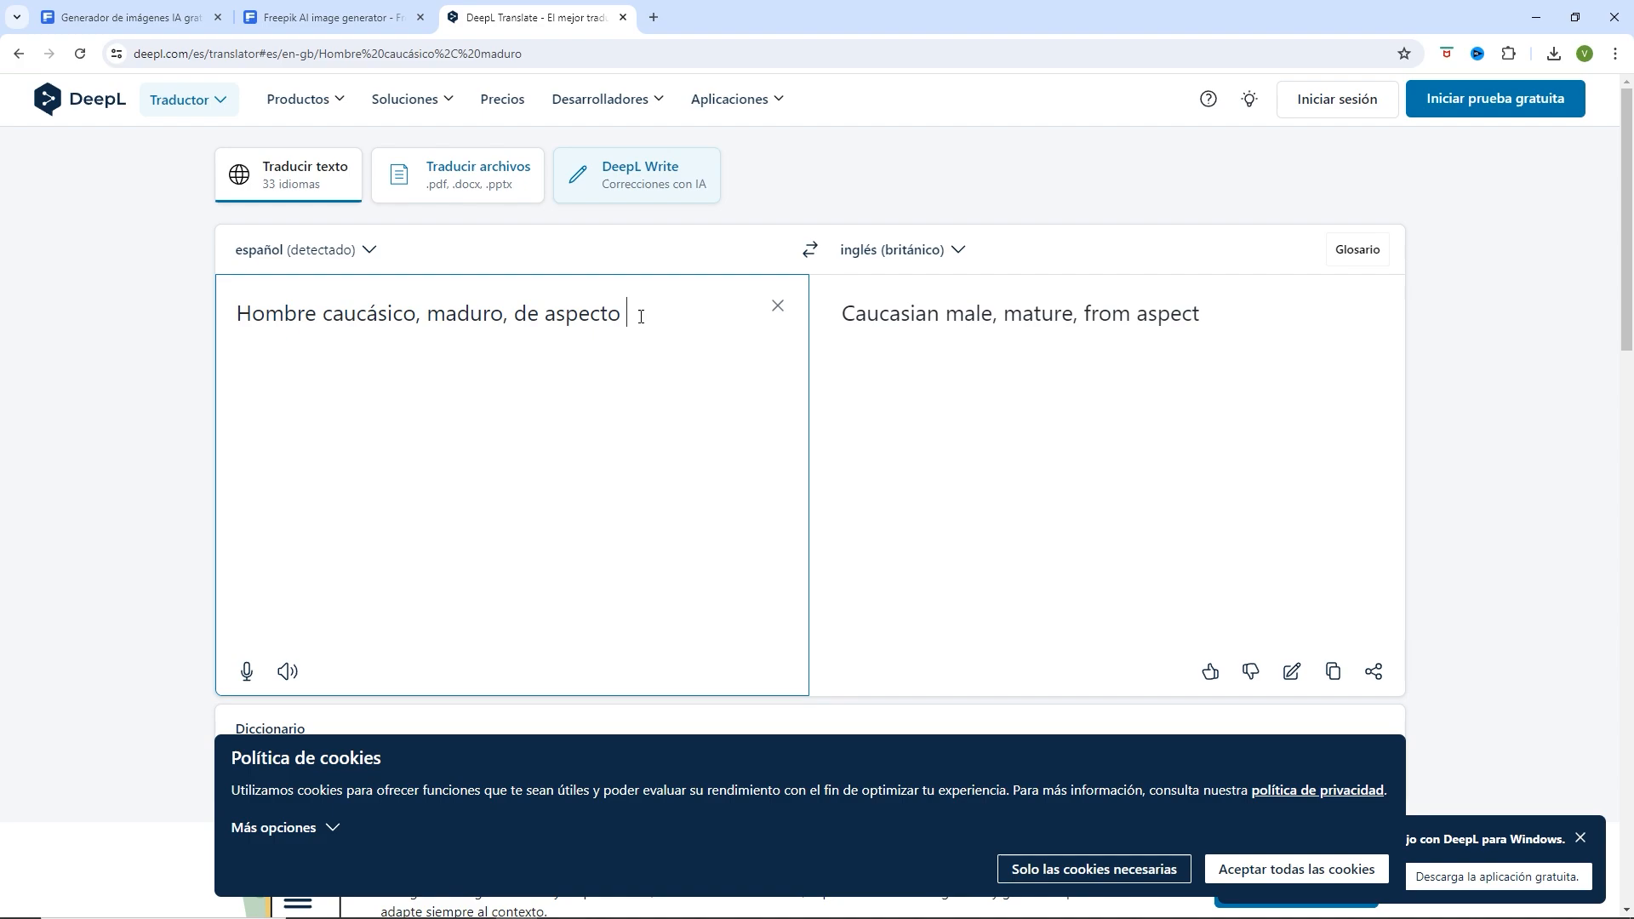
type("profesional")
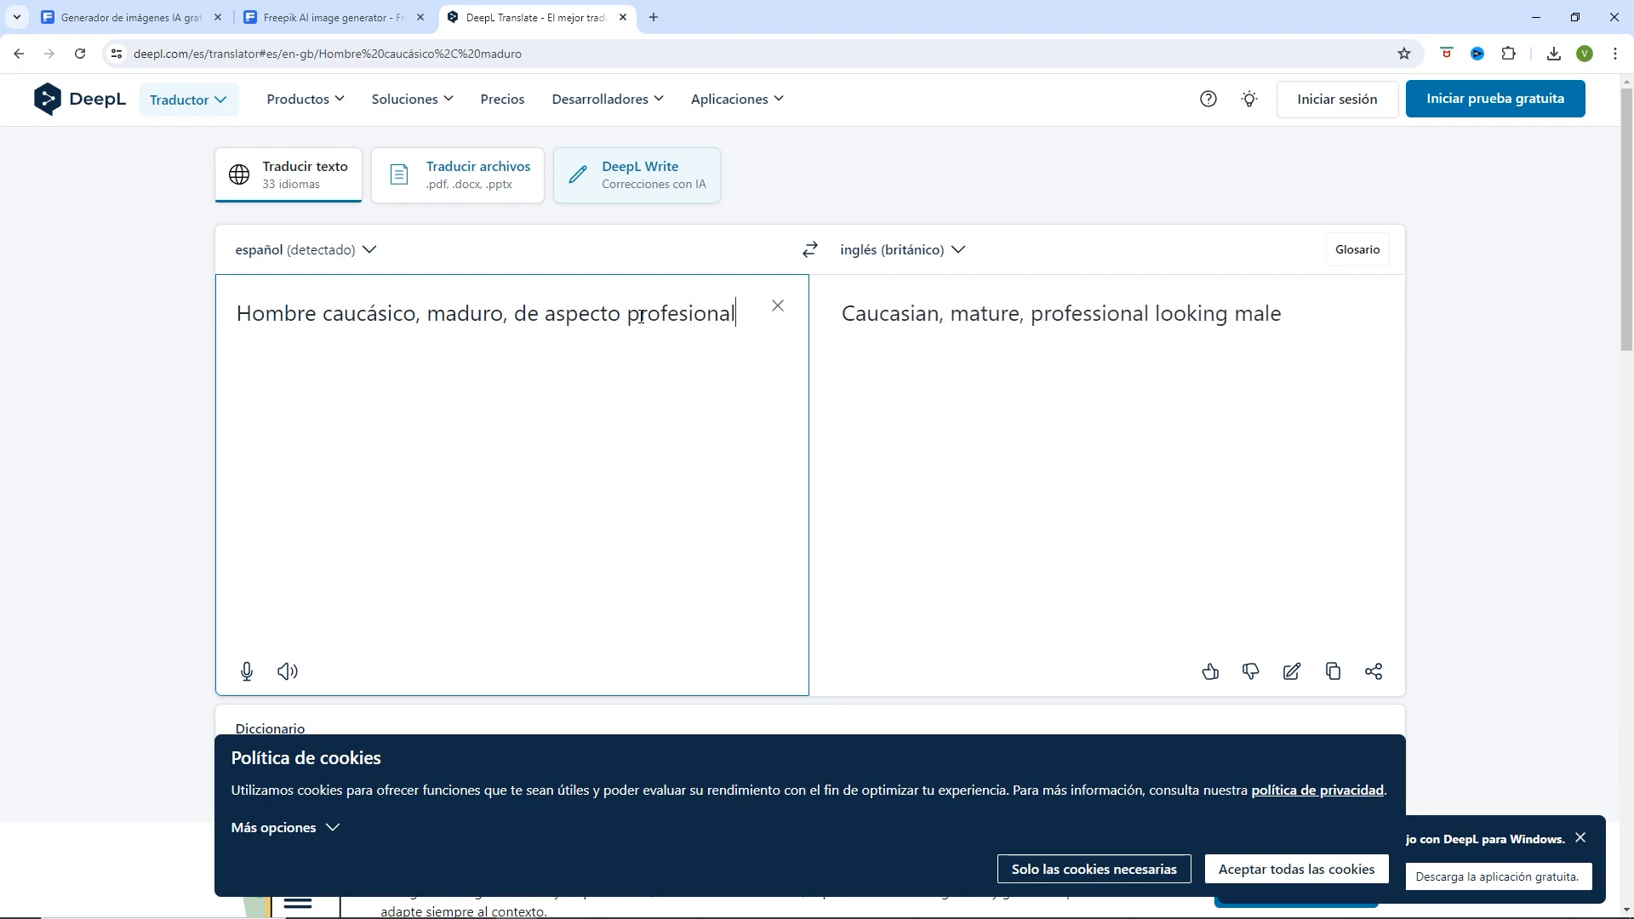
- Extend the Spanish description with ", vestido con un traje a medida gris oscuro"
type(", vse")
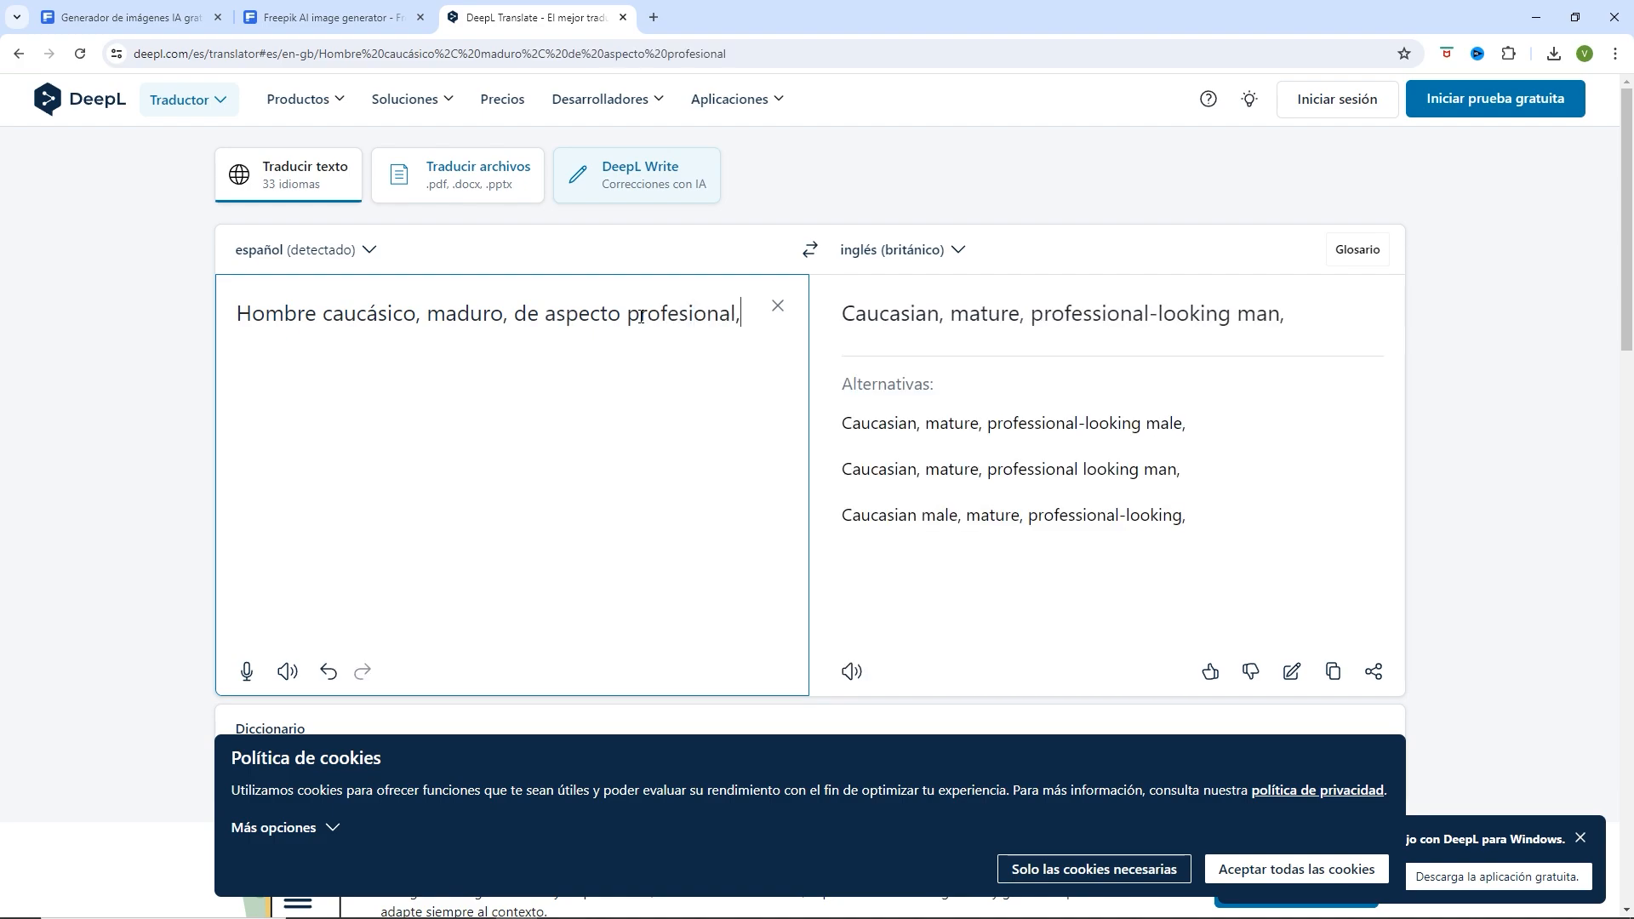
key("BackSpace")
key("BackSpace")
type("es")
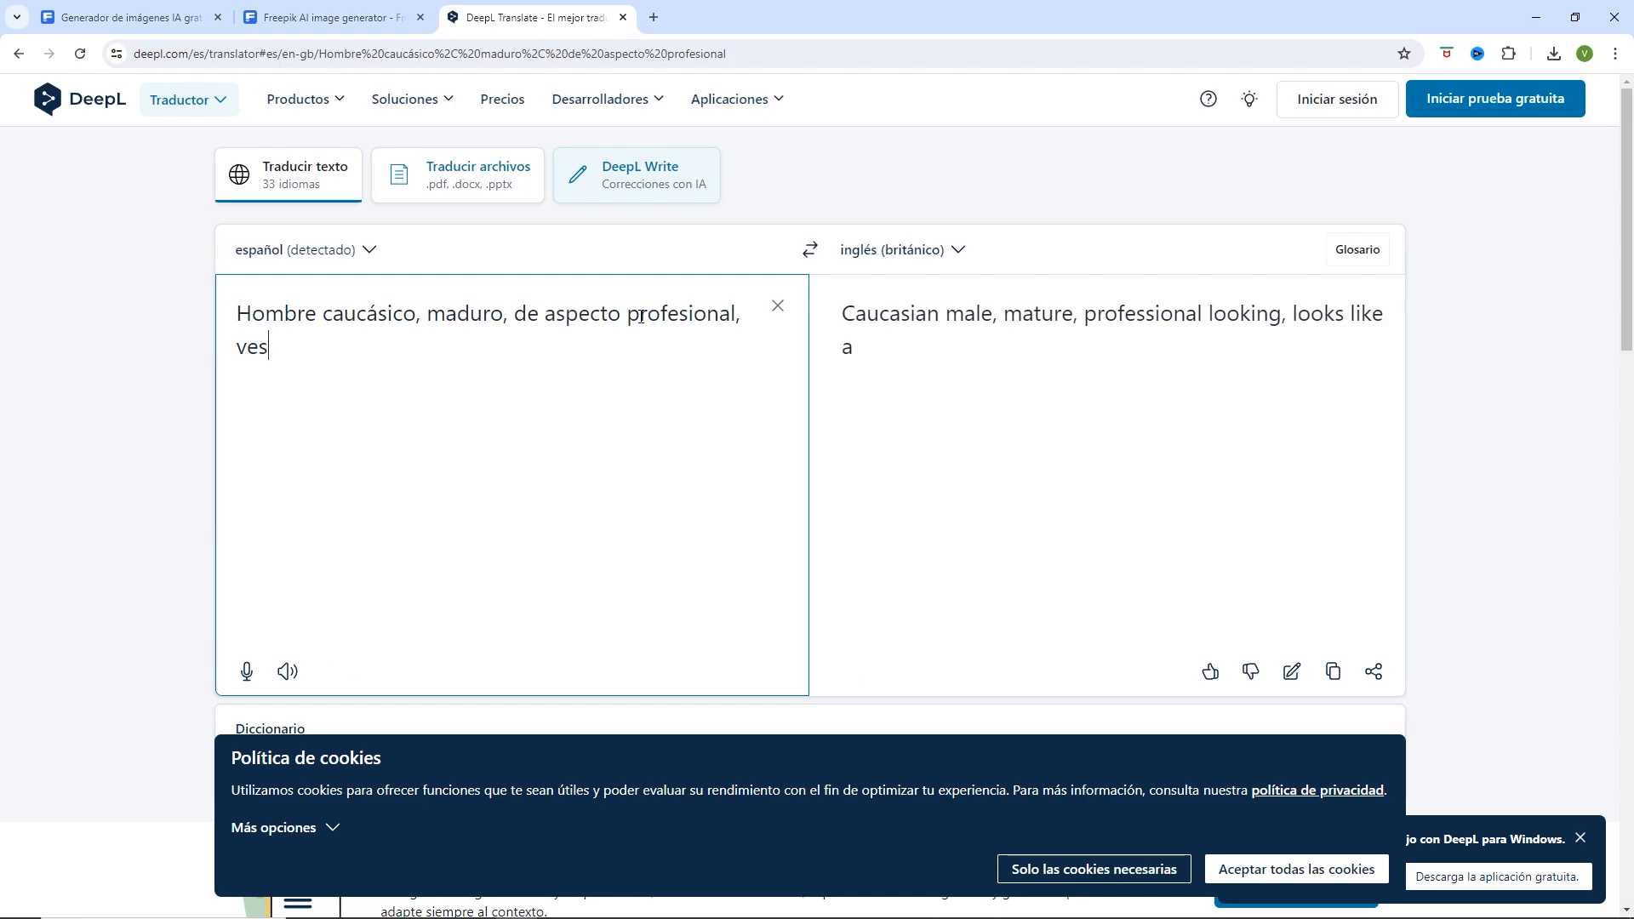
type("tido c")
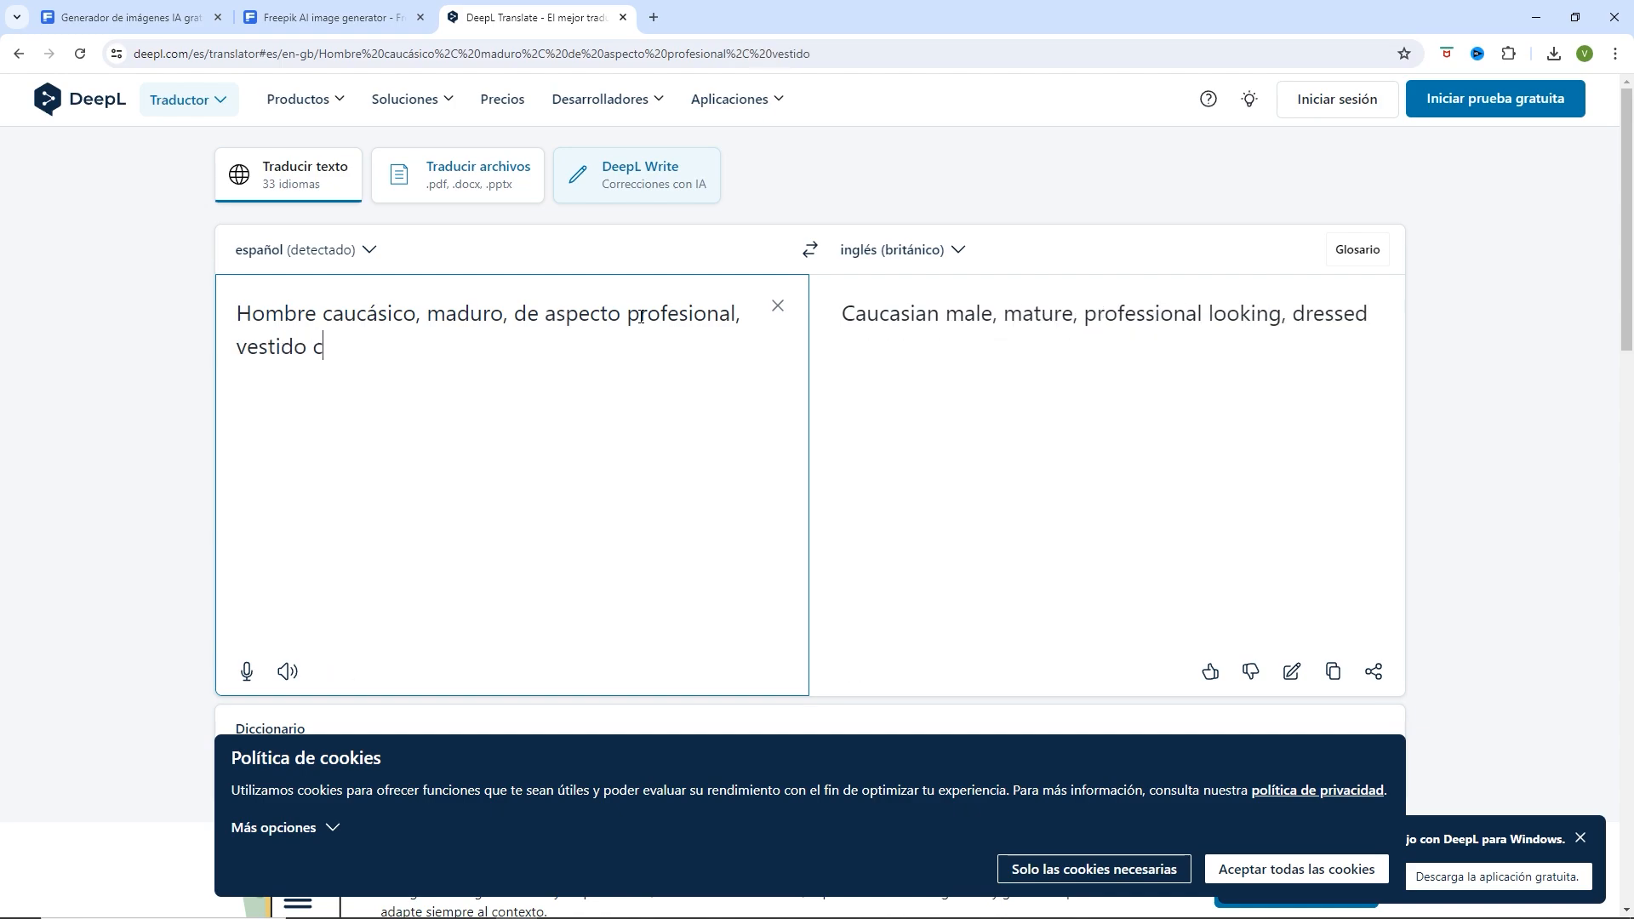
type("on un traje a medida")
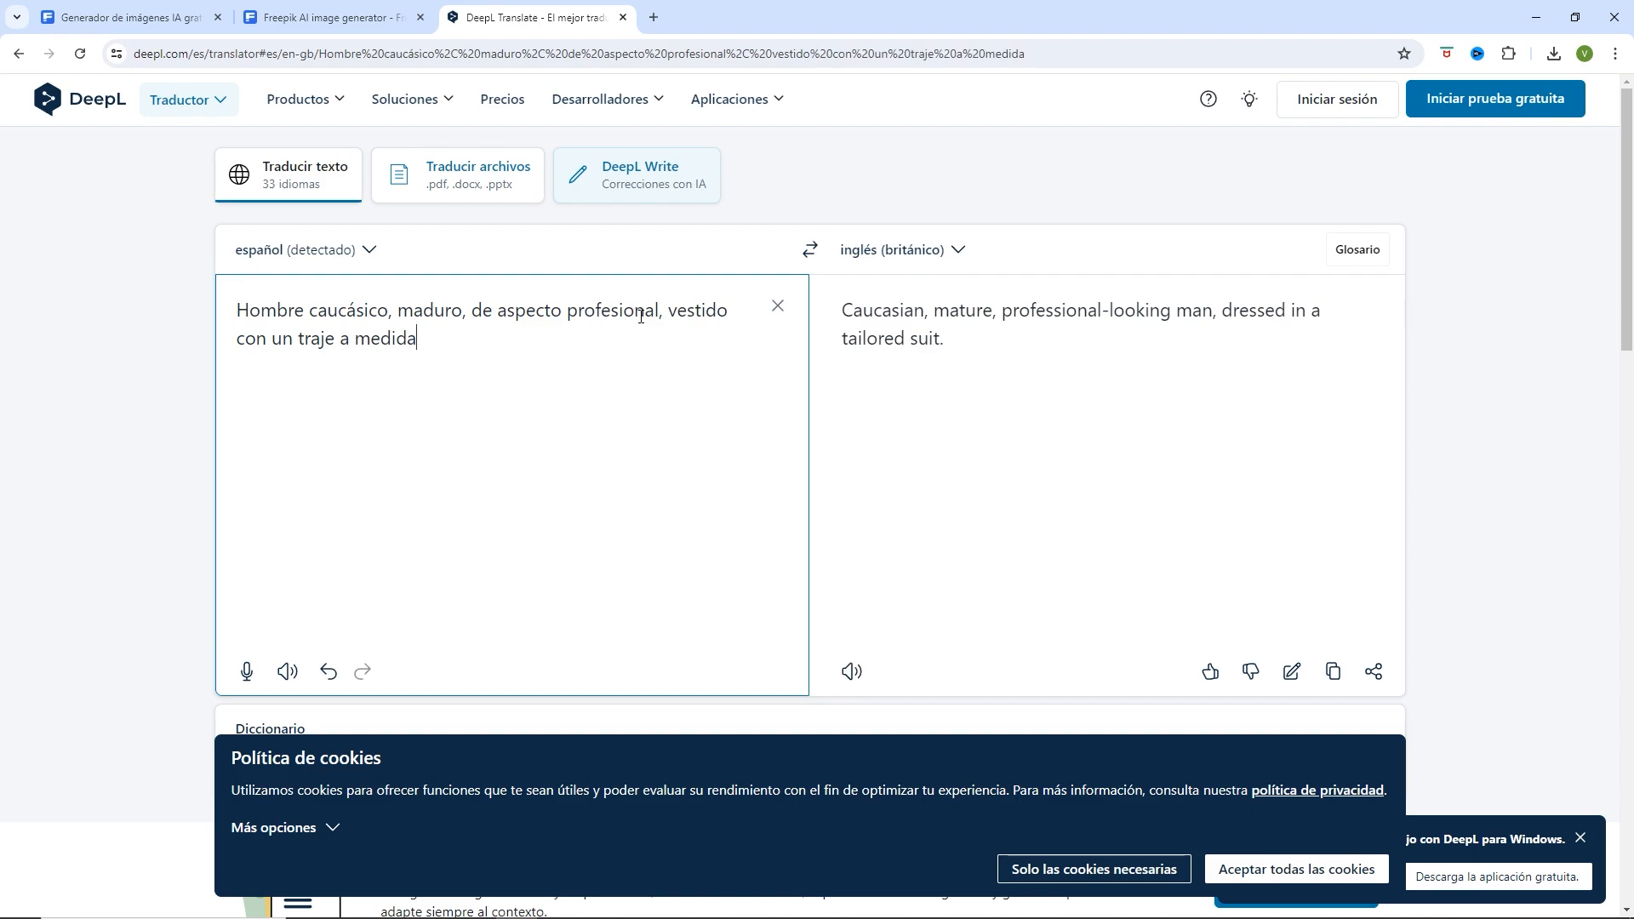
type(" gris oscuro")
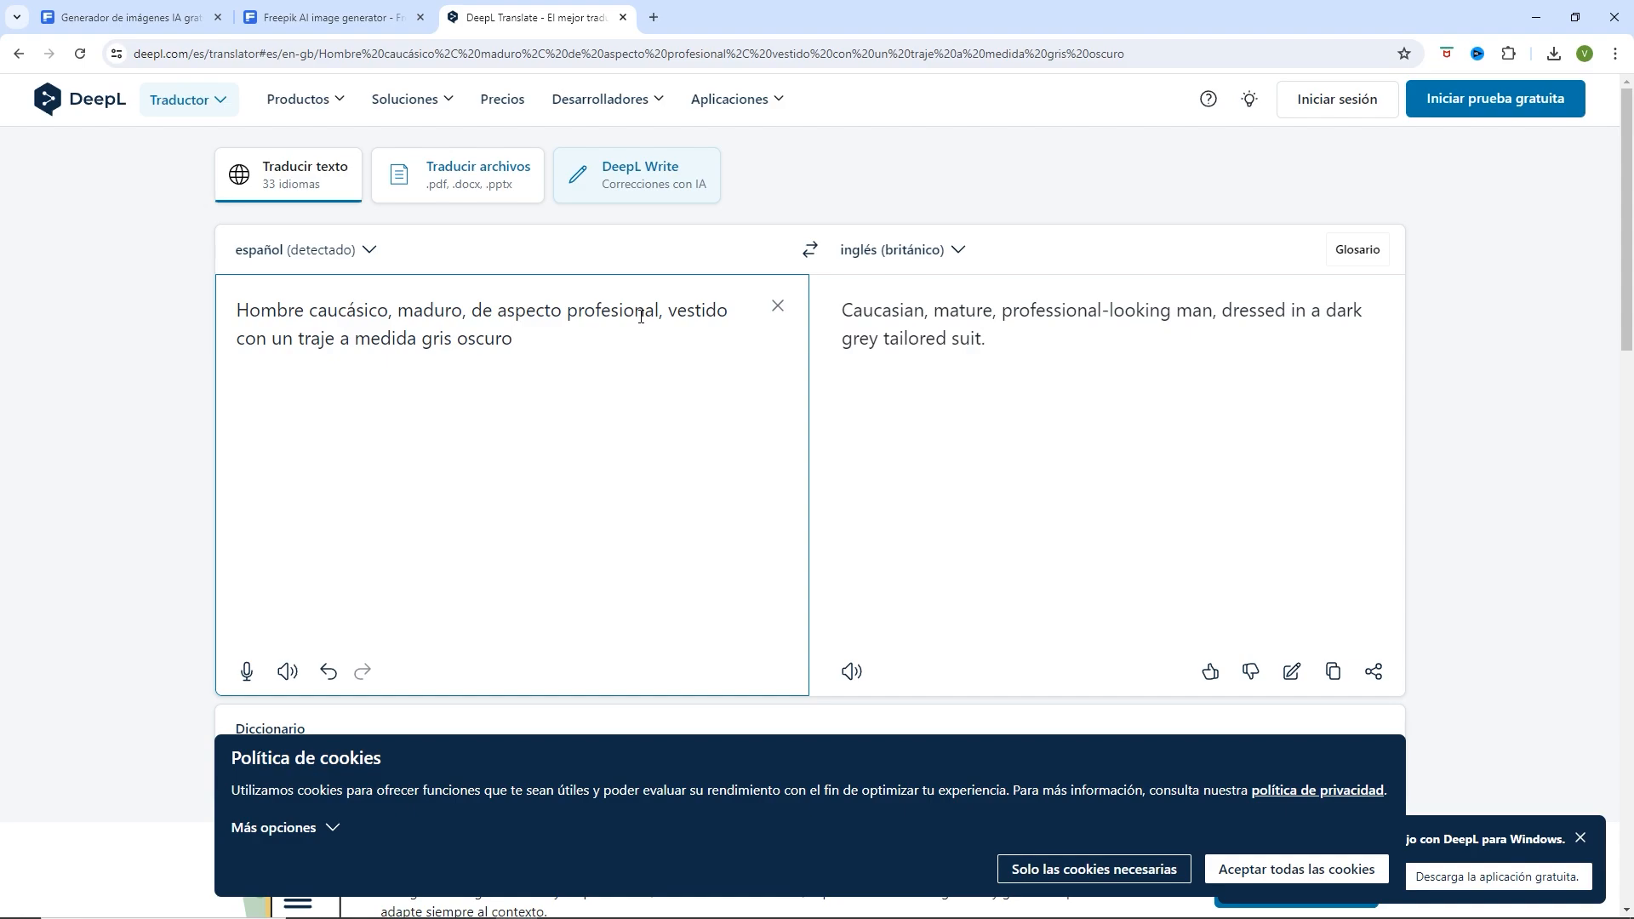
- Complete the Spanish description with ", que le da la espalda a la cámara y hace un gesto de "no" con el dedo"
type(", que le da la e")
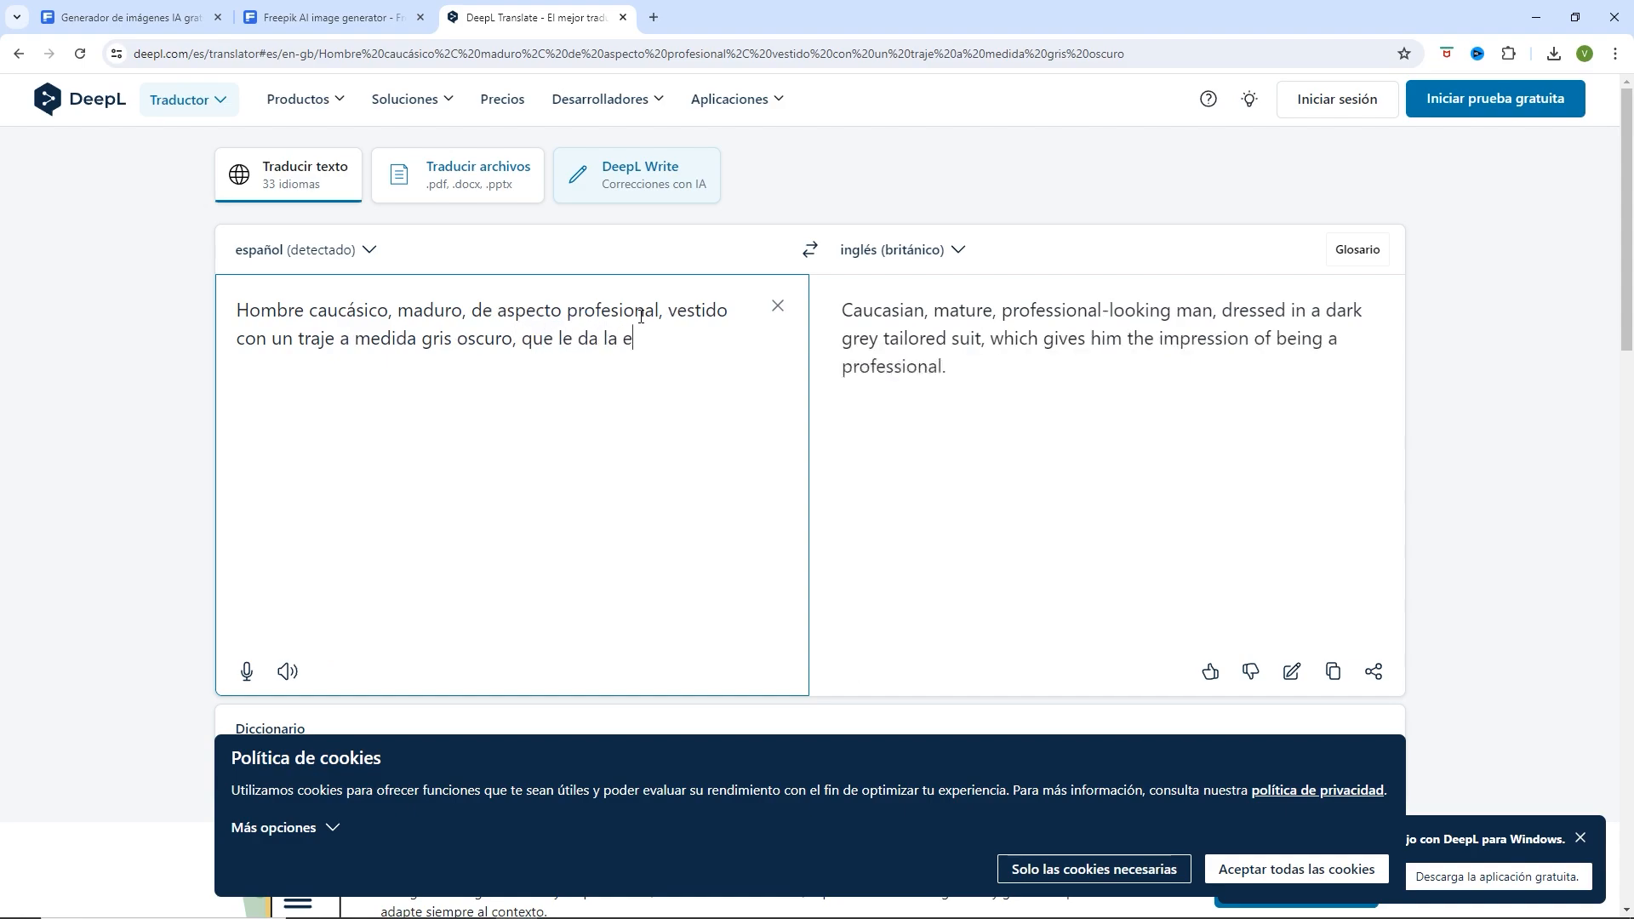
type("spalda a la c")
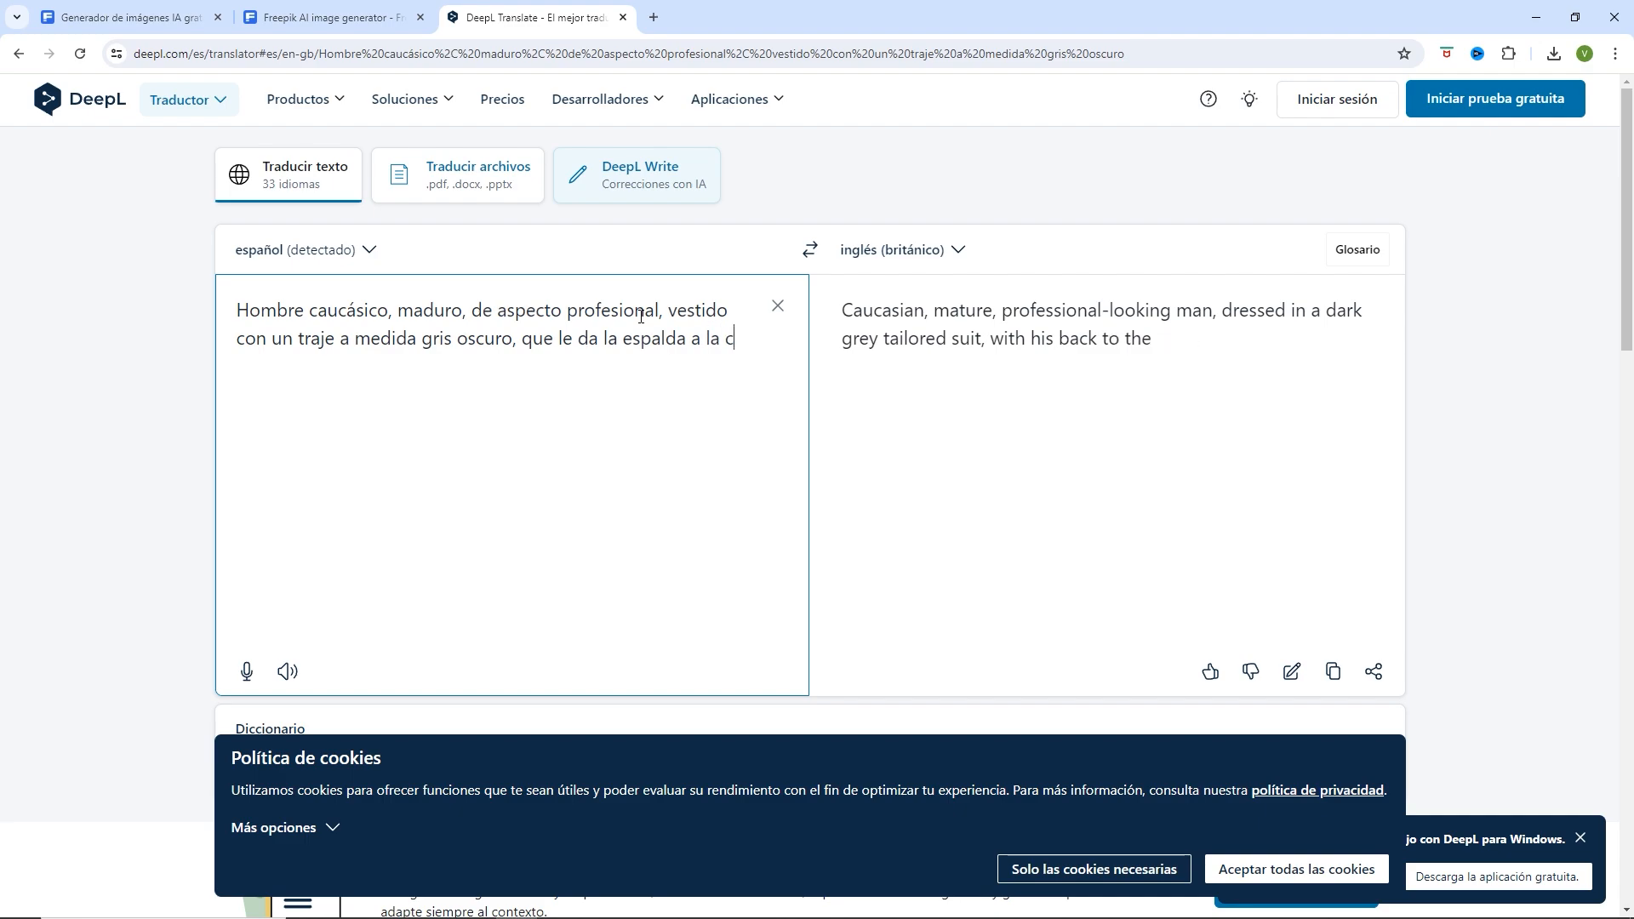
type("ámara")
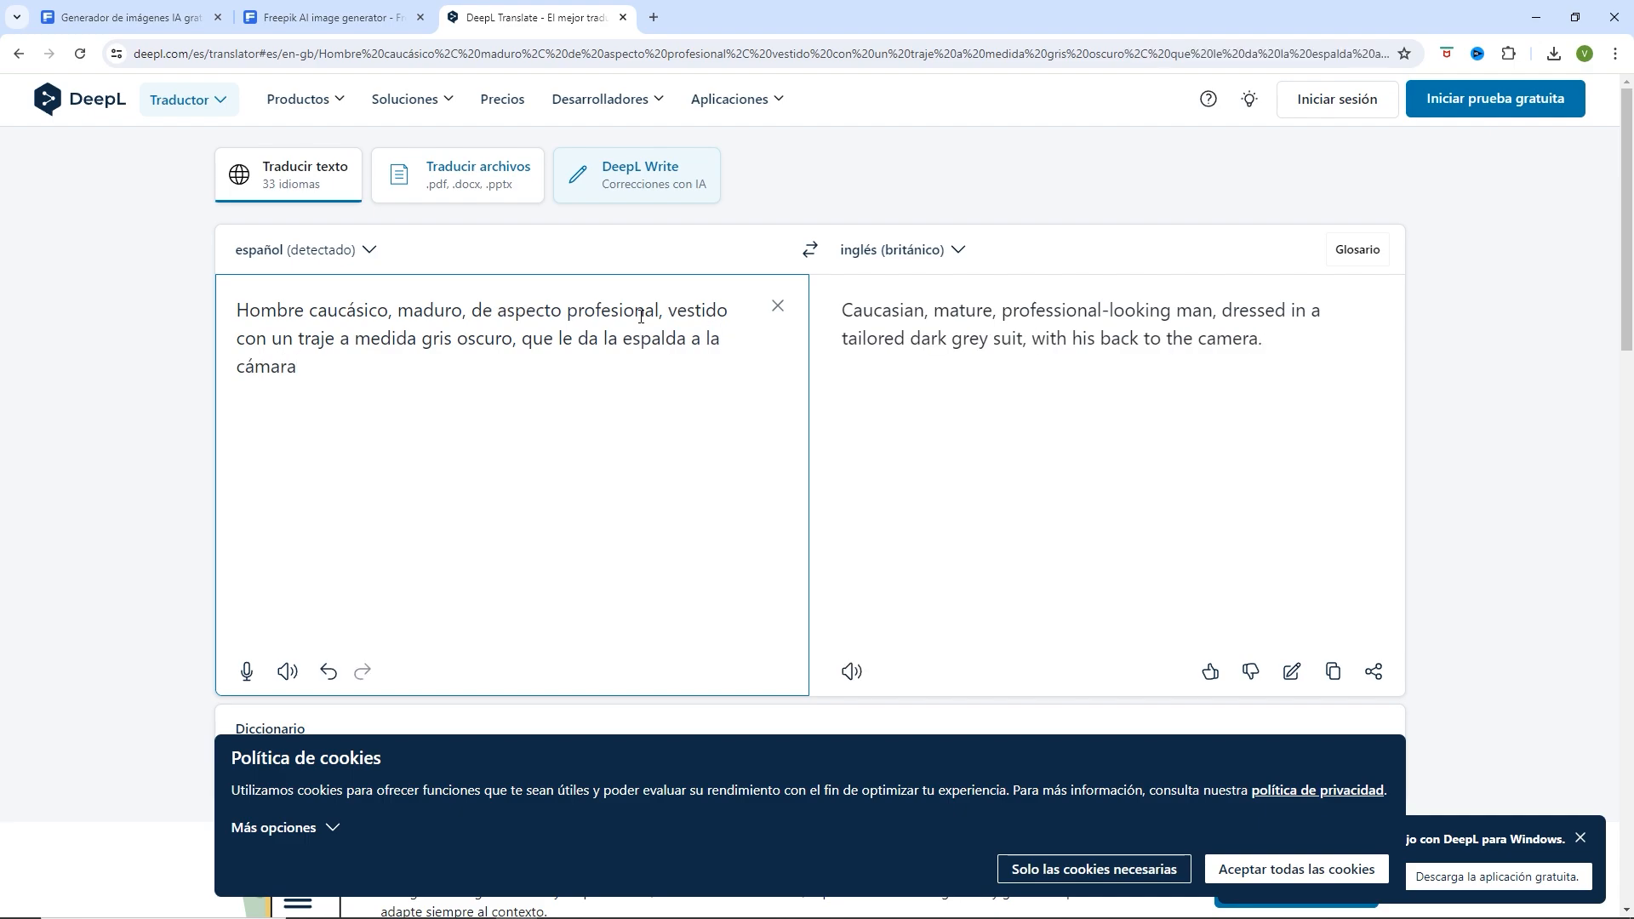
type(" y hace un gesto de ")
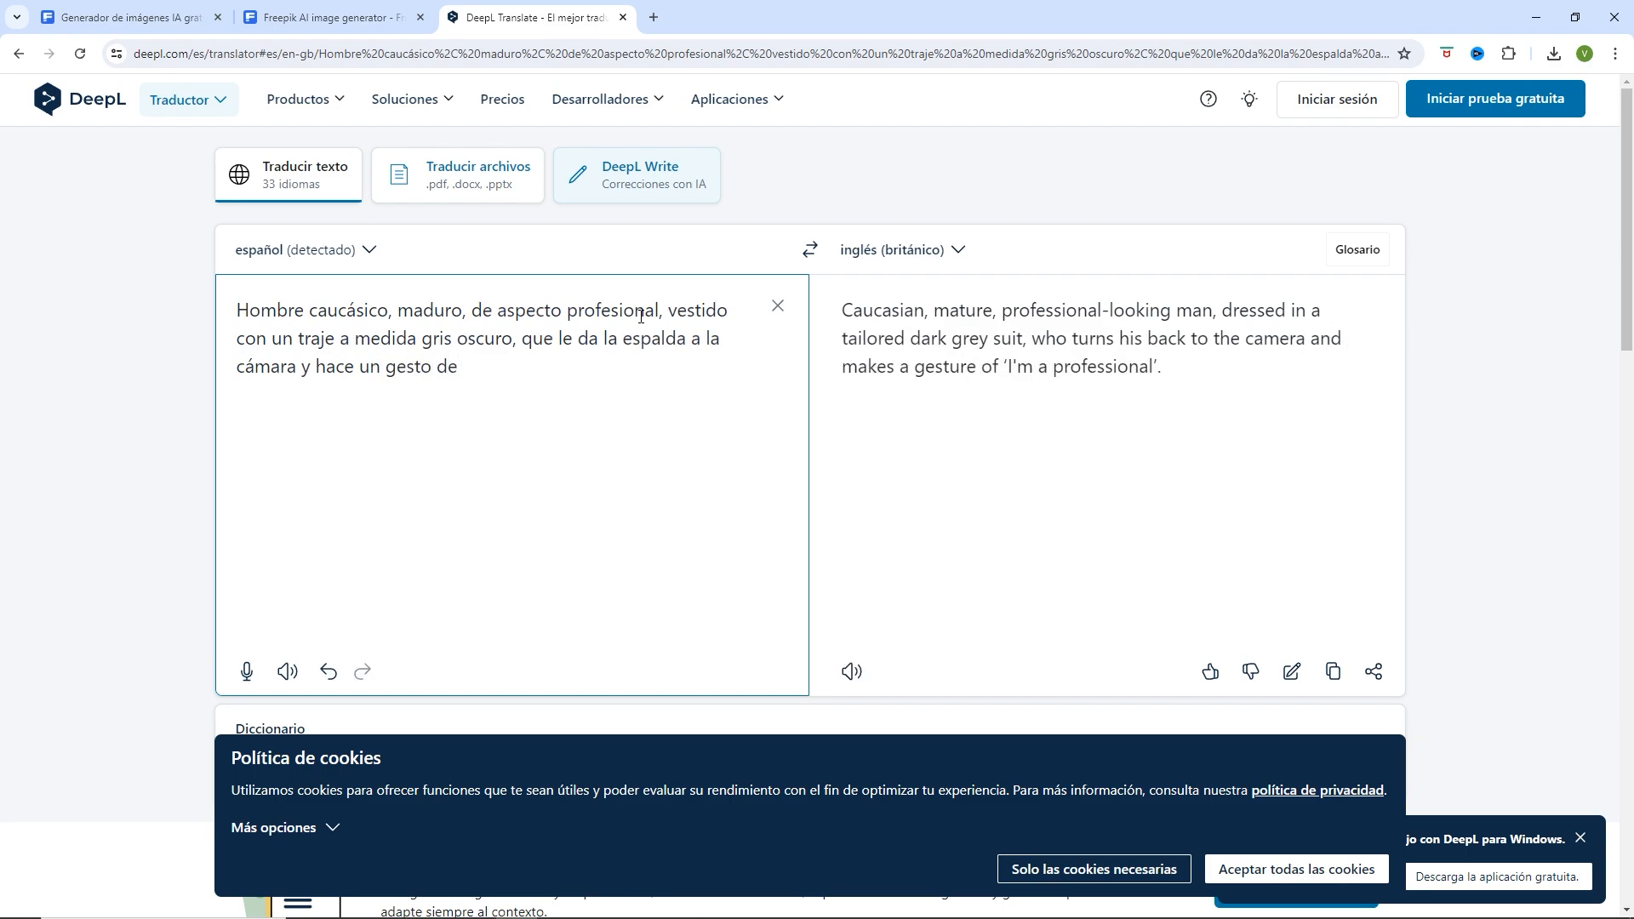
type("\"\"")
key("Left")
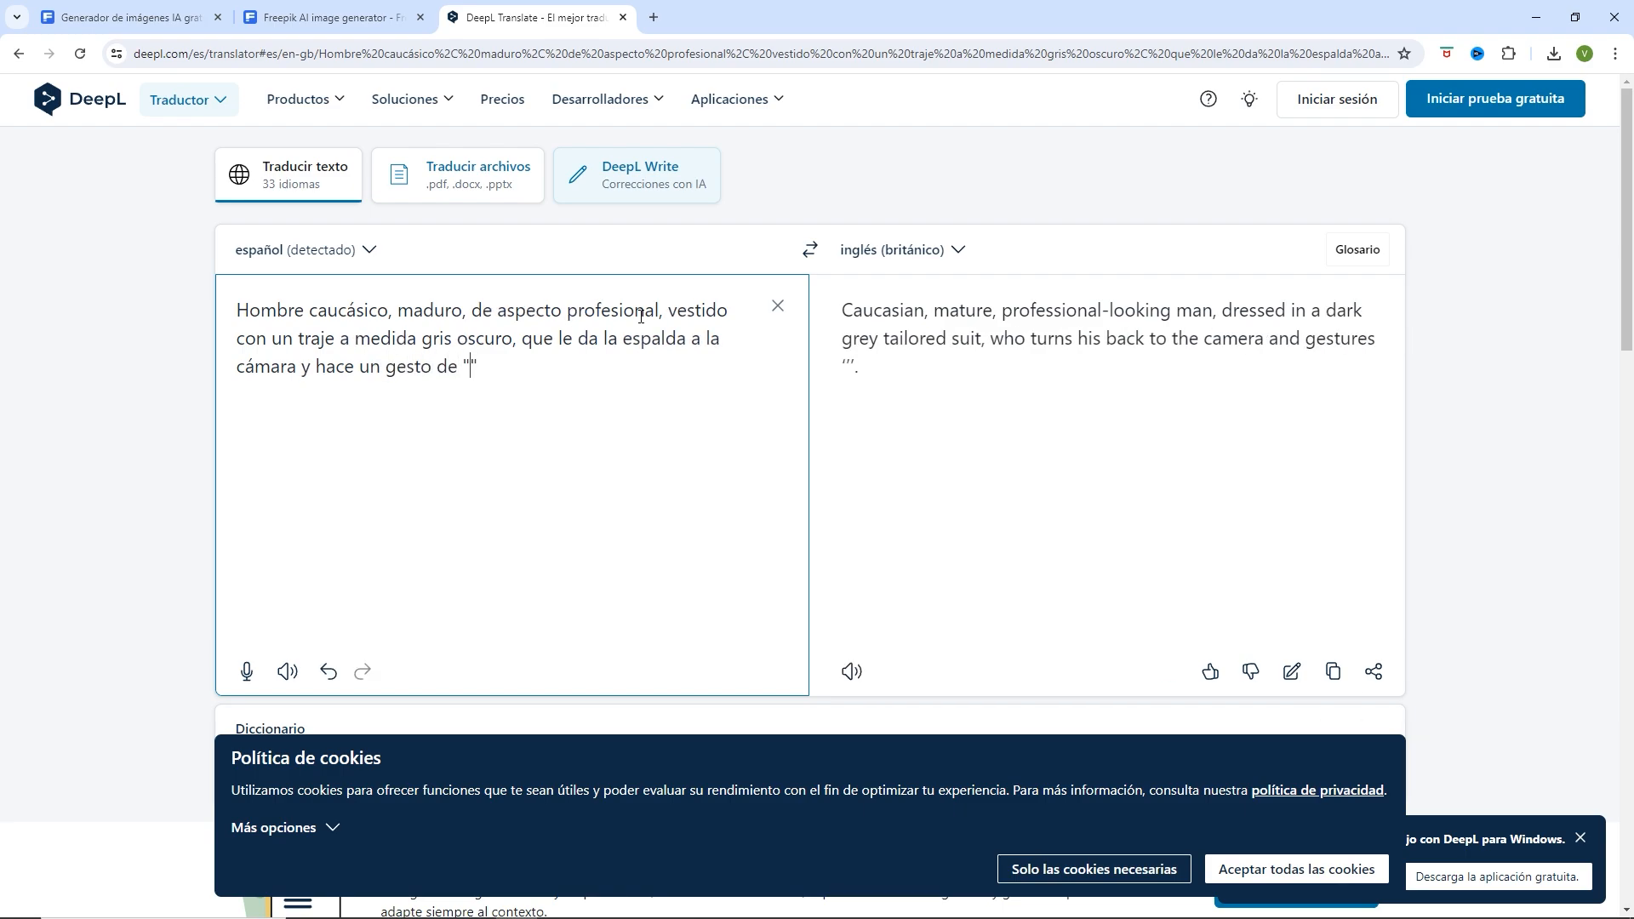
type("m")
key("BackSpace")
type("n")
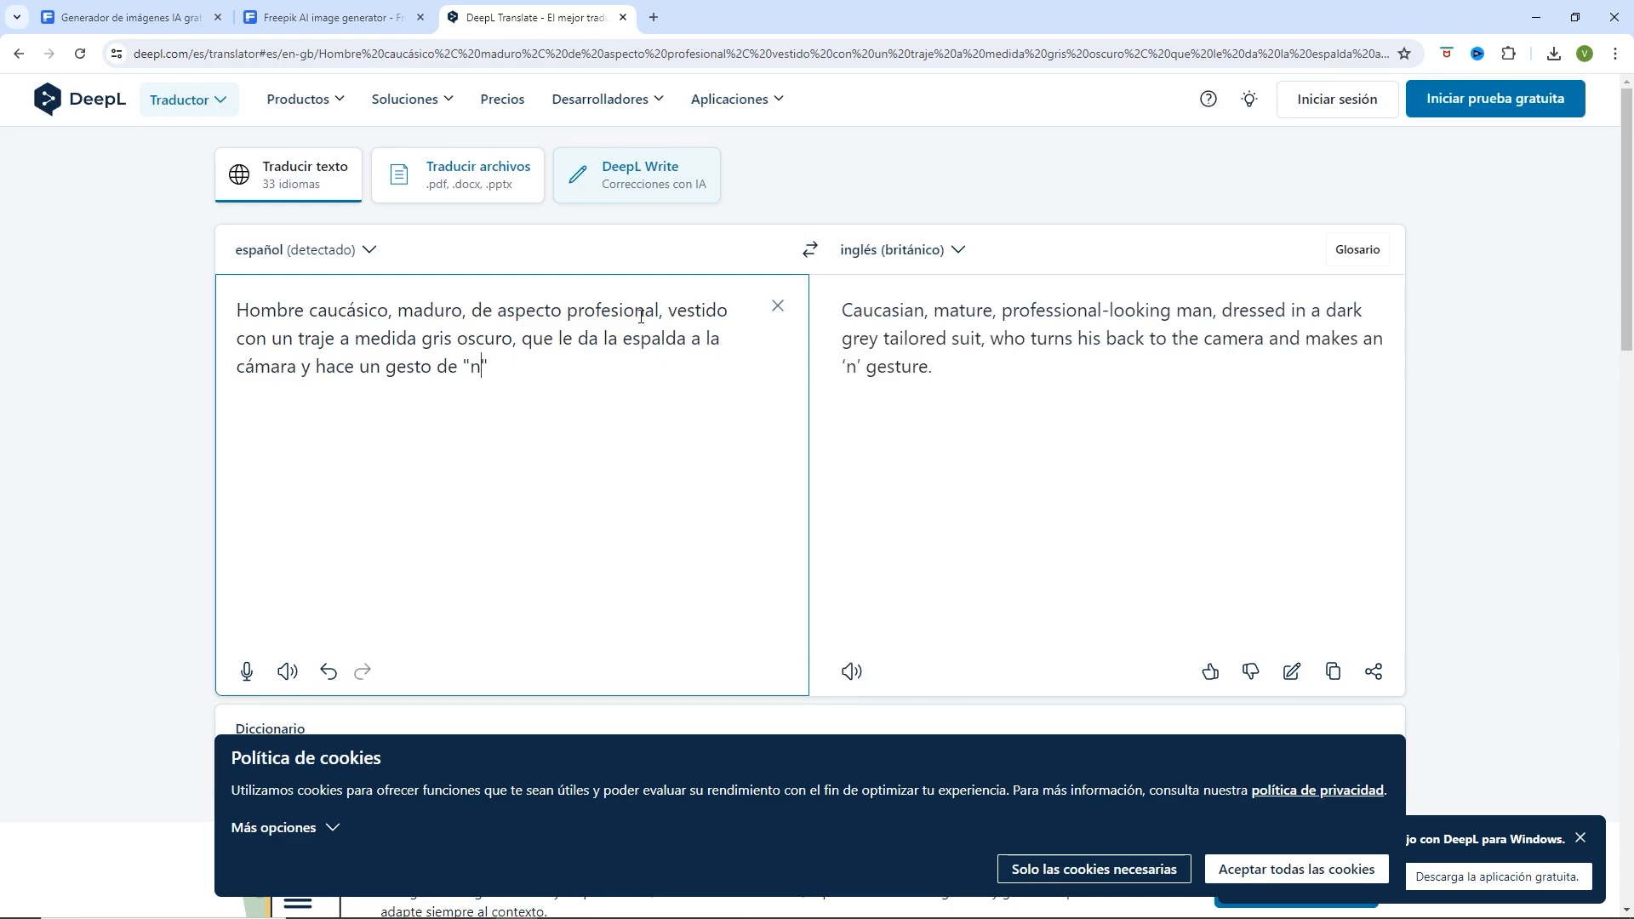
type("o")
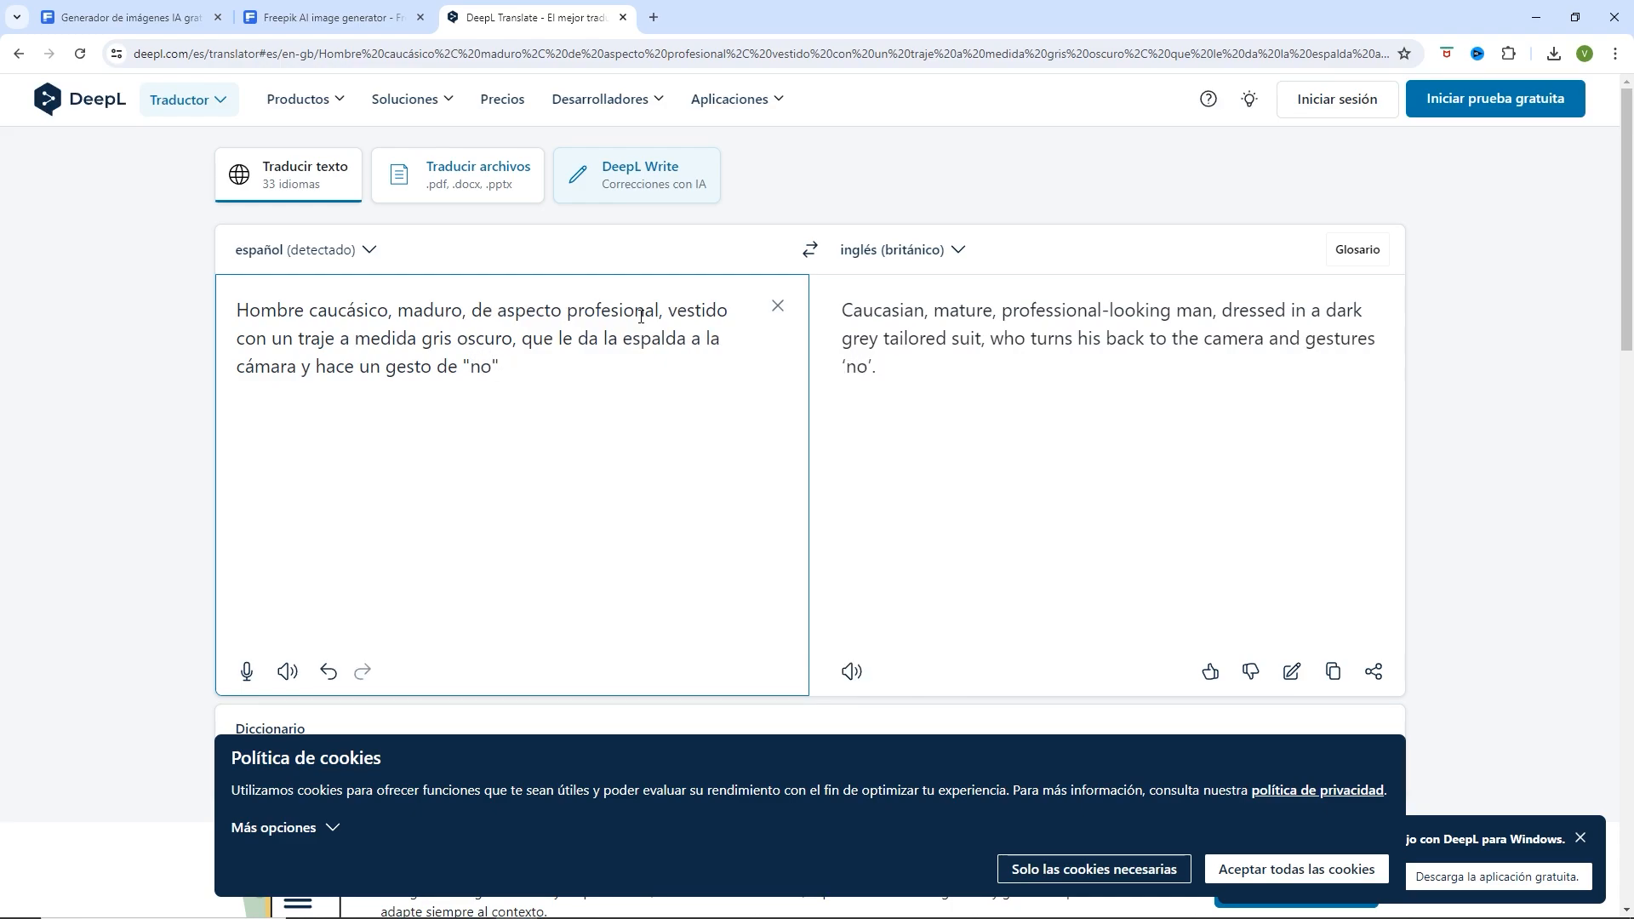
key("Right")
type("con el dedo")
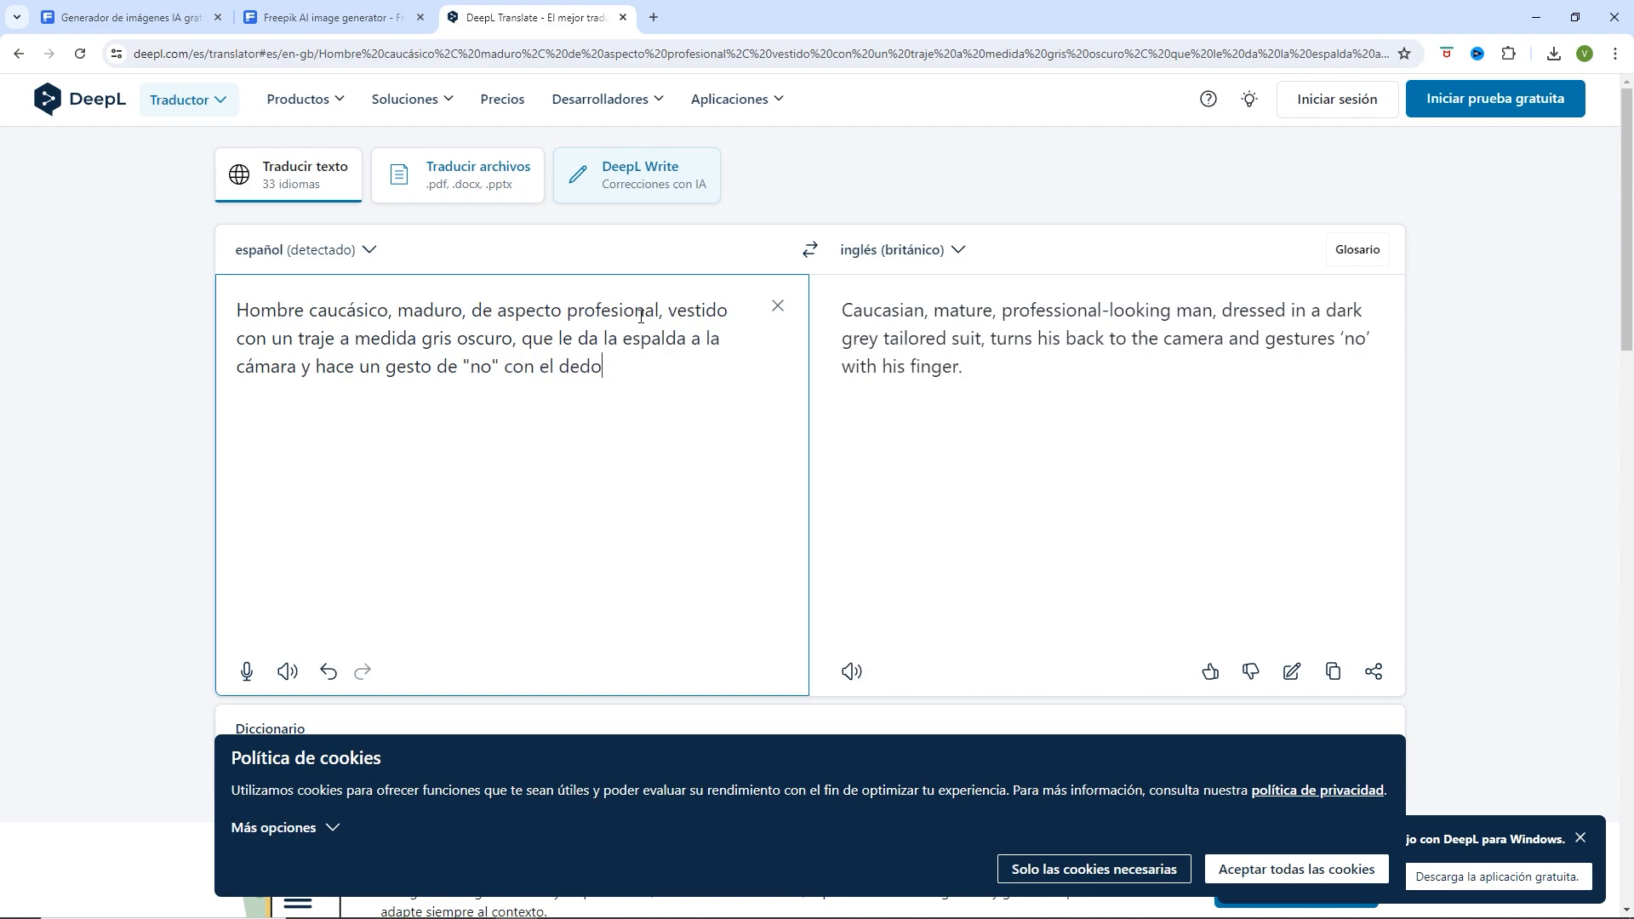
- Copy the English translation from DeepL and paste it into the empty prompt of the Freepik AI image generator
left_click(1333, 671)
left_click(353, 17)
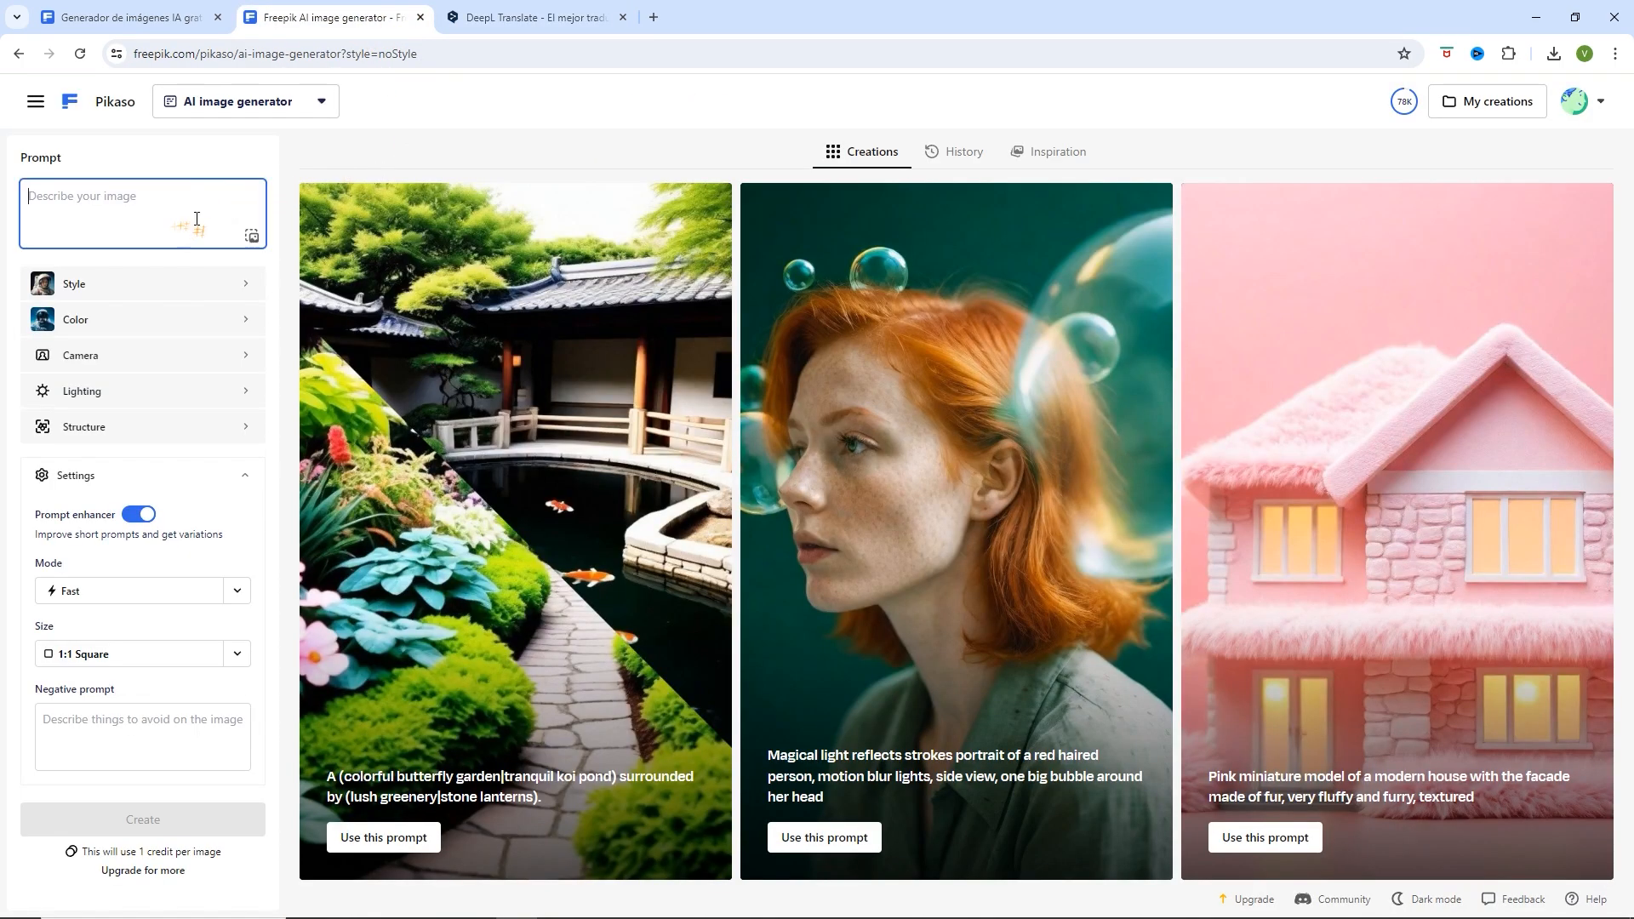
key("ctrl+v")
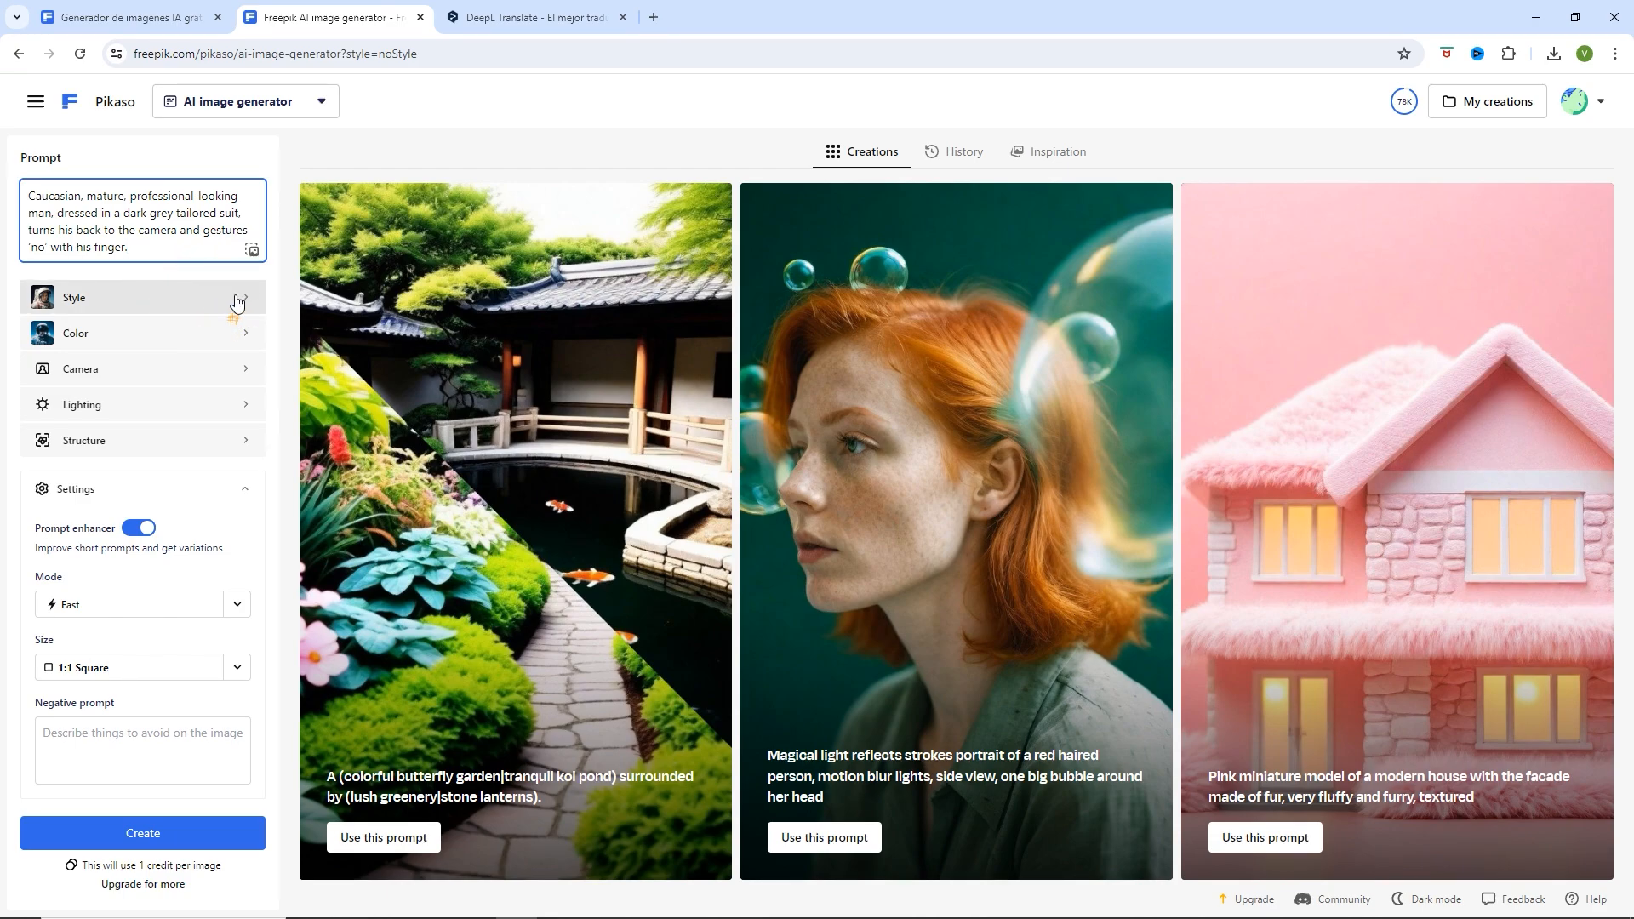
- Generate images from the prompt with the Deep Teal color preset and look through the results
left_click(244, 342)
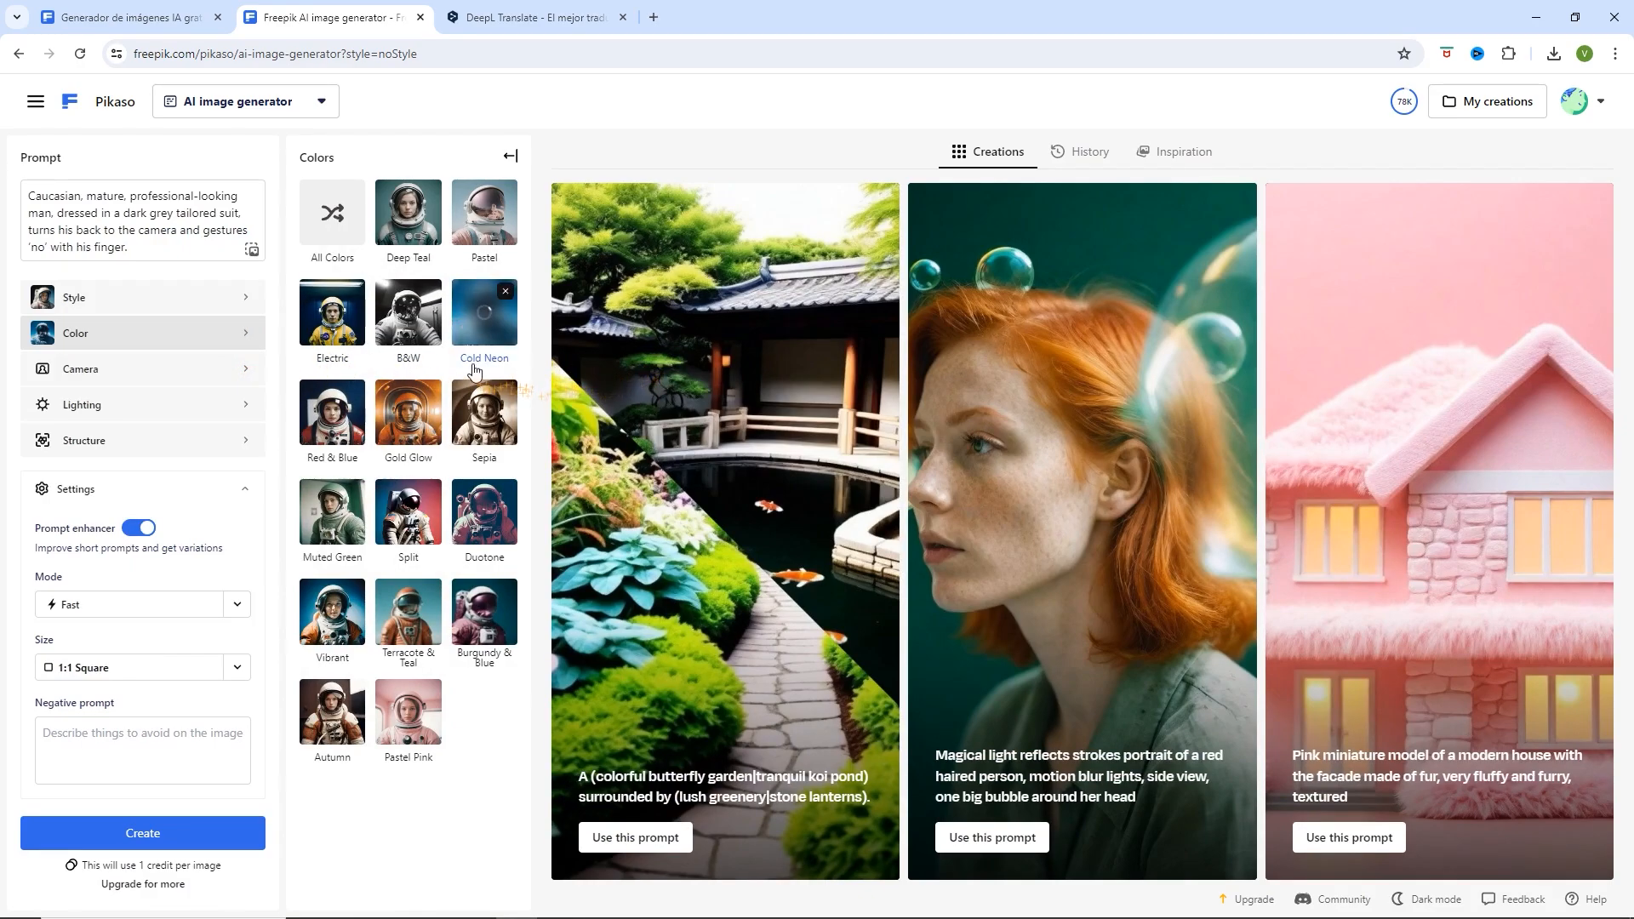
left_click(413, 208)
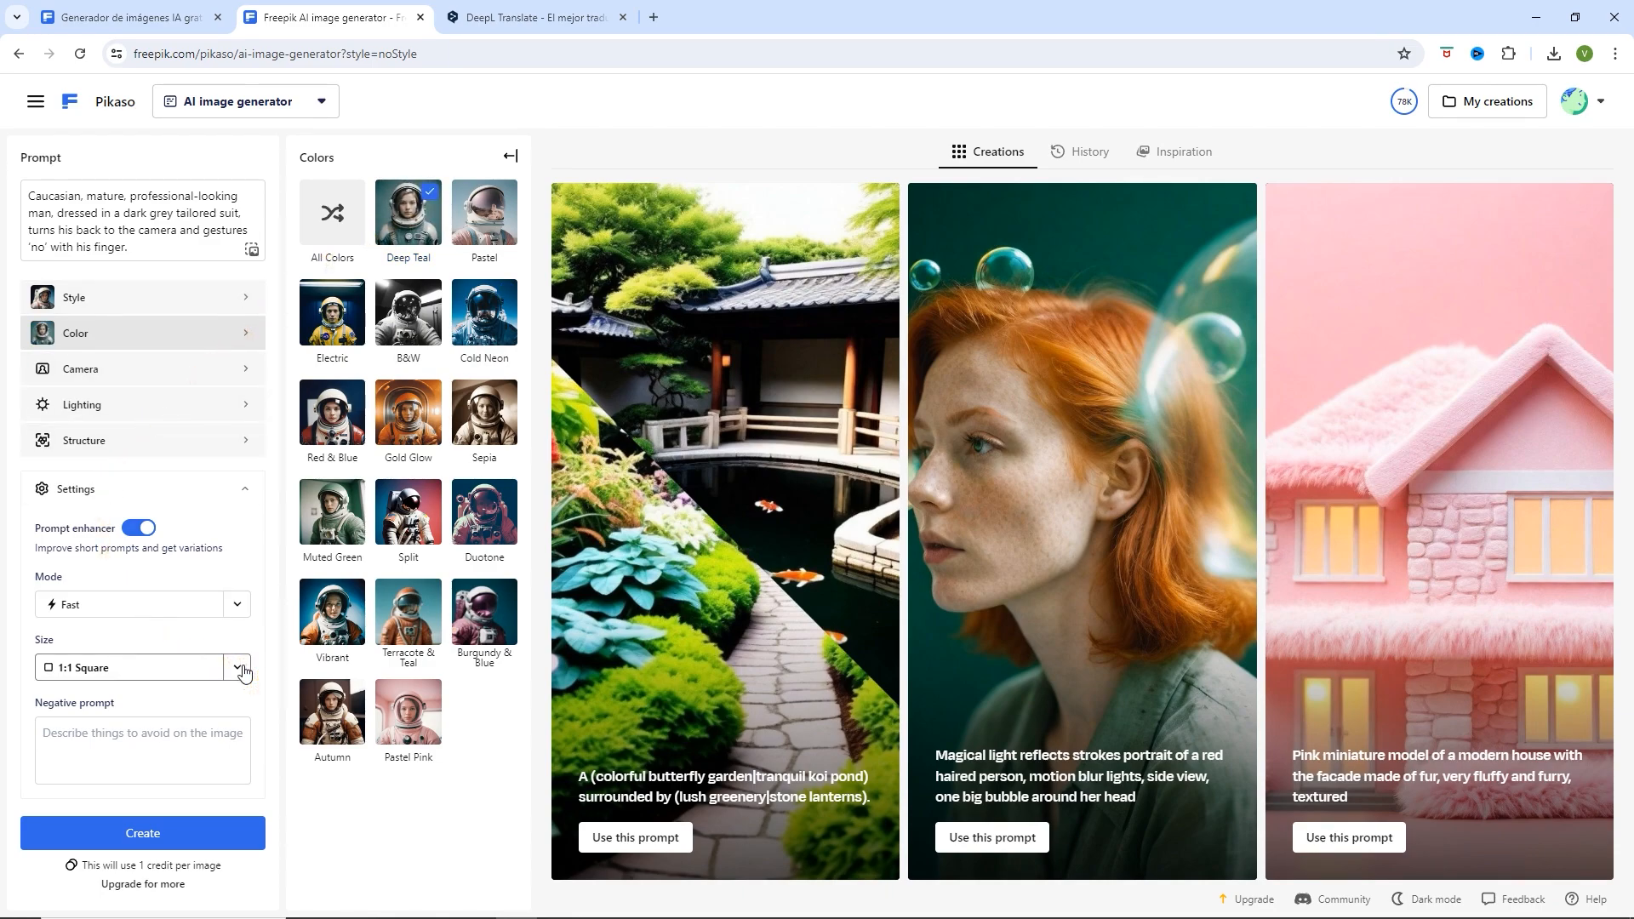
left_click(162, 840)
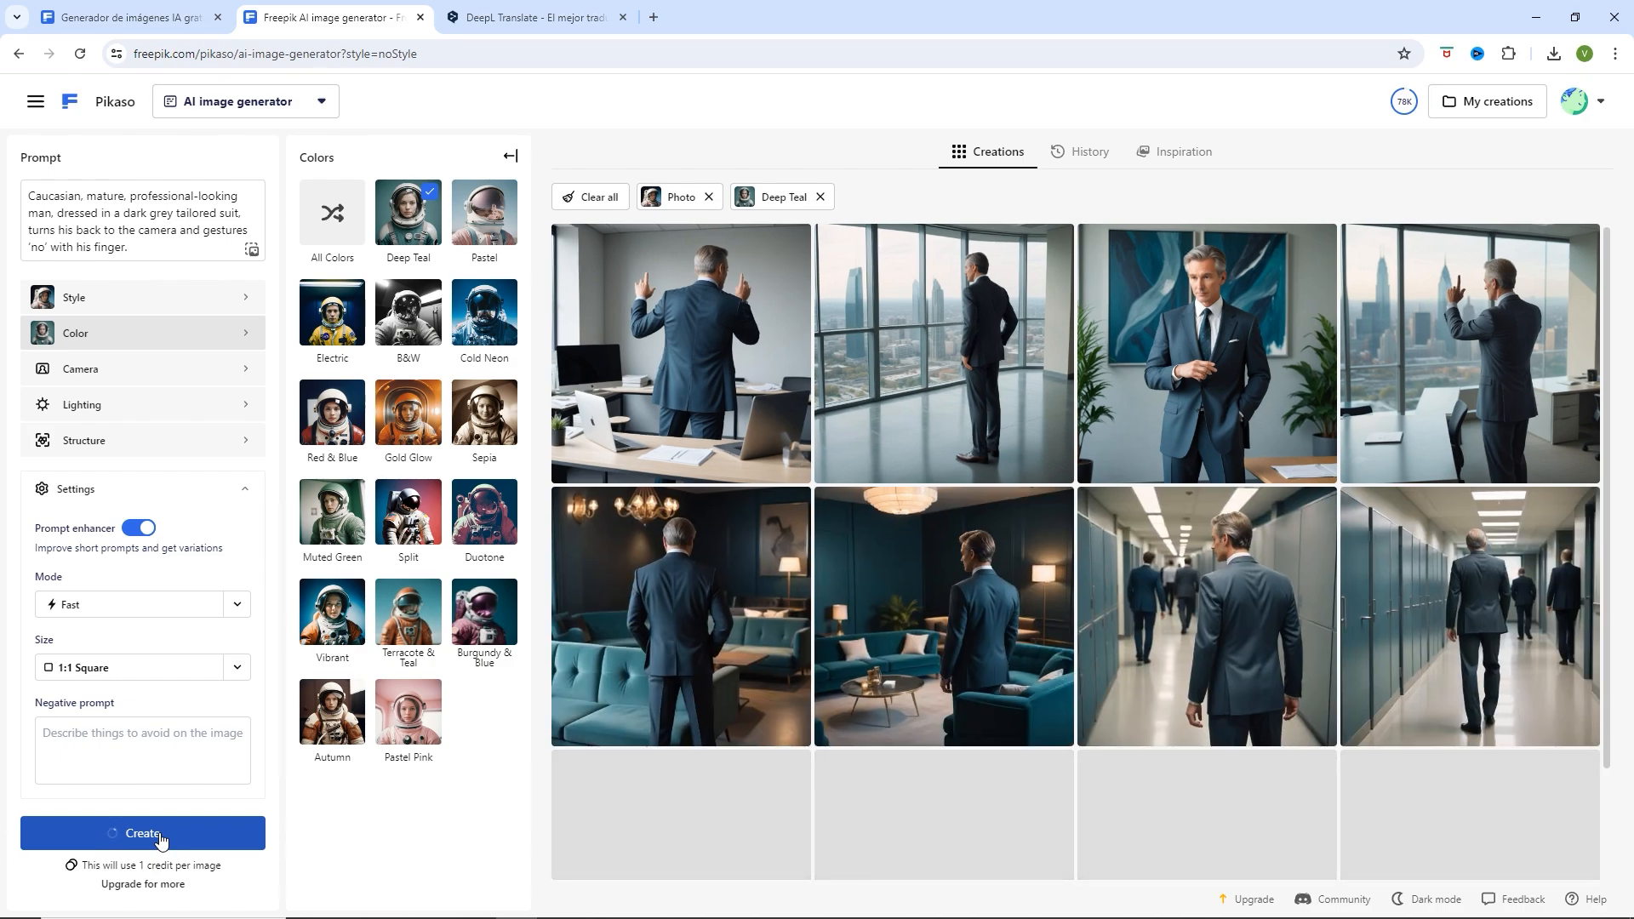
scroll(978, 630, "down", 2)
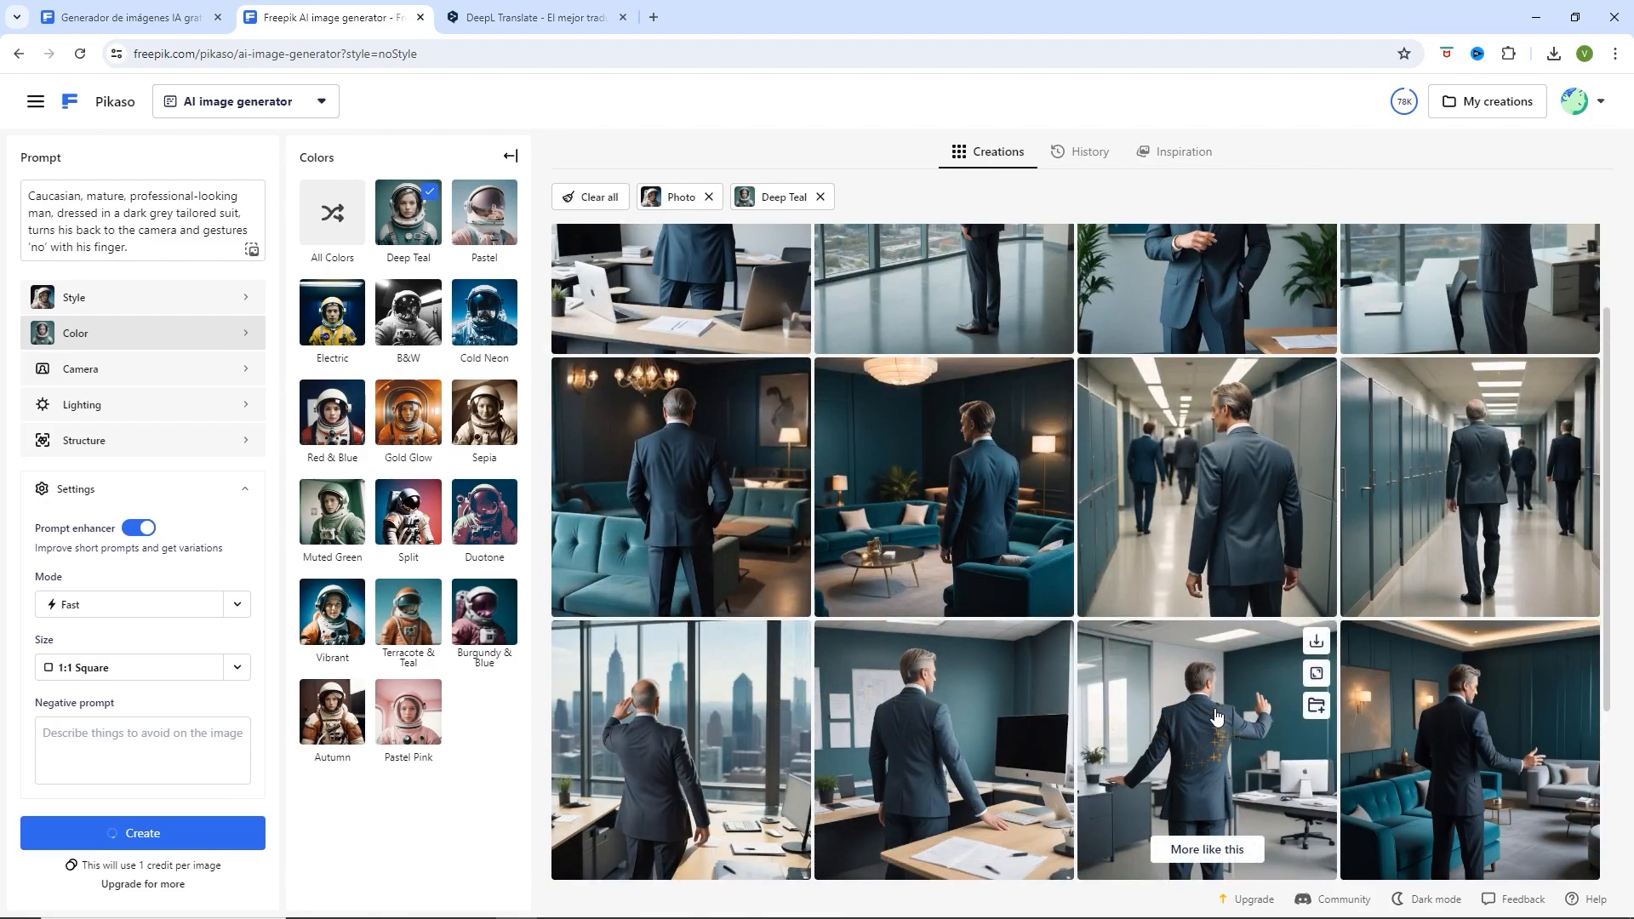
scroll(1215, 717, "down", 3)
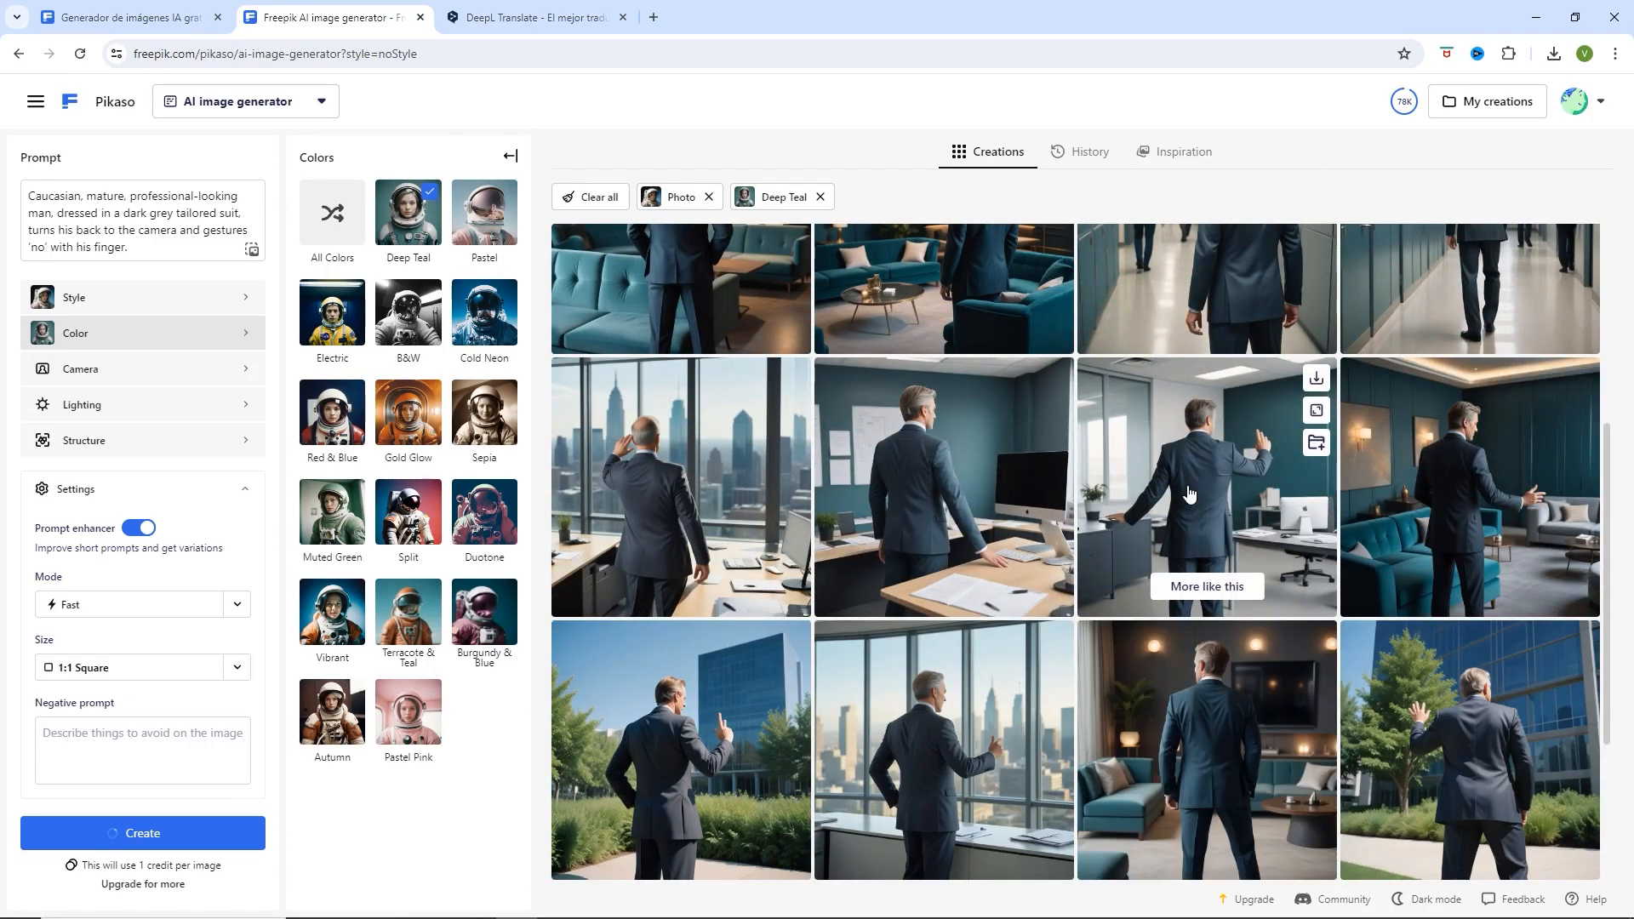
scroll(1189, 493, "up", 5)
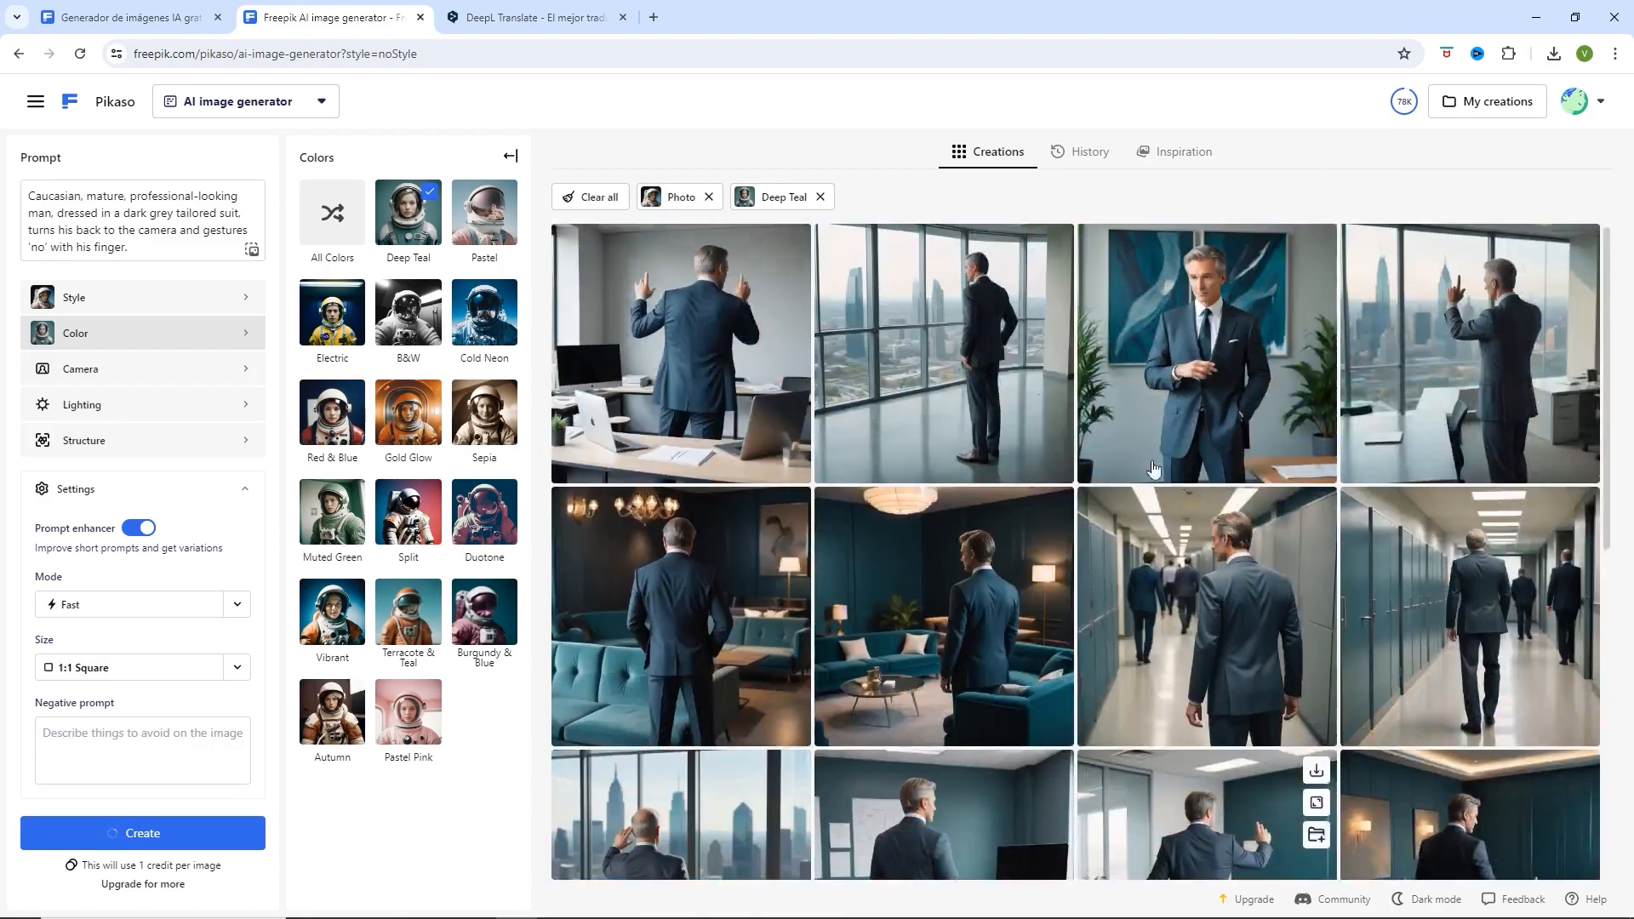
- Add "The background is neutral" to the end of the prompt and generate new images with Mid Shot camera framing
left_click(149, 245)
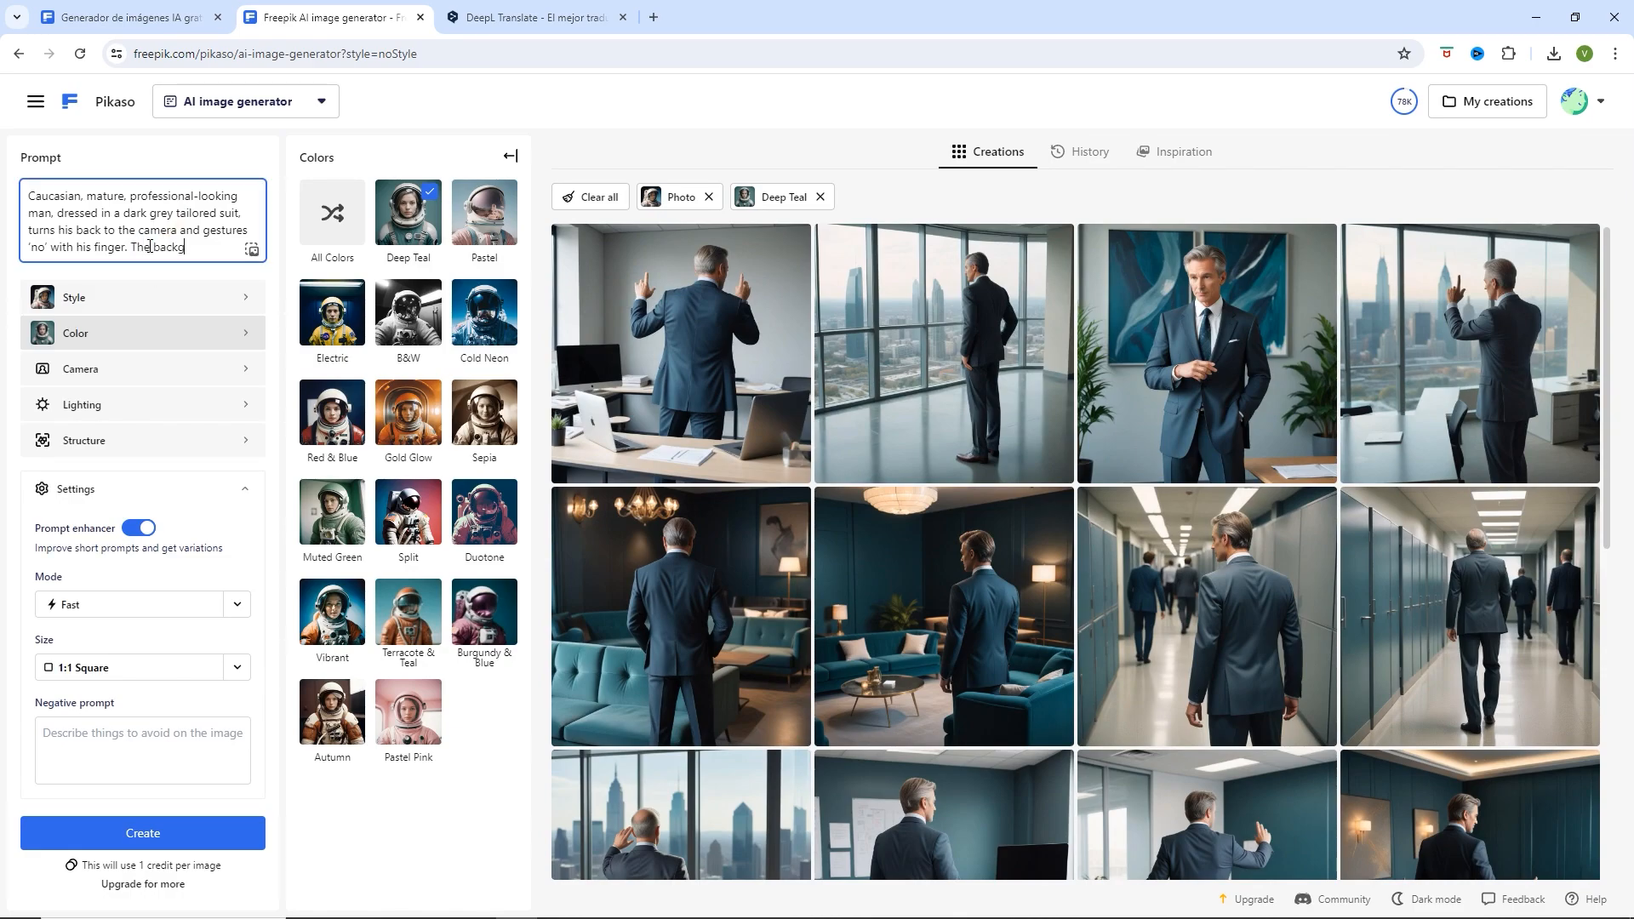
type("d is neutral")
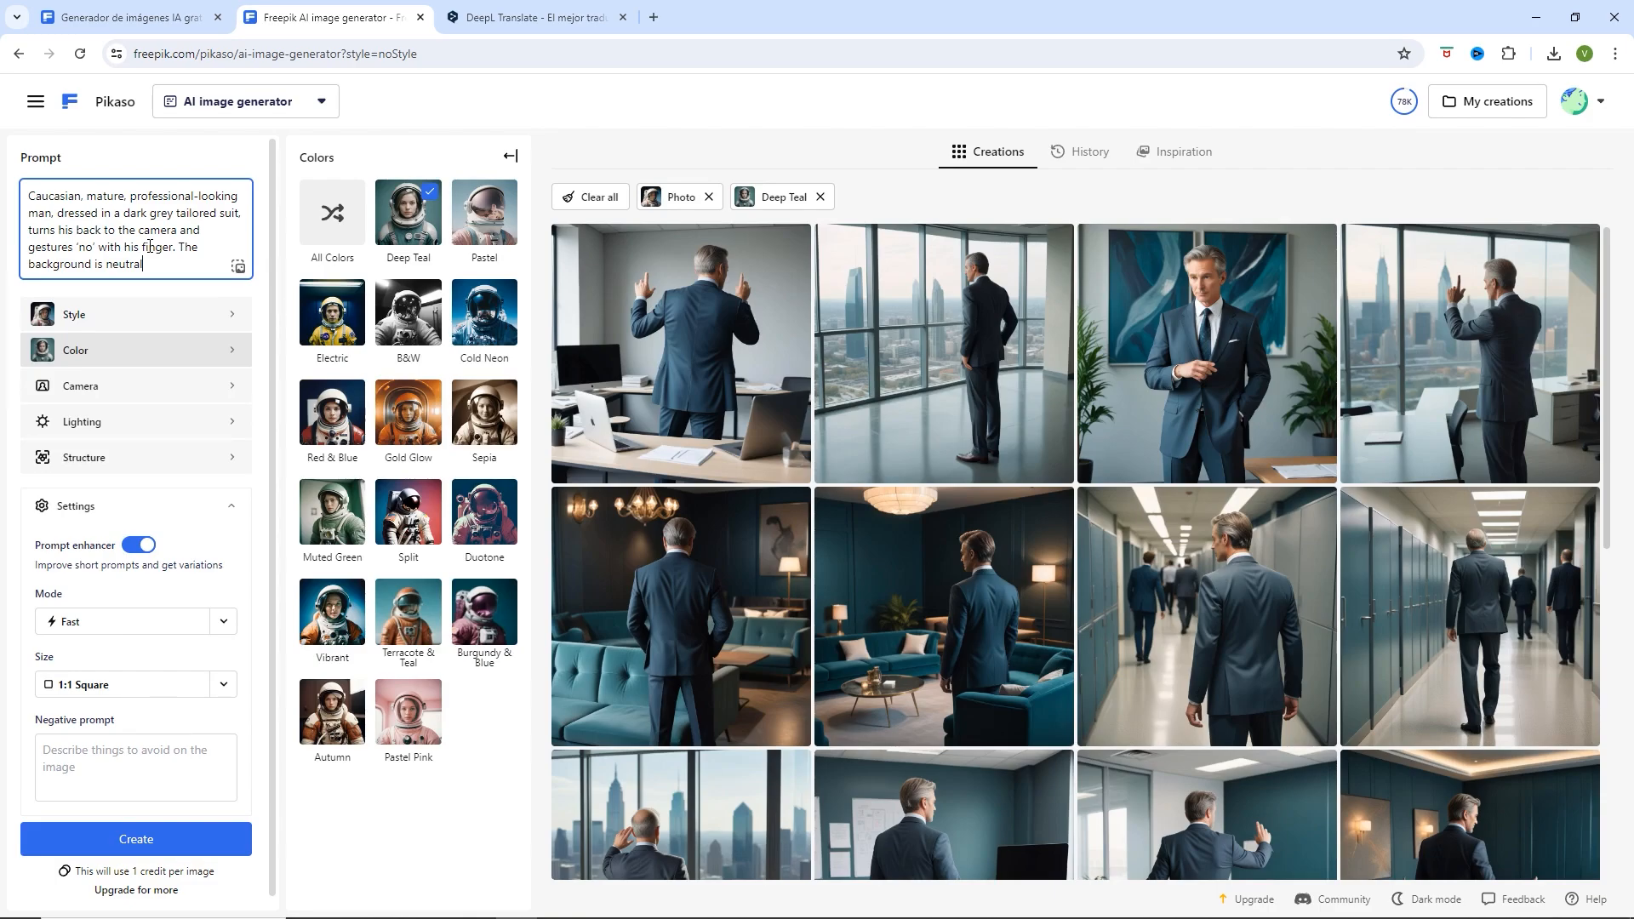
left_click(166, 394)
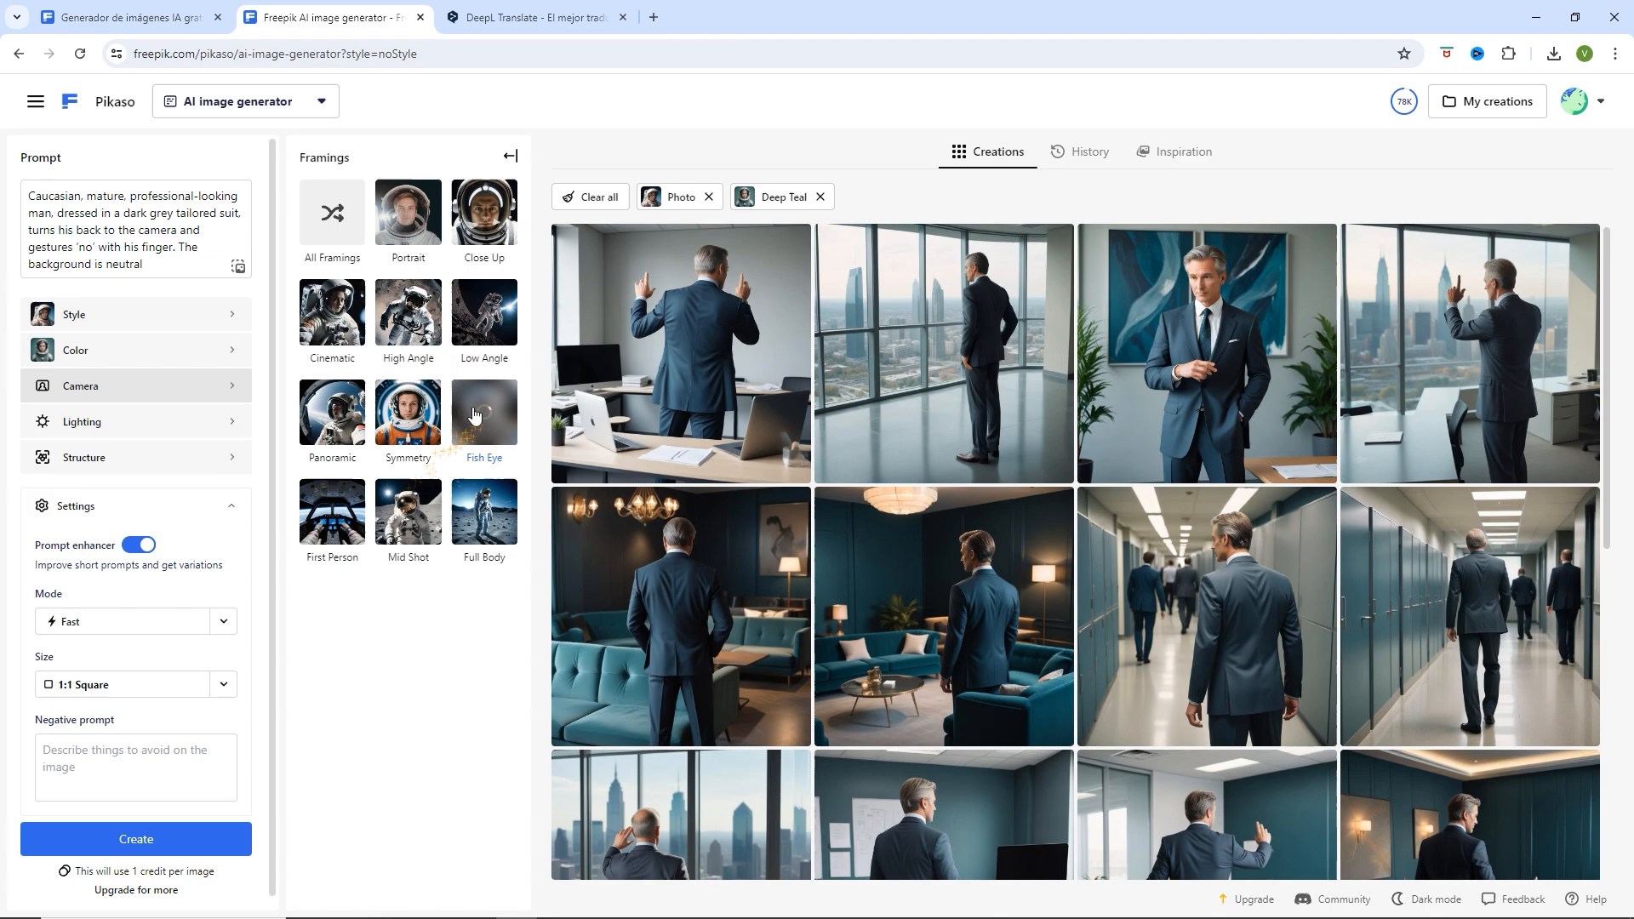
left_click(414, 512)
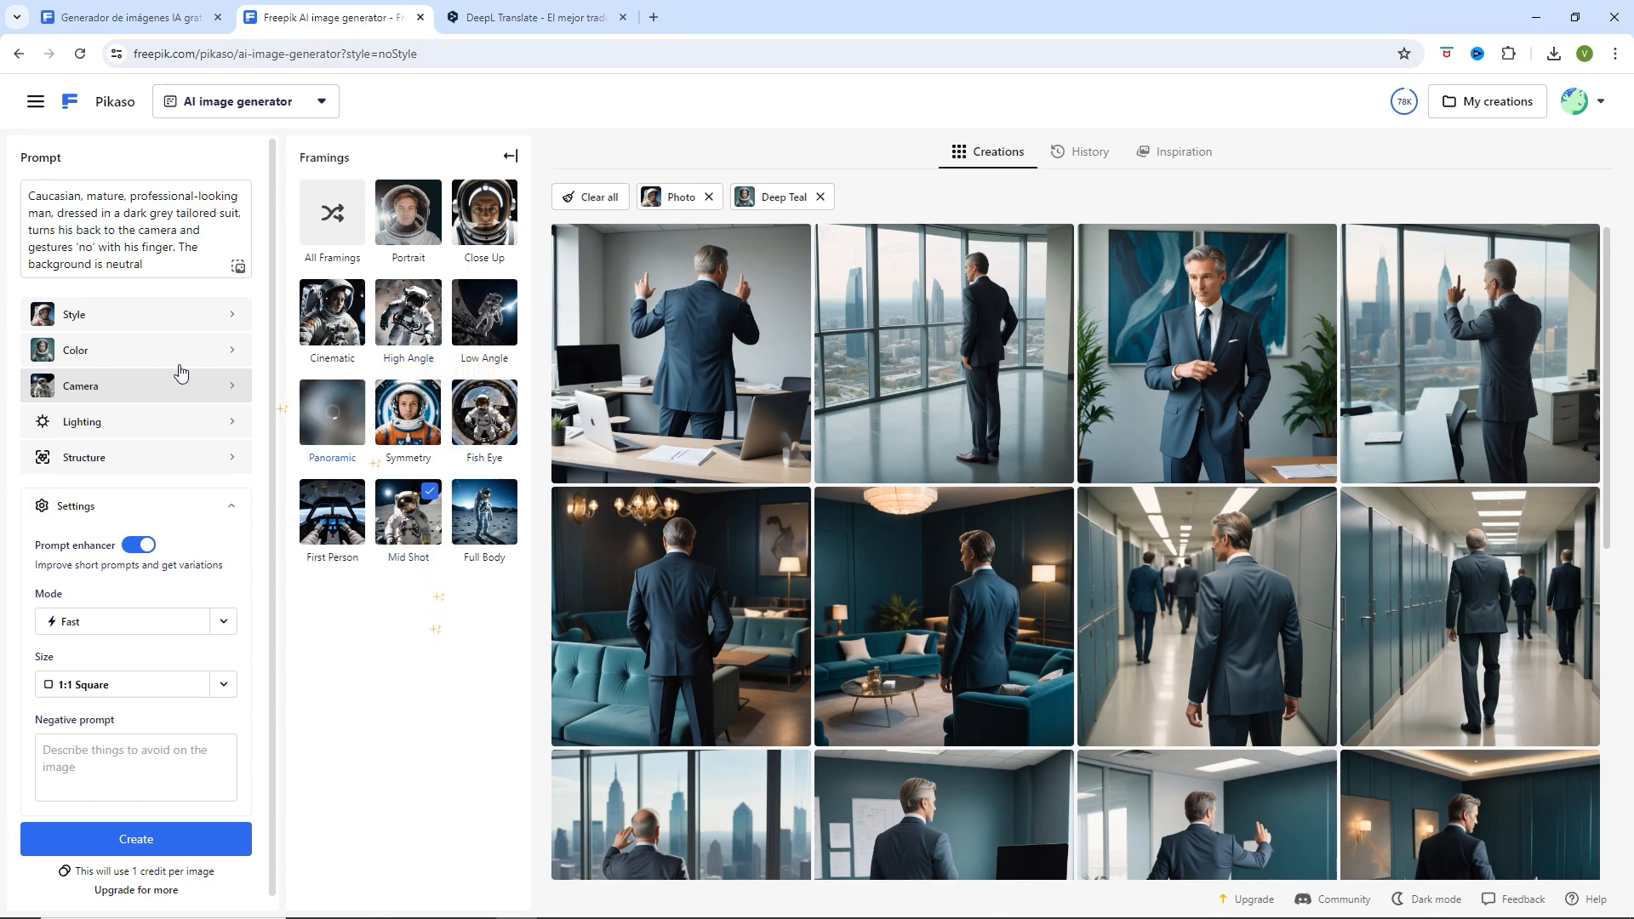
left_click(141, 842)
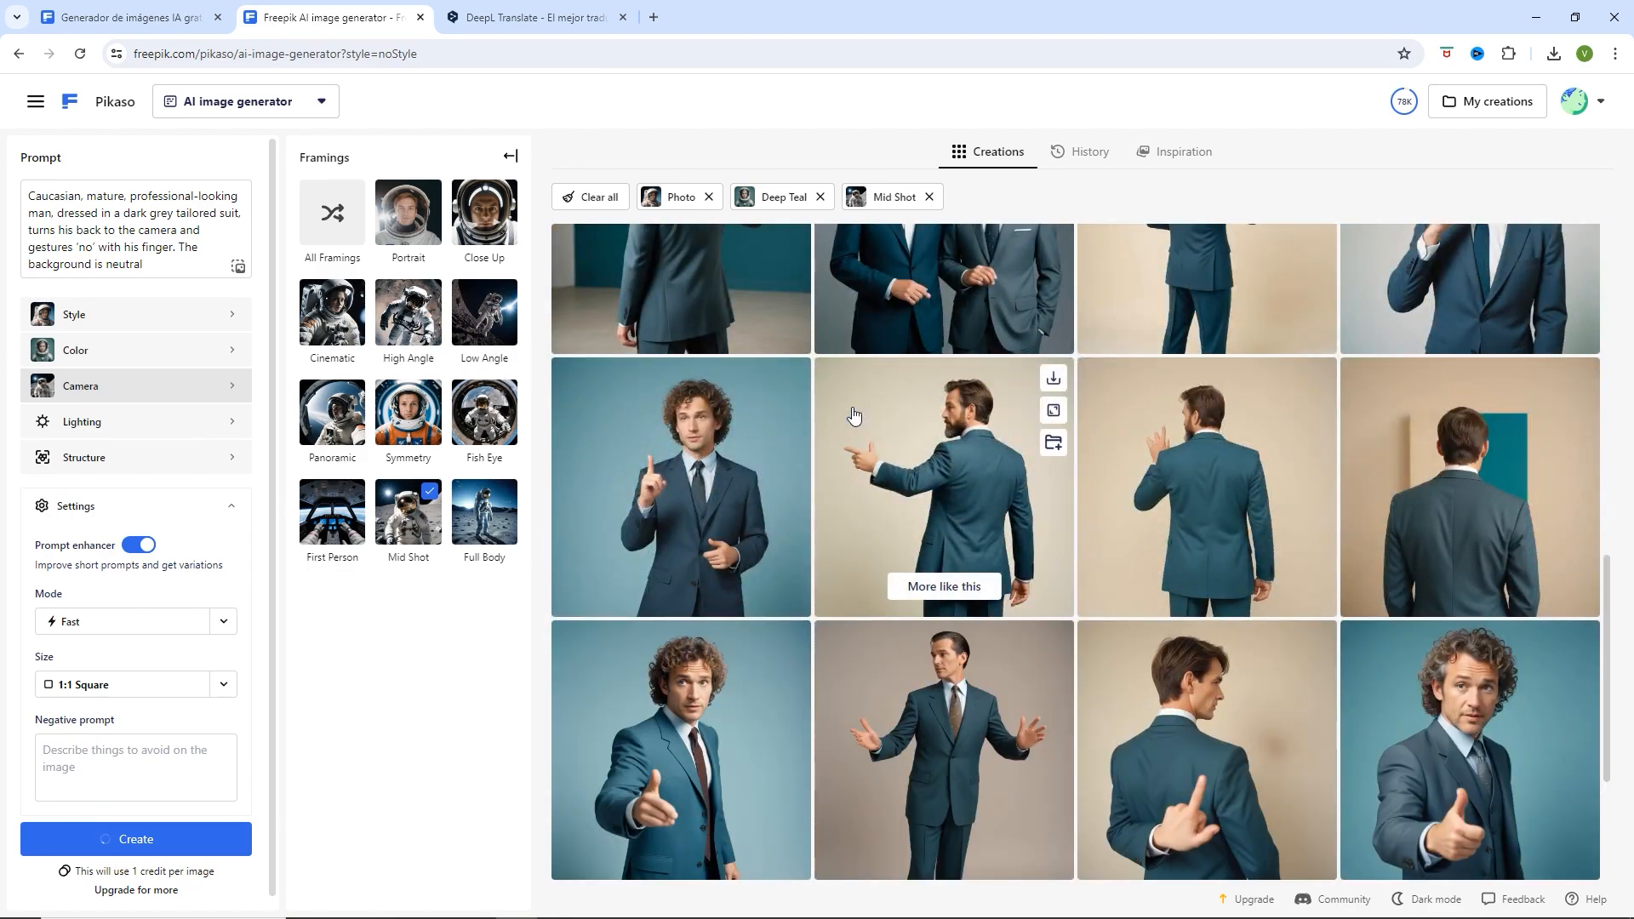
- Replace the Deep Teal color preset with Cold Neon and generate the images again
left_click(140, 355)
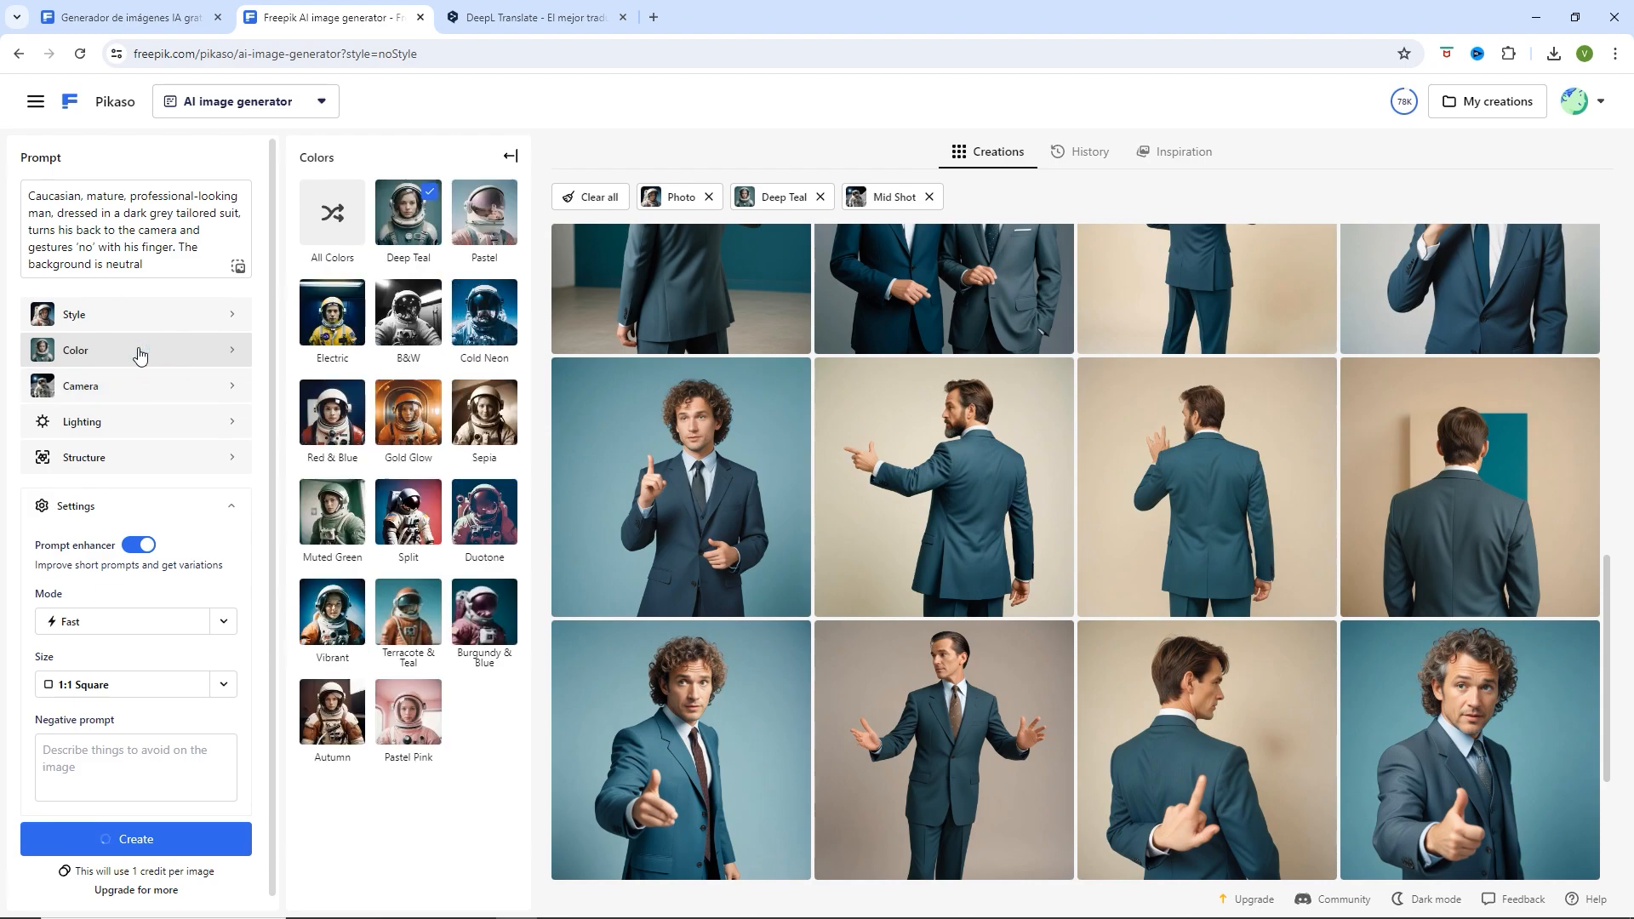
left_click(430, 199)
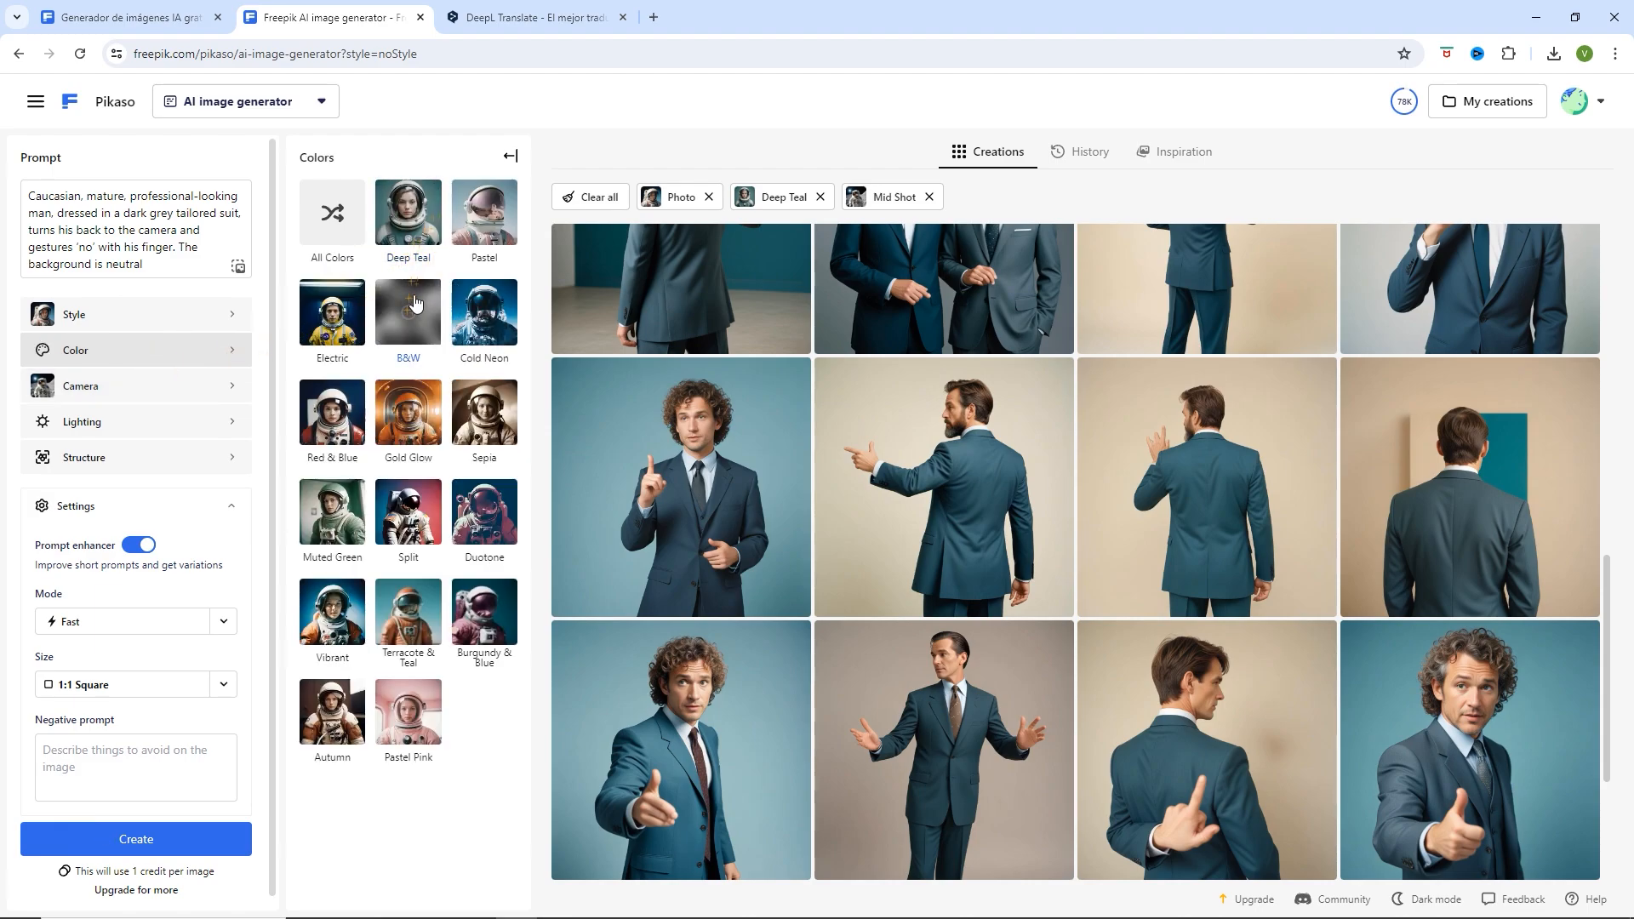
left_click(488, 308)
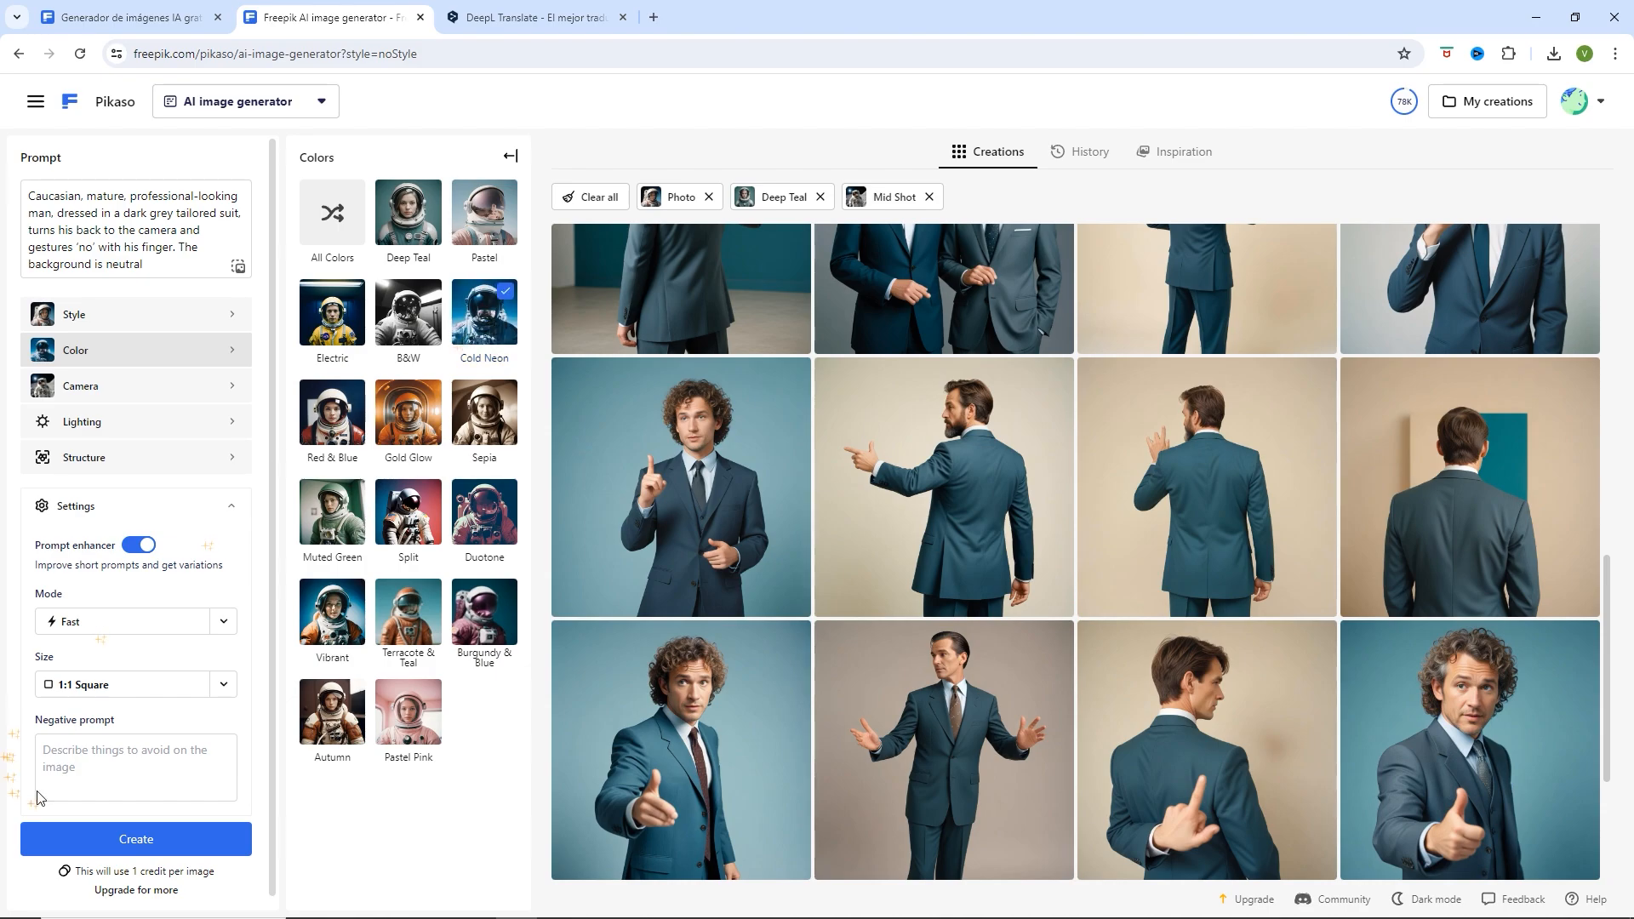
left_click(136, 839)
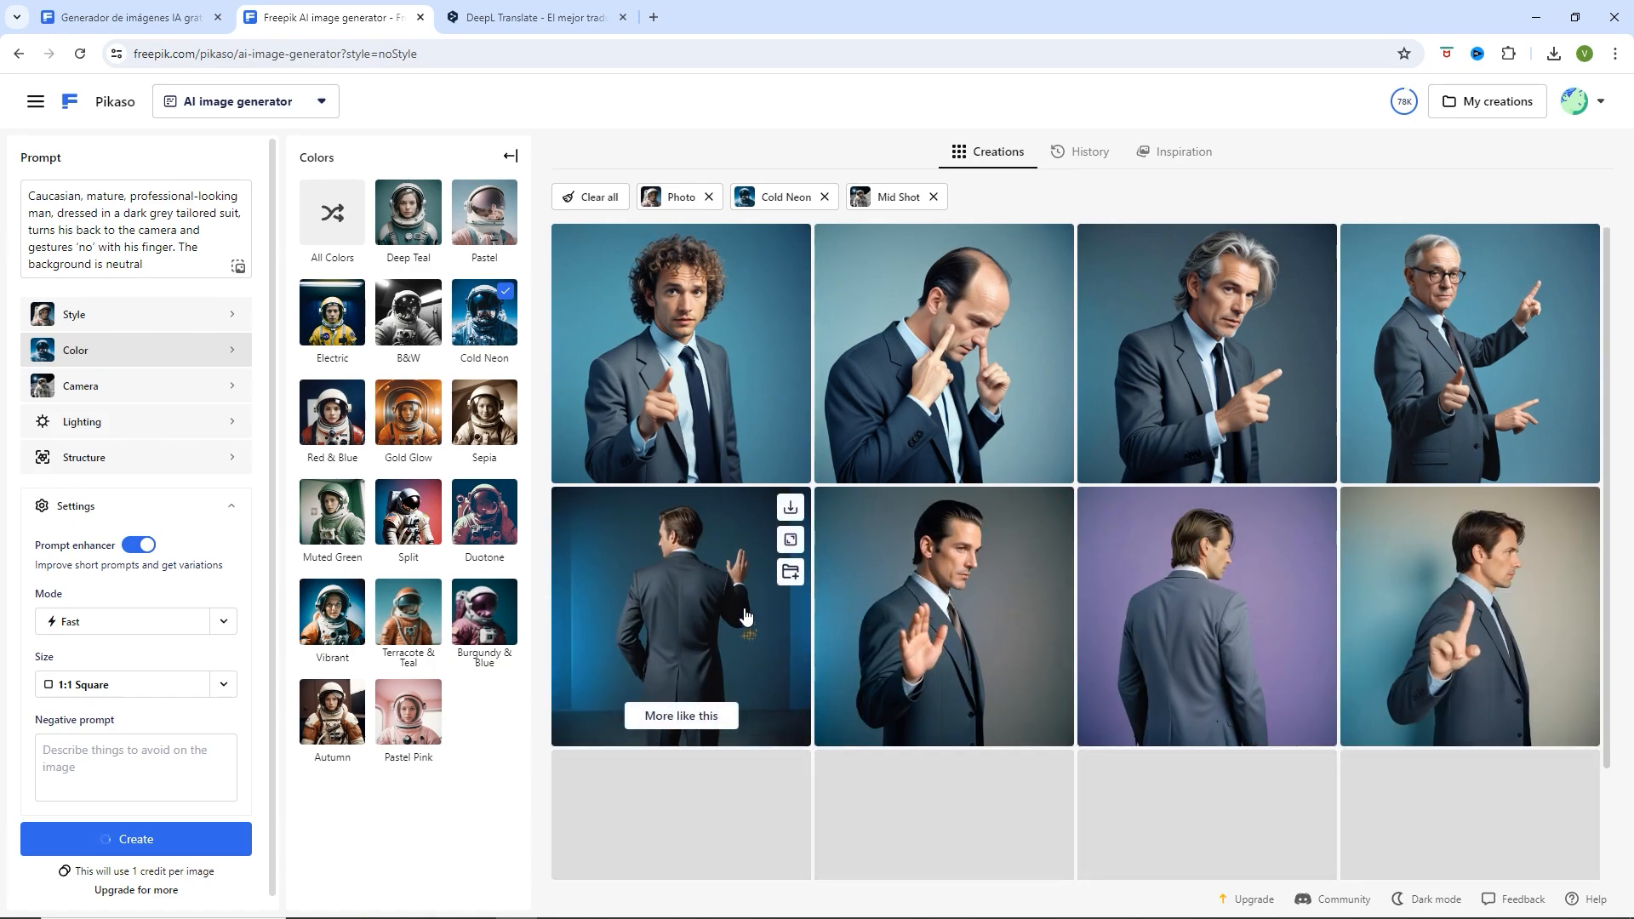
- Compare the poses and finger gestures in the Cold Neon images, enlarging the man with a raised finger against the purple background
scroll(746, 617, "down", 2)
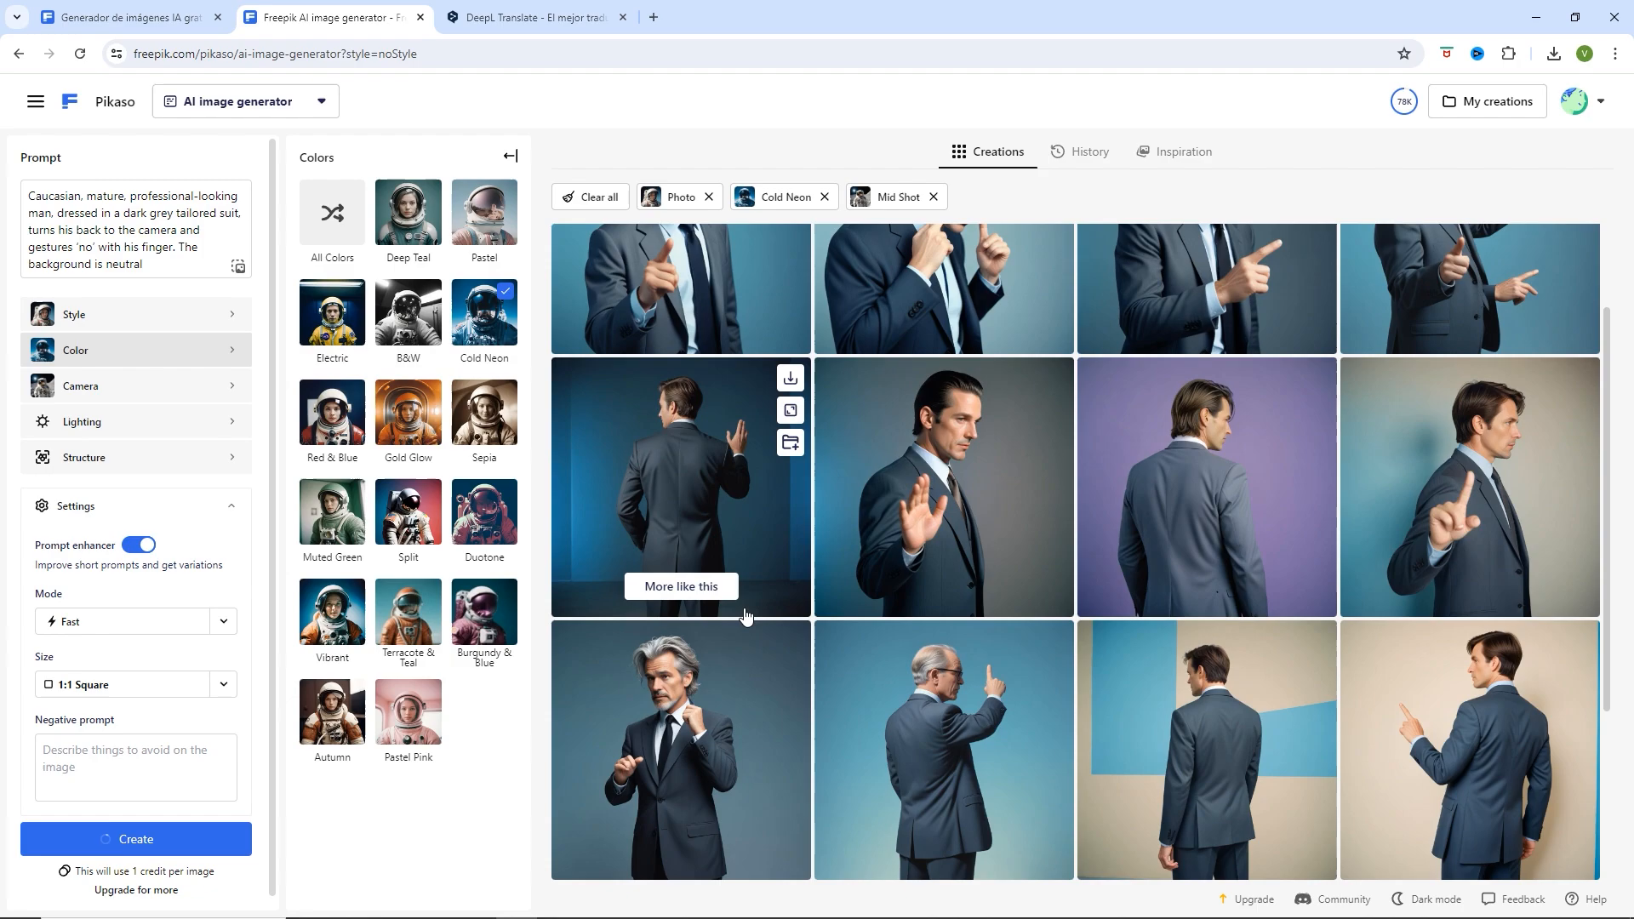
scroll(926, 843, "down", 3)
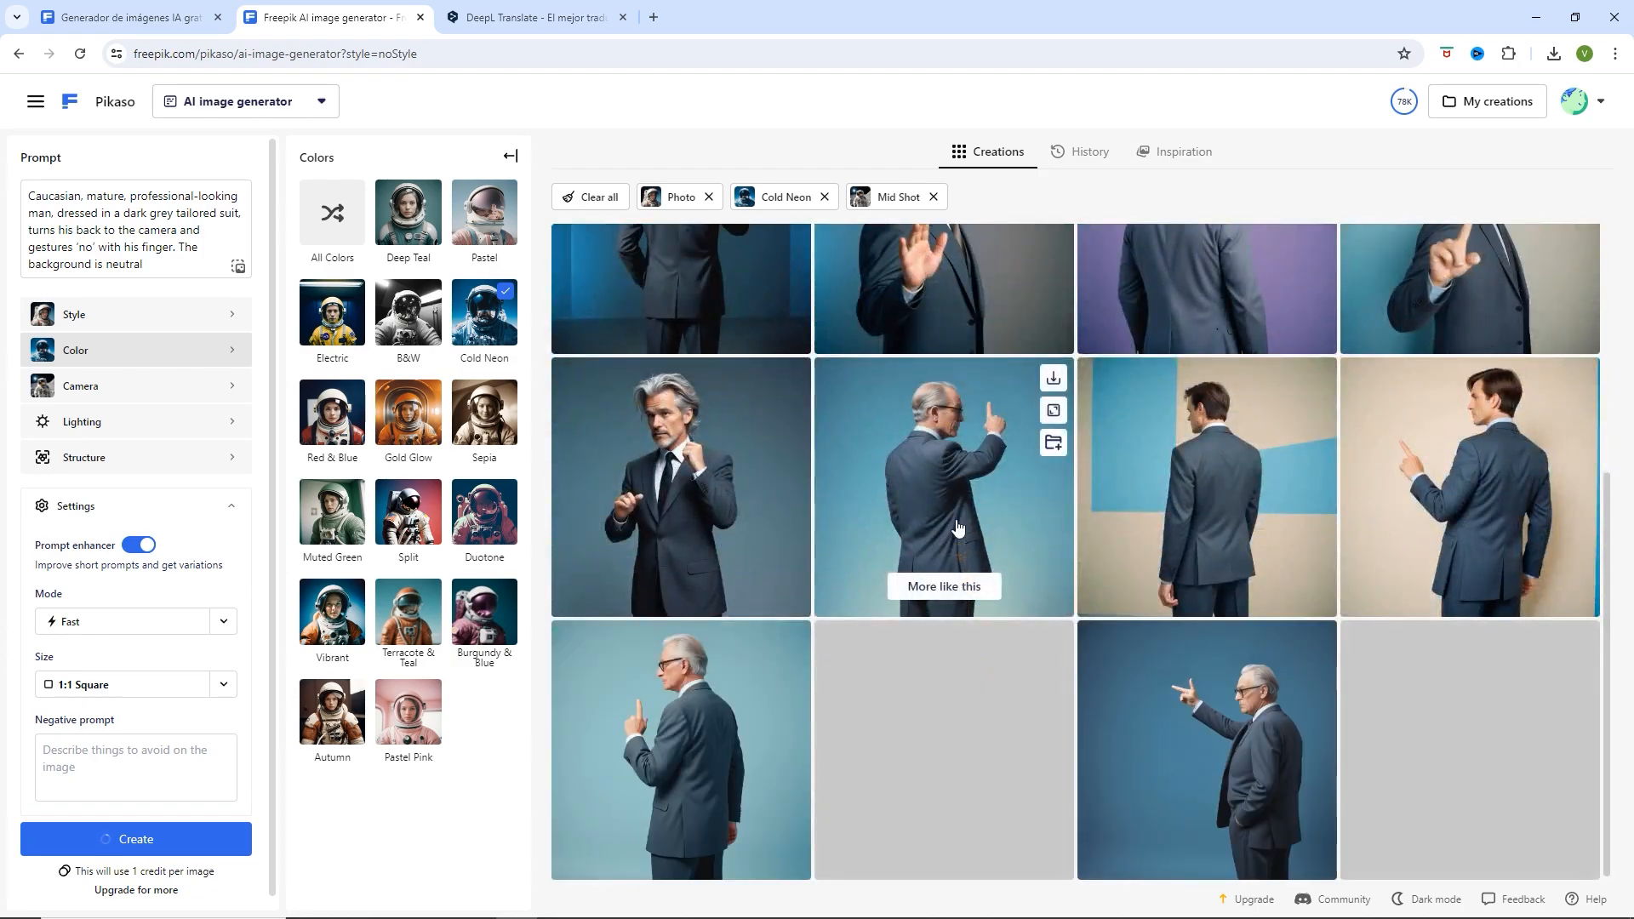
scroll(957, 527, "down", 3)
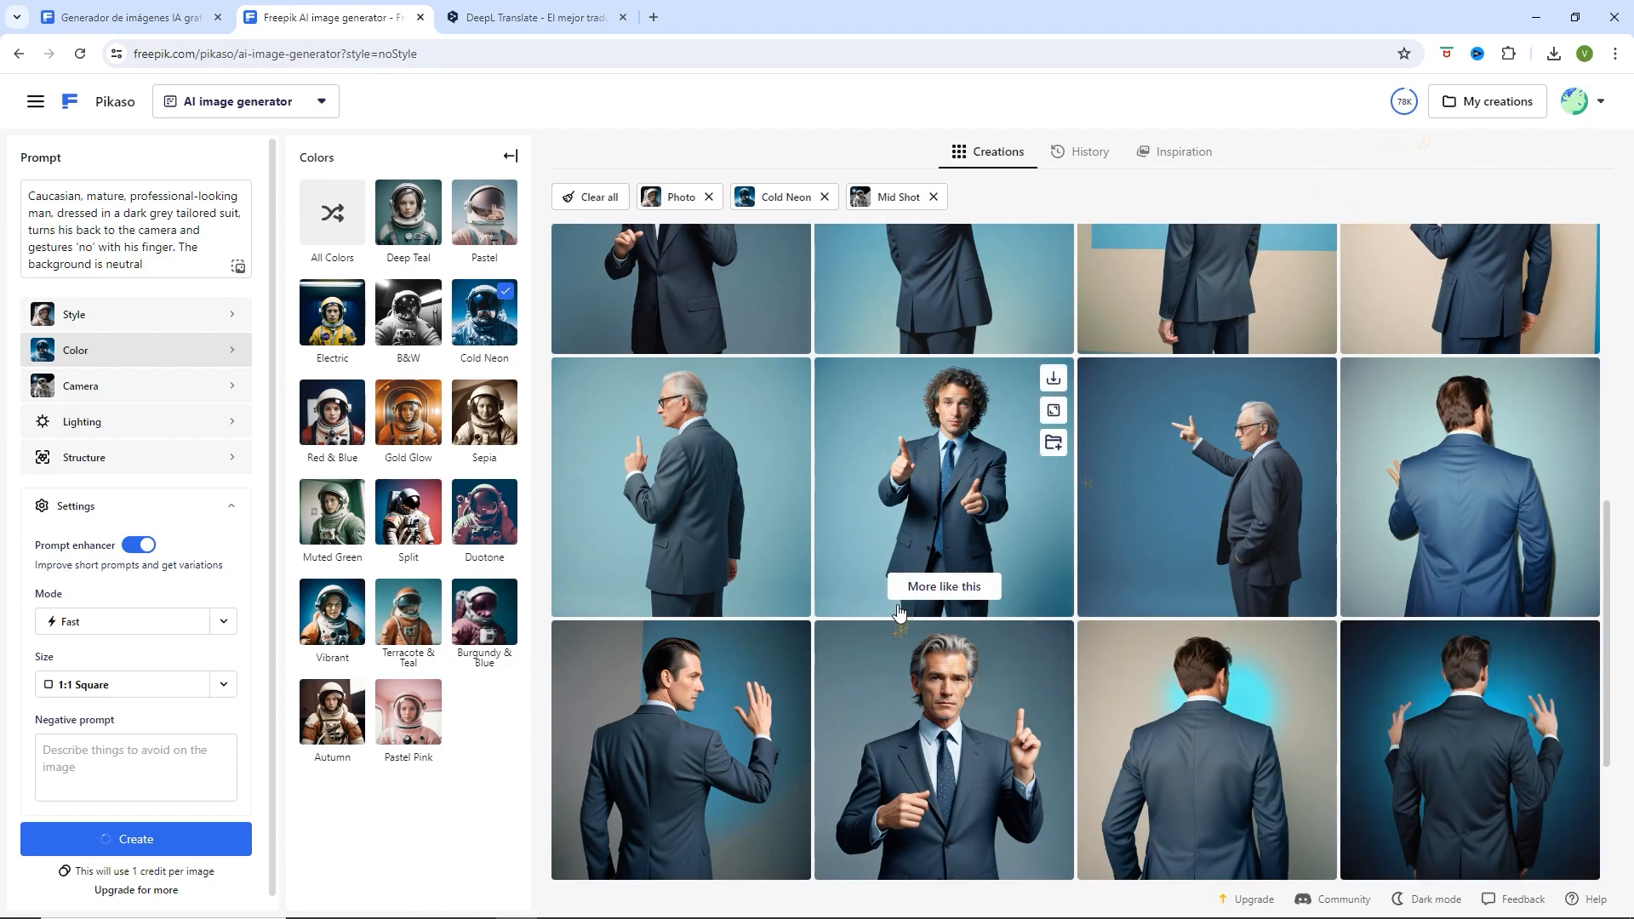
scroll(900, 611, "down", 3)
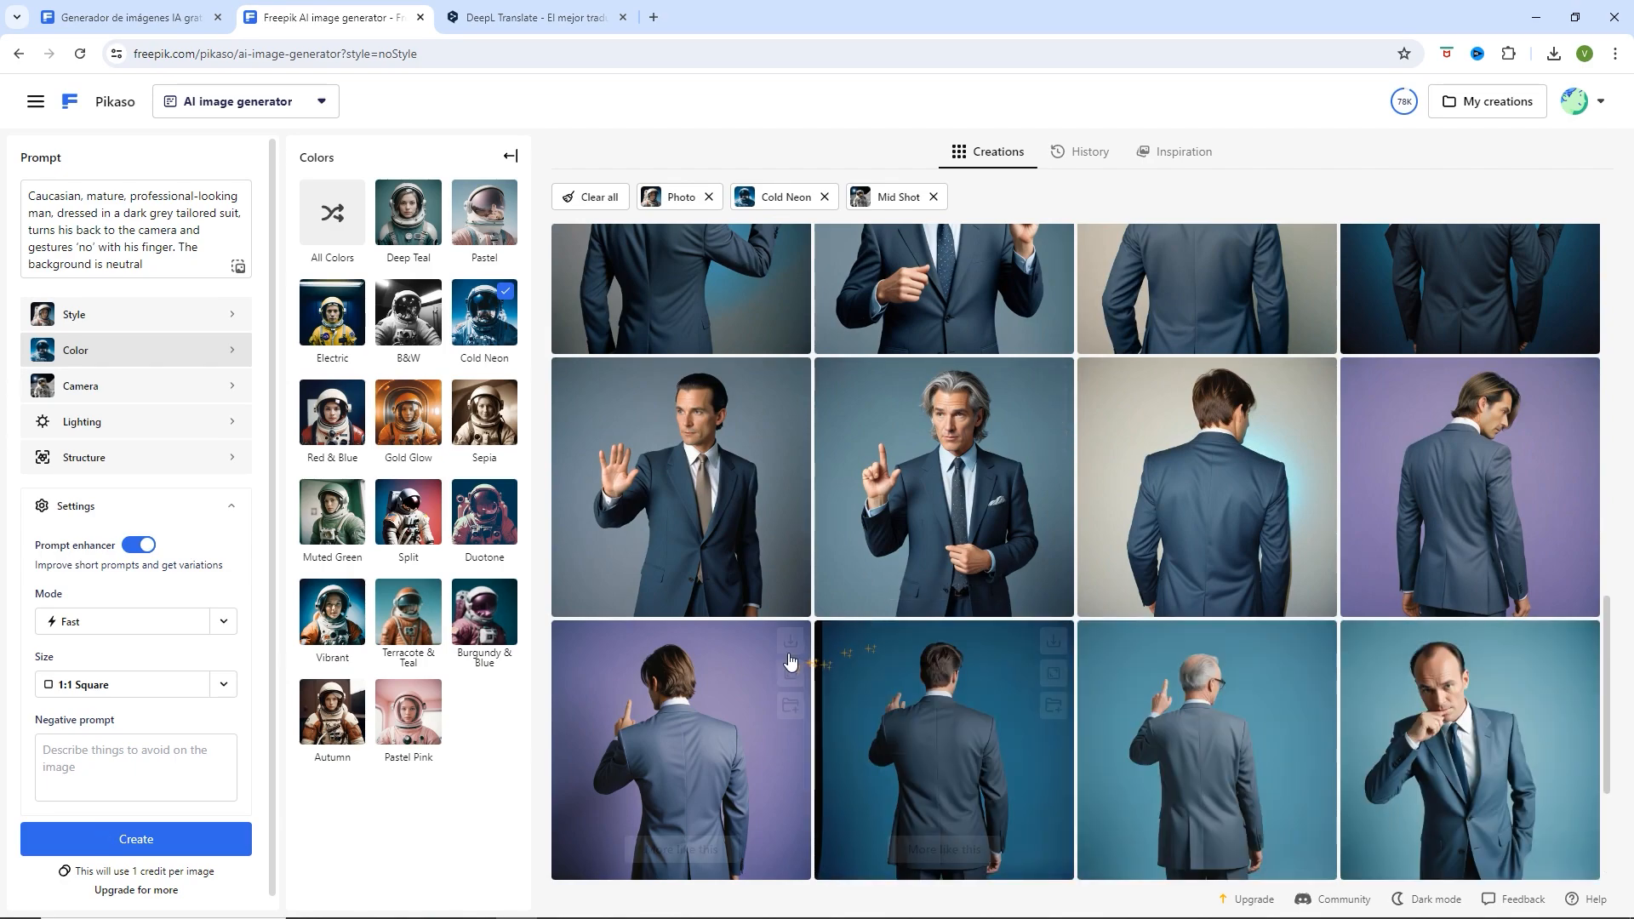
left_click(689, 725)
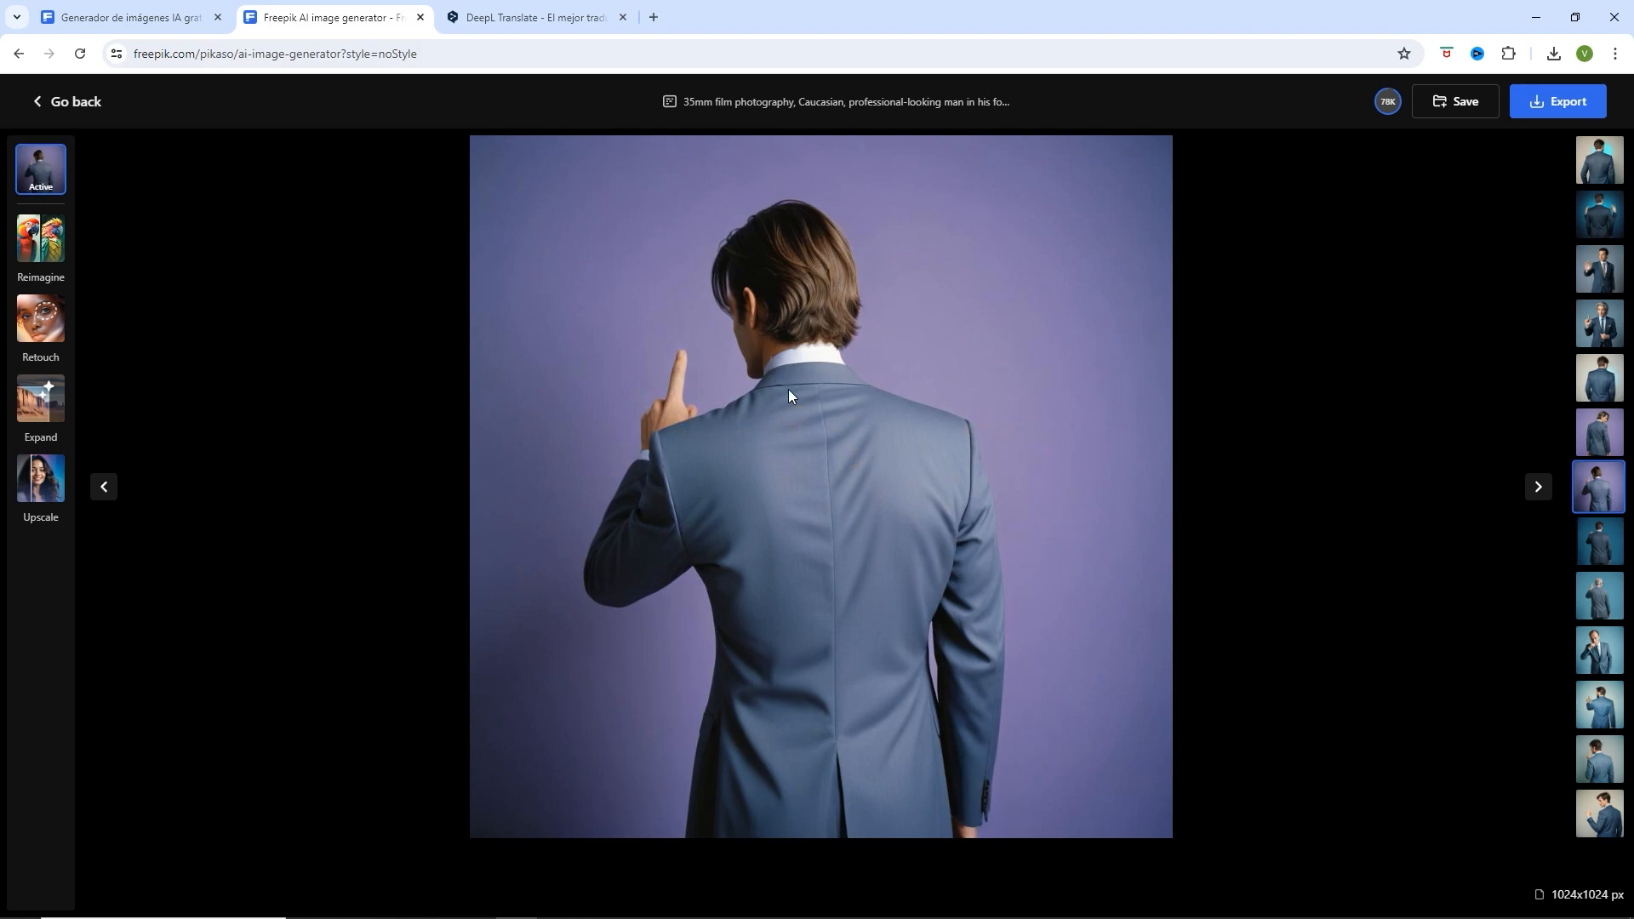
left_click(64, 103)
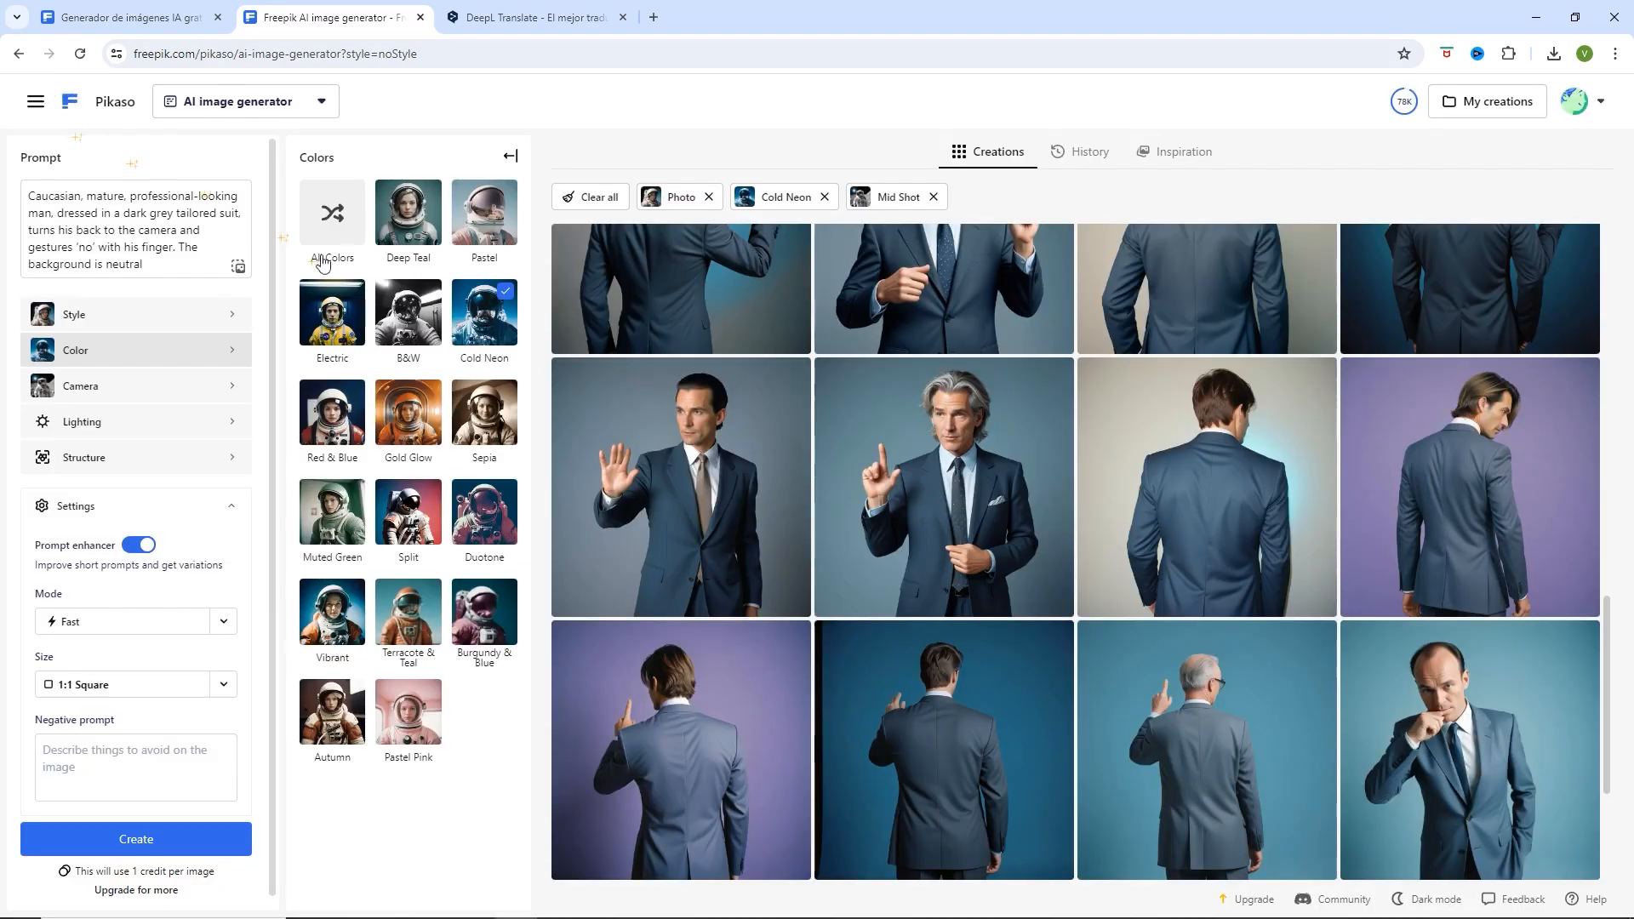
scroll(945, 698, "down", 3)
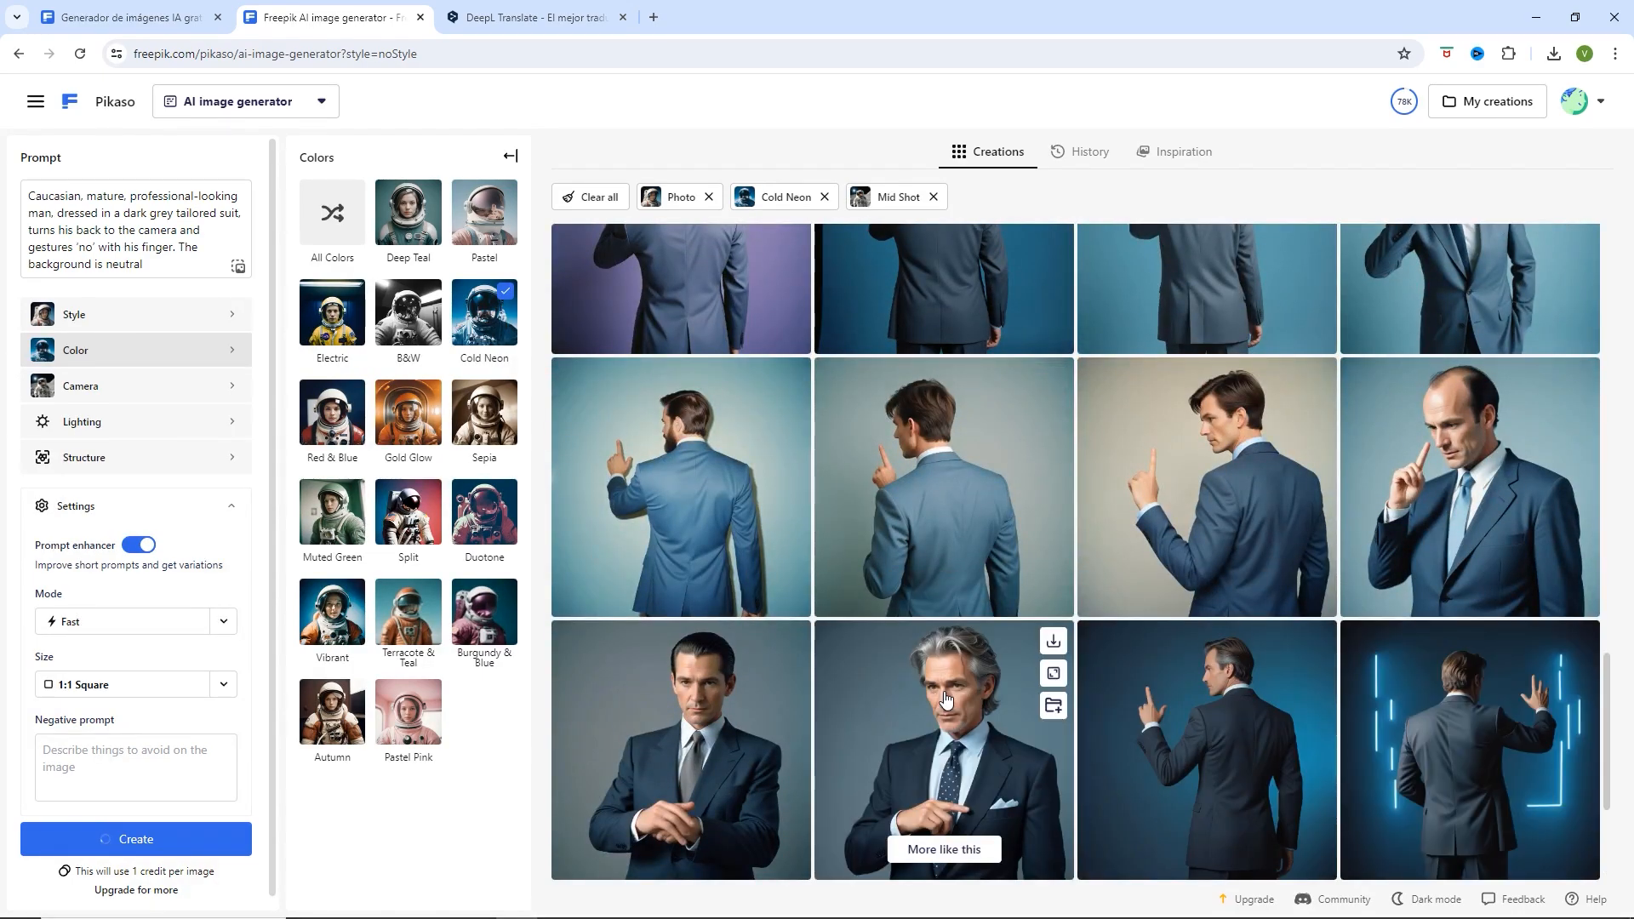
scroll(945, 700, "down", 3)
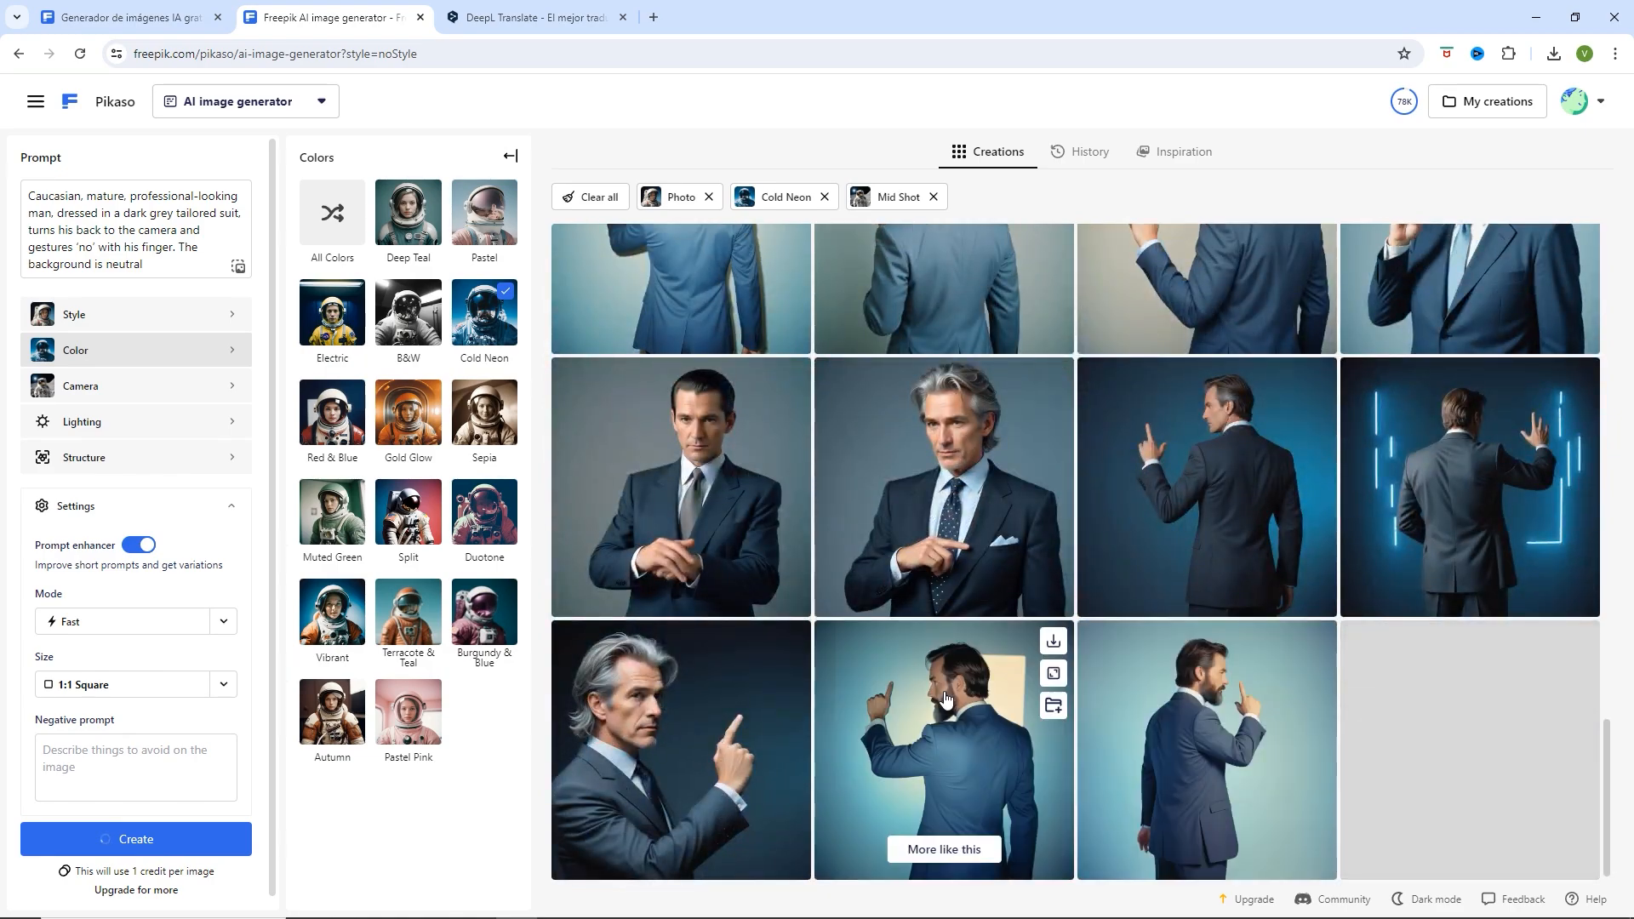
scroll(947, 699, "up", 5)
scroll(944, 699, "up", 4)
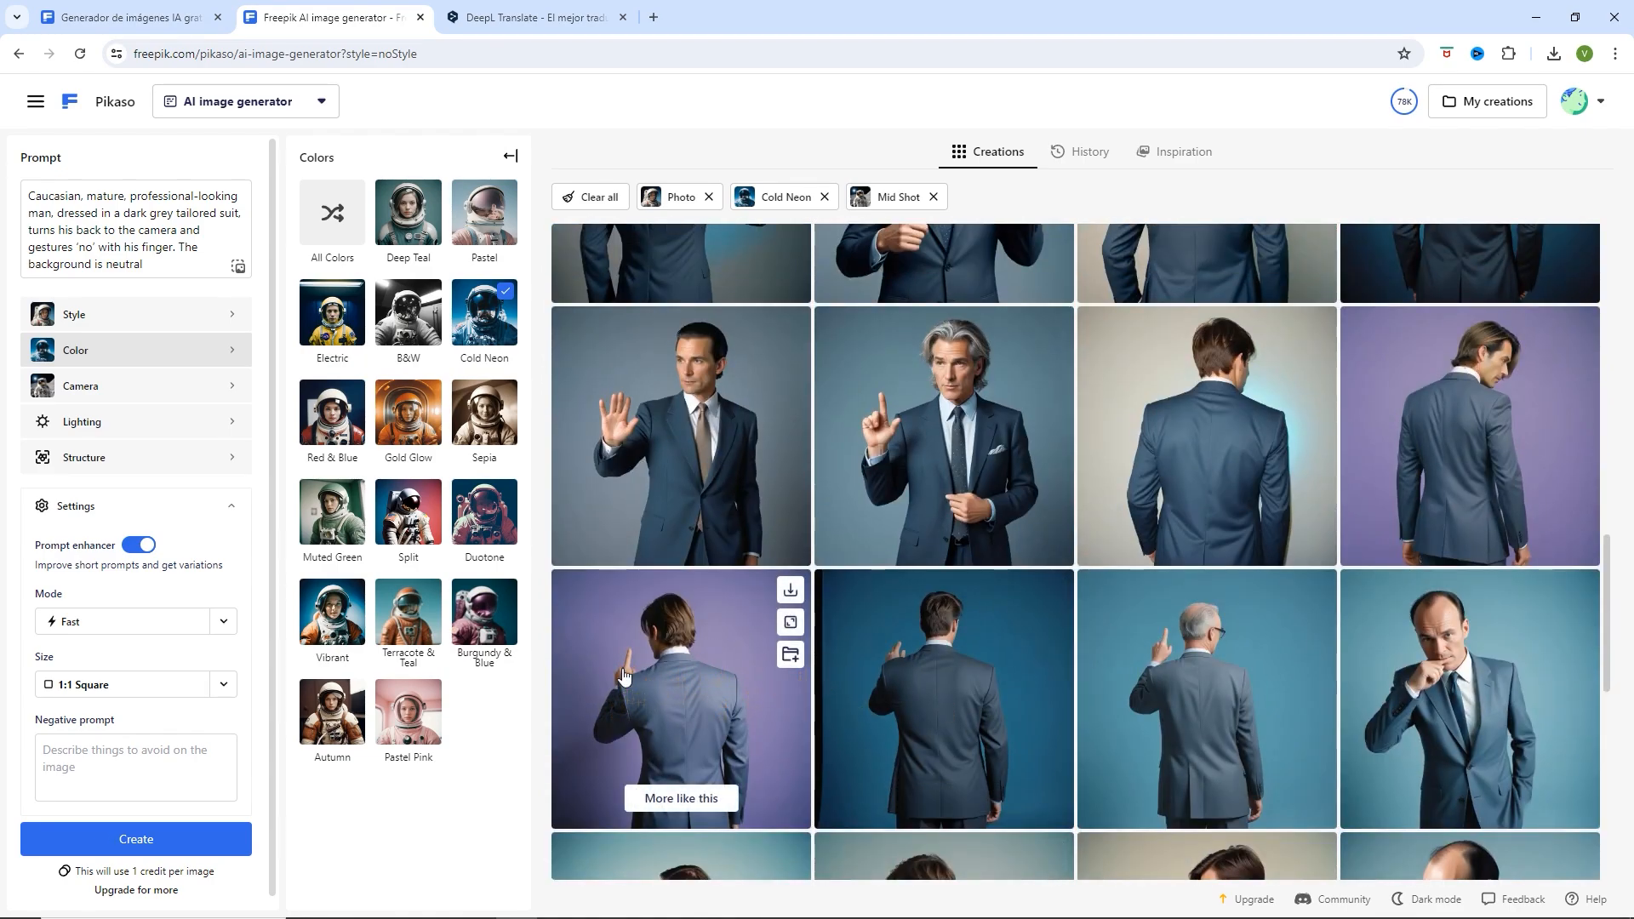
- Send the image of the man against the purple background to the Upscaler and set the resolution to 2k
left_click(790, 628)
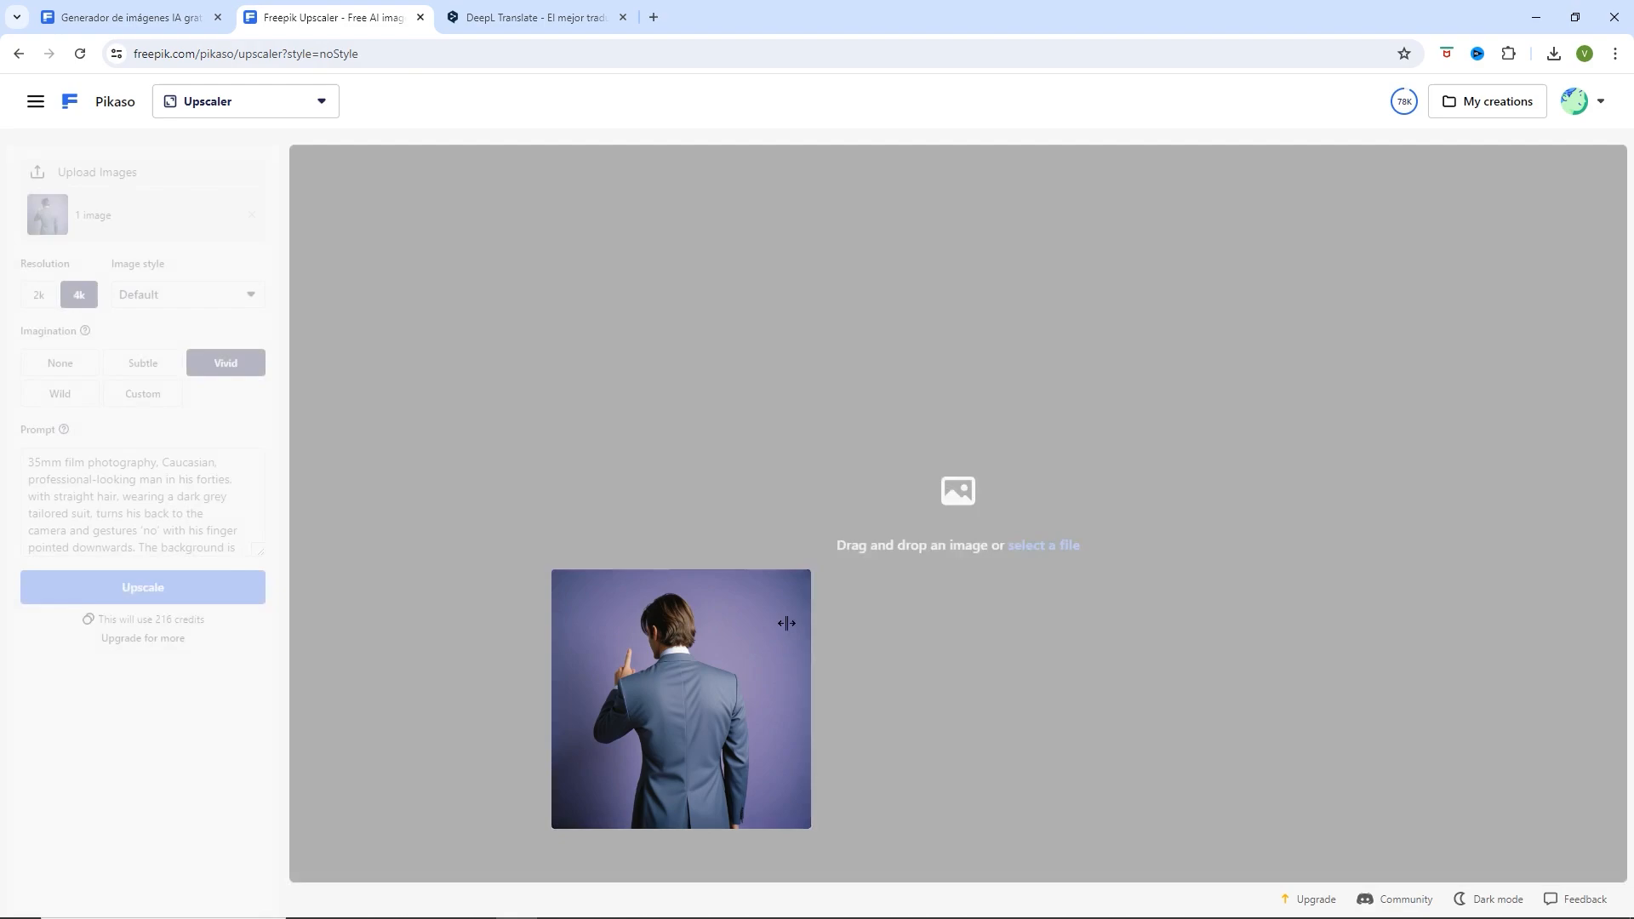
left_click(35, 286)
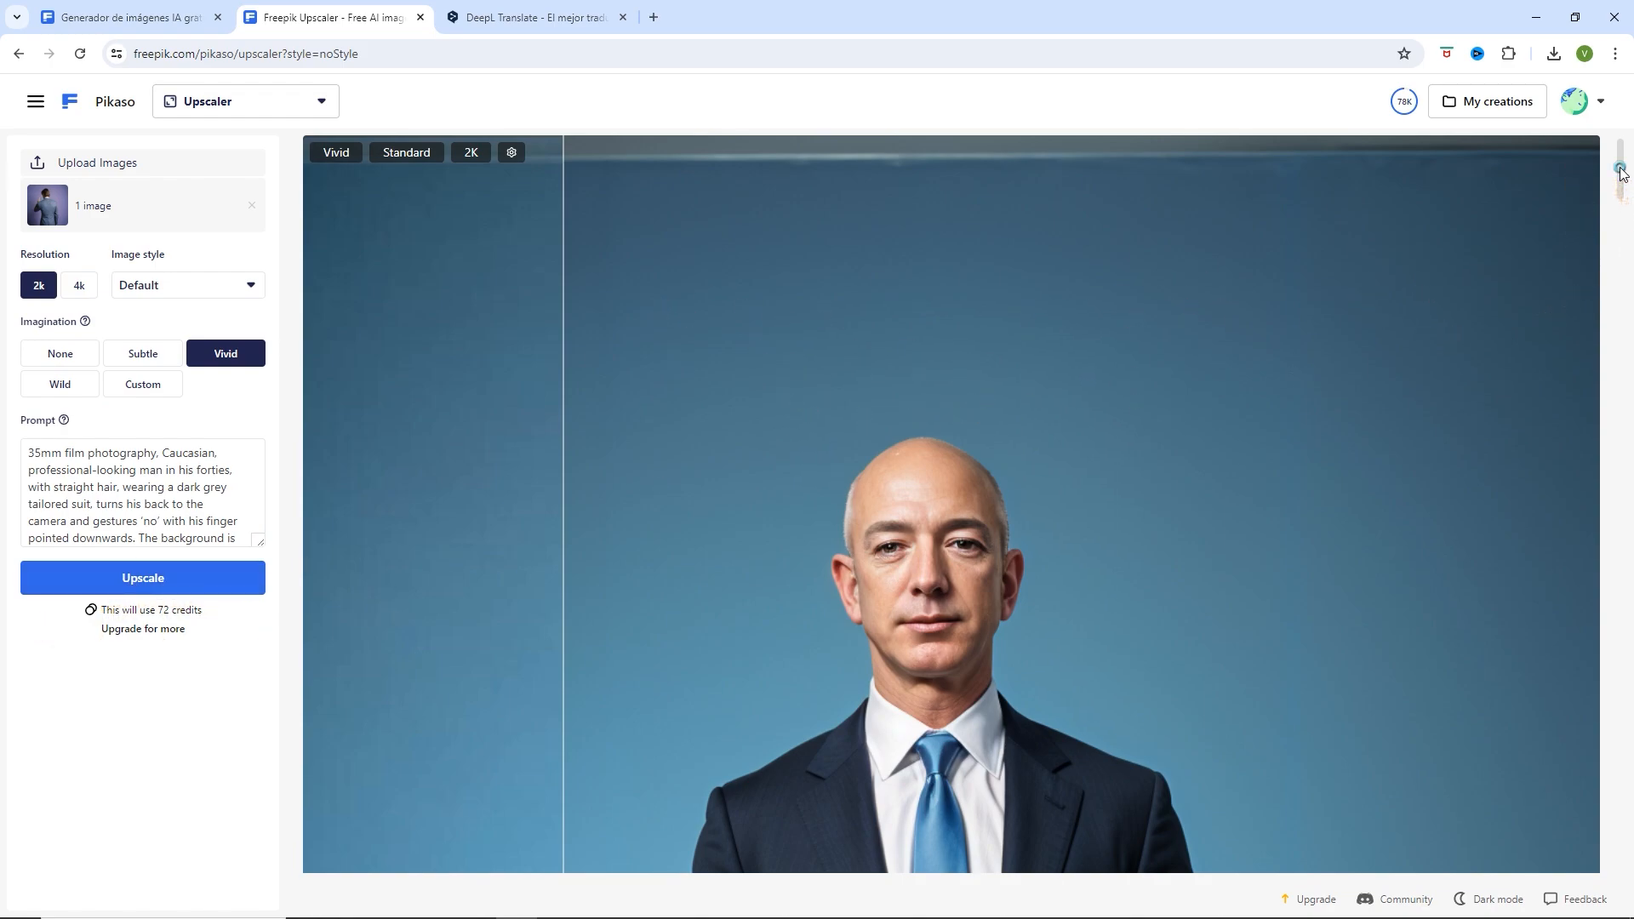
- Look through the earlier upscaled images for the suited man seen from behind with a raised finger
left_click_drag(1621, 173, 1590, 759)
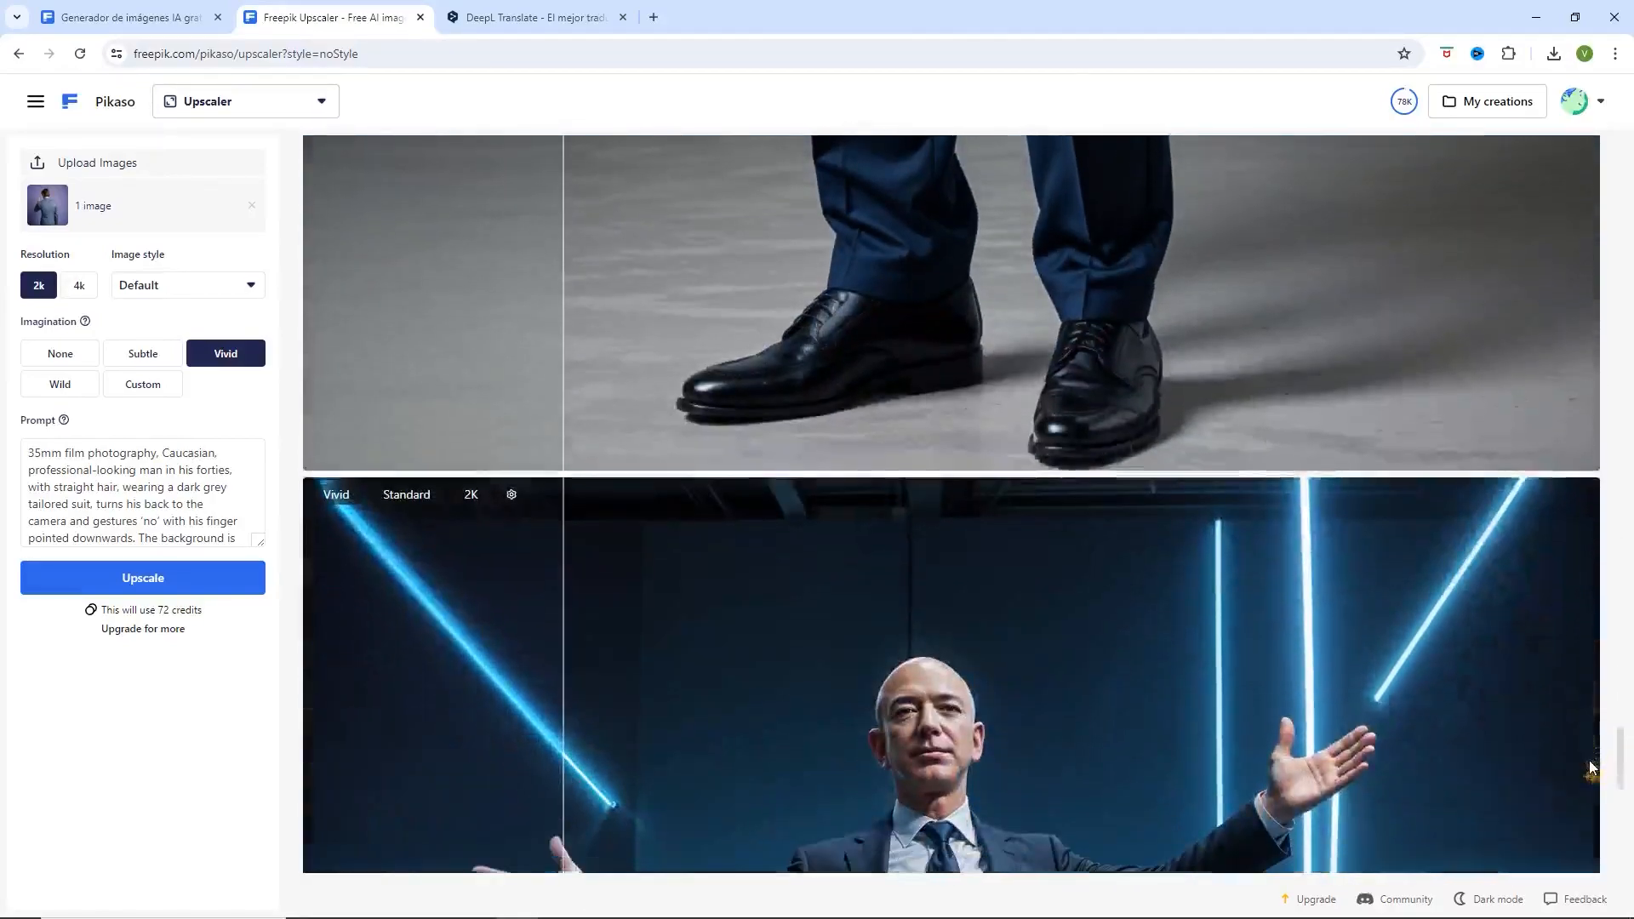
scroll(1590, 759, "down", 20)
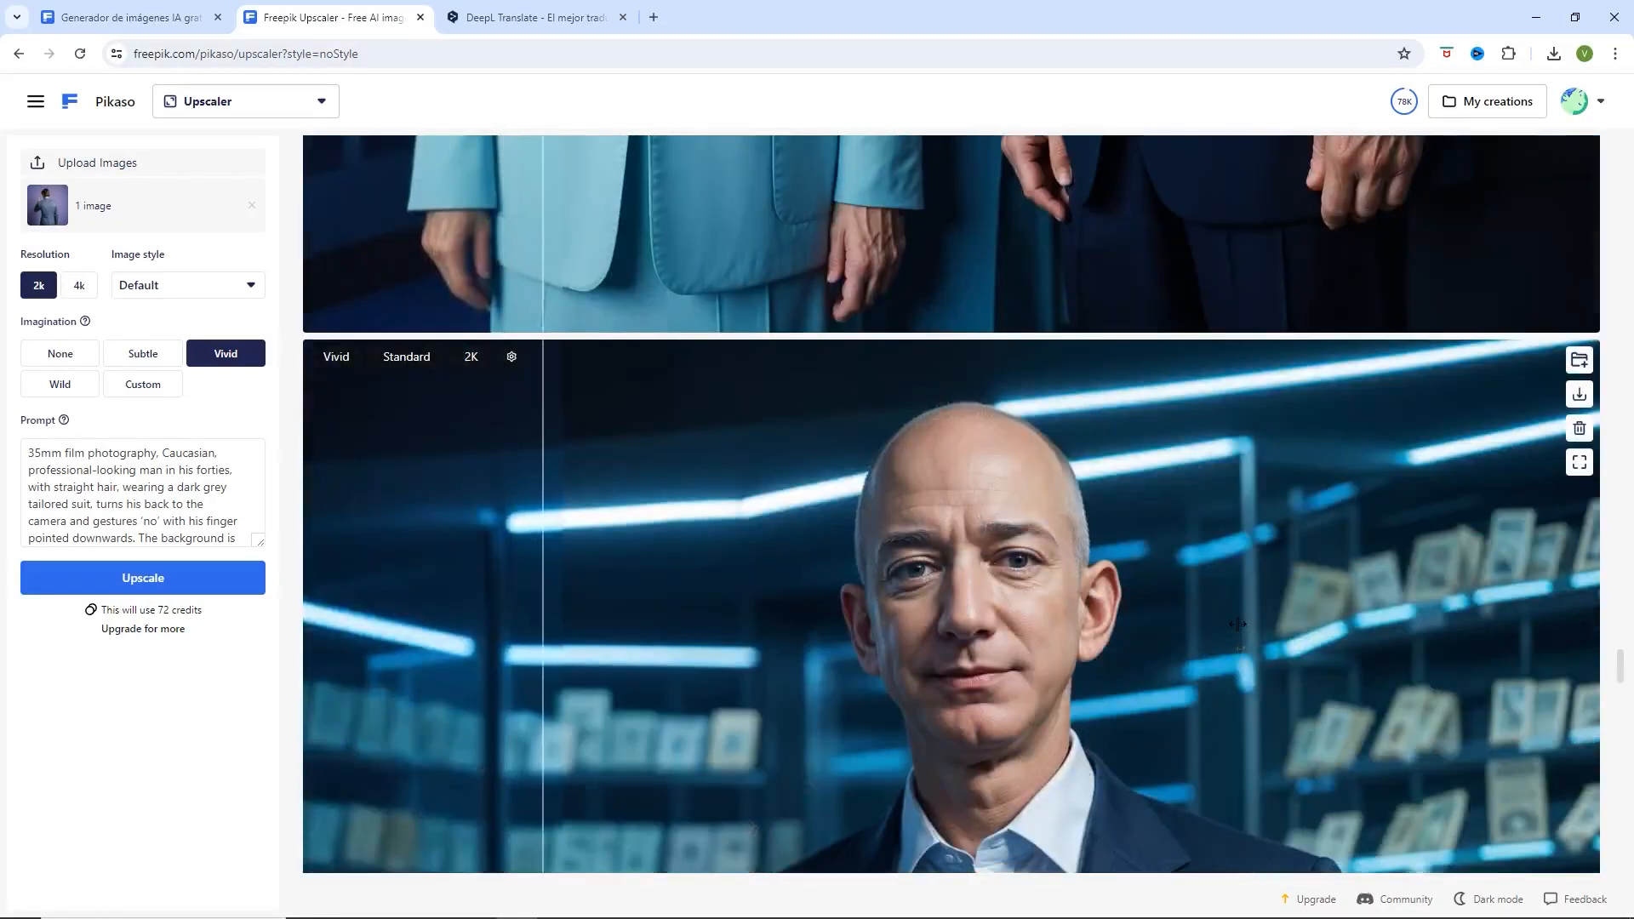
scroll(1238, 624, "down", 20)
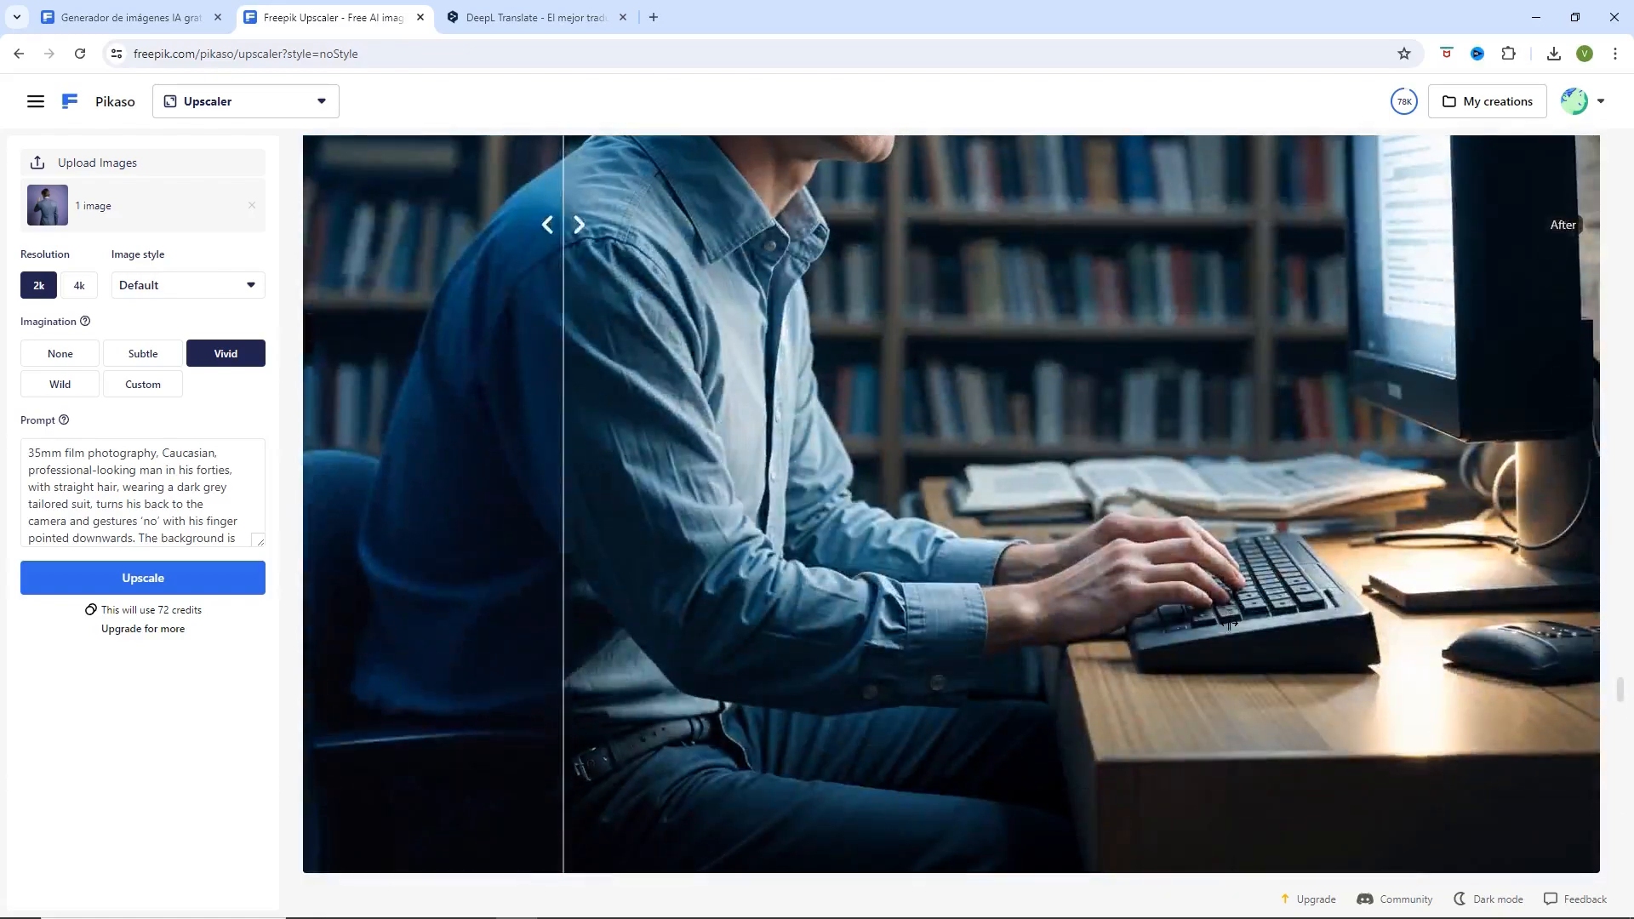
scroll(1230, 624, "down", 15)
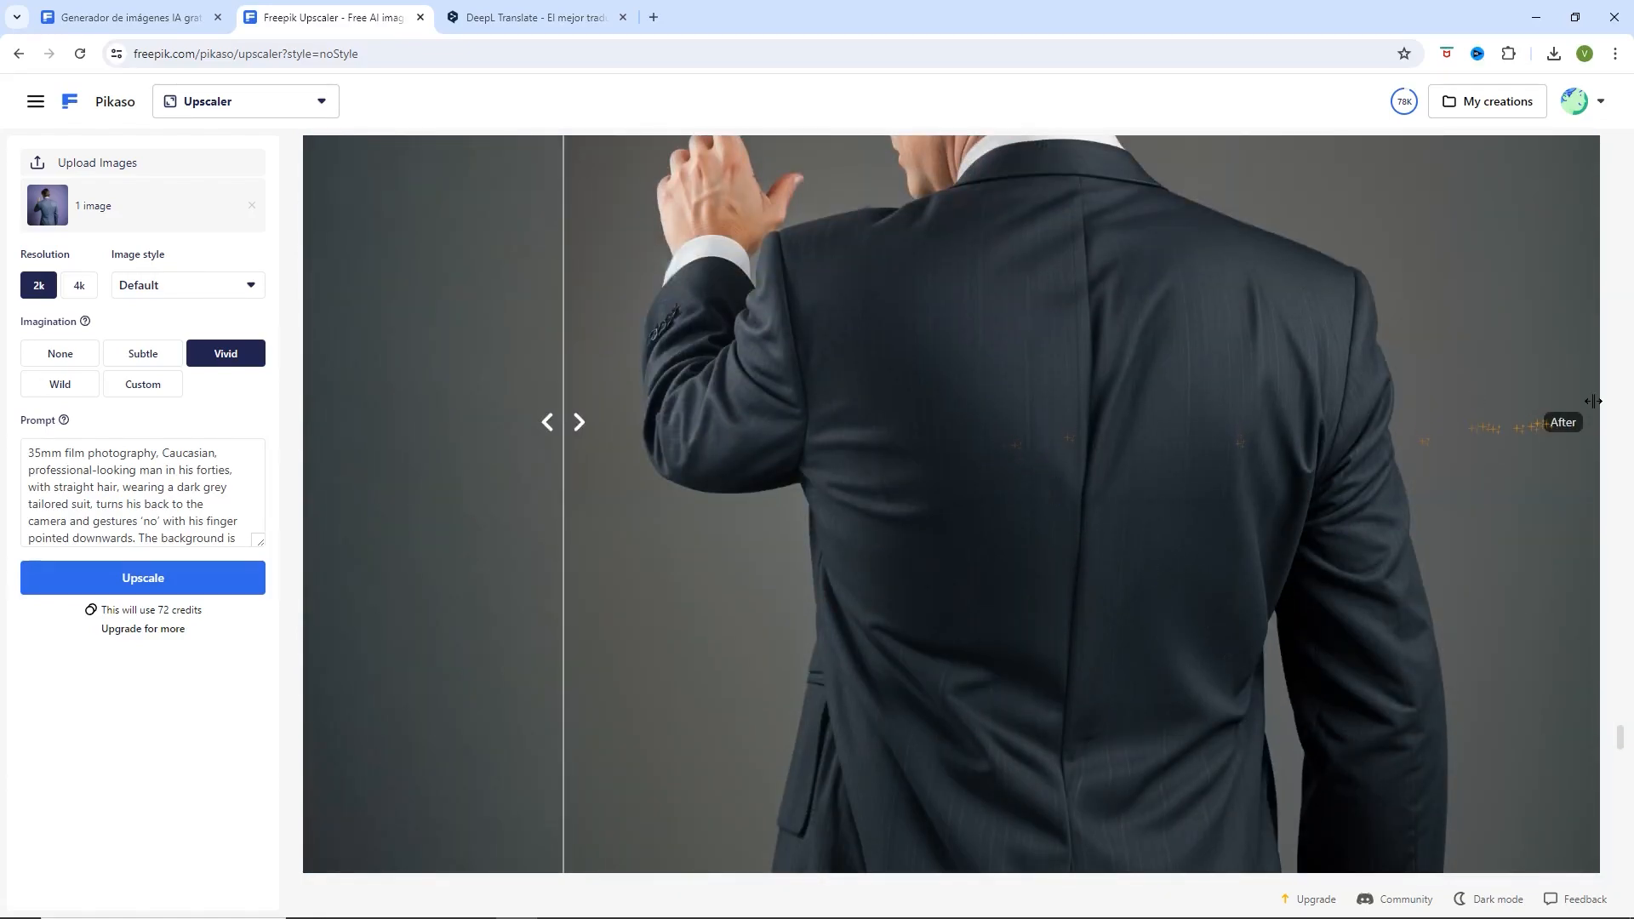
scroll(1366, 491, "up", 4)
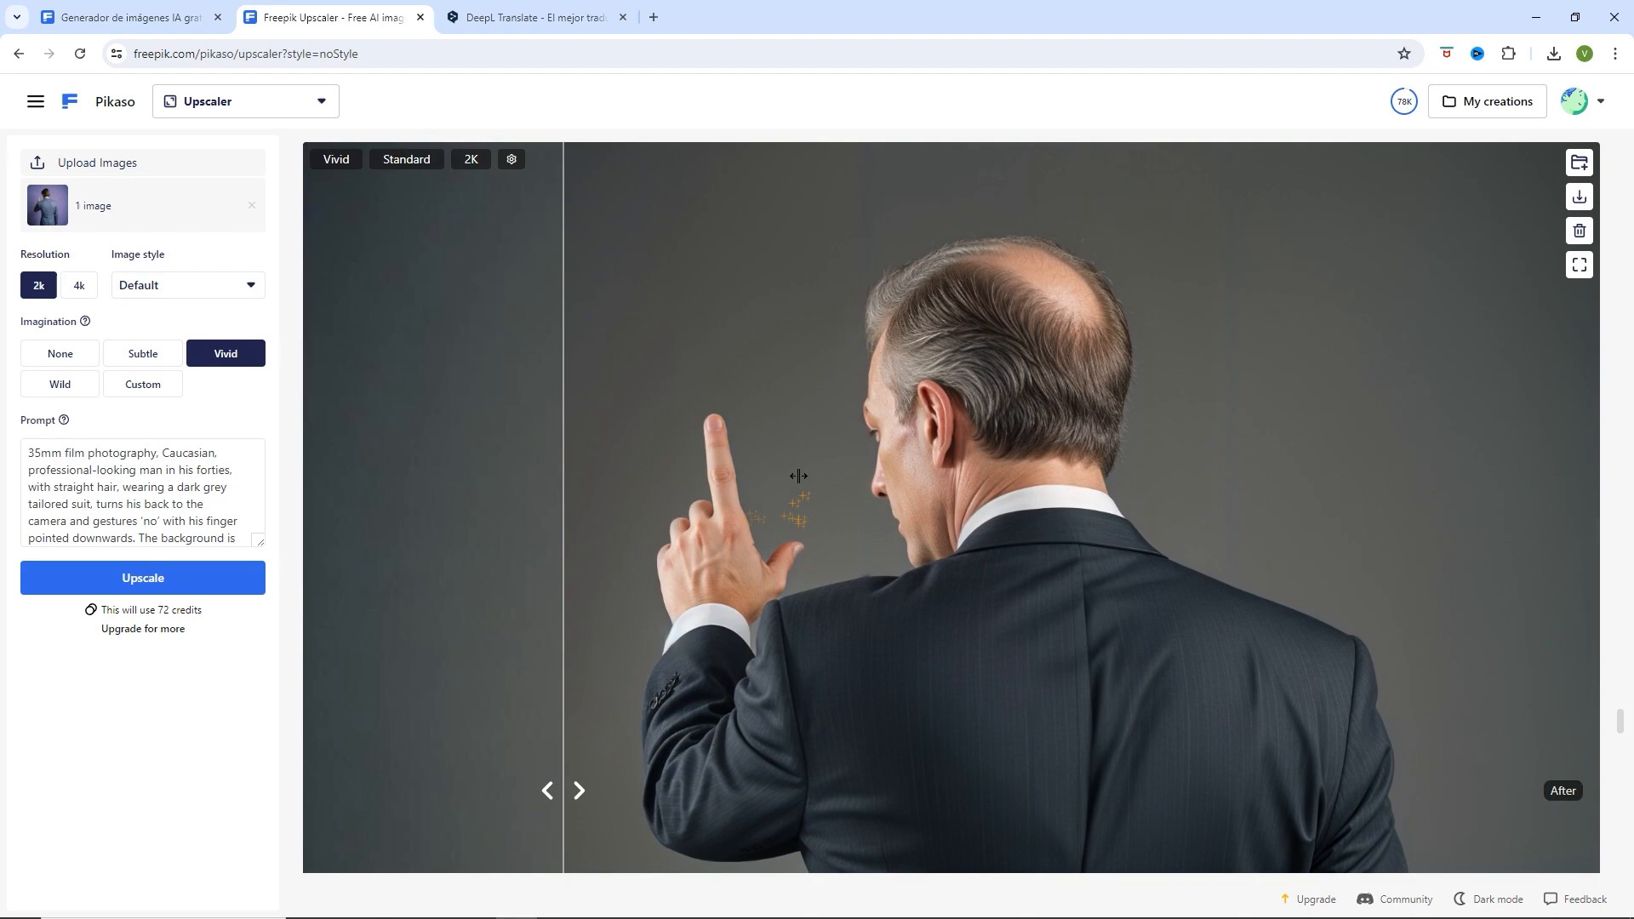
- Return from the Upscaler to the AI image generator and select the whole existing prompt
left_click(256, 103)
left_click(260, 145)
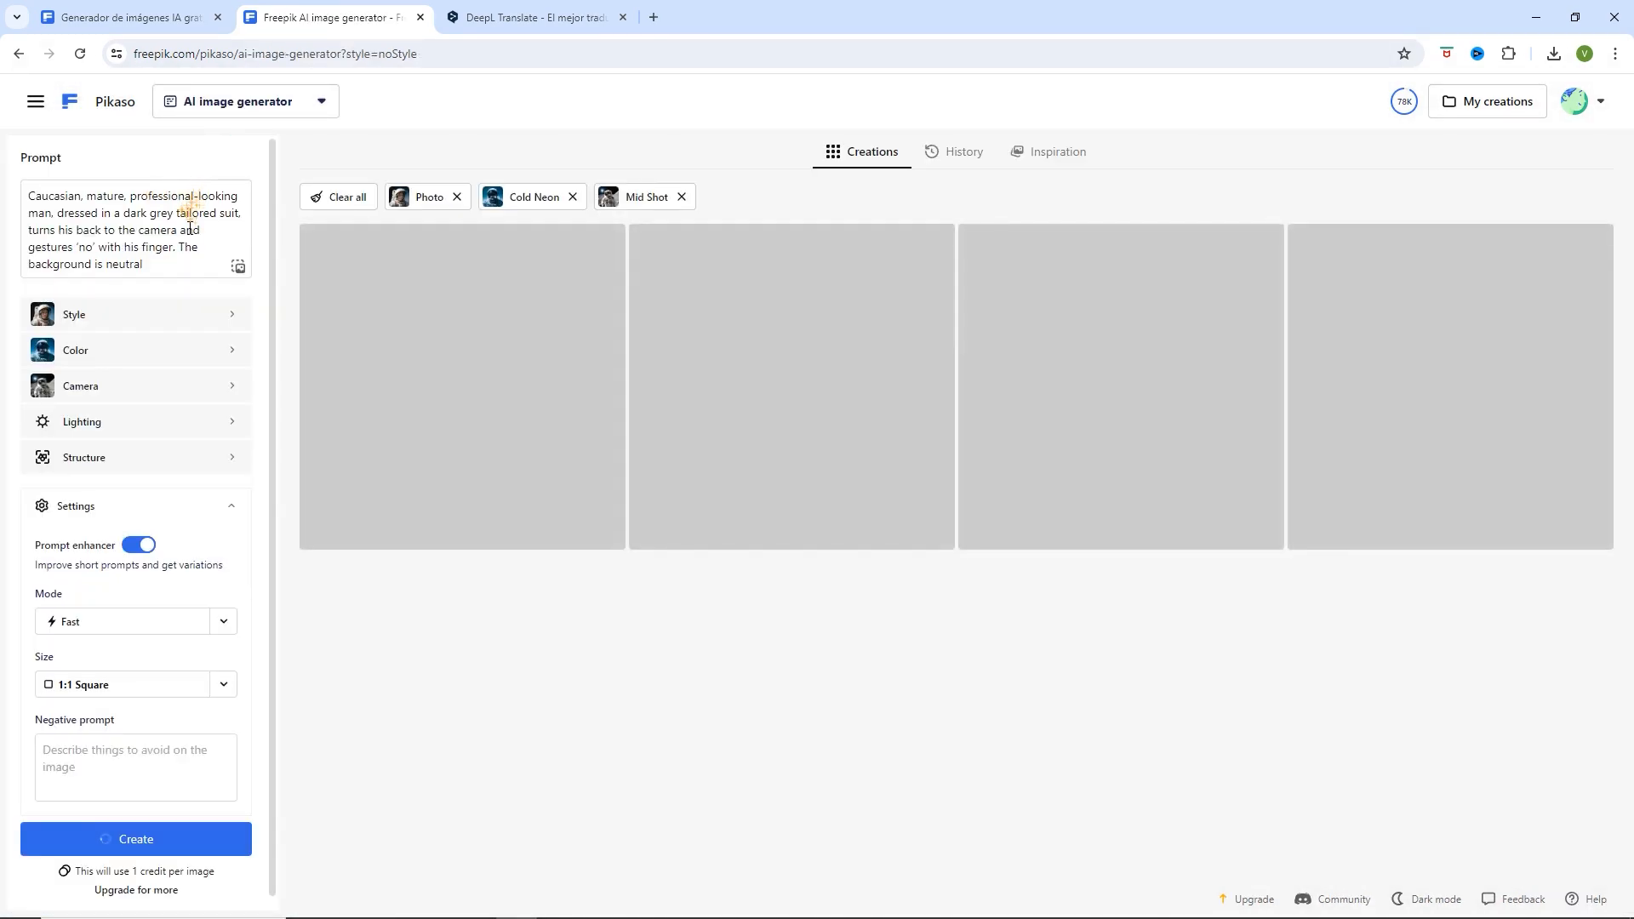
left_click_drag(182, 266, 10, 204)
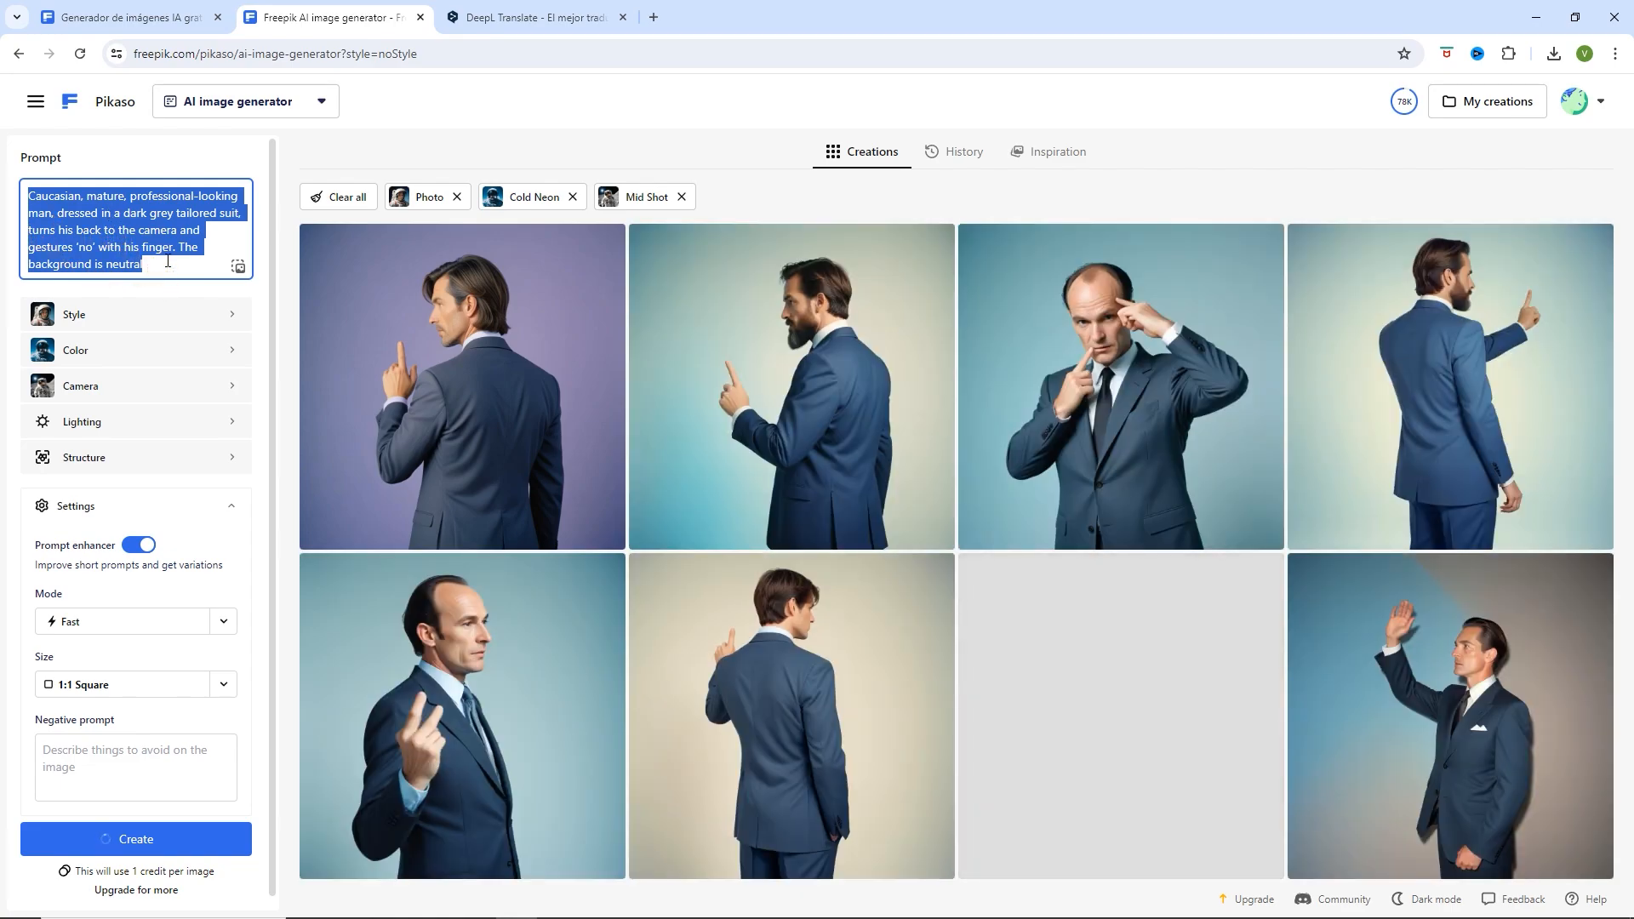
- In DeepL, replace the source text with "Jeff Bezos fundador de Amazon, de pie, con una mano en la barbilla y la otra cruzada."
left_click(529, 17)
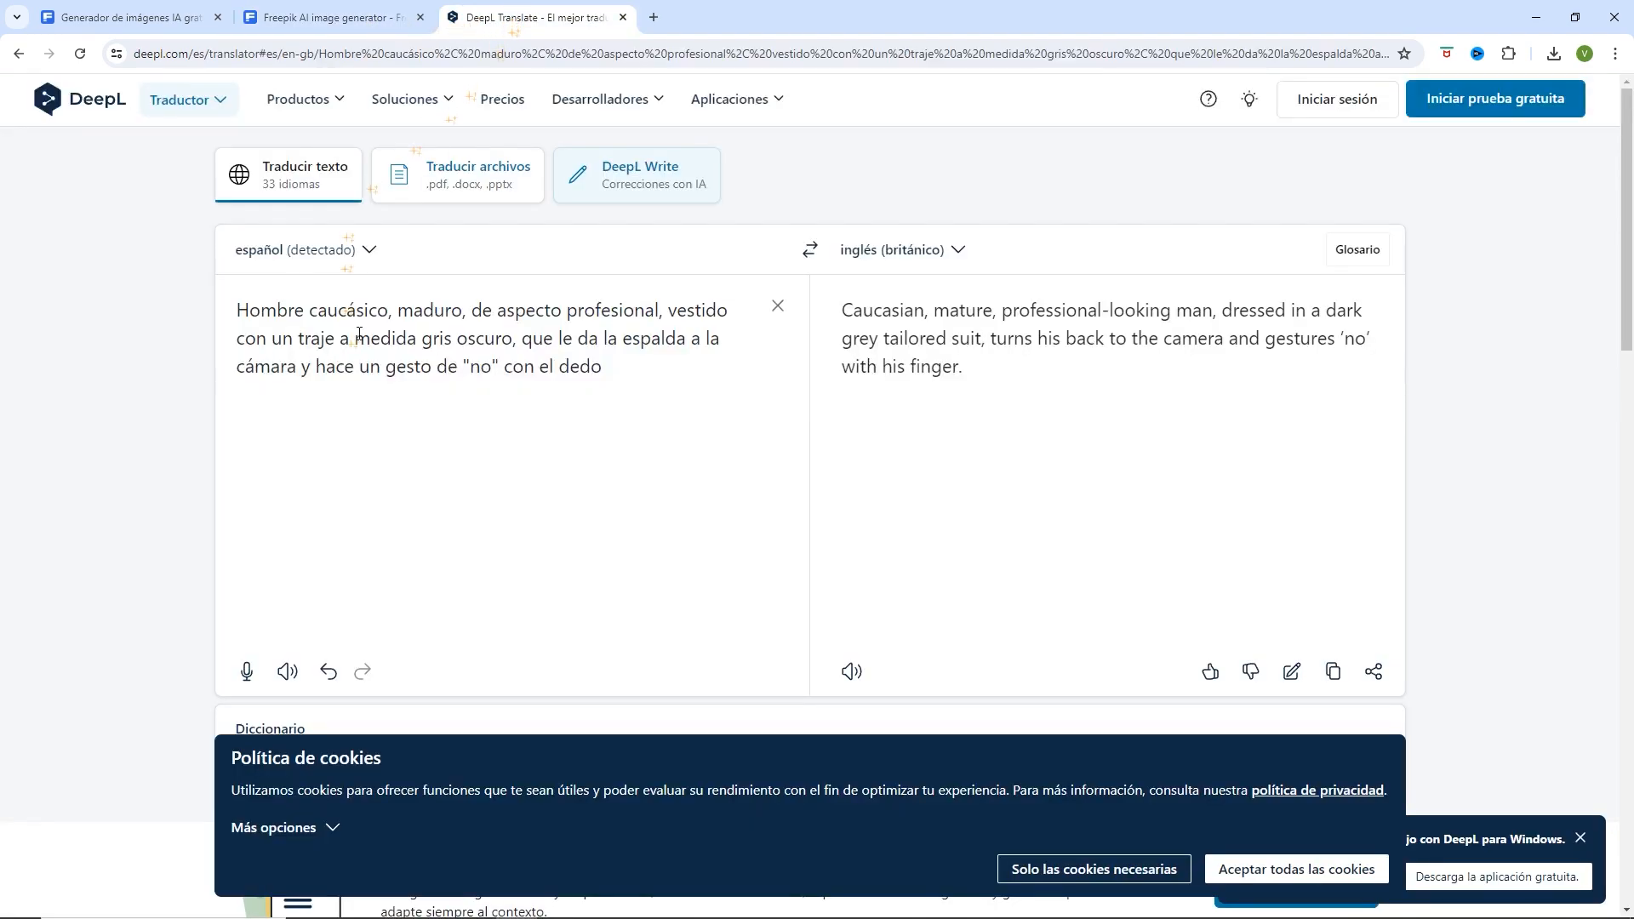
left_click(770, 311)
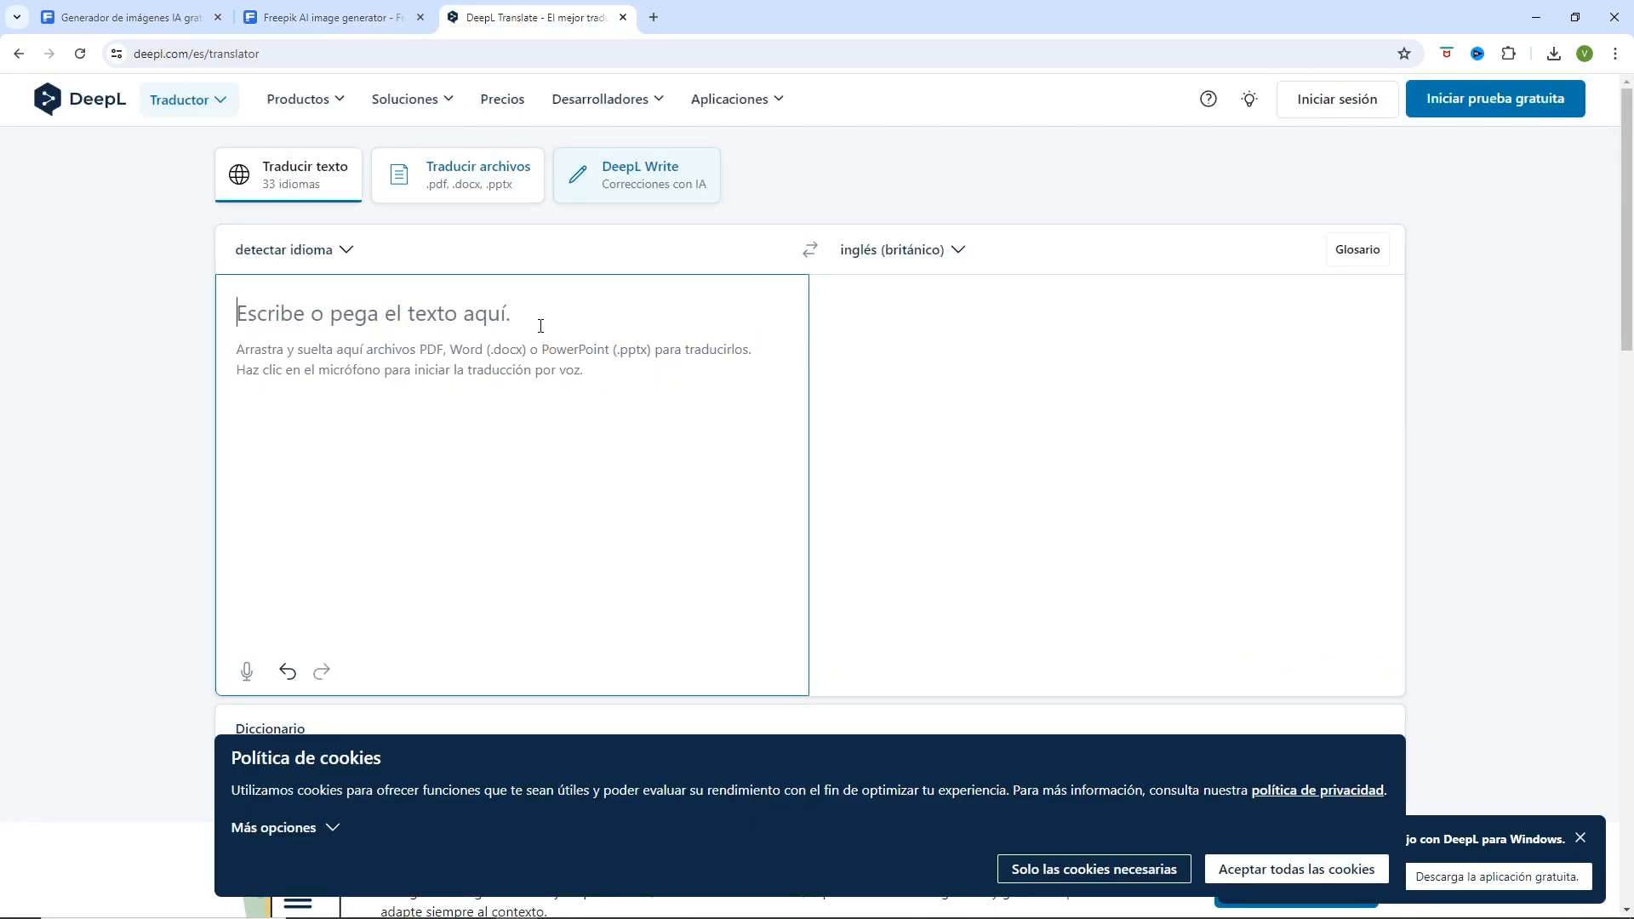
type("Jeff Be")
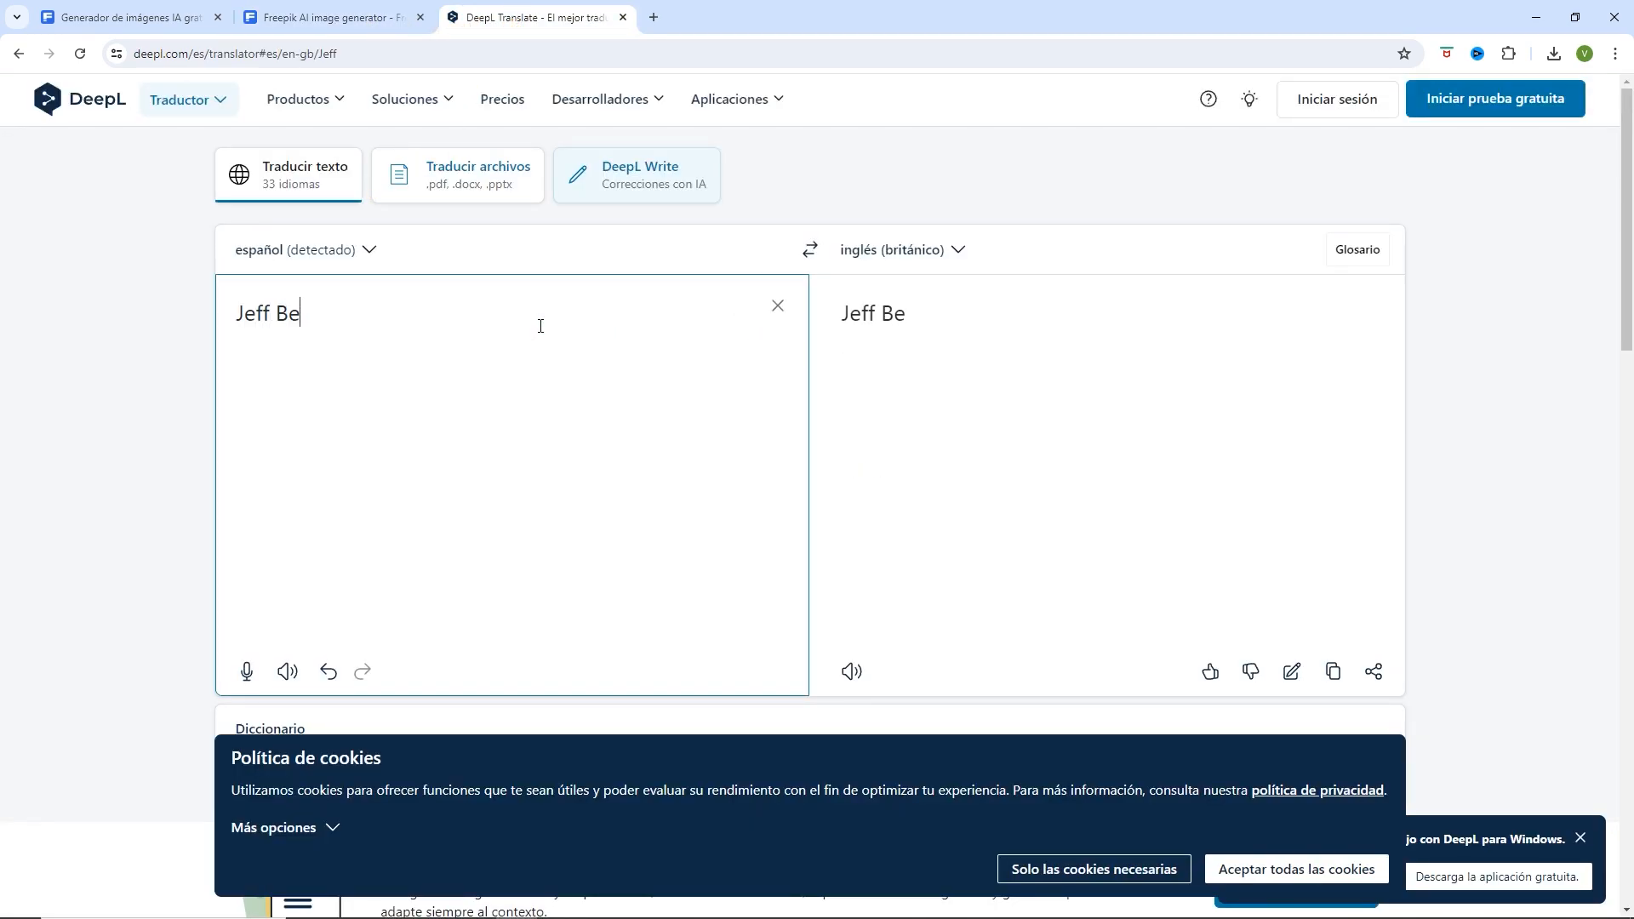
type("zos funda")
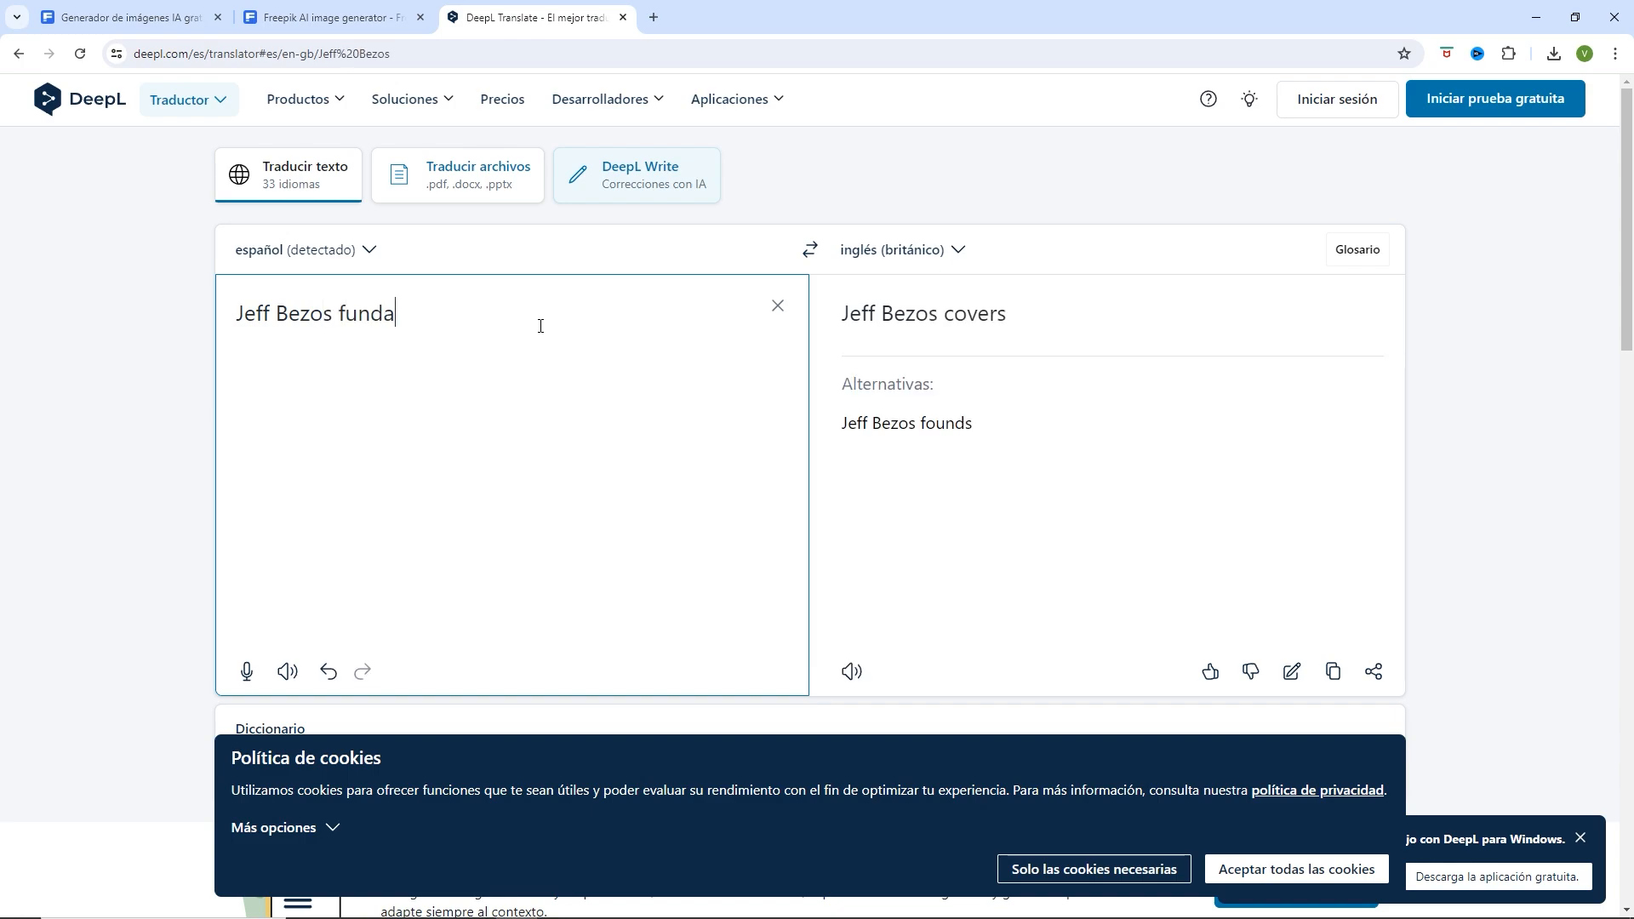
type("dor de Ama")
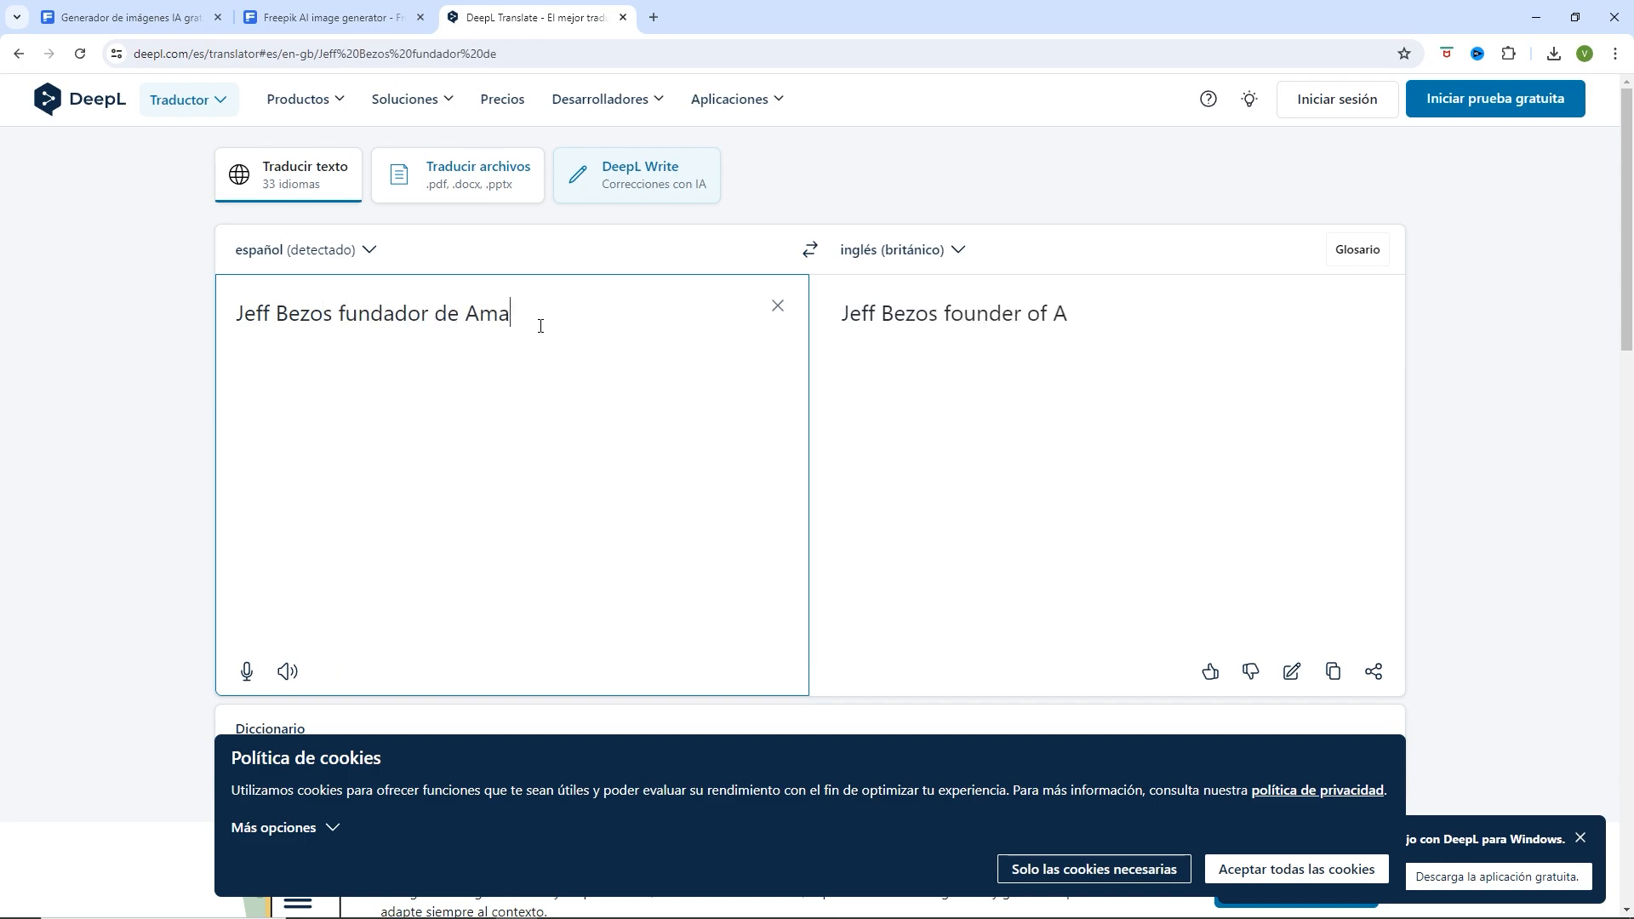
type("zon, de pie")
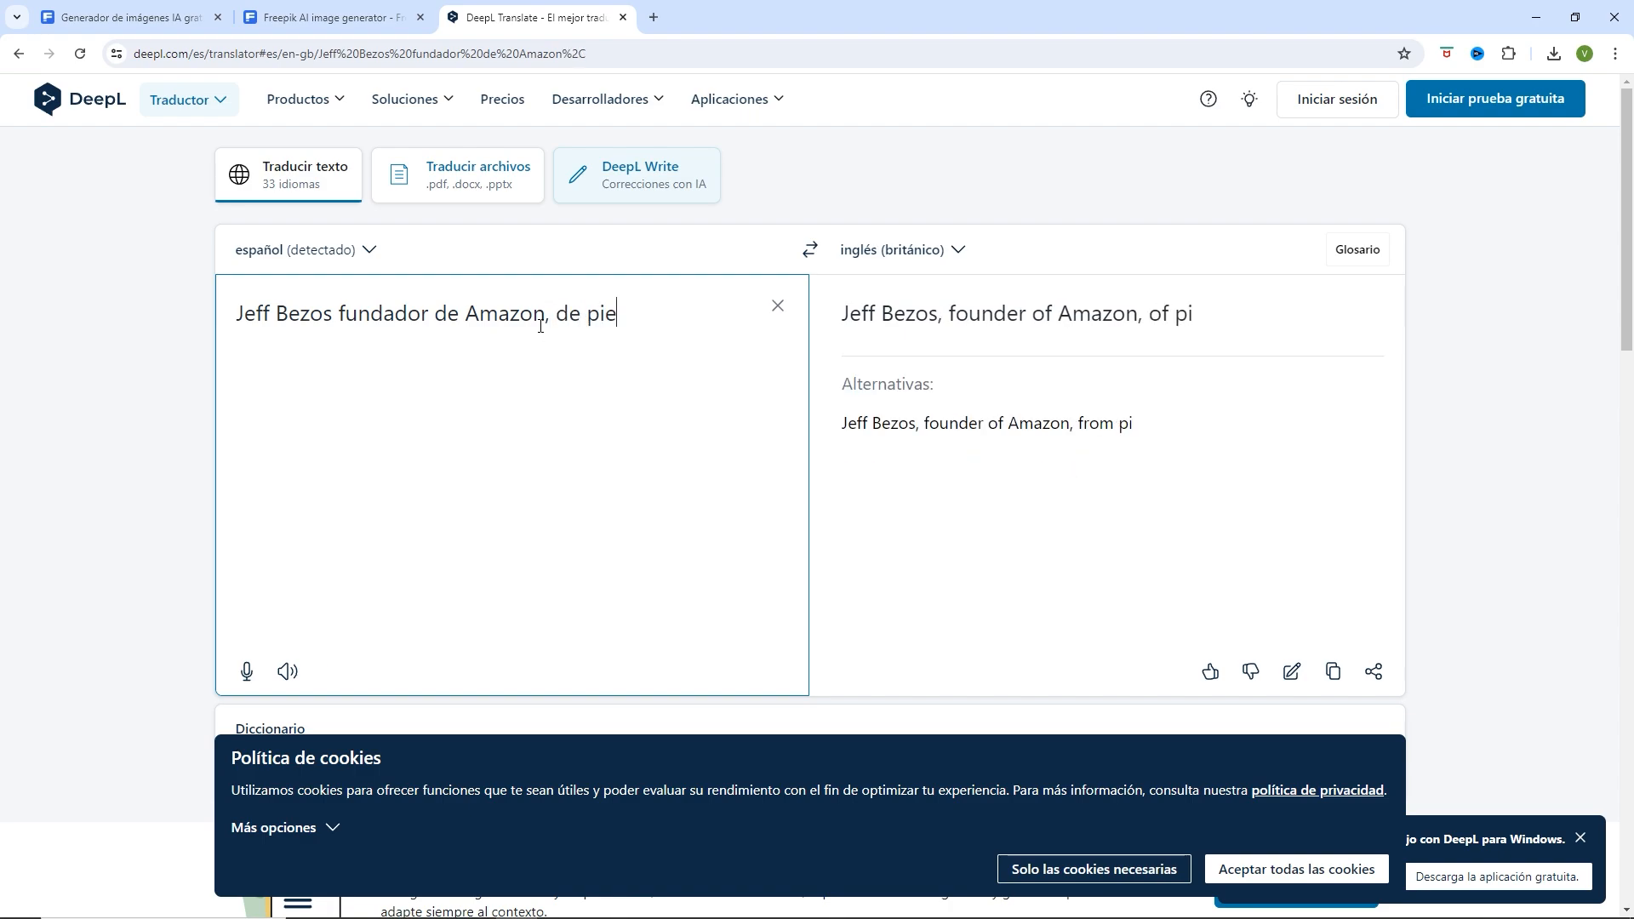
type(", con una man")
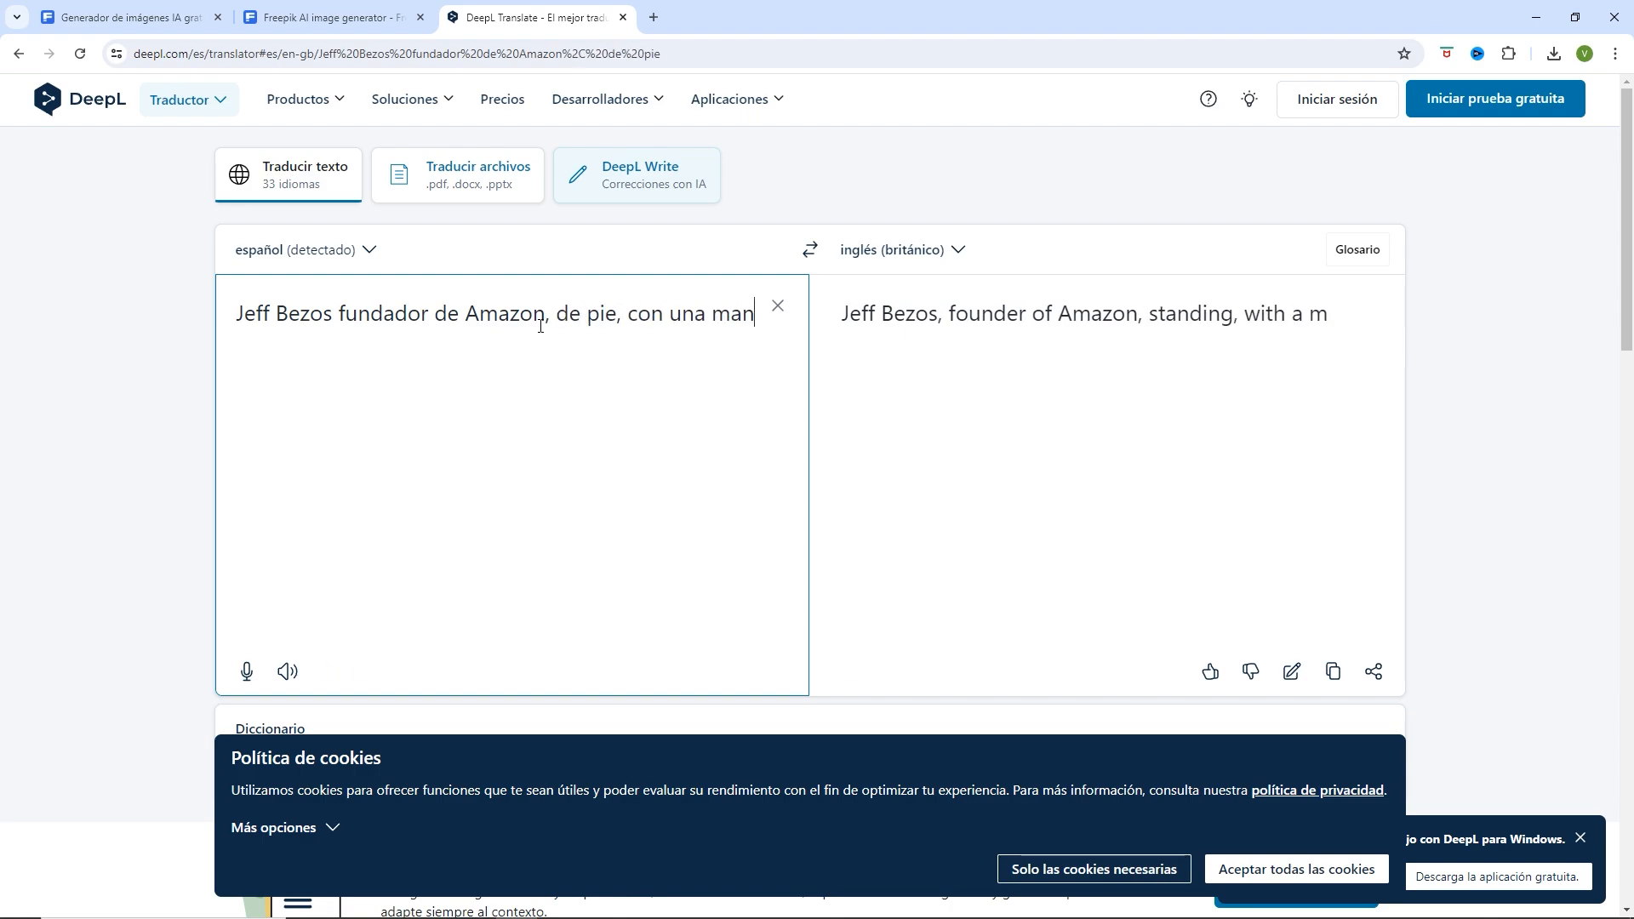
type("o en la barbi")
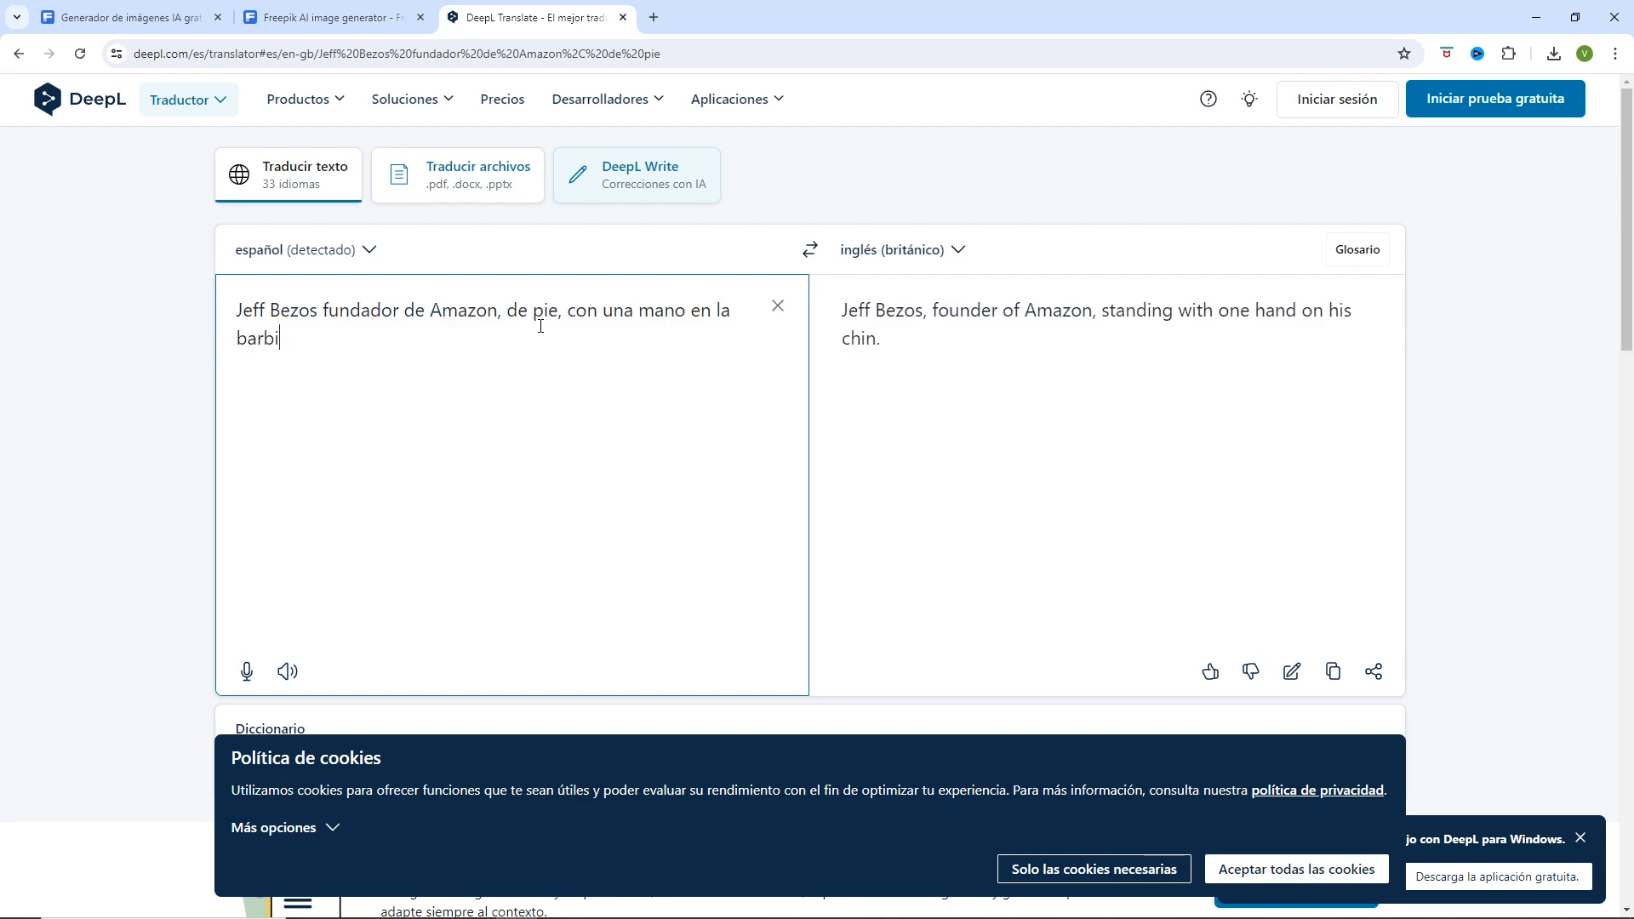
type("lla y la")
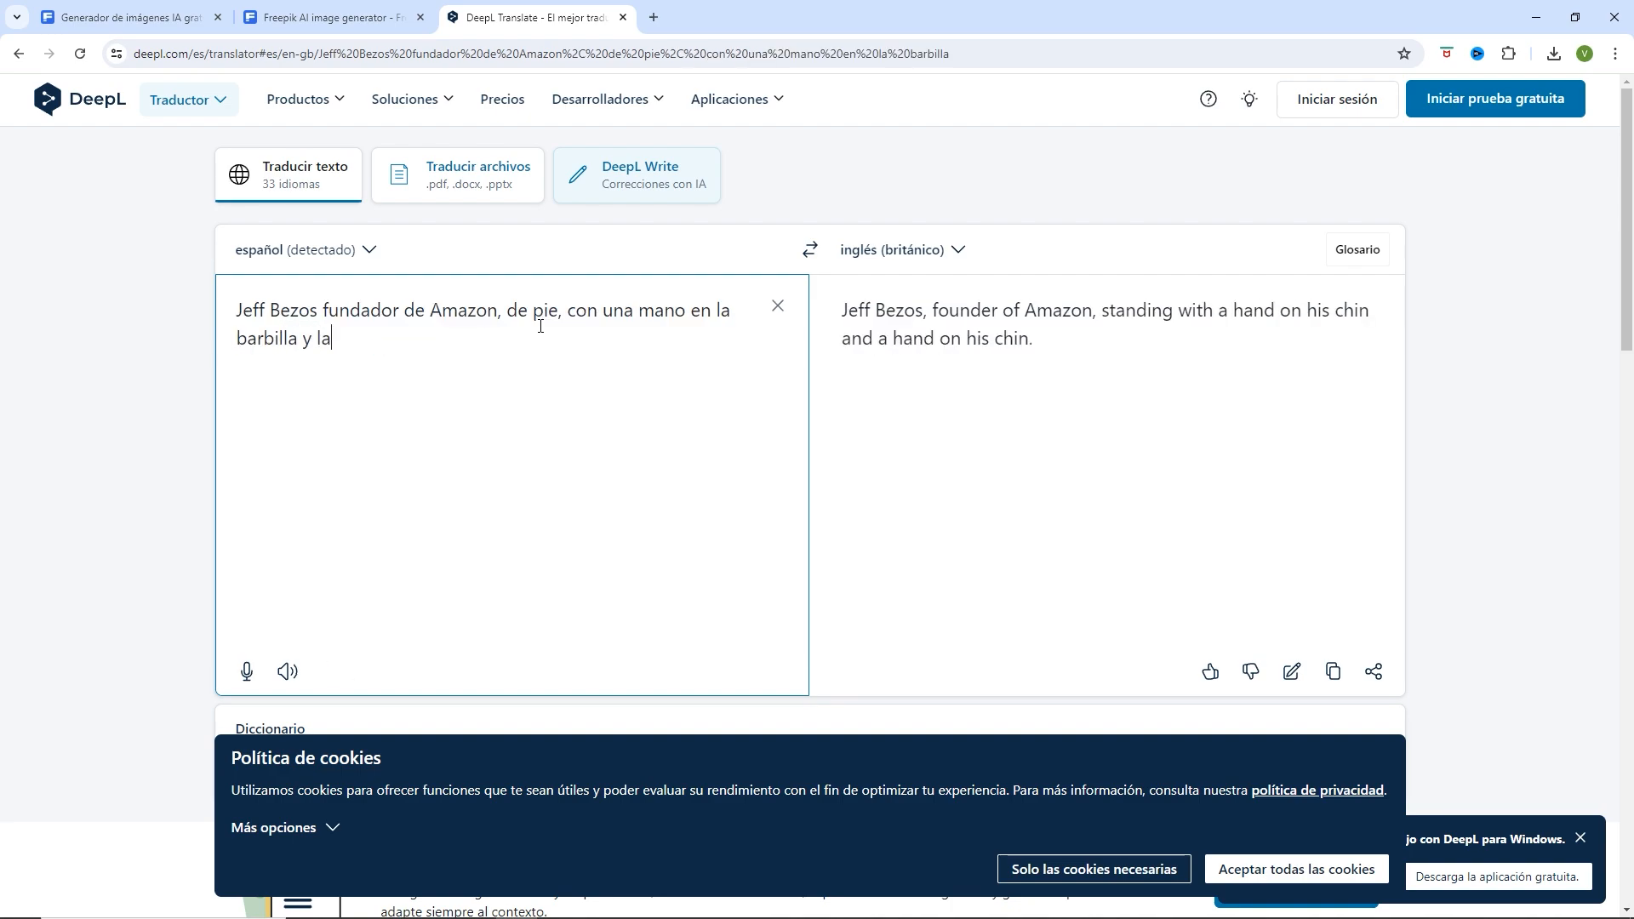
type(" otra ")
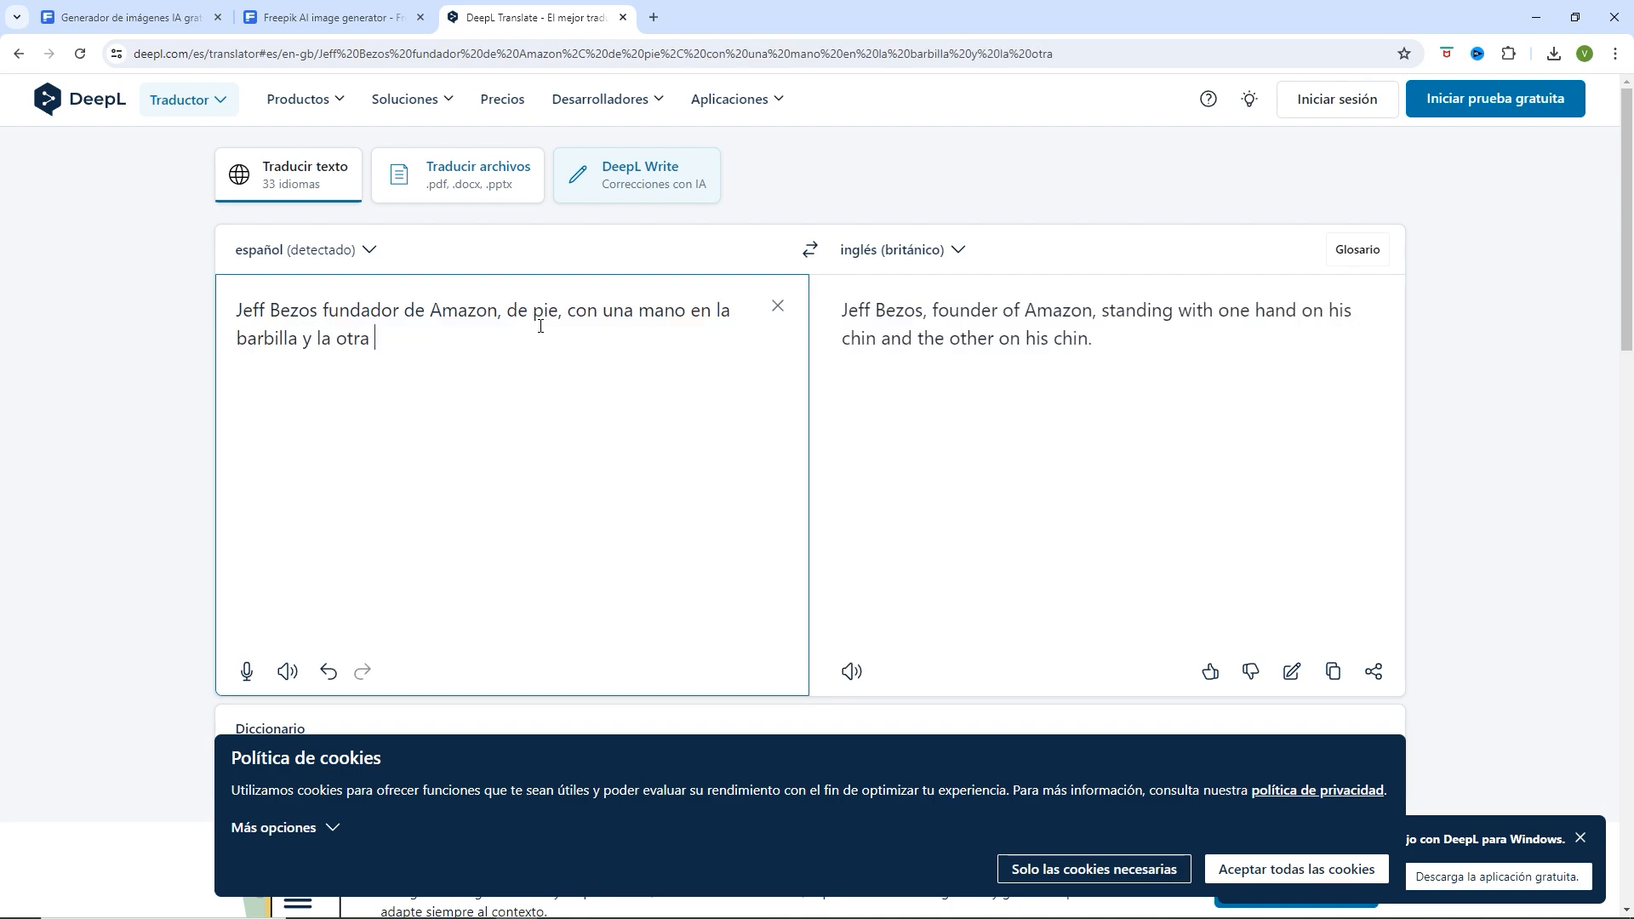
type("cruz")
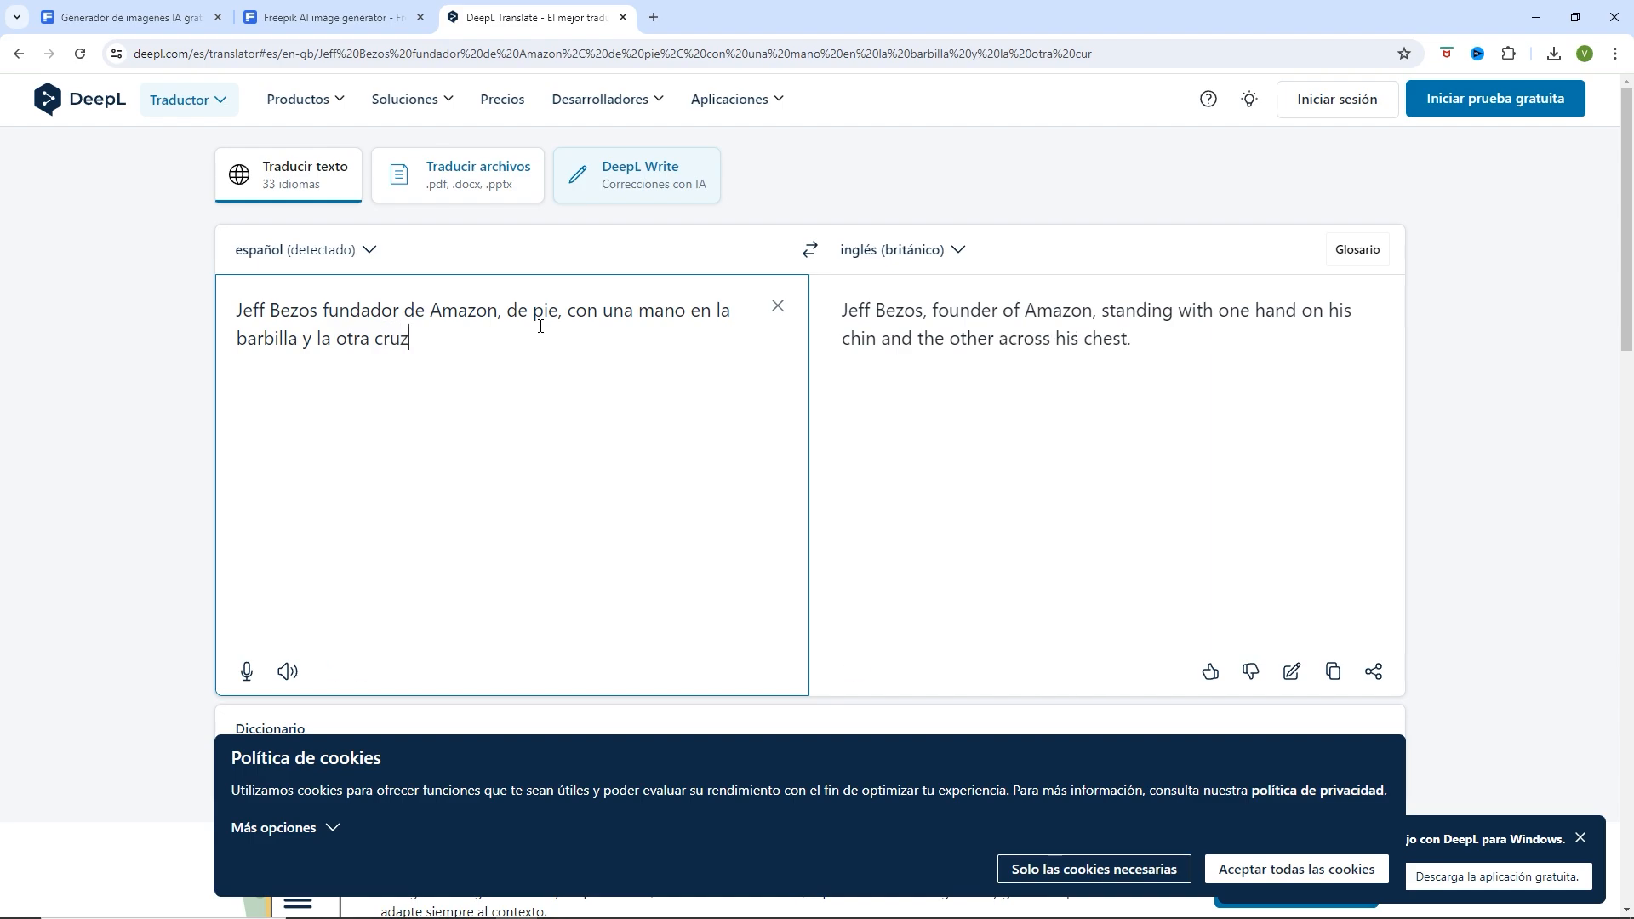
type("ada. E")
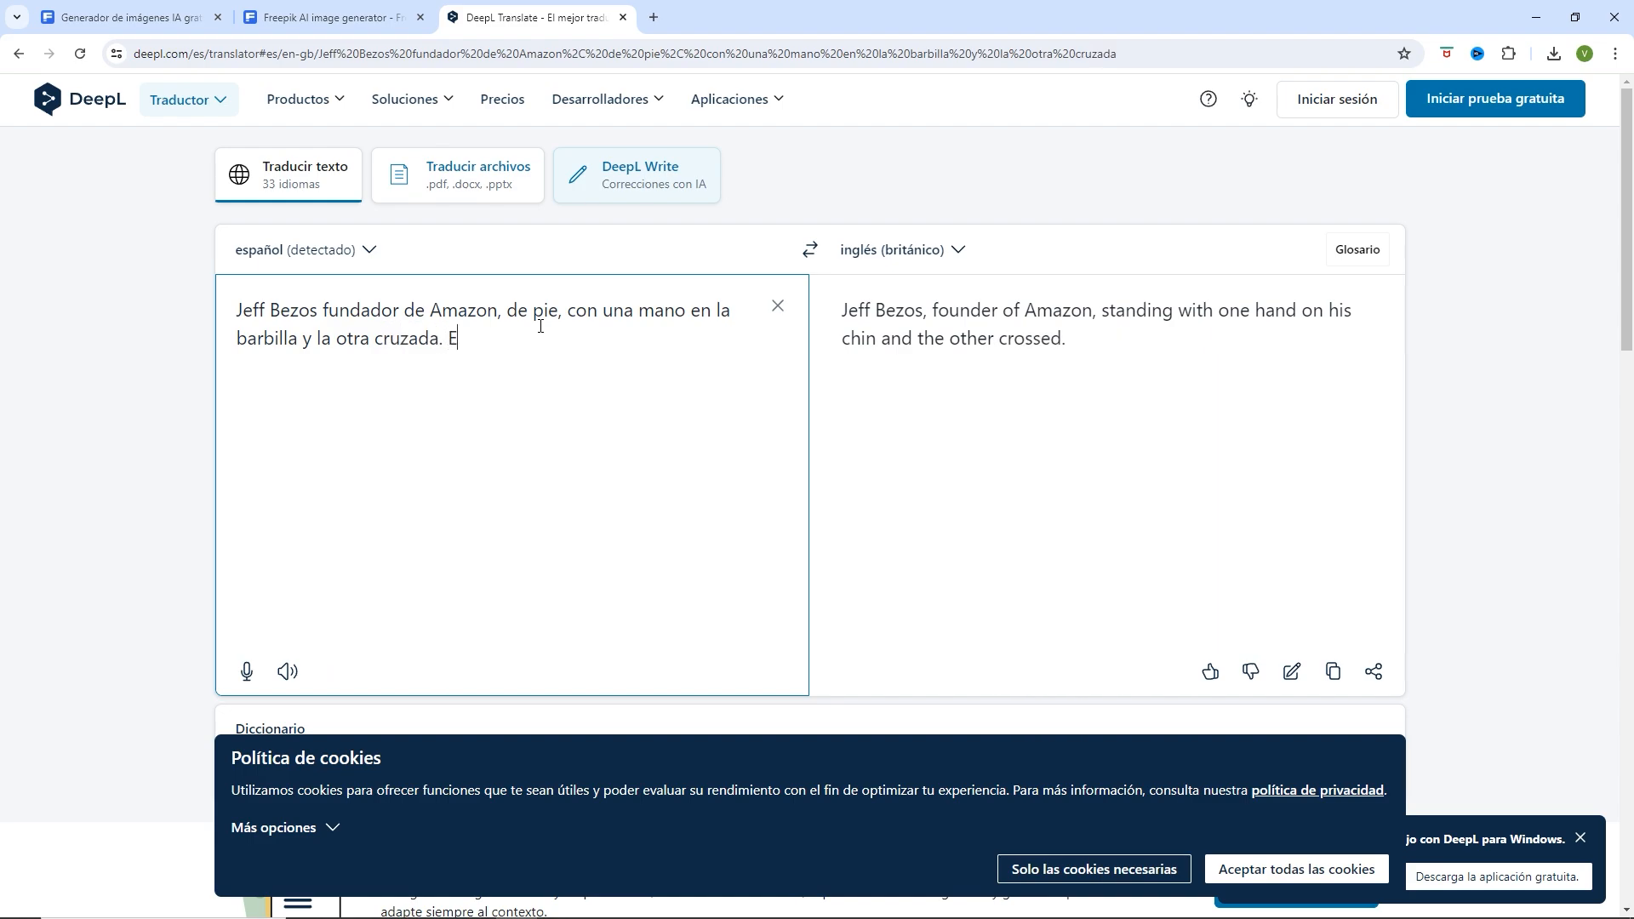
- Add "Está pensando y frunciendo el ceño mientras reflexiona sobre su siguiente estrategia empresarial" to the end of the Spanish source text
type("stá pensando y fru")
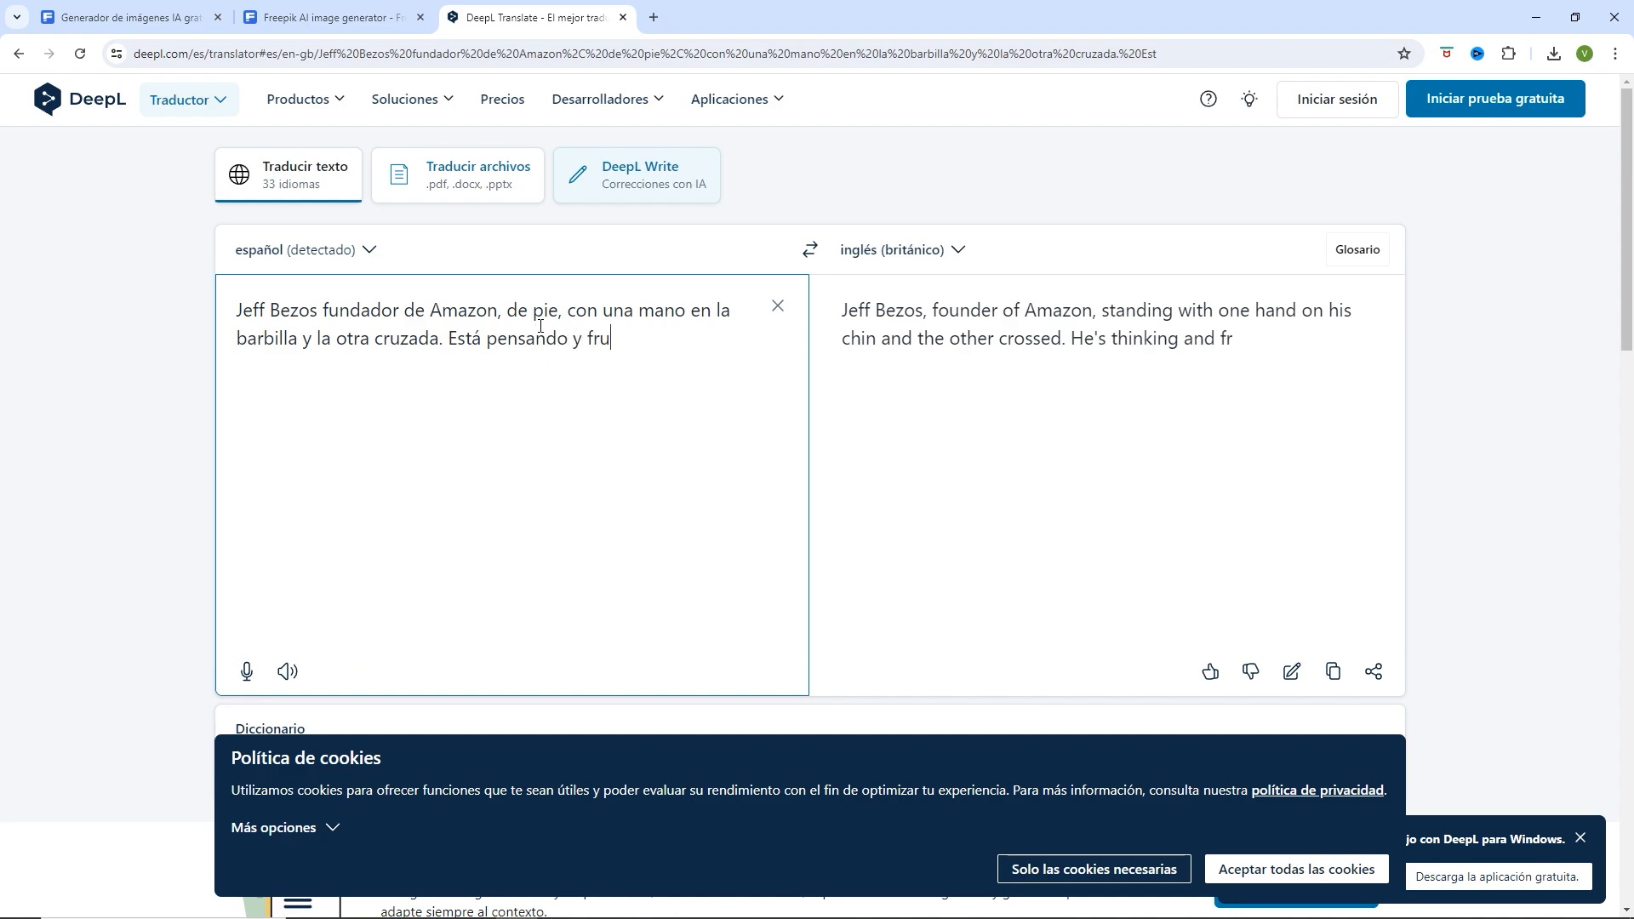
type("nciendo el c")
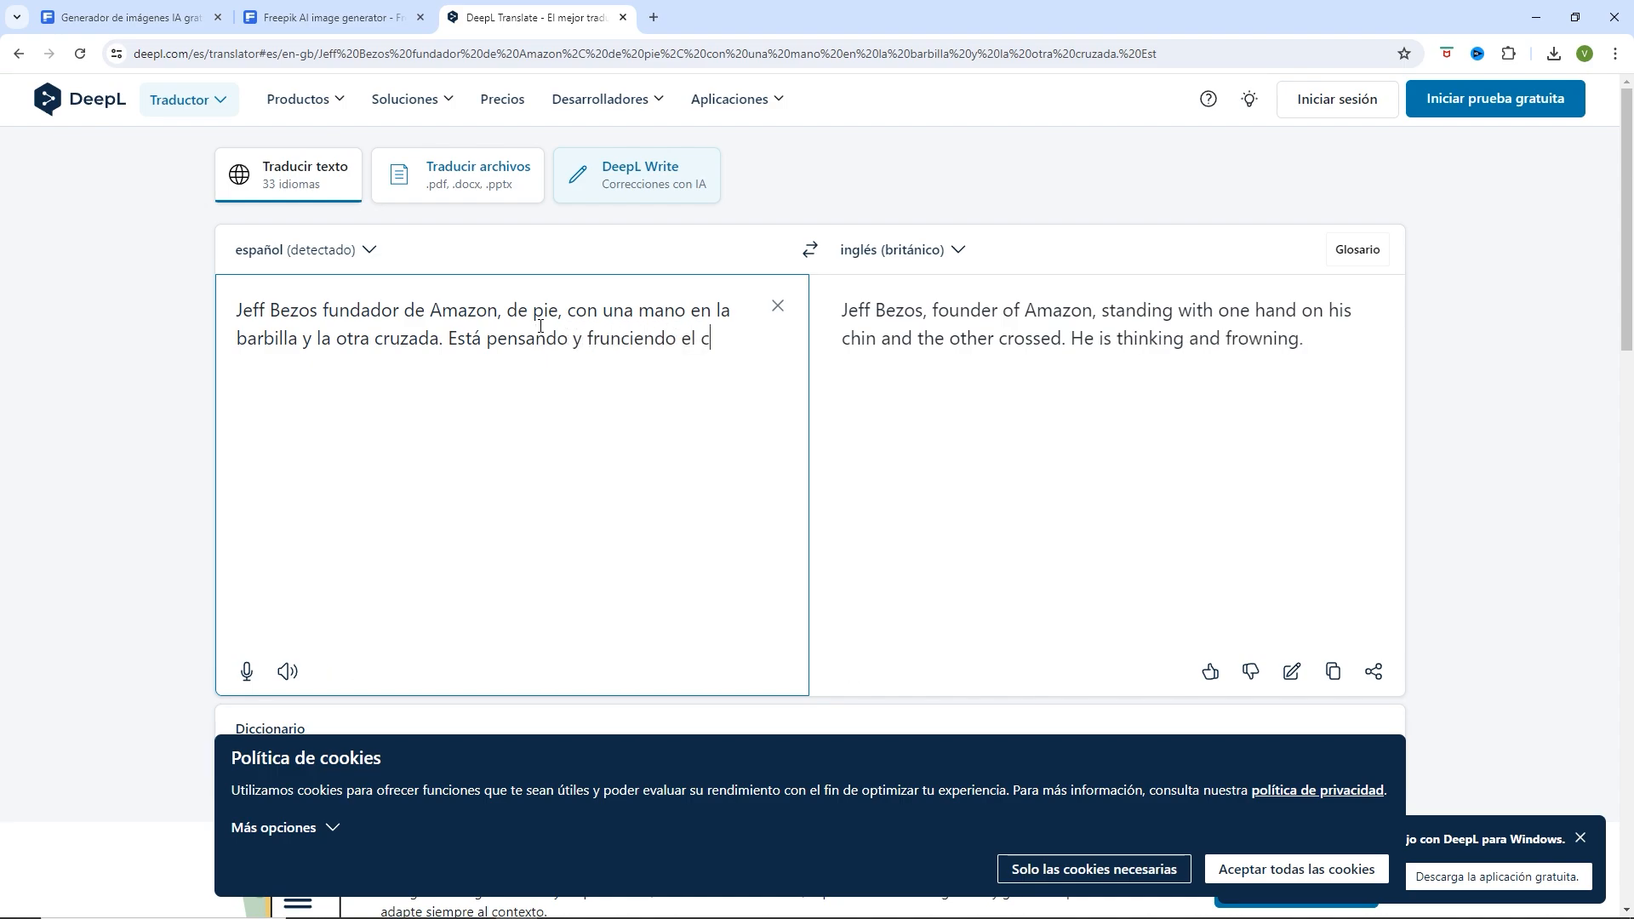
type("eño mi")
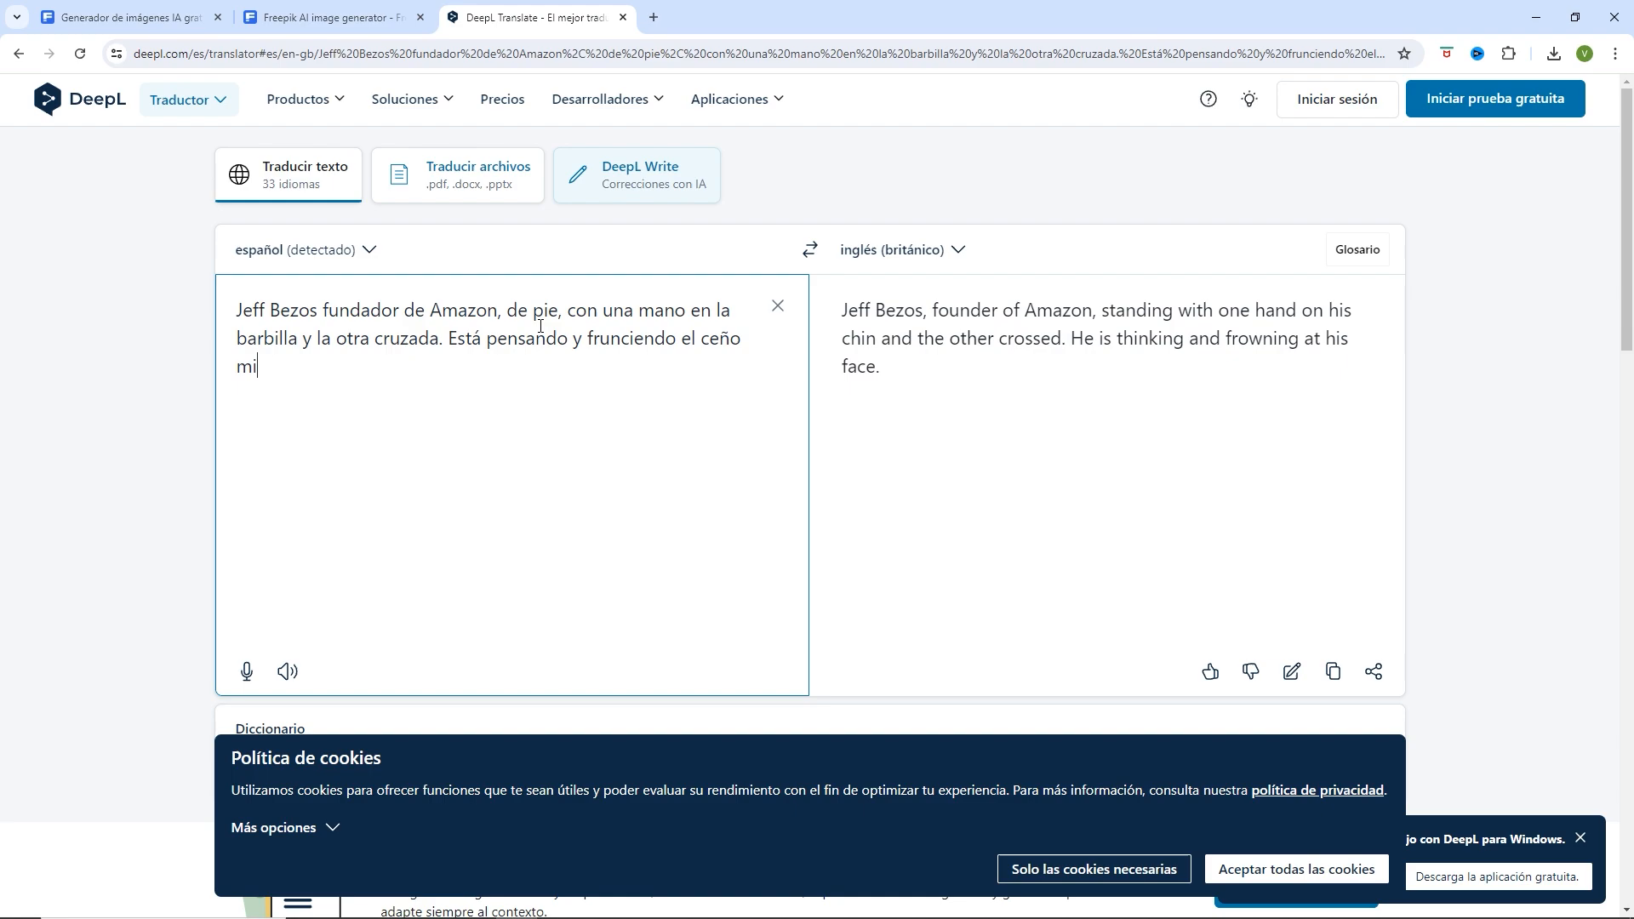
type("entras re")
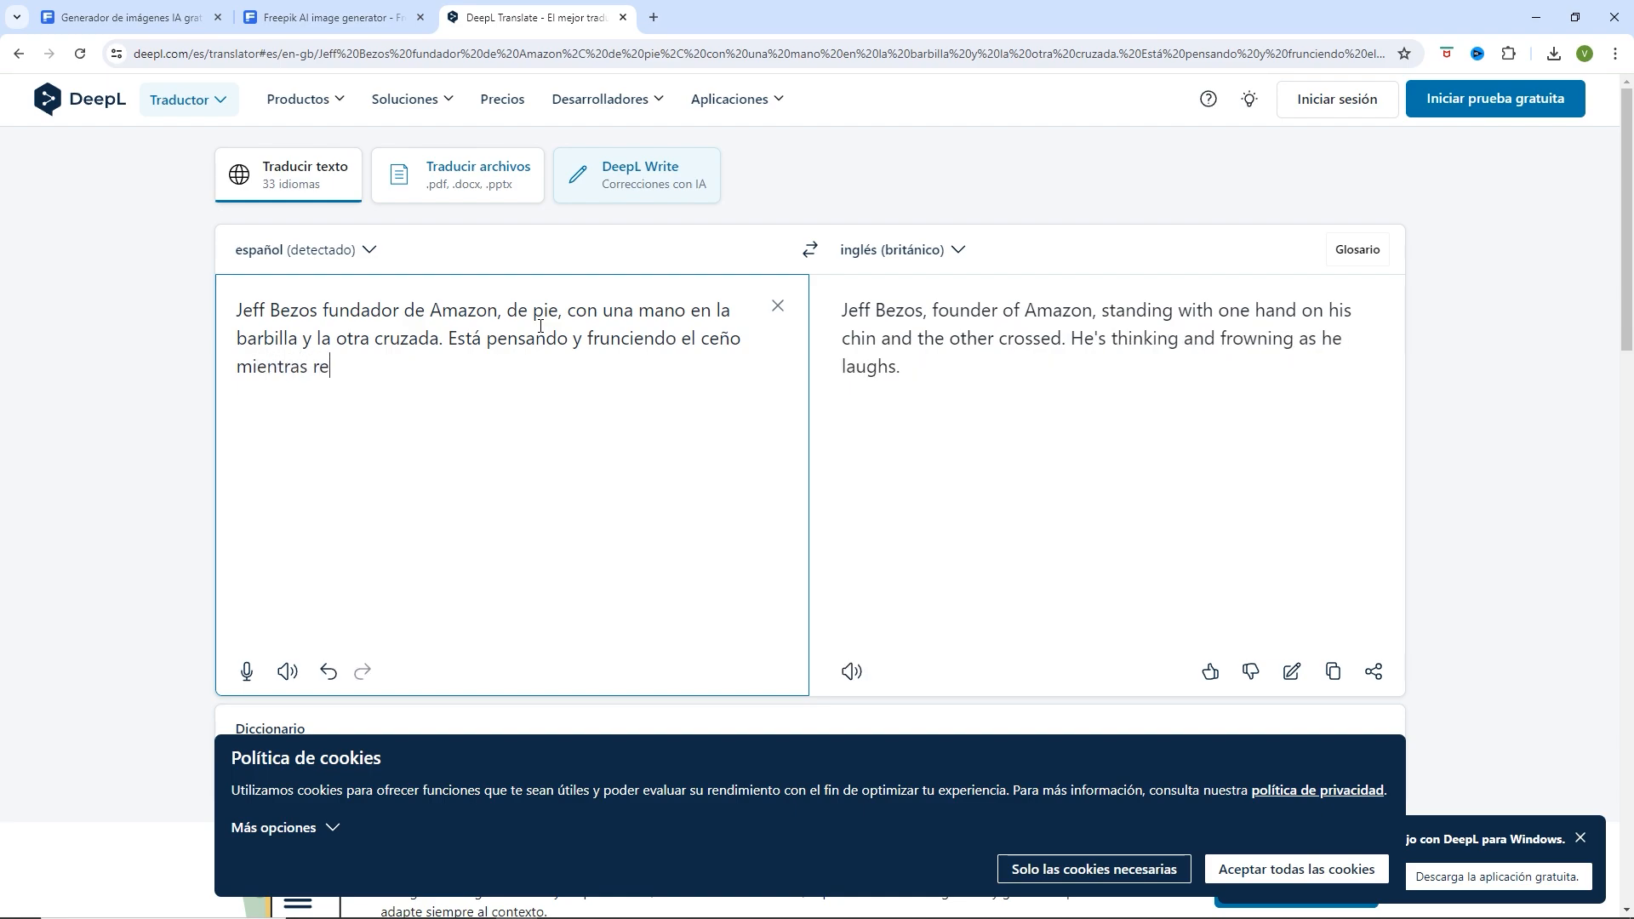
type("flexiona")
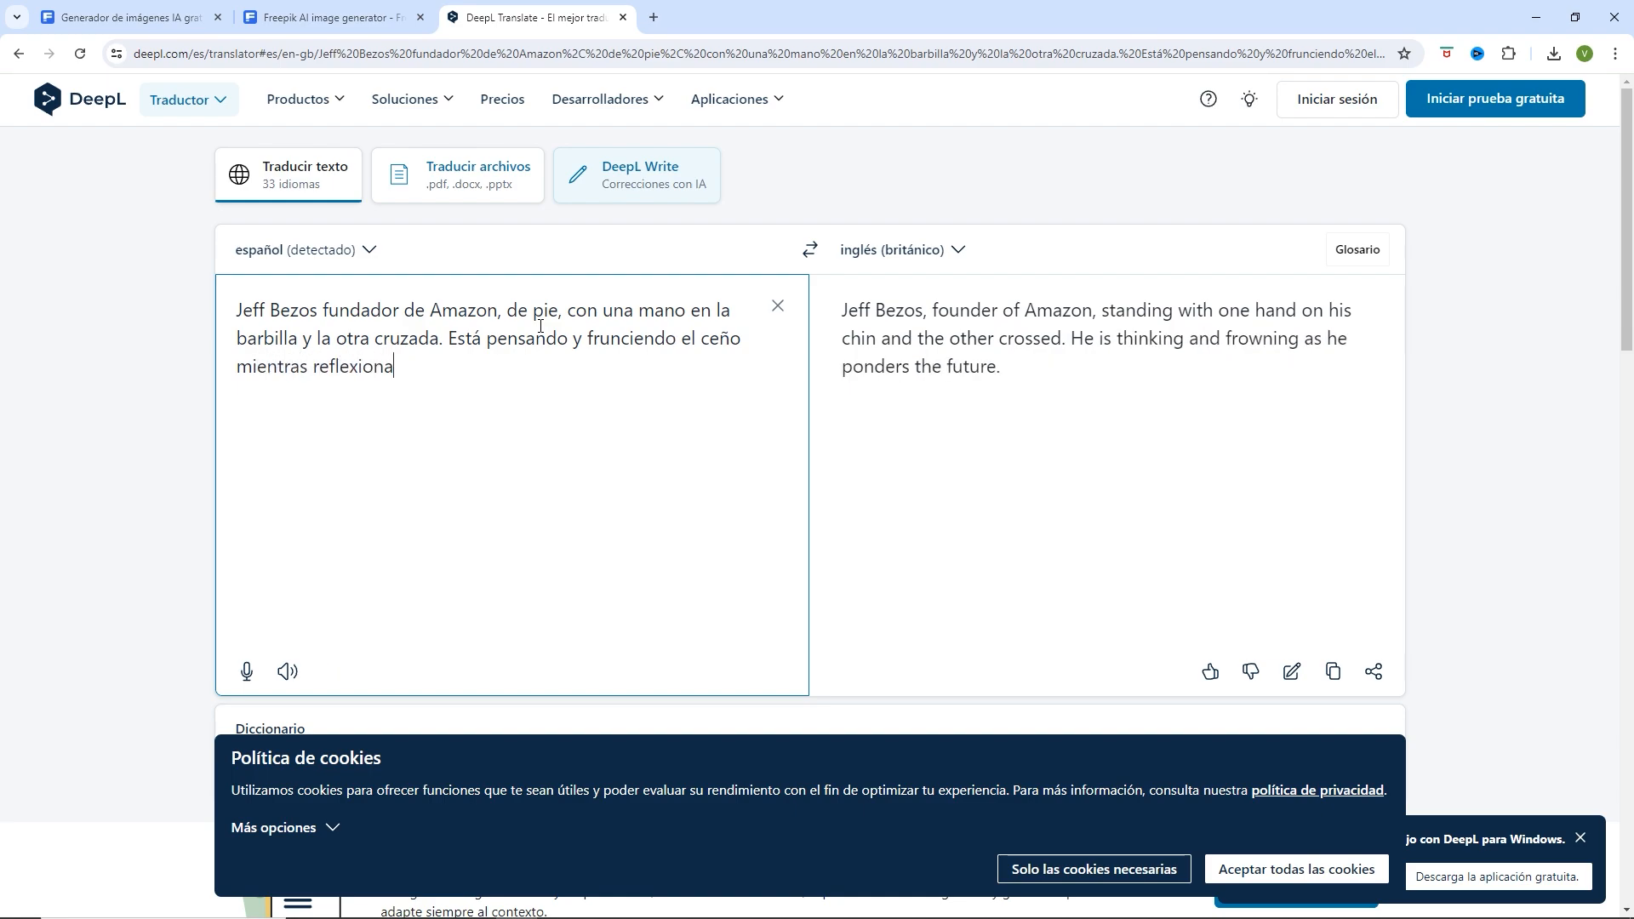
type(" sobre ")
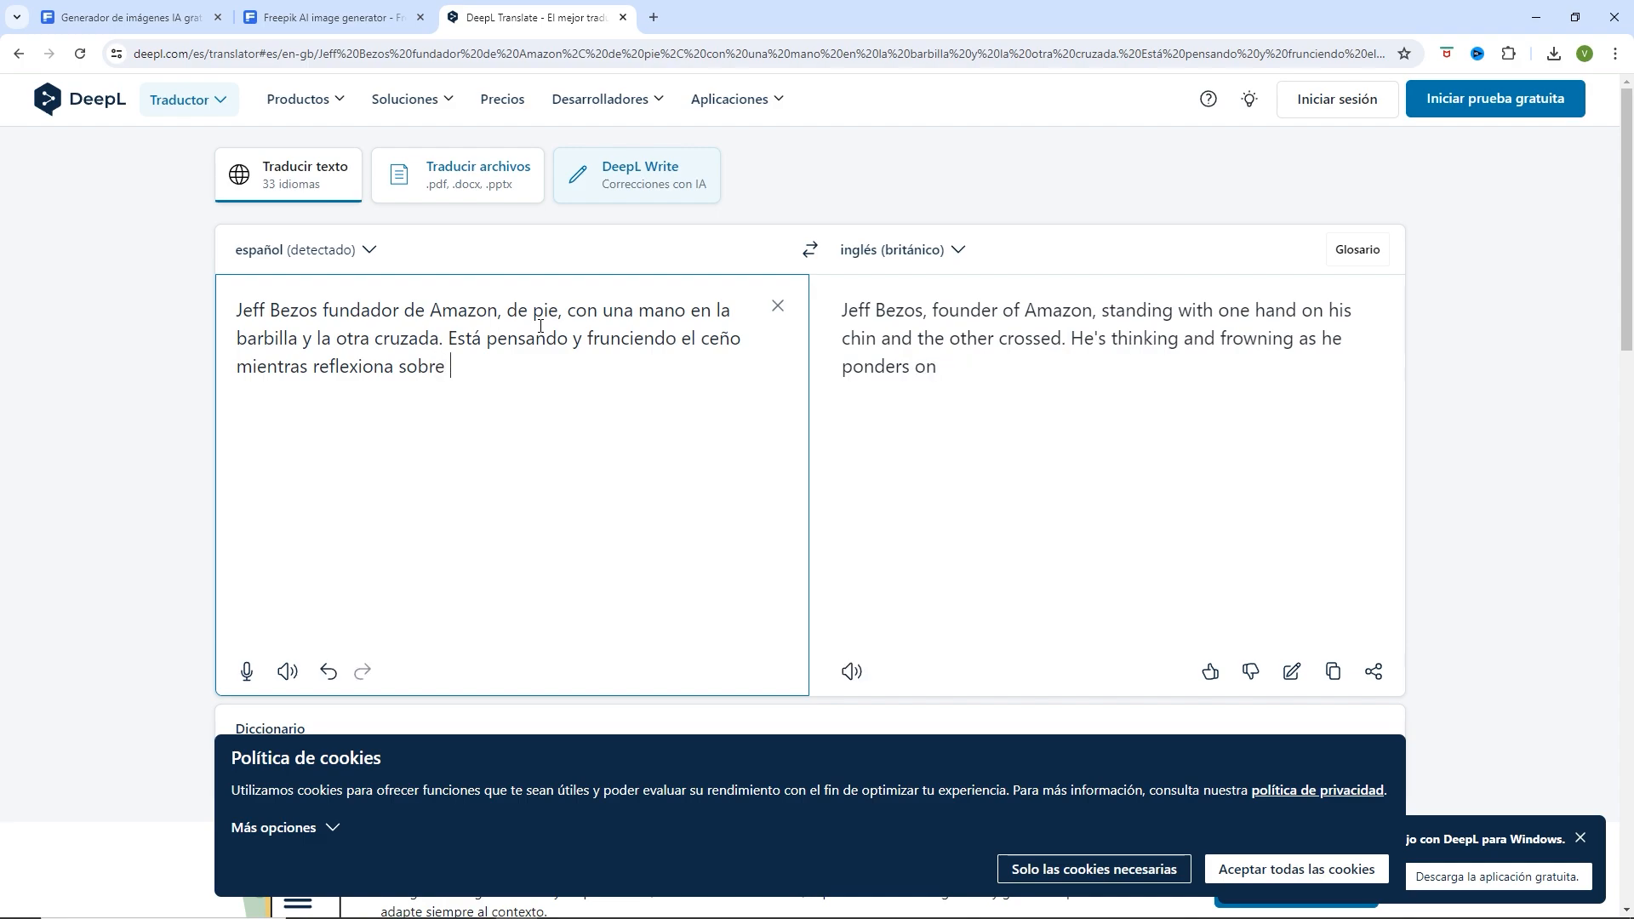
type("ls")
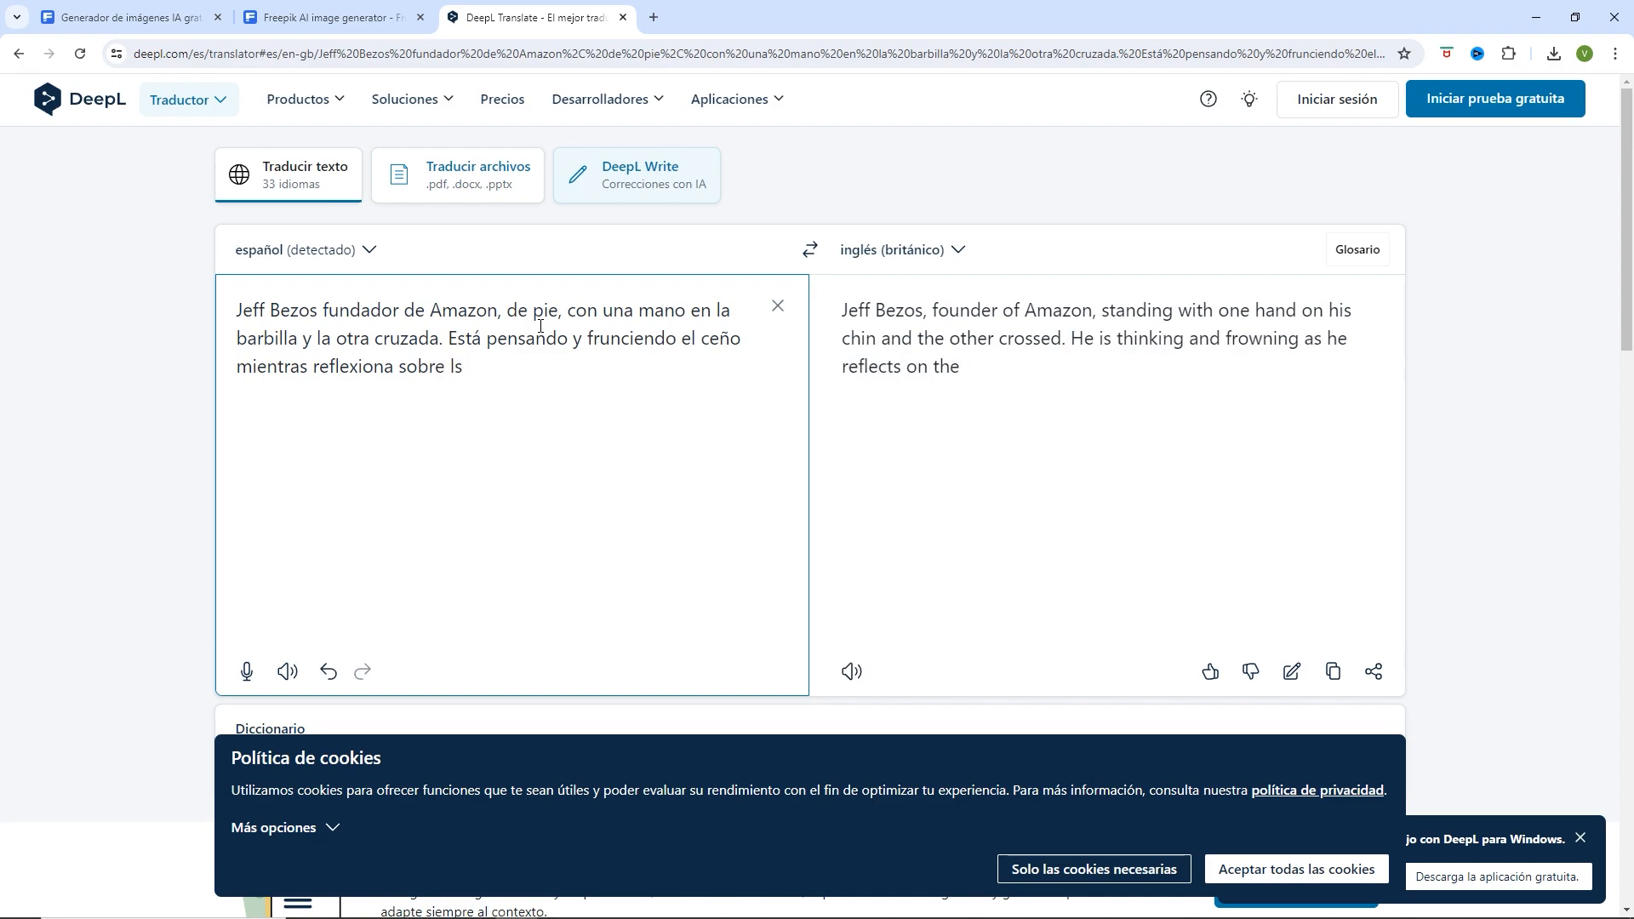
key("BackSpace")
key("BackSpace")
type("su siguiente estrategia")
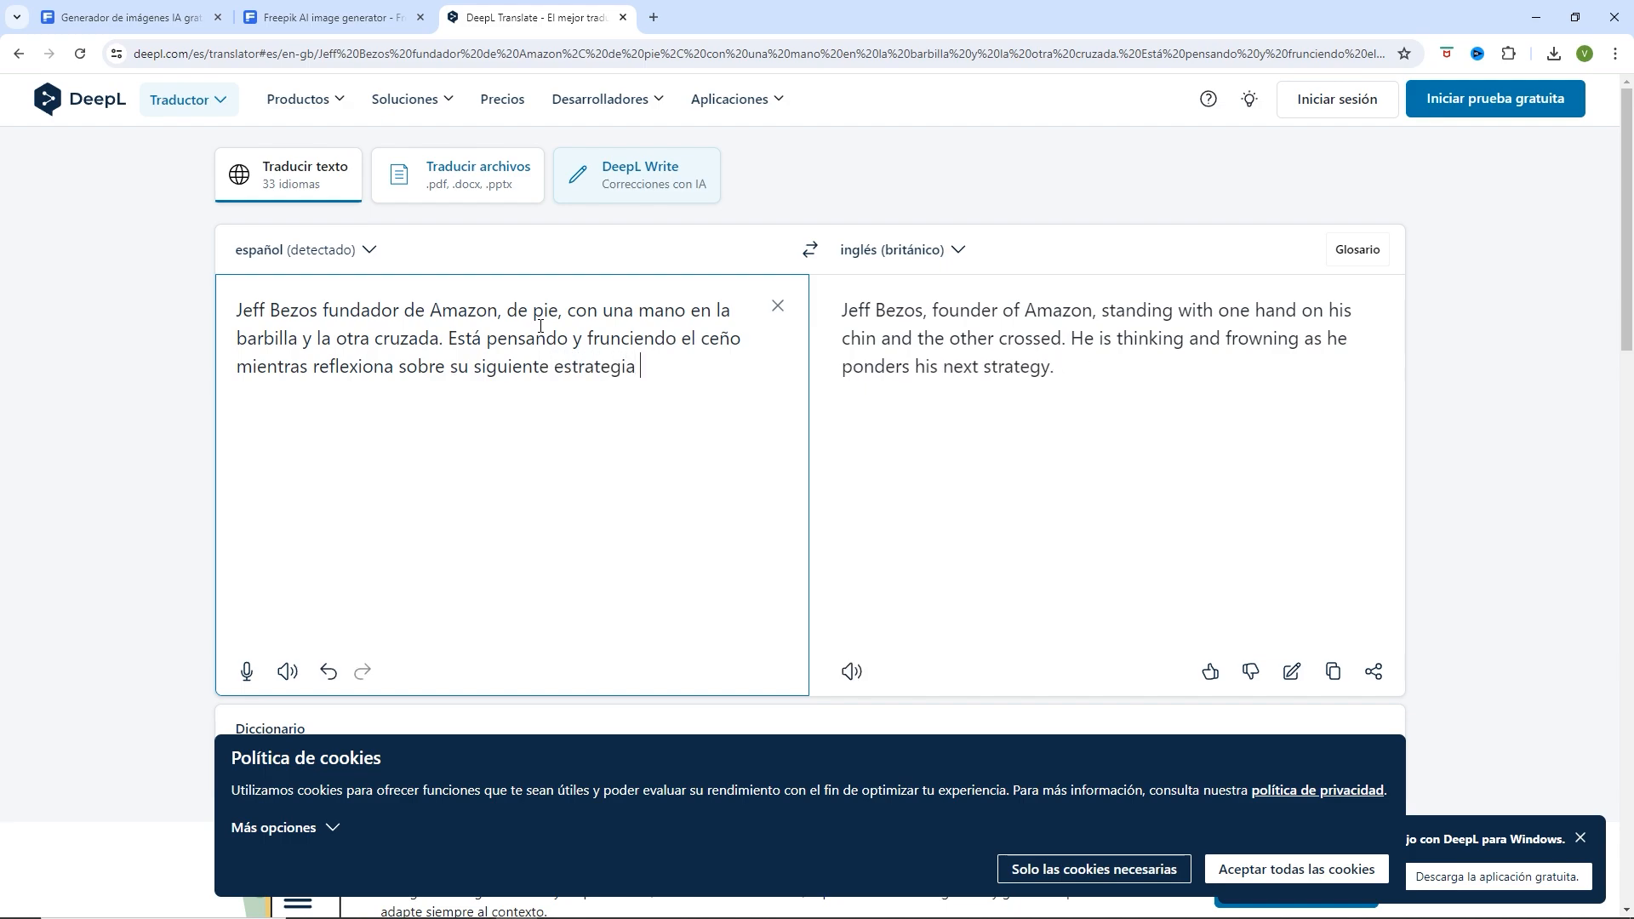
type(" emnp")
key("BackSpace")
type("presa")
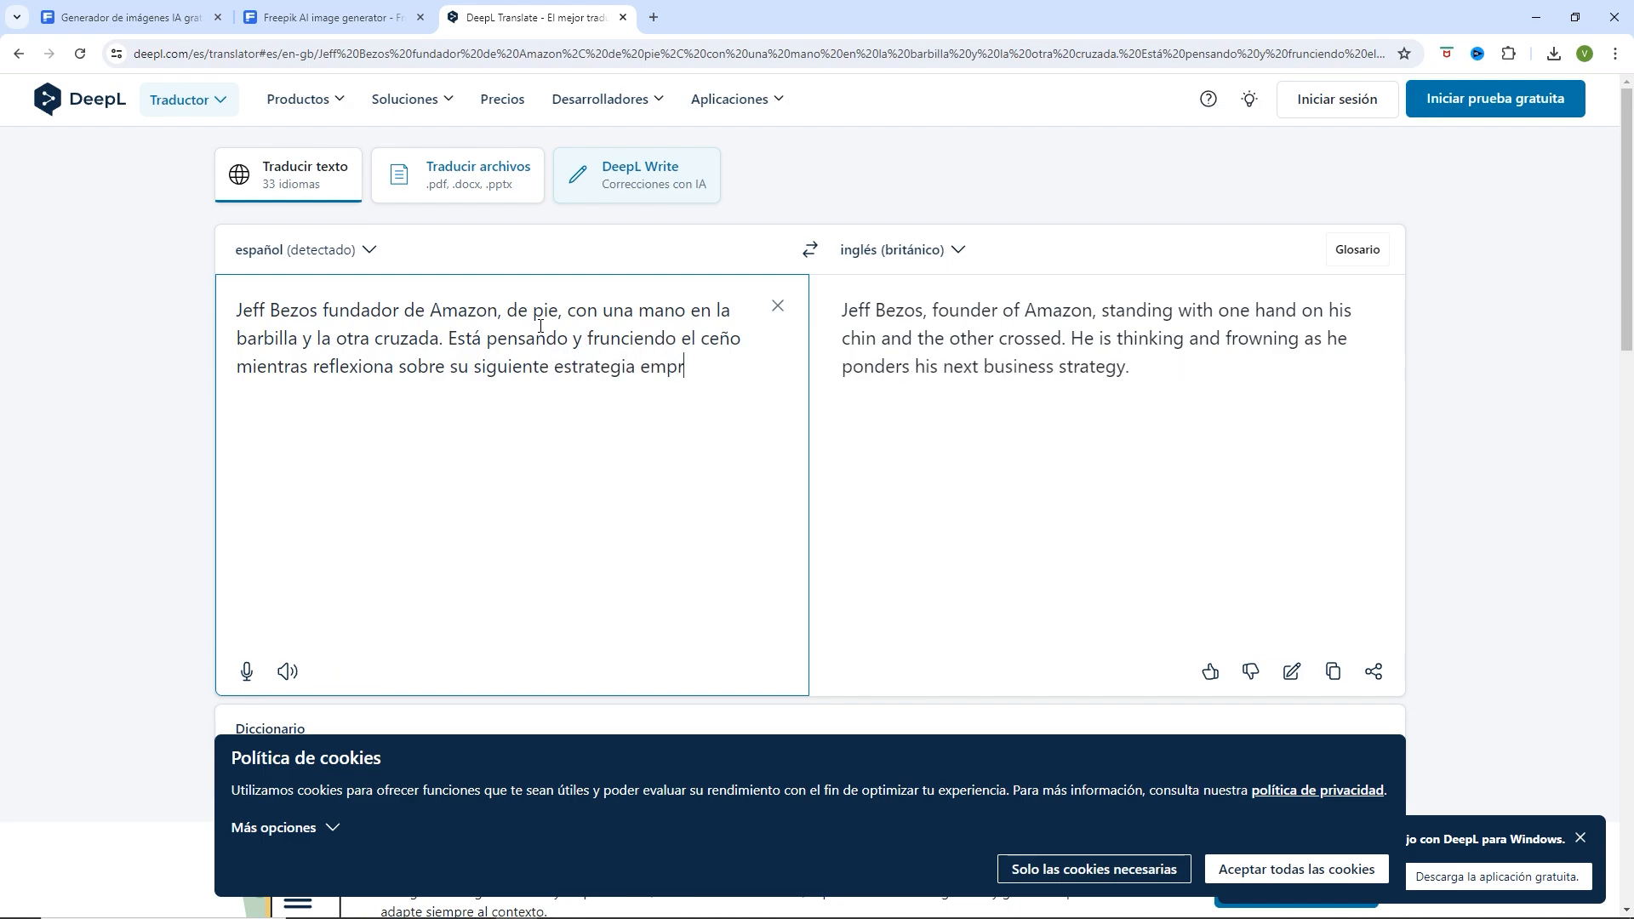
key("BackSpace")
type("arial")
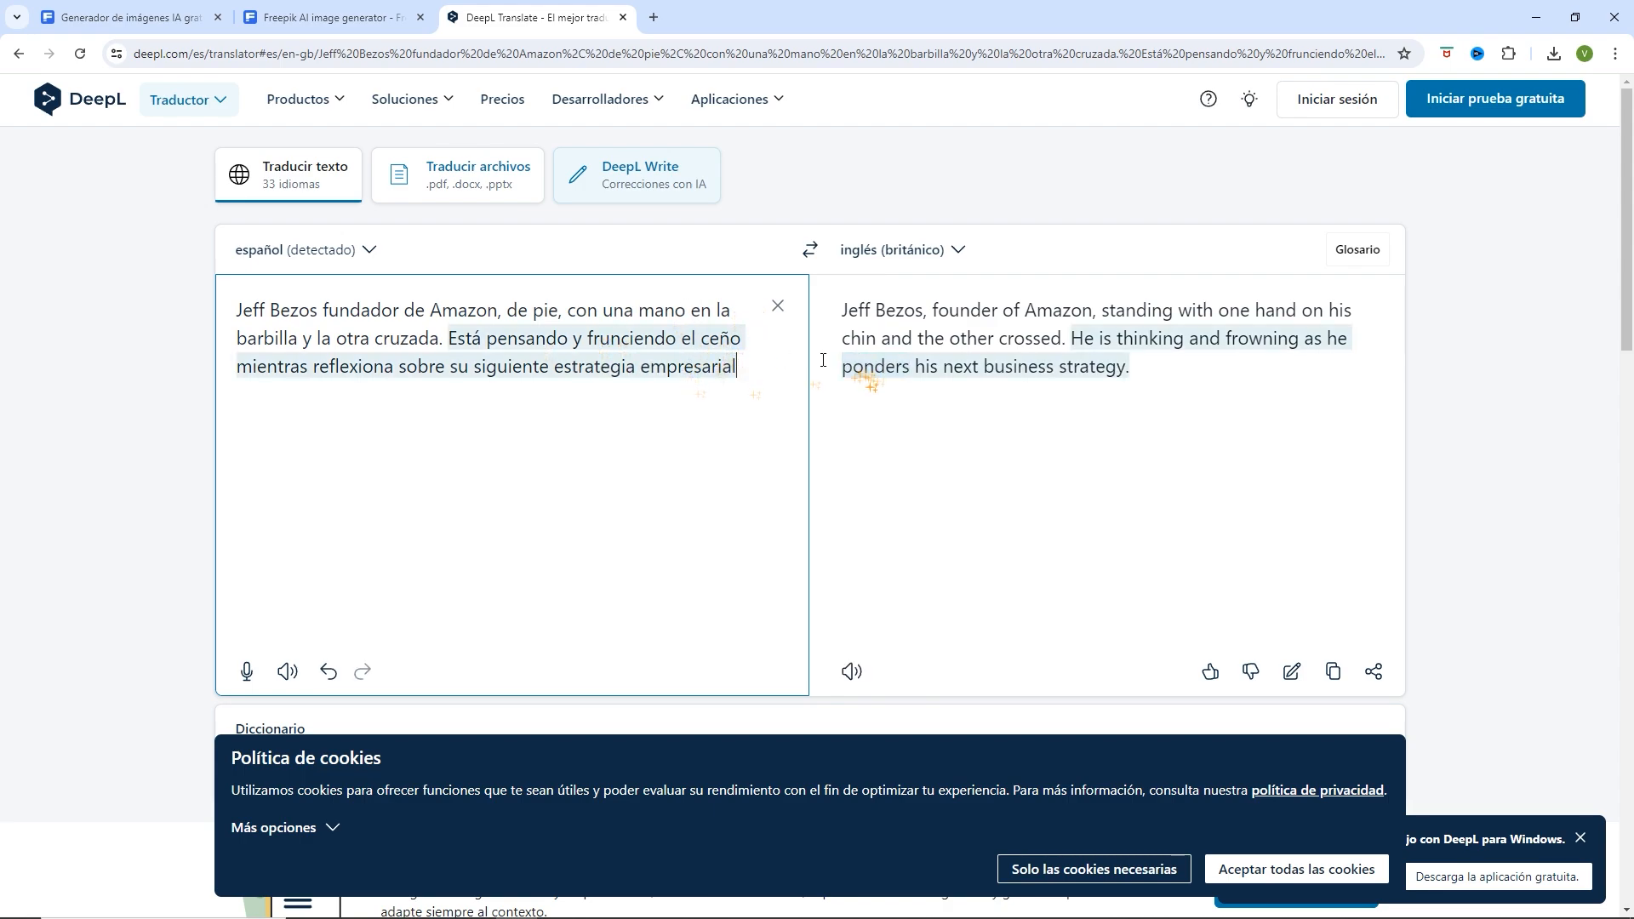
- Replace the Freepik prompt with DeepL's English translation of the Jeff Bezos description and generate the images
left_click(1333, 671)
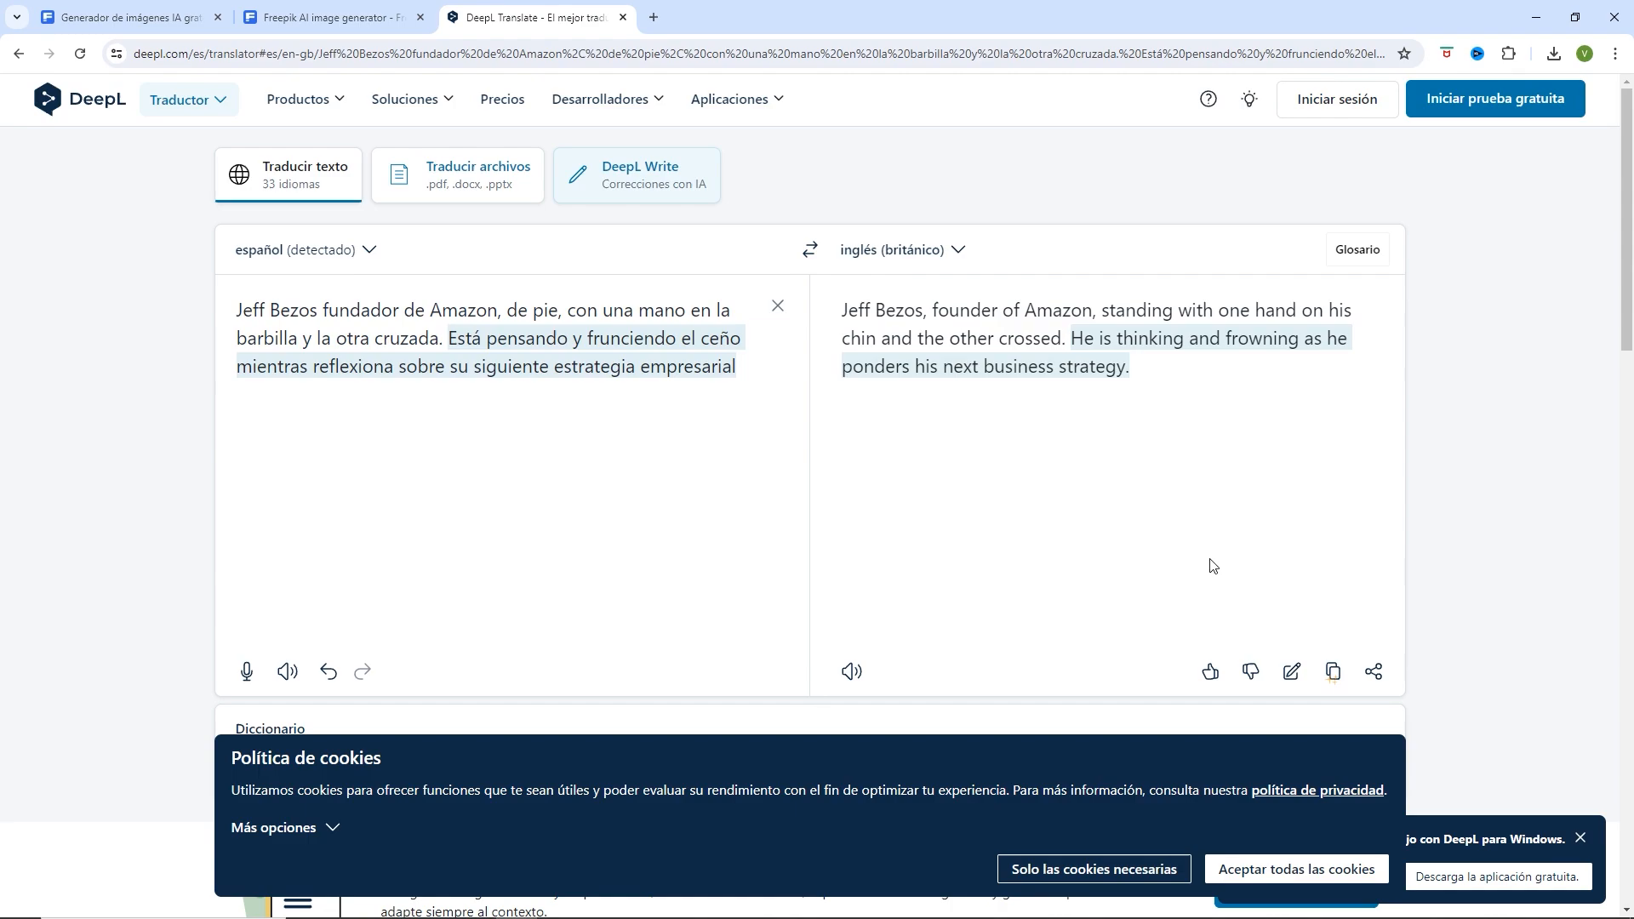
left_click(367, 17)
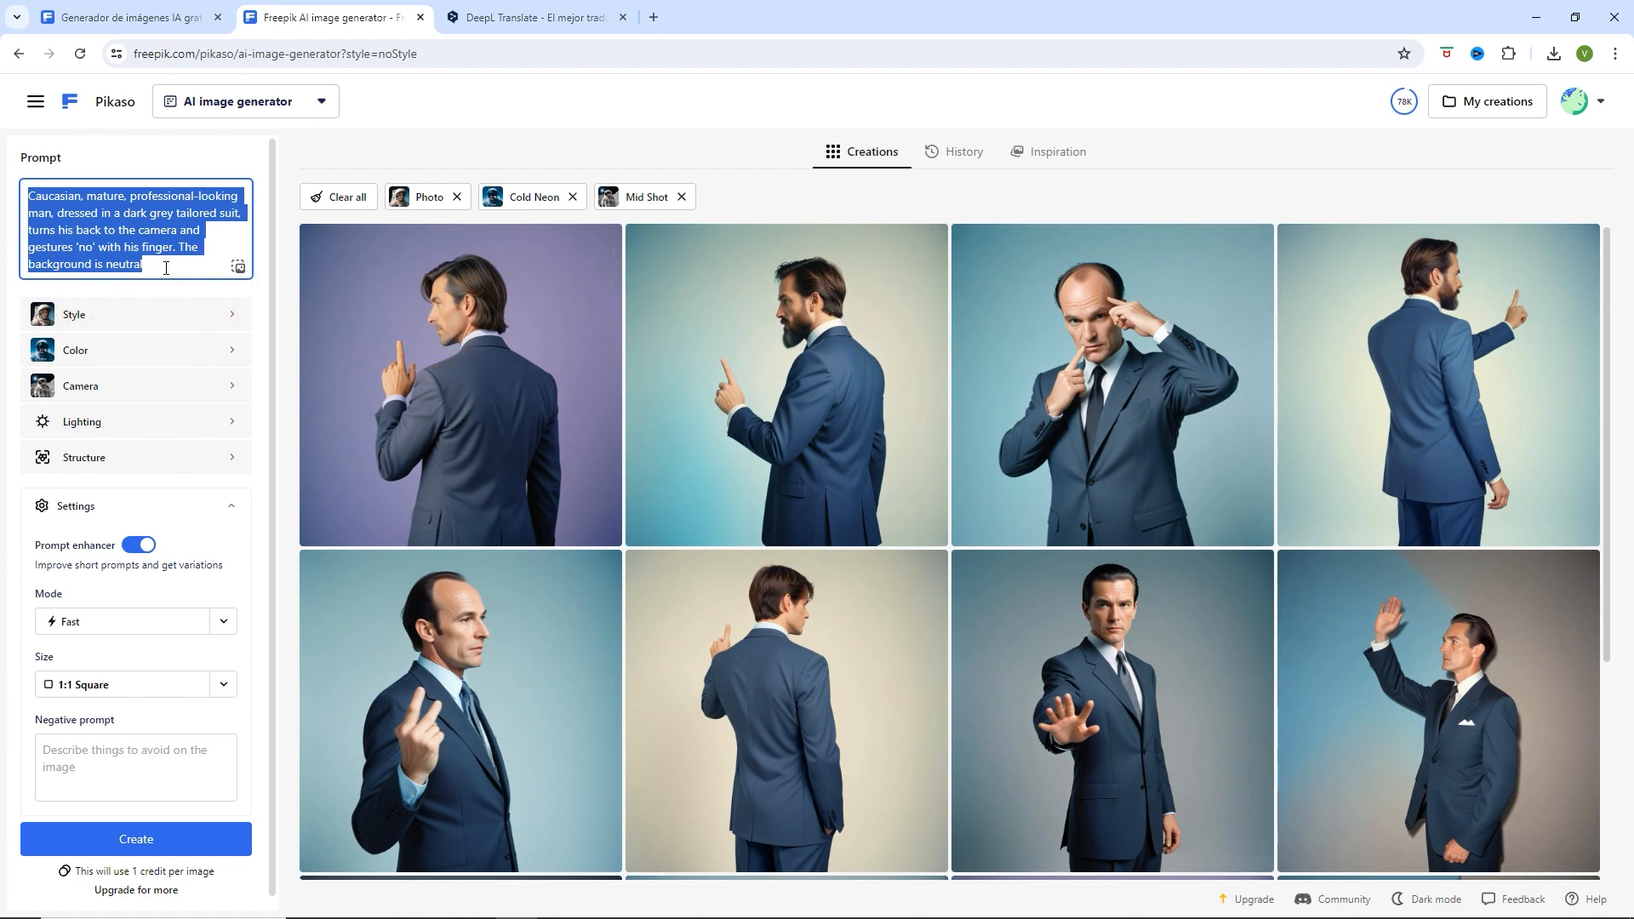
left_click_drag(165, 267, 32, 197)
key("ctrl+v")
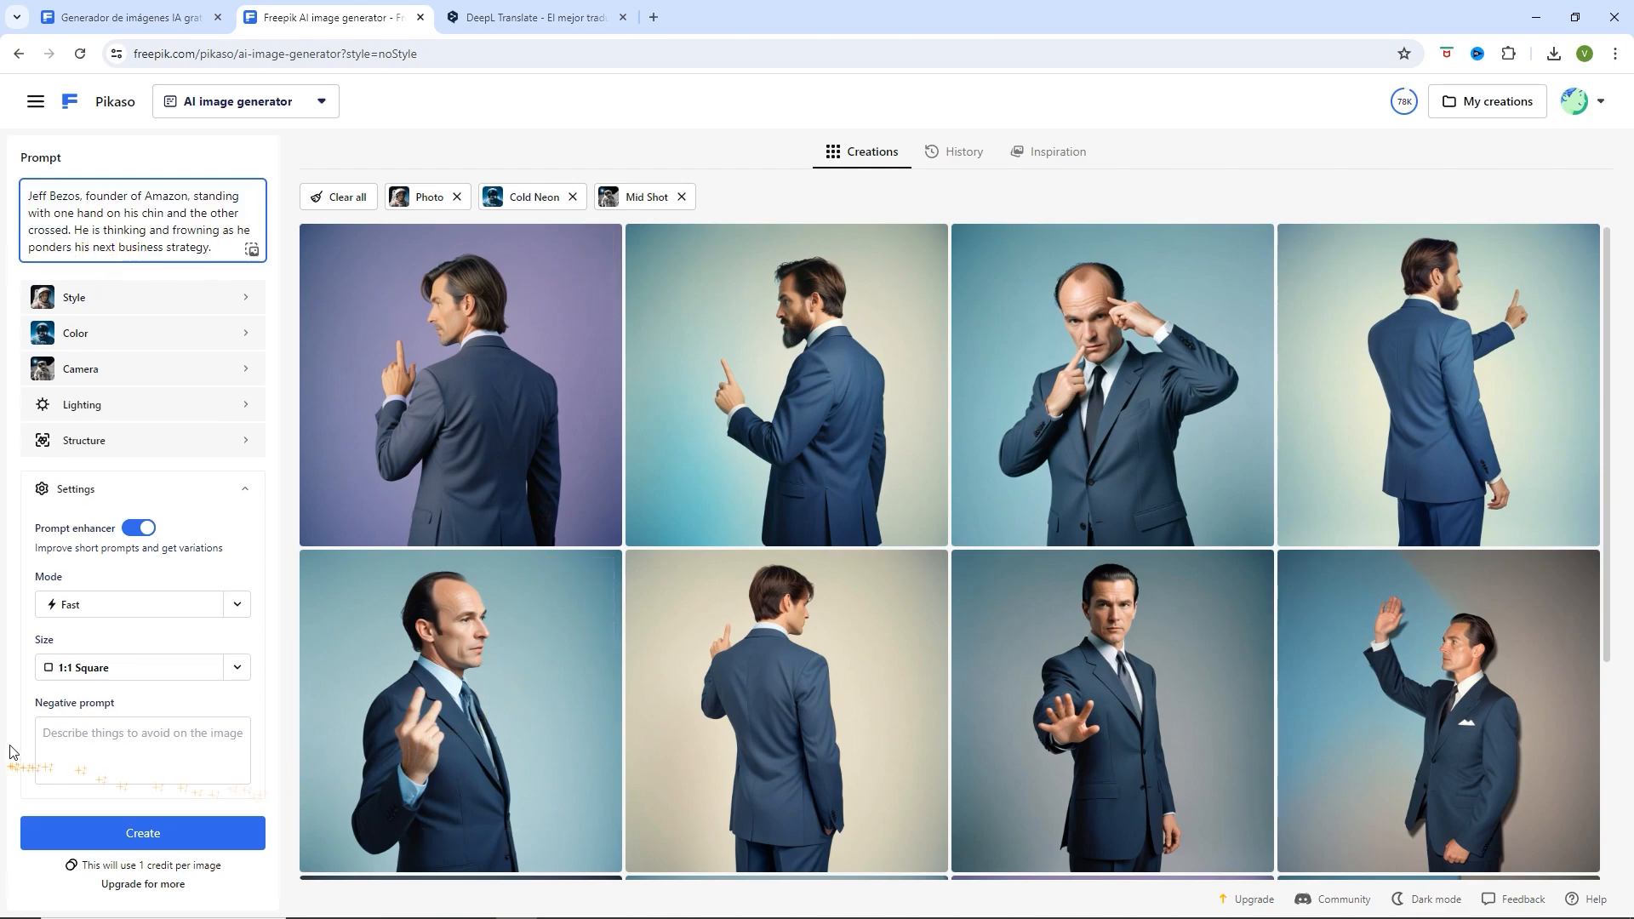
left_click(170, 837)
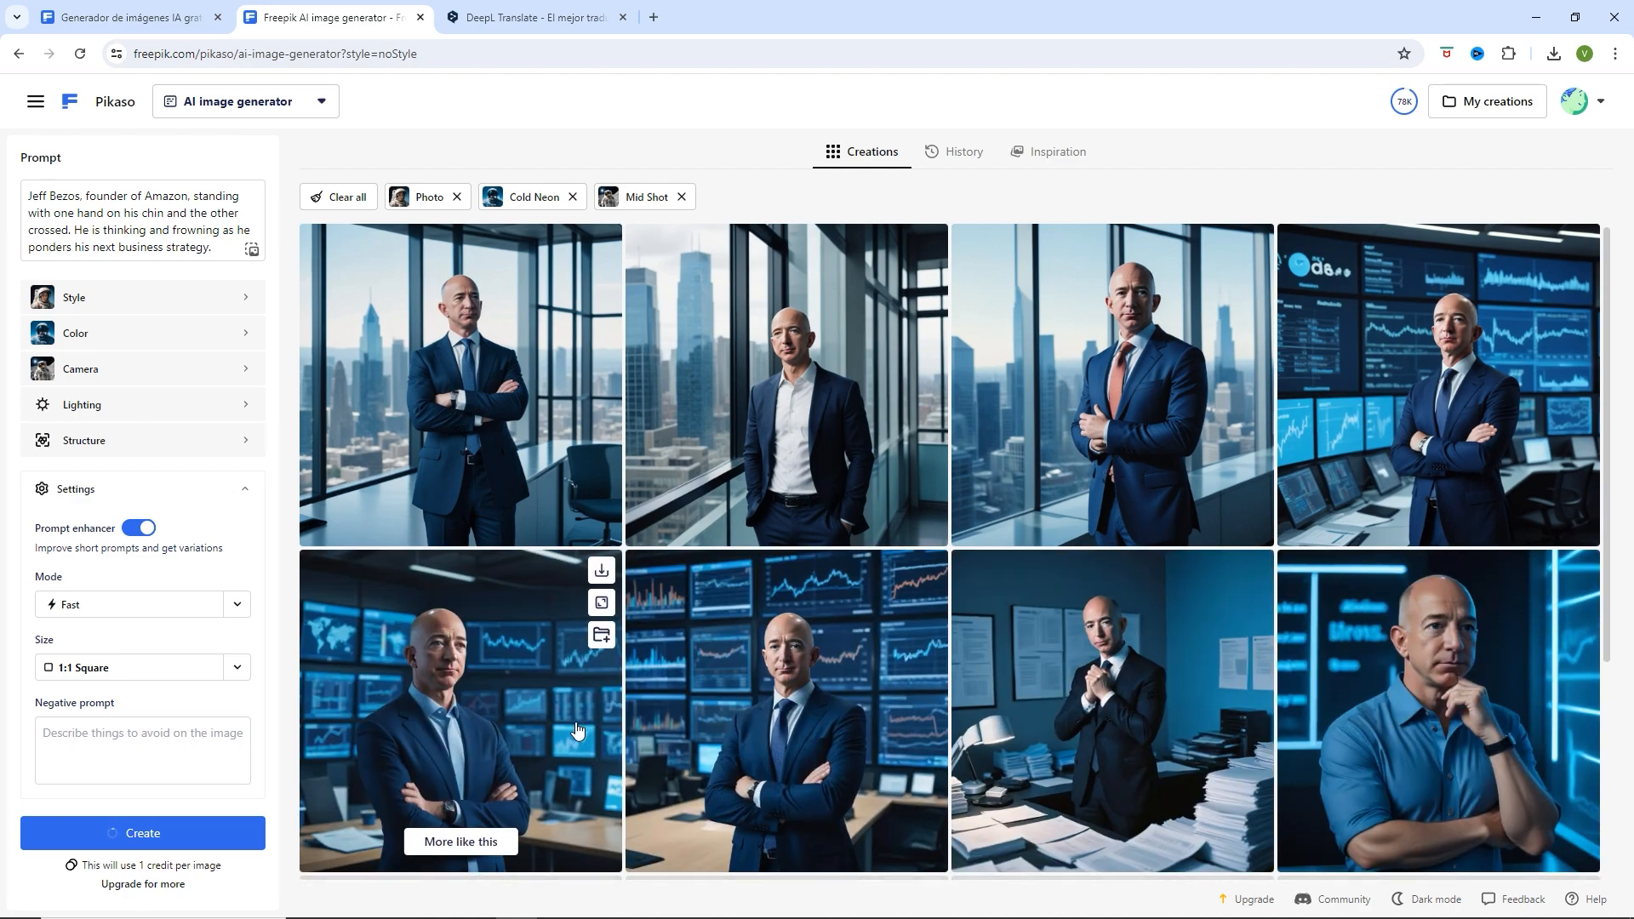
- Generate more images like the one of Jeff Bezos in a blue shirt with his hand on his chin
scroll(1481, 657, "down", 4)
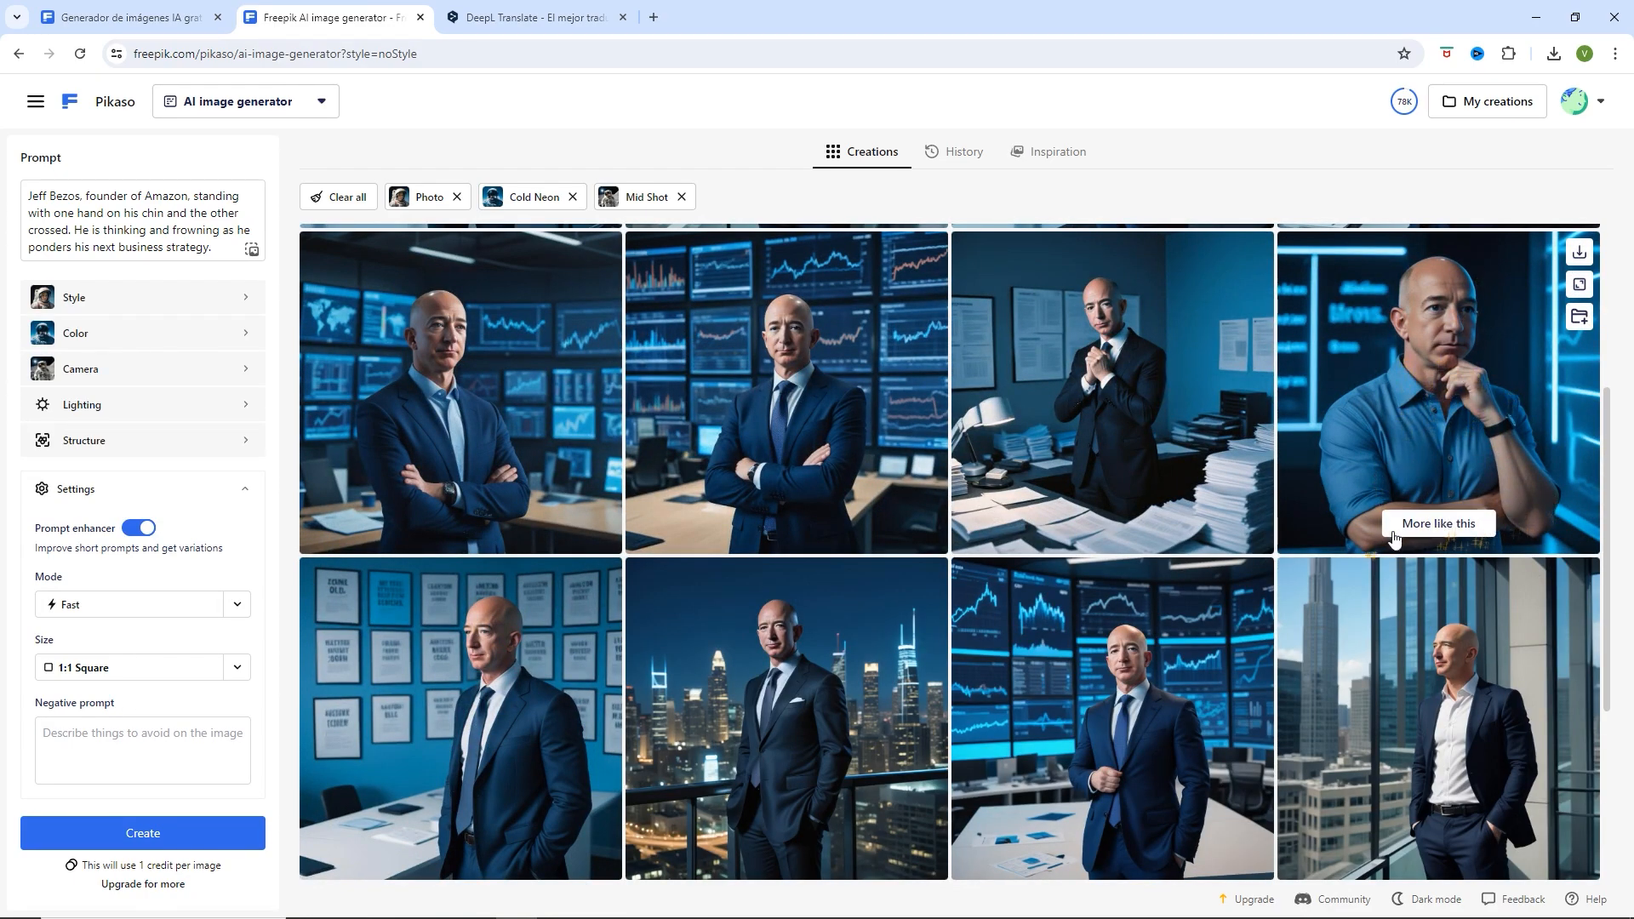
left_click(1439, 529)
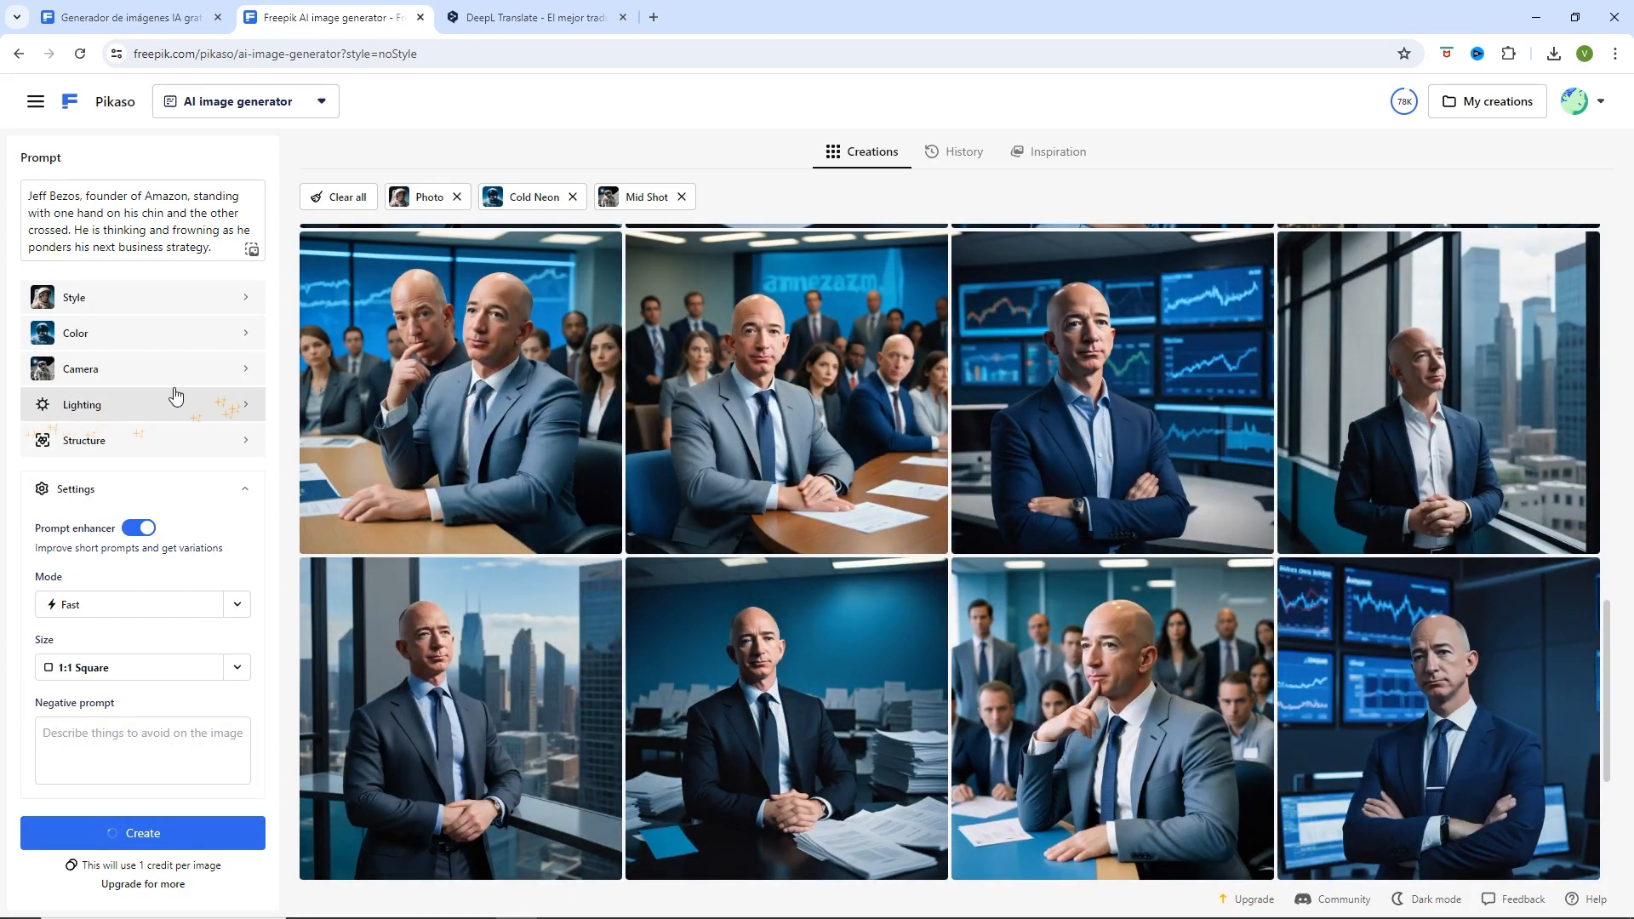
- Remove the Mid Shot framing and generate the images again, looking through the new poses
left_click(235, 373)
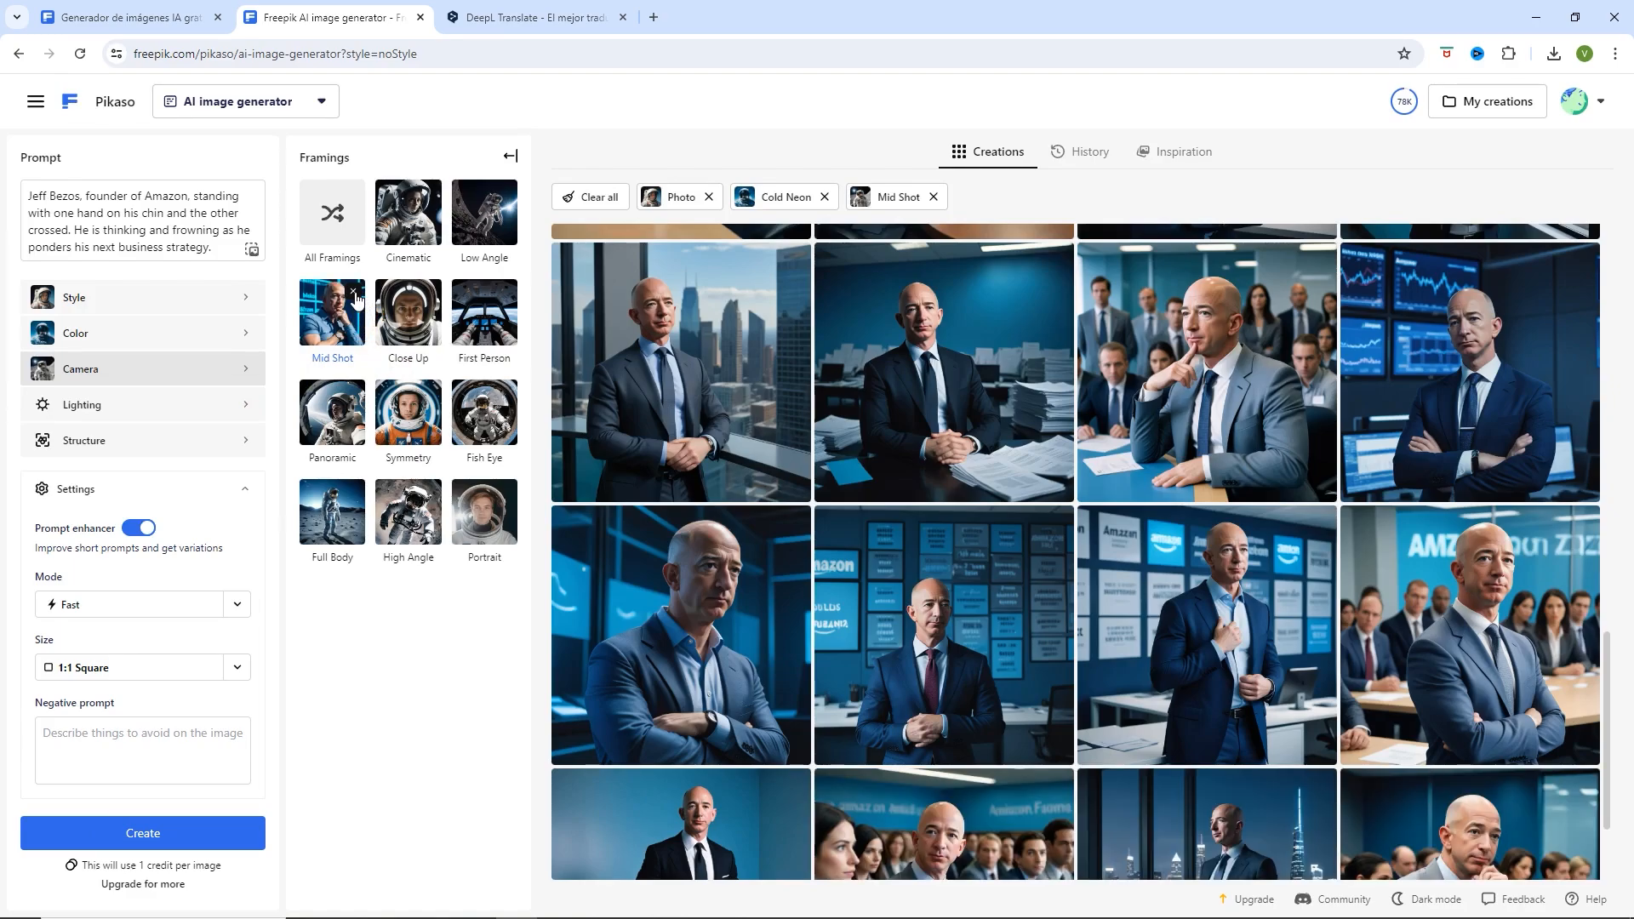
left_click(356, 296)
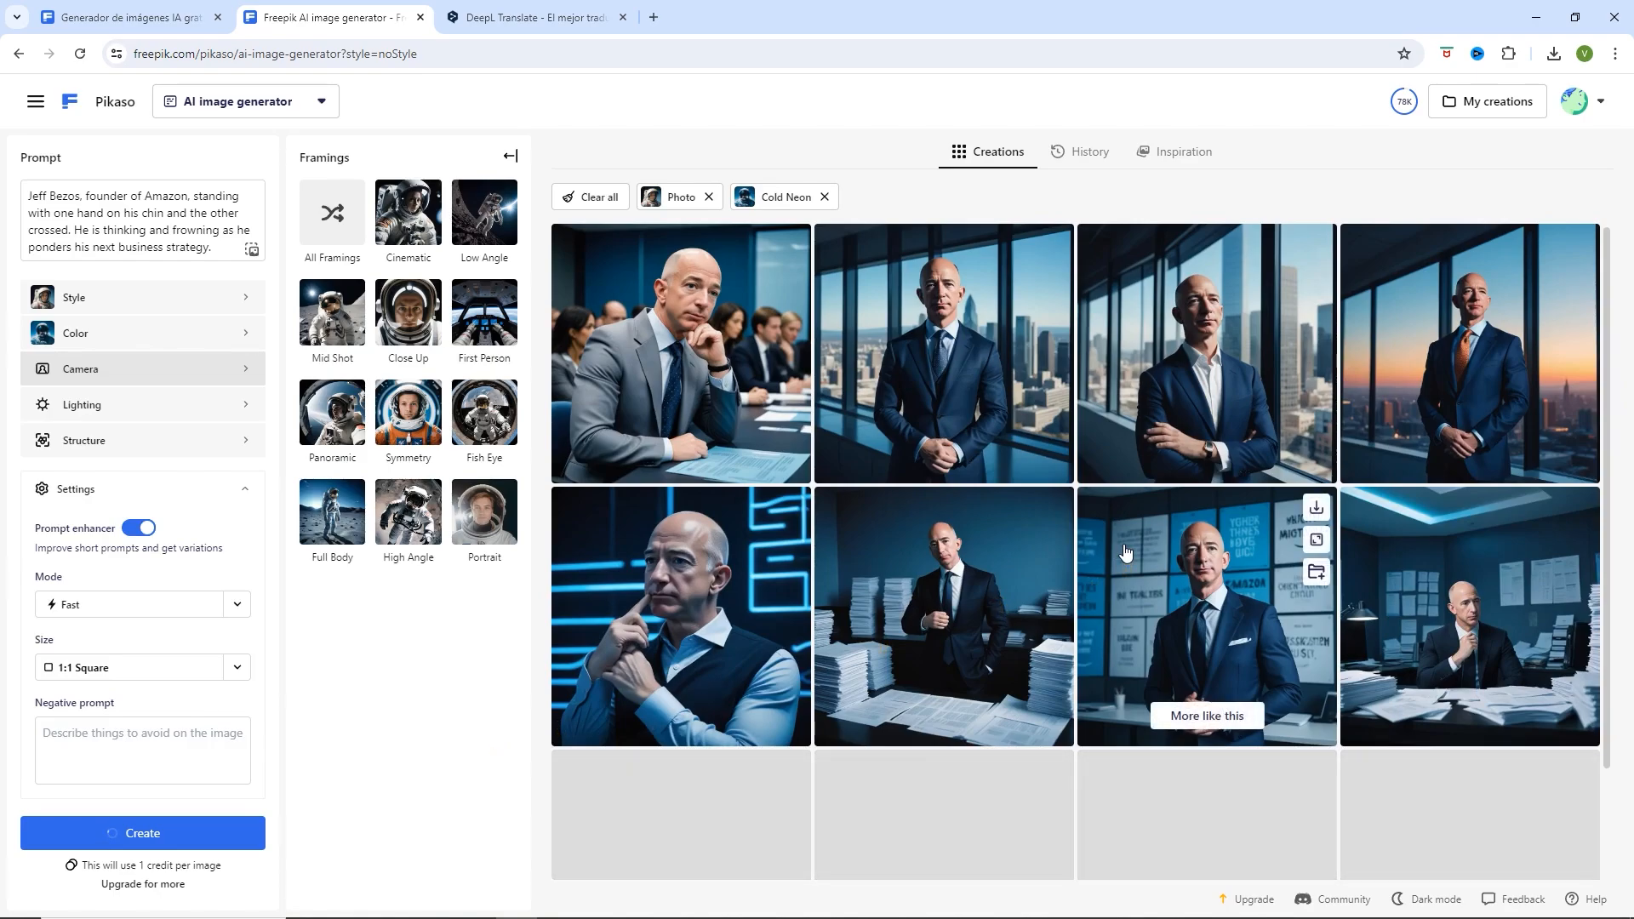
scroll(1136, 595, "down", 2)
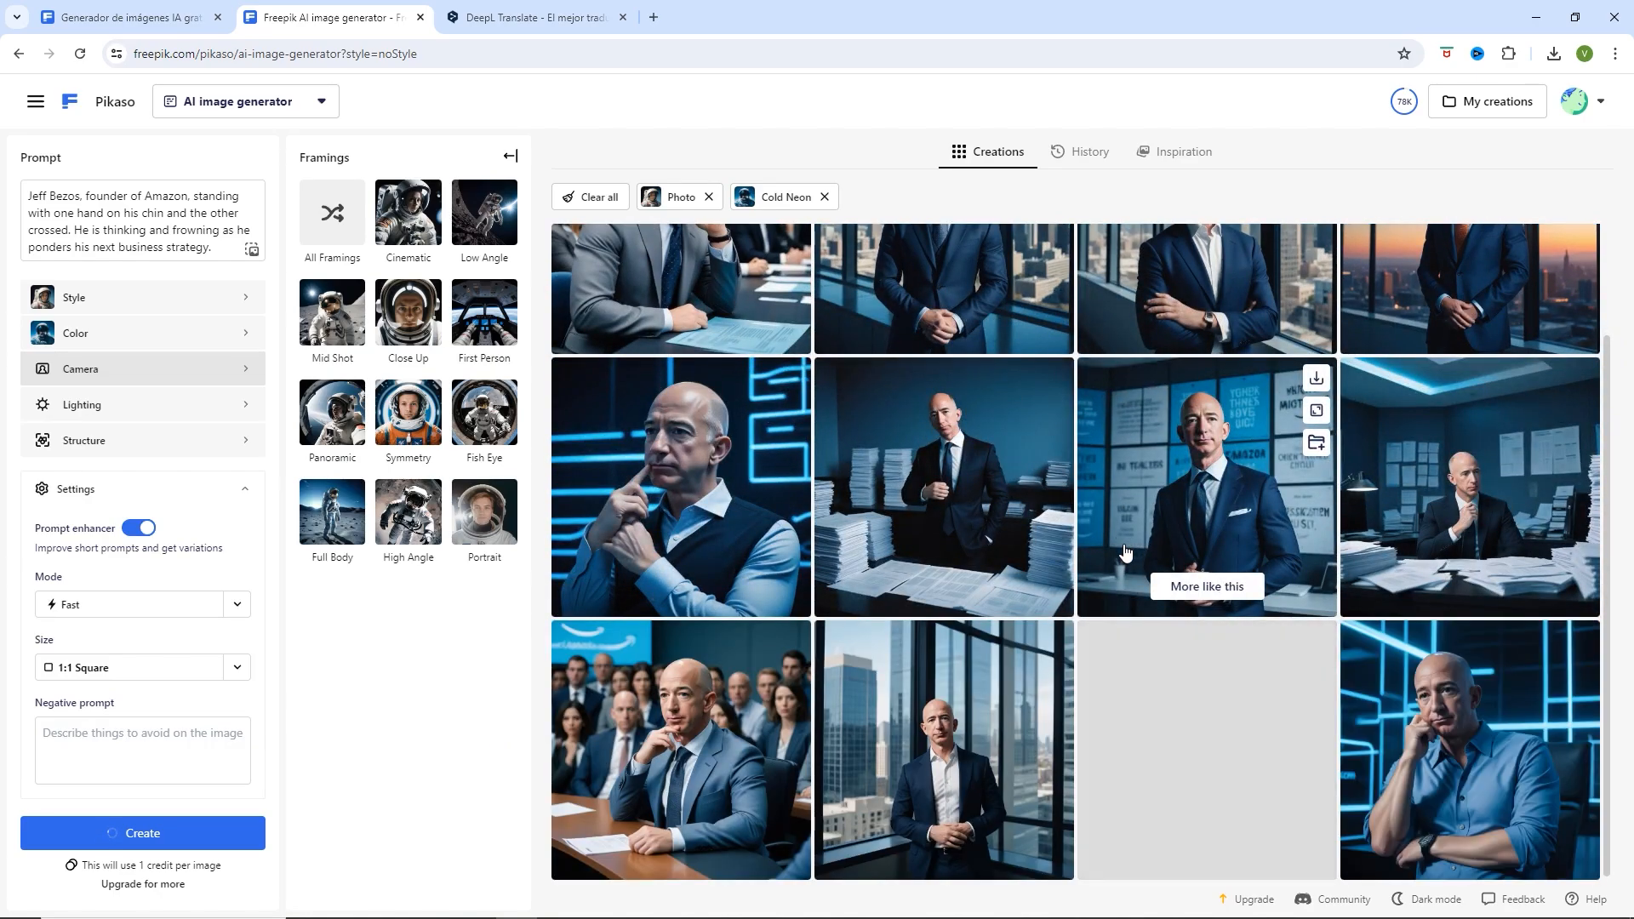
scroll(1125, 552, "down", 3)
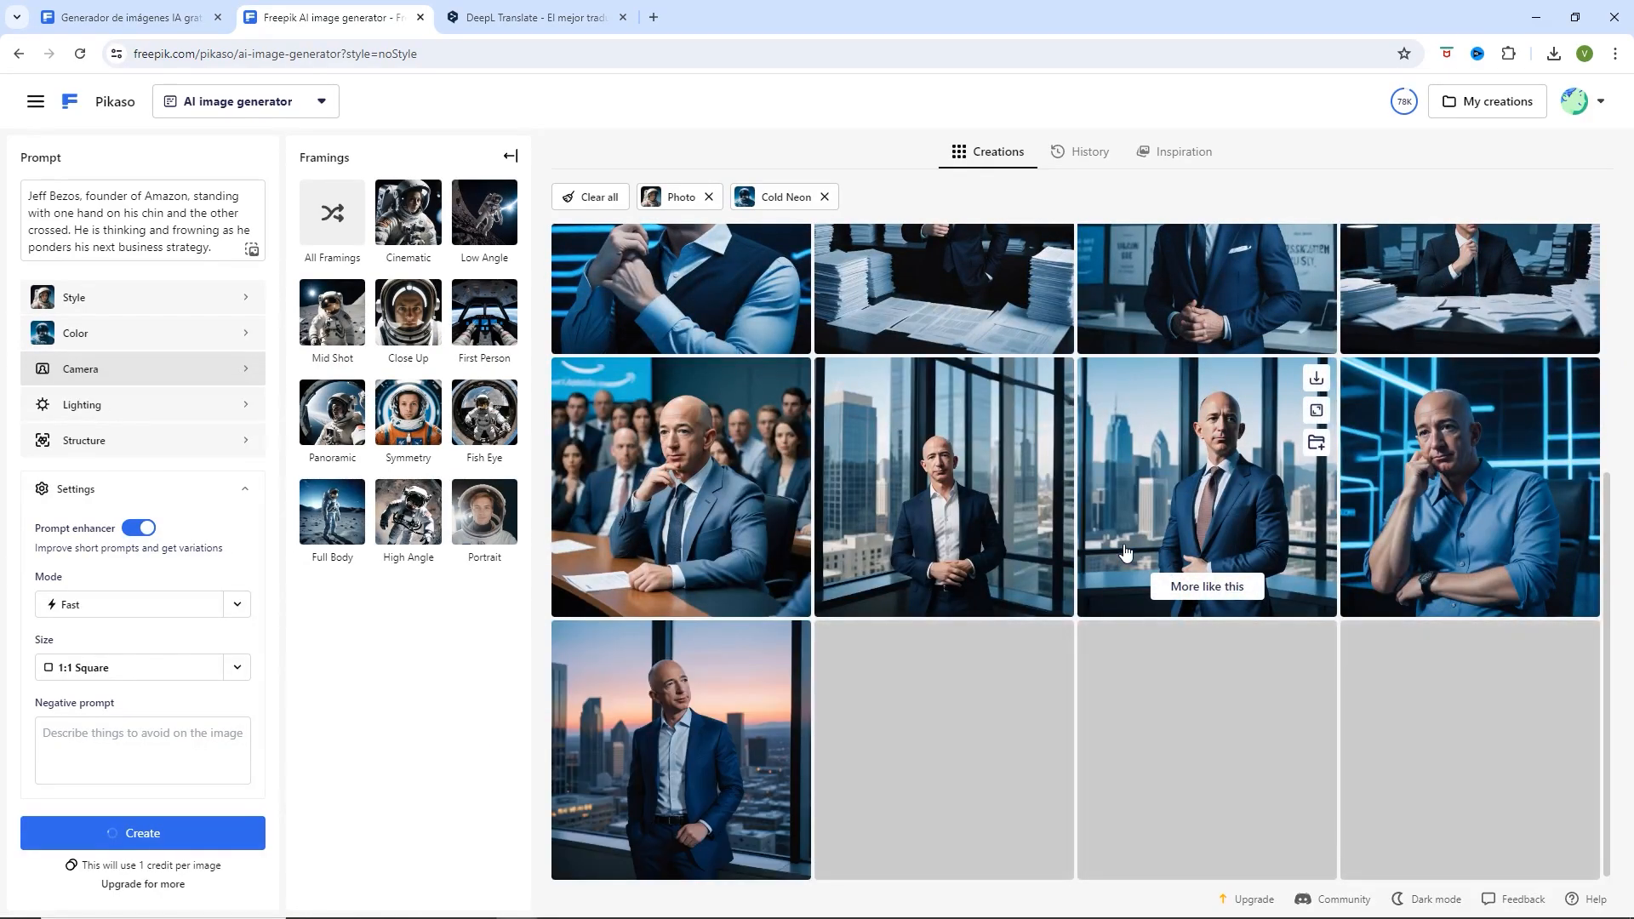
scroll(1087, 545, "down", 3)
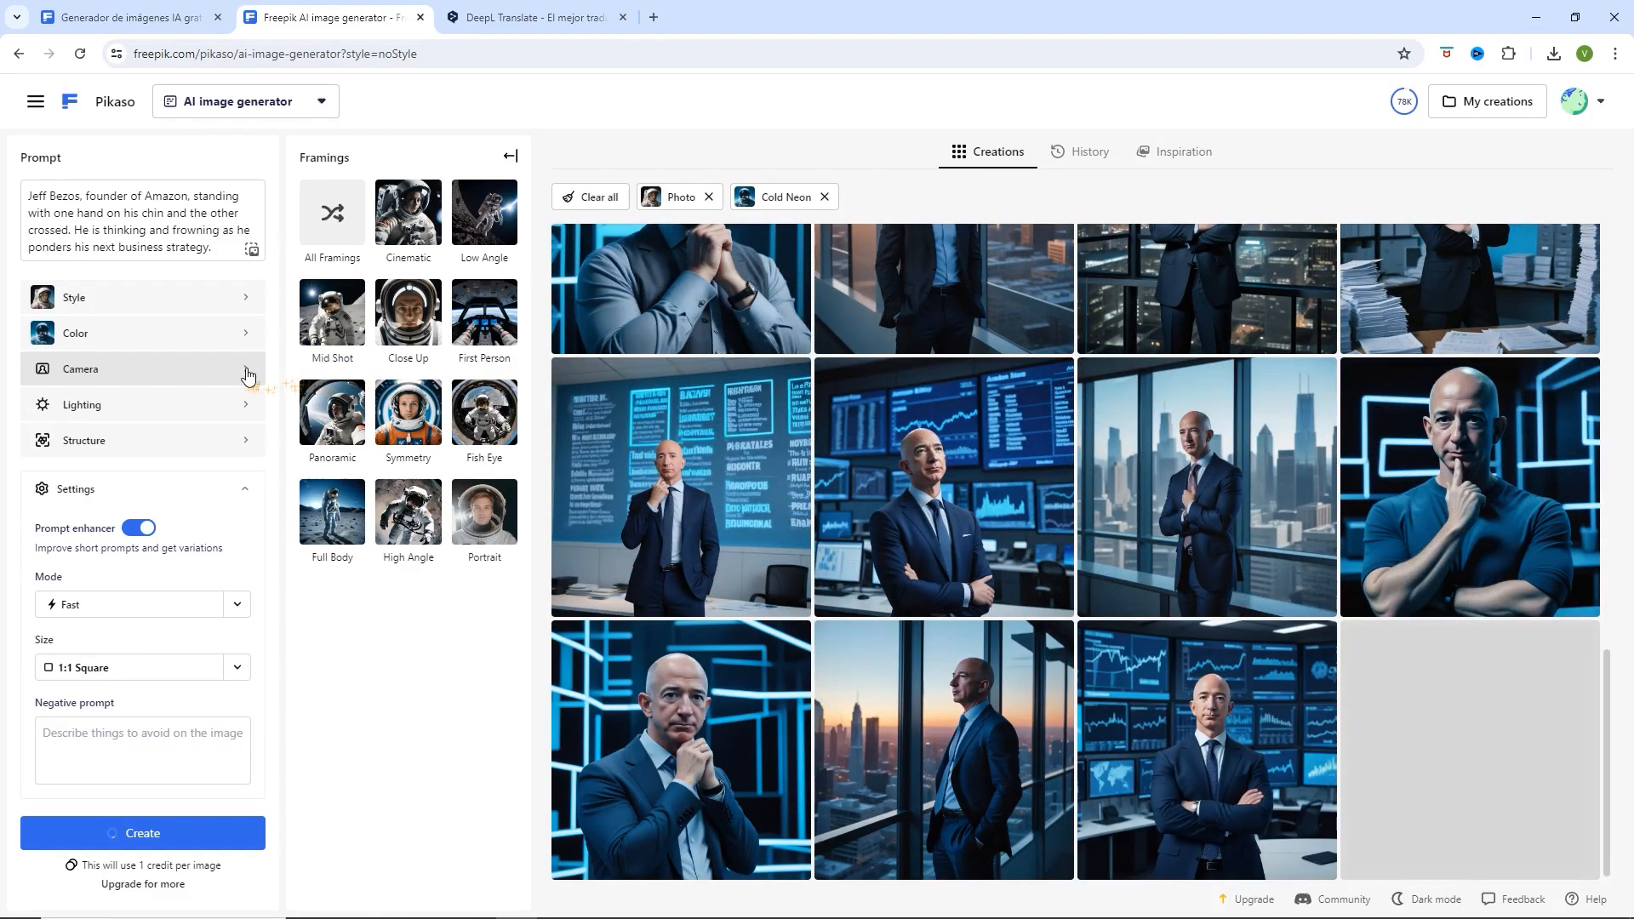
- Replace the Cold Neon color with Deep Teal and generate the Jeff Bezos images again
left_click(205, 345)
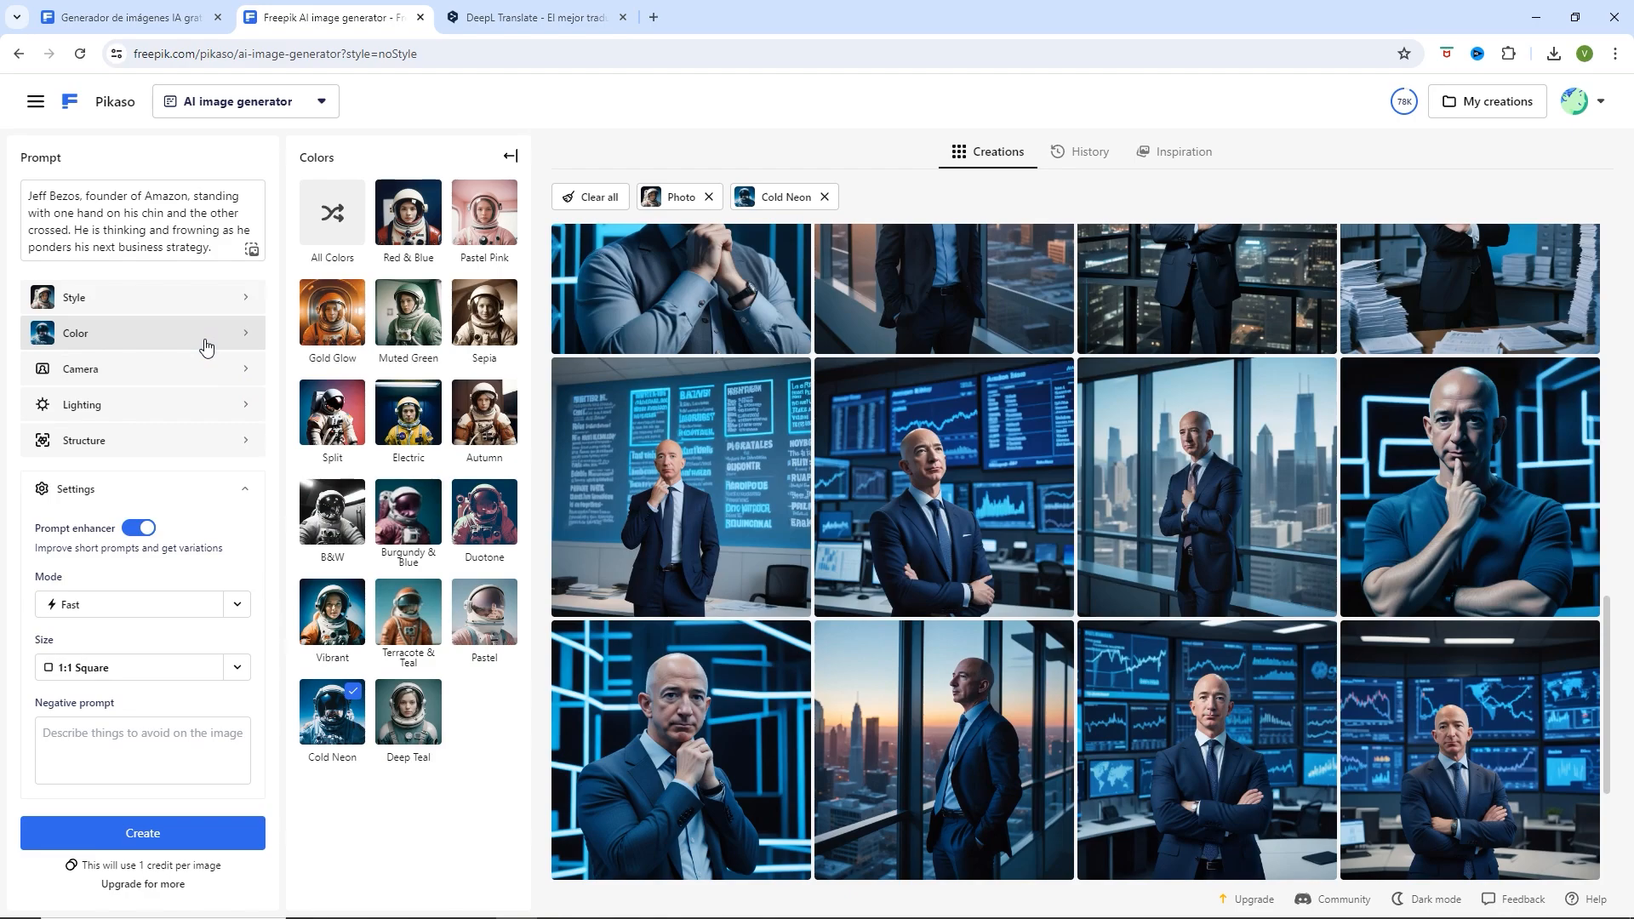
left_click(228, 303)
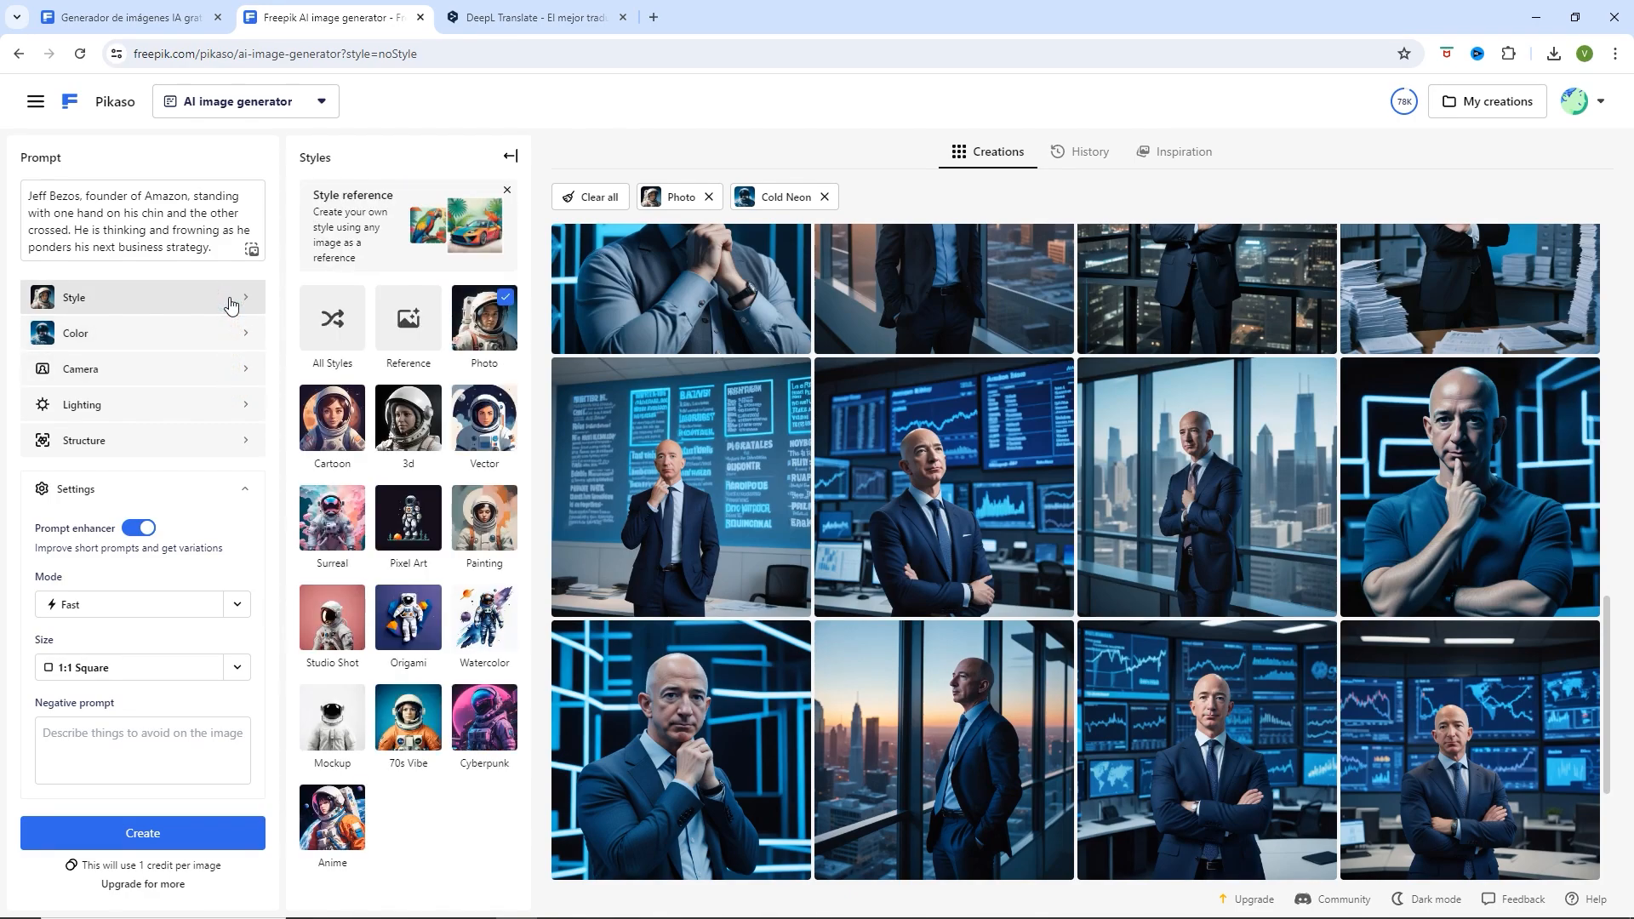
left_click(238, 341)
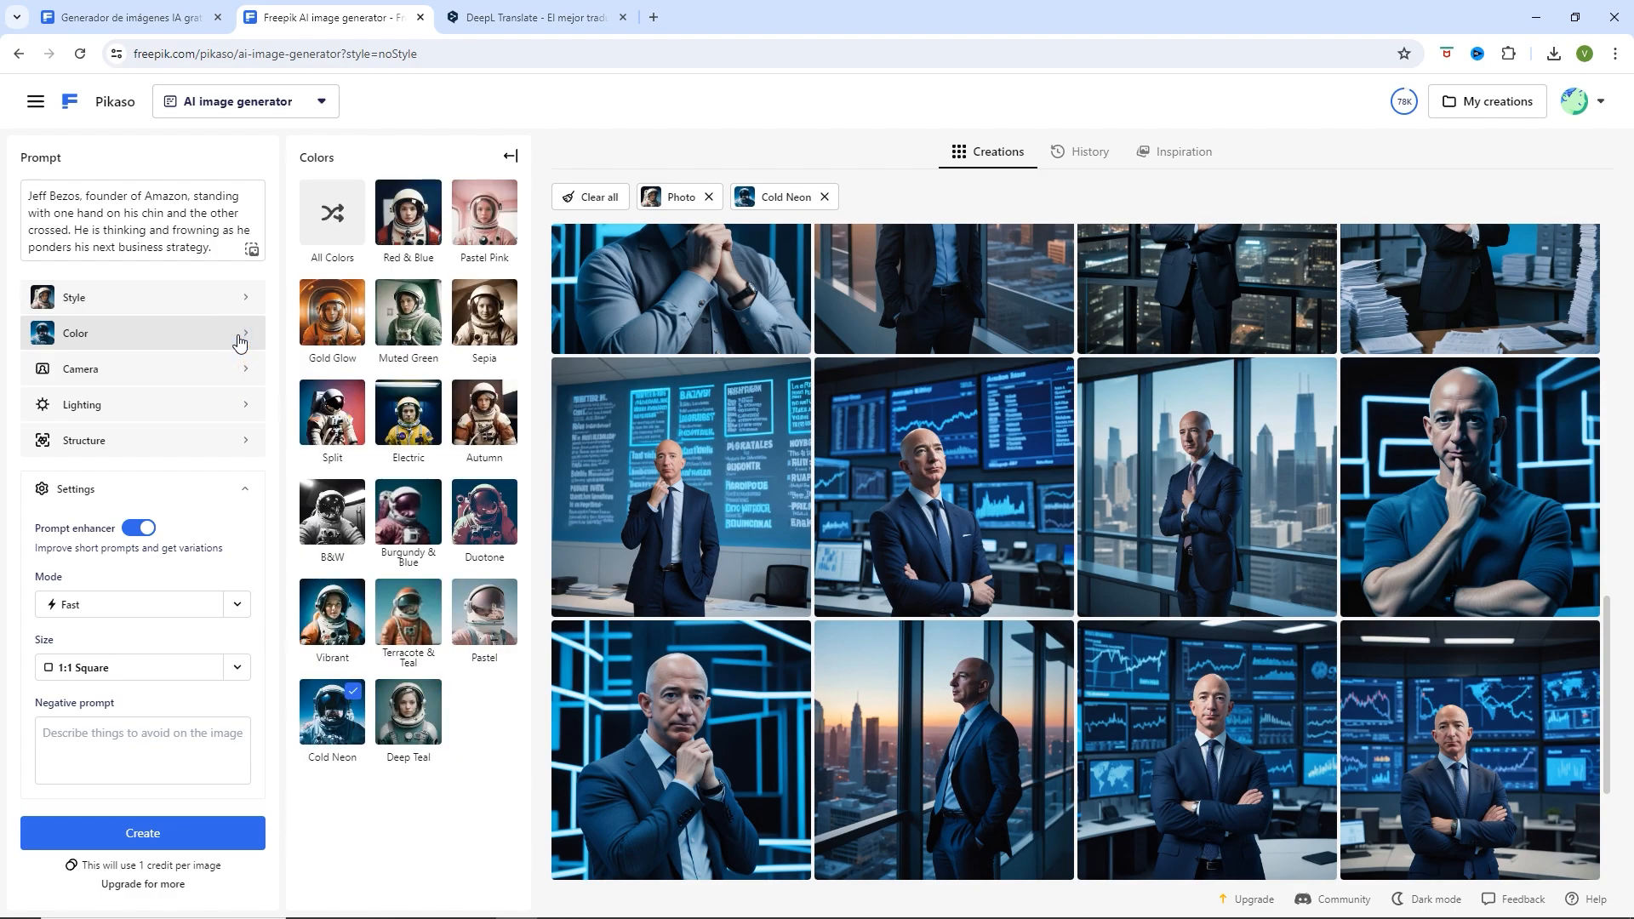
left_click(333, 713)
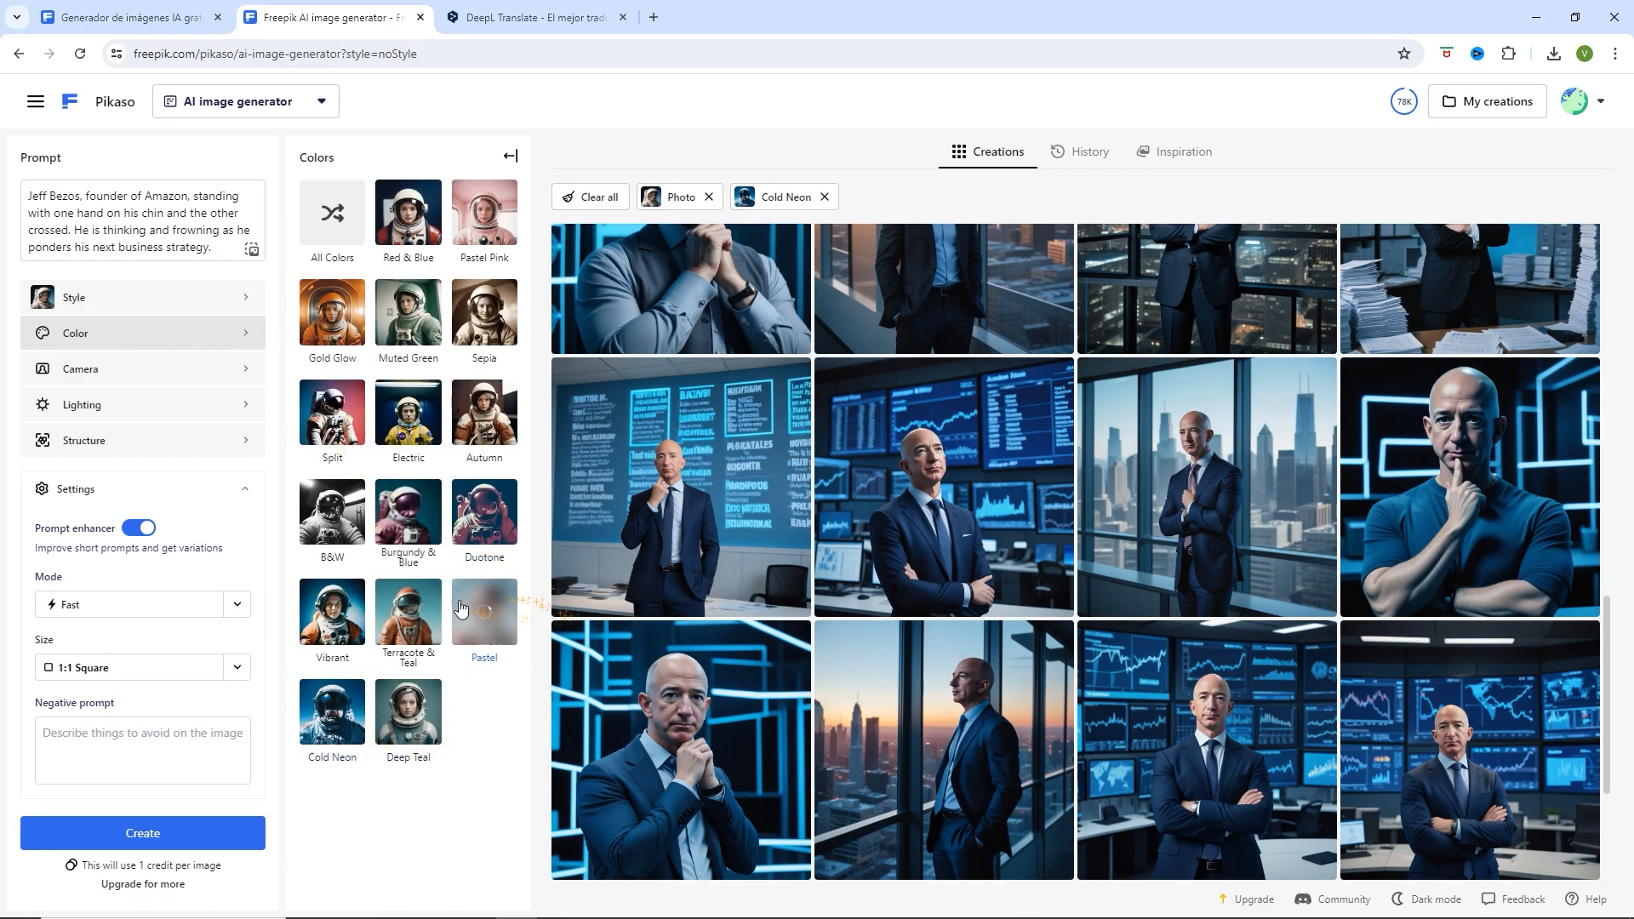
left_click(414, 729)
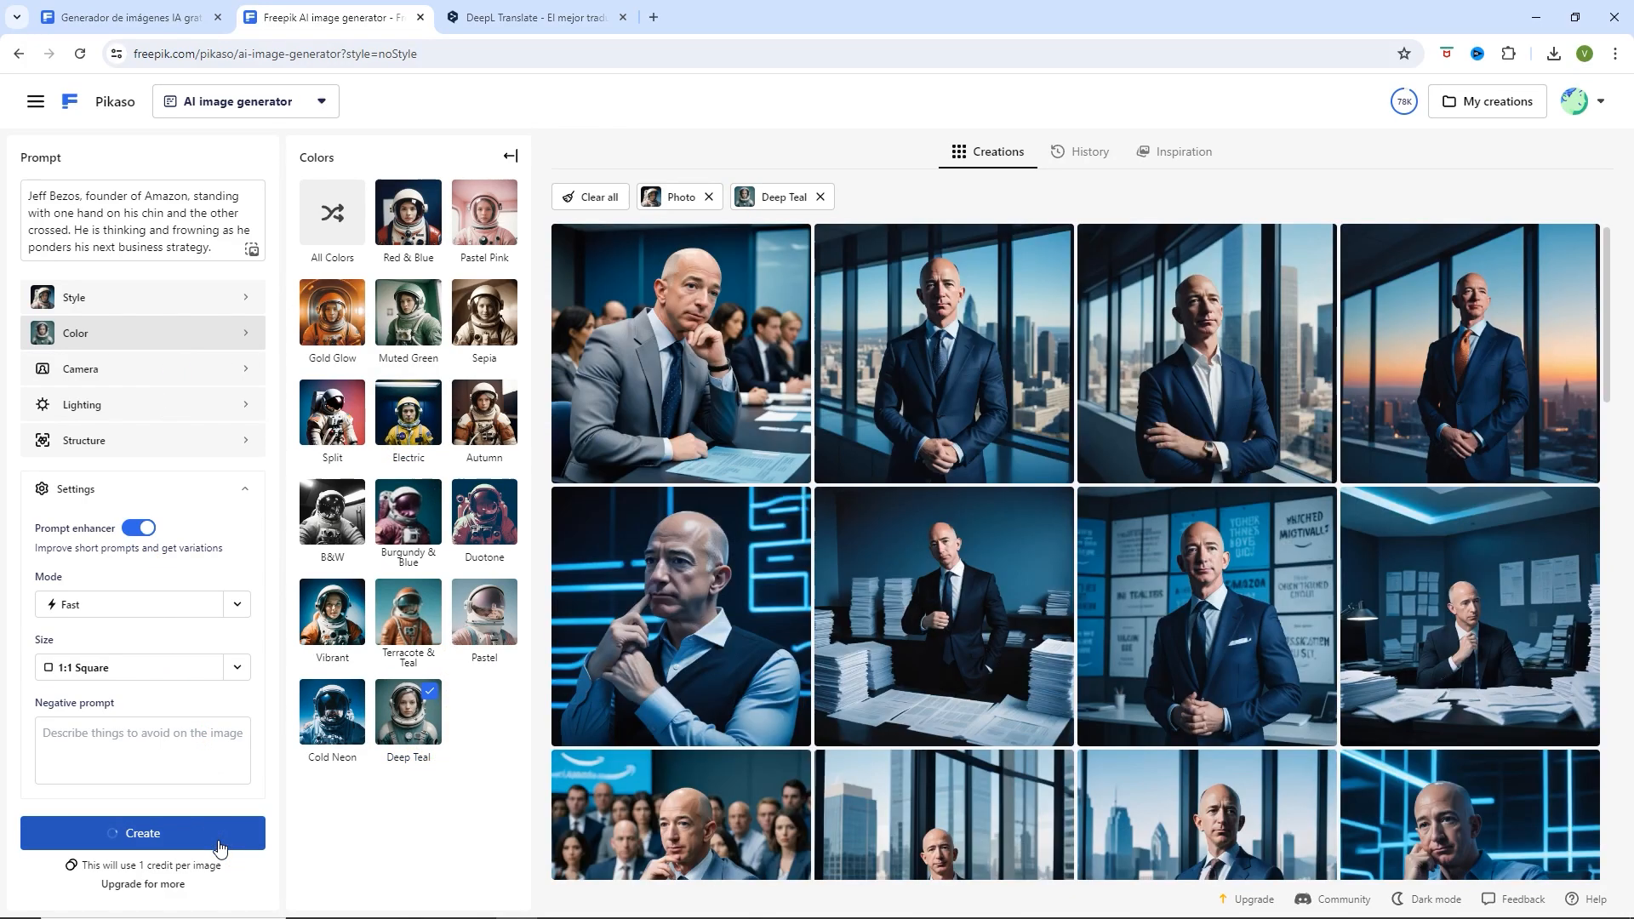
left_click(217, 838)
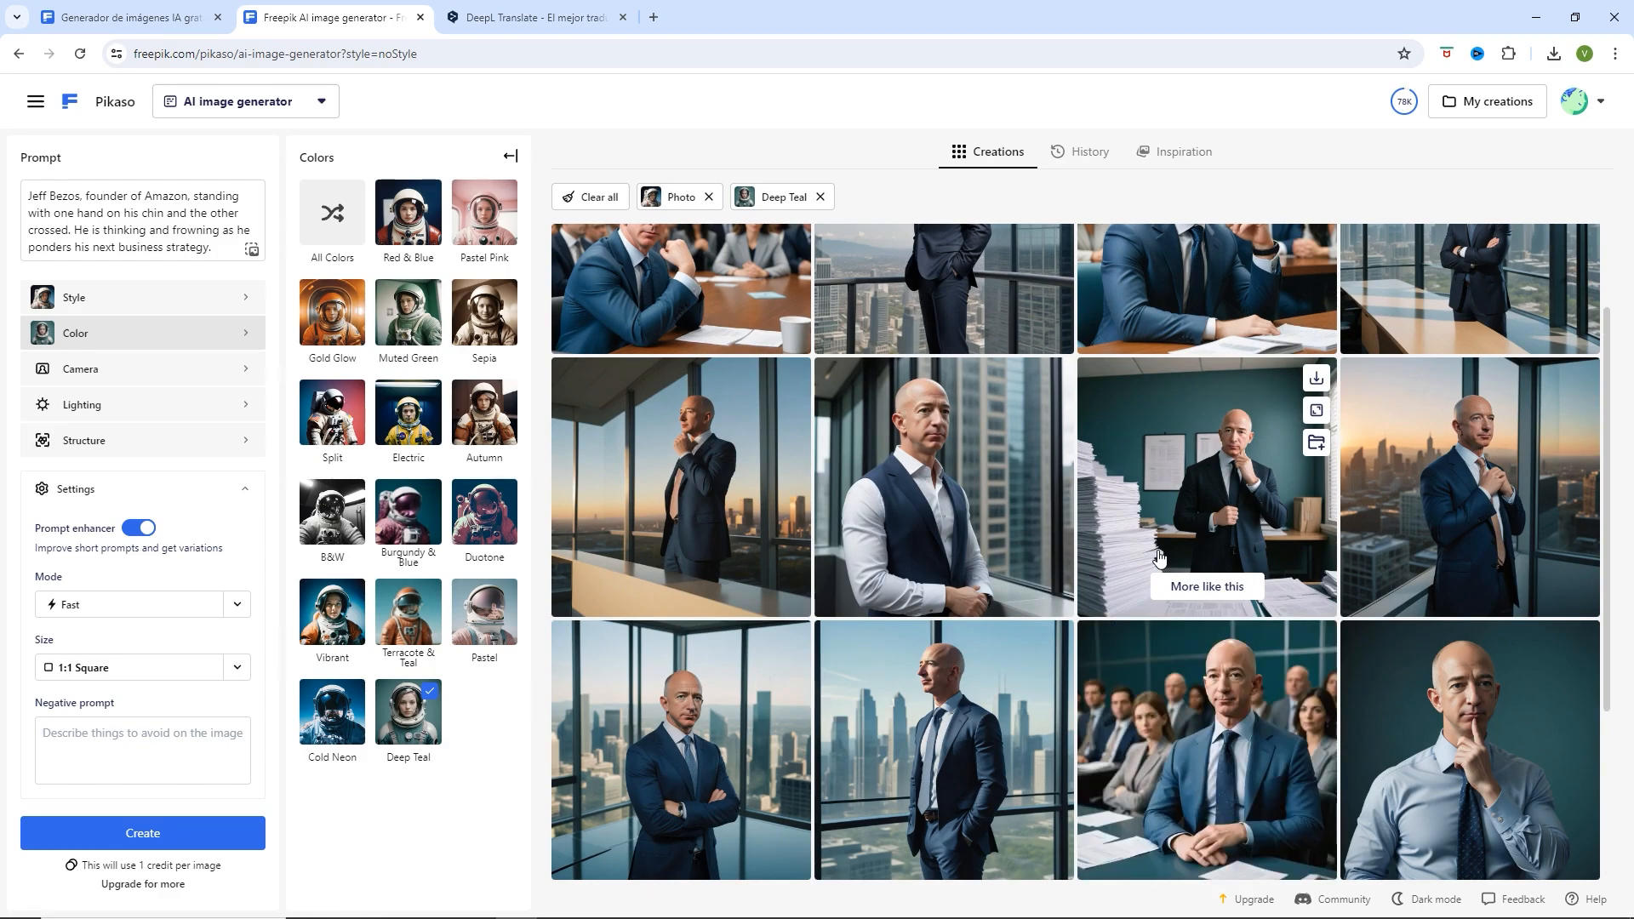
- Look through the Deep Teal results and enlarge the one in a light blue shirt and tie with a finger on the chin
scroll(1159, 558, "down", 3)
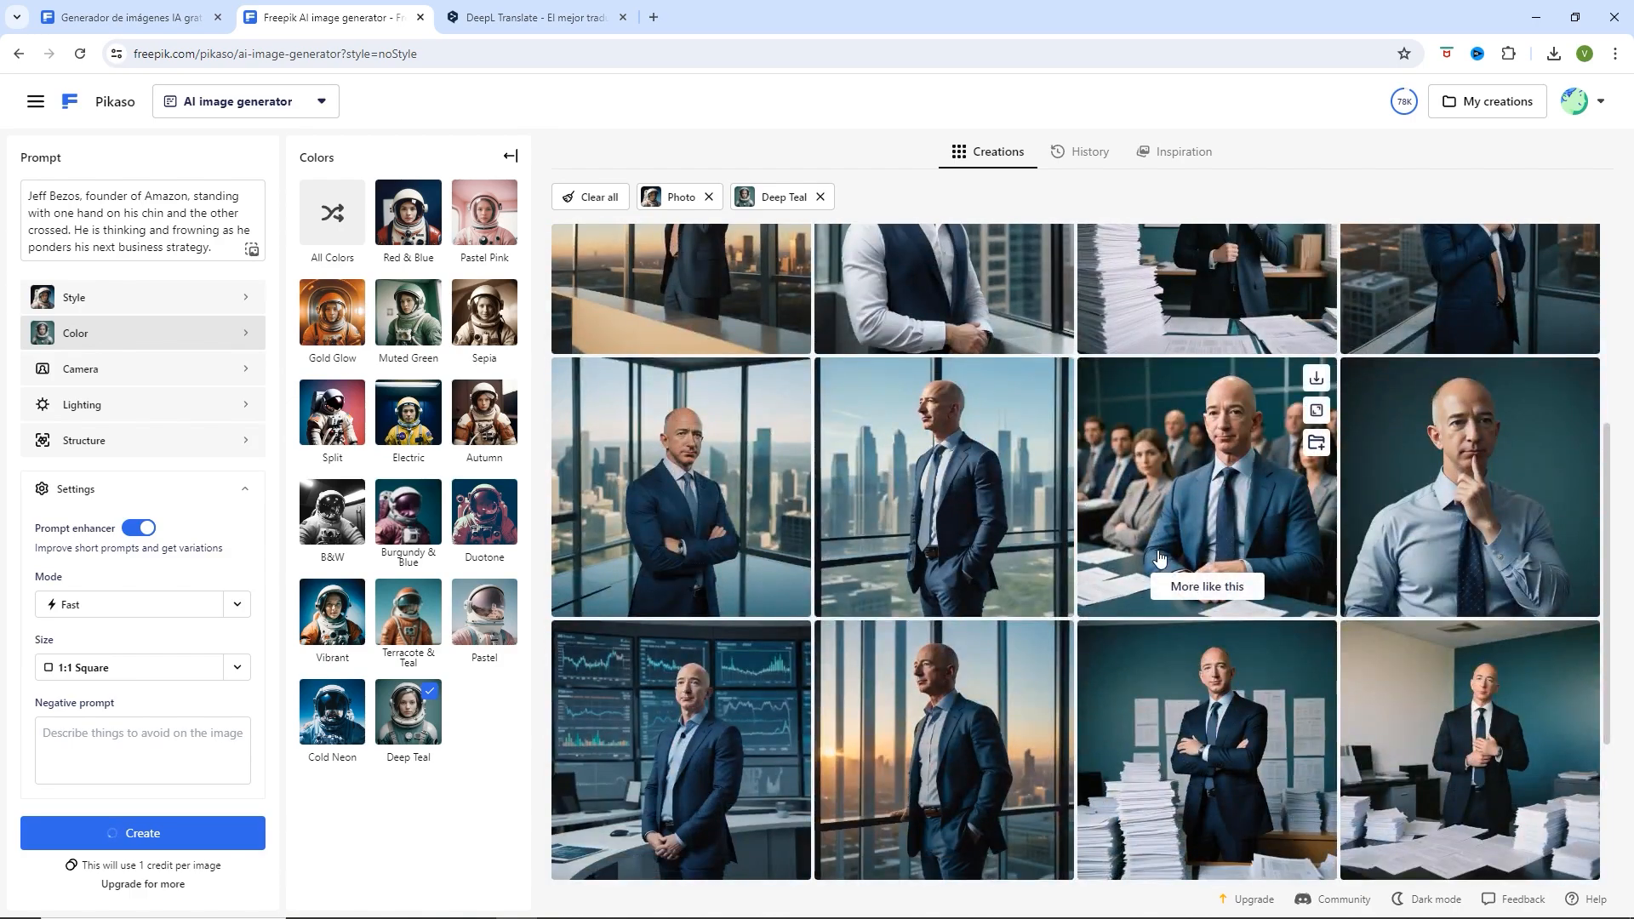
left_click(1451, 498)
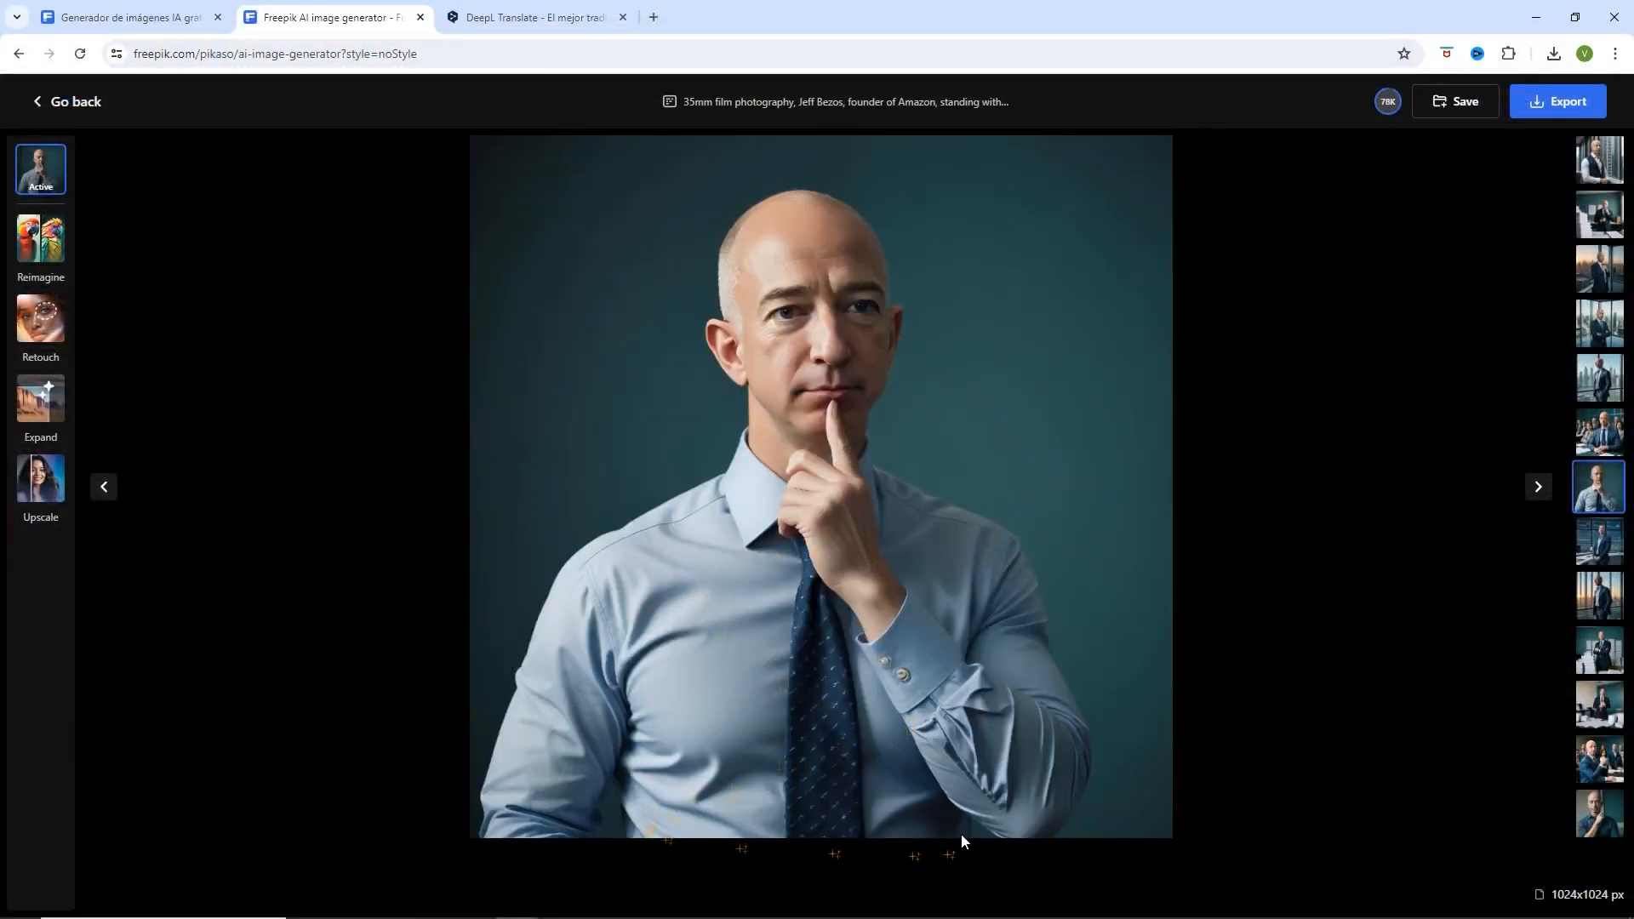
left_click(75, 103)
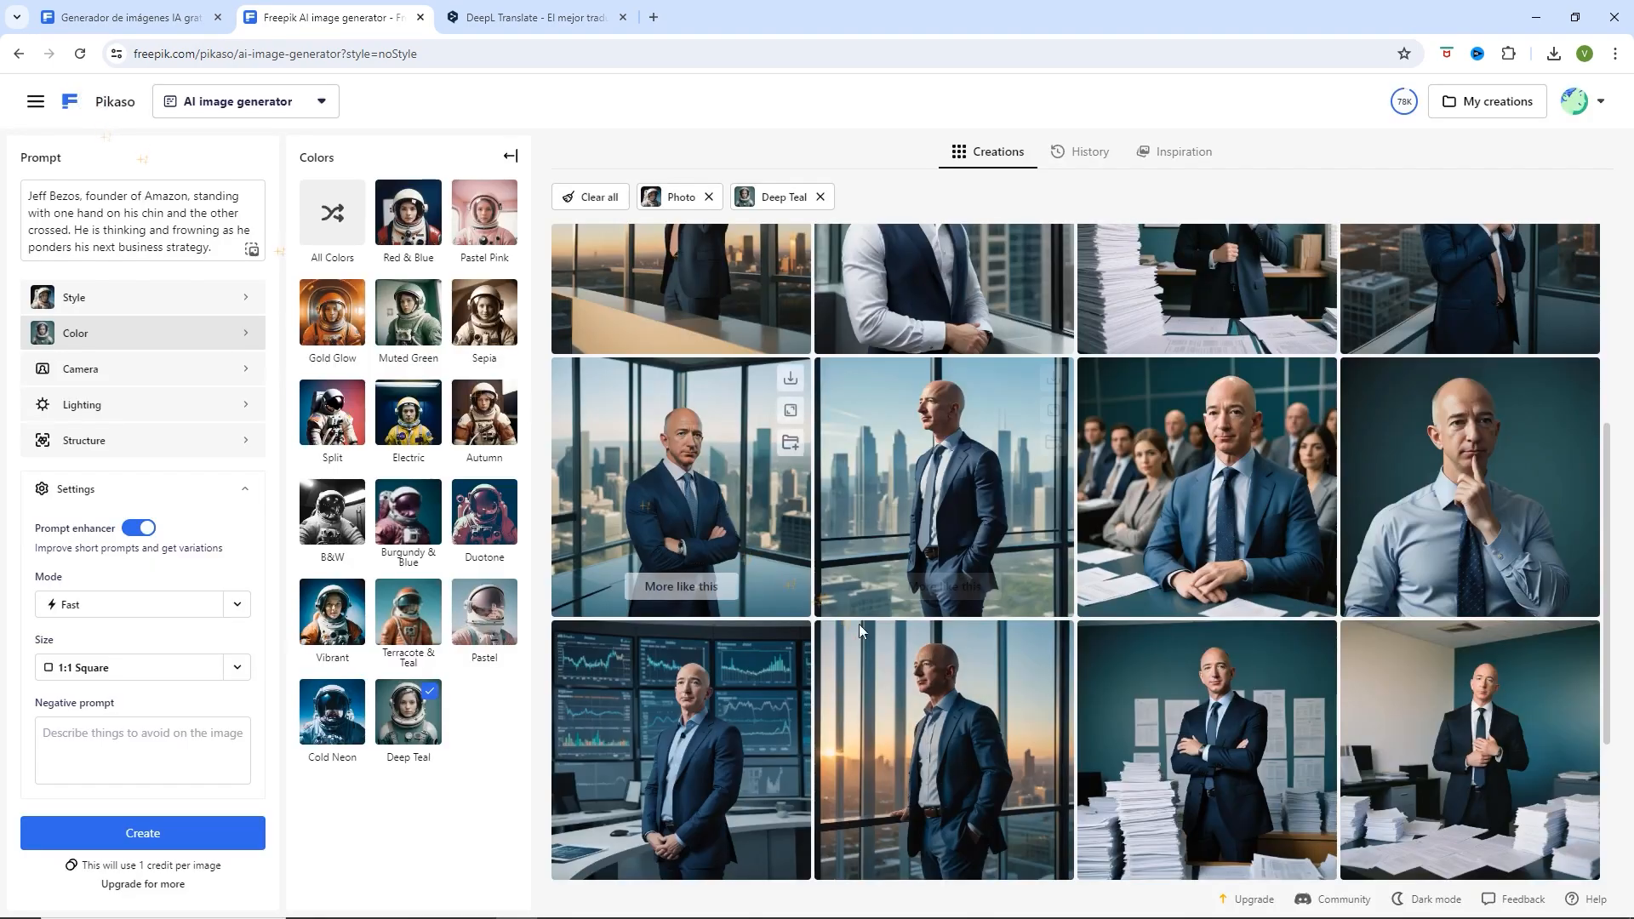
scroll(1215, 669, "down", 3)
scroll(1215, 669, "down", 3)
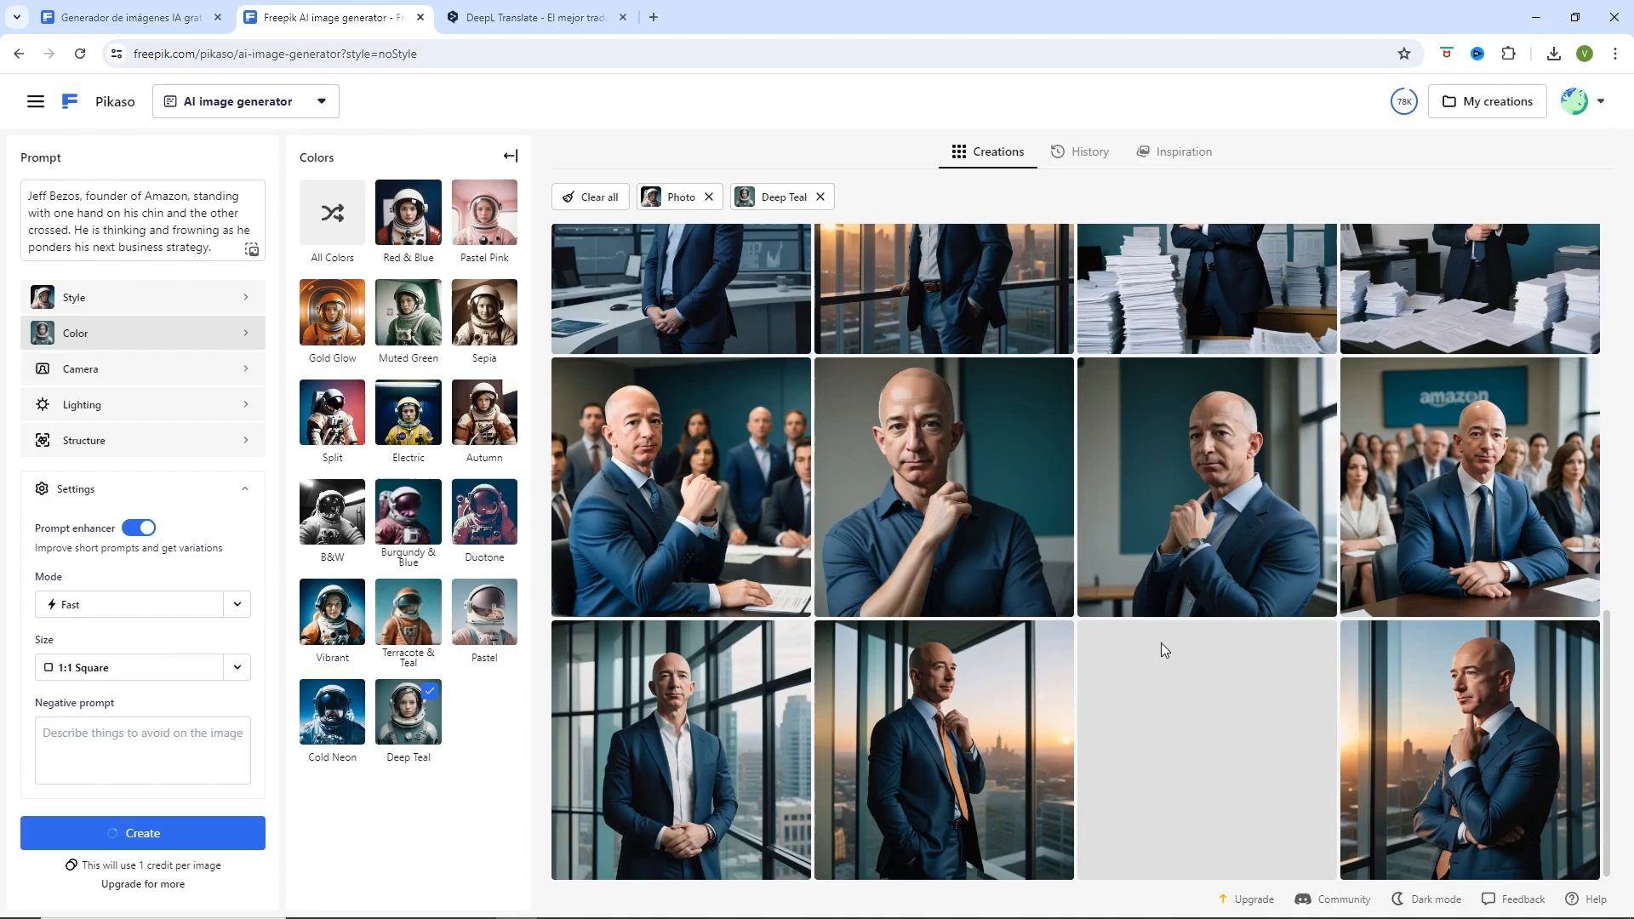
scroll(1161, 644, "down", 3)
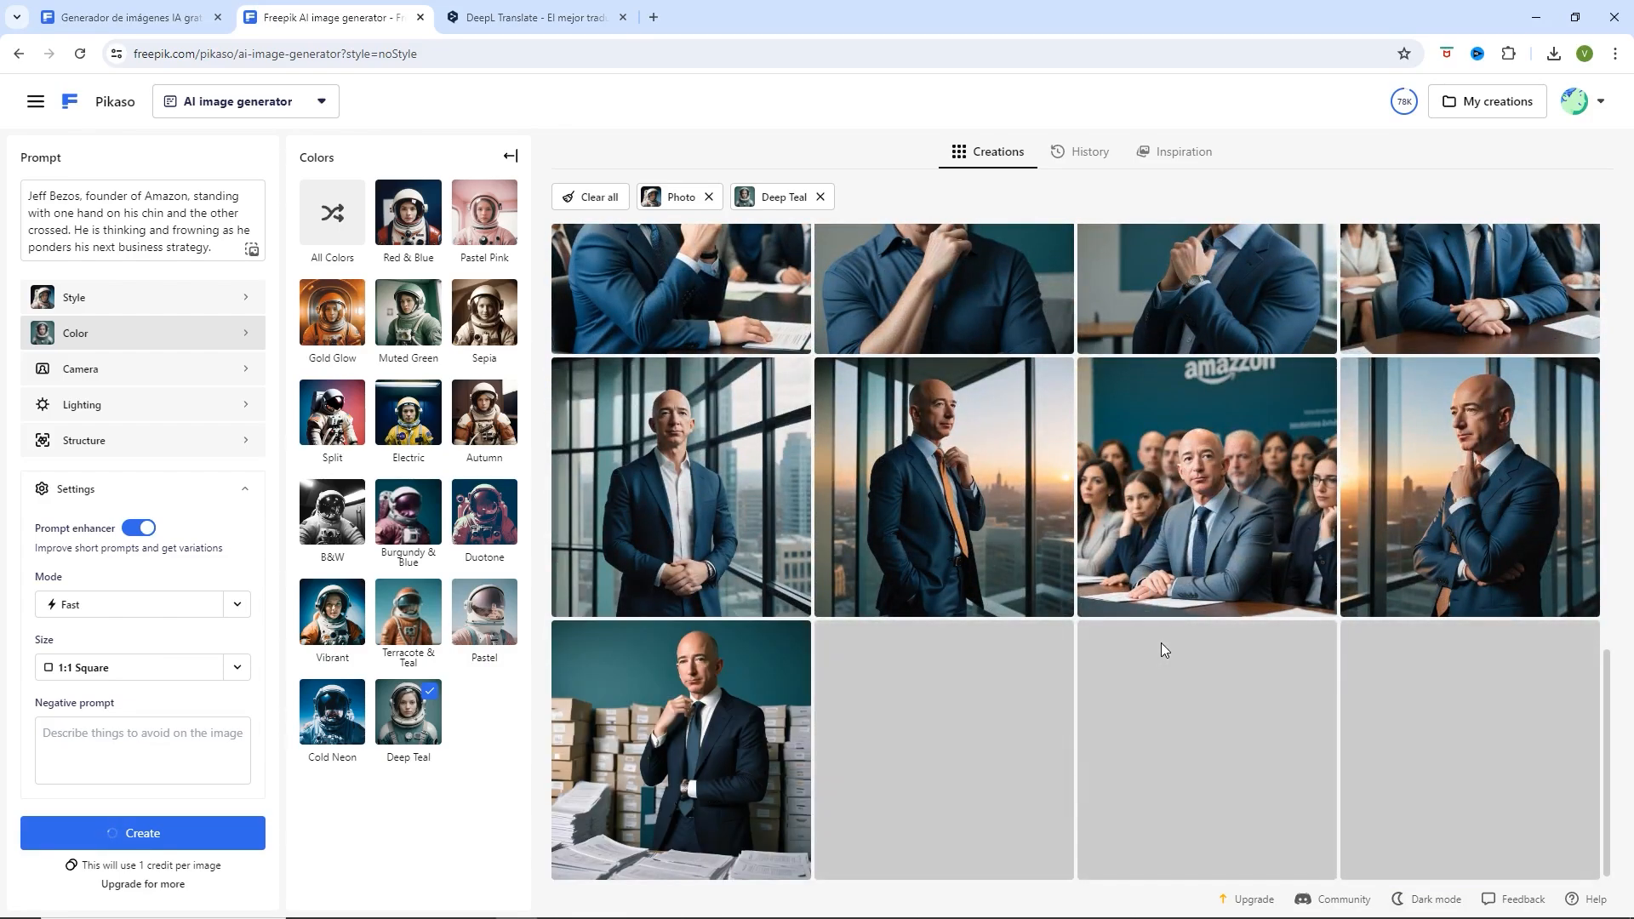
scroll(1163, 651, "down", 3)
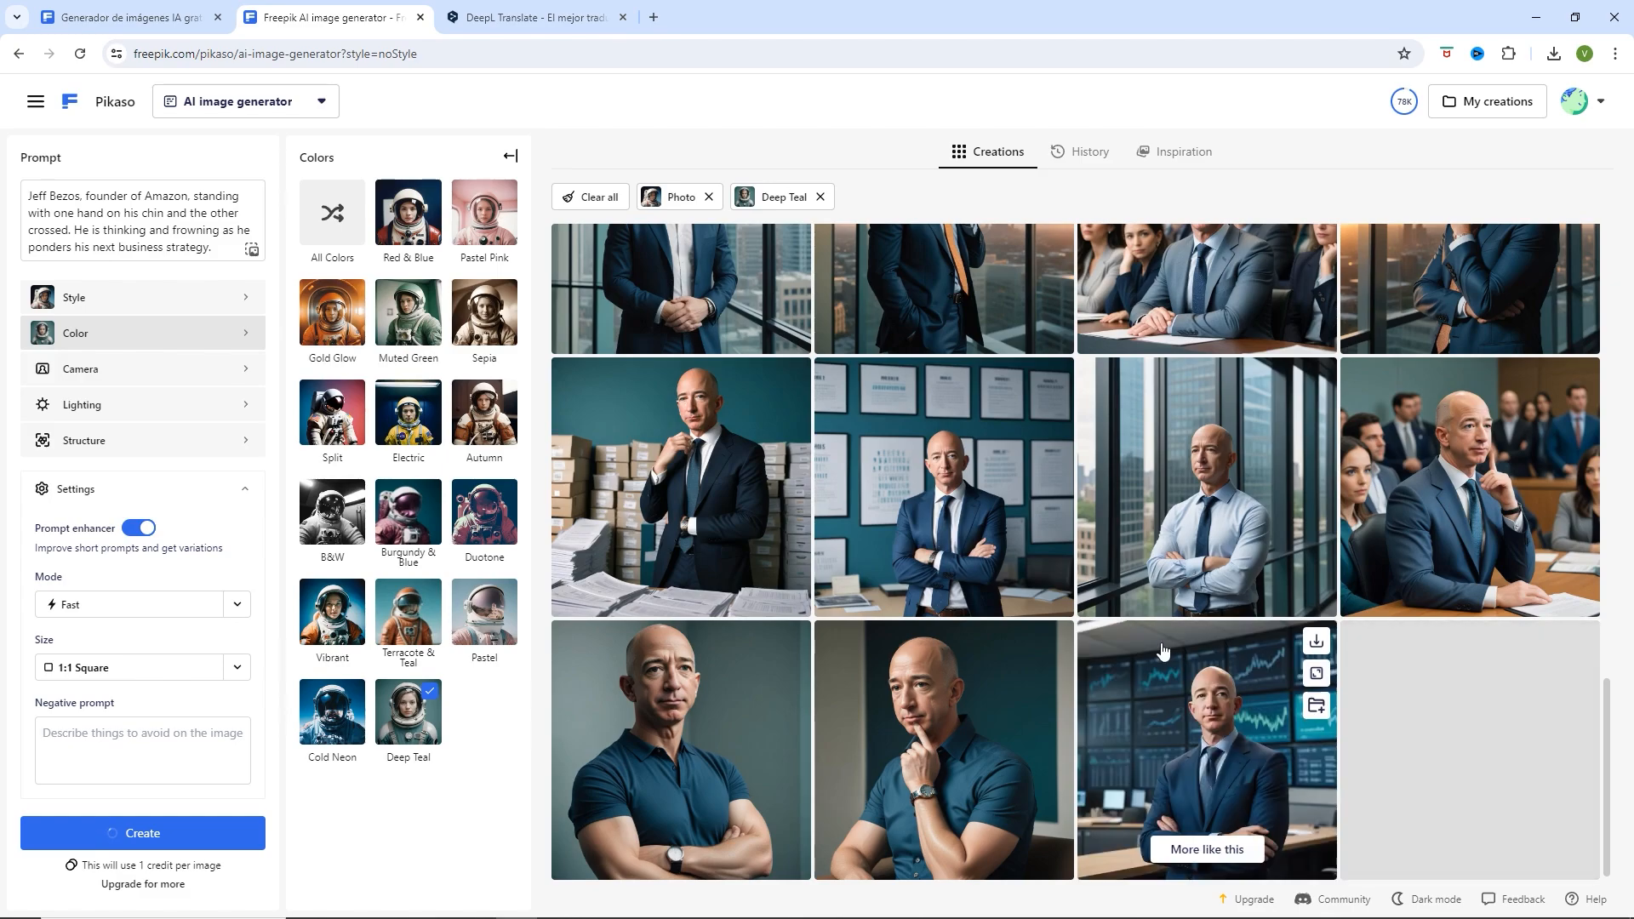
scroll(1163, 649, "down", 3)
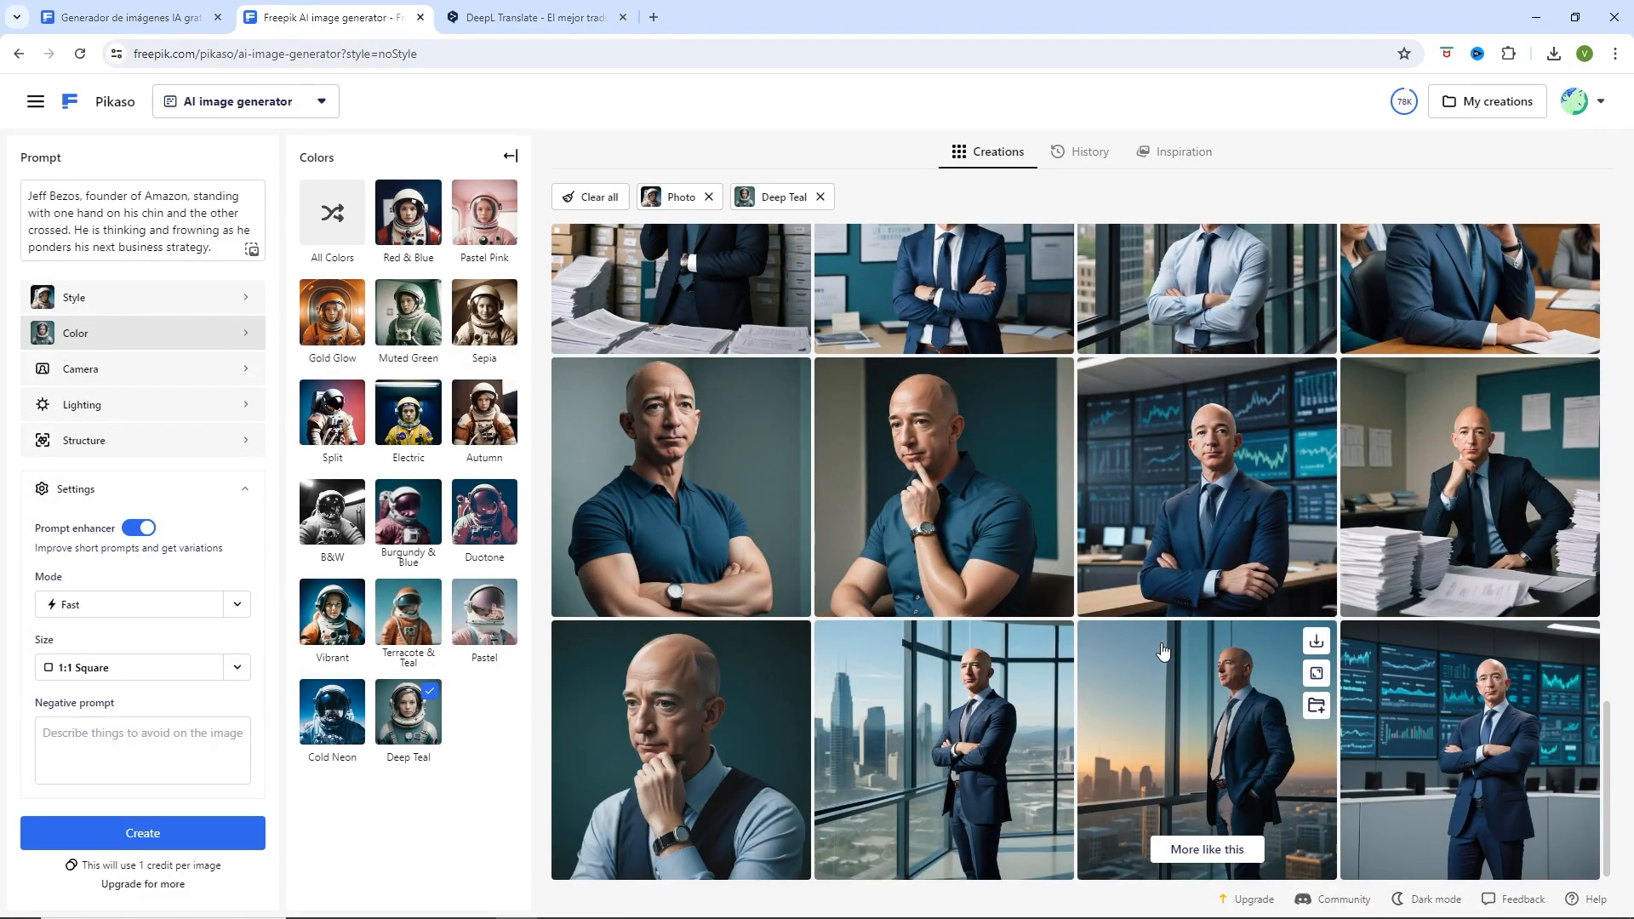
scroll(1163, 649, "down", 3)
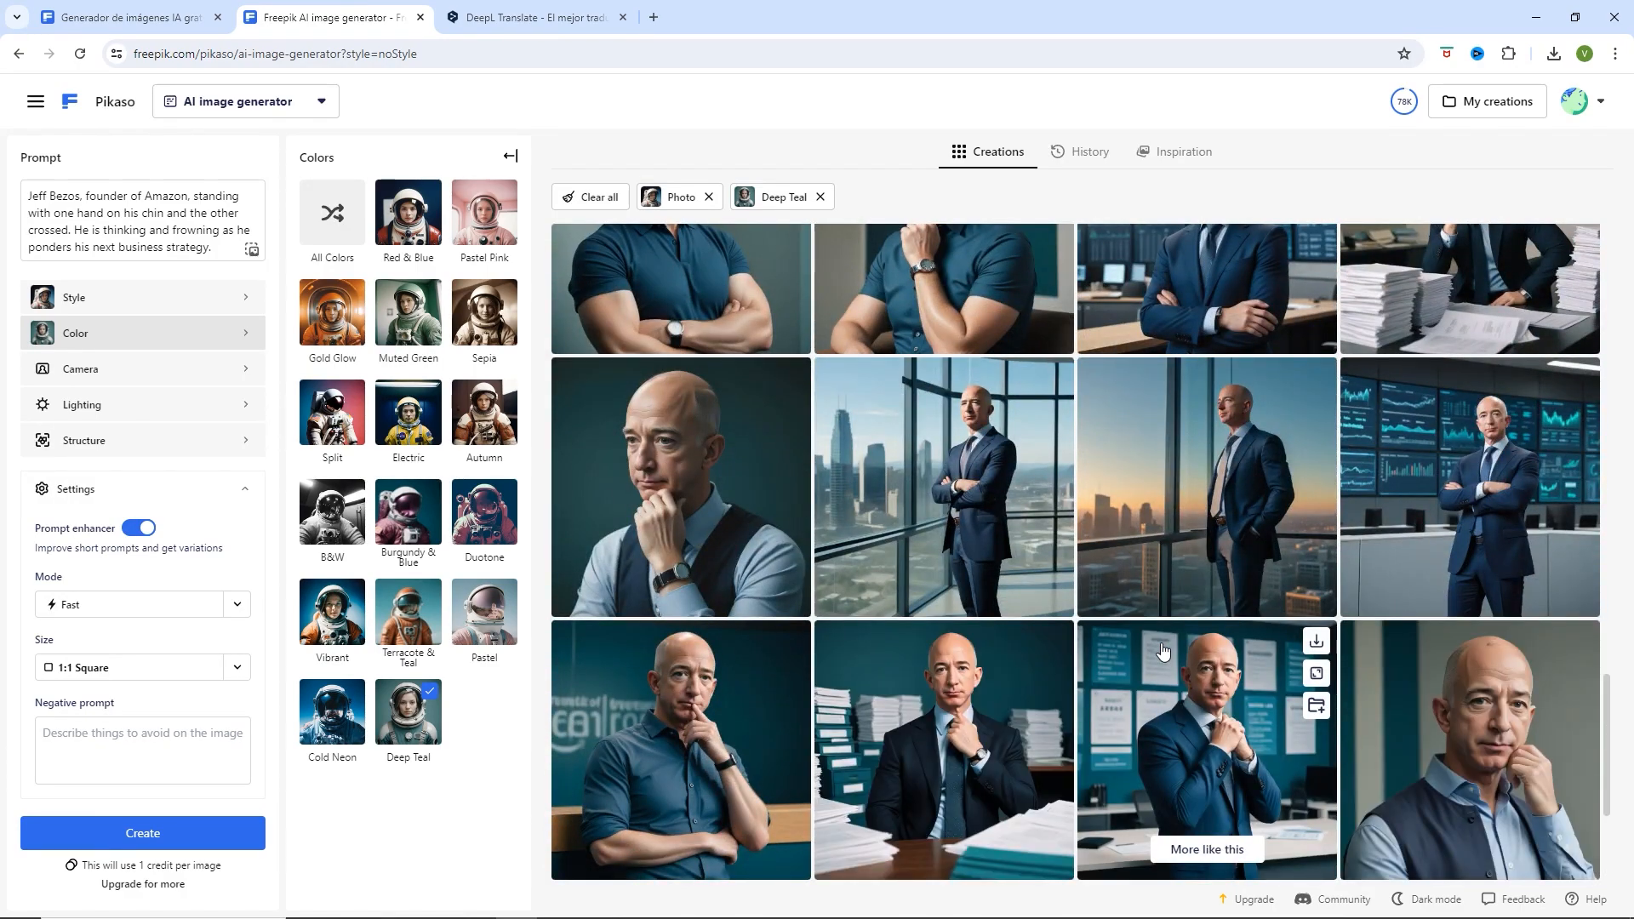
- Enlarge the image in a dark blue shirt with hand on chin and one arm crossed, and generate more like it
left_click(712, 707)
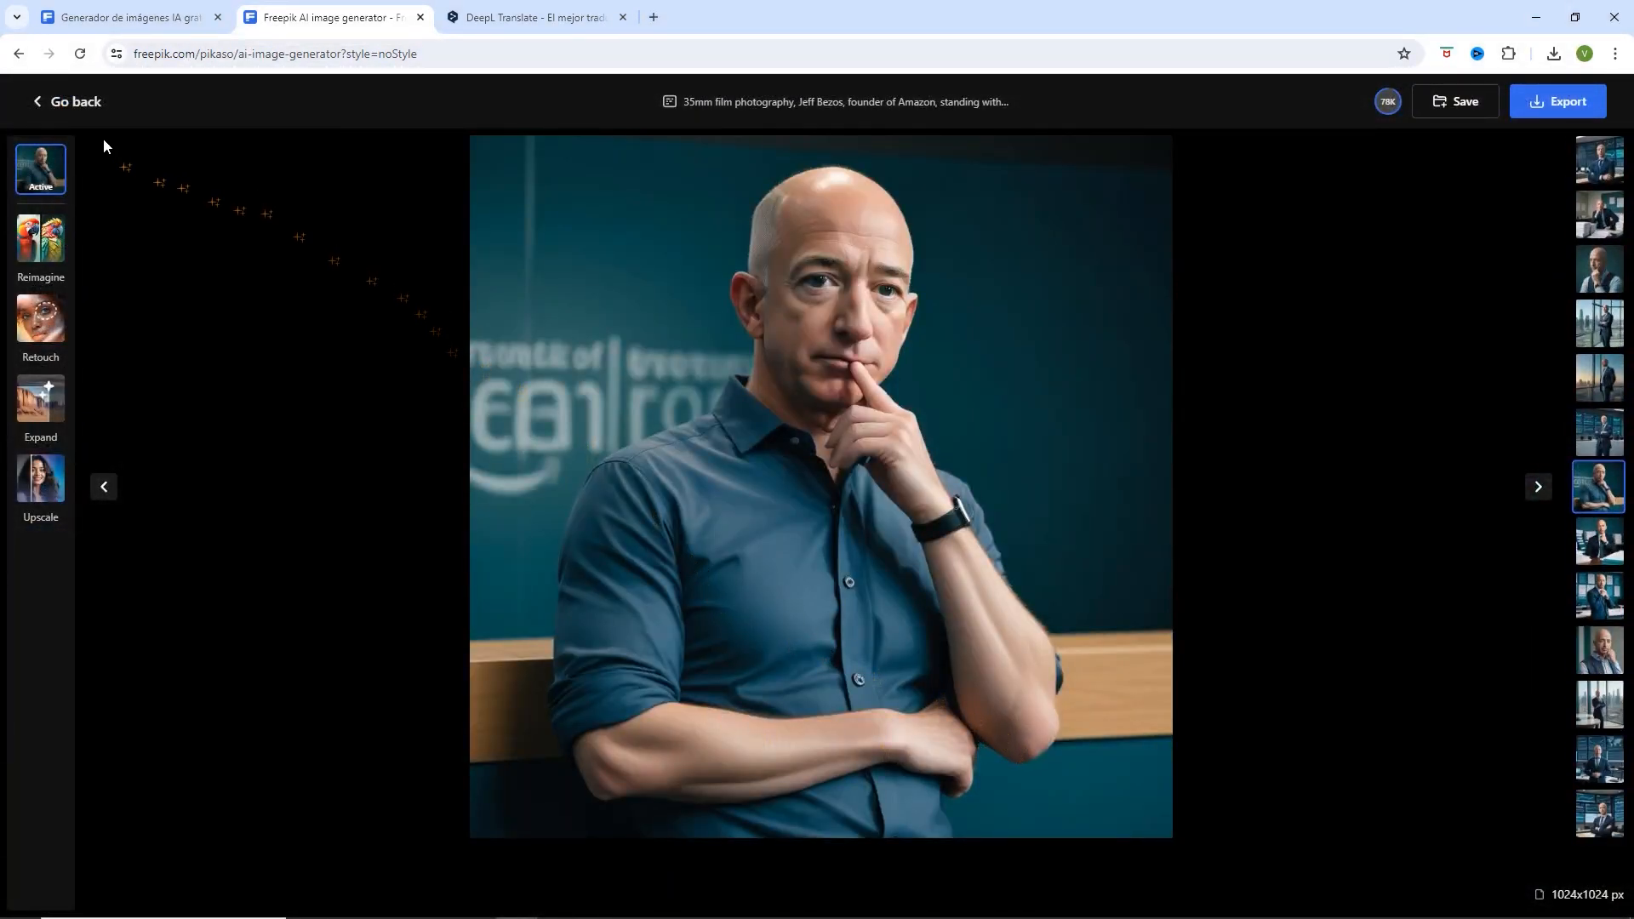
left_click(75, 102)
mouse_move(676, 584)
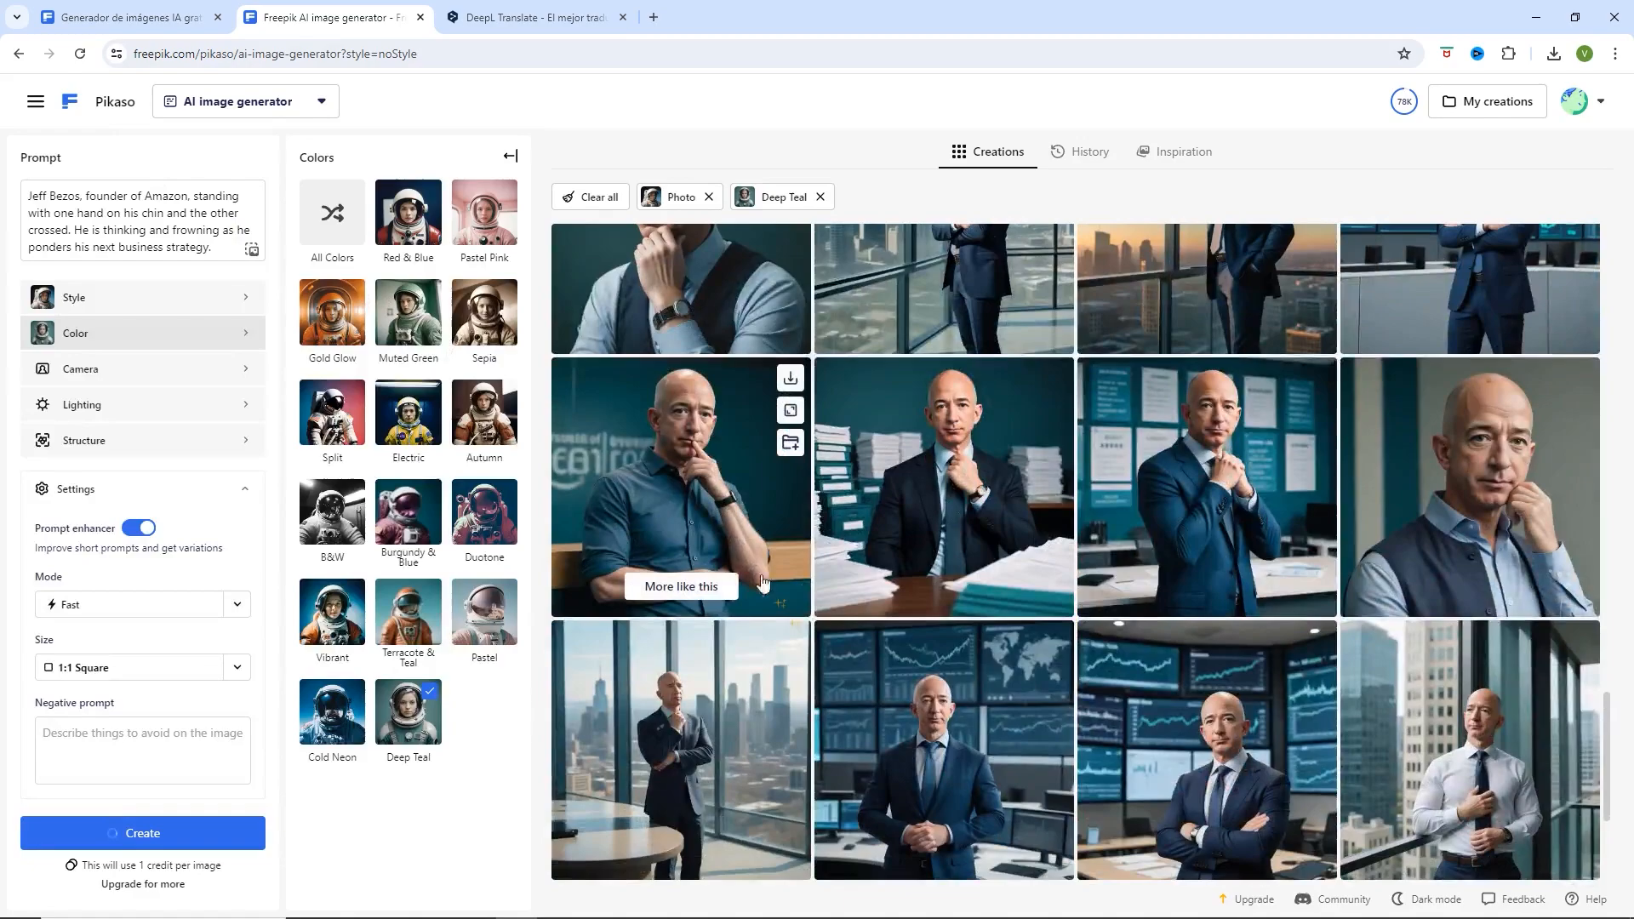
left_click(691, 588)
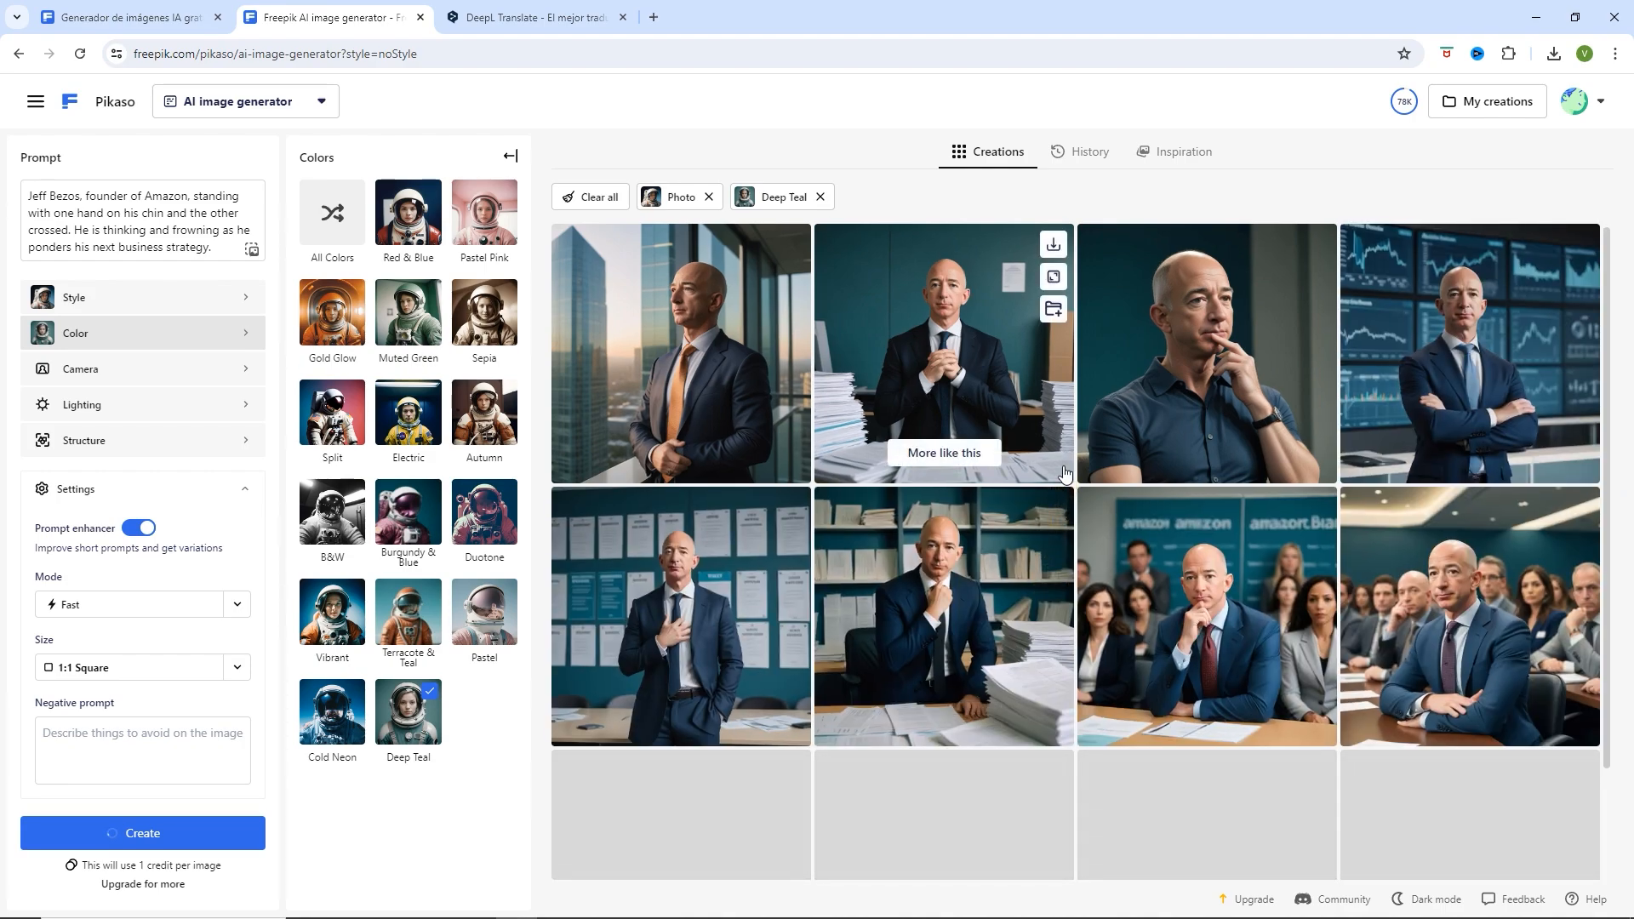
scroll(1064, 473, "down", 2)
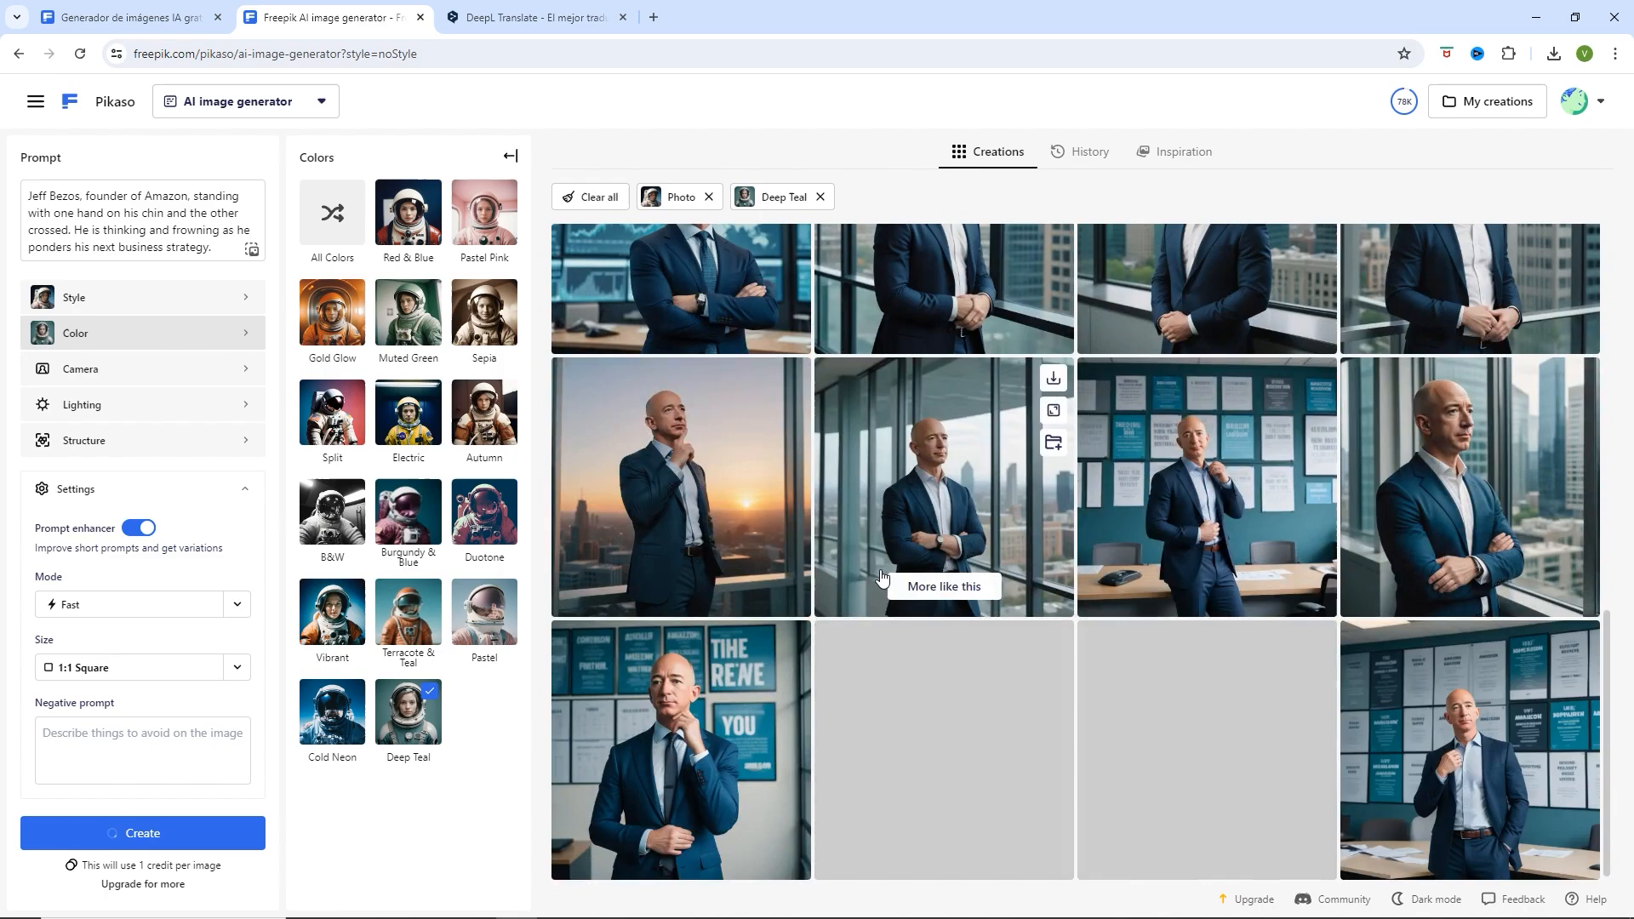
- Switch to DeepL and delete "y la otra cruzada" from the first sentence of the Spanish source text
left_click(536, 17)
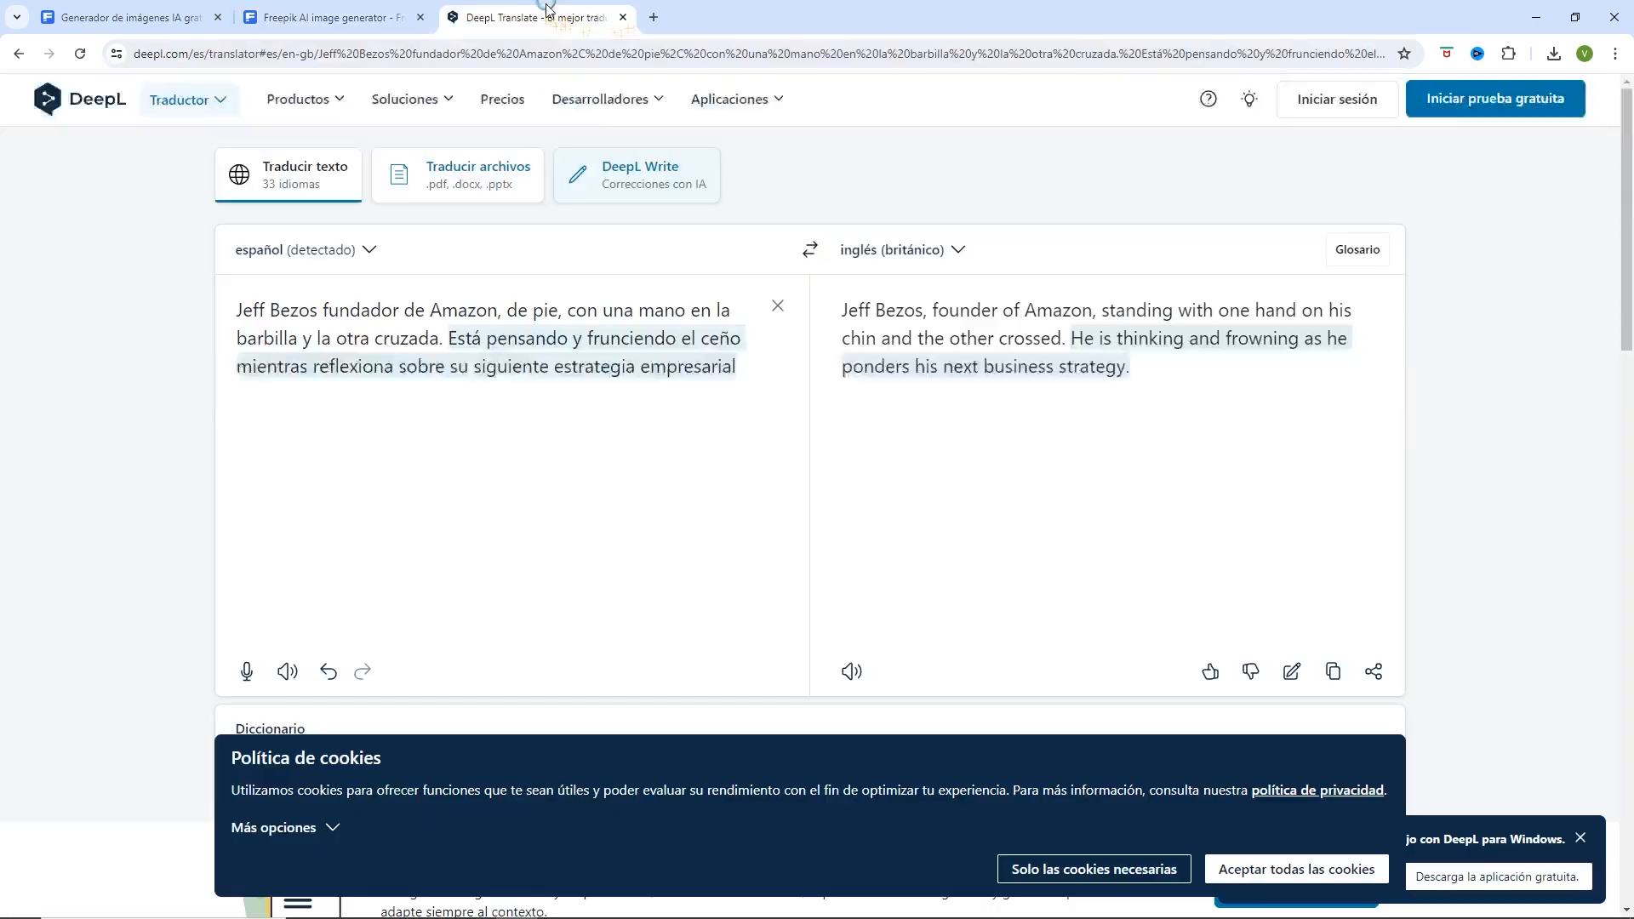
left_click(498, 341)
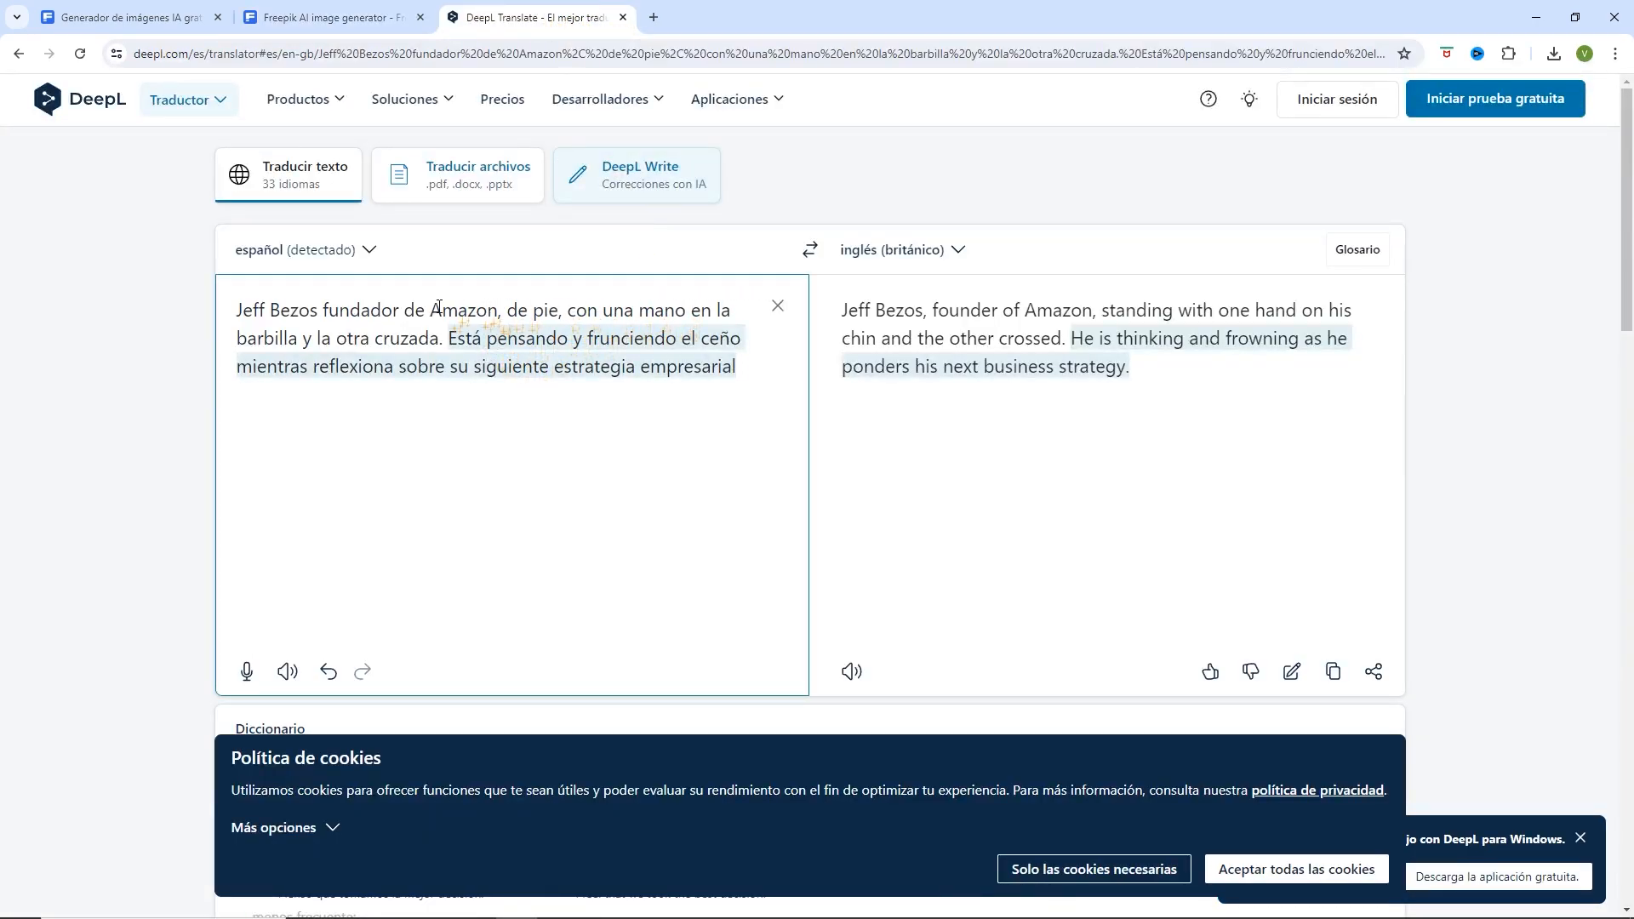
left_click(334, 341)
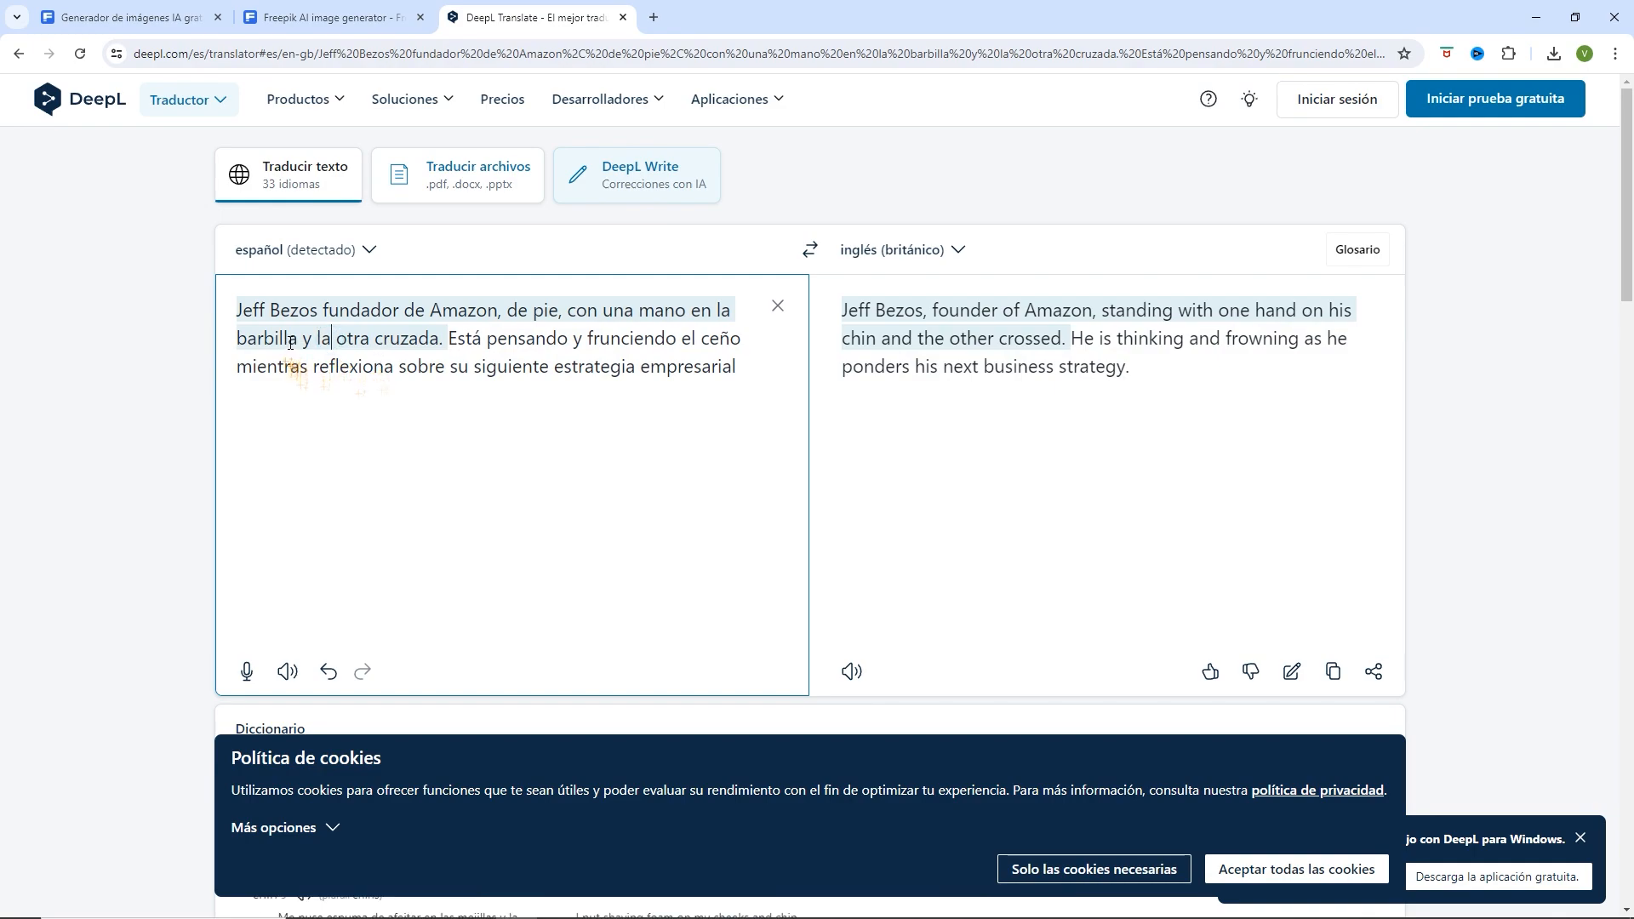
left_click_drag(295, 339, 431, 343)
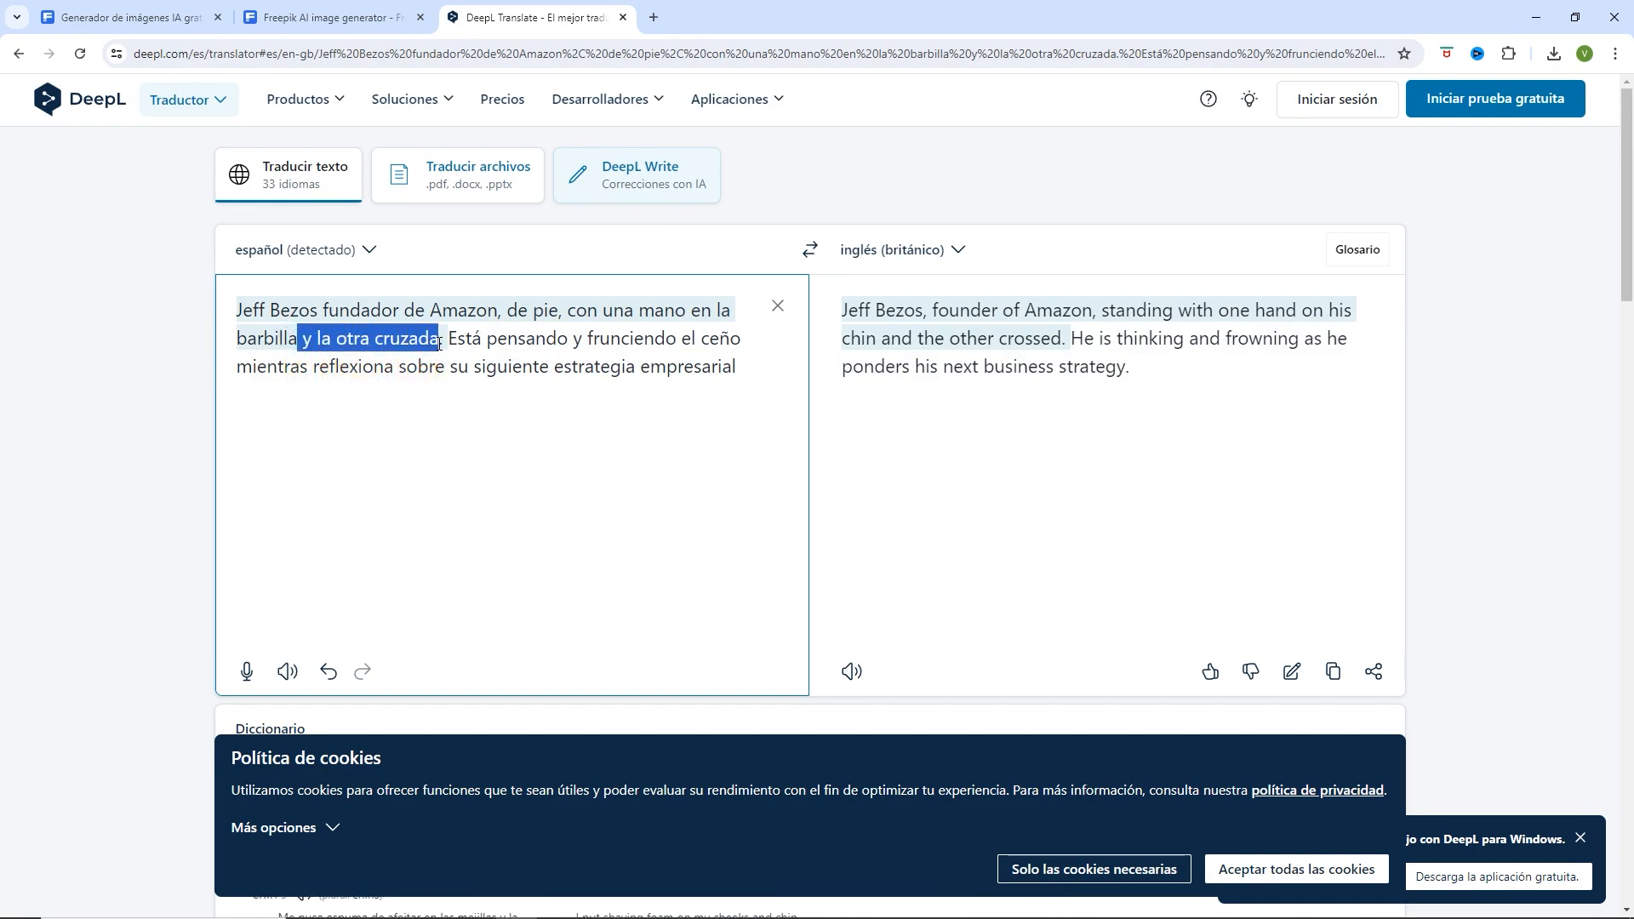
key("BackSpace")
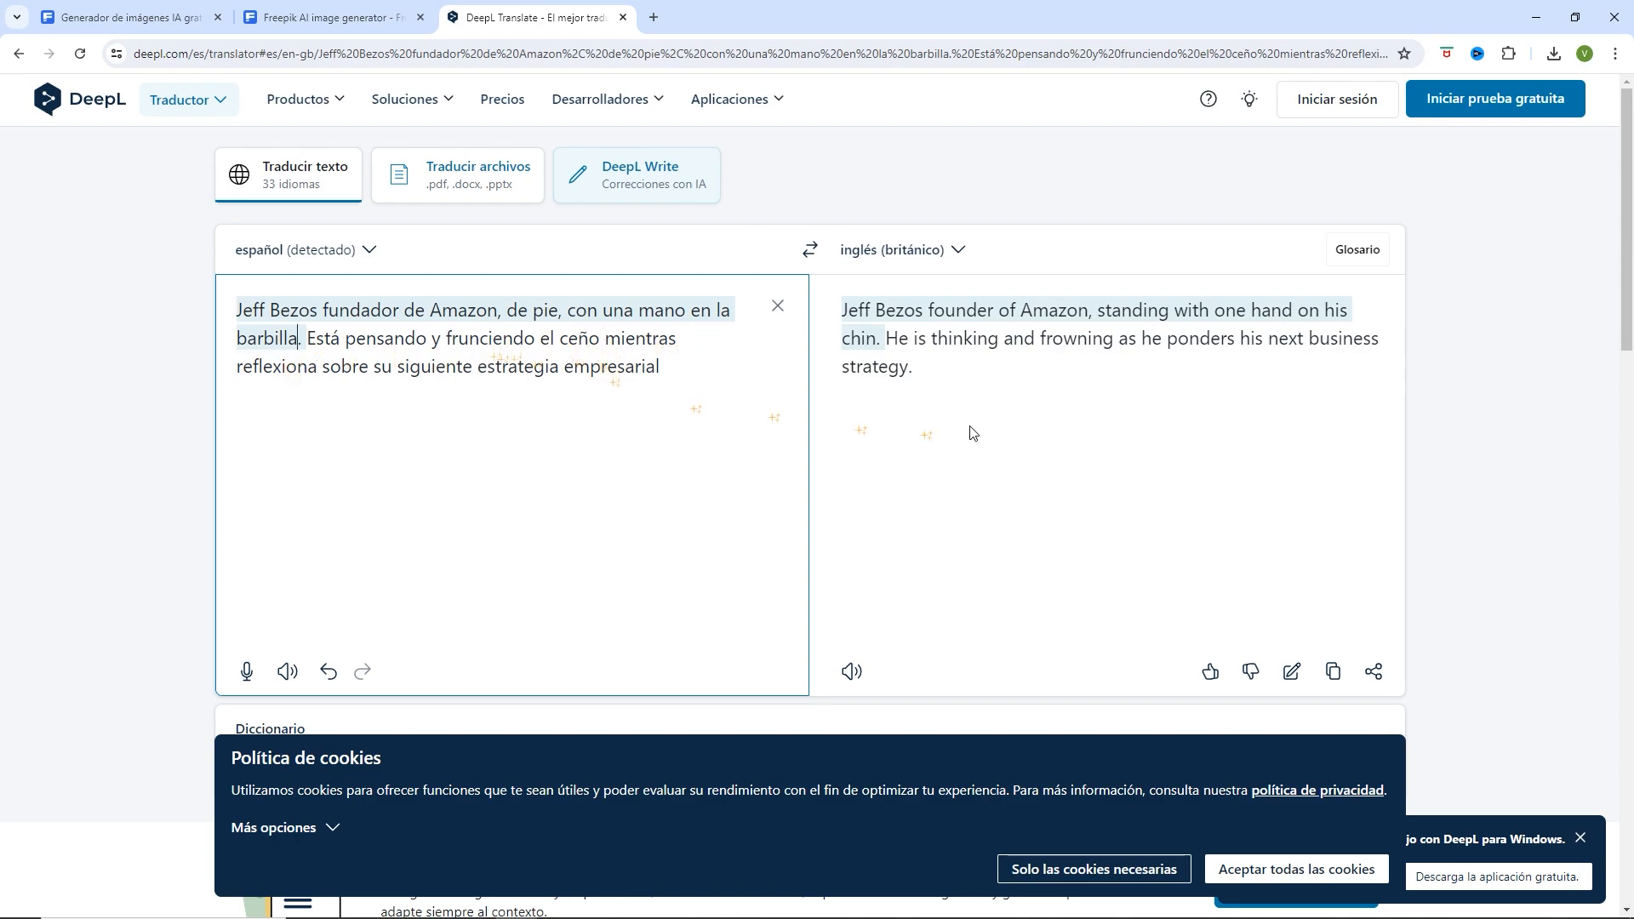
- Copy the shortened English translation, replace the Freepik prompt with it and generate the images
left_click(1334, 673)
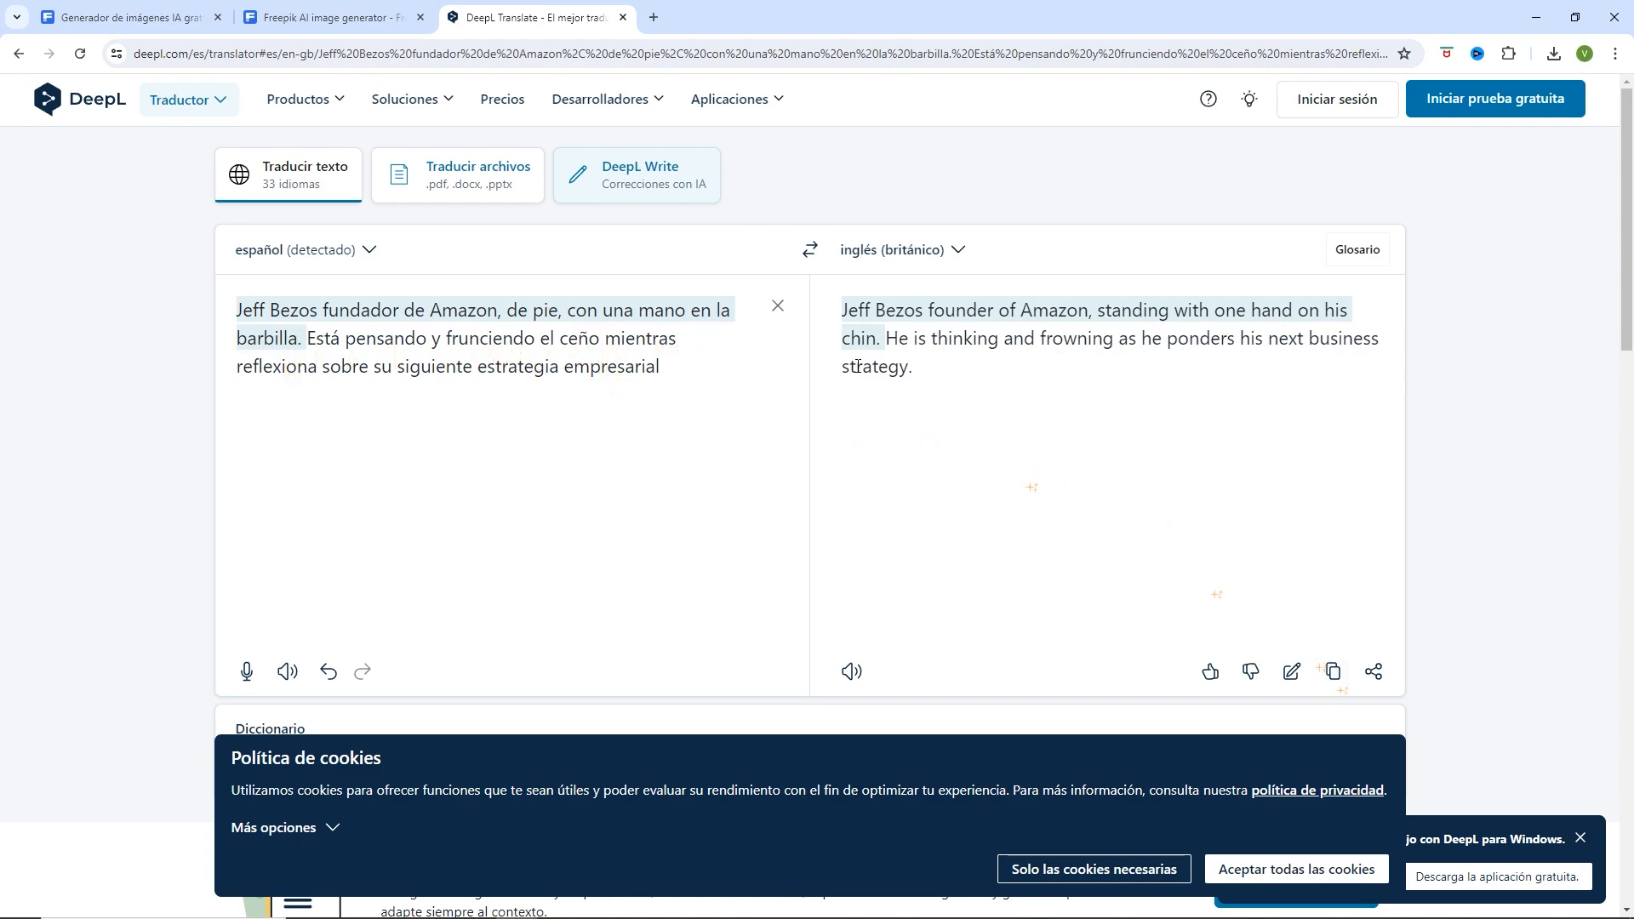
left_click(337, 18)
left_click_drag(223, 249, 17, 159)
key("ctrl+v")
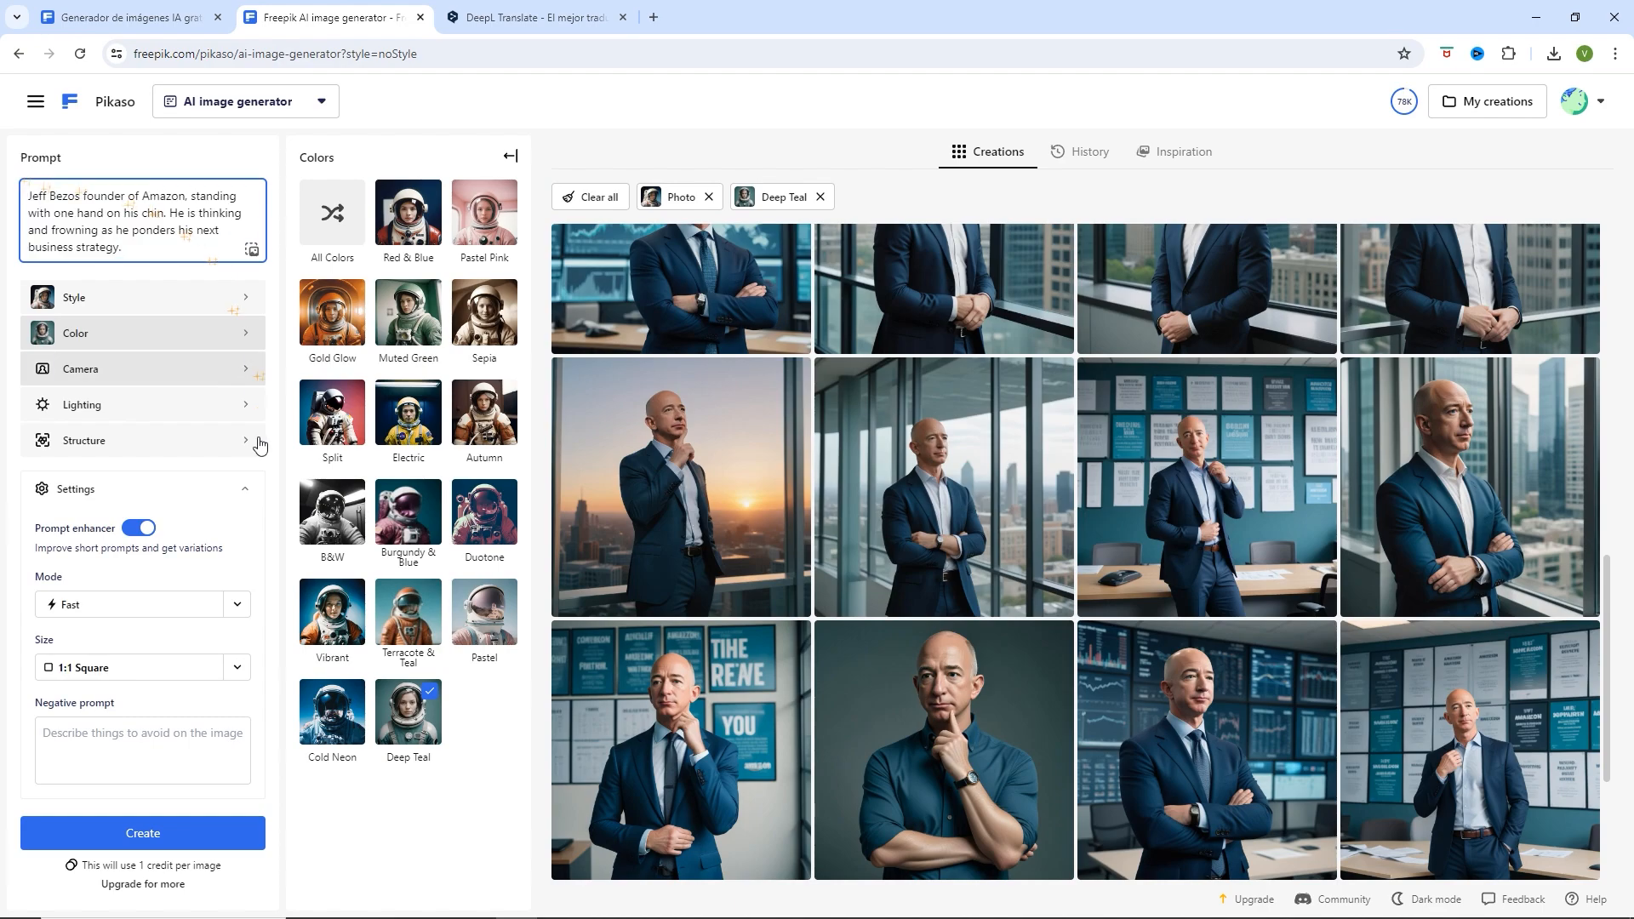
left_click(173, 856)
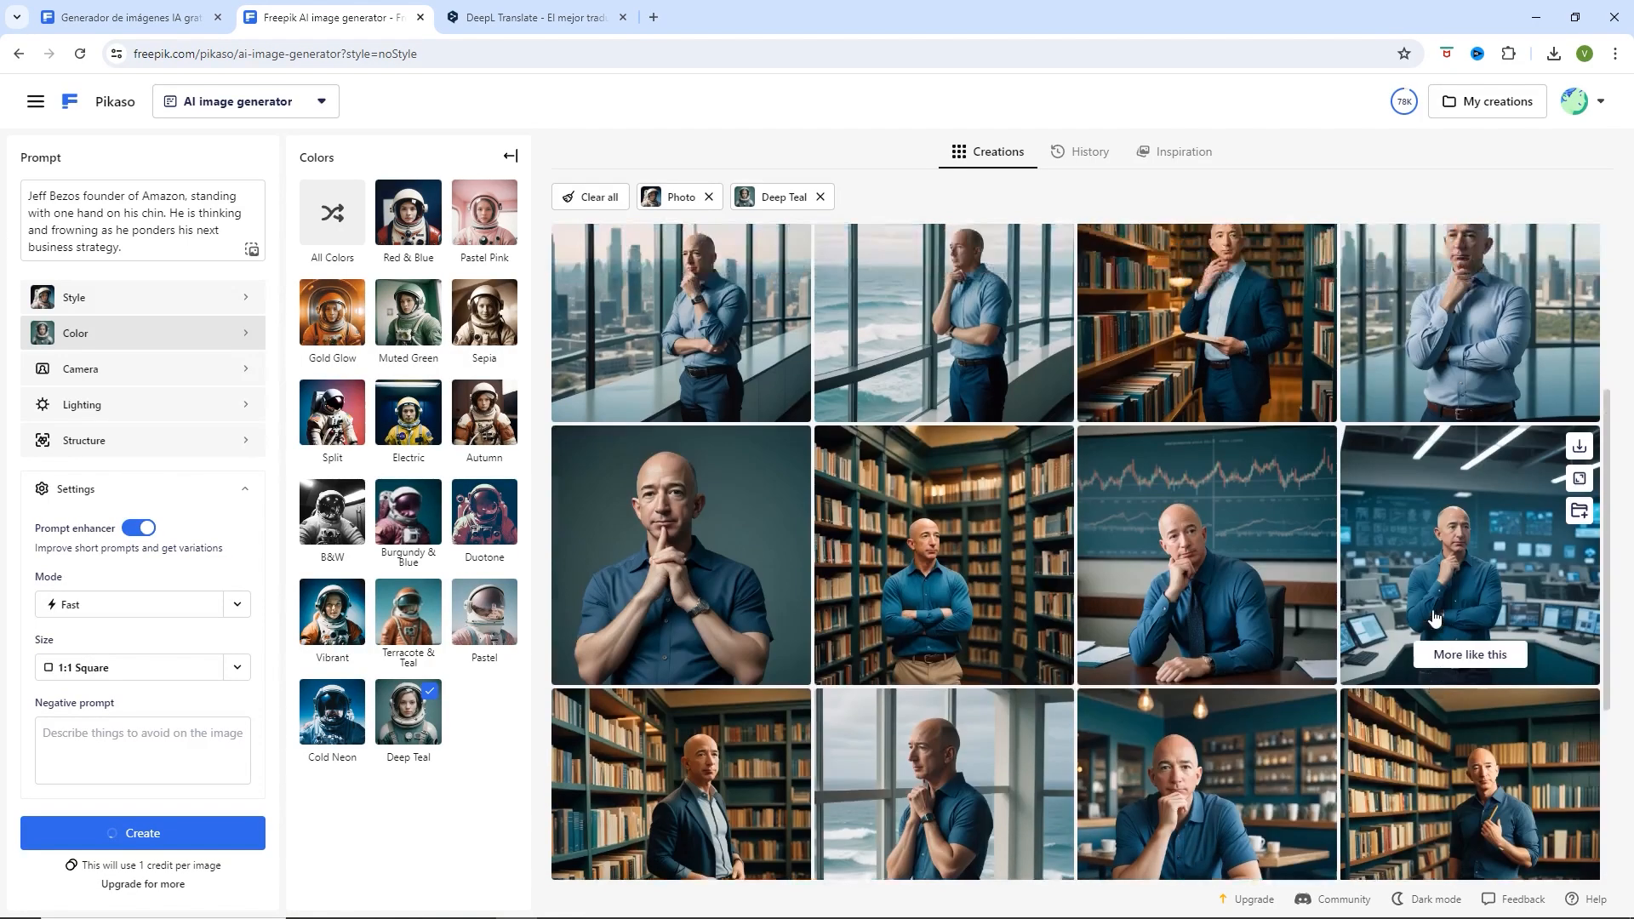
- Examine the new poses and settings, enlarging the light blue shirt images by the office windows and in the monitor room
left_click(1467, 572)
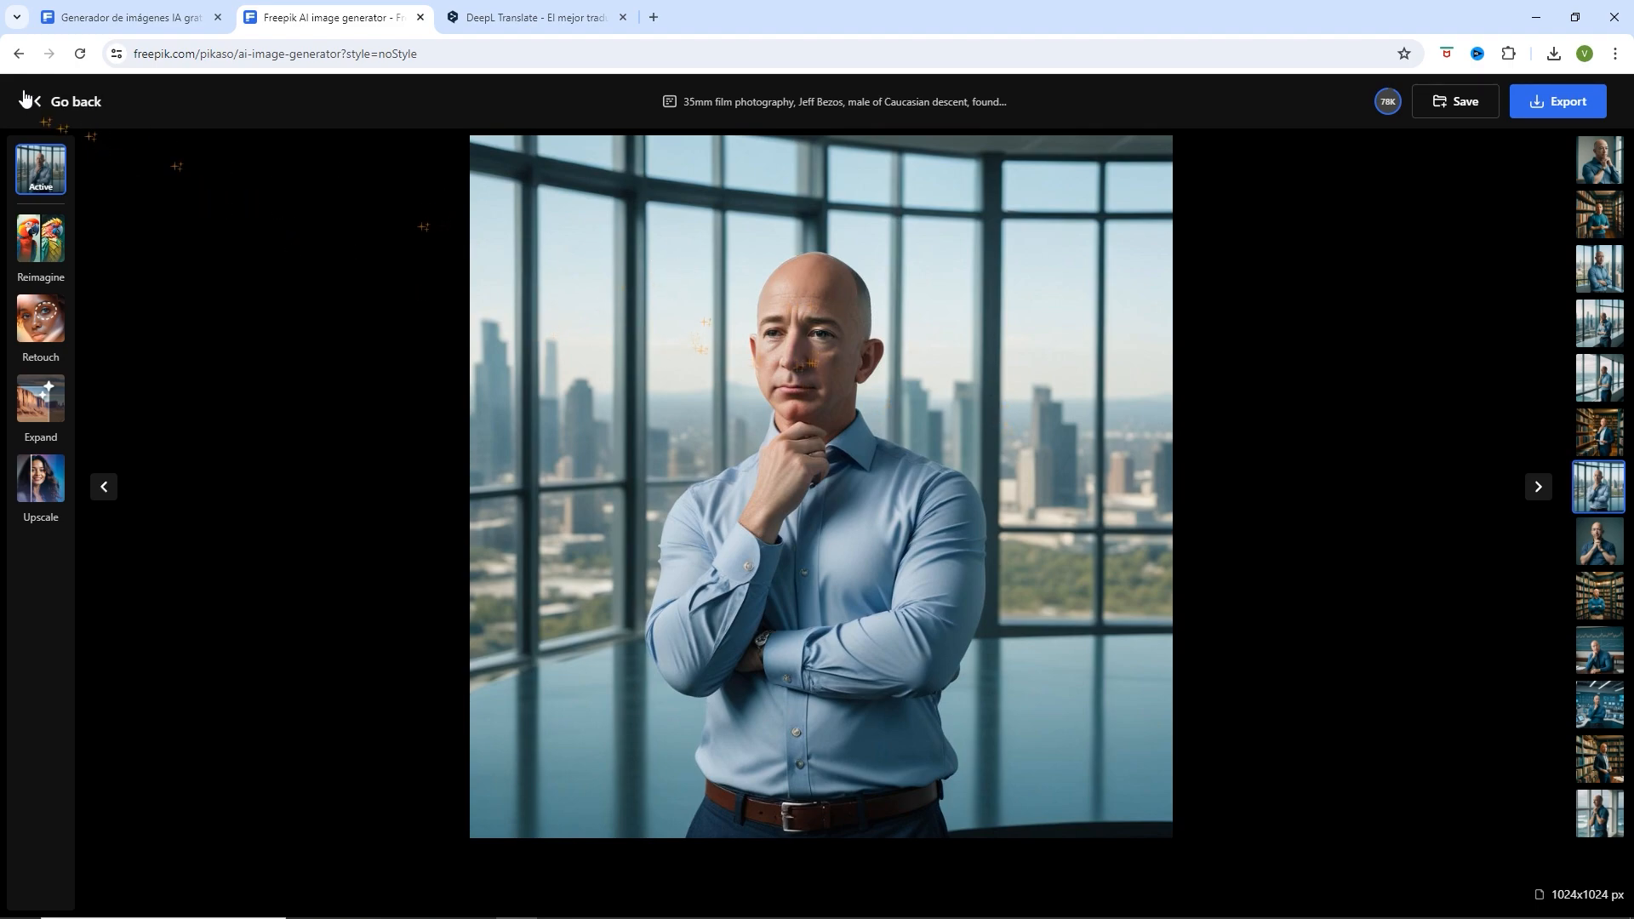
left_click(94, 106)
scroll(1274, 572, "down", 4)
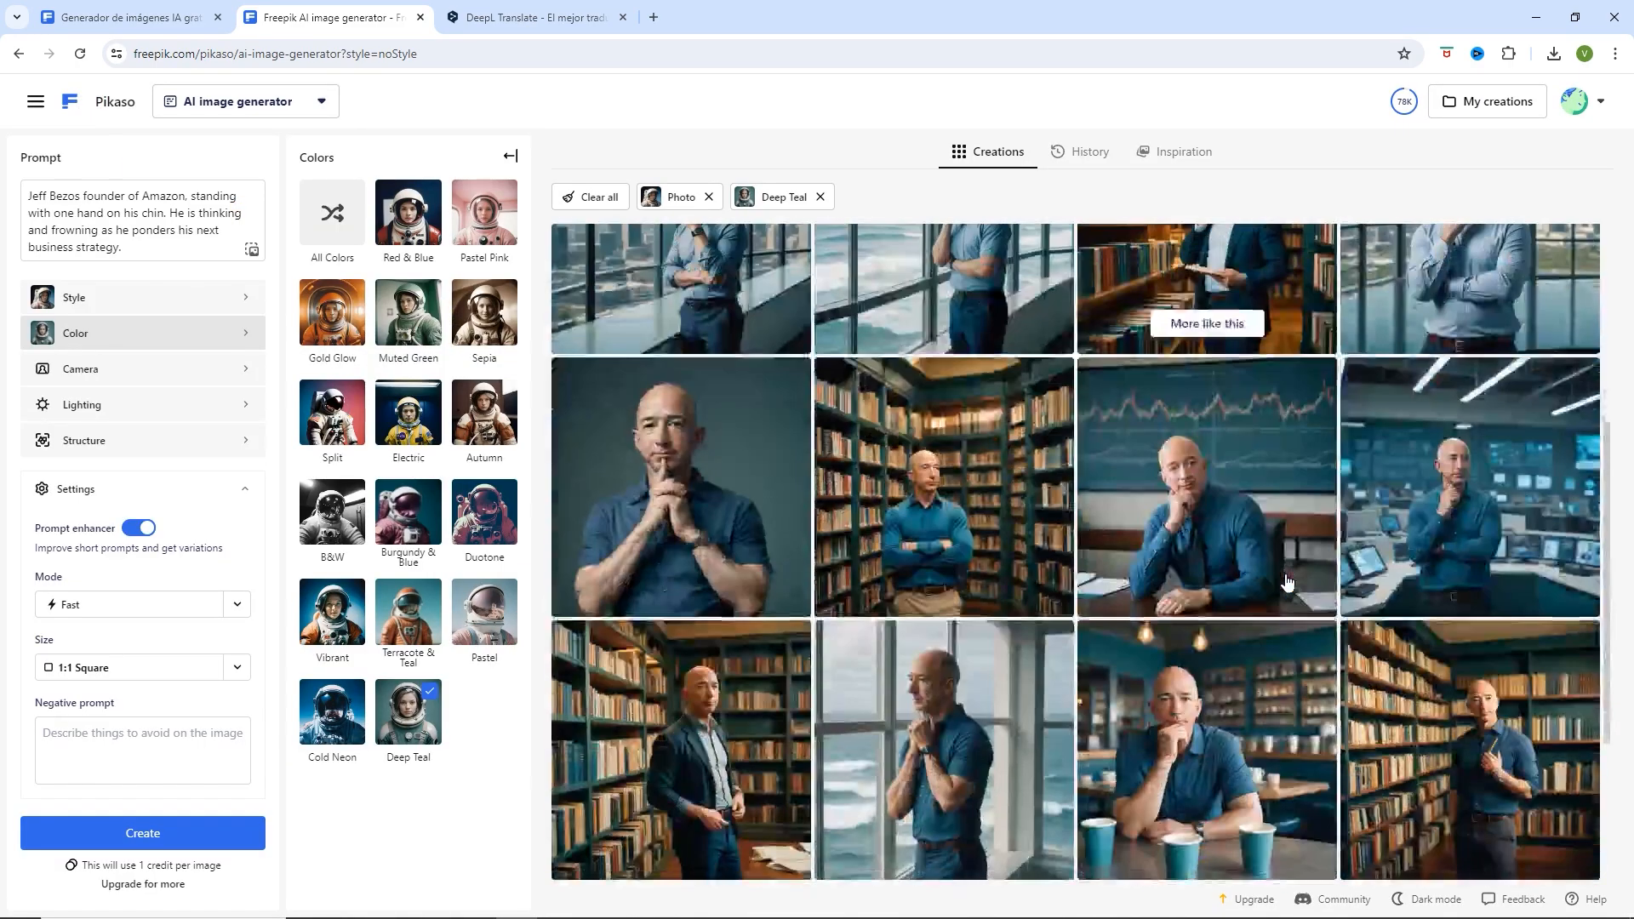
scroll(1285, 582, "down", 5)
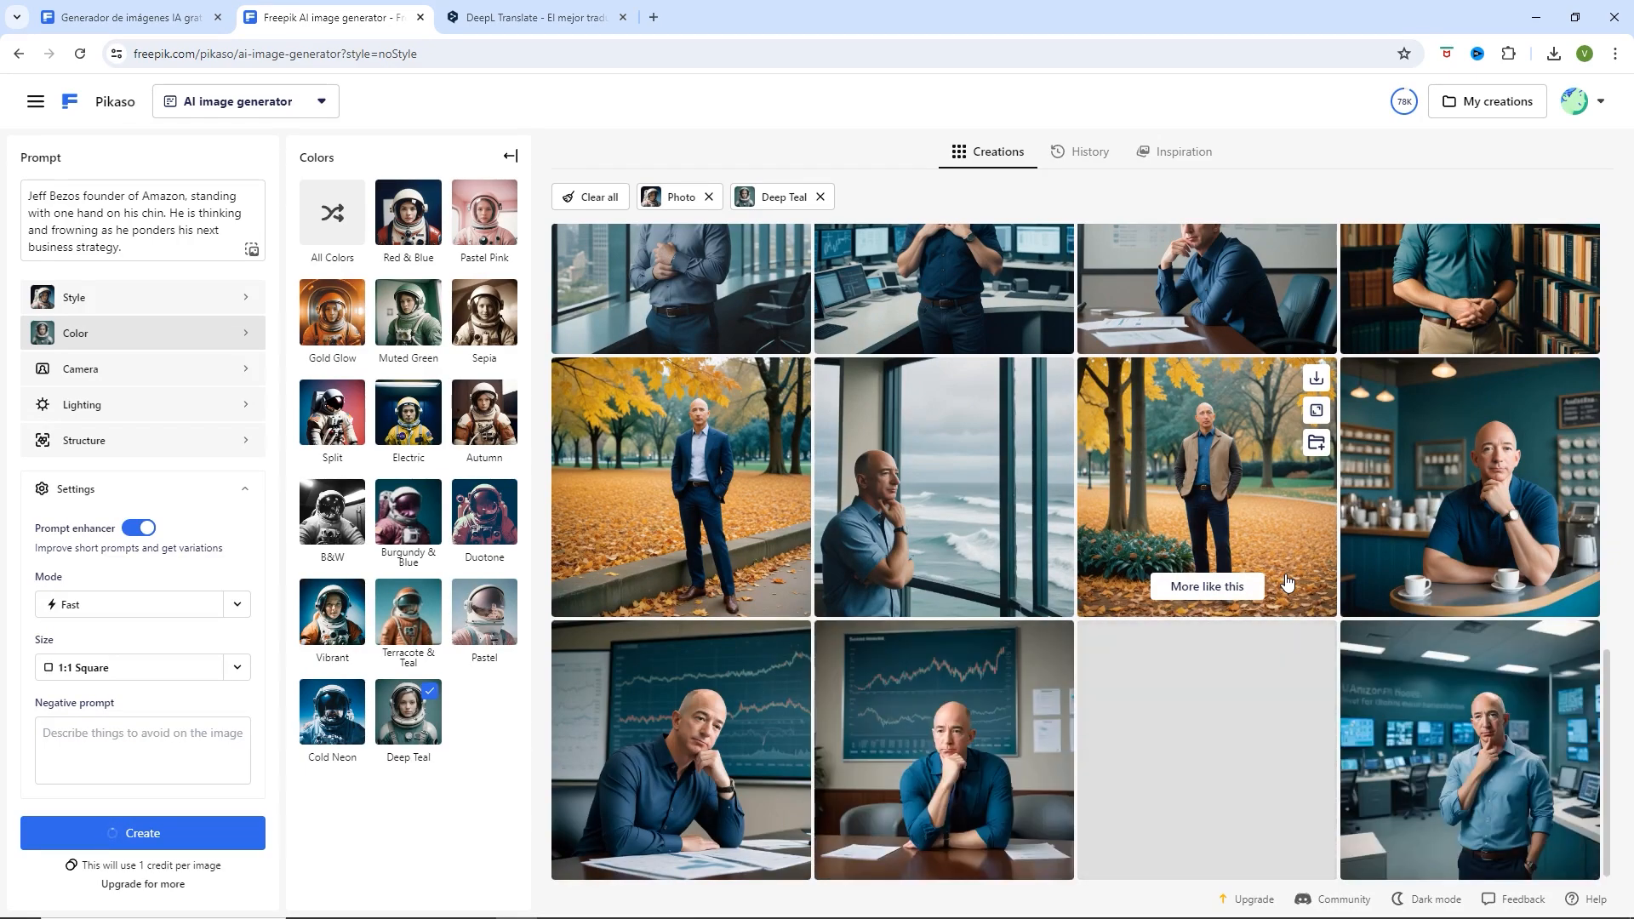
left_click(1469, 749)
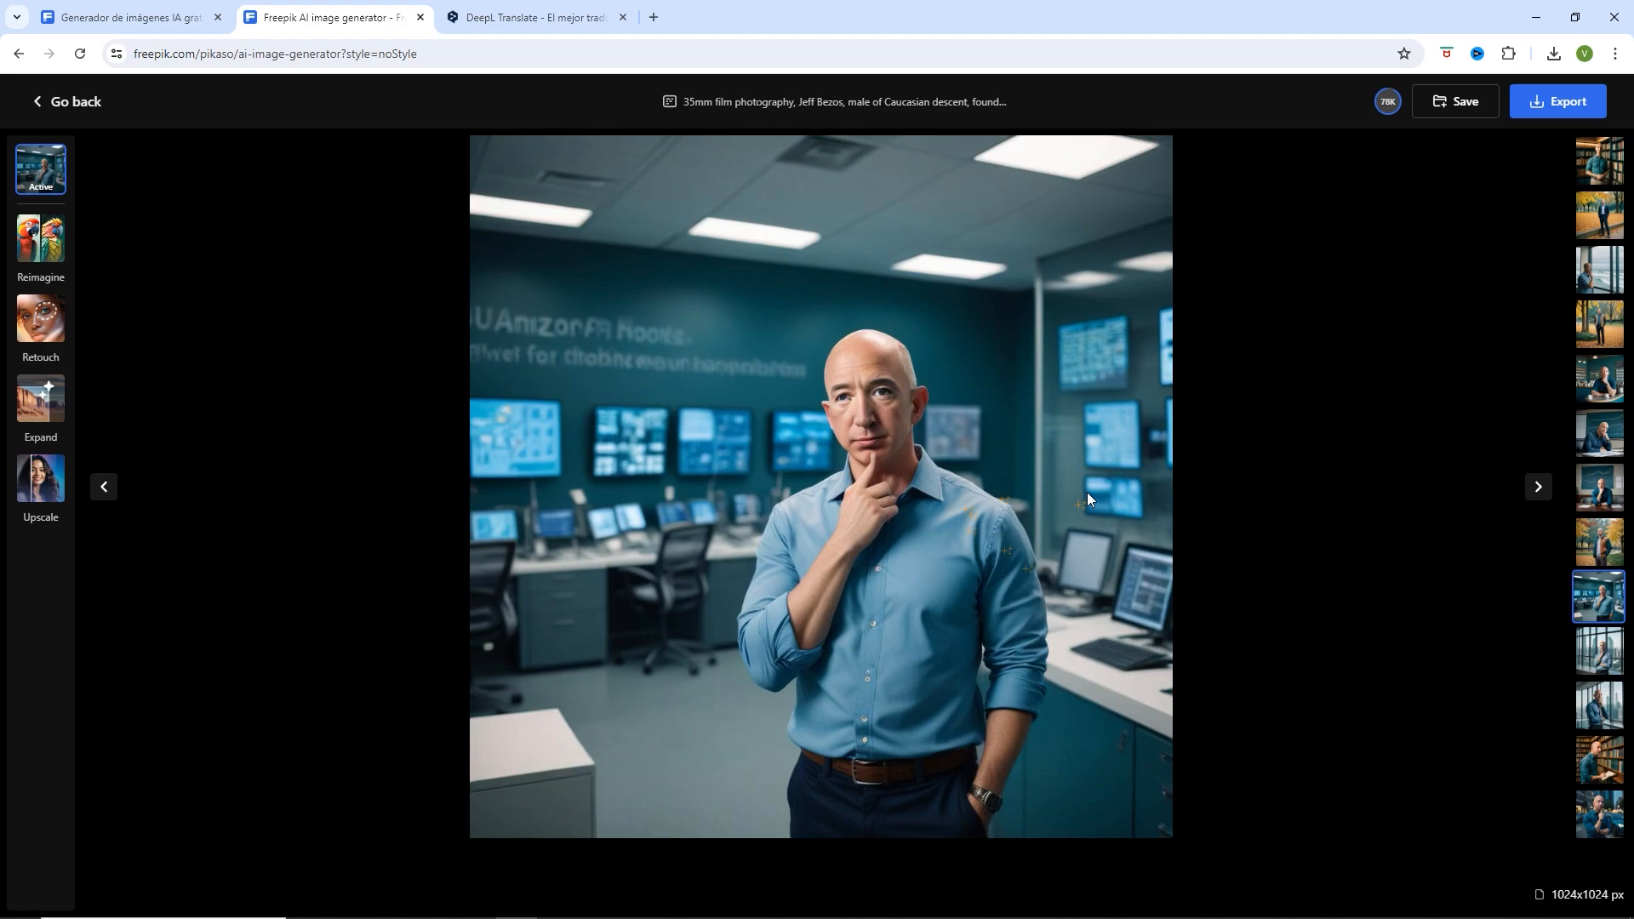
left_click(75, 101)
scroll(1002, 541, "down", 3)
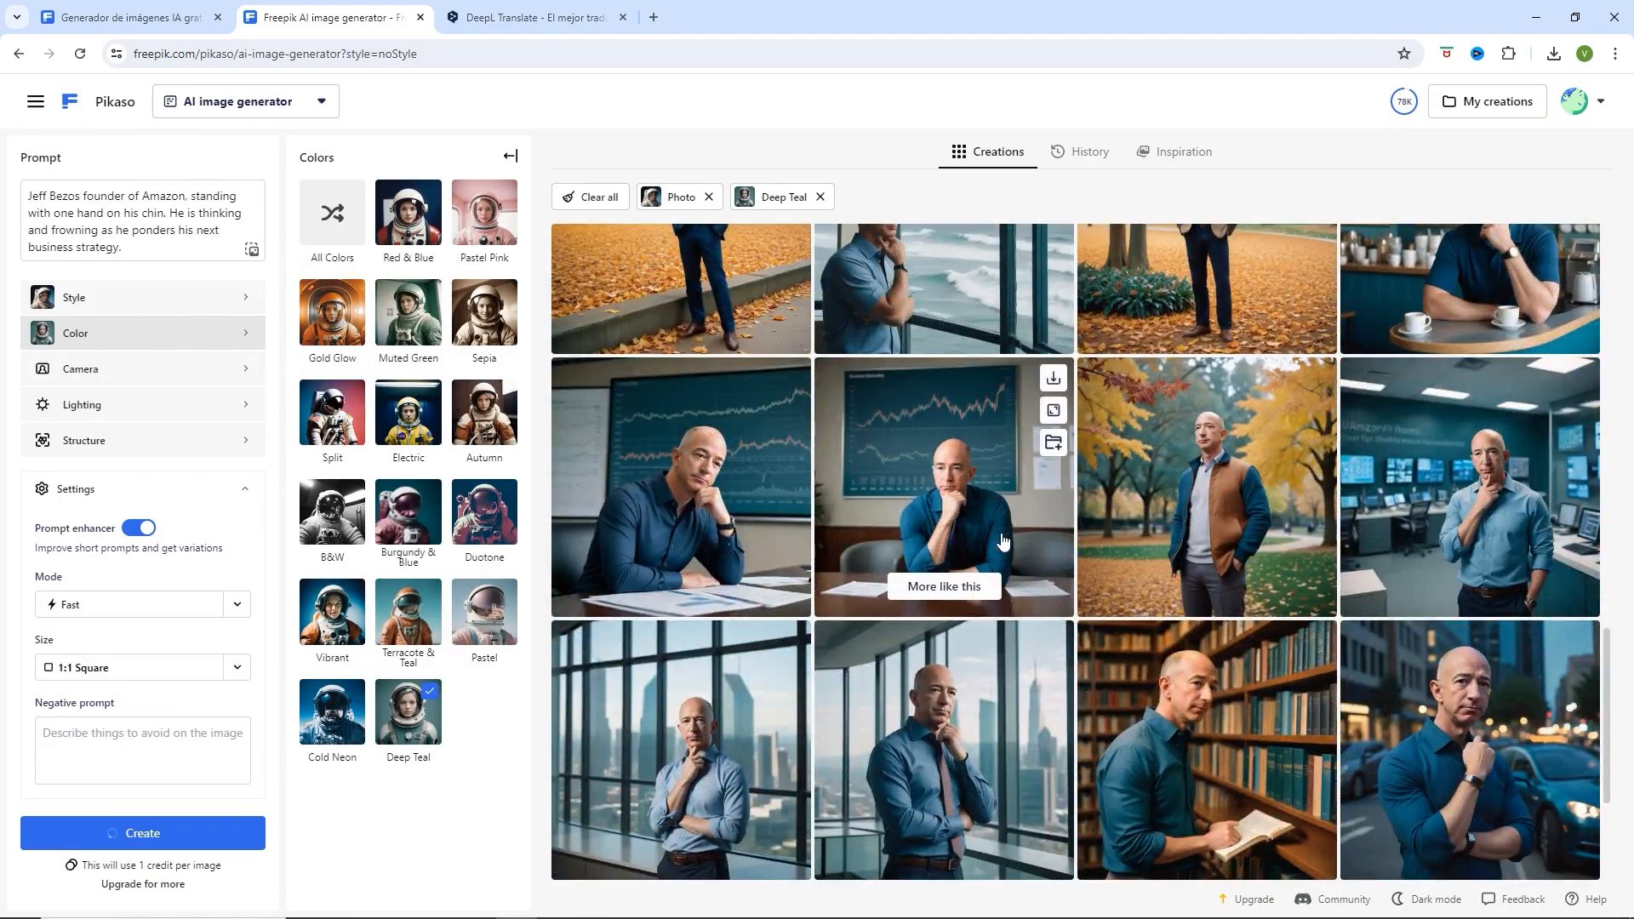
scroll(1003, 542, "down", 3)
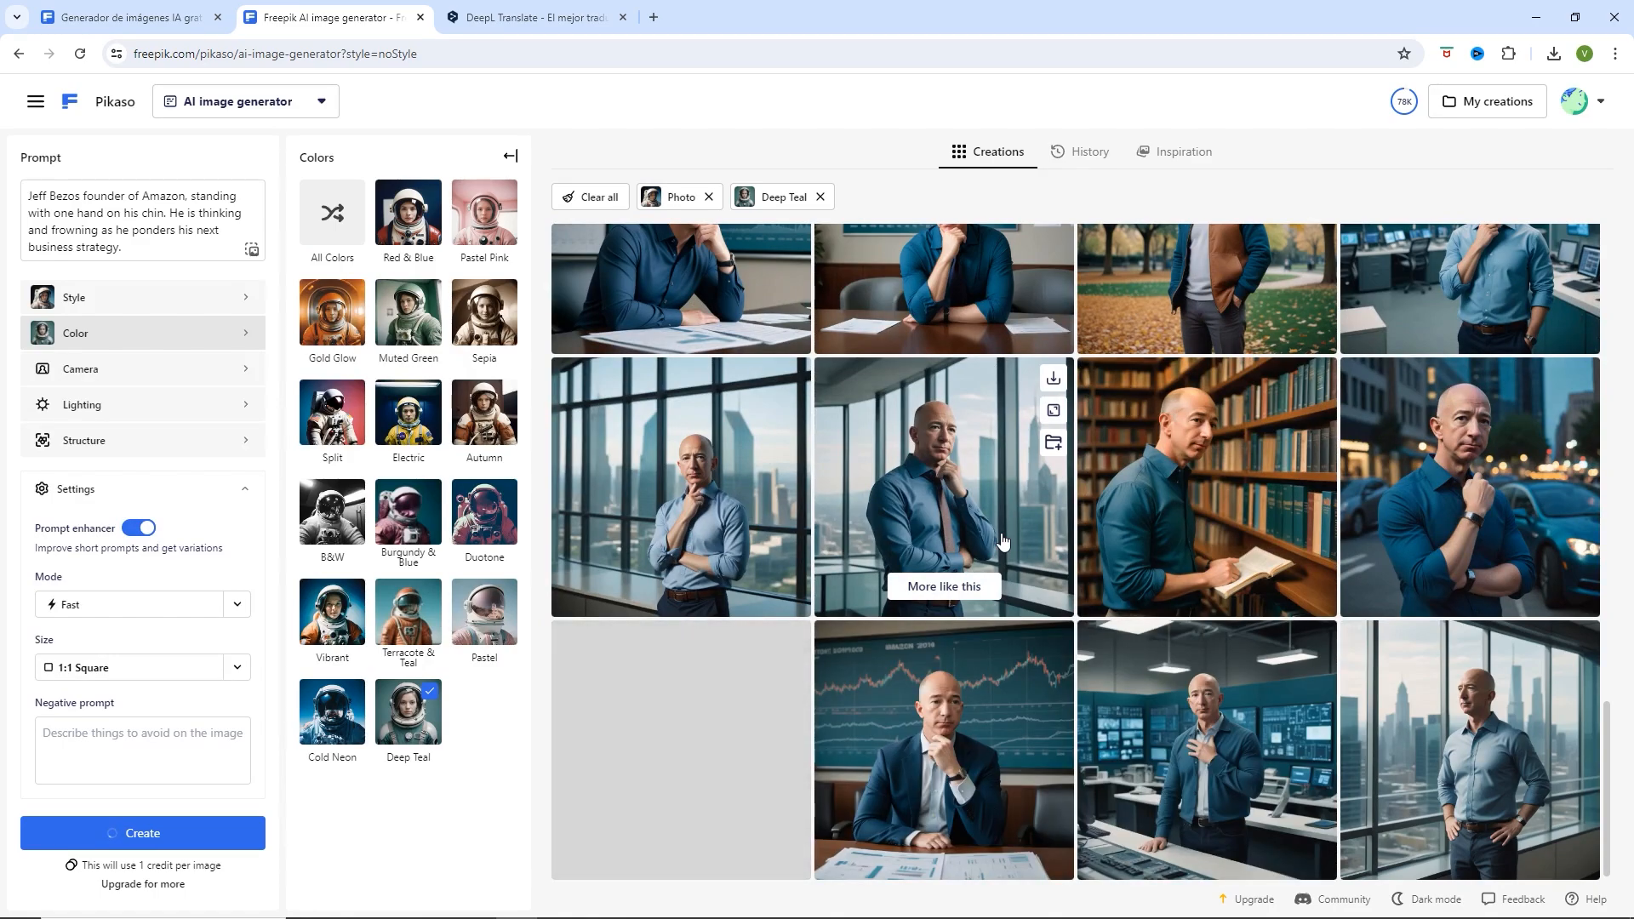
scroll(1002, 541, "down", 3)
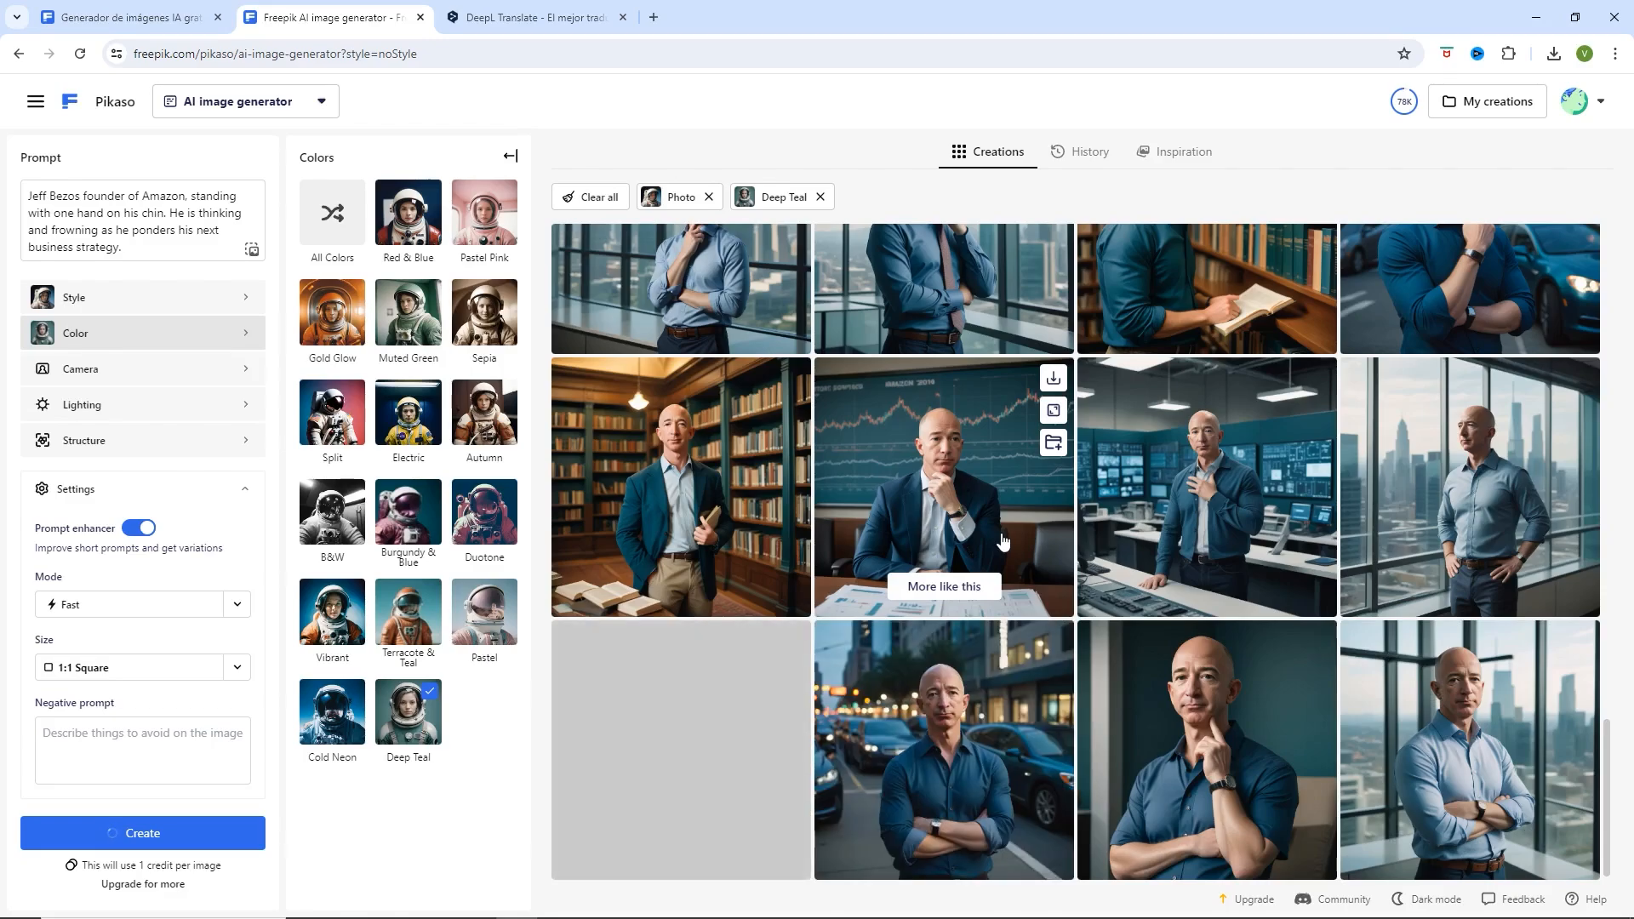
scroll(1002, 542, "down", 3)
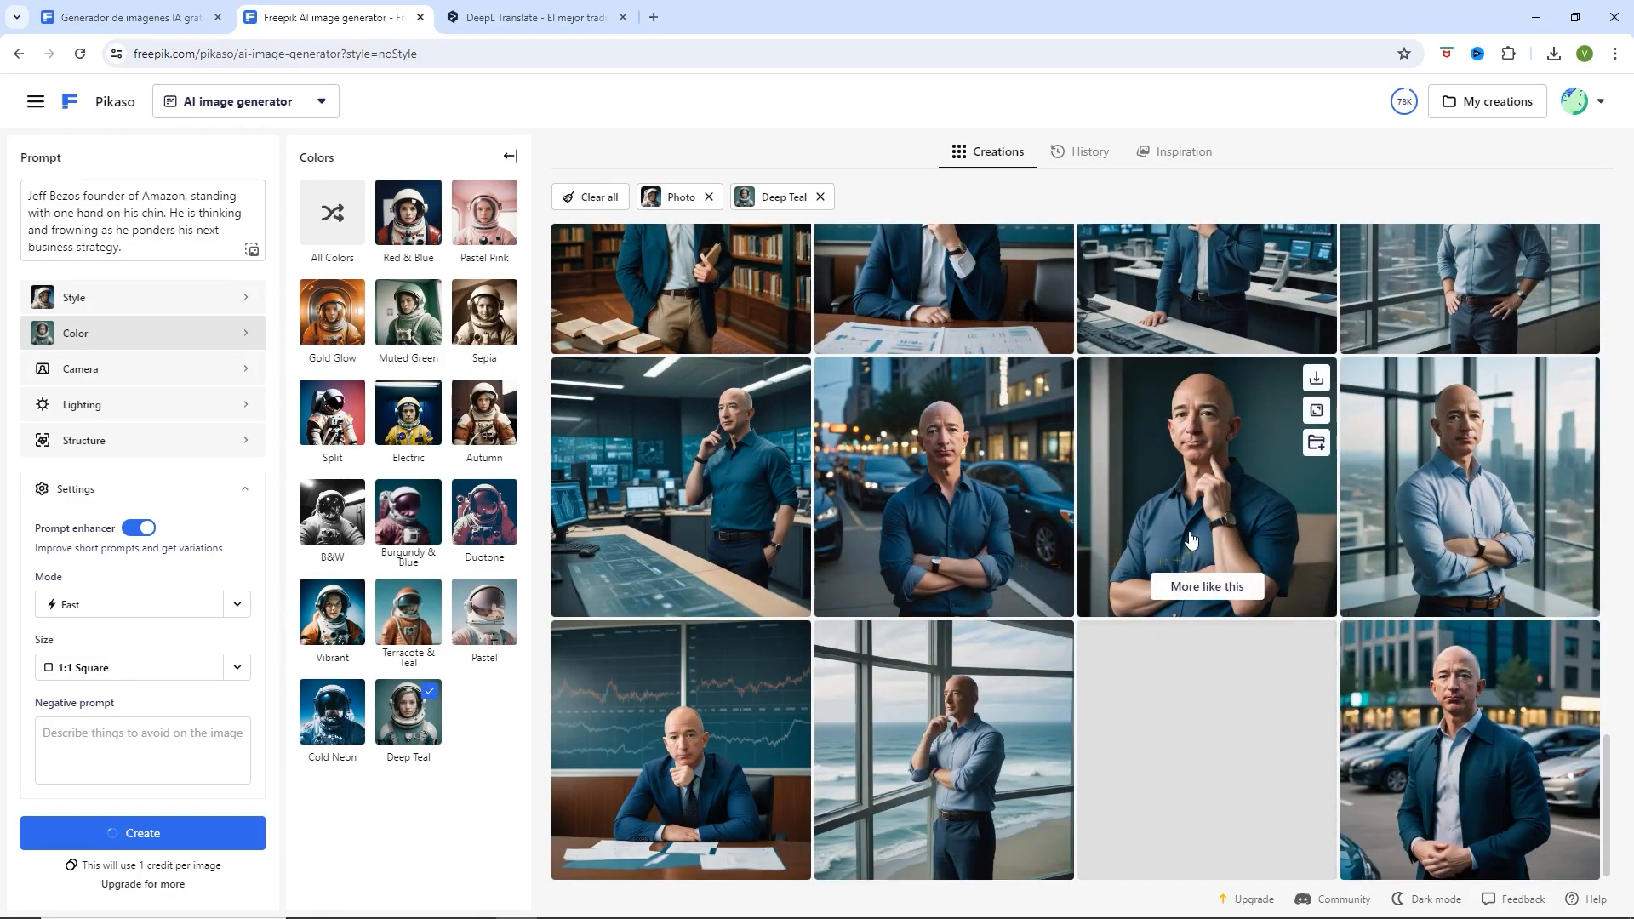
scroll(1190, 538, "up", 15)
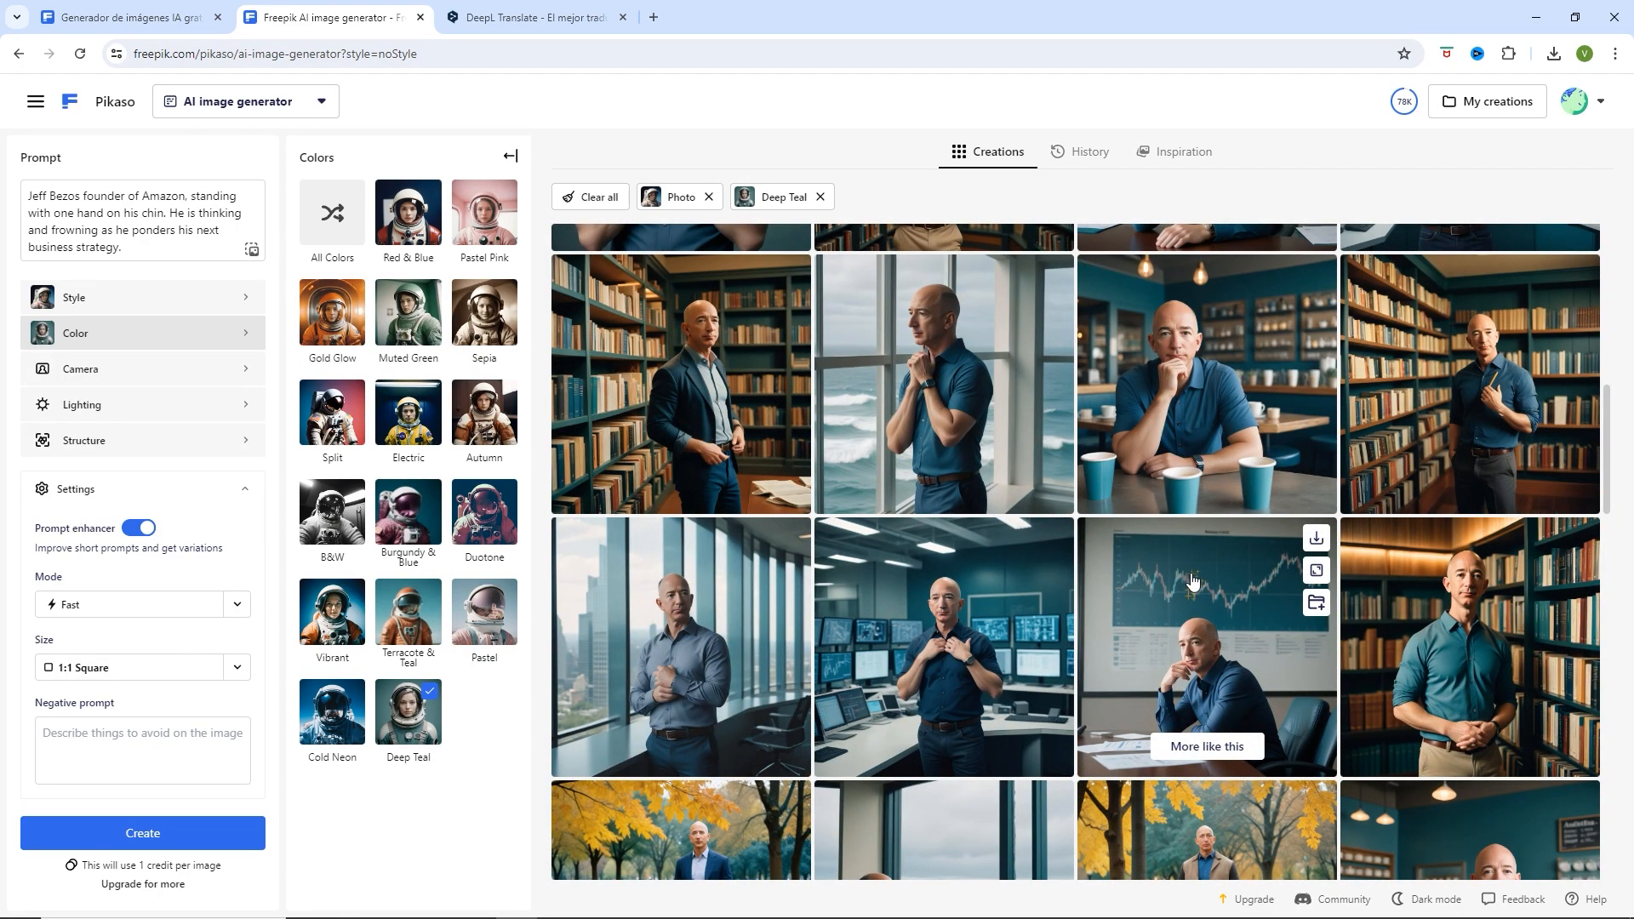
- Enlarge the light blue shirt image by the city-view windows, send it to the Upscaler and set the resolution to 2k
scroll(1190, 581, "up", 5)
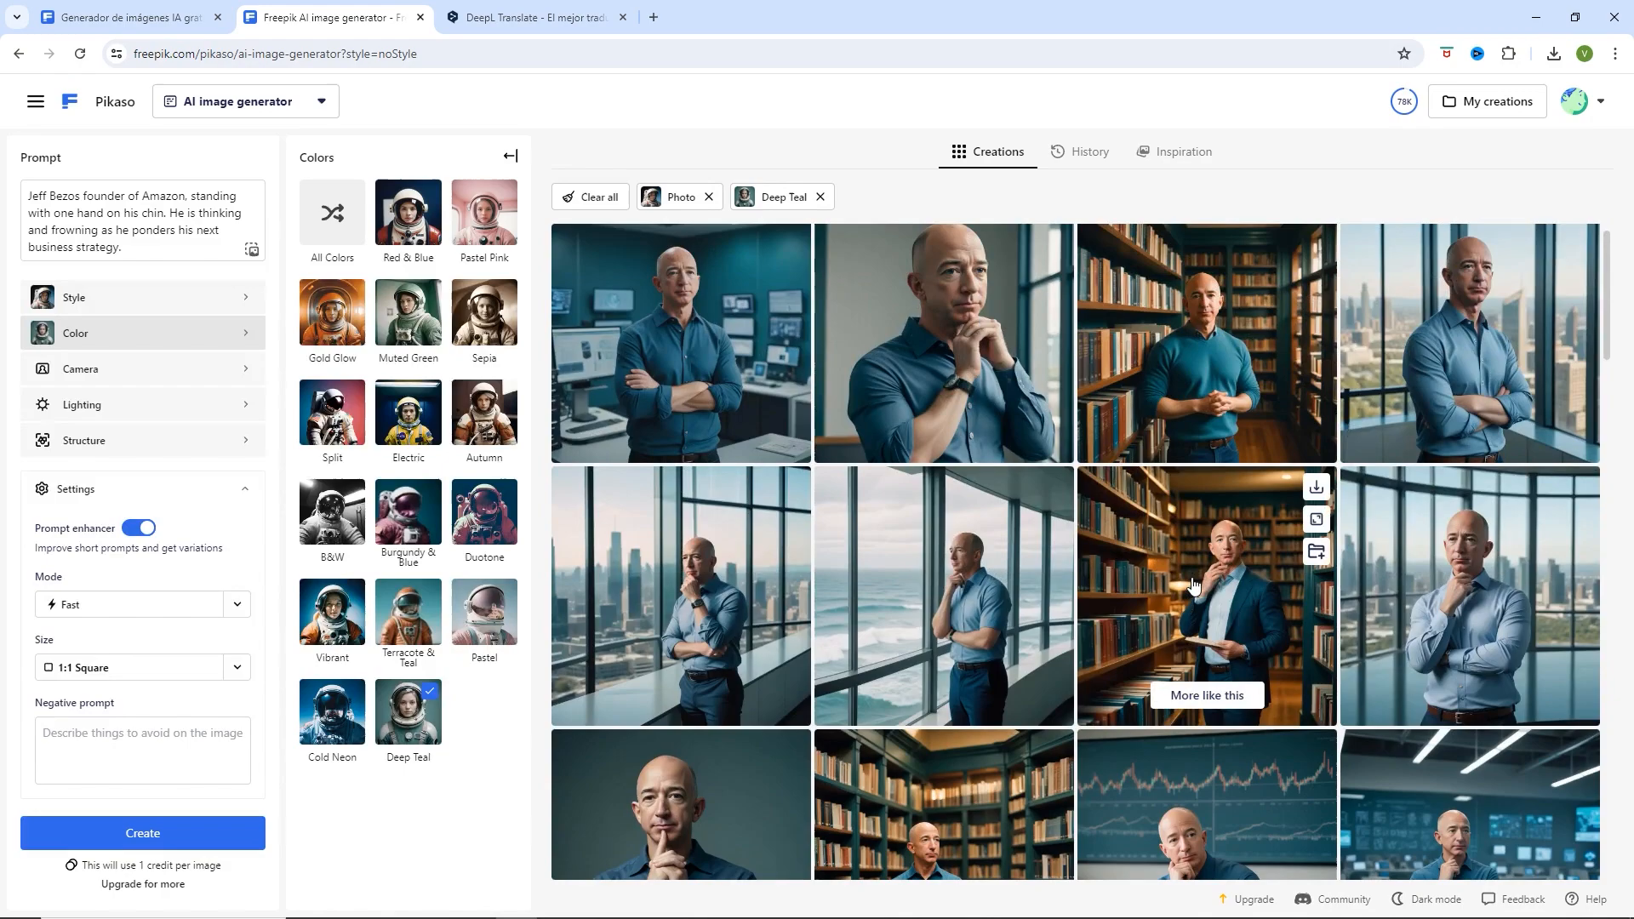
left_click(1449, 586)
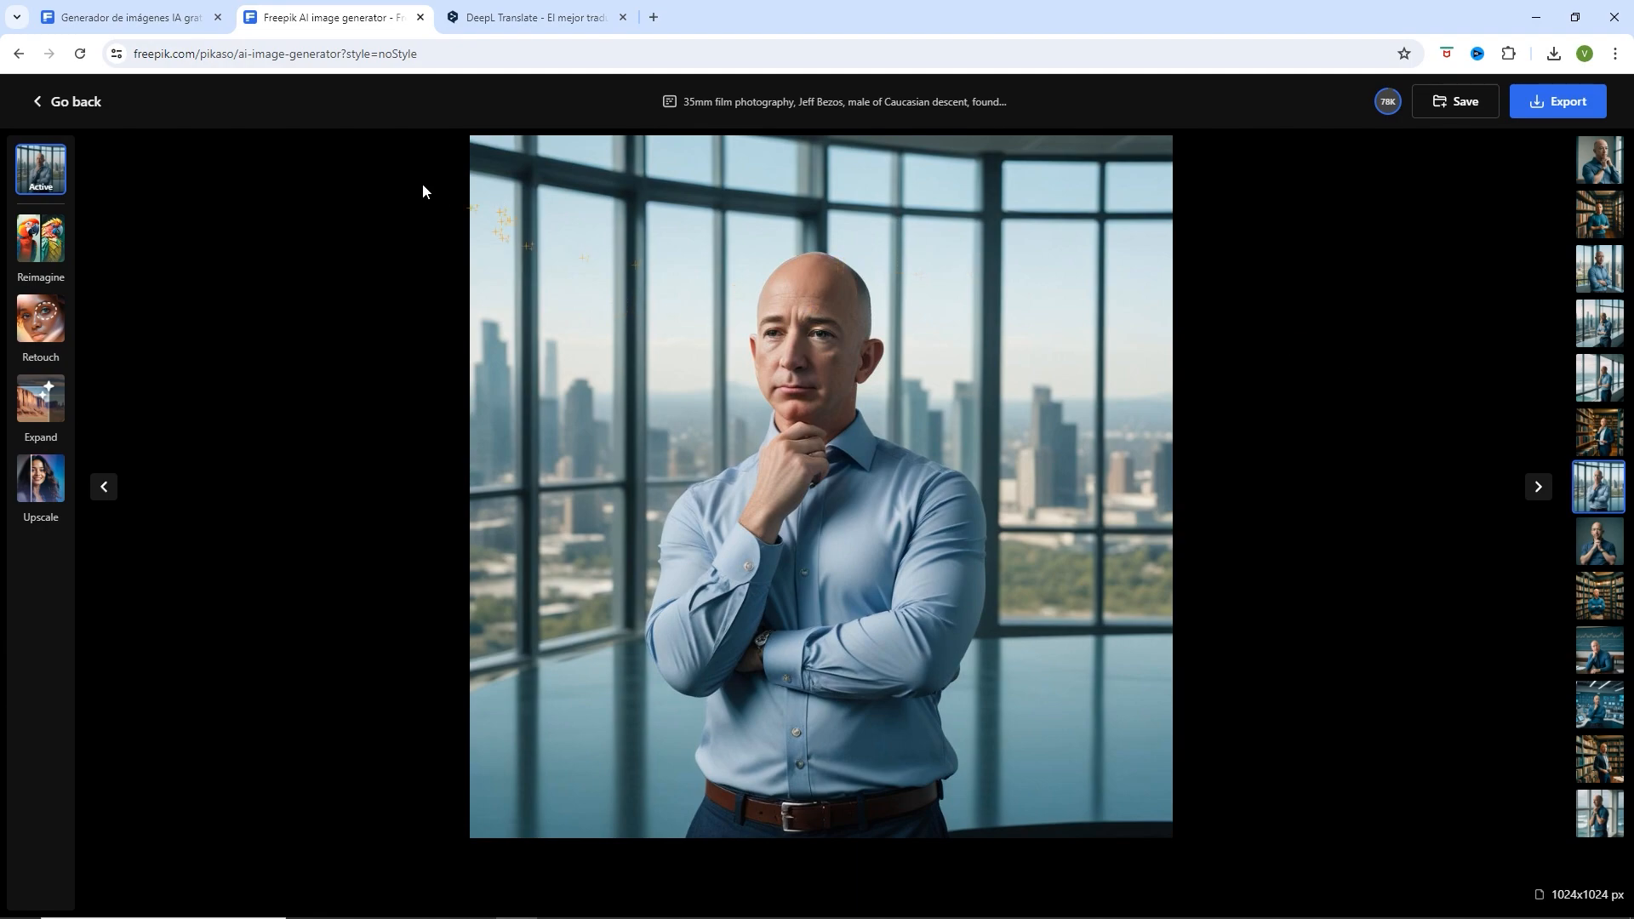
left_click(93, 103)
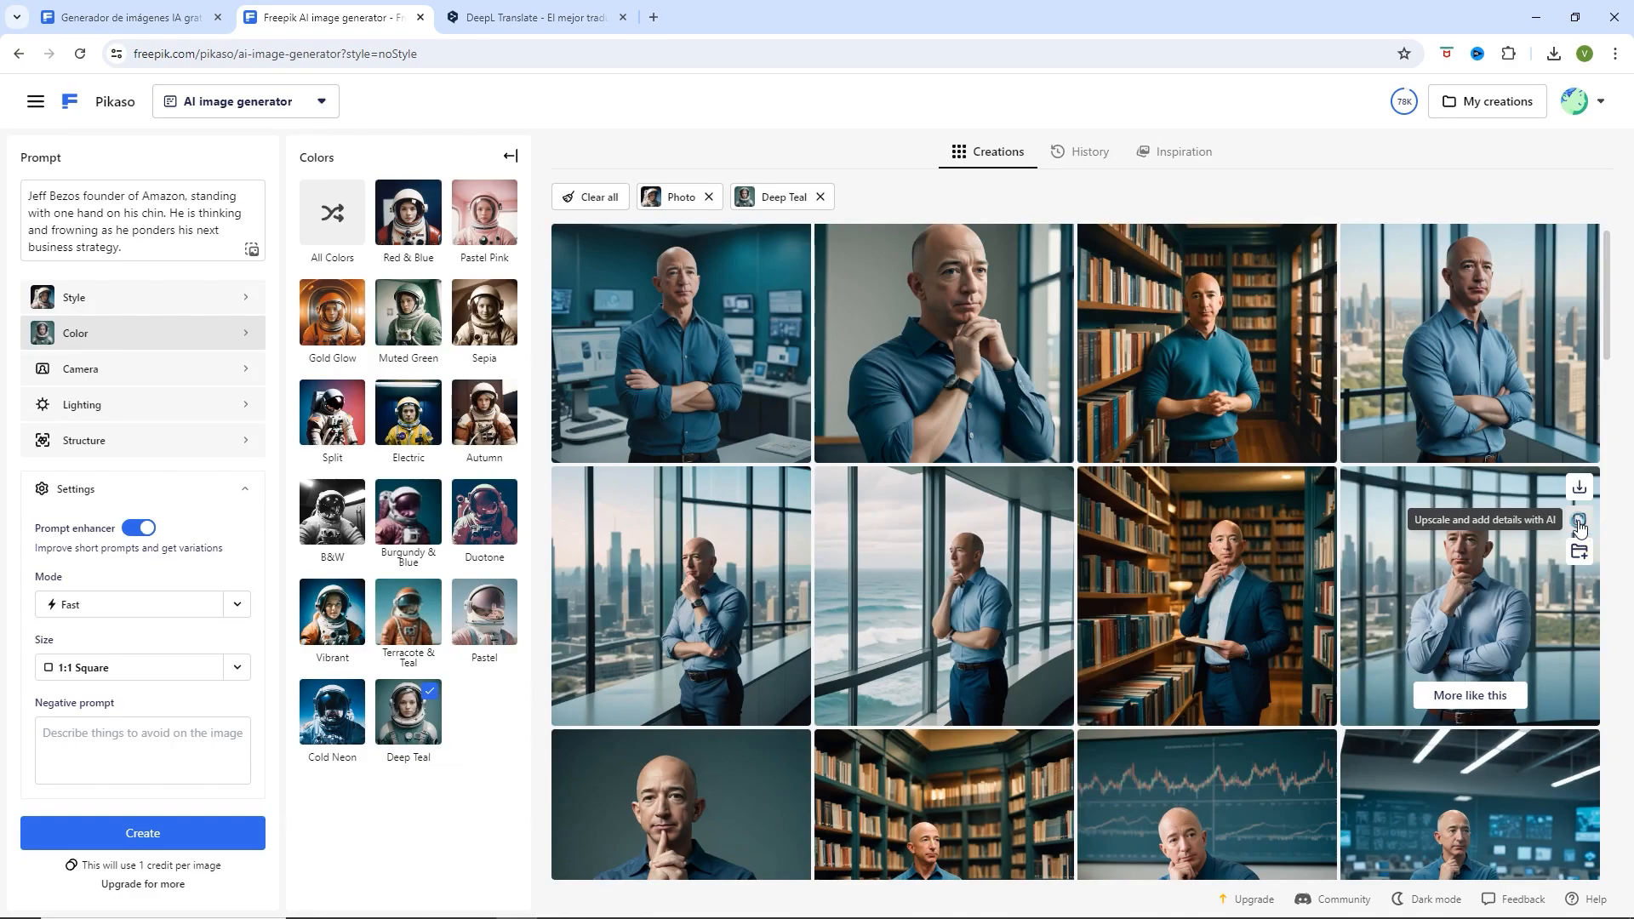
left_click(1579, 524)
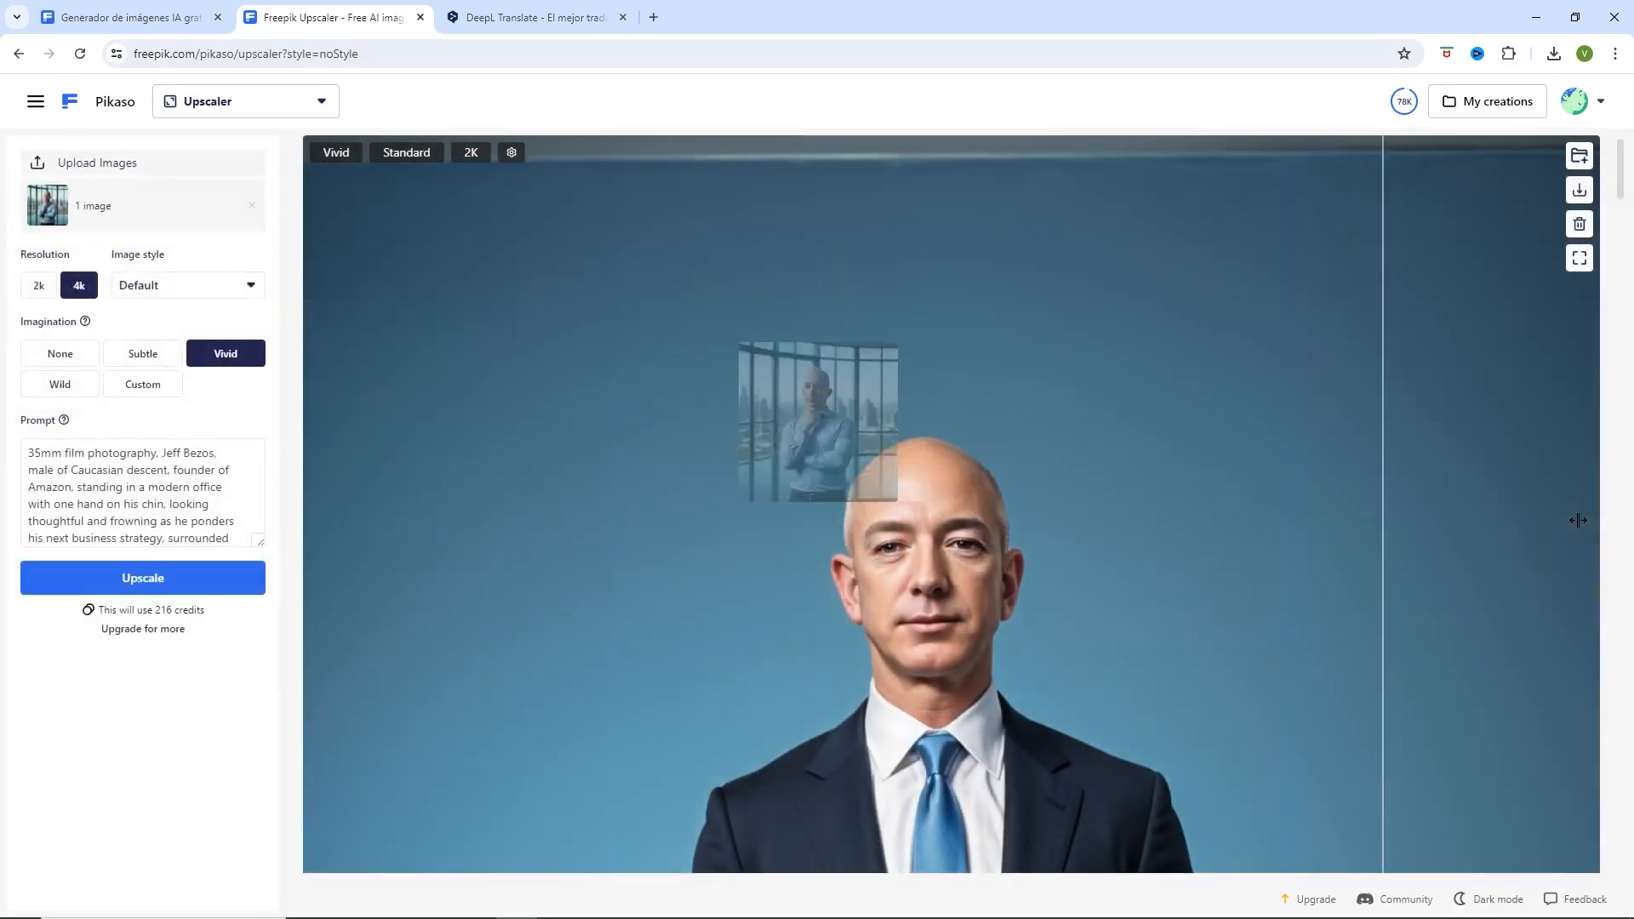
left_click(38, 289)
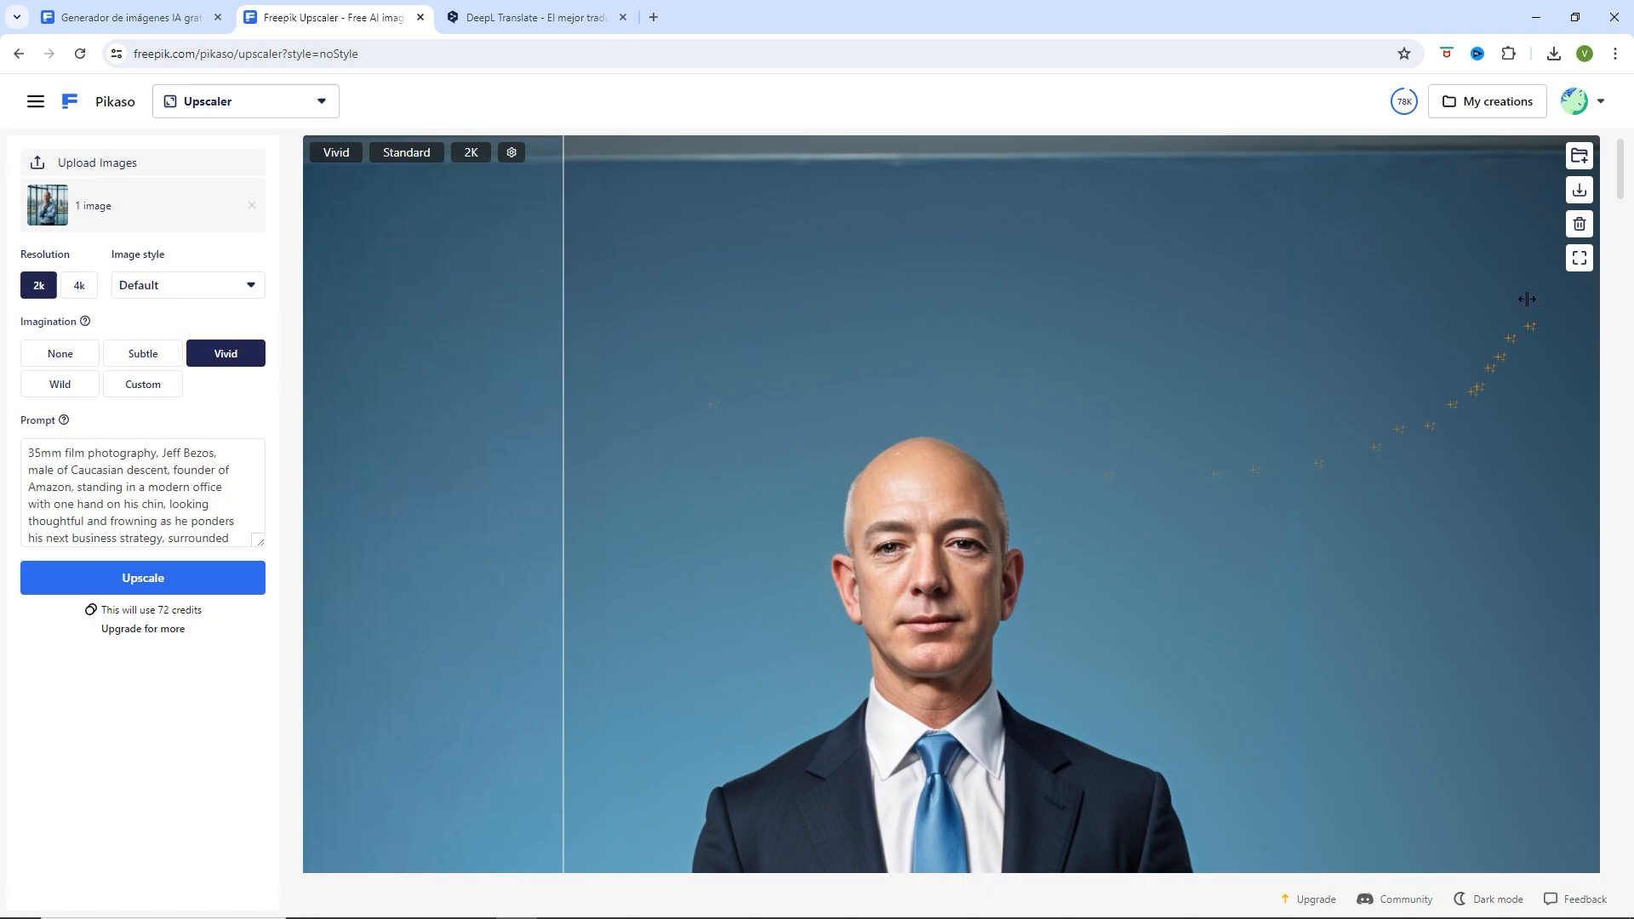
- Look through the earlier upscaled images for the hand-on-chin portrait in a blue shirt against a dark background
left_click_drag(1622, 174, 1619, 887)
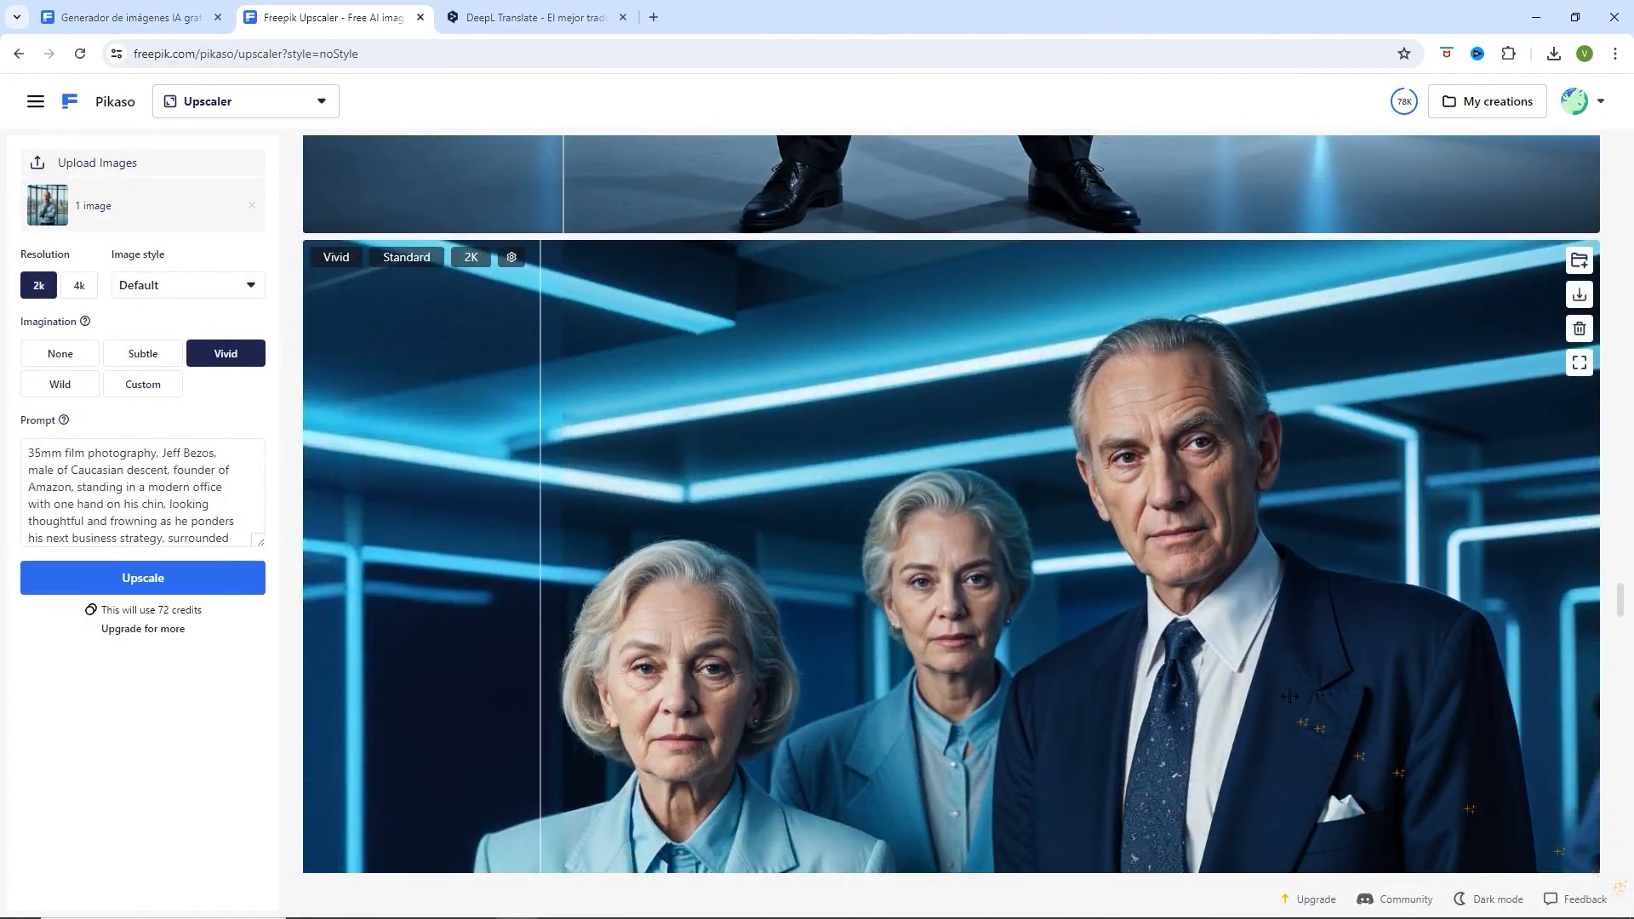
scroll(1289, 696, "down", 20)
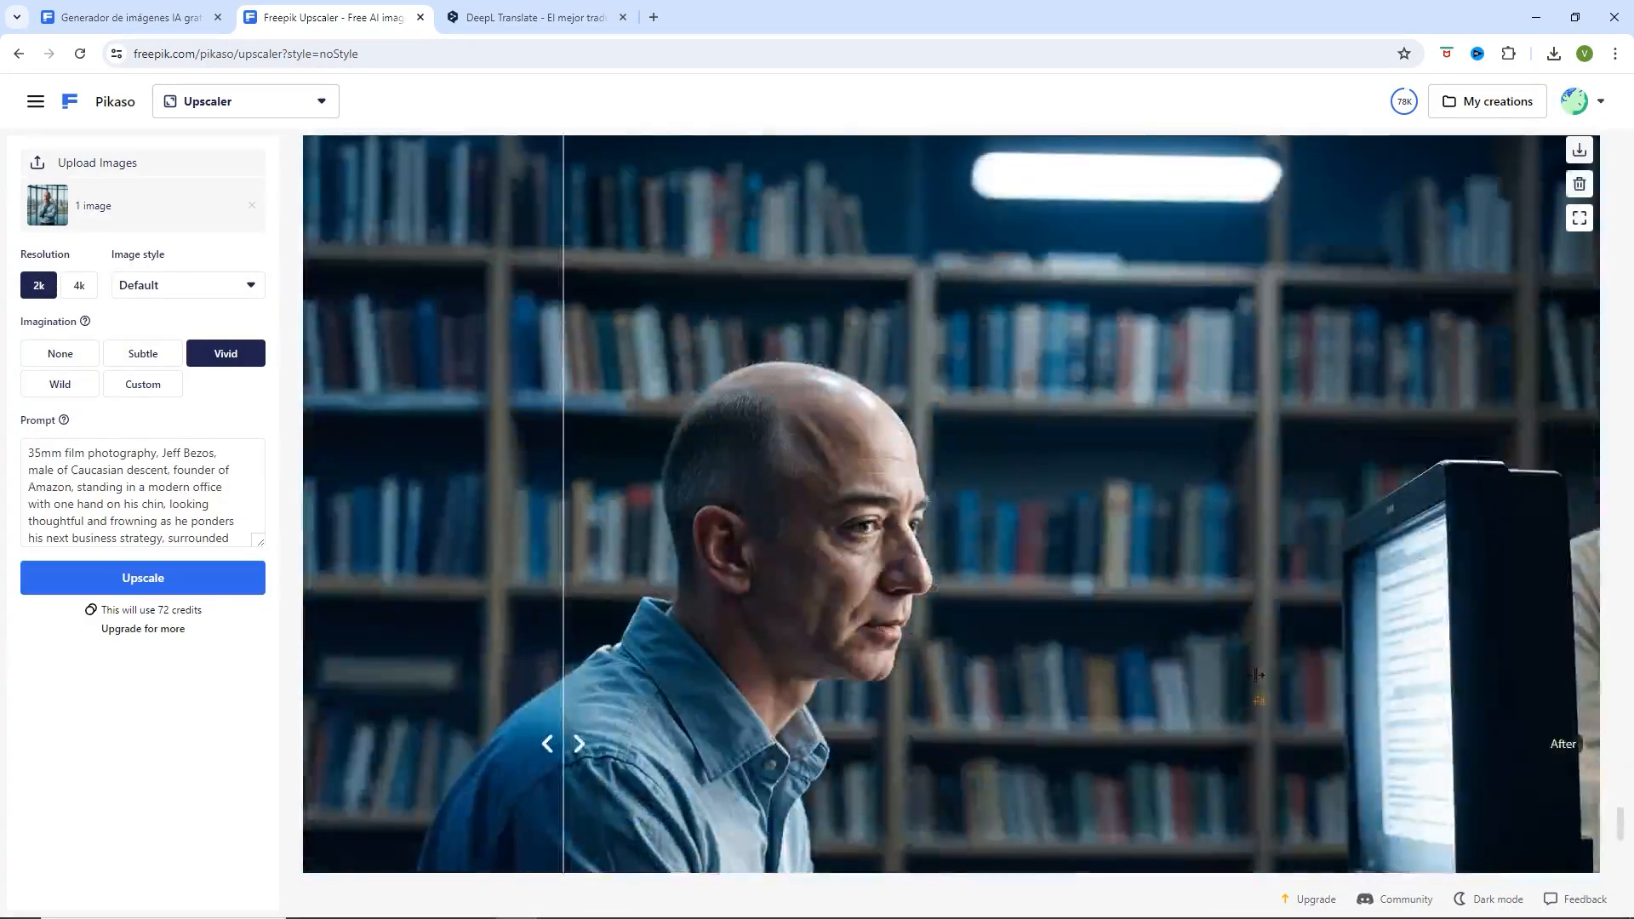
scroll(1256, 675, "down", 20)
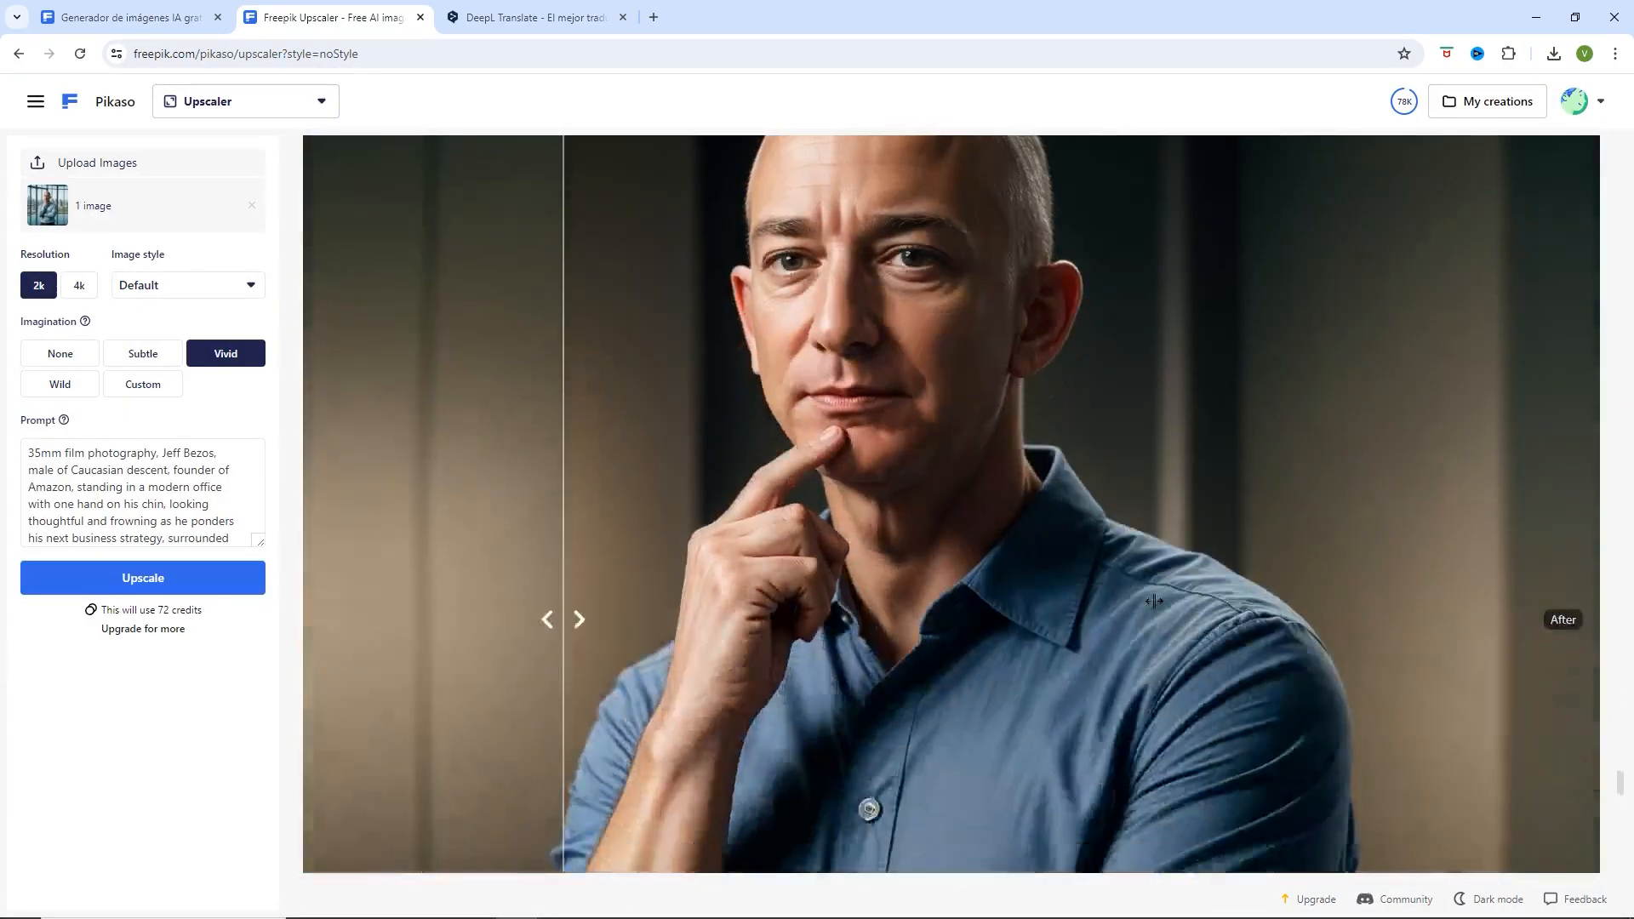
scroll(1154, 601, "down", 5)
scroll(1150, 599, "up", 5)
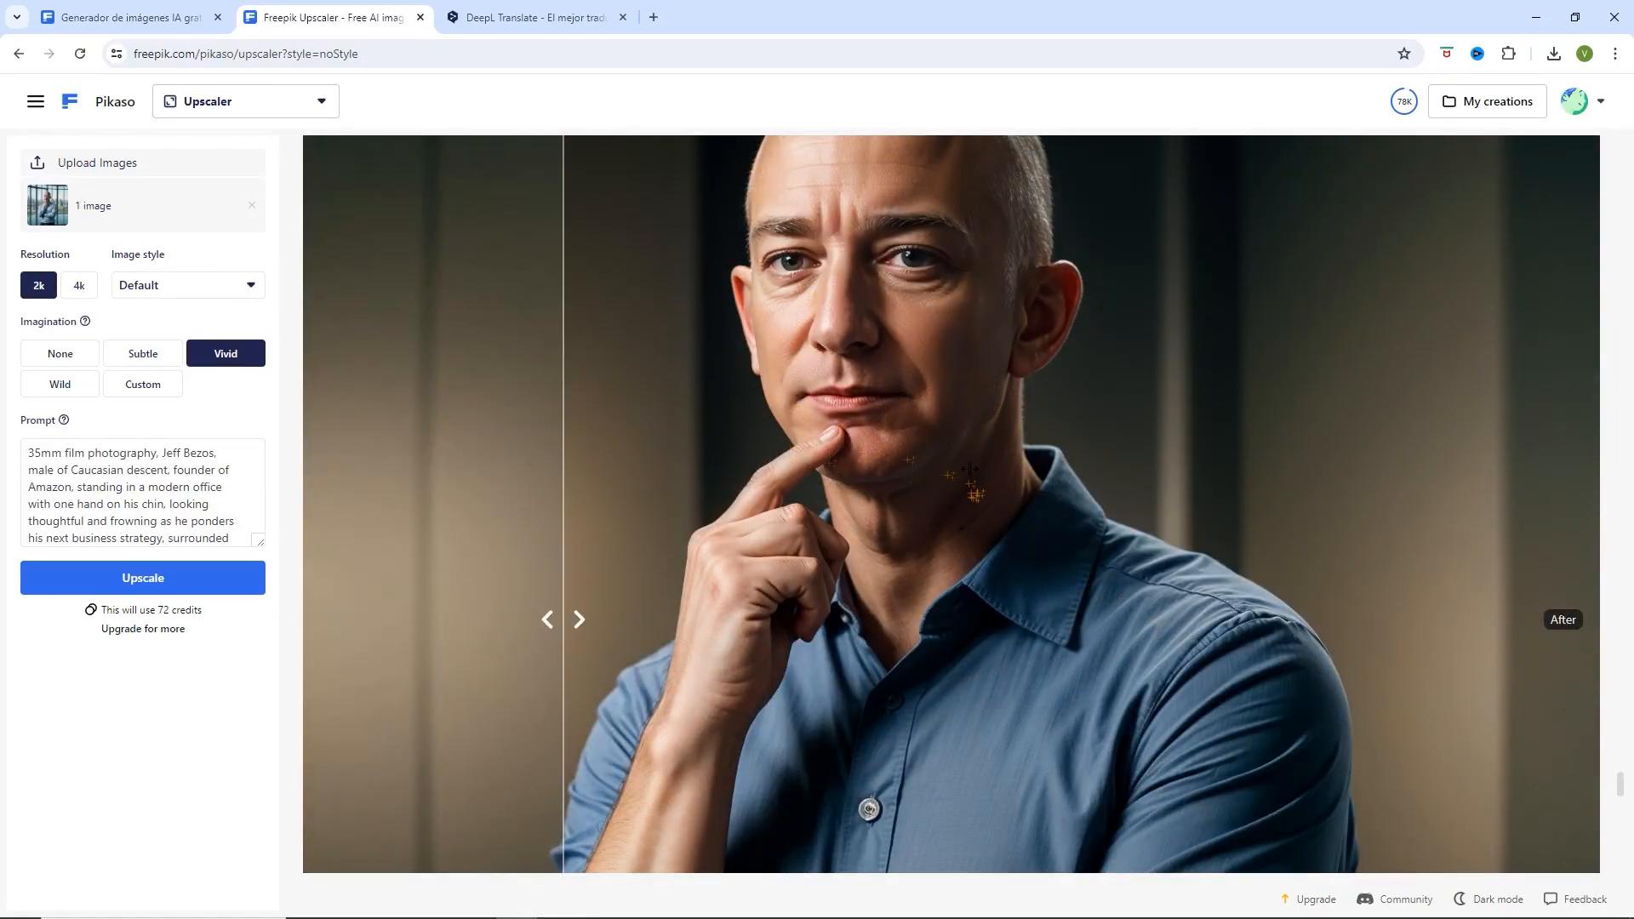
scroll(515, 221, "up", 4)
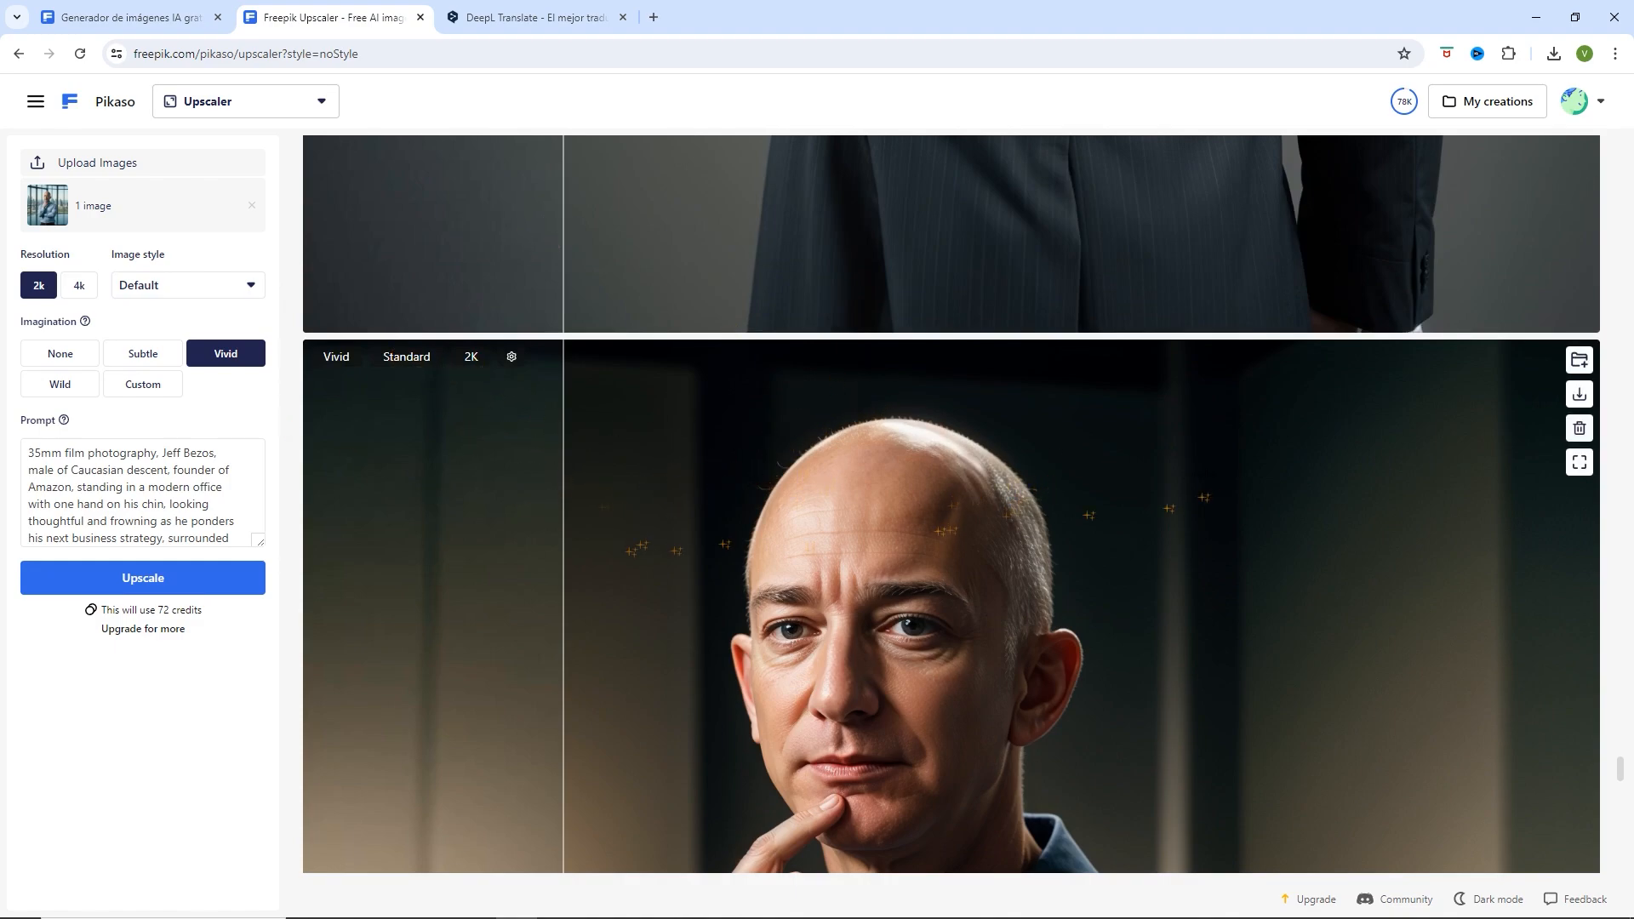
scroll(1208, 476, "down", 4)
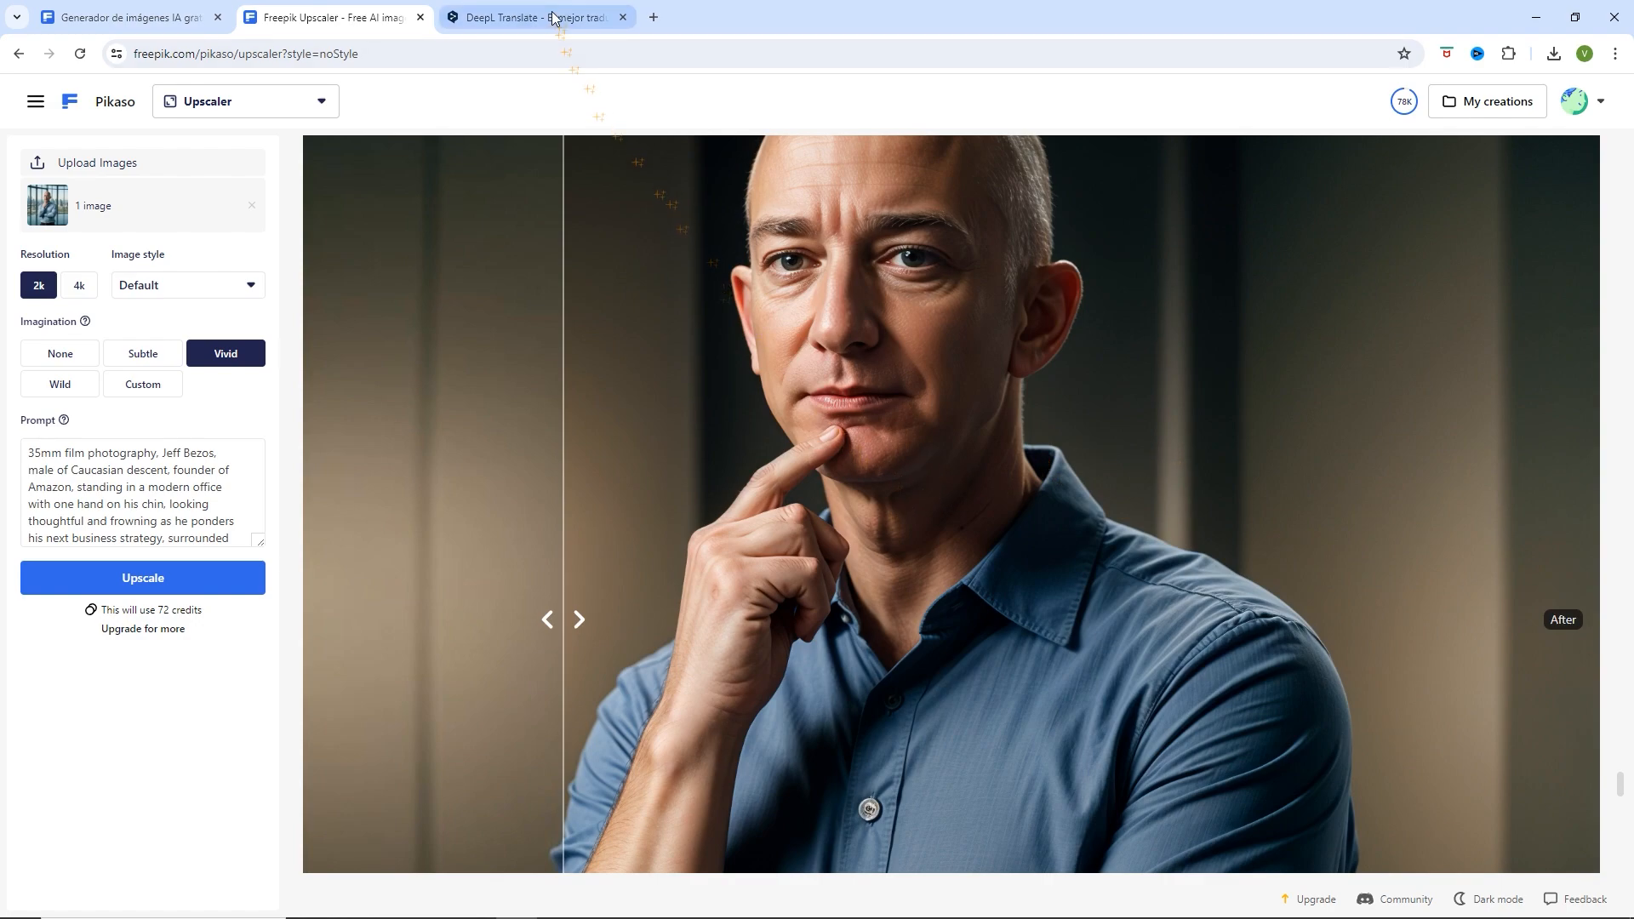
- Close the DeepL page and move the portrait's before/after divider fully aside to inspect the whole upscaled version
left_click(623, 18)
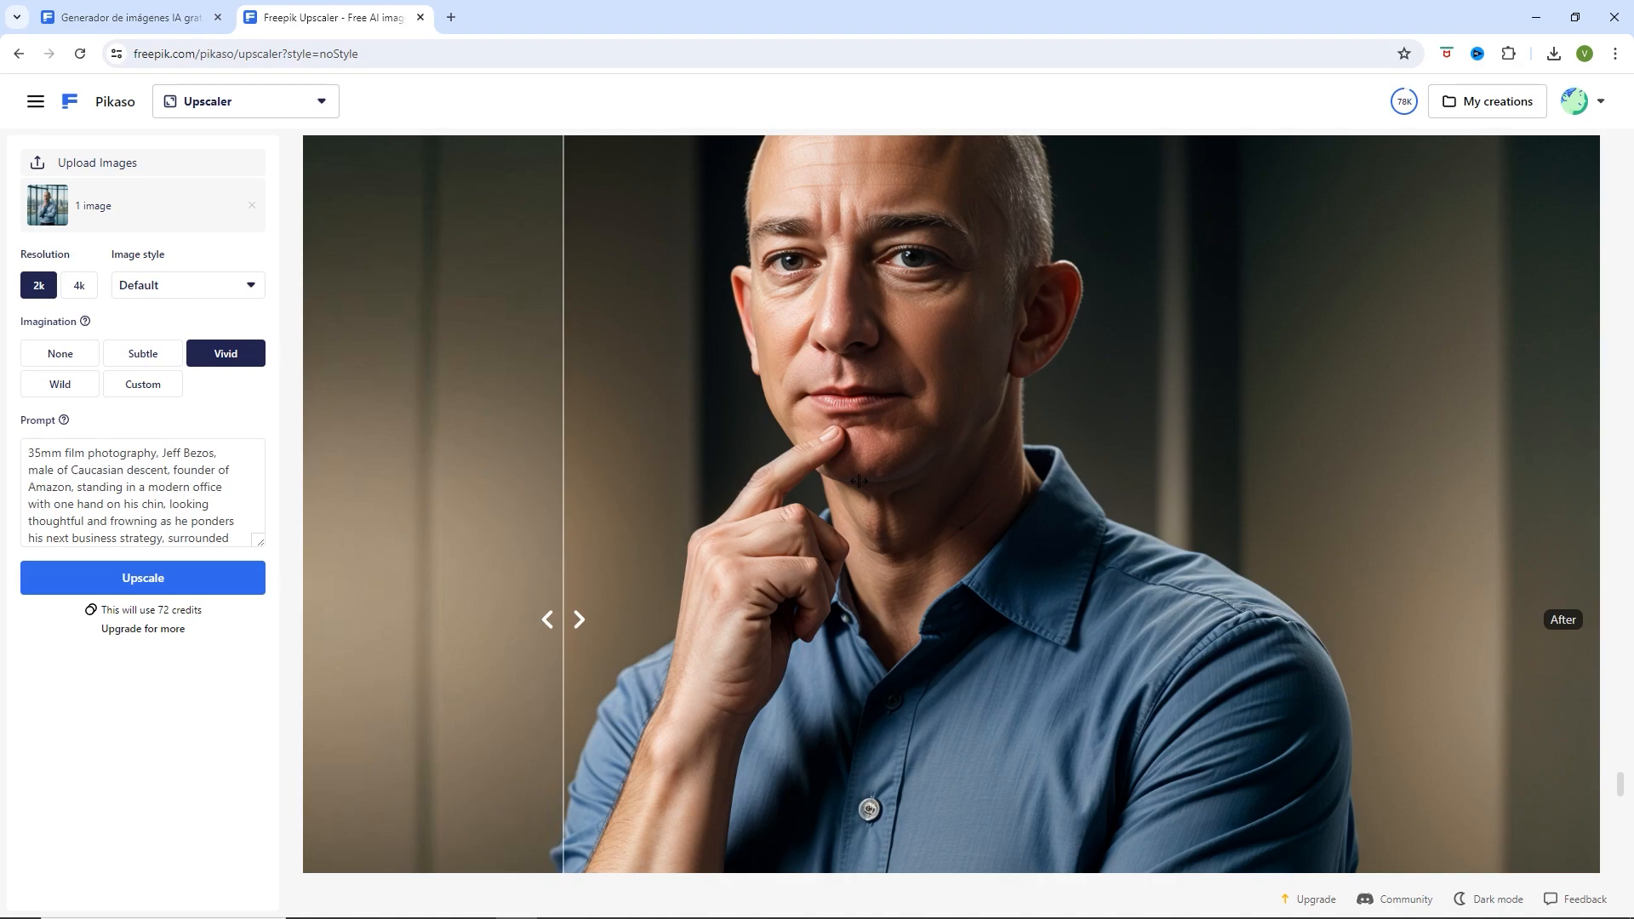
left_click_drag(564, 619, 306, 595)
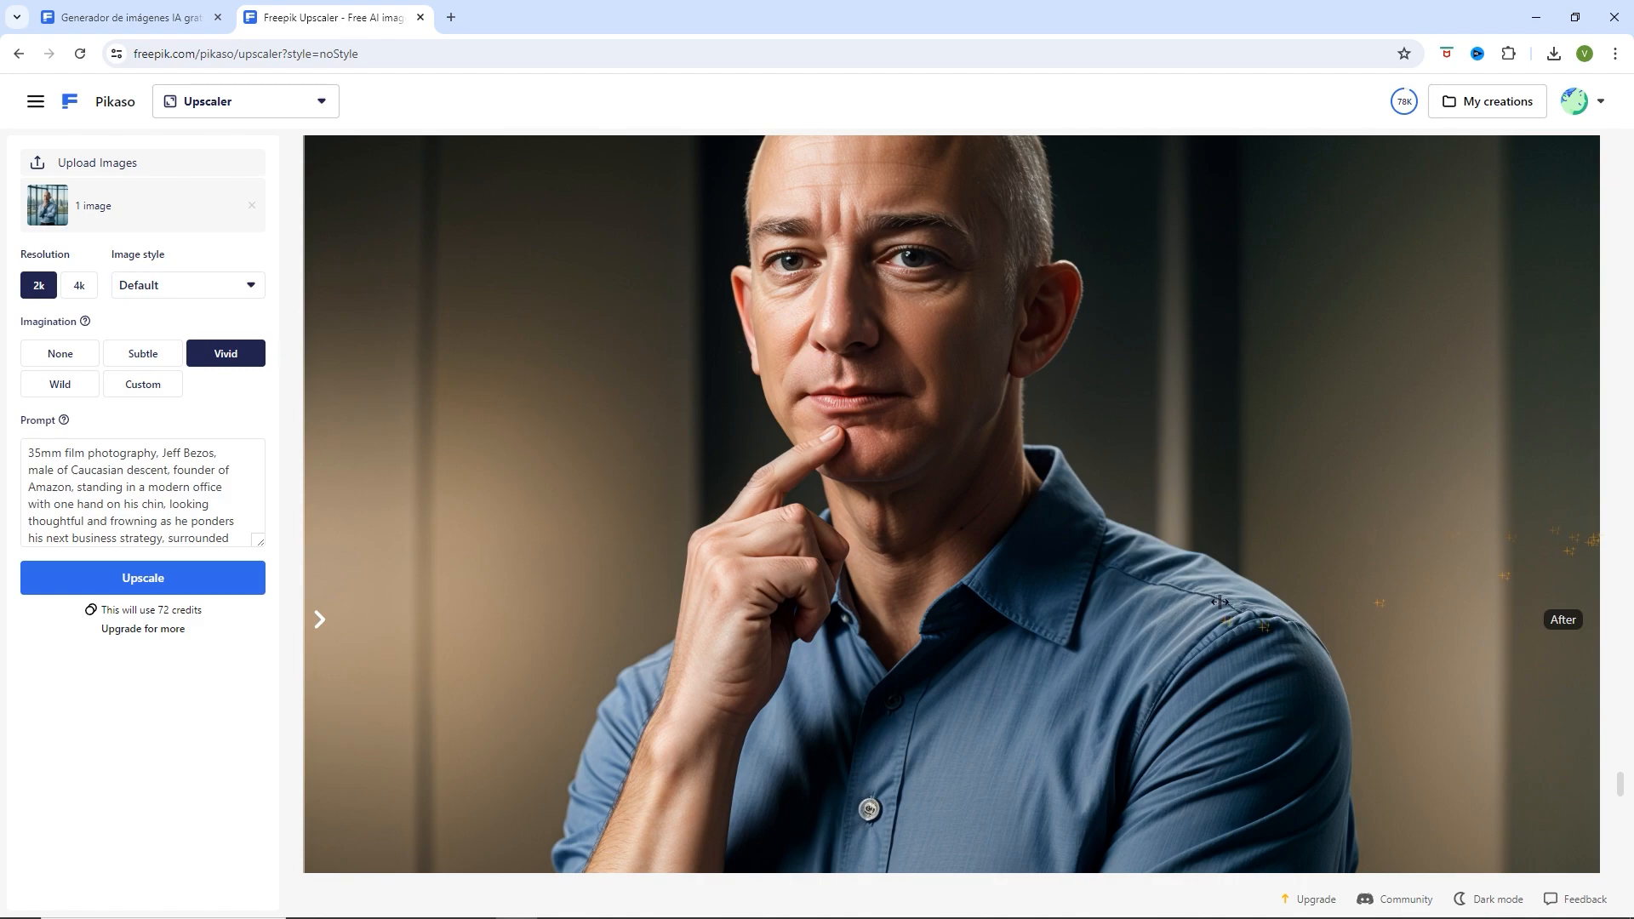
scroll(1219, 601, "down", 4)
scroll(1219, 601, "up", 6)
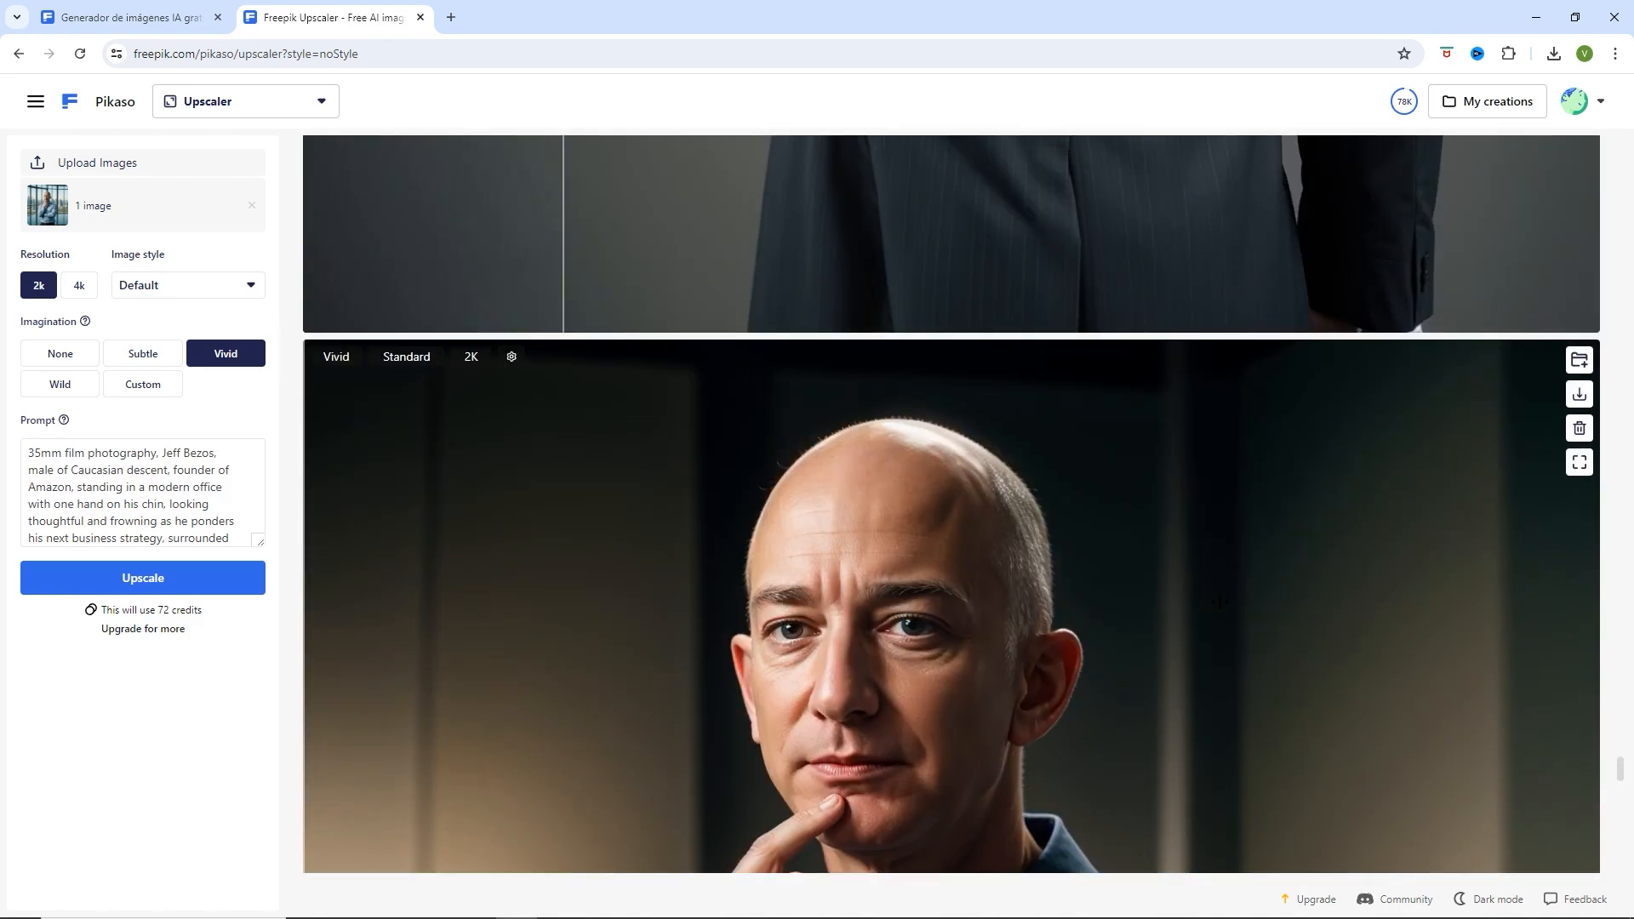